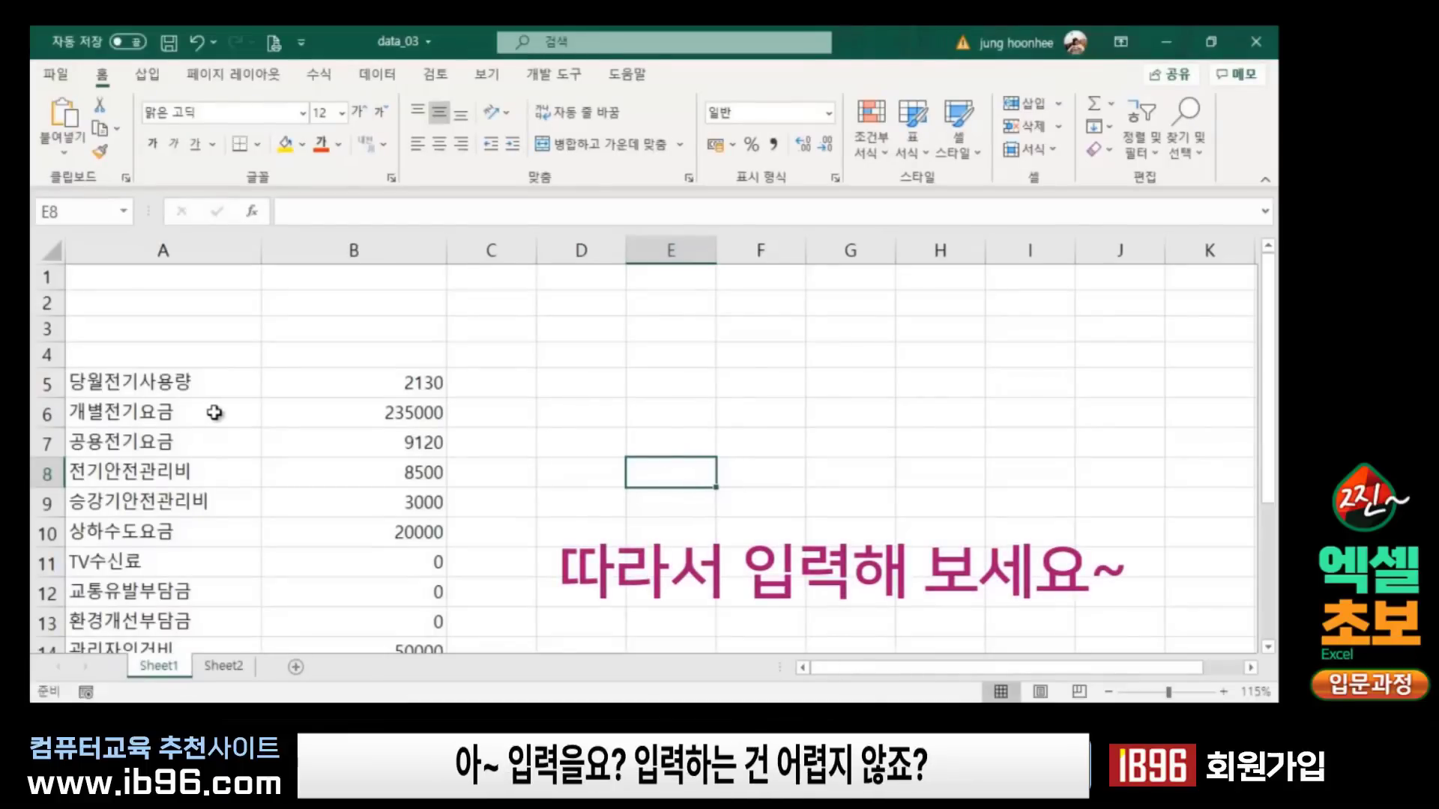
Step: Widen column A so the Korean utility-charge labels in rows 5–18 fit fully
scroll(199, 379, "down", 2)
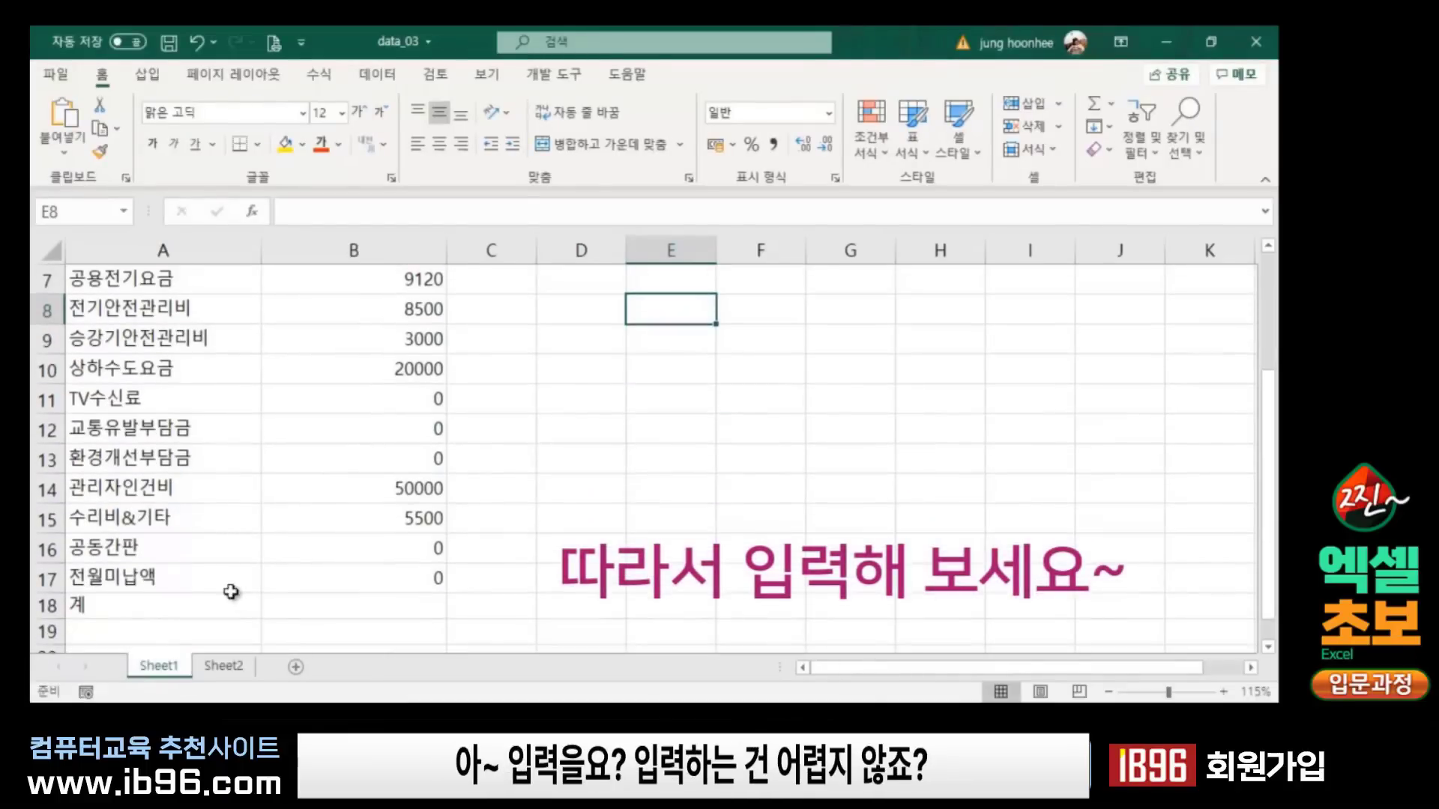
scroll(151, 623, "up", 1)
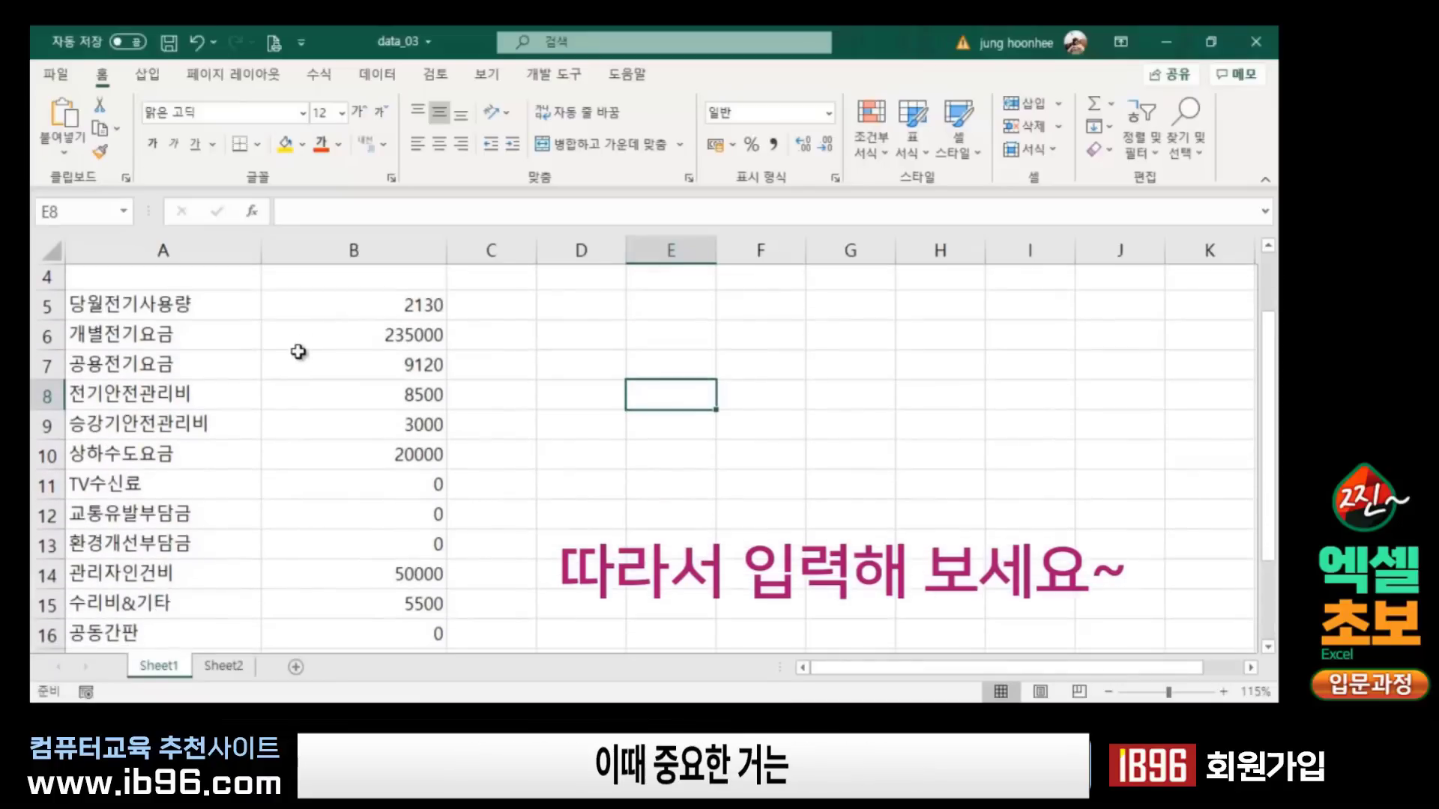
scroll(307, 349, "up", 1)
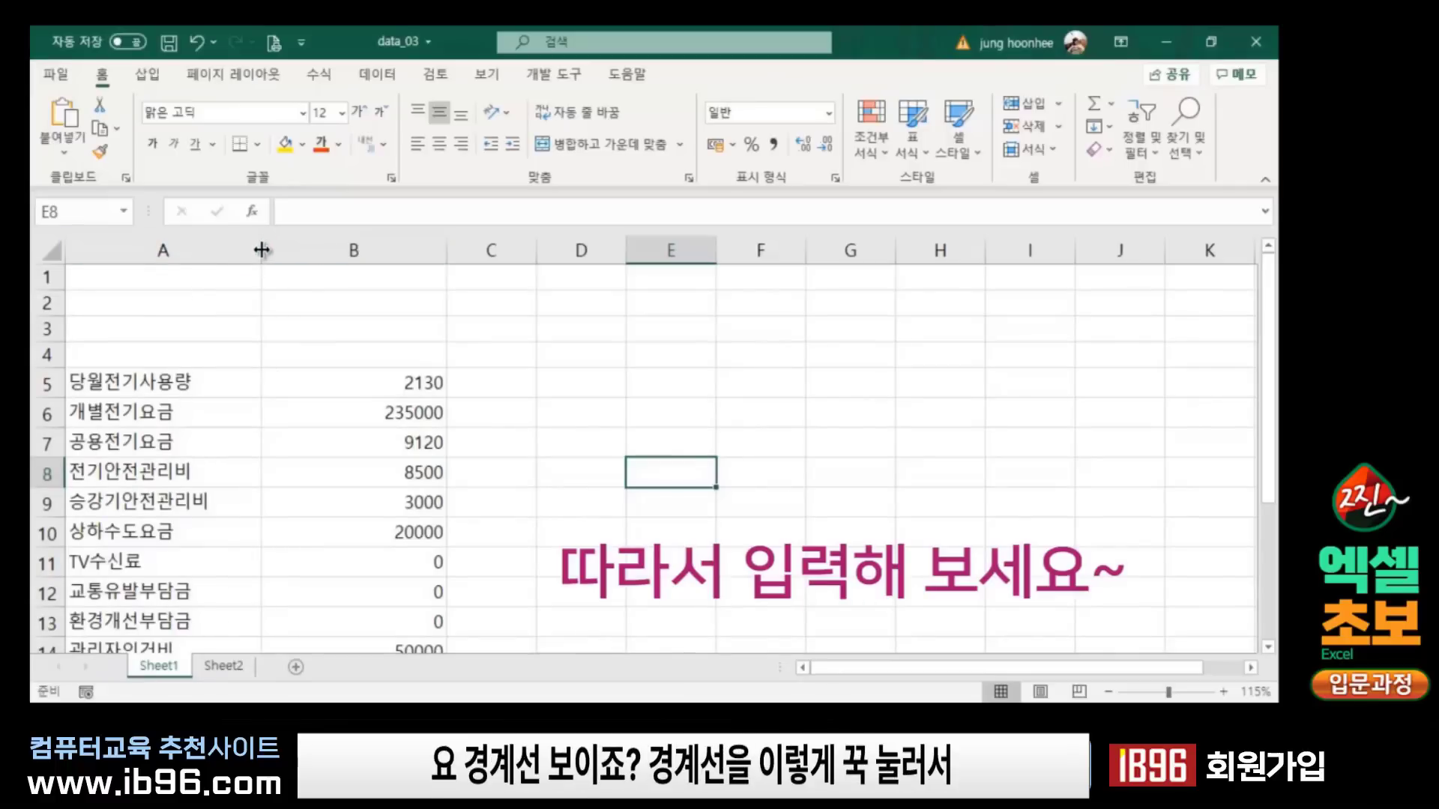
mouse_move(262, 251)
left_mouse_down()
mouse_move(316, 250)
mouse_move(261, 250)
mouse_move(292, 248)
left_mouse_up()
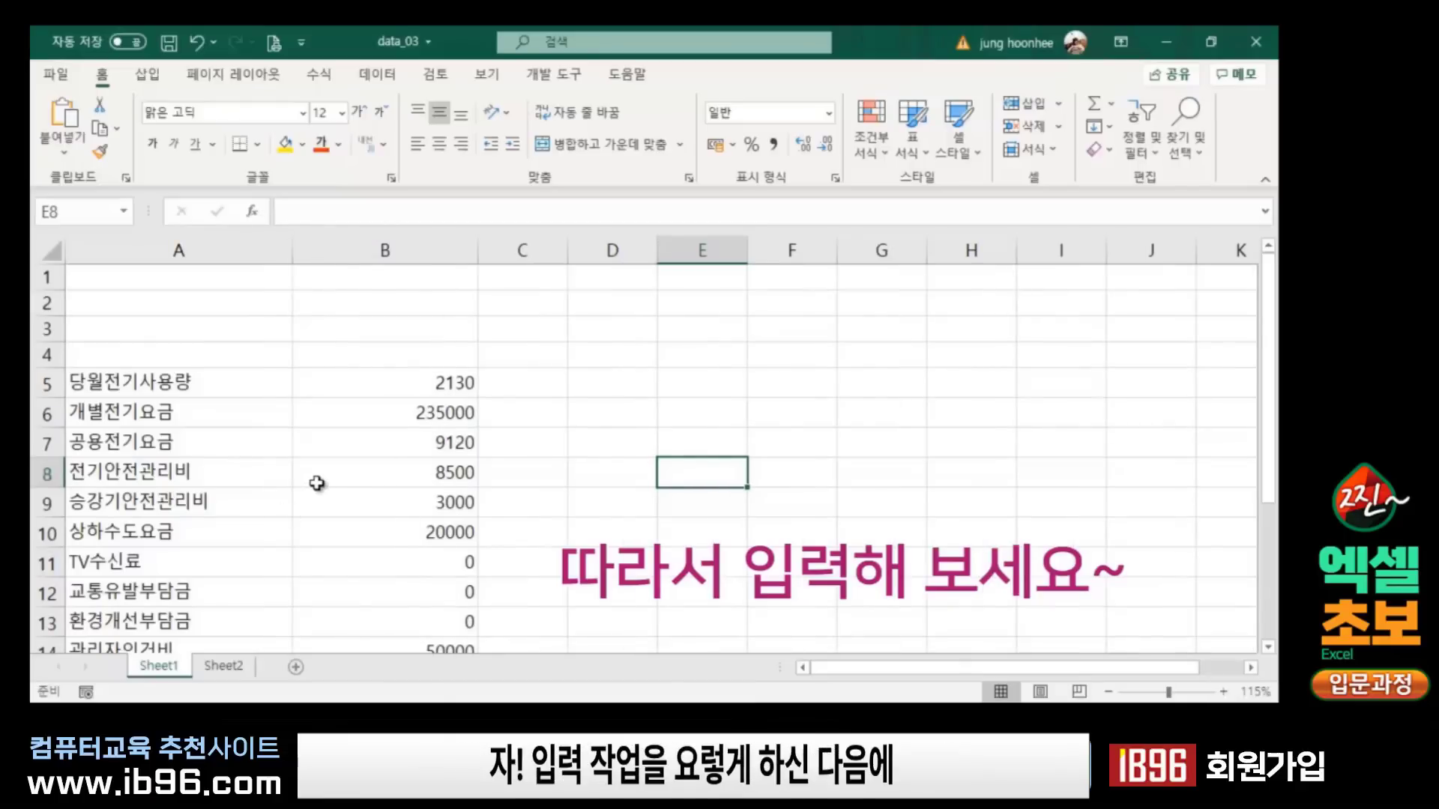
scroll(315, 491, "down", 2)
scroll(312, 566, "up", 1)
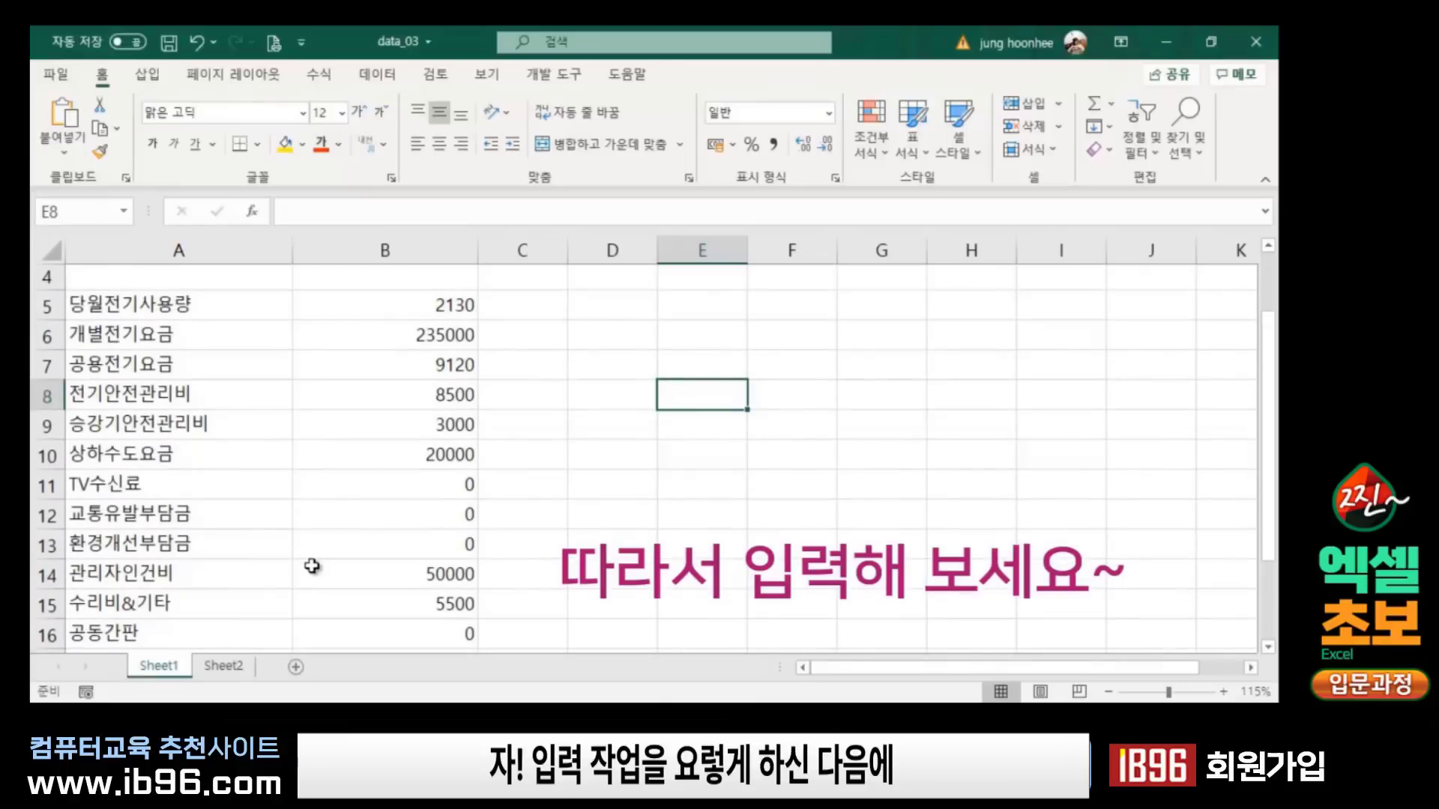
scroll(312, 566, "down", 1)
scroll(311, 566, "up", 1)
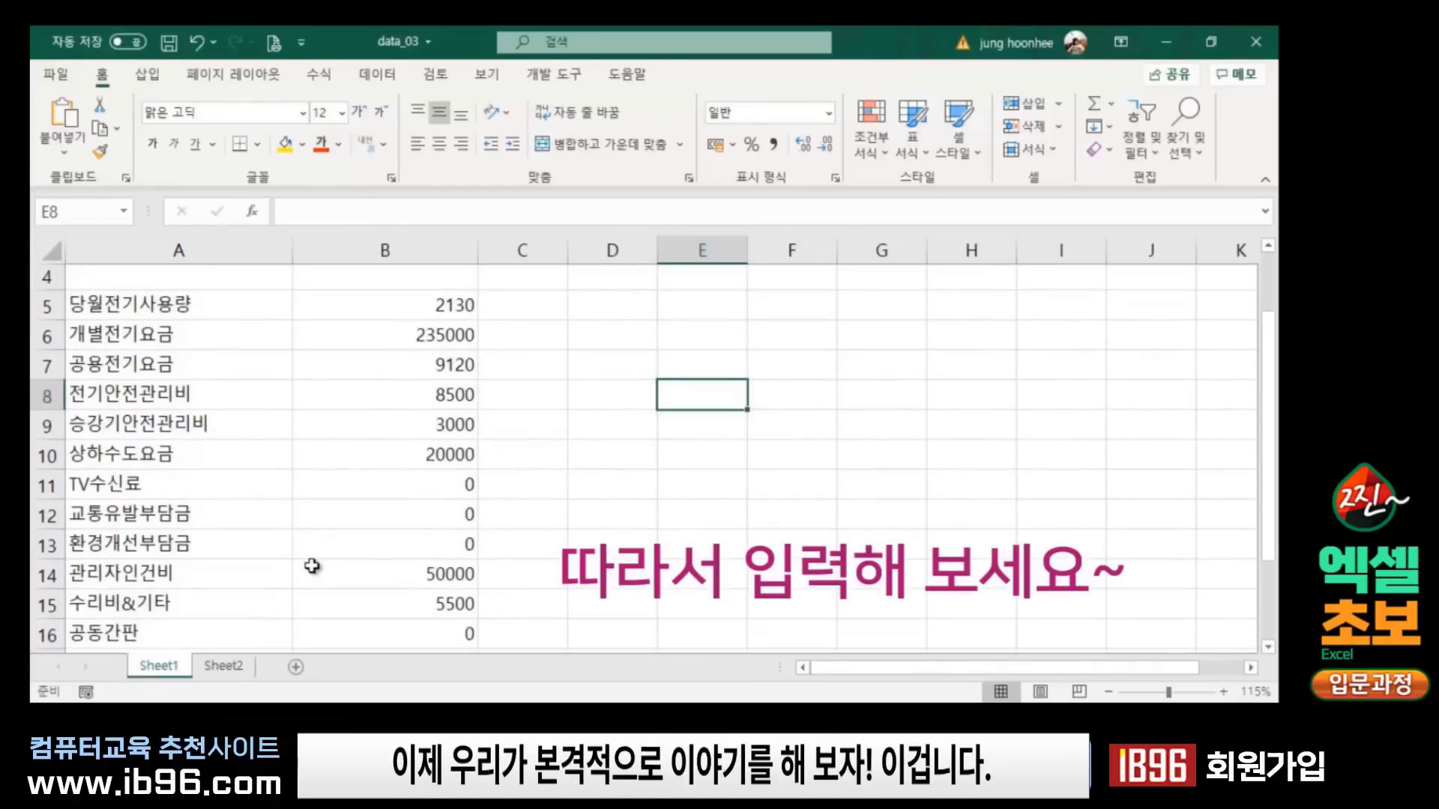
scroll(327, 582, "down", 1)
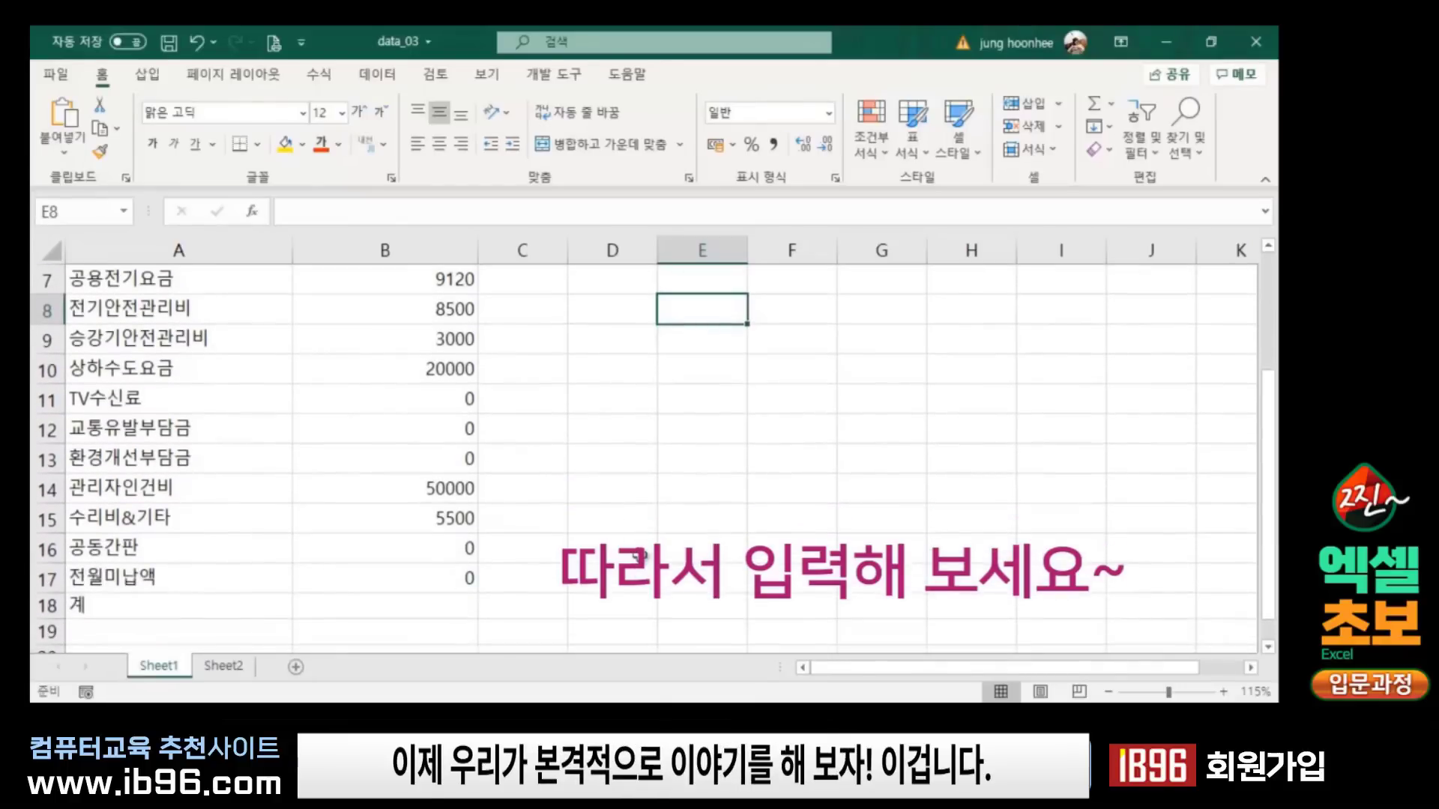
scroll(639, 554, "up", 2)
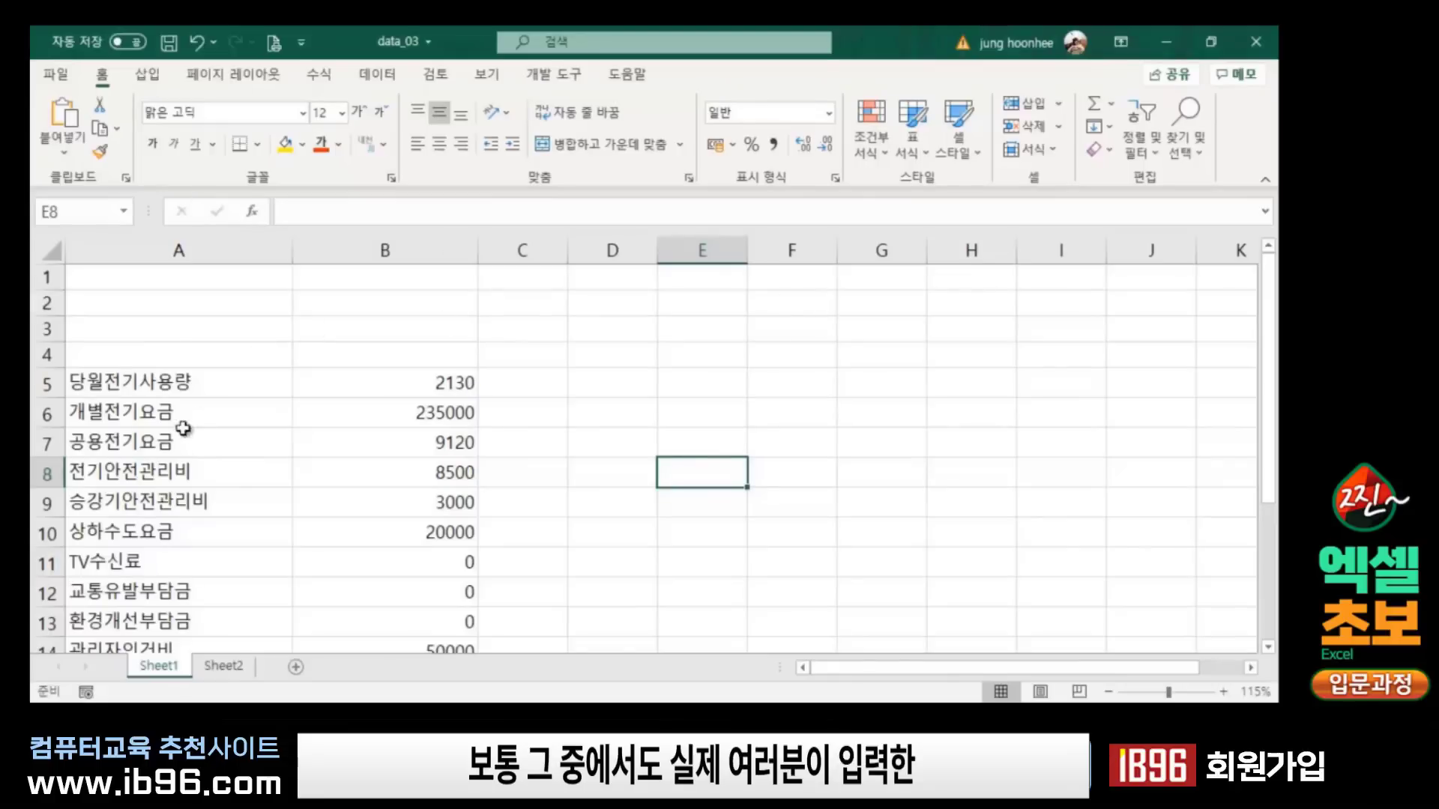
left_click(135, 380)
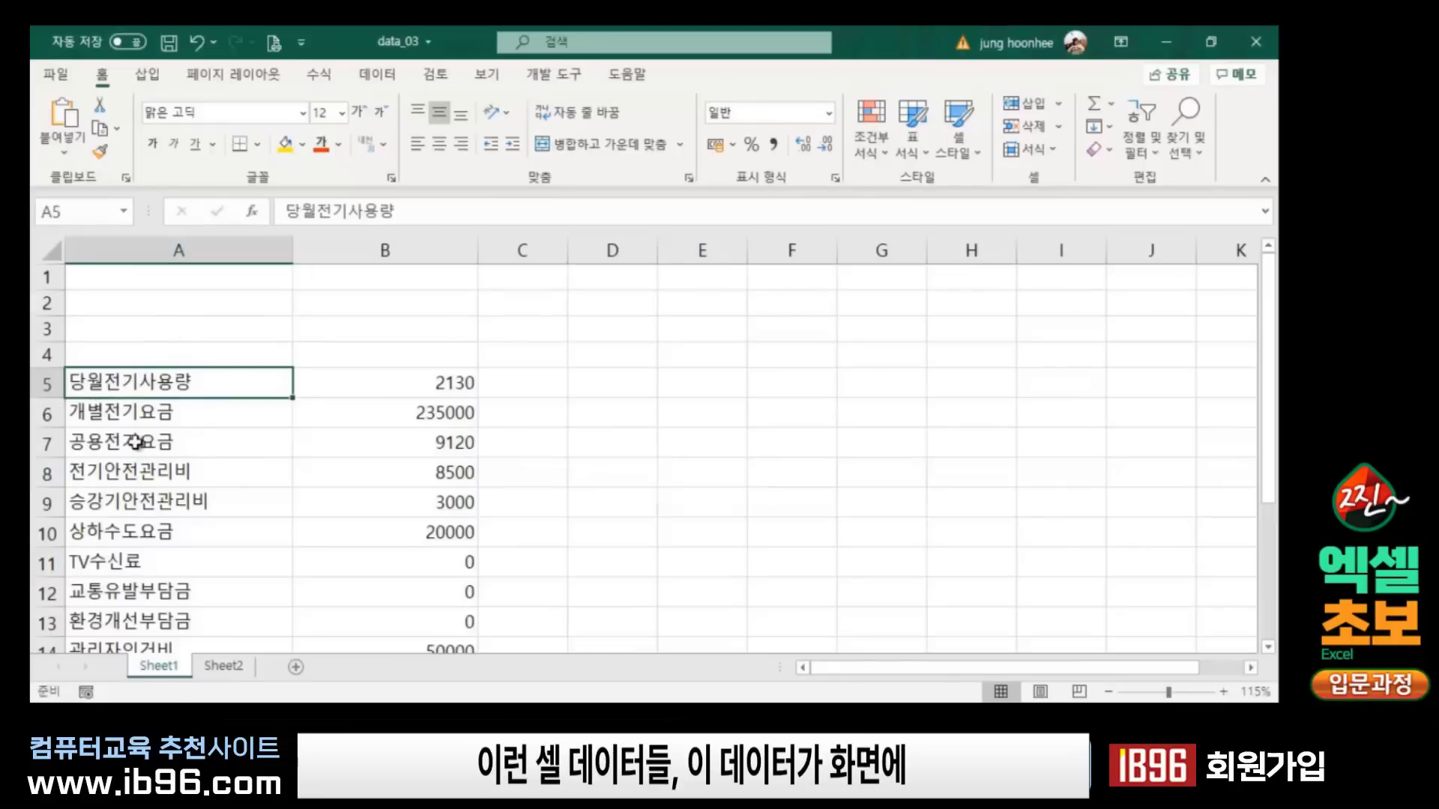
left_click(135, 442)
left_click(135, 502)
left_click(135, 563)
left_click(419, 382)
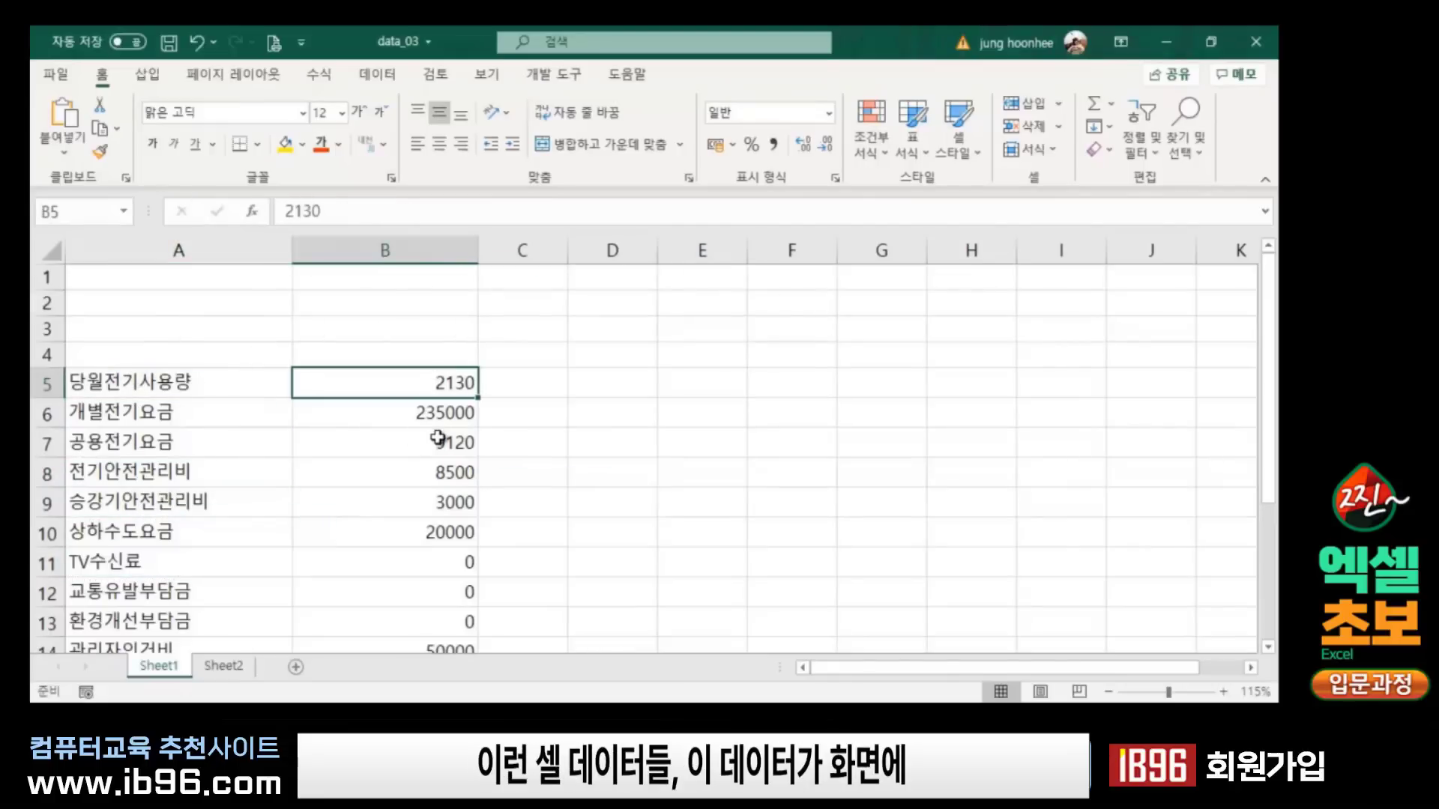
left_click(419, 443)
left_click(424, 502)
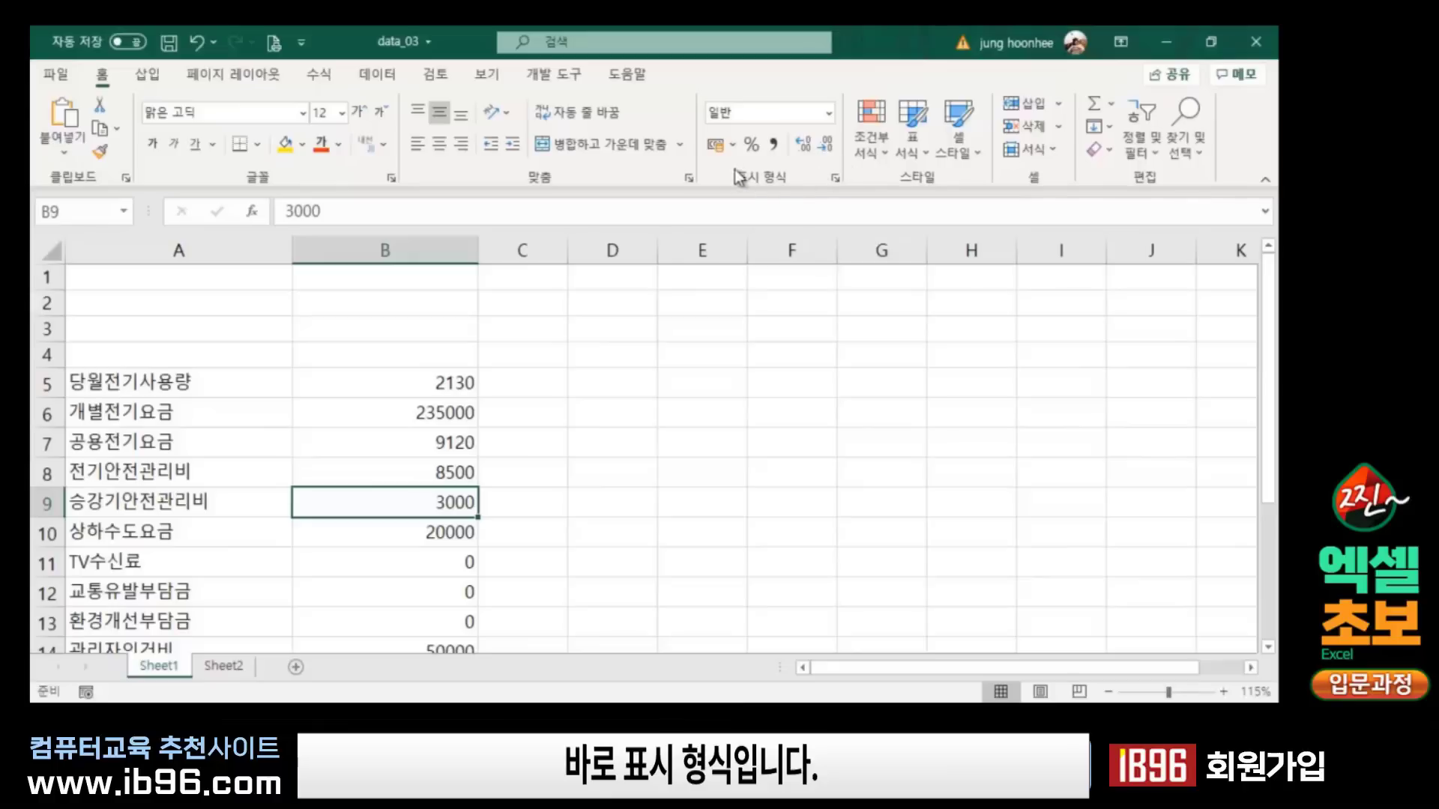
left_click(635, 455)
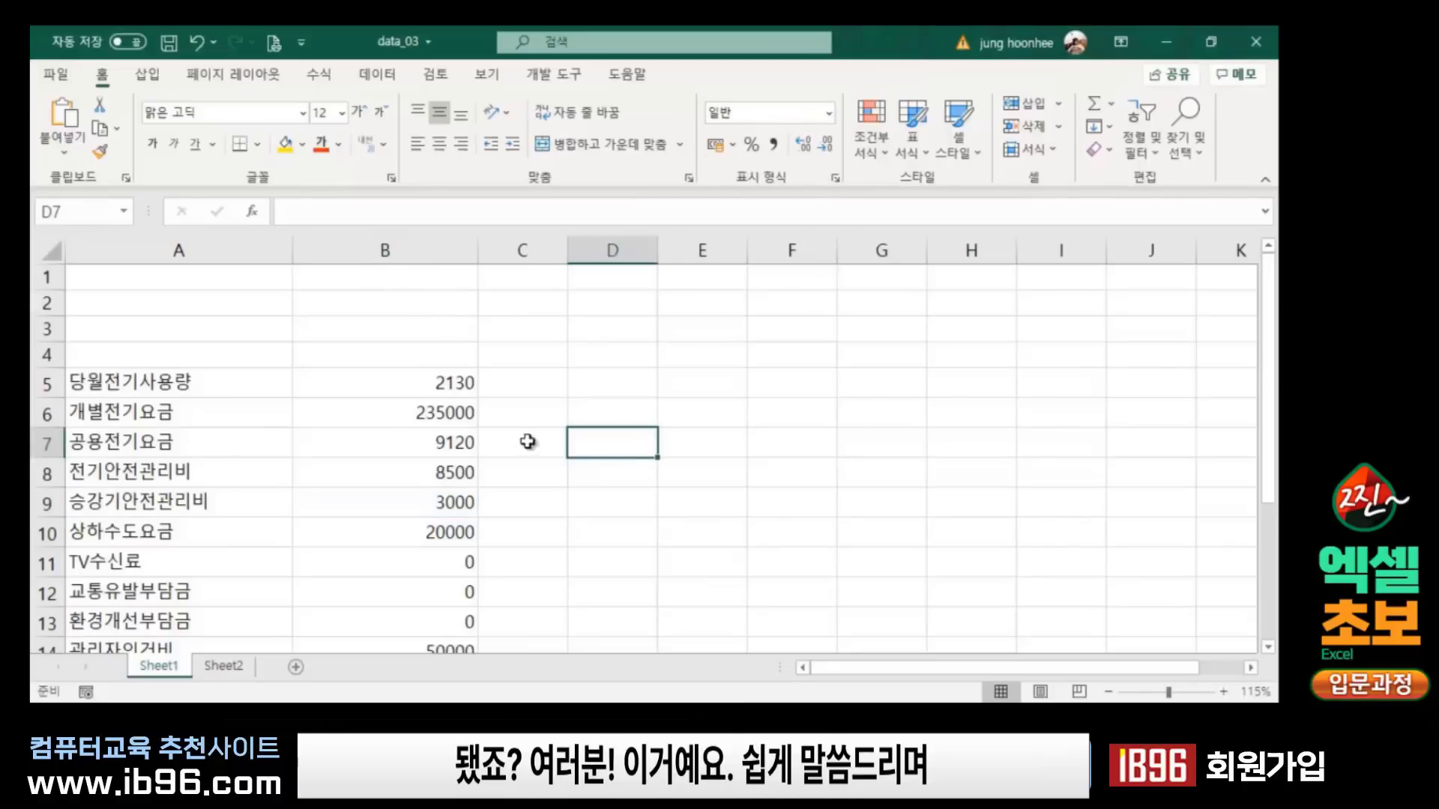
Step: Apply the Accounting (회계) format to amounts B5:B18 for thousands commas and zero dashes
left_click(409, 386)
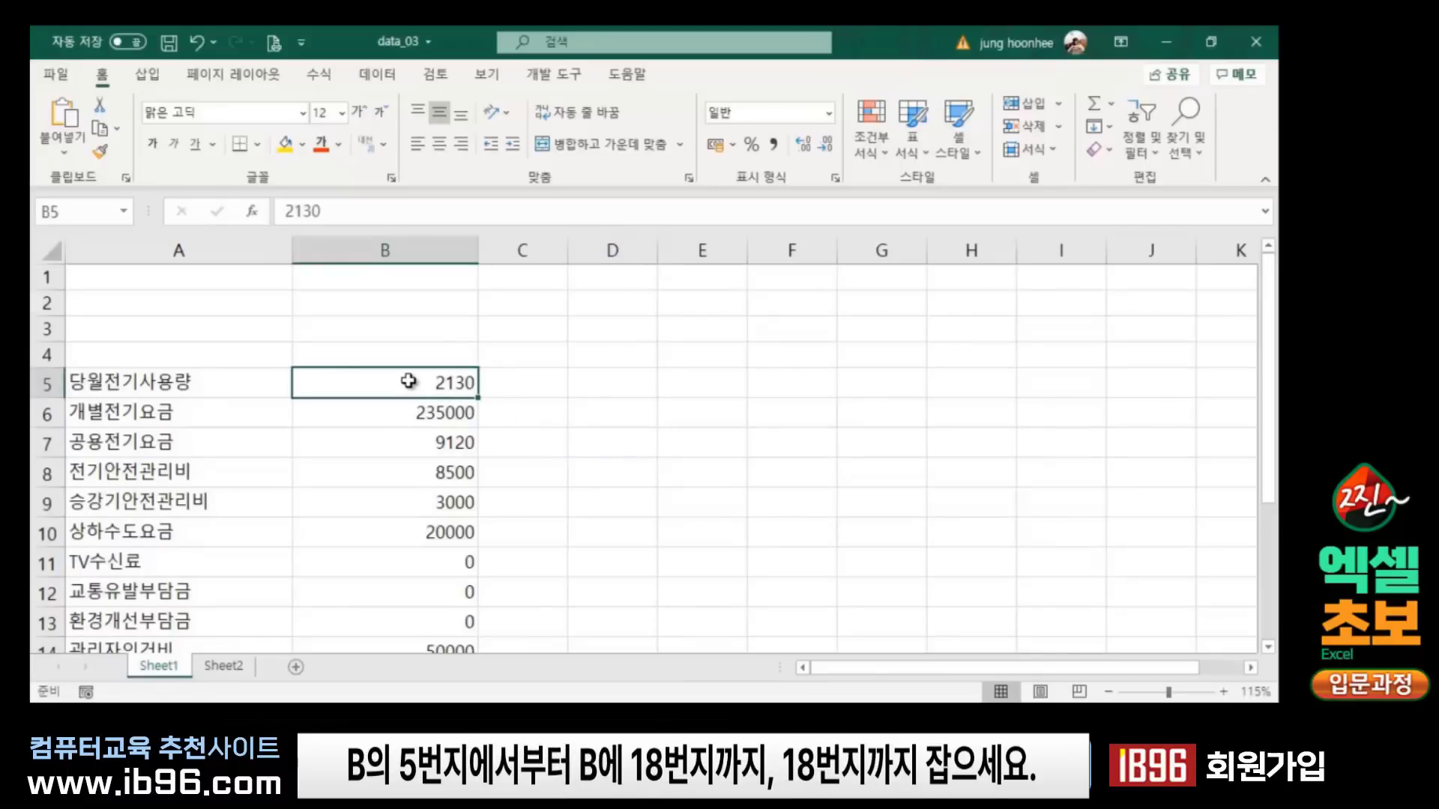
left_click_drag(408, 381, 393, 673)
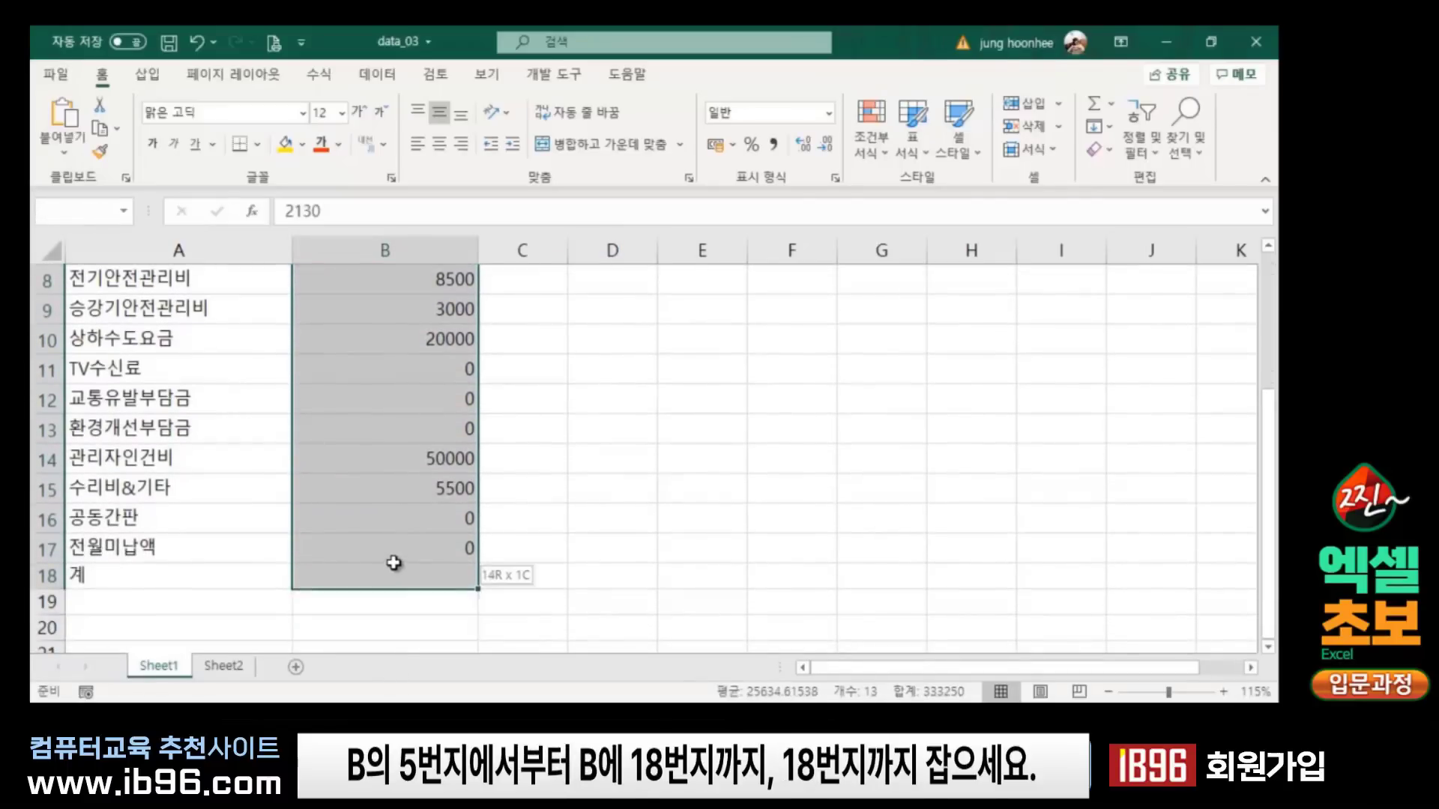
mouse_move(393, 673)
left_mouse_down()
mouse_move(396, 558)
mouse_move(402, 585)
left_mouse_up()
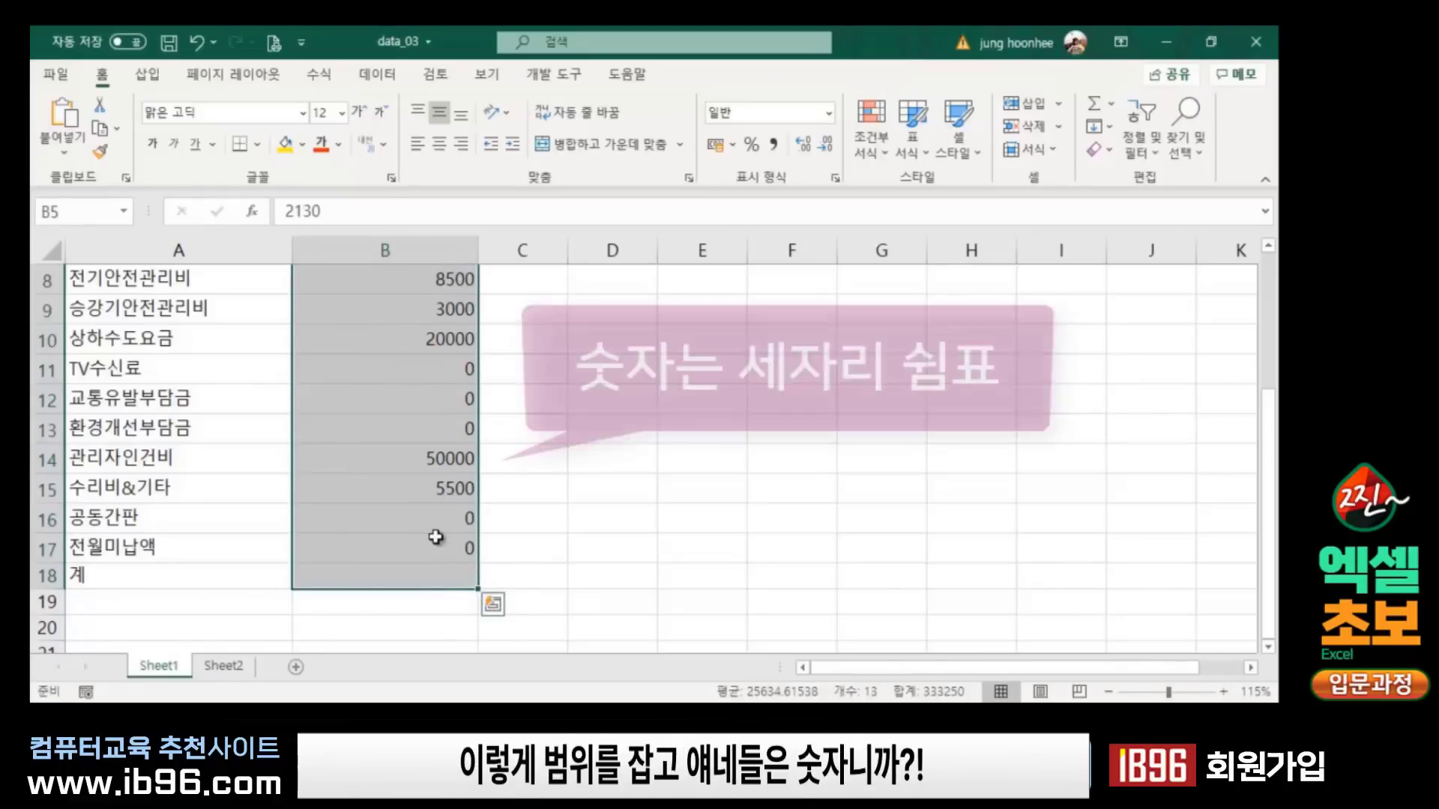
left_click(775, 143)
scroll(460, 503, "up", 3)
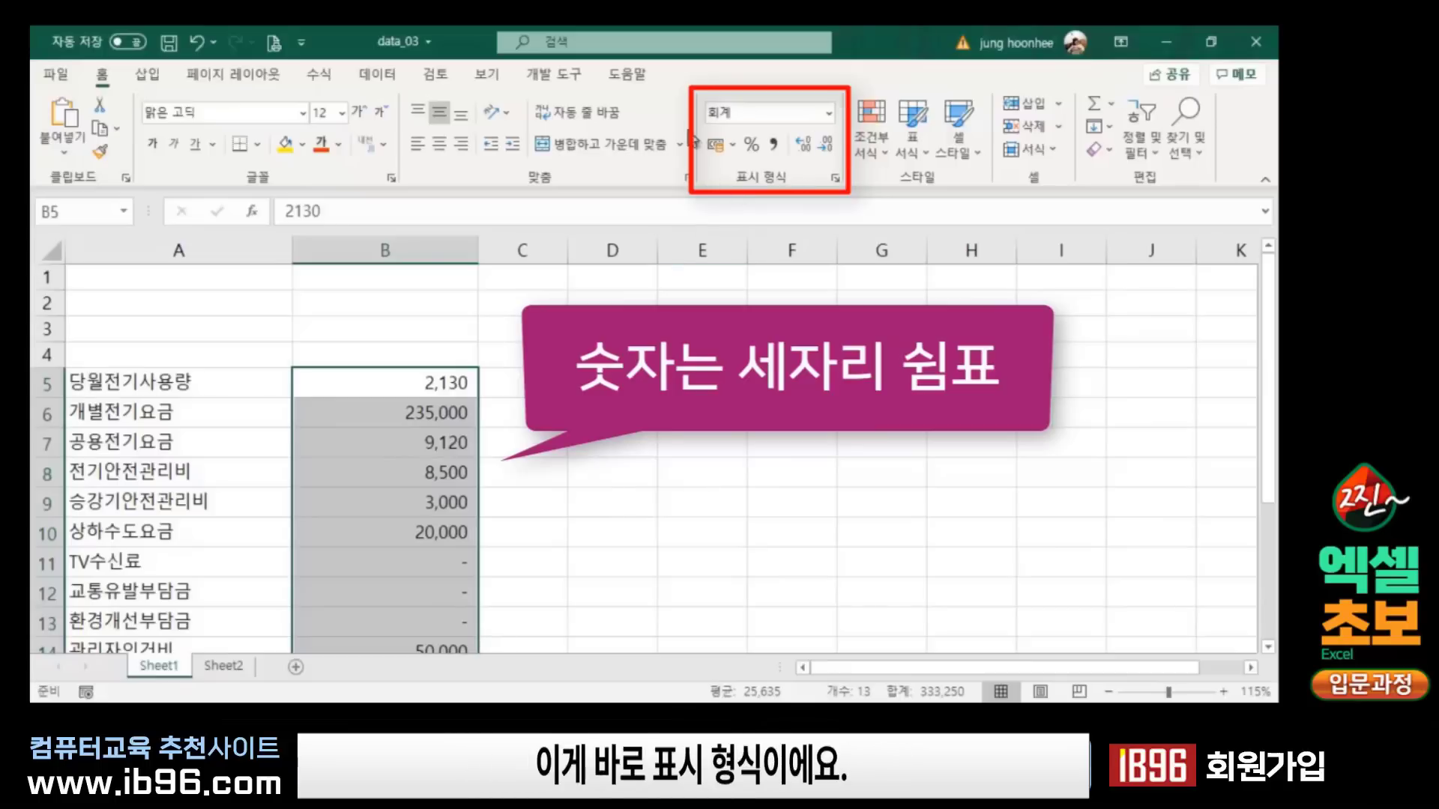
left_click(705, 441)
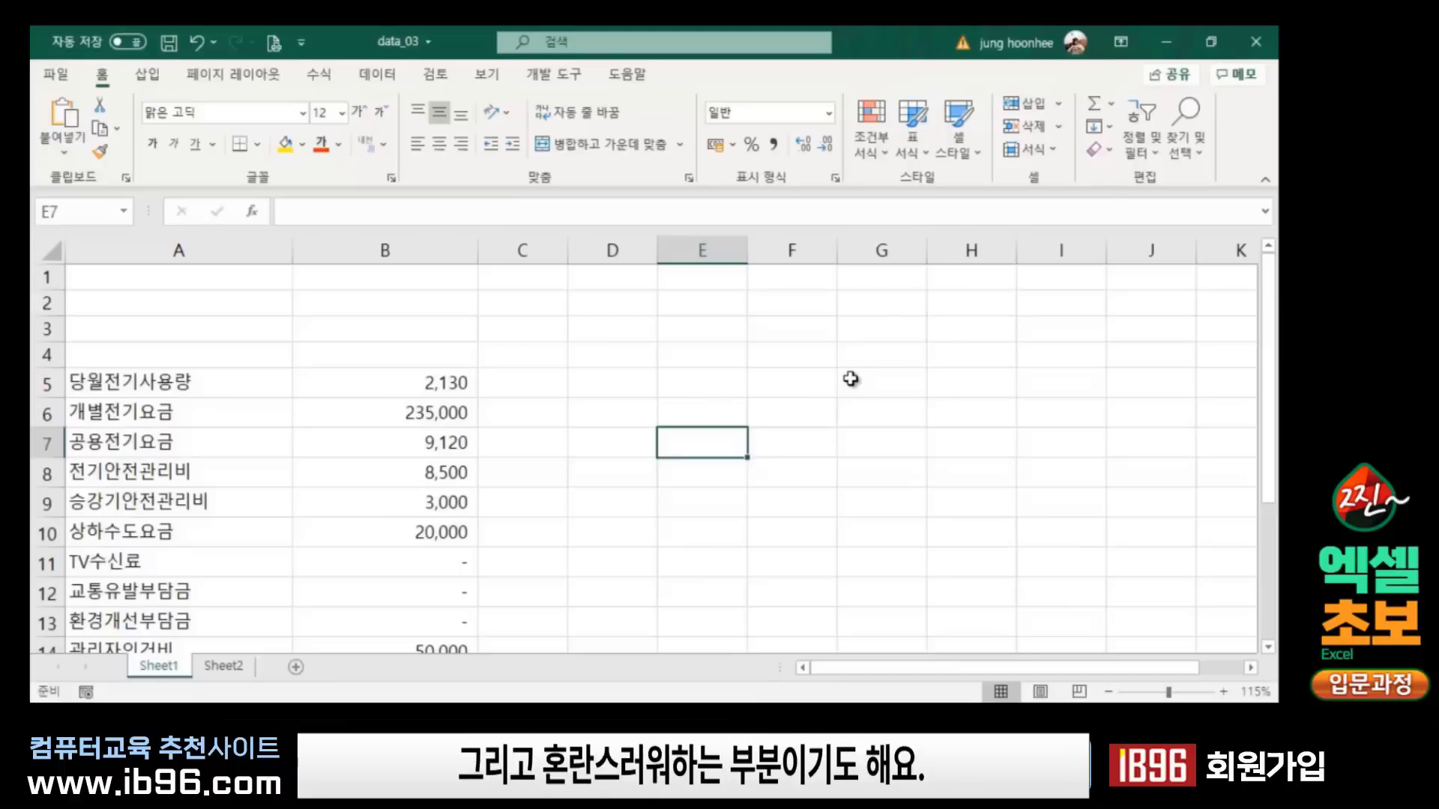
Step: Insert today's date, 2020-08-27, into cell F4 with Ctrl+;
left_click(771, 362)
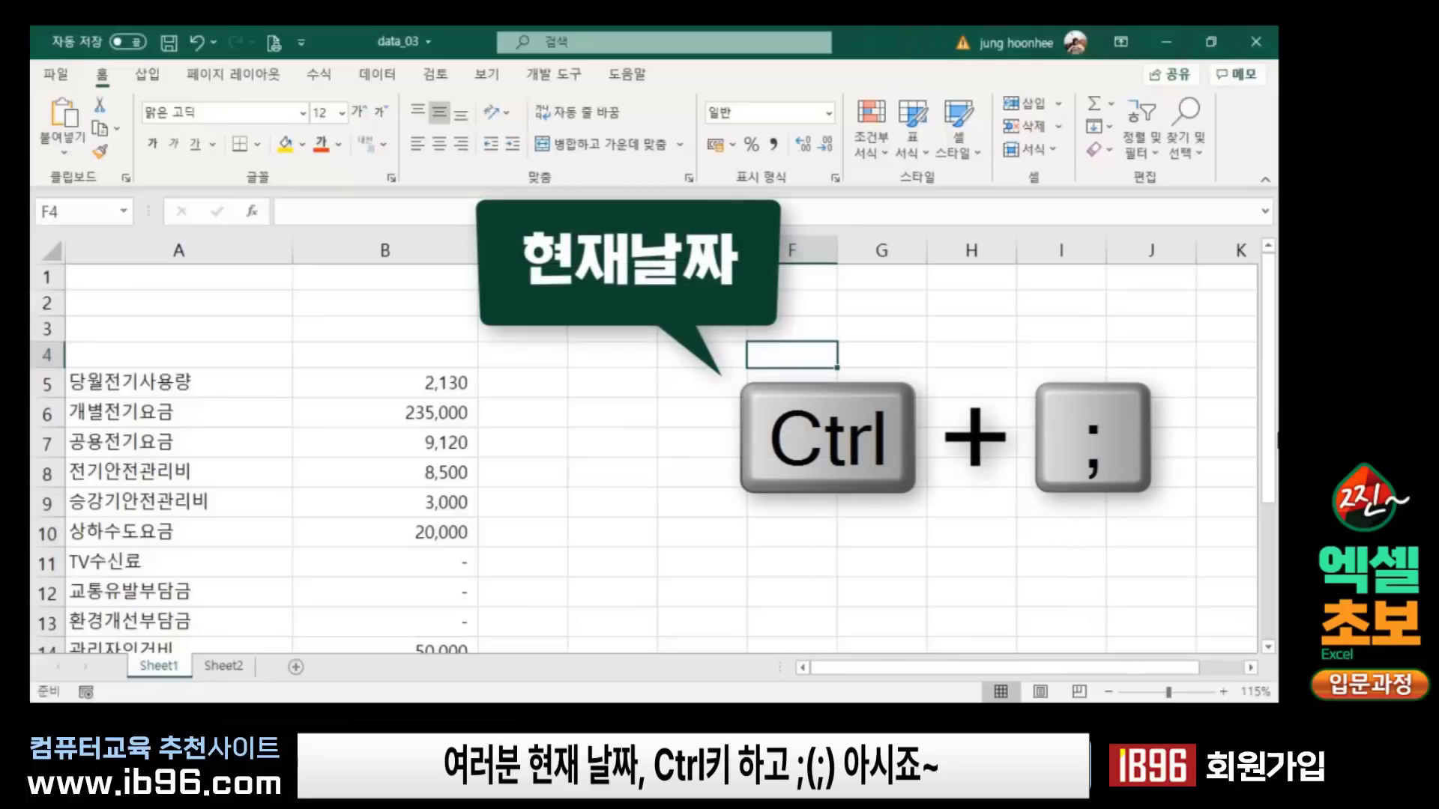
key("ctrl+semicolon")
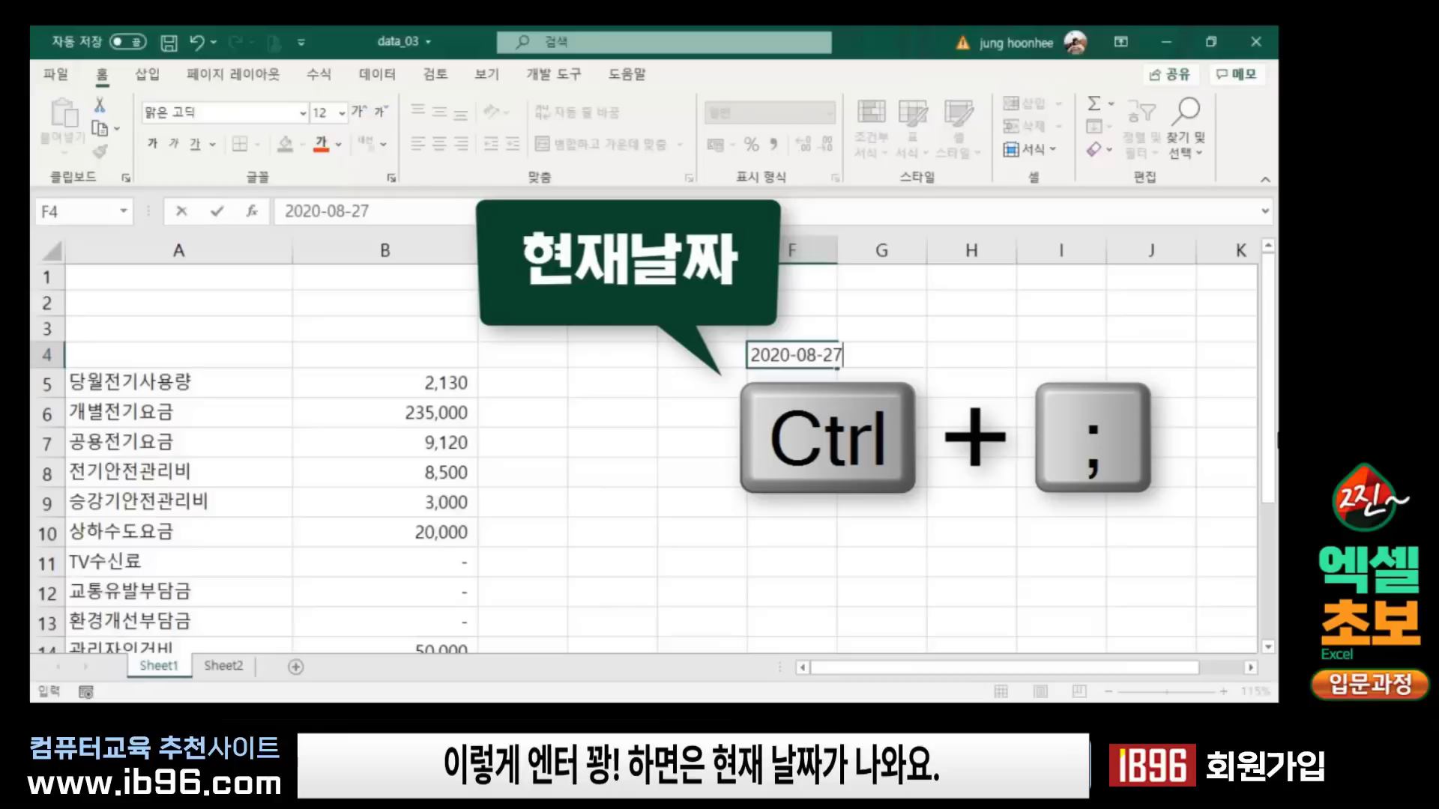
key("Return")
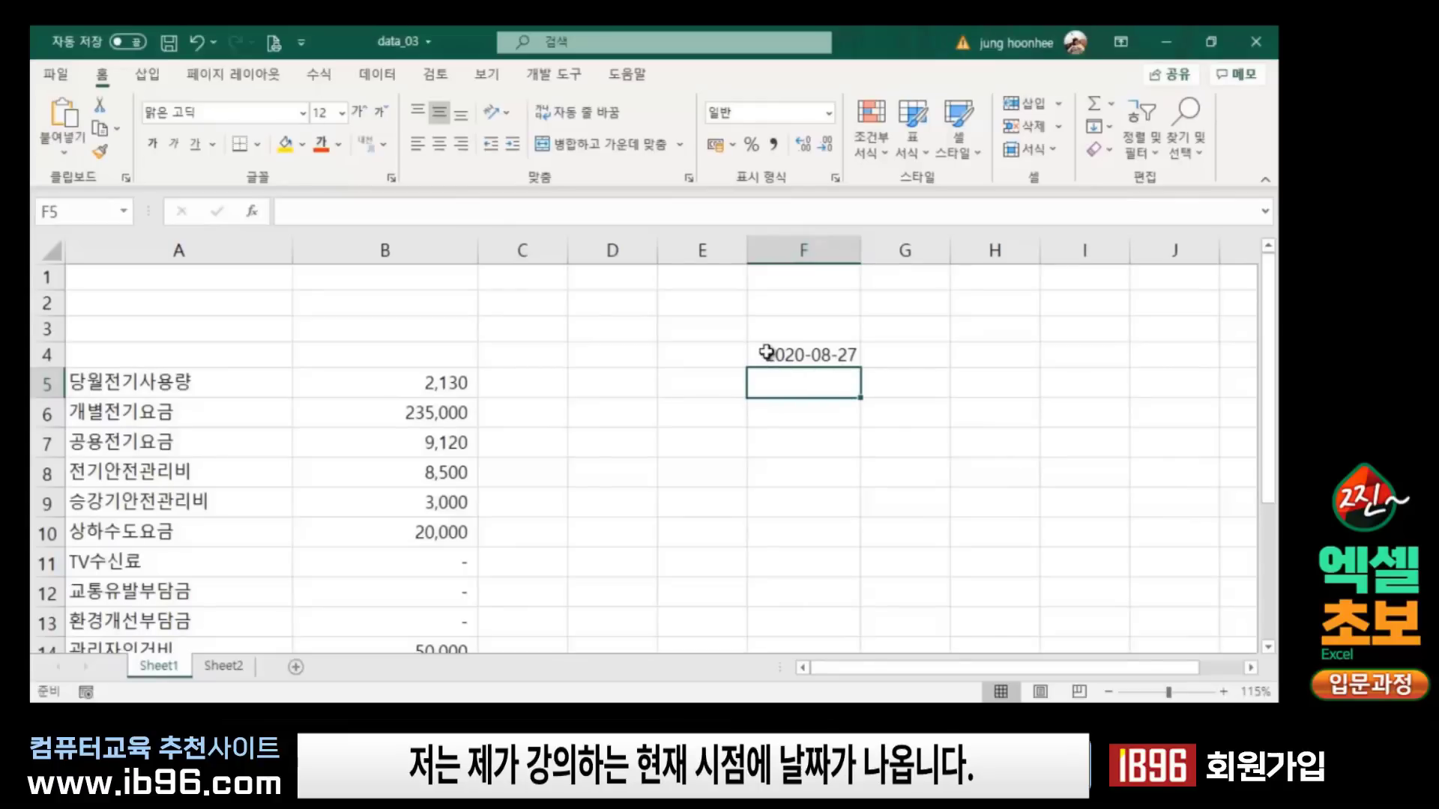
left_click(809, 351)
left_click(992, 440)
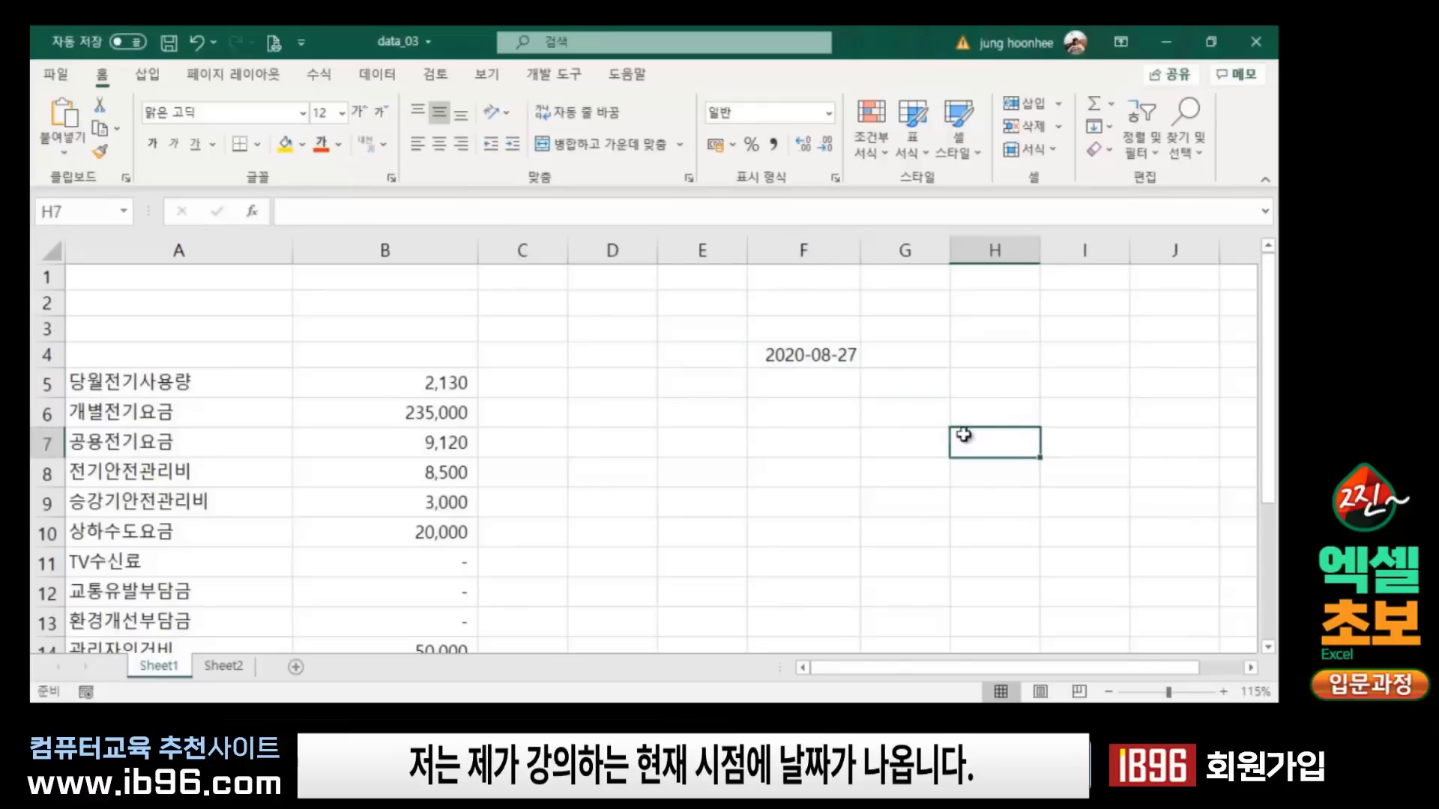
left_click(814, 354)
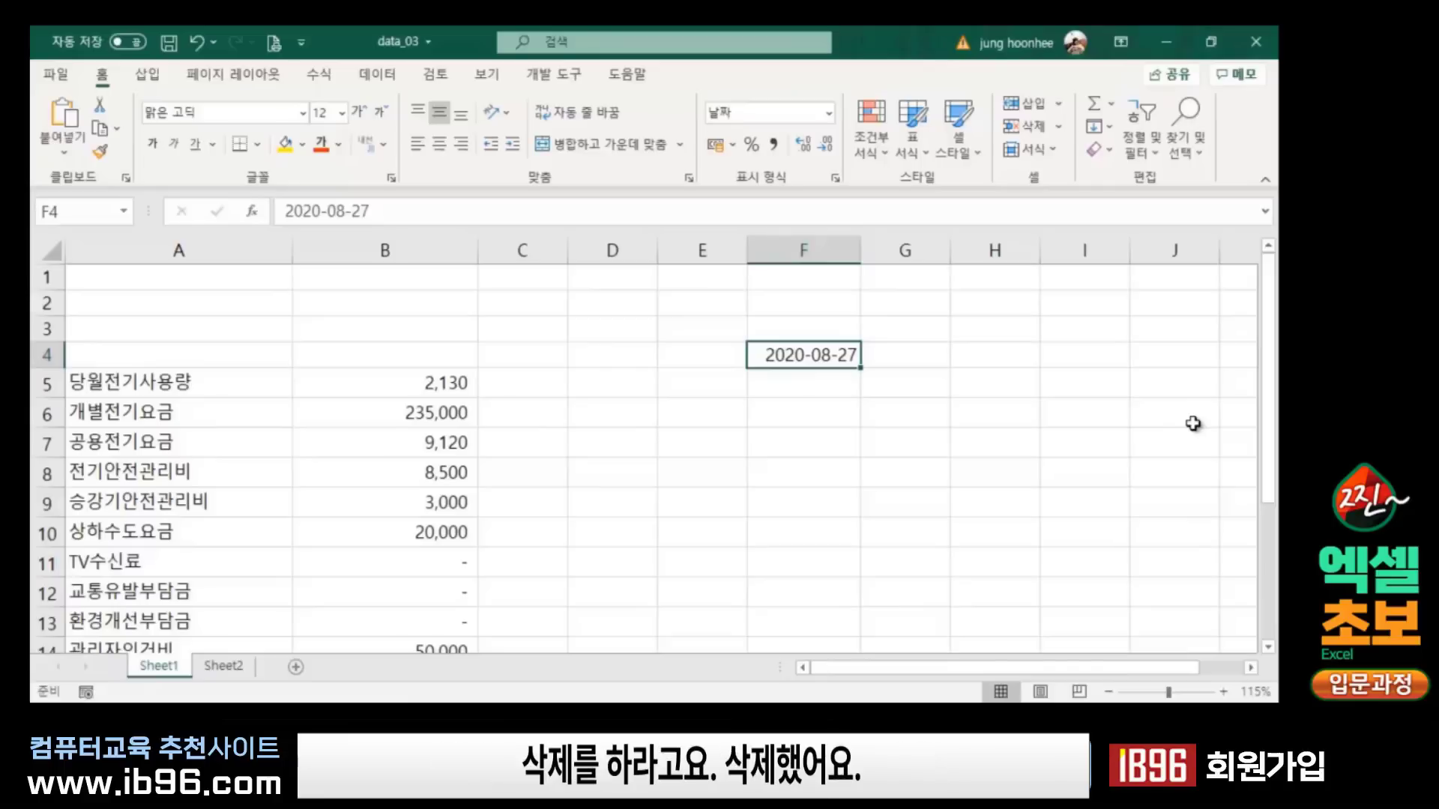
Step: Replace the date in F4 with the number 1500
key("Delete")
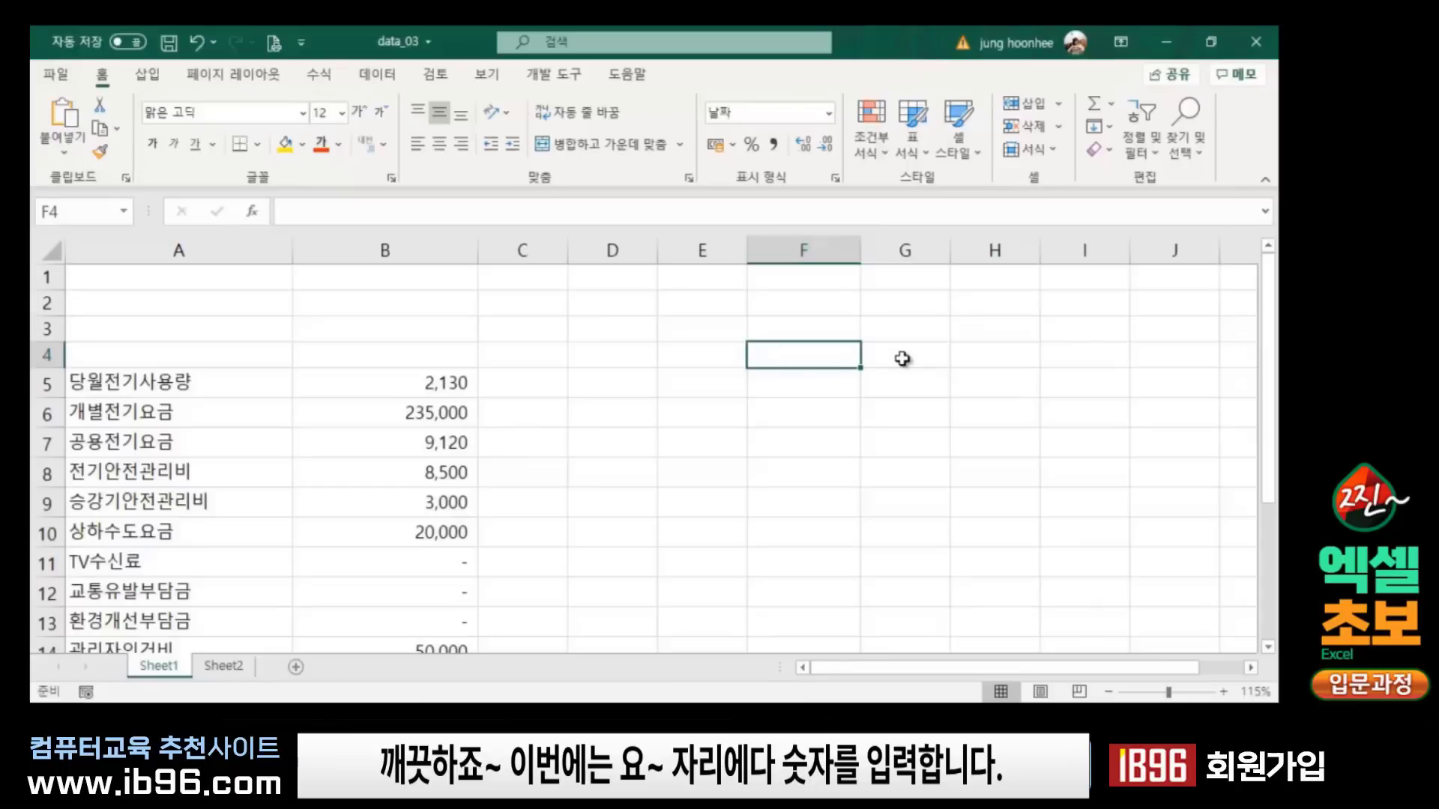
type("1")
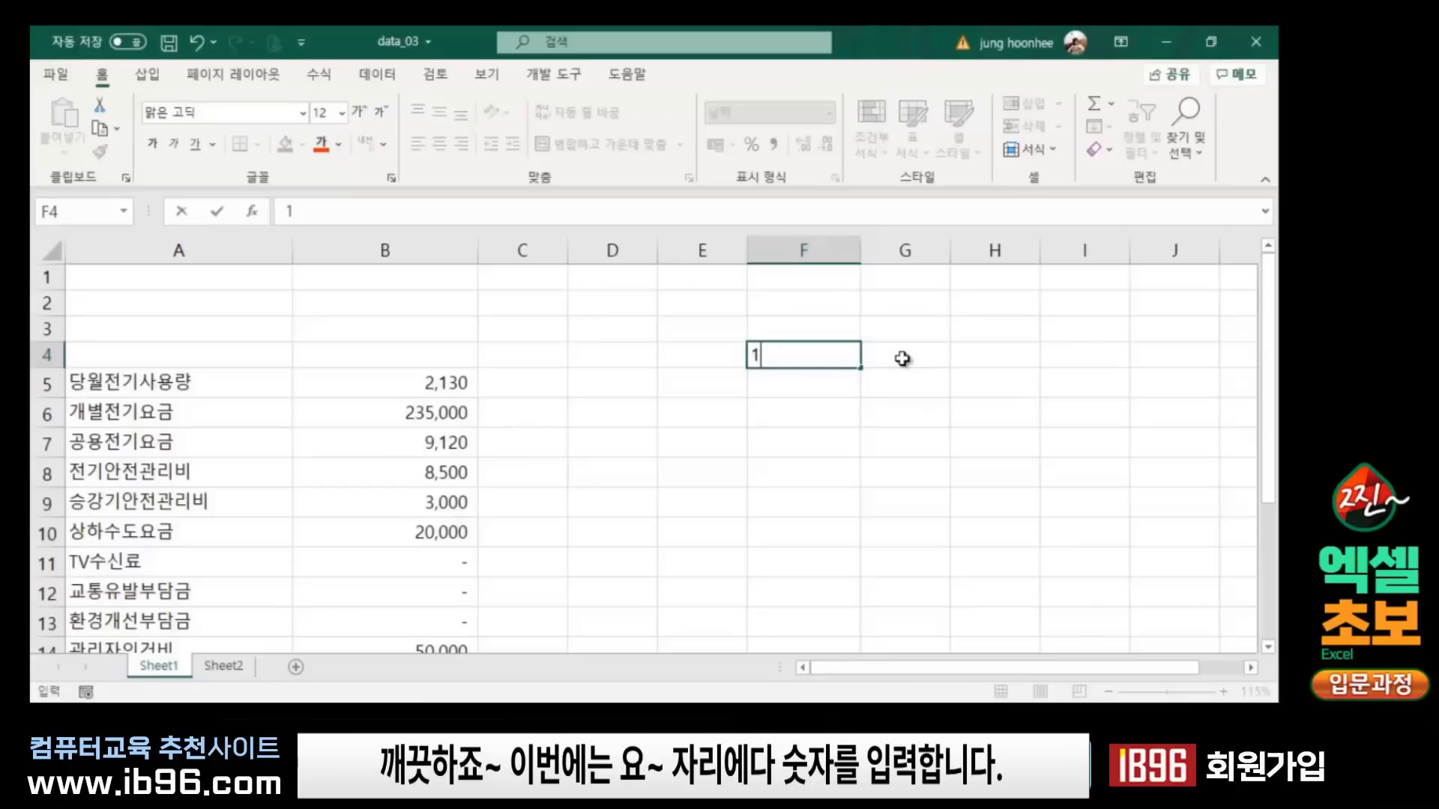
type("500")
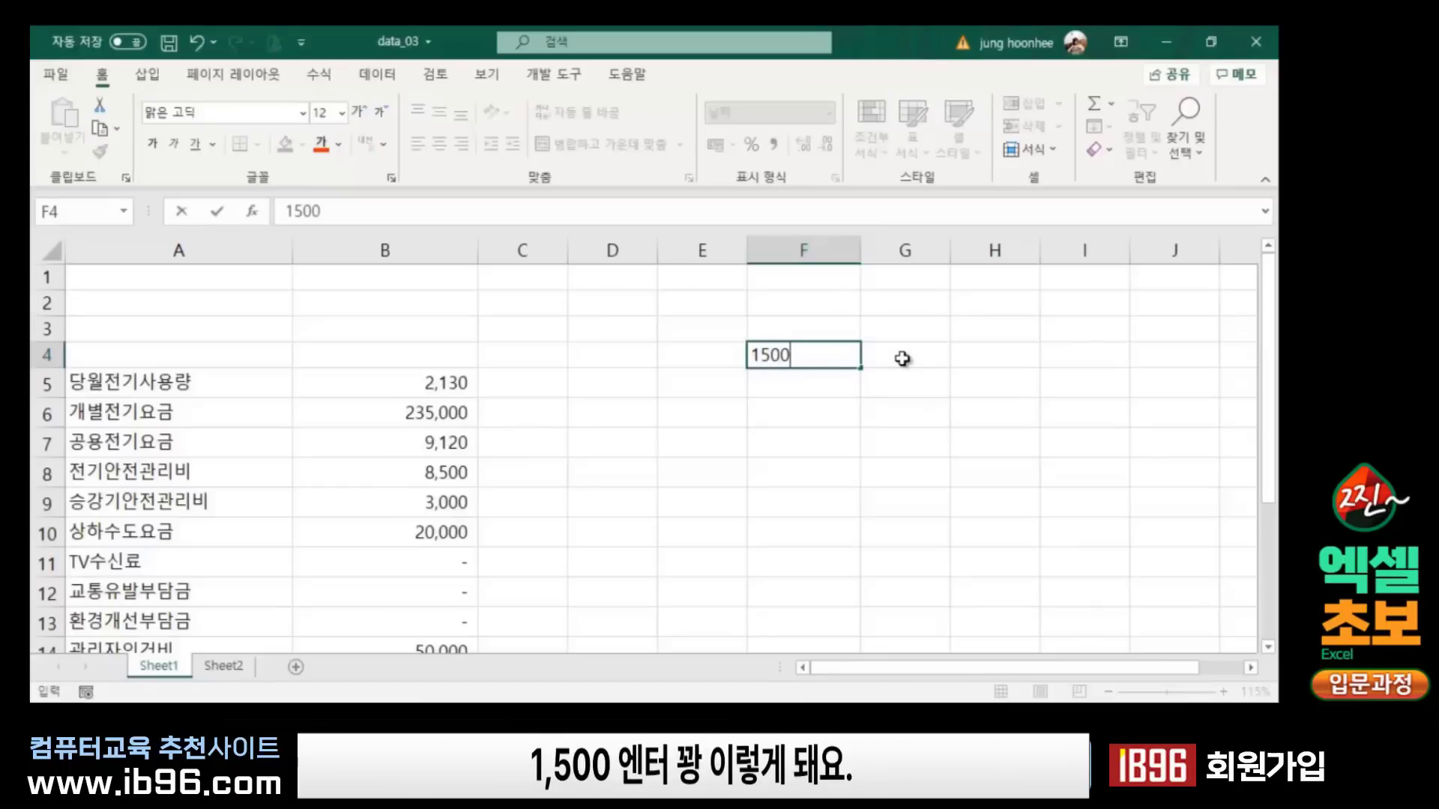
key("Return")
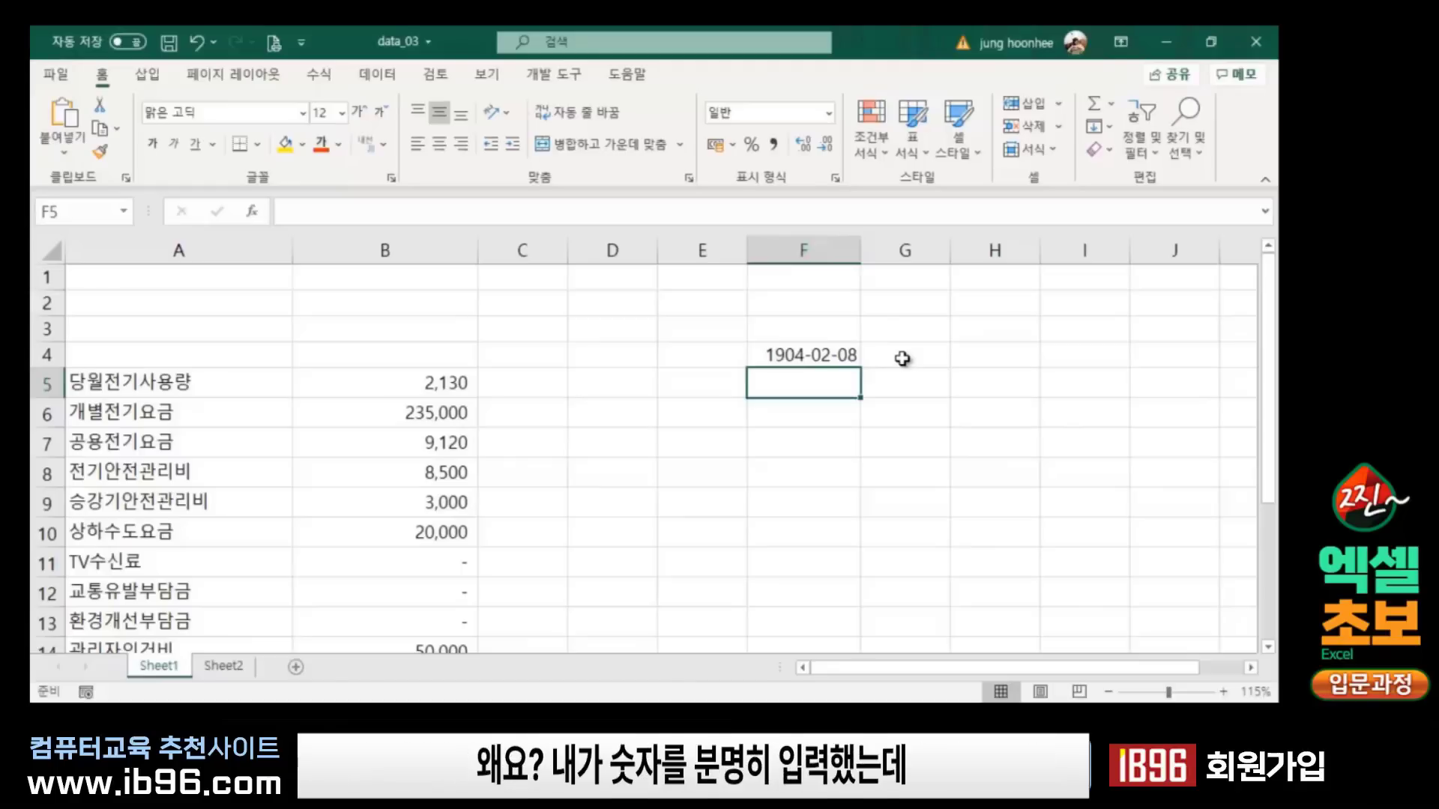
Step: Inspect F4 and the cells below, noting 1500 displays as 1904-02-08
left_click(799, 352)
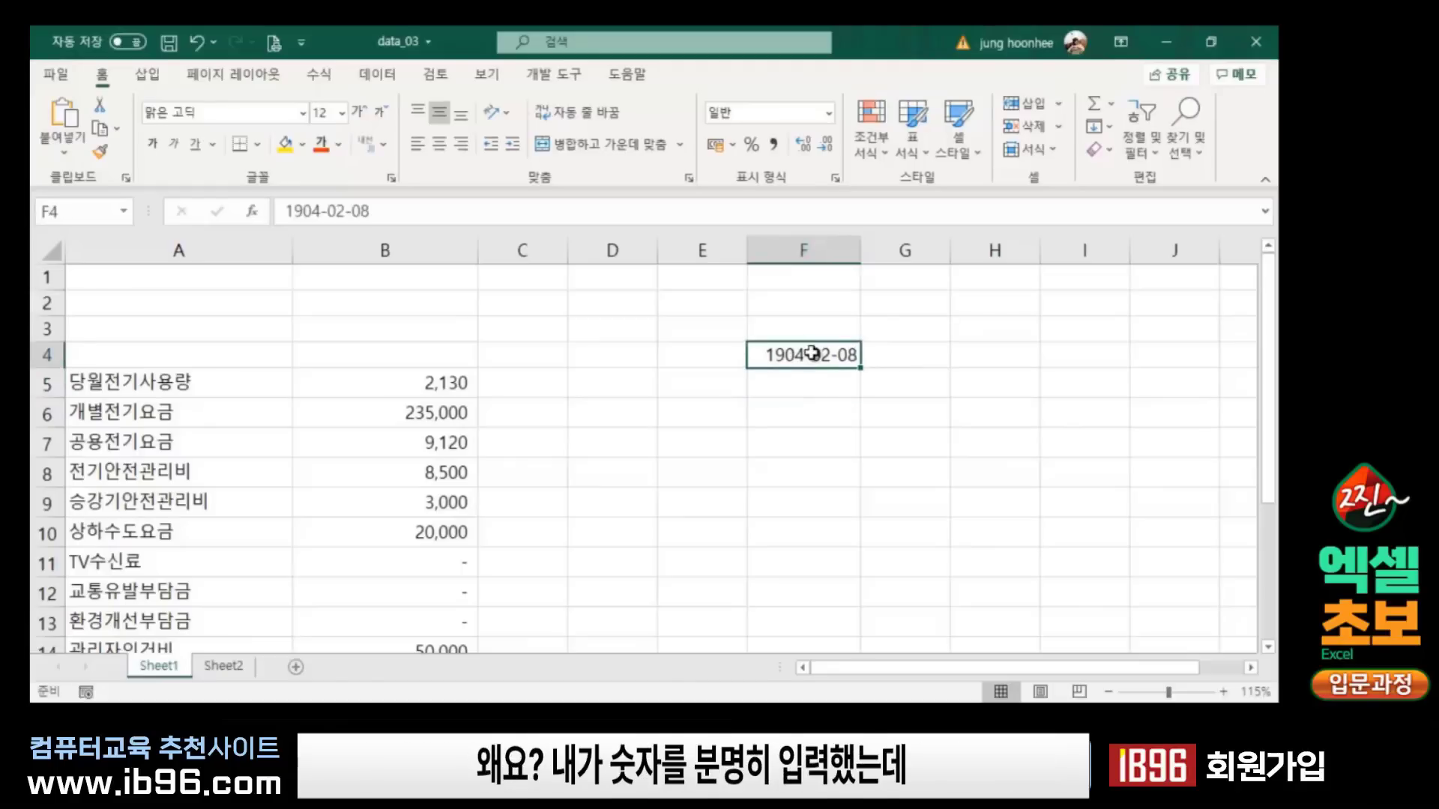
left_click(903, 401)
left_click(803, 379)
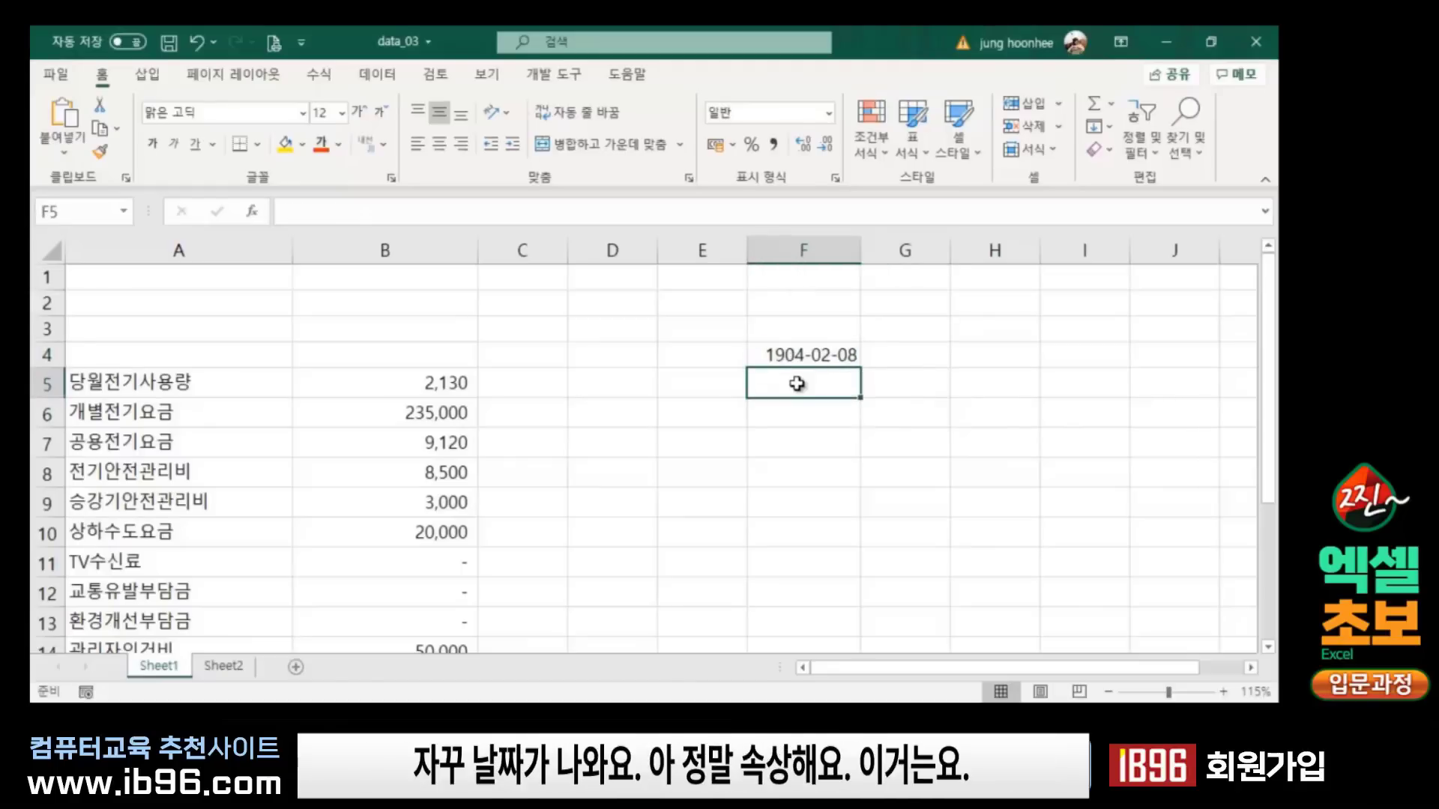
left_click(824, 355)
left_click(808, 386)
left_click(813, 352)
left_click(822, 412)
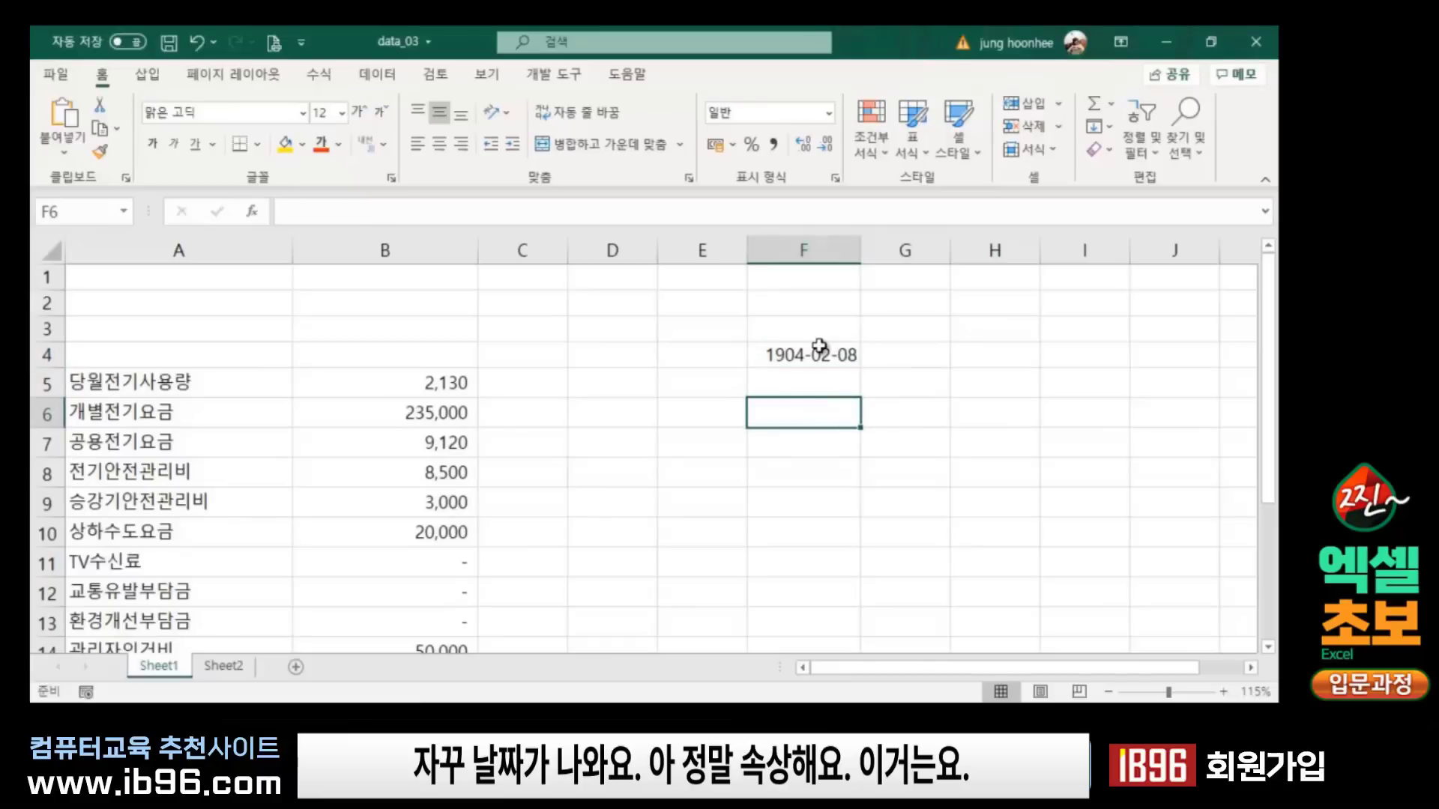
left_click(816, 354)
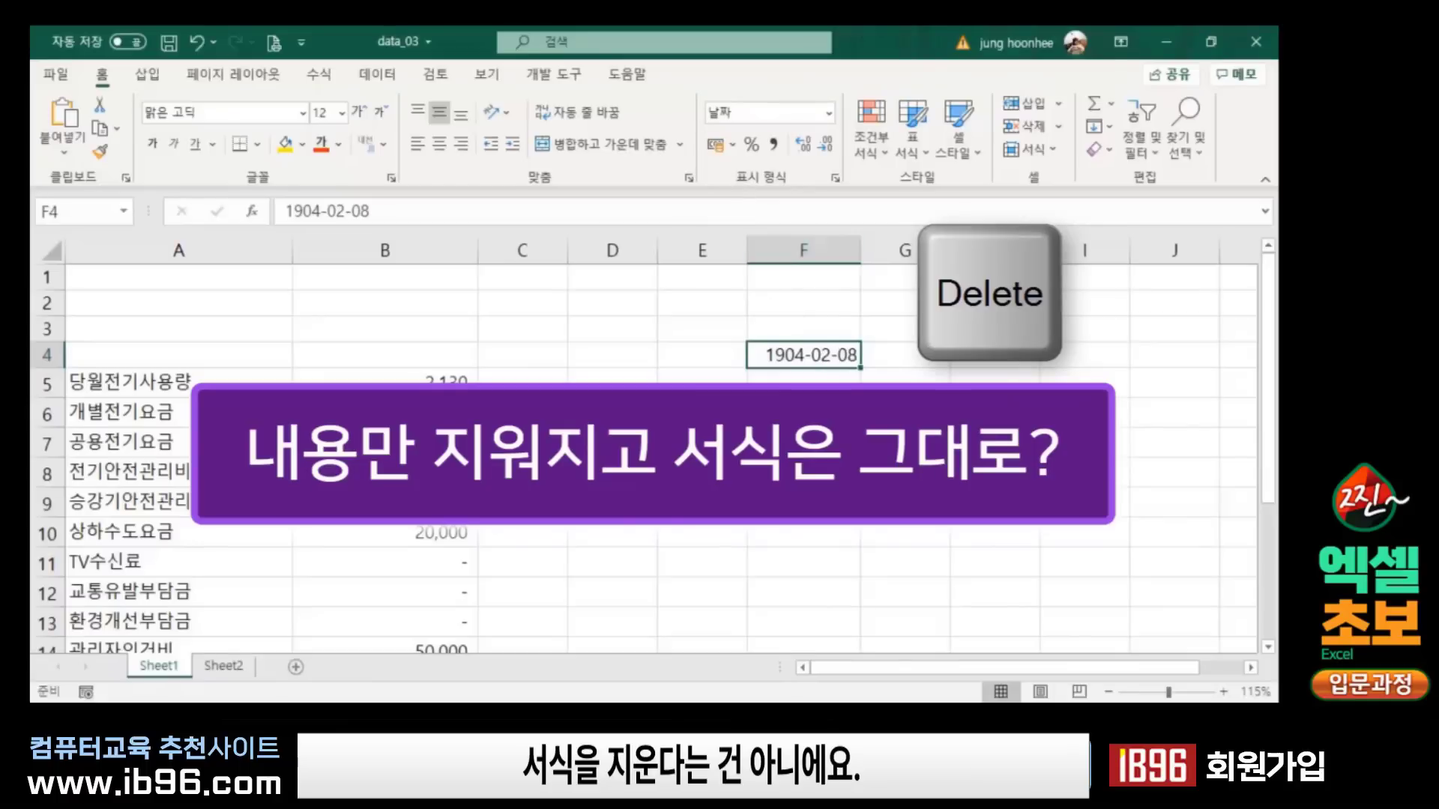
left_click(783, 354)
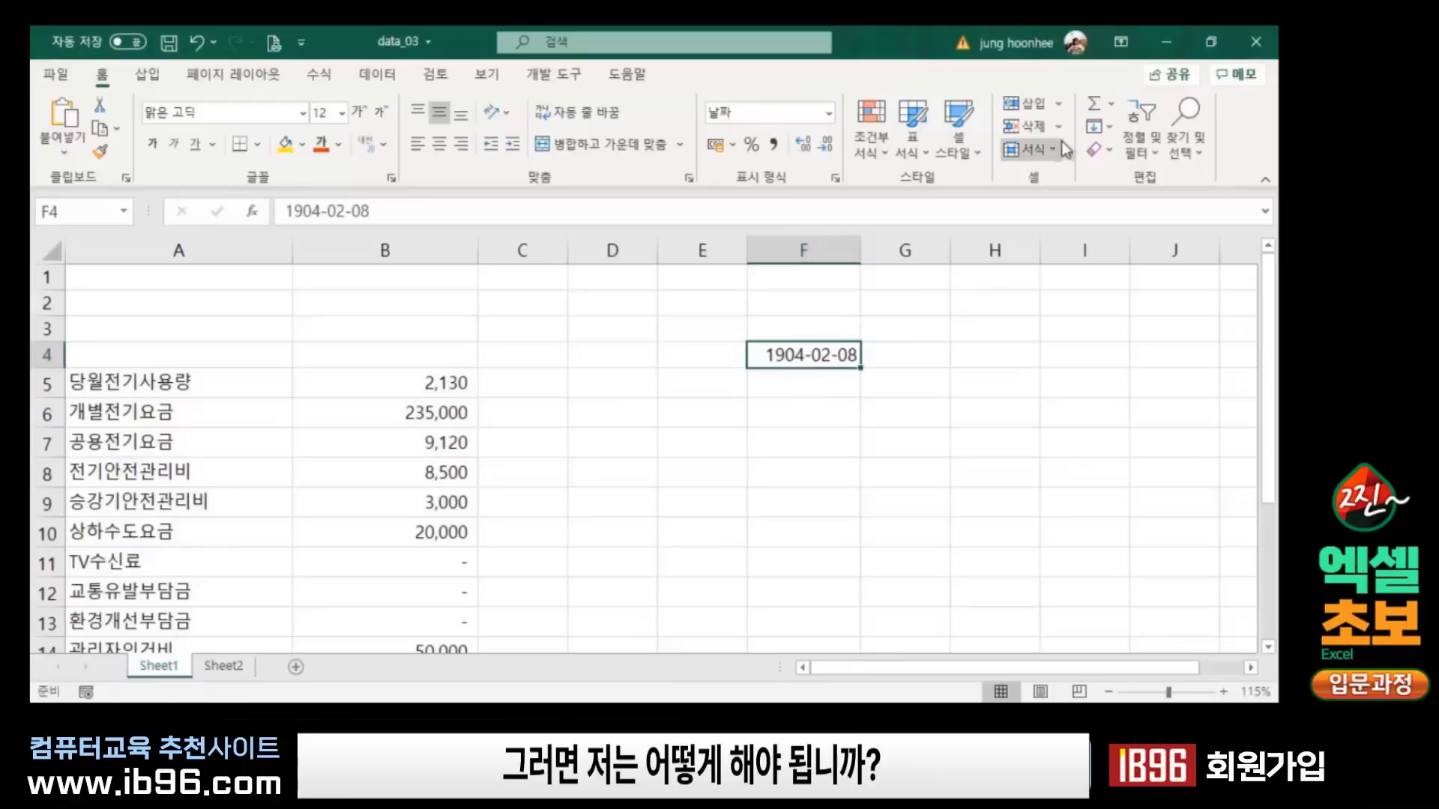
left_click(772, 416)
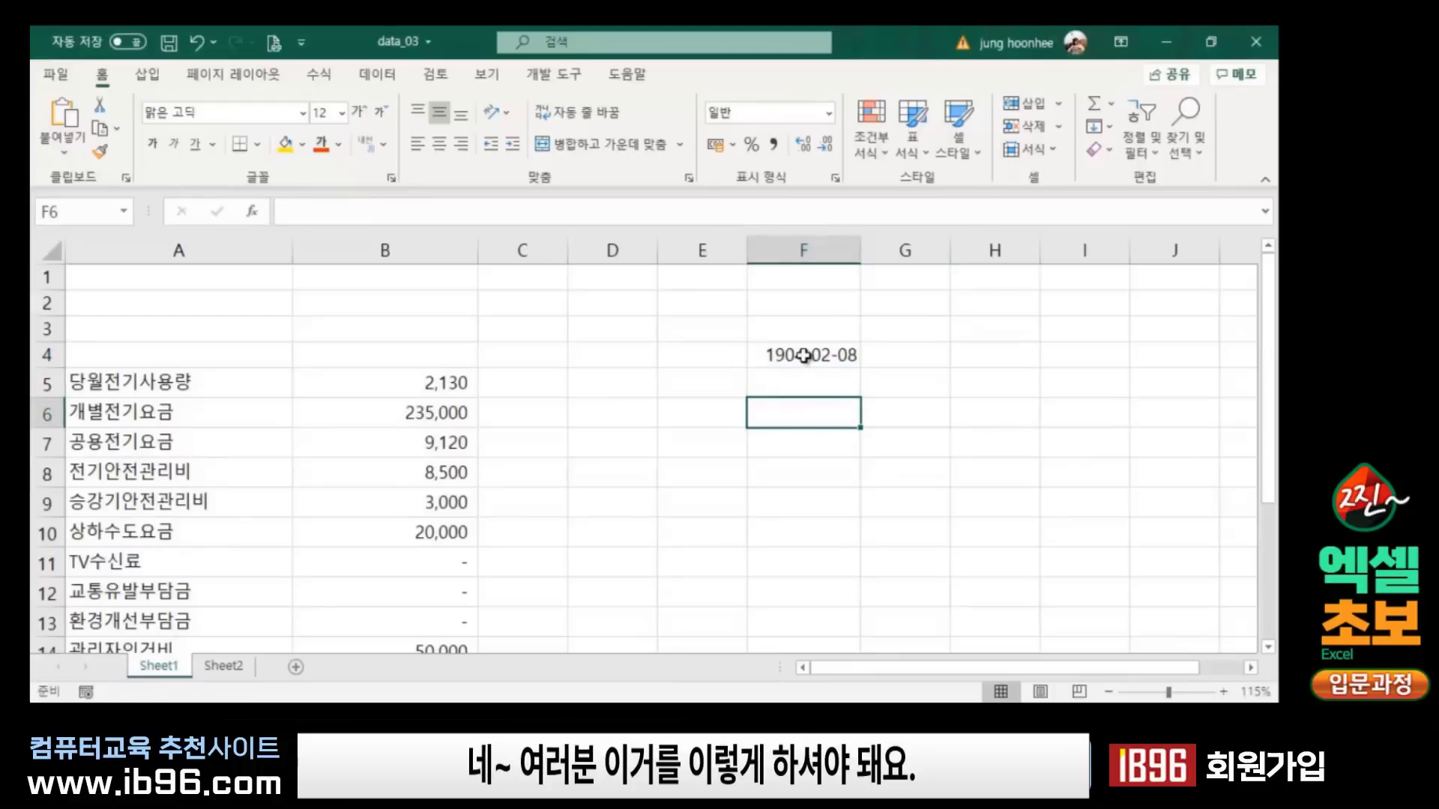
left_click(803, 355)
left_click(881, 409)
left_click(802, 353)
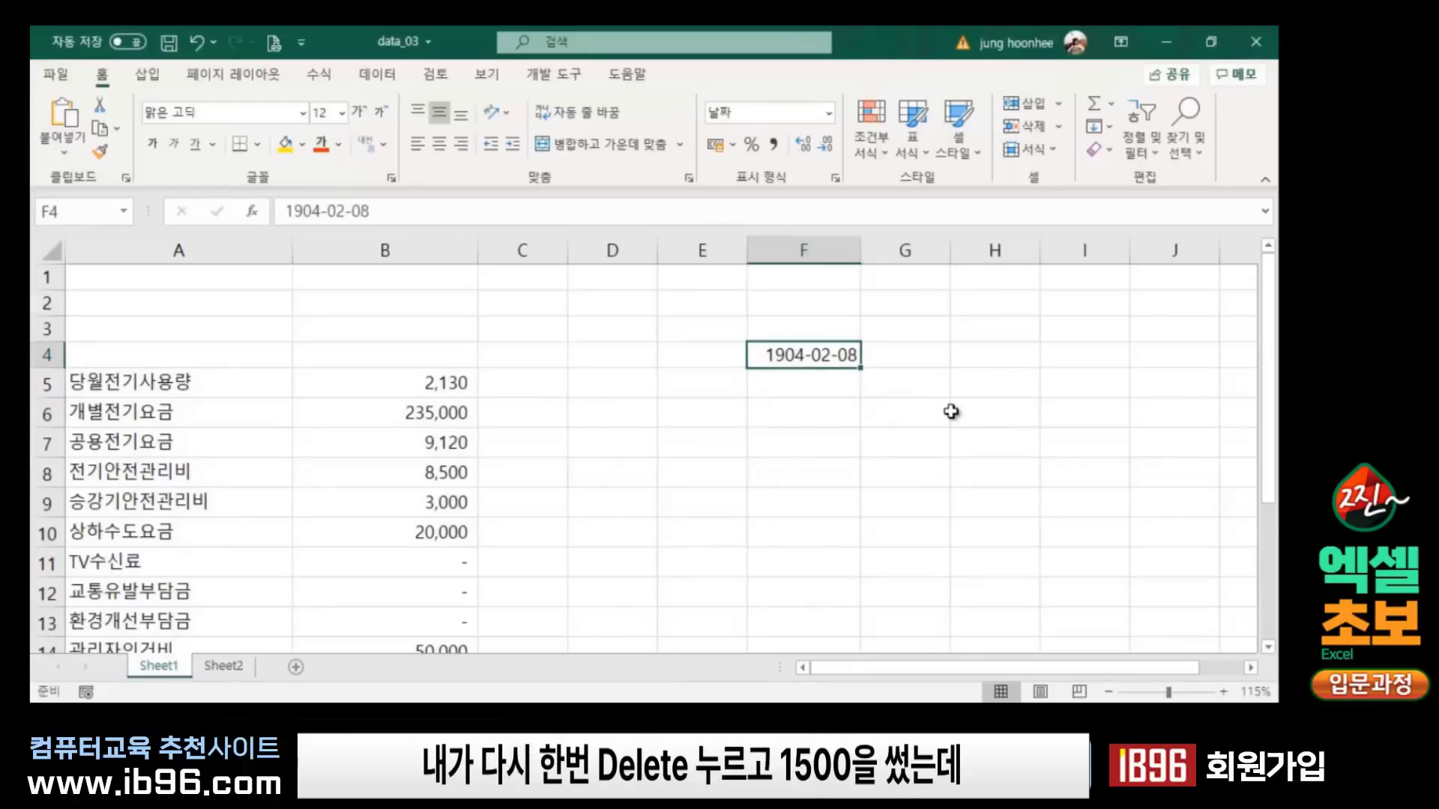
key("Delete")
type("150")
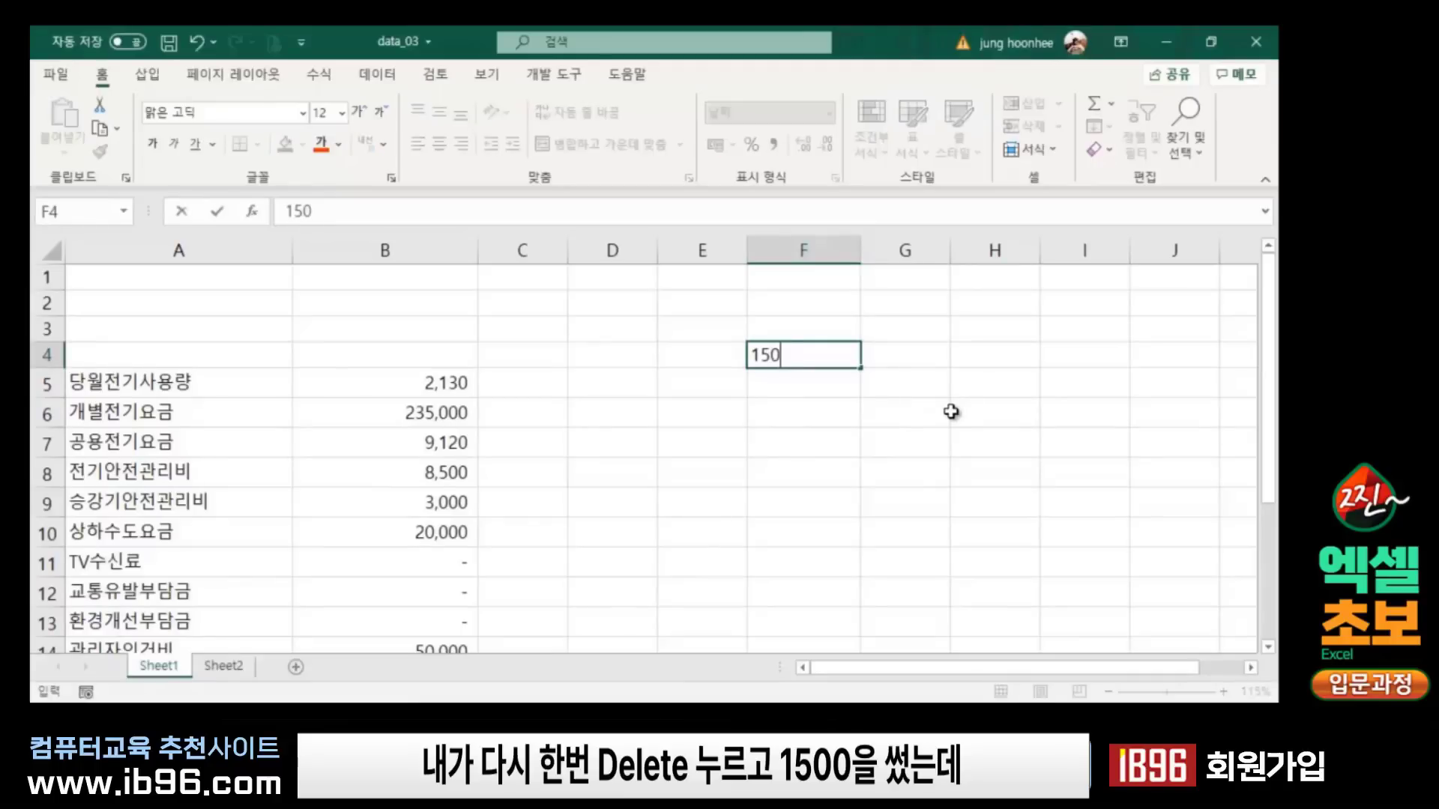
type("0")
key("Return")
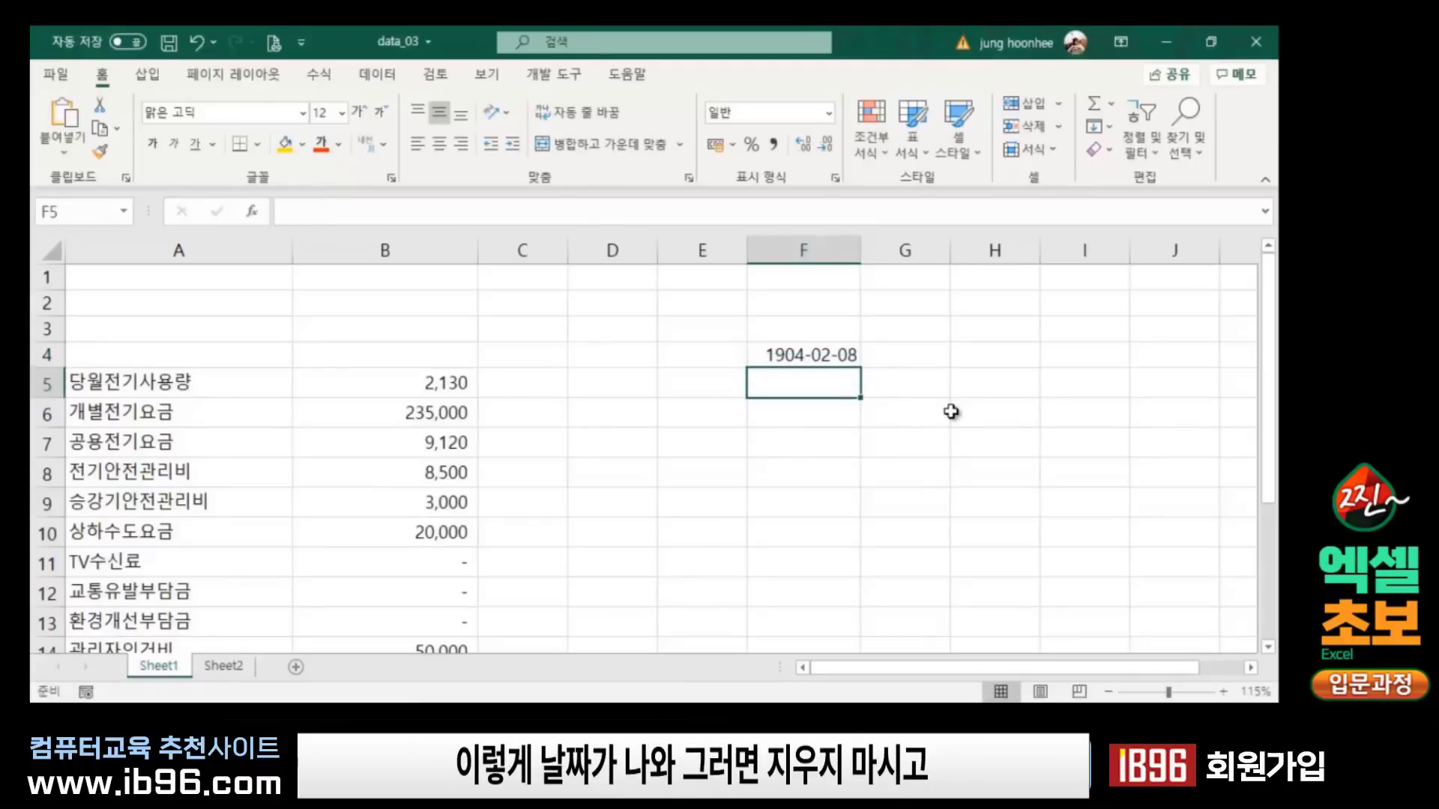
left_click(970, 445)
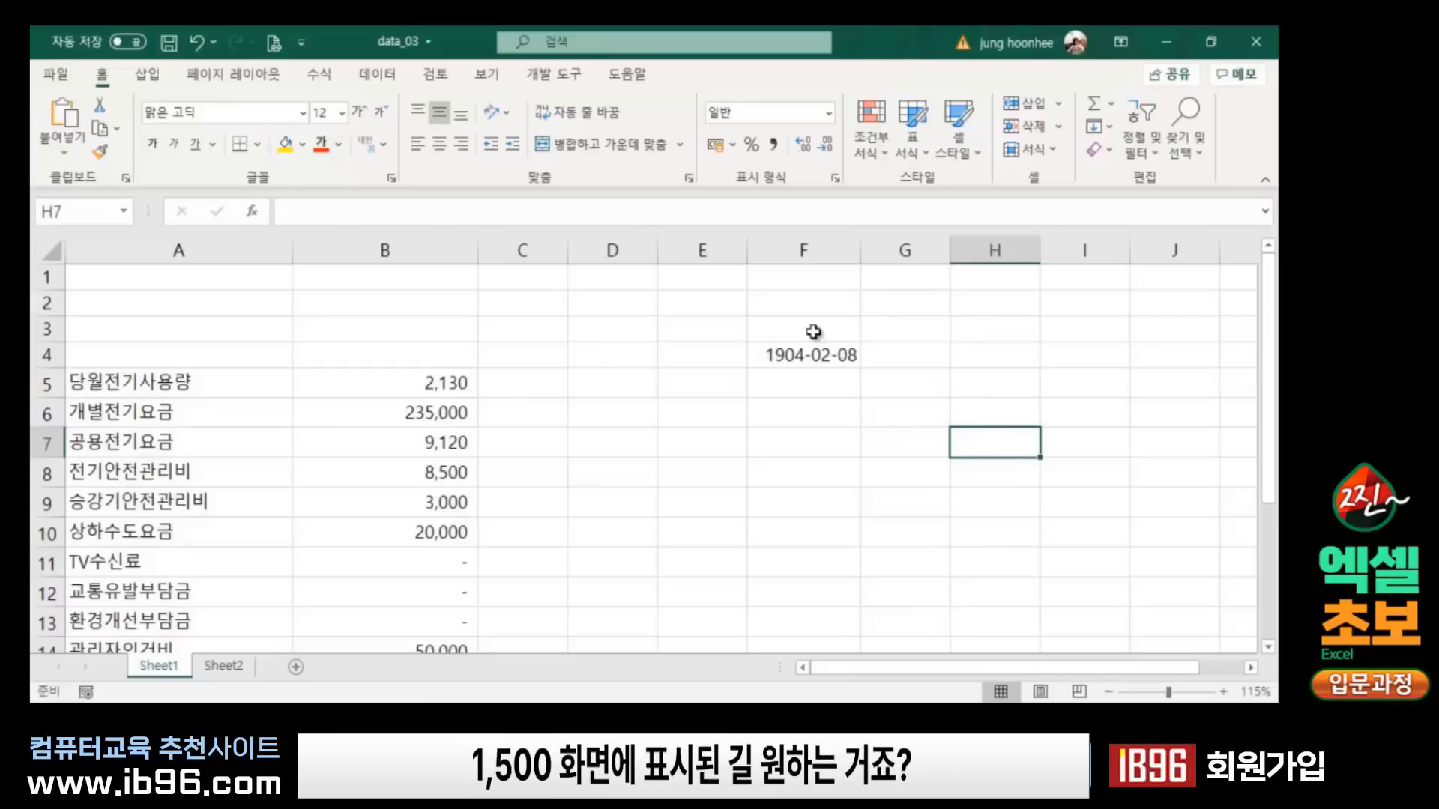
left_click(796, 353)
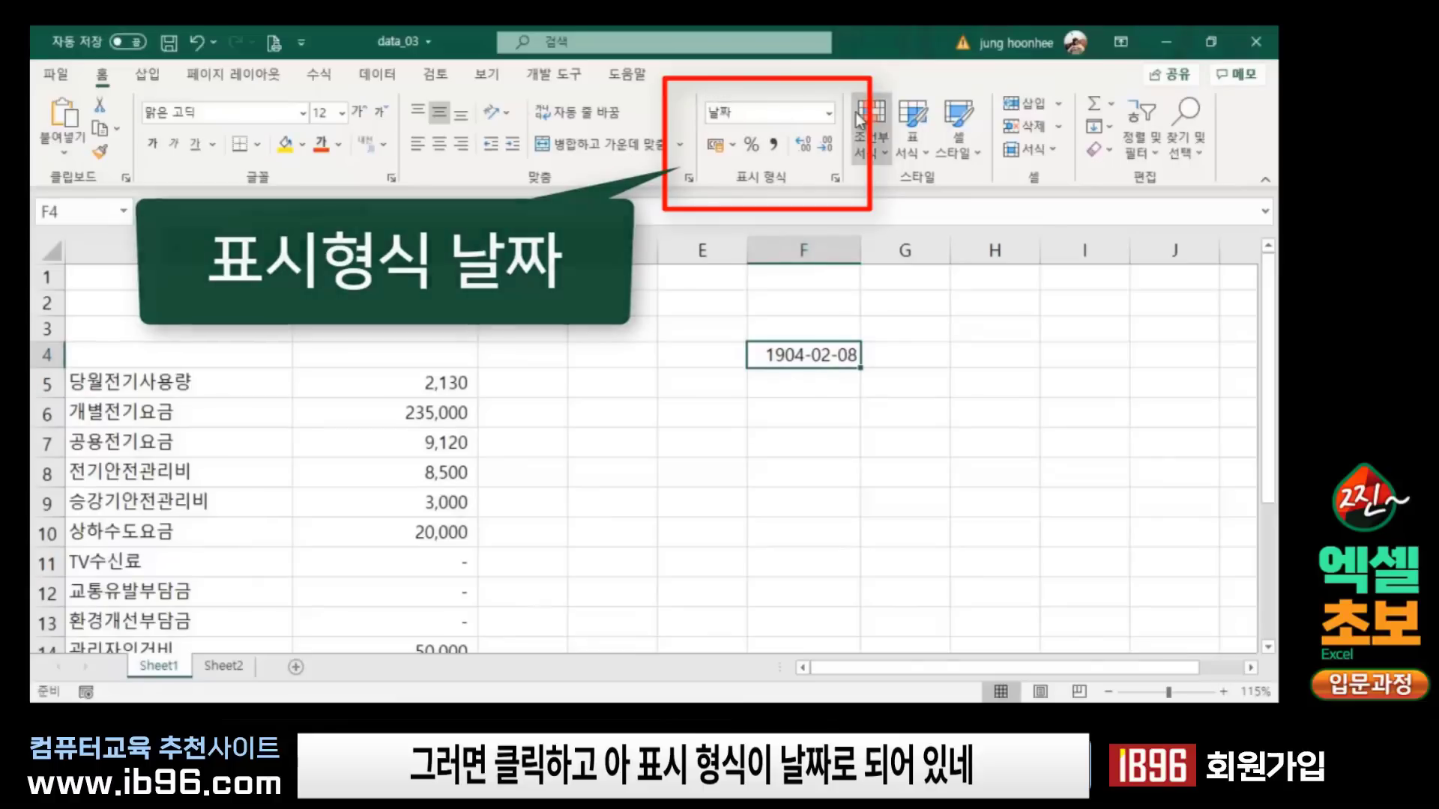
Step: Switch F4 to the Number (숫자) format so 1500 shows plainly, then clear F4
left_click(828, 114)
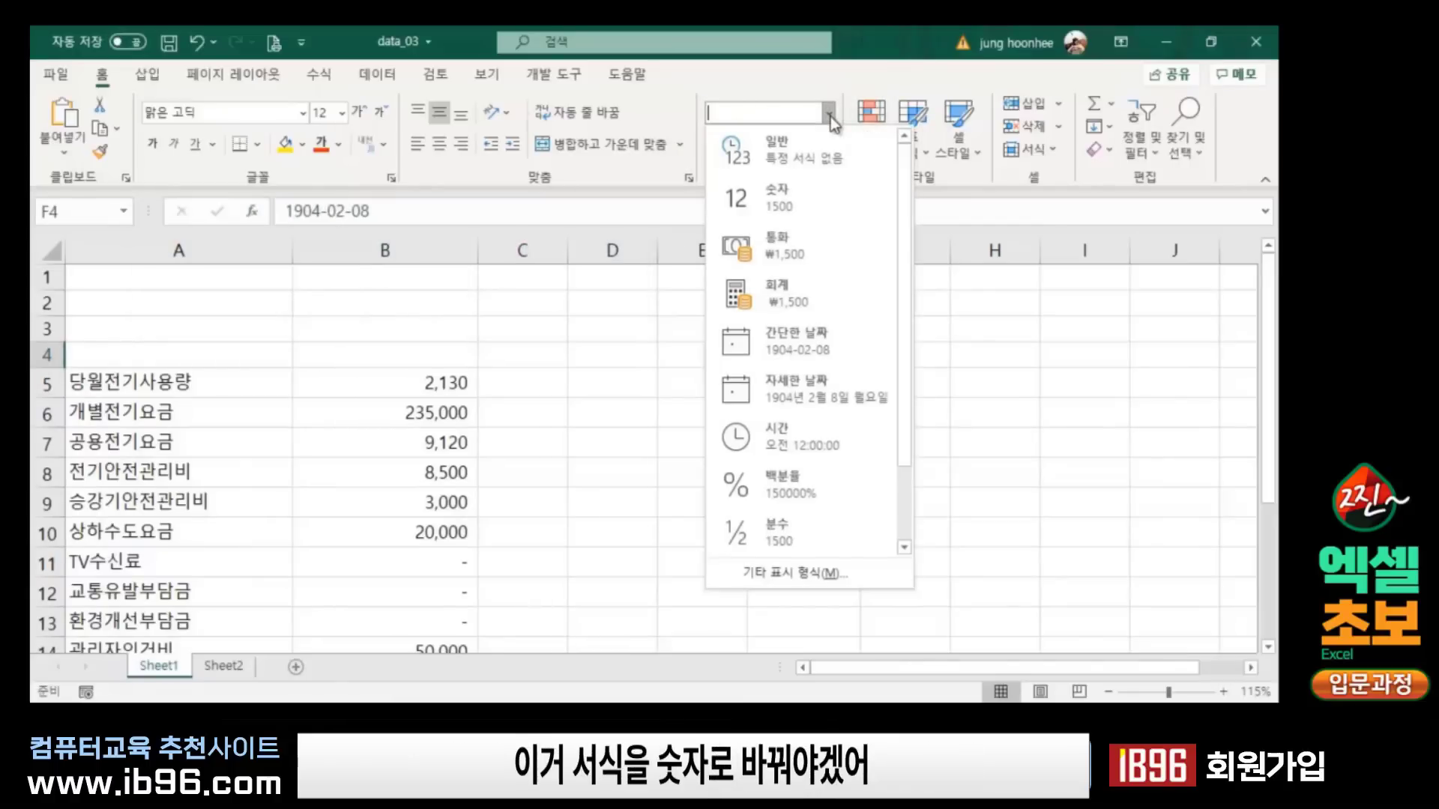
left_click(788, 207)
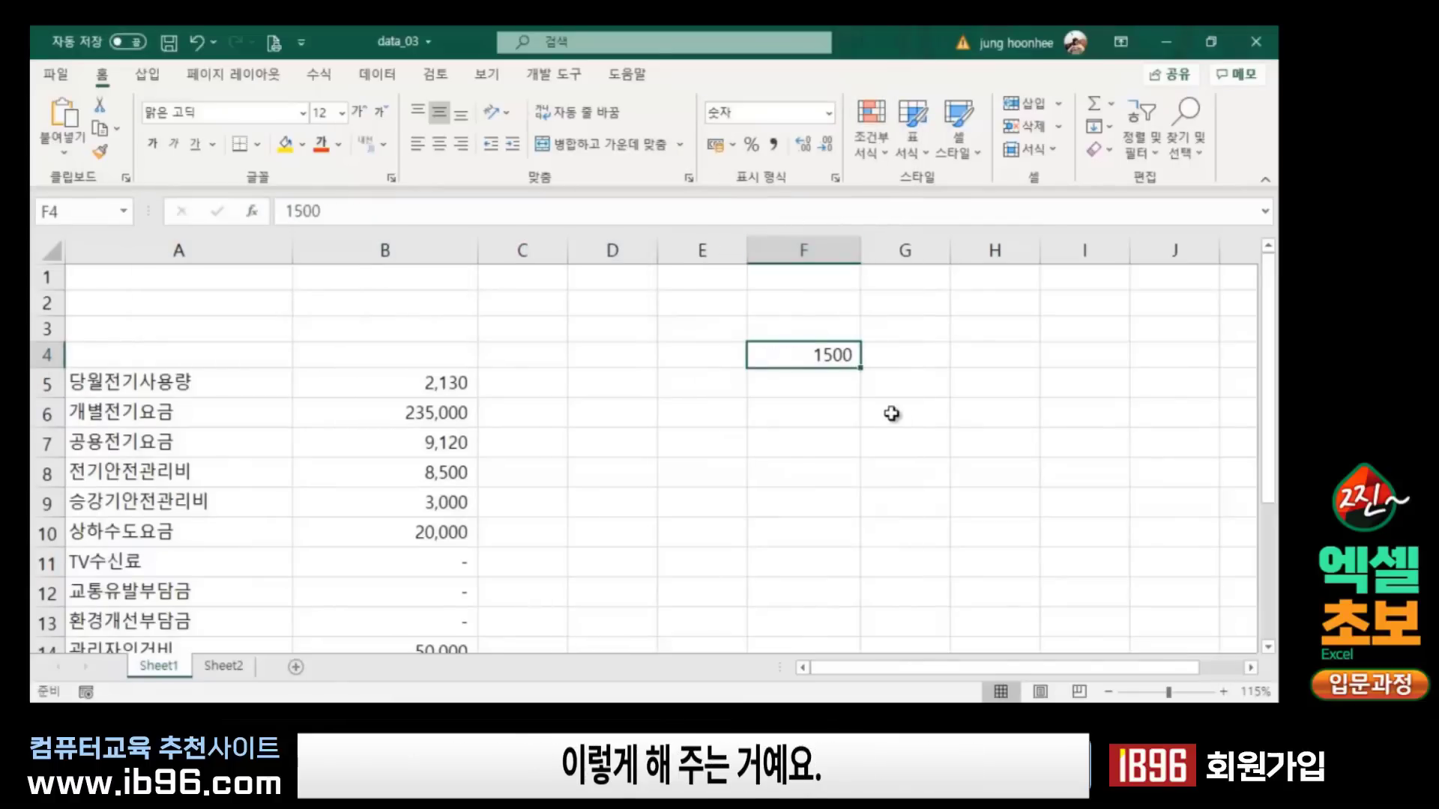
left_click(893, 415)
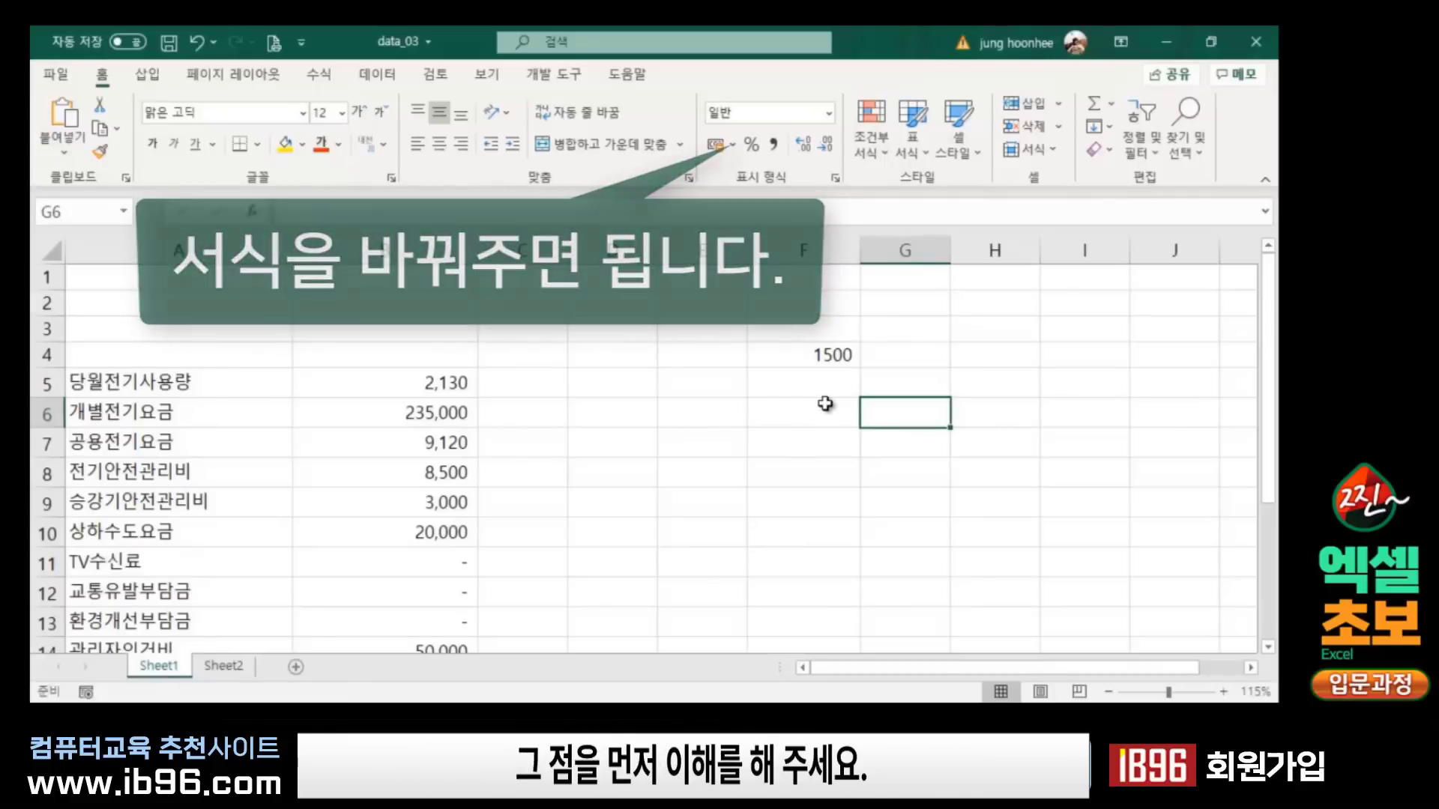
left_click(832, 355)
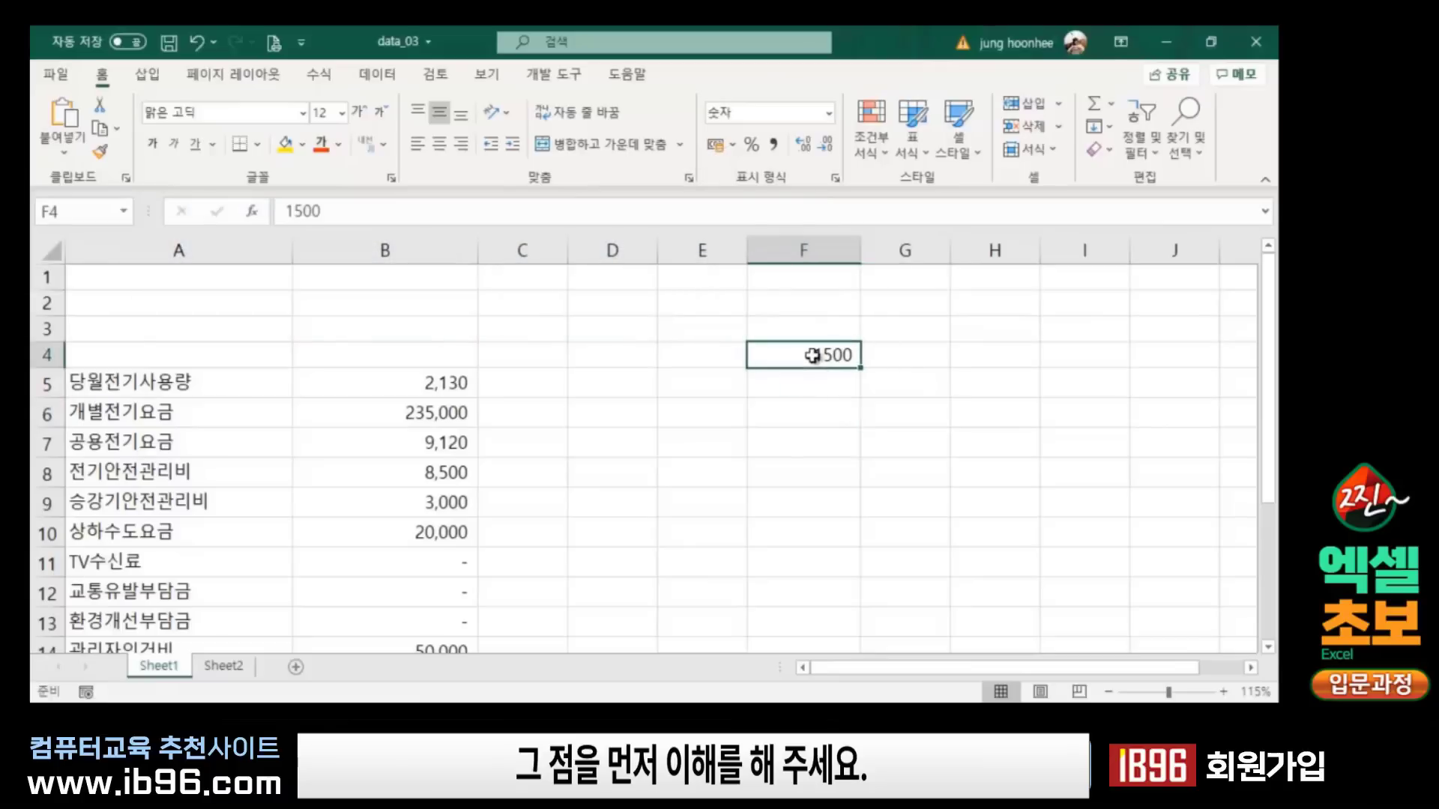
key("Delete")
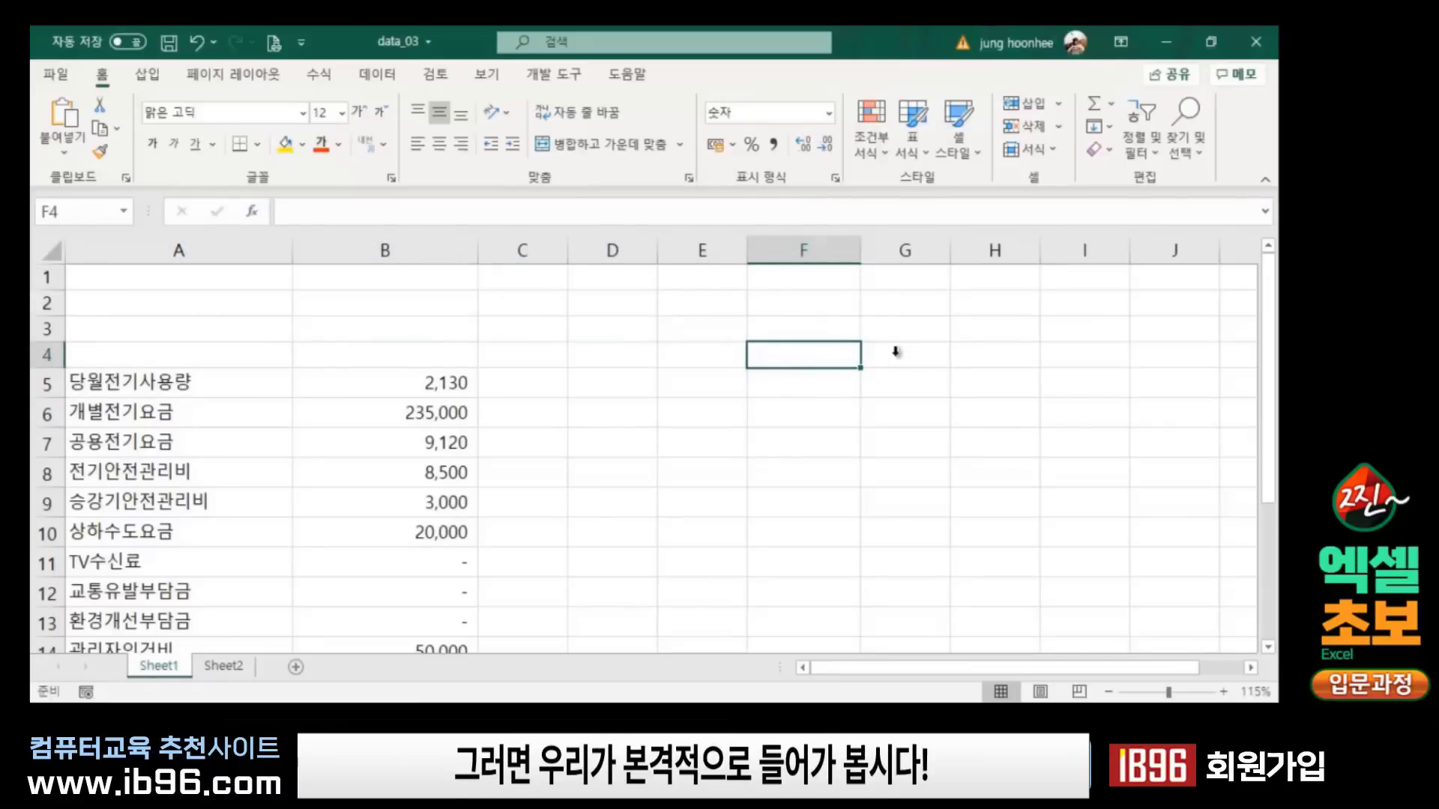
left_click(652, 521)
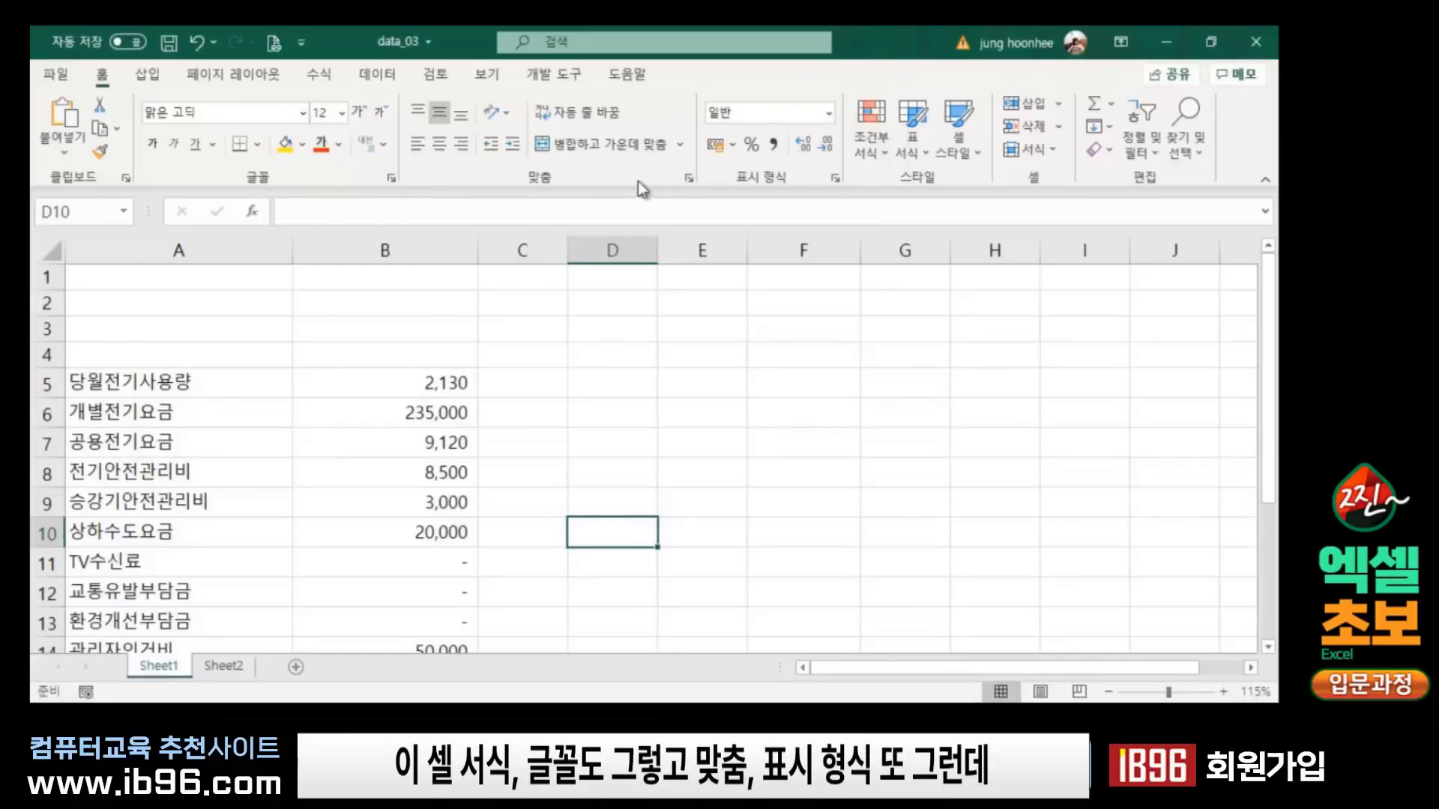
left_click(651, 494)
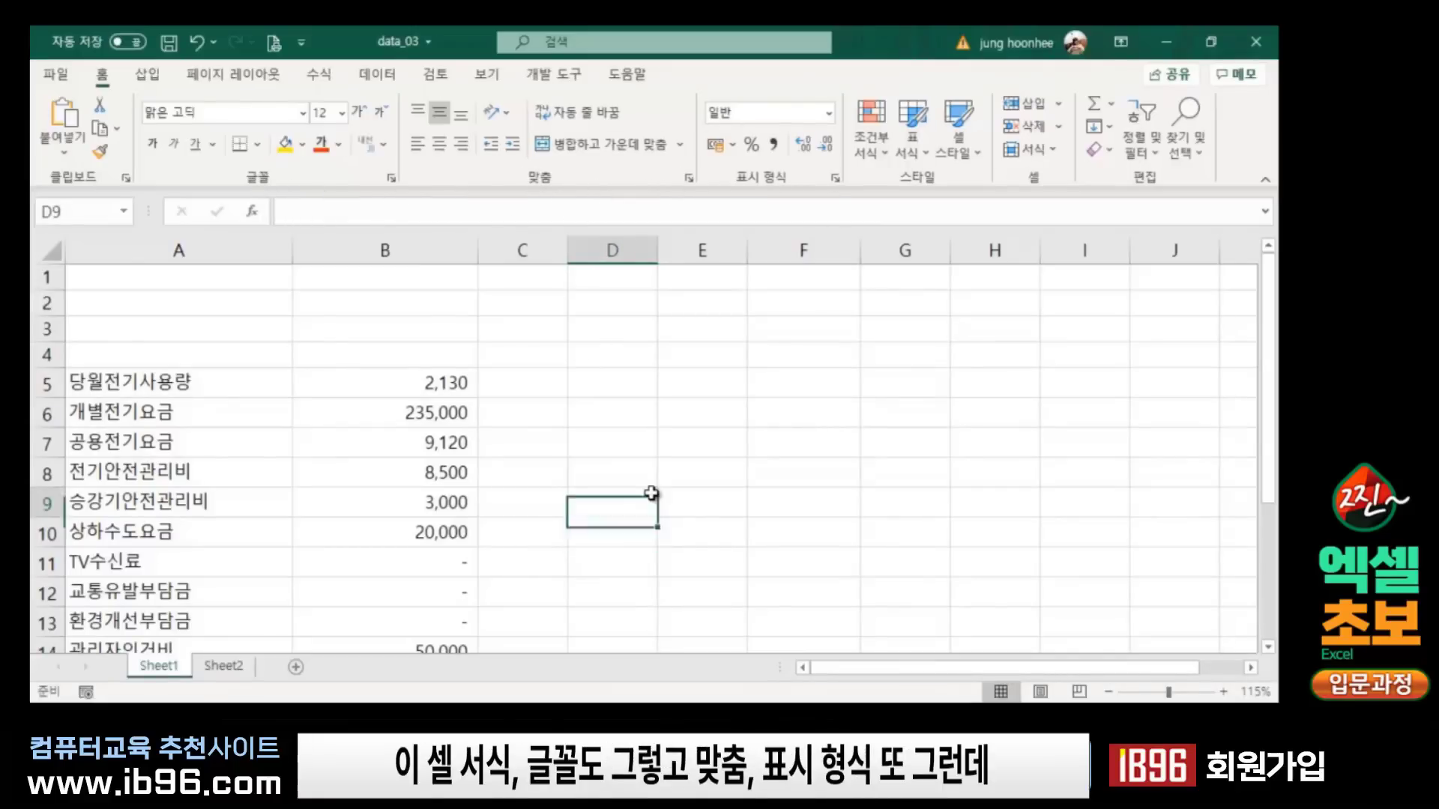
left_click(587, 414)
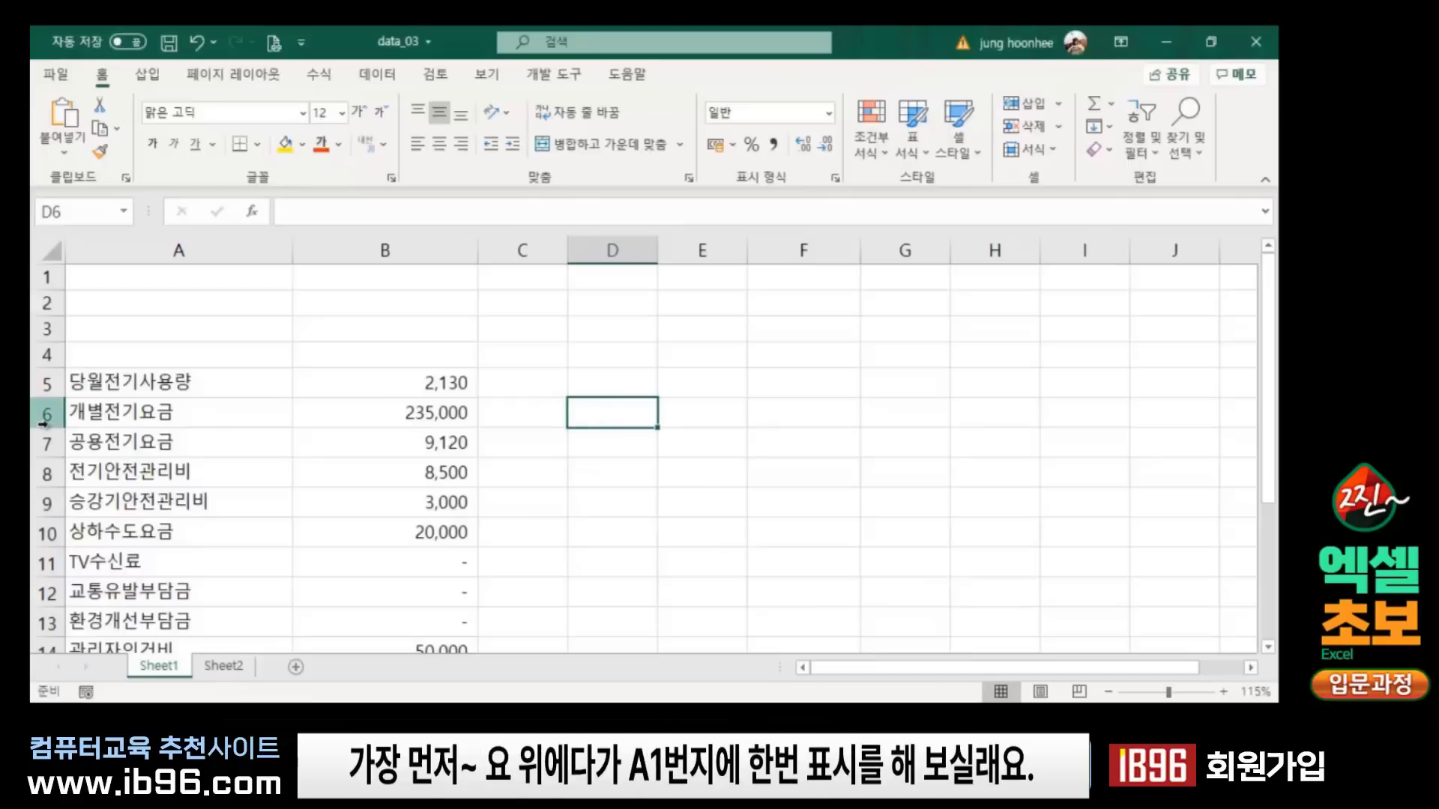
left_click(165, 309)
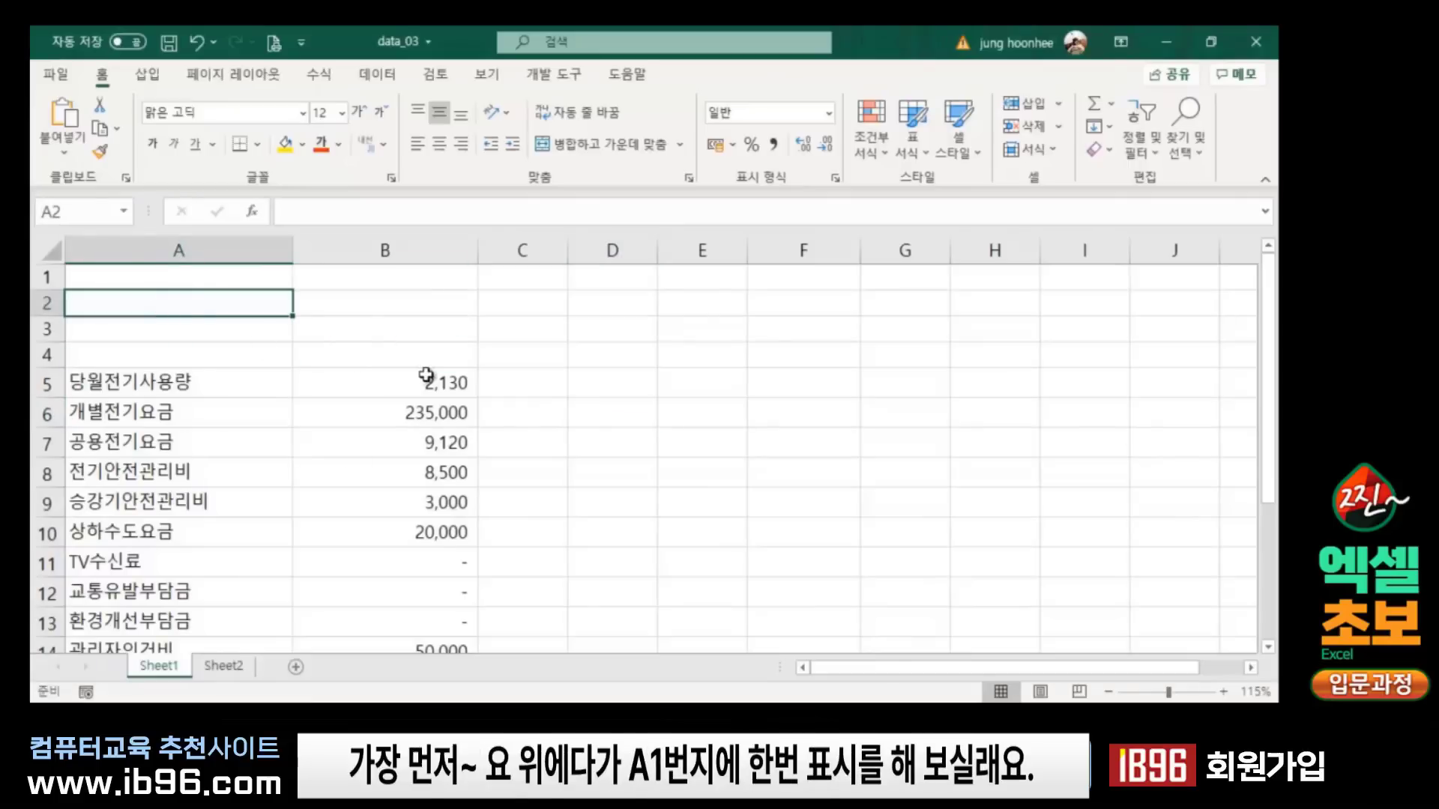
Step: Enter today's date, 2020-08-27, in cell A1 with Ctrl+;
left_click(150, 279)
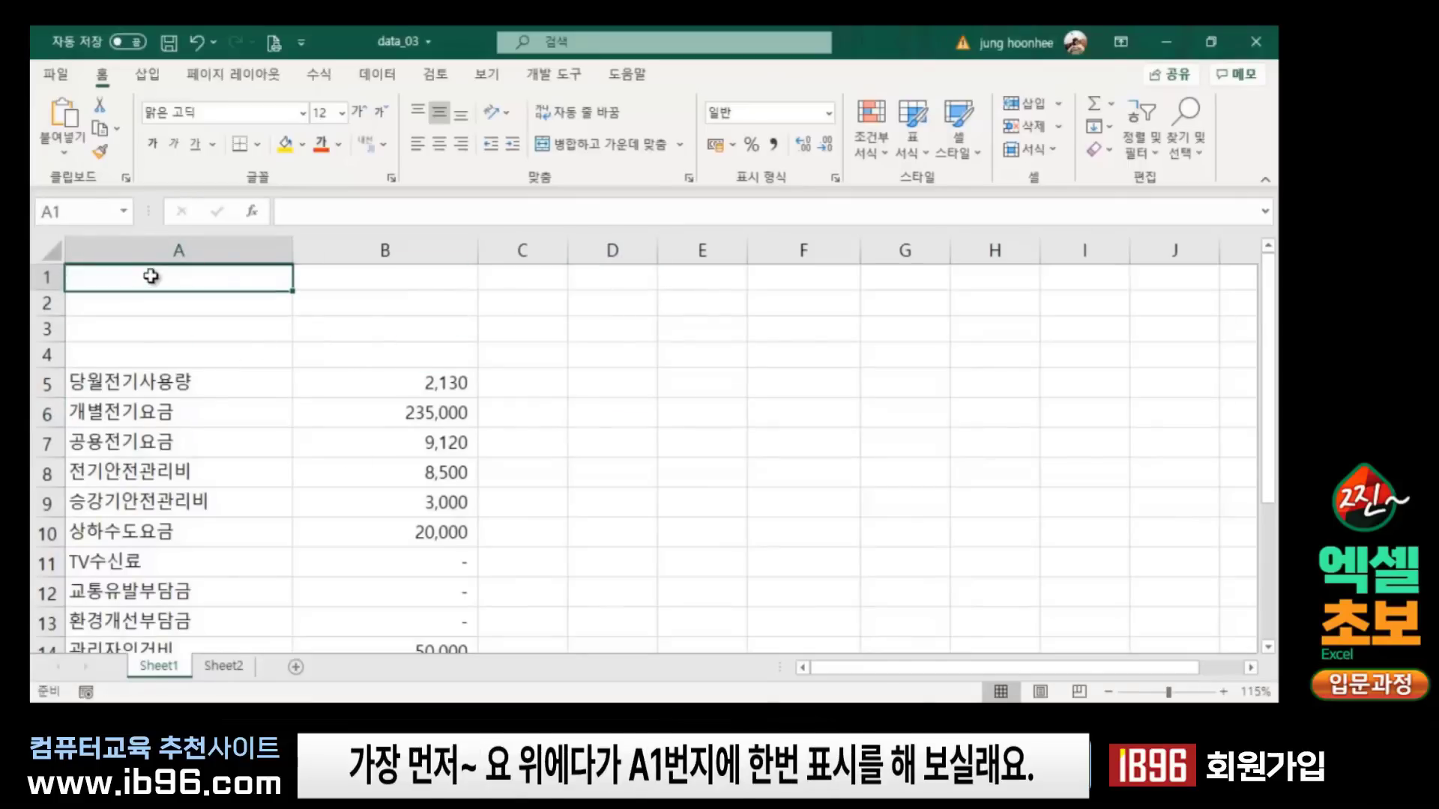
left_click(404, 339)
left_click(183, 278)
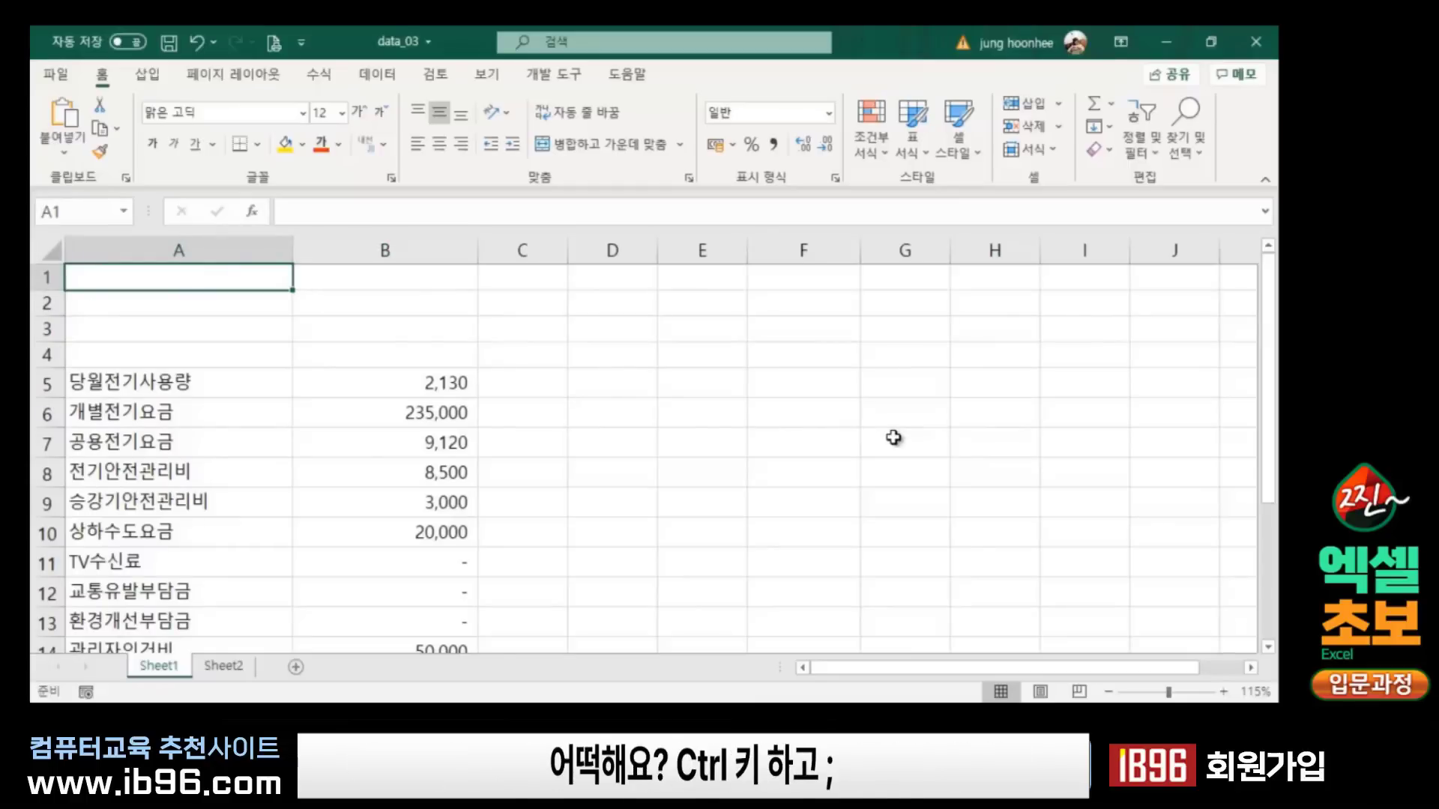
key("ctrl+semicolon")
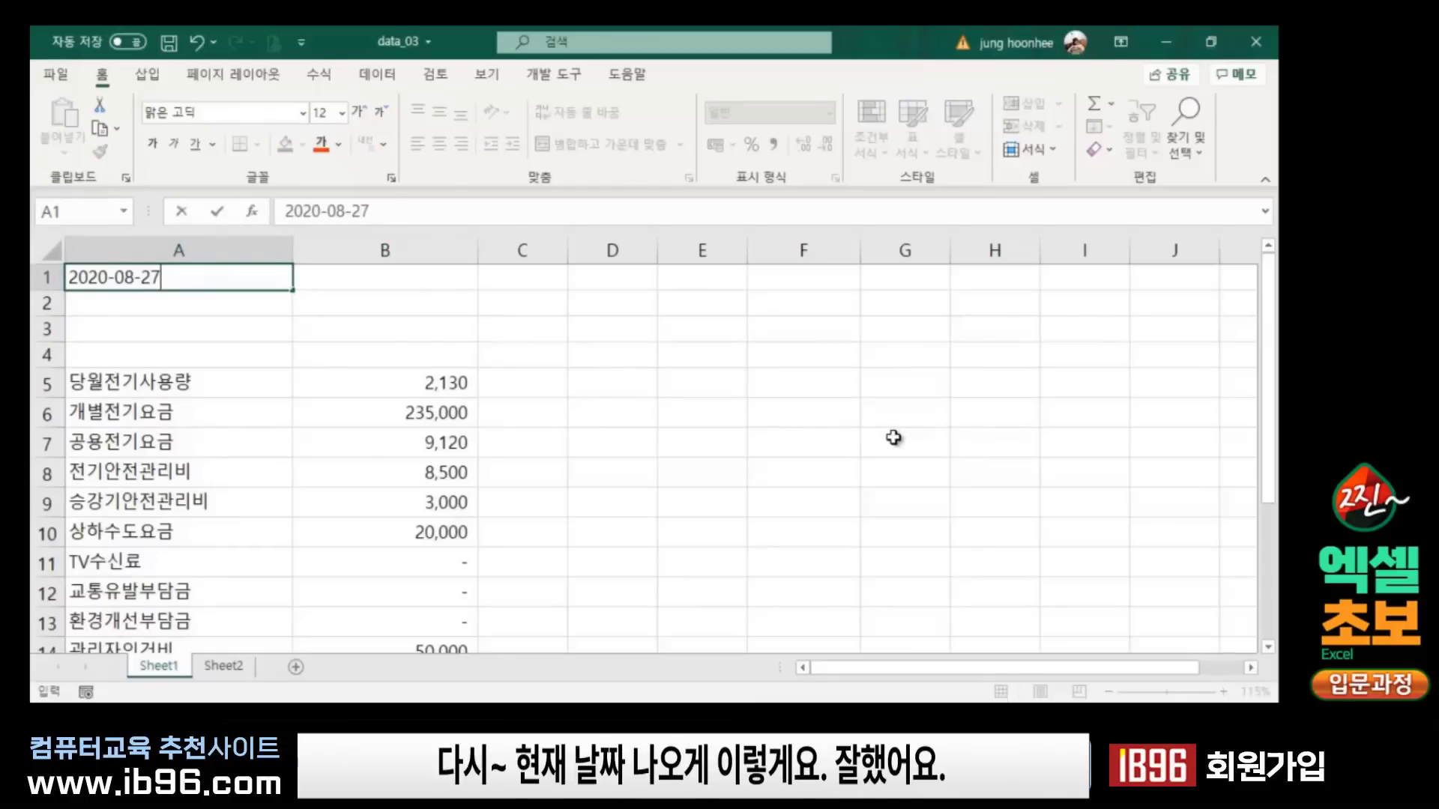
key("Return")
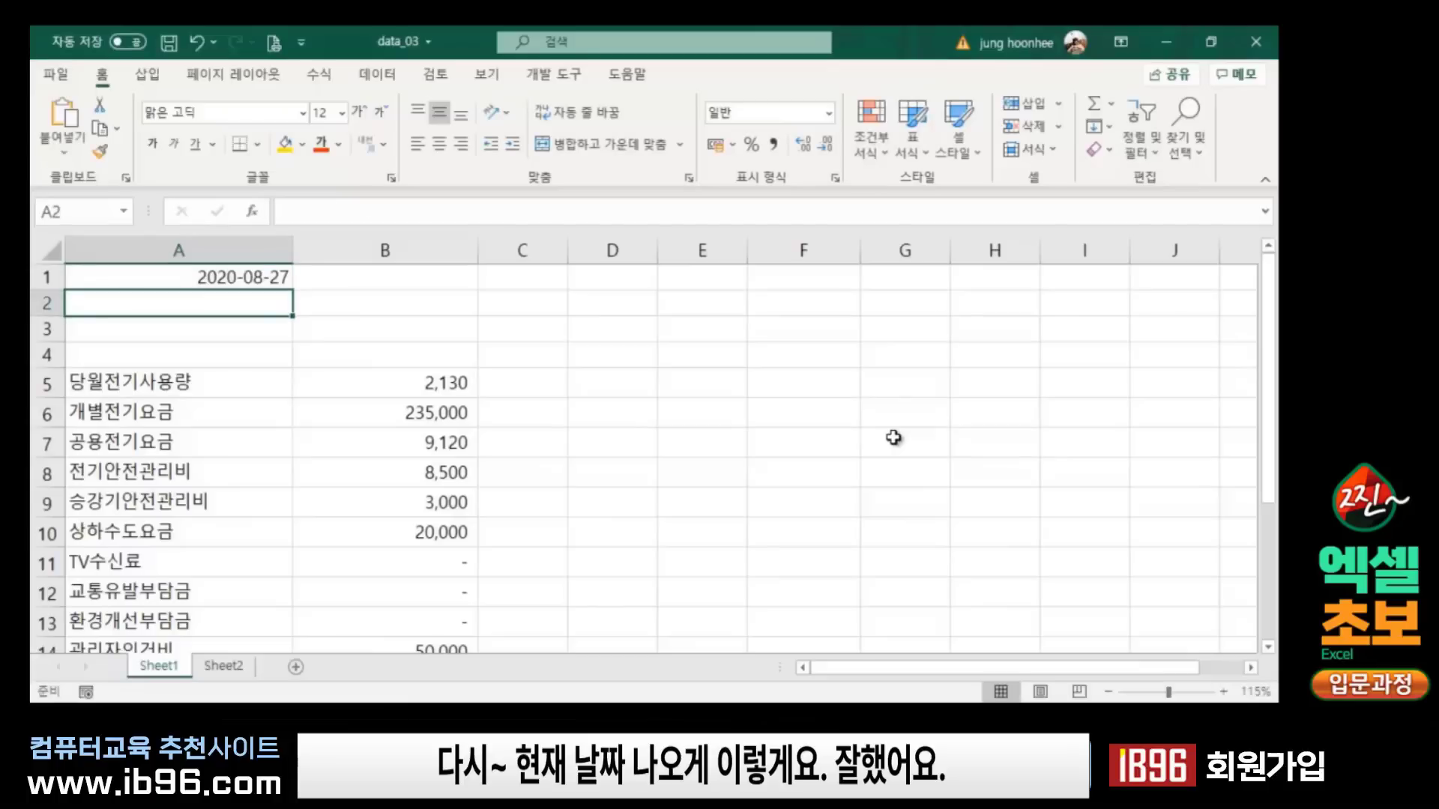
Step: Give date cell A1 a light blue fill, replacing an initial yellow fill
left_click(712, 441)
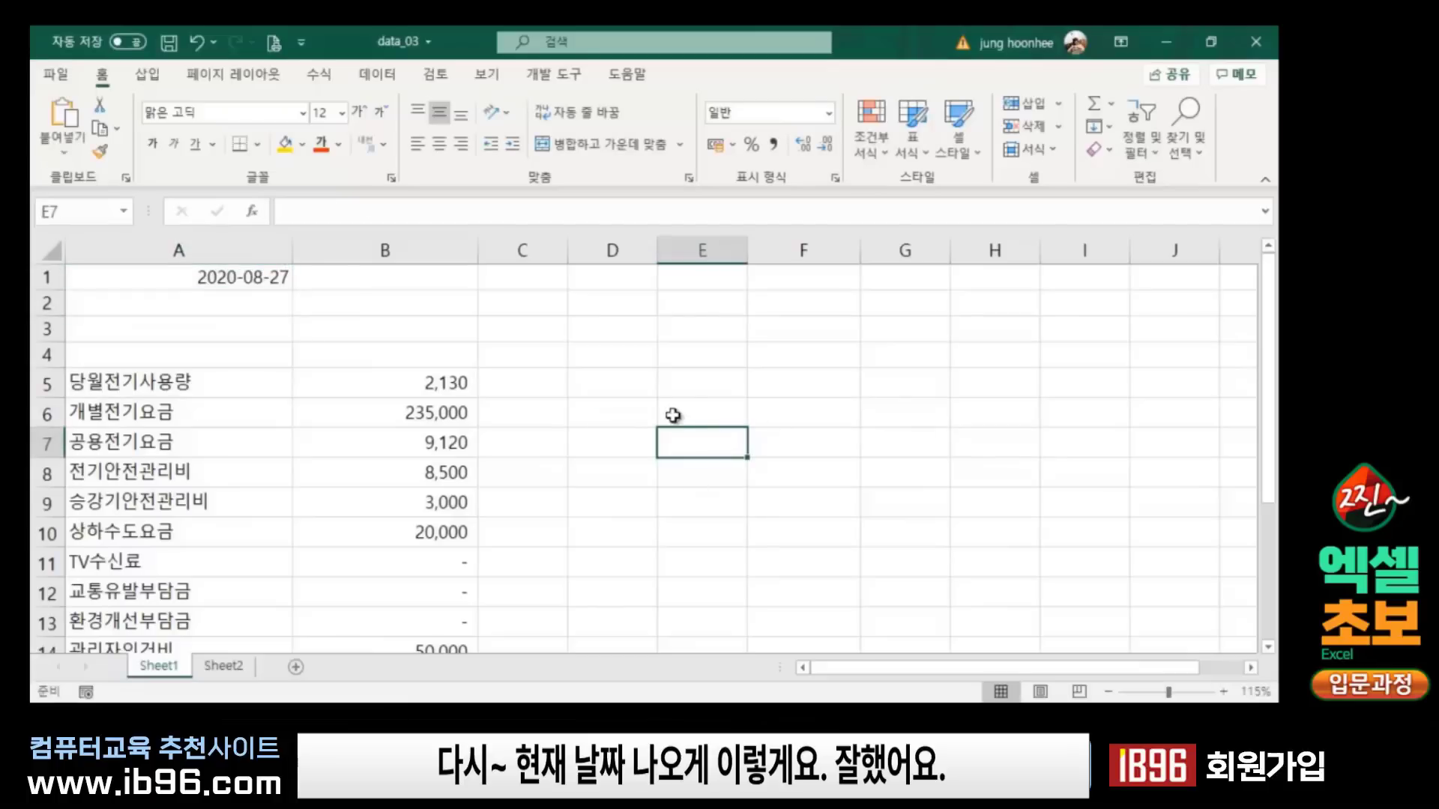
left_click(224, 278)
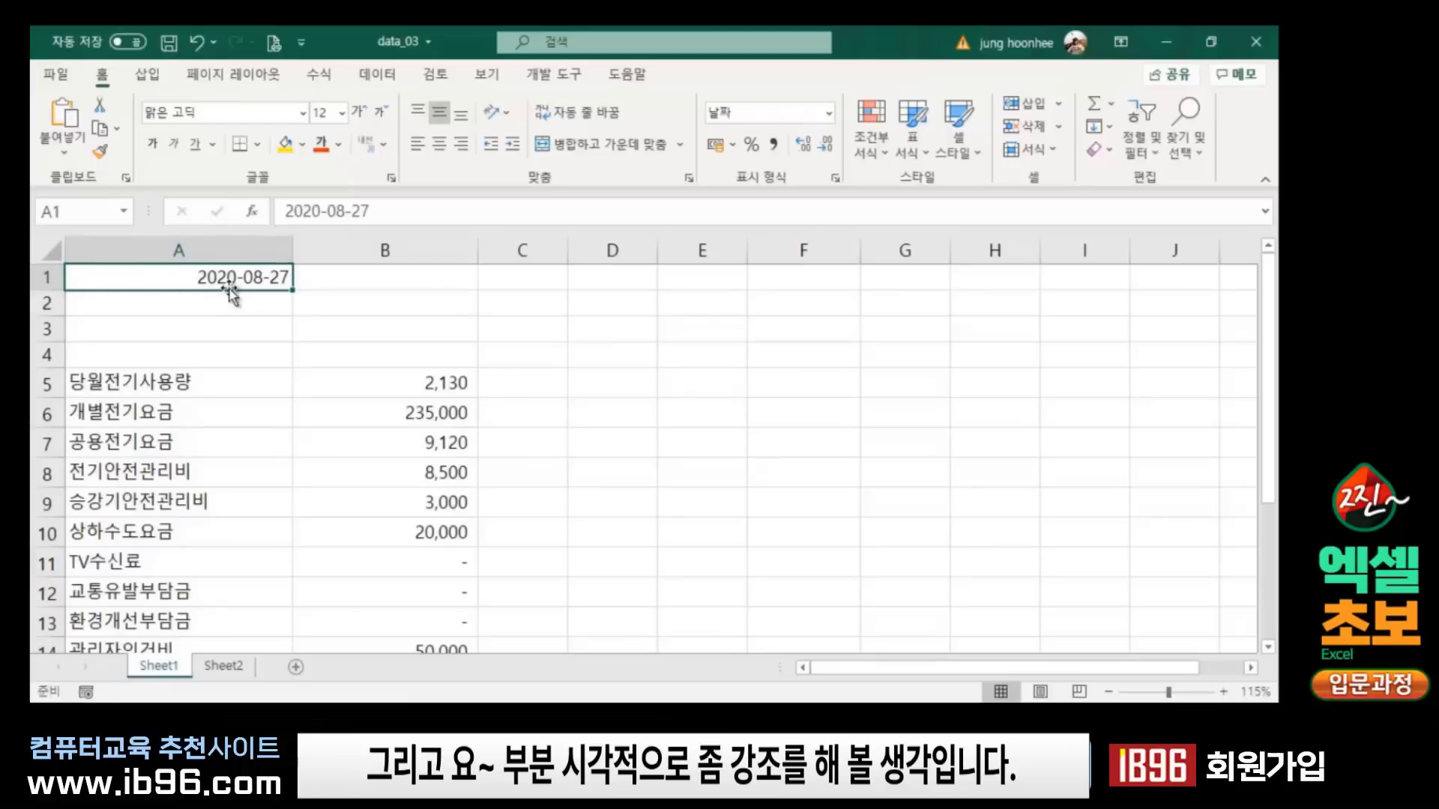
left_click(288, 146)
left_click(331, 385)
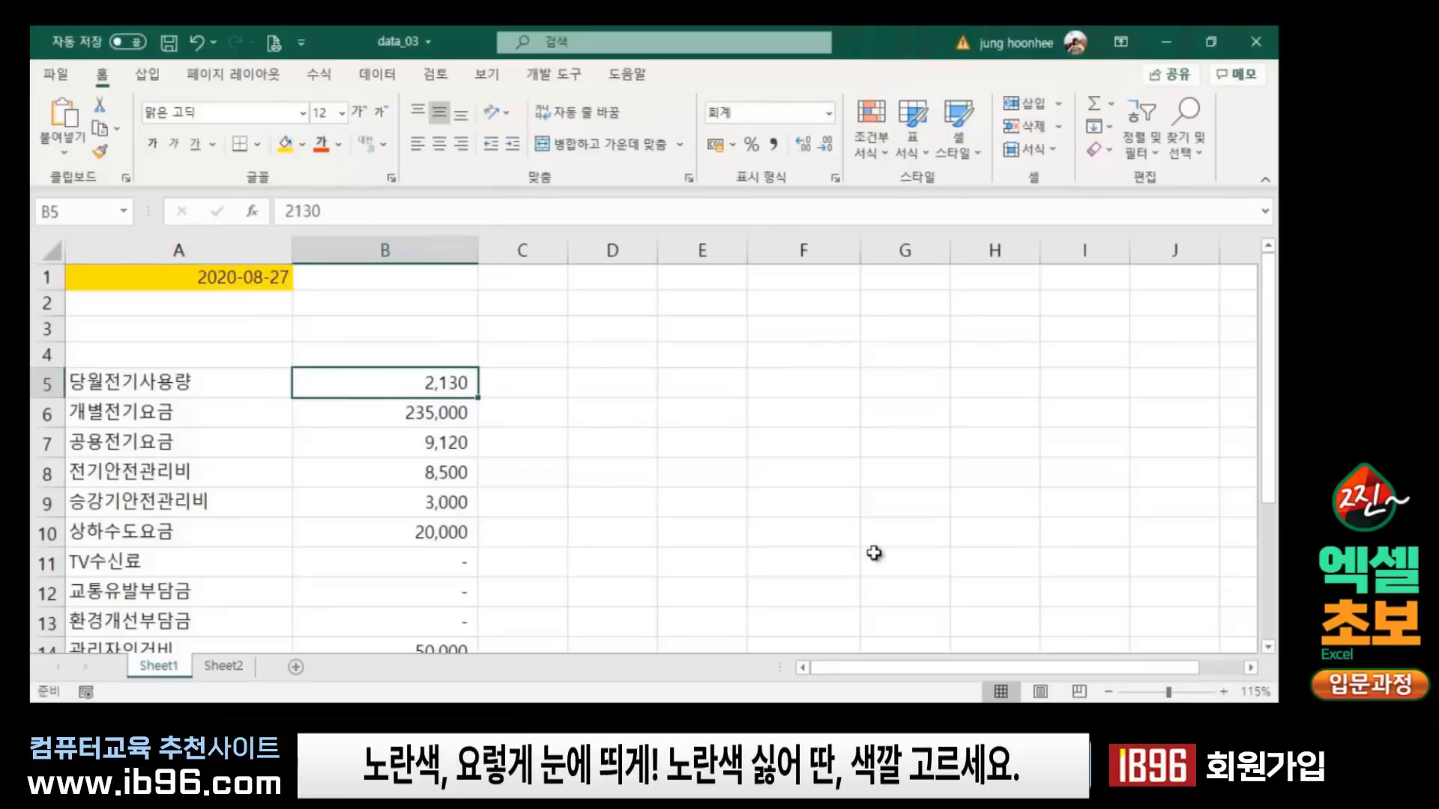
left_click(150, 279)
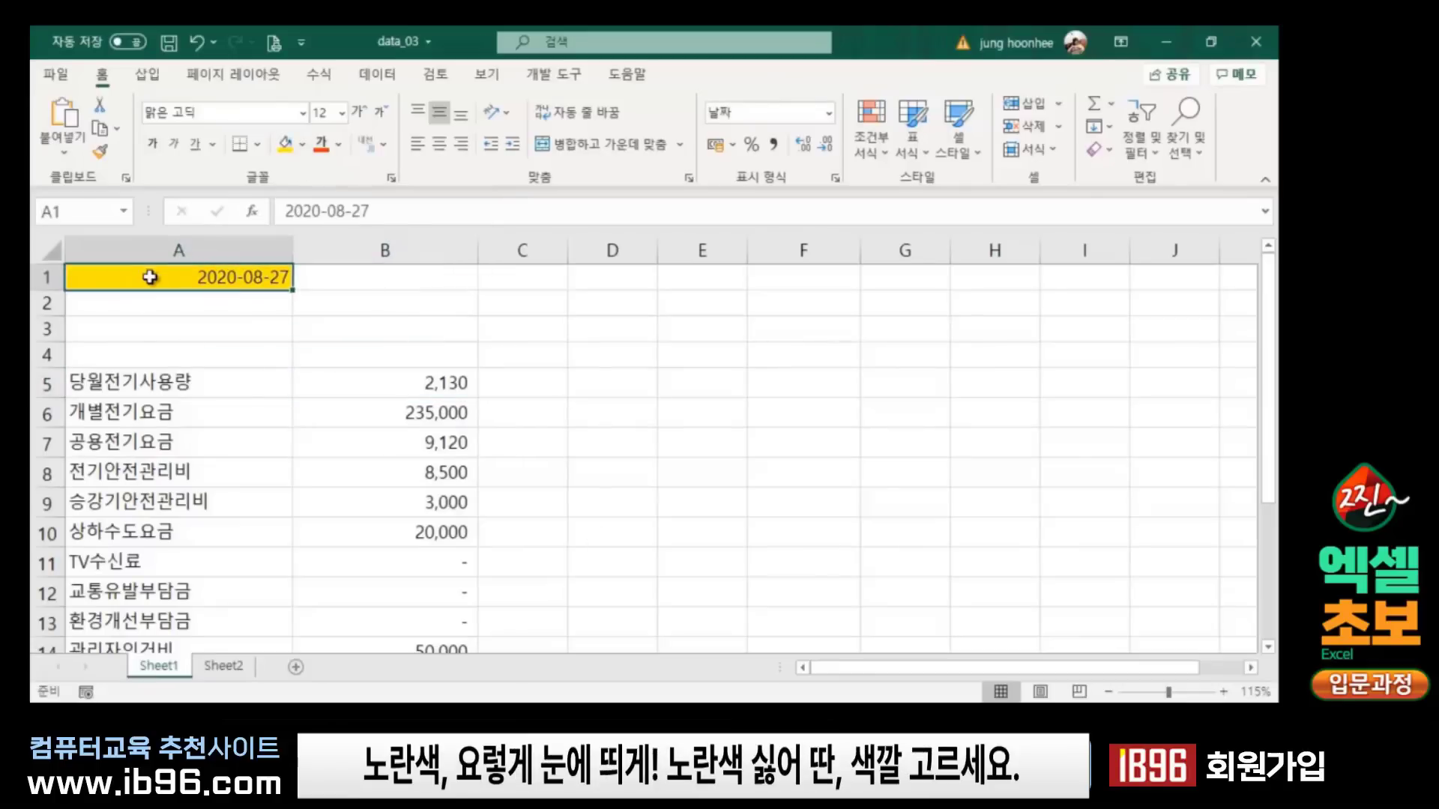
left_click(304, 145)
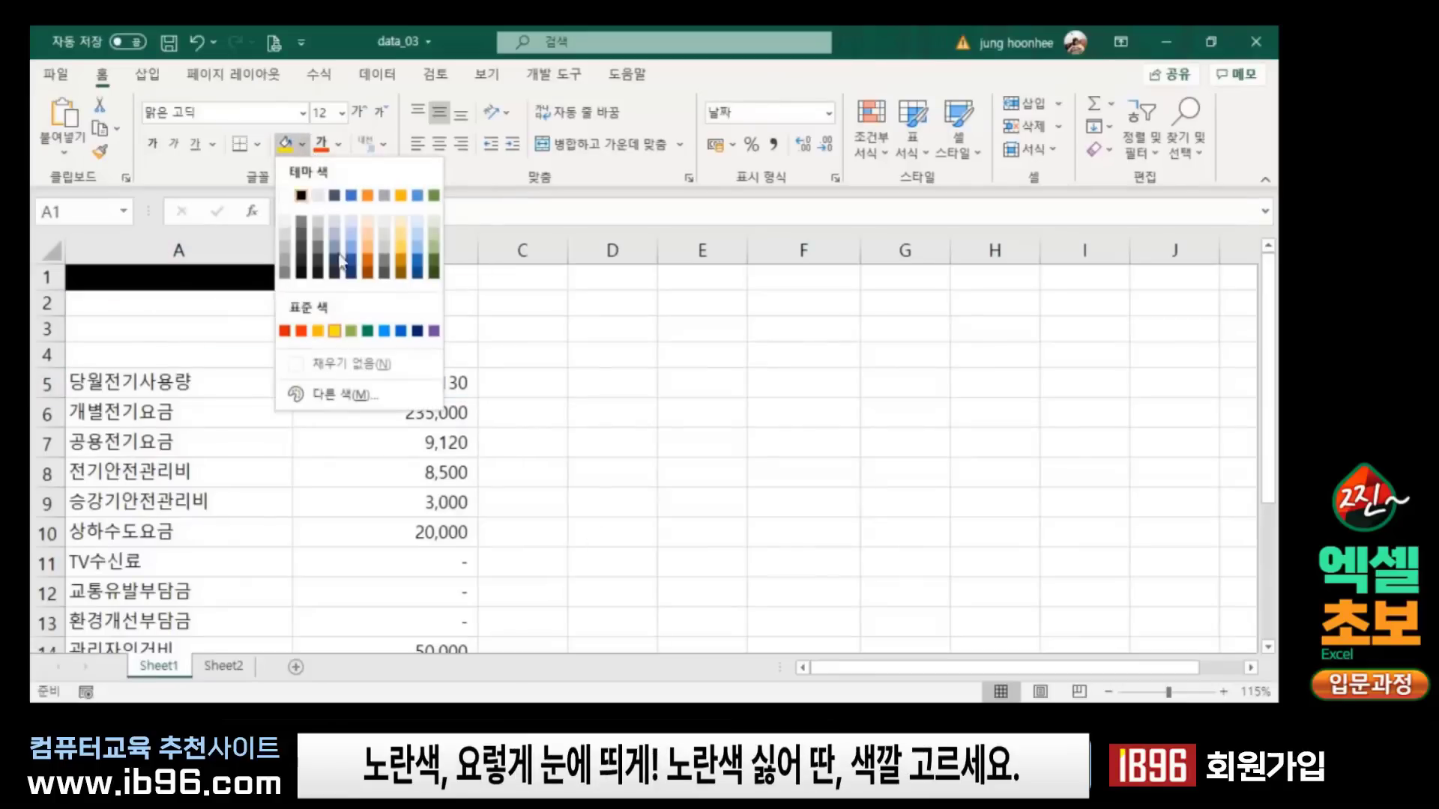
left_click(351, 244)
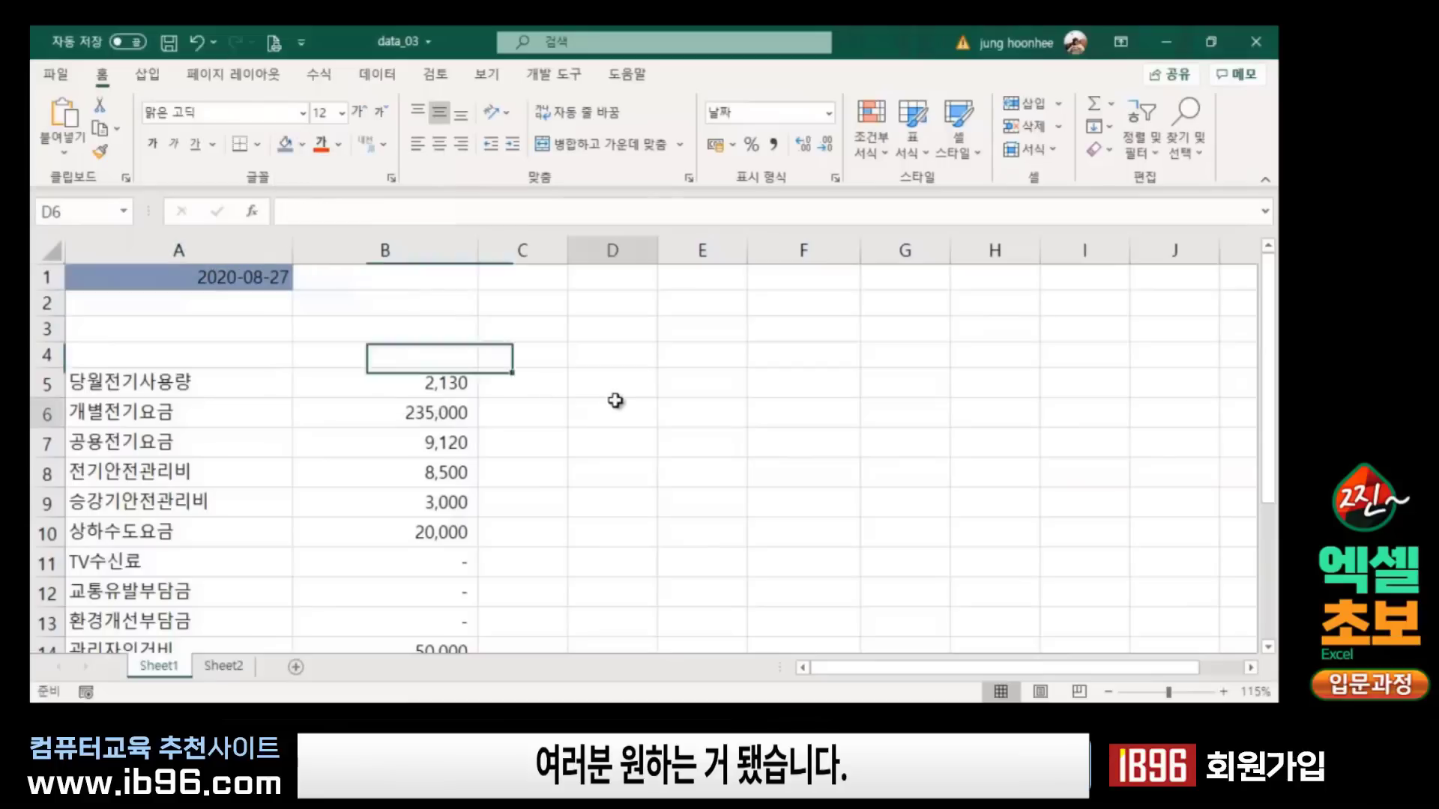
left_click(751, 467)
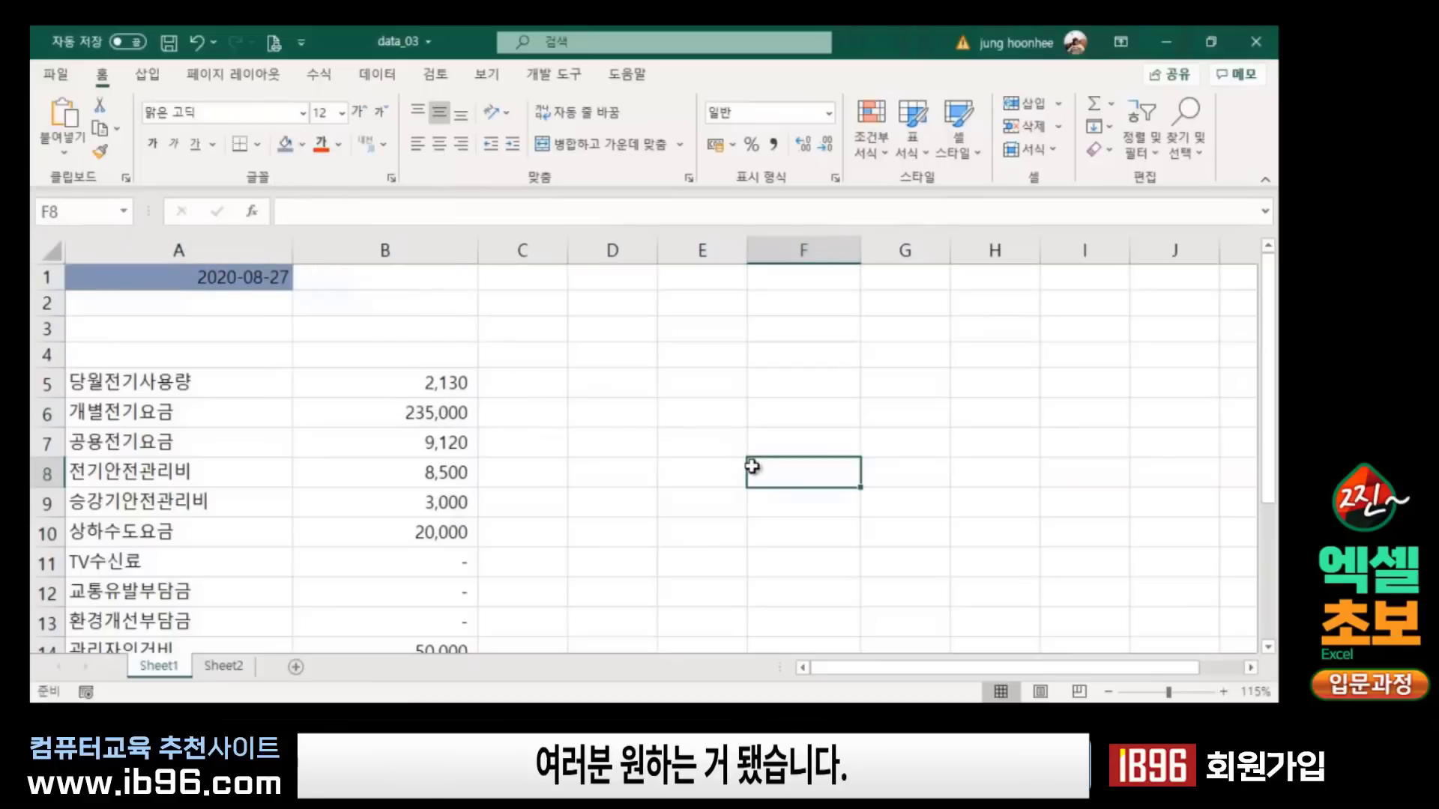
Step: Merge and centre cells A2:B4 into one title block below the date
left_click(134, 303)
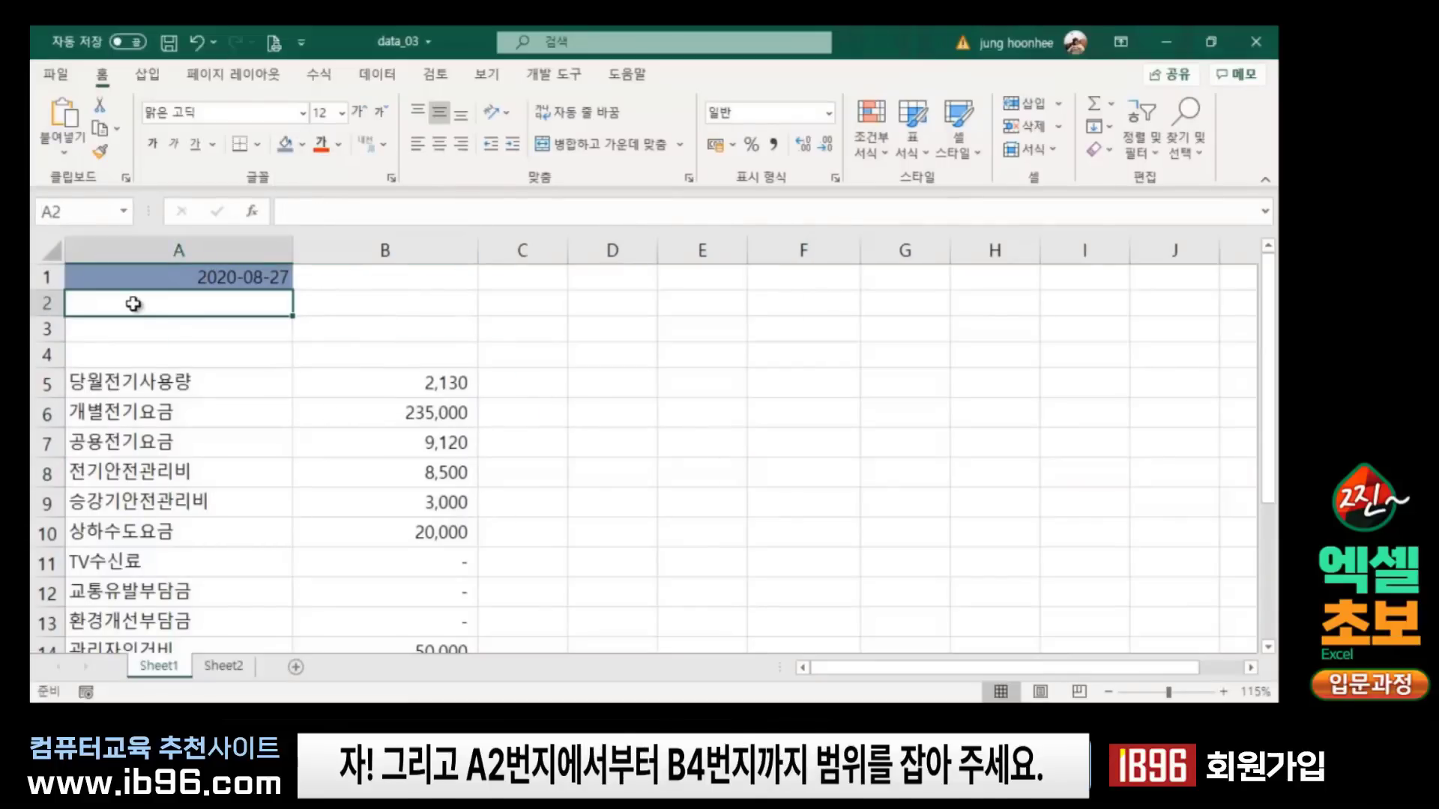
left_click_drag(134, 304, 372, 353)
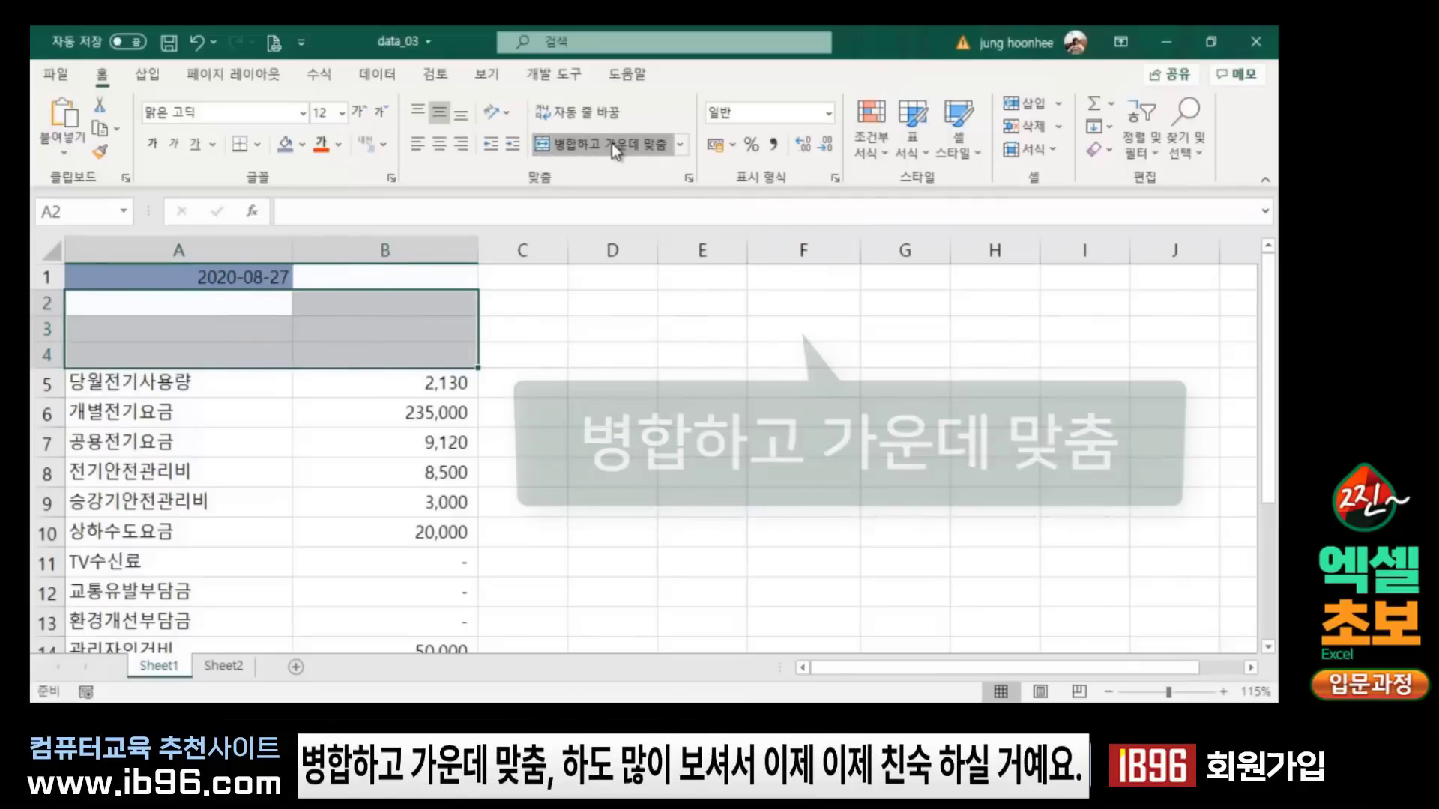
left_click(612, 142)
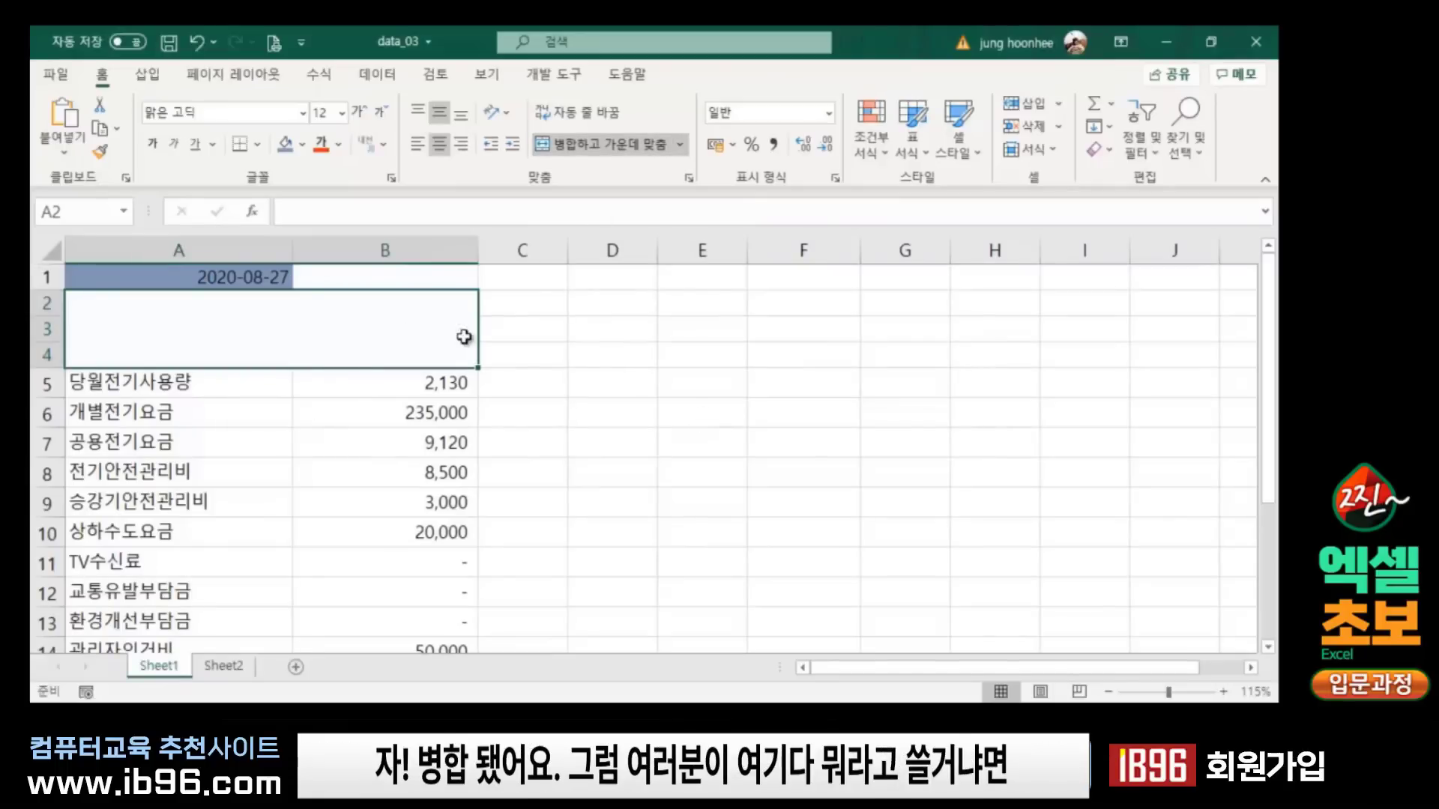
left_click(699, 383)
left_click(296, 332)
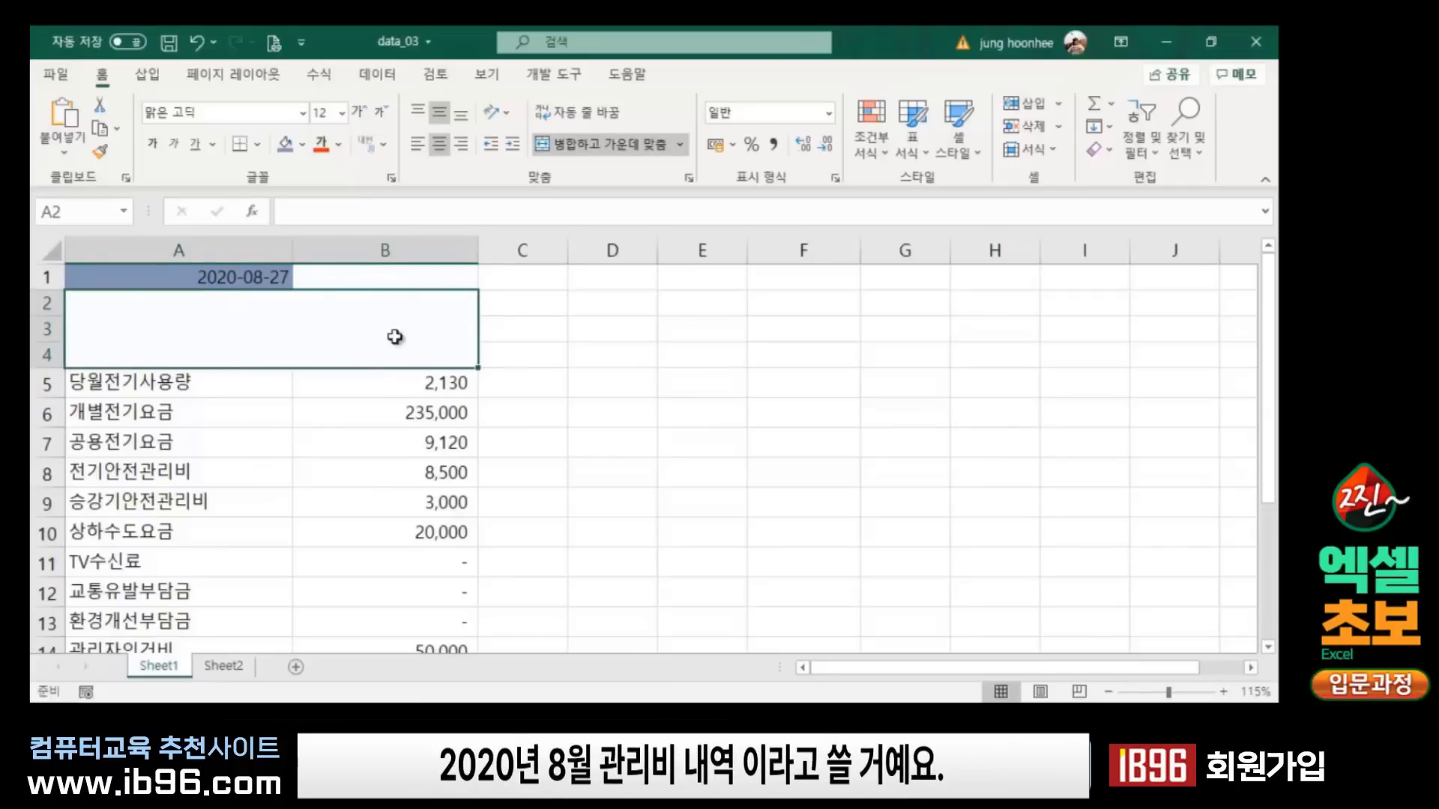
left_click(708, 374)
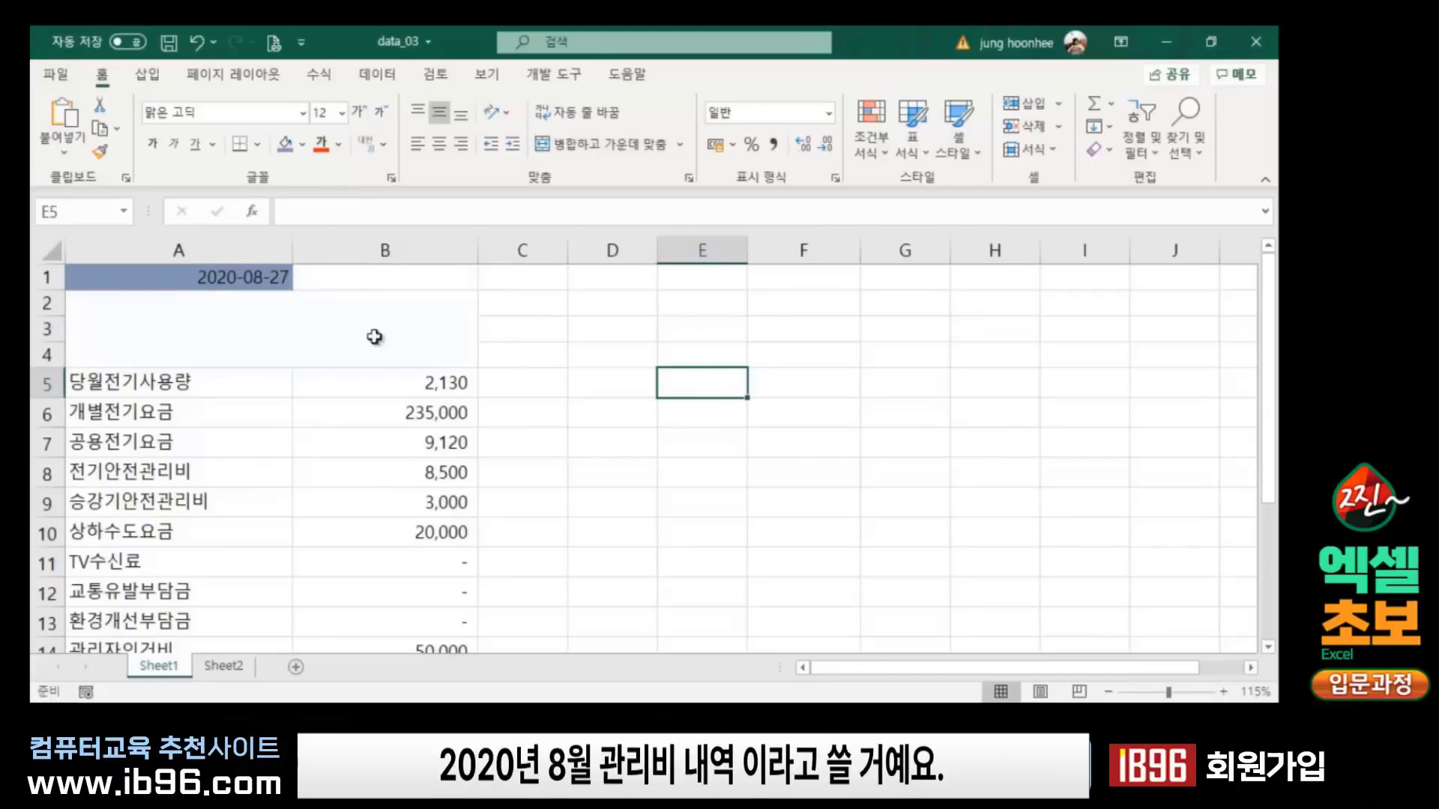
left_click(222, 277)
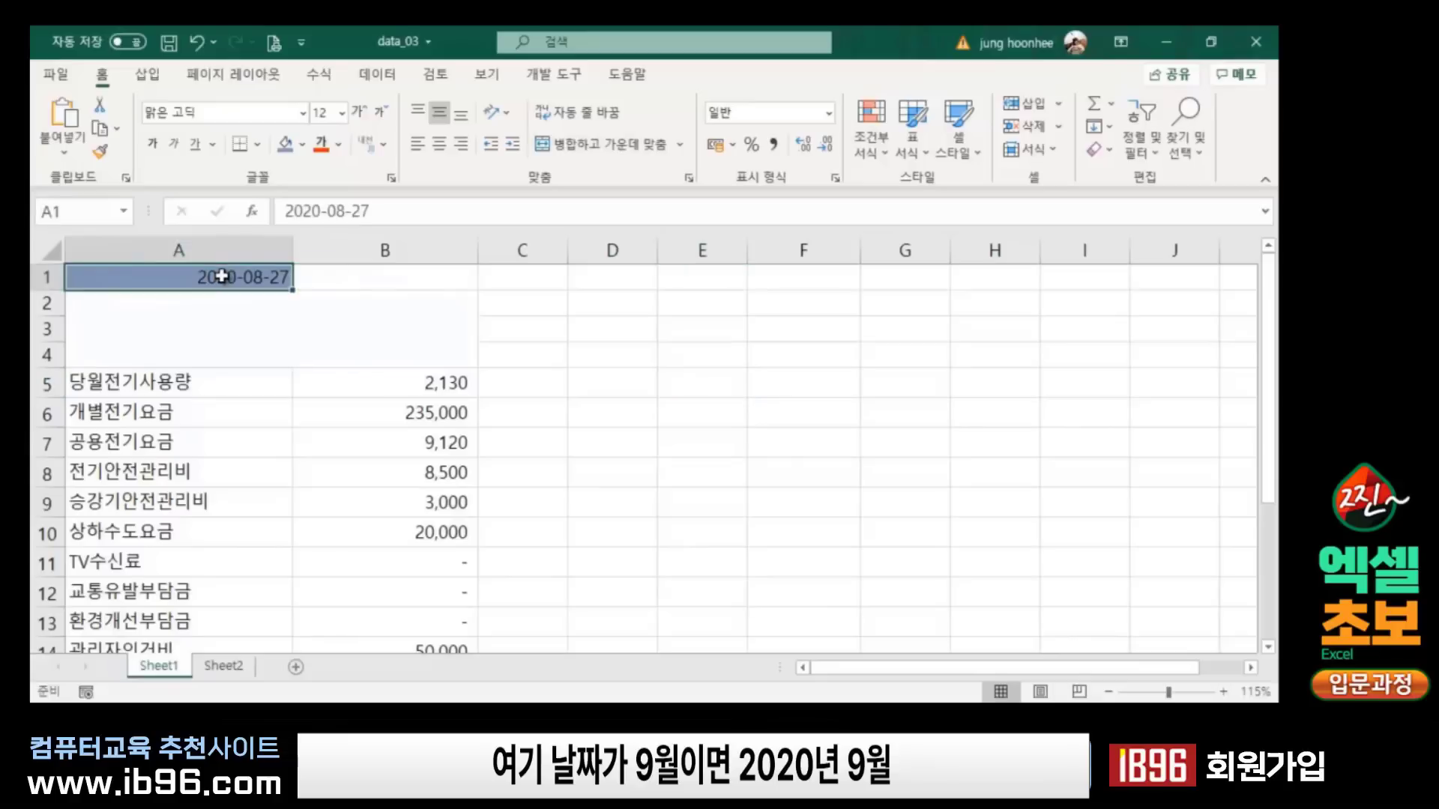
left_click(239, 346)
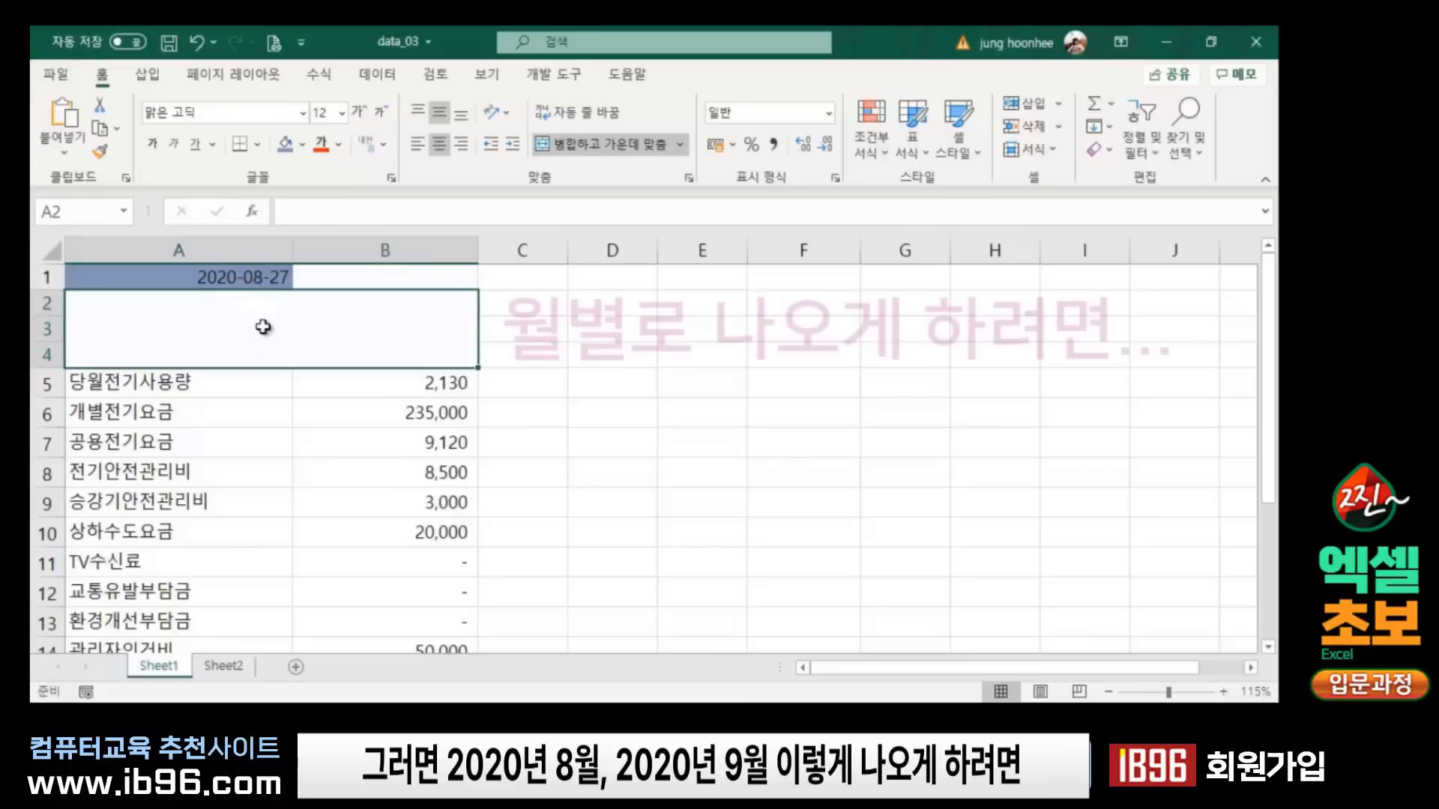
left_click(255, 276)
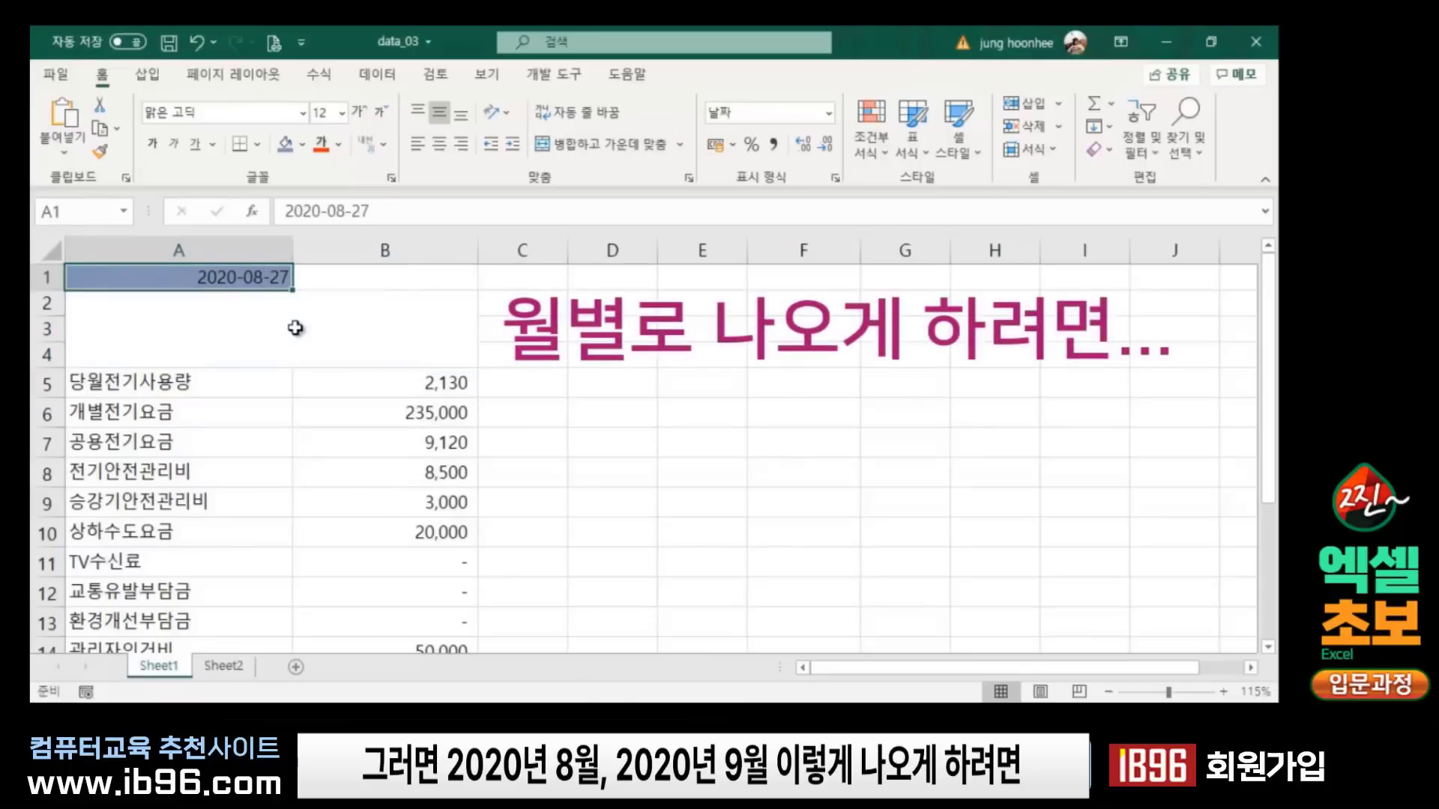
left_click(462, 339)
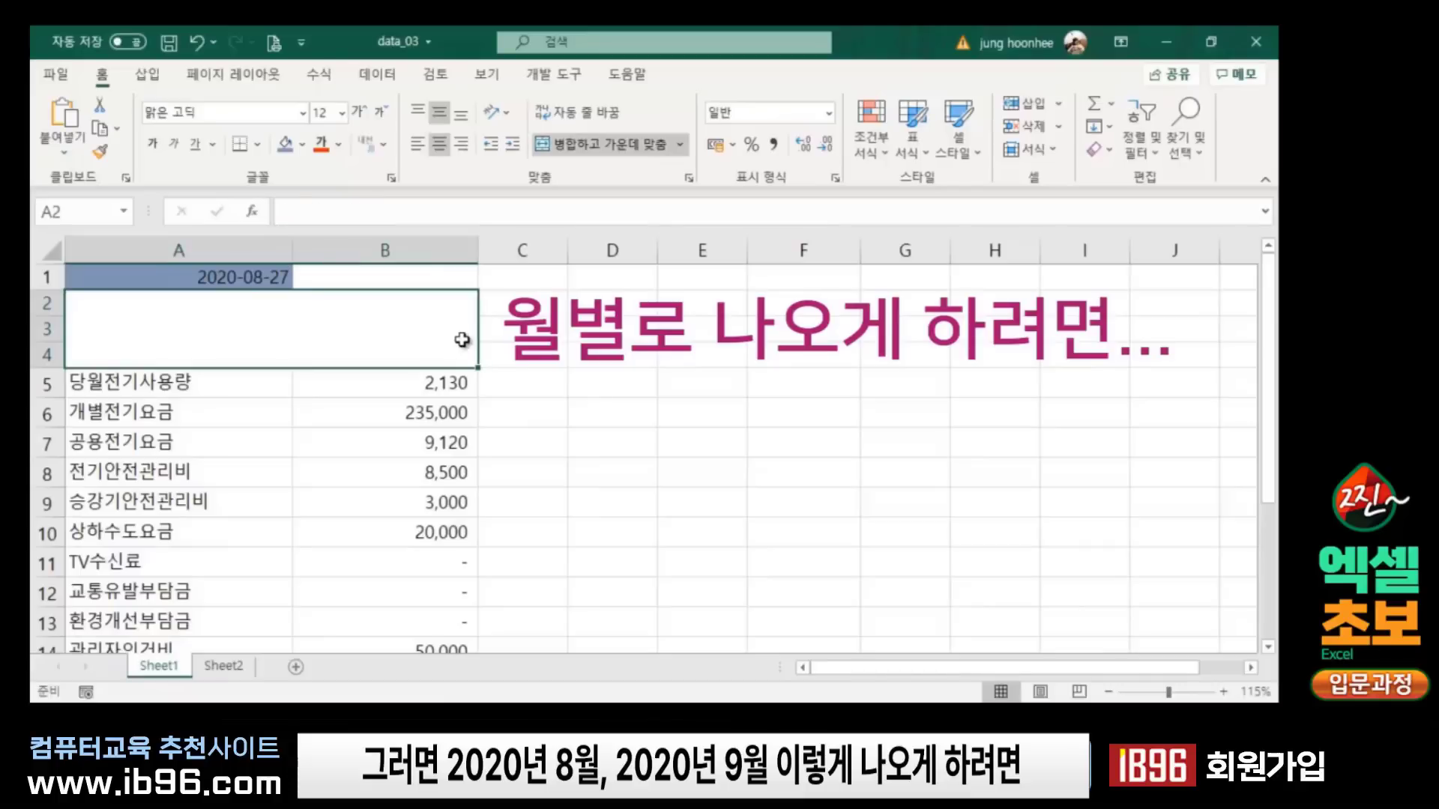
left_click(584, 381)
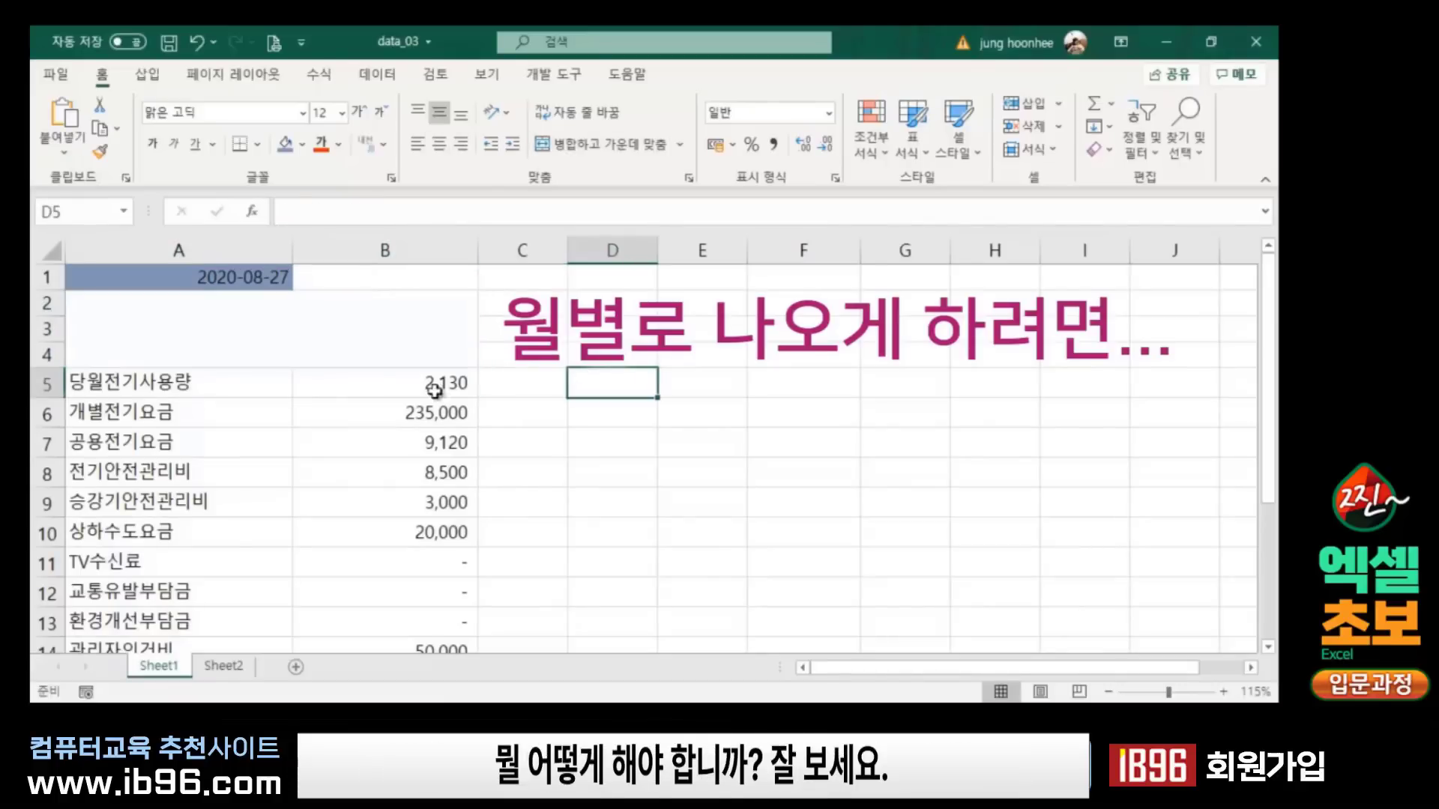
left_click(296, 334)
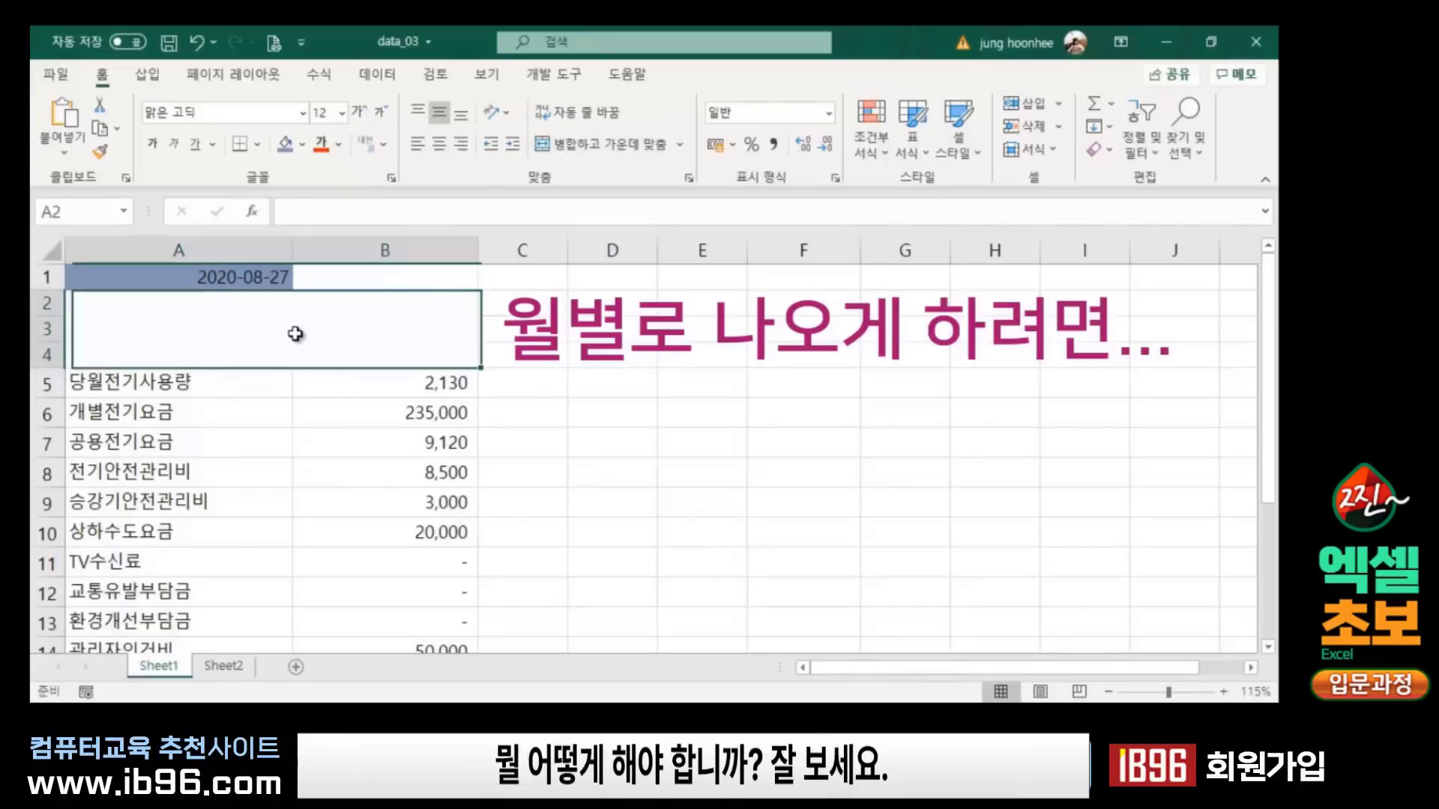
left_click(247, 278)
left_click(307, 341)
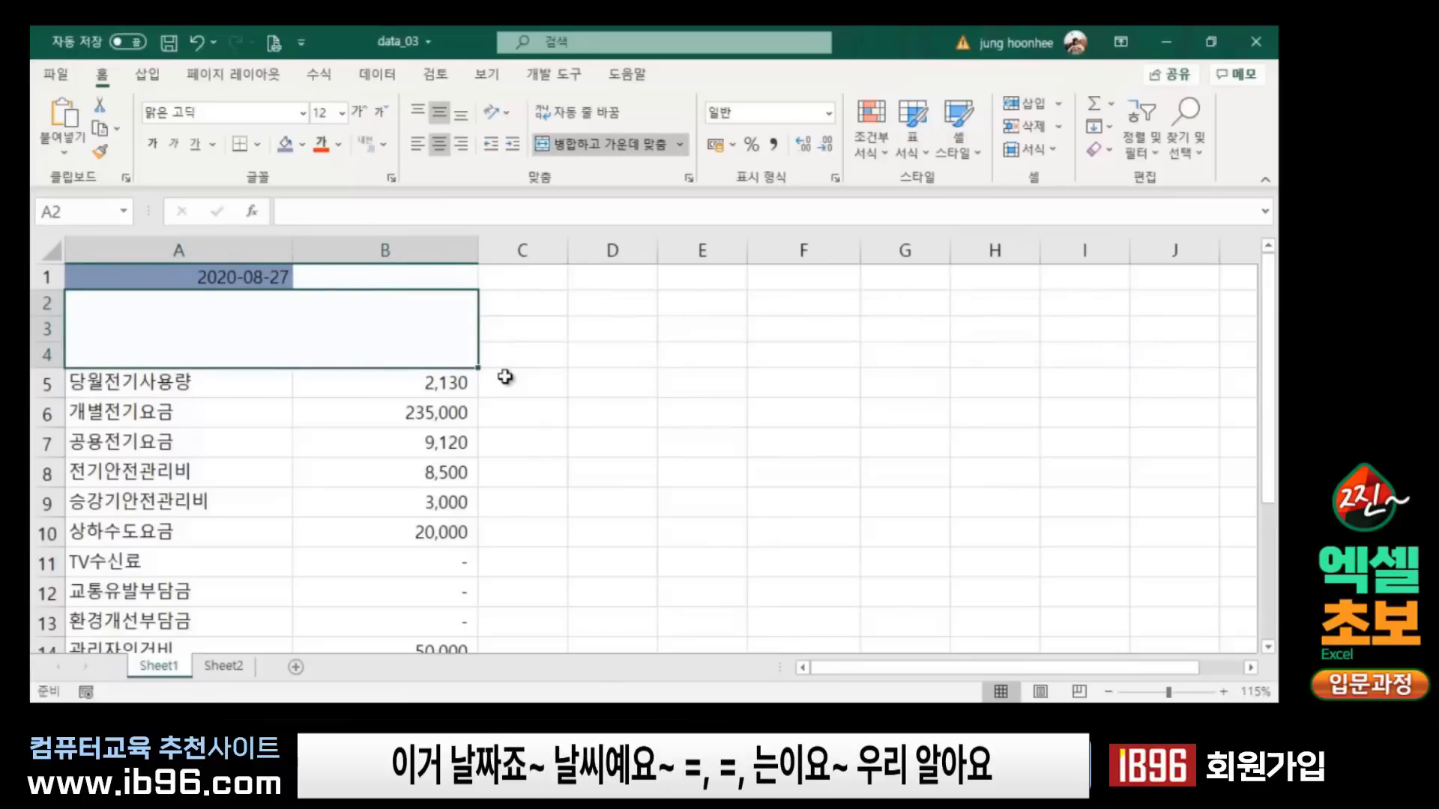
Step: Enter the formula =A1 in merged cell A2 so it shows 2020-08-27
type("=")
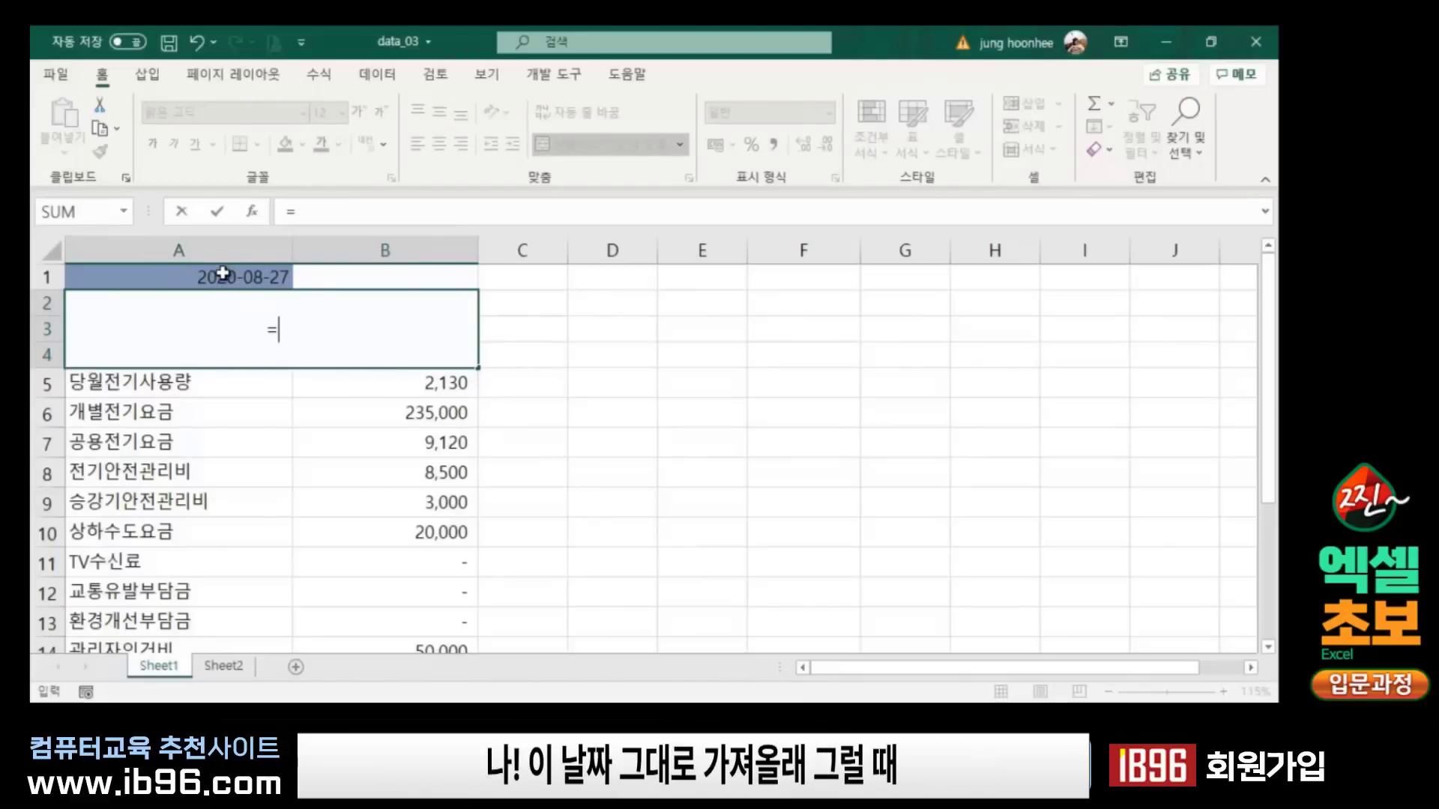
left_click(221, 274)
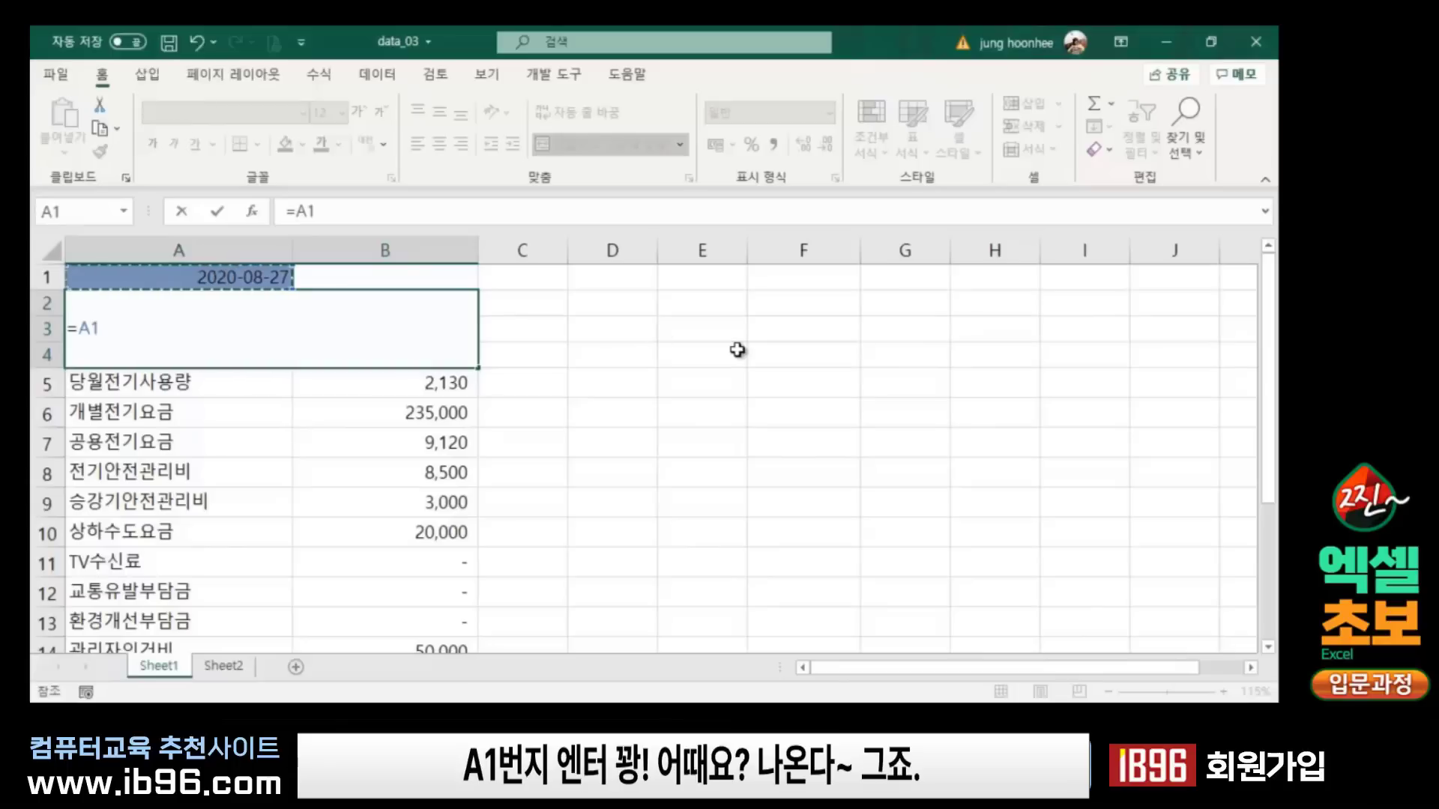
key("Return")
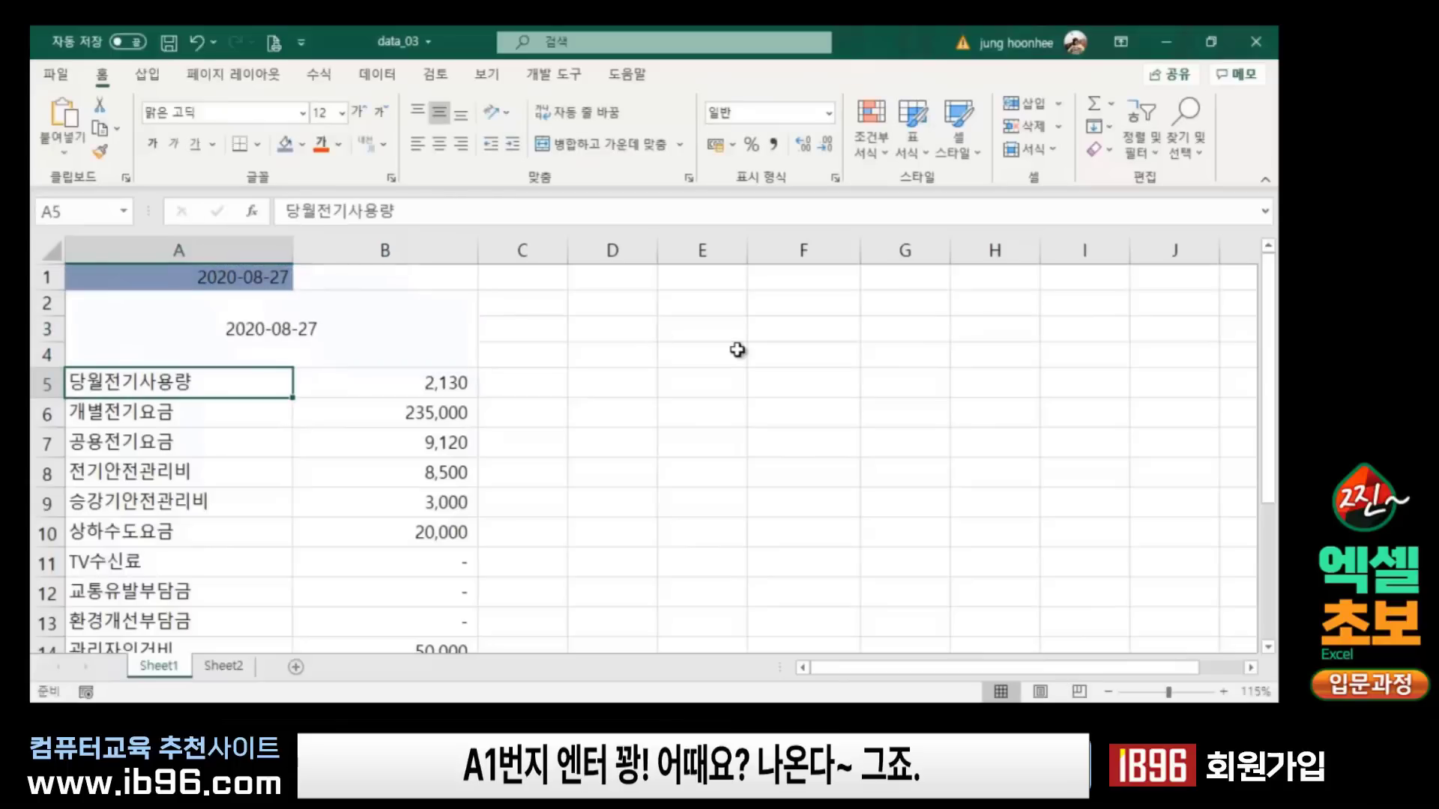
left_click(341, 344)
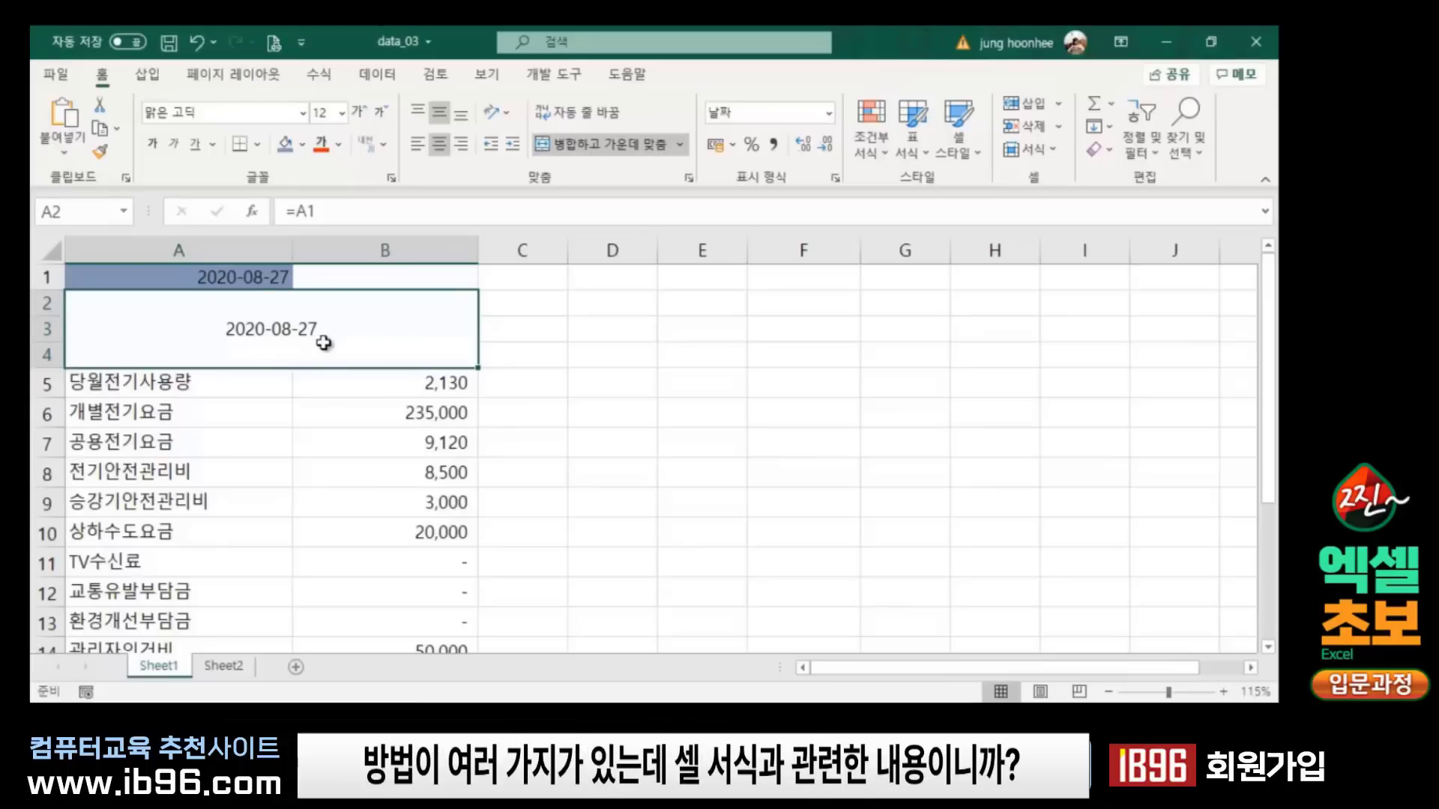
left_click(604, 384)
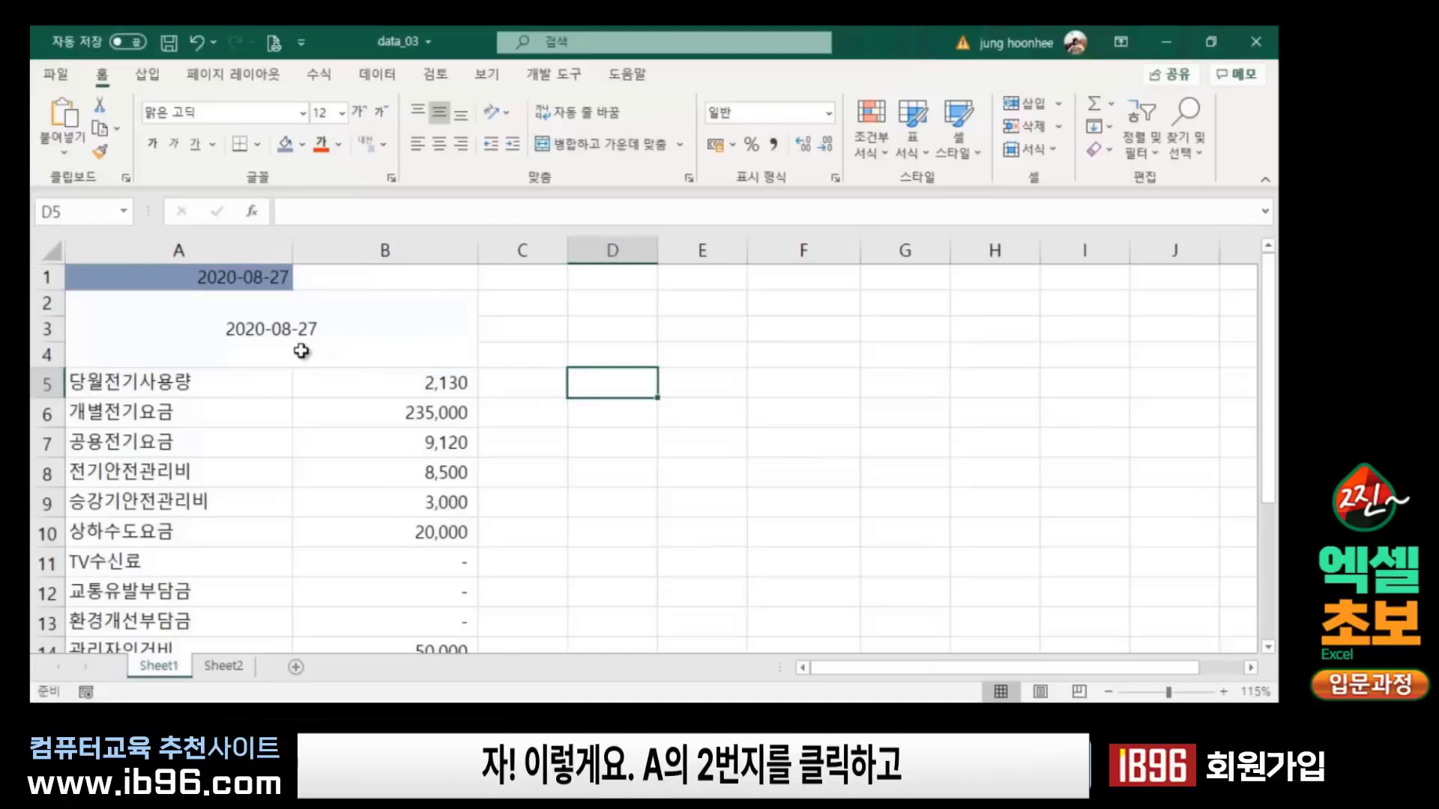
left_click(302, 335)
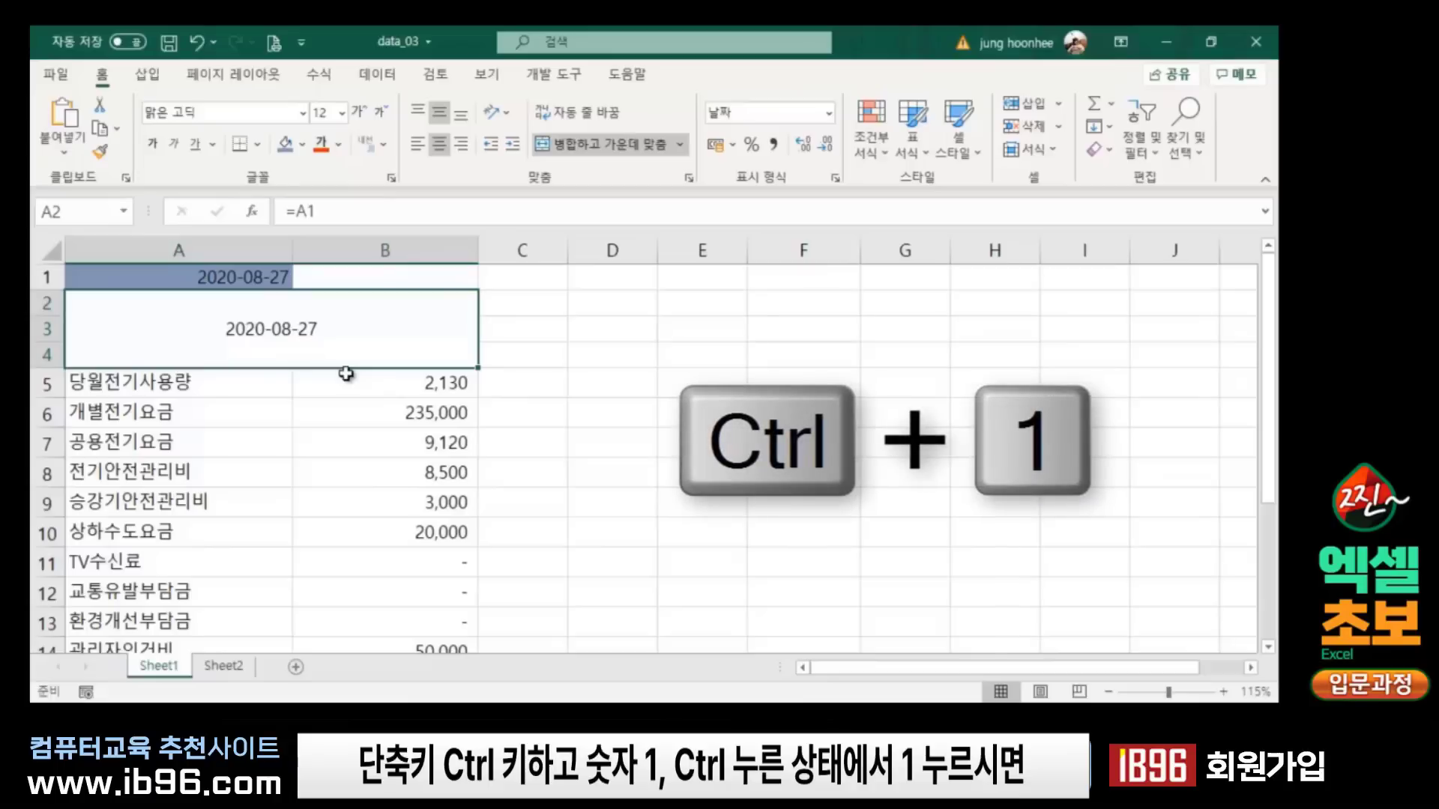
Step: Format the merged date with the 2012년 3월 style so it reads 2020년 8월
key("ctrl+1")
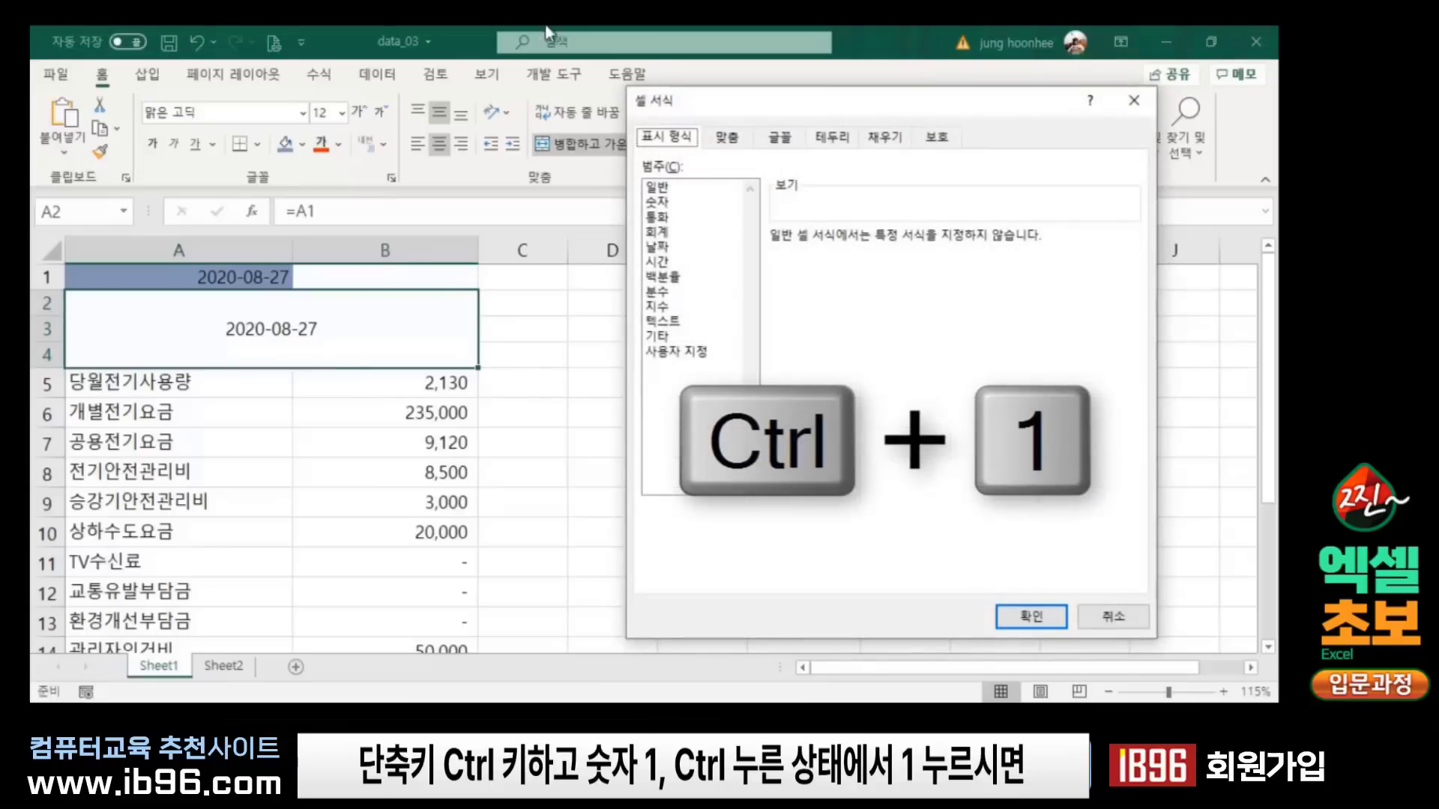
left_click_drag(734, 89, 639, 107)
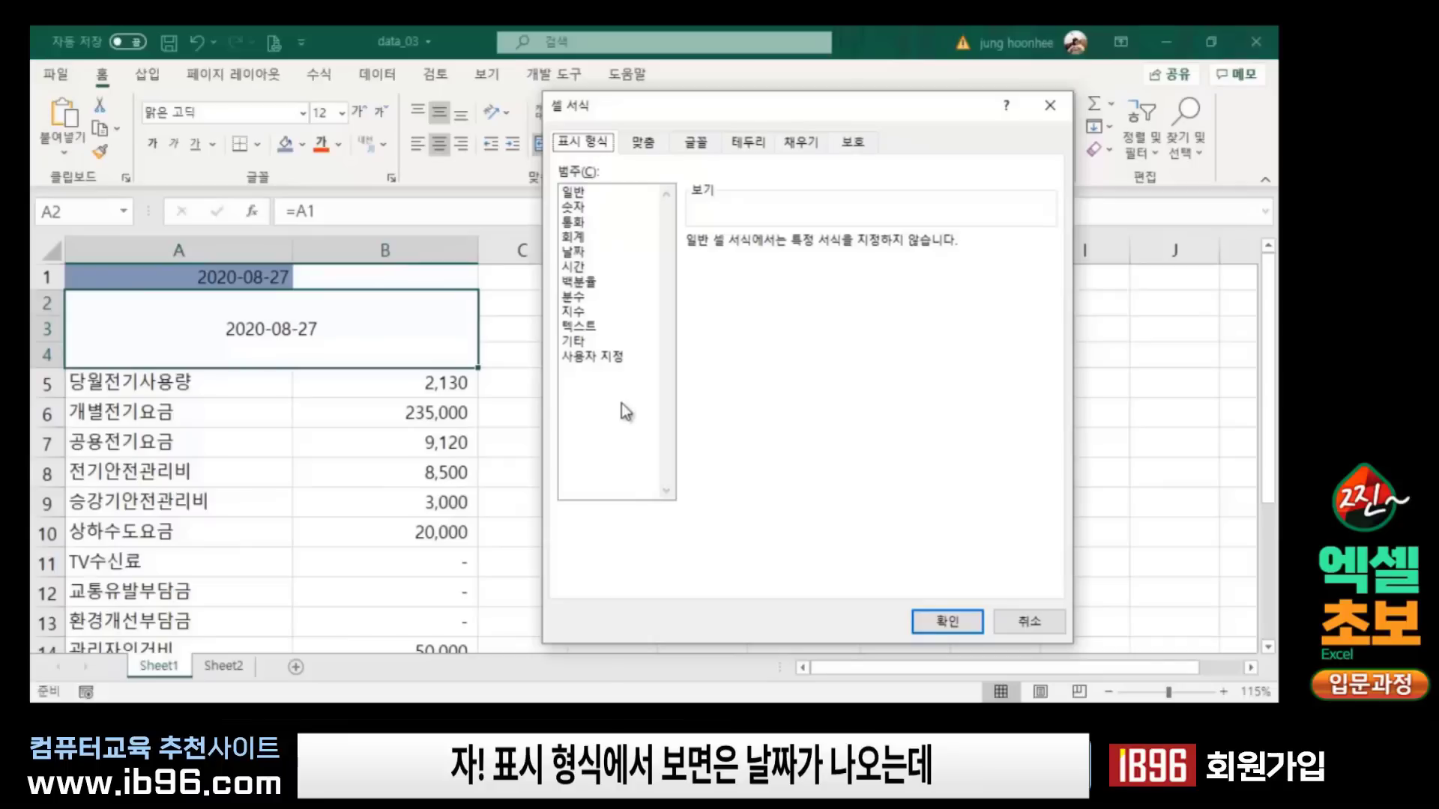
left_click(572, 252)
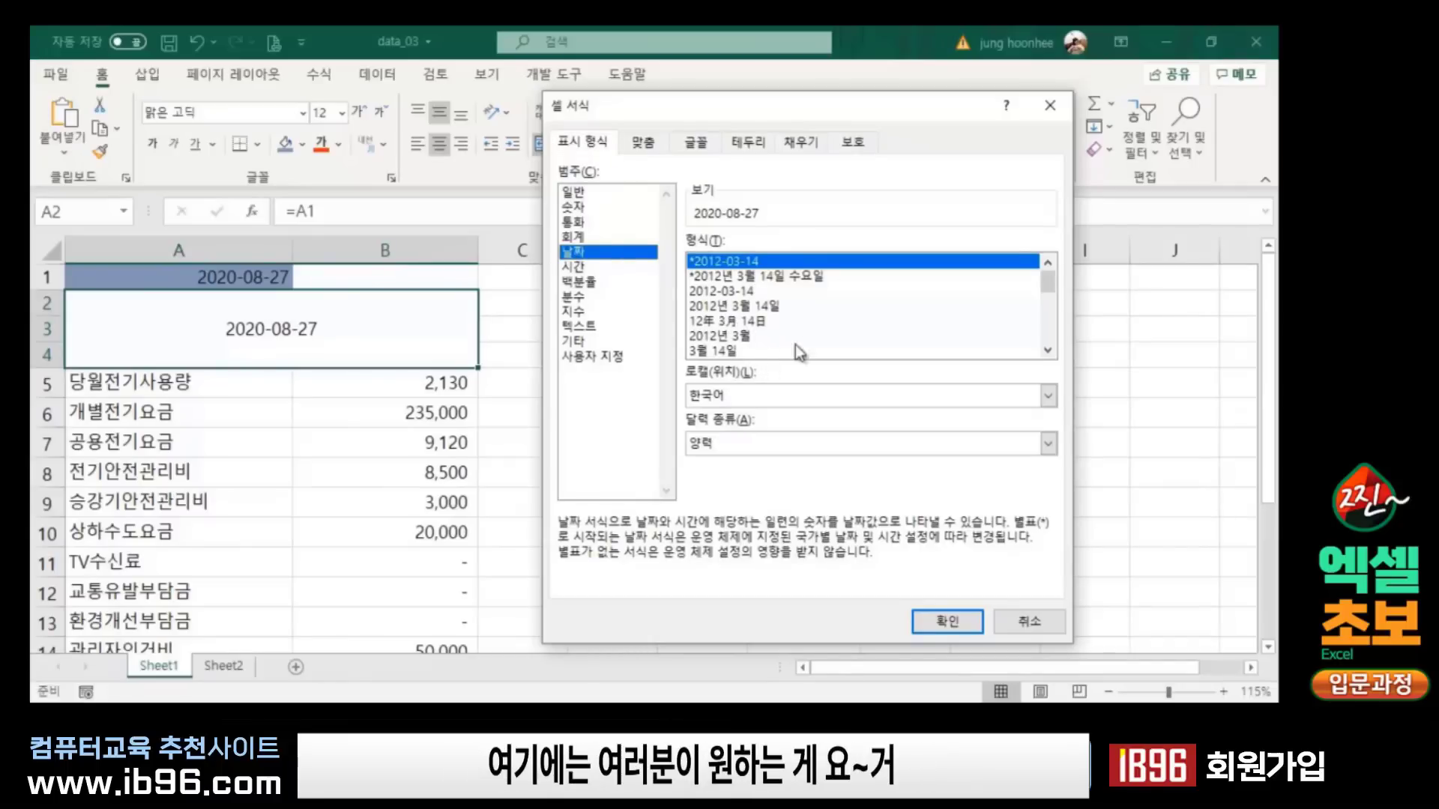
left_click(719, 337)
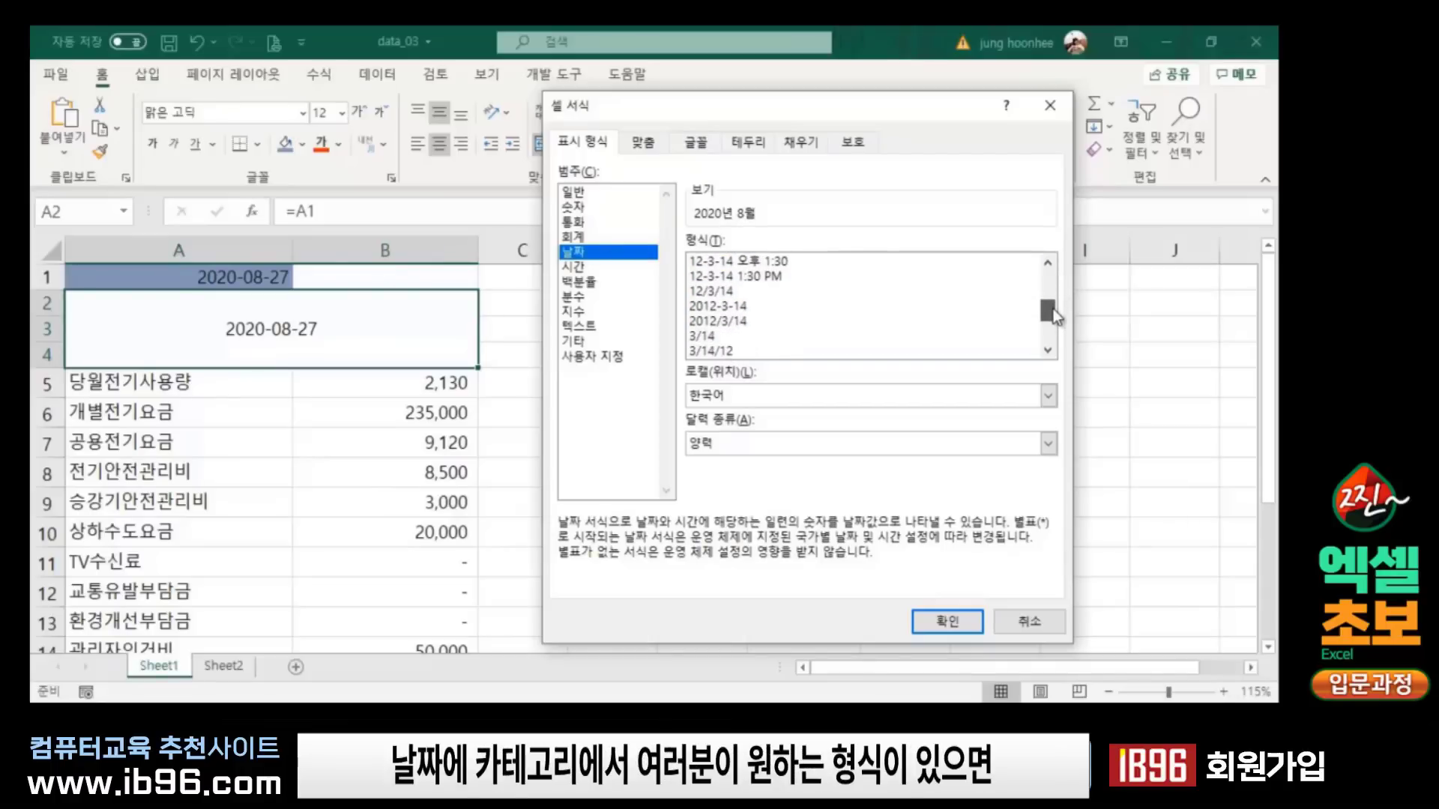
left_click_drag(1055, 280, 1051, 272)
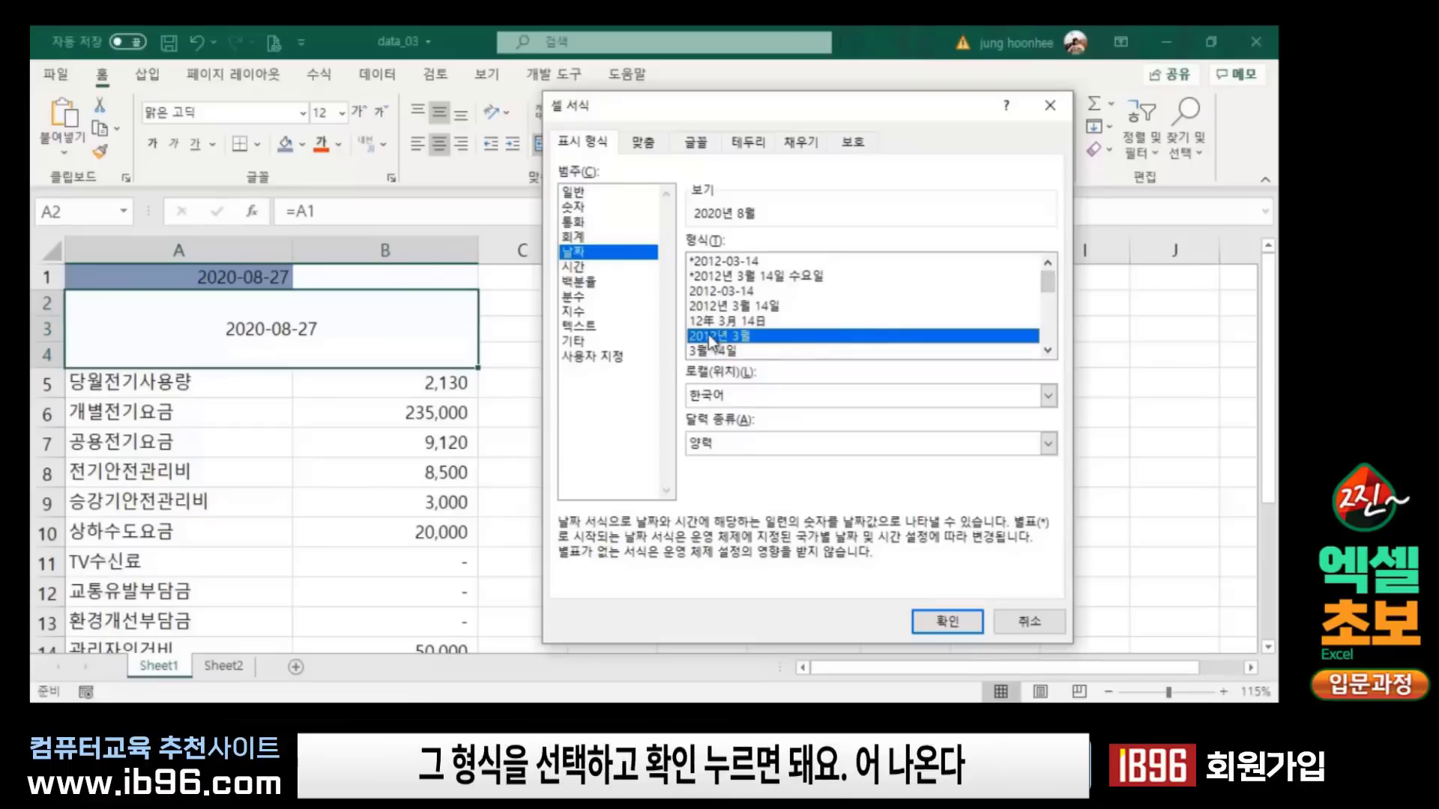
left_click(948, 621)
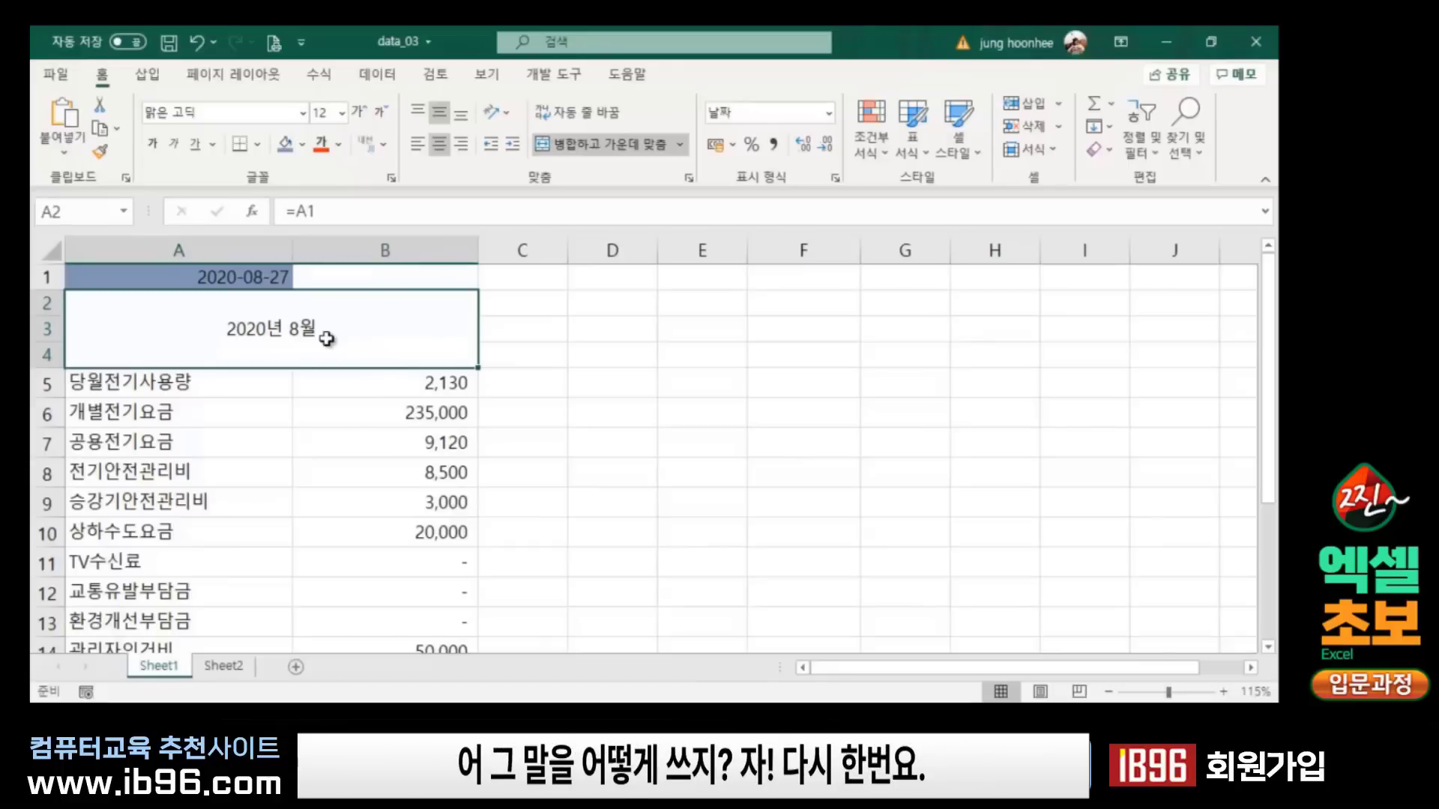
Step: Apply the custom format yyyy"년" m"월" 관리비 내역 to the merged title date cell
right_click(322, 336)
left_click(293, 331)
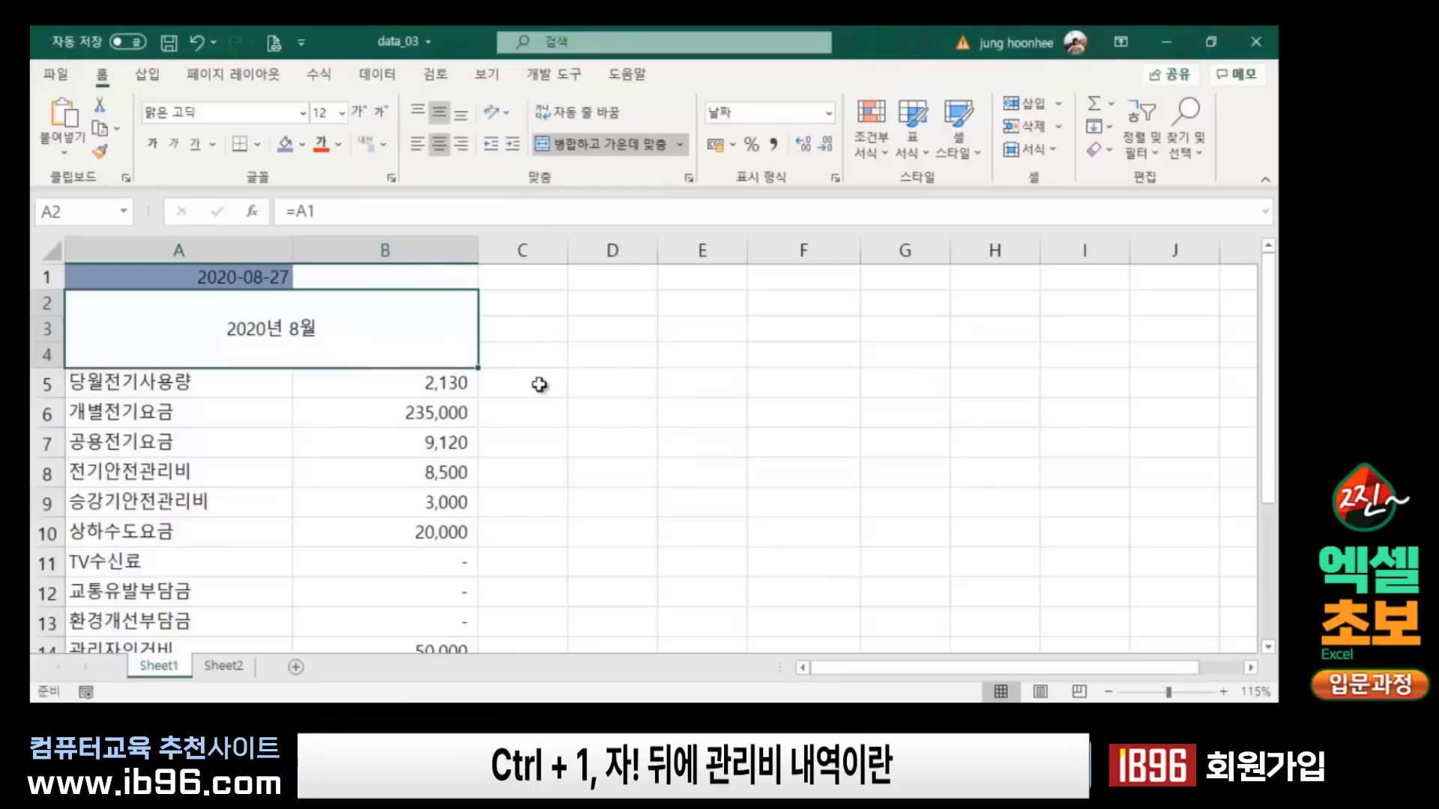
key("ctrl+1")
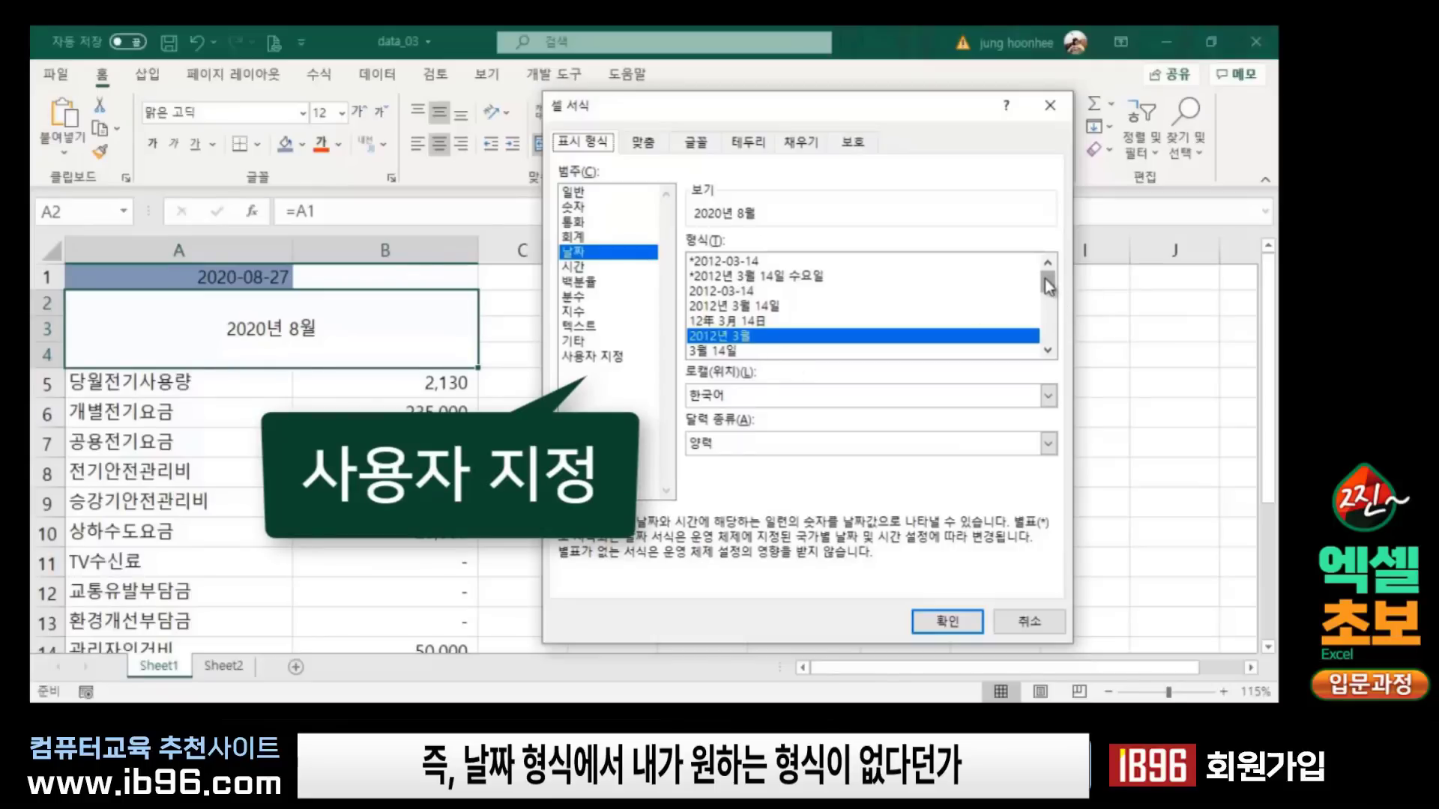
mouse_move(1047, 289)
left_mouse_down()
mouse_move(1051, 336)
mouse_move(1055, 276)
mouse_move(1056, 327)
left_mouse_up()
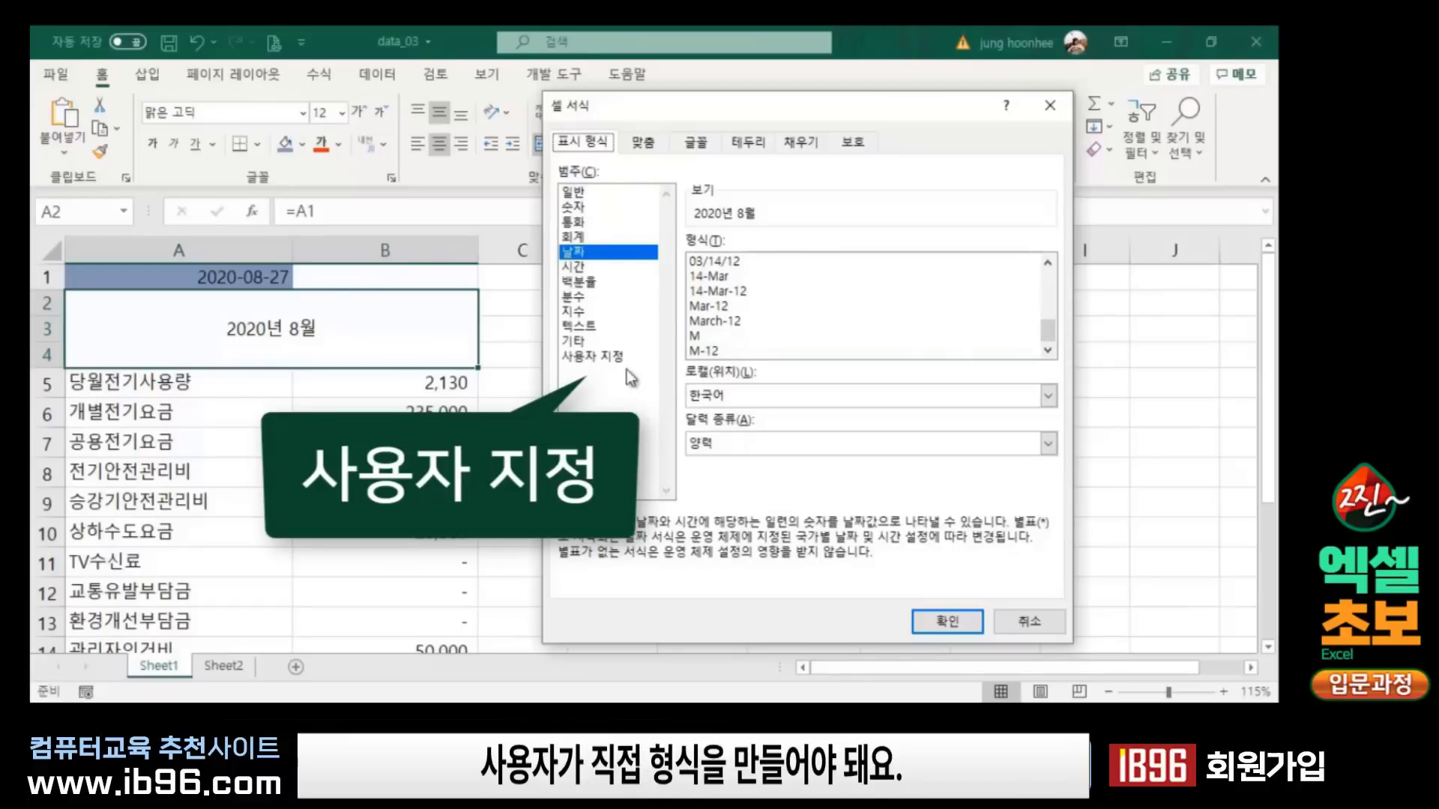
left_click(611, 357)
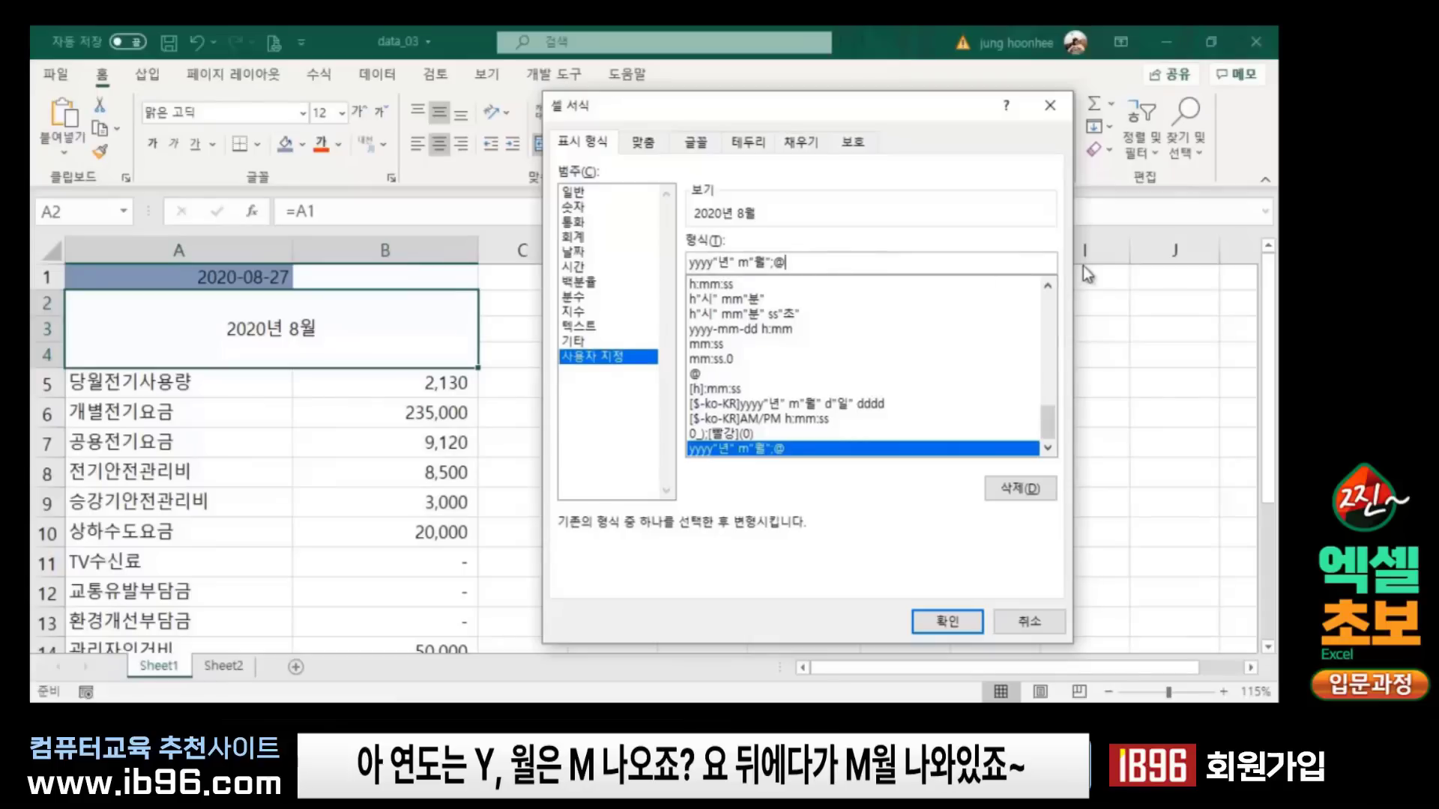
key("BackSpace")
key("BackSpace")
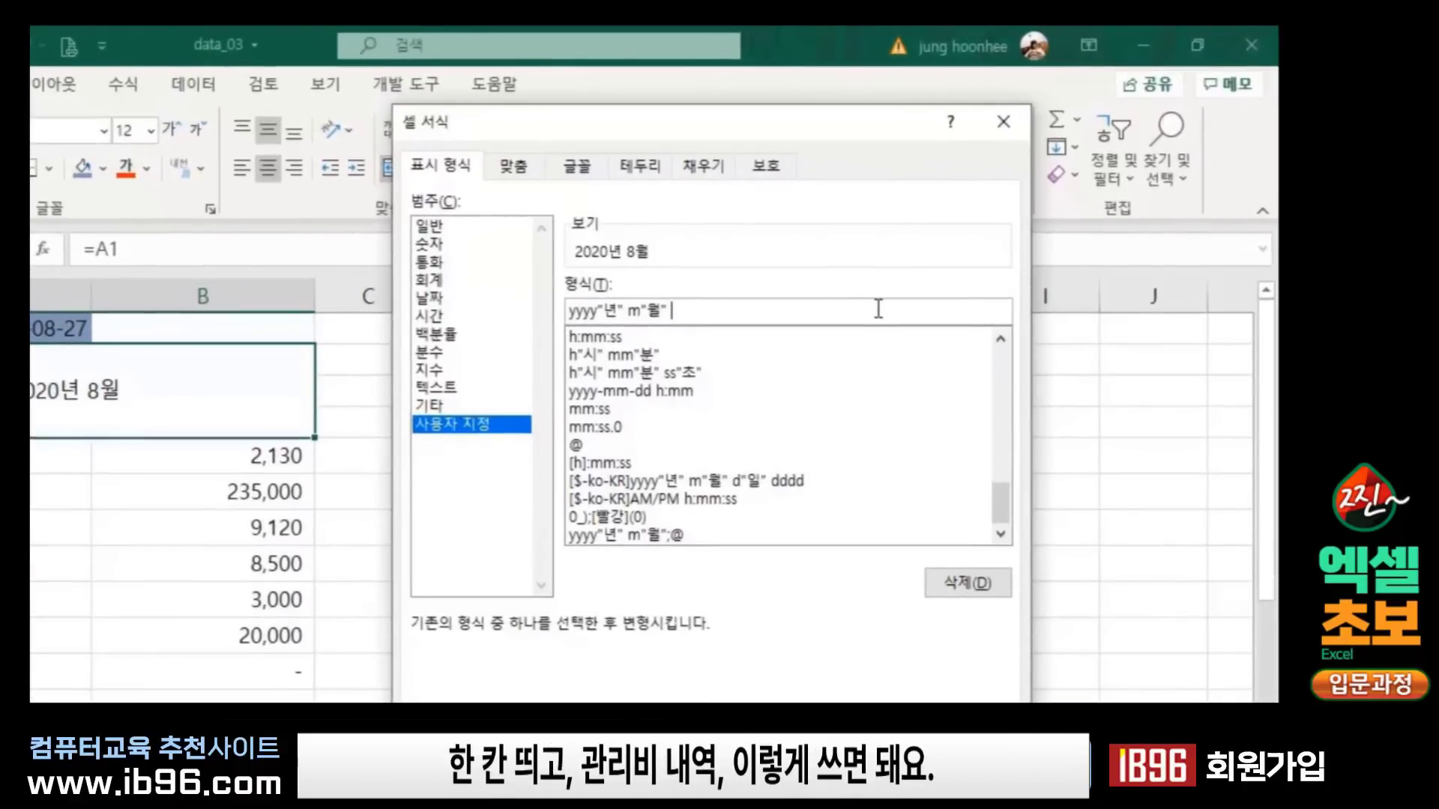
type("관리비 ")
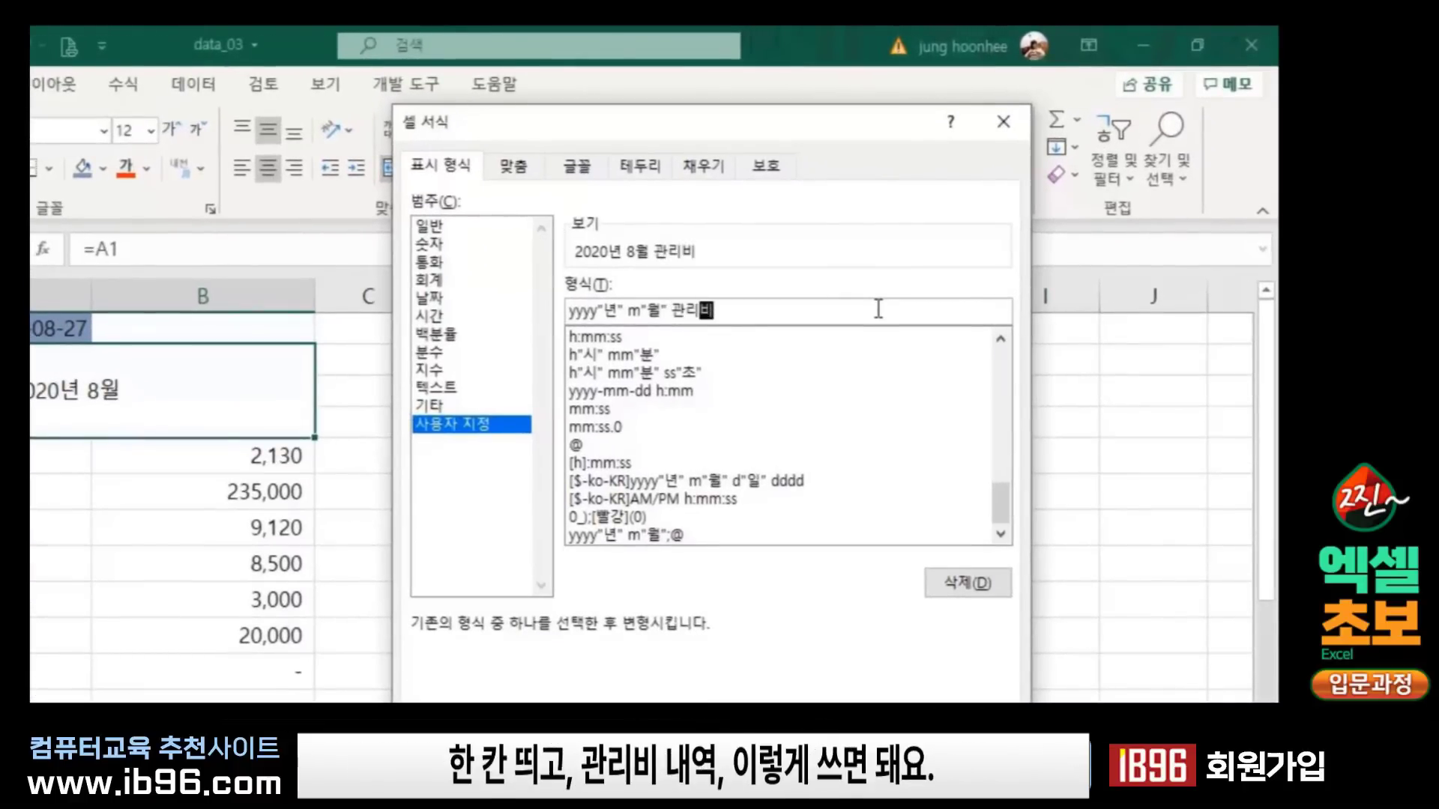
type("내역")
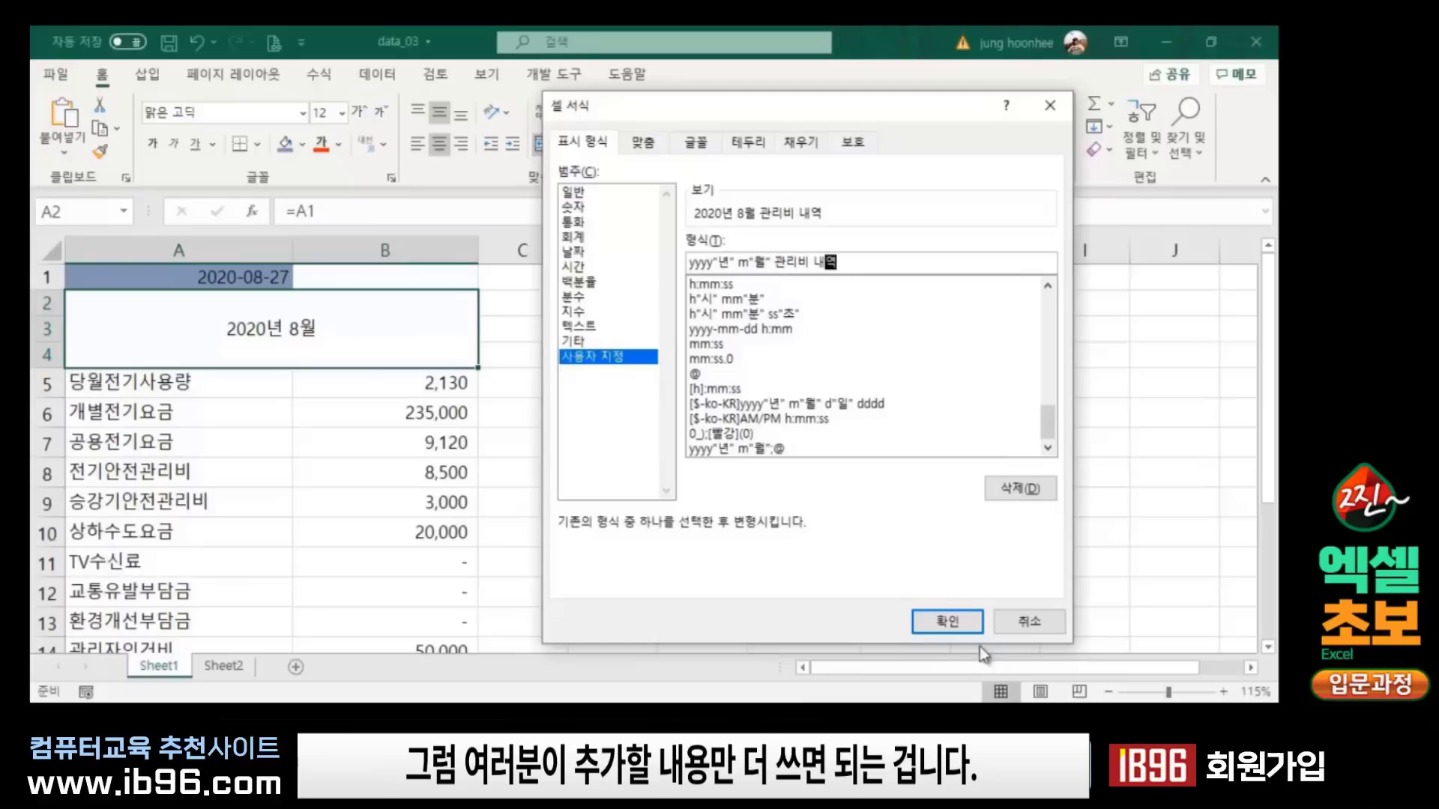
left_click(959, 622)
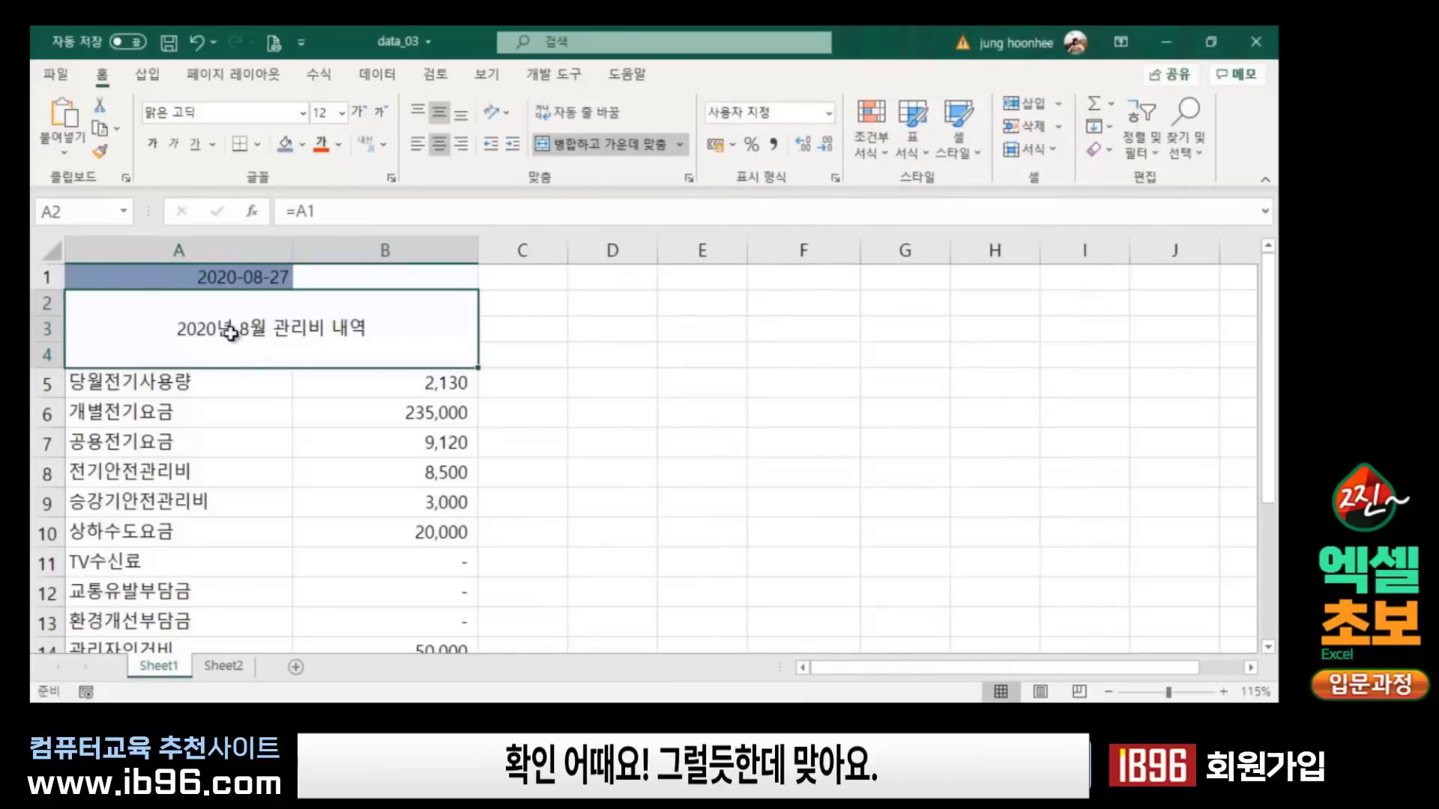
Step: Enlarge the merged title 2020년 8월 관리비 내역 from 12 to 18-point font
left_click(485, 339)
left_click(307, 335)
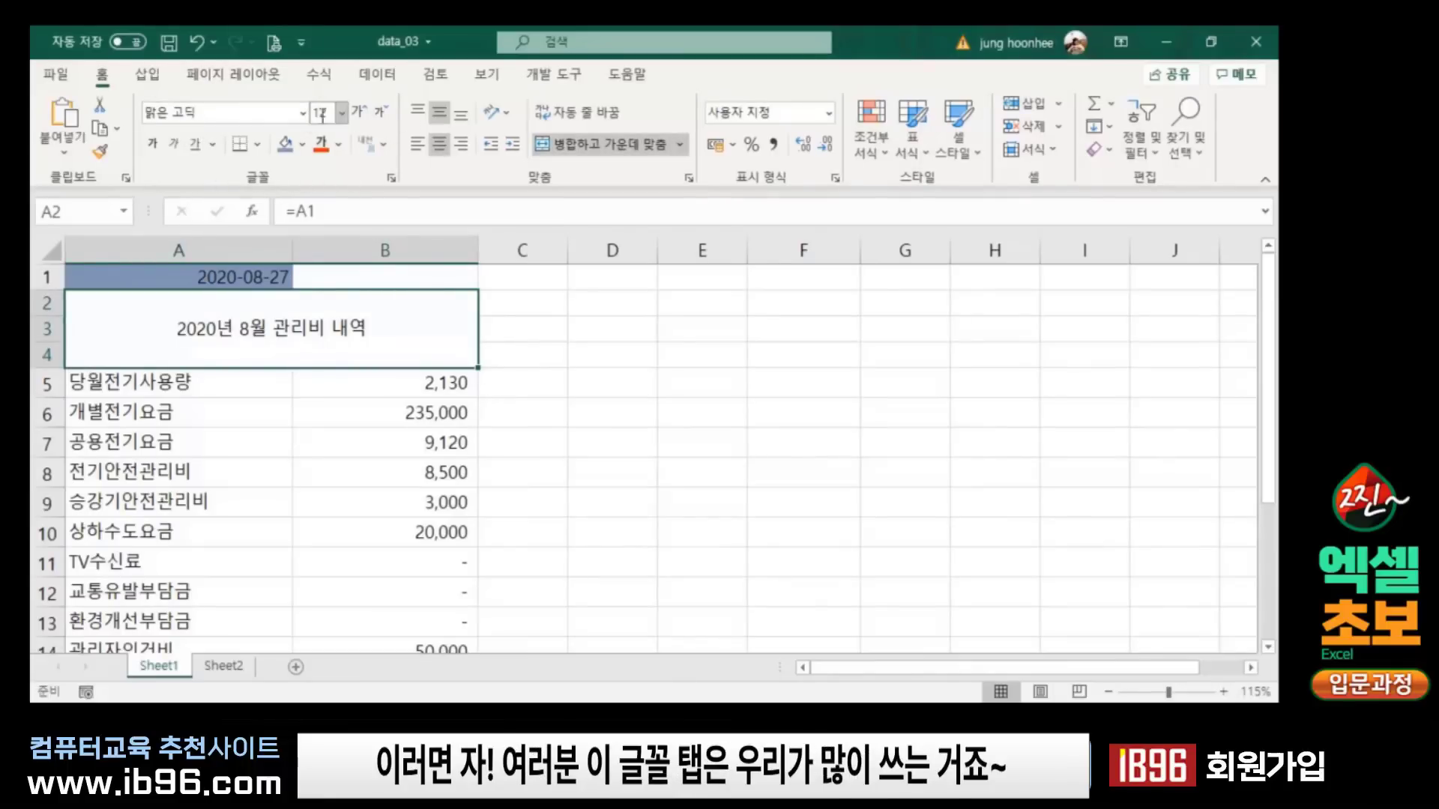
left_click(361, 114)
left_click(362, 114)
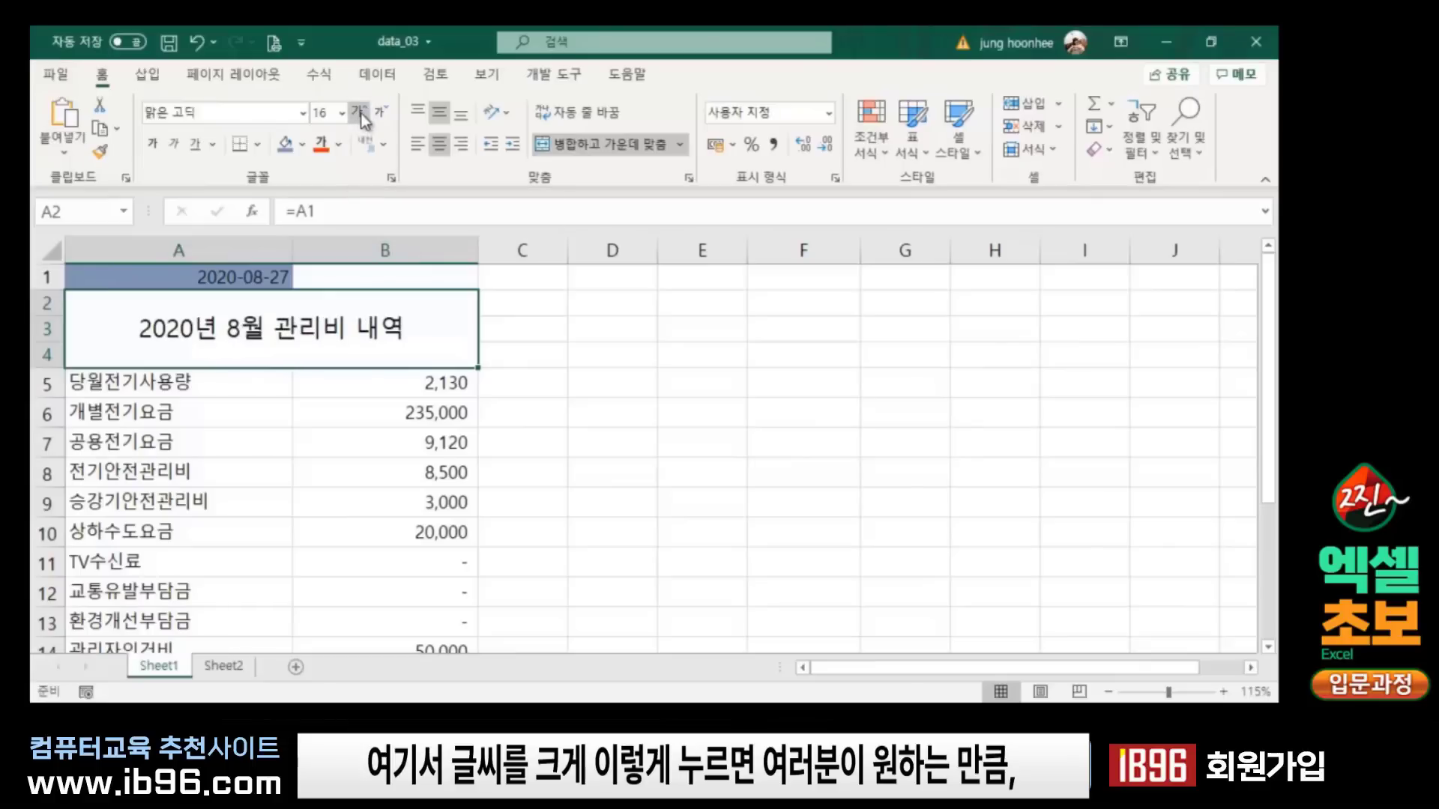
left_click(361, 114)
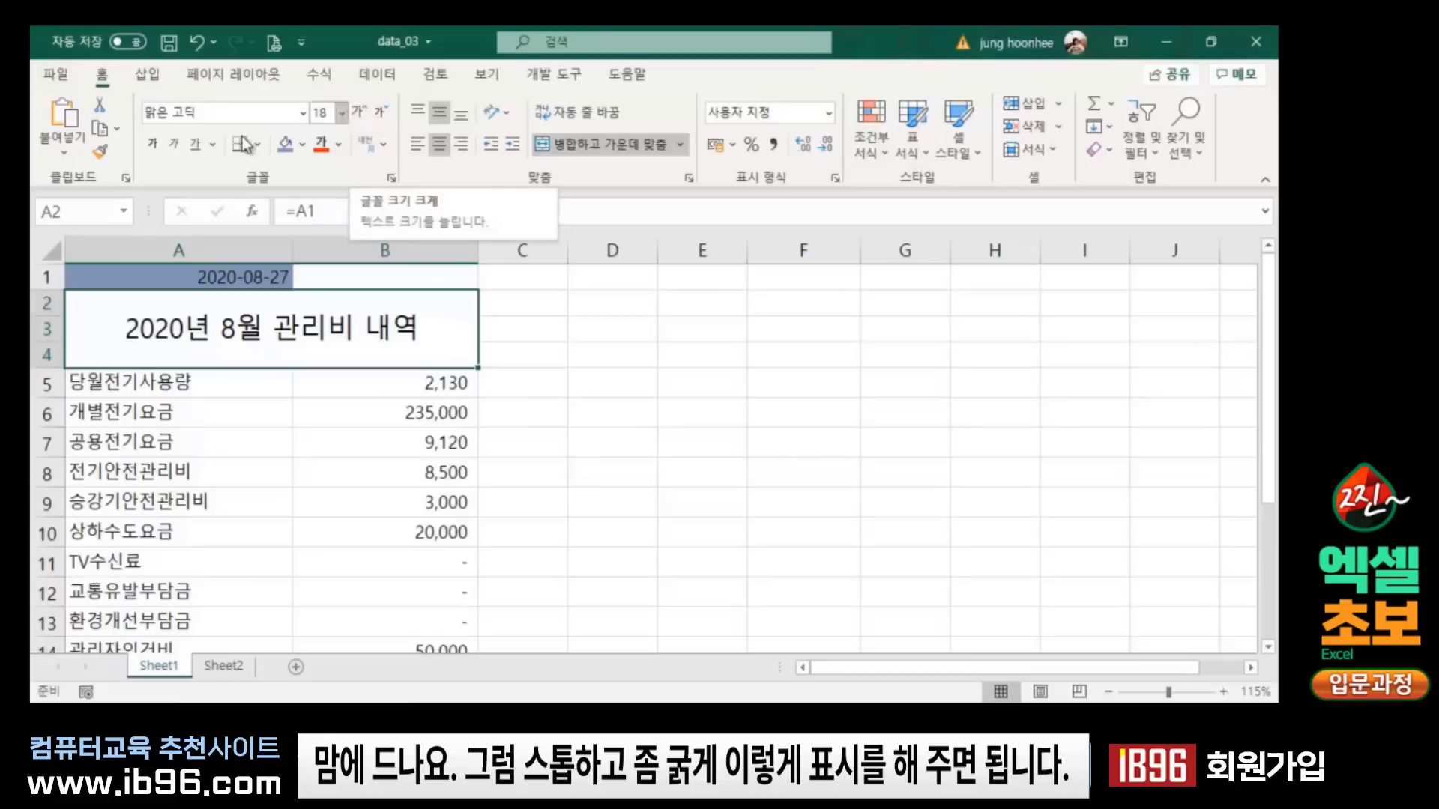
Step: Make the title bold and shade its merged cells blue-grey
left_click(152, 142)
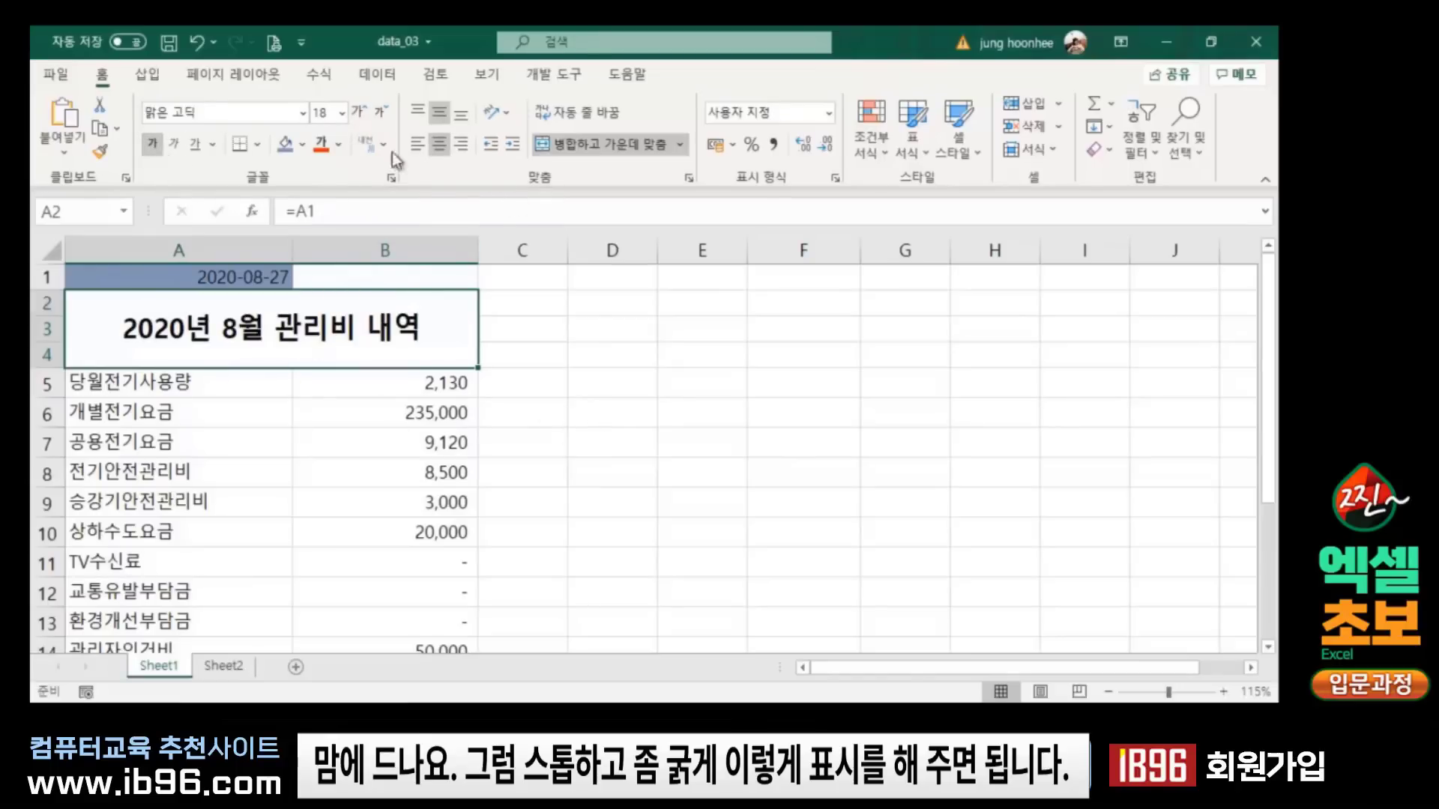
left_click(304, 145)
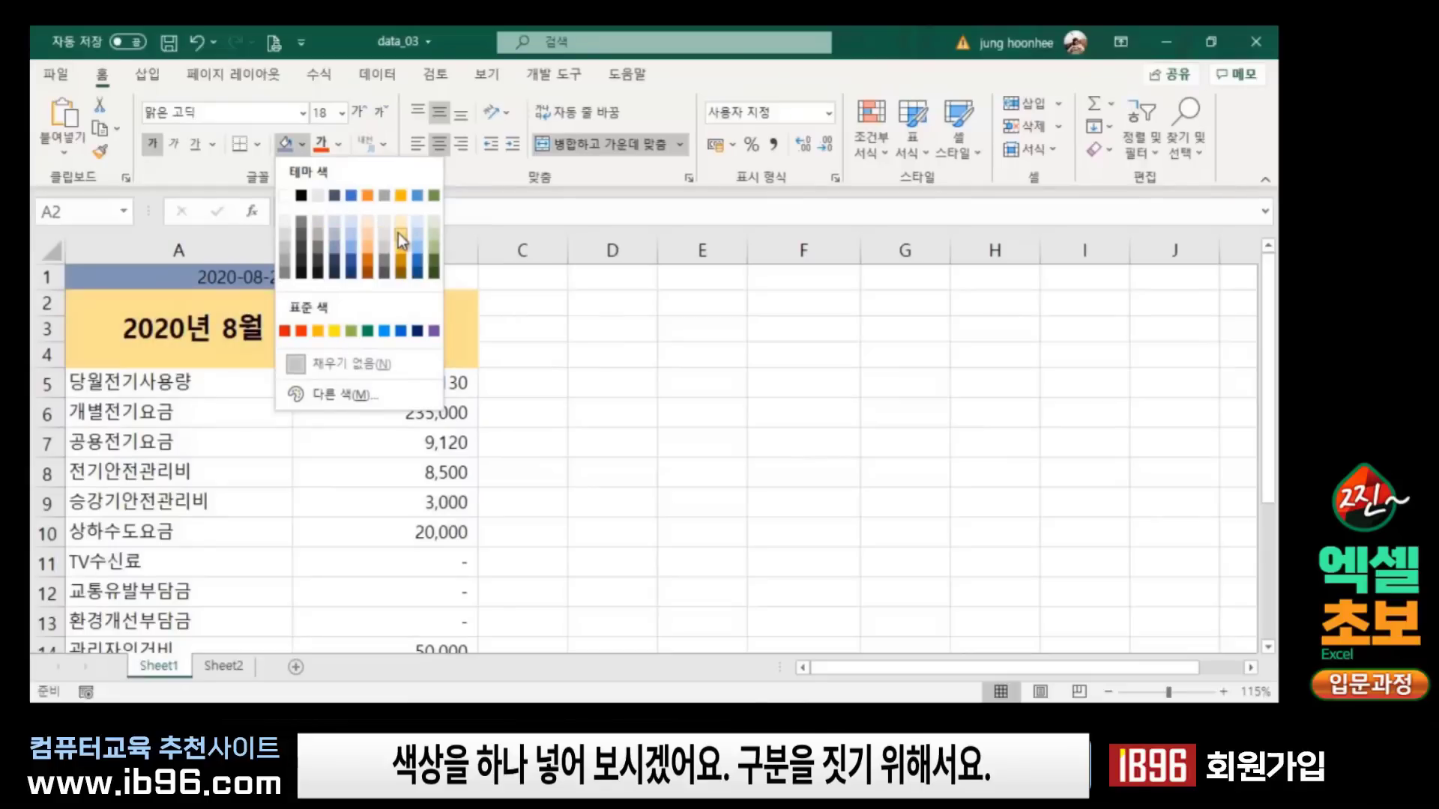
left_click(335, 234)
left_click_drag(652, 442, 656, 423)
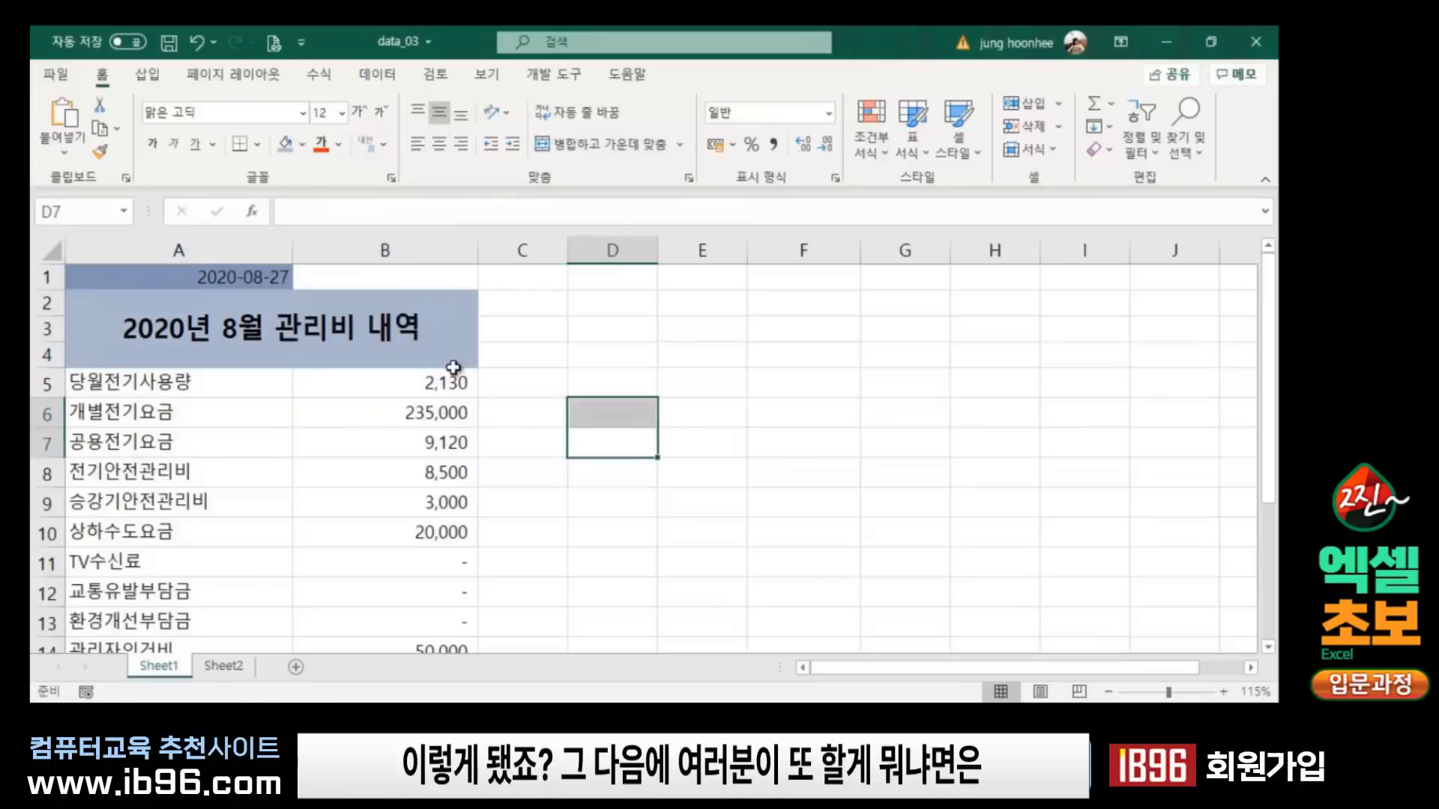
scroll(540, 416, "down", 2)
scroll(389, 541, "up", 2)
left_click(683, 525)
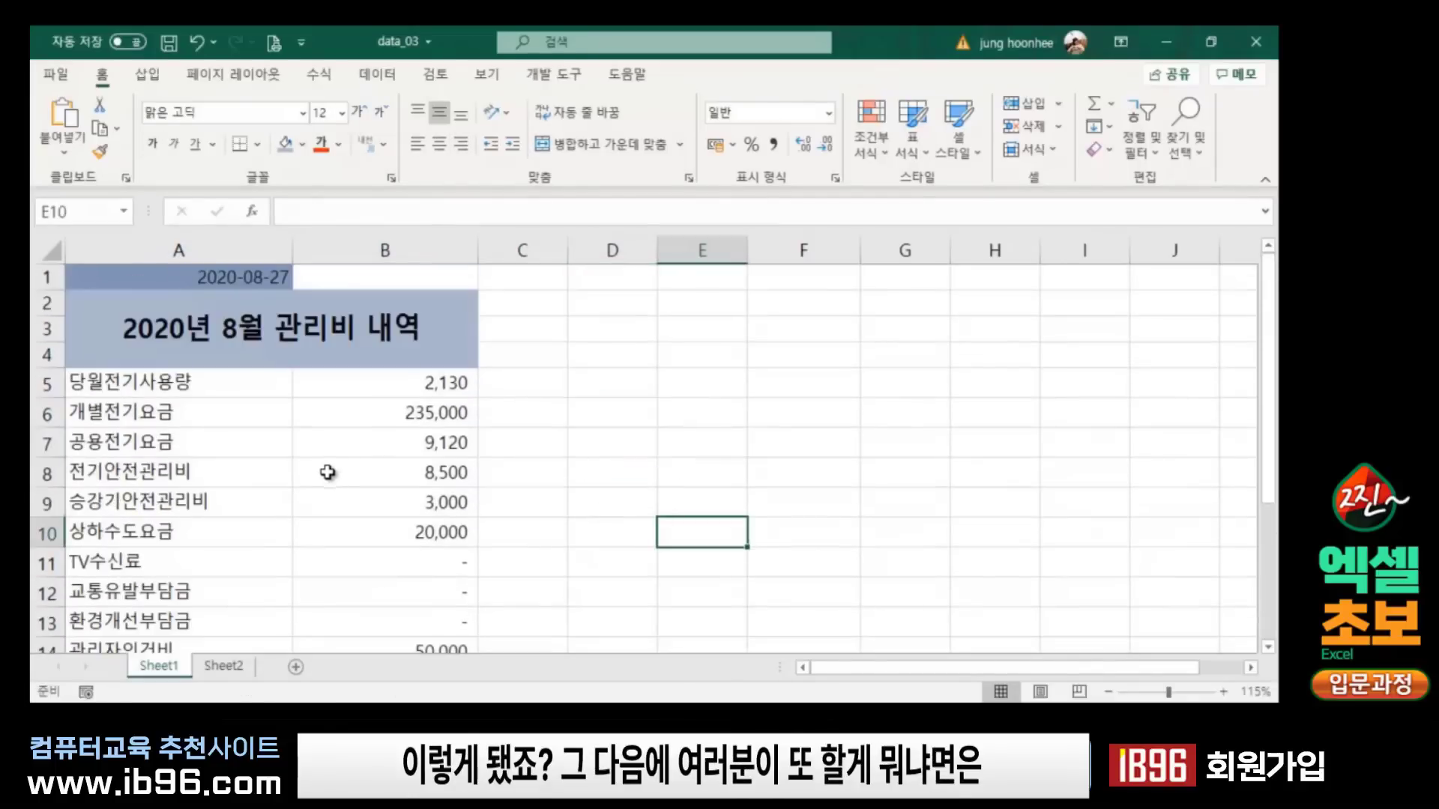
Step: Select the table from the merged title down toward the 계 row
scroll(327, 472, "down", 1)
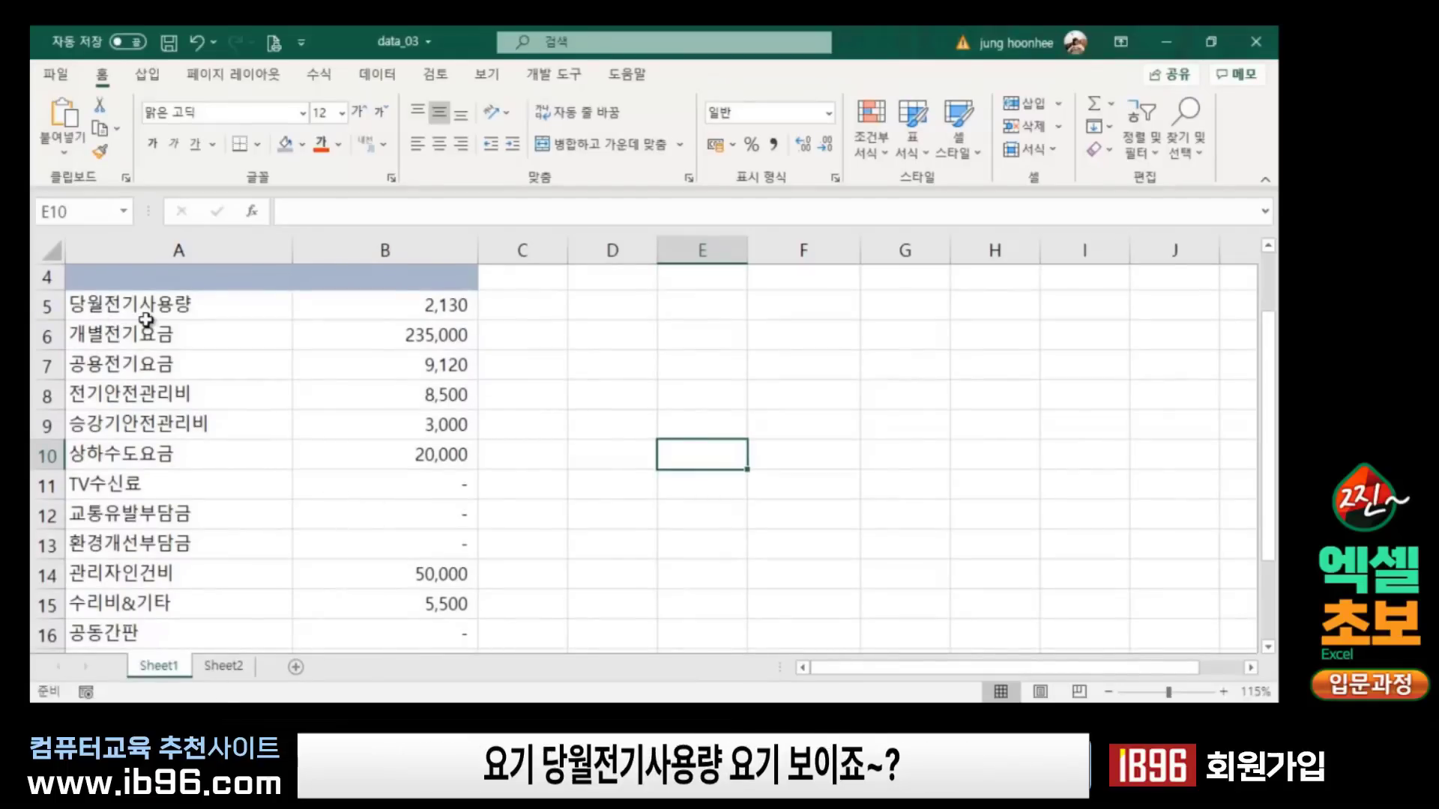
scroll(129, 307, "up", 1)
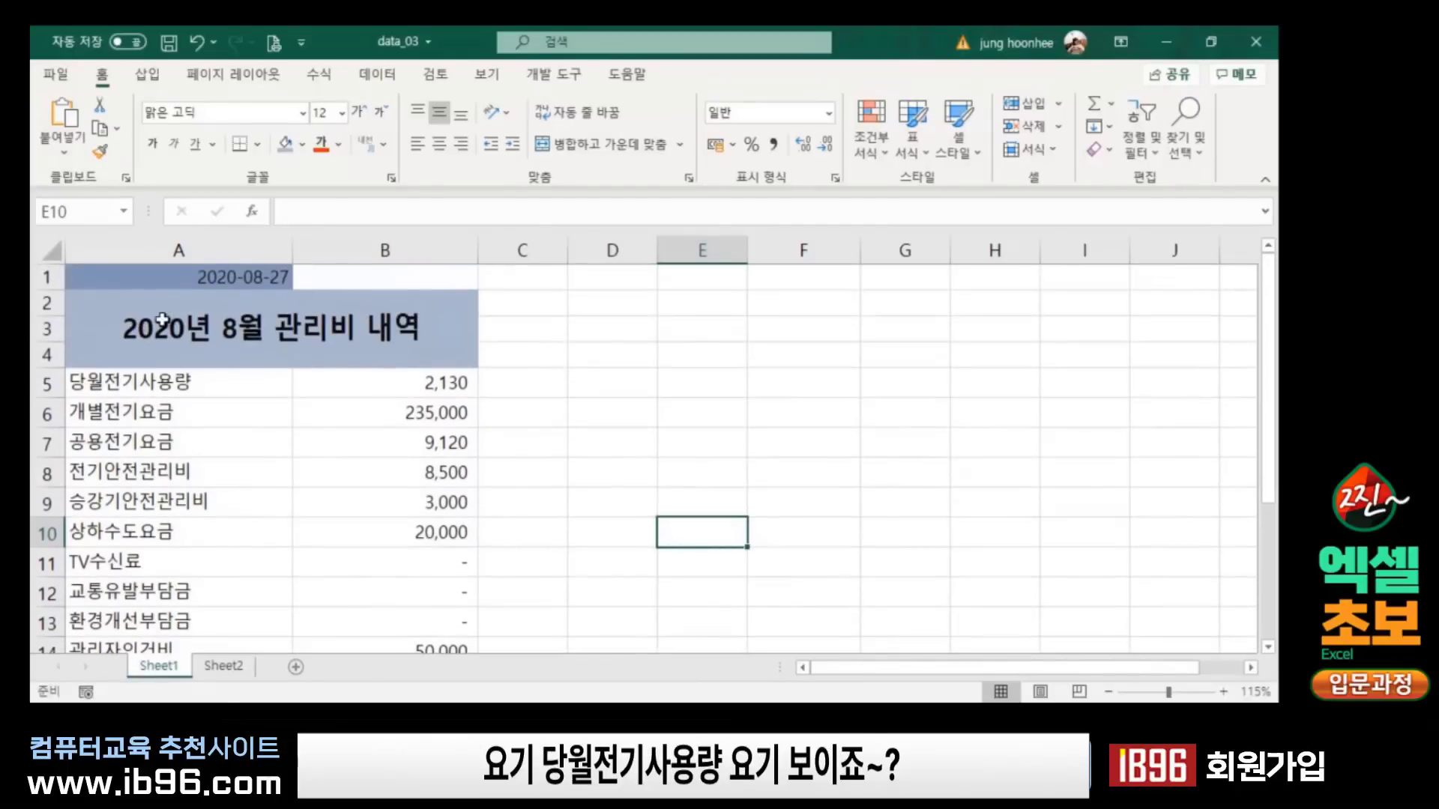
left_click(172, 320)
left_click_drag(173, 320, 169, 677)
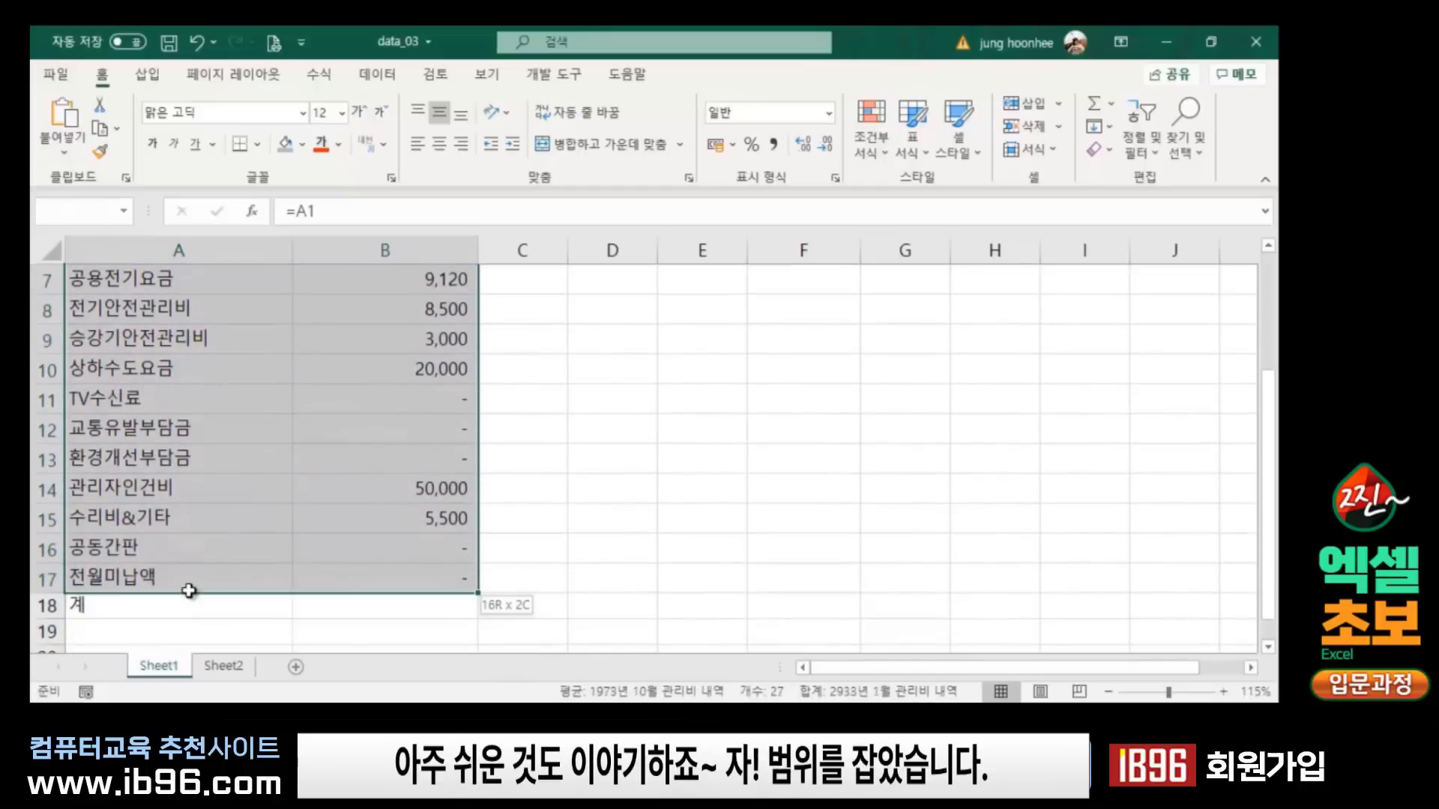
Step: Put a thick outside border around A2:B18, from the title to the 계 row
left_click_drag(169, 677, 189, 616)
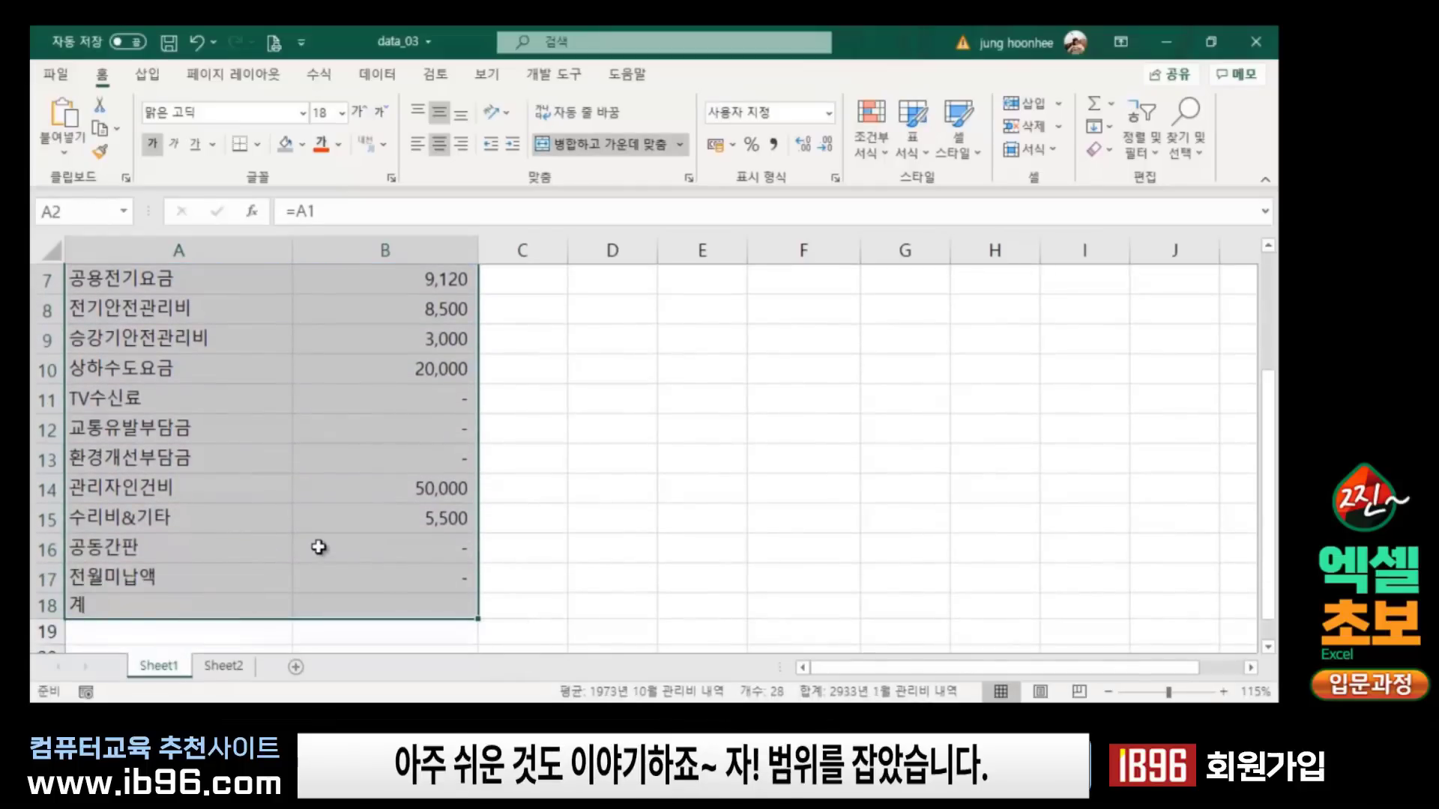
scroll(321, 547, "up", 2)
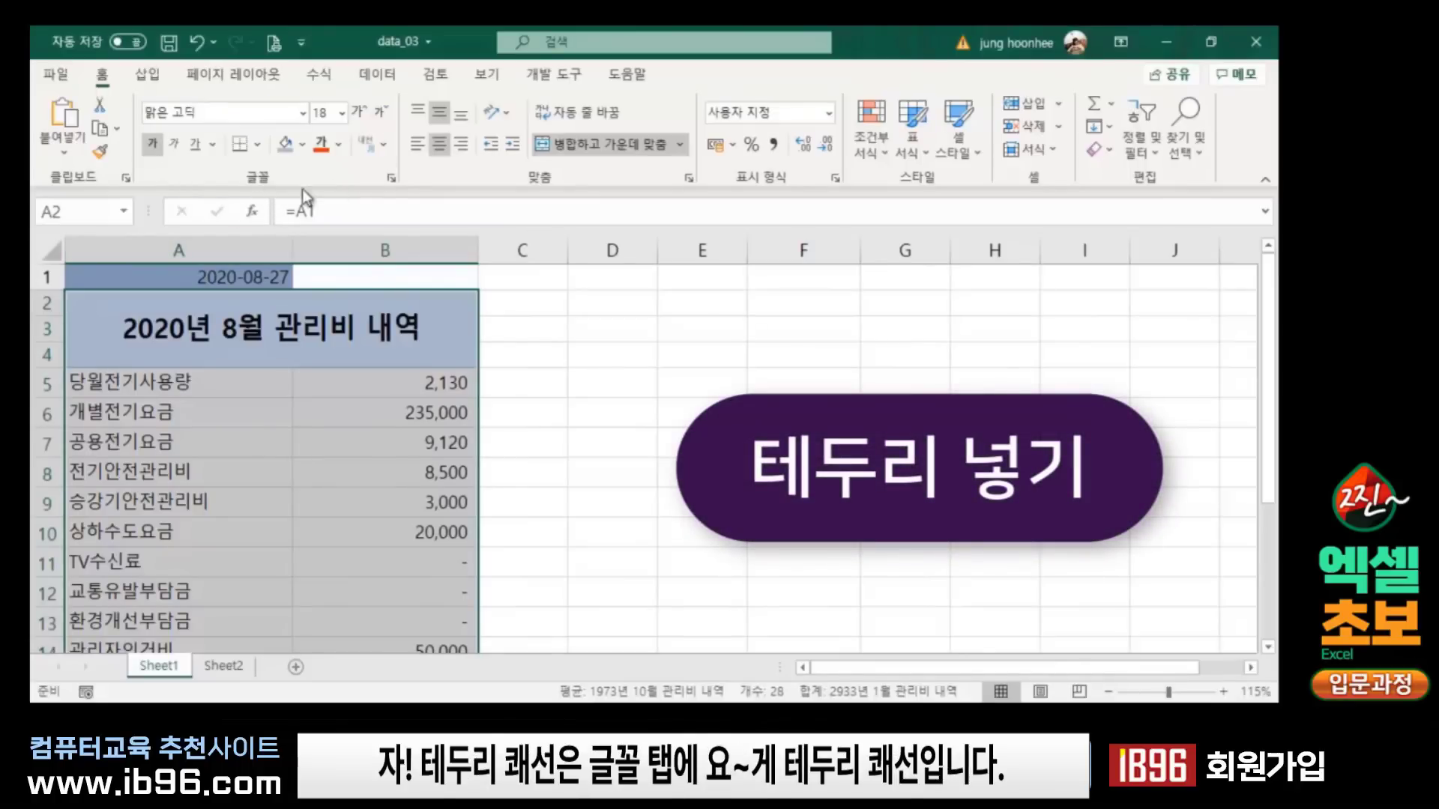
left_click(260, 150)
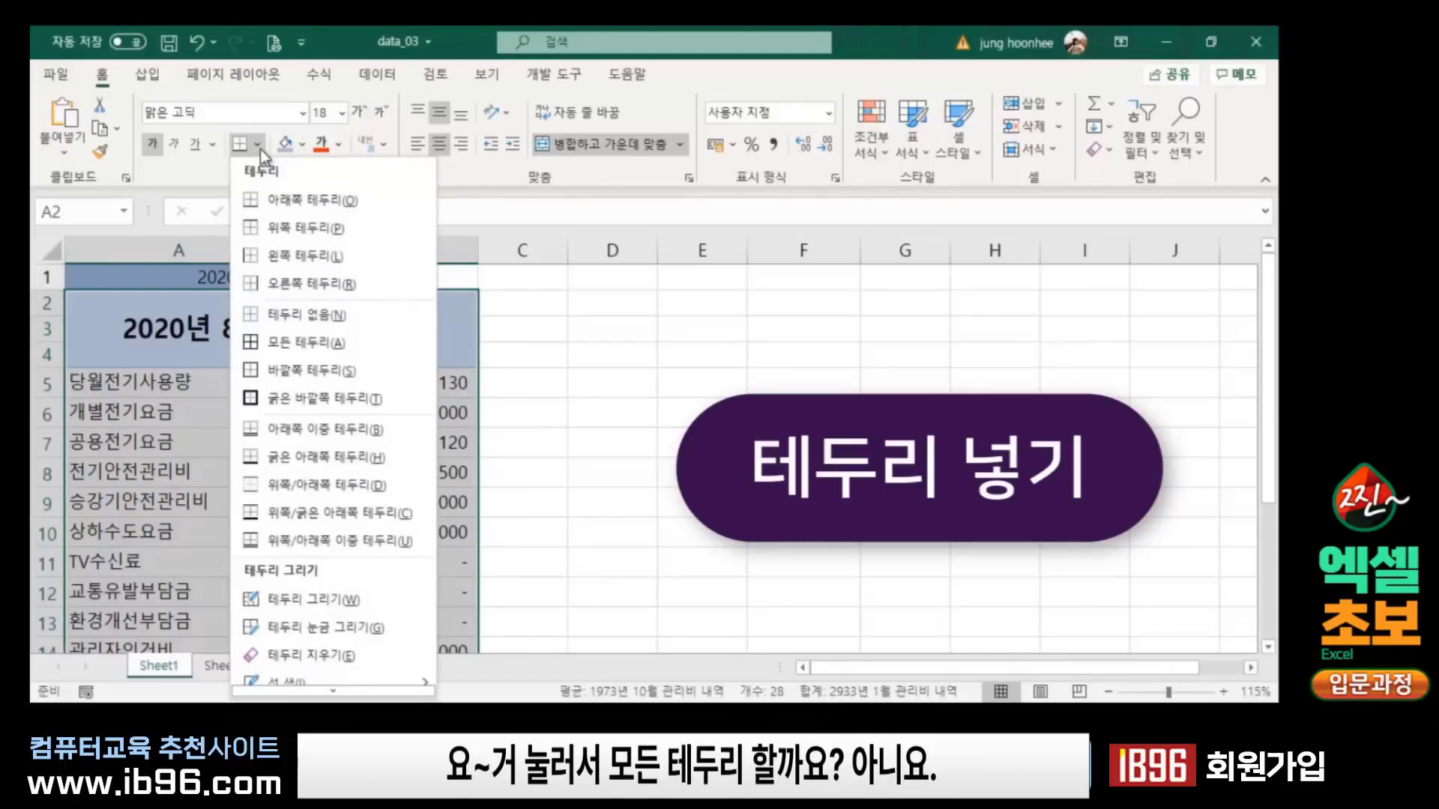
left_click(308, 398)
left_click(727, 420)
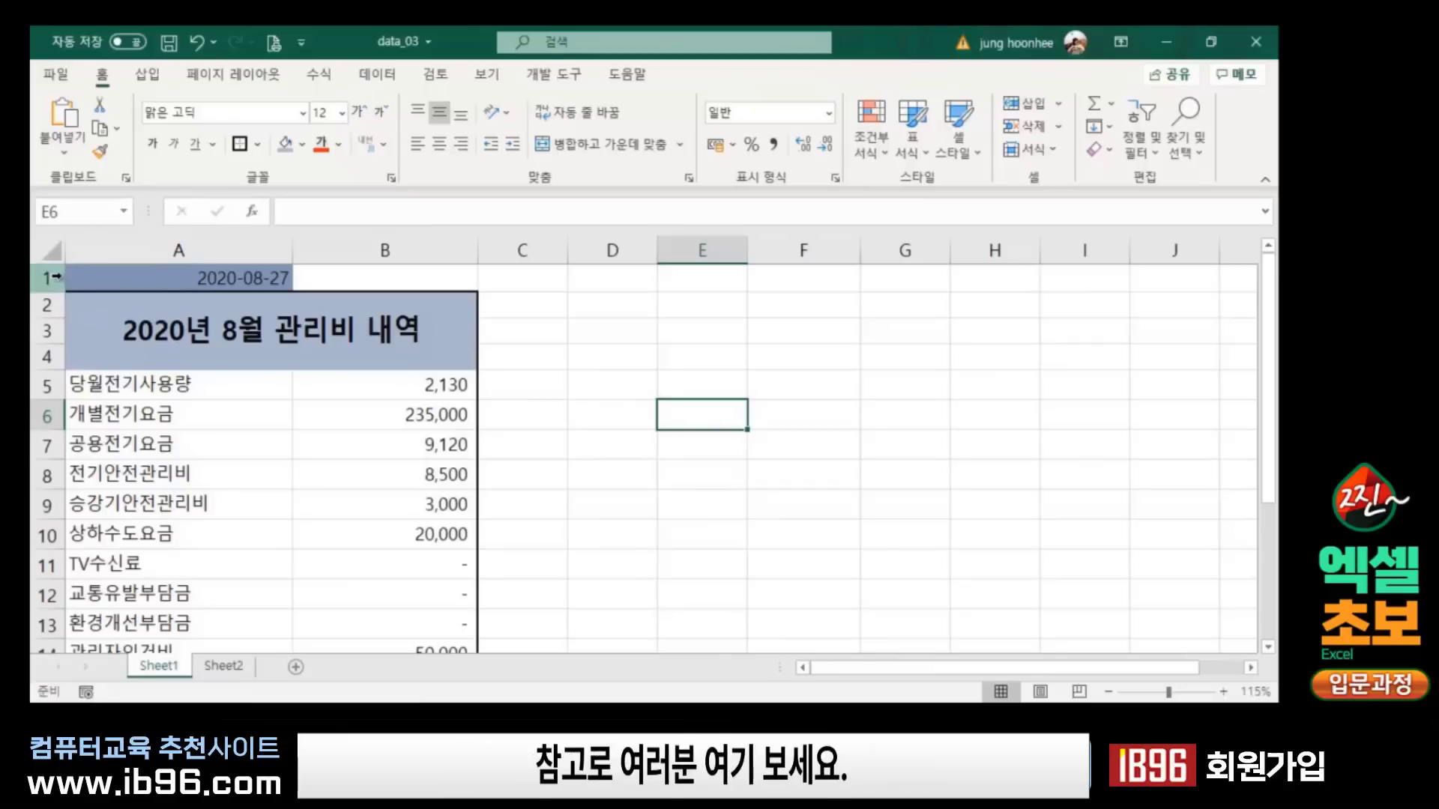
scroll(180, 517, "down", 2)
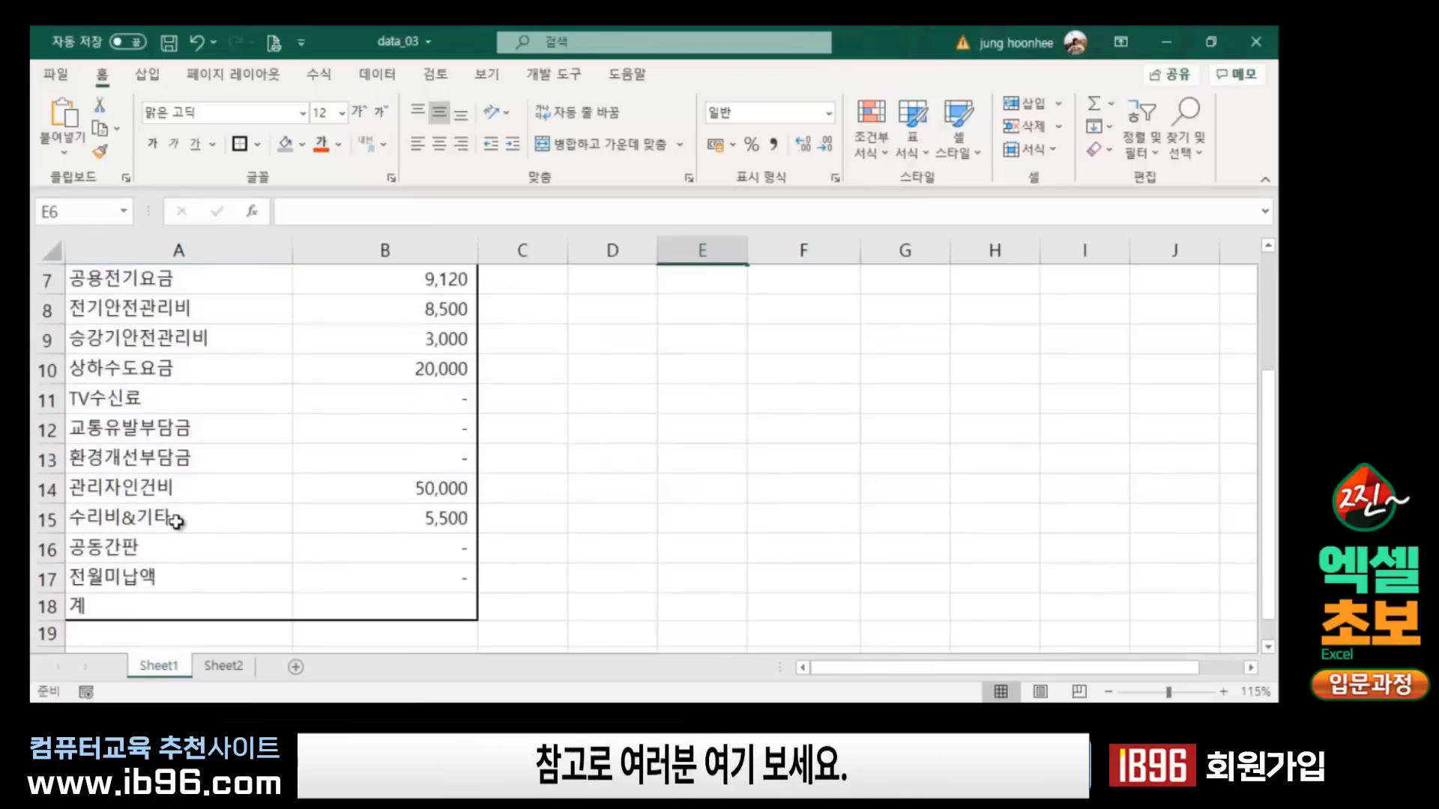
scroll(176, 522, "up", 2)
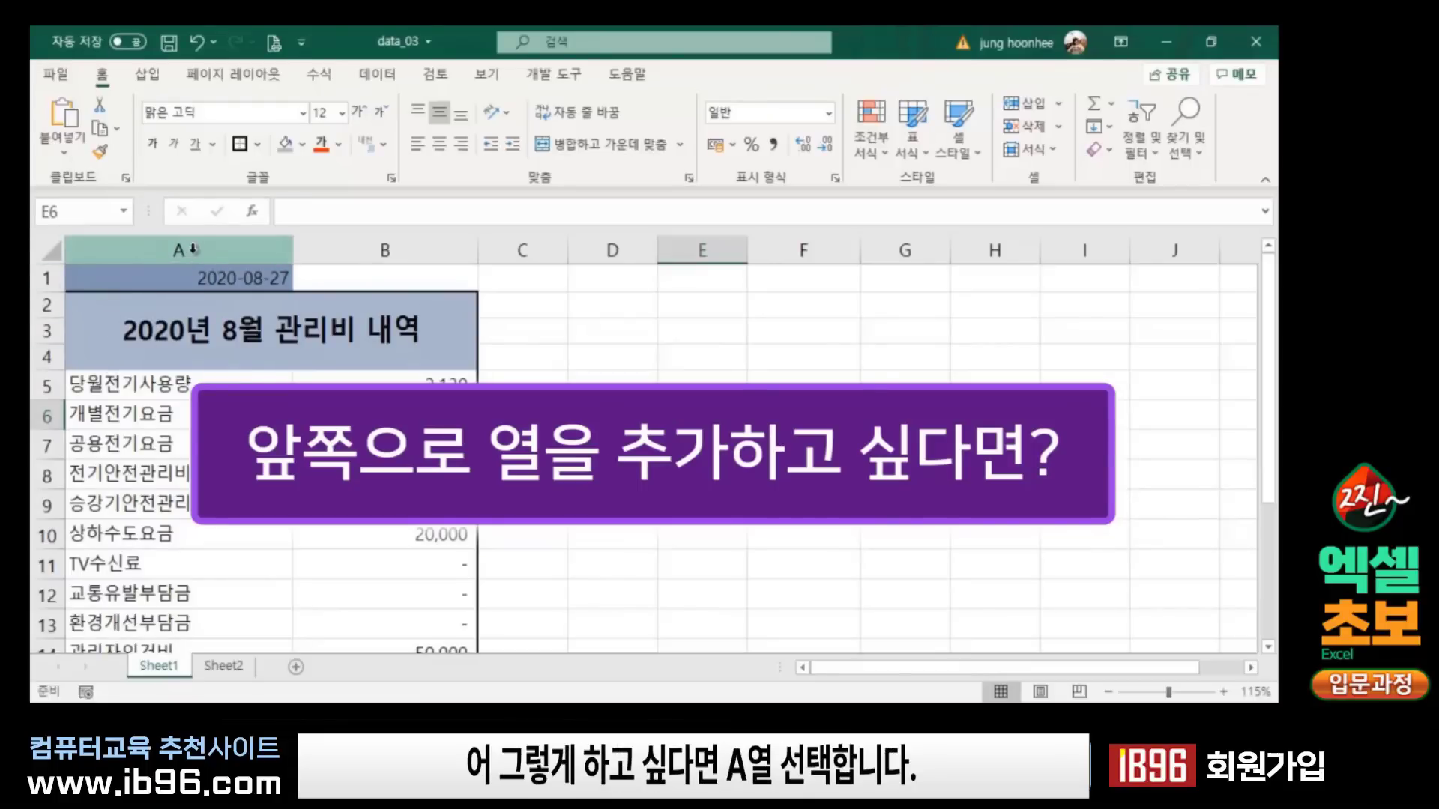
Step: Insert an empty column before column A, shifting the table into columns B and C
left_click(189, 248)
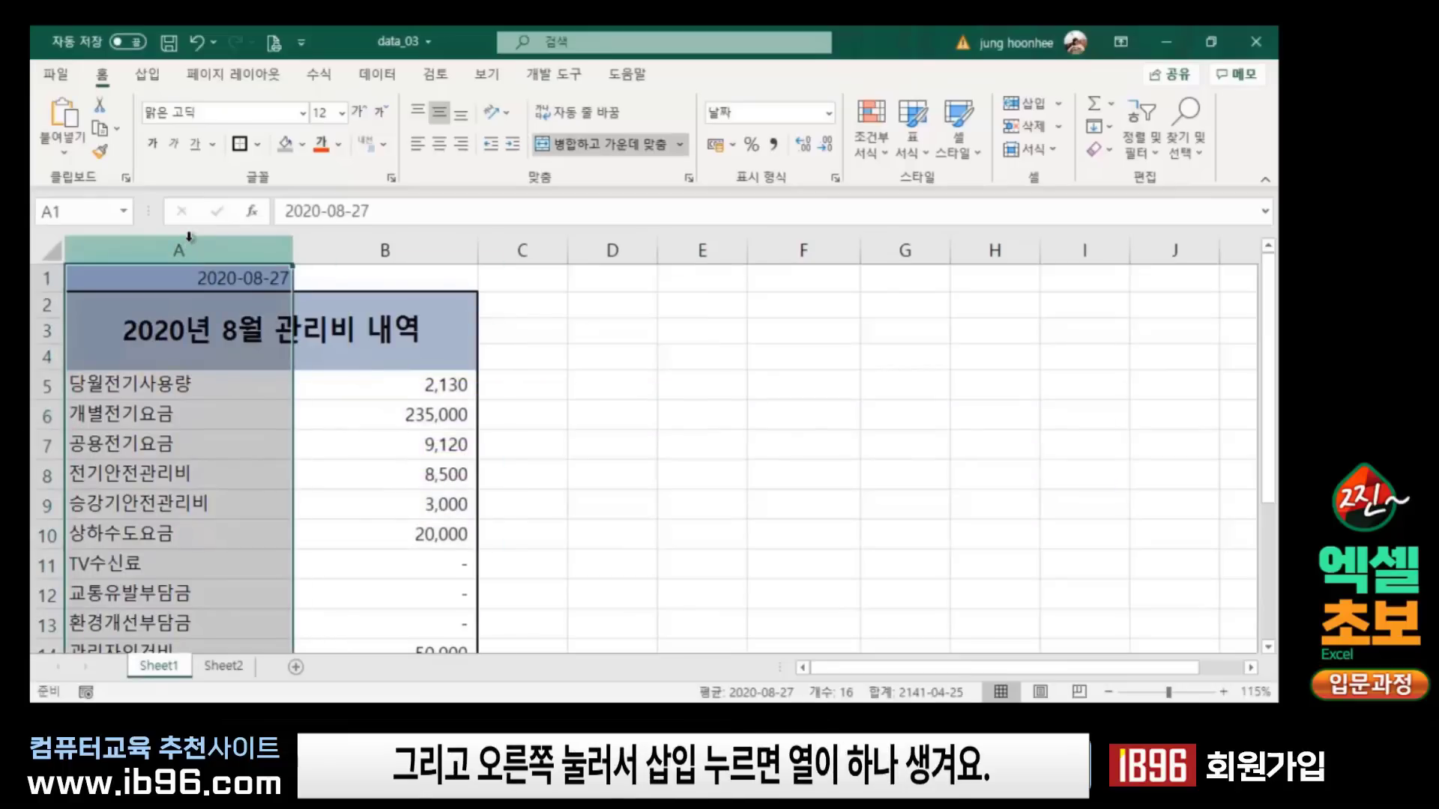
right_click(189, 239)
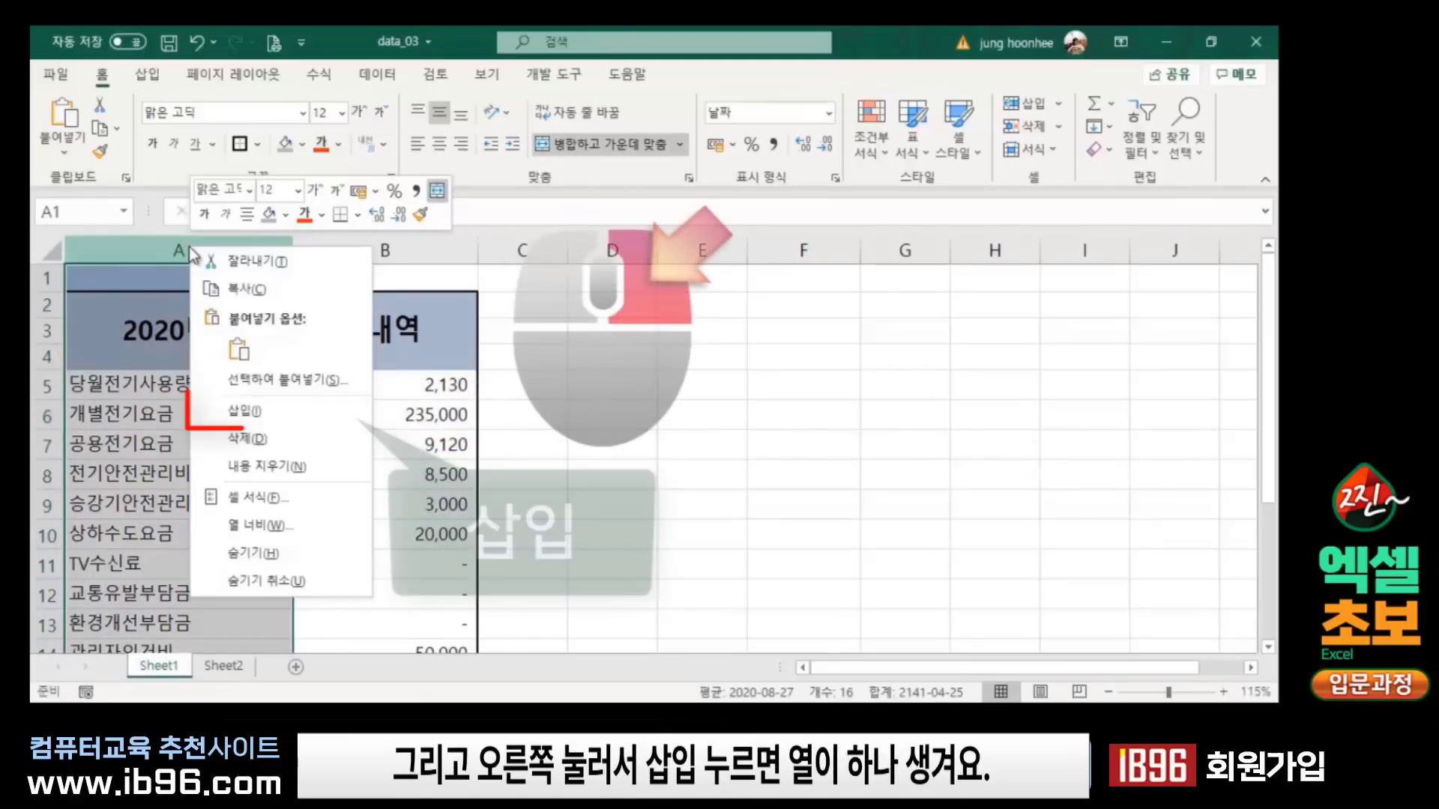
left_click(267, 408)
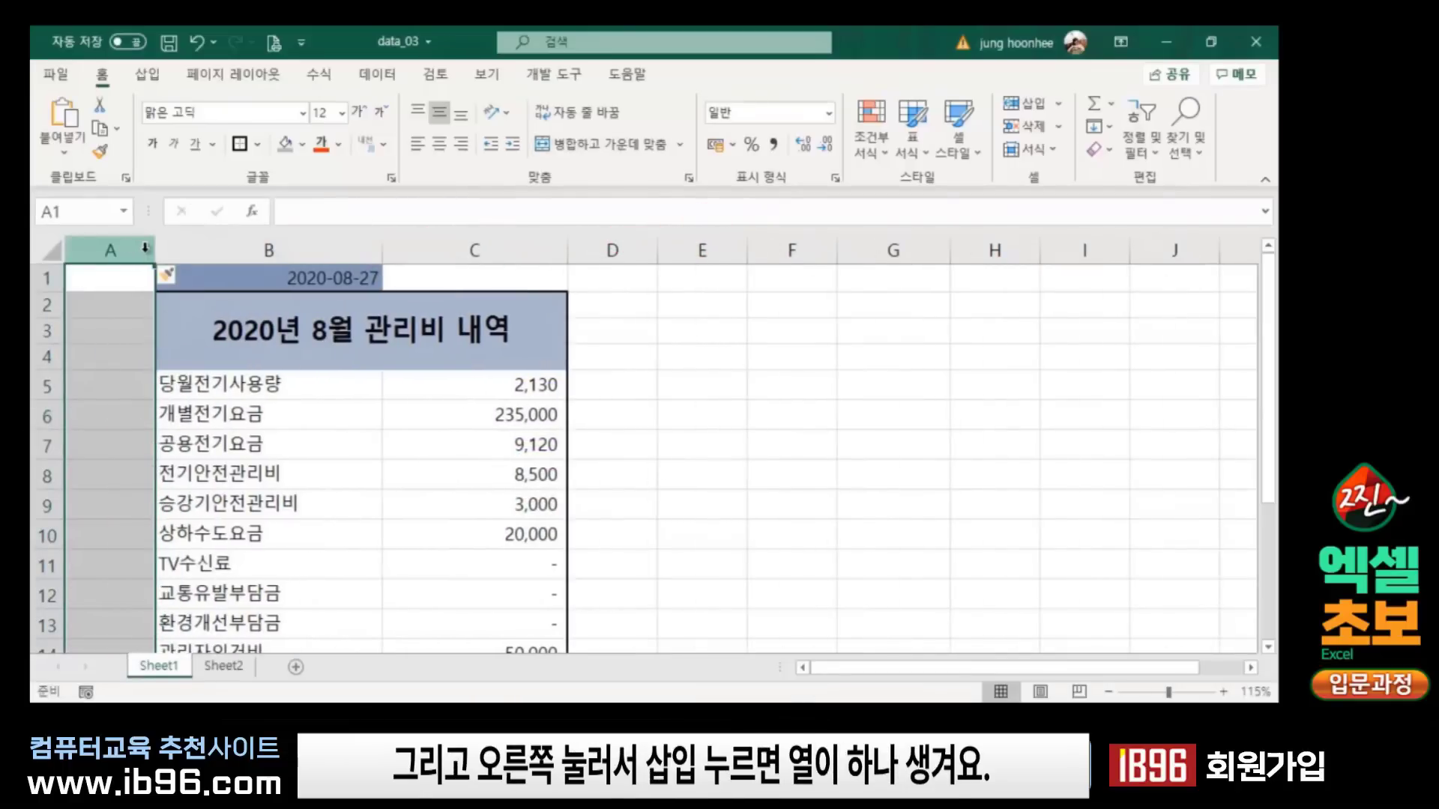
Step: Narrow the new column A and review the shifted table
left_click_drag(156, 253, 87, 260)
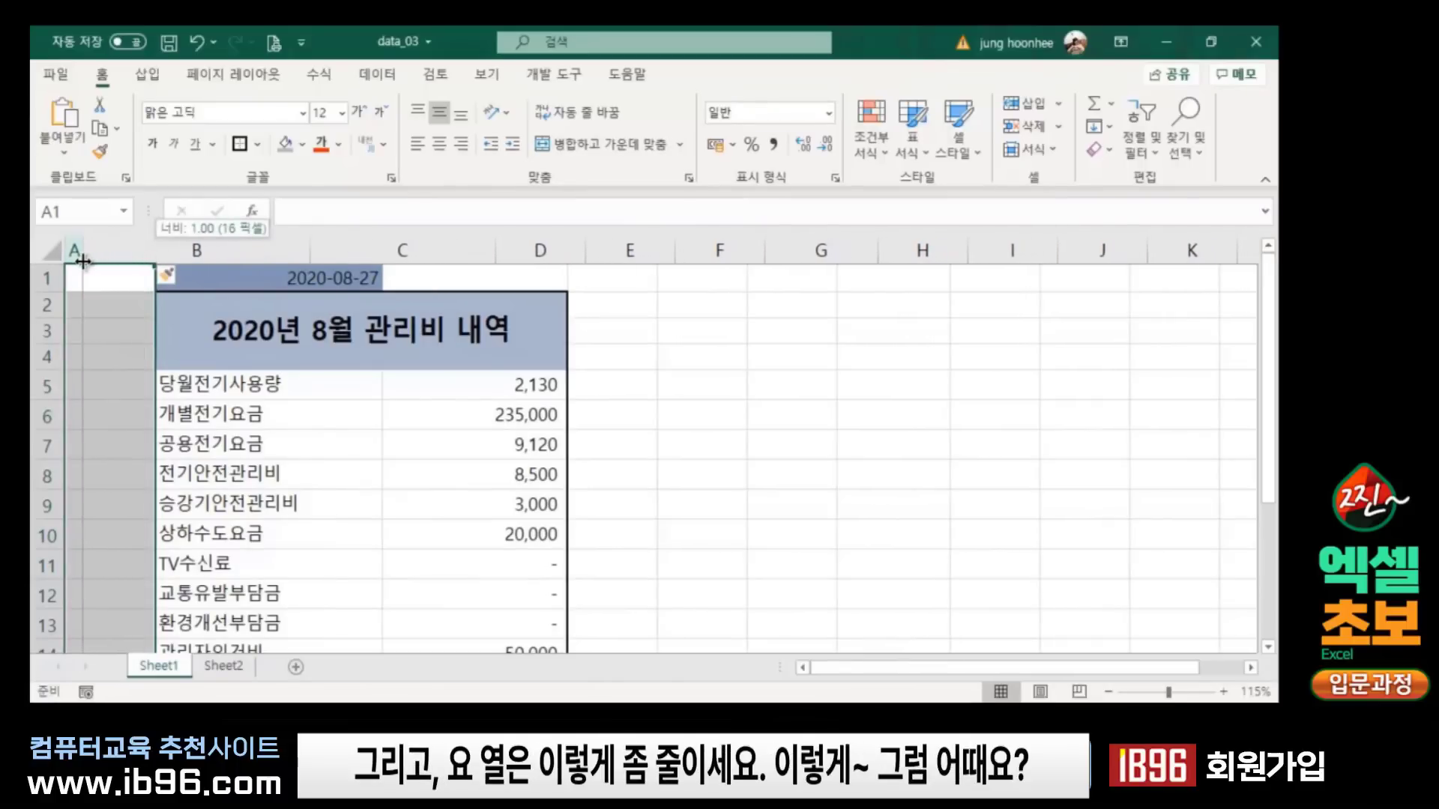
left_click_drag(87, 260, 79, 260)
left_click(682, 514)
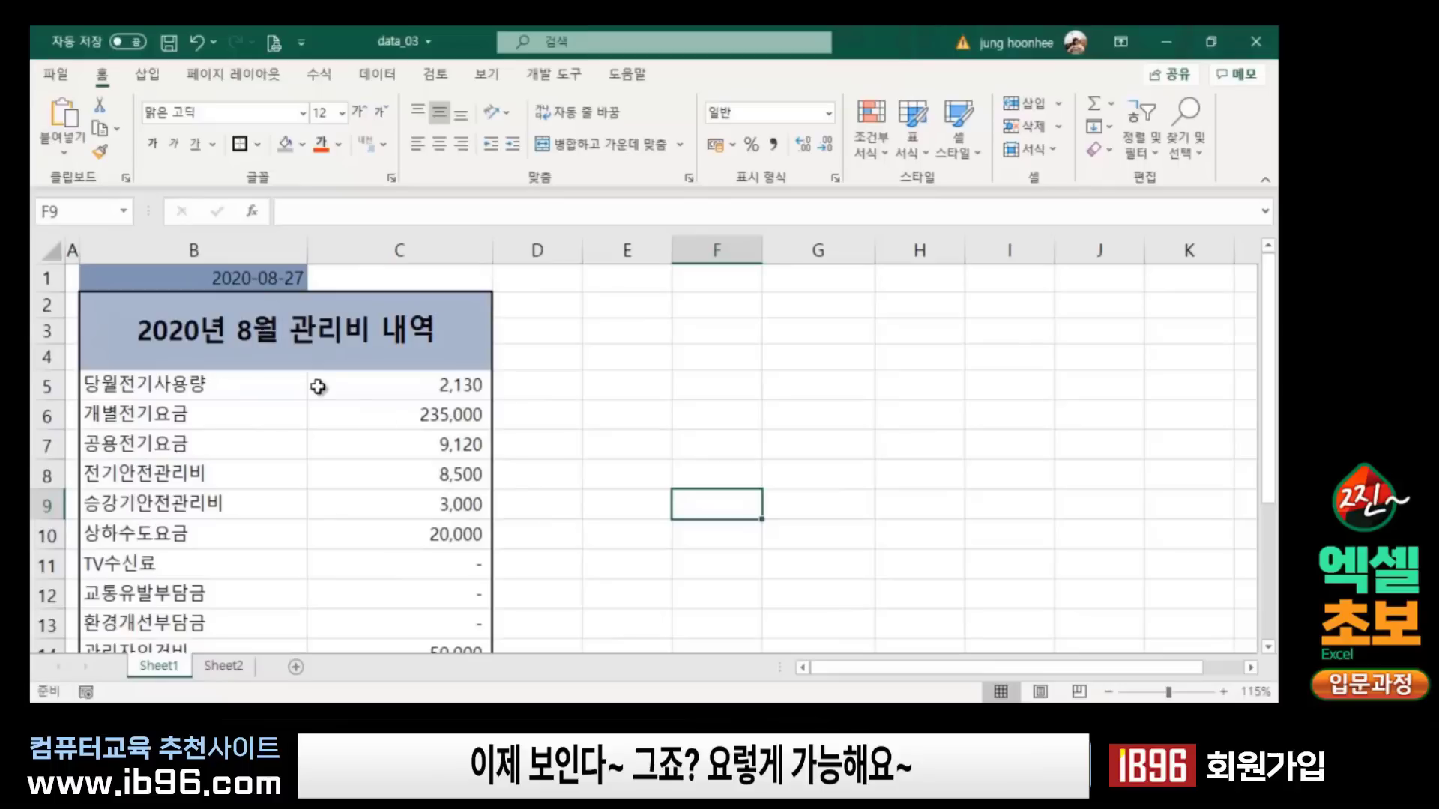
scroll(427, 449, "down", 1)
scroll(438, 509, "down", 2)
scroll(446, 540, "up", 3)
left_click(585, 425)
scroll(542, 428, "down", 1)
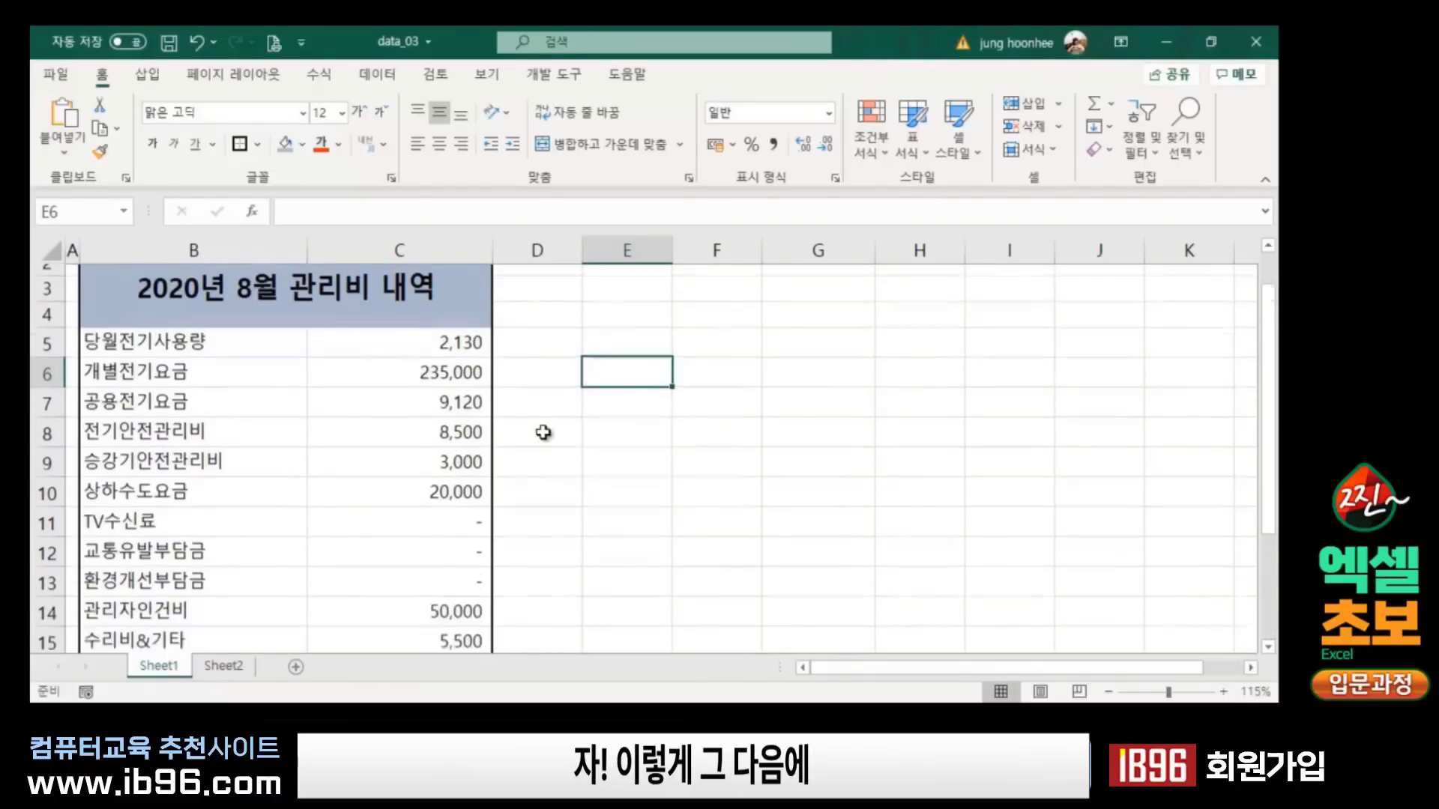
scroll(542, 427, "down", 2)
scroll(542, 427, "up", 1)
scroll(543, 432, "up", 1)
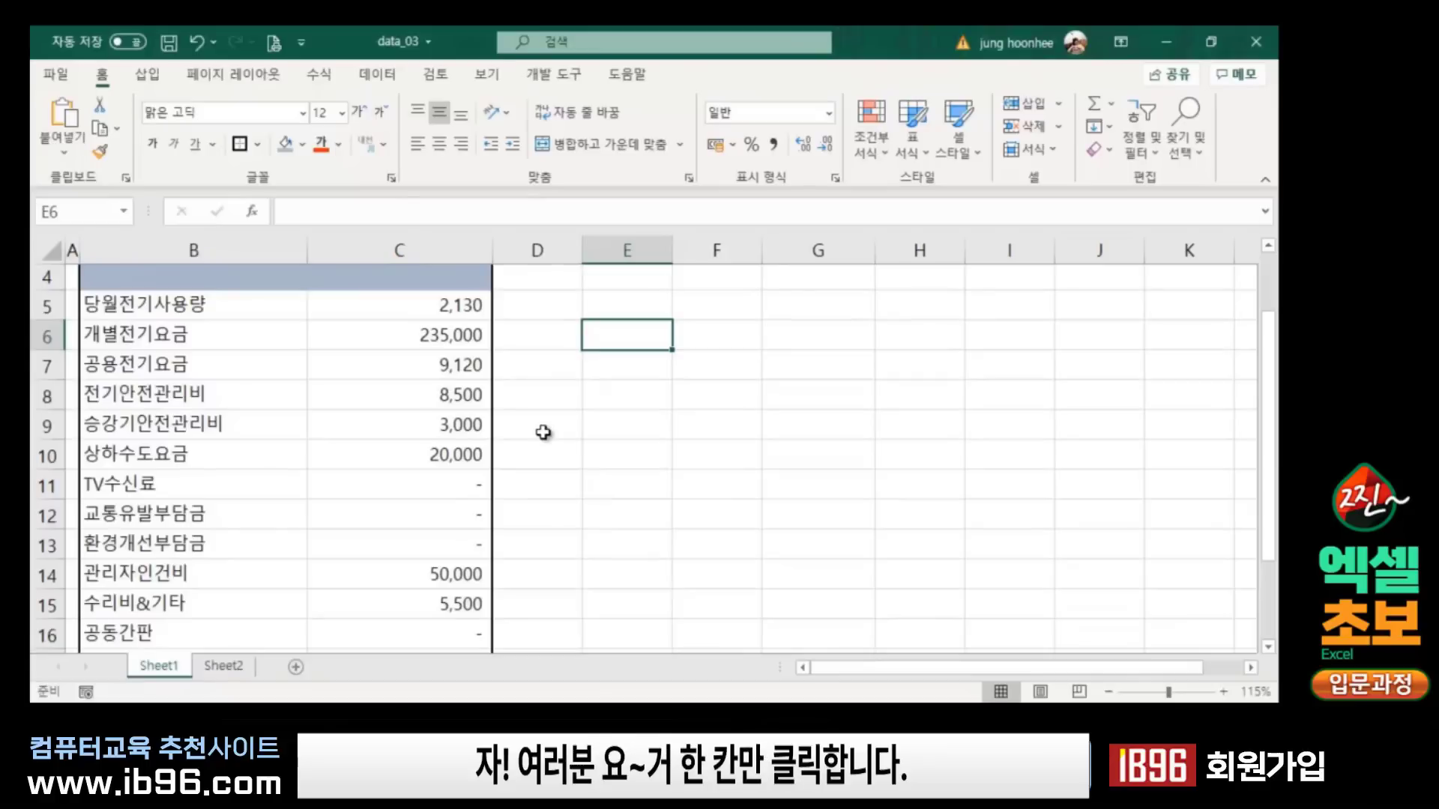
scroll(426, 442, "up", 1)
Step: Add a thick bottom border under the shaded merged title block
left_click(285, 328)
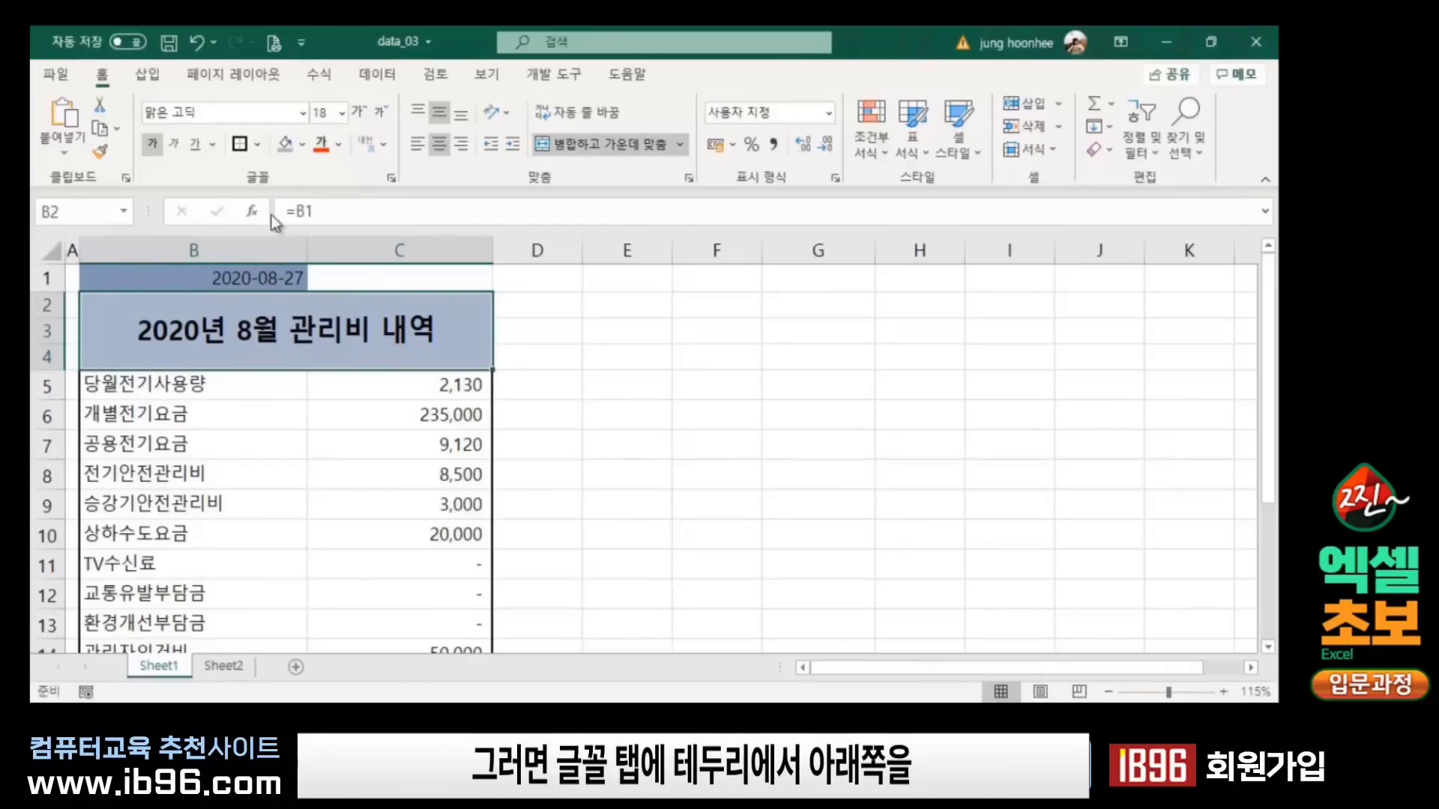
left_click(258, 144)
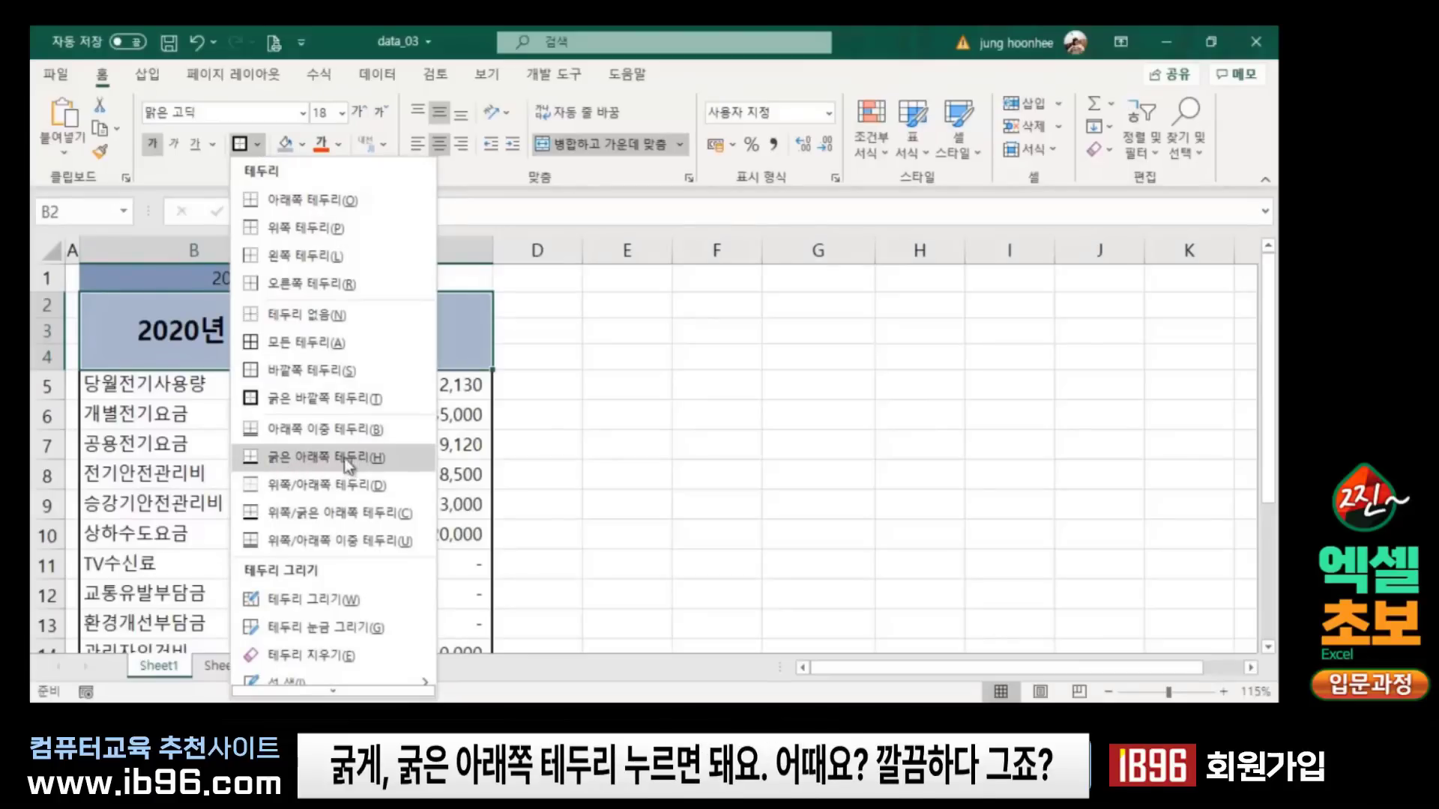
left_click(259, 457)
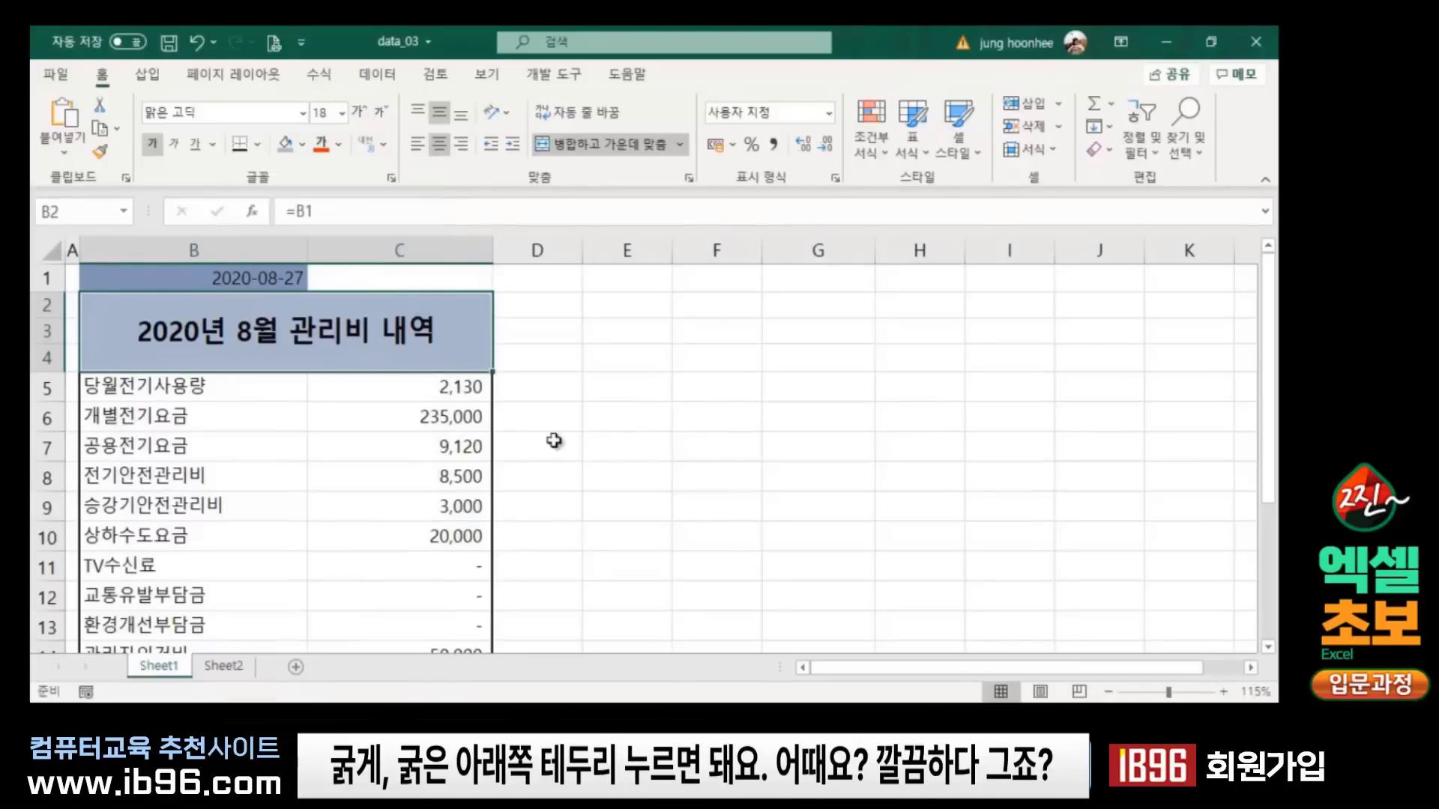
left_click(607, 423)
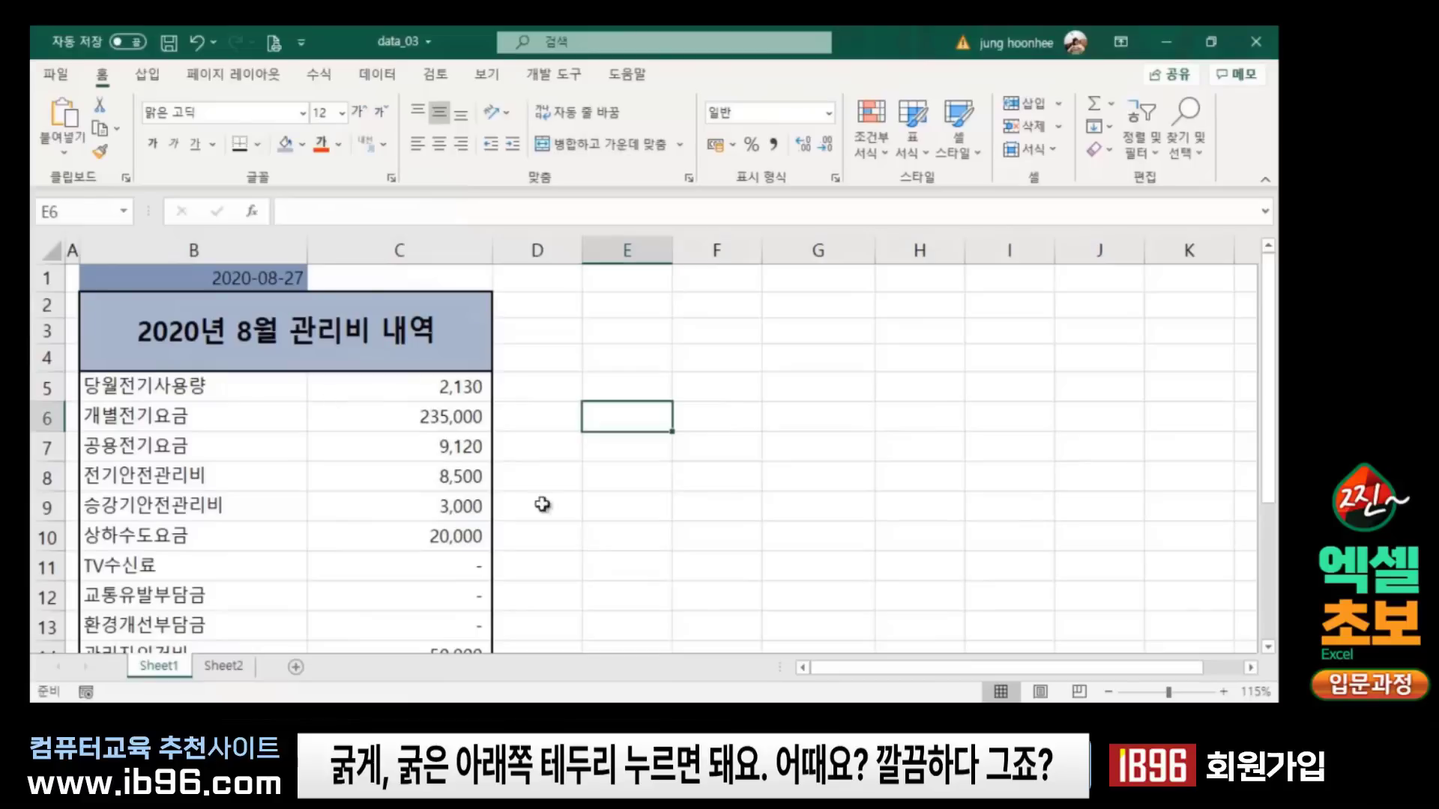
scroll(623, 543, "down", 2)
scroll(623, 544, "down", 1)
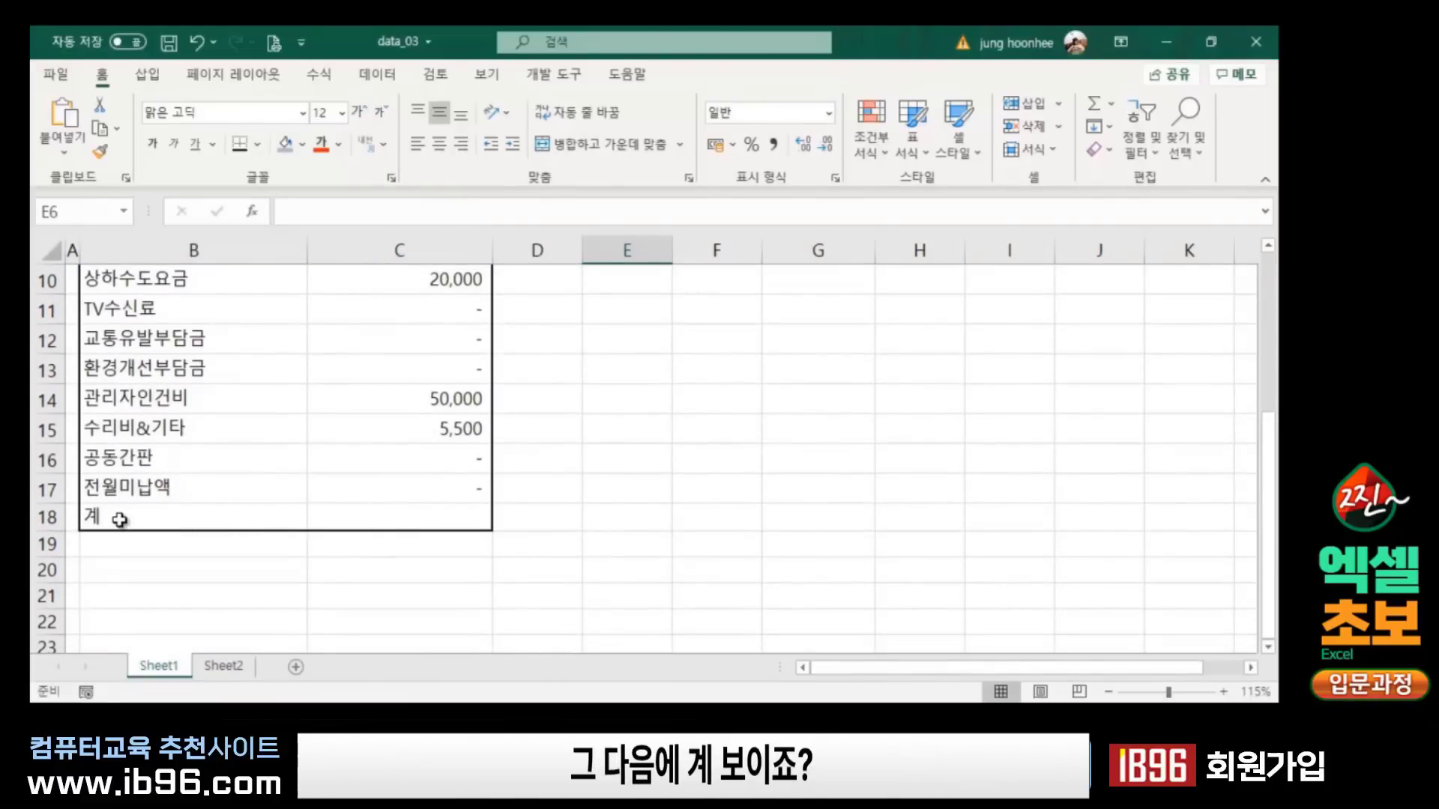
Step: Select the 계 total row B18:C18 and open its More Borders settings
left_click_drag(109, 517, 378, 510)
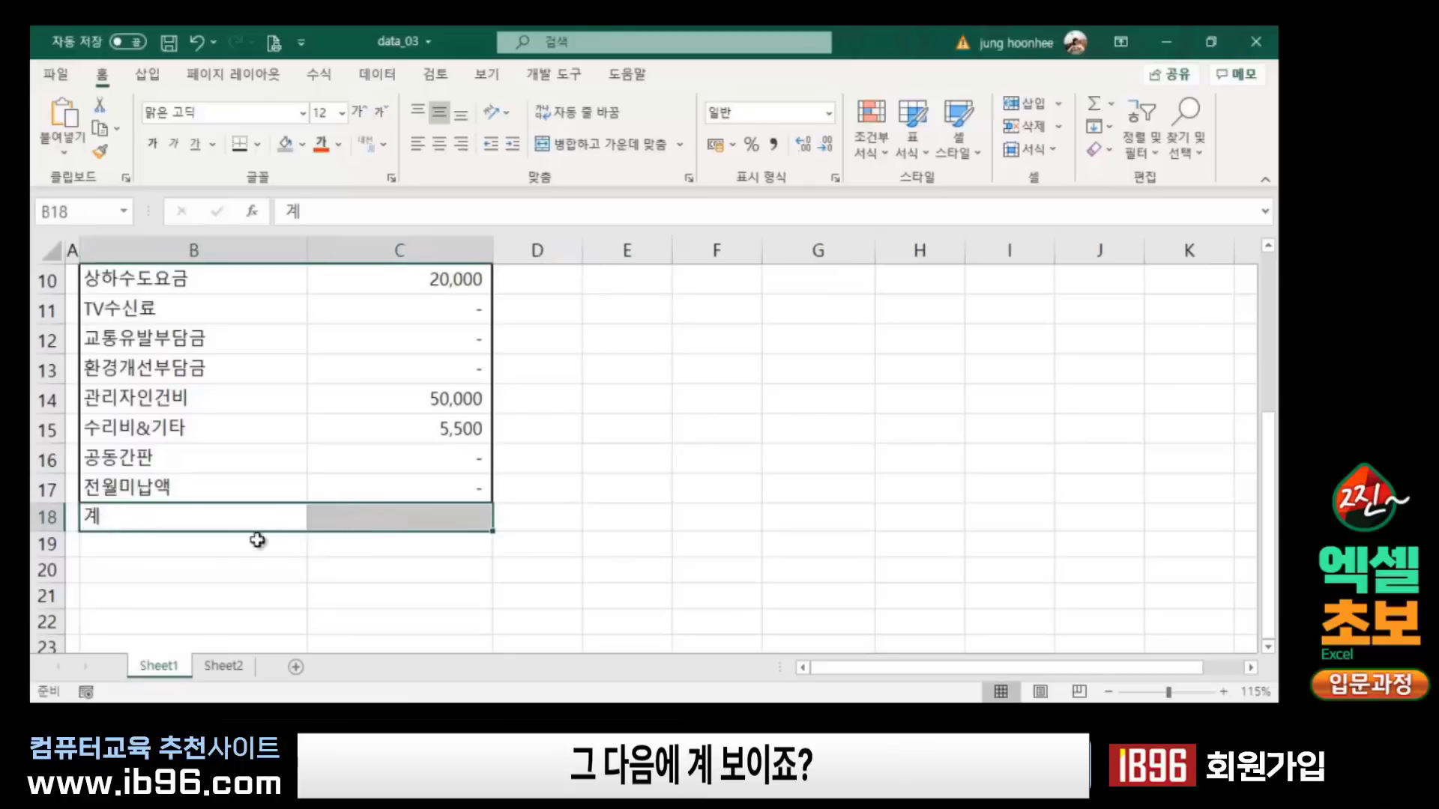
left_click_drag(176, 514, 353, 509)
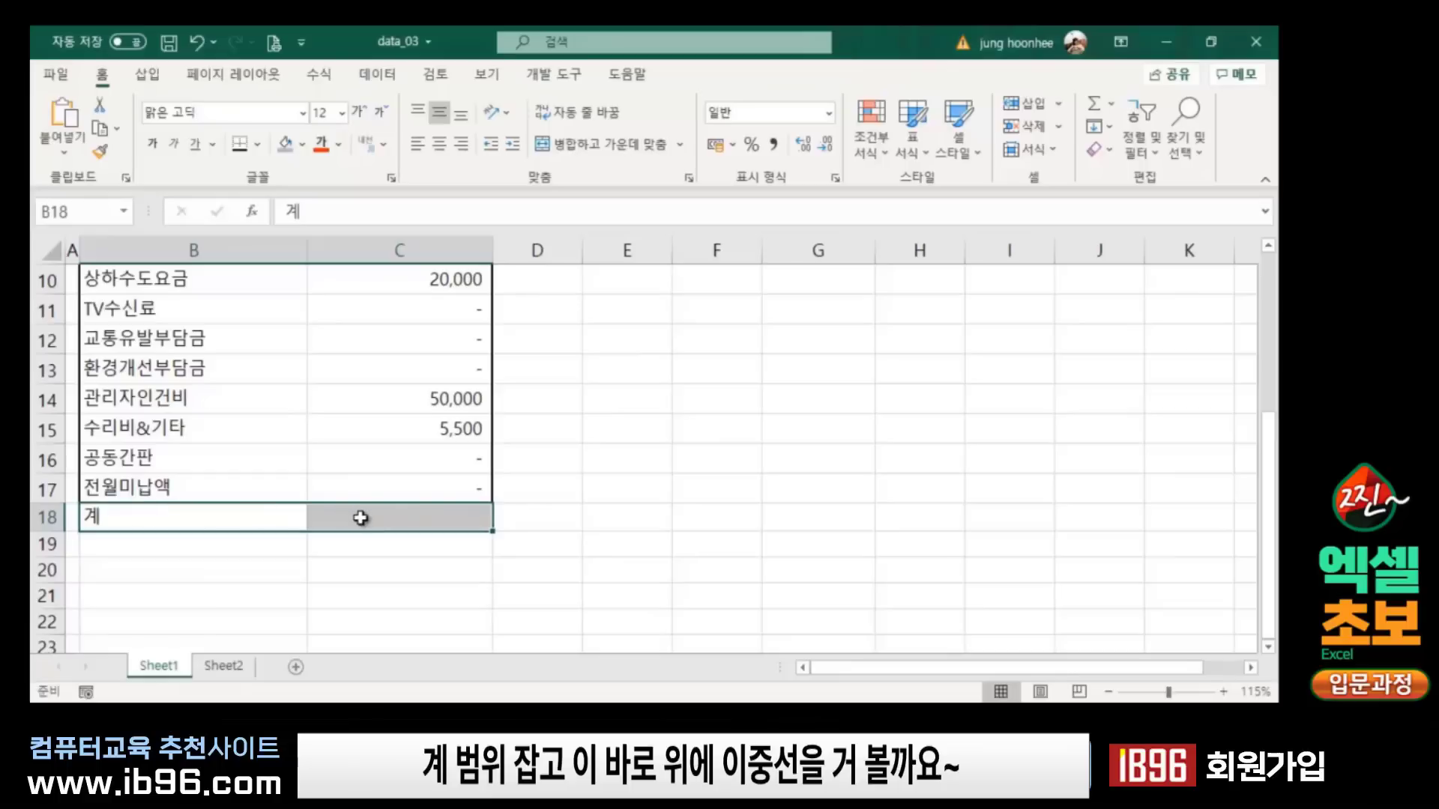
left_click(259, 147)
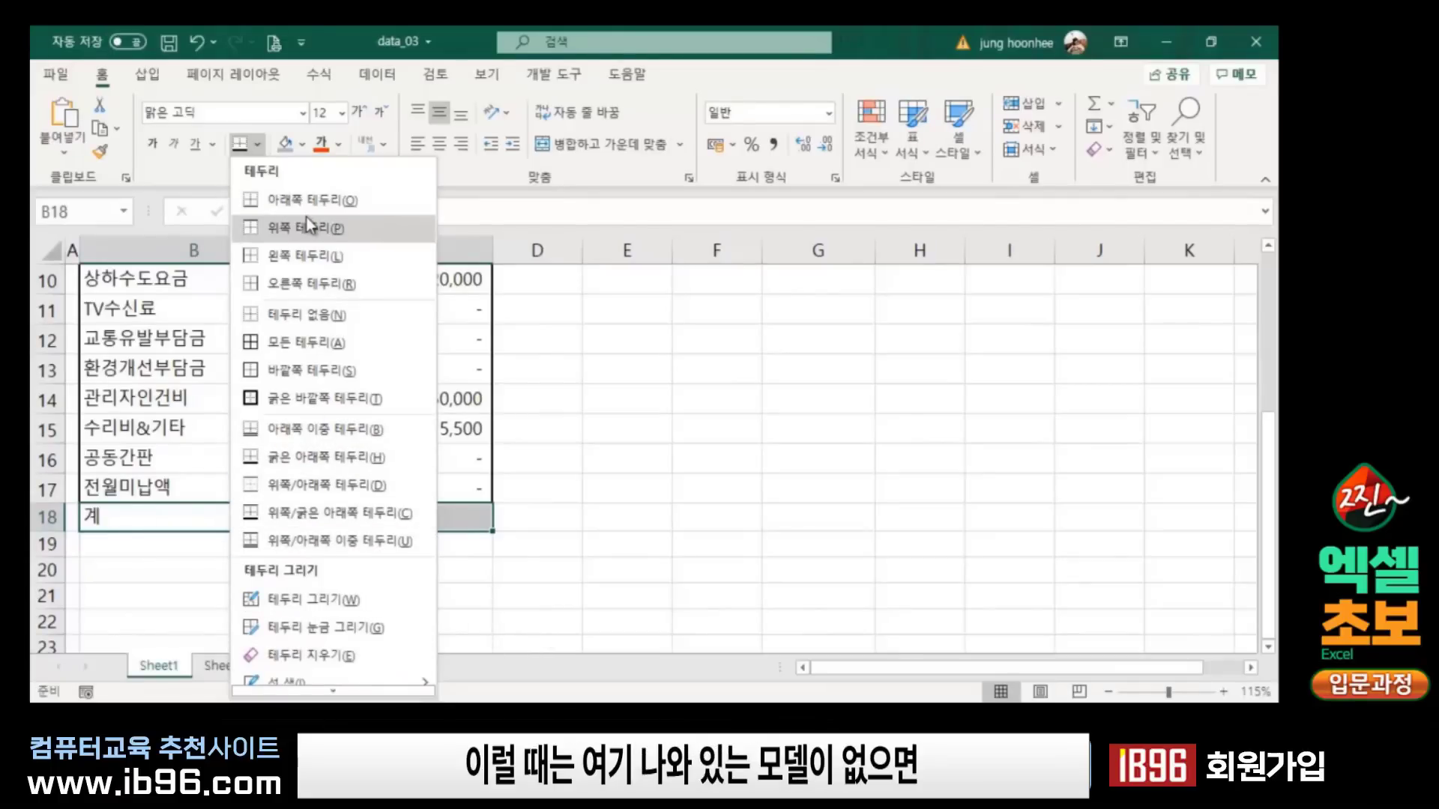
scroll(336, 633, "down", 1)
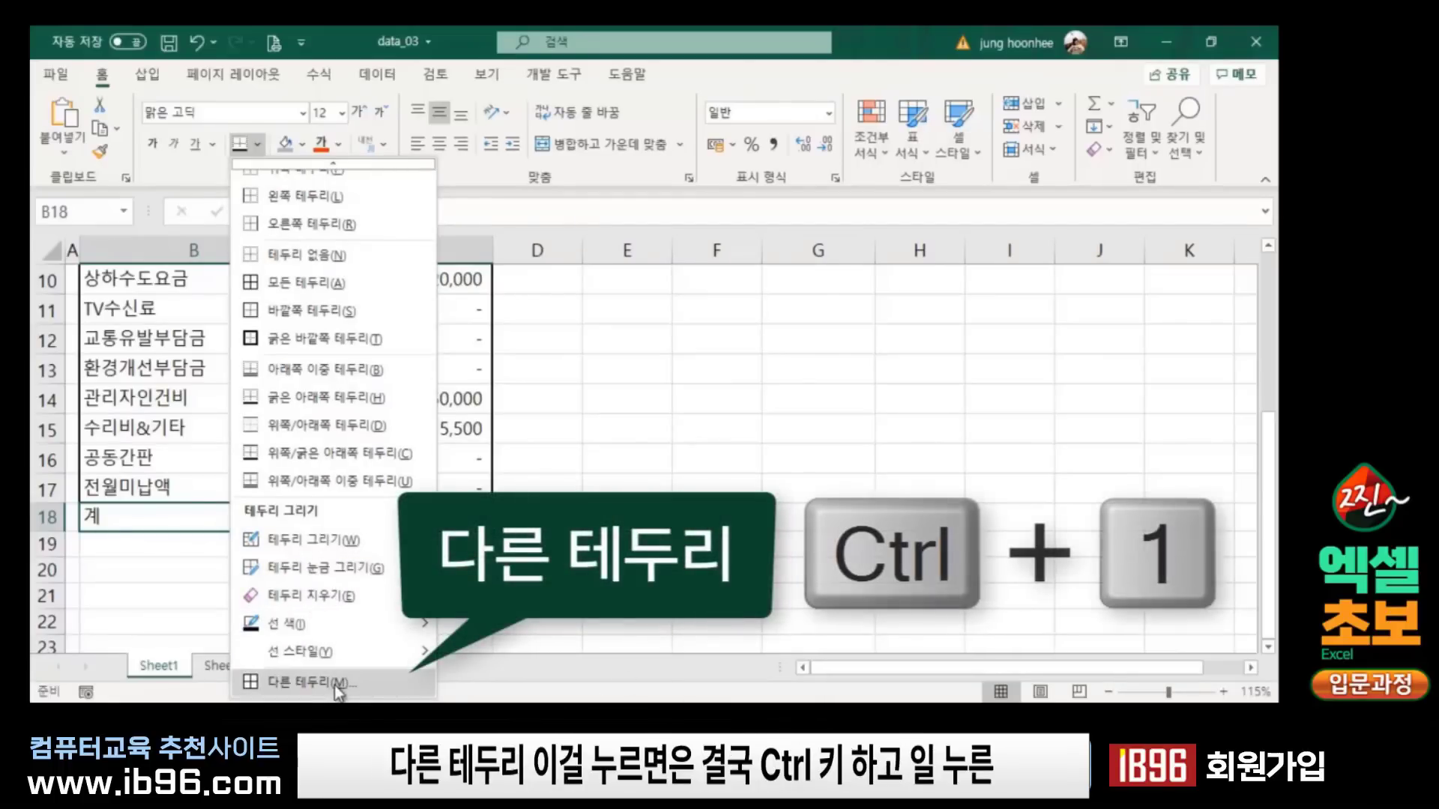
left_click(334, 683)
mouse_move(610, 111)
left_mouse_down()
mouse_move(541, 224)
mouse_move(480, 145)
left_mouse_up()
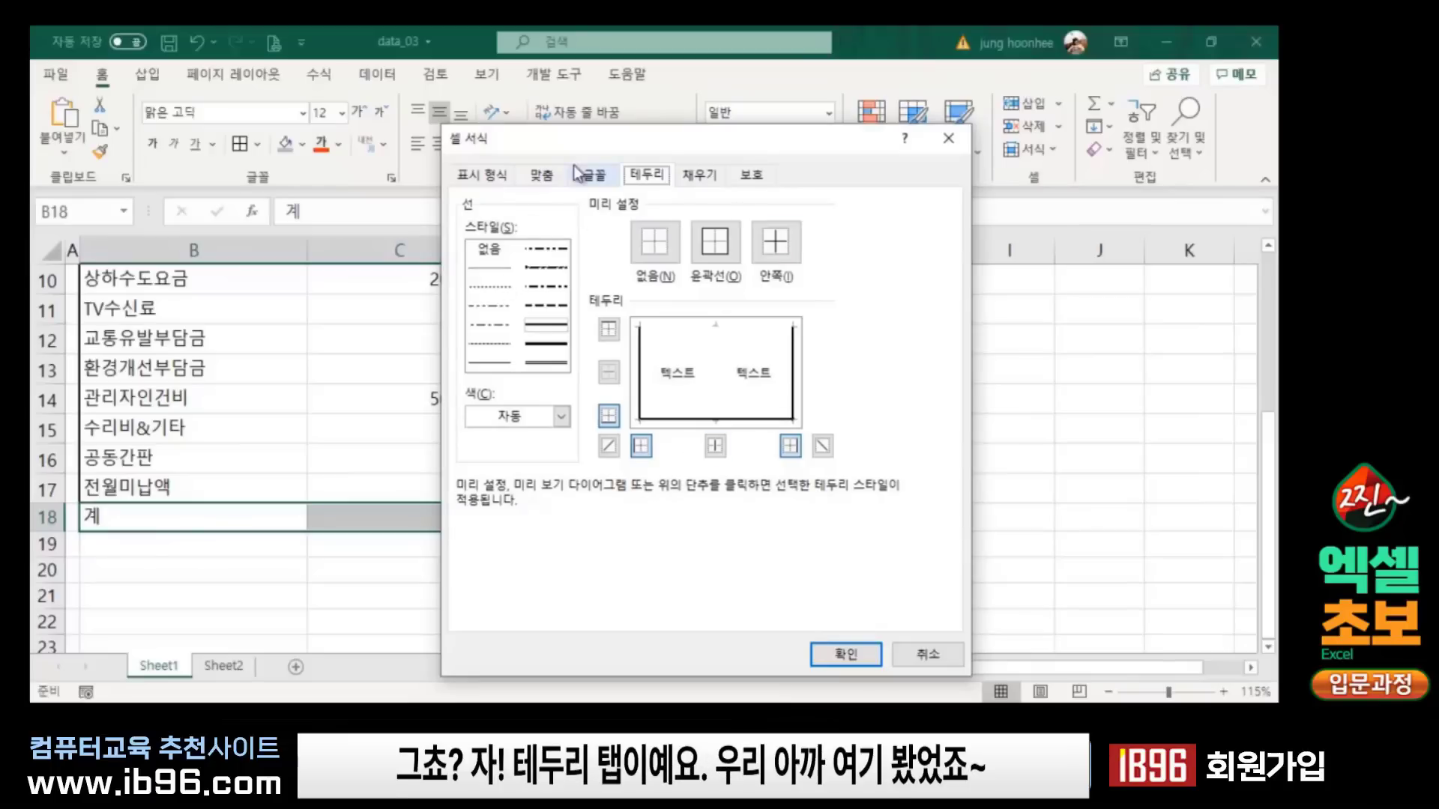
left_click(474, 177)
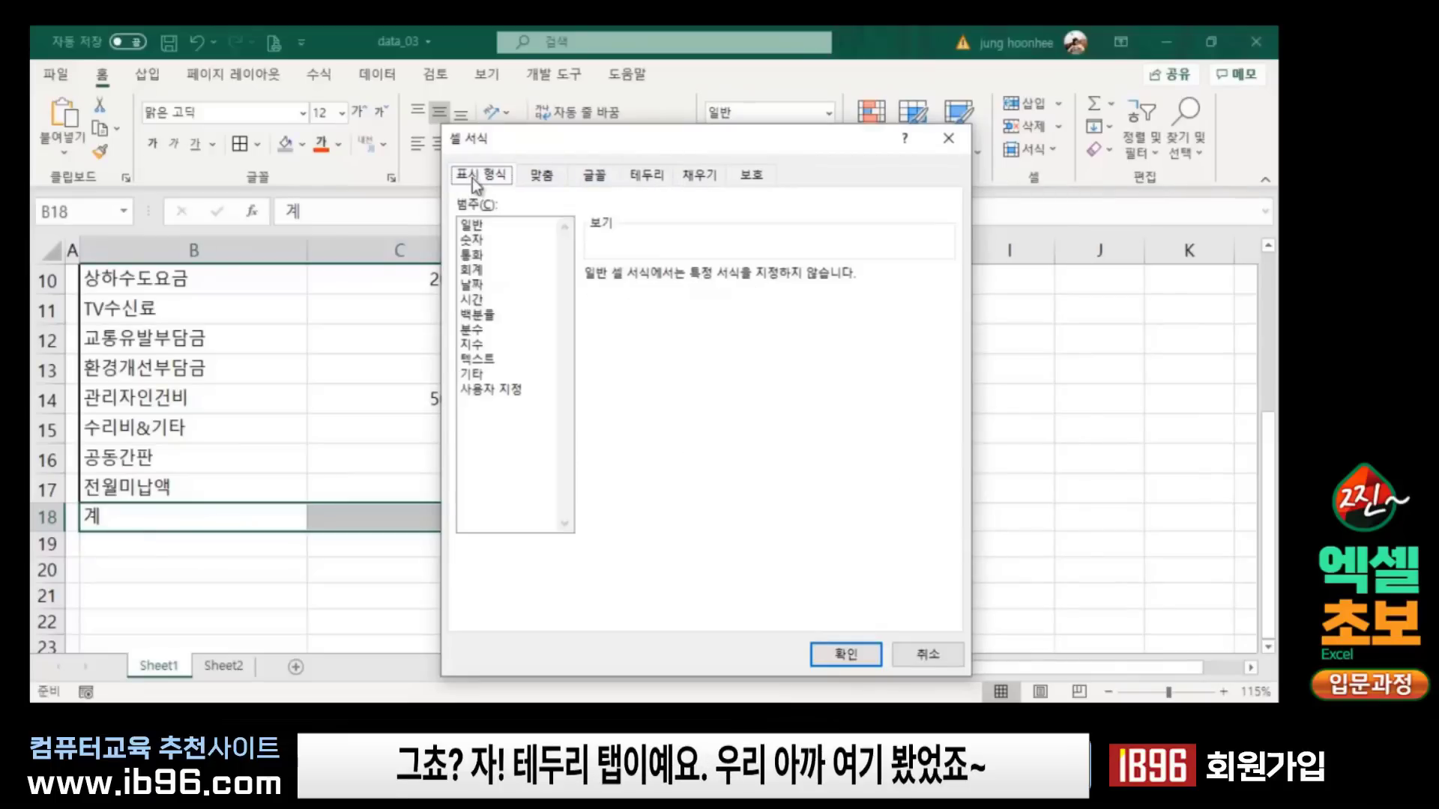
left_click(656, 178)
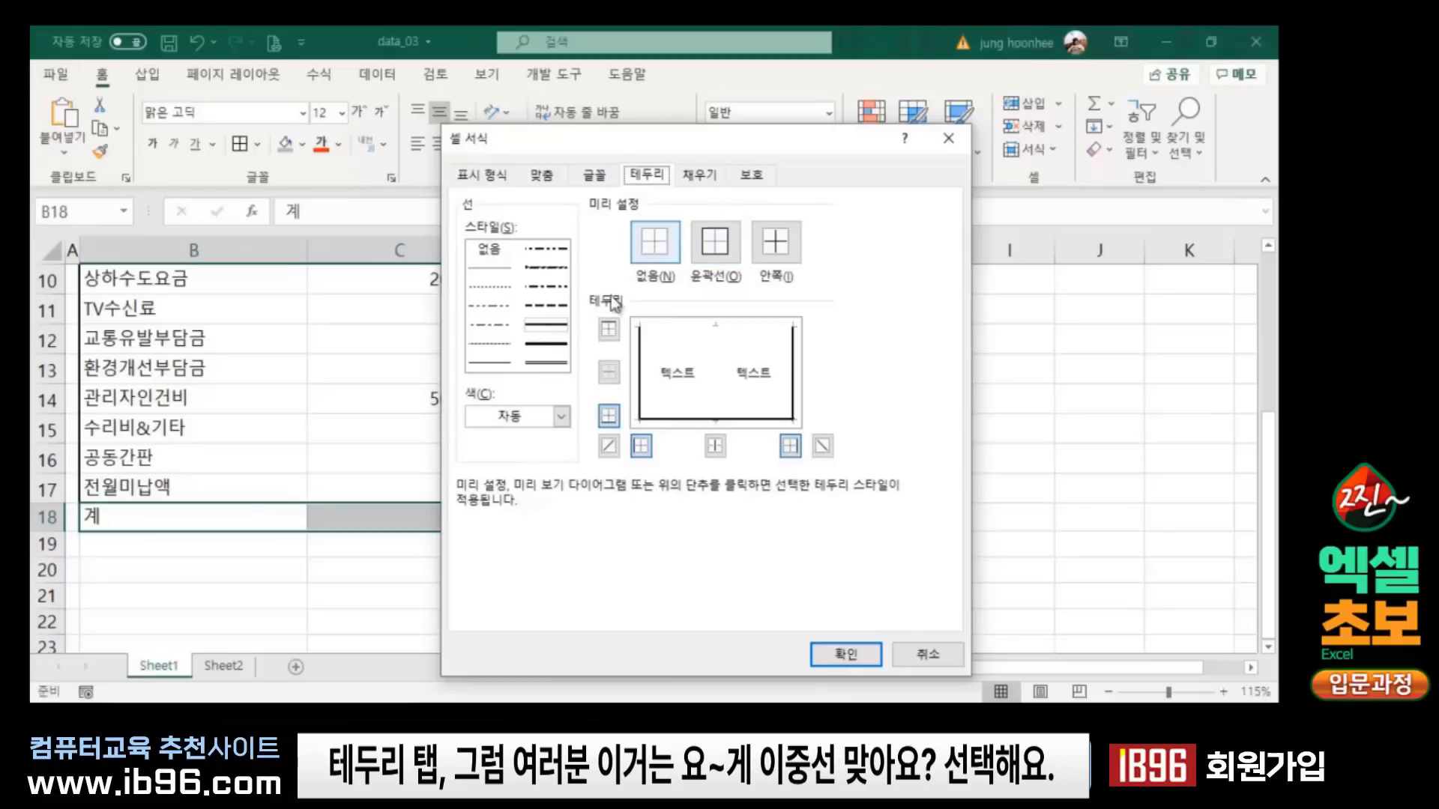
Step: Give the total row a double-line top border
left_click(545, 365)
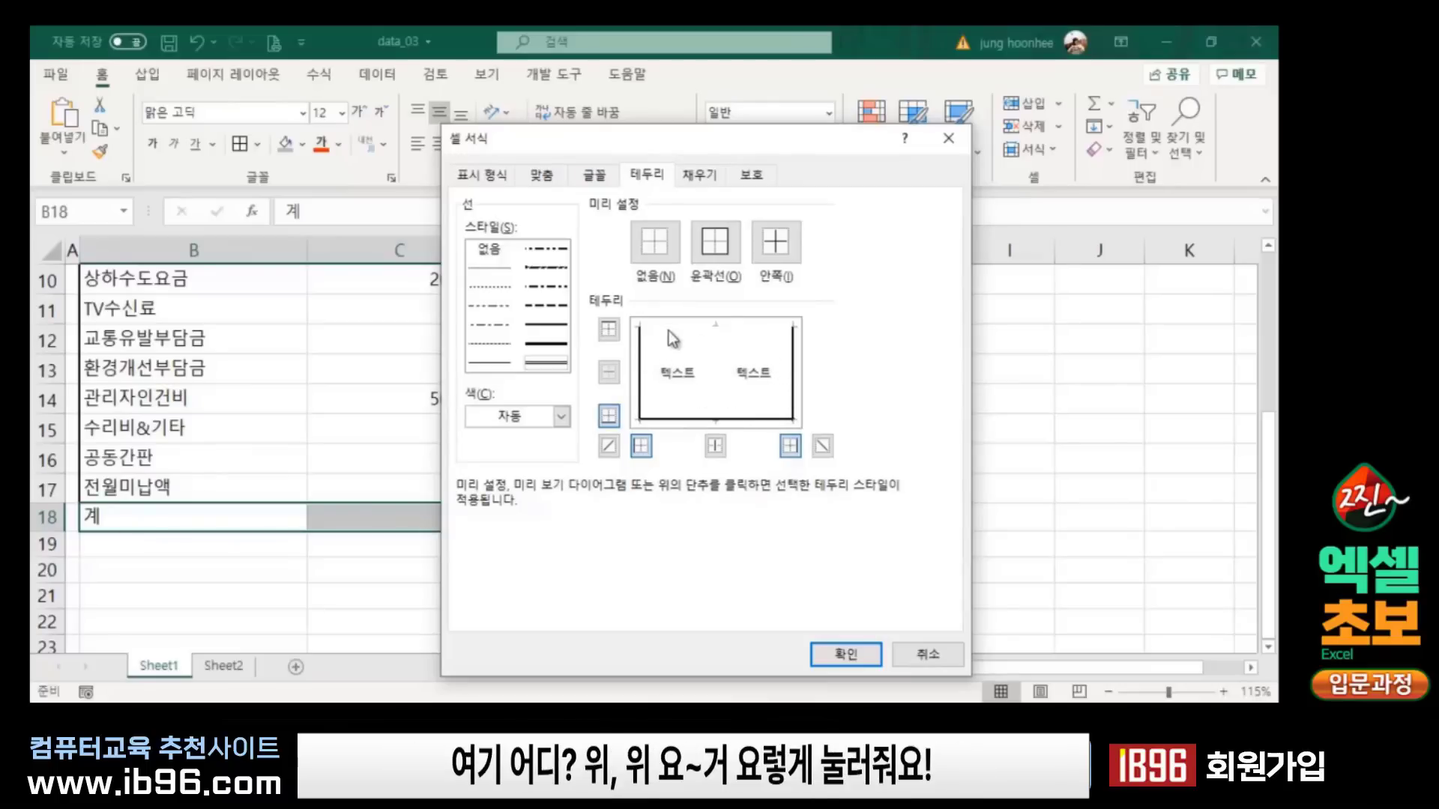
left_click(610, 330)
left_click(845, 654)
left_click(329, 577)
left_click(726, 537)
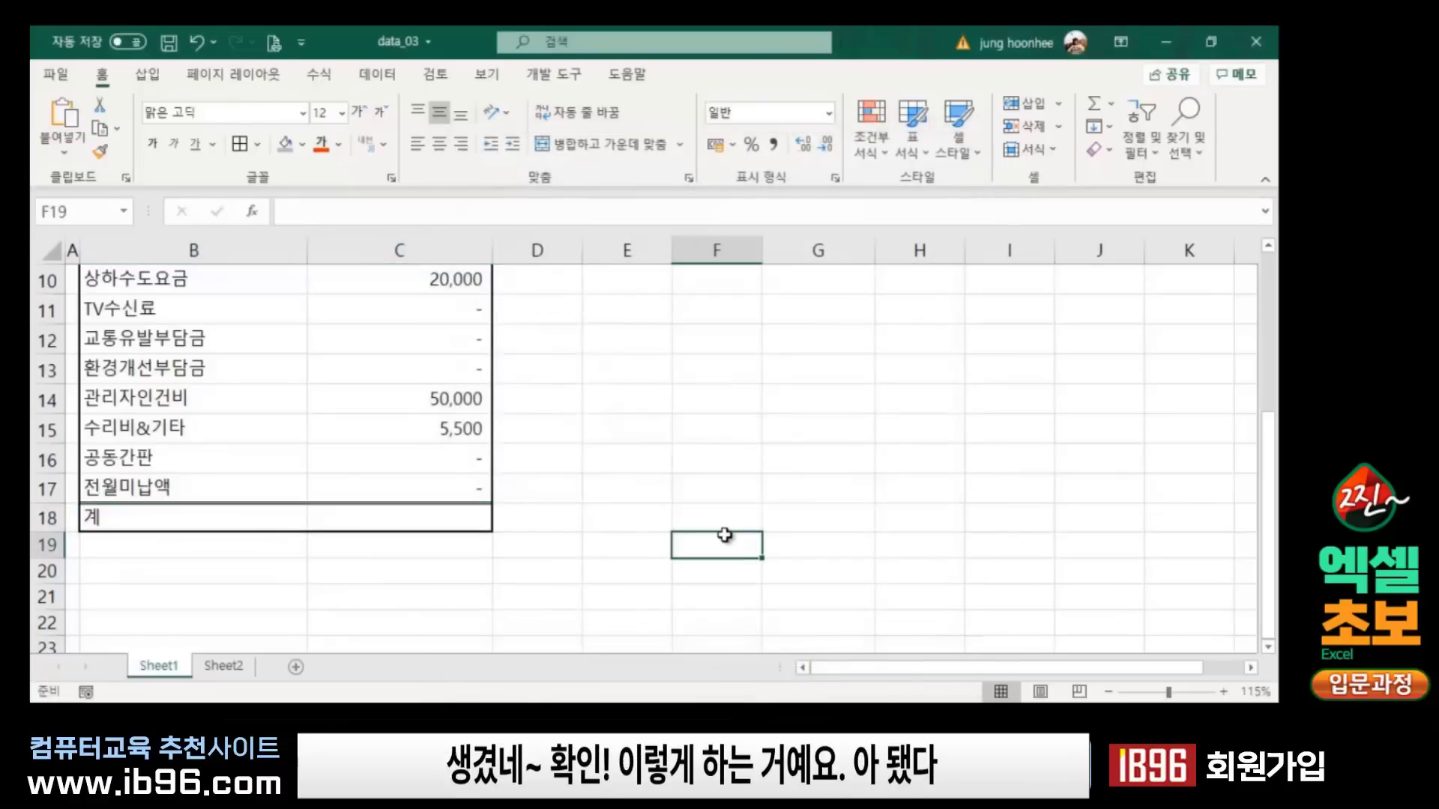
scroll(562, 507, "up", 2)
scroll(557, 512, "up", 1)
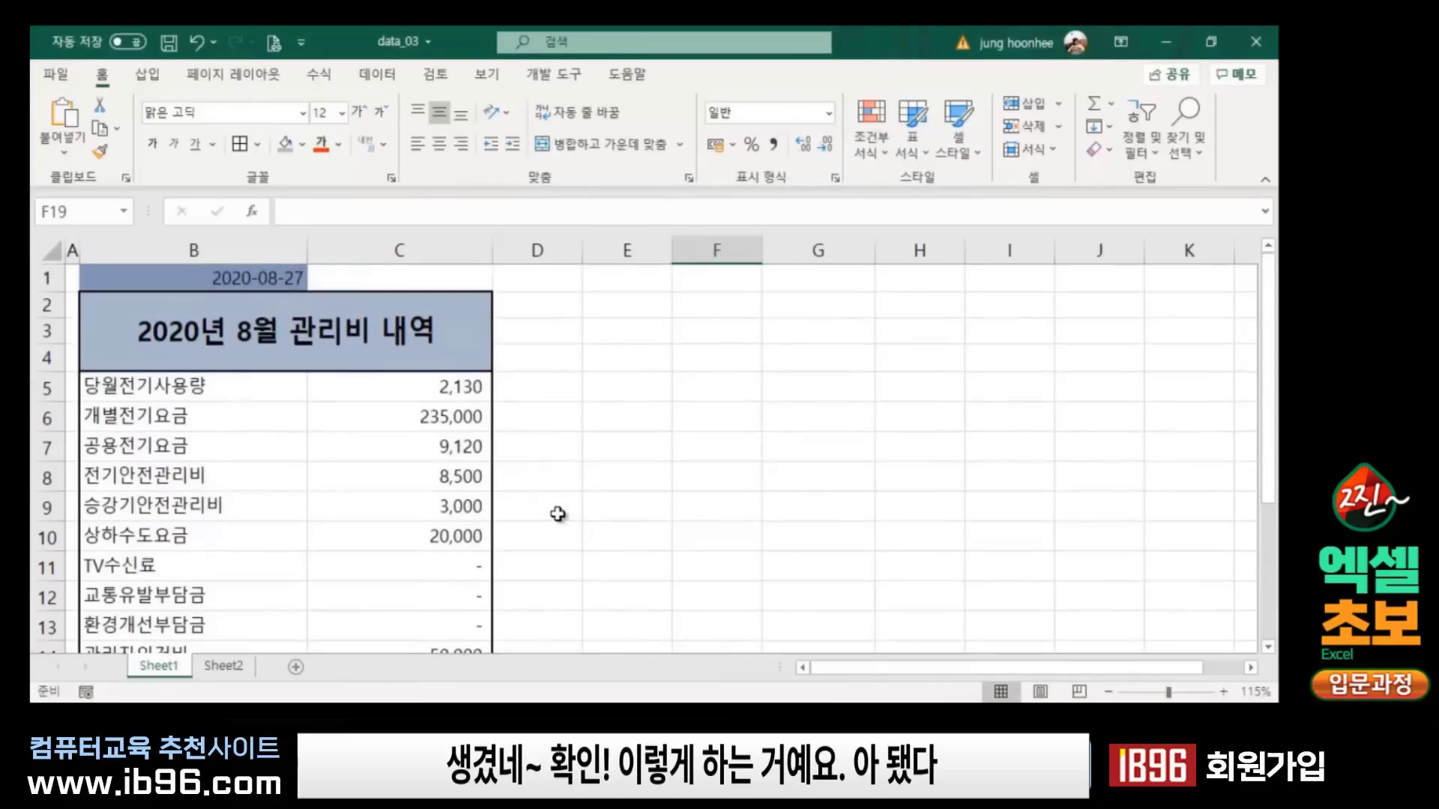
scroll(566, 523, "down", 3)
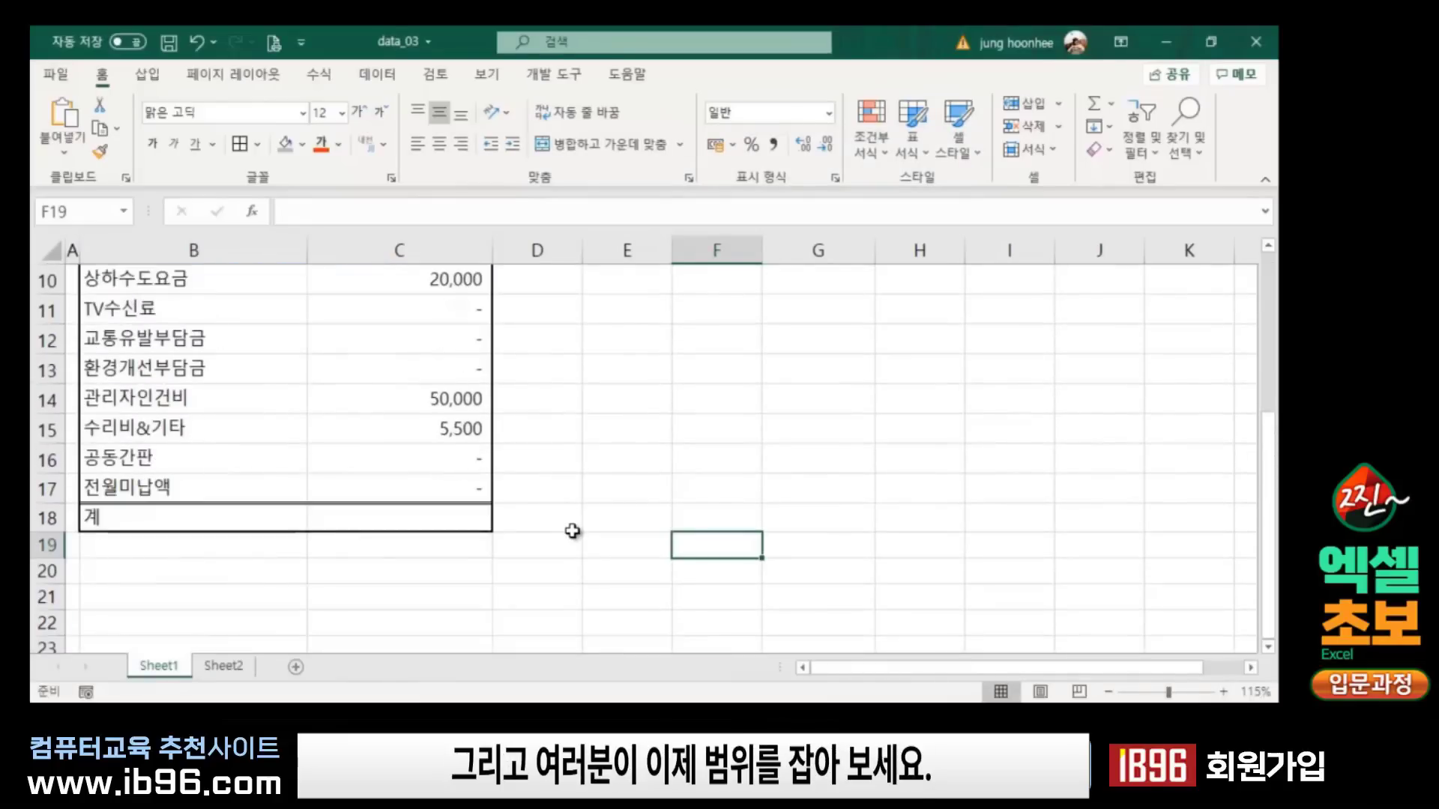
scroll(572, 530, "up", 1)
scroll(572, 530, "up", 1)
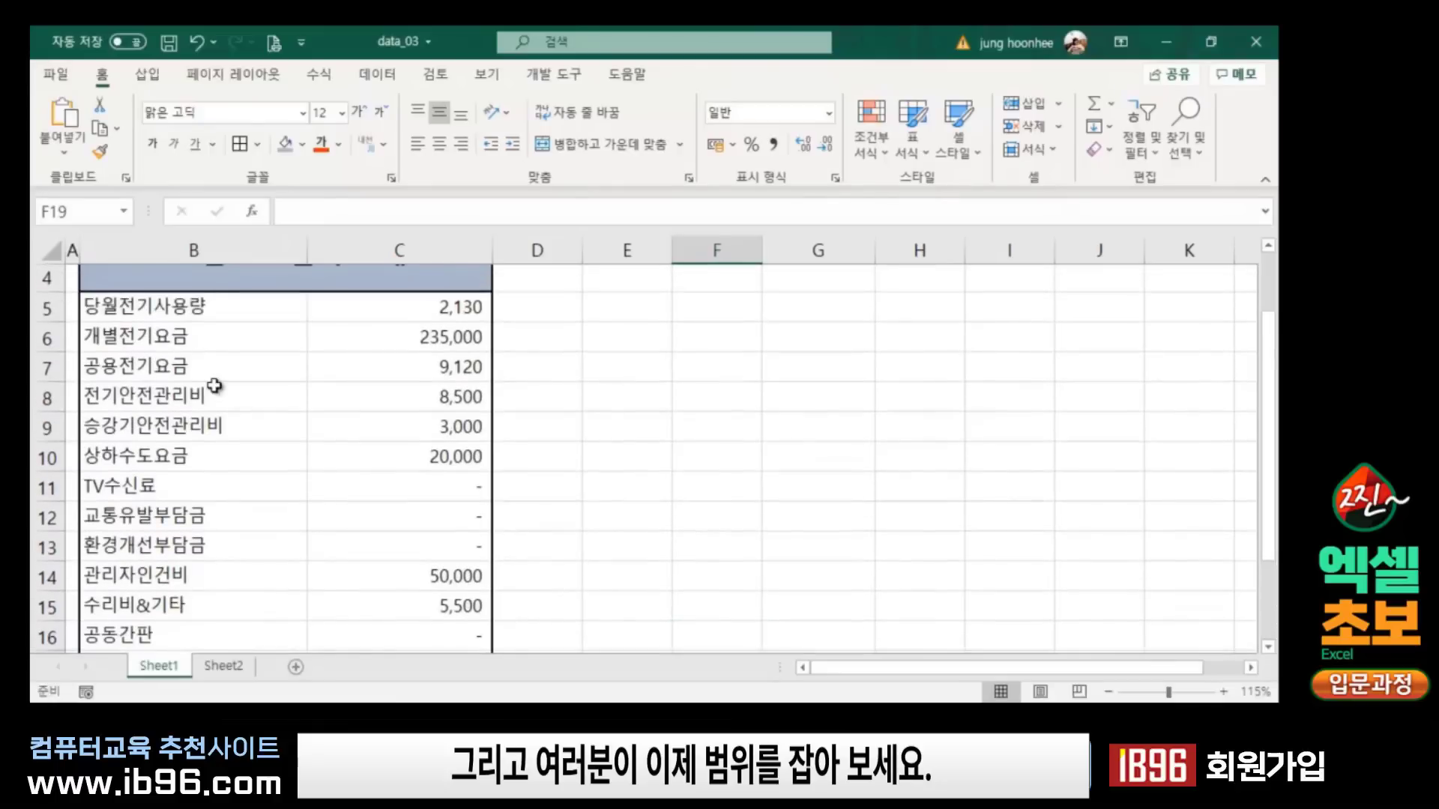
left_click_drag(163, 306, 415, 541)
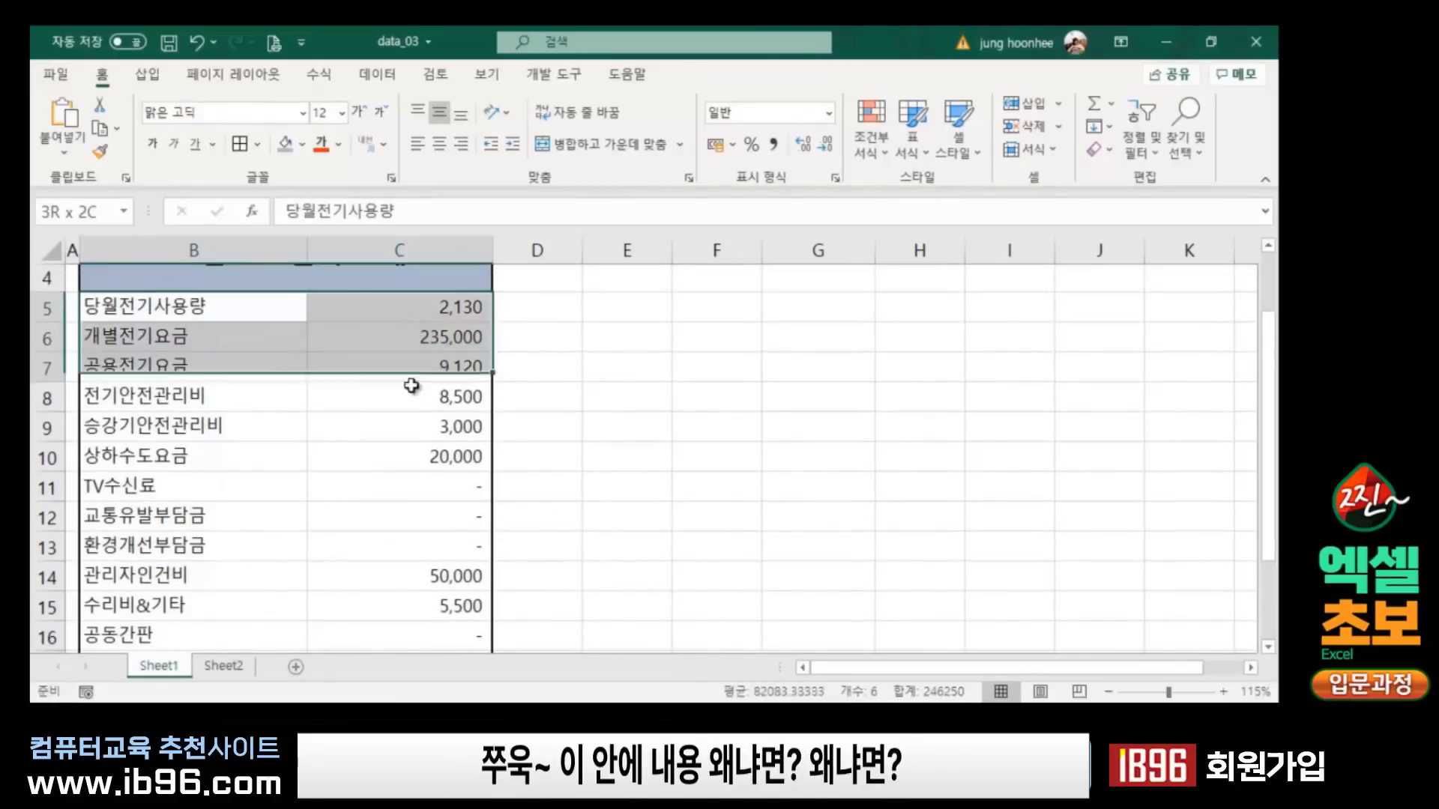
left_click_drag(416, 541, 417, 524)
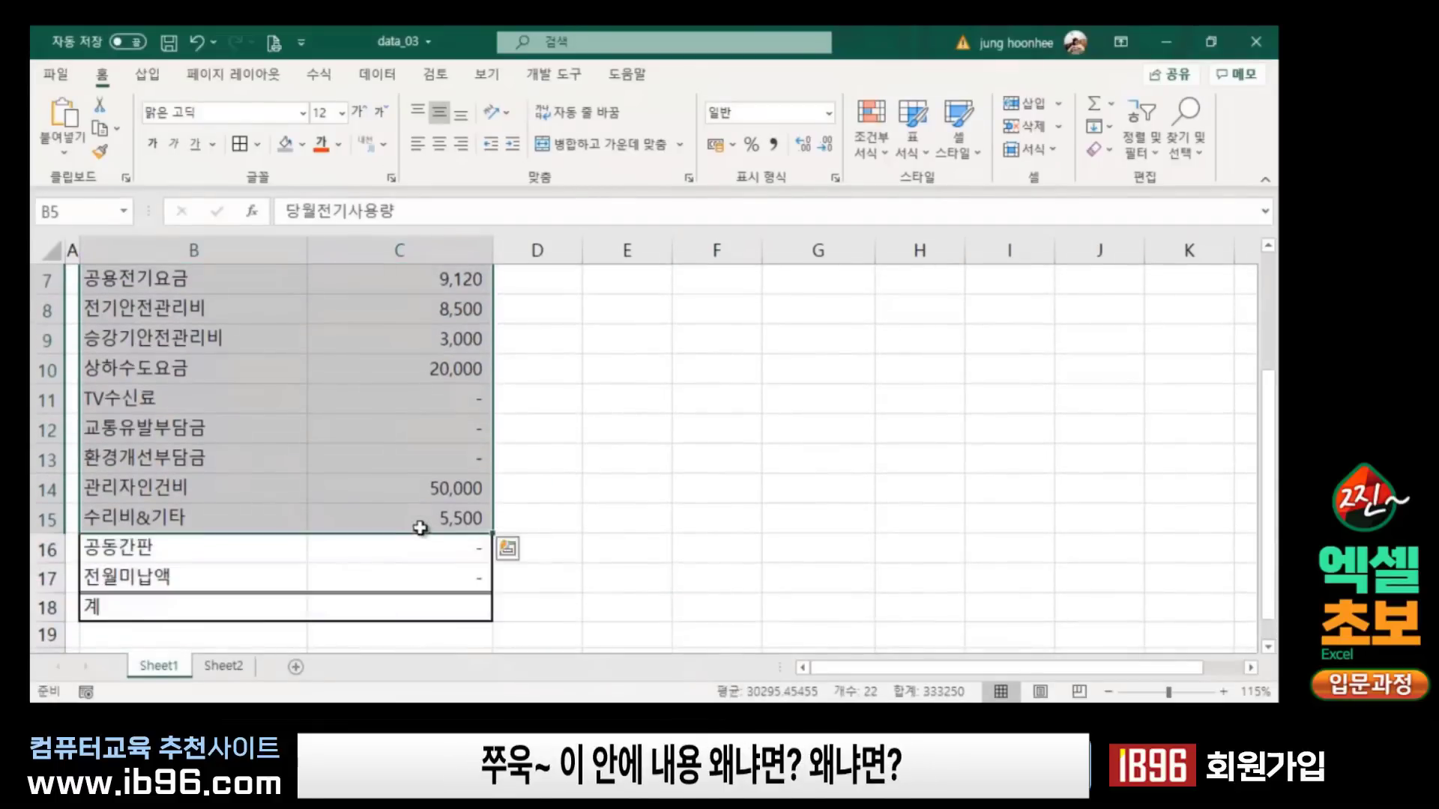
left_click(717, 607)
scroll(345, 514, "up", 2)
left_click(625, 417)
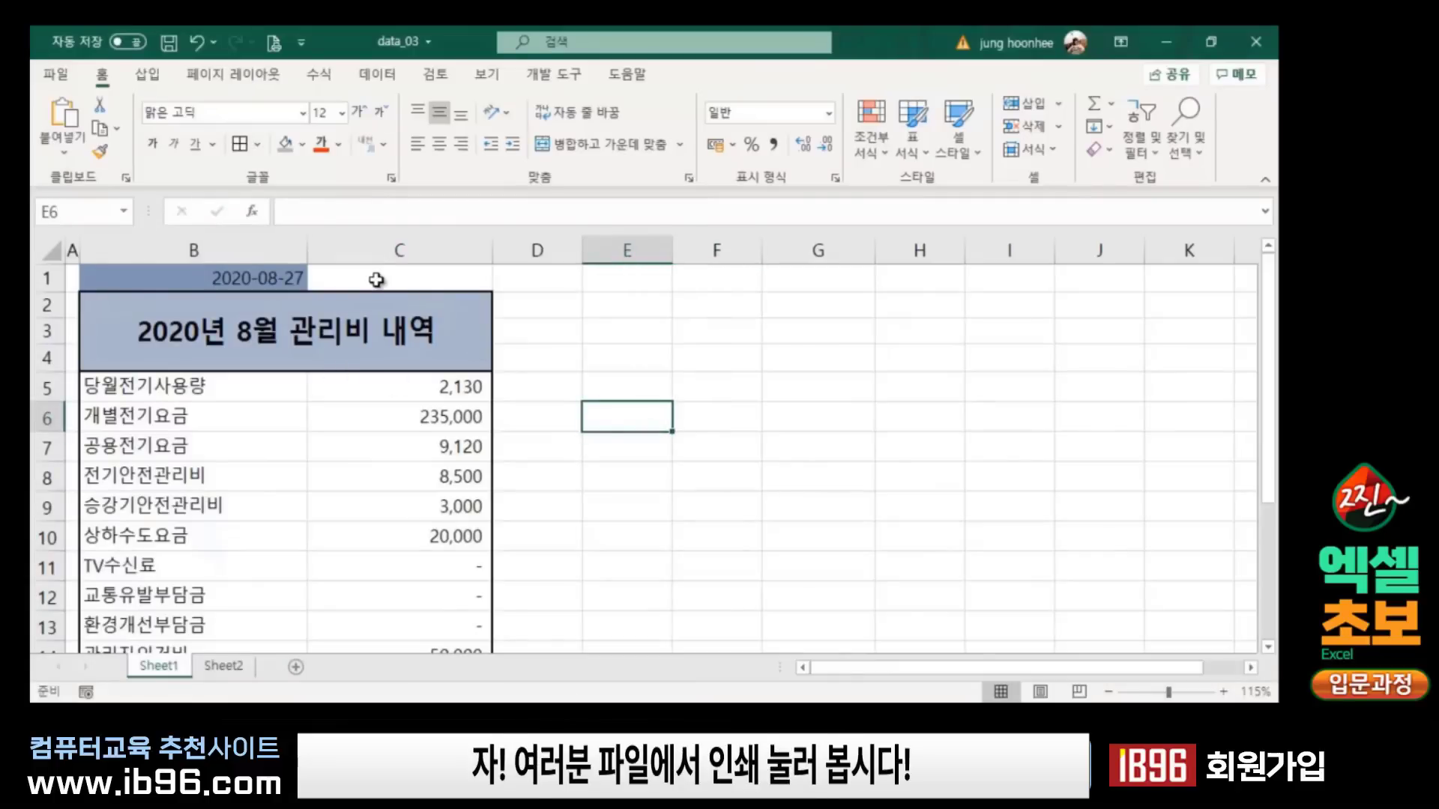
left_click(60, 78)
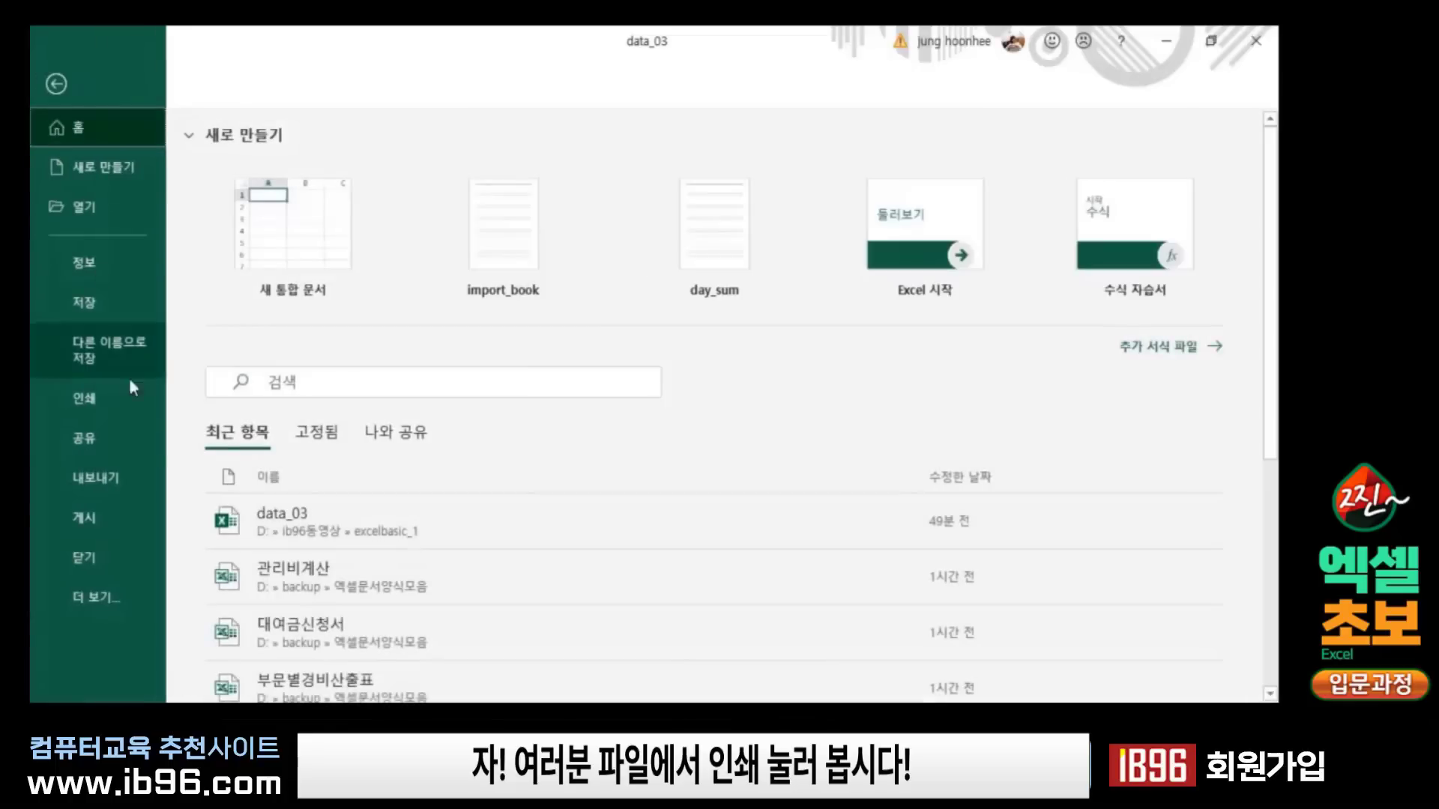
left_click(93, 398)
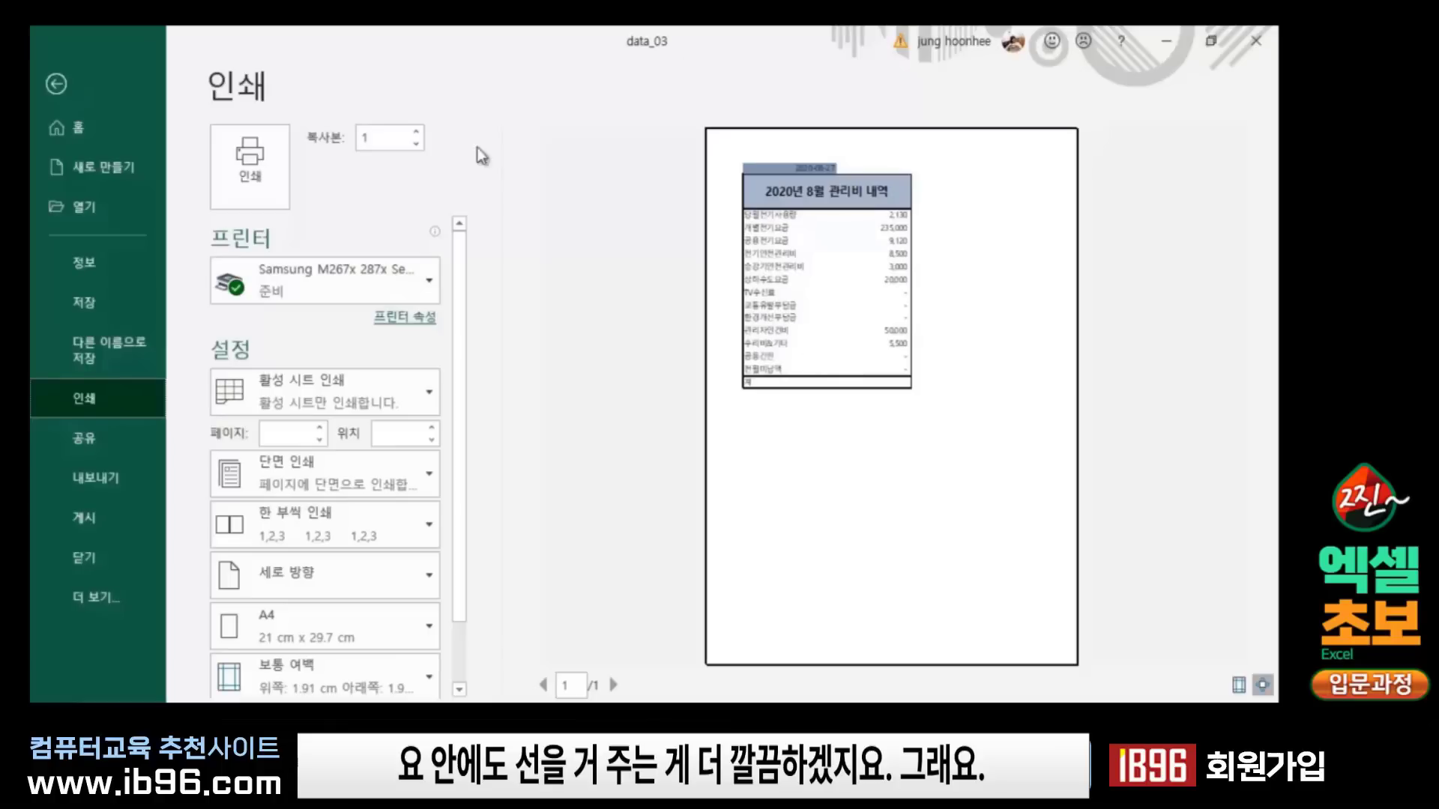
left_click(56, 84)
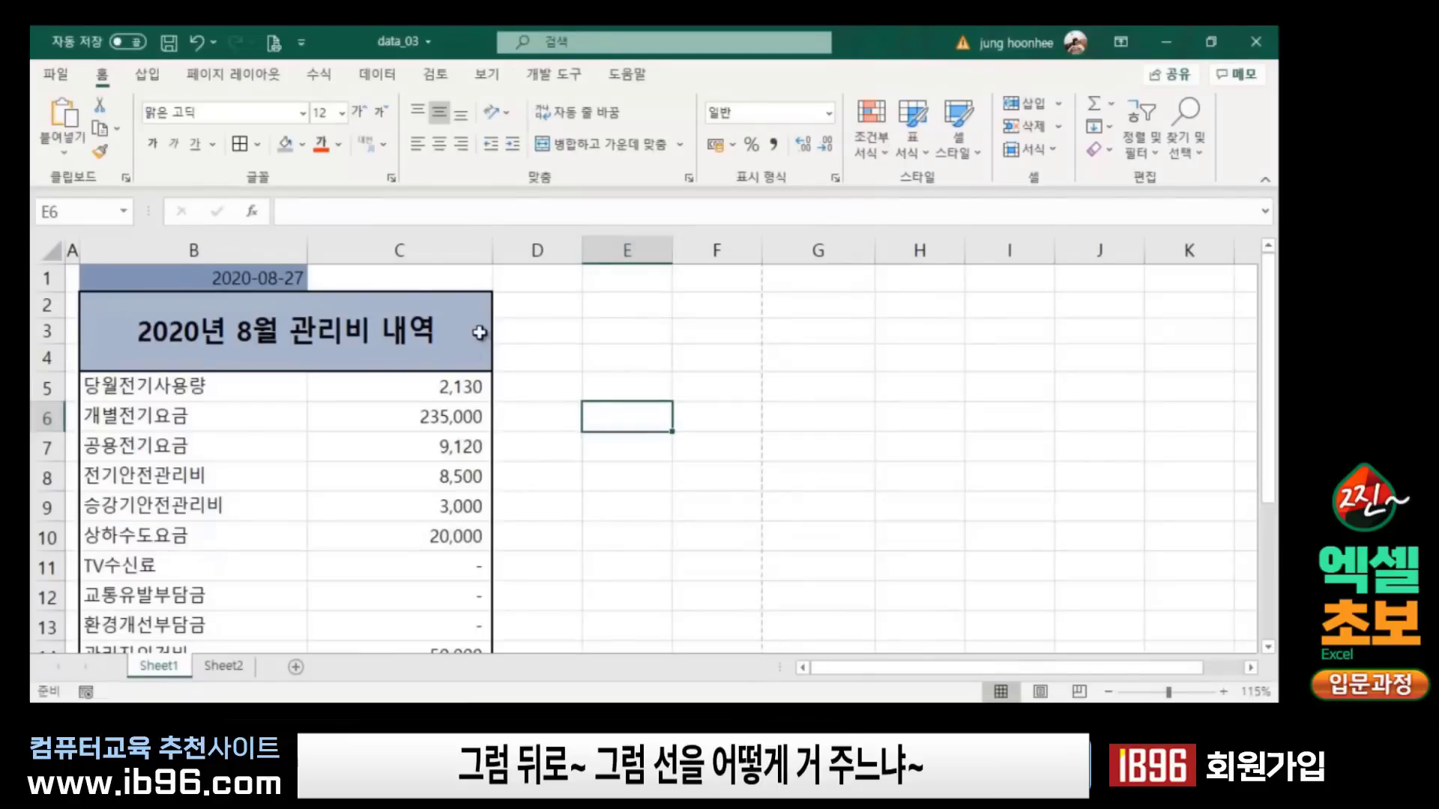
left_click(112, 386)
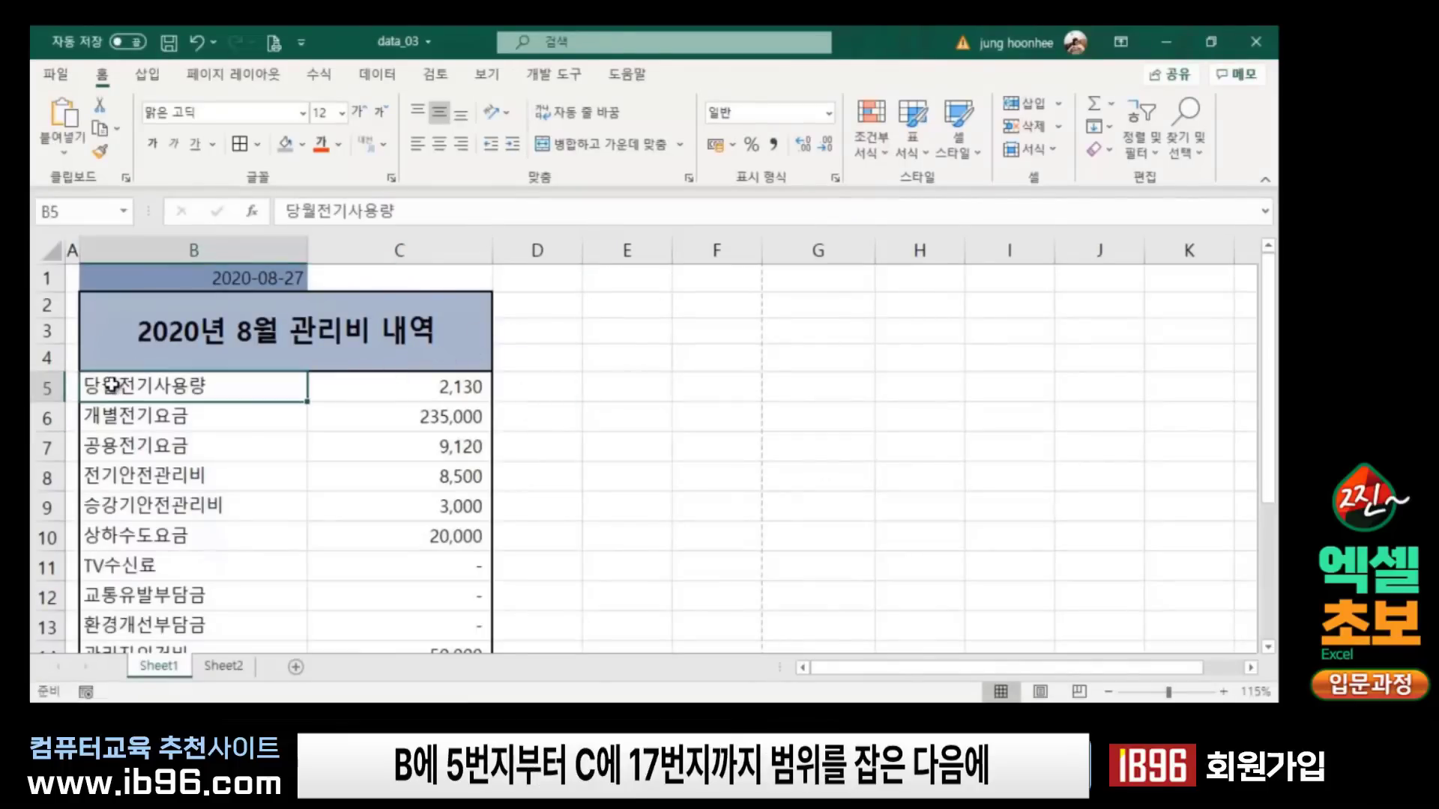
left_click_drag(112, 385, 401, 669)
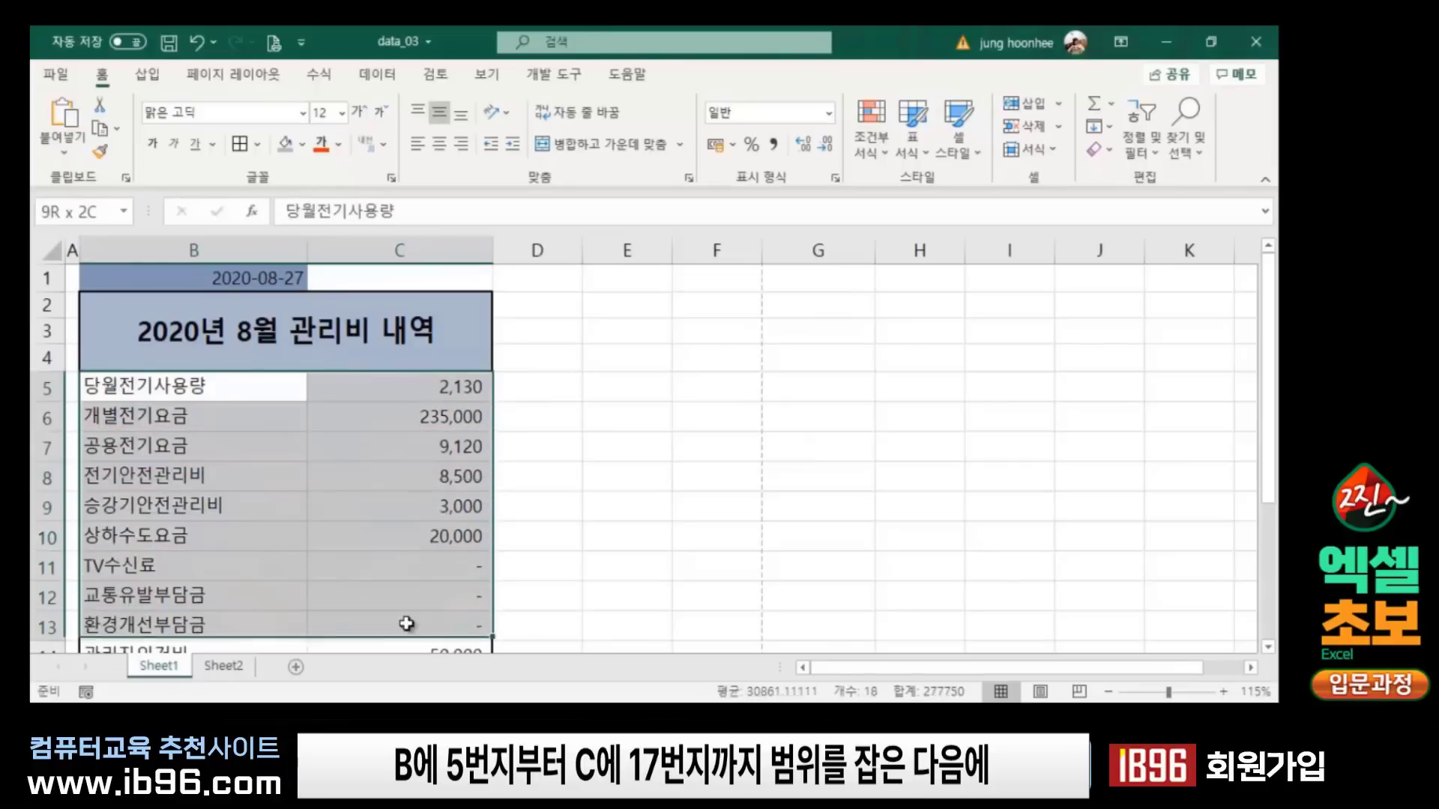
Step: Add dotted inner horizontal and vertical borders to the fee rows B5:C17
left_click_drag(401, 668, 448, 608)
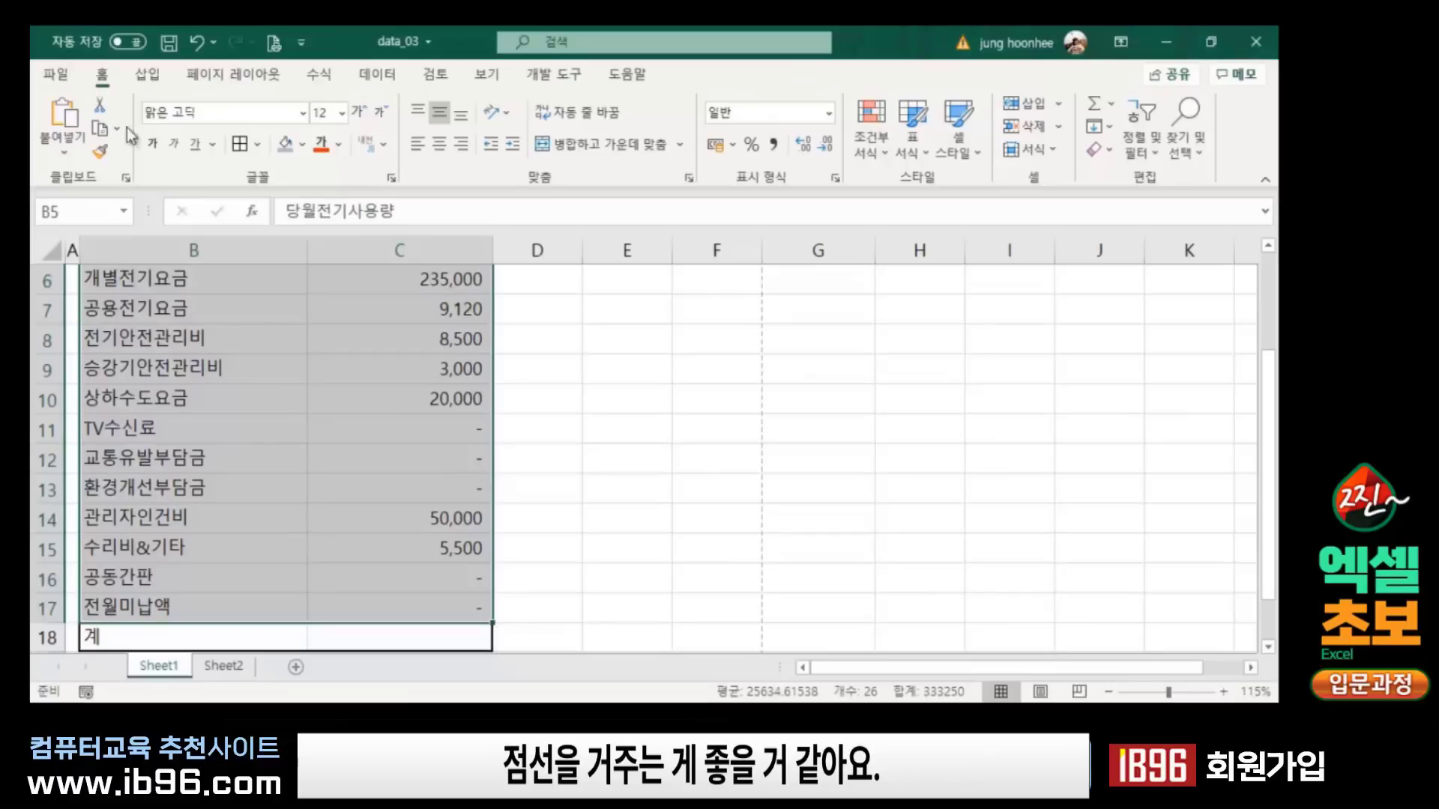
left_click(258, 147)
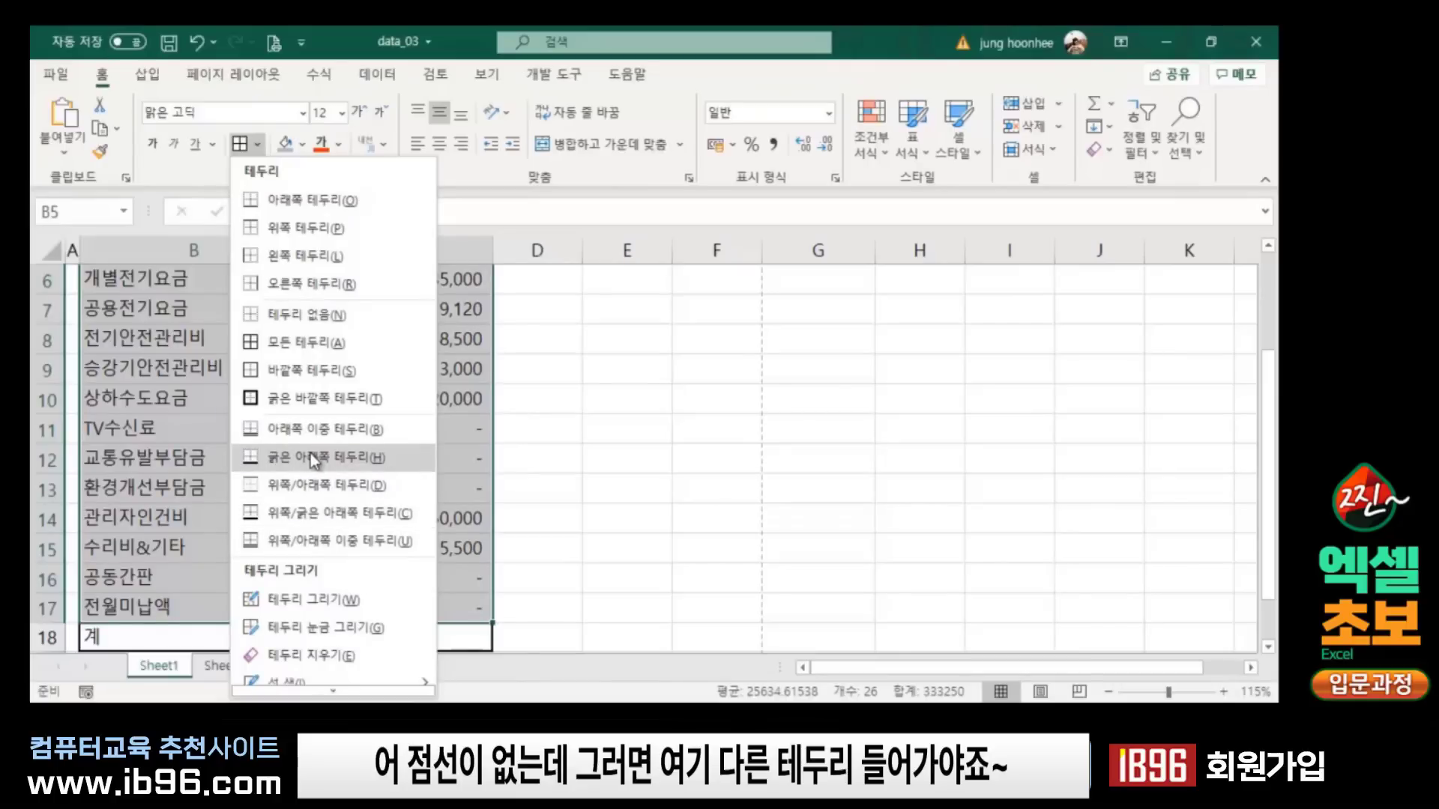
scroll(388, 612, "down", 1)
scroll(384, 593, "down", 1)
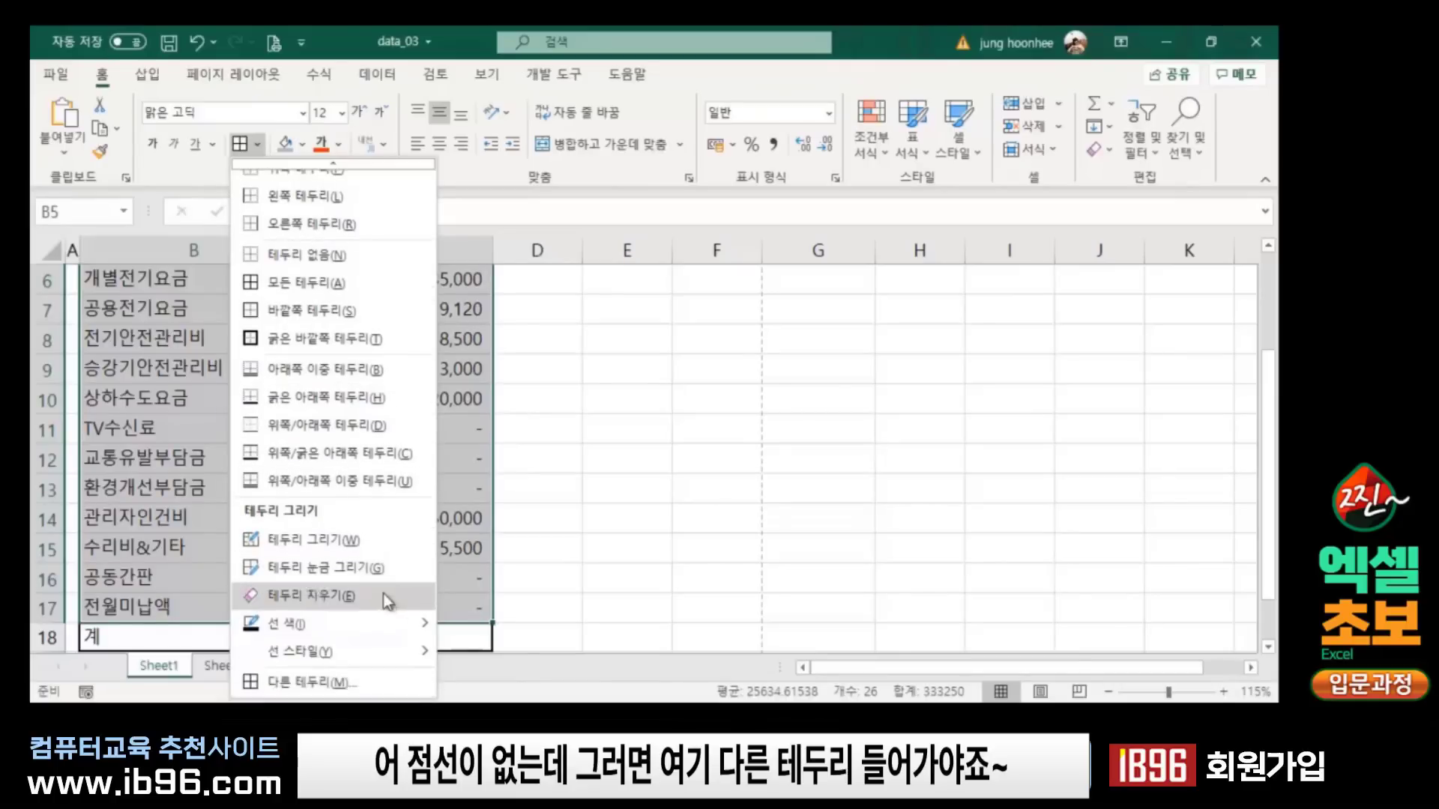
left_click(312, 684)
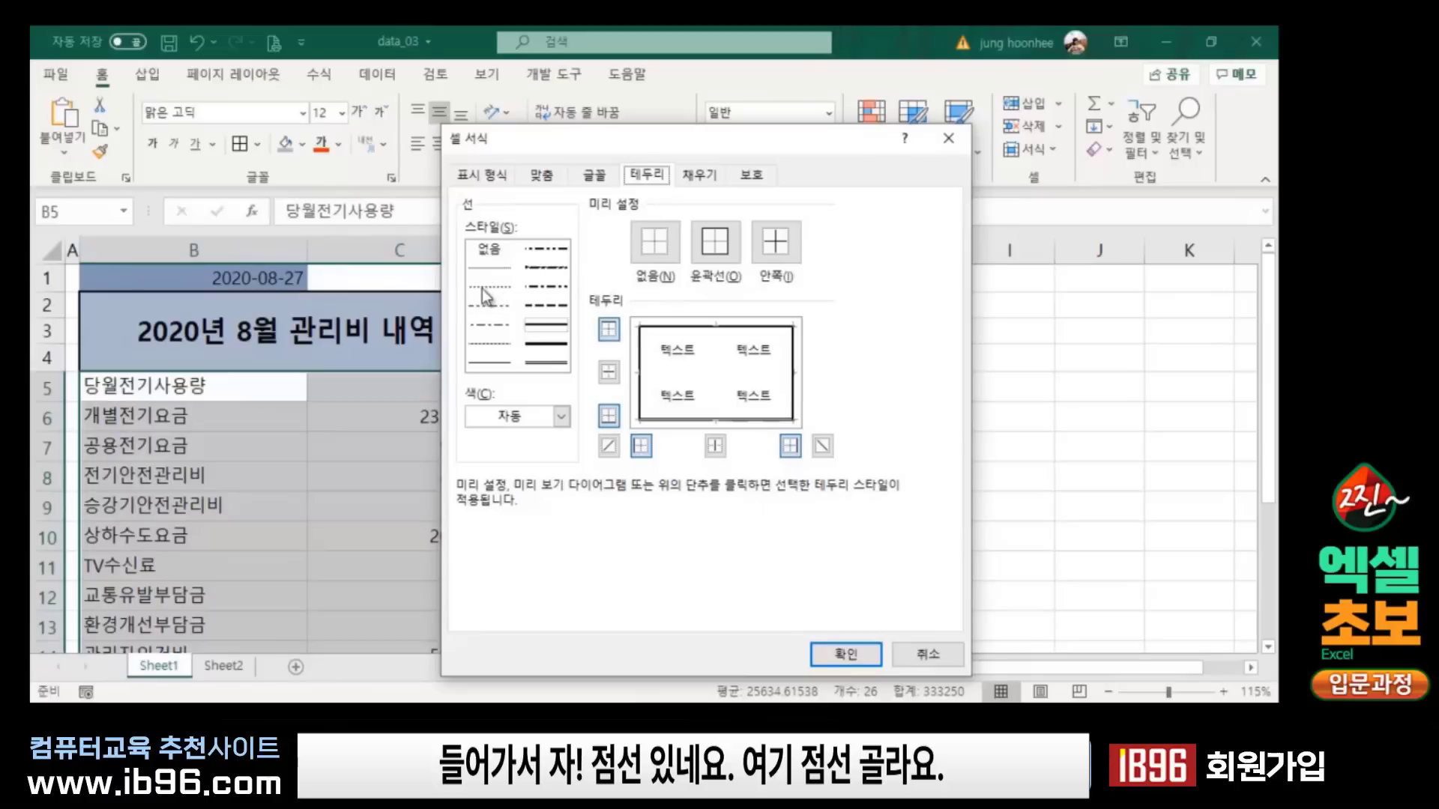
left_click(484, 289)
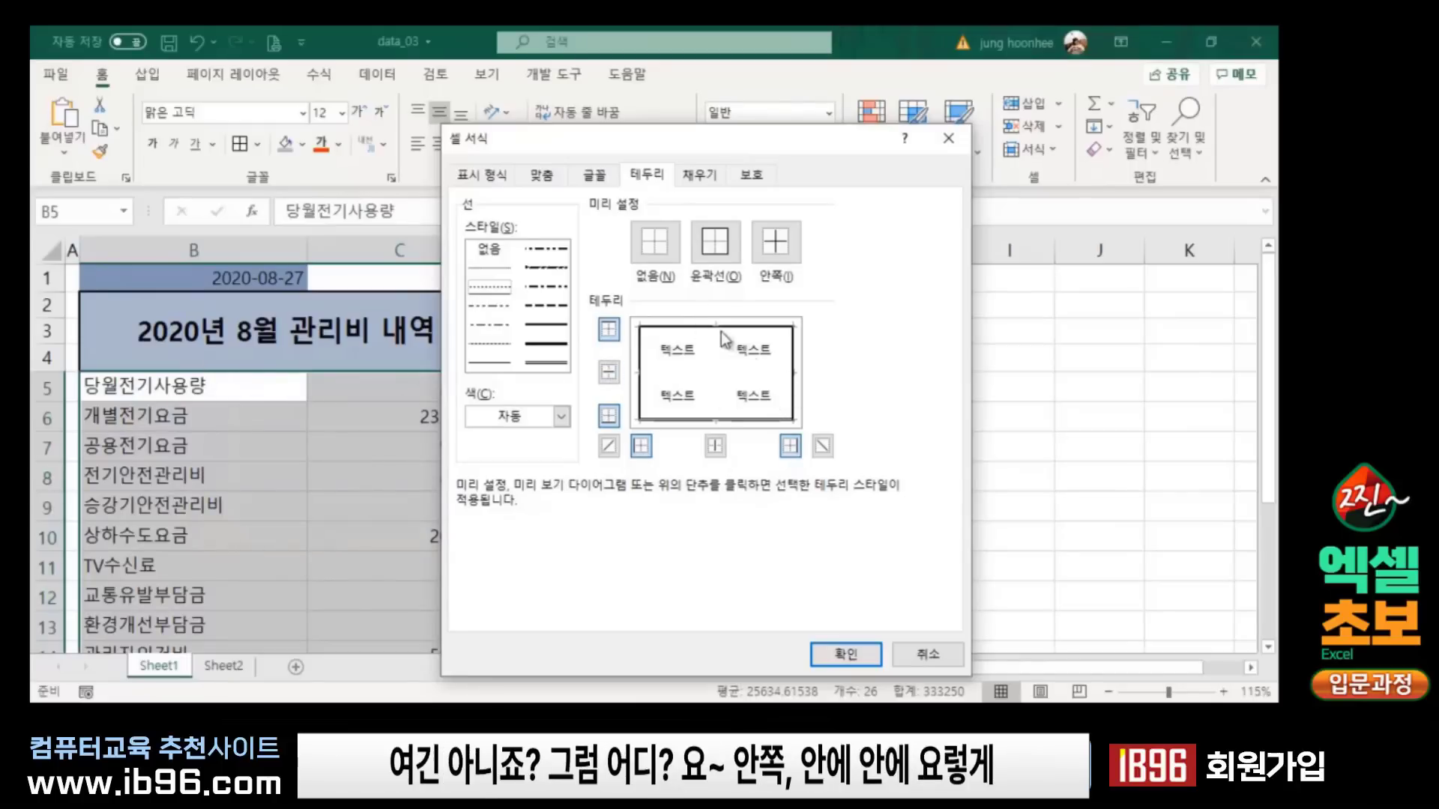
left_click(609, 372)
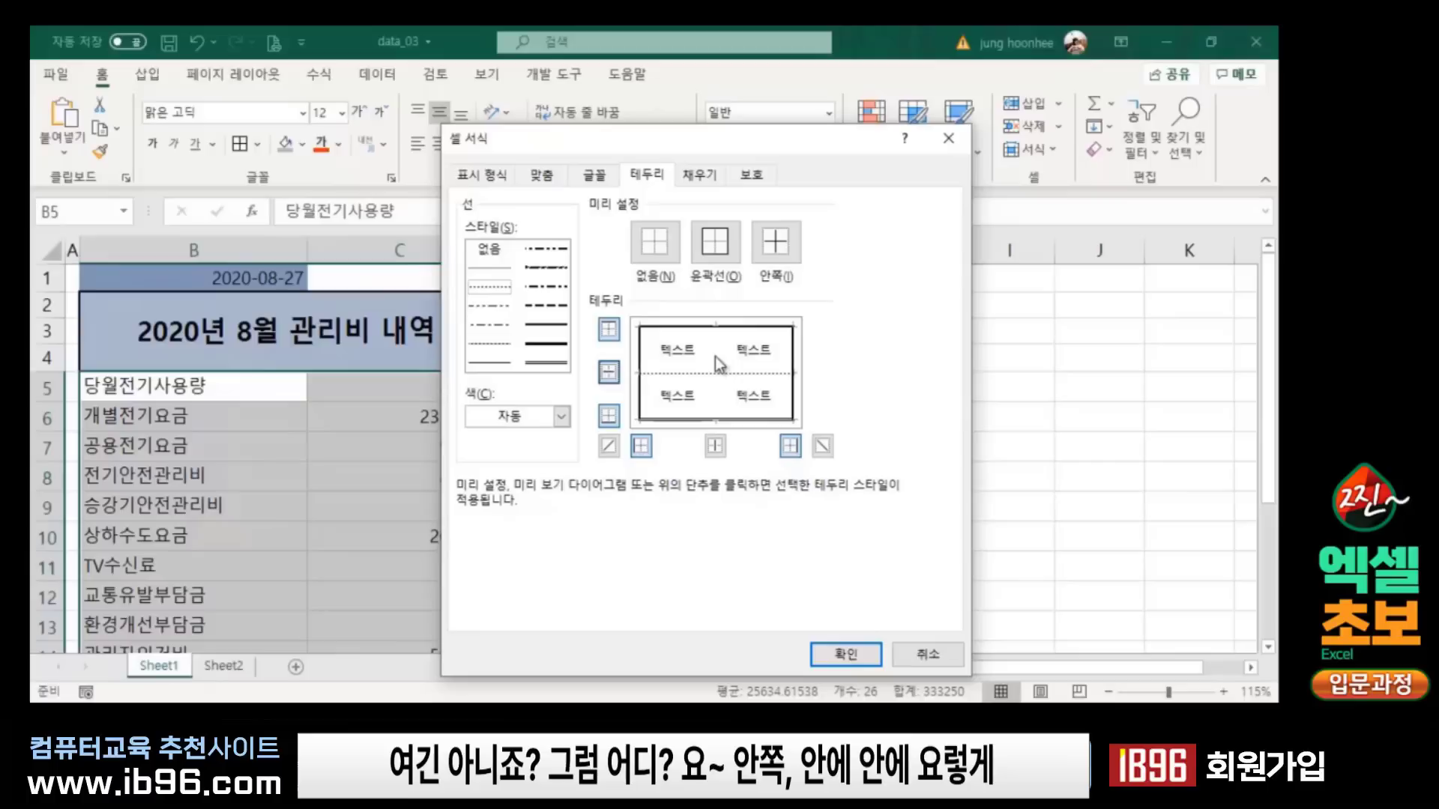
left_click(715, 446)
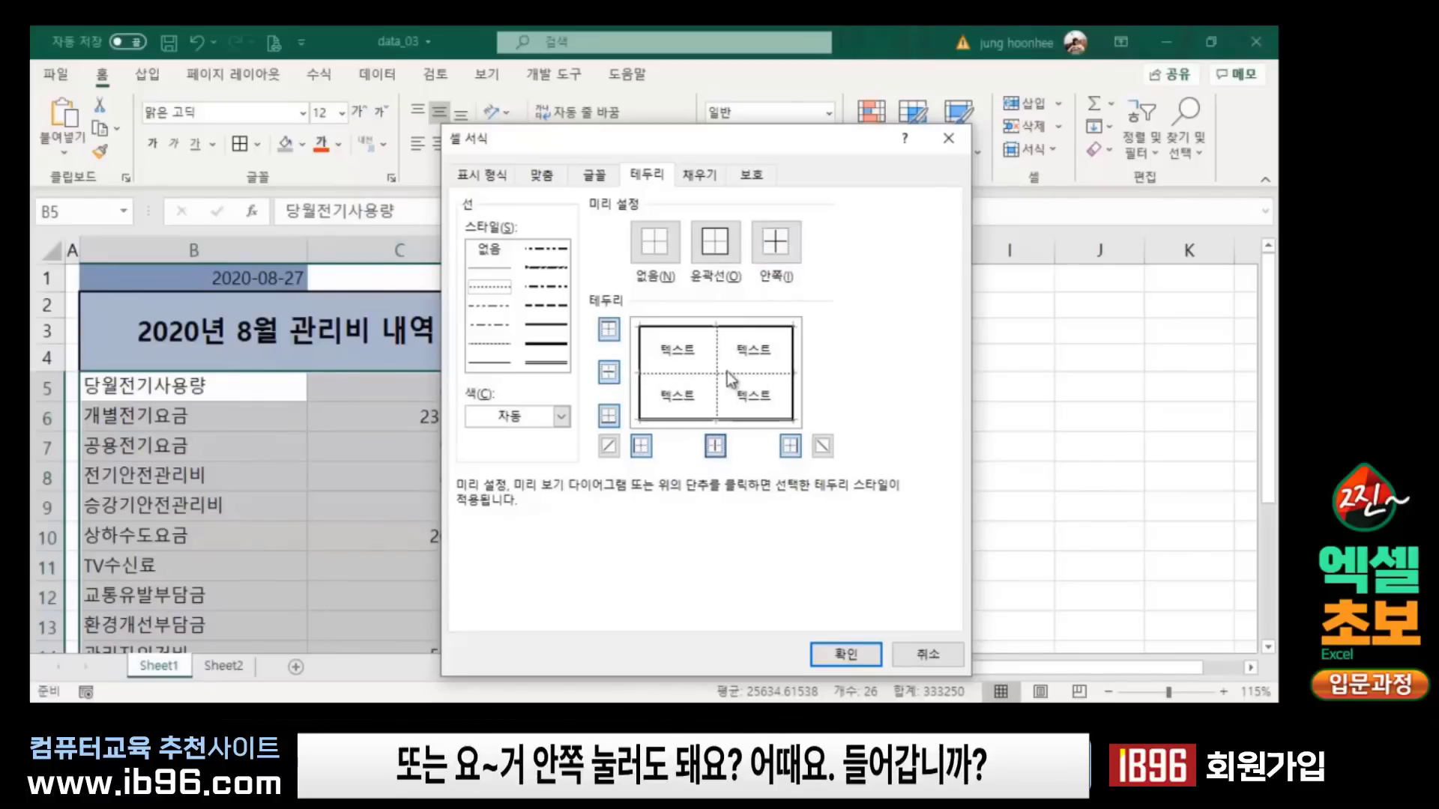
left_click(846, 654)
left_click(680, 457)
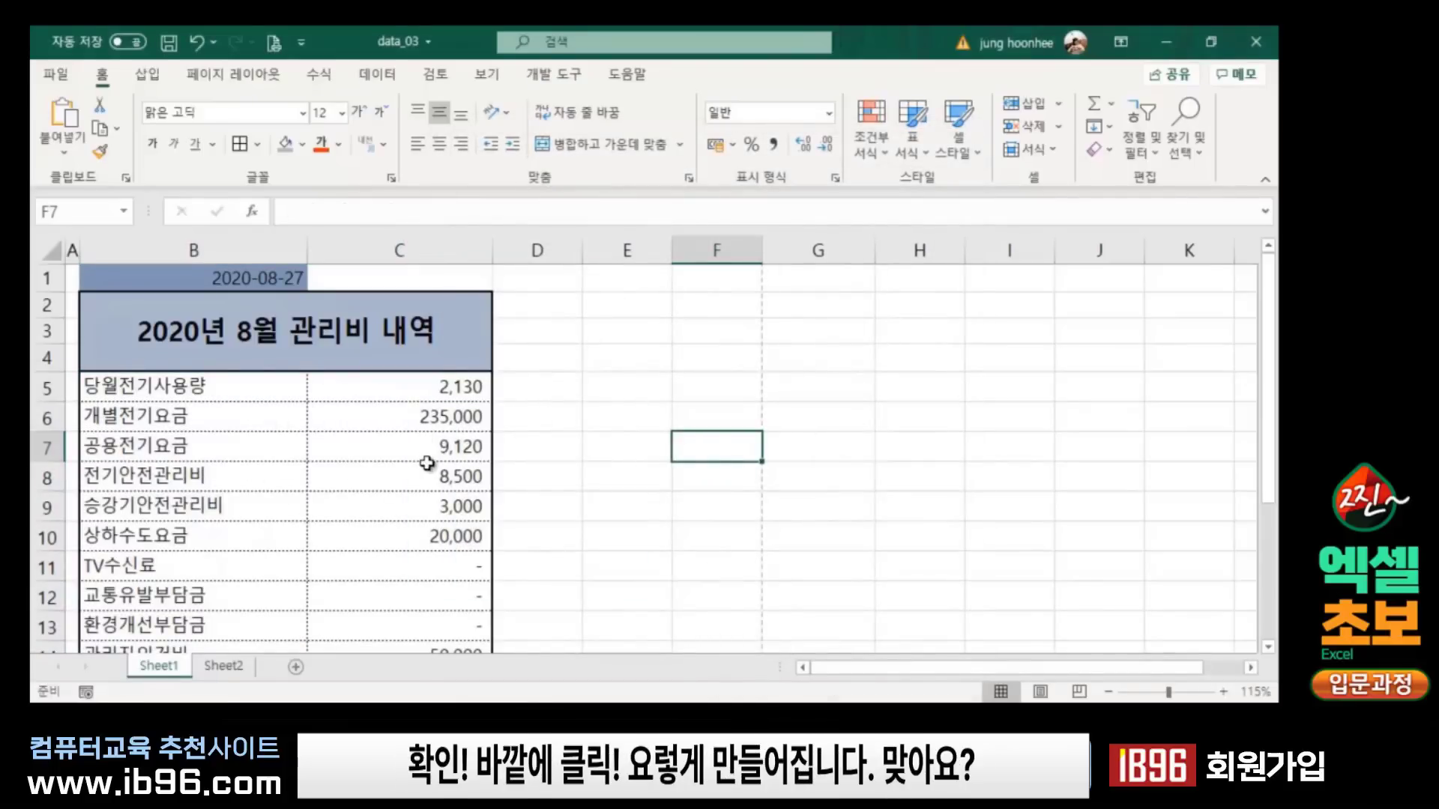
Step: Add a dotted divider between the 계 label and amount cells in B18:C18
scroll(431, 465, "down", 3)
scroll(449, 562, "up", 1)
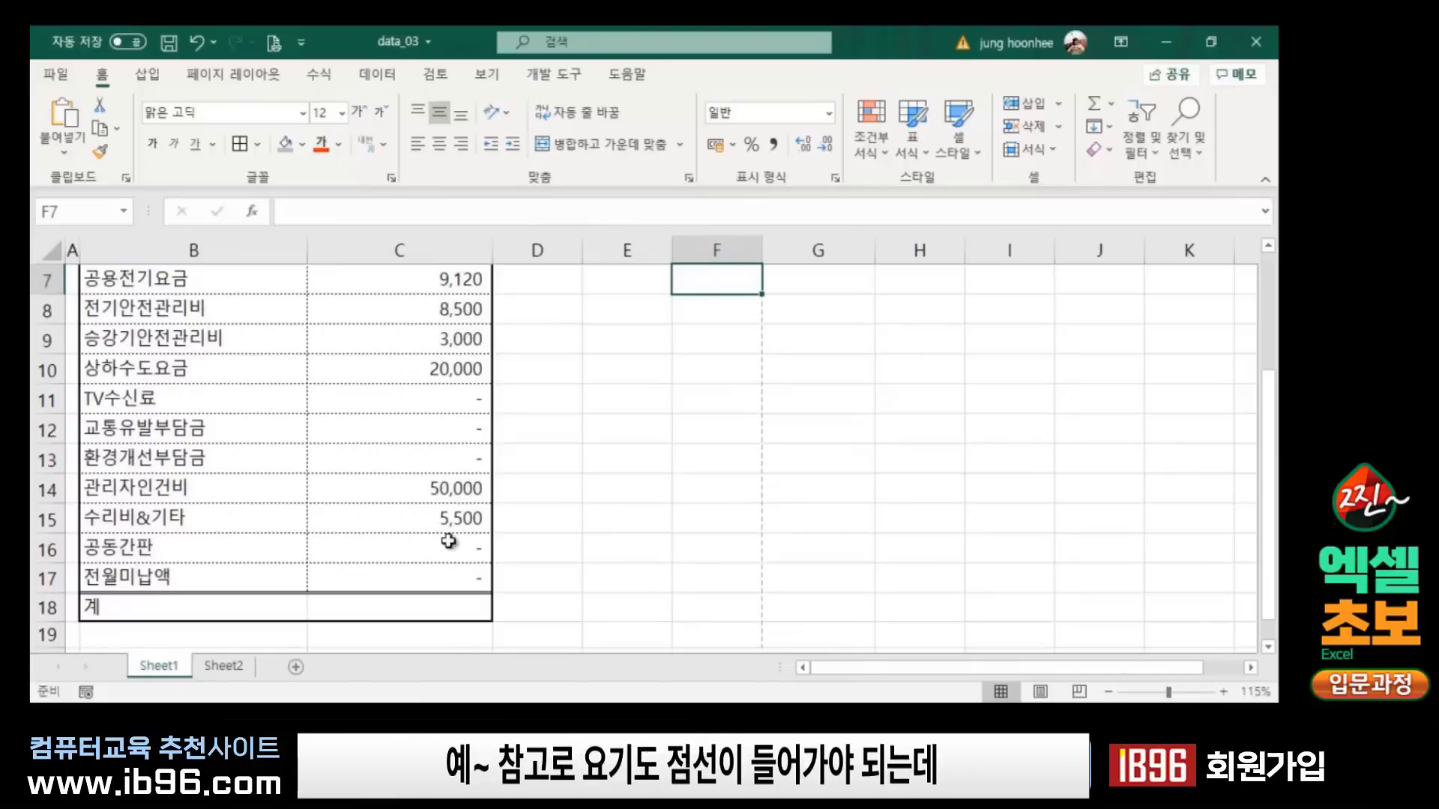
left_click(293, 612)
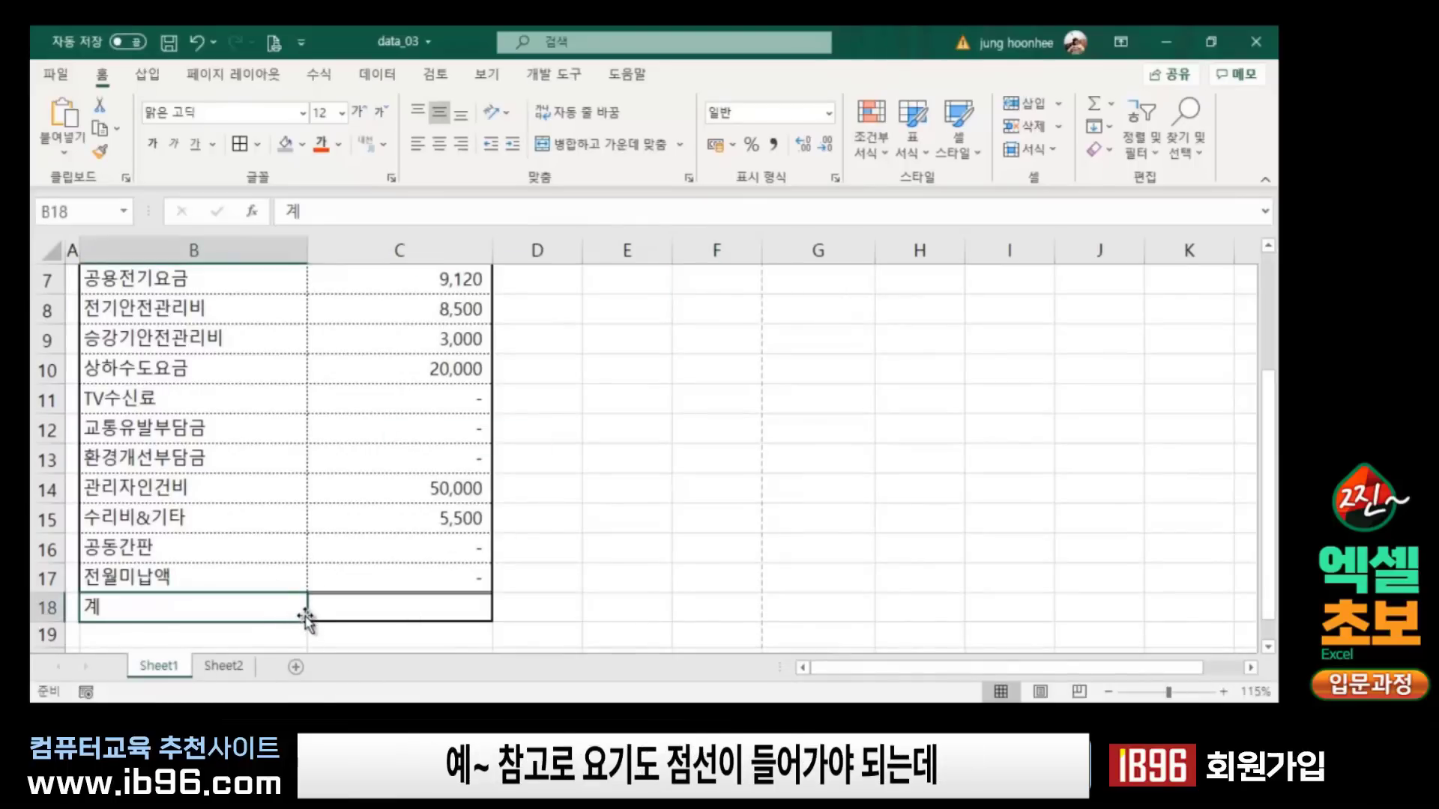
left_click(349, 624)
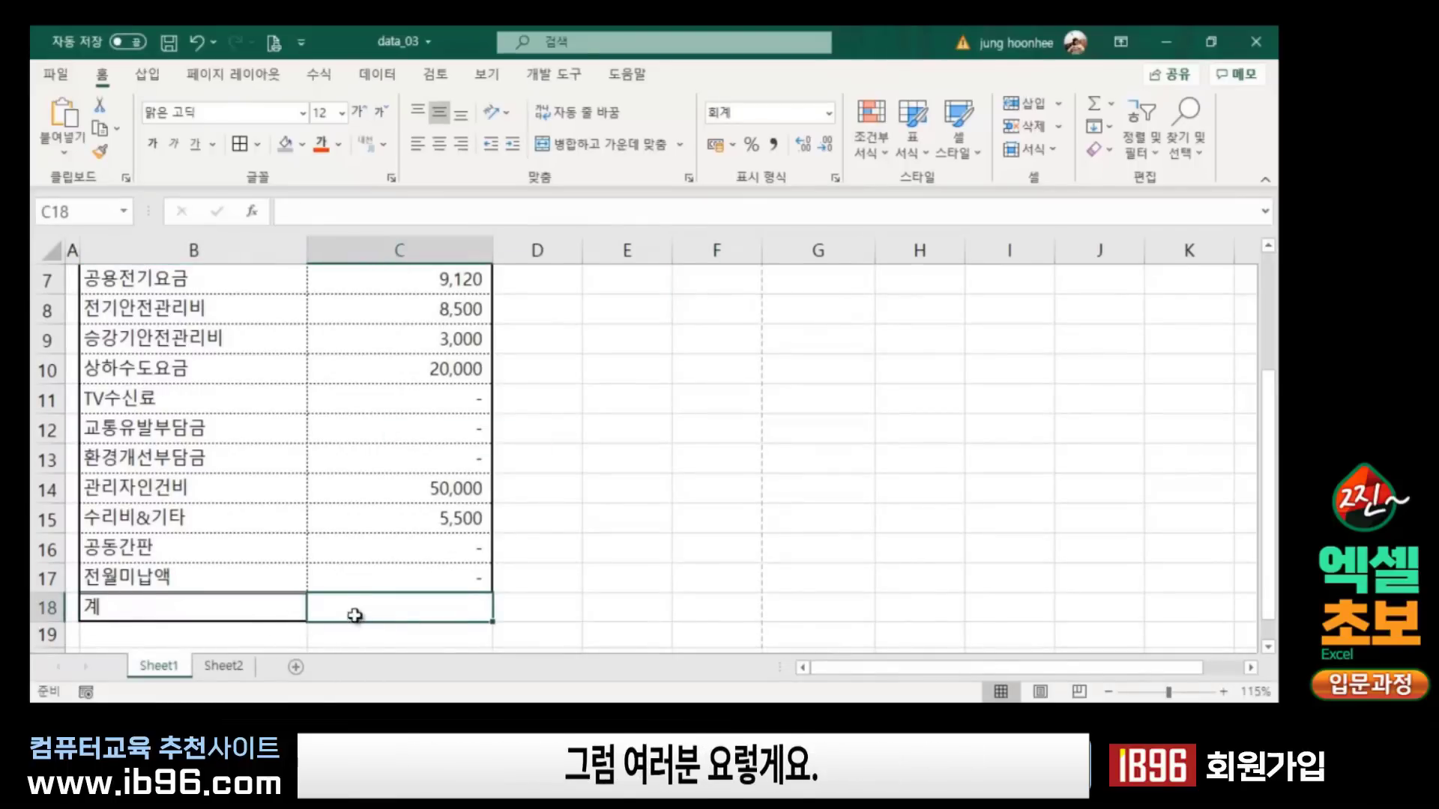
left_click_drag(249, 607, 324, 607)
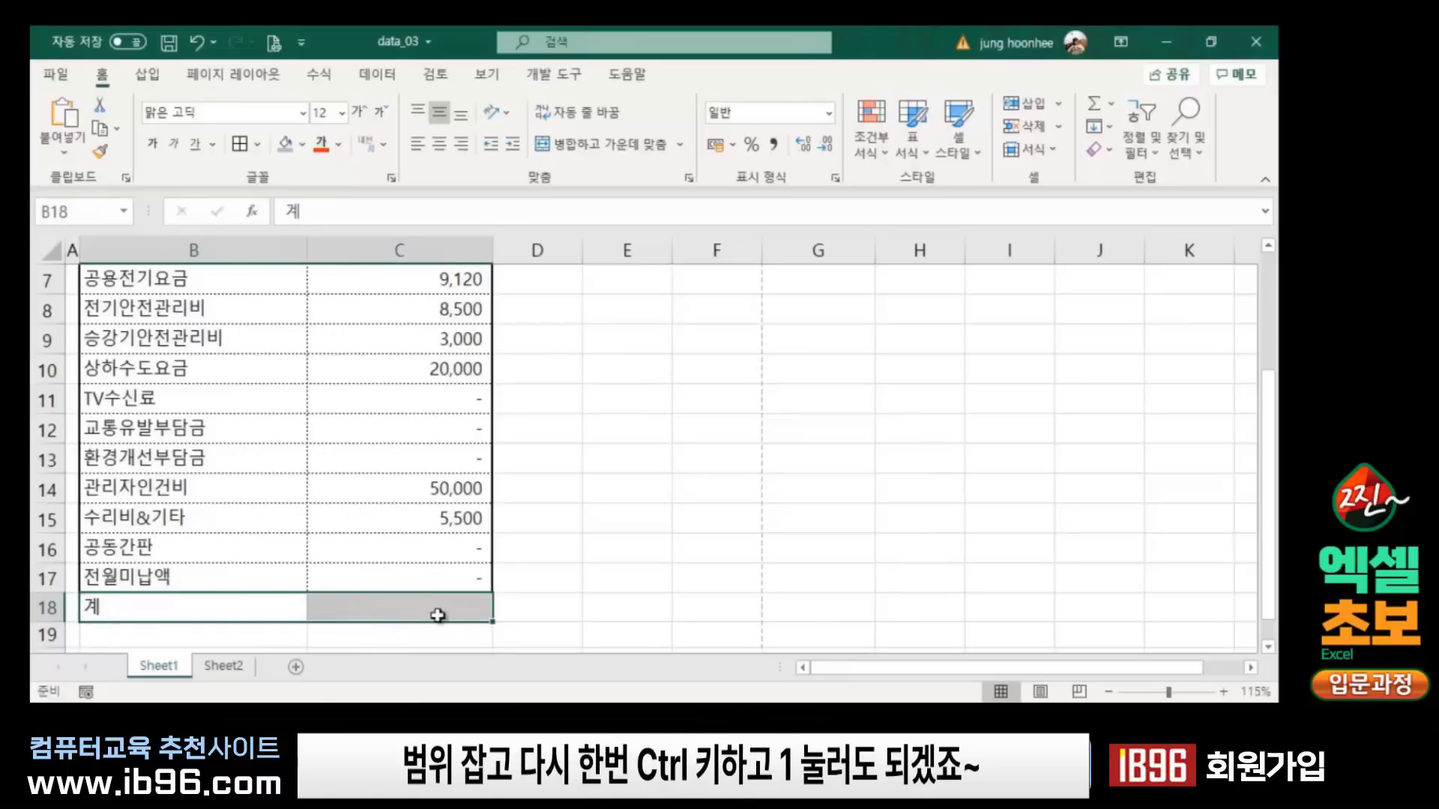
key("ctrl+1")
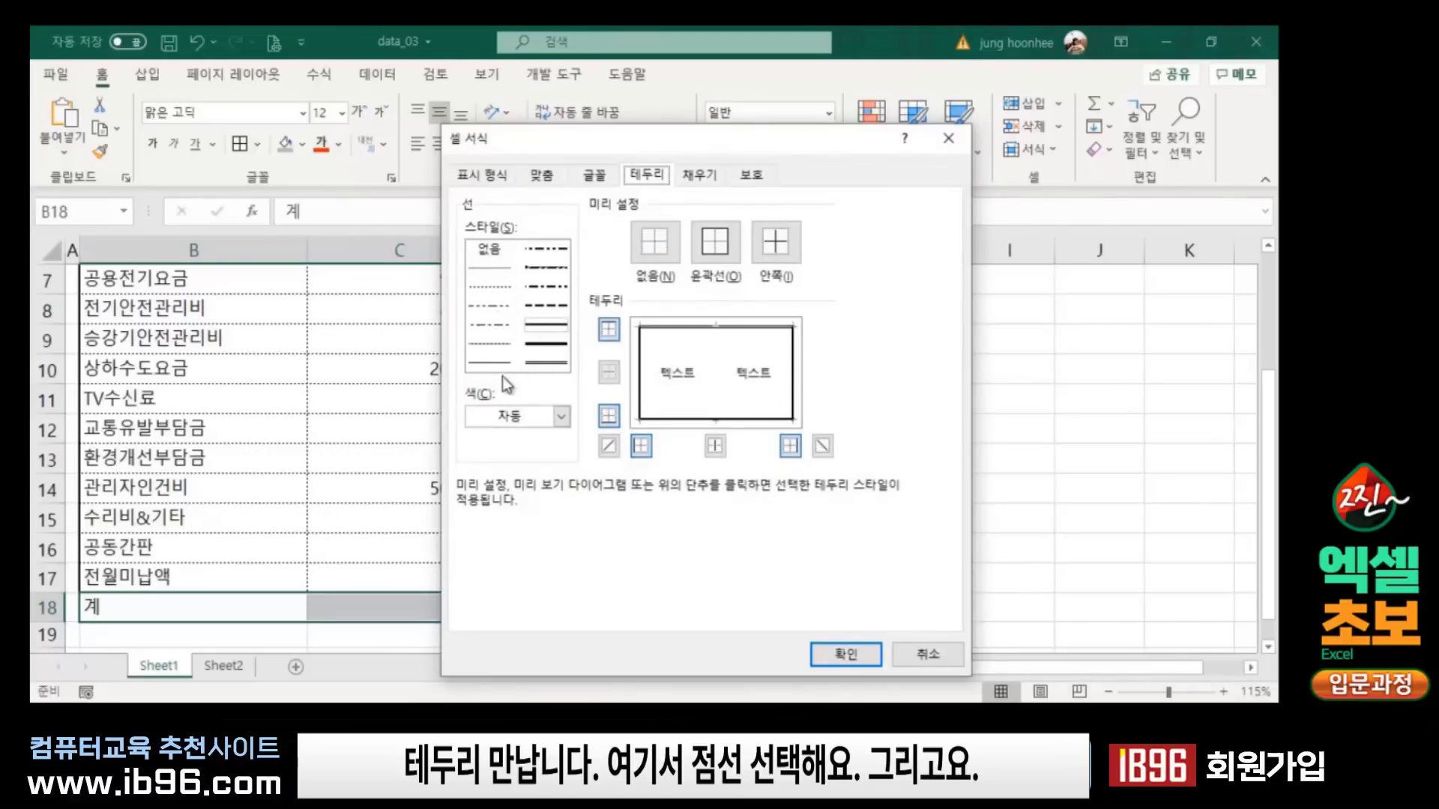
left_click(490, 269)
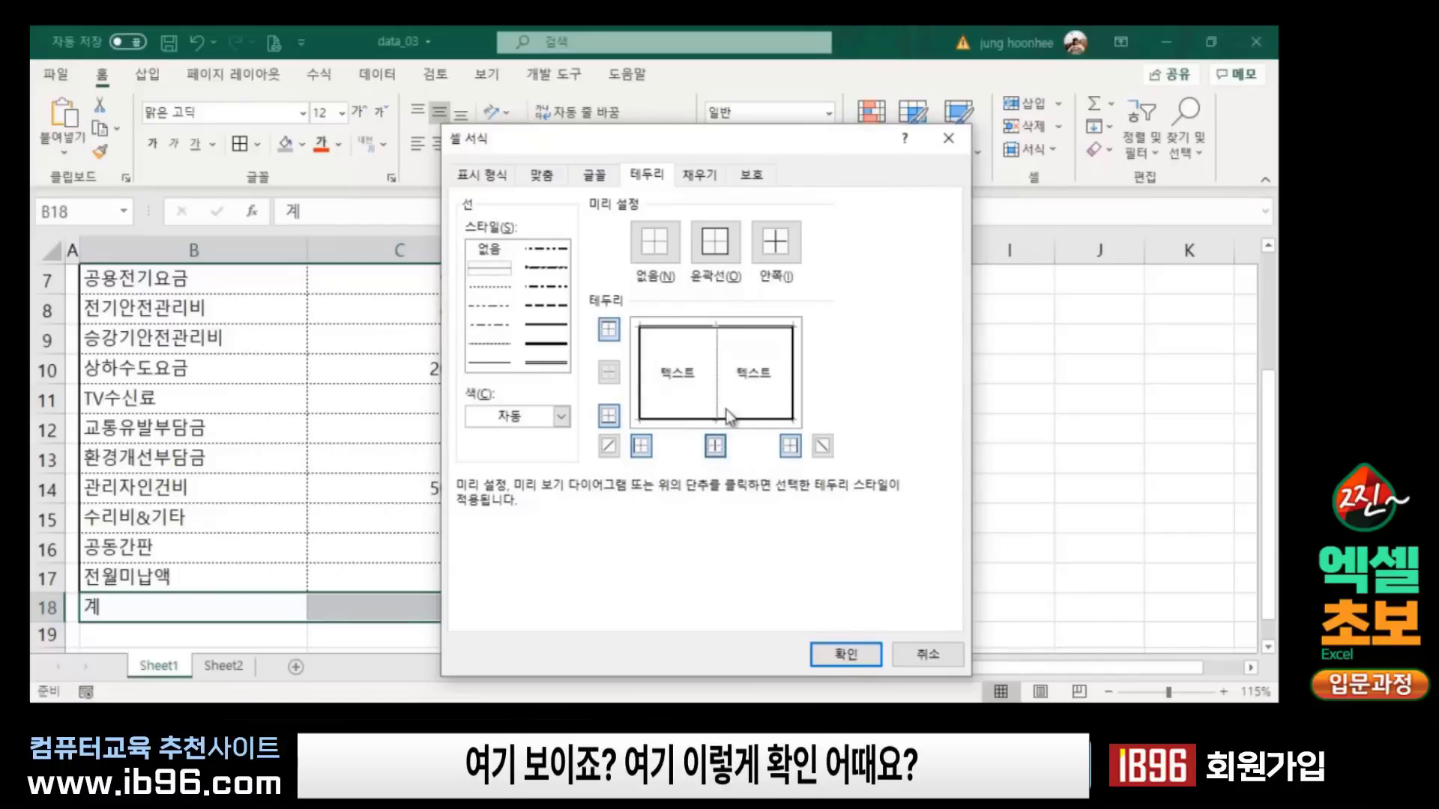
left_click(845, 654)
left_click(649, 578)
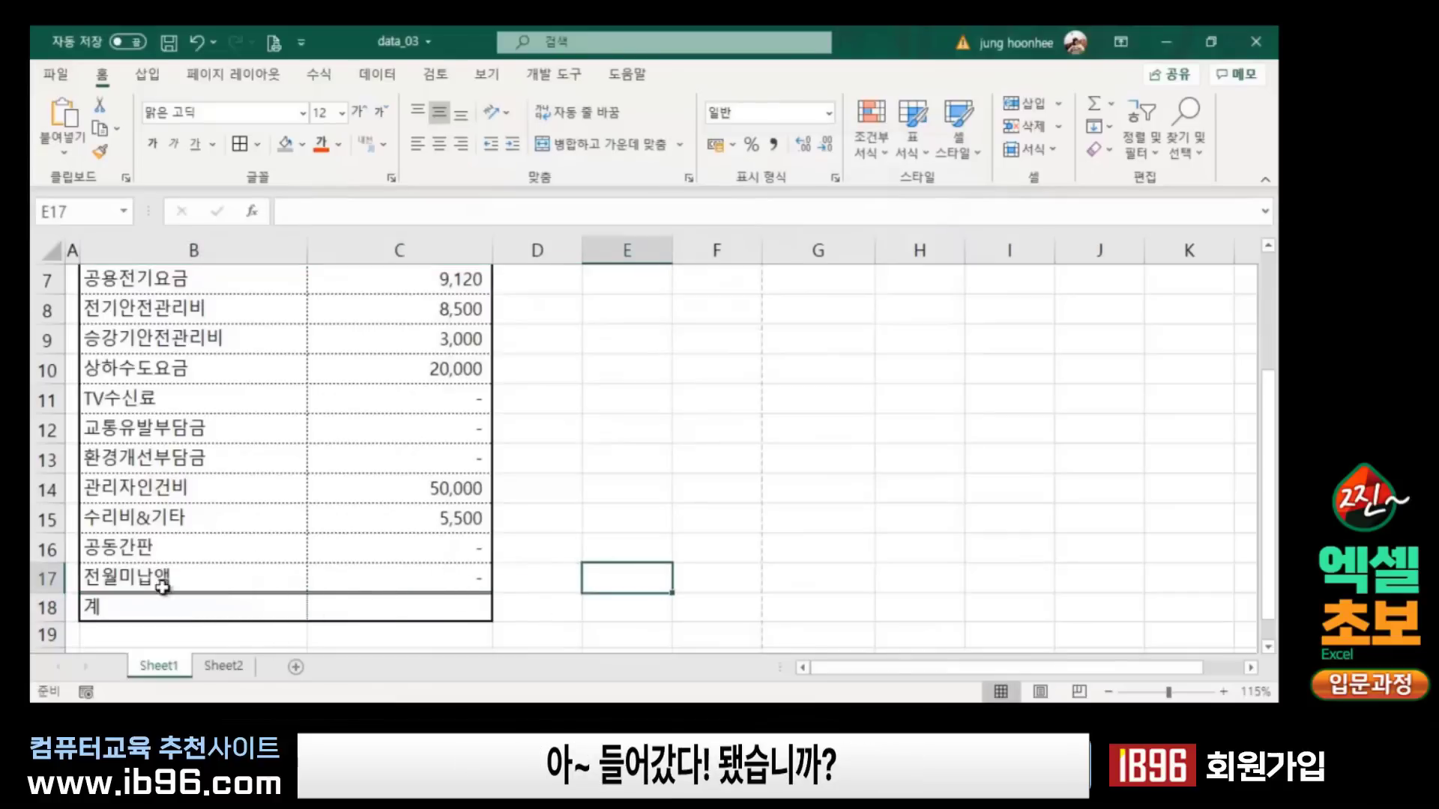
scroll(708, 522, "up", 1)
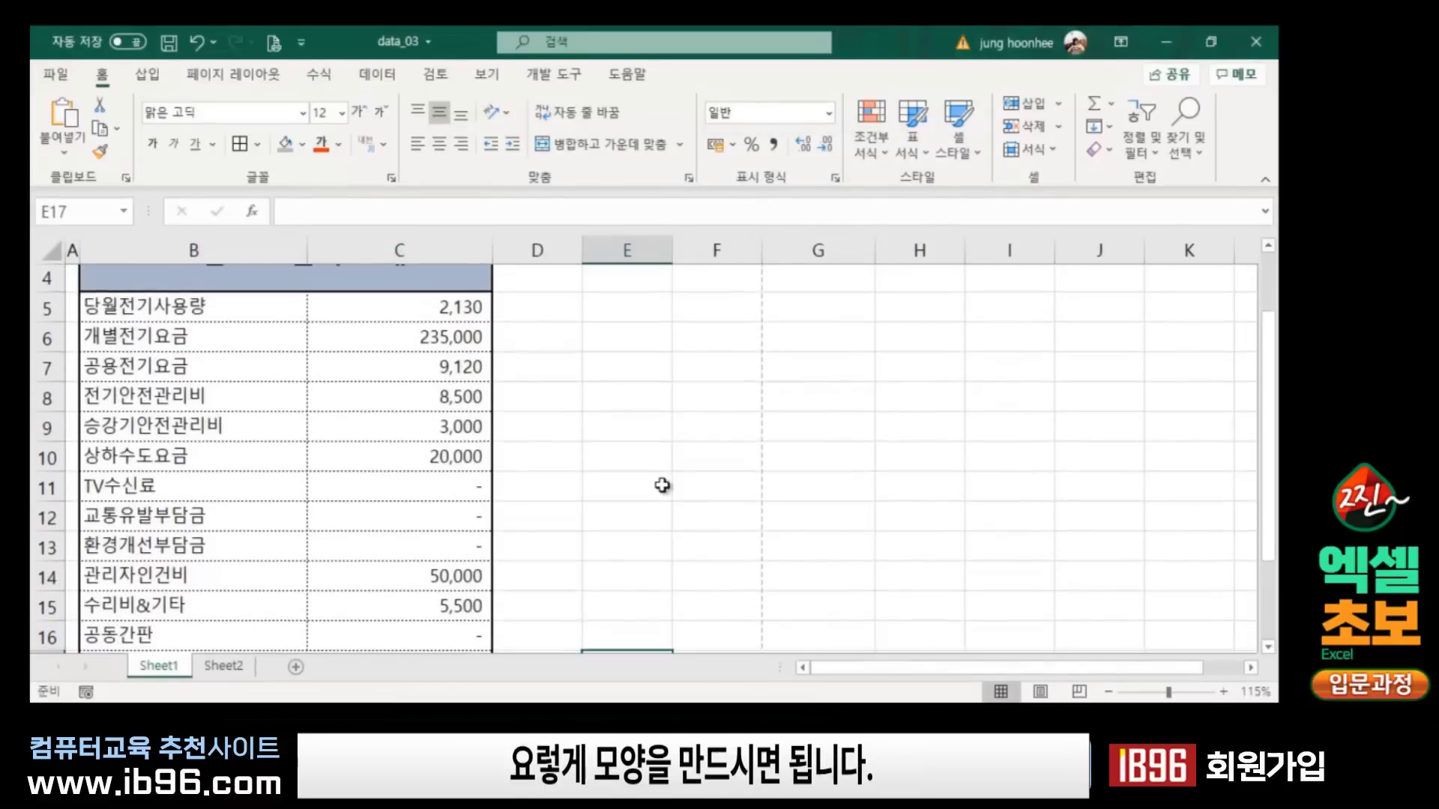
scroll(644, 494, "up", 1)
scroll(670, 600, "down", 2)
scroll(674, 628, "up", 2)
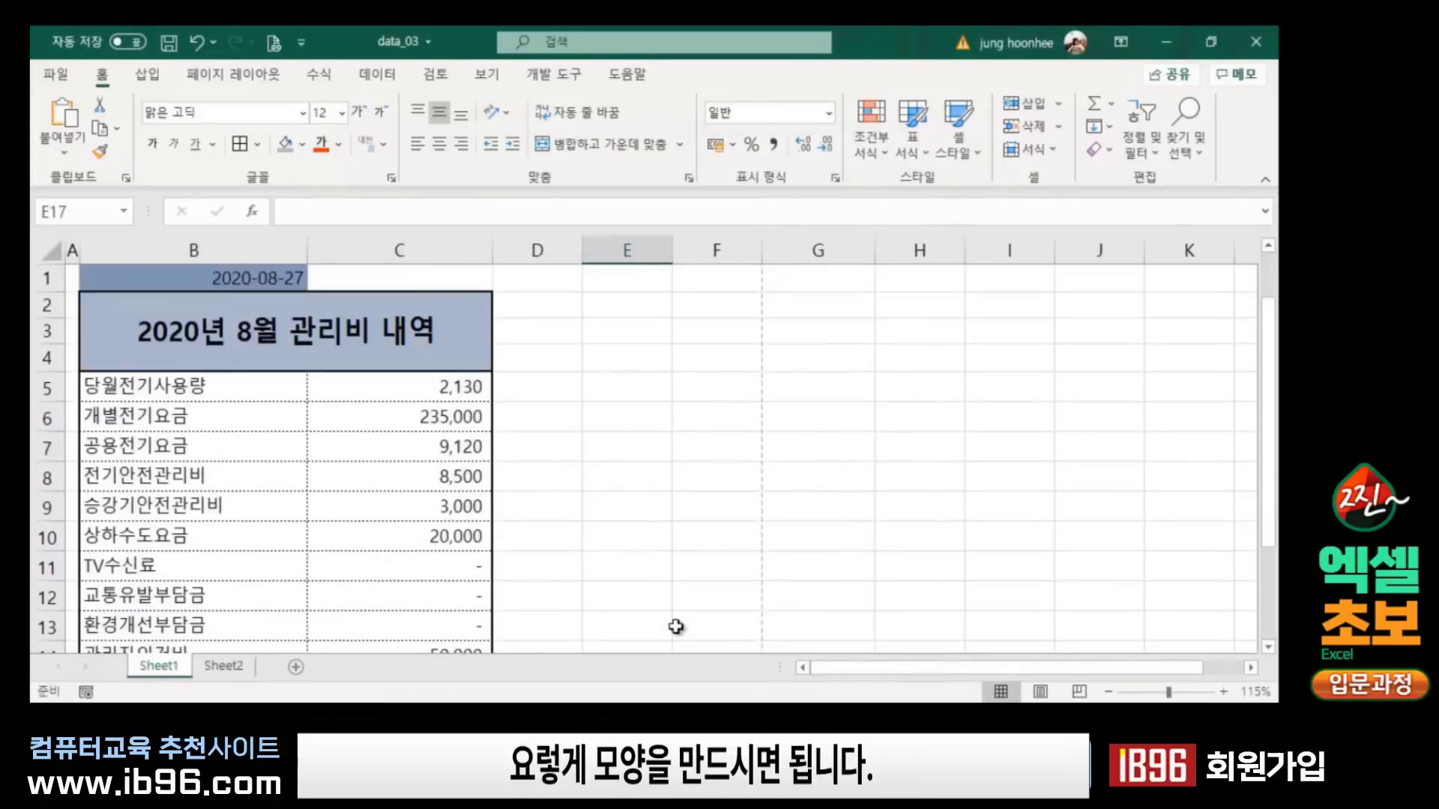
left_click(639, 501)
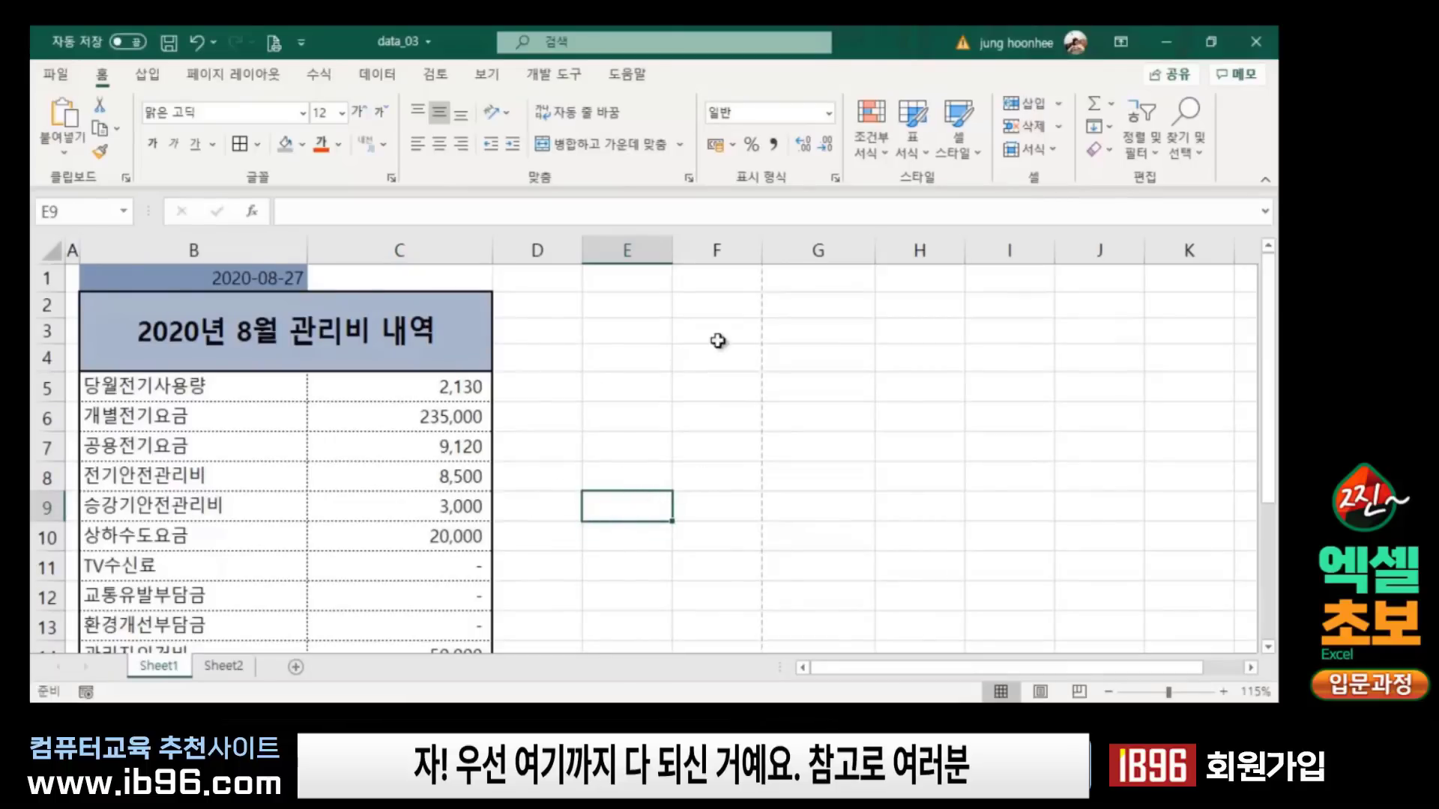
left_click(640, 425)
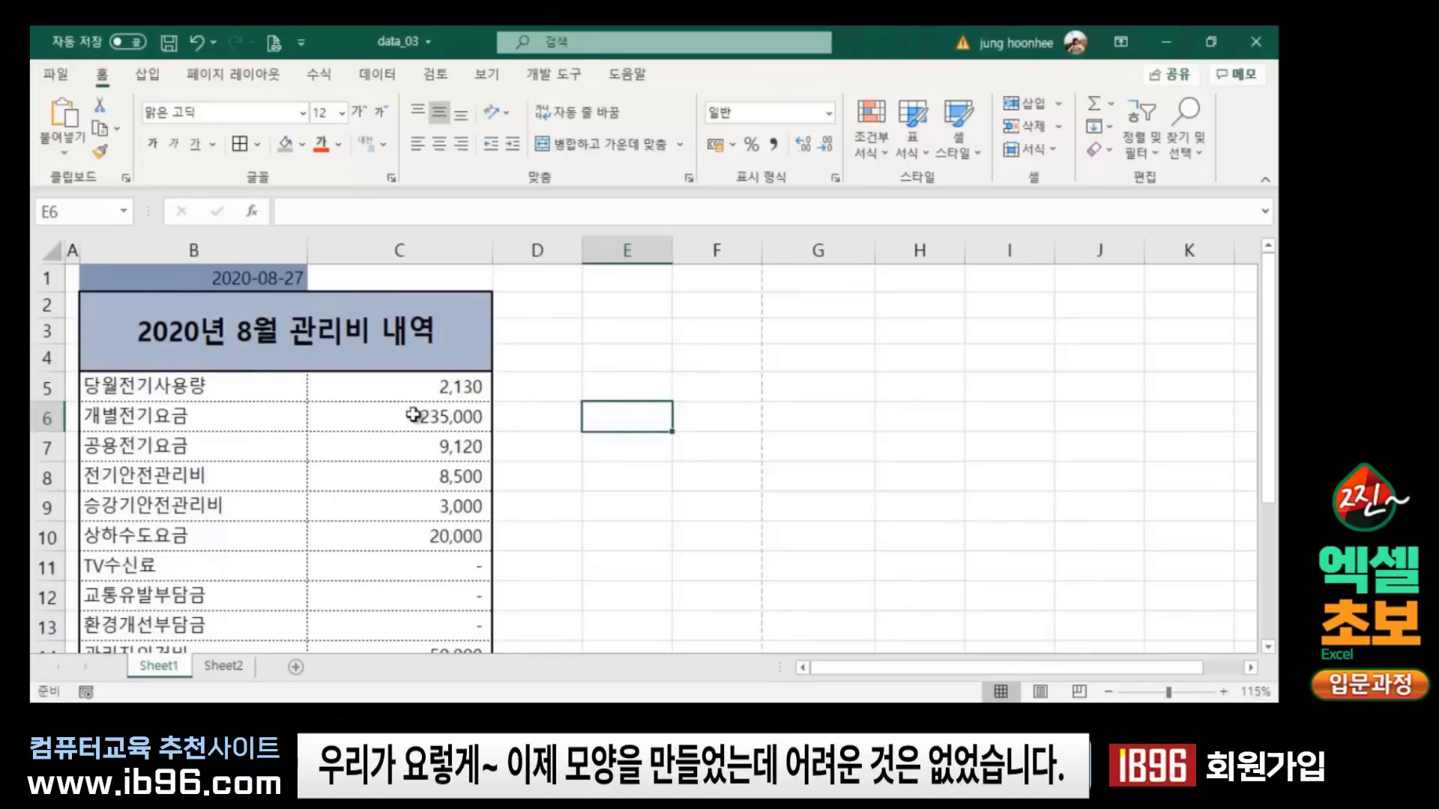
left_click(568, 567)
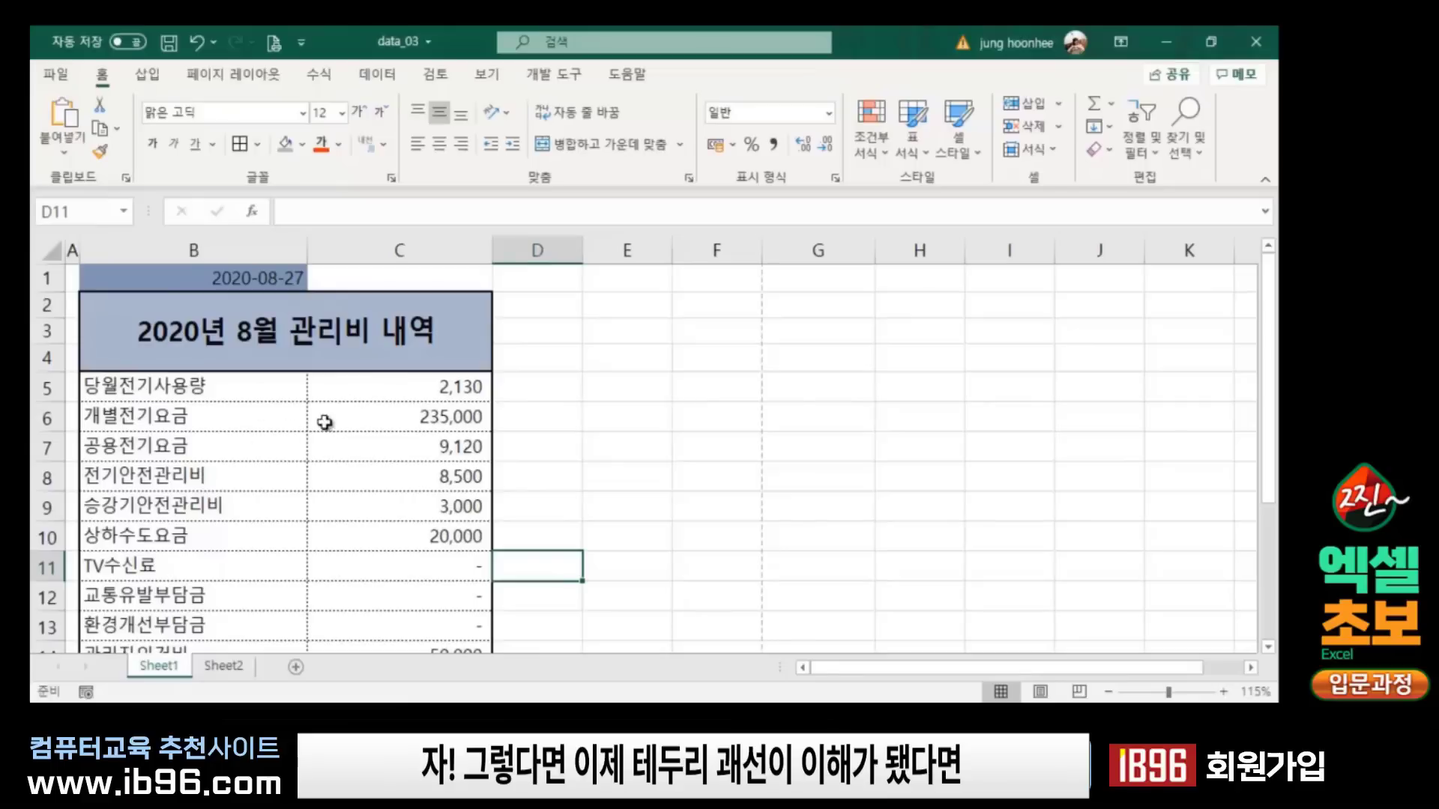
left_click(227, 386)
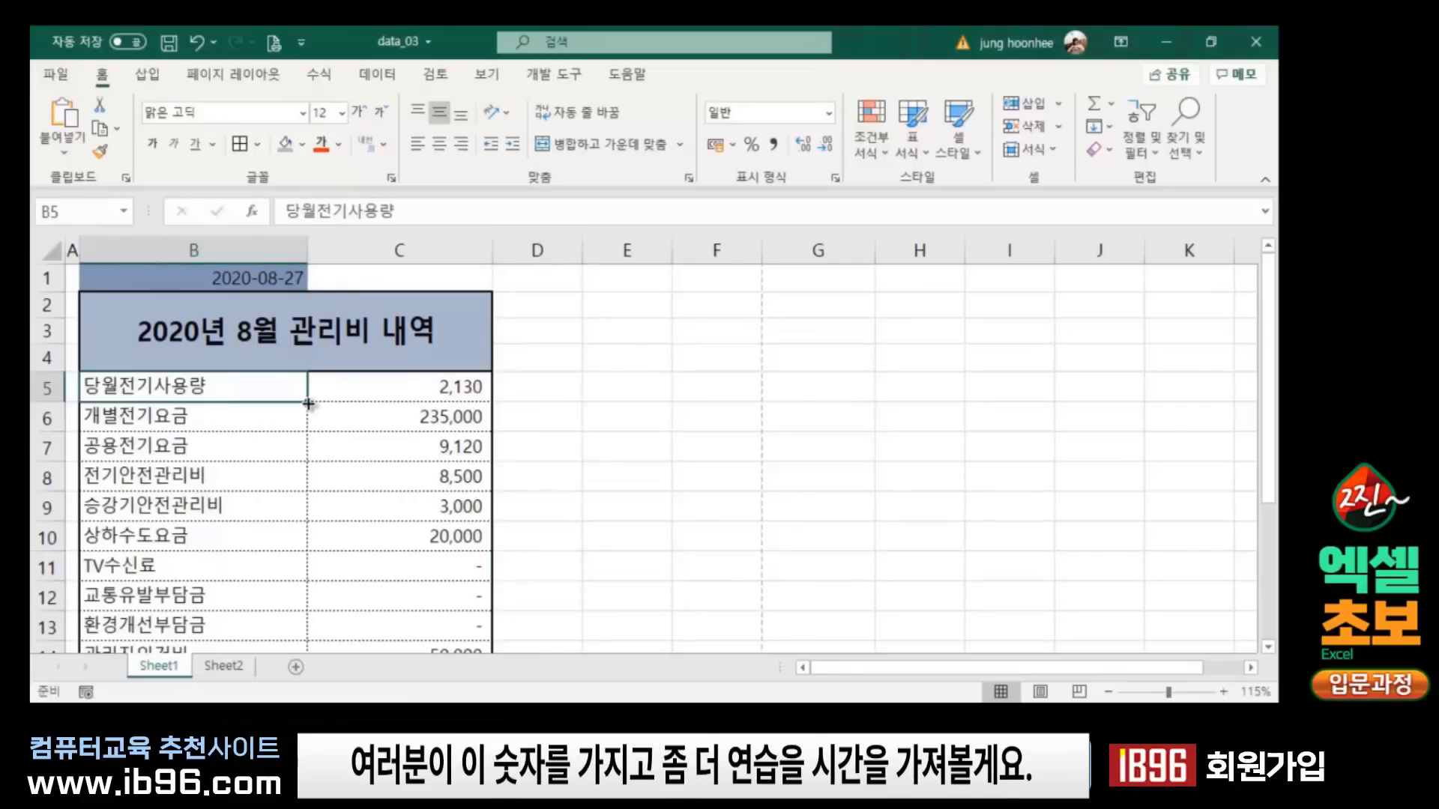
left_click(435, 395)
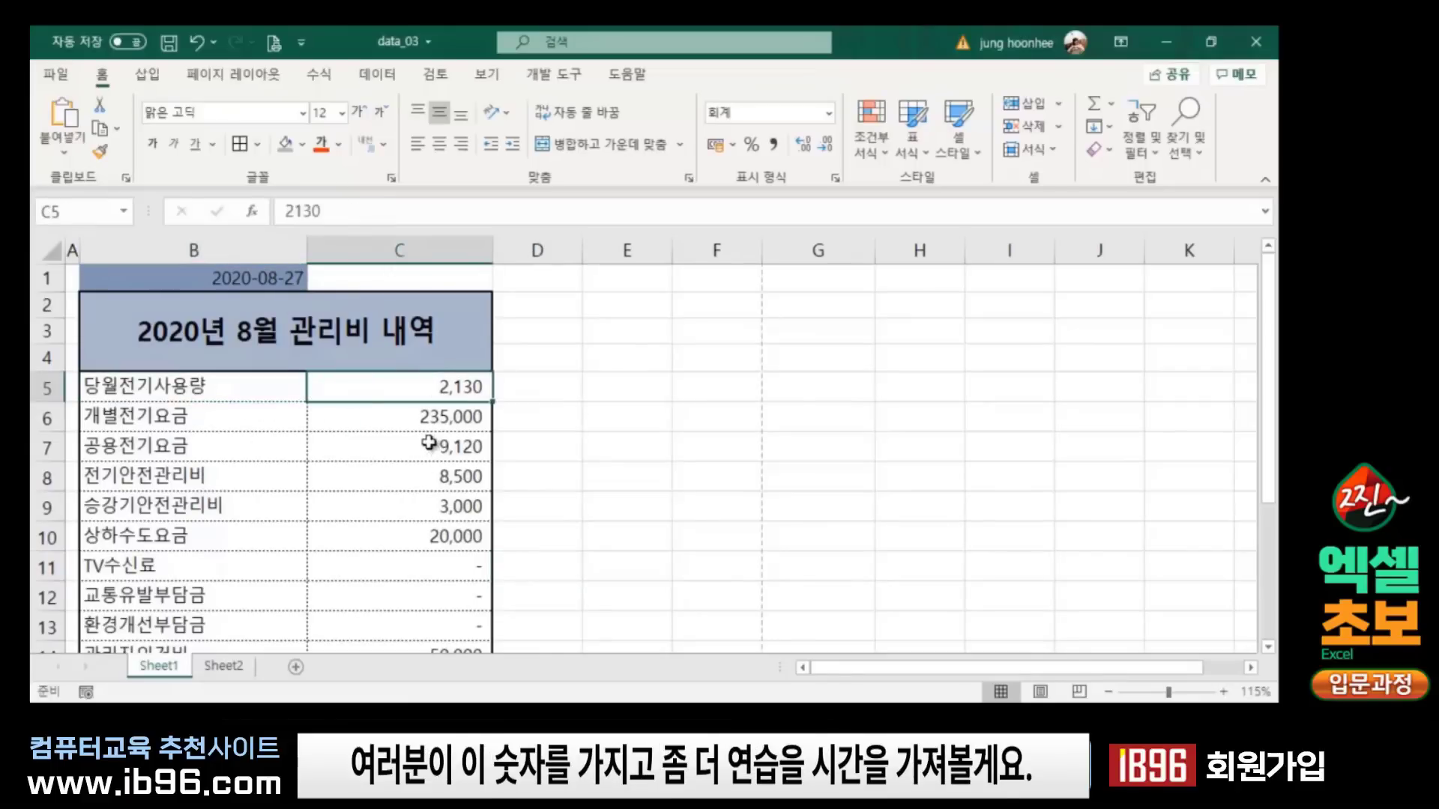
left_click(431, 426)
left_click(443, 483)
left_click(450, 545)
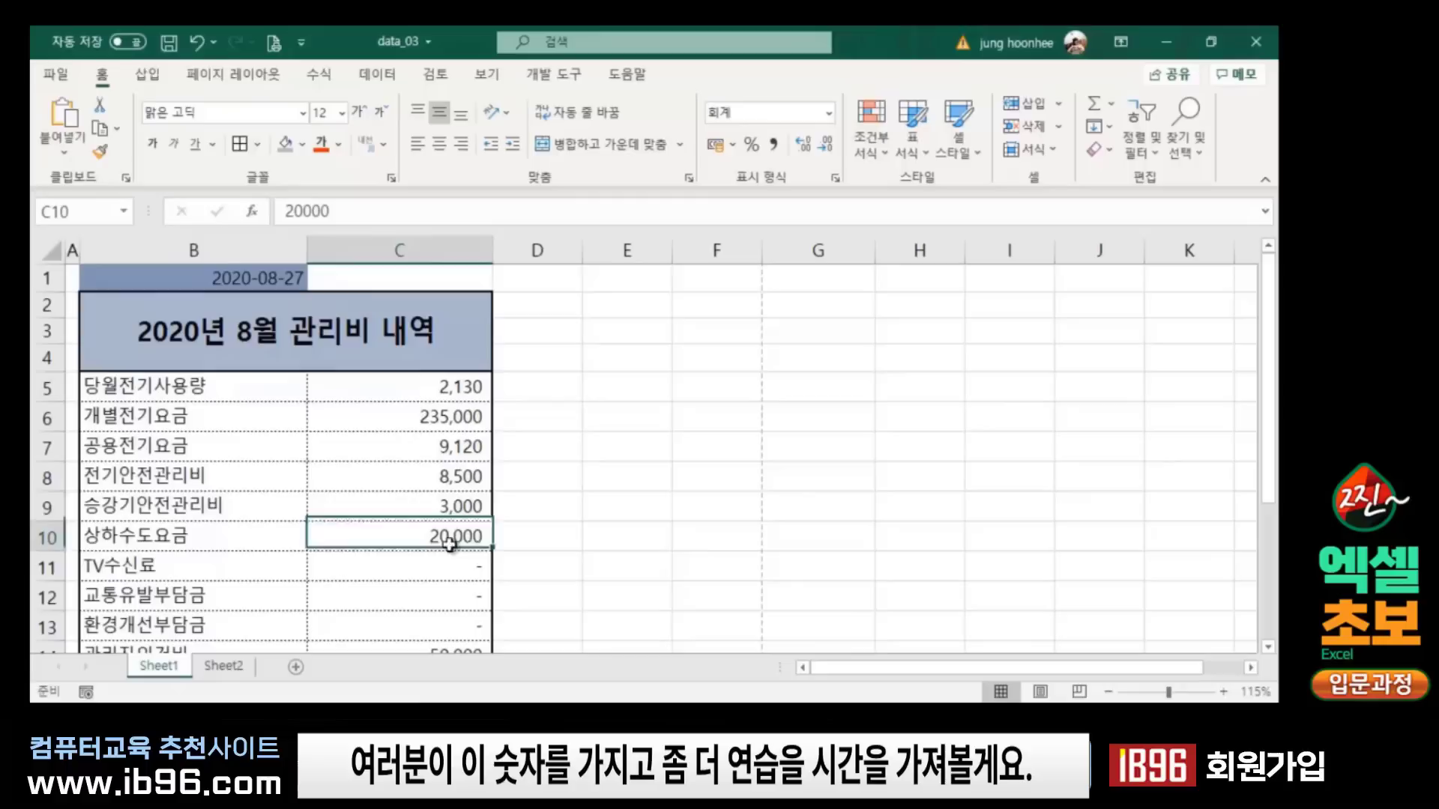
left_click(703, 533)
left_click(948, 528)
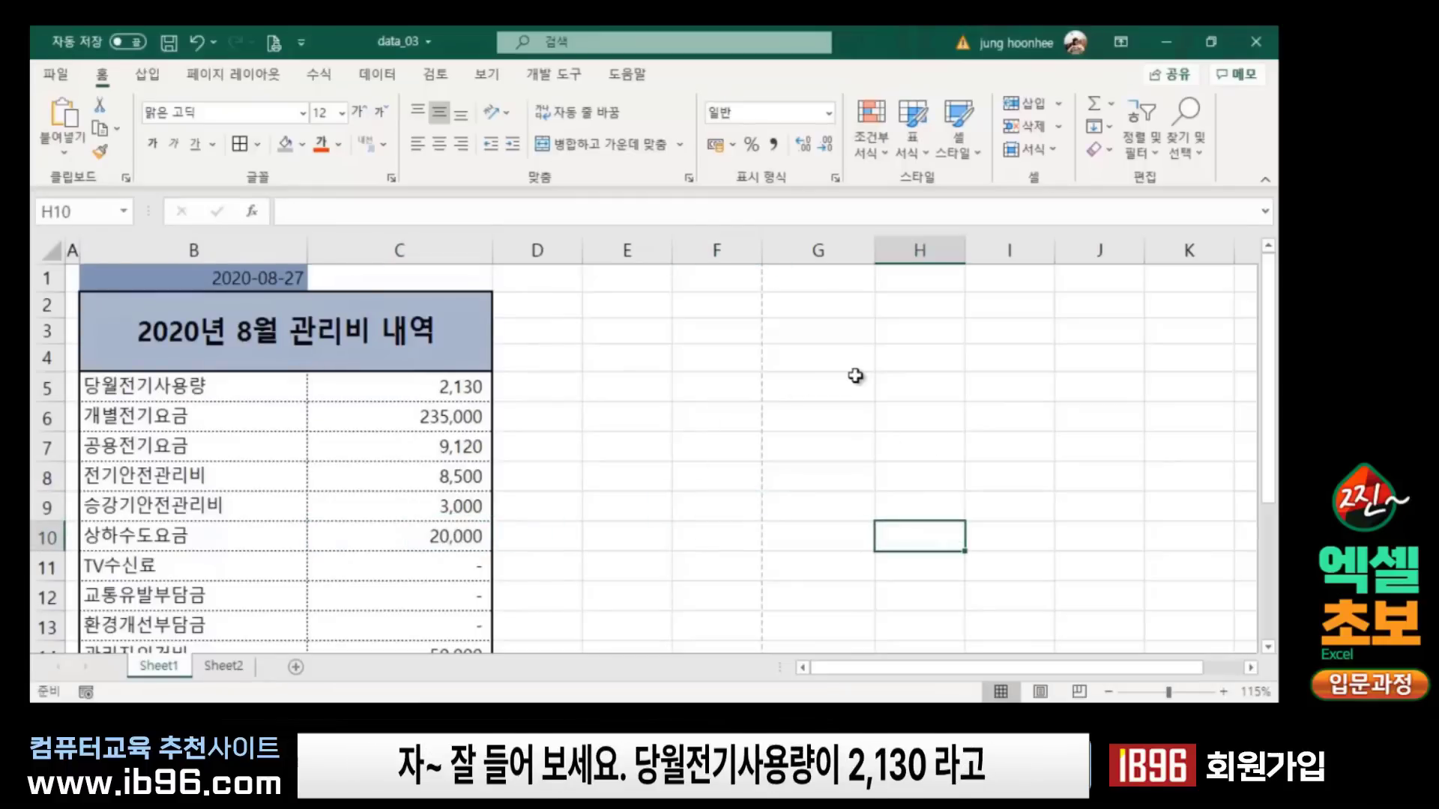
left_click(144, 386)
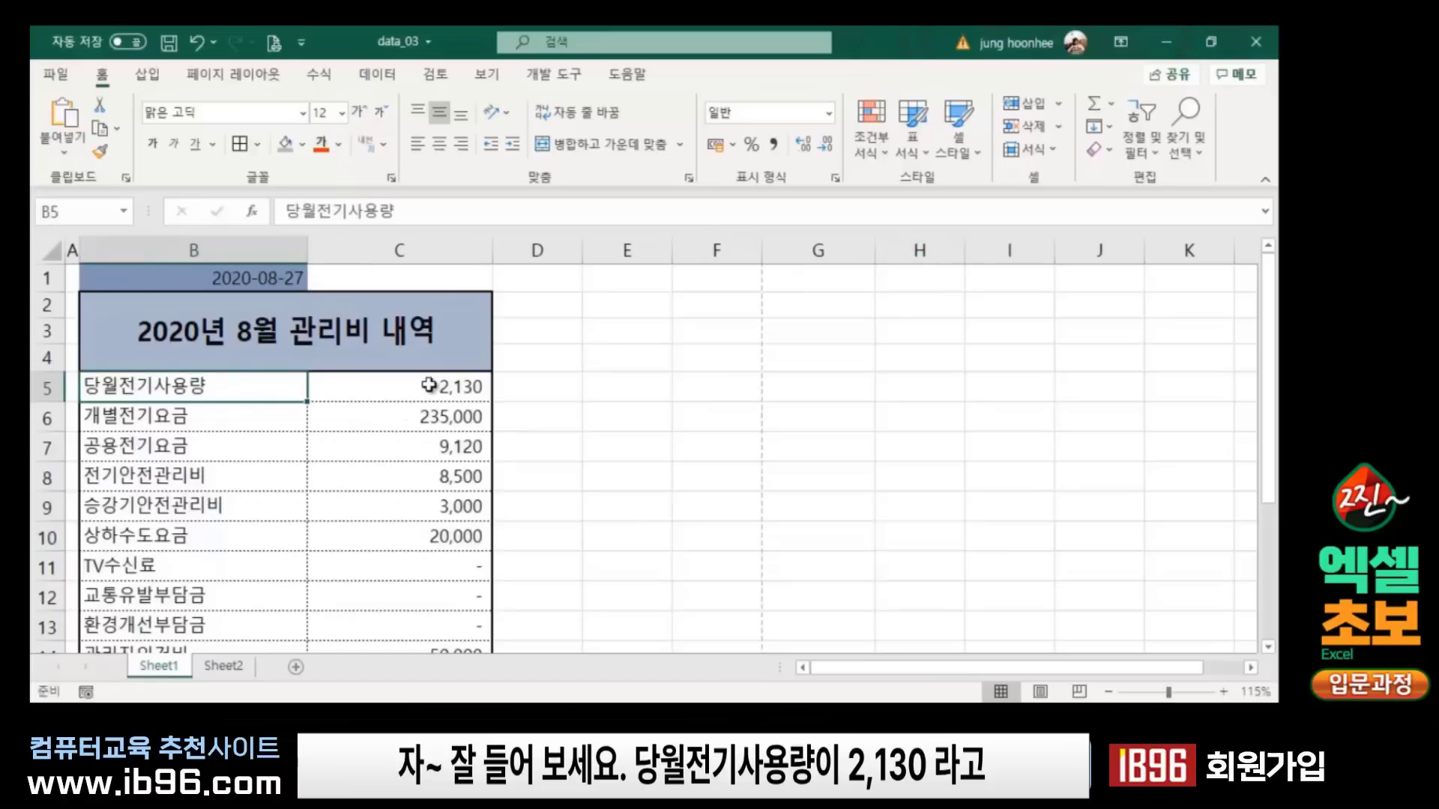
left_click(464, 390)
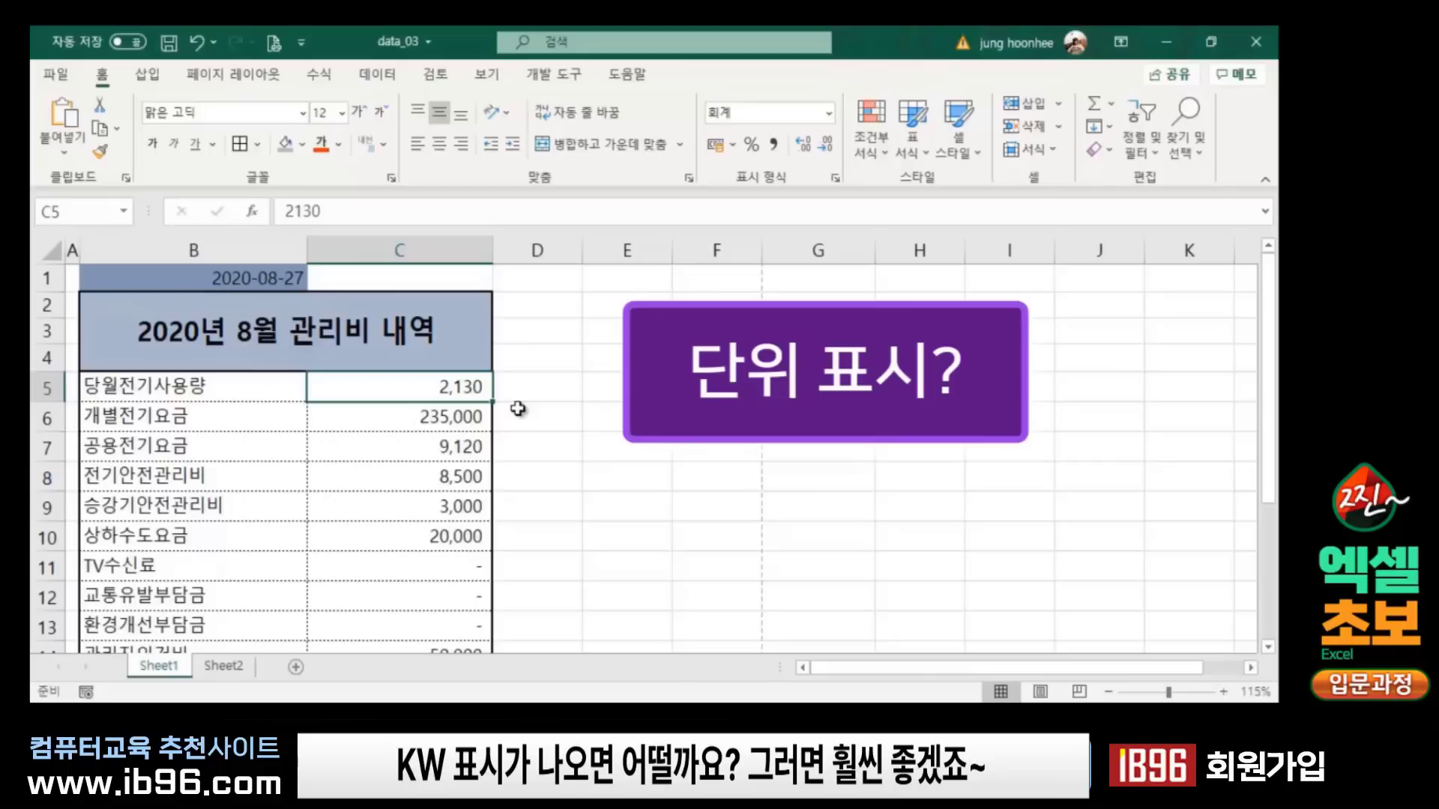
left_click(555, 446)
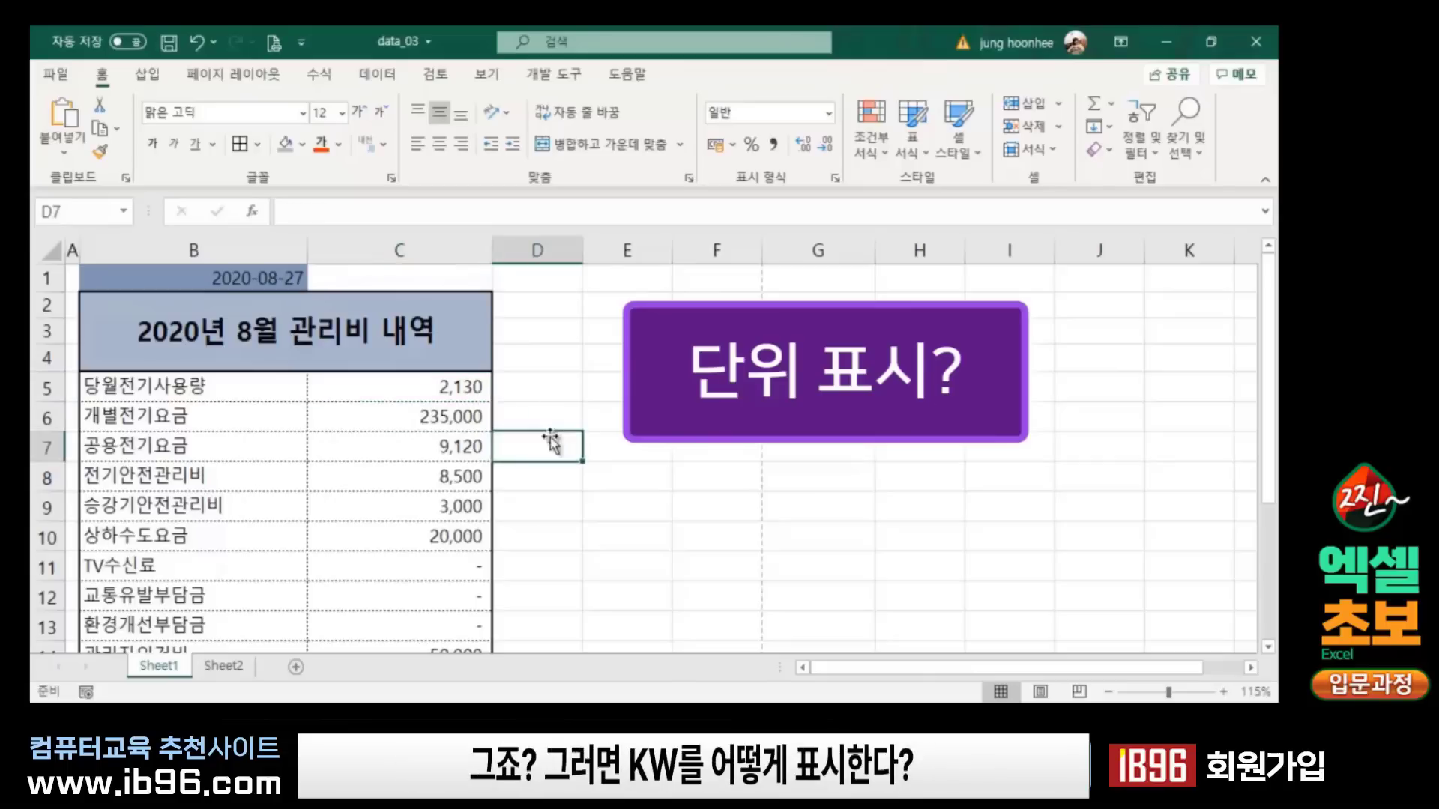
left_click(470, 396)
left_click(538, 385)
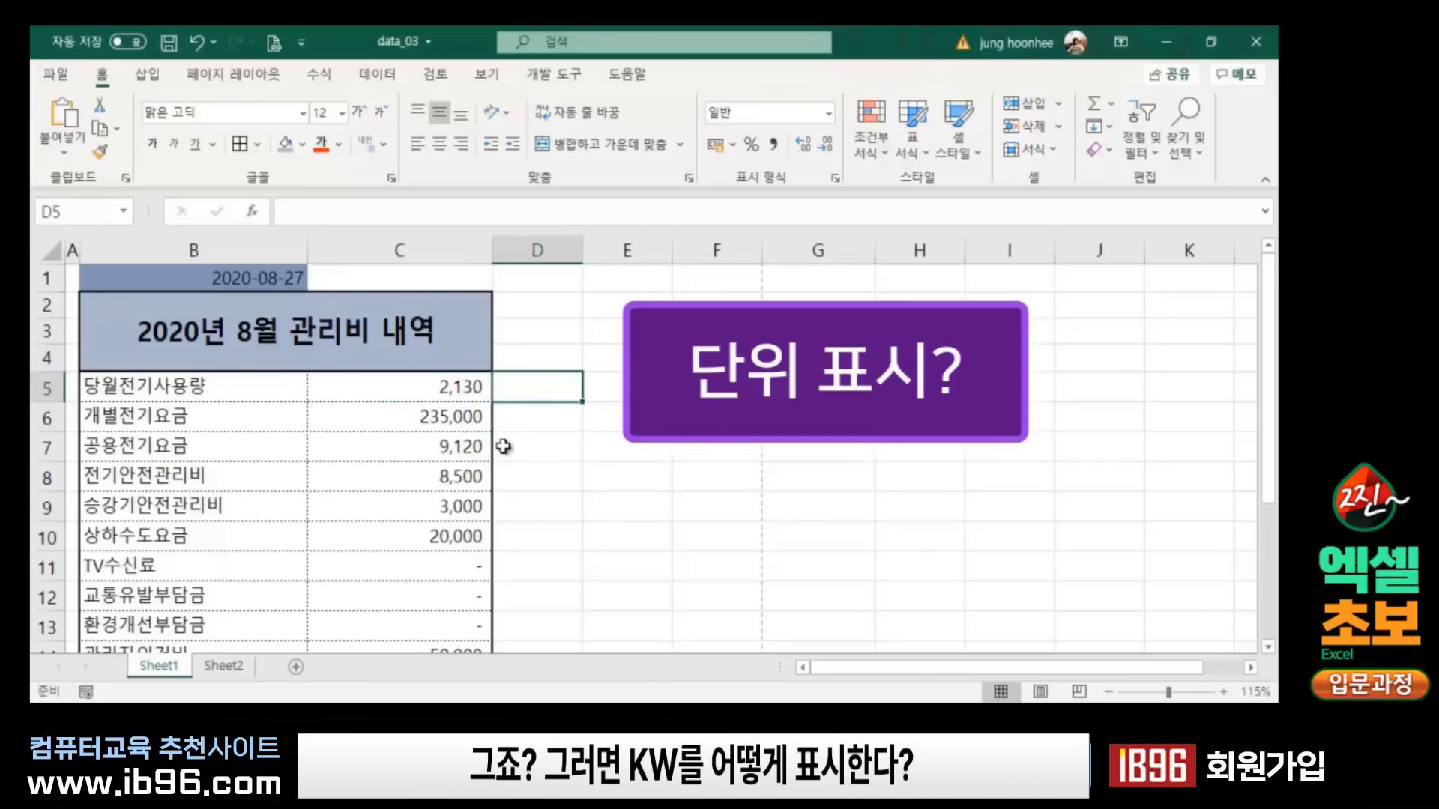
left_click(552, 446)
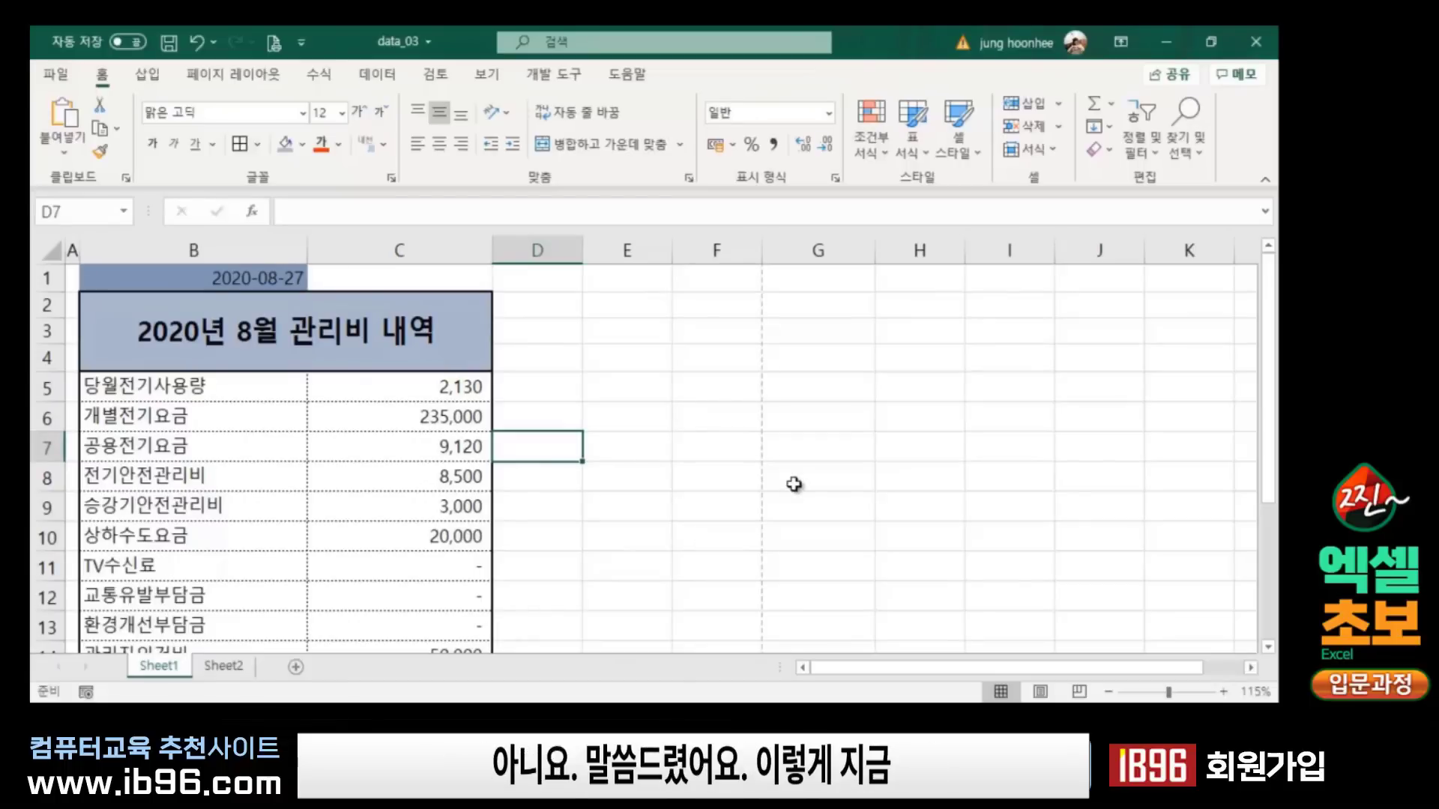
left_click(664, 422)
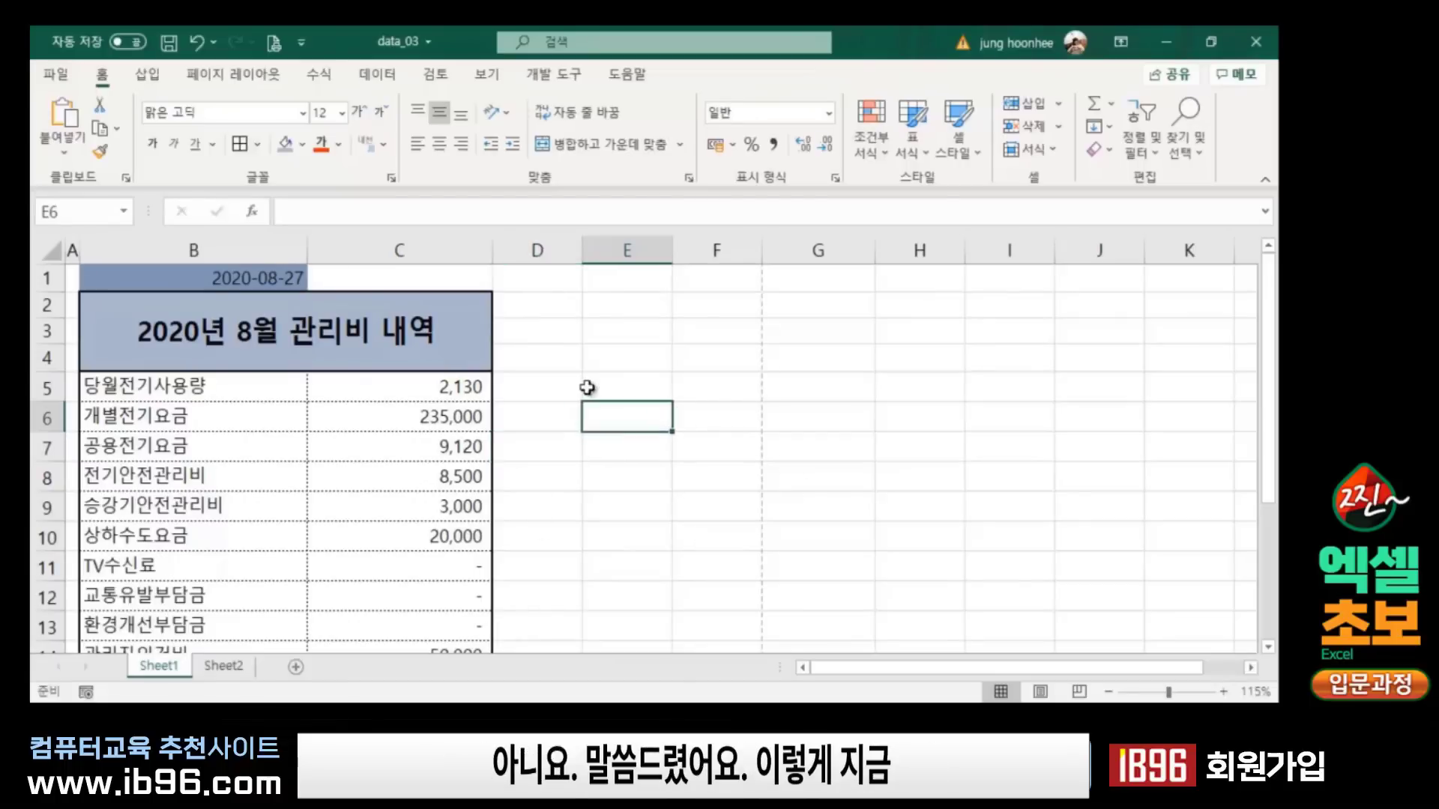
left_click(465, 386)
left_click(464, 417)
left_click(465, 448)
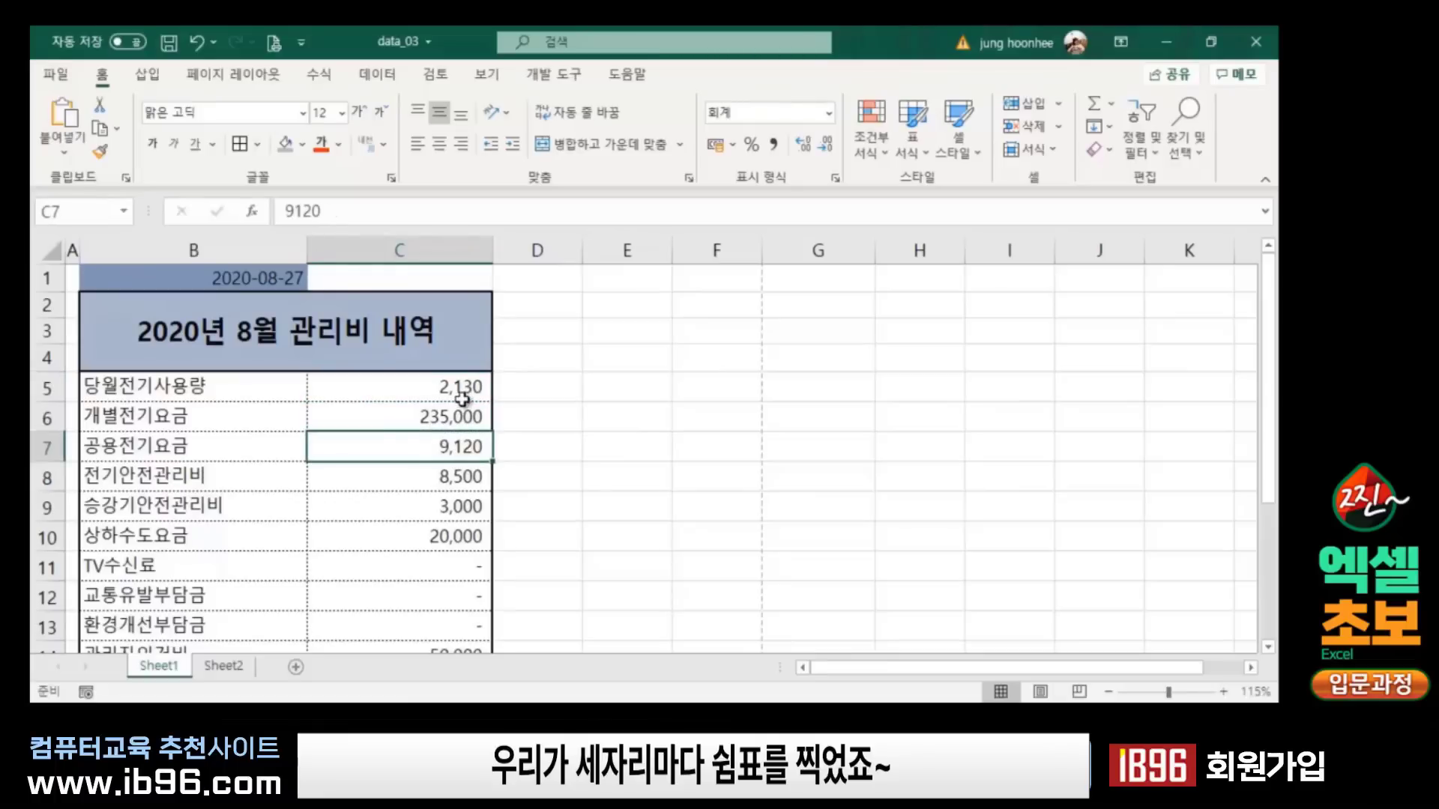
left_click(462, 399)
left_click(465, 418)
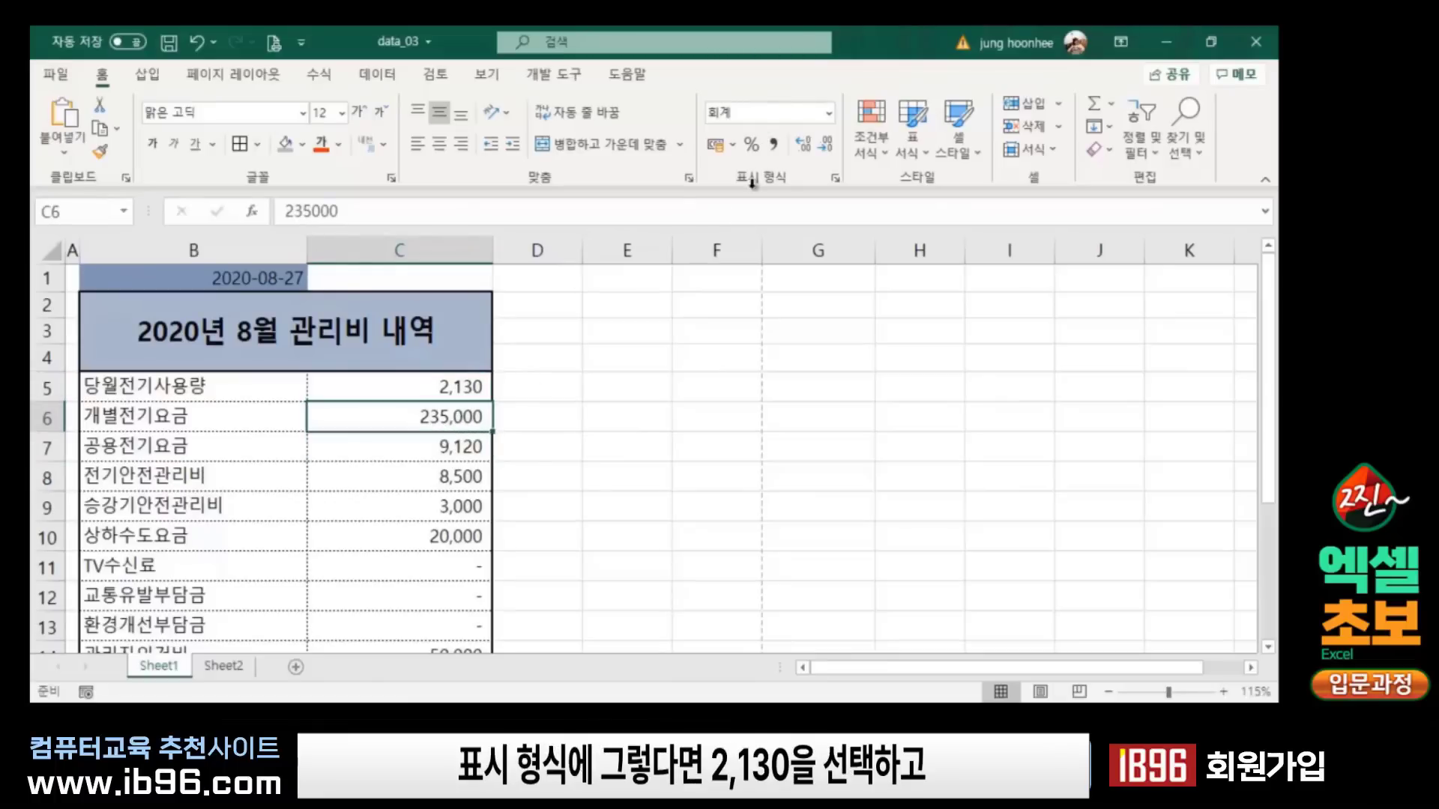
left_click(459, 388)
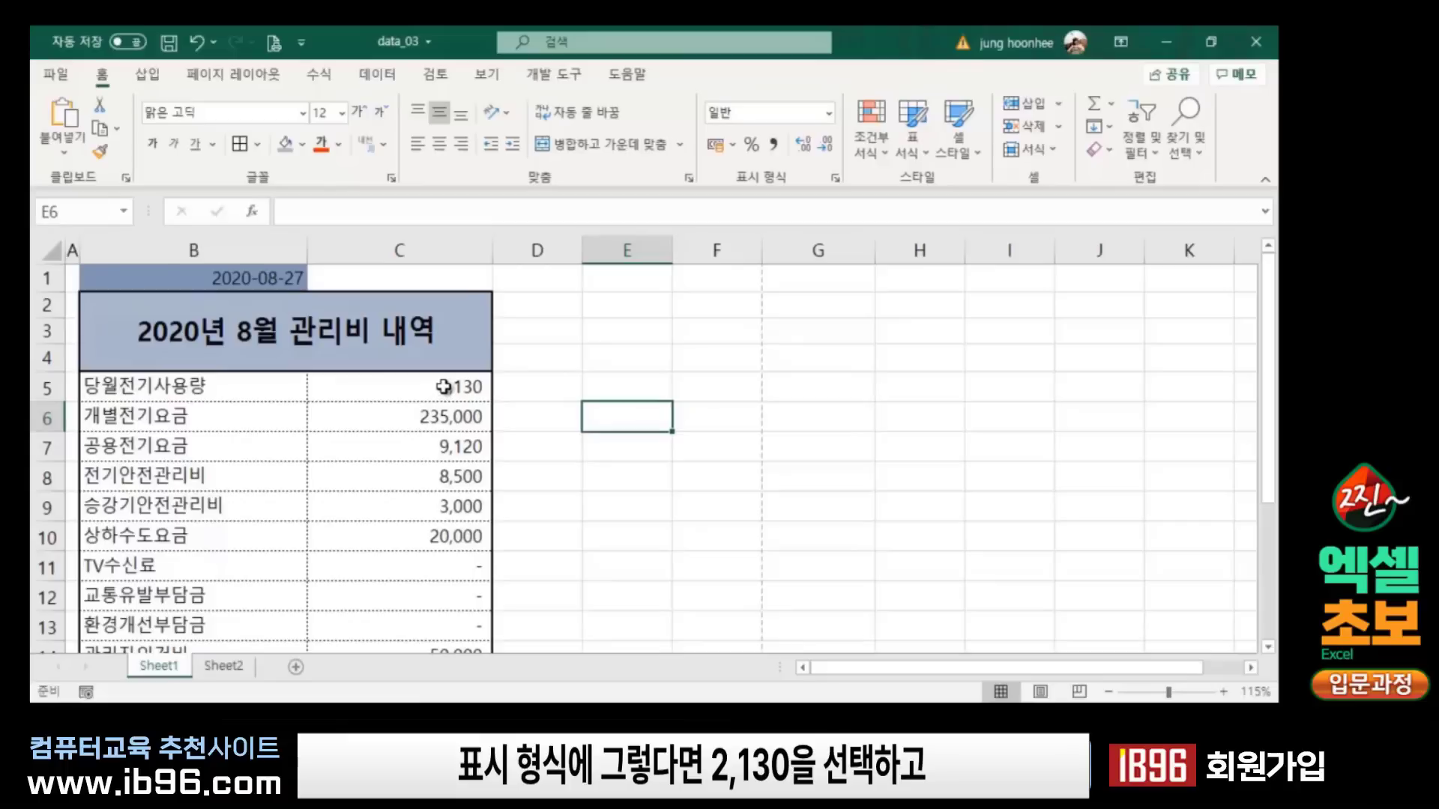
left_click(443, 387)
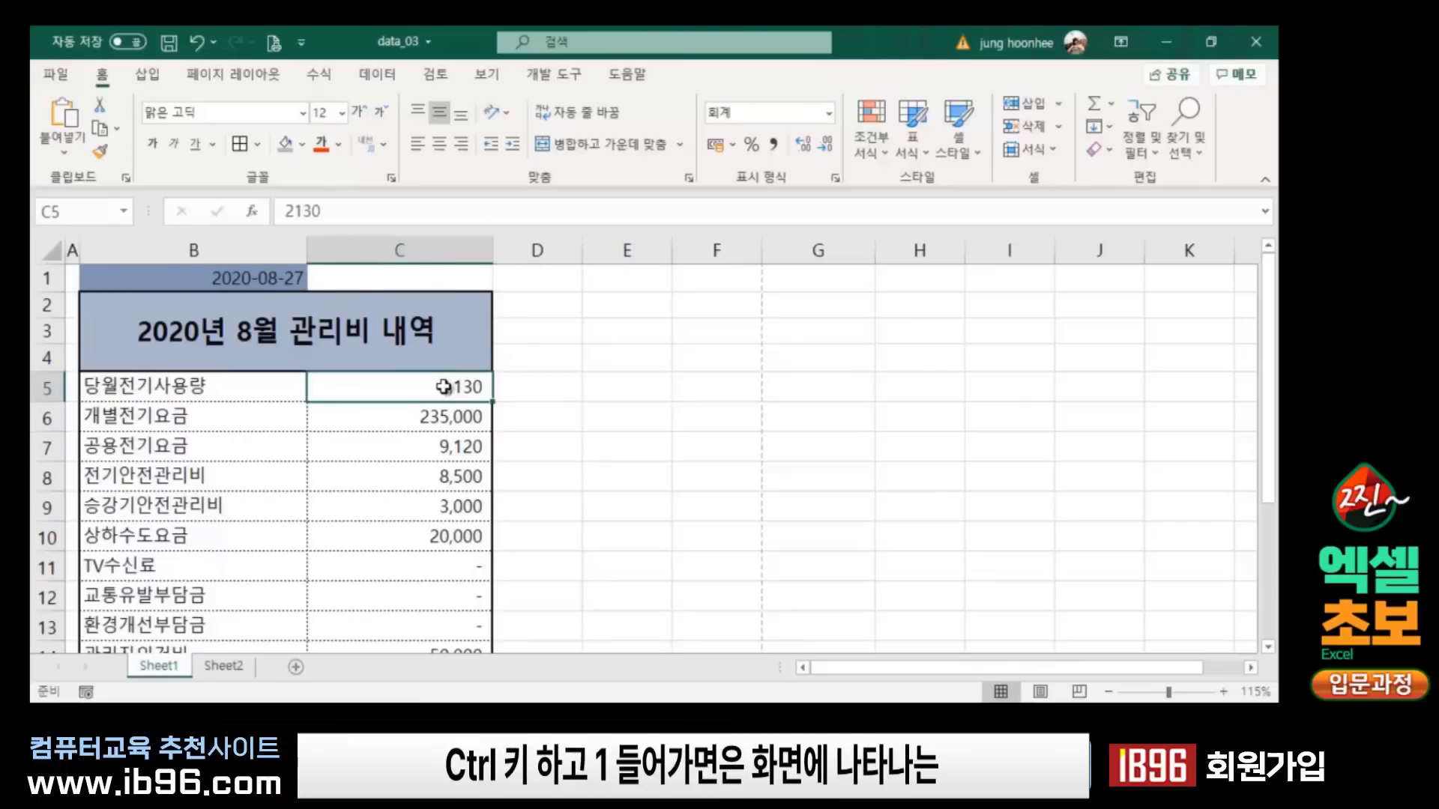
Step: Show C5's accounting-style code under Custom and place the cursor in the Type box
key("ctrl+1")
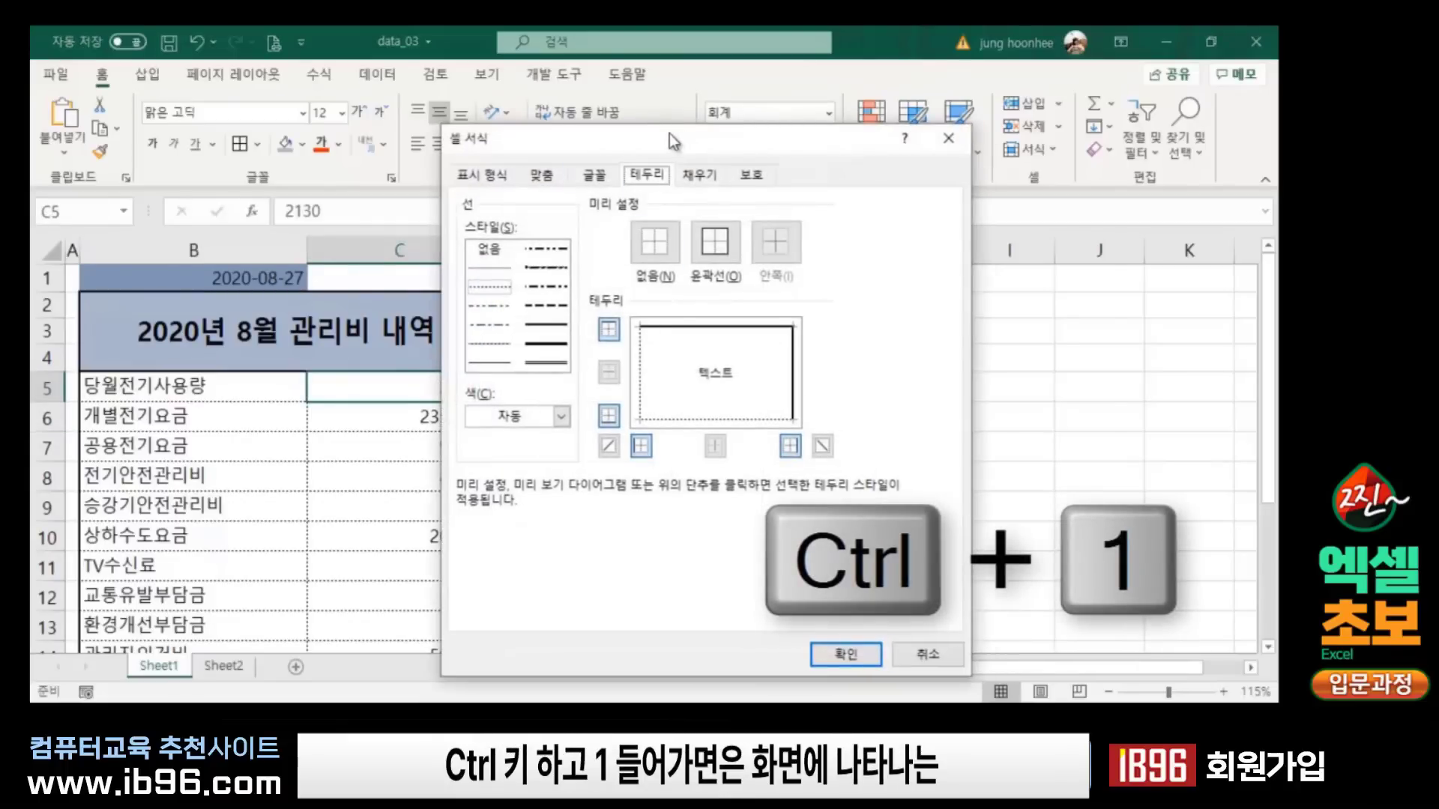
left_click_drag(668, 134, 857, 168)
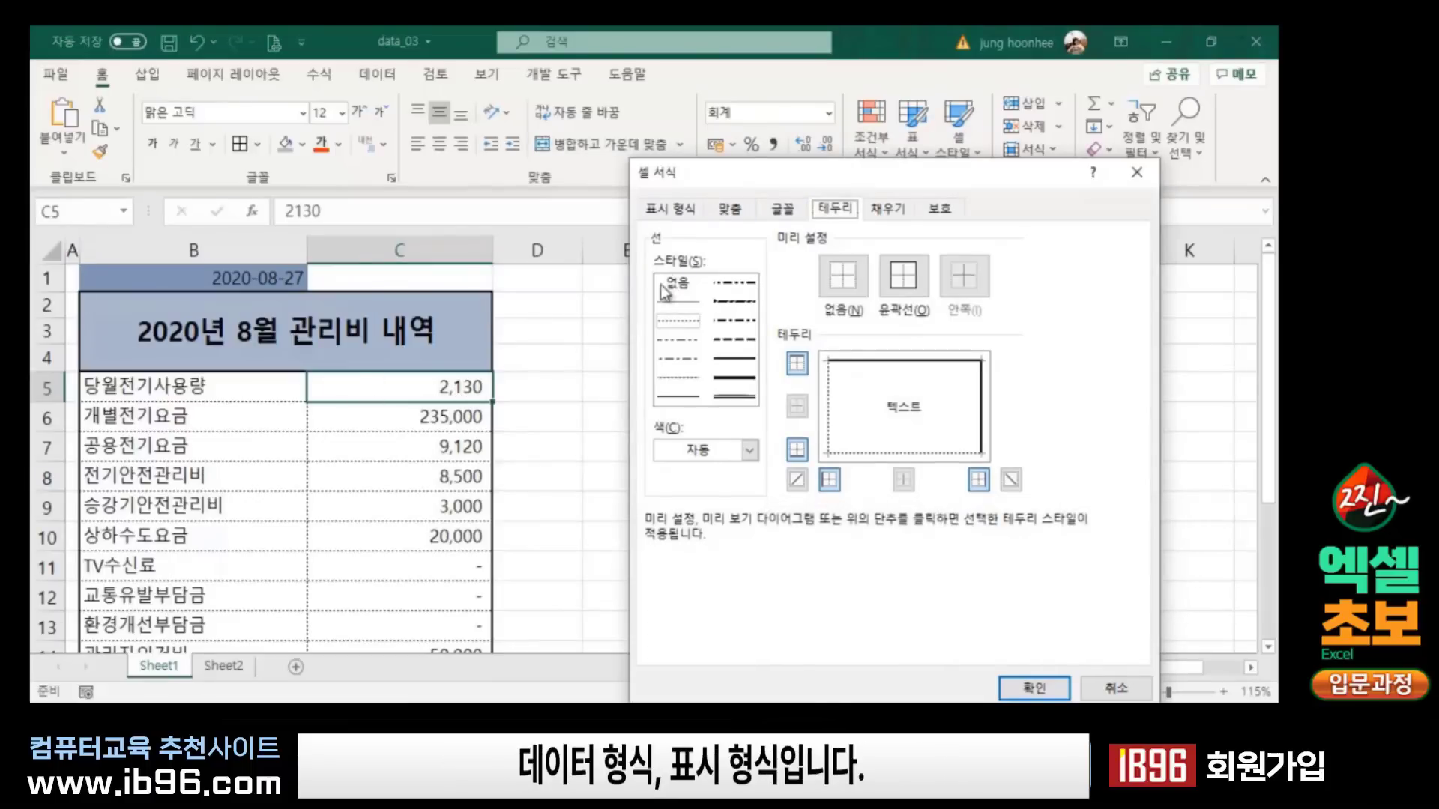
left_click(678, 211)
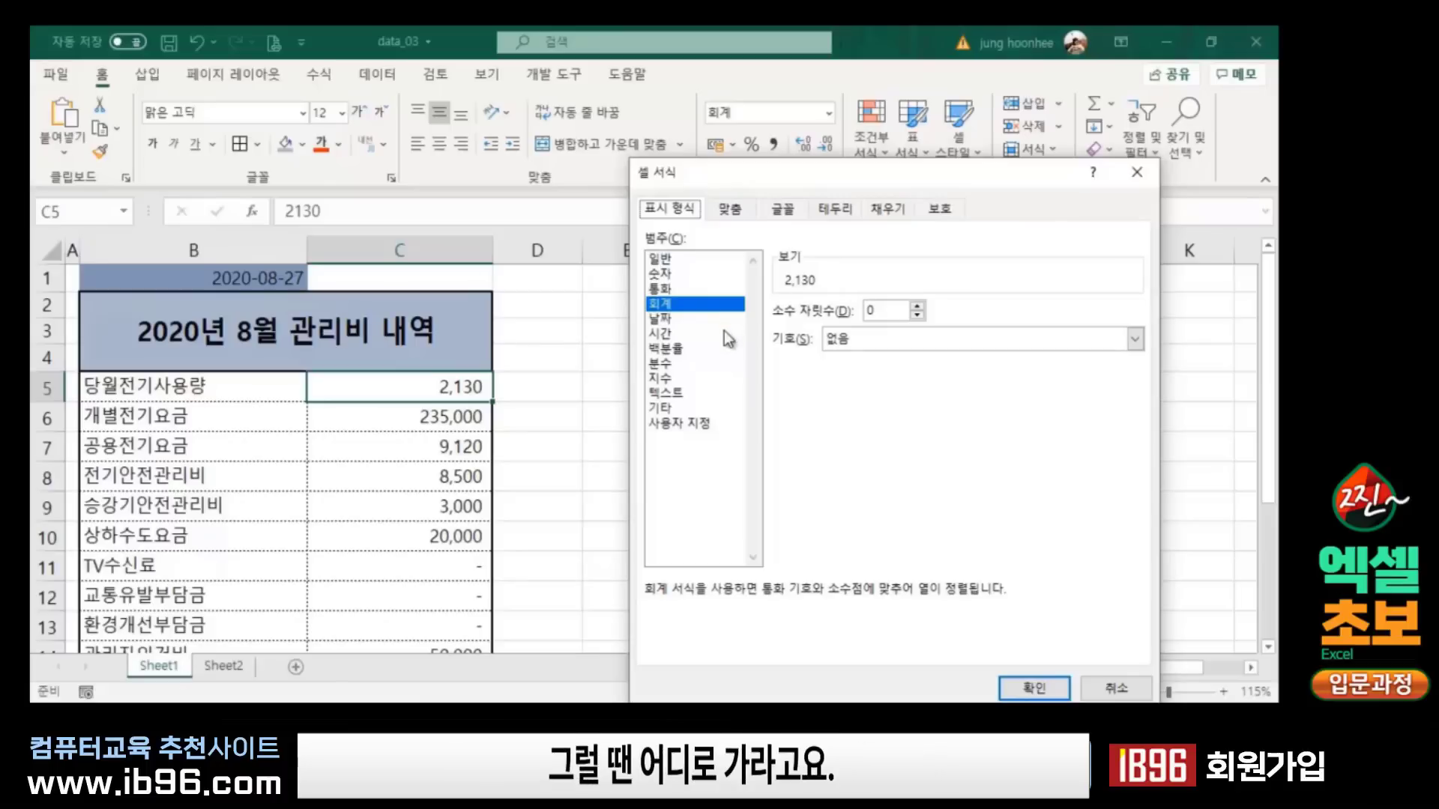
left_click(697, 424)
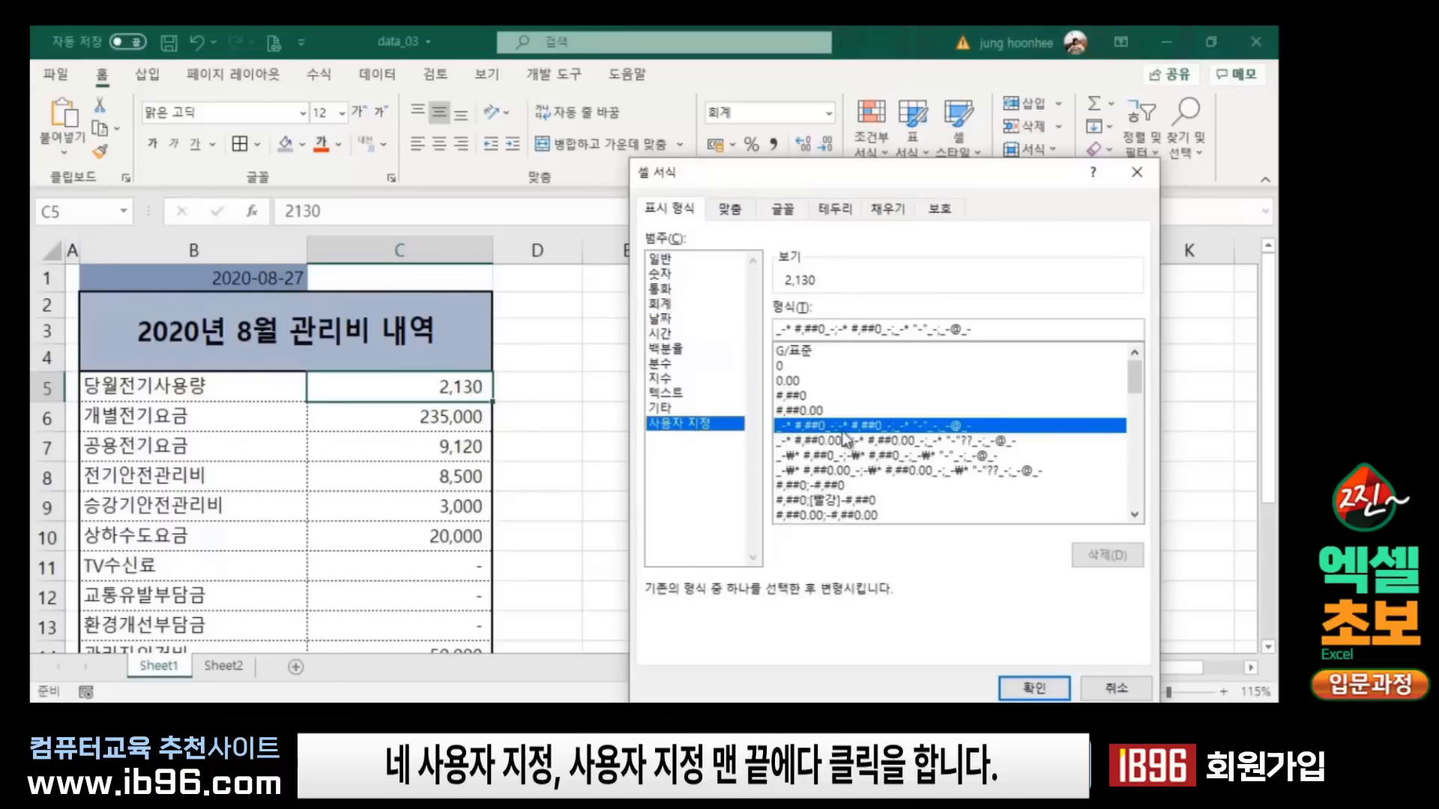
left_click(978, 329)
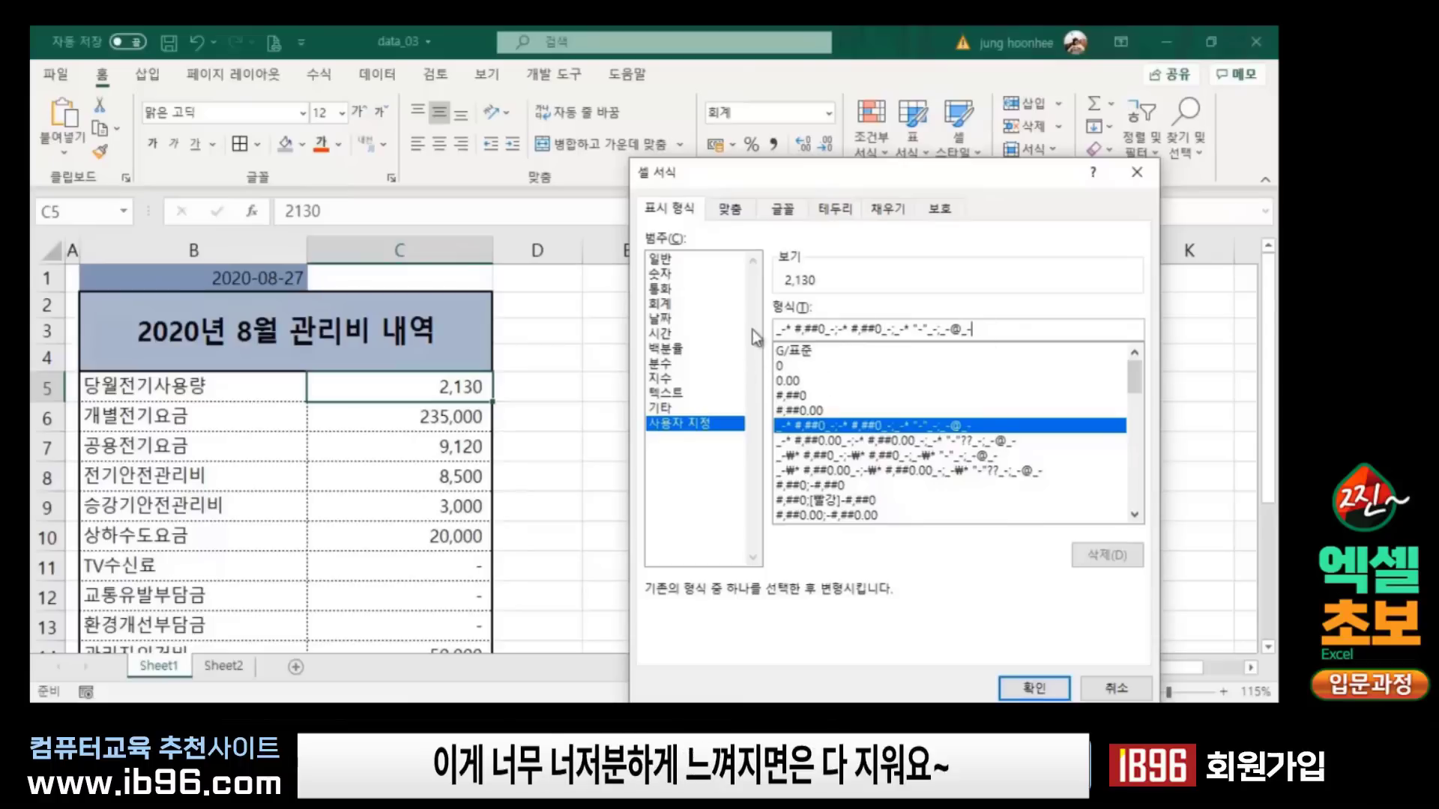
Step: Replace C5's existing custom format code with #,##0 and apply it
key("BackSpace")
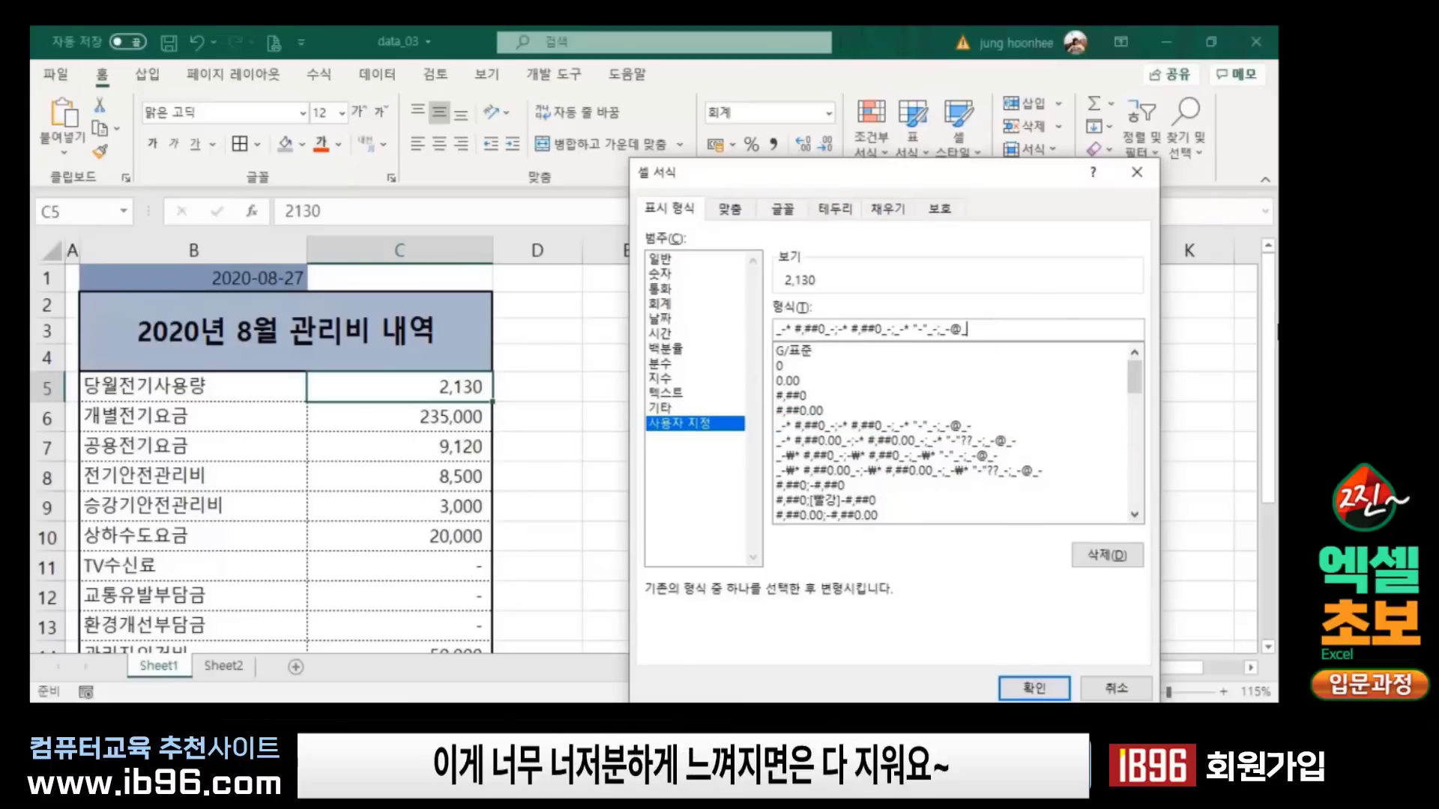
key("BackSpace")
key("BackSpace")
key("BackSpace")
key("BackSpace")
key("BackSpace")
key("BackSpace")
key("BackSpace")
key("BackSpace")
key("BackSpace")
key("BackSpace")
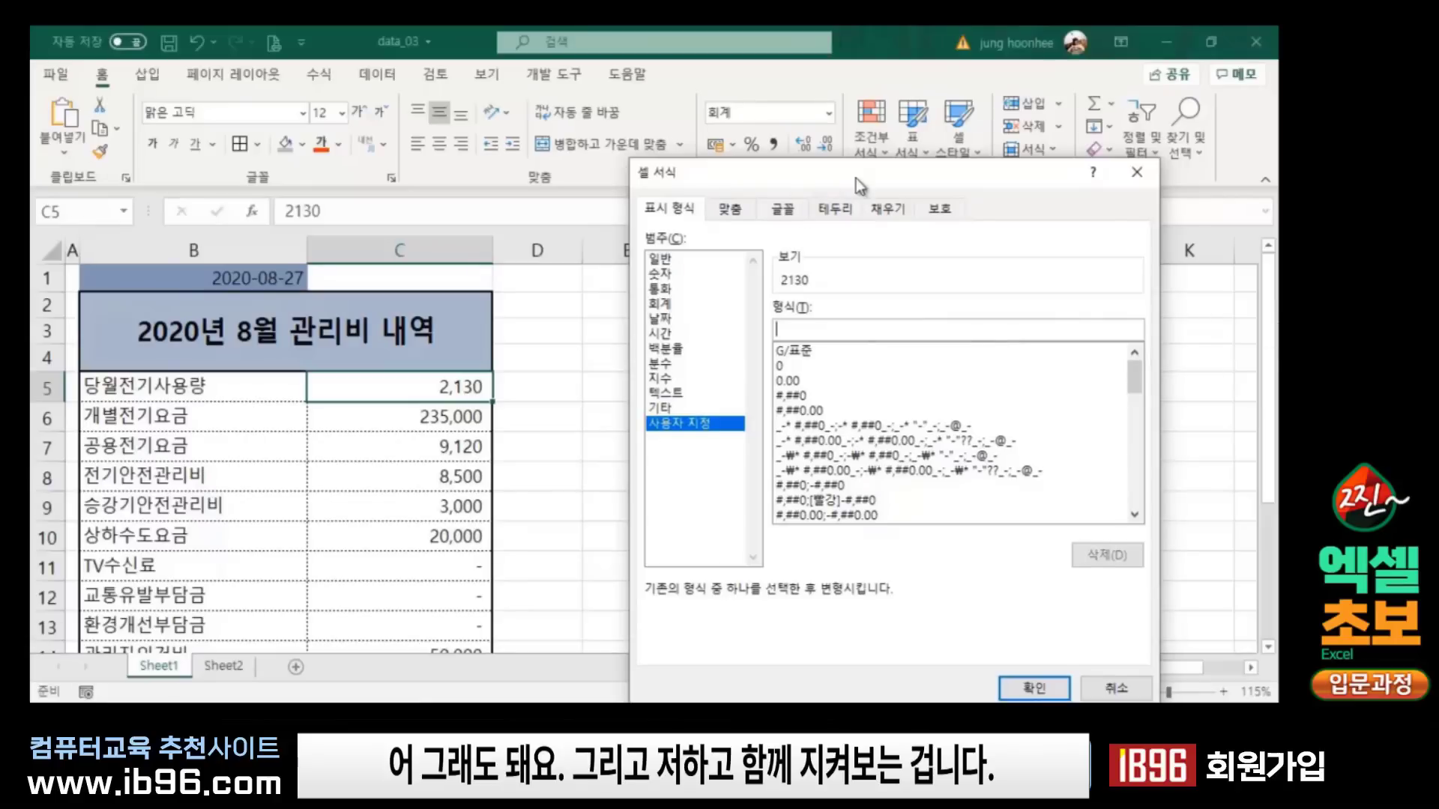
left_click_drag(856, 178, 874, 192)
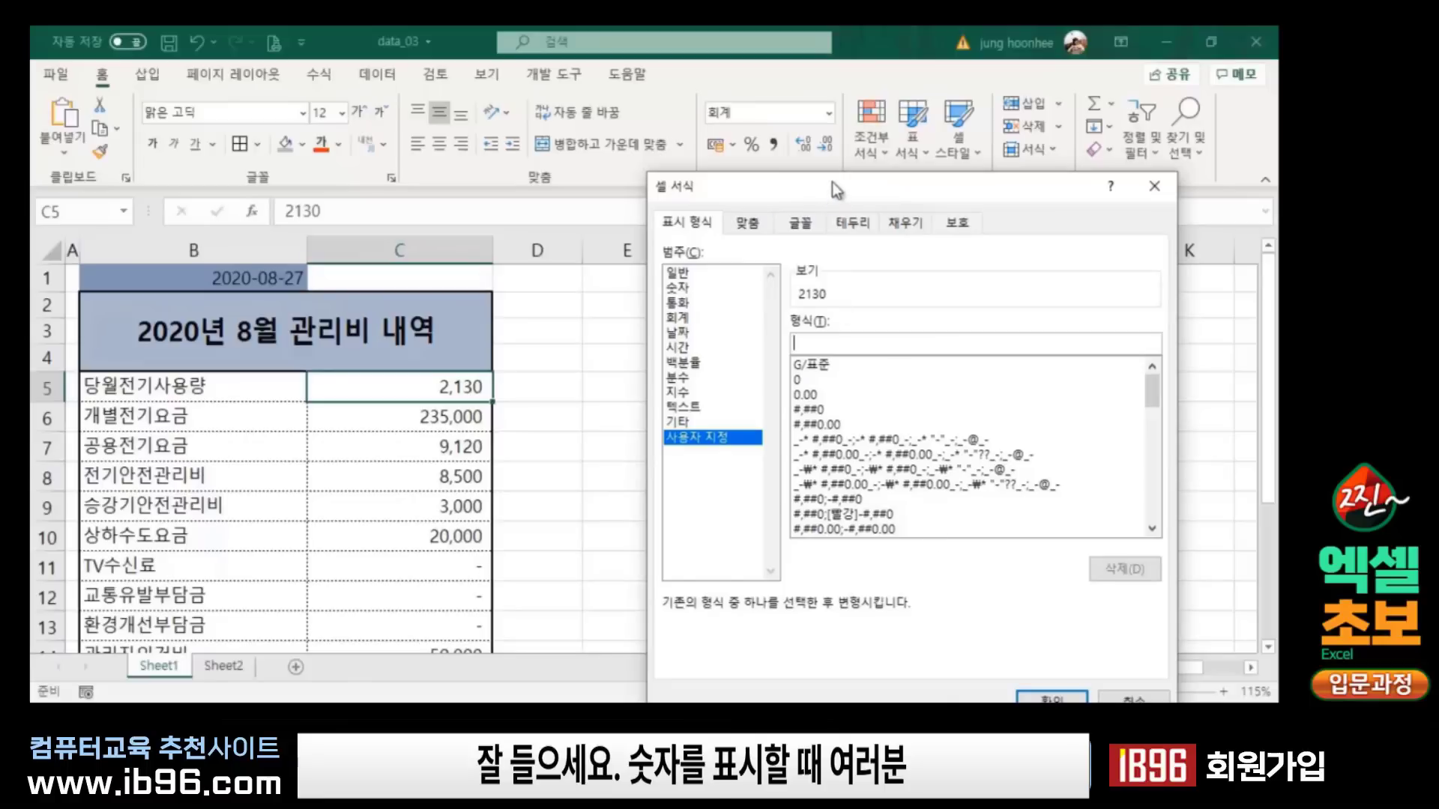
left_click_drag(832, 201, 718, 162)
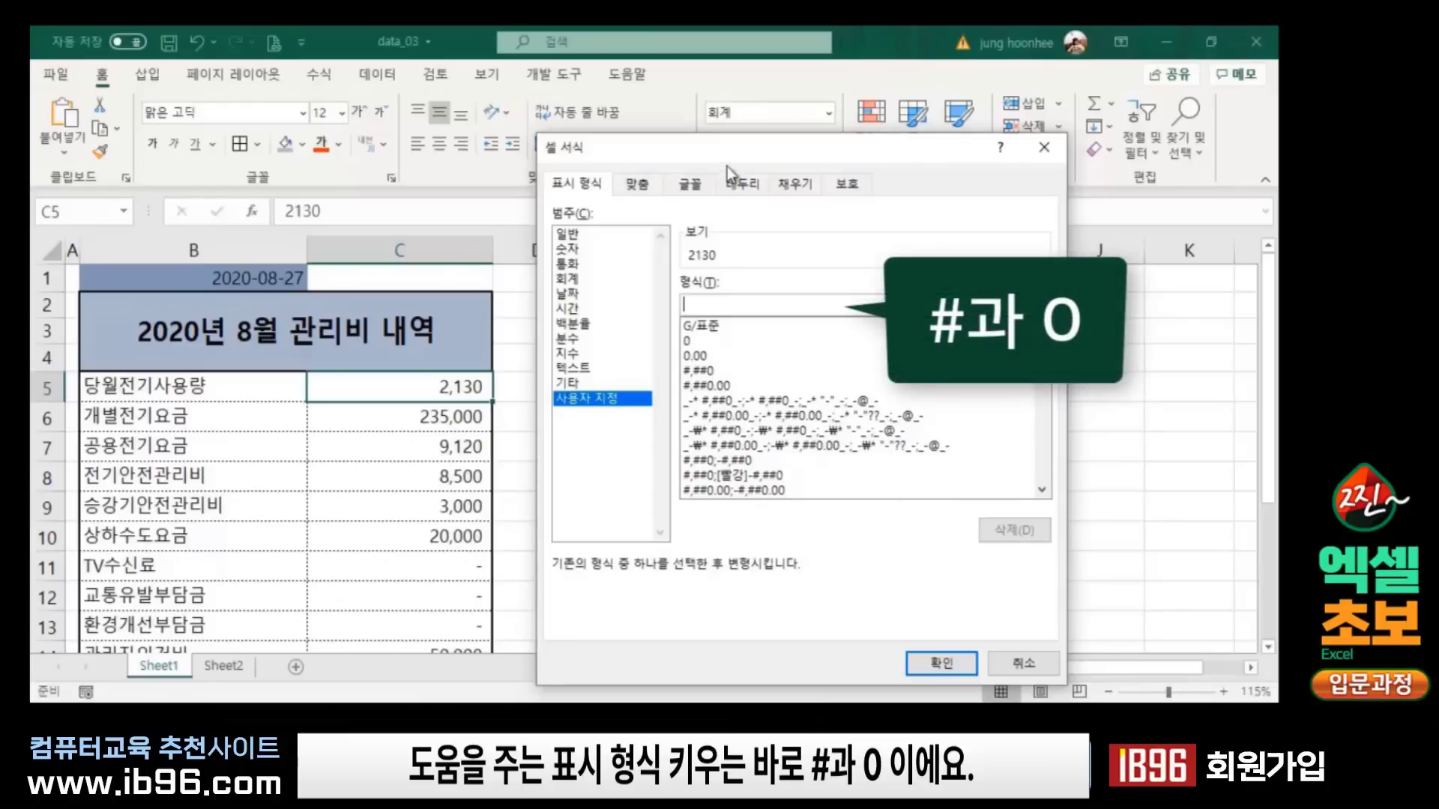
left_click_drag(735, 154, 761, 206)
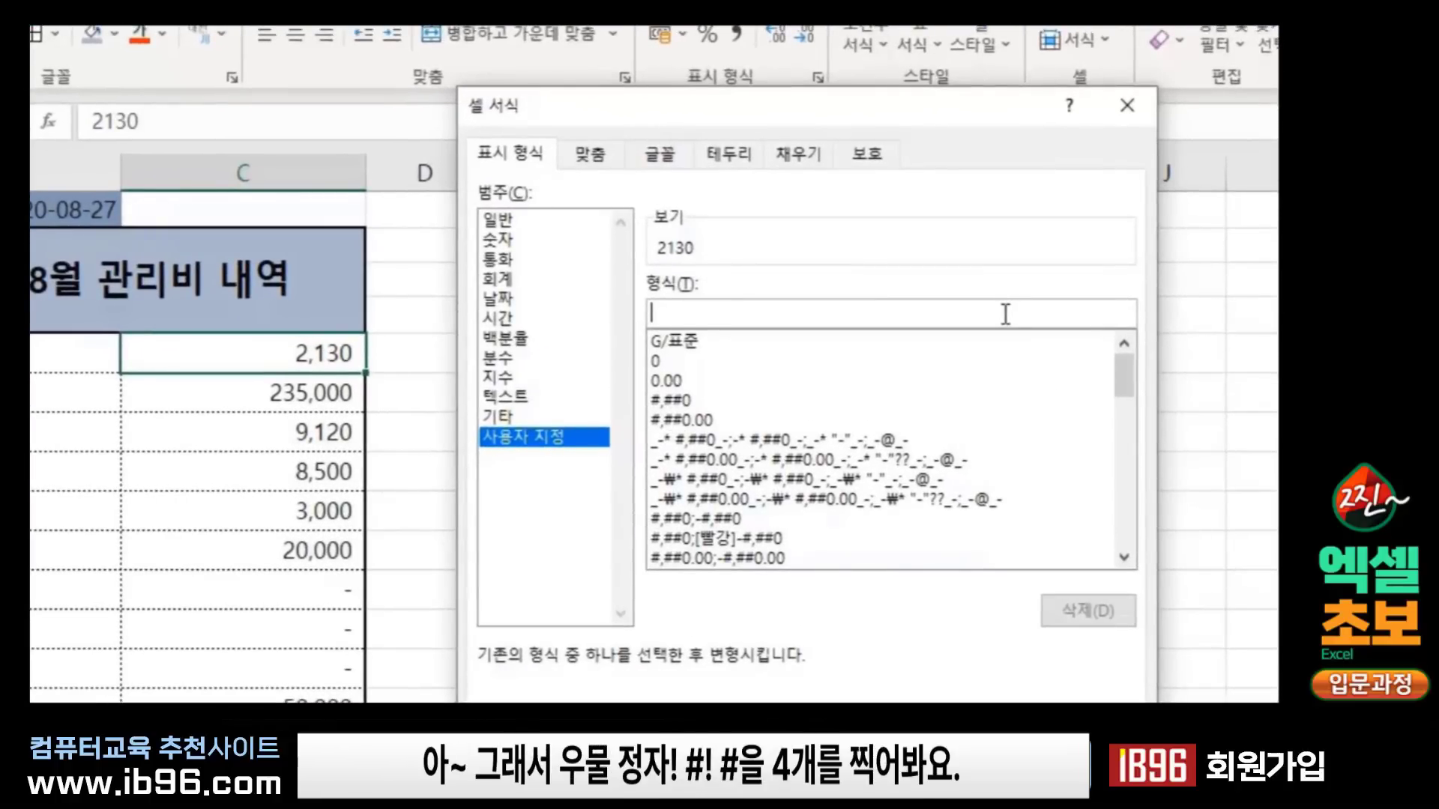
type("###")
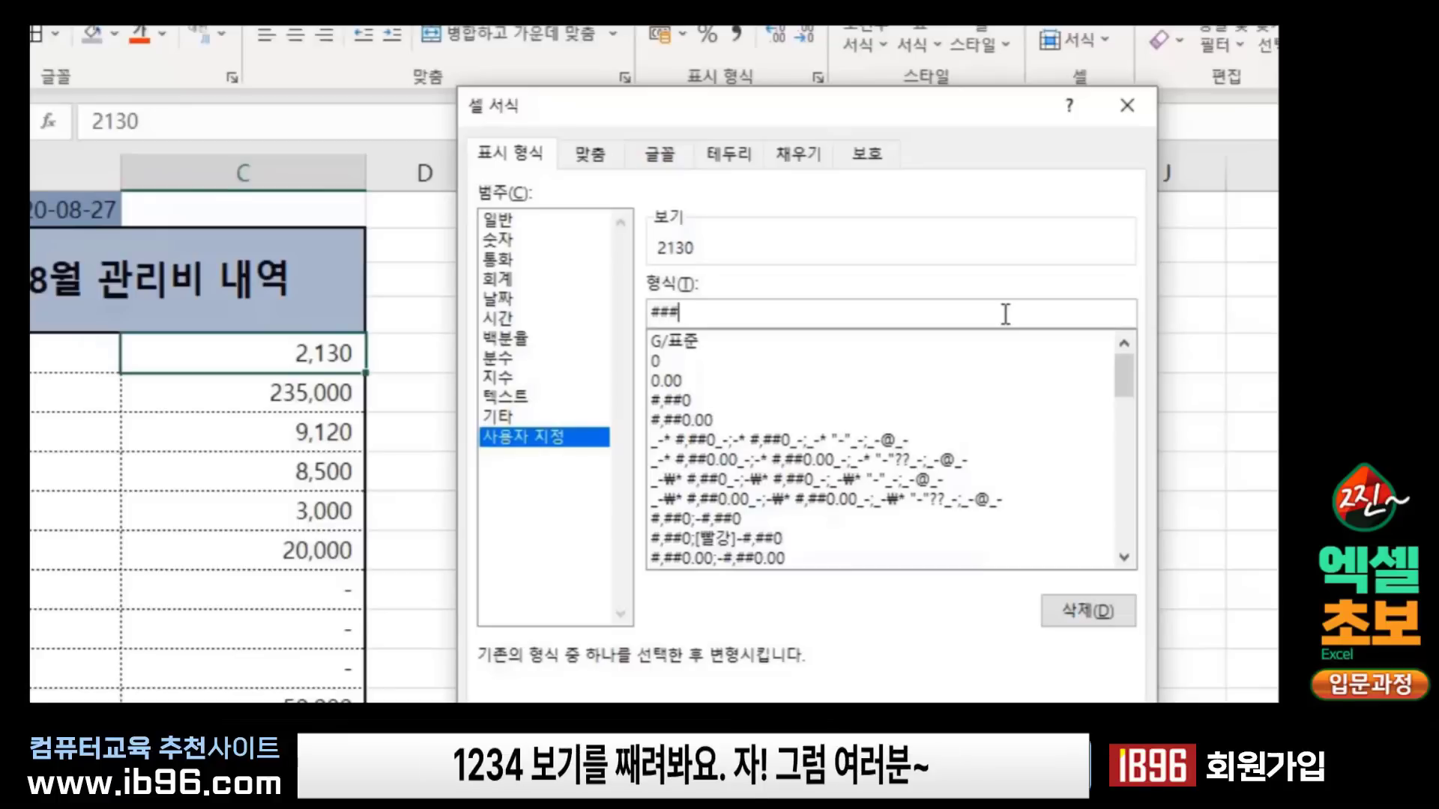
type("#")
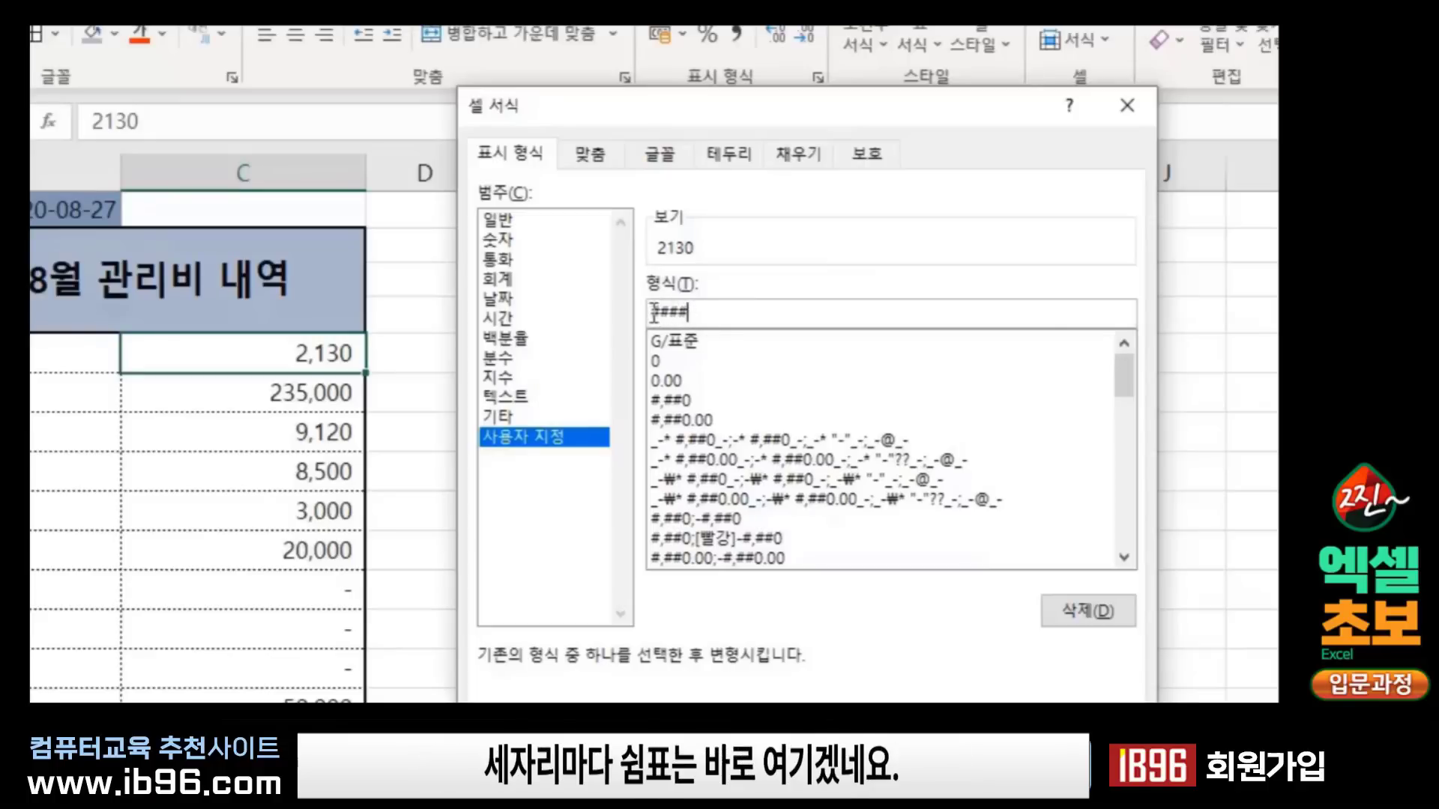
left_click(662, 311)
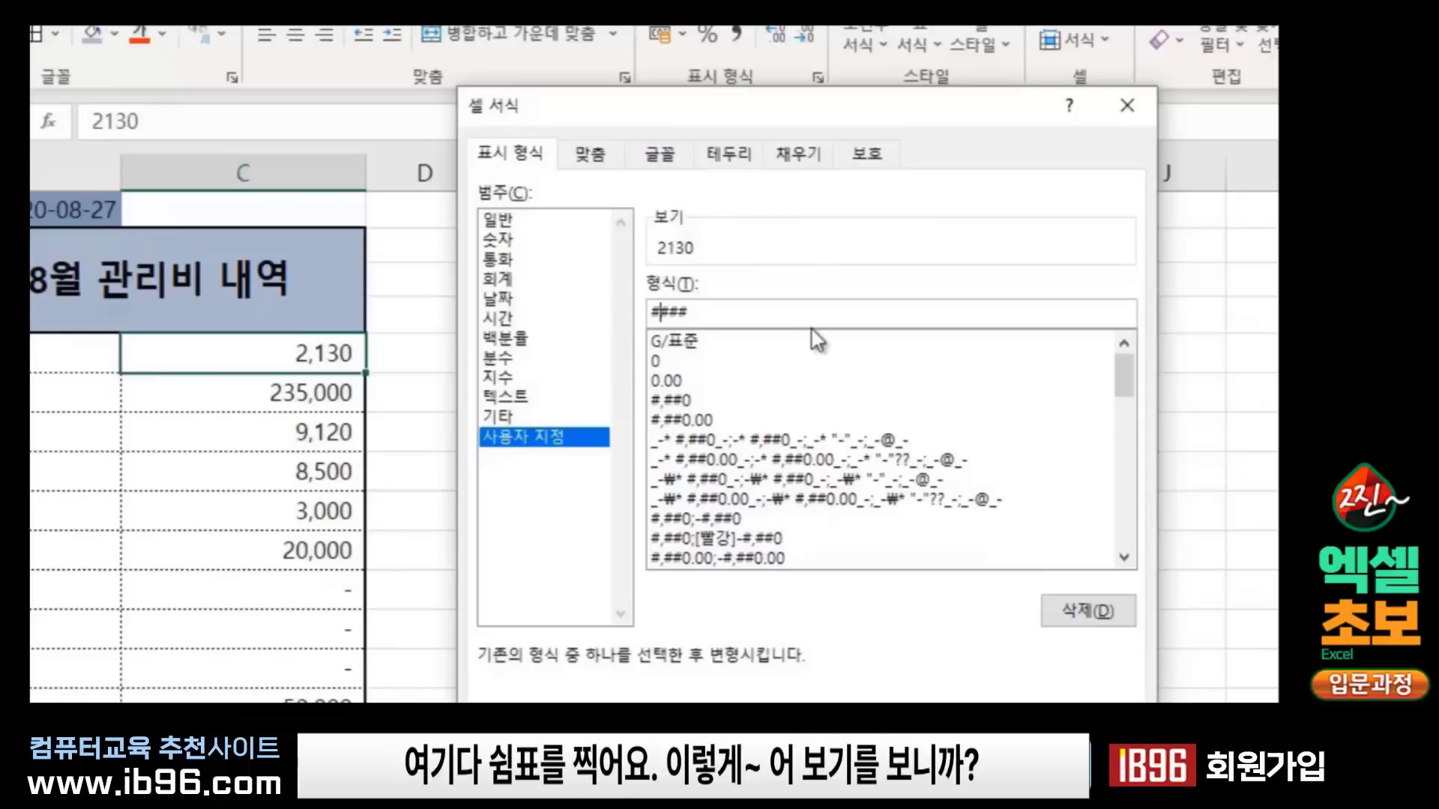
type(",")
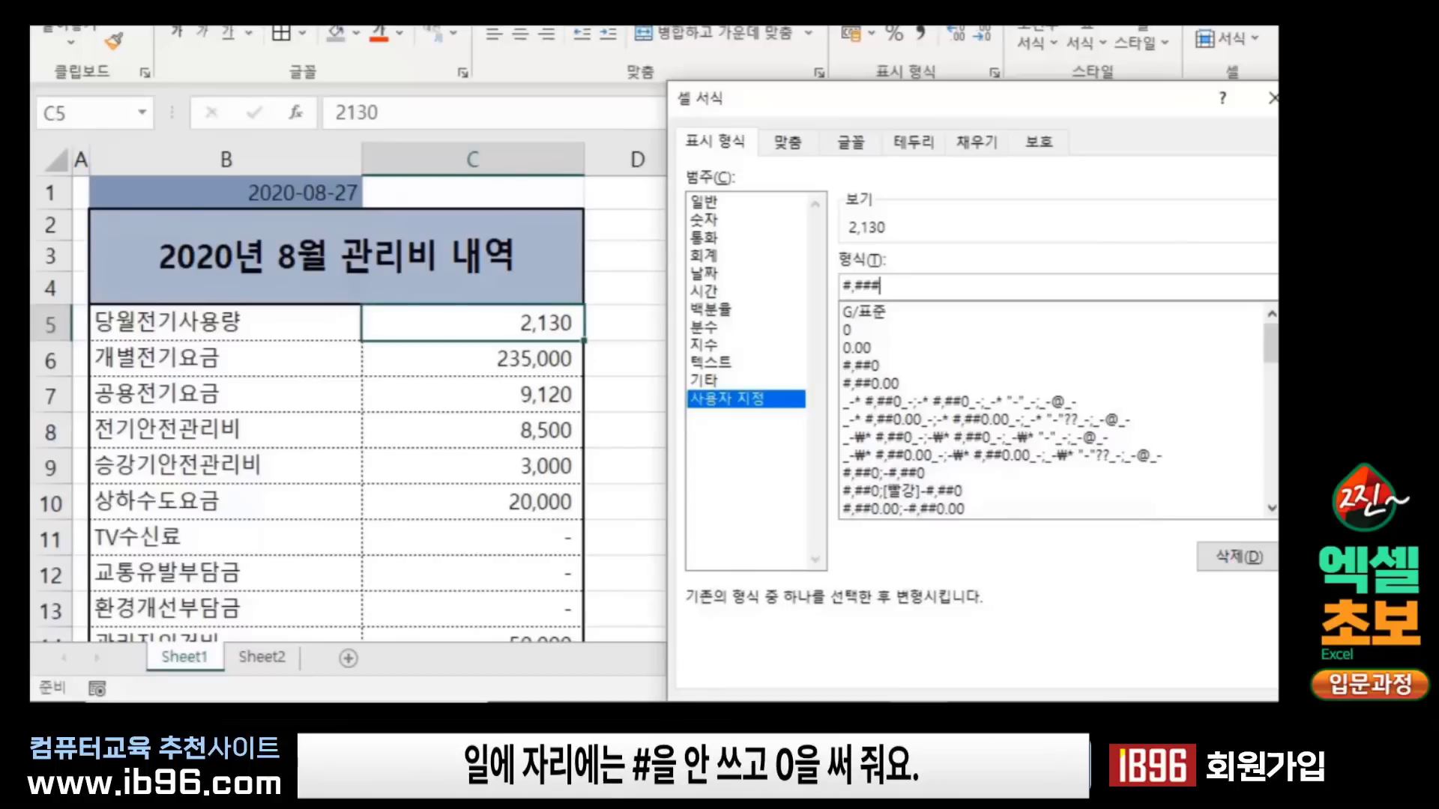
key("BackSpace")
type("0")
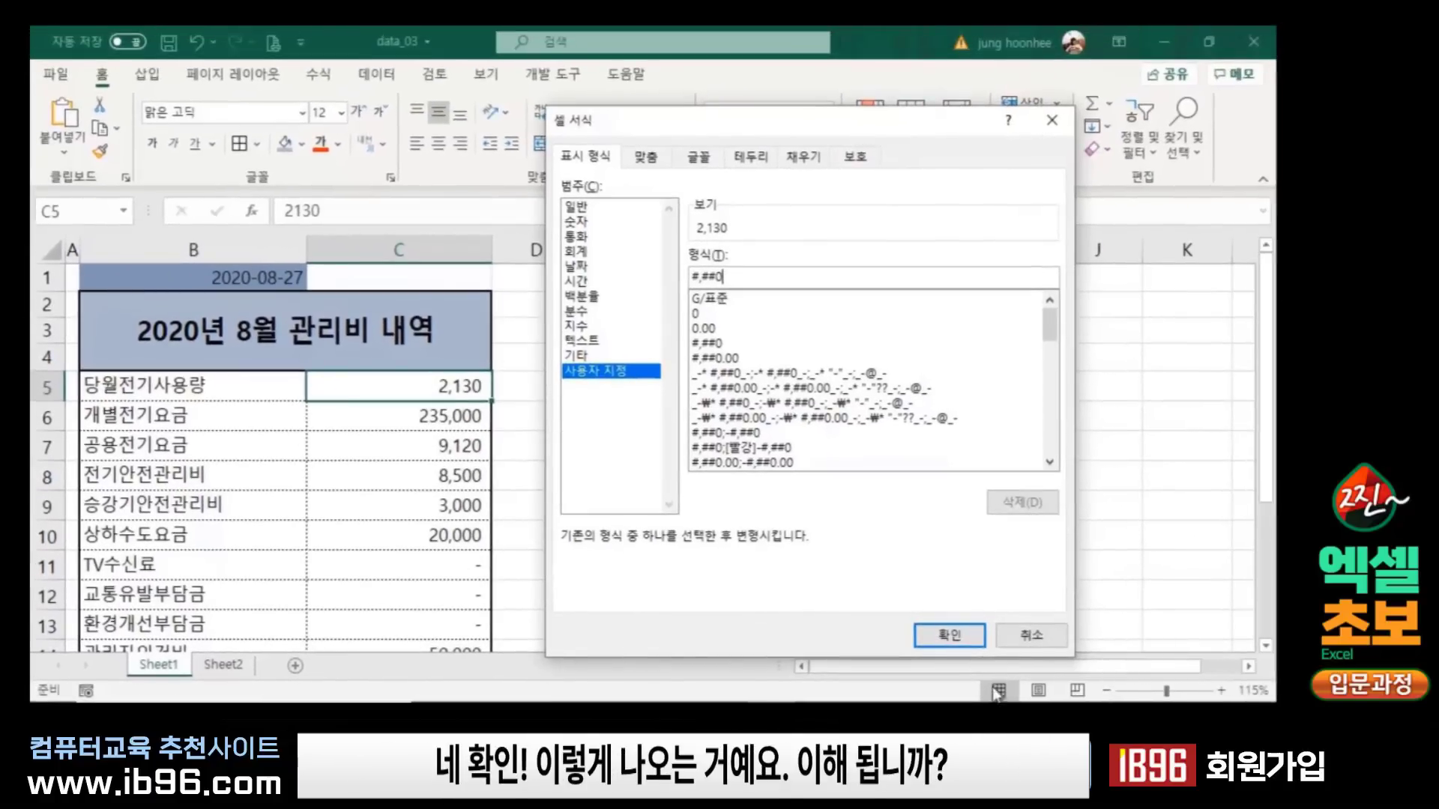
left_click(949, 637)
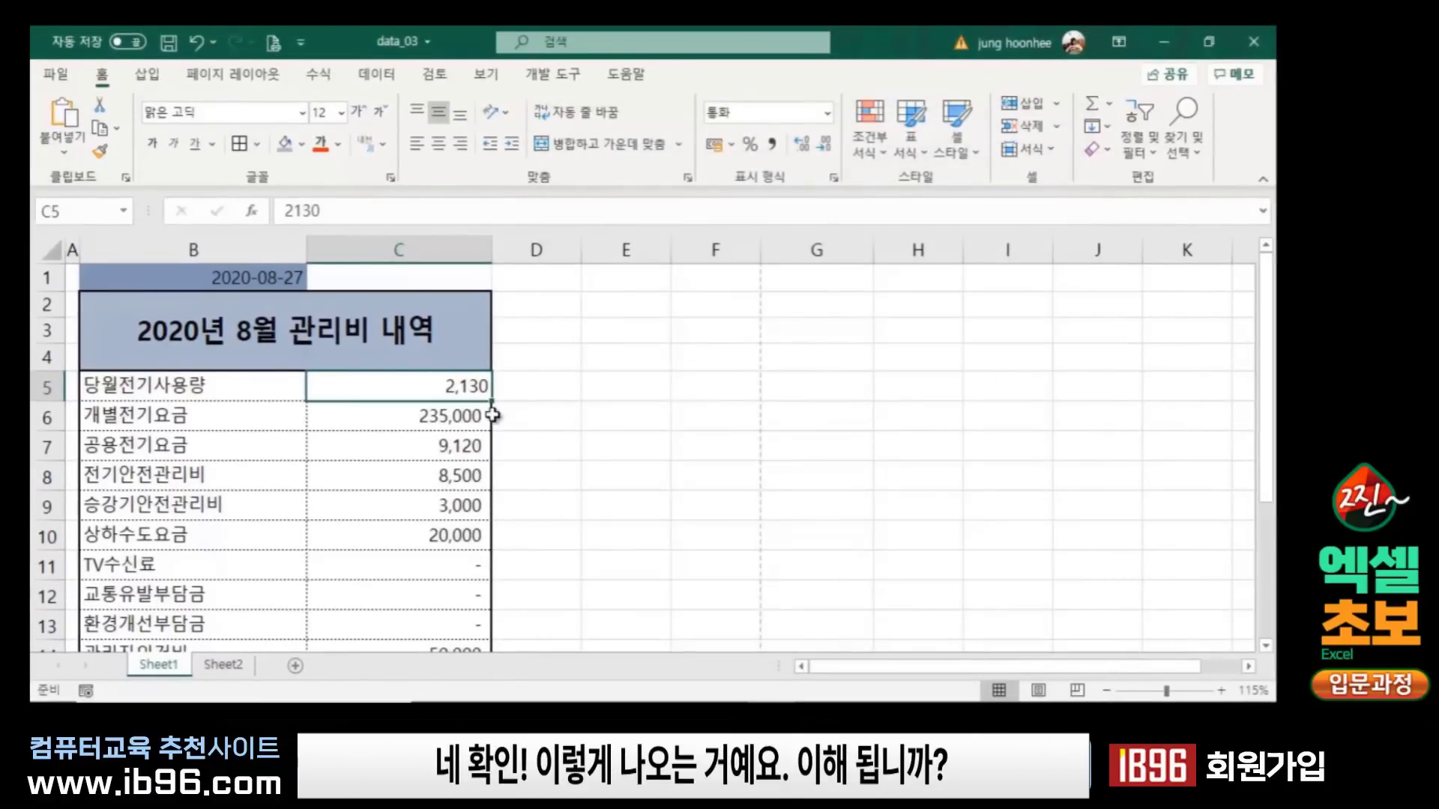
Step: Check the number formats of C5 and the other amounts, including 3,000 in C9
left_click(623, 466)
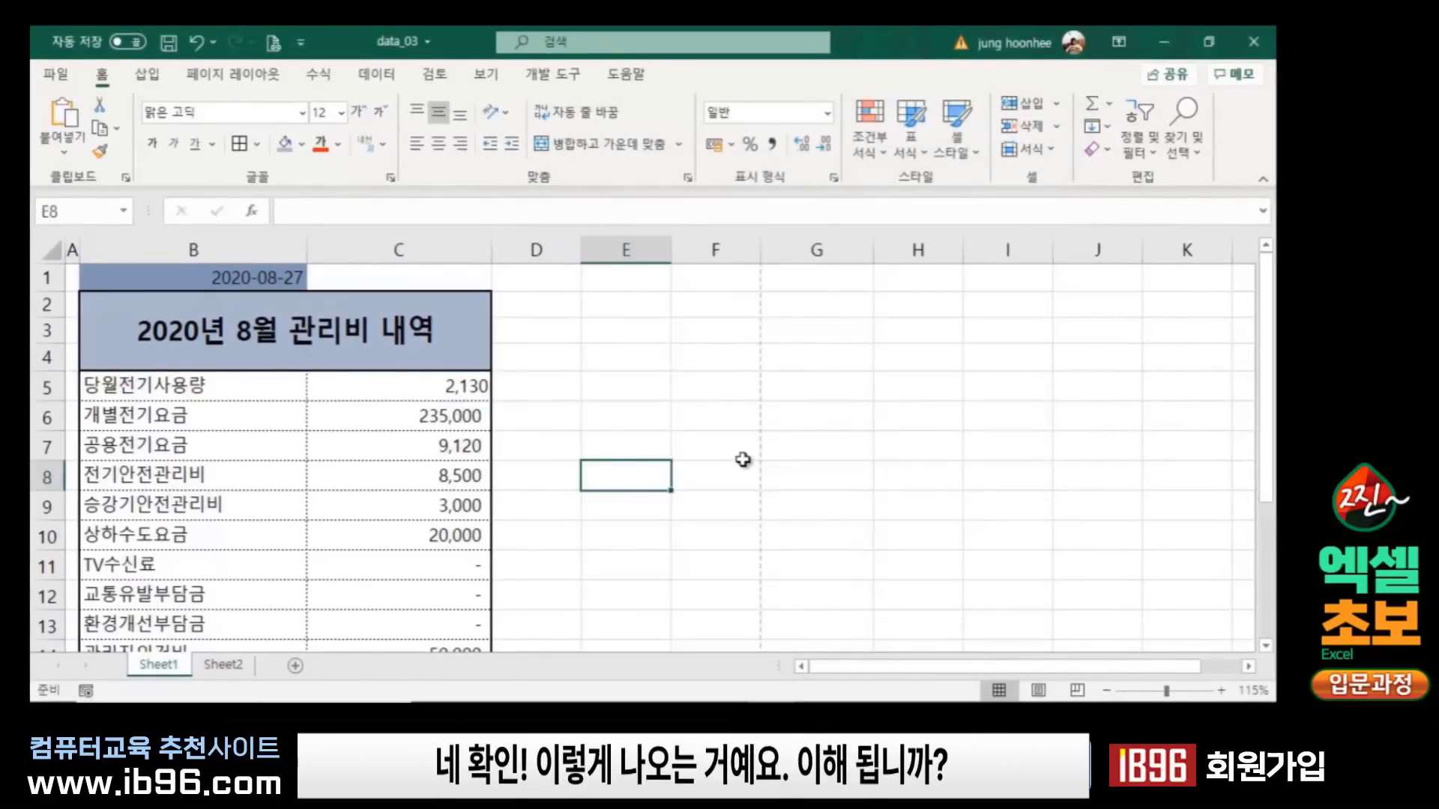
left_click(459, 388)
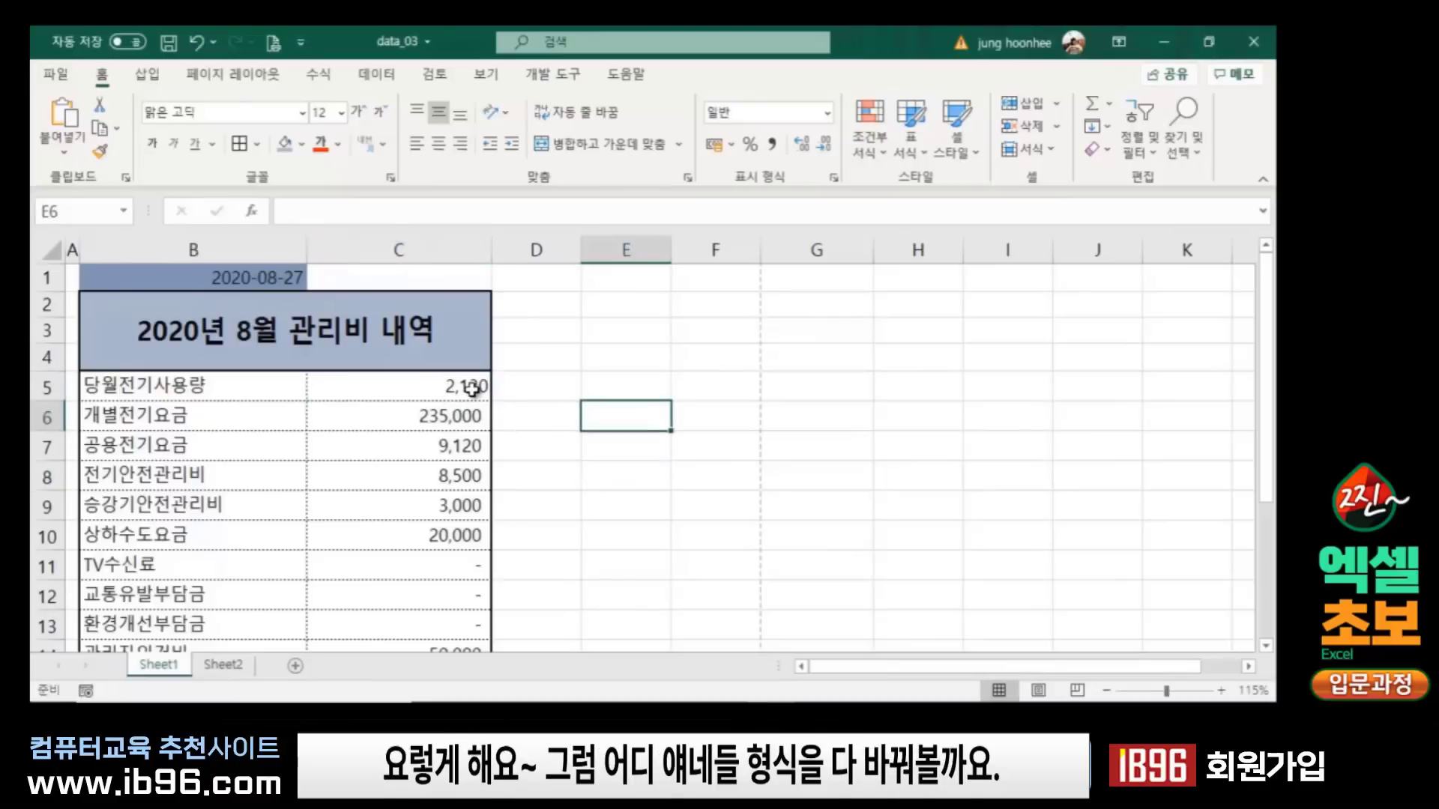
left_click(470, 386)
left_click(556, 466)
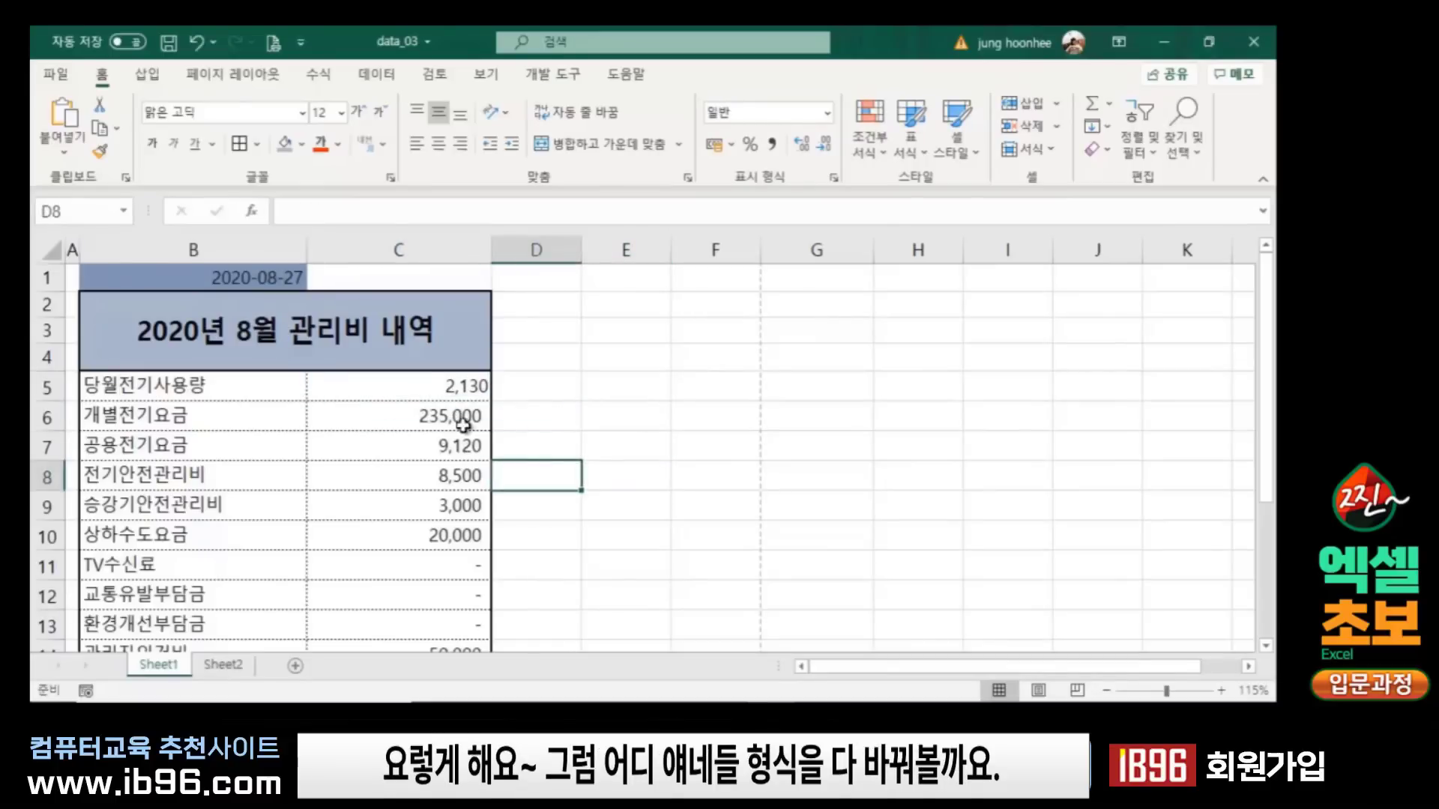
left_click(458, 386)
left_click(437, 422)
left_click(439, 470)
left_click(459, 504)
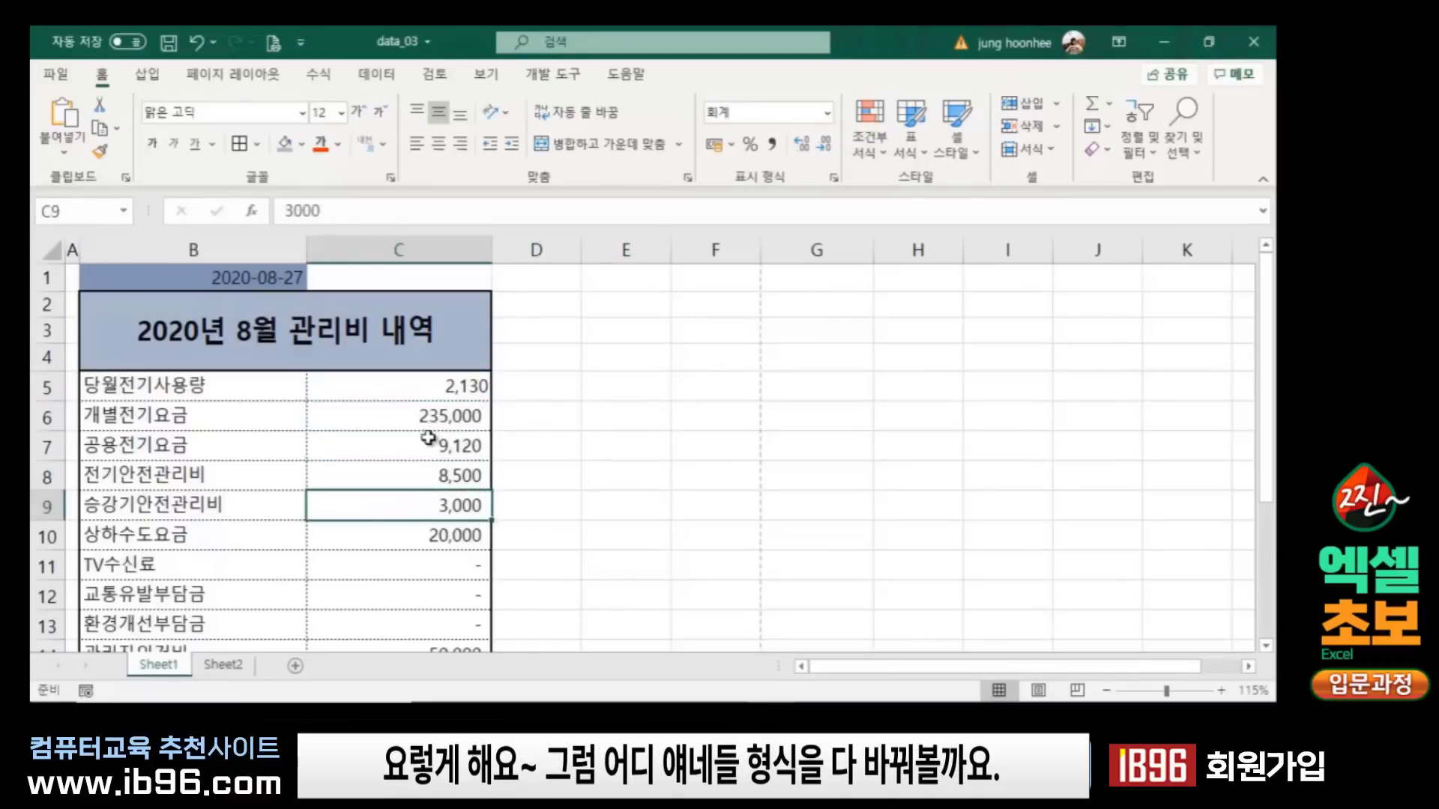
Step: Replace G/표준 with the #,##0 custom format on amounts C5 through C18
left_click_drag(434, 383, 447, 684)
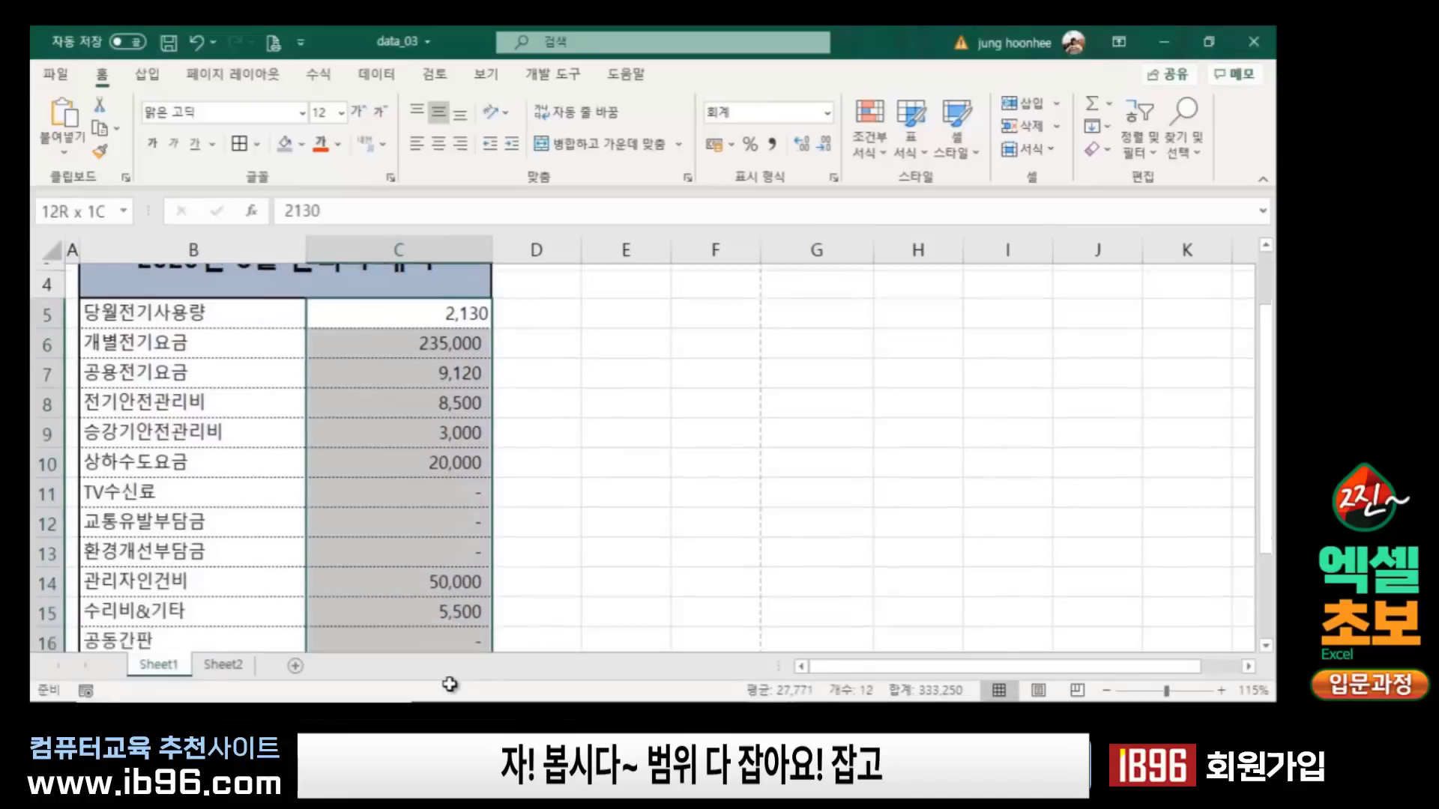
left_click_drag(447, 685, 417, 610)
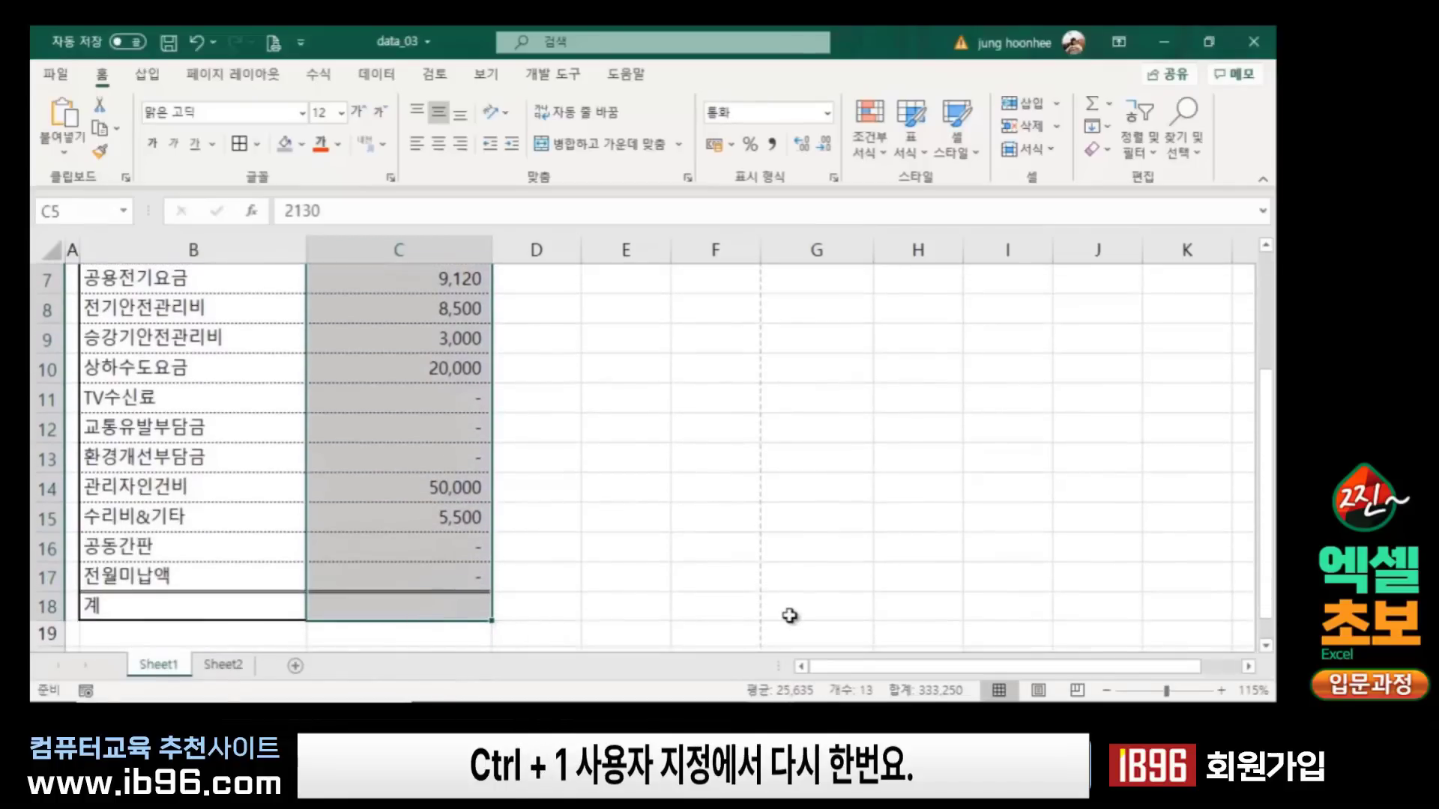
scroll(790, 616, "up", 2)
key("ctrl+1")
left_click(622, 372)
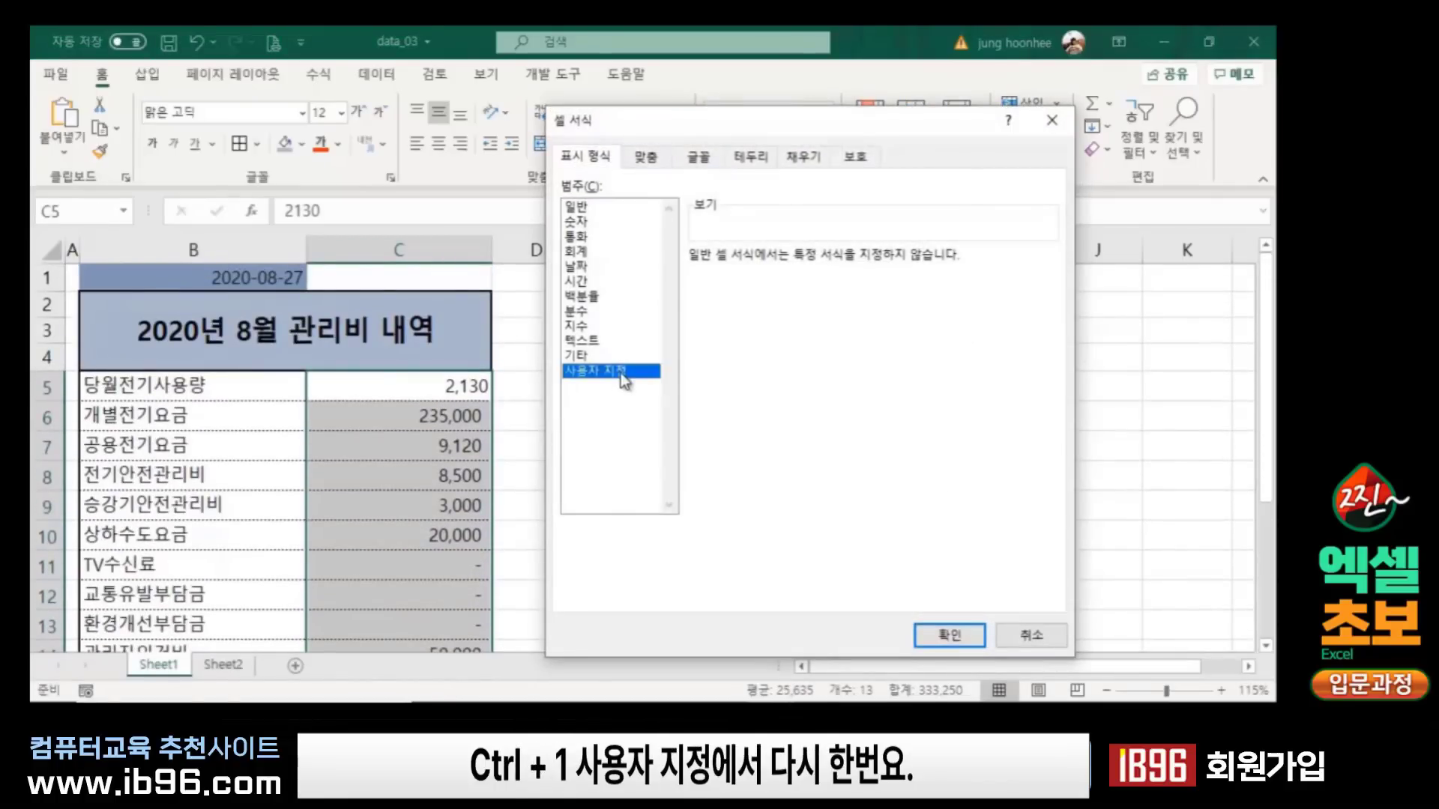
left_click(792, 272)
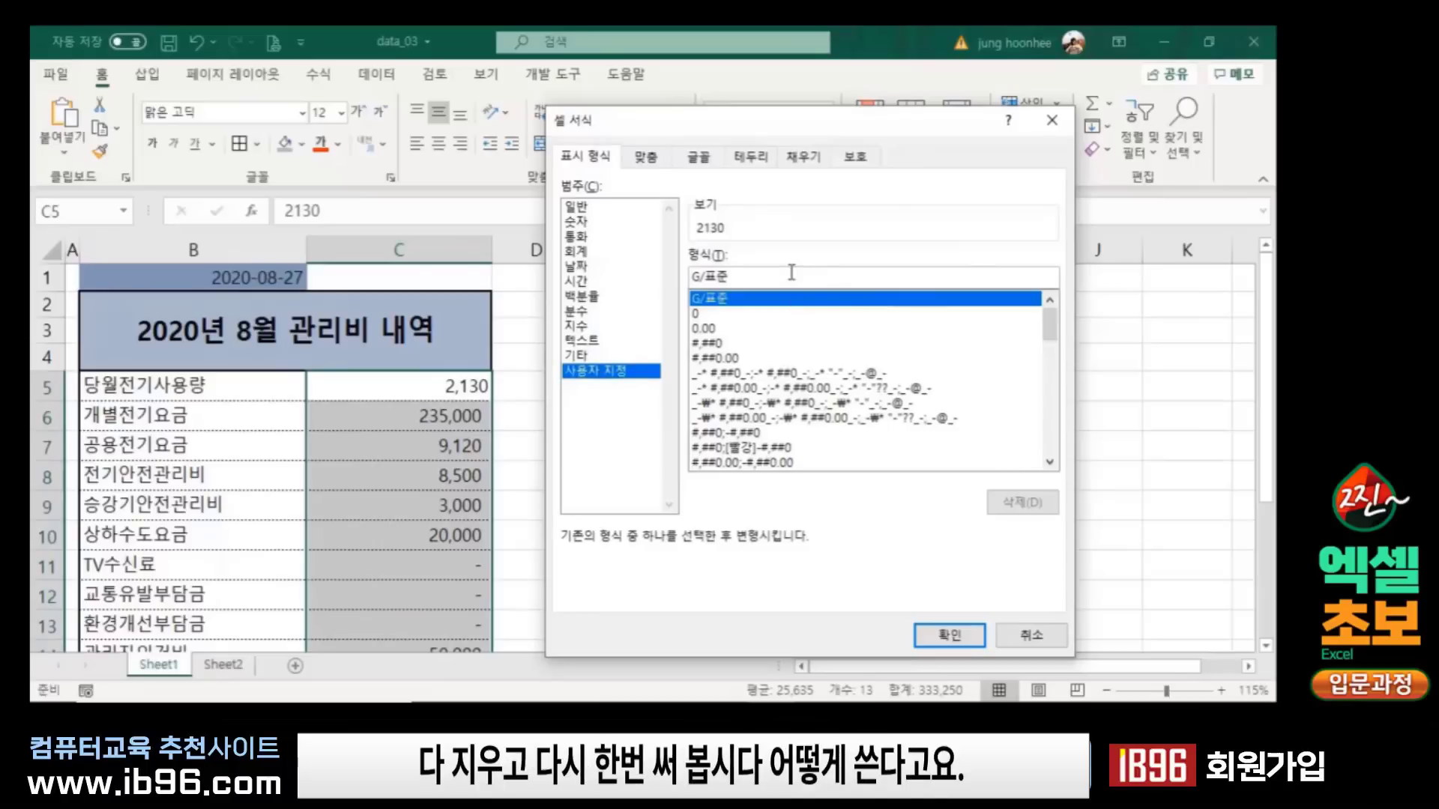
key("BackSpace")
key("BackSpace")
key("BackSpace")
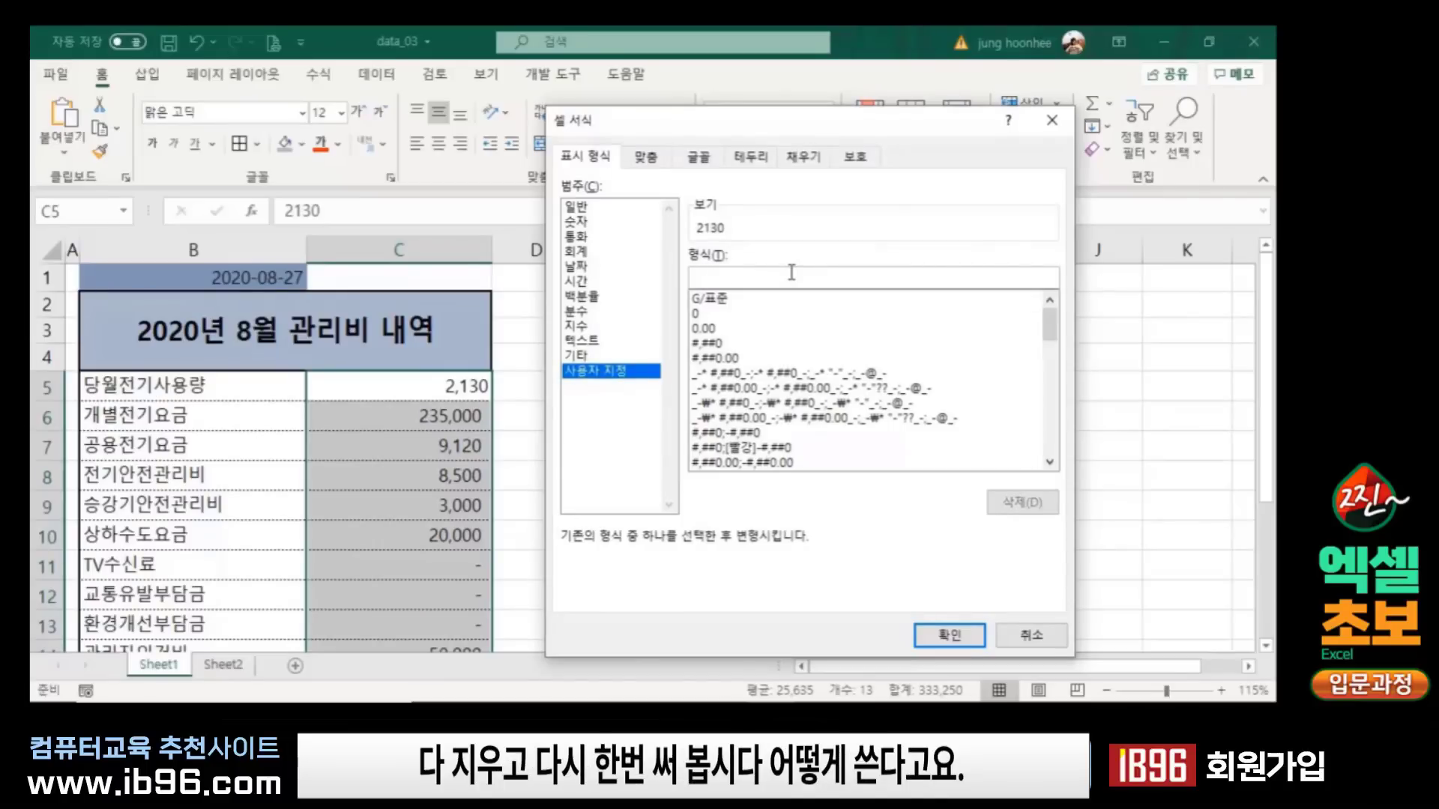
type("#")
type(",#")
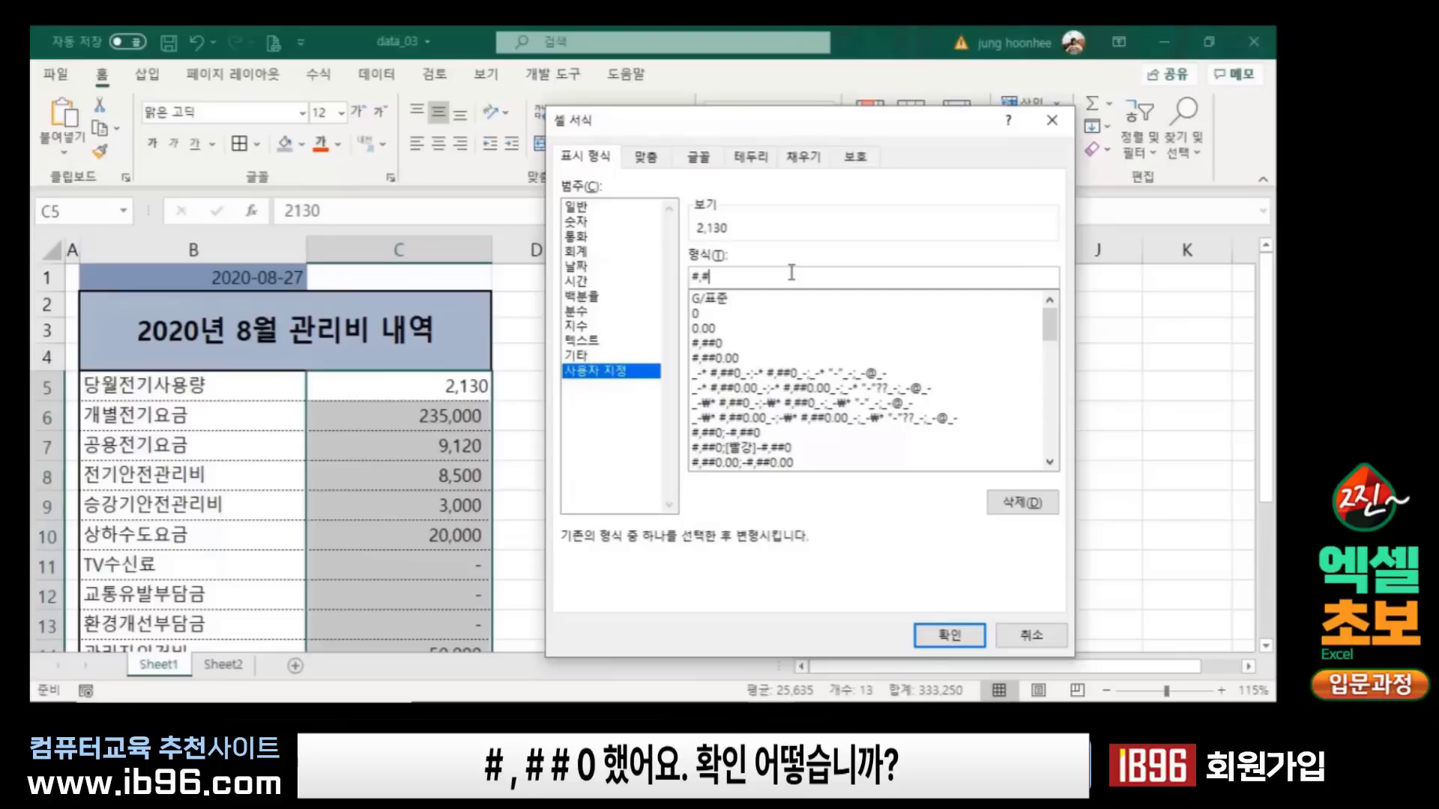
type("#0")
left_click(949, 637)
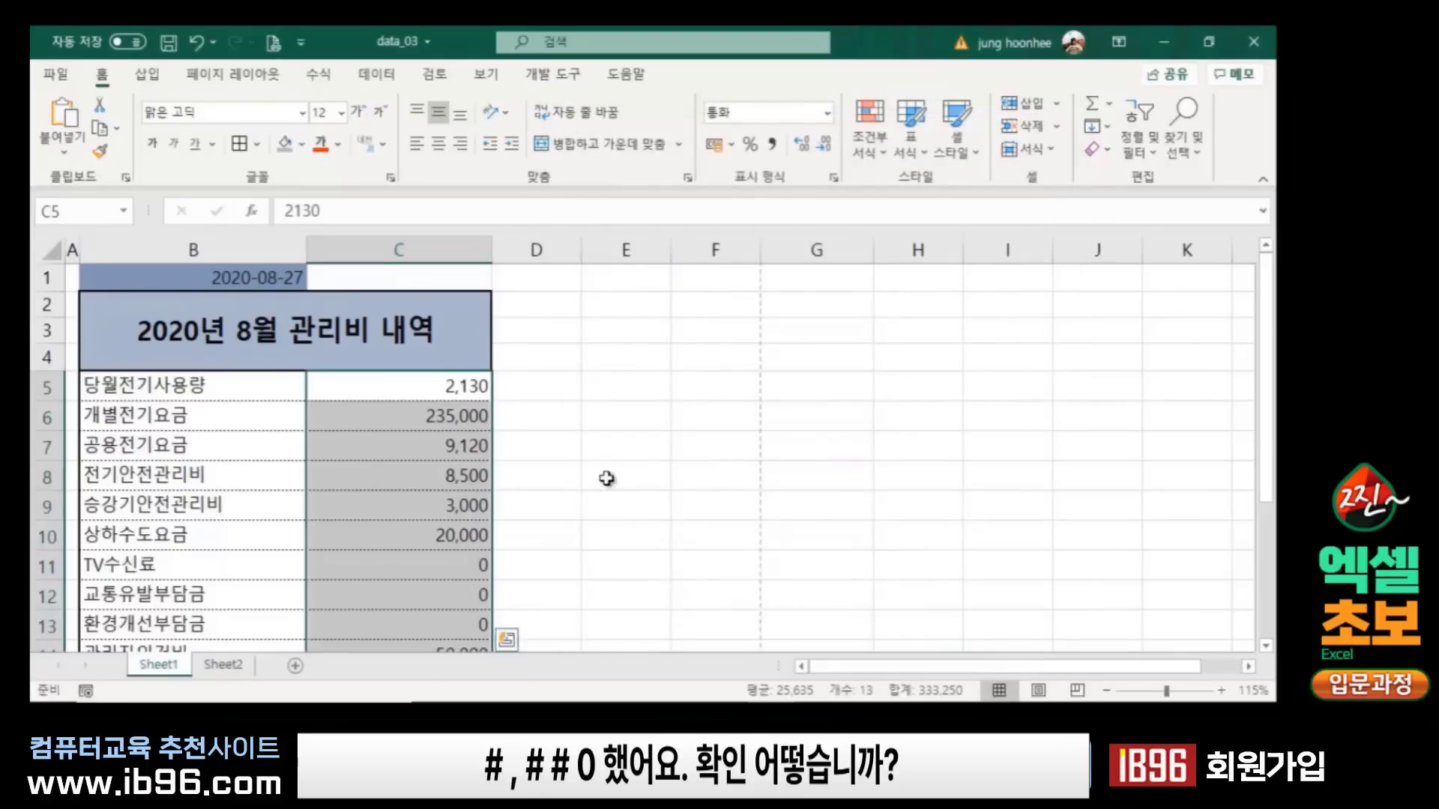
Step: Inspect the new 0 values in column C, including C16 and C17
scroll(495, 450, "down", 2)
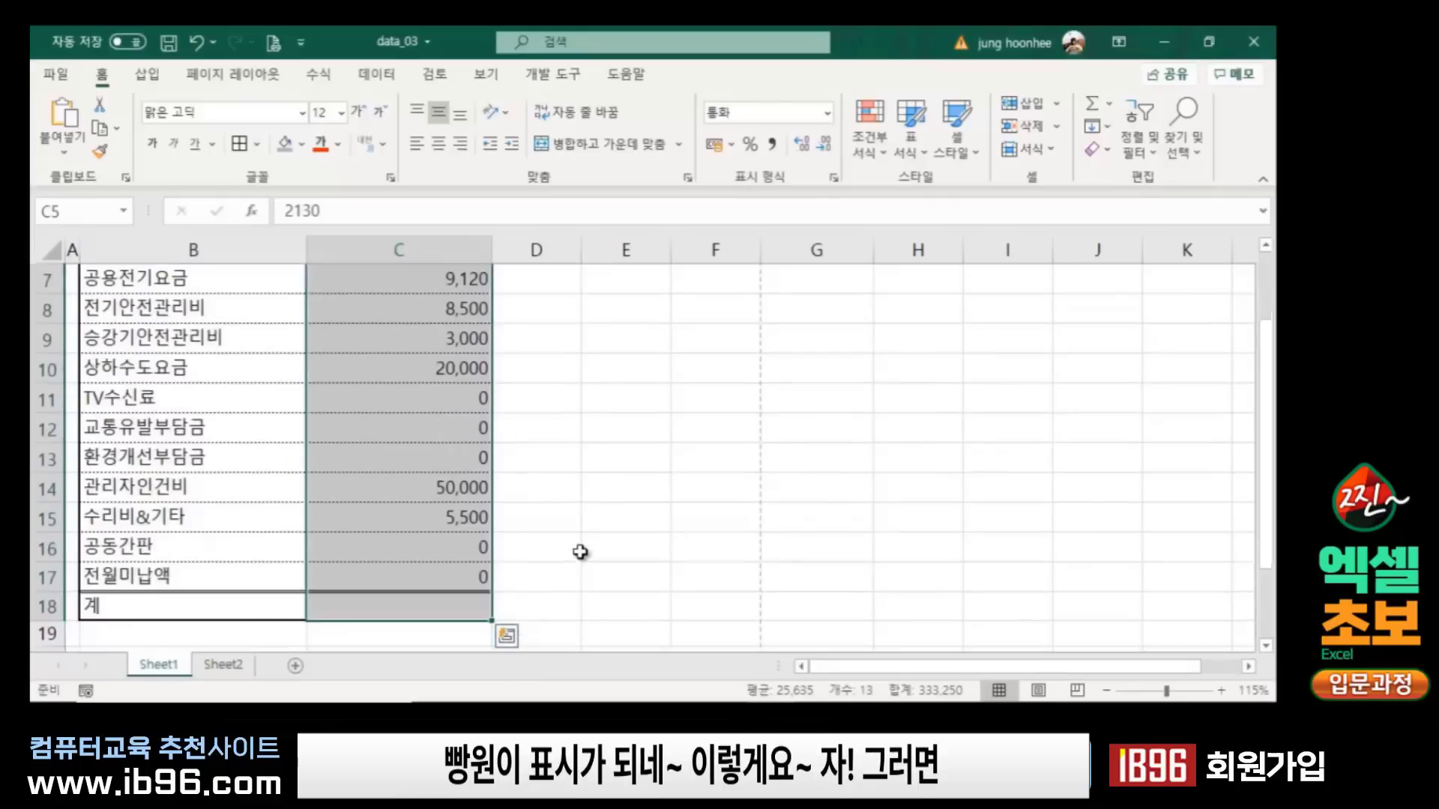
left_click(455, 398)
left_click(465, 429)
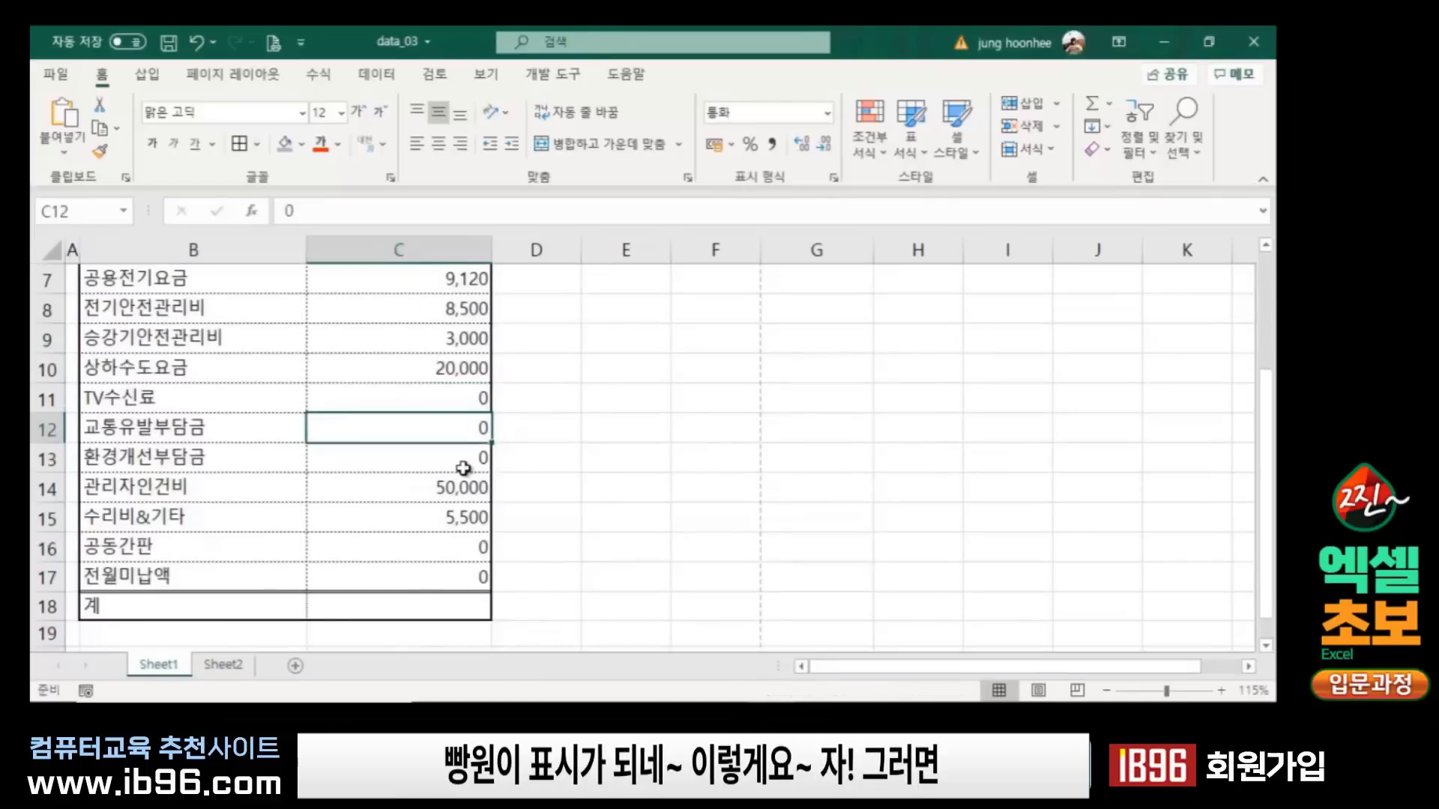
left_click(465, 458)
left_click(475, 548)
left_click(469, 574)
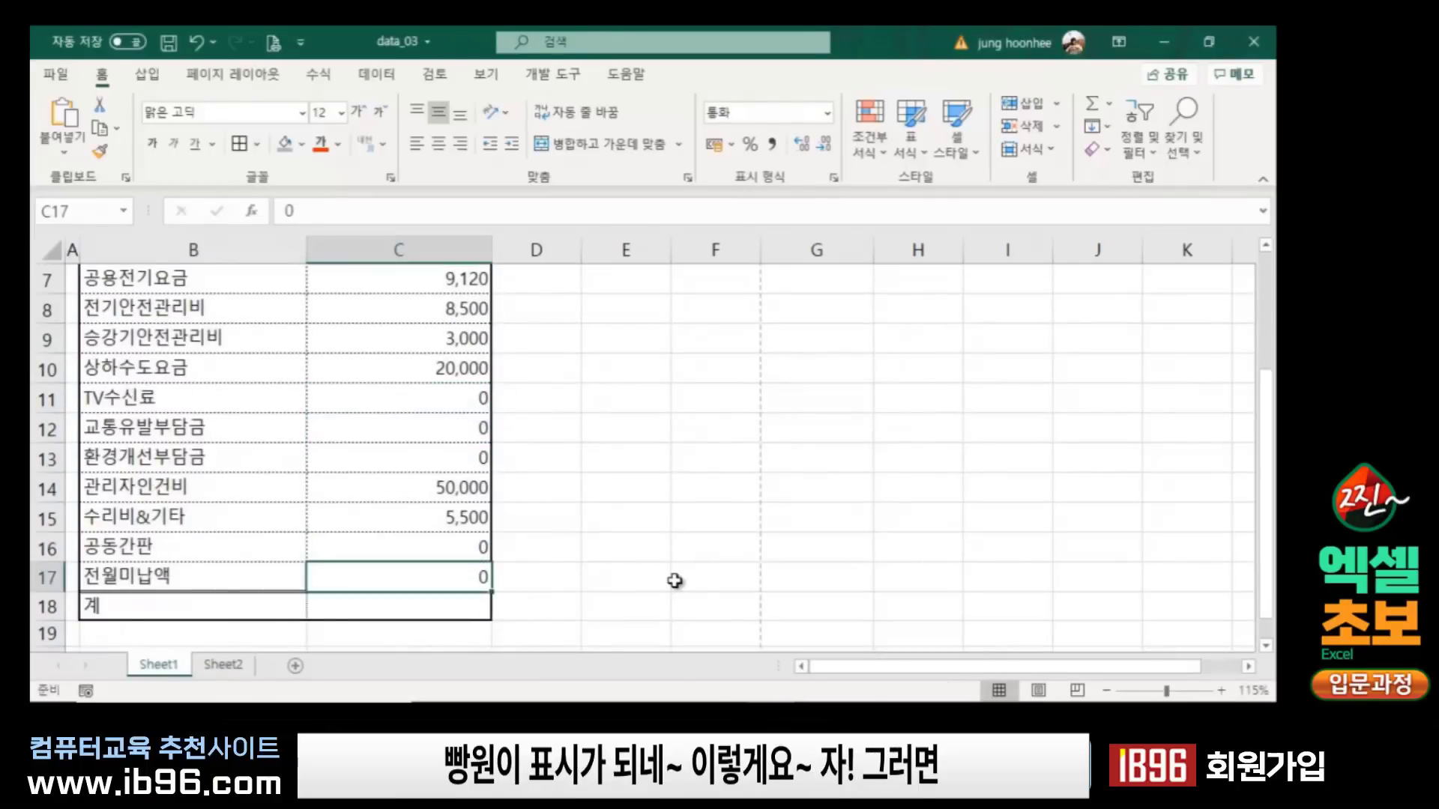
scroll(457, 476, "up", 1)
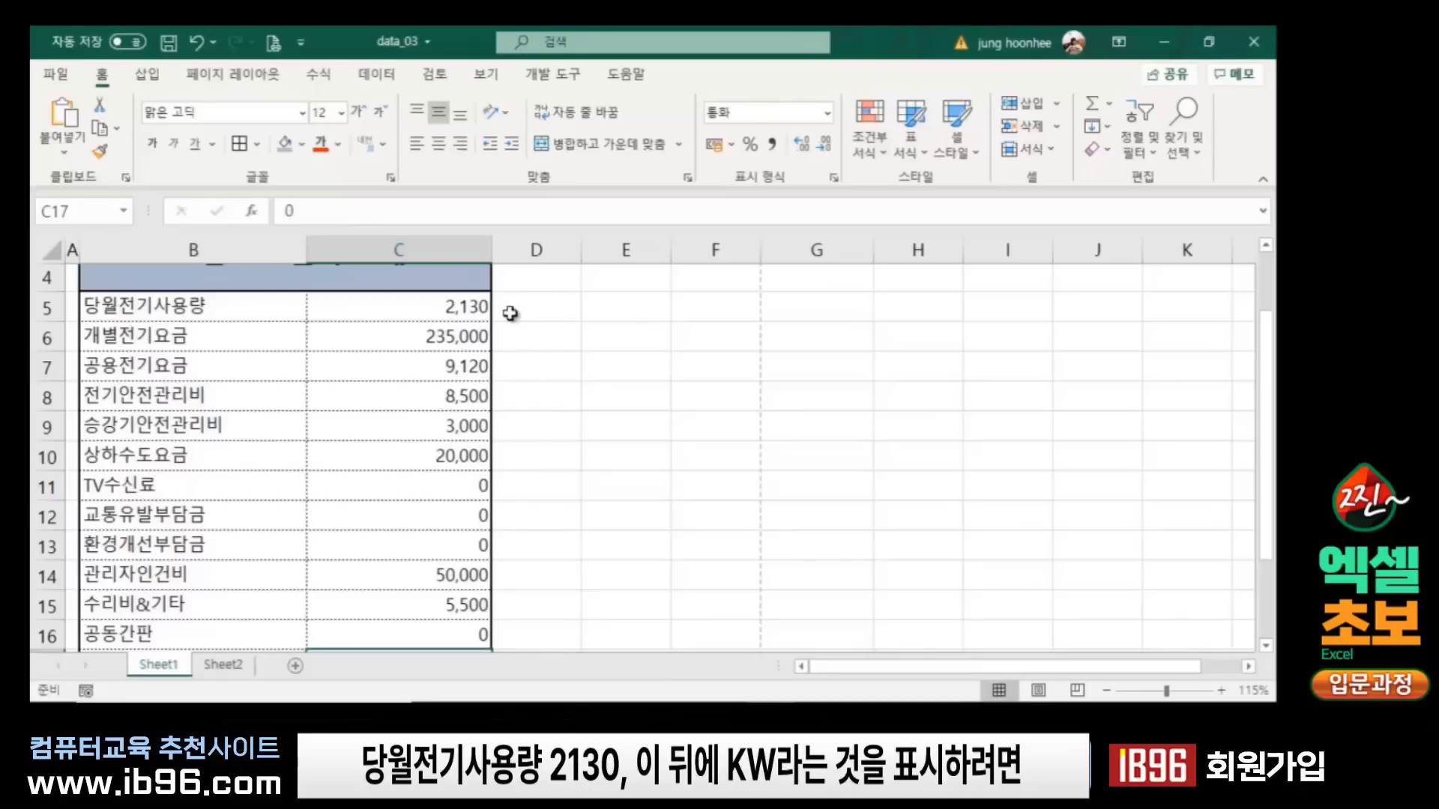
Step: Give C5 the custom format #,##0Kw so the usage reads 2,130Kw
left_click(458, 308)
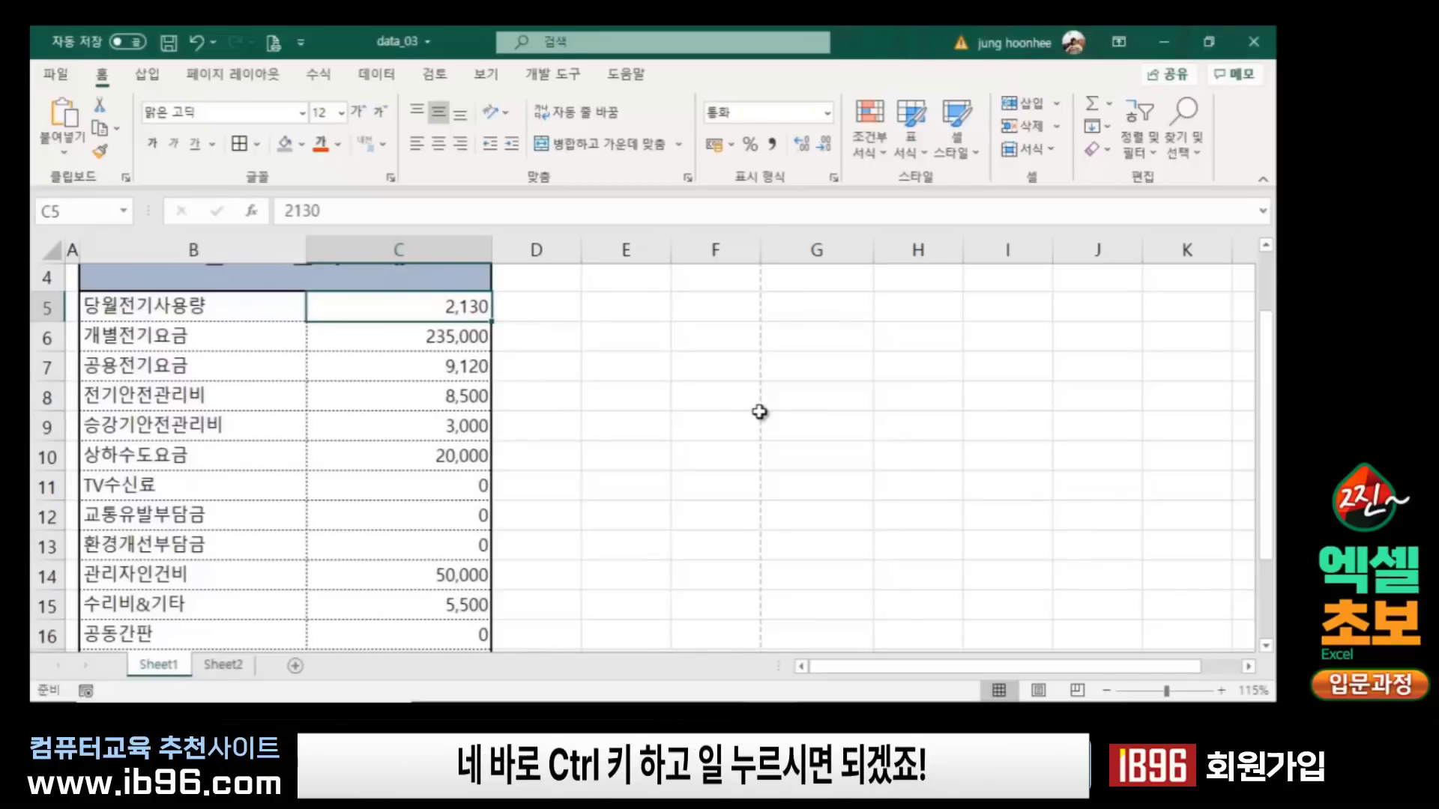
key("ctrl+1")
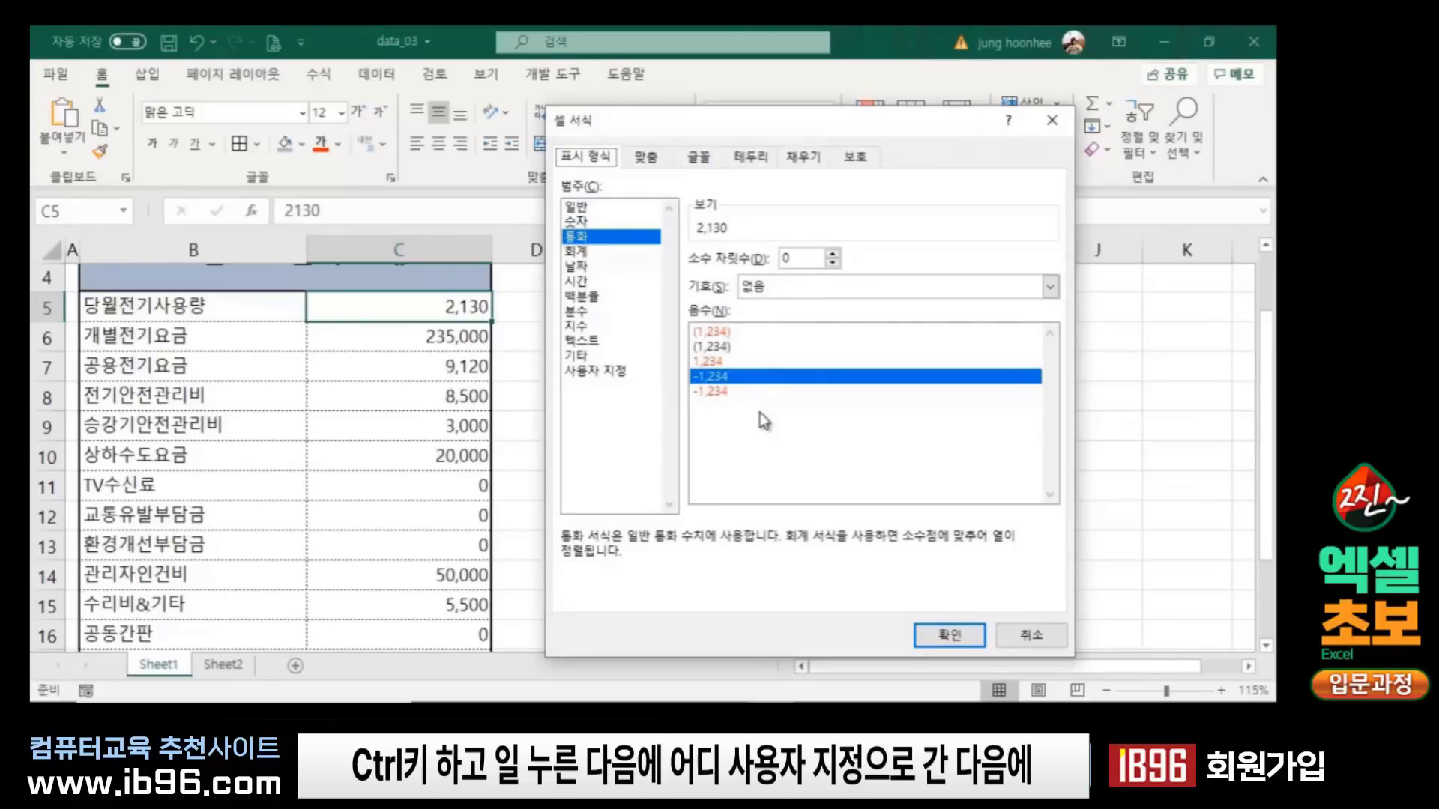
left_click(612, 370)
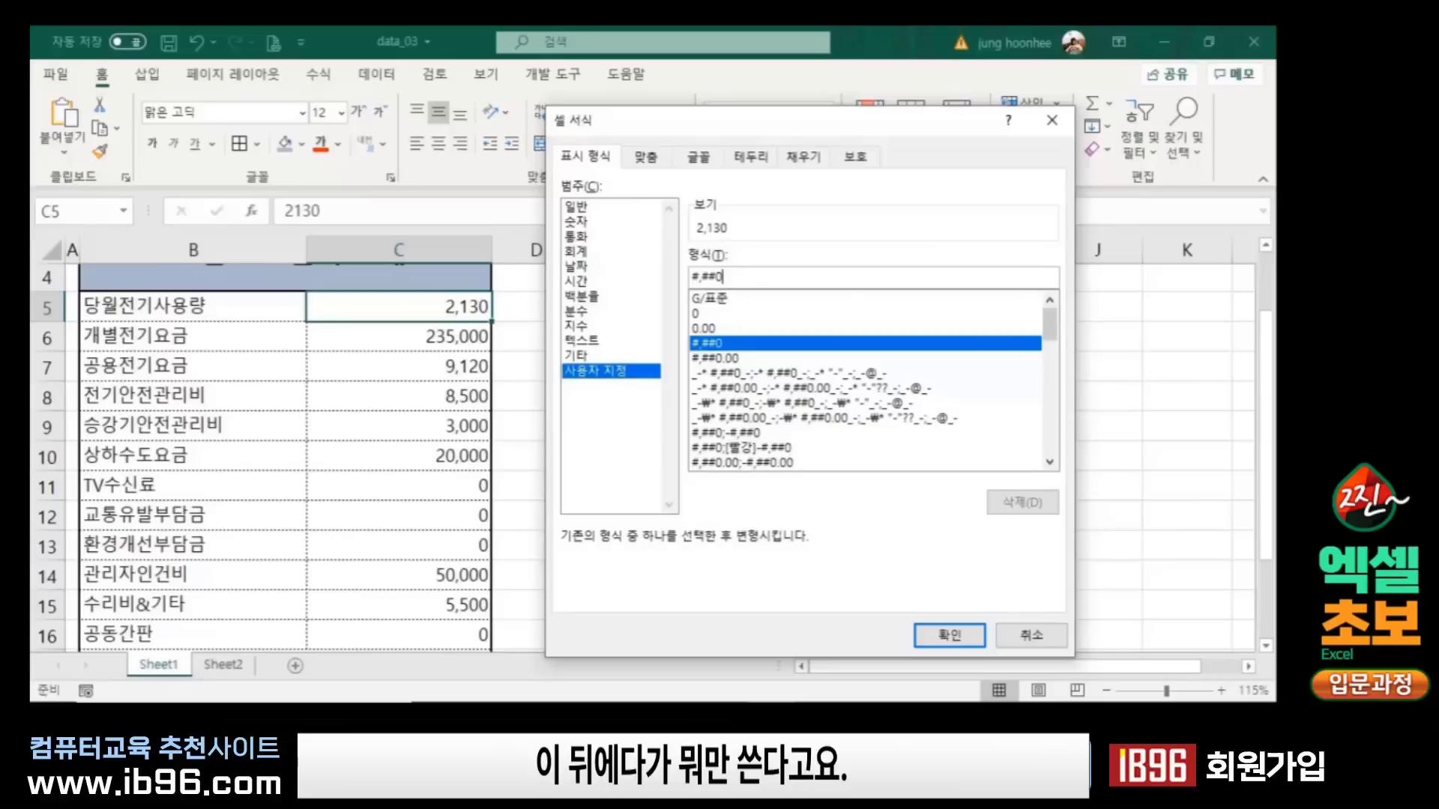
type("ㅏ")
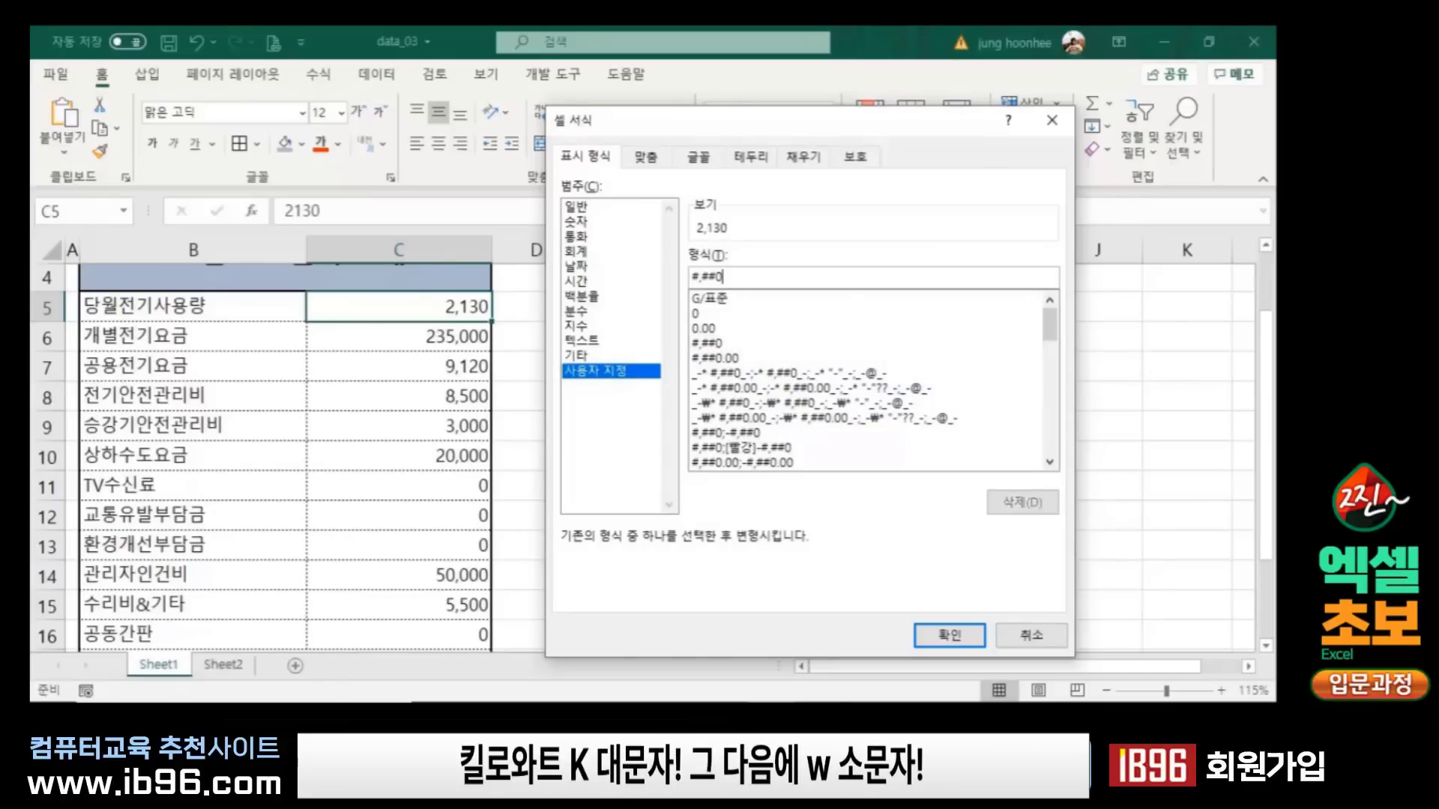
type("Kw")
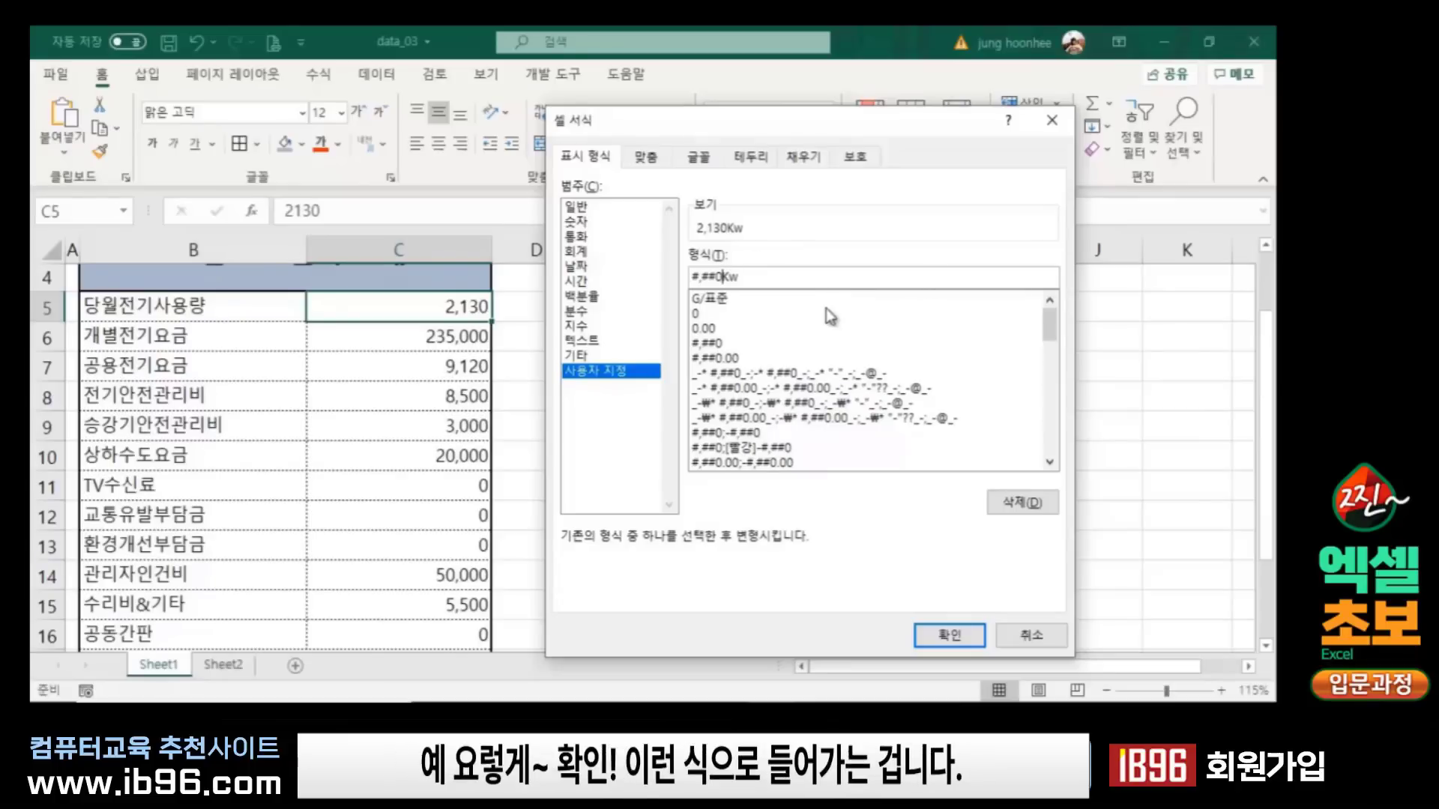
left_click(962, 633)
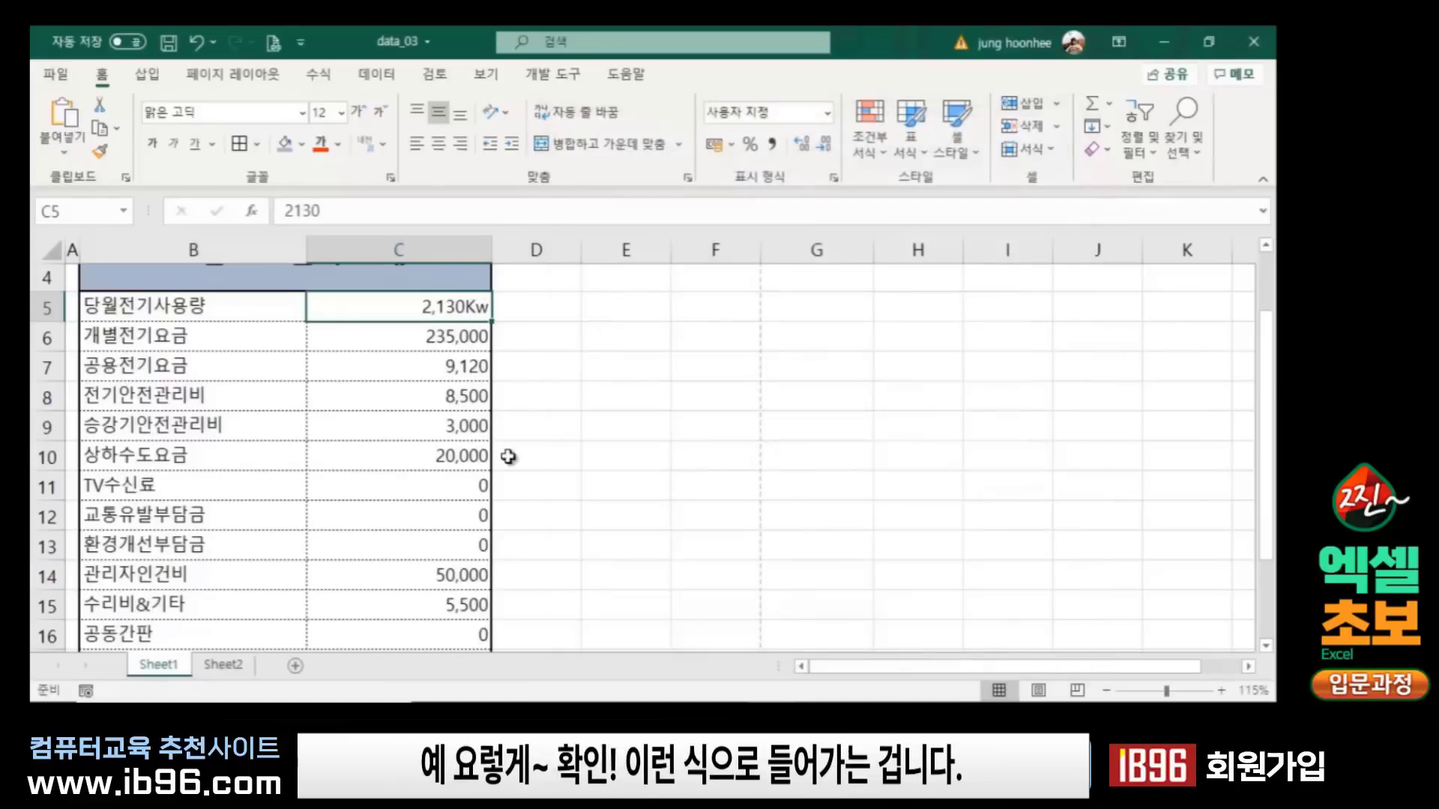
left_click(619, 395)
left_click(483, 309)
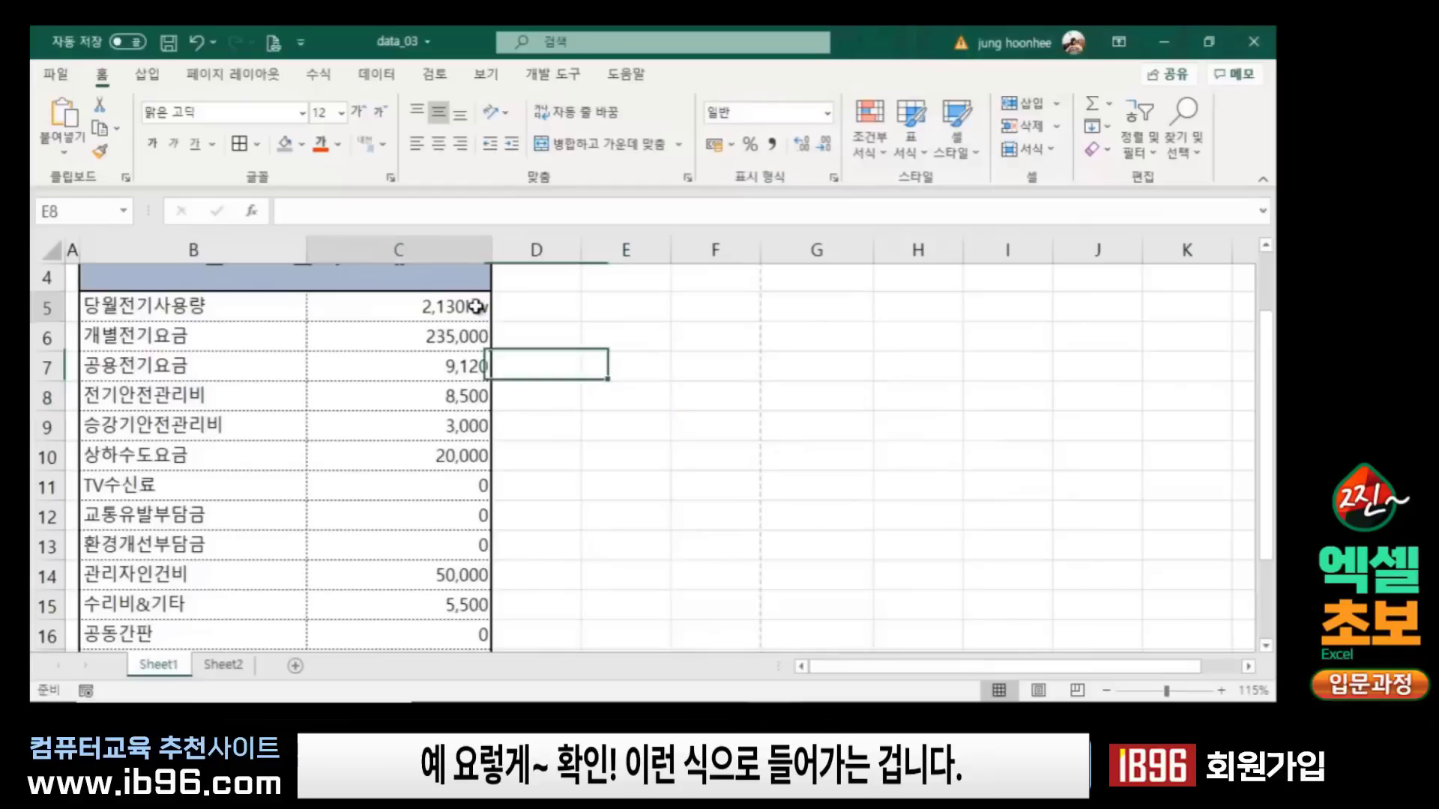
left_click(592, 365)
left_click(463, 308)
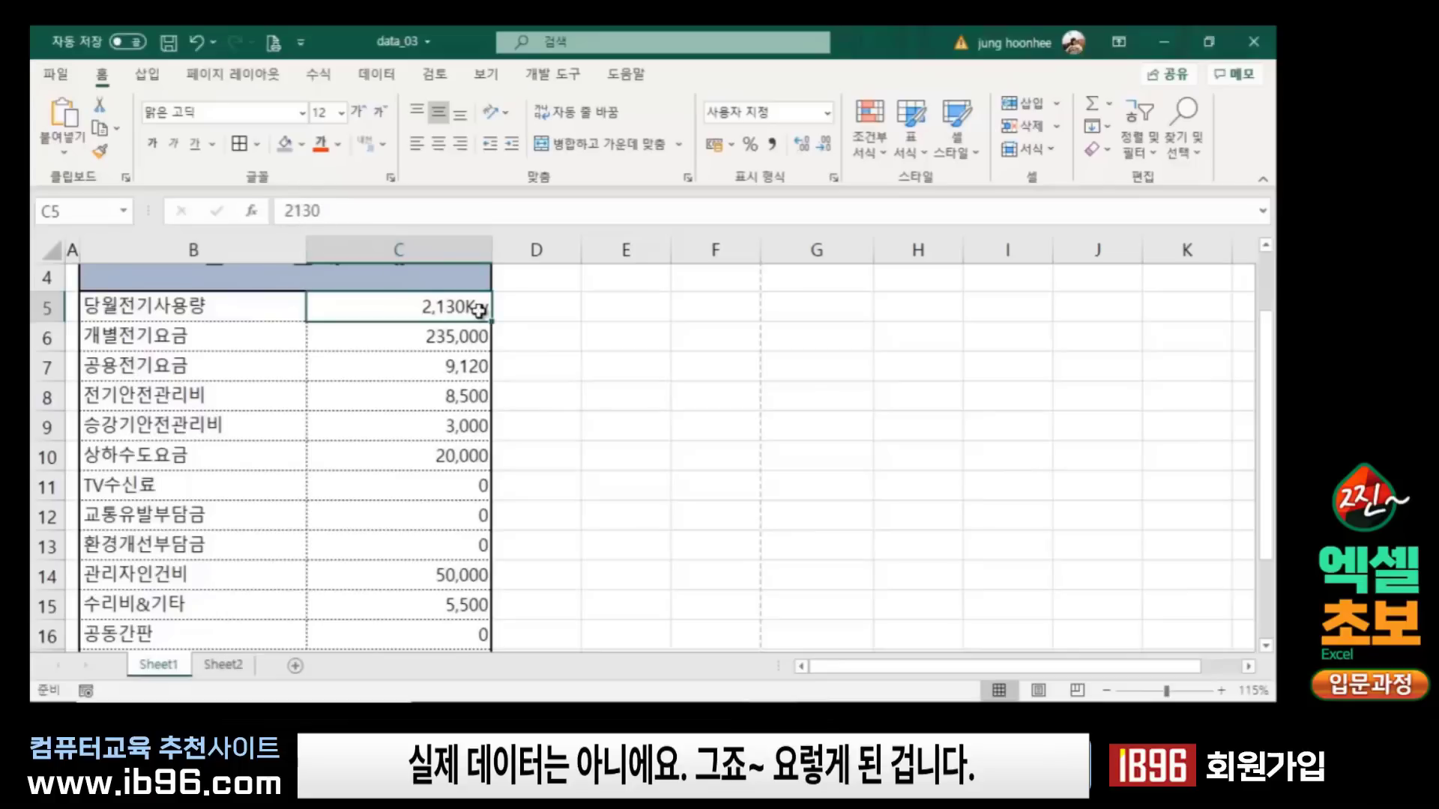
left_click(500, 360)
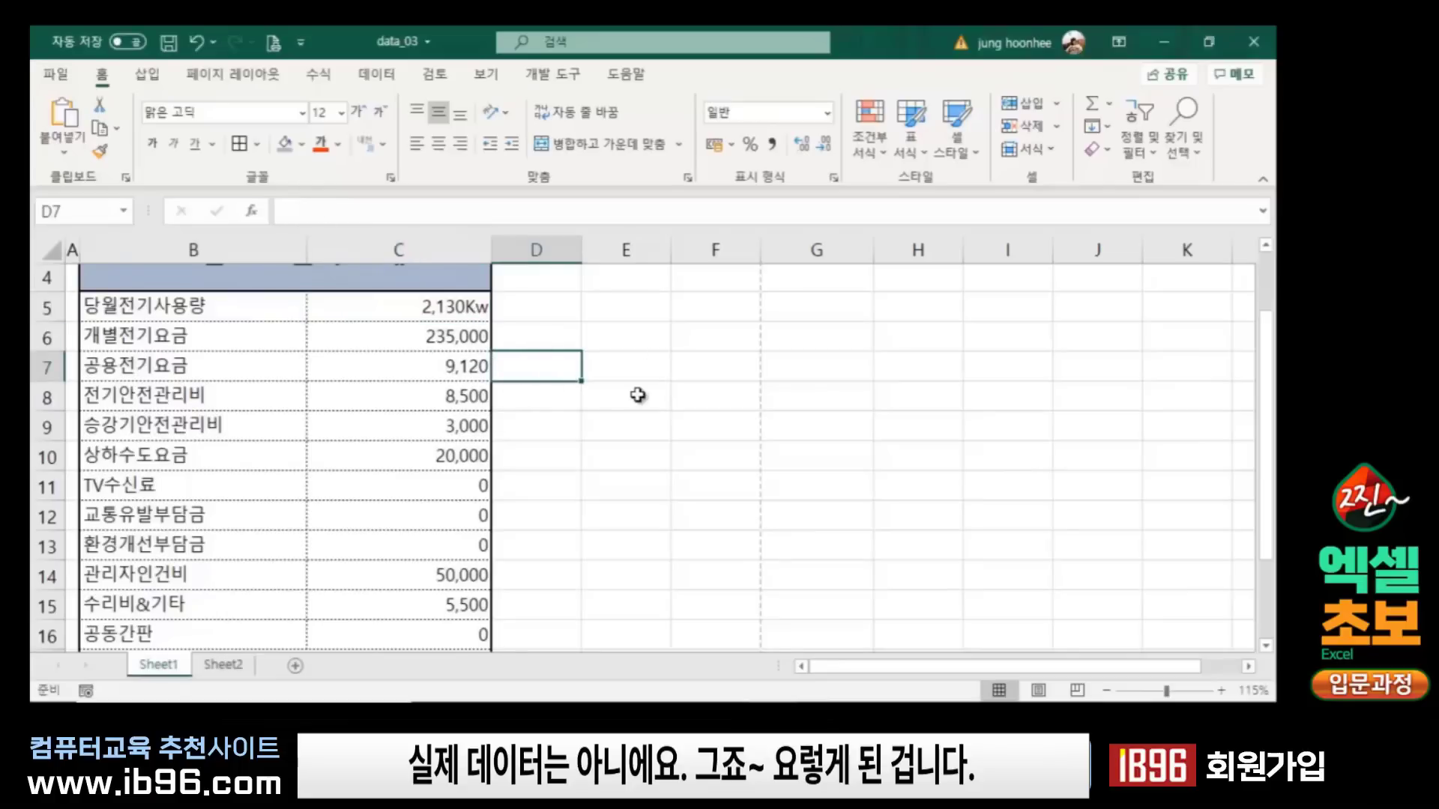
left_click(389, 304)
left_click(395, 367)
left_click(411, 487)
left_click(390, 562)
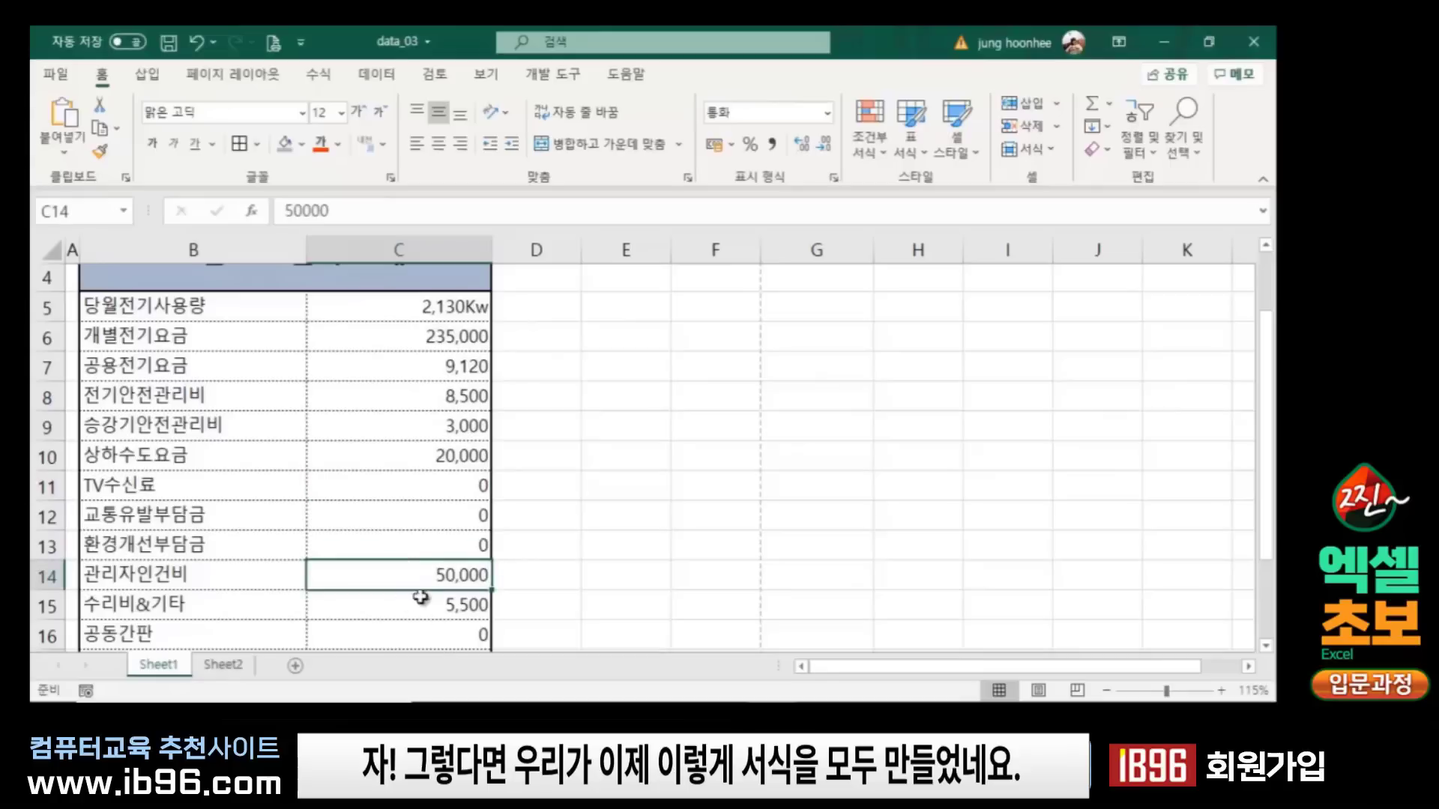
scroll(422, 592, "down", 2)
left_click(440, 447)
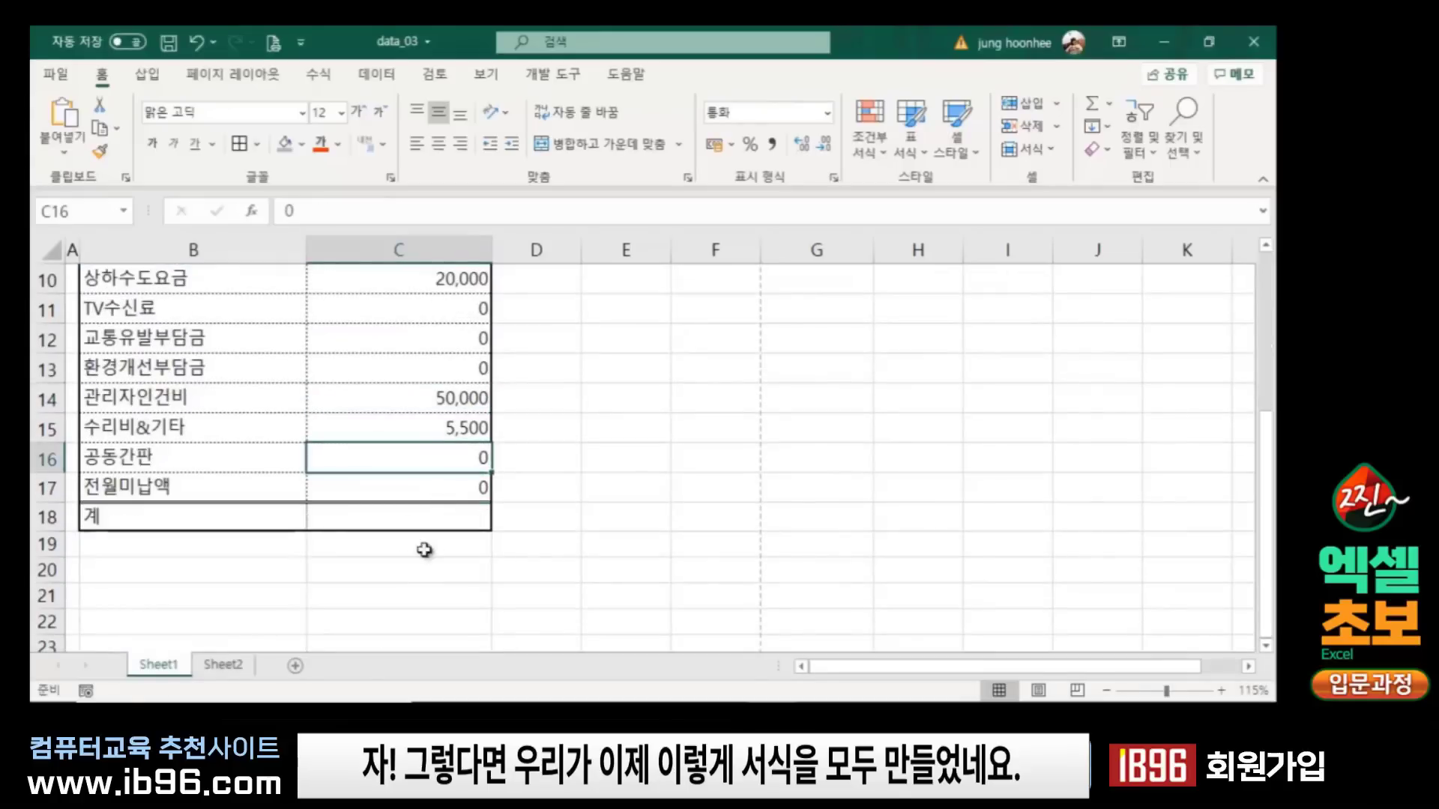
left_click(193, 522)
left_click(389, 516)
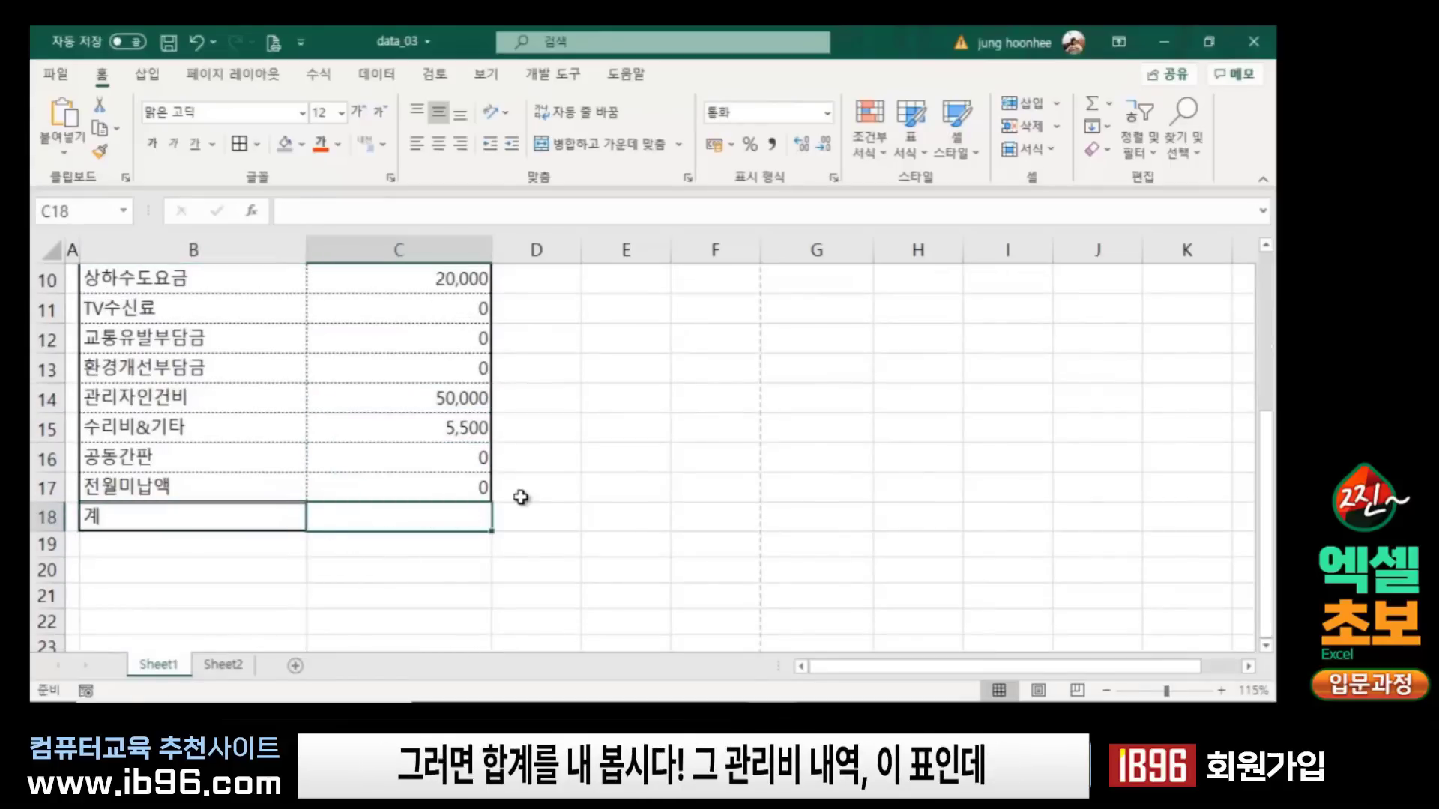
scroll(519, 496, "up", 1)
scroll(519, 497, "up", 1)
scroll(519, 494, "up", 1)
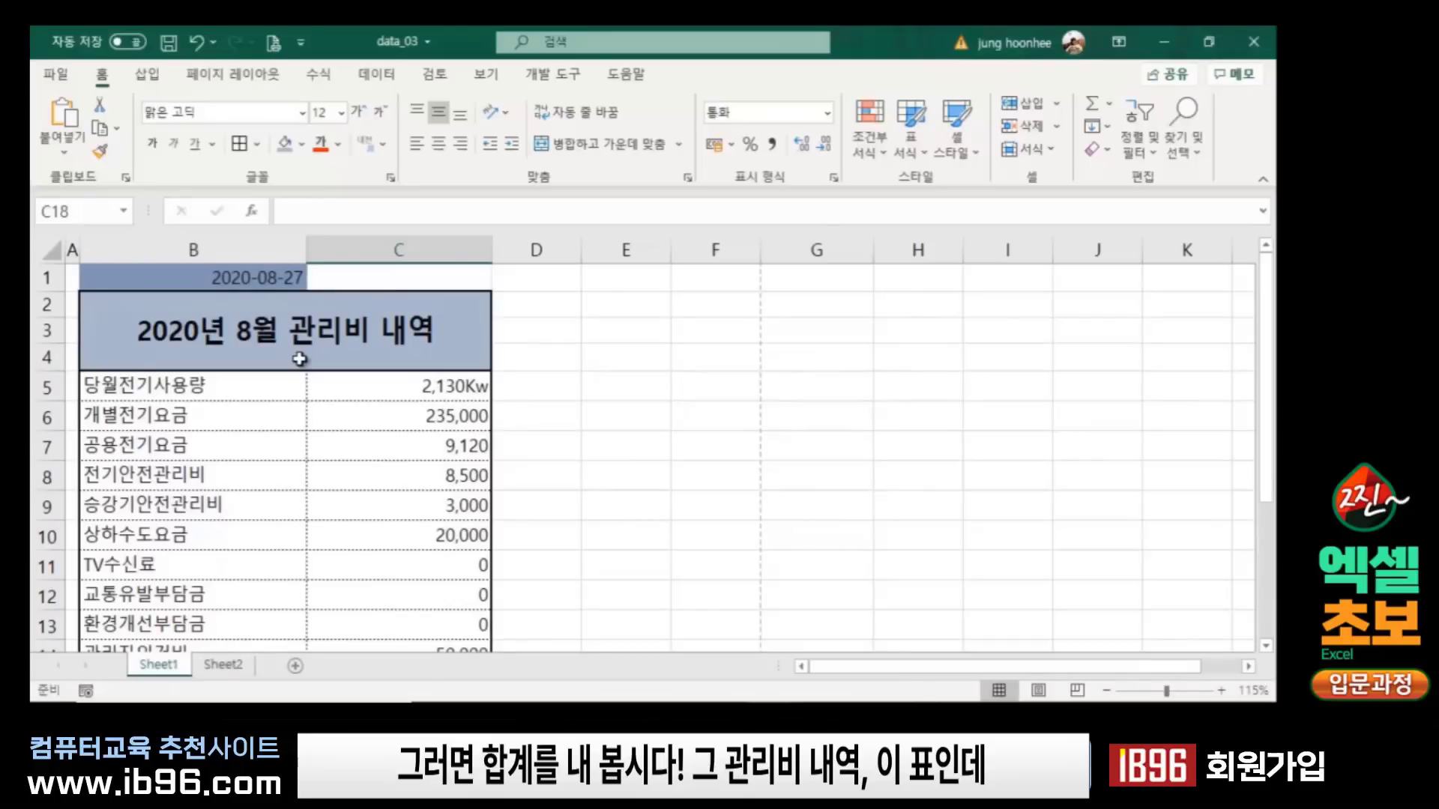
left_click(315, 418)
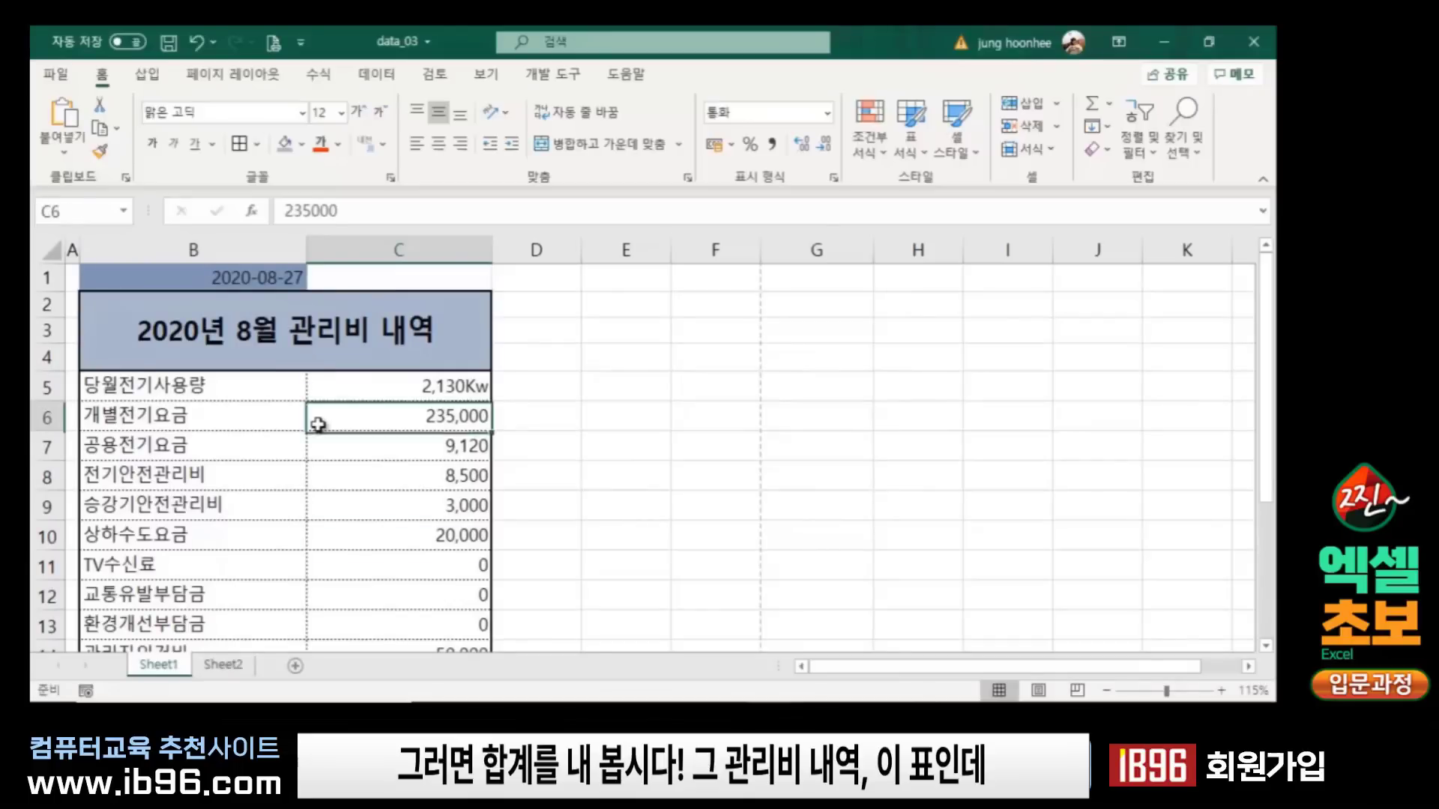
left_click(445, 385)
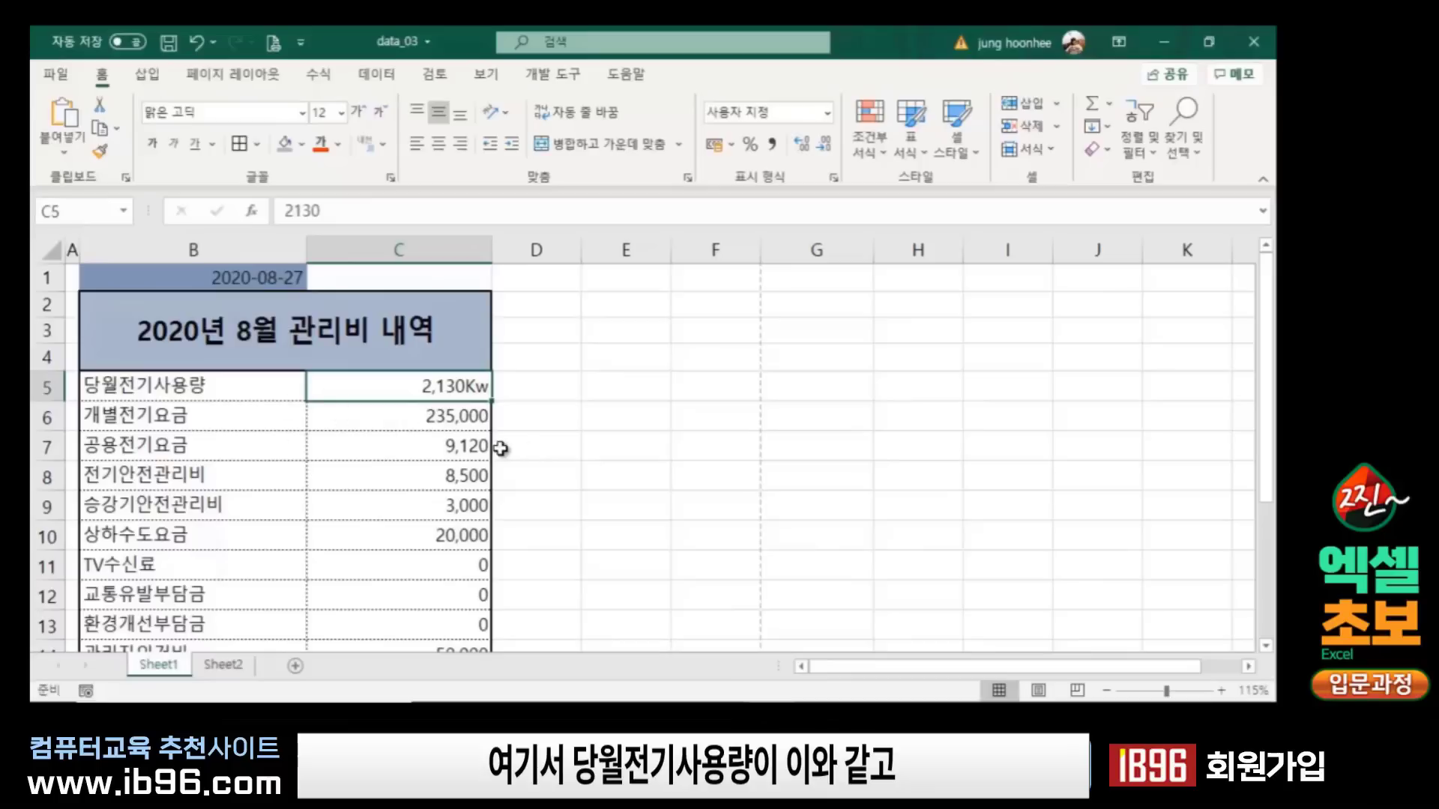
left_click(441, 415)
left_click(445, 453)
left_click(444, 483)
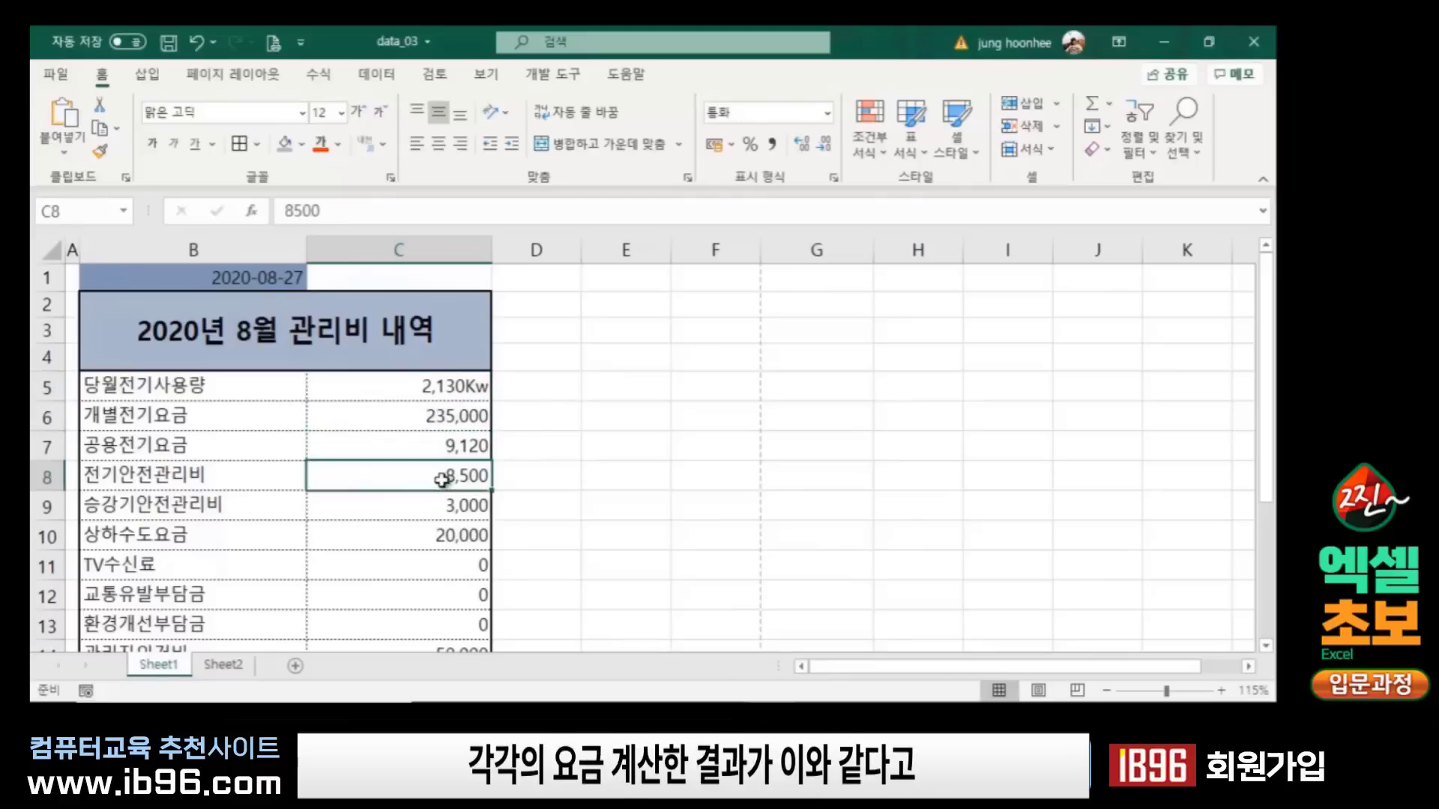
left_click(439, 512)
left_click(435, 535)
scroll(437, 535, "down", 2)
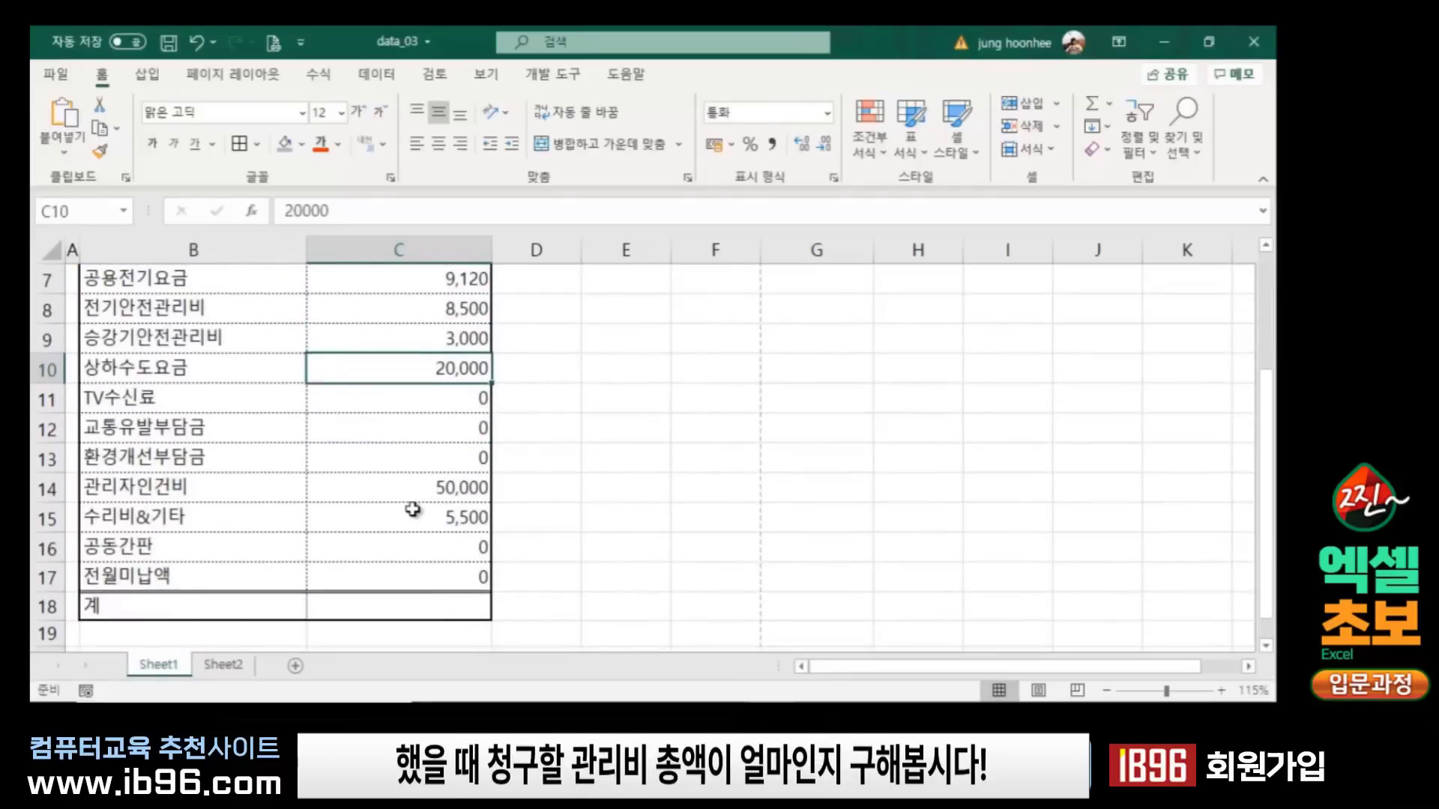
scroll(414, 510, "up", 2)
scroll(408, 482, "down", 1)
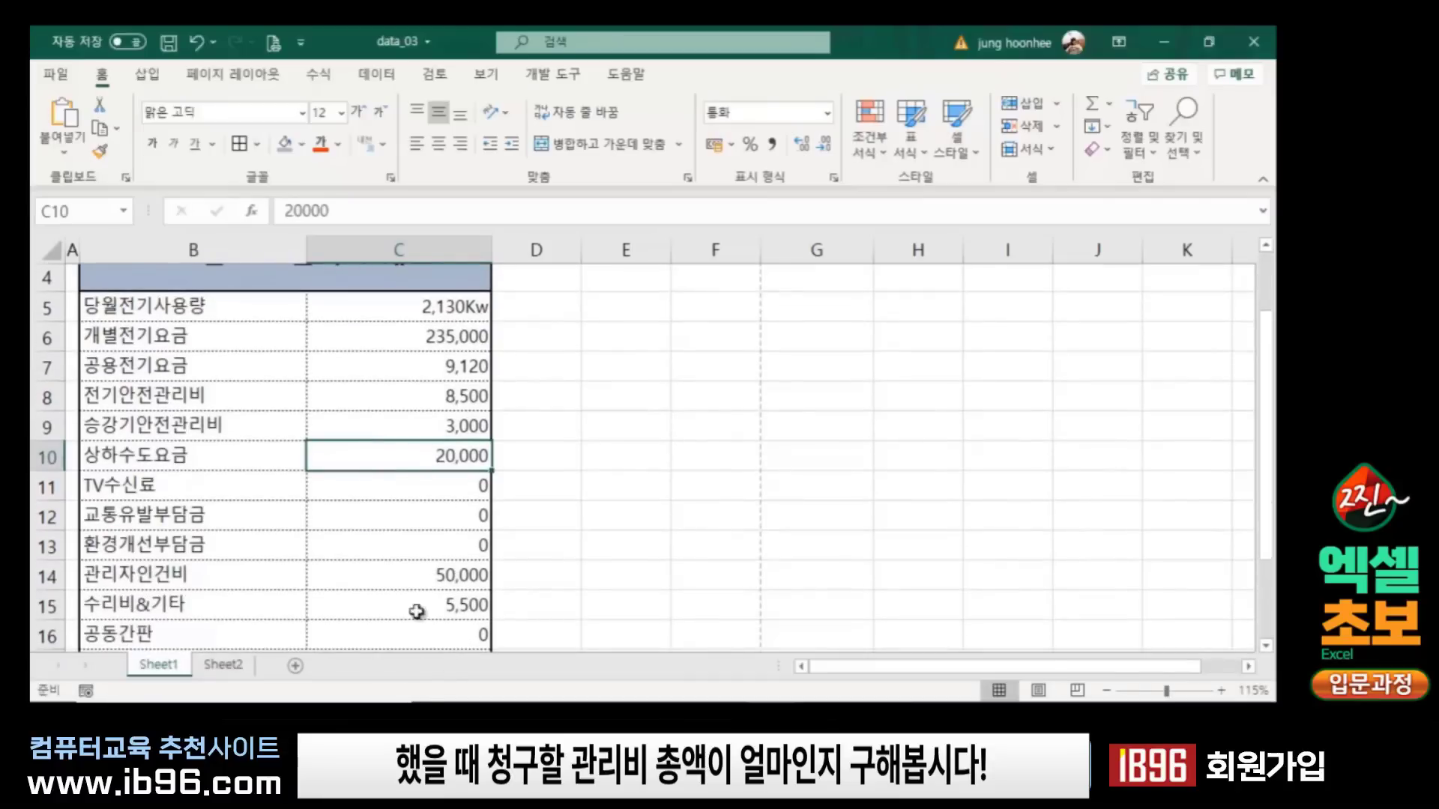
scroll(416, 611, "down", 2)
left_click(386, 517)
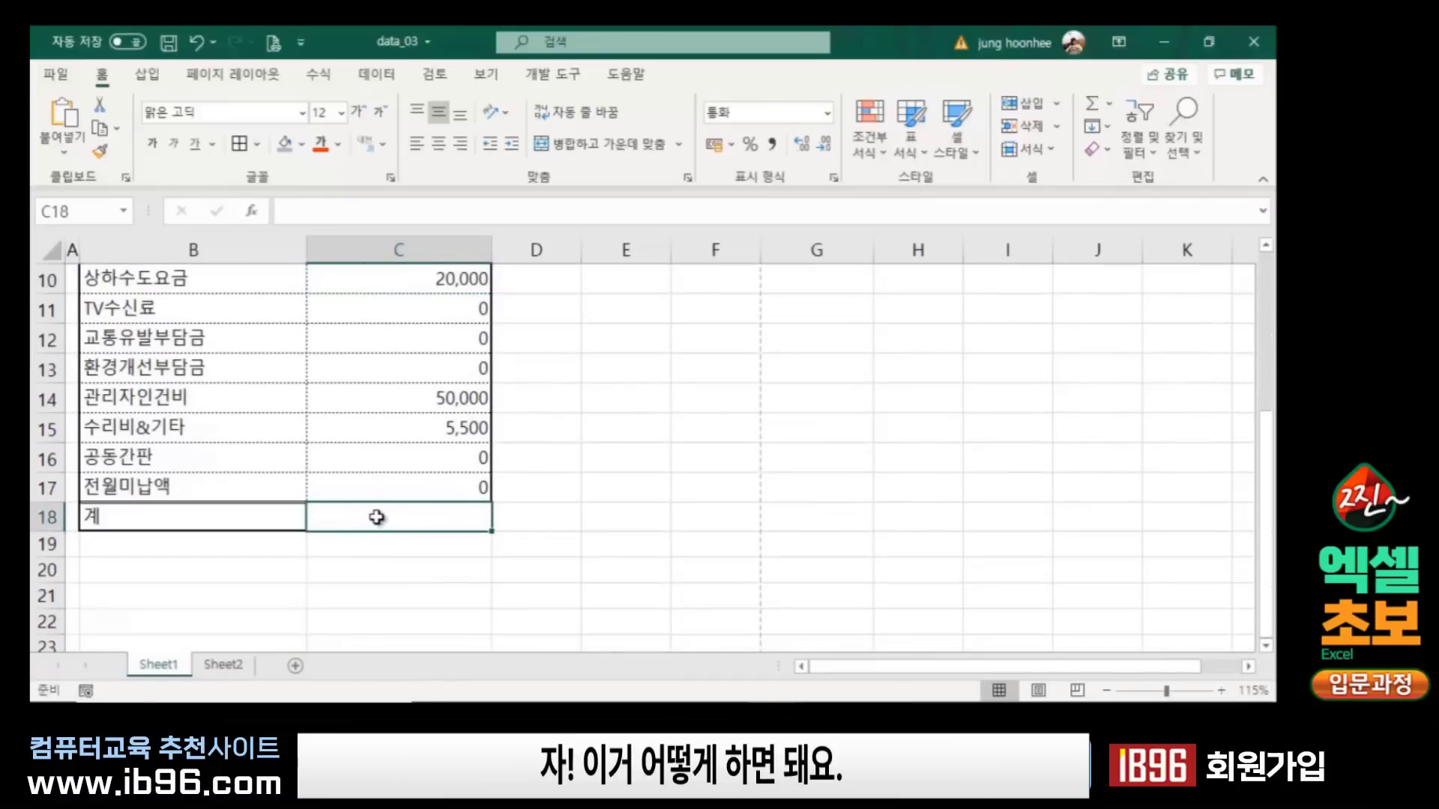
scroll(376, 517, "up", 2)
left_click(412, 335)
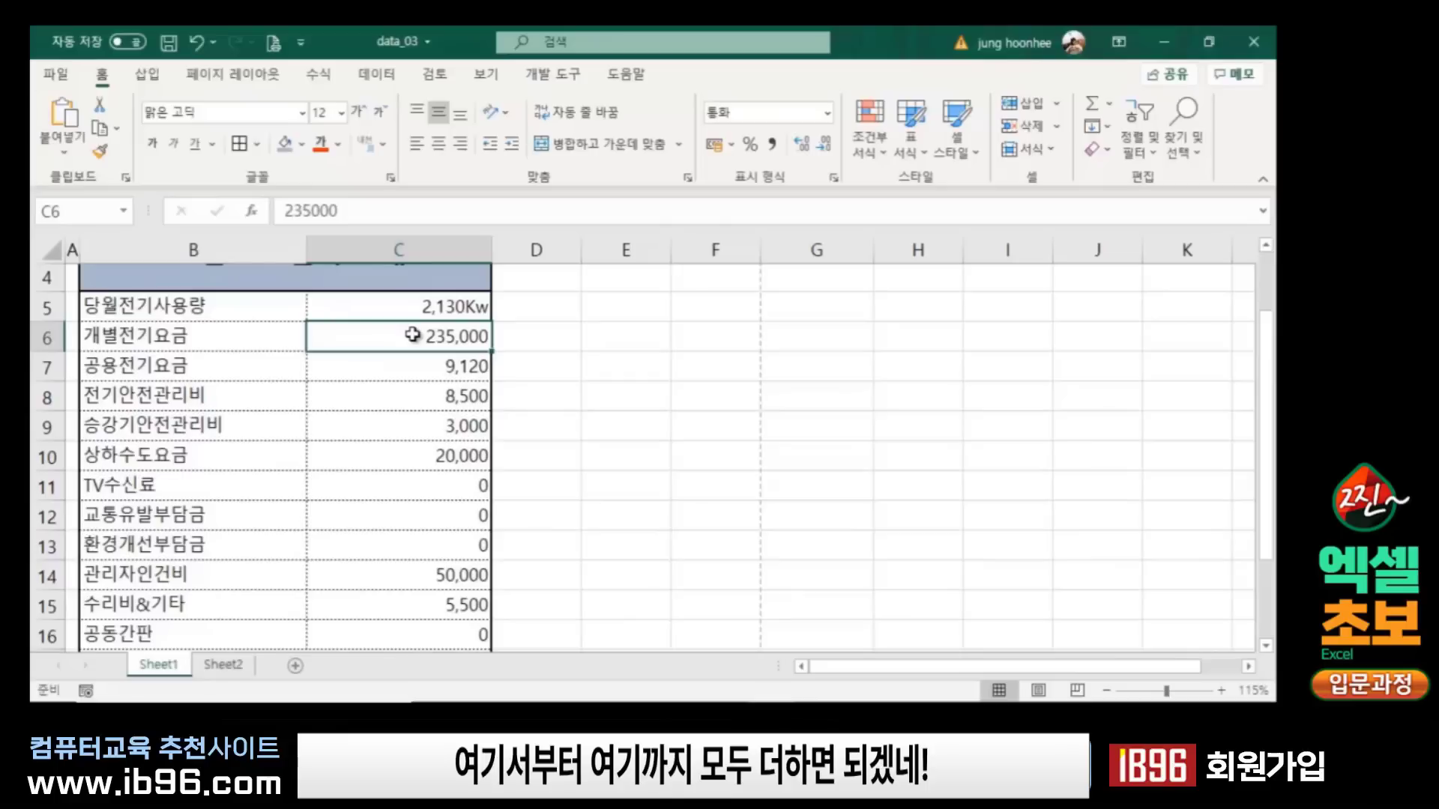
left_click_drag(413, 335, 418, 576)
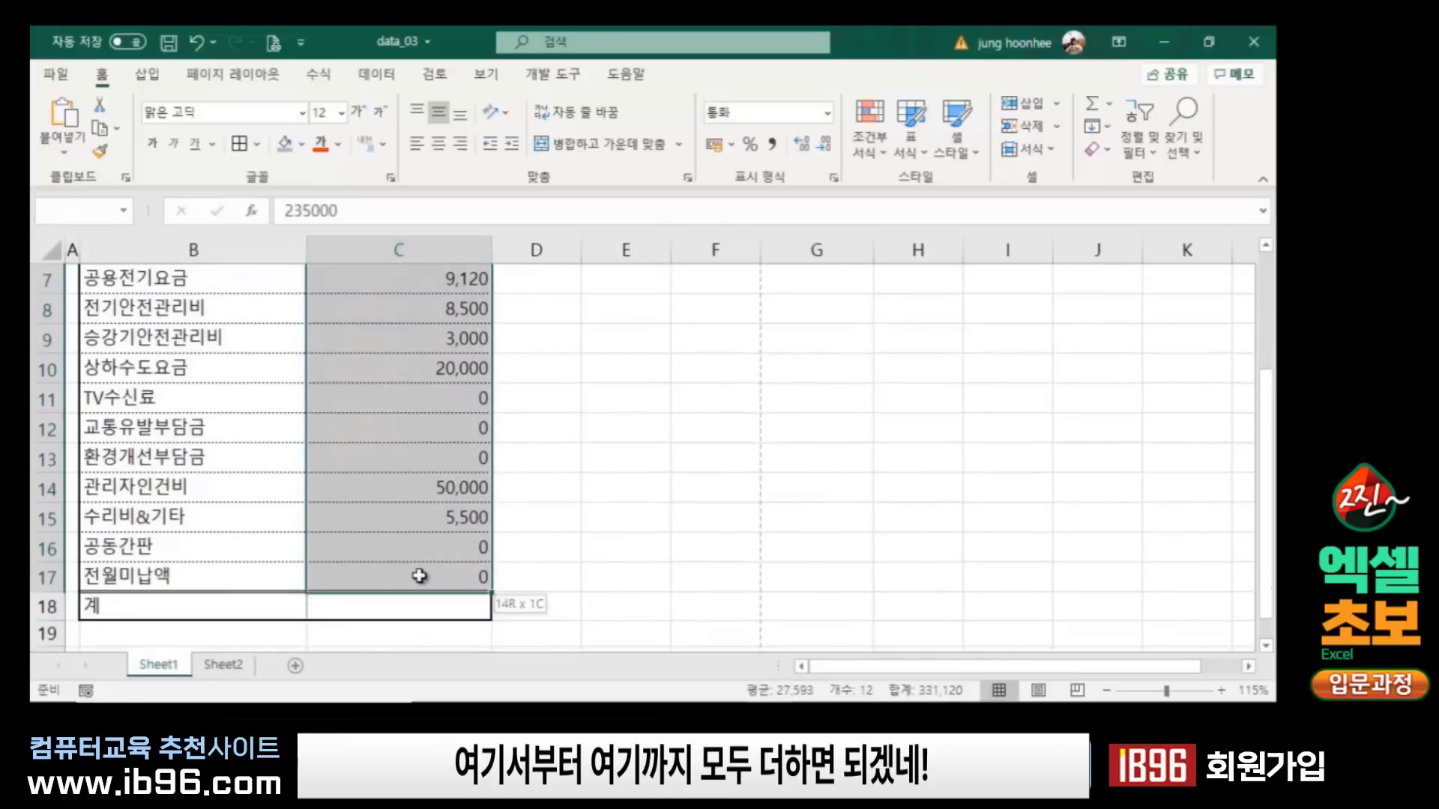
left_click(379, 609)
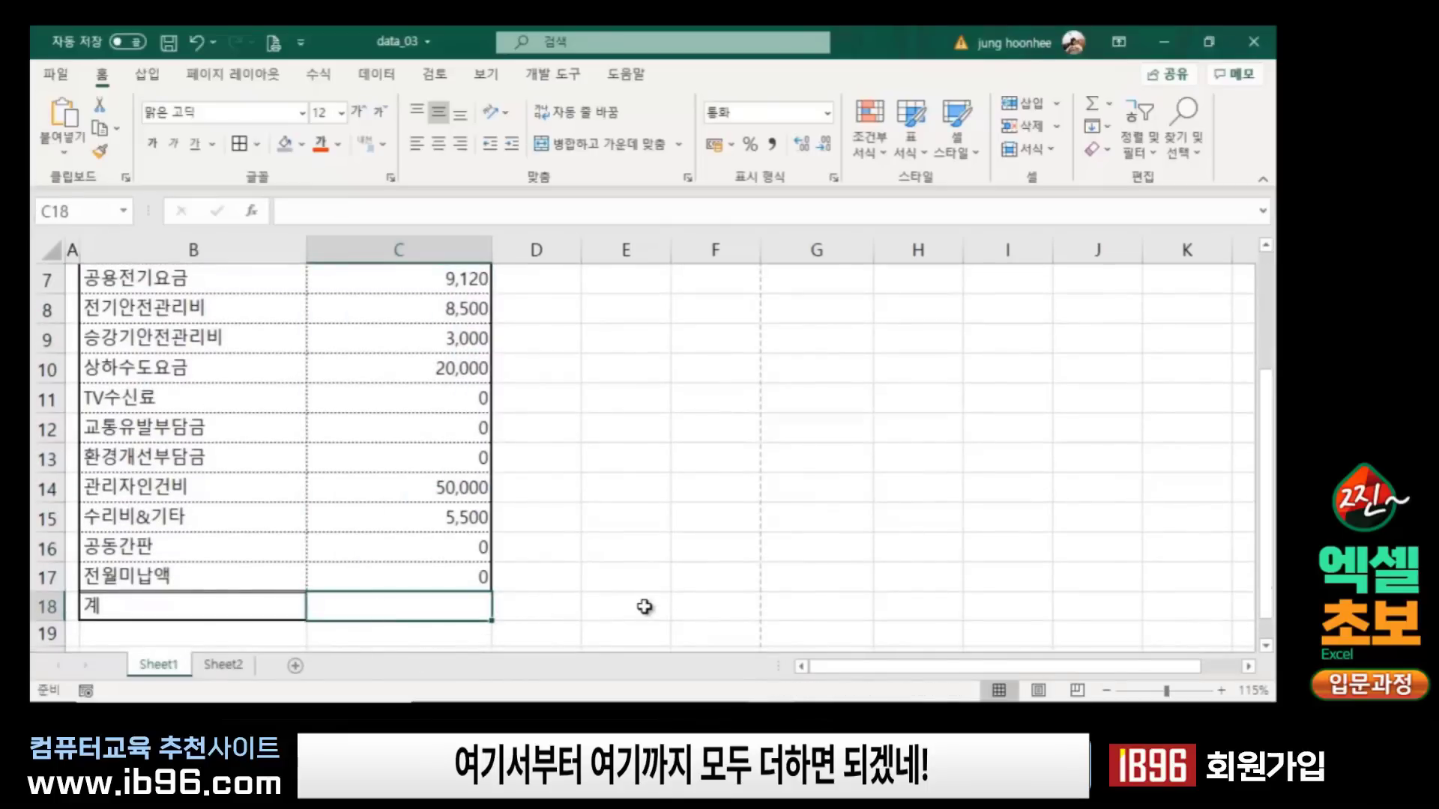
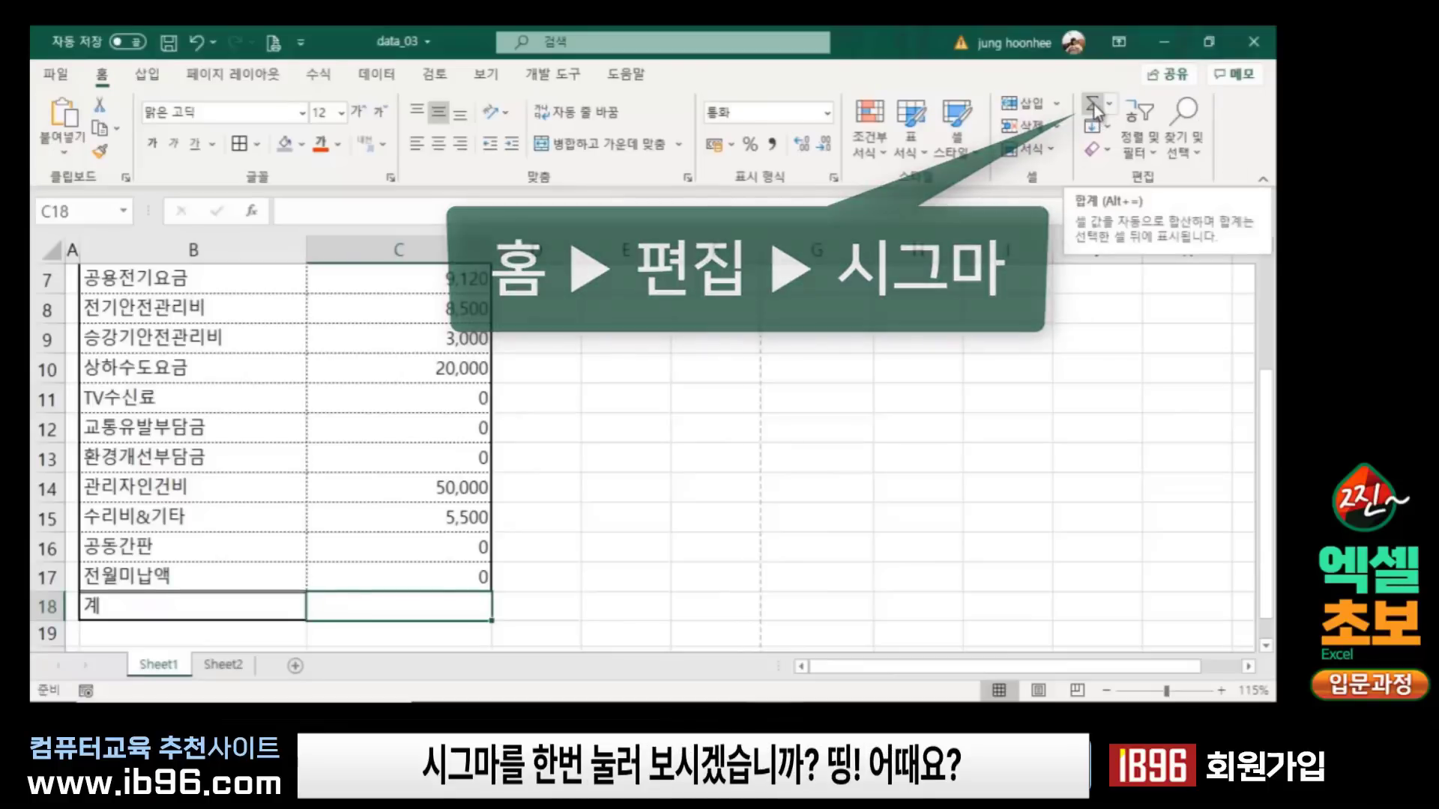
Step: Total the 계 row in C18 with =SUM(C6:C17), giving 331,120
left_click(1093, 104)
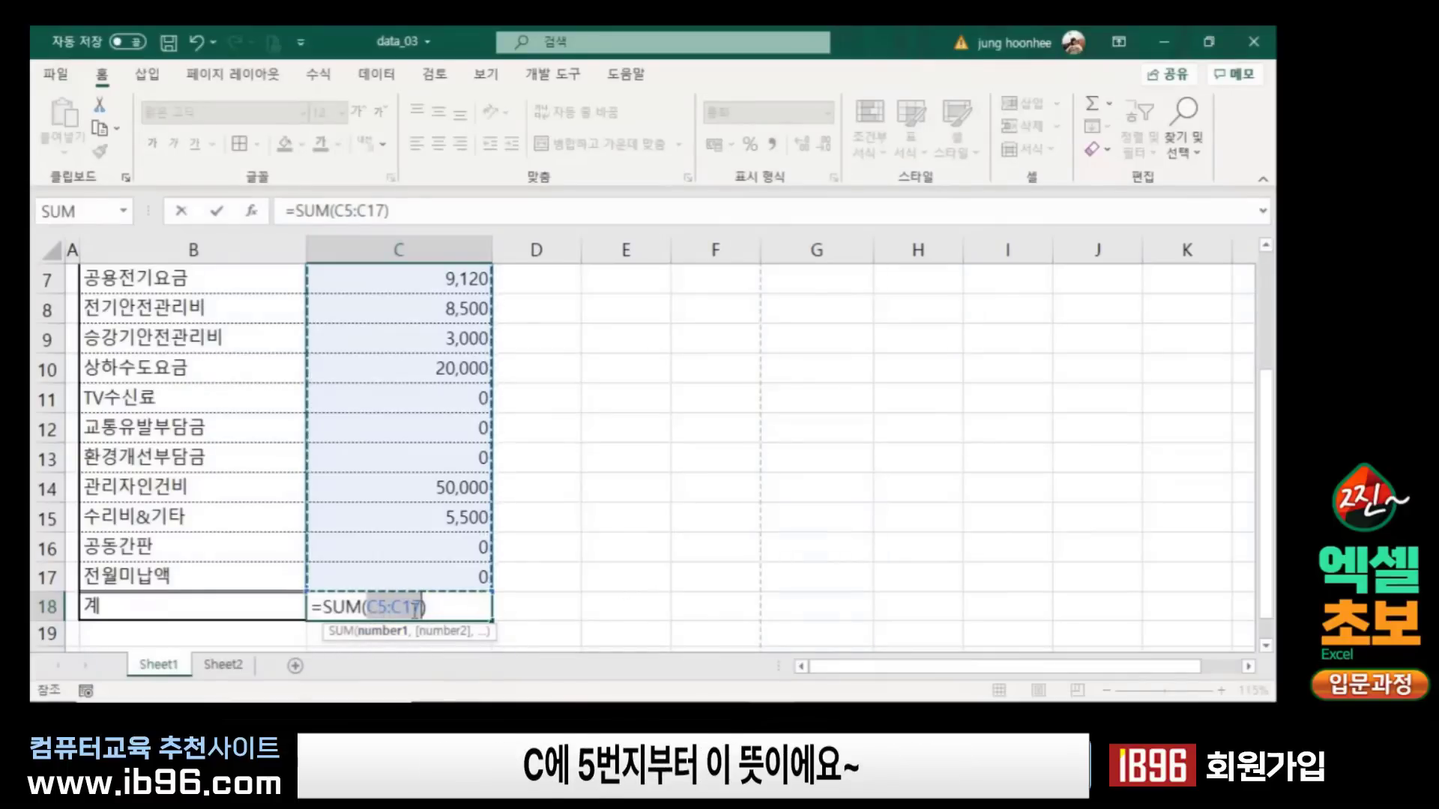
scroll(542, 459, "up", 1)
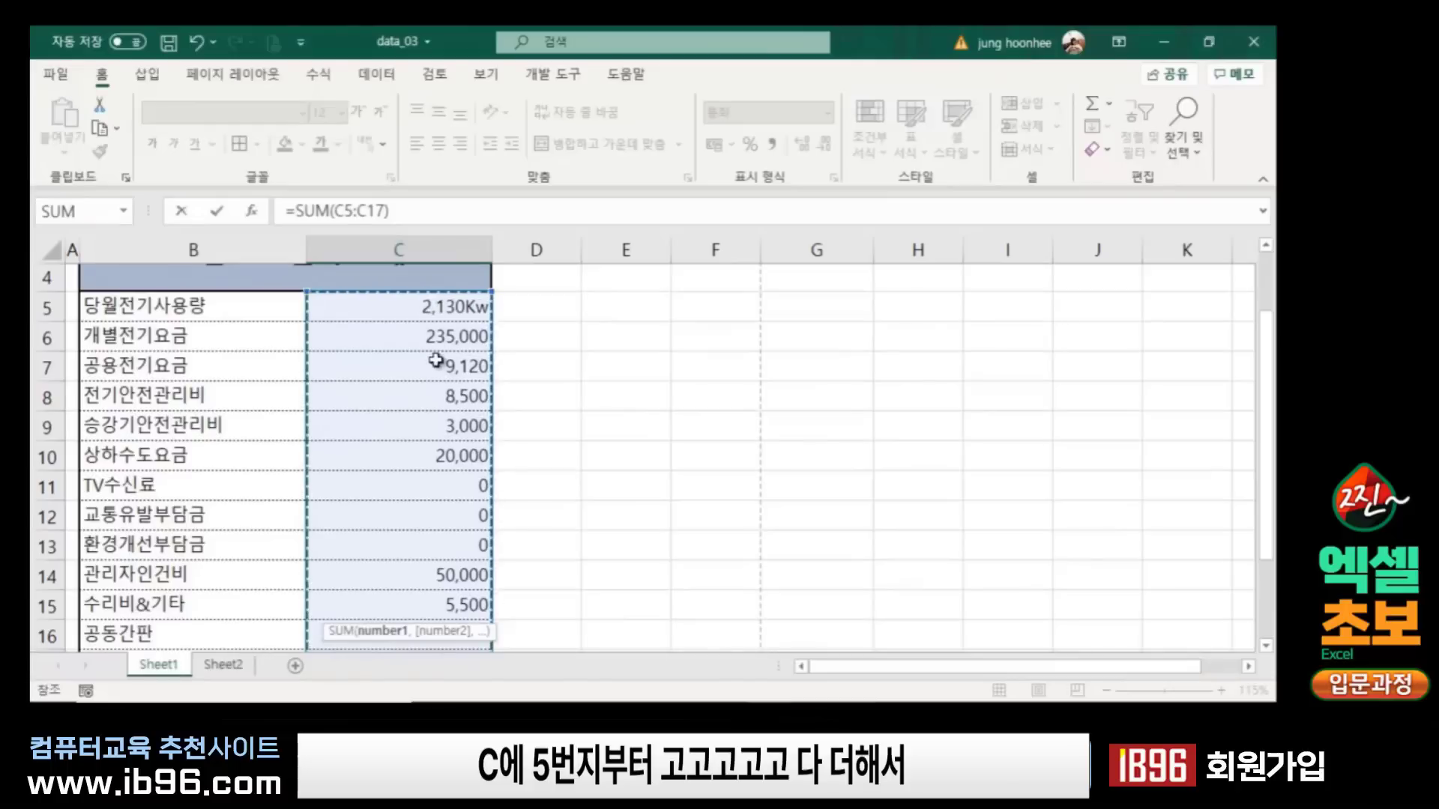
scroll(438, 405, "down", 2)
scroll(438, 414, "down", 1)
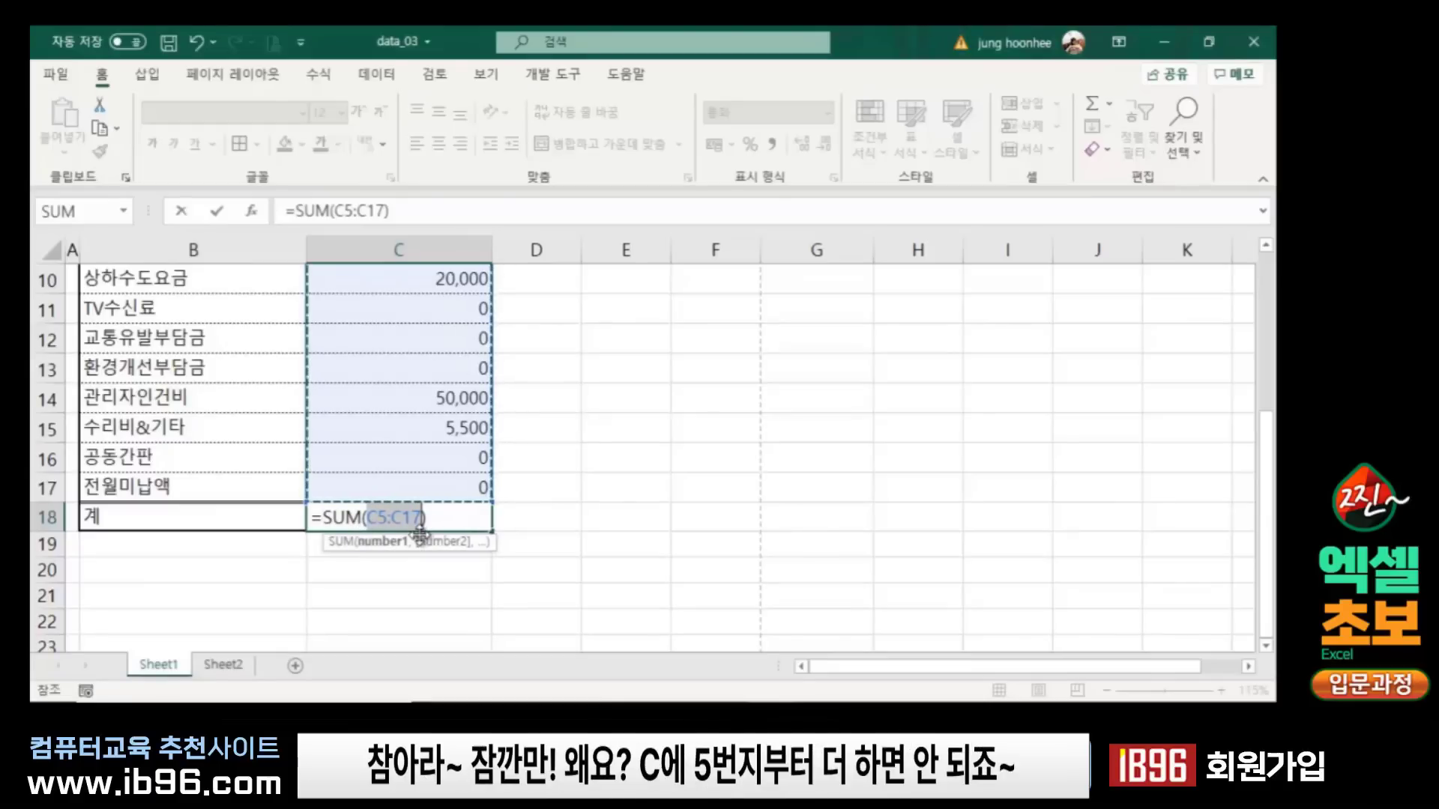
scroll(468, 439, "up", 2)
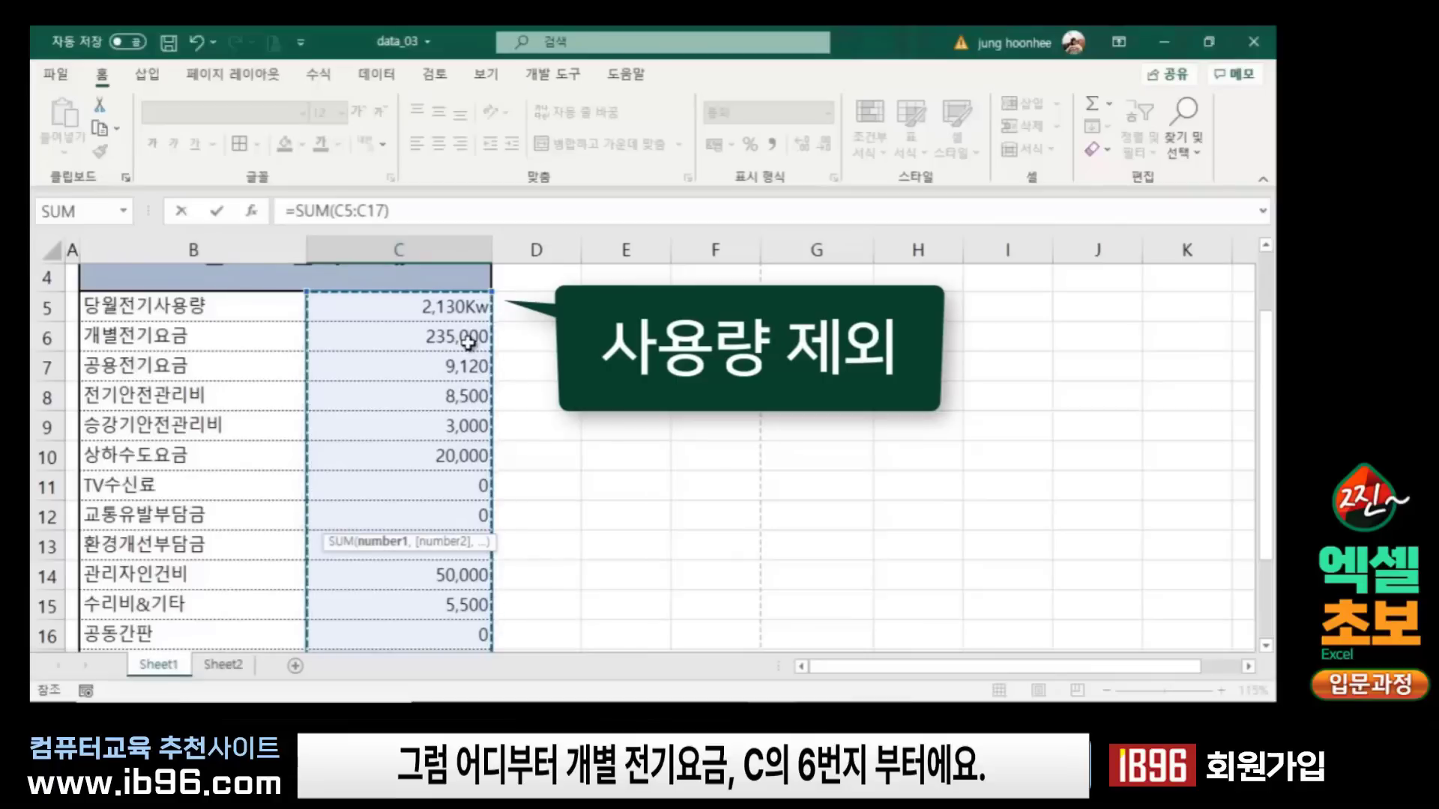
scroll(468, 362, "down", 3)
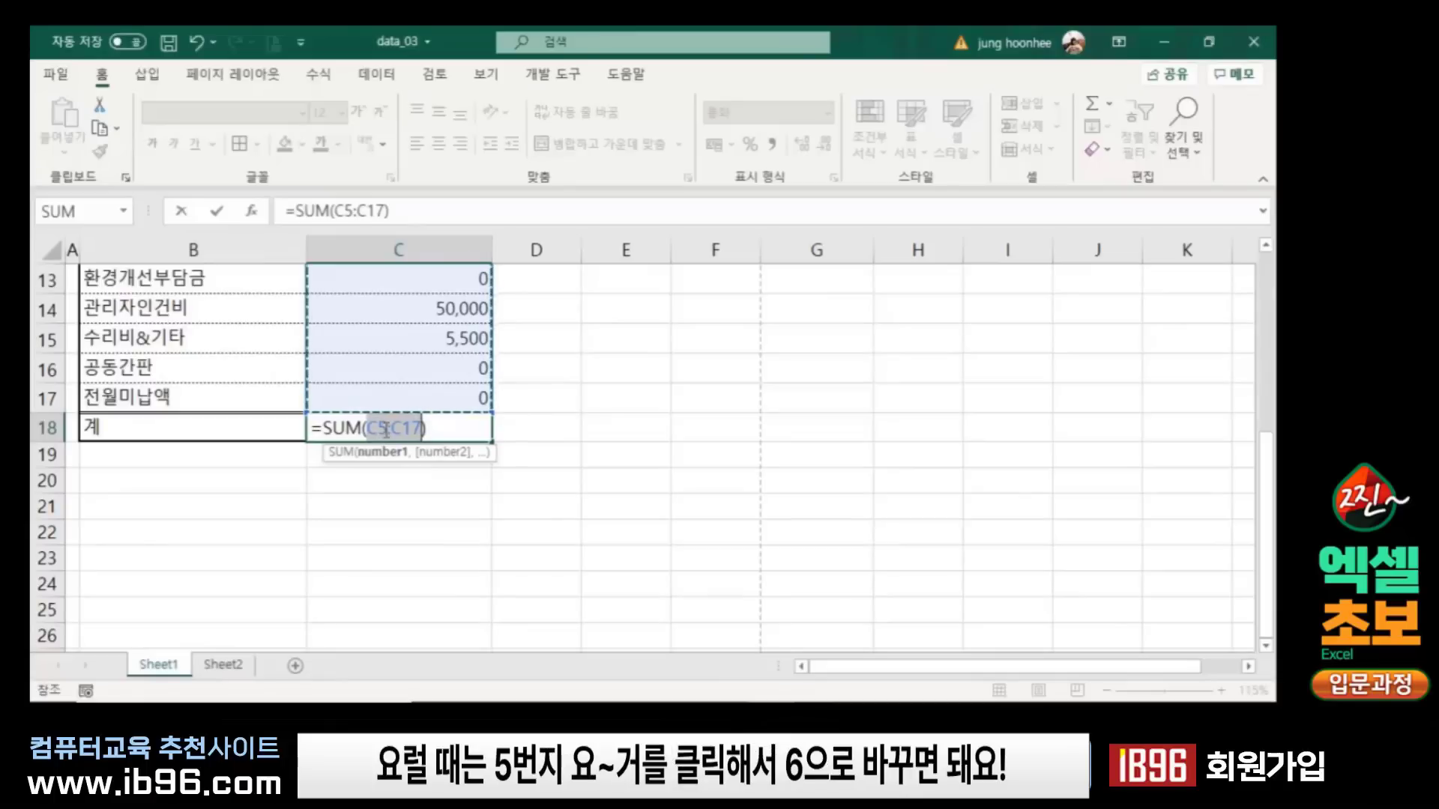
left_click(387, 428)
key("BackSpace")
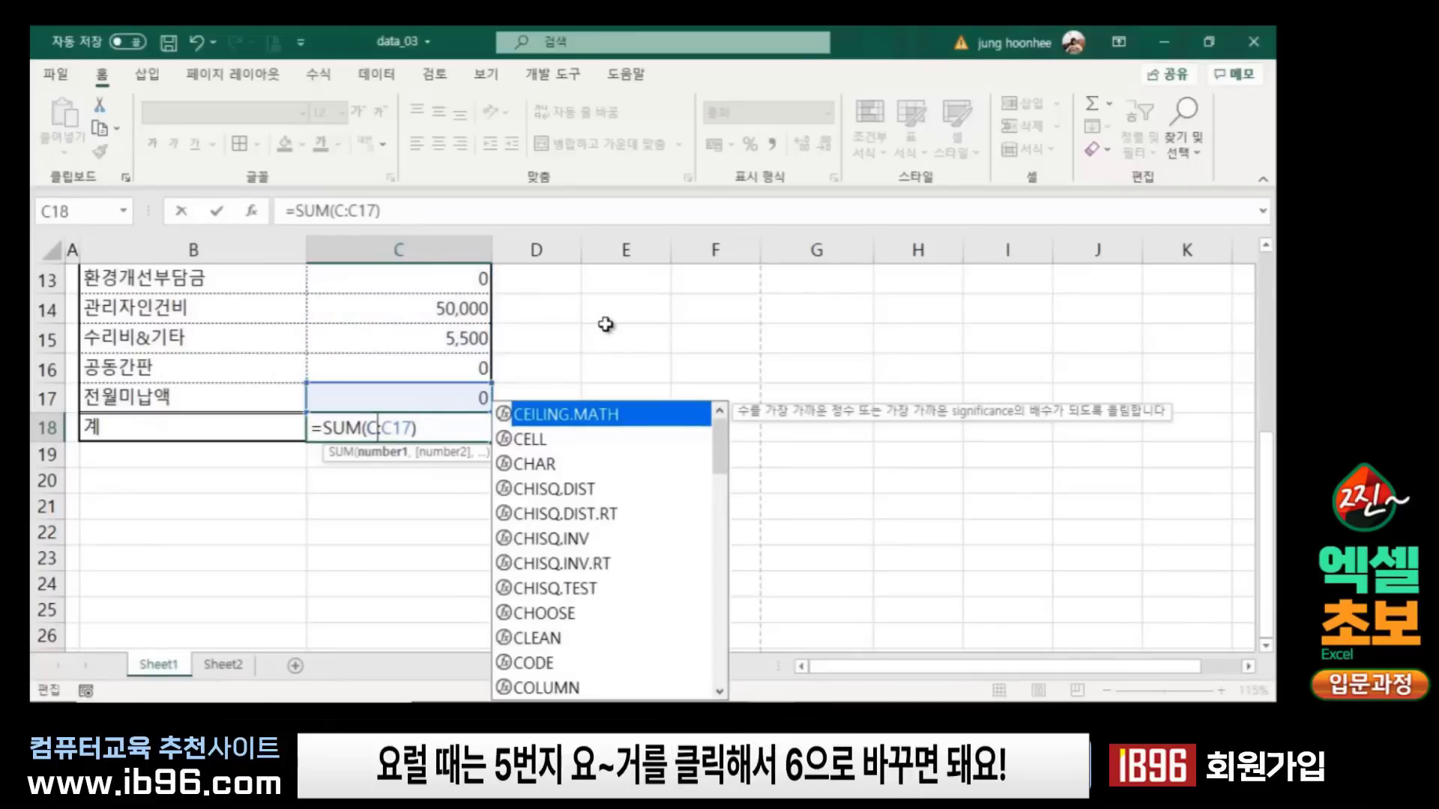
type("6")
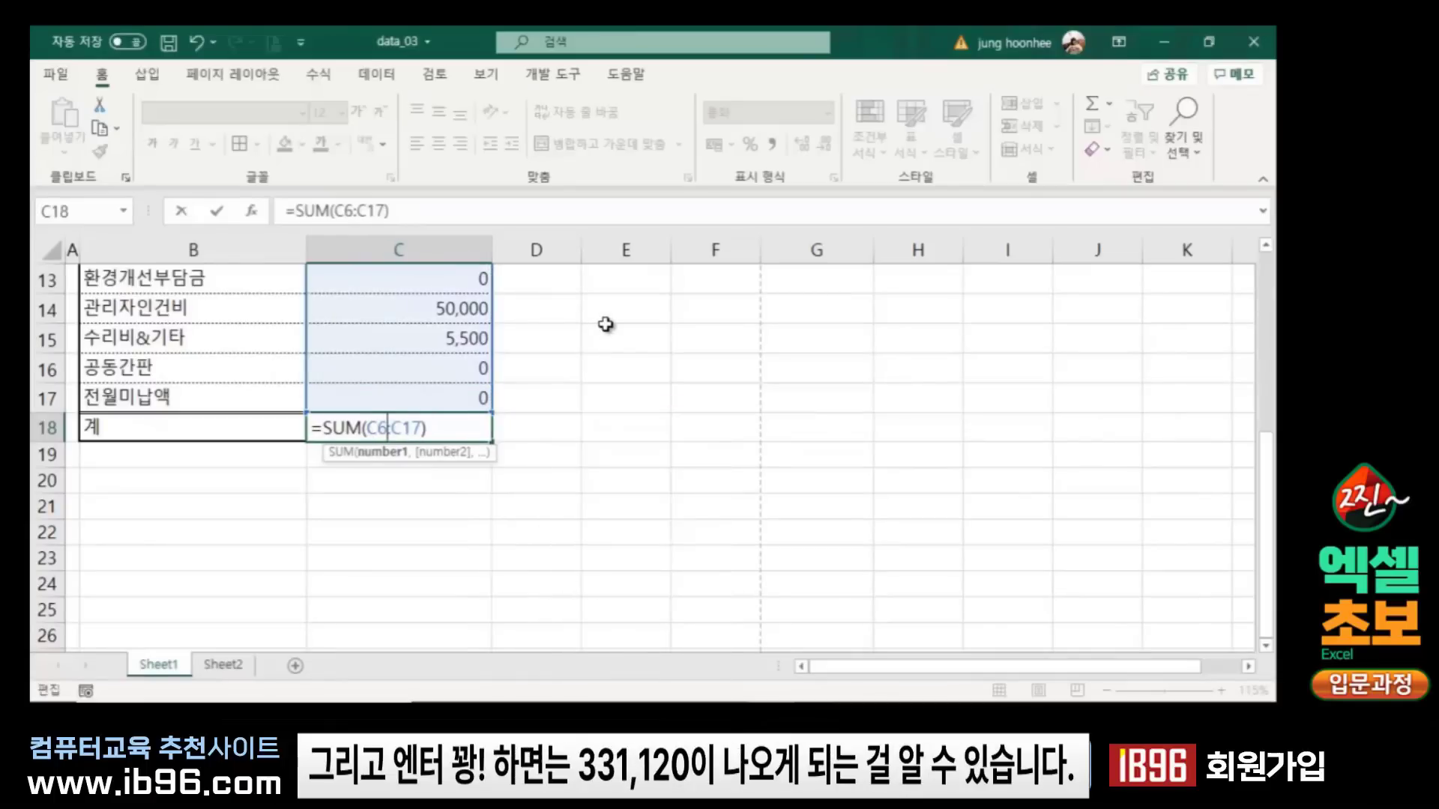
key("Return")
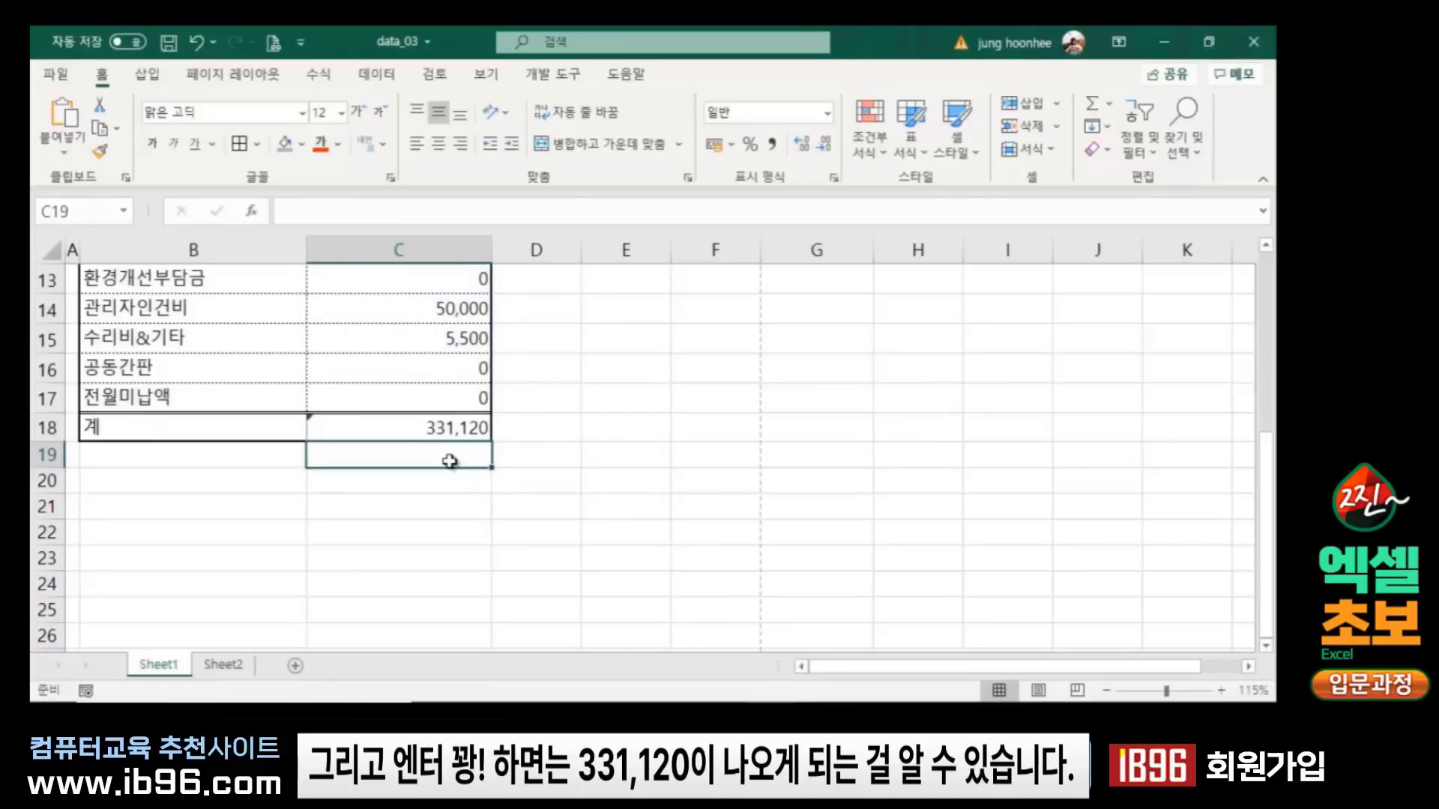
left_click(423, 427)
left_click(552, 448)
Step: Center the 계 label and its total in B18:C18, bold, at 16 pt
left_click(395, 431)
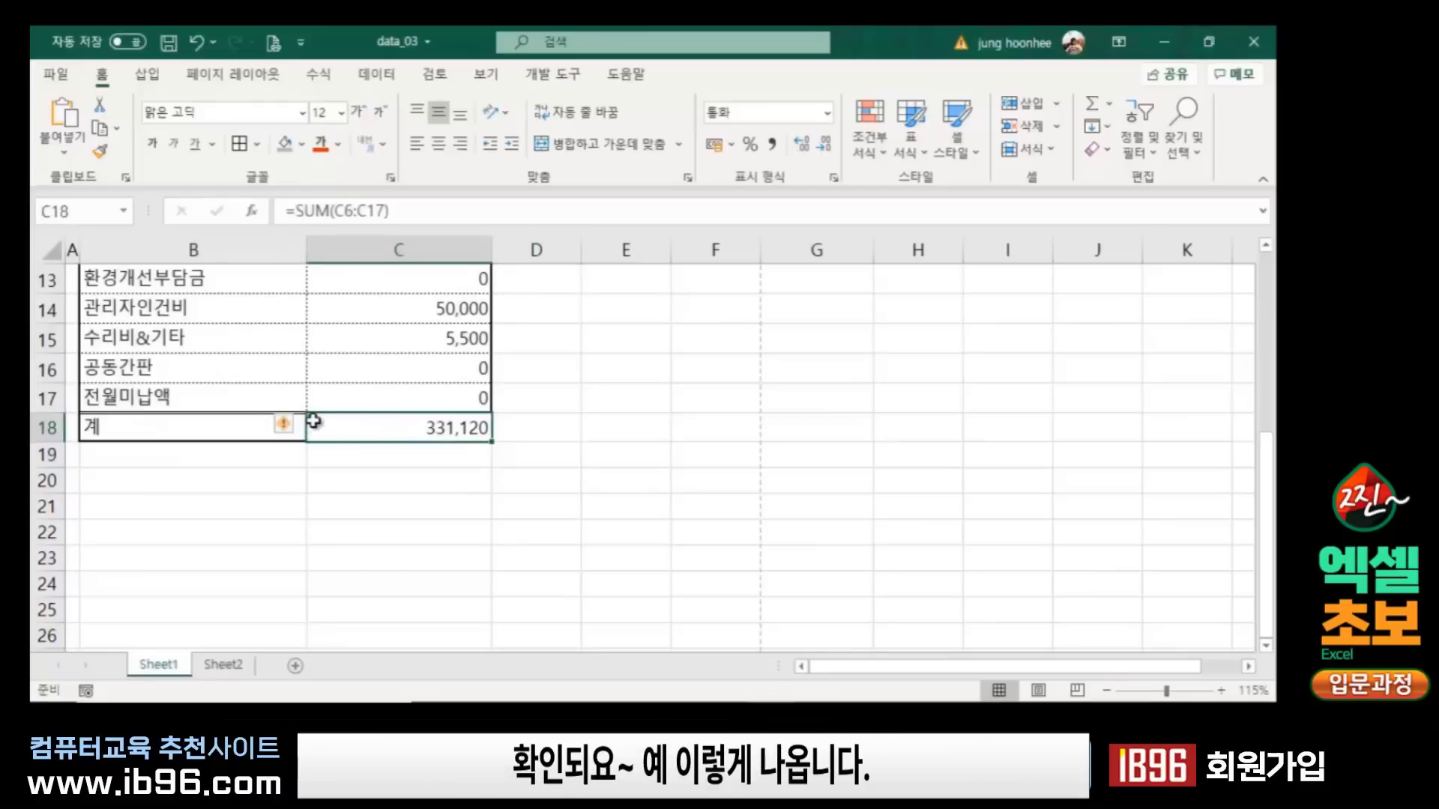
mouse_move(284, 426)
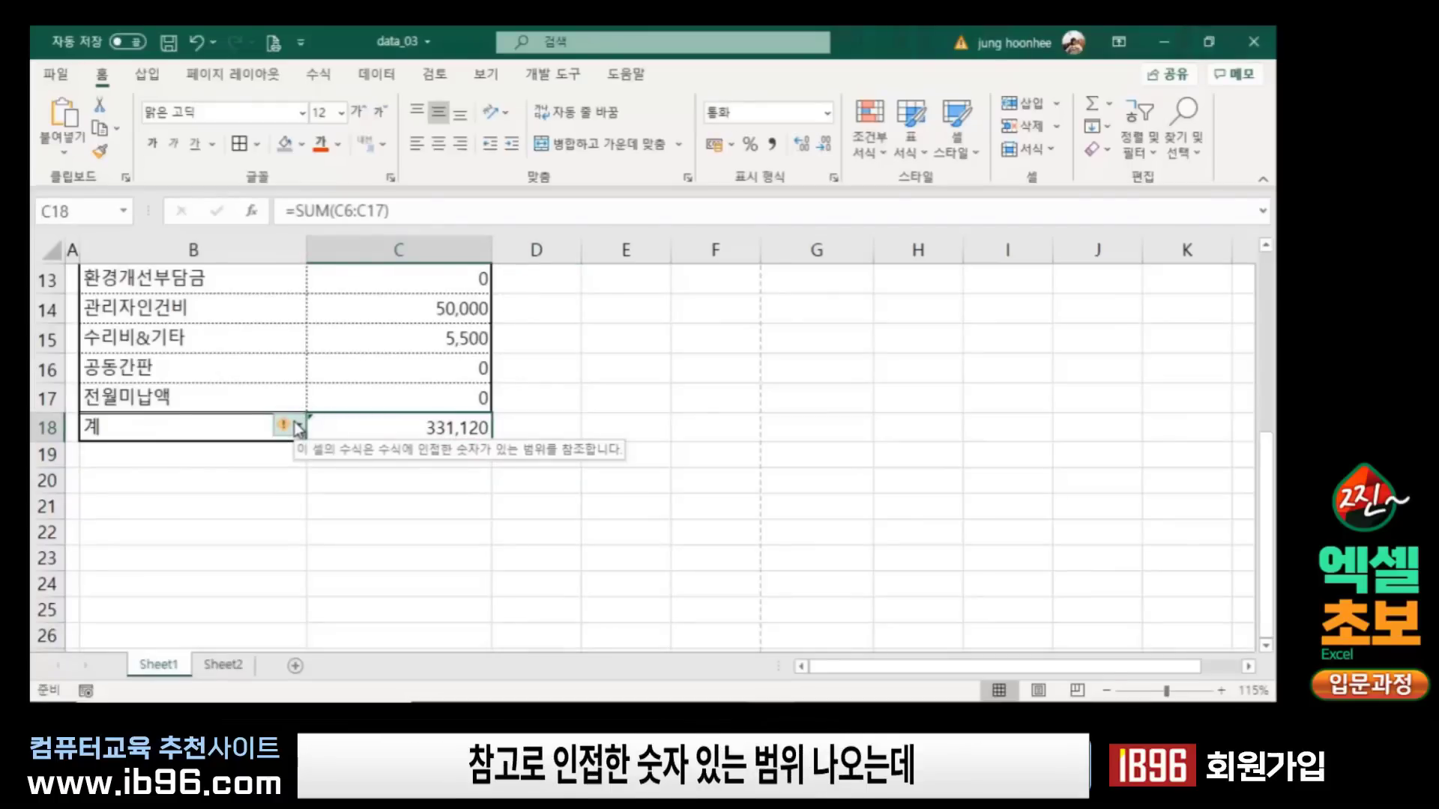
left_click(424, 563)
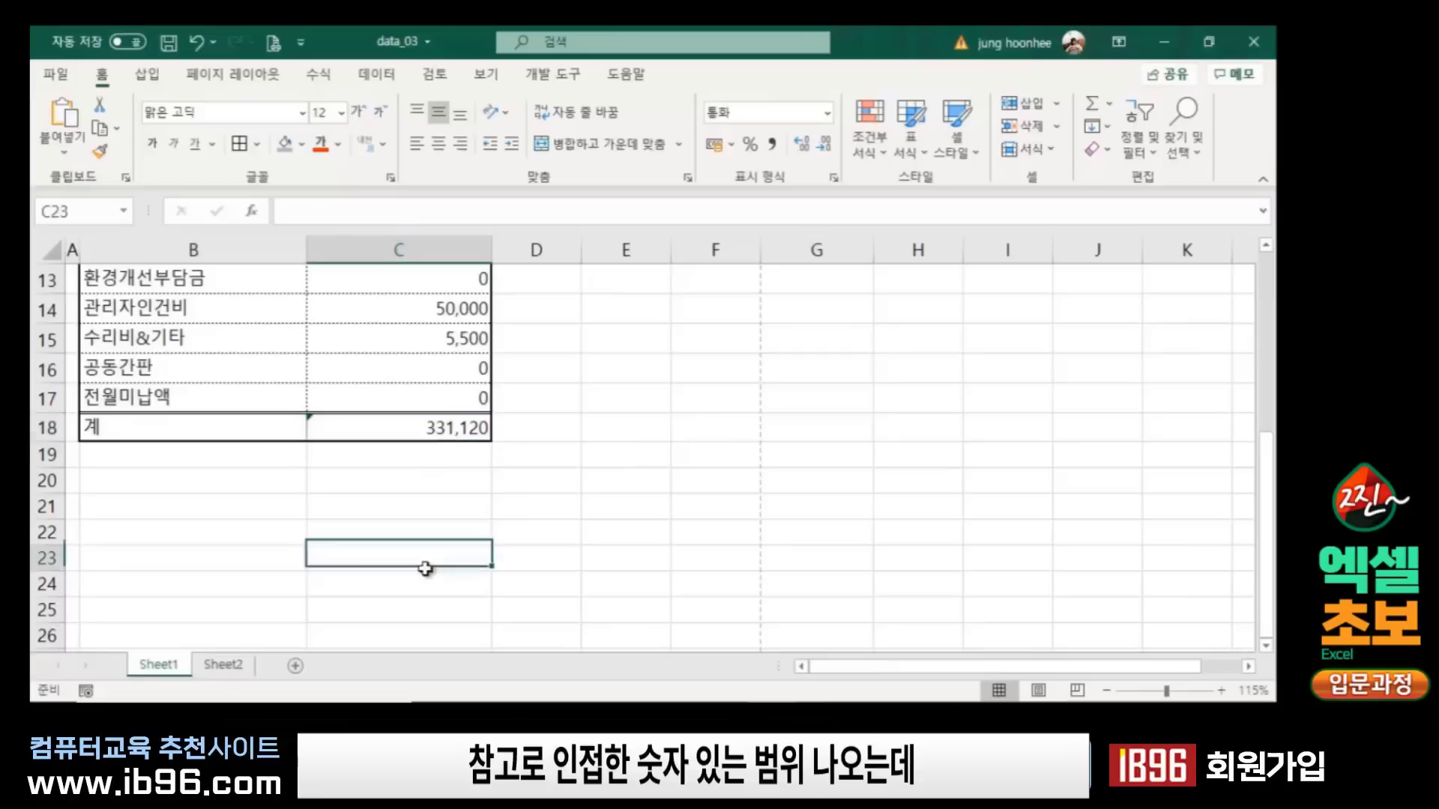
left_click(738, 457)
left_click(411, 428)
left_click(137, 426)
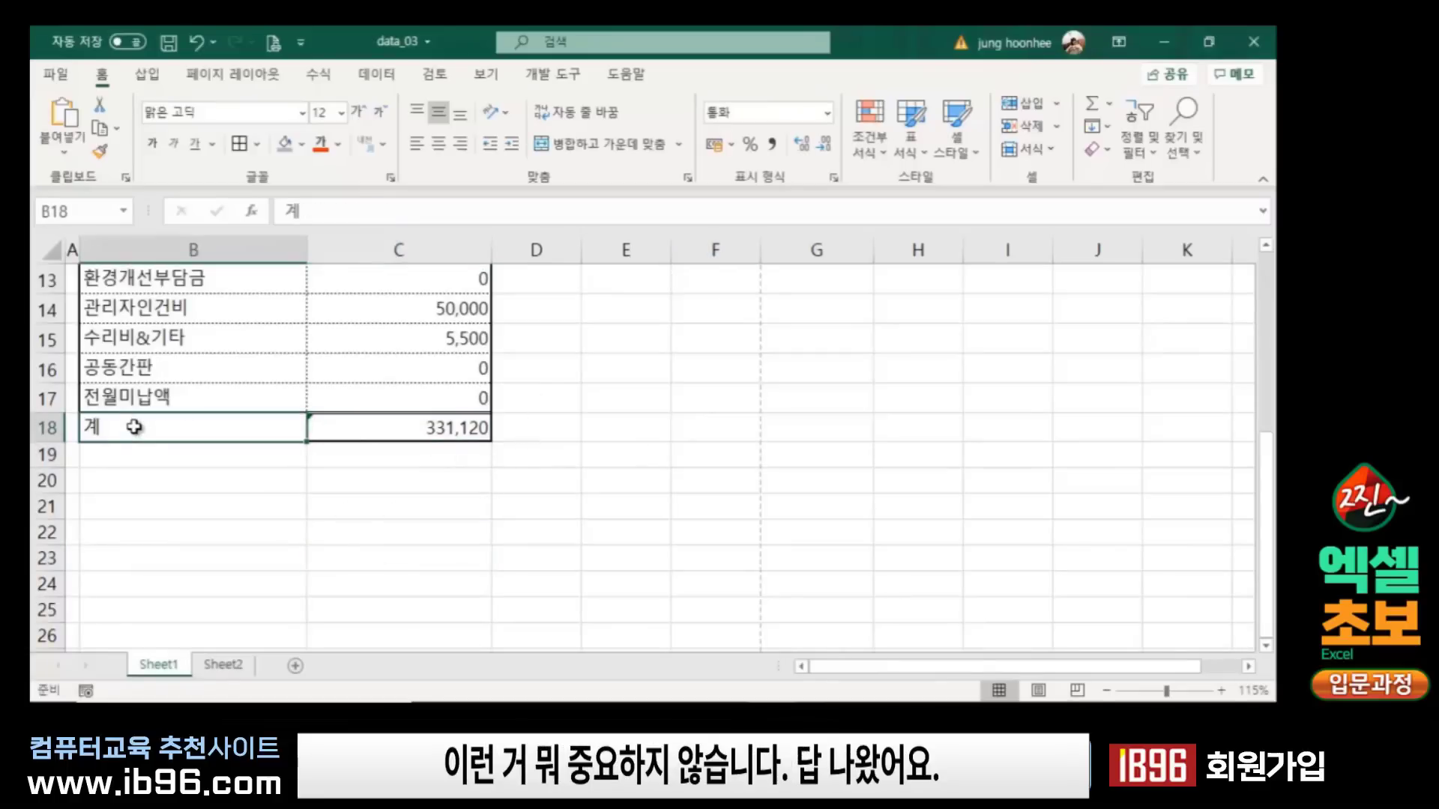
left_click_drag(219, 426, 366, 429)
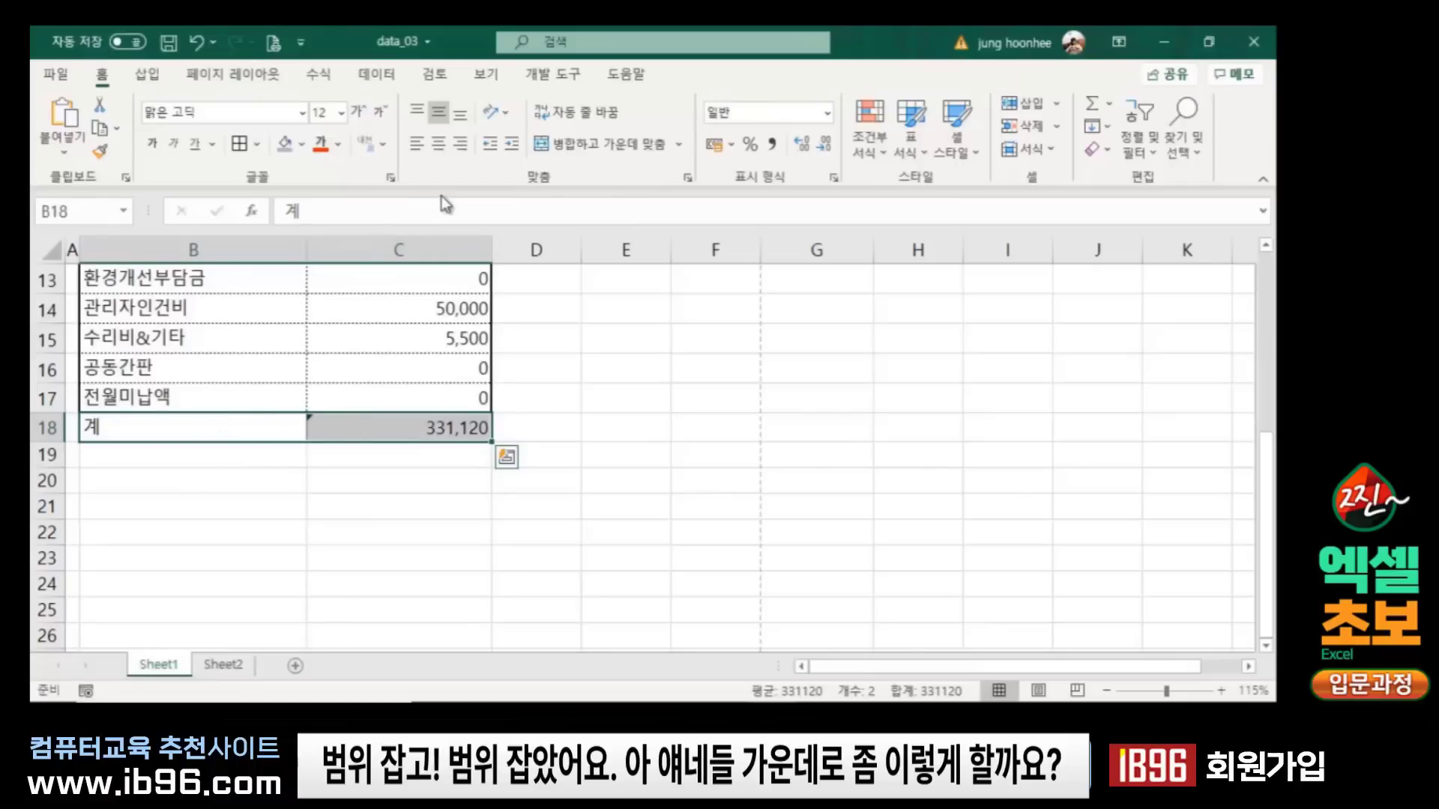
left_click(443, 146)
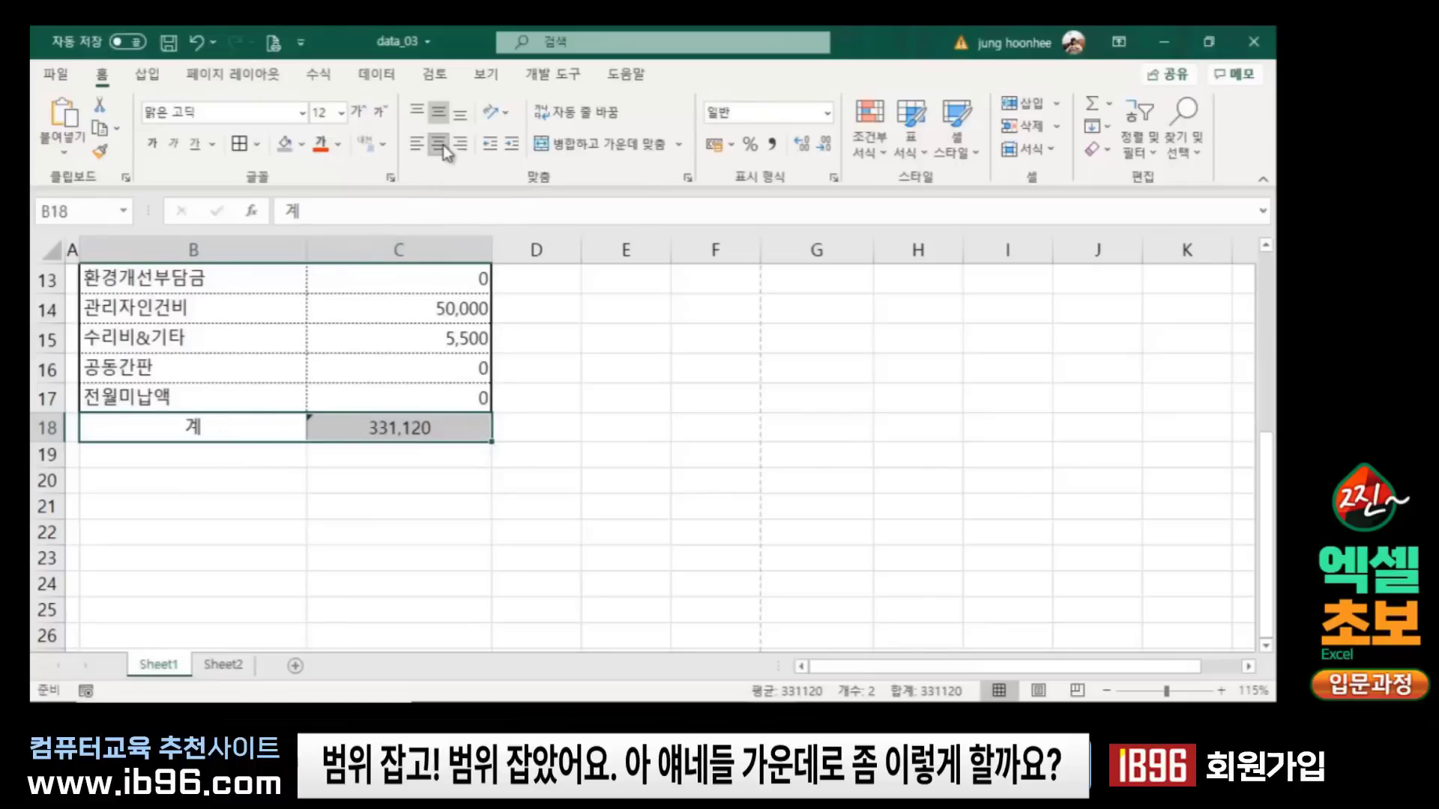
left_click(153, 144)
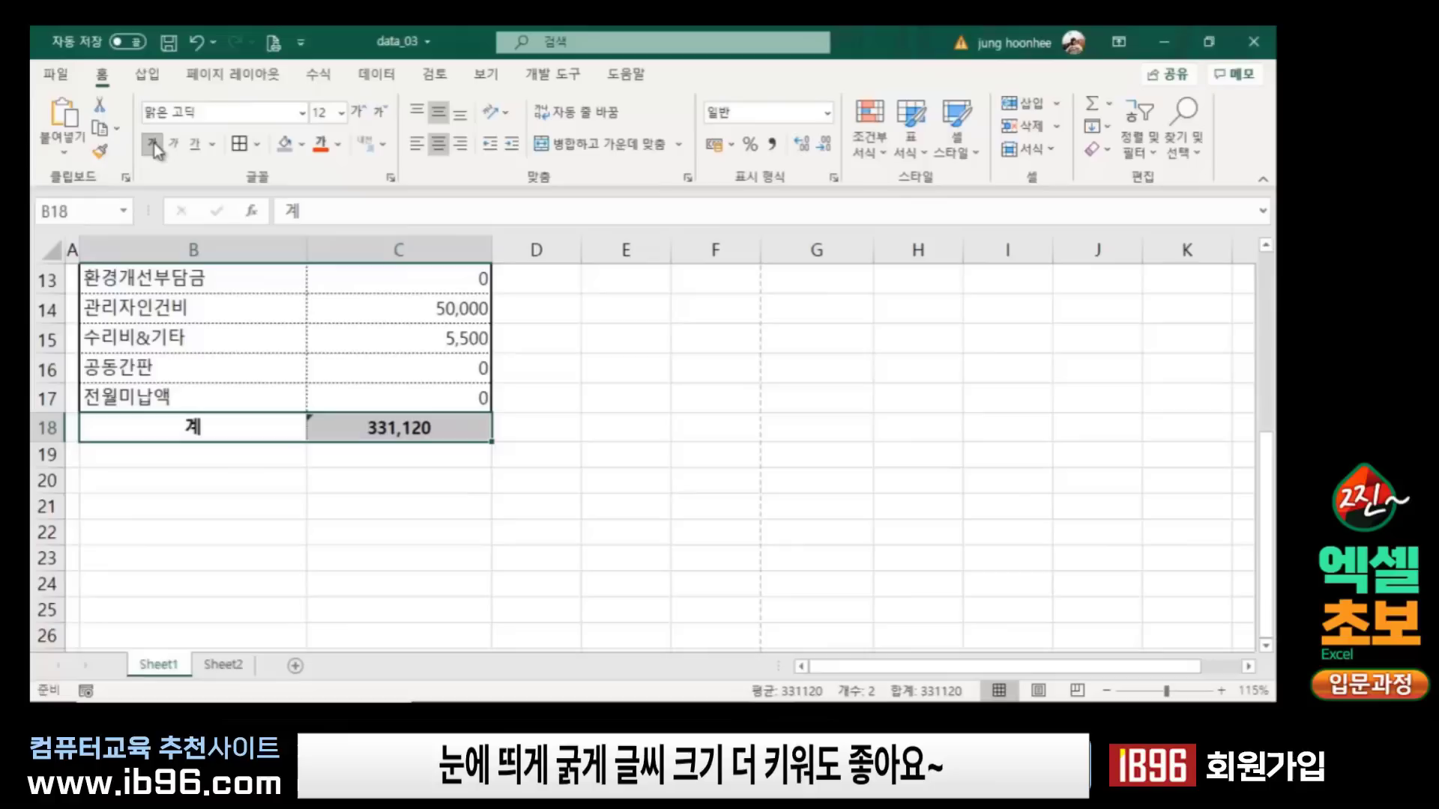
left_click(359, 114)
left_click(358, 114)
Step: Review the finished bold 계 total row on the sheet
left_click(741, 442)
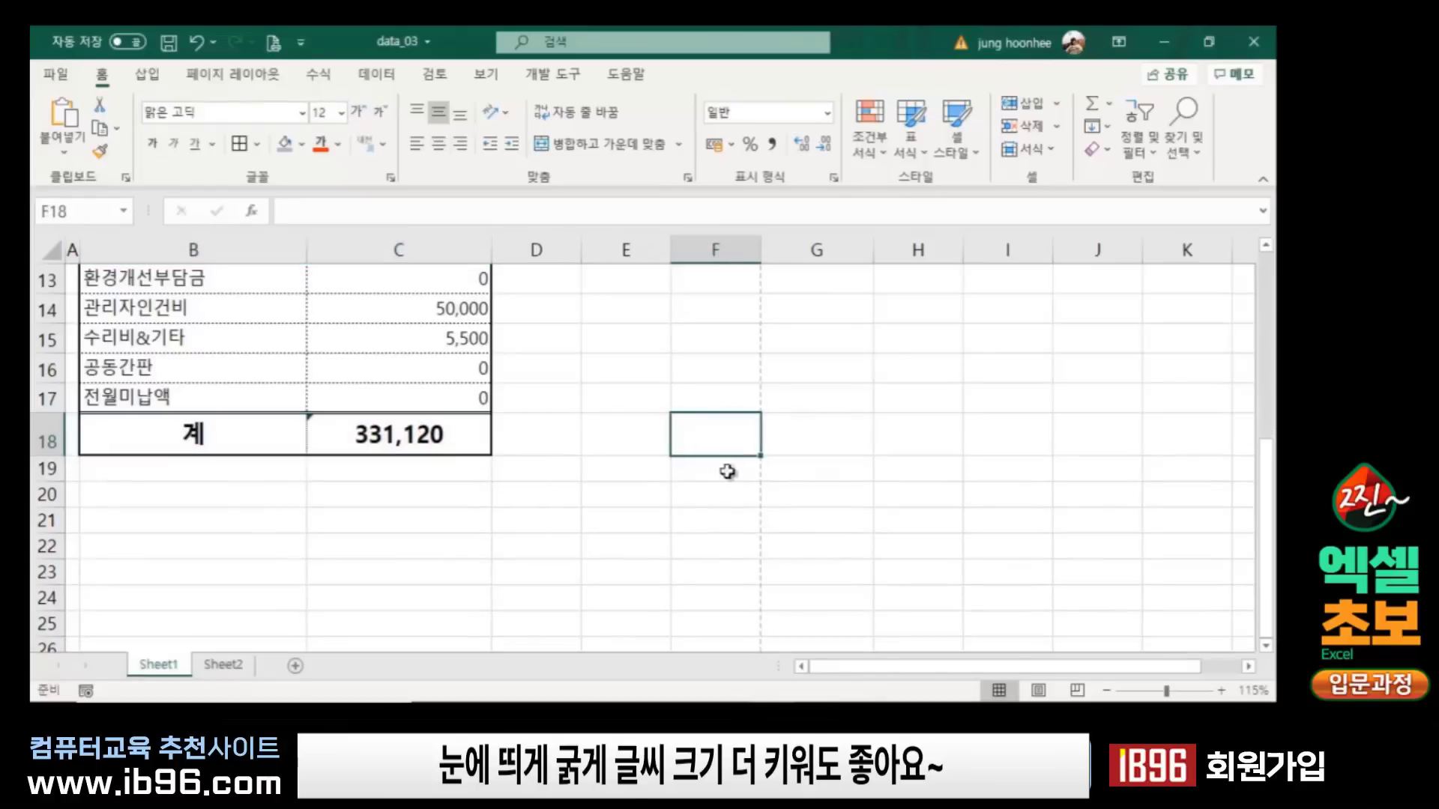
scroll(429, 549, "up", 2)
scroll(442, 547, "down", 3)
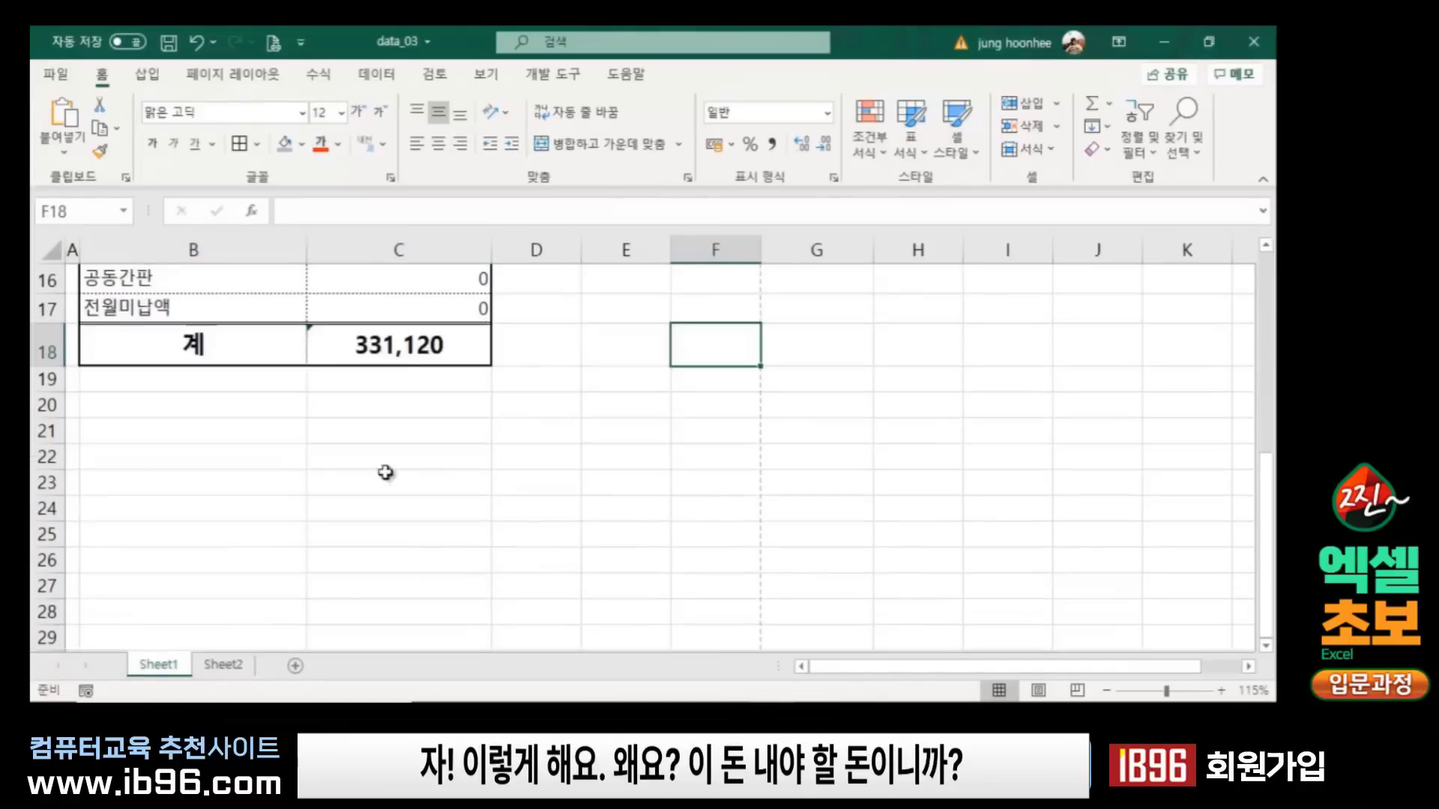
left_click(398, 345)
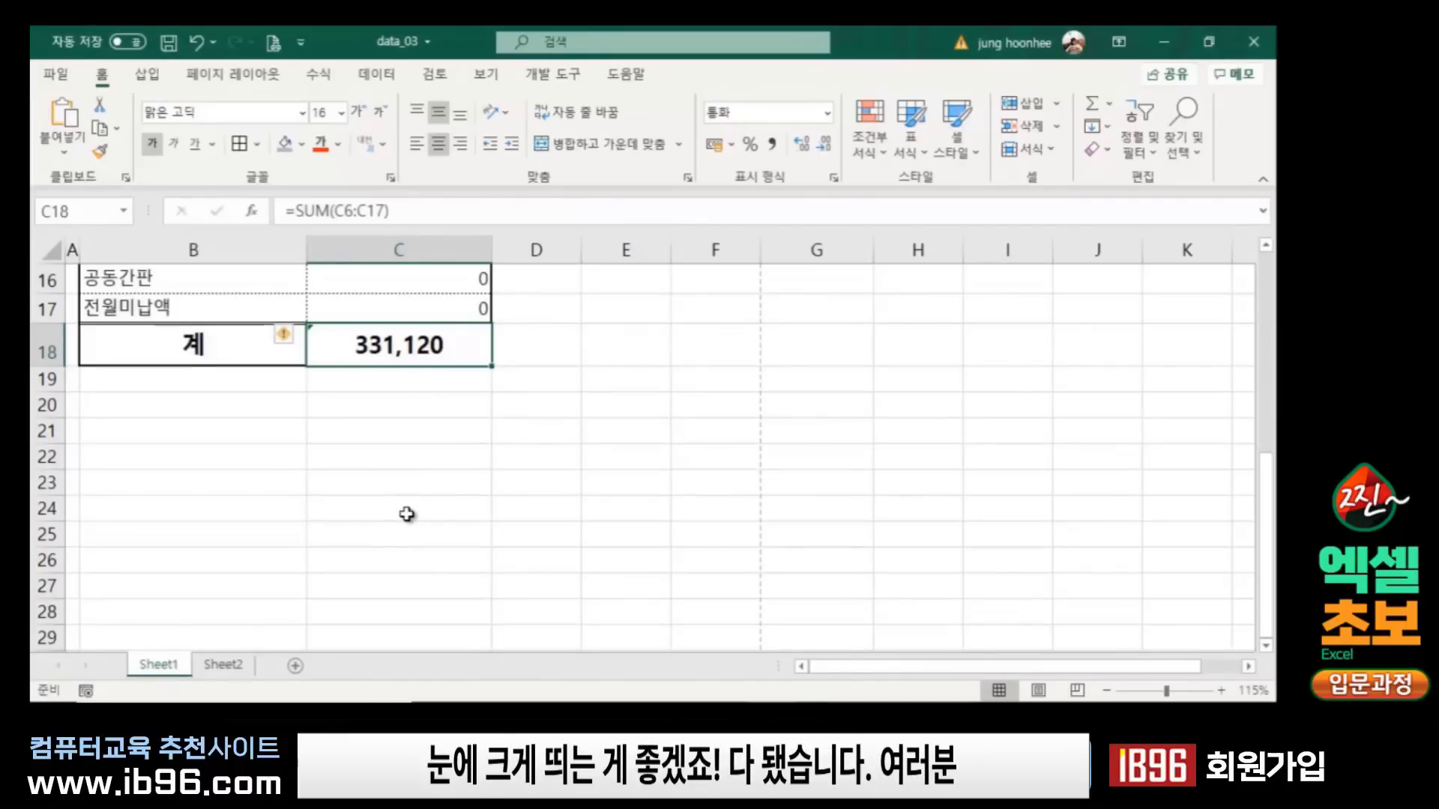
scroll(407, 515, "up", 2)
scroll(411, 514, "up", 2)
scroll(413, 514, "down", 2)
scroll(457, 524, "down", 1)
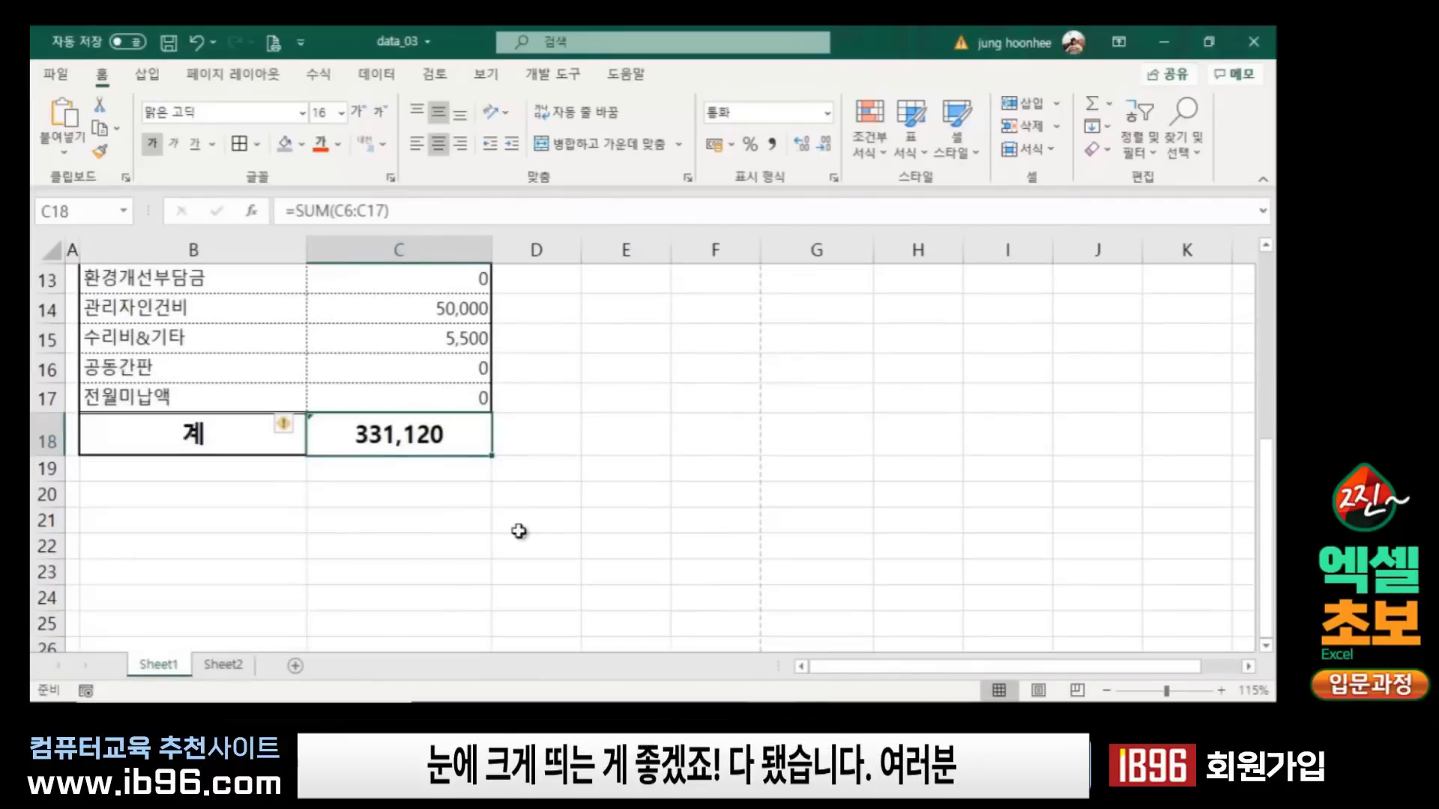
left_click(519, 531)
scroll(588, 503, "up", 3)
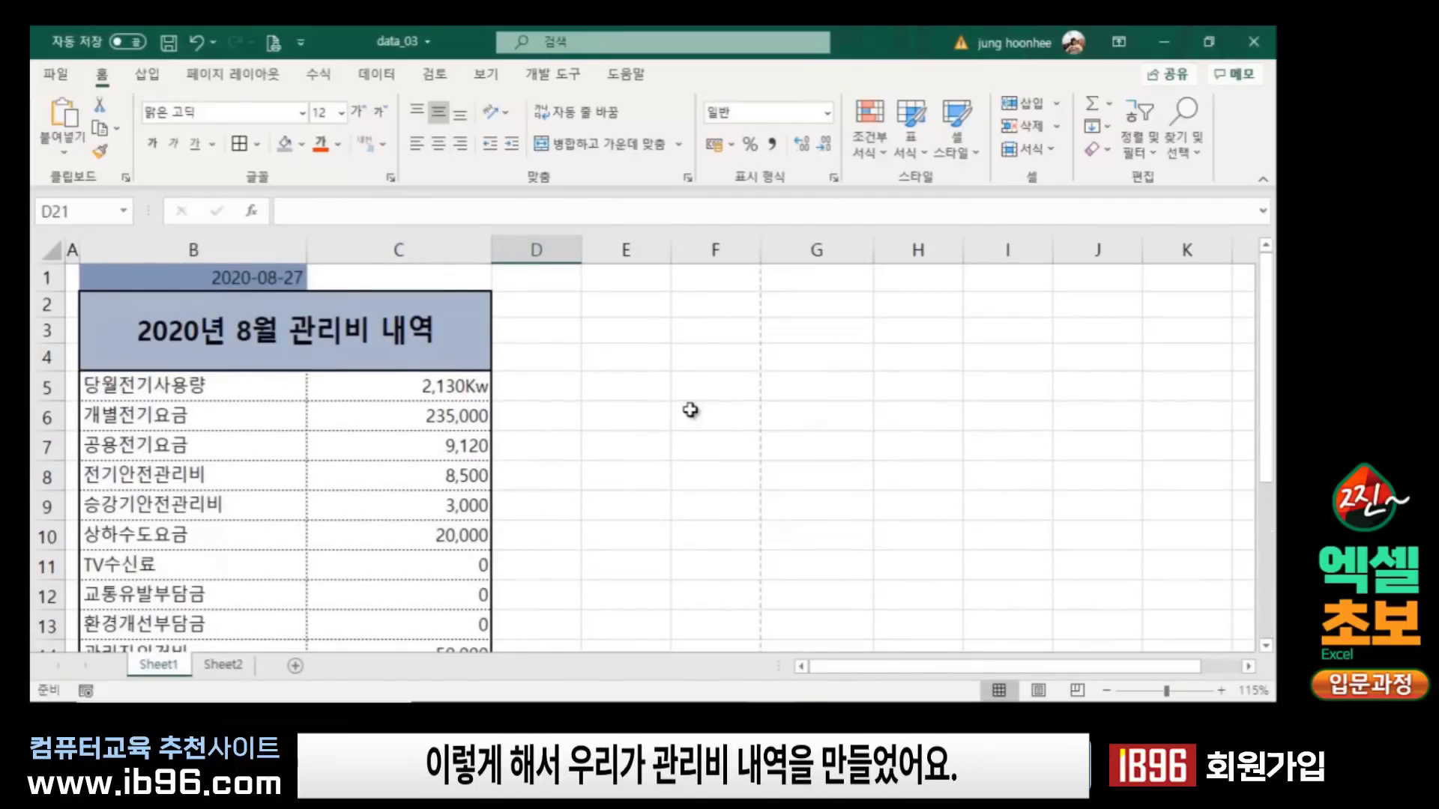
left_click(690, 409)
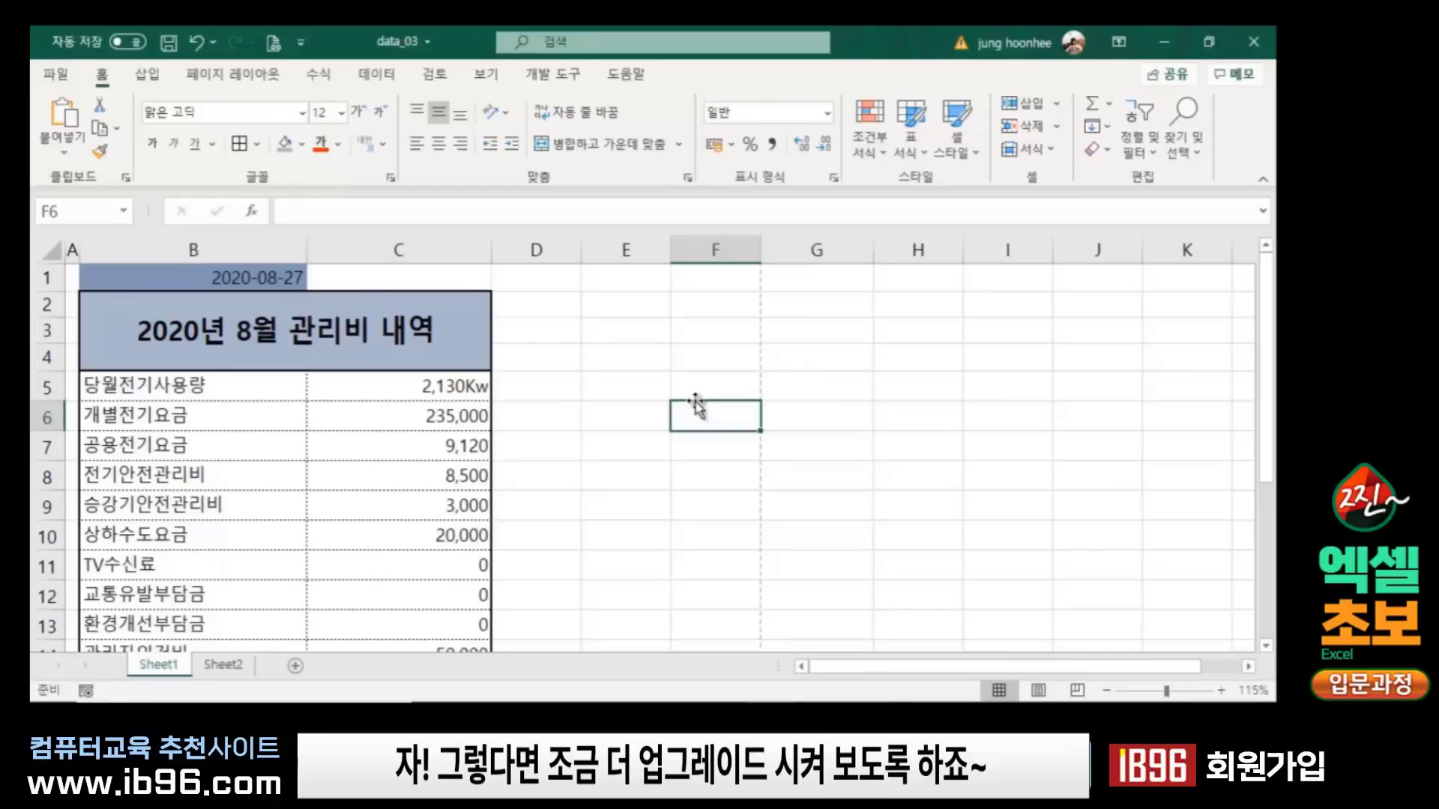
left_click(604, 396)
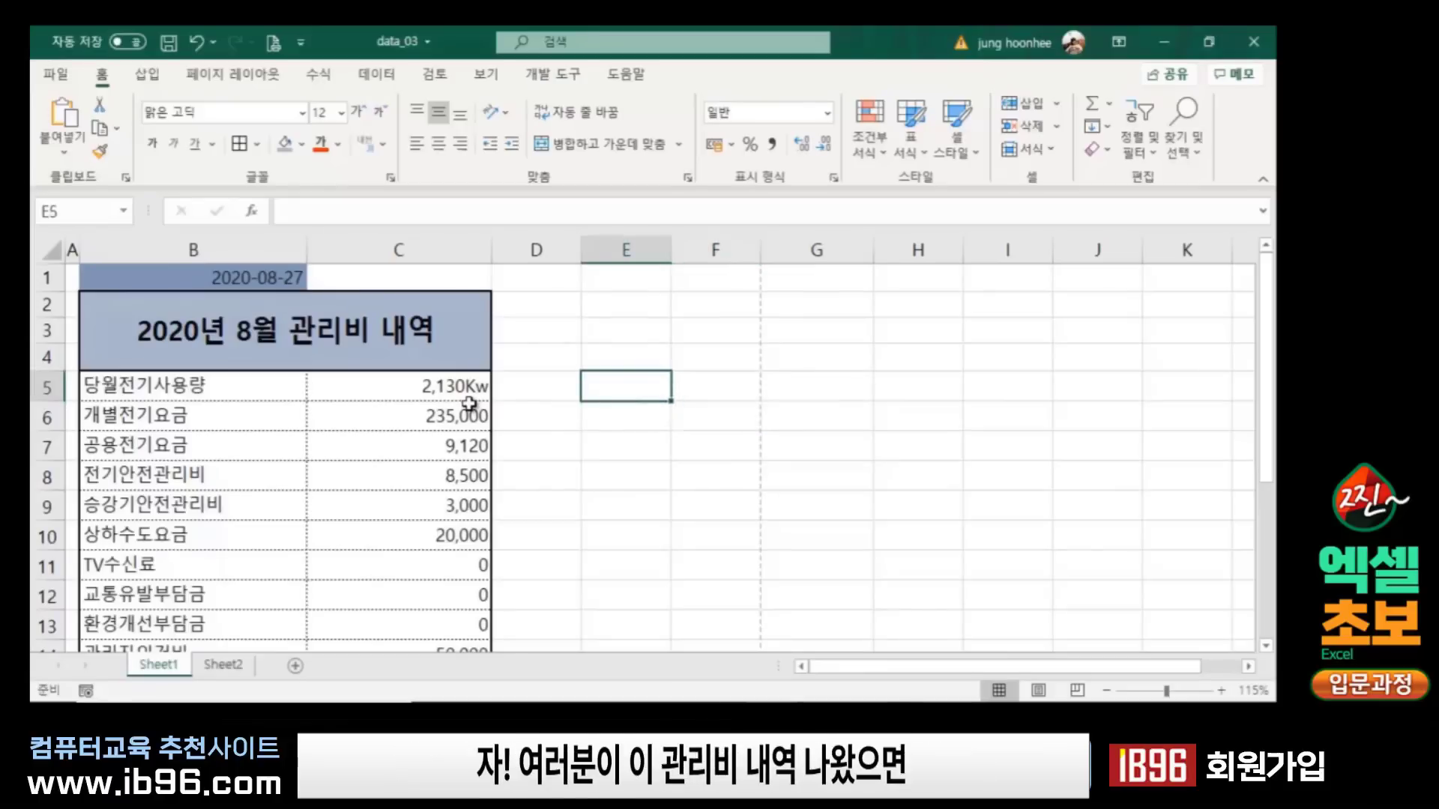
left_click(410, 334)
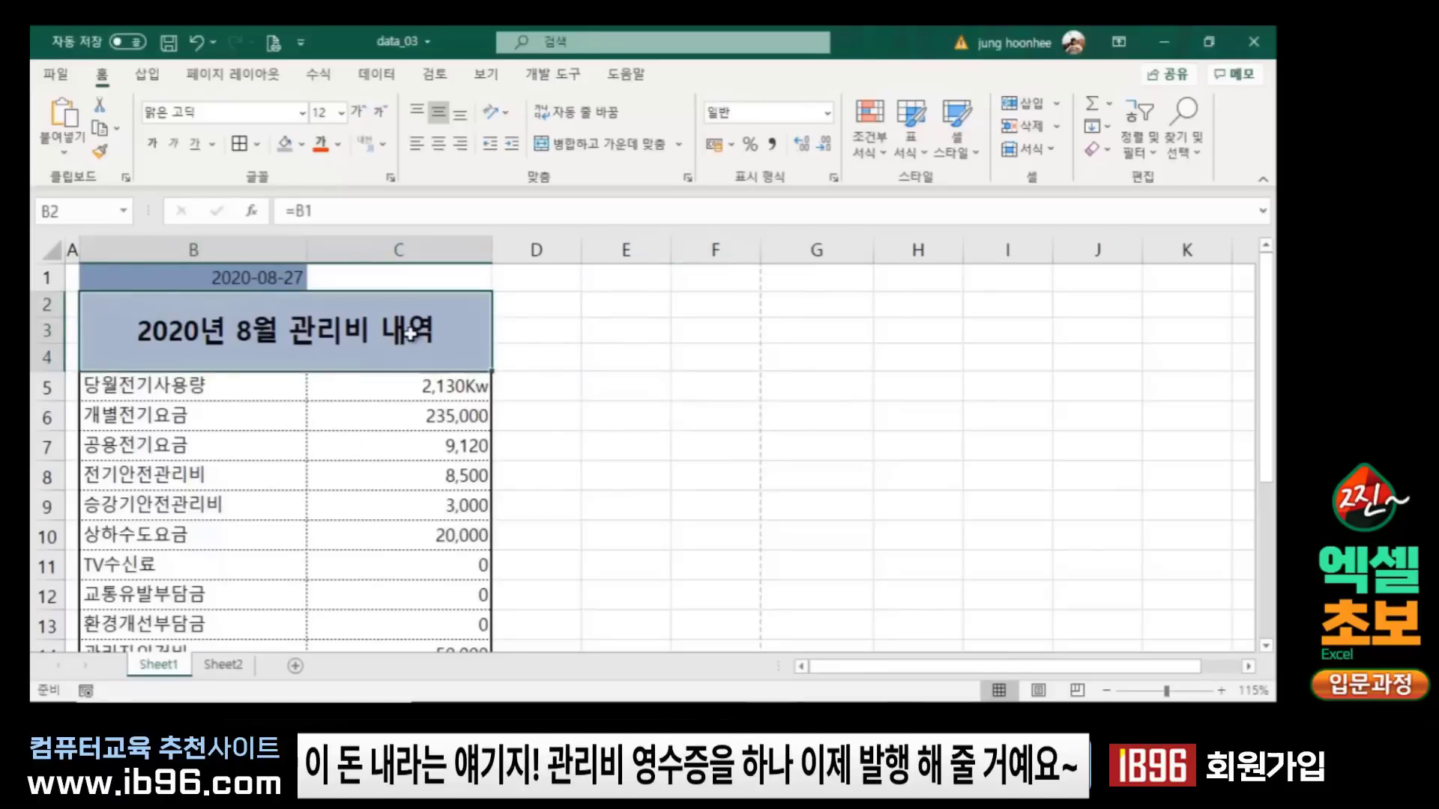
left_click(534, 337)
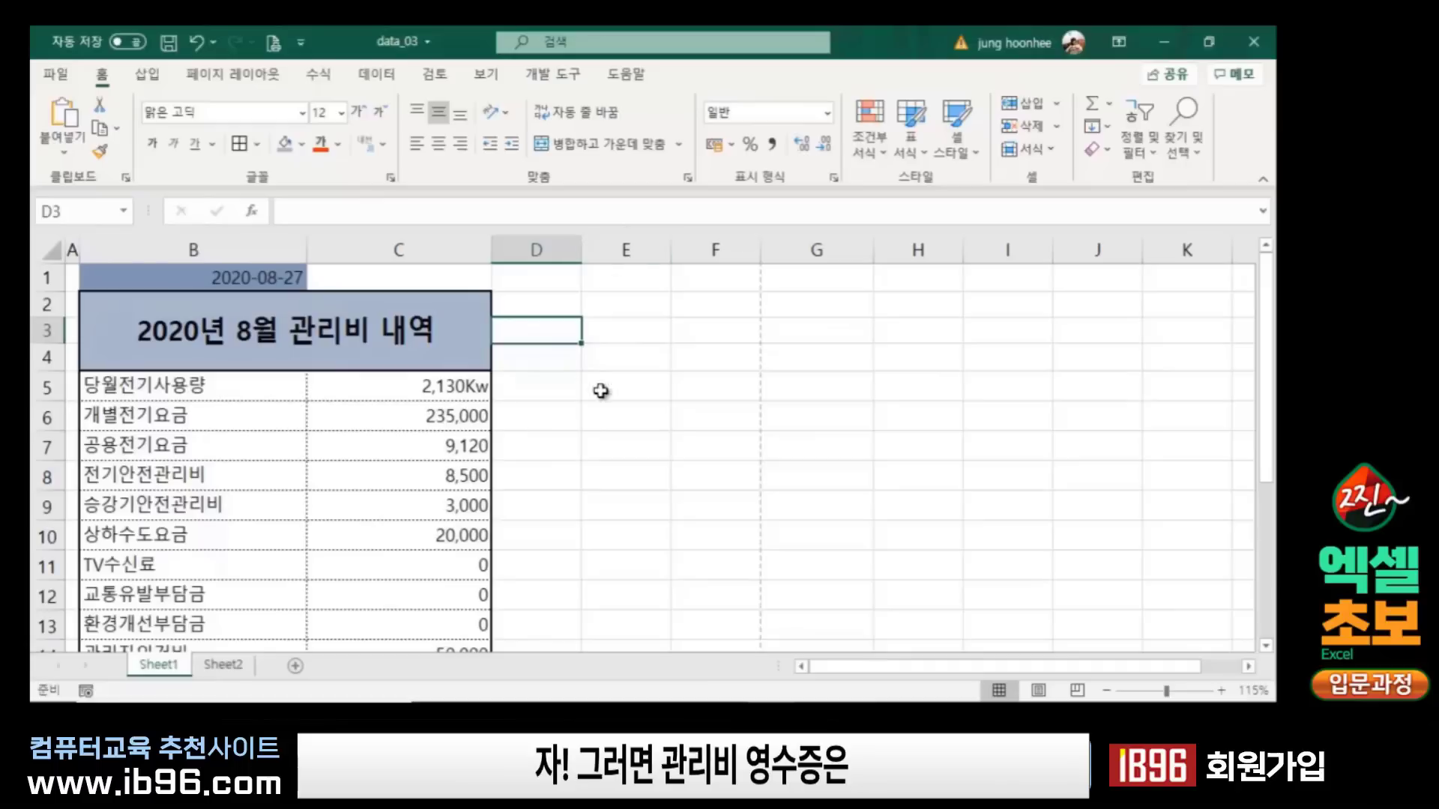
left_click(618, 416)
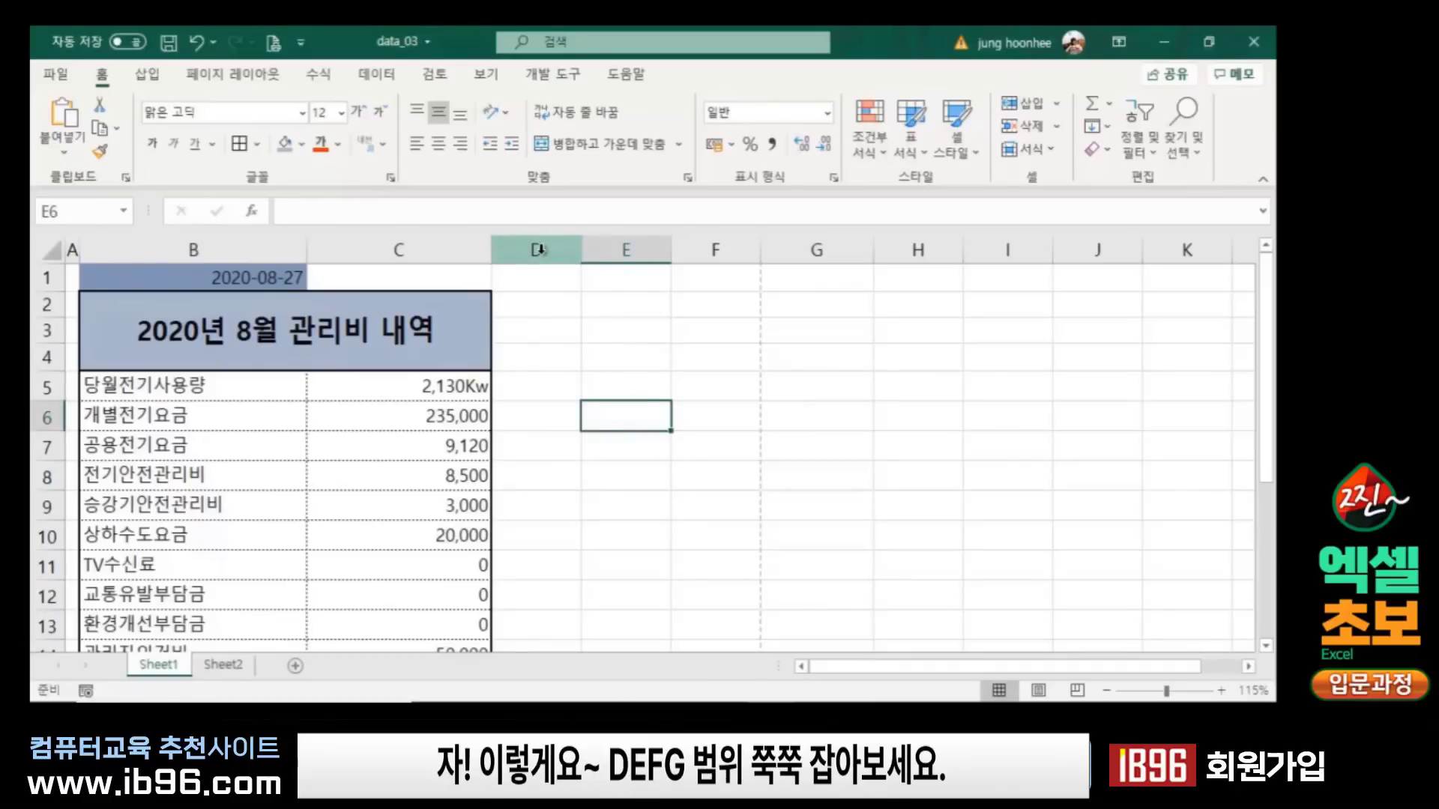
Step: Set the blank columns D through N to a width of 1.7
mouse_move(538, 249)
left_mouse_down()
mouse_move(1133, 239)
mouse_move(938, 292)
left_mouse_up()
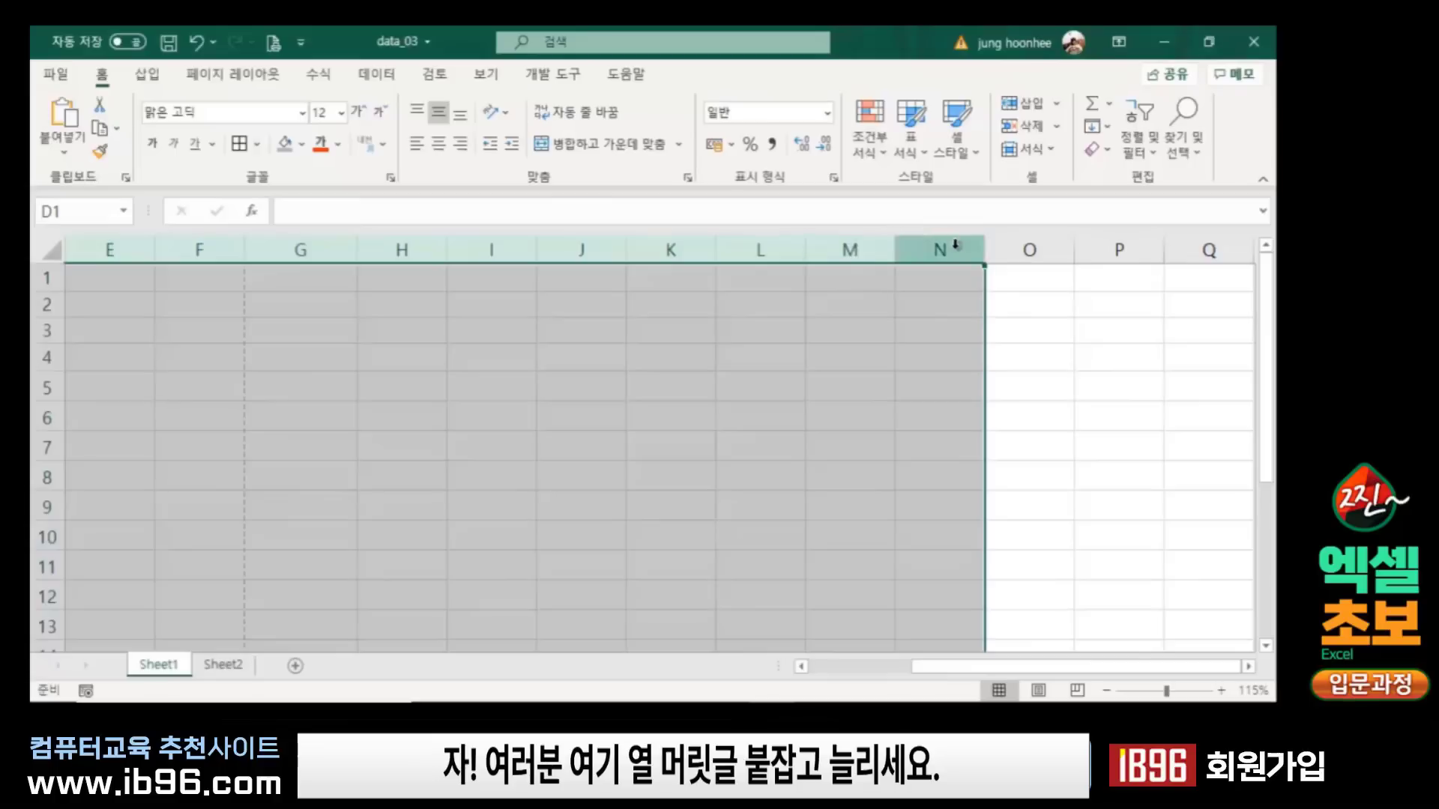
right_click(657, 251)
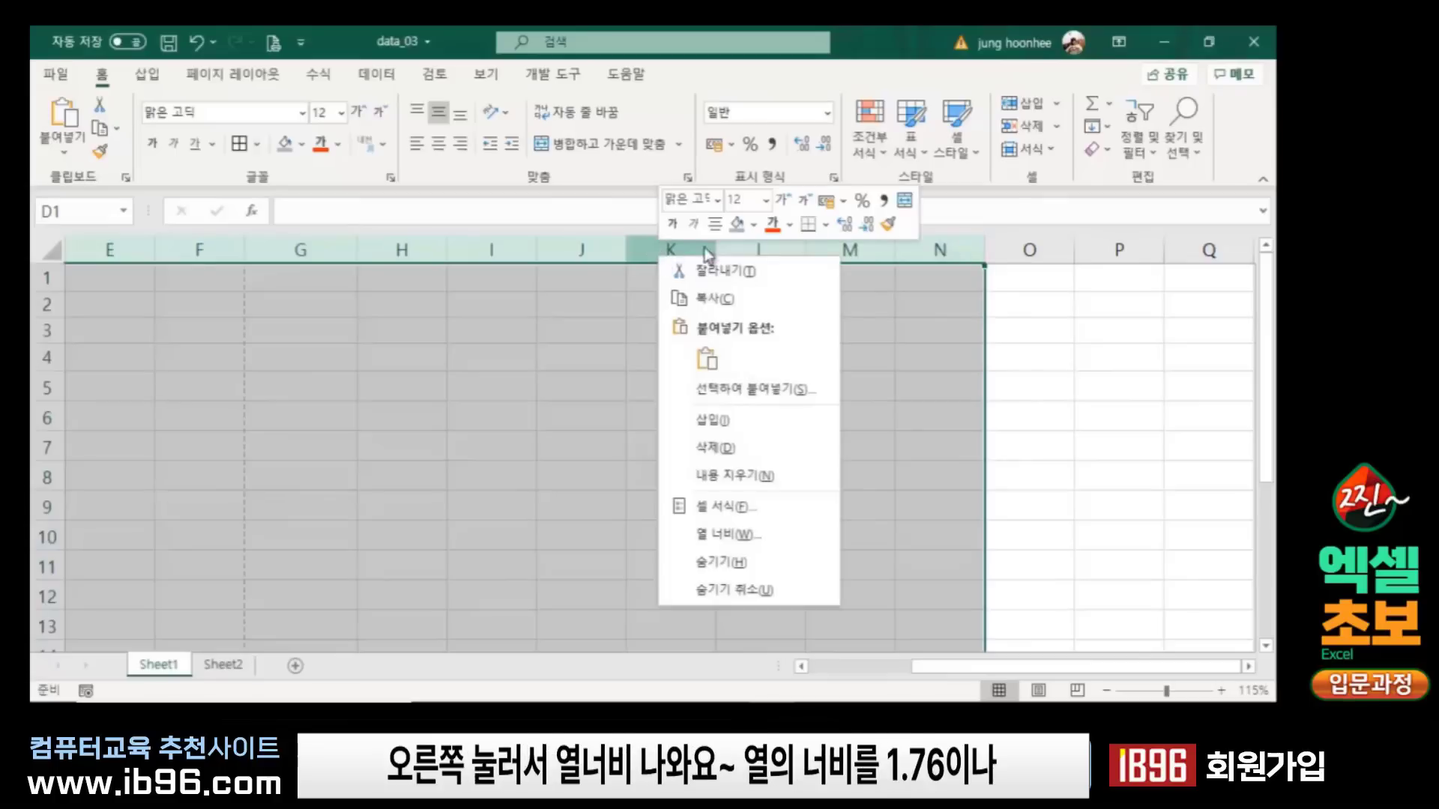
left_click(726, 538)
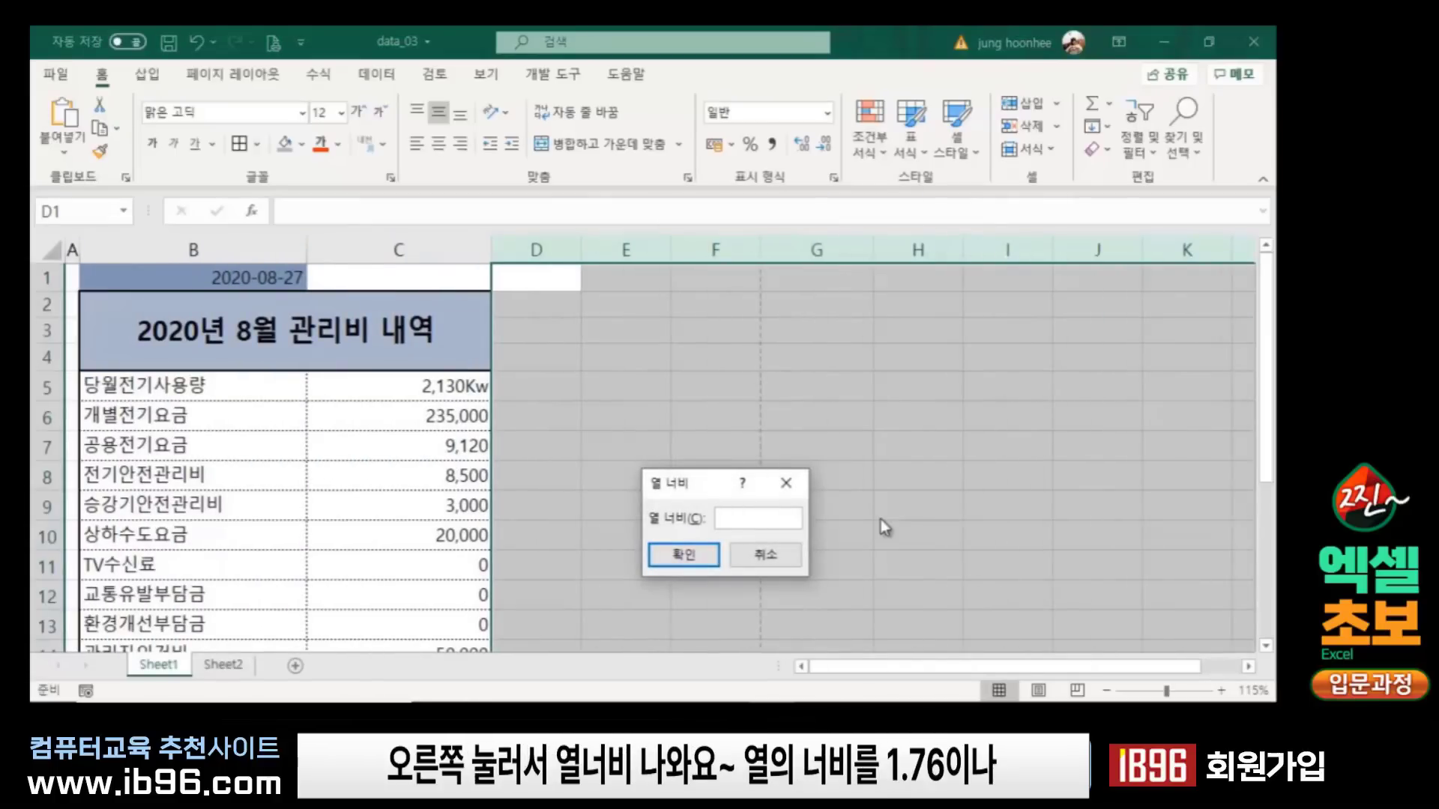
type("1.")
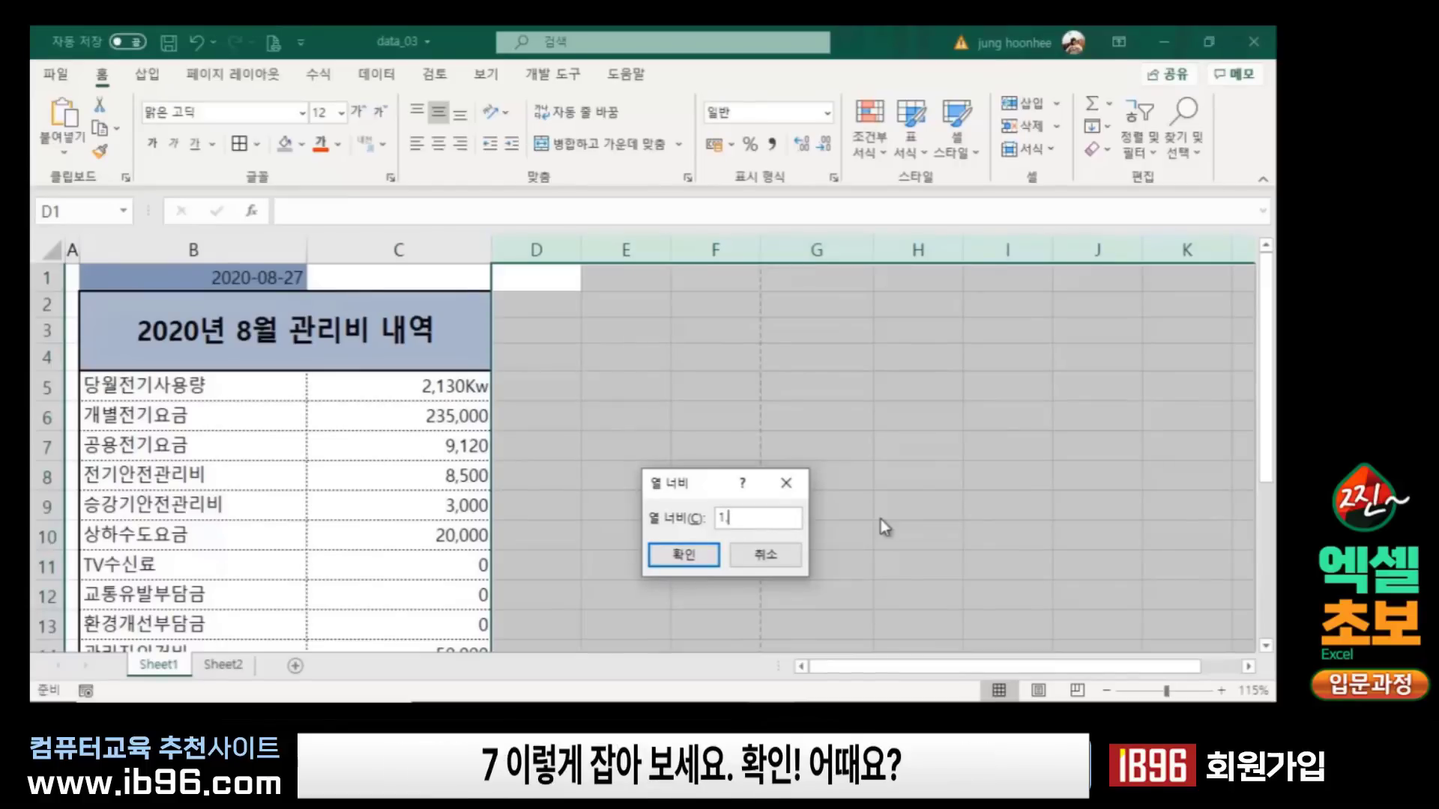
type("7")
key("Return")
left_click(904, 557)
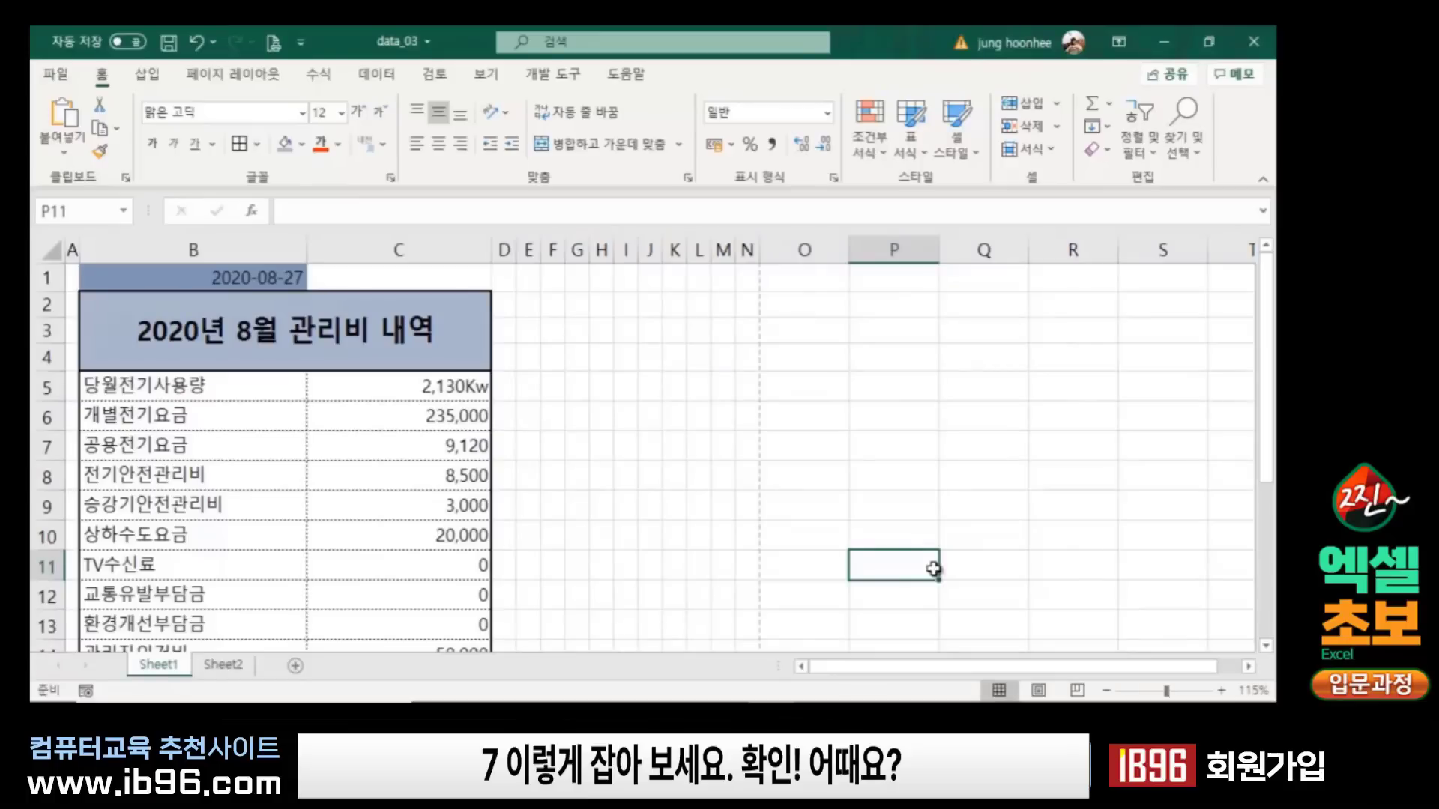
left_click(709, 476)
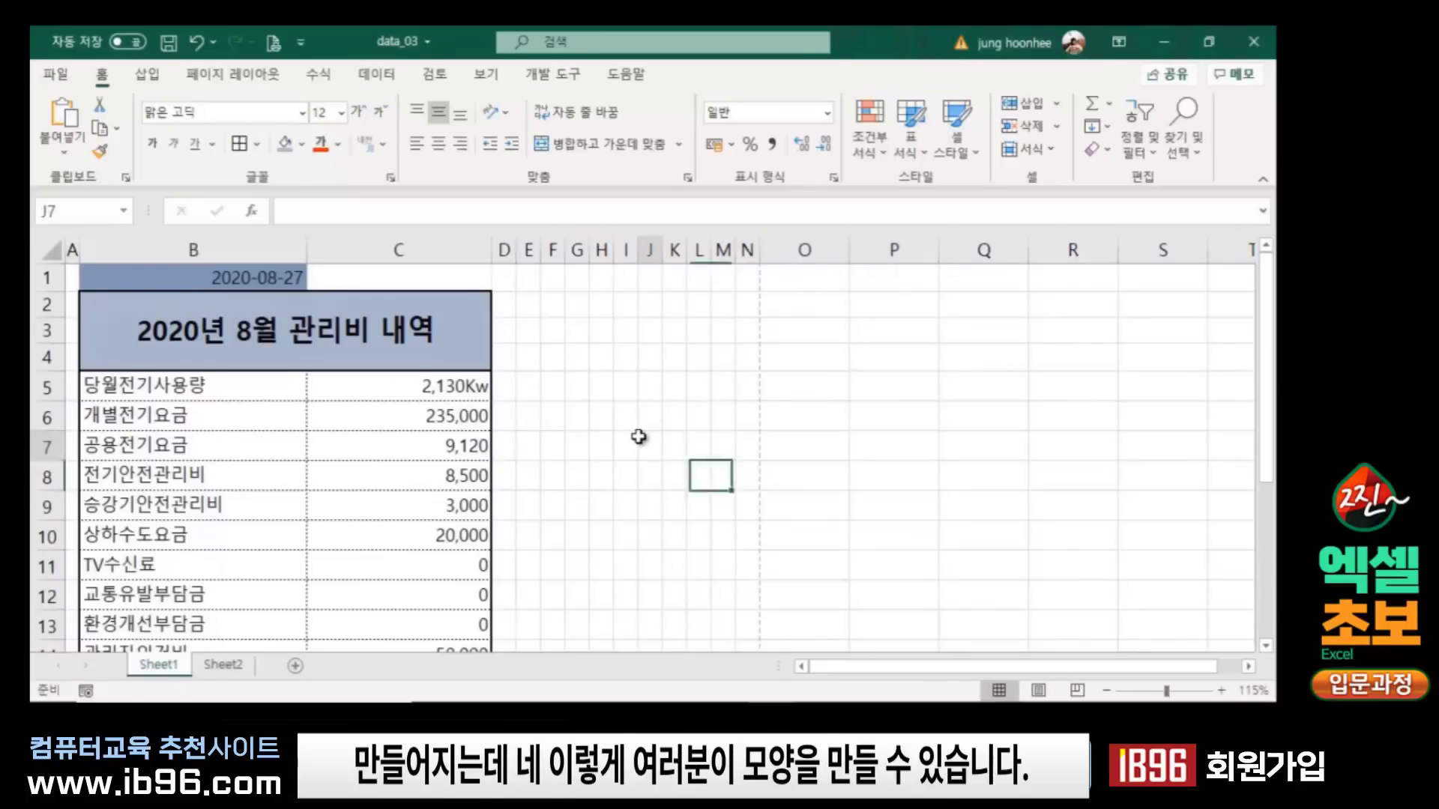
left_click(640, 434)
left_click(941, 452)
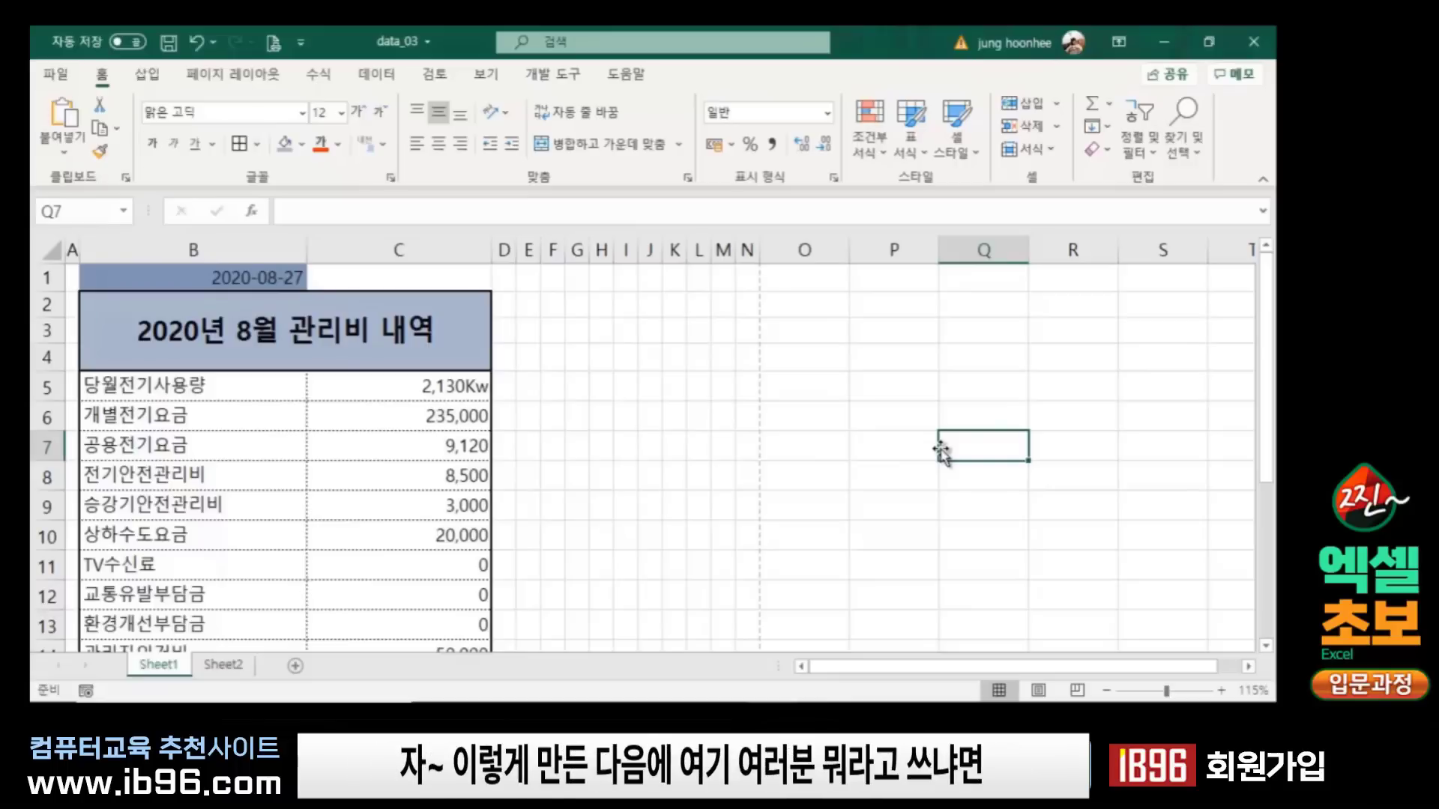
left_click(675, 410)
left_click(722, 445)
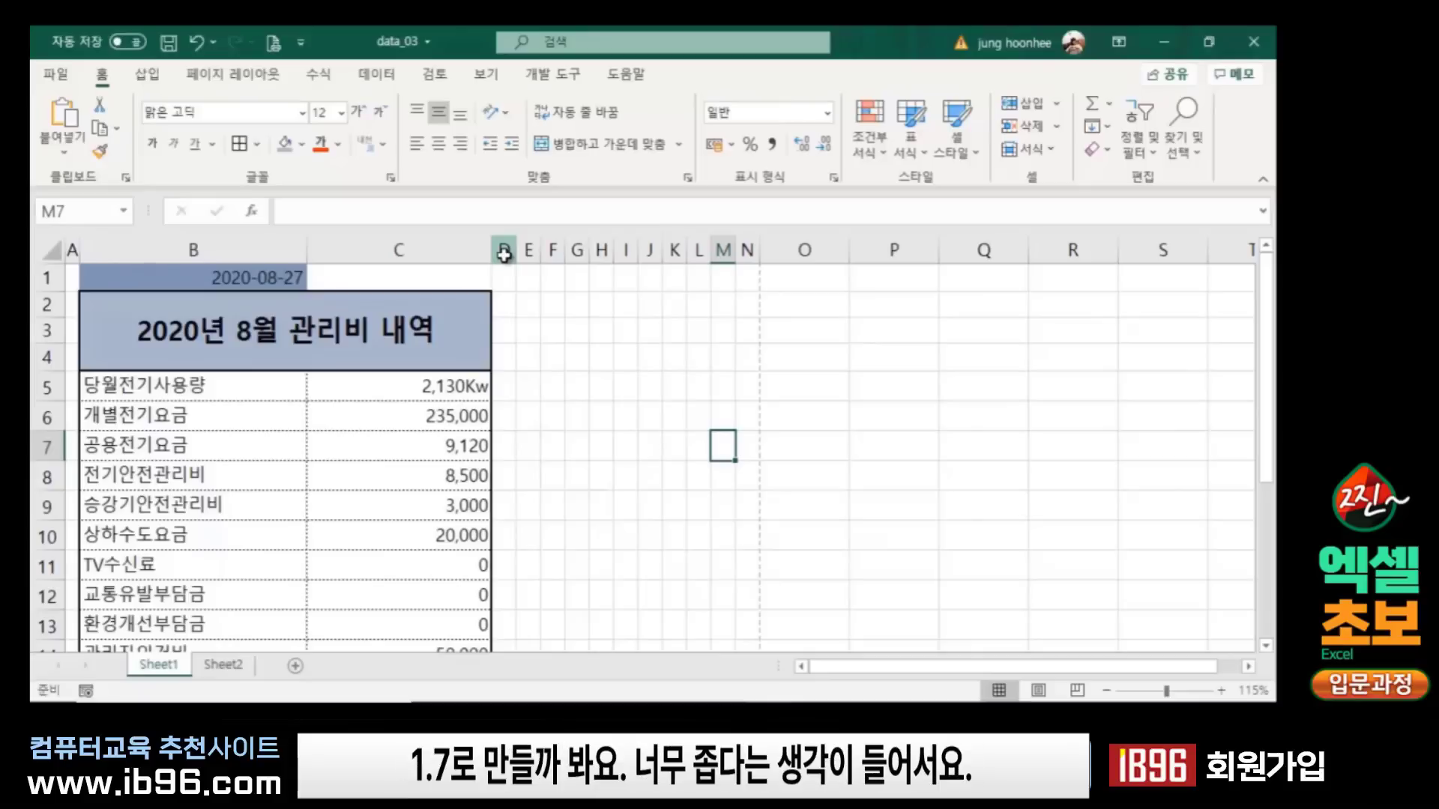
Step: Change the width of columns D through N to 1.8
mouse_move(506, 253)
left_mouse_down()
mouse_move(762, 253)
mouse_move(743, 254)
left_mouse_up()
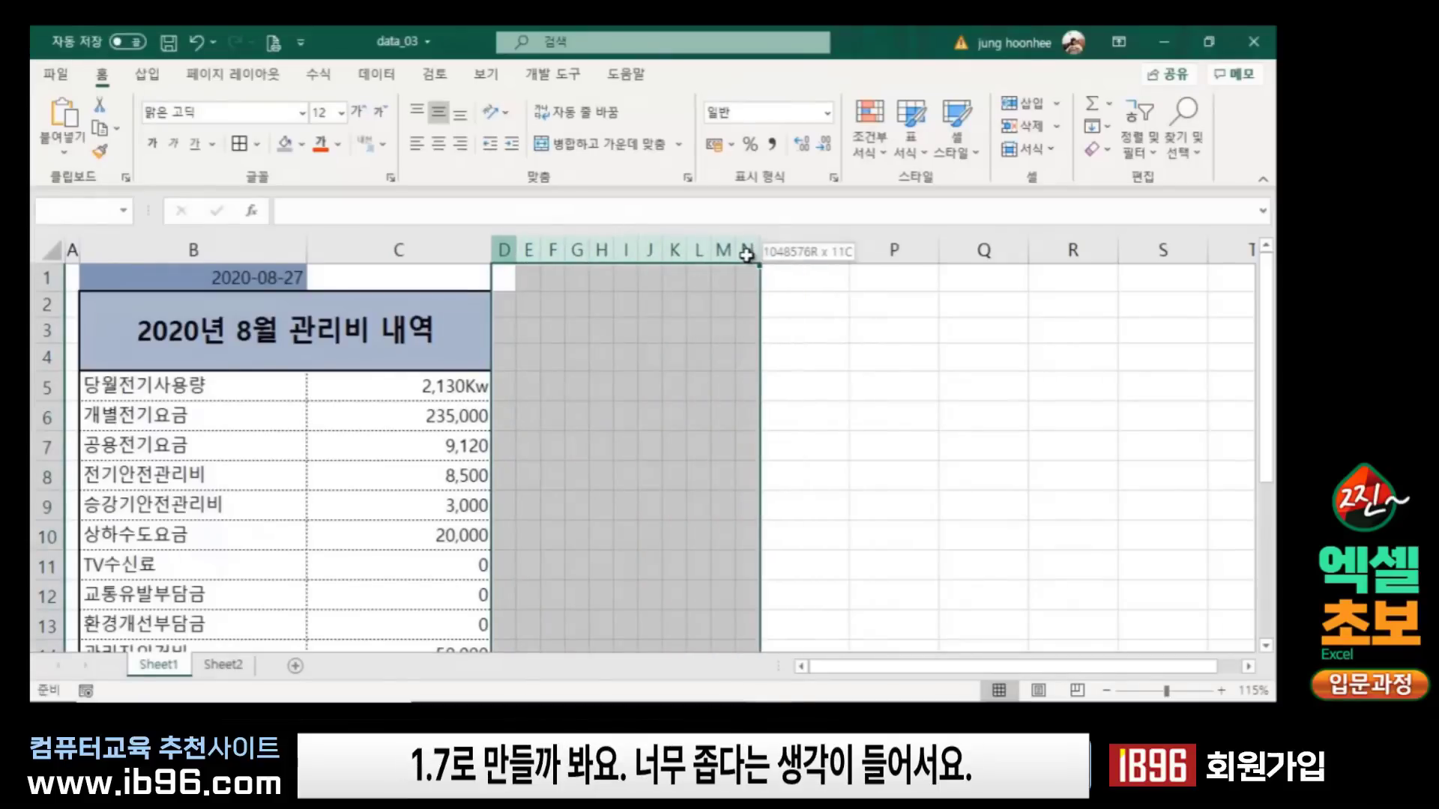
right_click(741, 255)
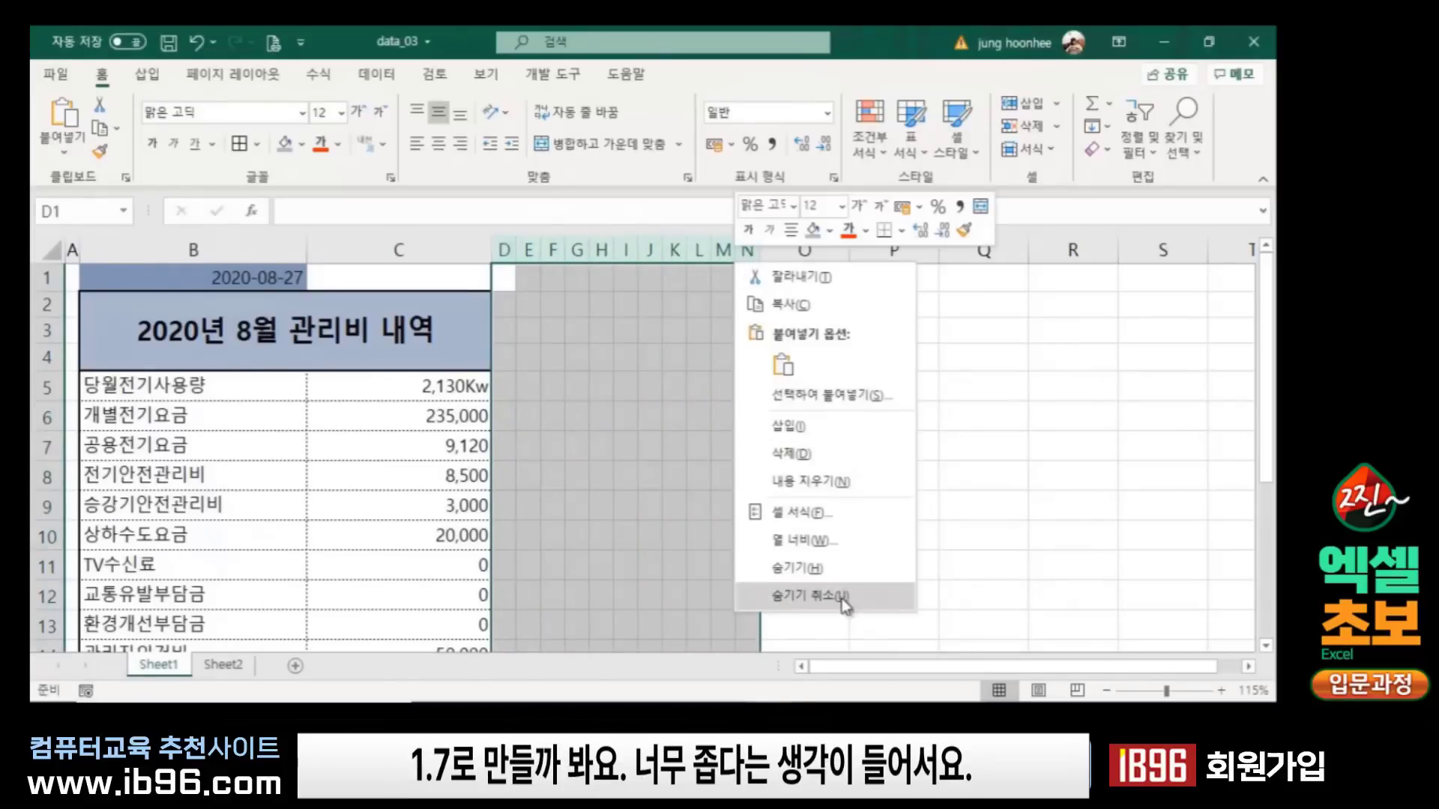
left_click(825, 541)
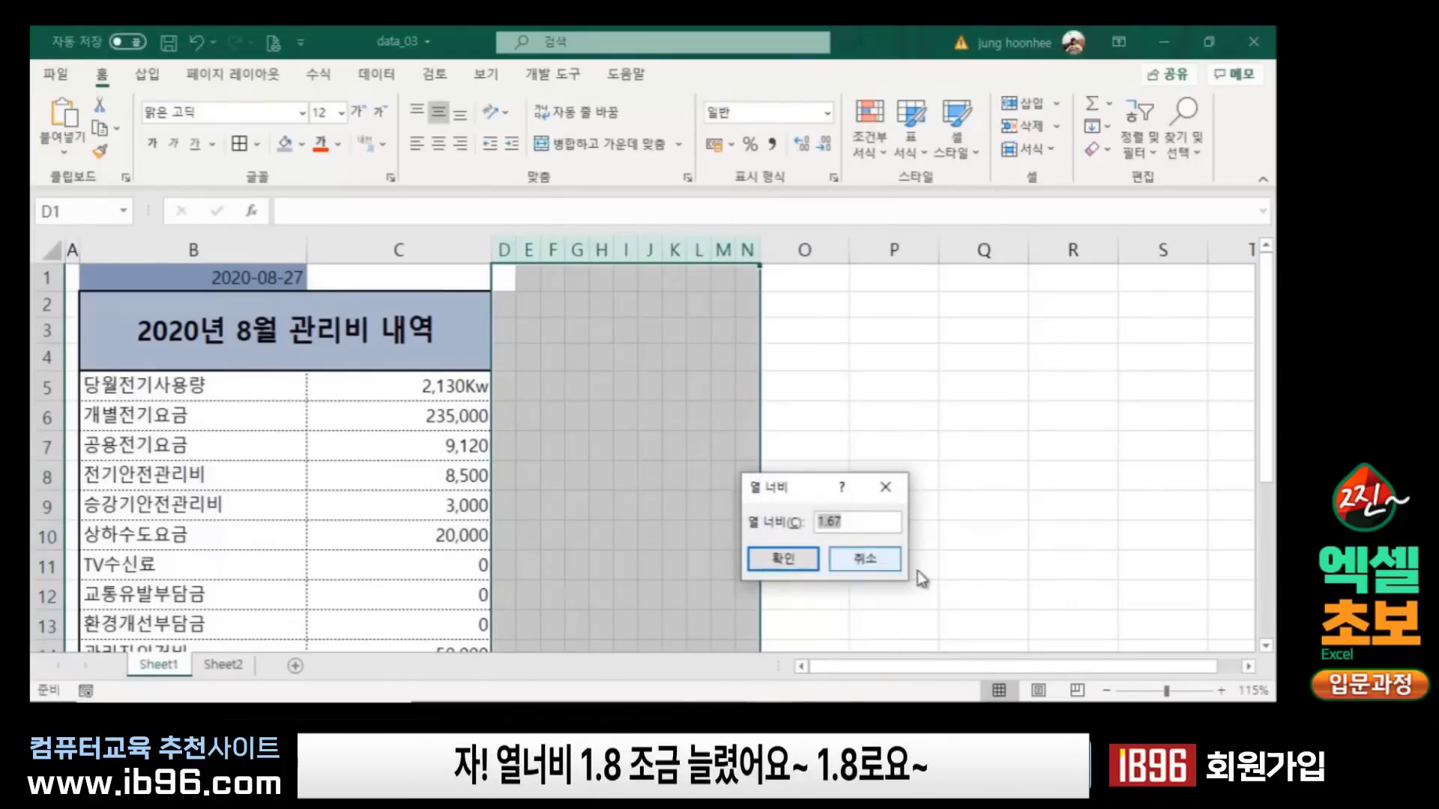
type("1.8")
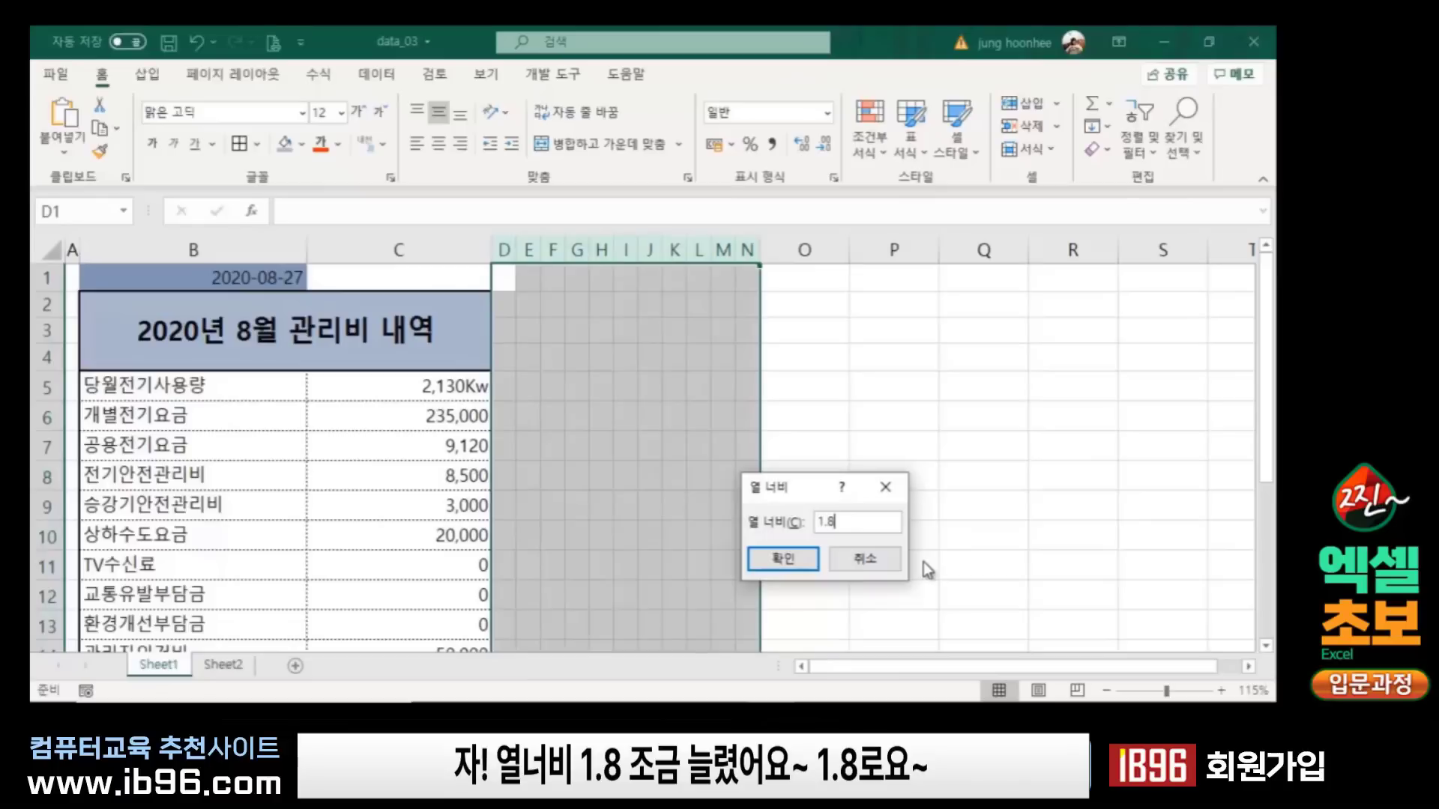
key("Return")
left_click(904, 516)
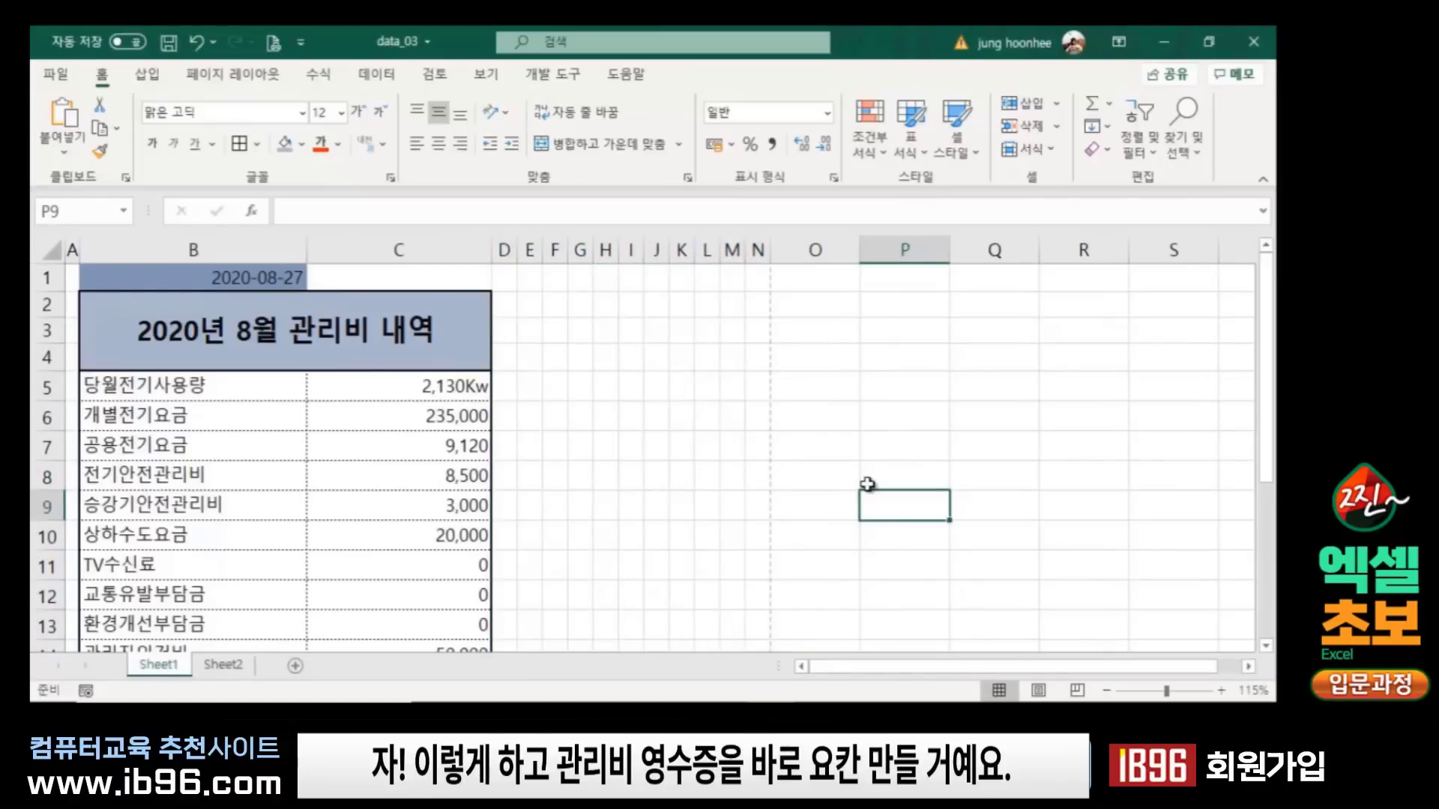
Step: Merge and centre the empty range D2:N4 beside the 관리비 내역 title
left_click(681, 356)
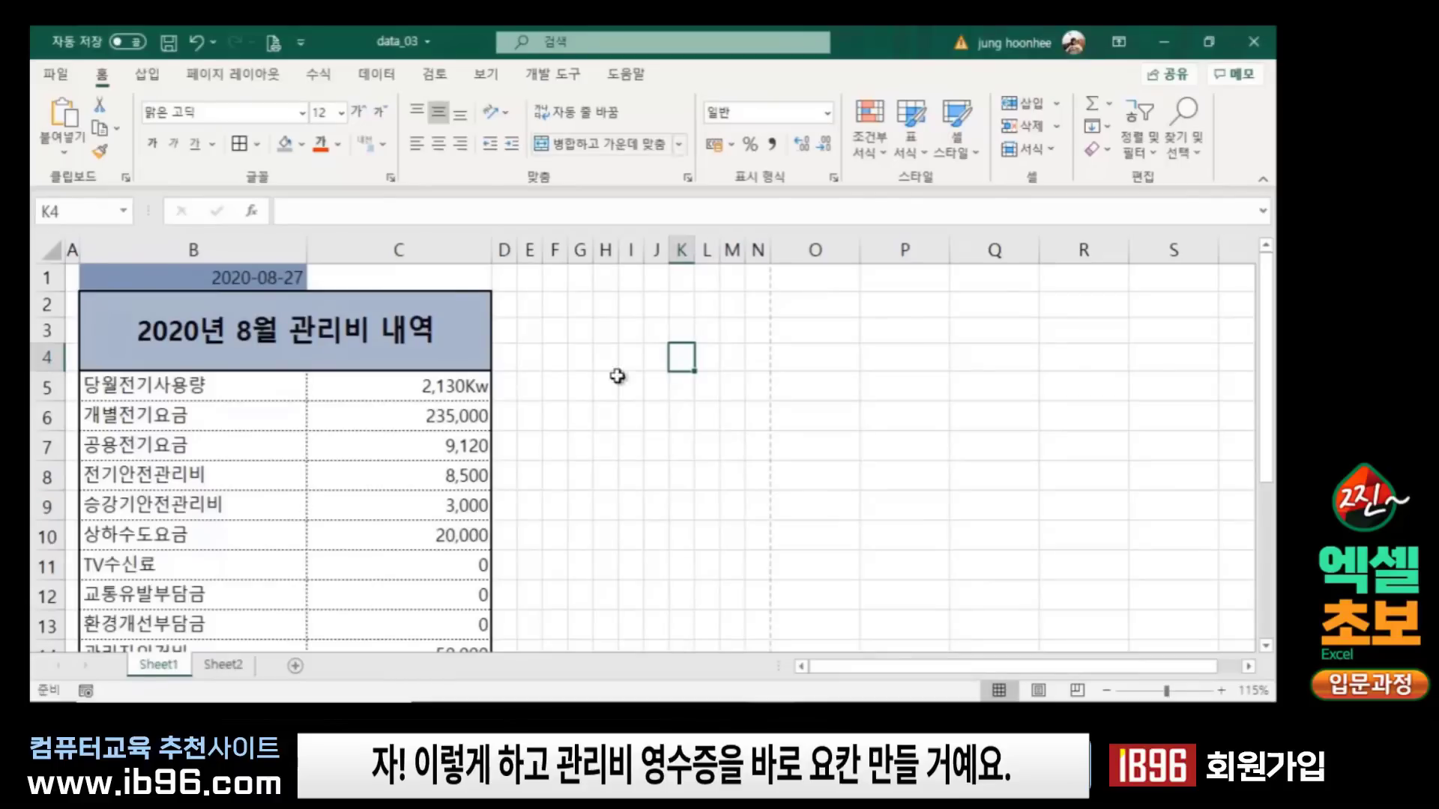
mouse_move(504, 304)
left_mouse_down()
mouse_move(697, 309)
mouse_move(753, 352)
left_mouse_up()
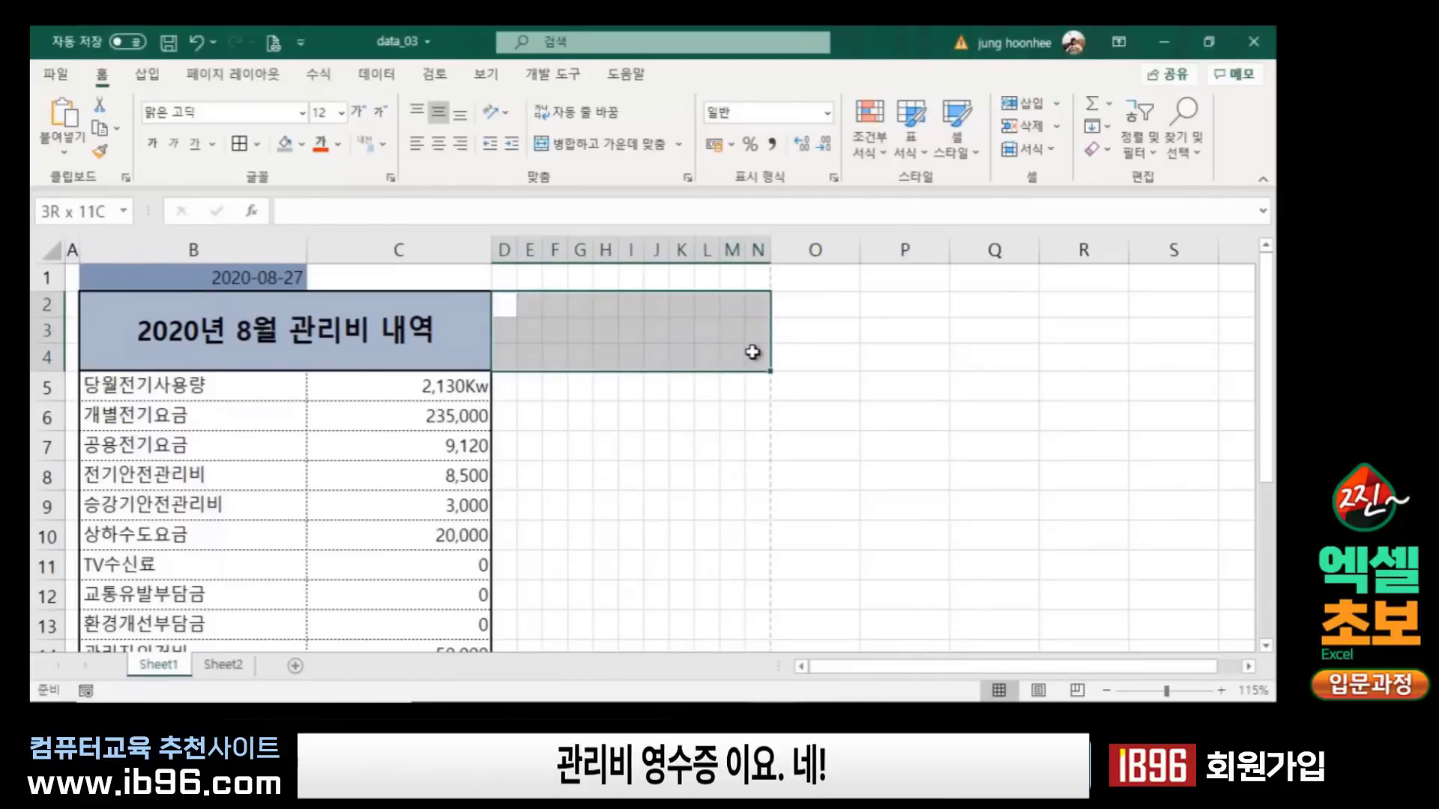
left_click(657, 479)
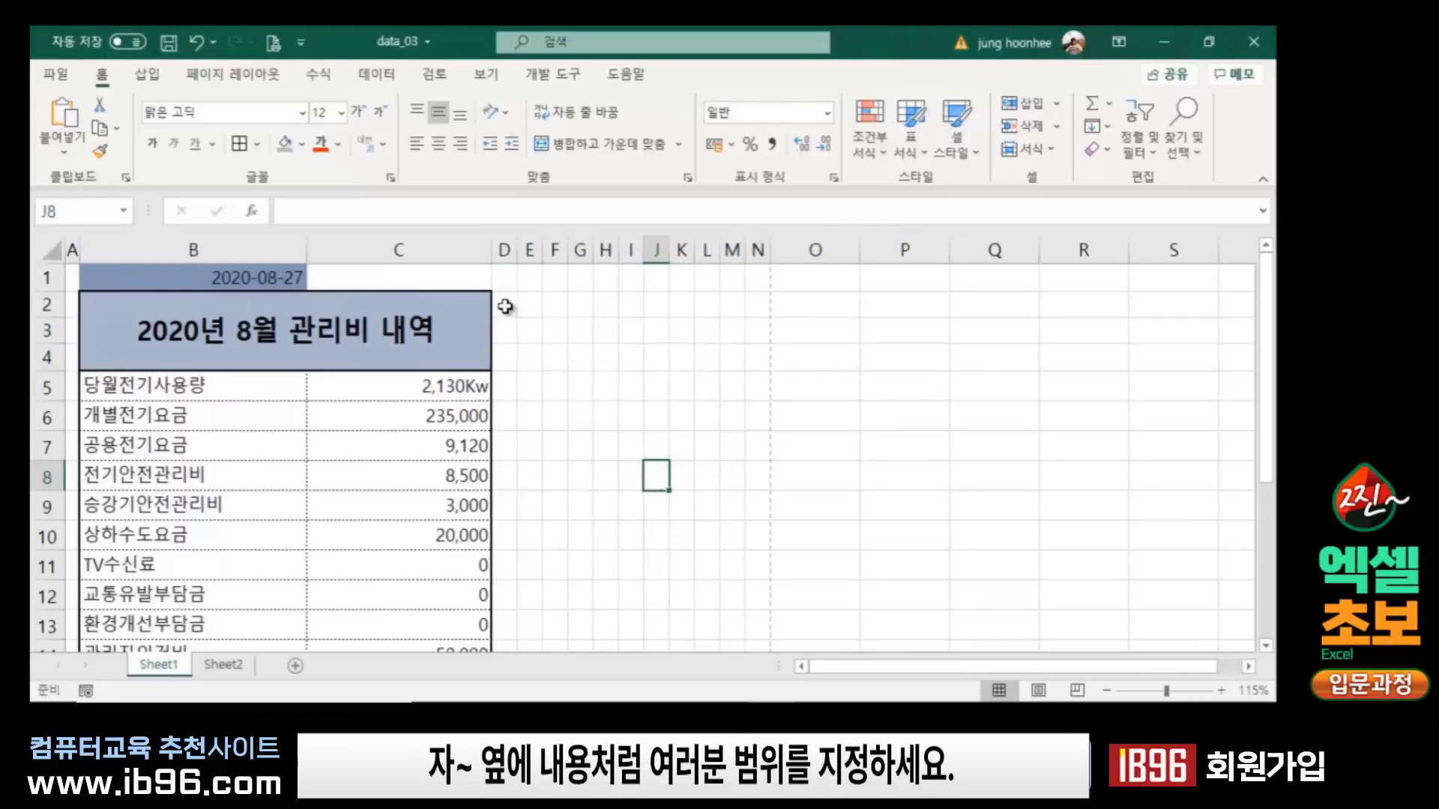
mouse_move(504, 305)
left_mouse_down()
mouse_move(697, 305)
mouse_move(750, 362)
left_mouse_up()
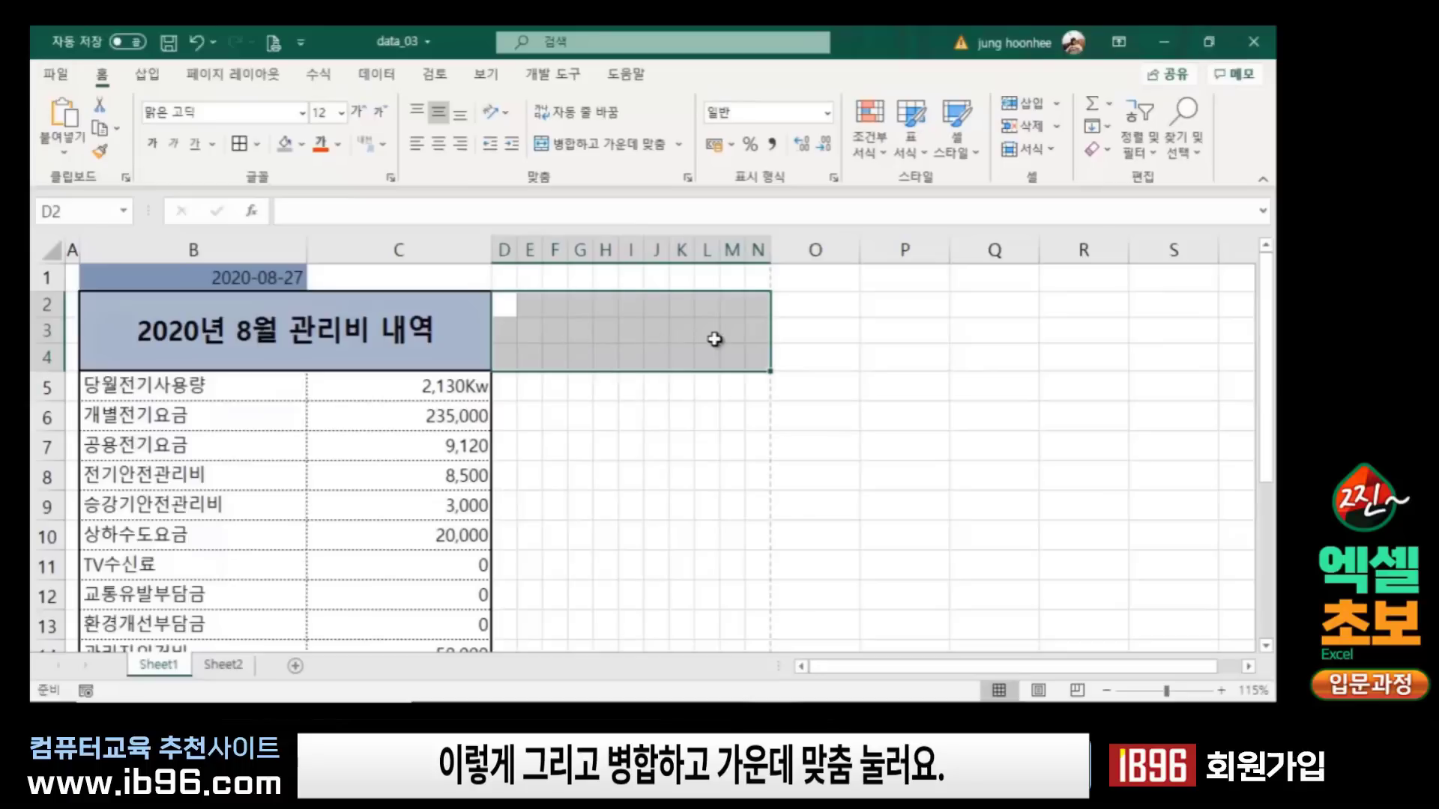
left_click(592, 144)
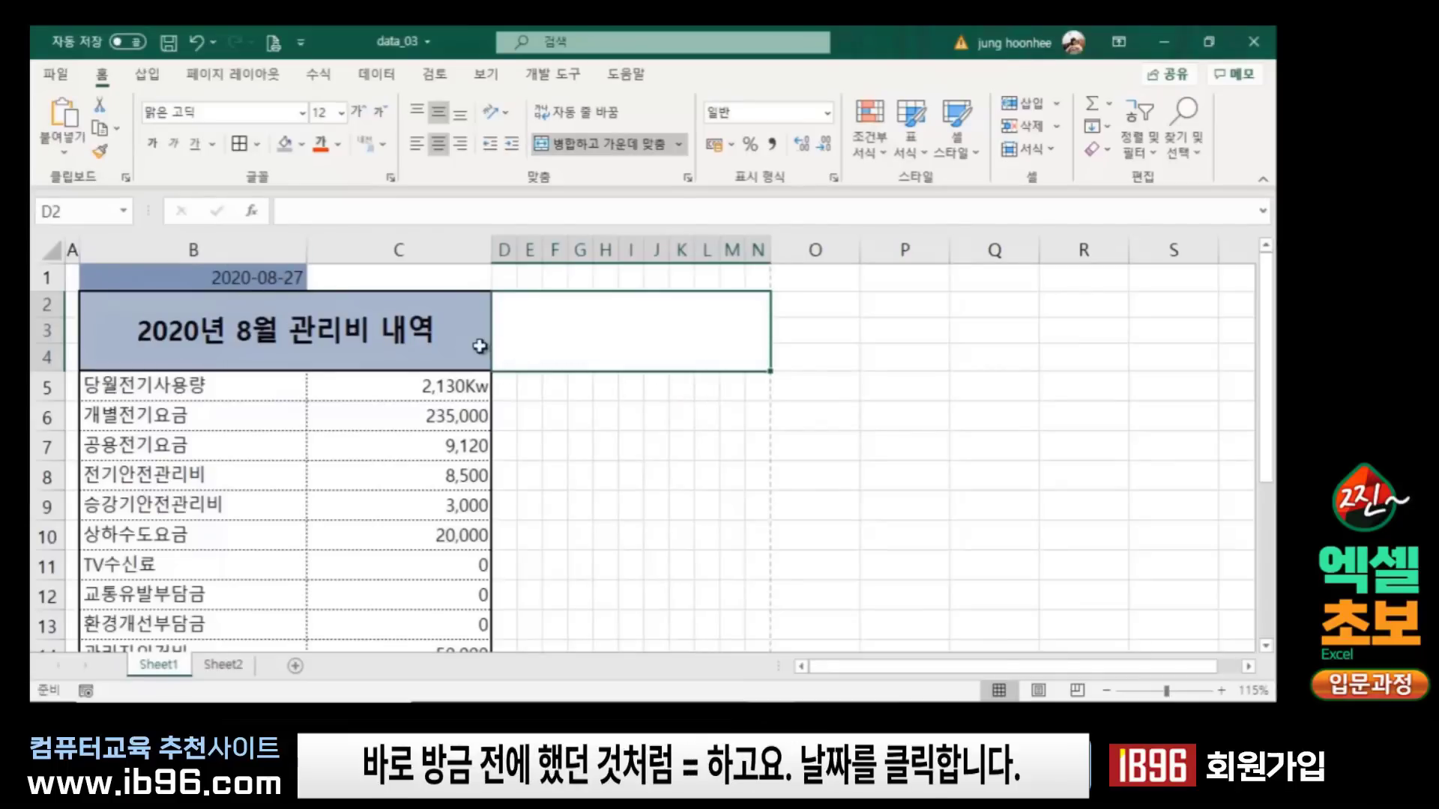
Step: Link merged cell D2 to the B1 date with =B1
type("=")
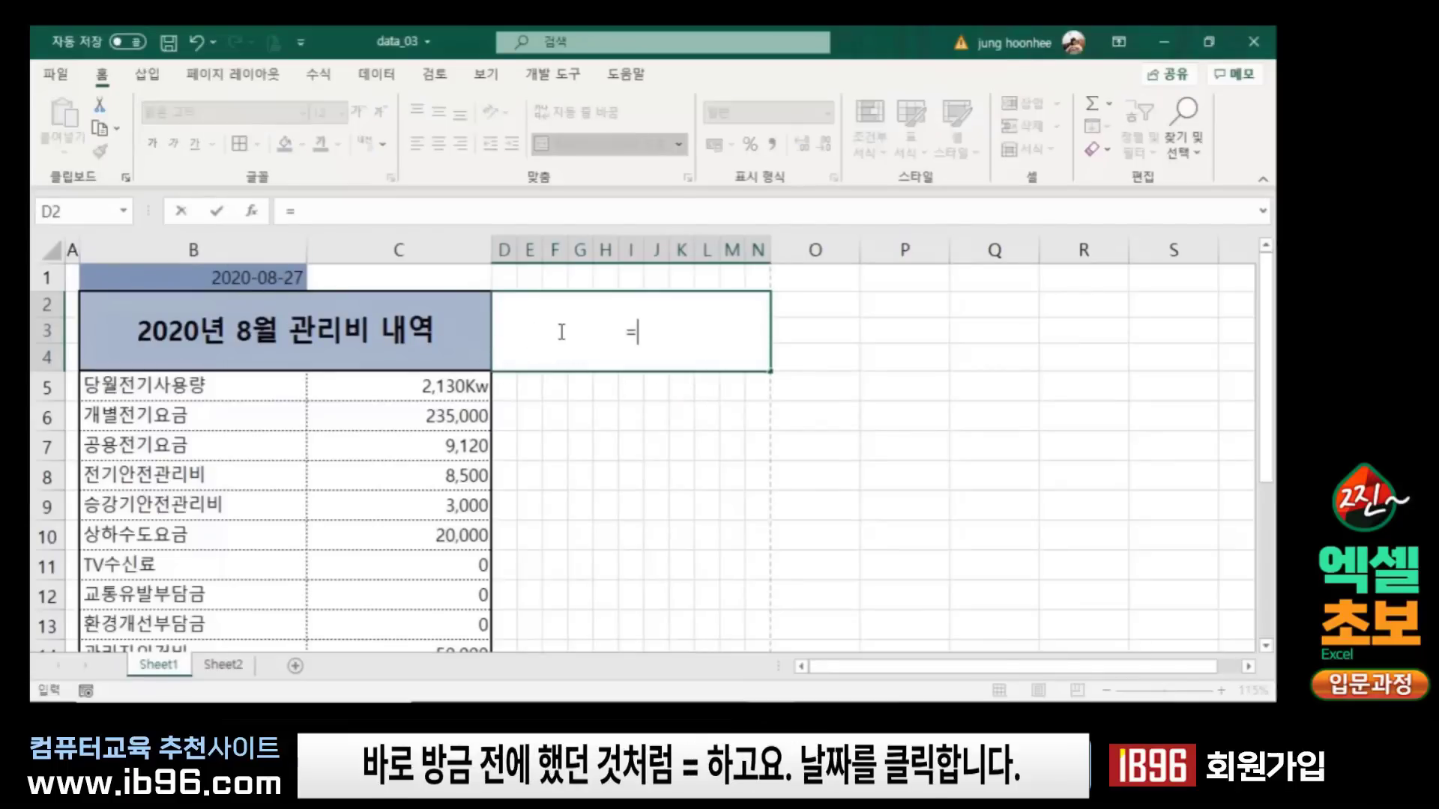
left_click(213, 278)
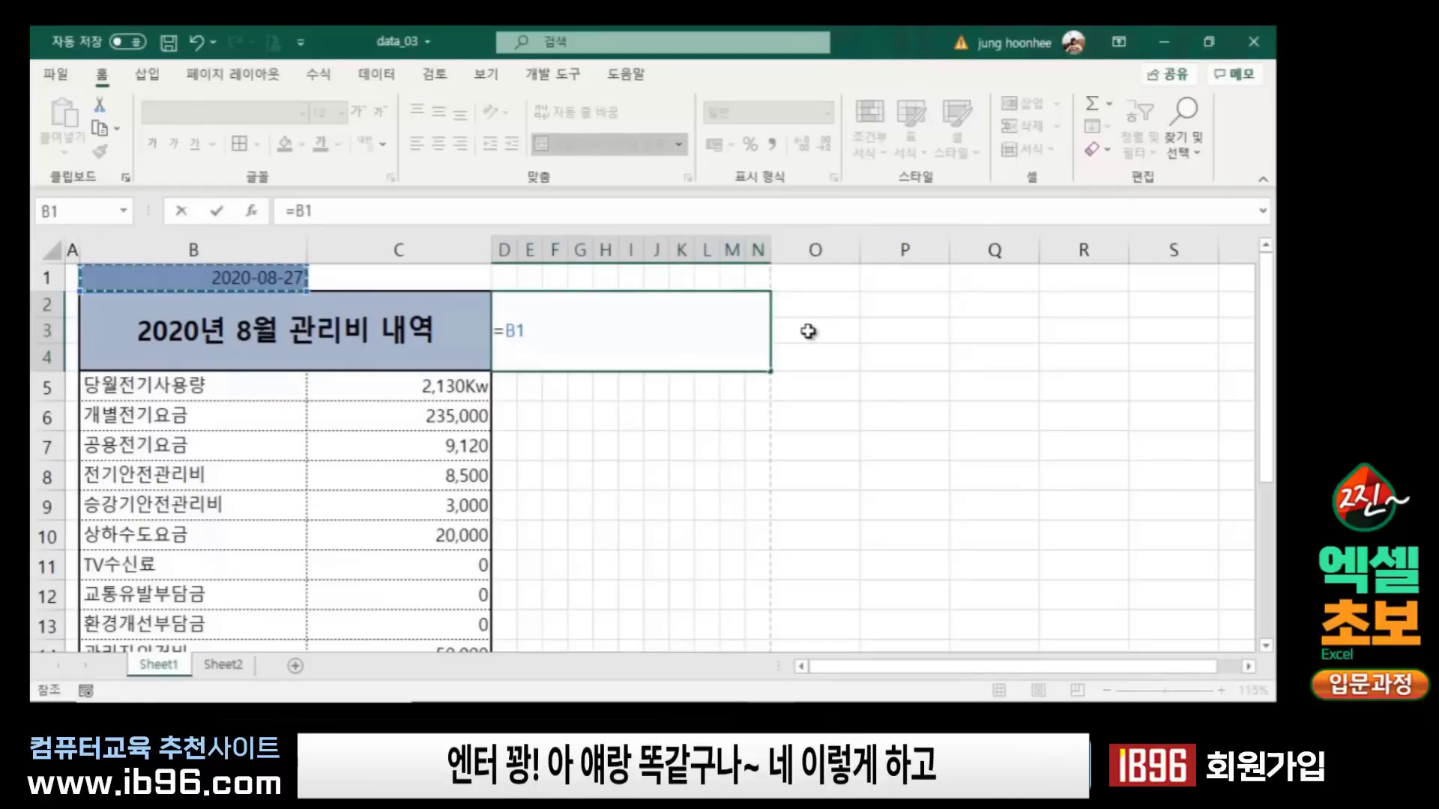
key("Return")
Step: Give D2 a custom year-month format appending 관리비 영수증, showing 2020년 8월 관리비 영수증
left_click(690, 334)
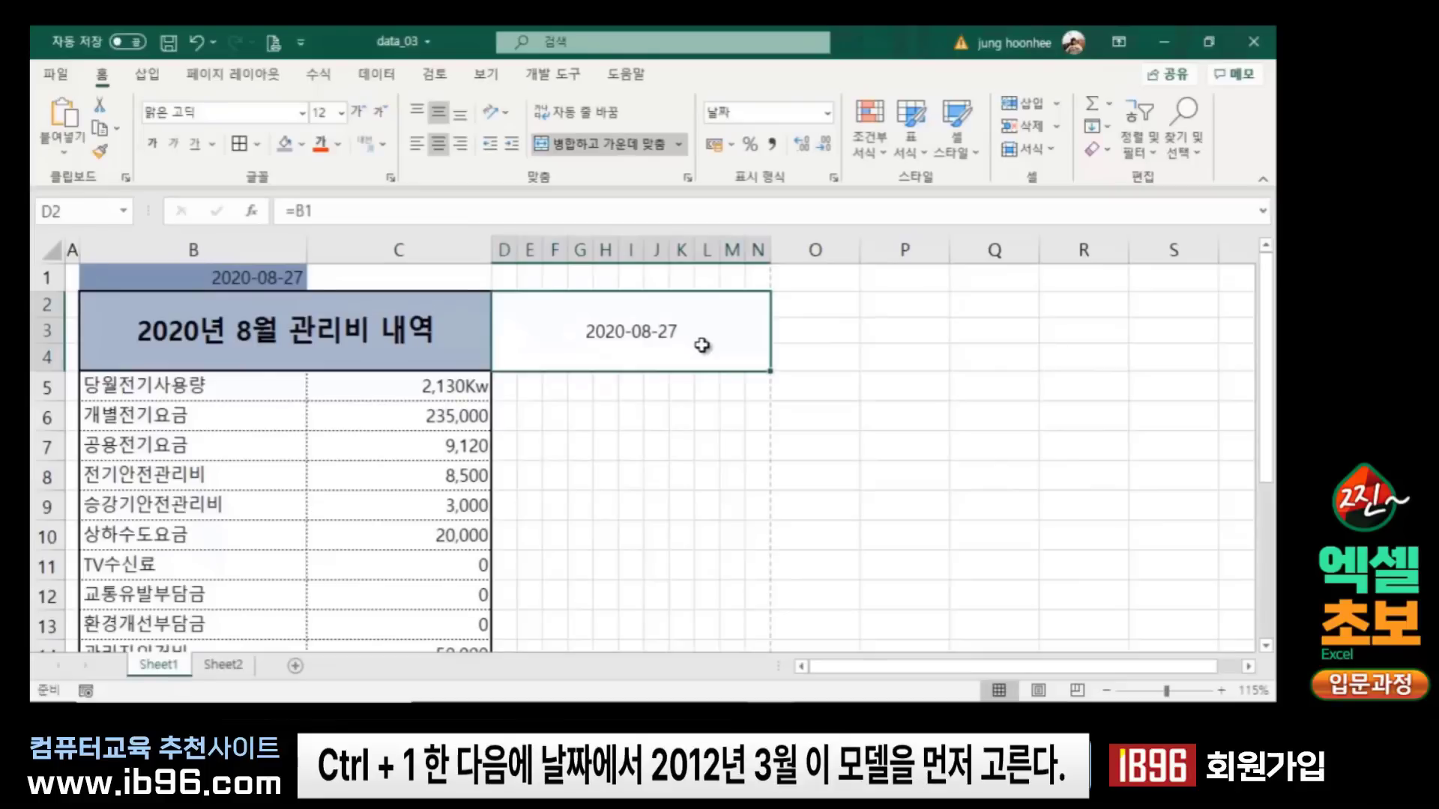
key("ctrl+1")
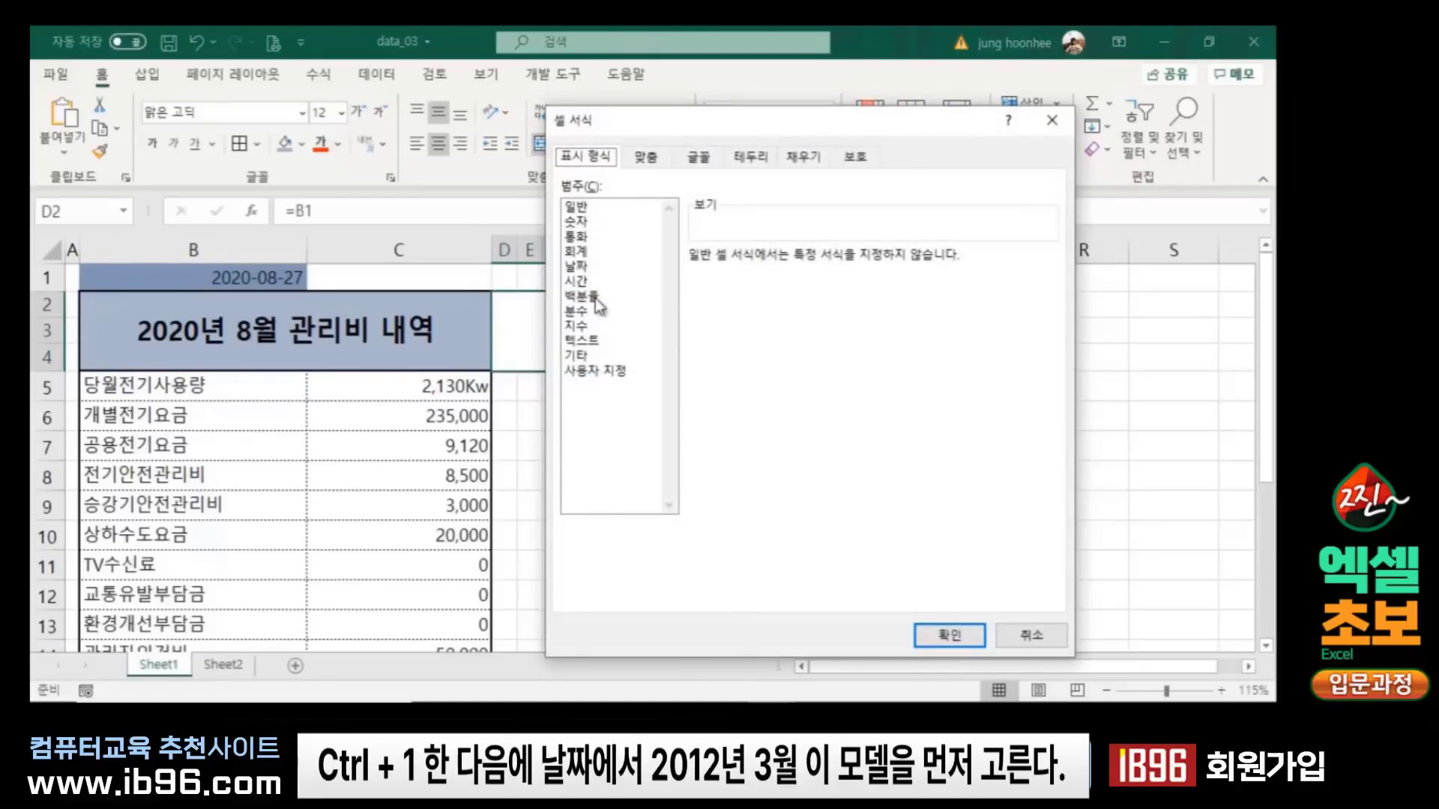
left_click(577, 266)
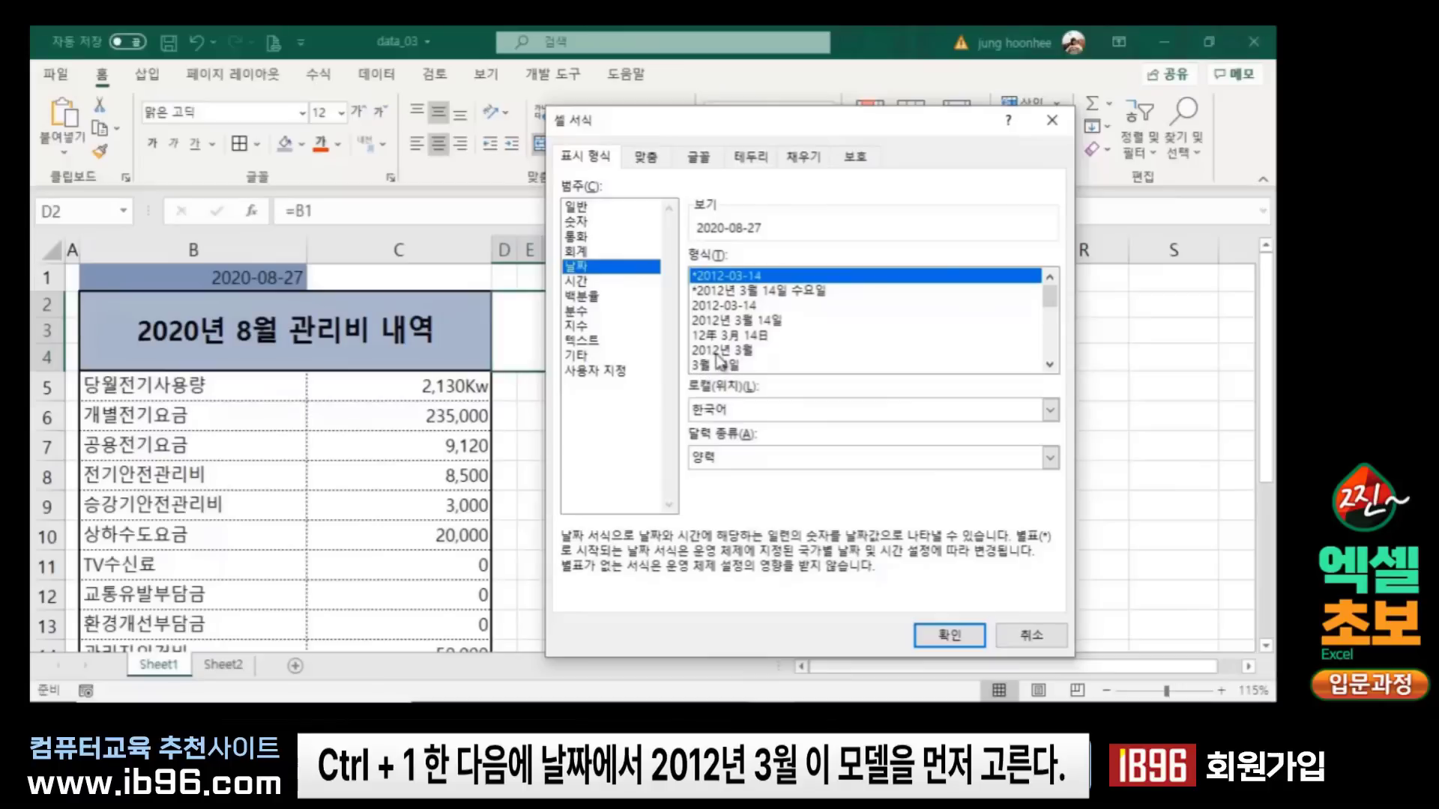
left_click(745, 352)
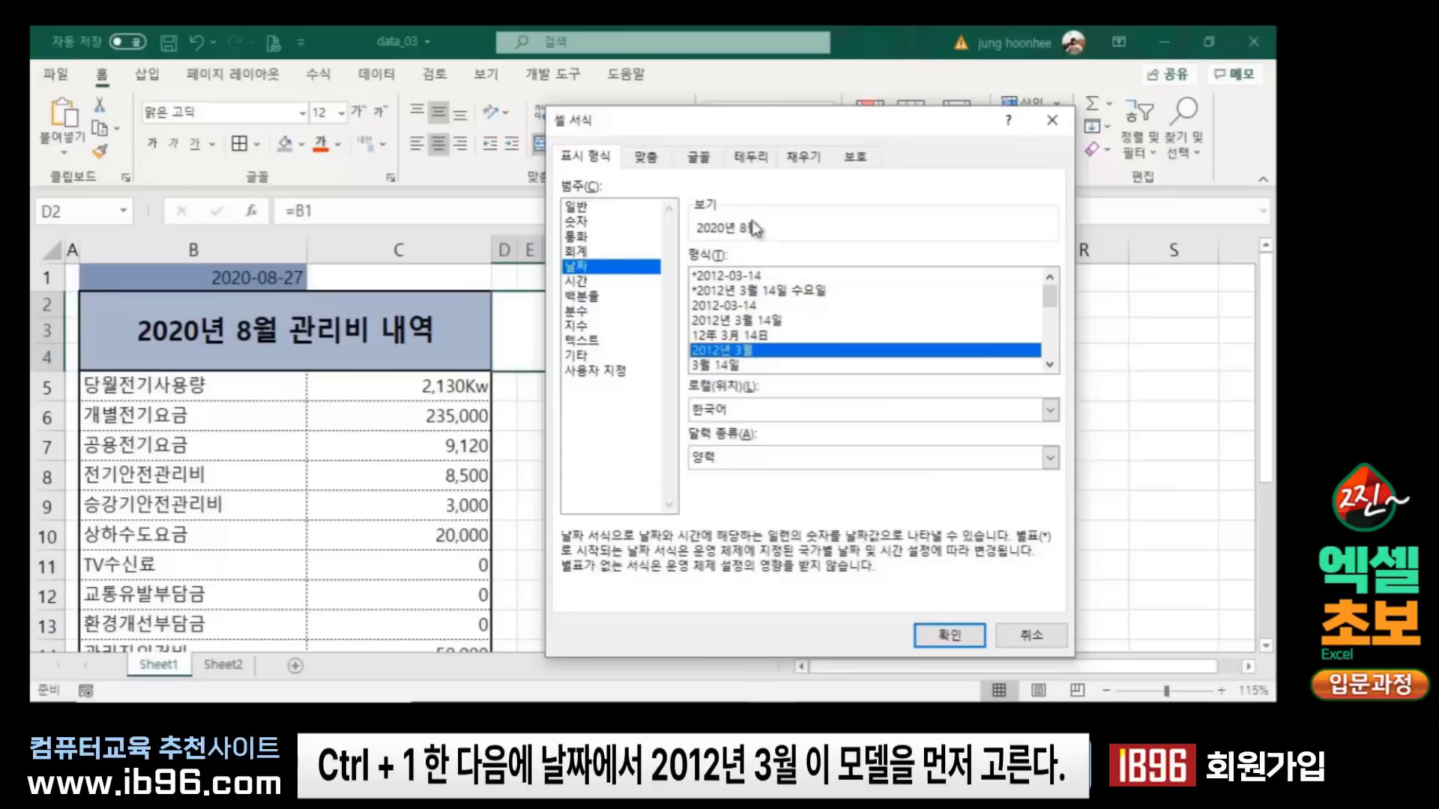
left_click(614, 371)
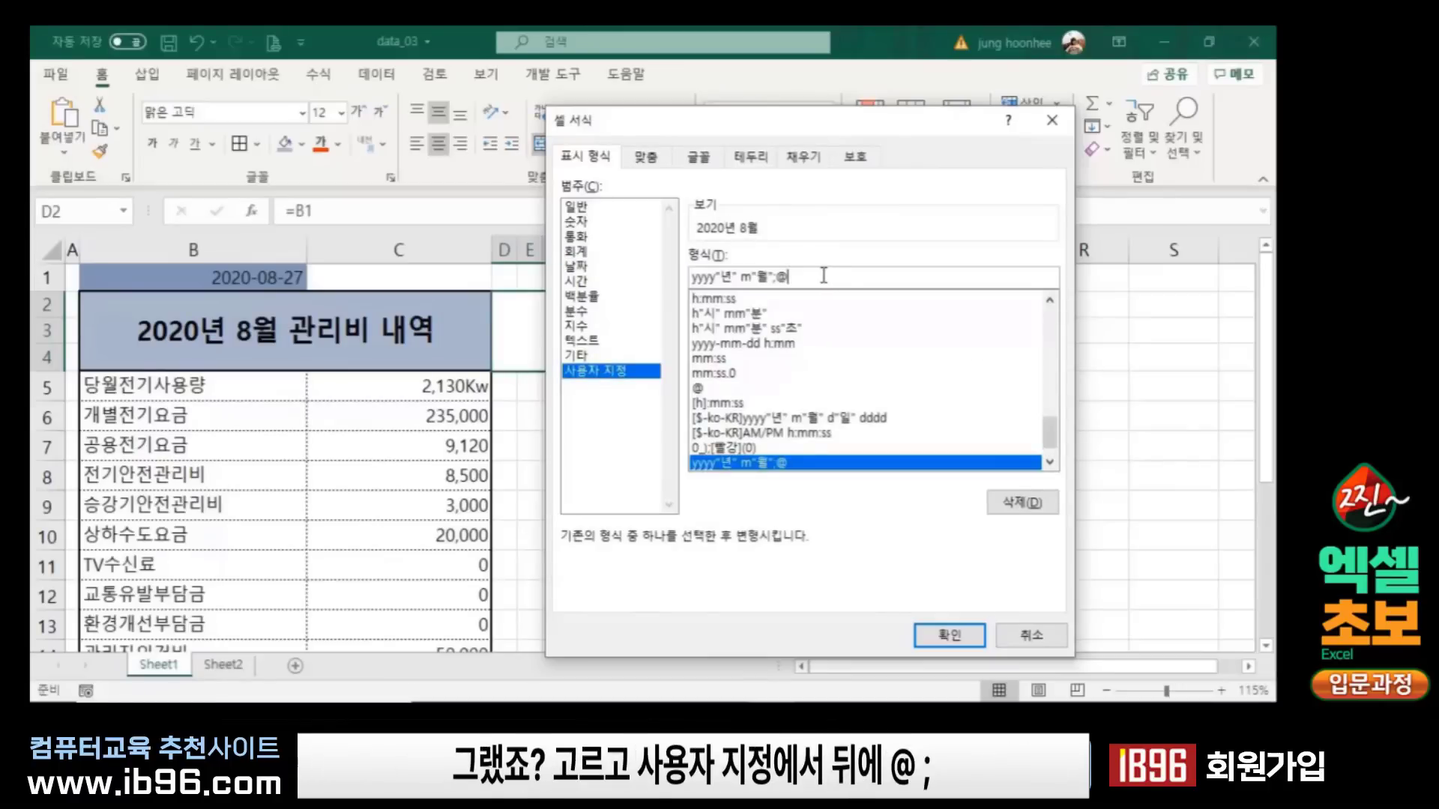
key("BackSpace")
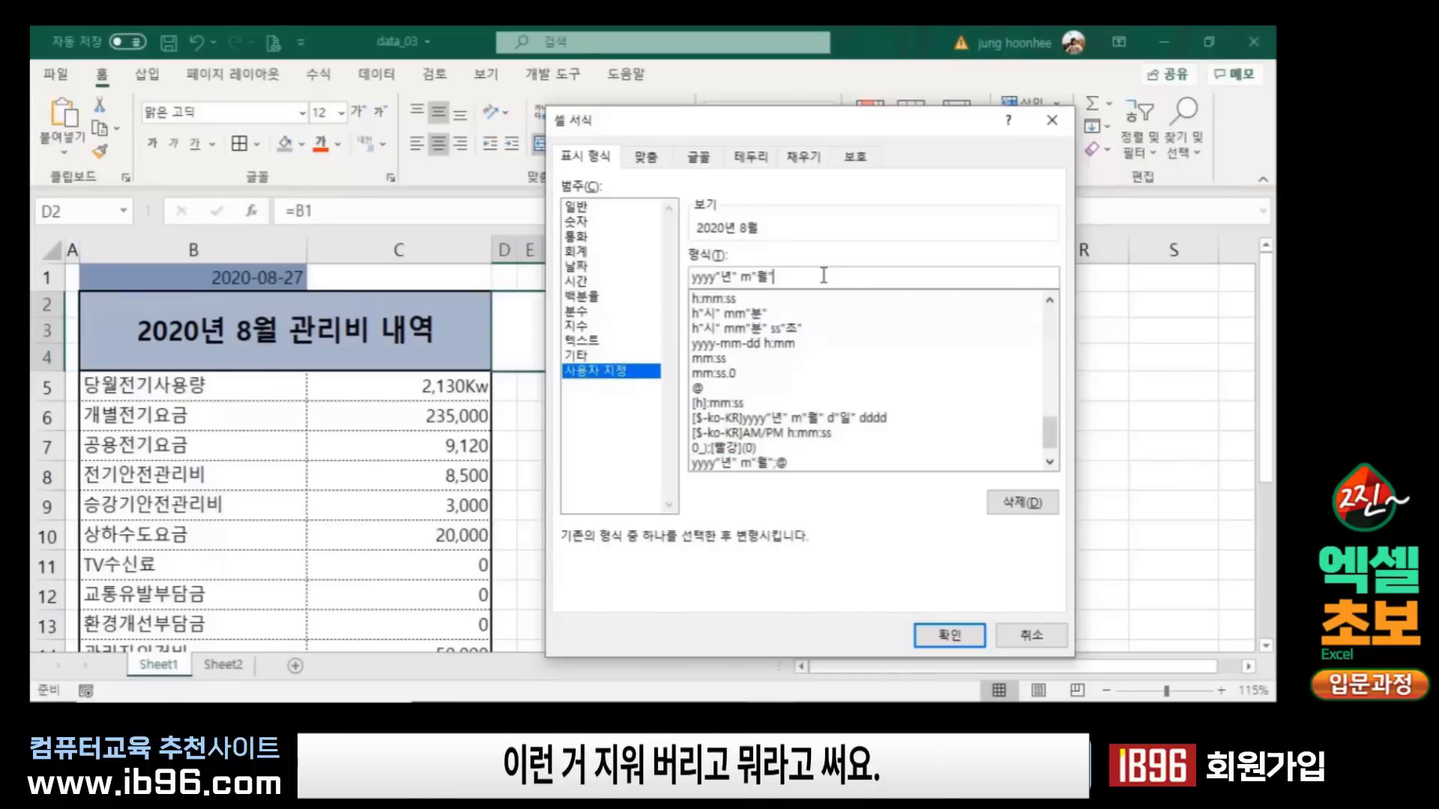
type("hk")
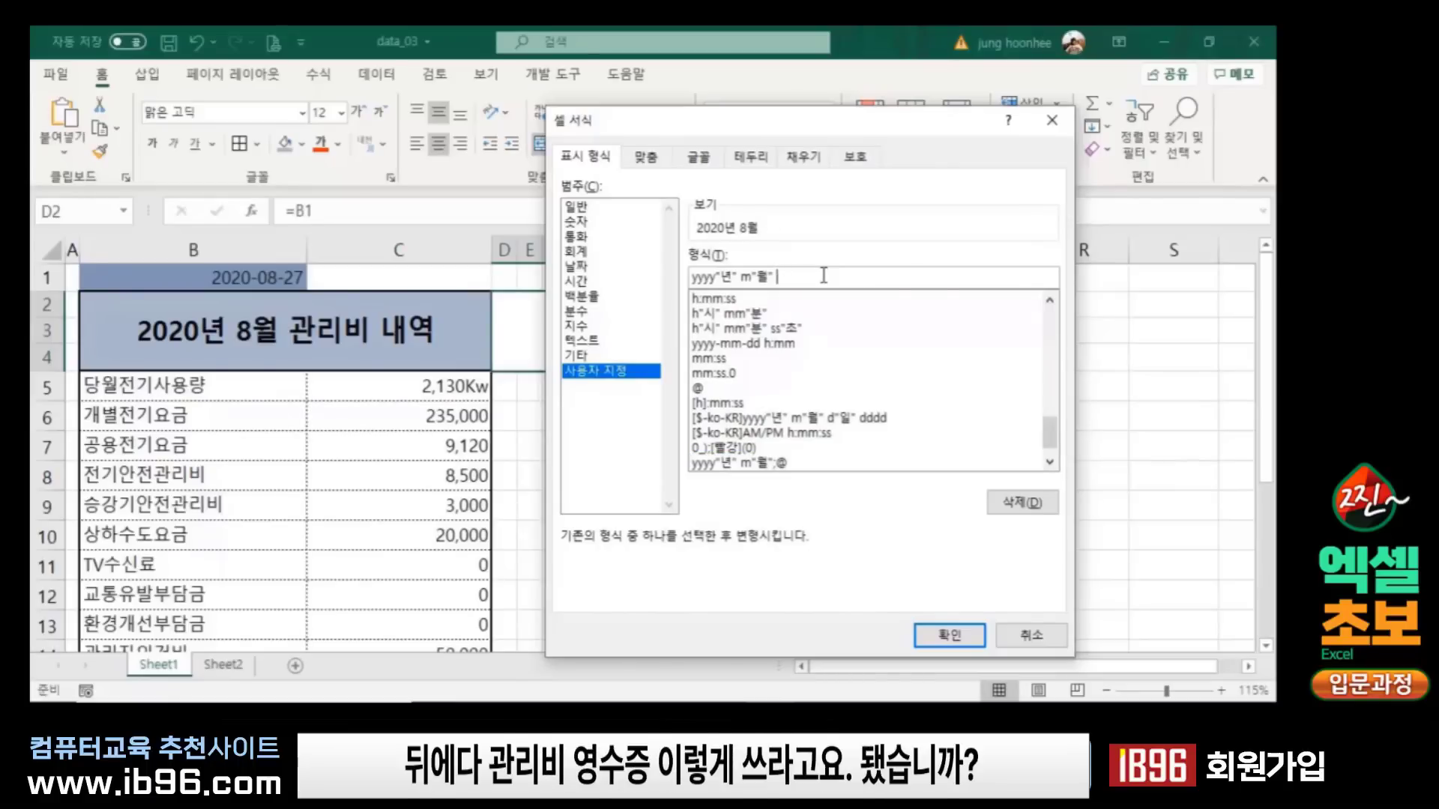
type("관리비")
type(" 영ㅅㅜㅈ")
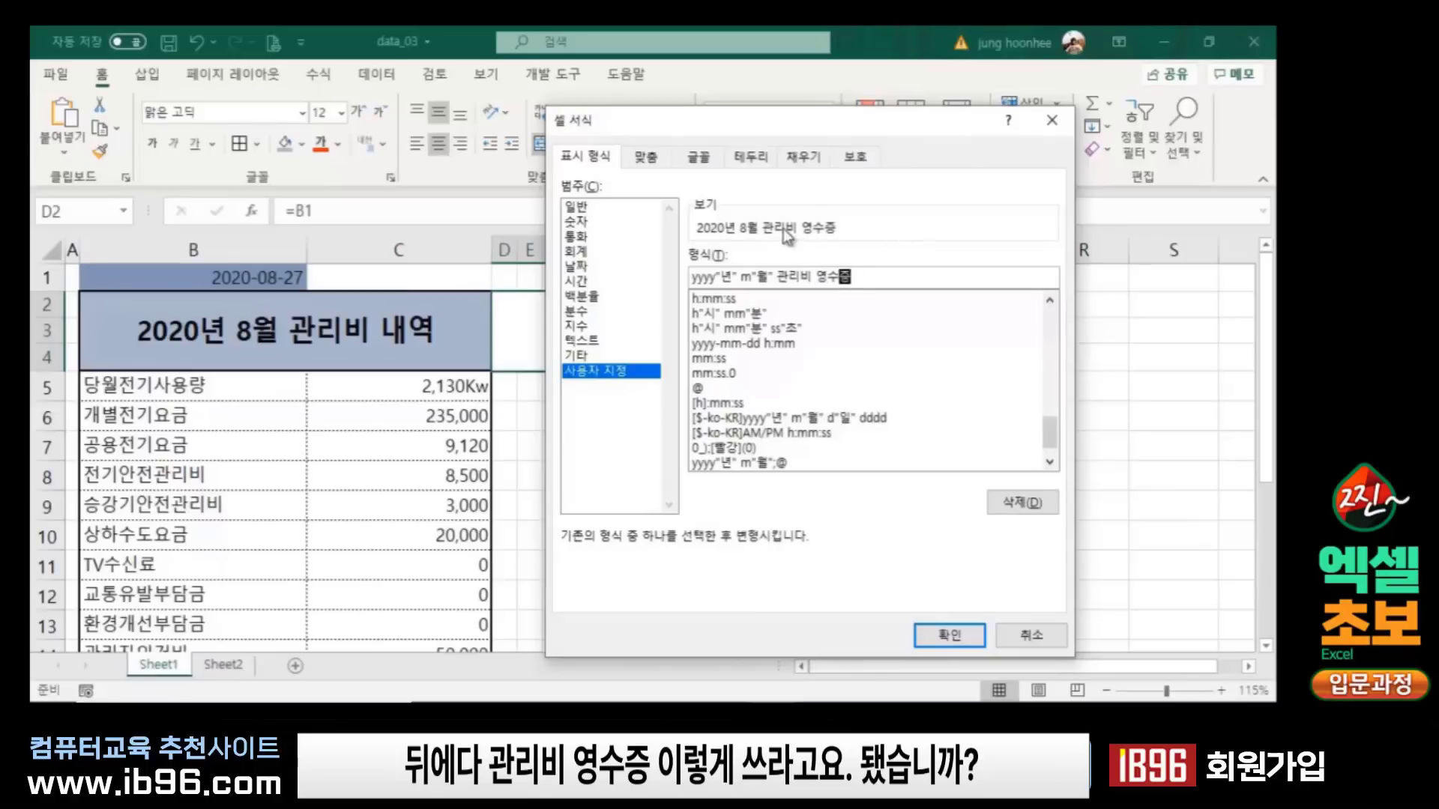
left_click(949, 635)
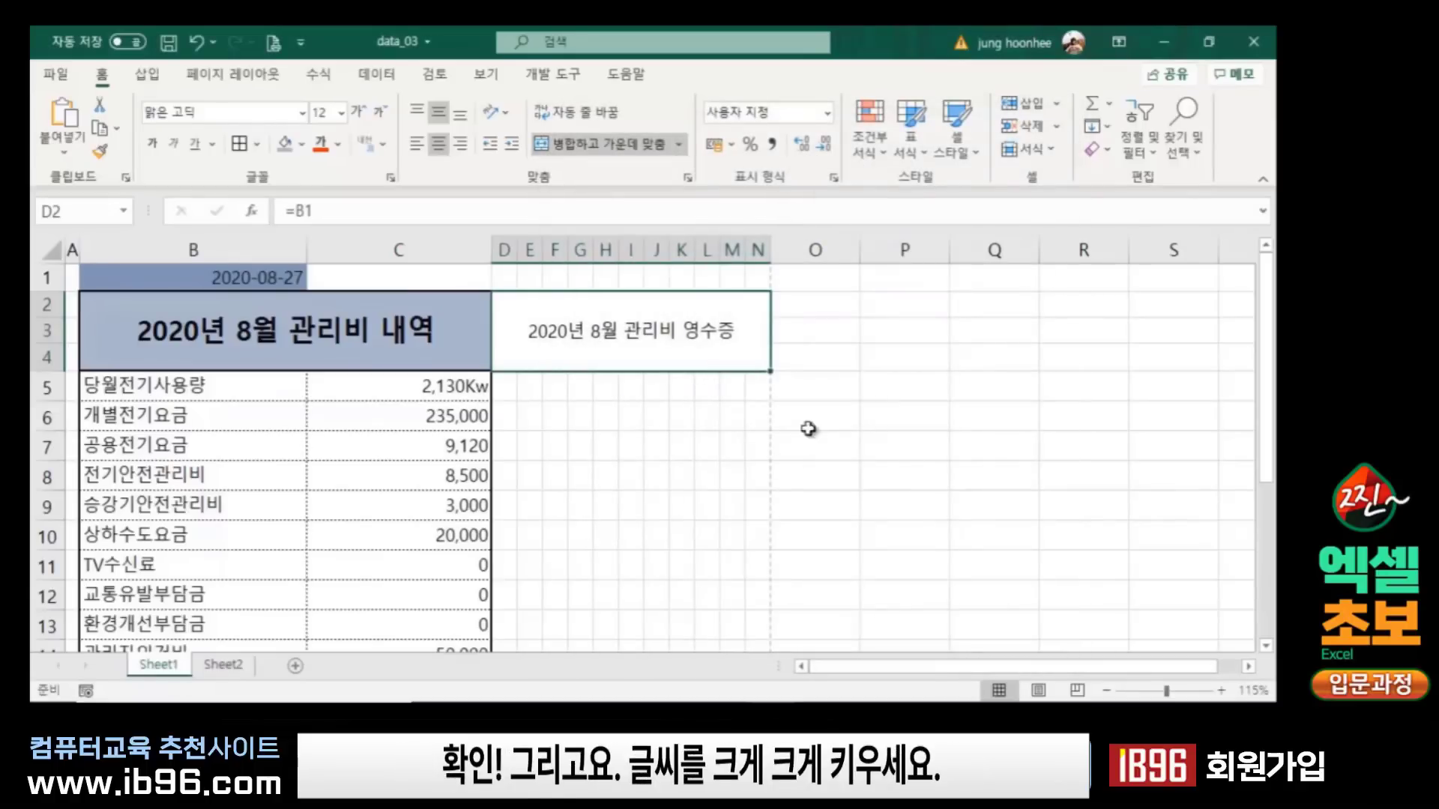
Step: Make the 2020년 8월 관리비 영수증 heading in D2 bold at 14 pt
left_click(358, 113)
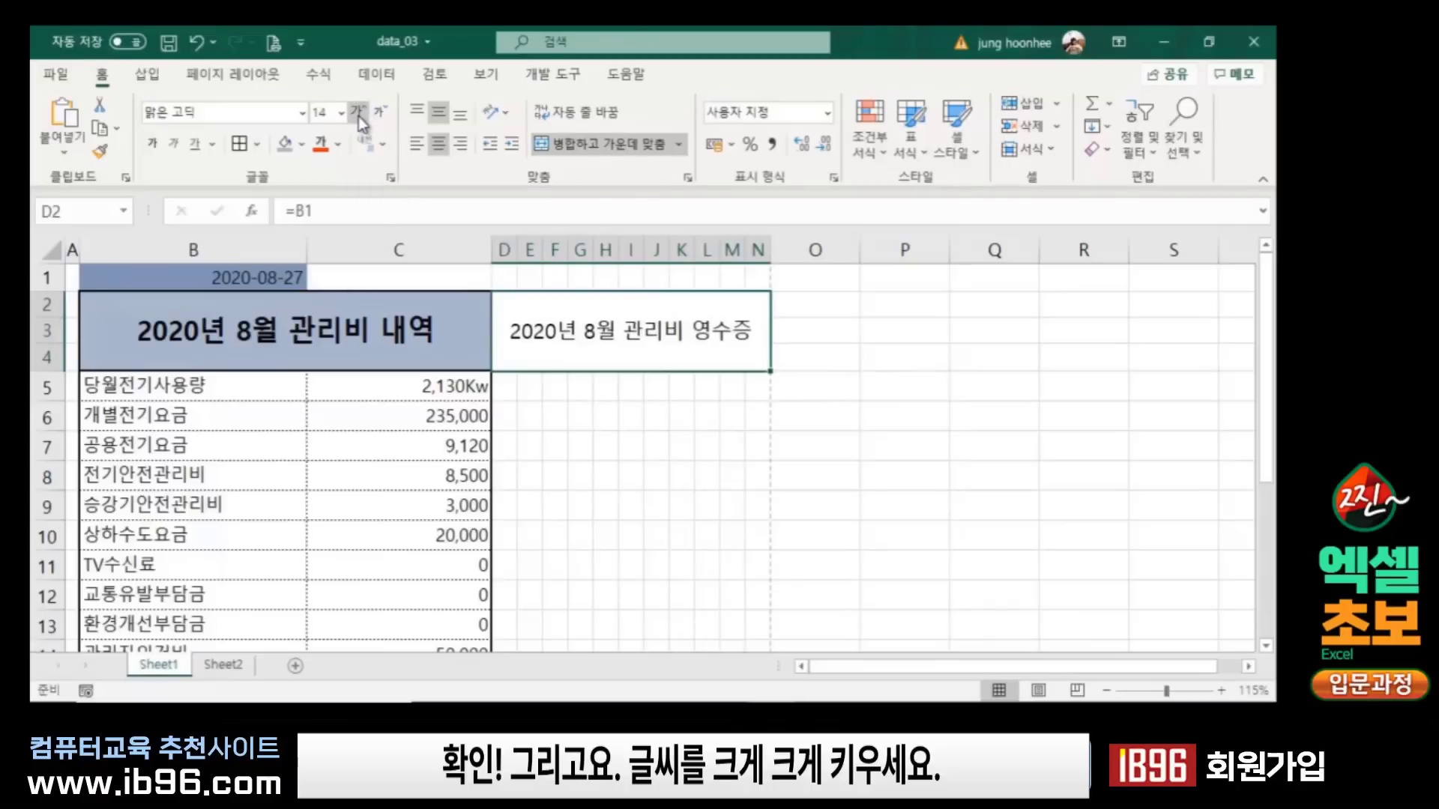
left_click(358, 115)
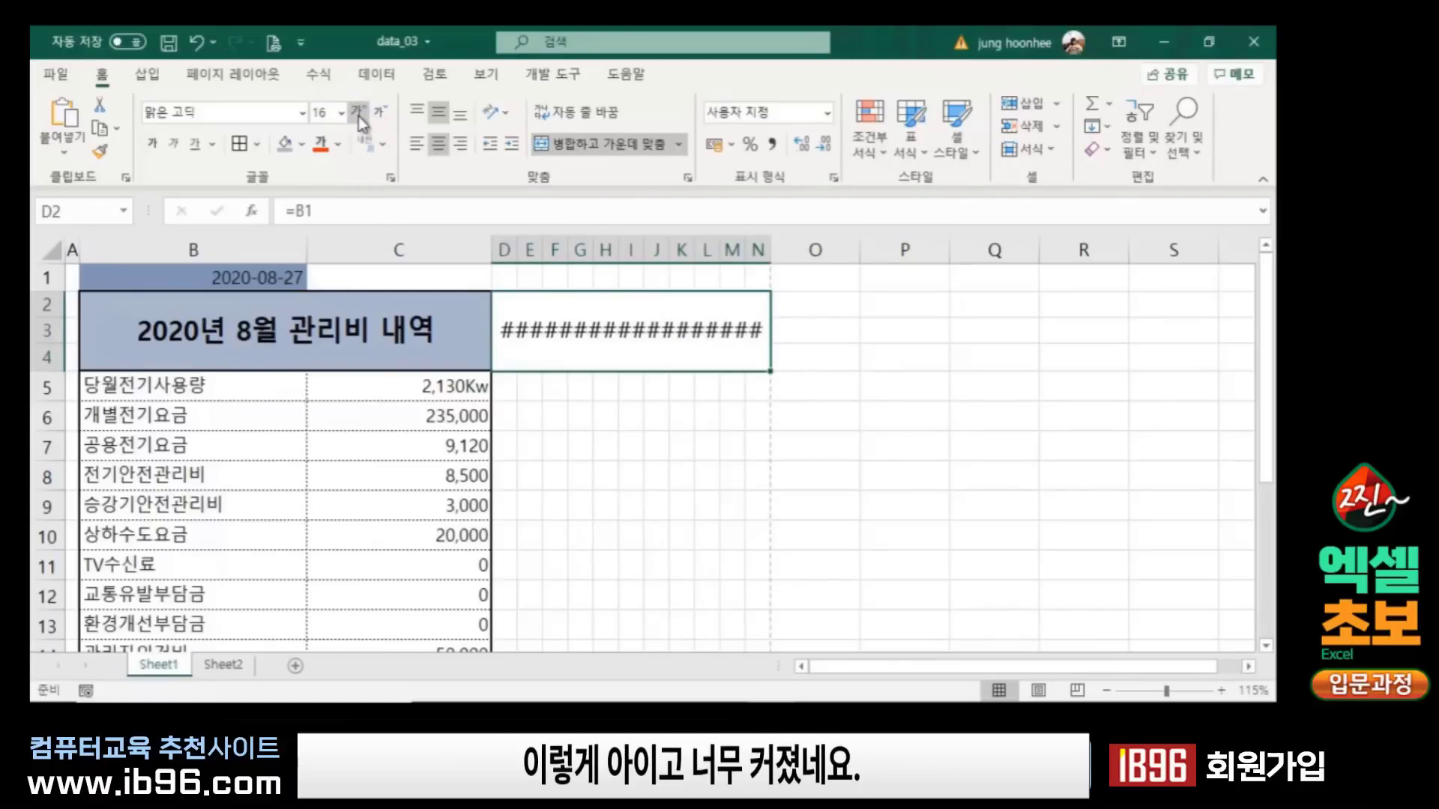
left_click(380, 112)
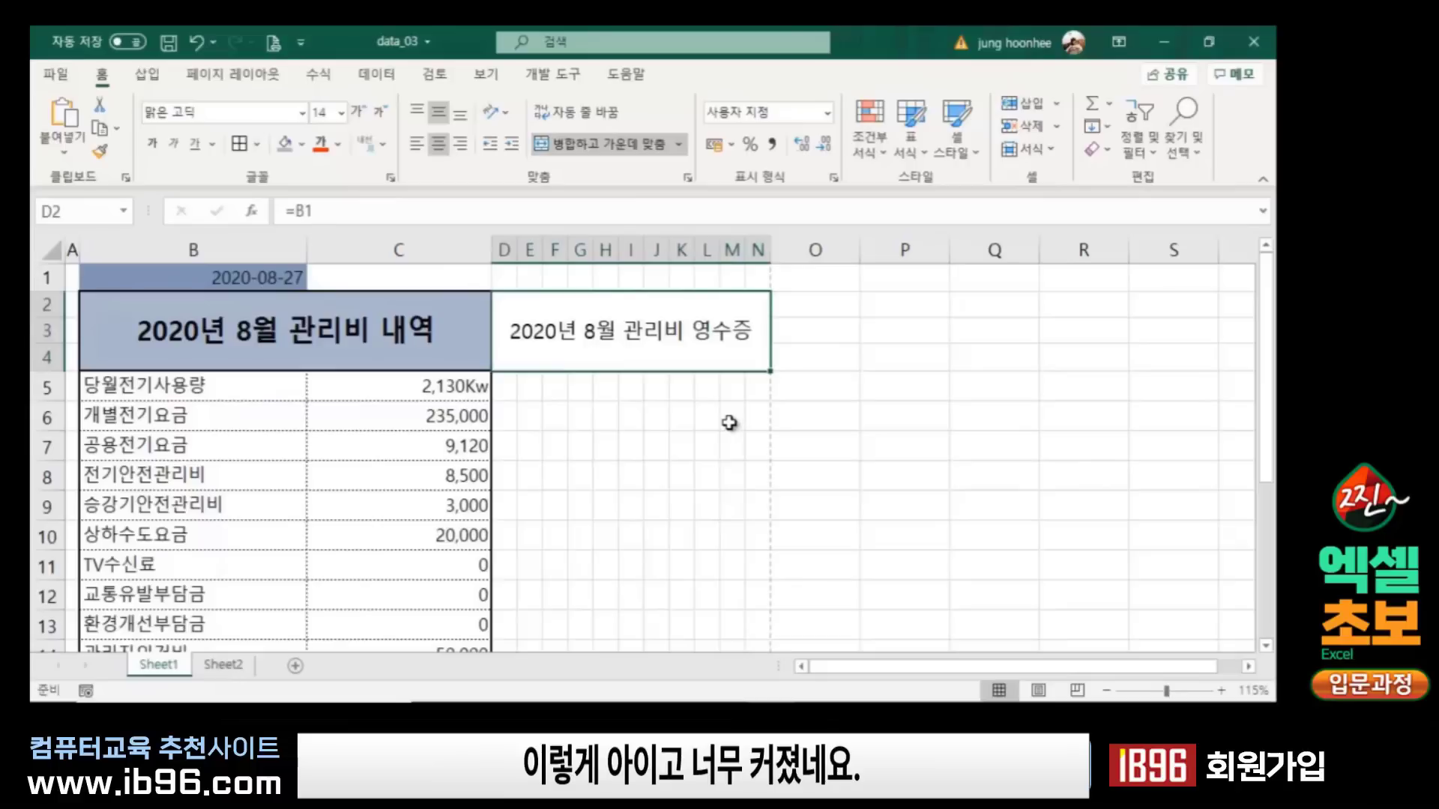
left_click(154, 147)
left_click(656, 475)
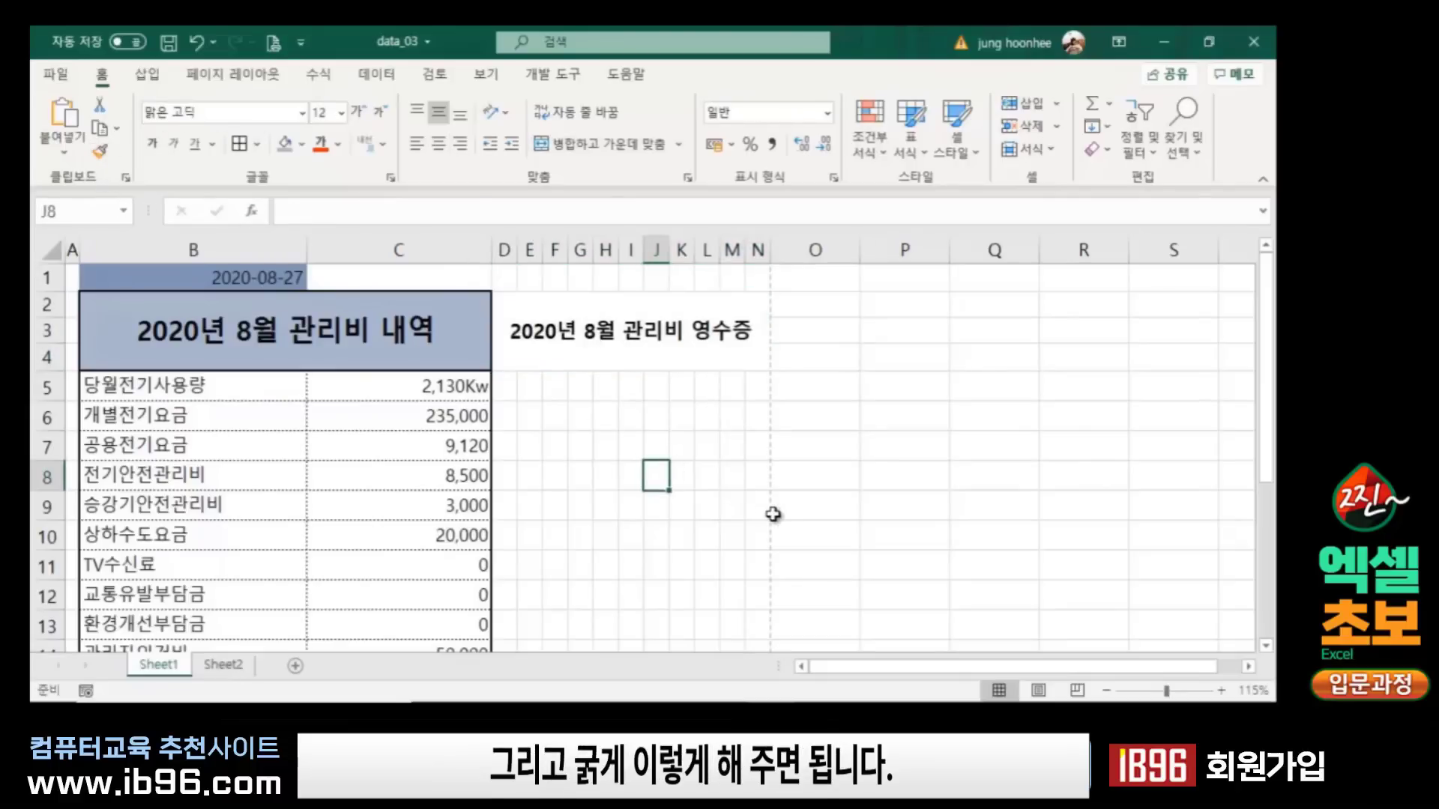
left_click(581, 313)
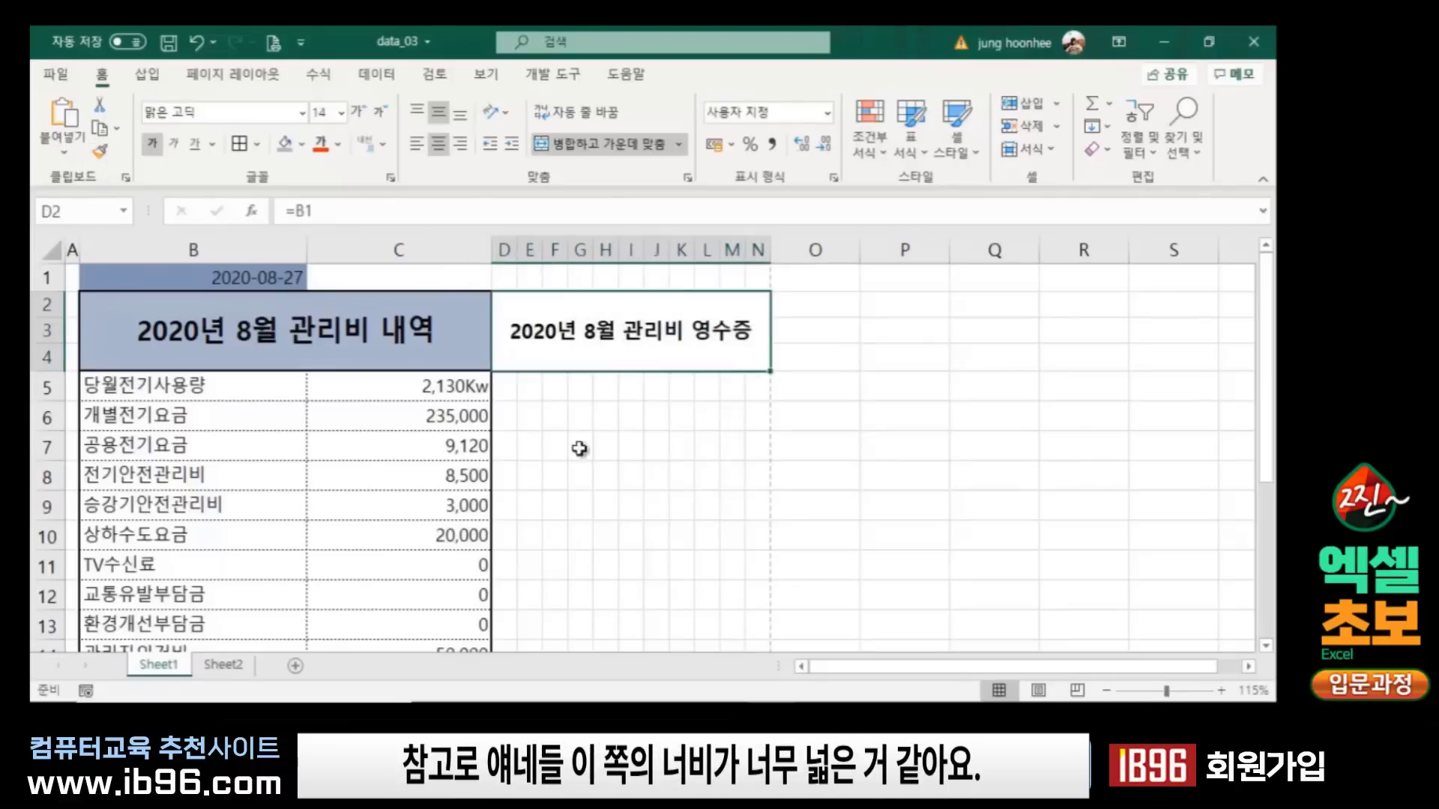
left_click(275, 348)
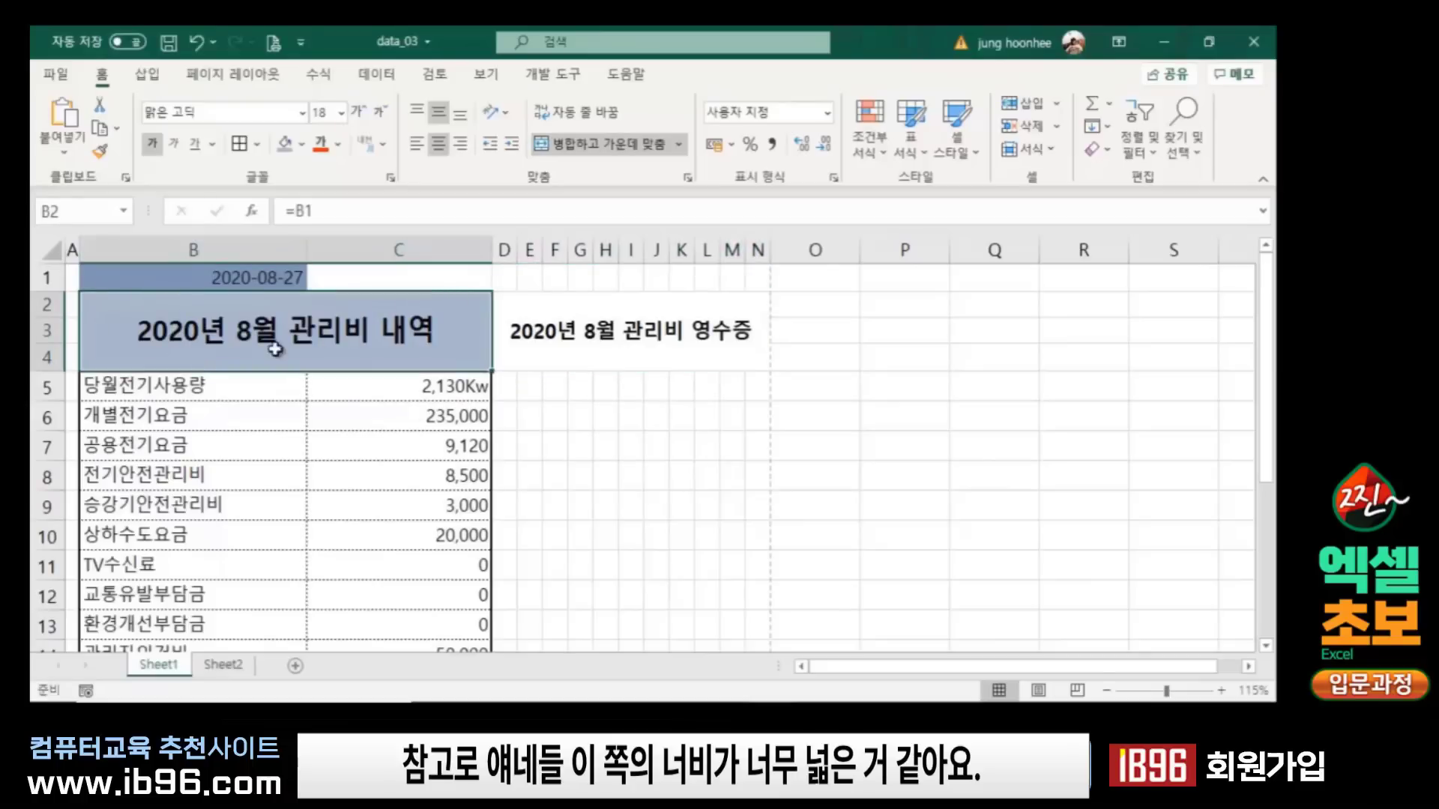
left_click(650, 448)
left_click(628, 341)
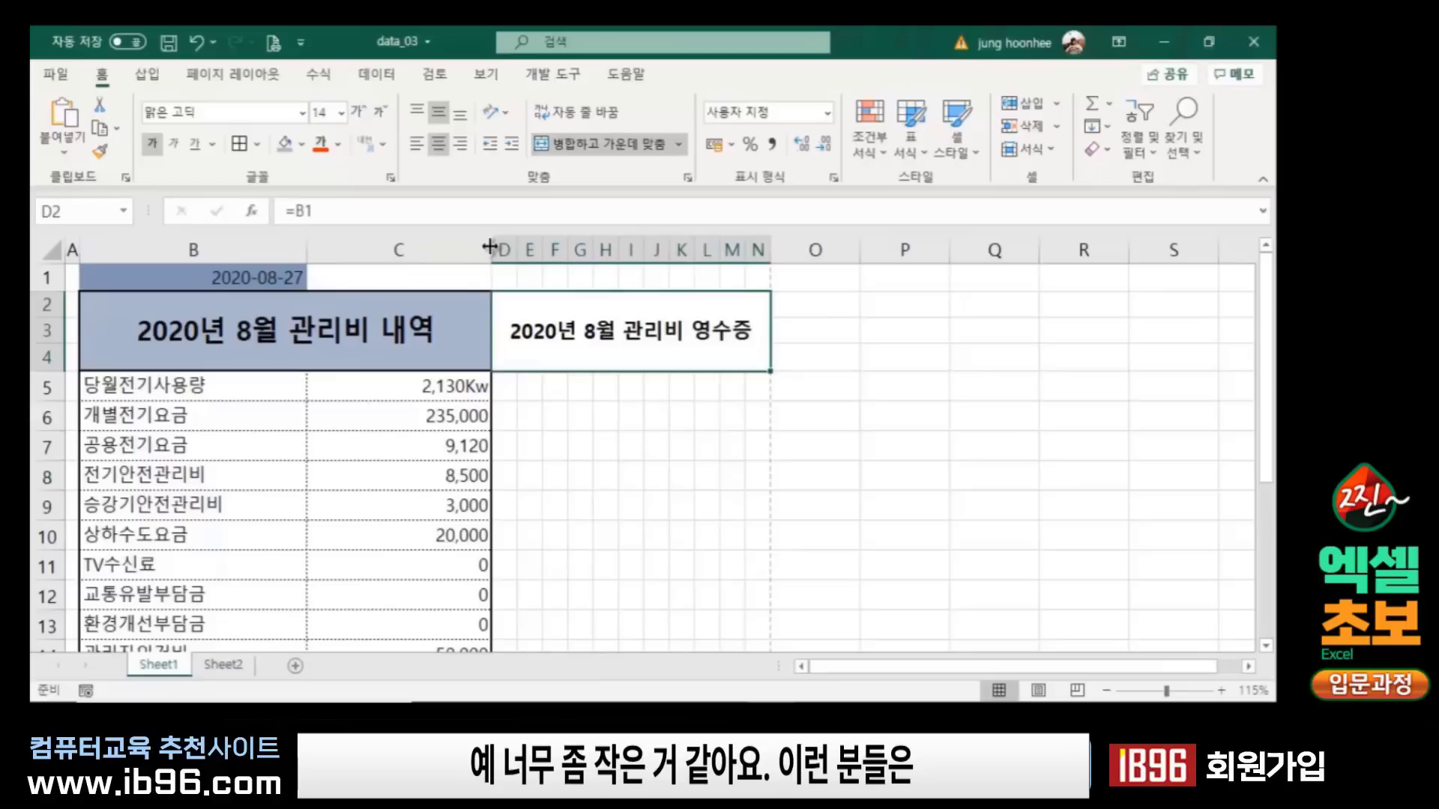
Step: Narrow columns C and B so the 관리비 내역 table sits compactly
left_click_drag(490, 246, 459, 246)
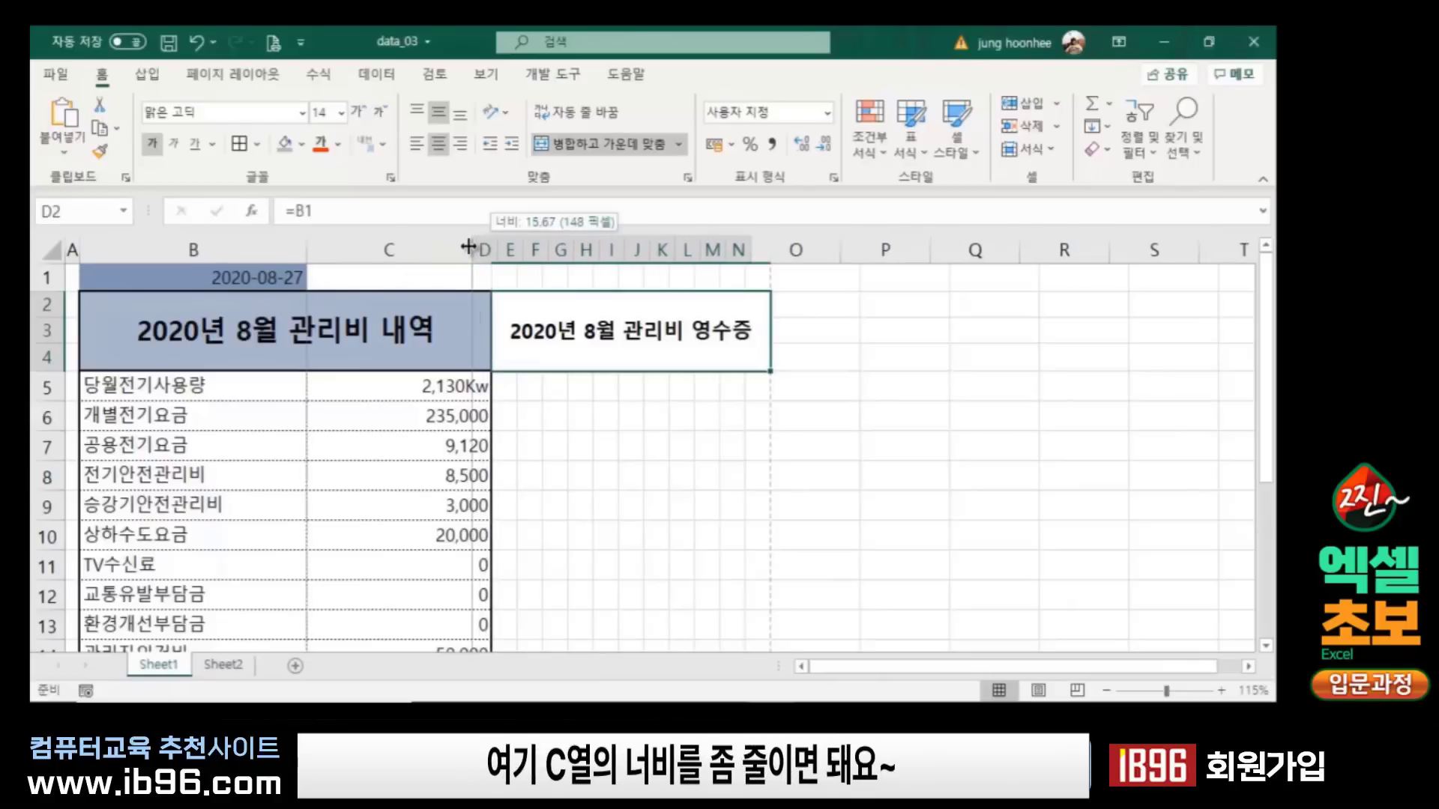
left_click(616, 547)
left_click(578, 337)
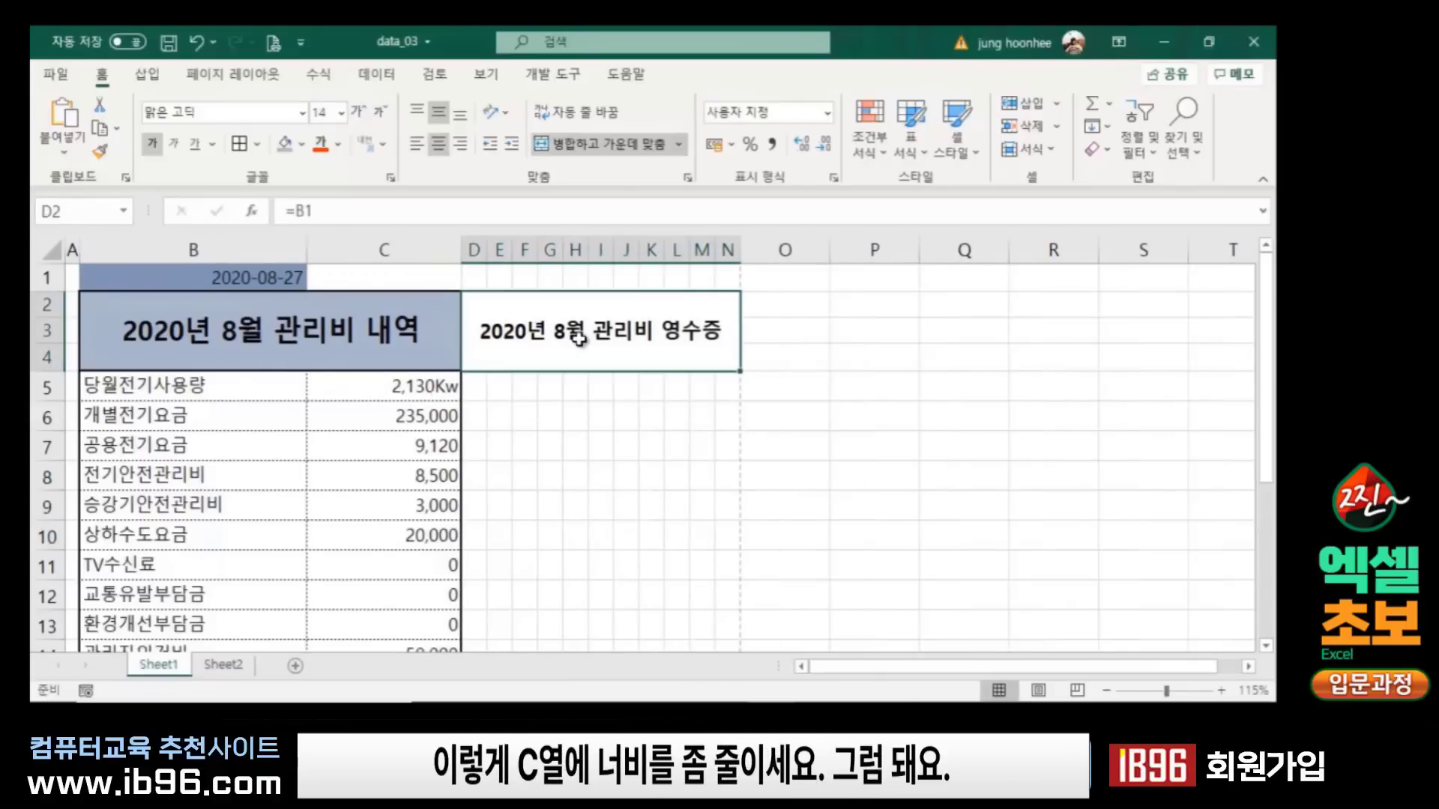
left_click(703, 466)
left_click(562, 337)
left_click(779, 386)
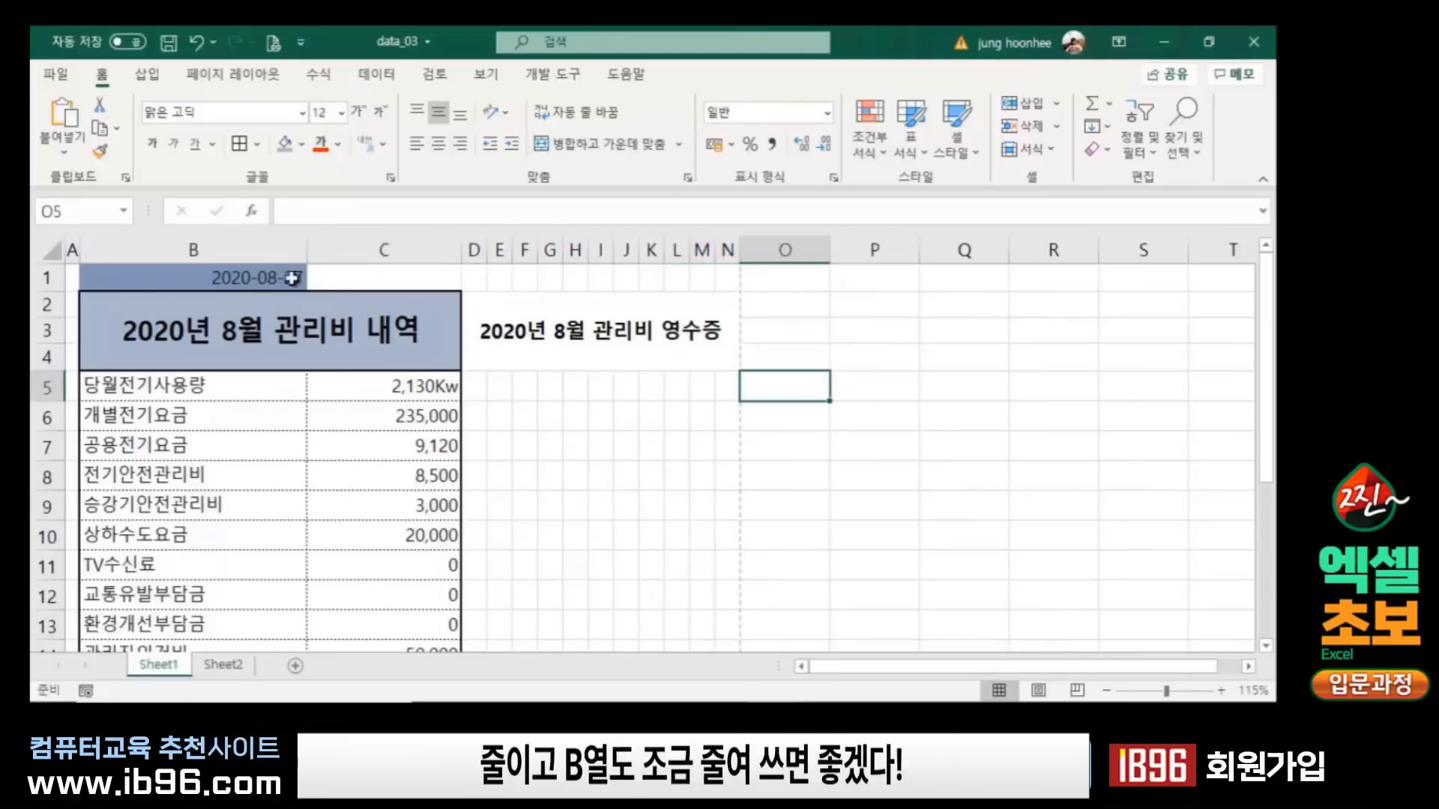
left_click_drag(308, 250, 281, 250)
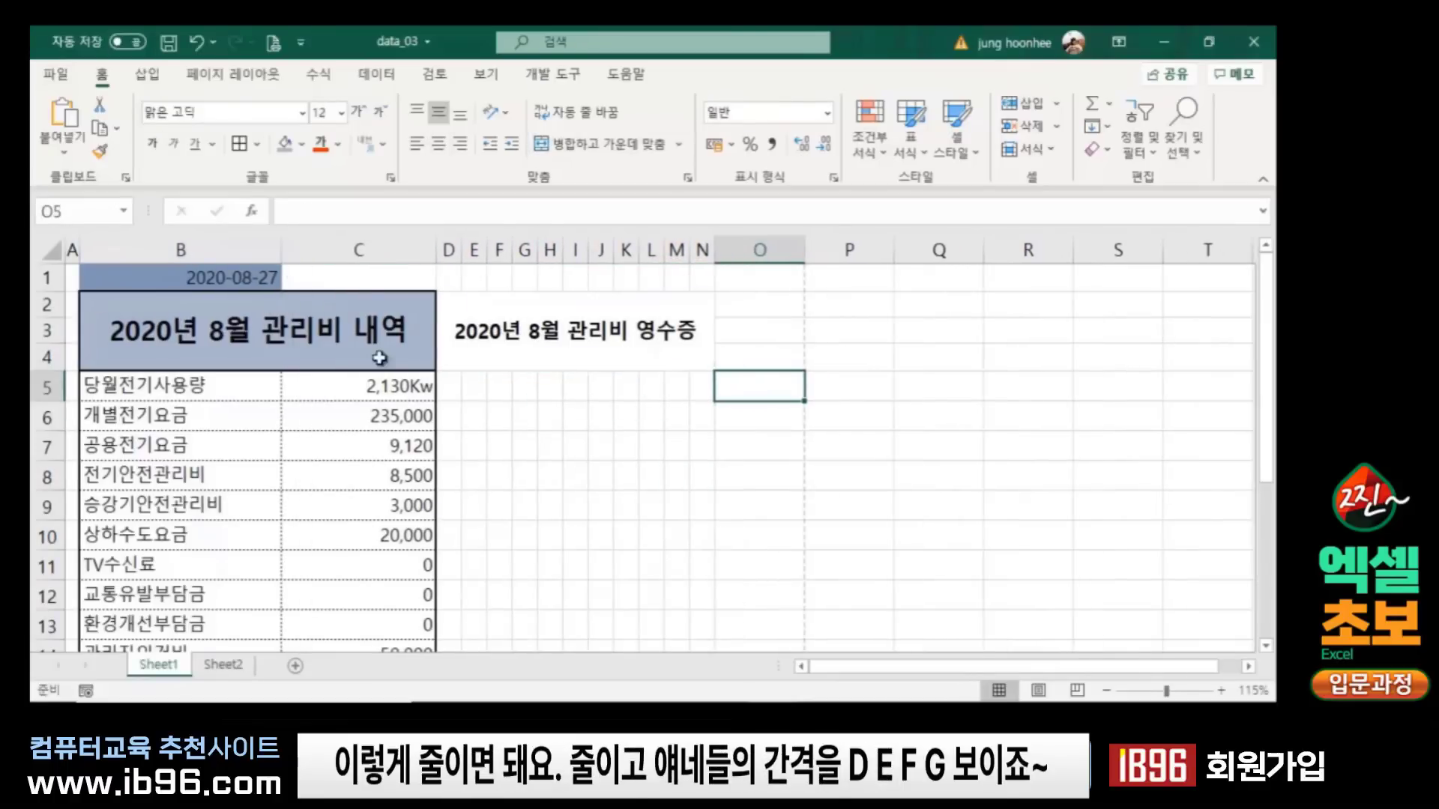
left_click(551, 504)
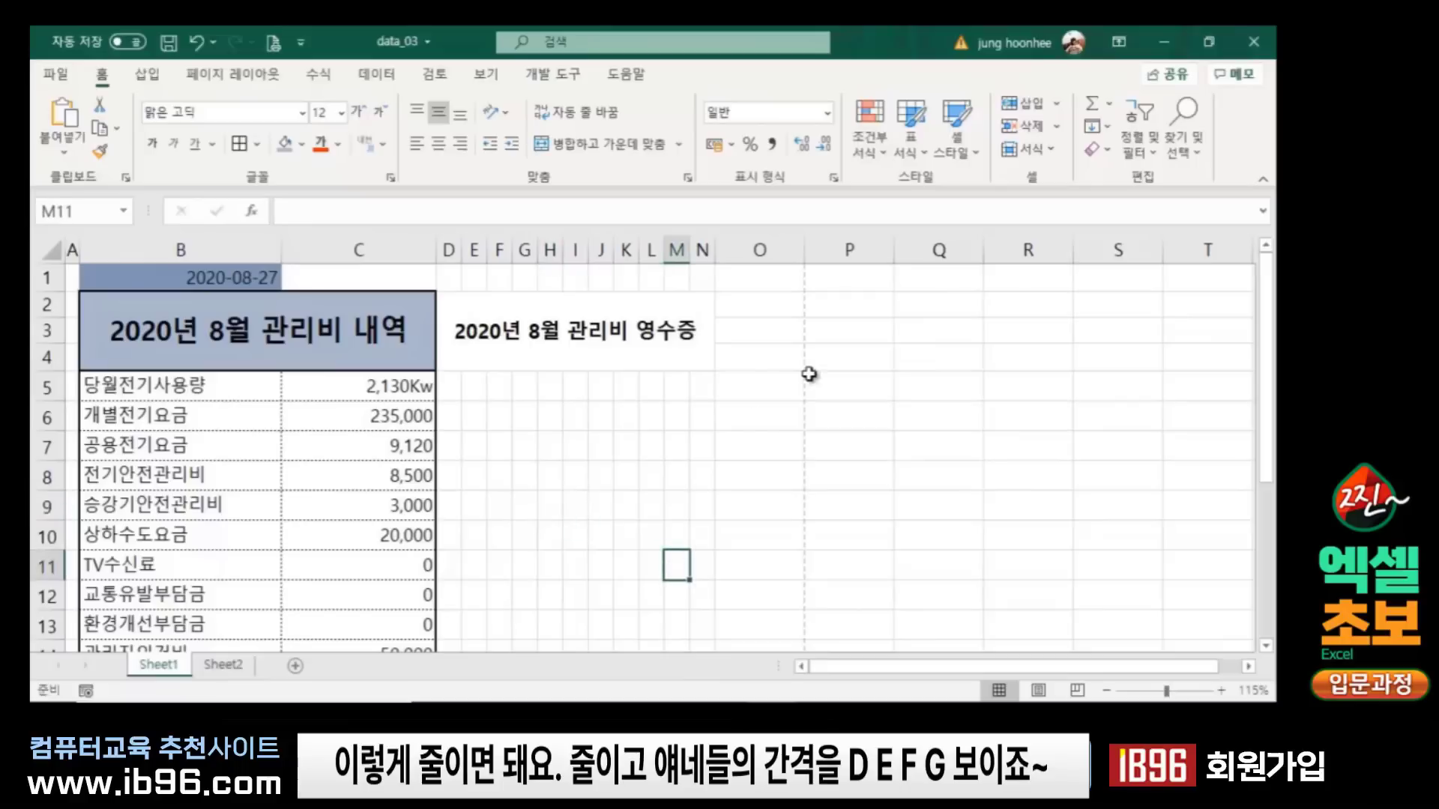
left_click(592, 326)
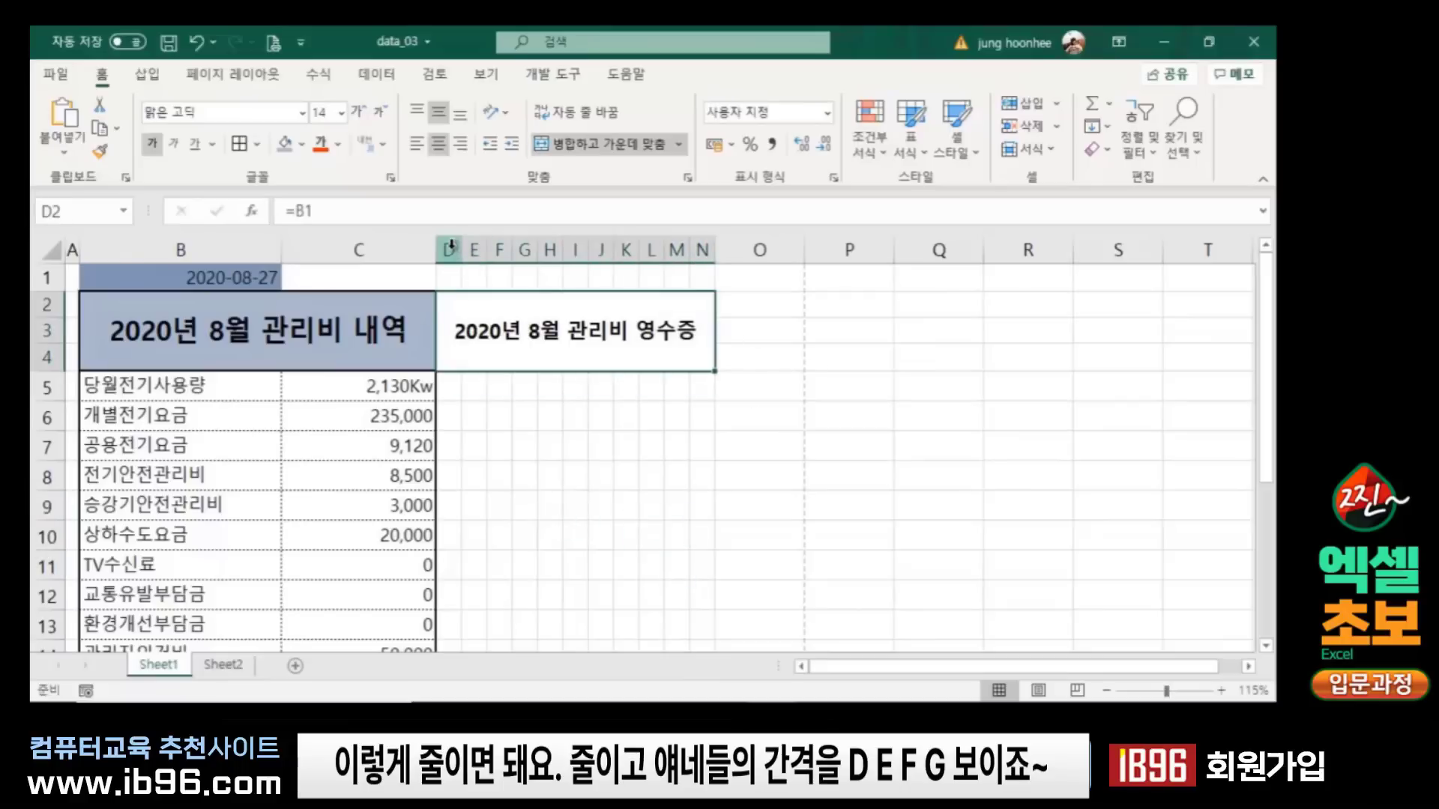
left_click_drag(450, 247, 758, 249)
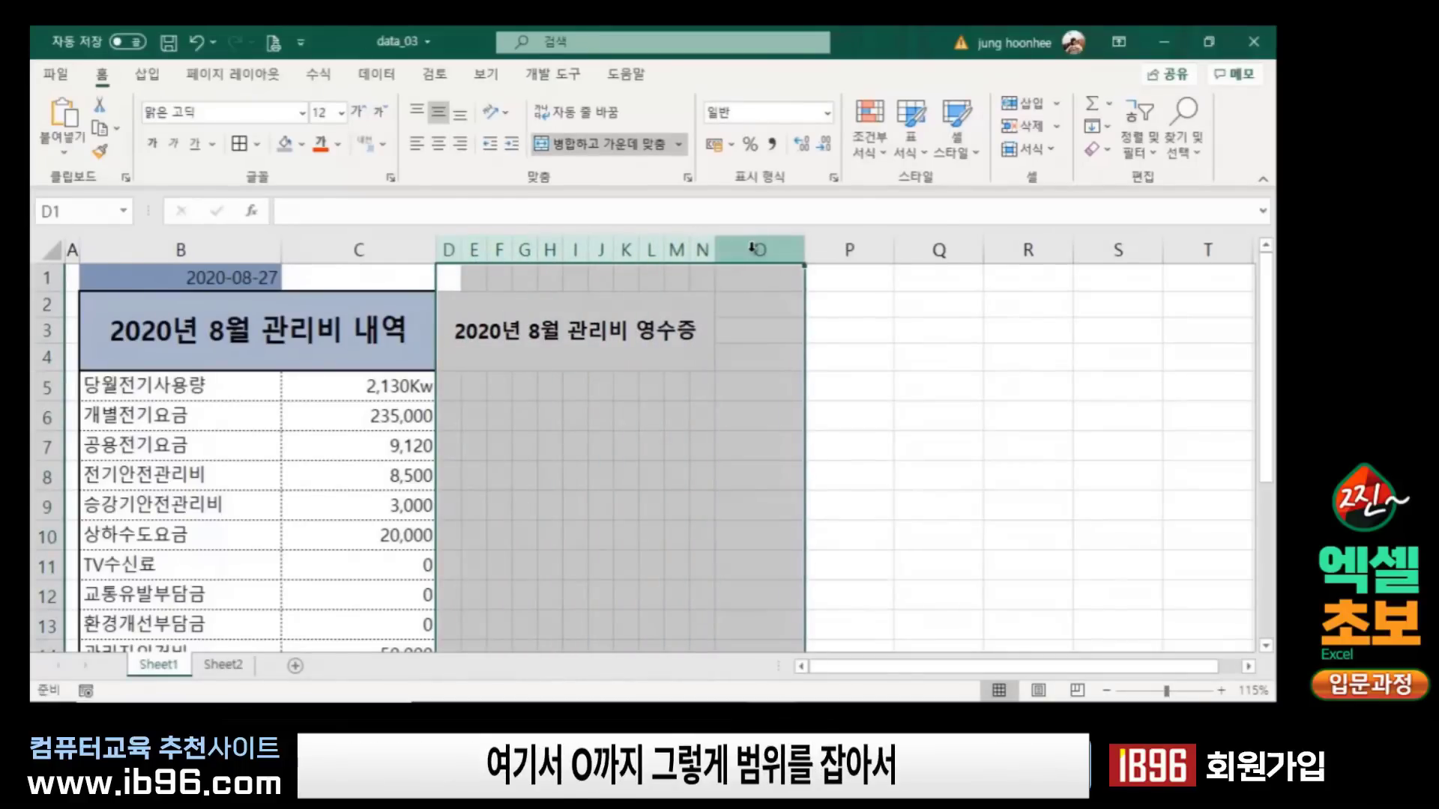
Step: Set columns D through O to a uniform width of 1.9
right_click(758, 249)
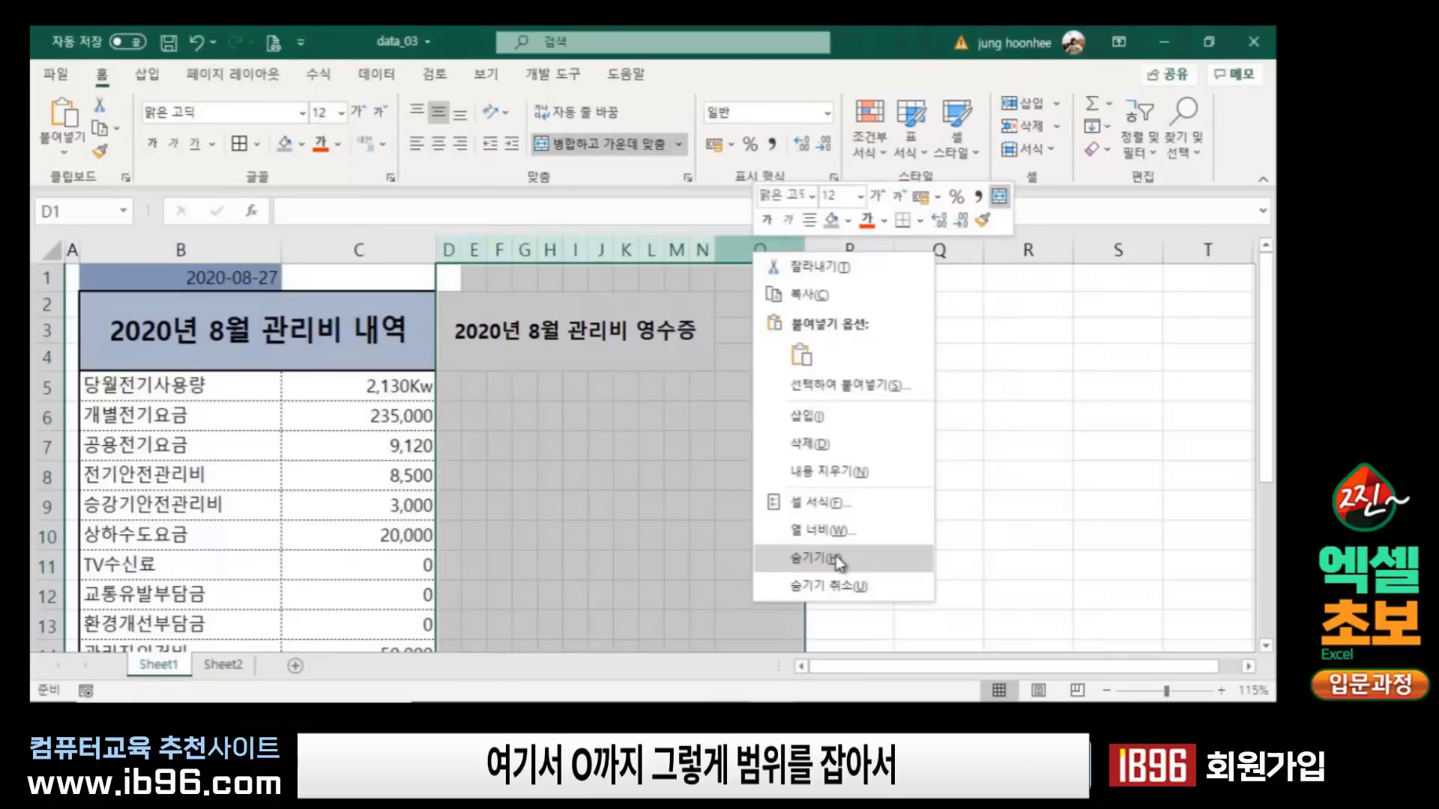
left_click(824, 532)
type("1.9")
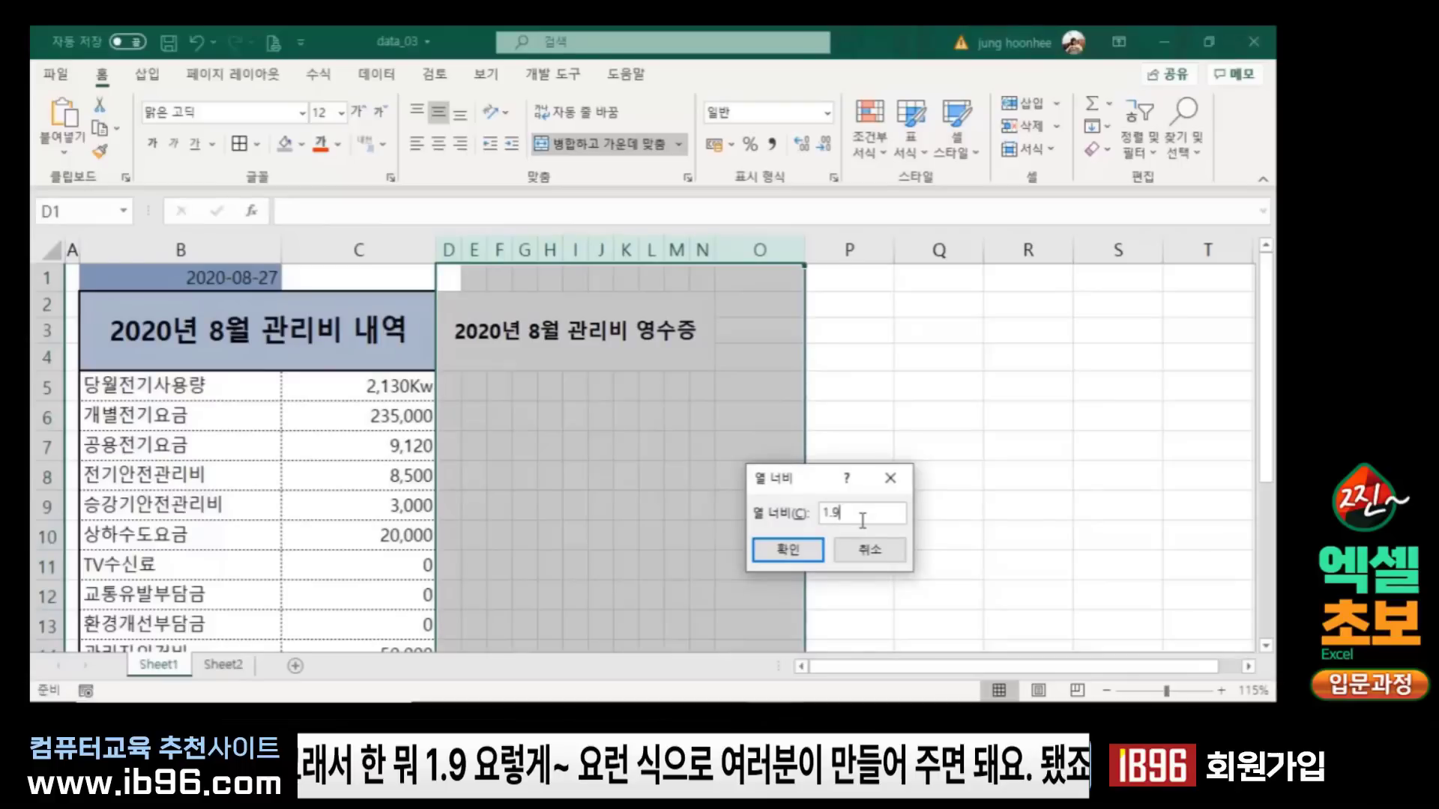
key("Return")
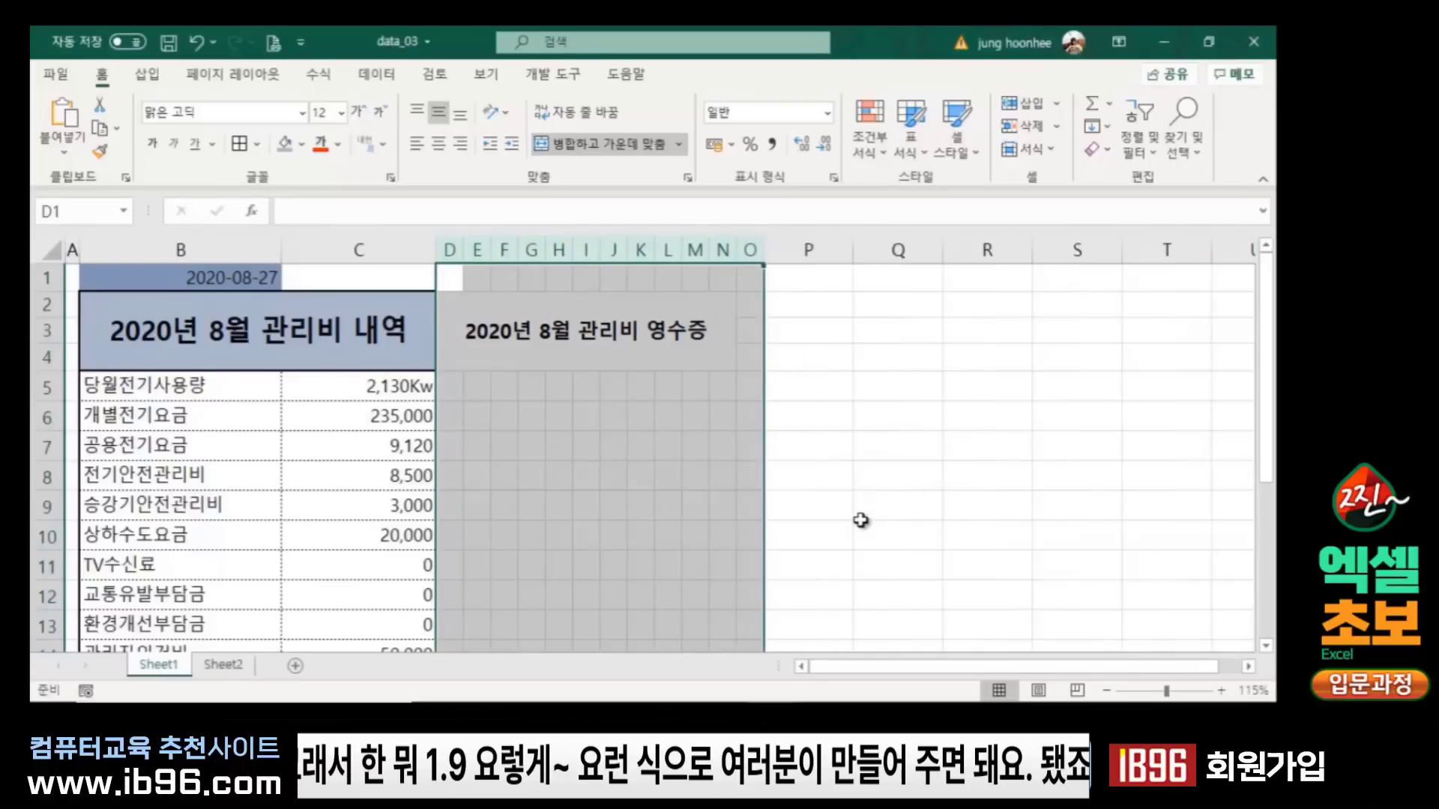
left_click(869, 534)
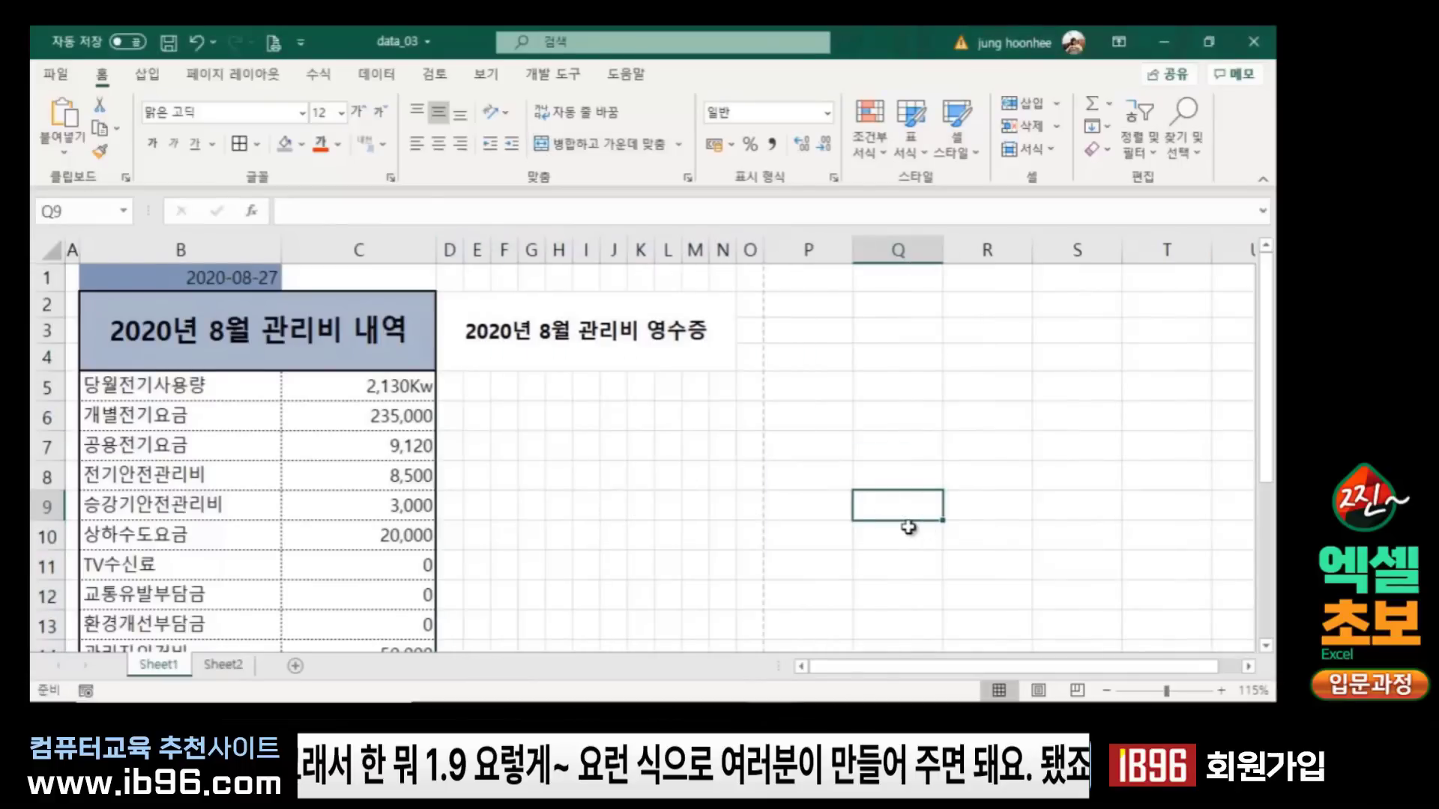
left_click(562, 443)
left_click(604, 339)
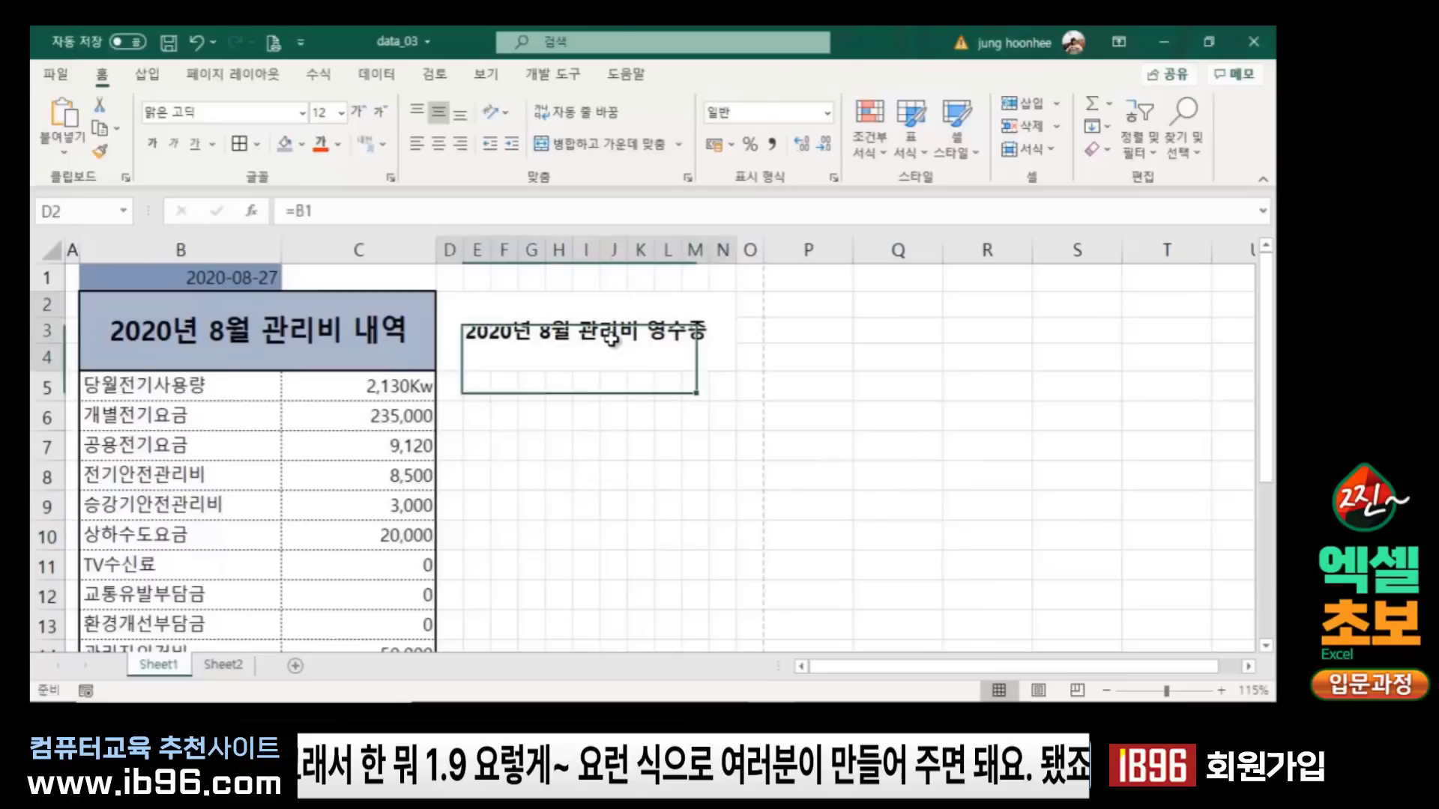
Step: Merge the receipt title across D2:O4 at 16 pt with a grey fill
left_click_drag(697, 320, 741, 324)
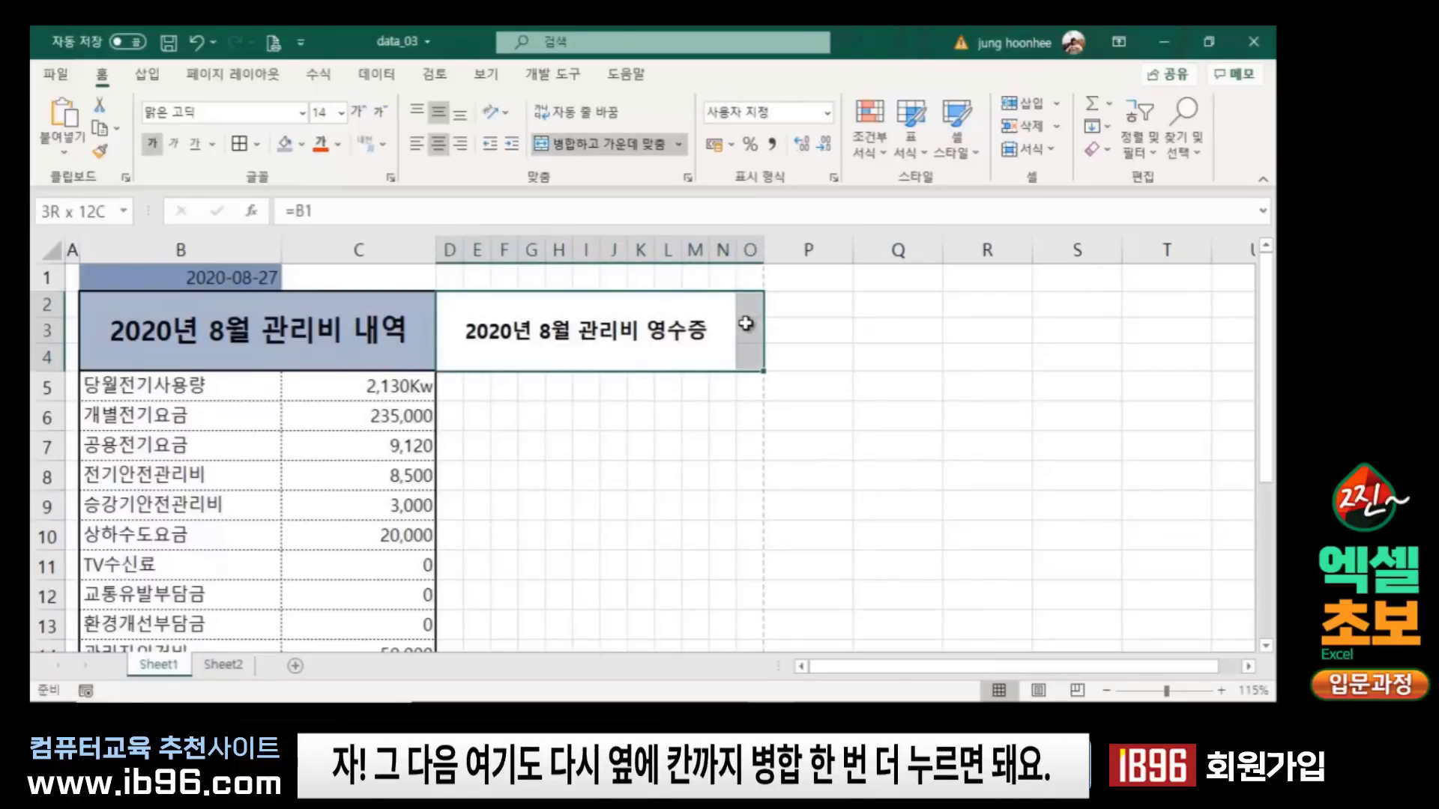
left_click(573, 142)
left_click(572, 141)
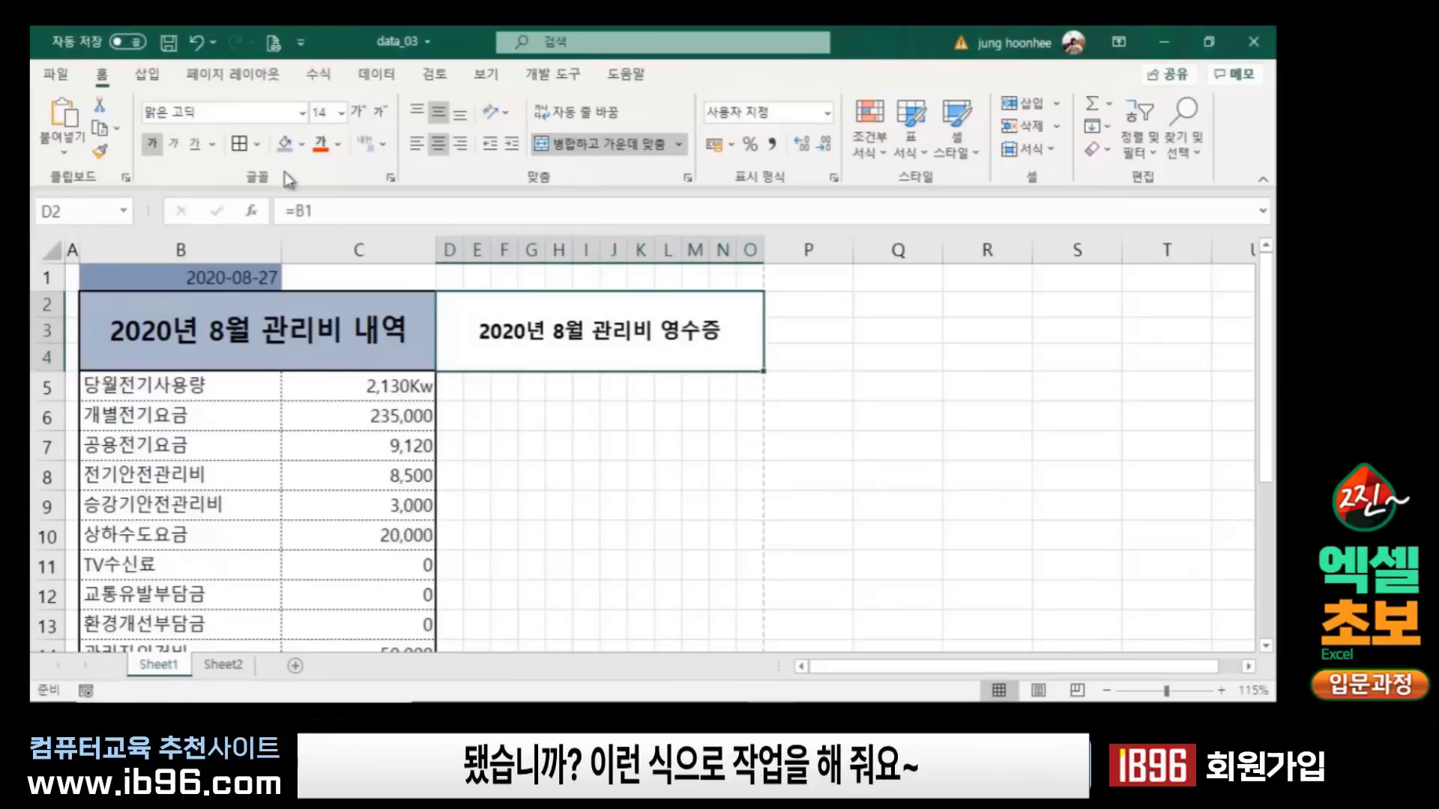
left_click(361, 114)
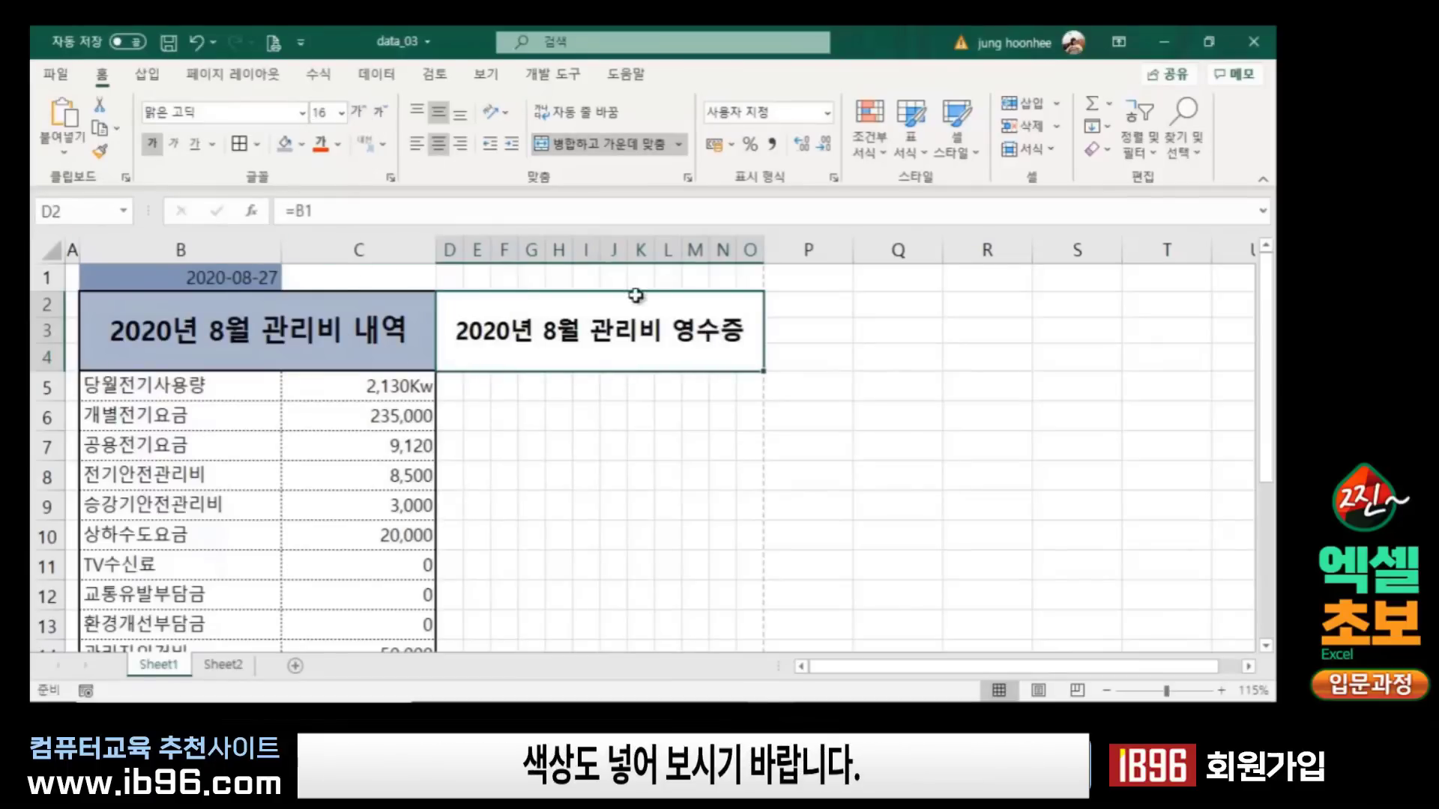
left_click(304, 144)
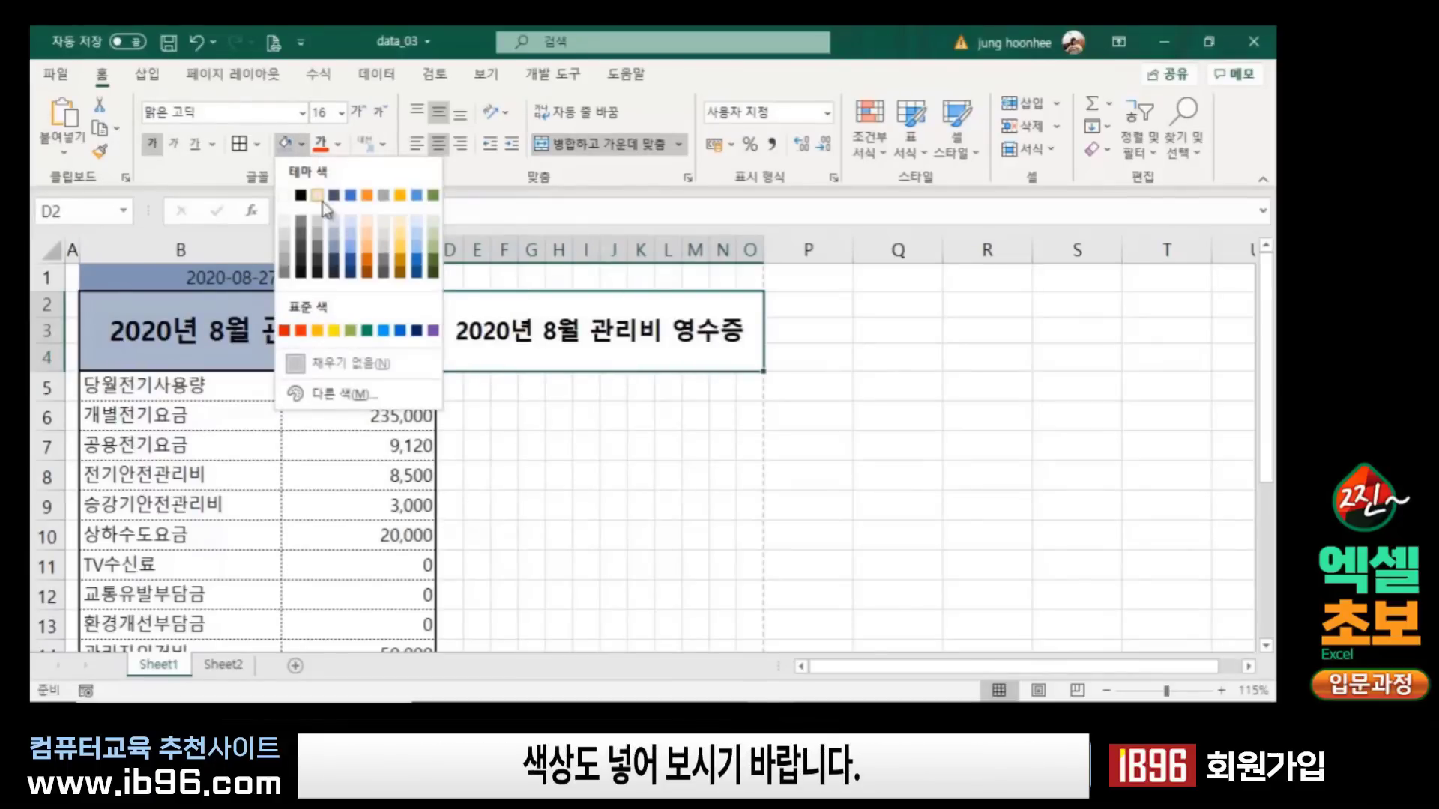
left_click(317, 235)
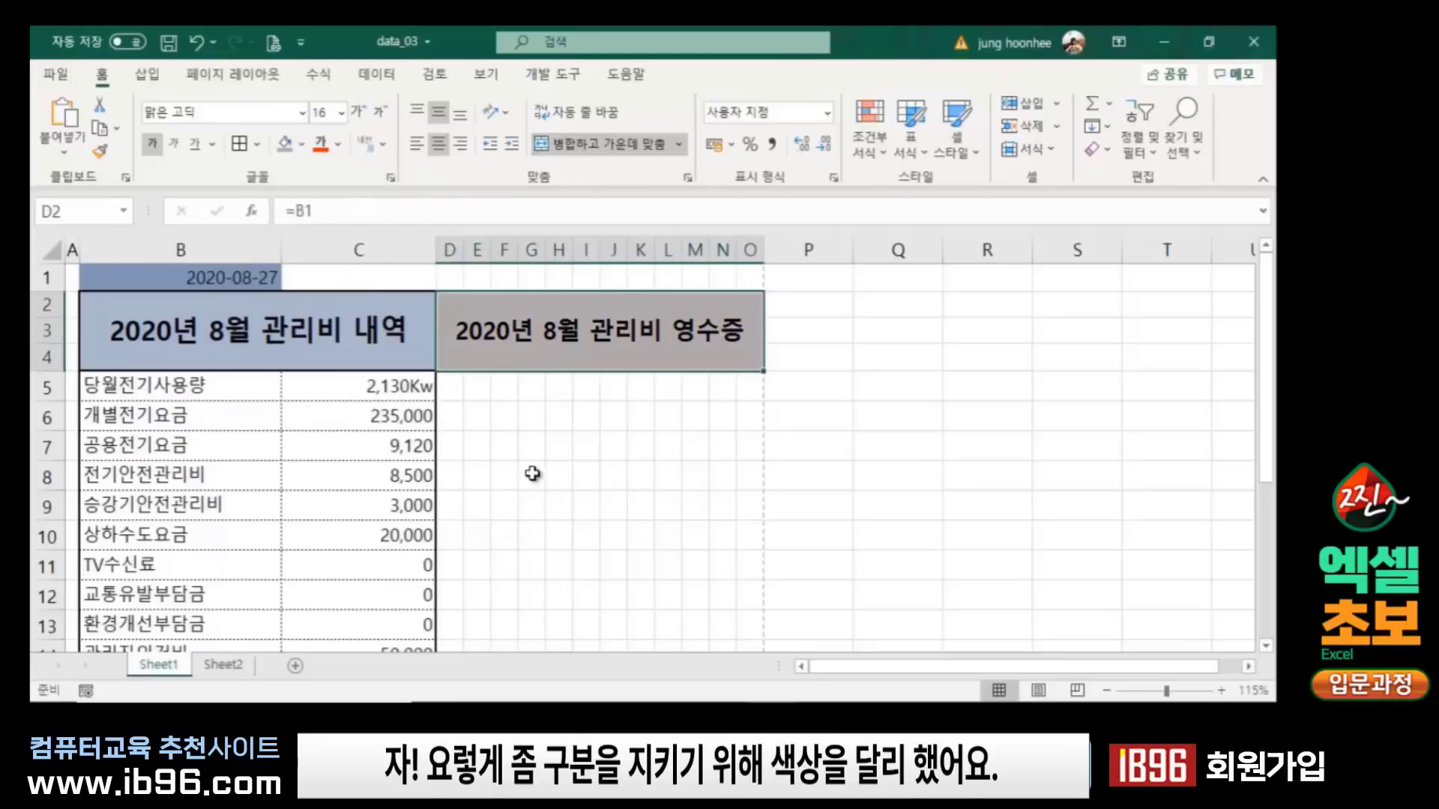
left_click(559, 476)
left_click(748, 564)
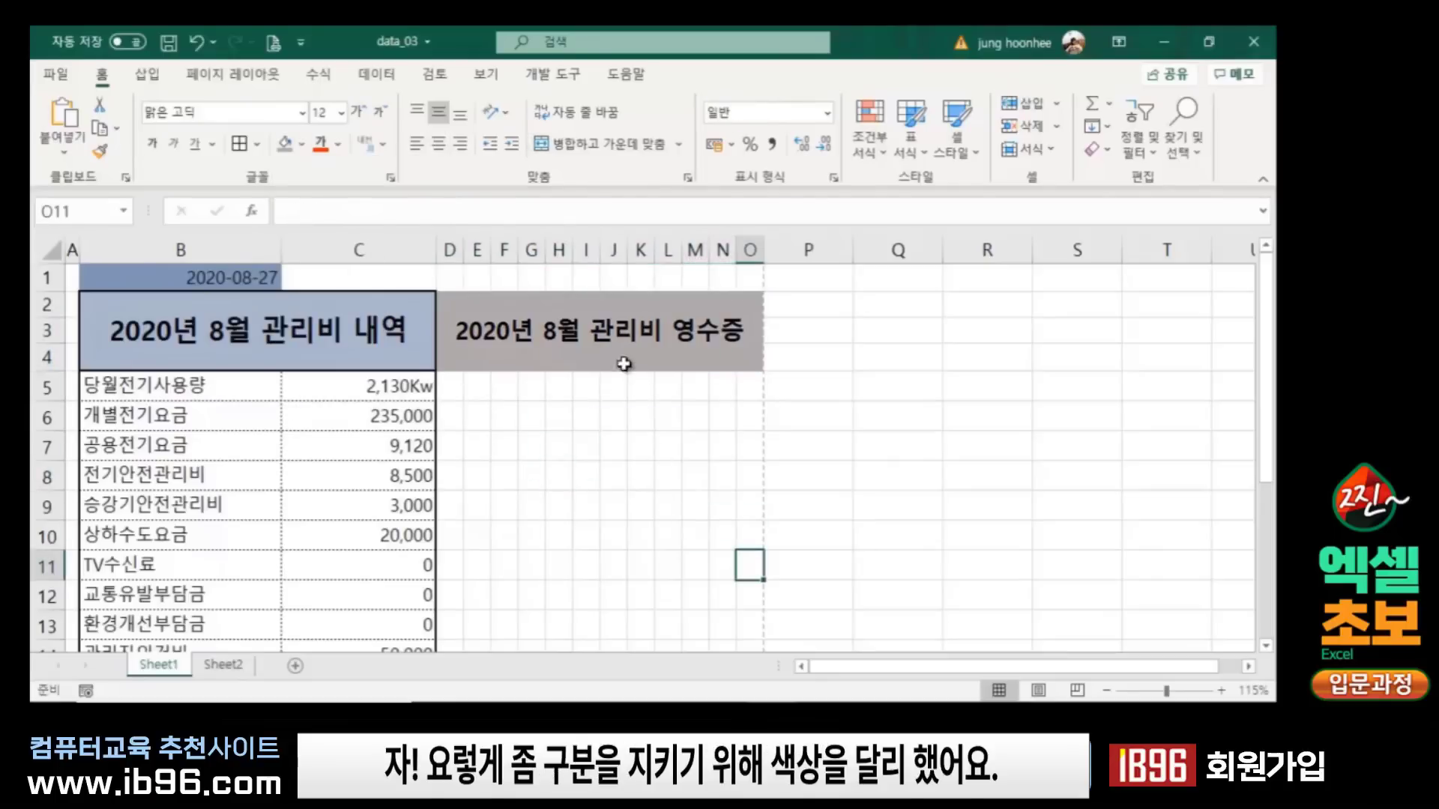
left_click(657, 526)
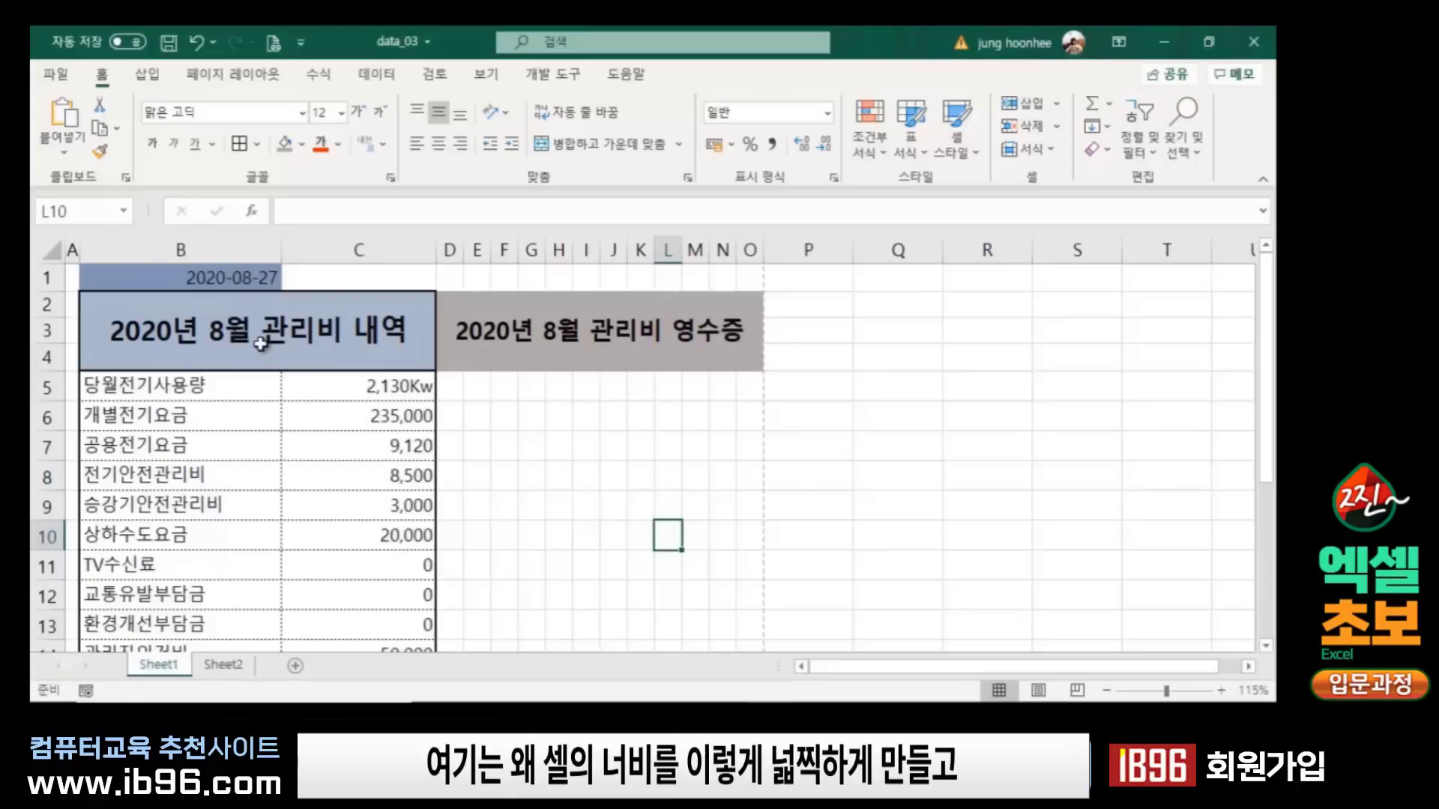
left_click(181, 249)
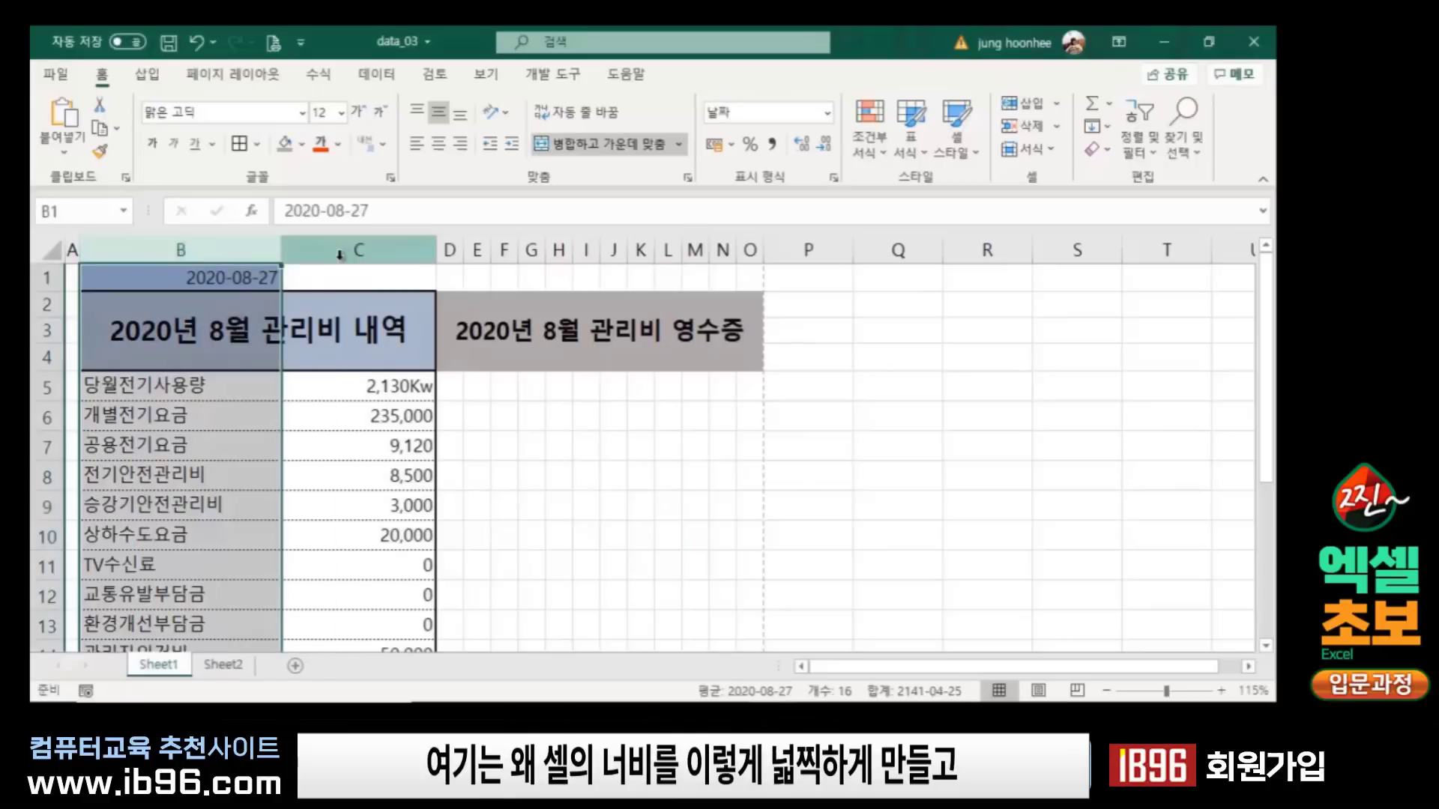
left_click(357, 250)
left_click(180, 250)
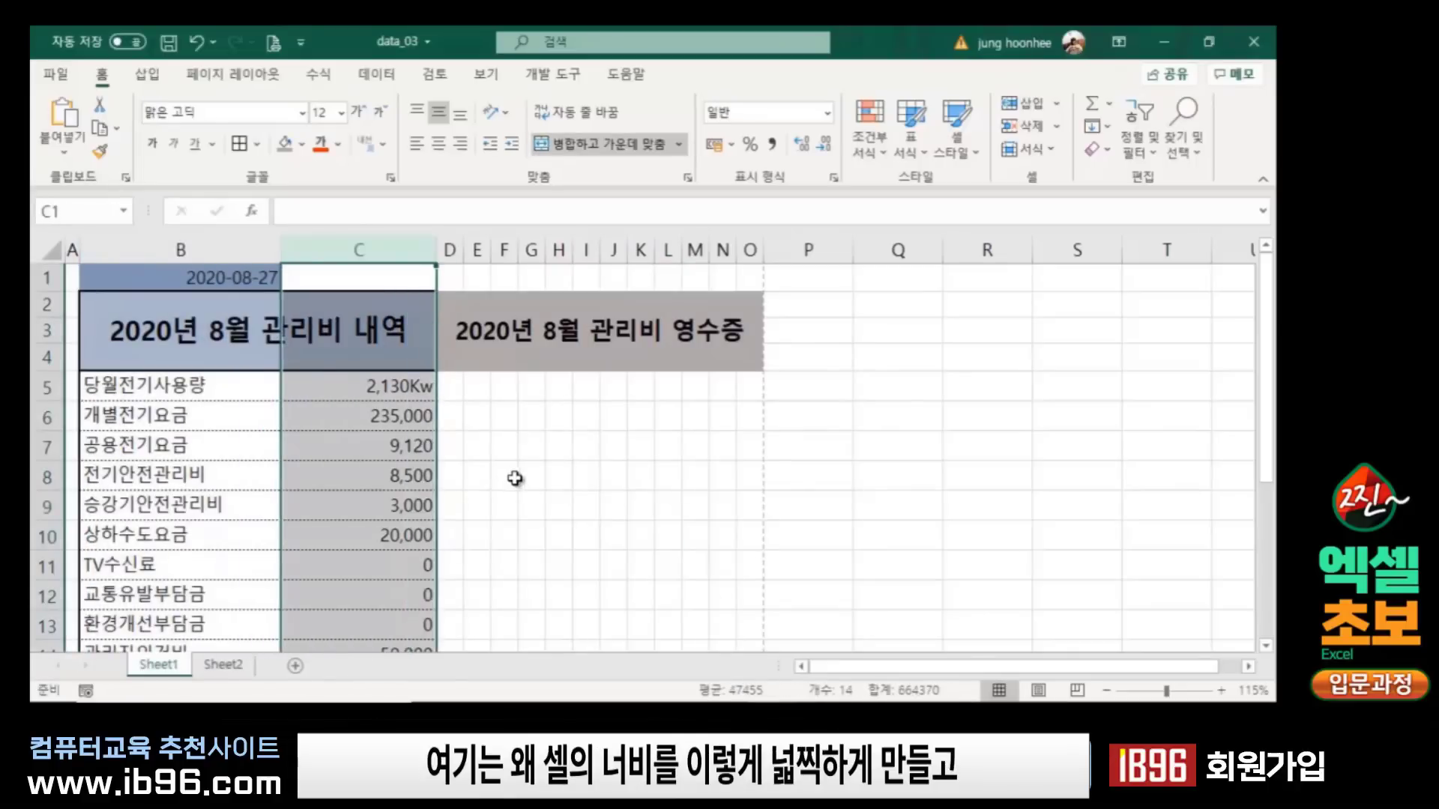
left_click(504, 475)
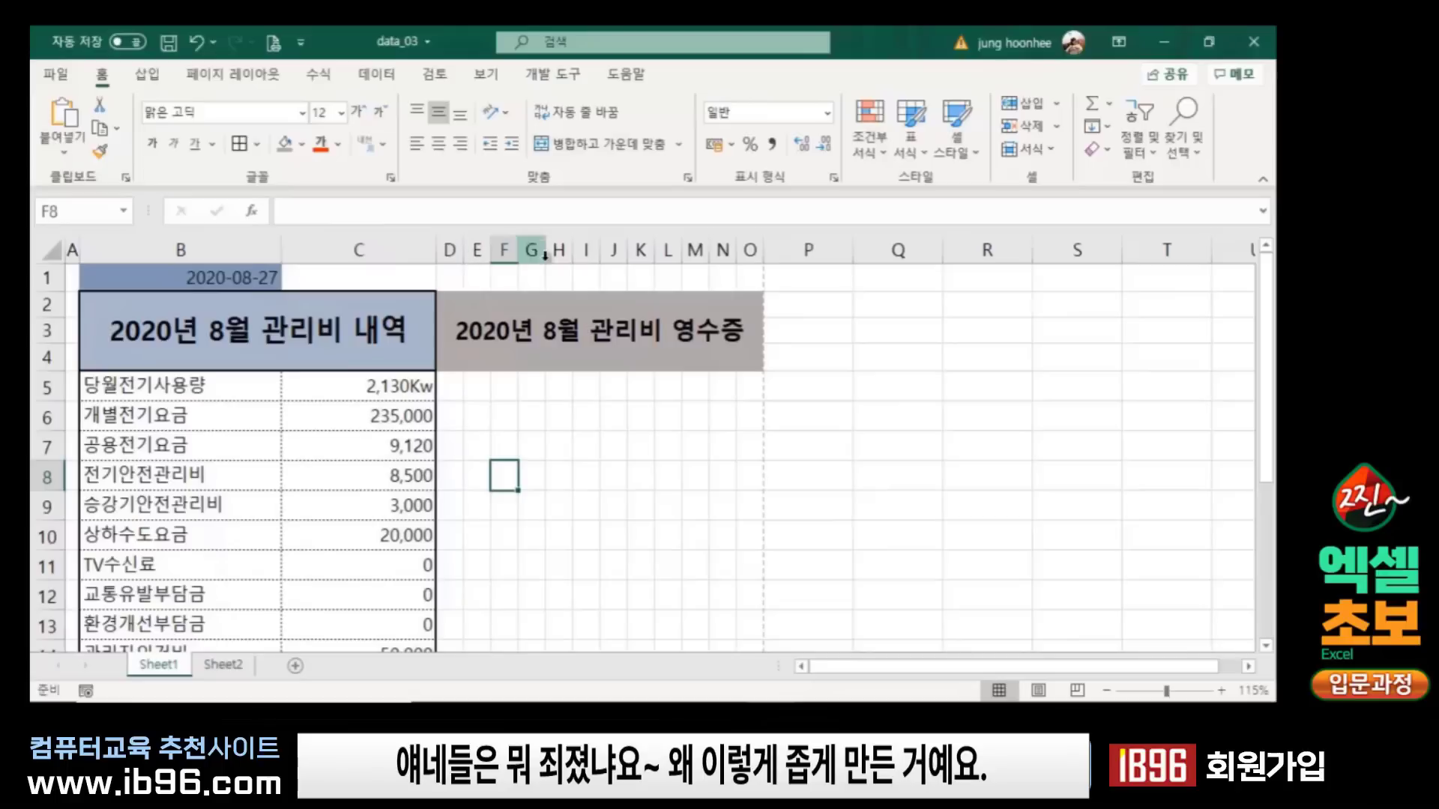
left_click(683, 425)
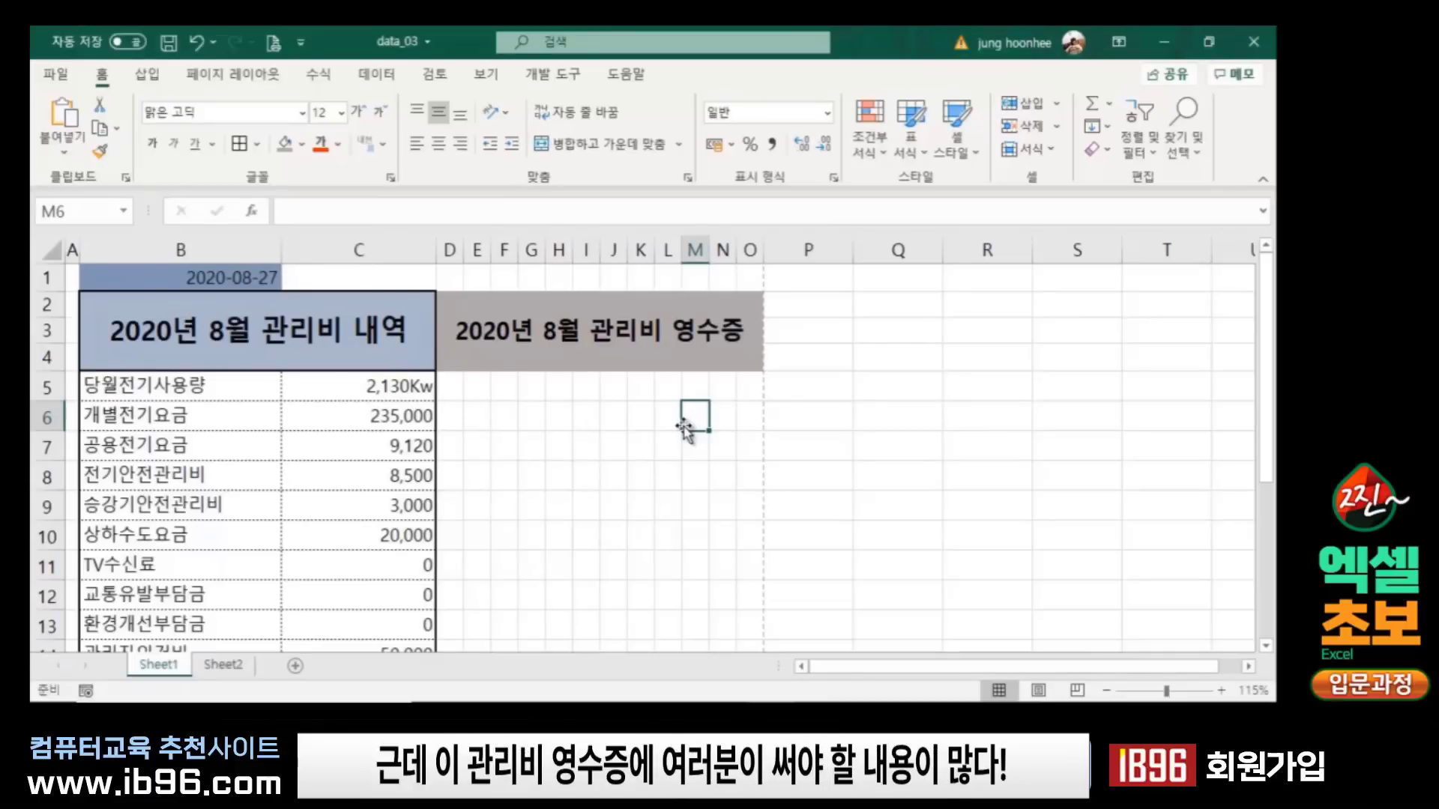
left_click(588, 443)
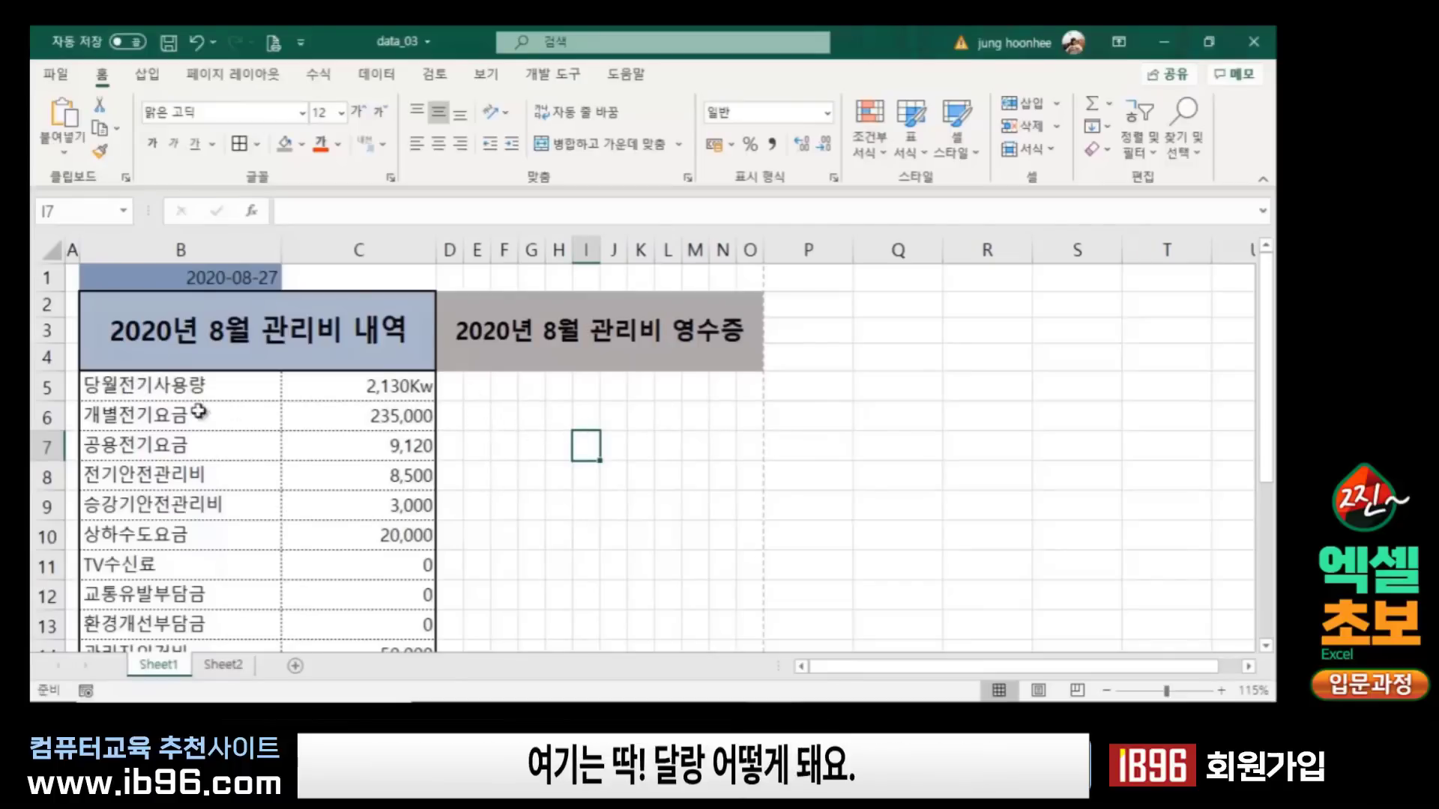
left_click(159, 390)
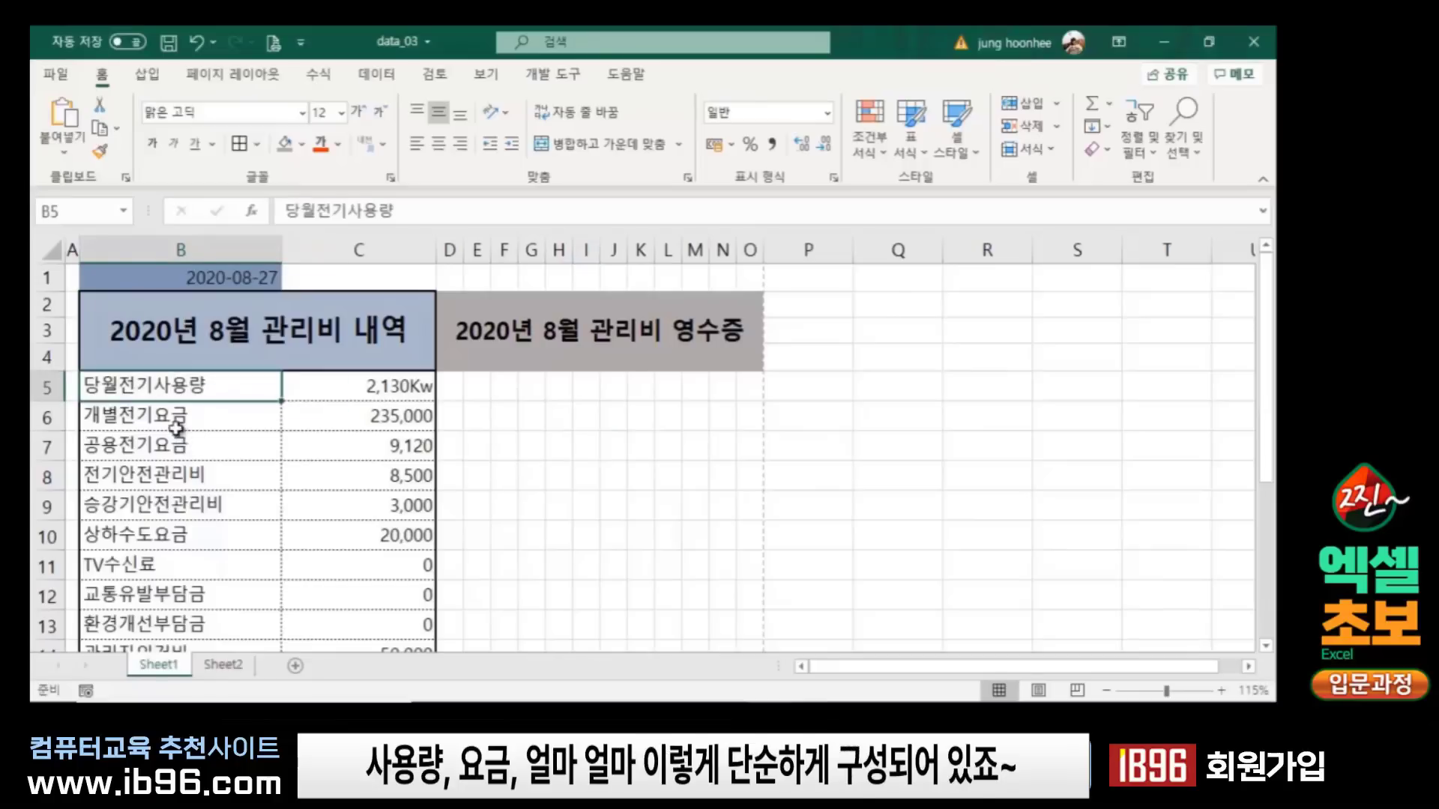
left_click(177, 419)
left_click(329, 421)
left_click(180, 456)
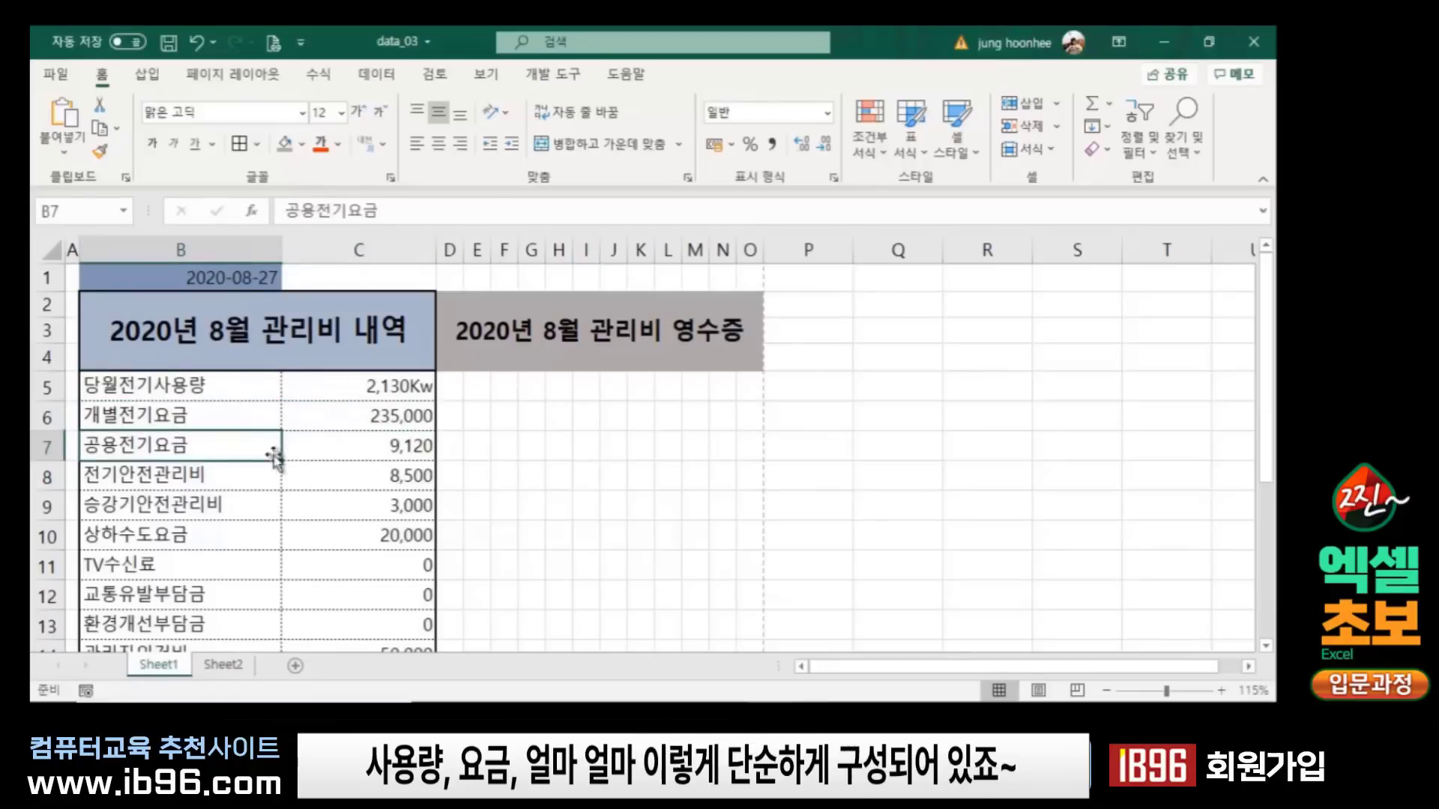
left_click(316, 451)
left_click(197, 484)
left_click(327, 485)
left_click(189, 518)
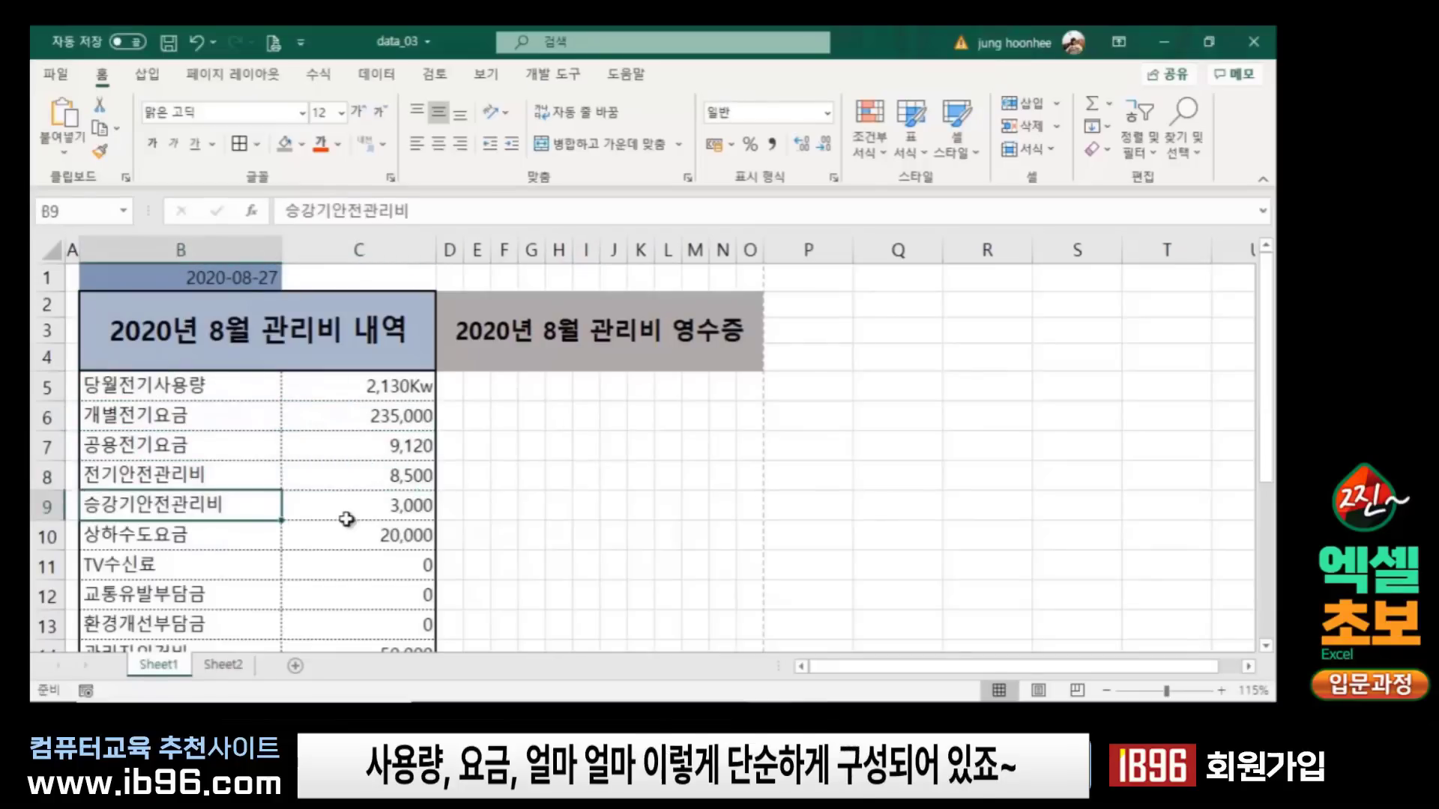
left_click(346, 518)
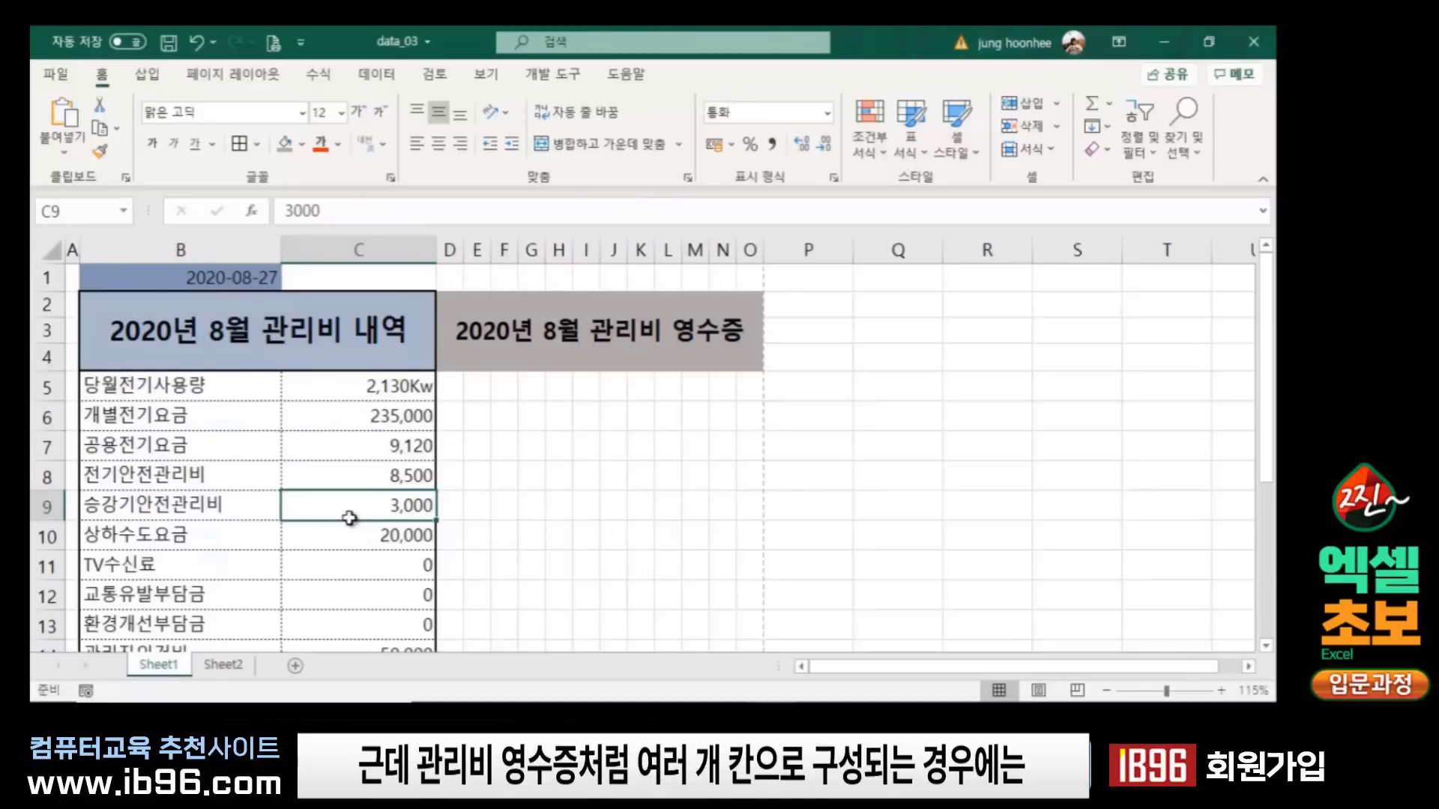
left_click(477, 415)
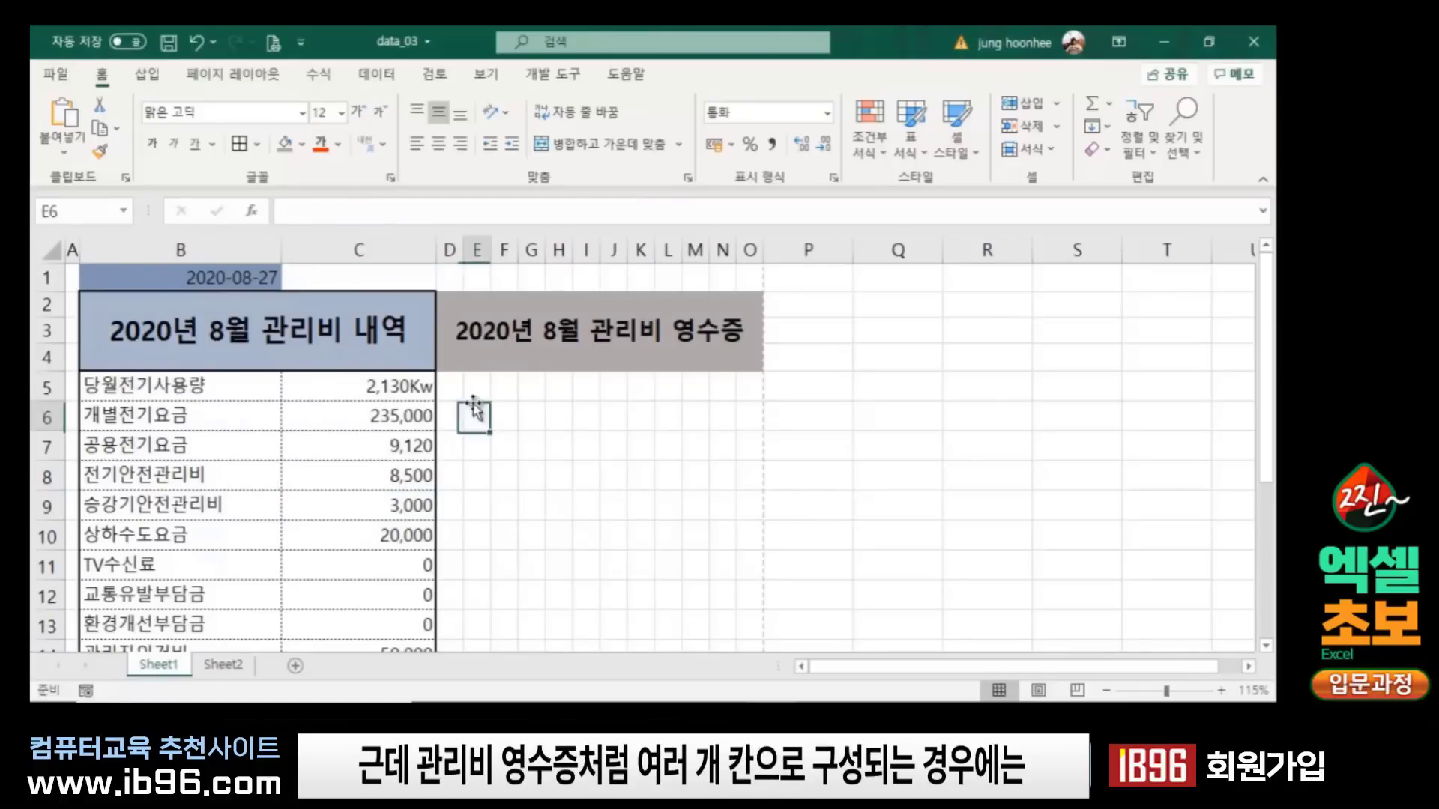
left_click(585, 446)
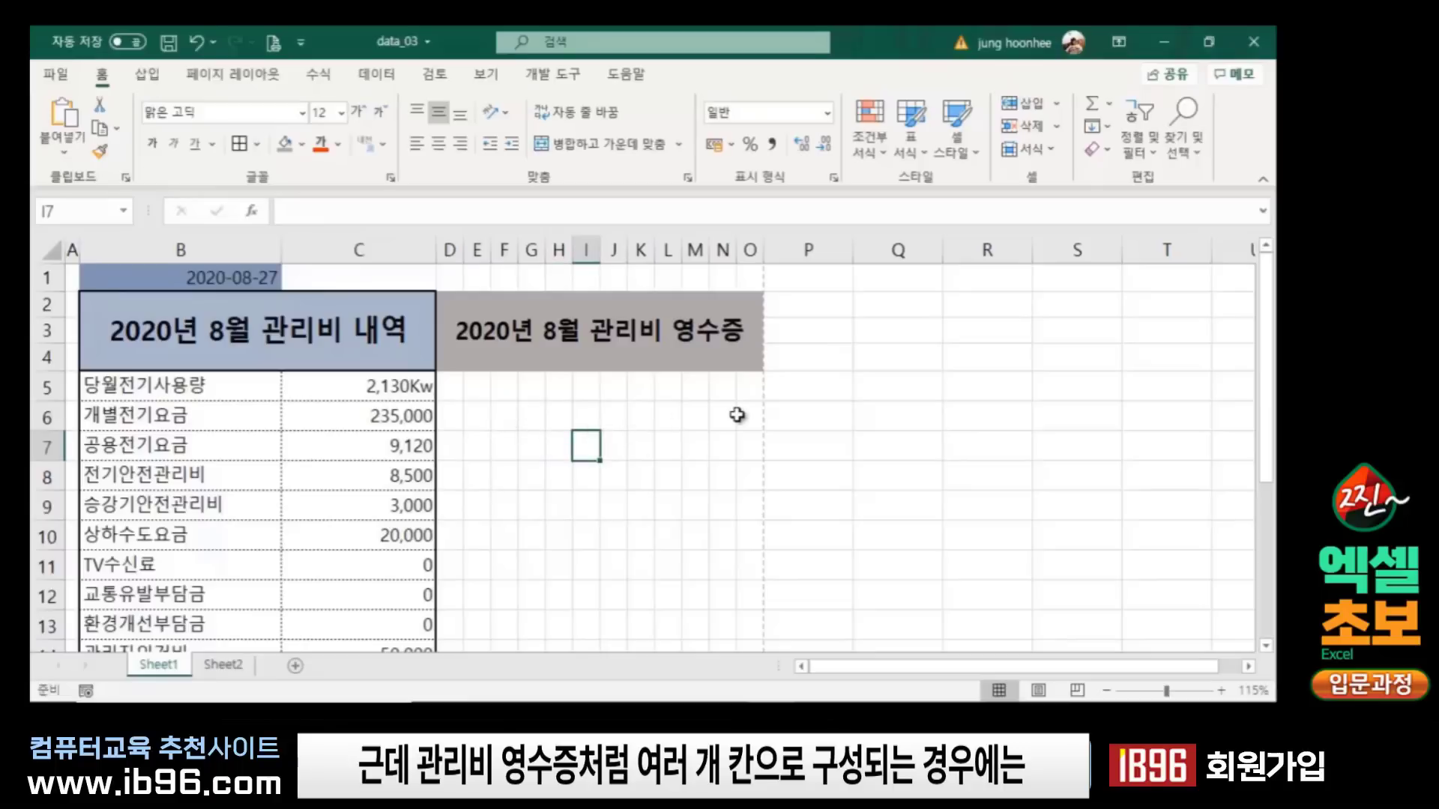
left_click(719, 438)
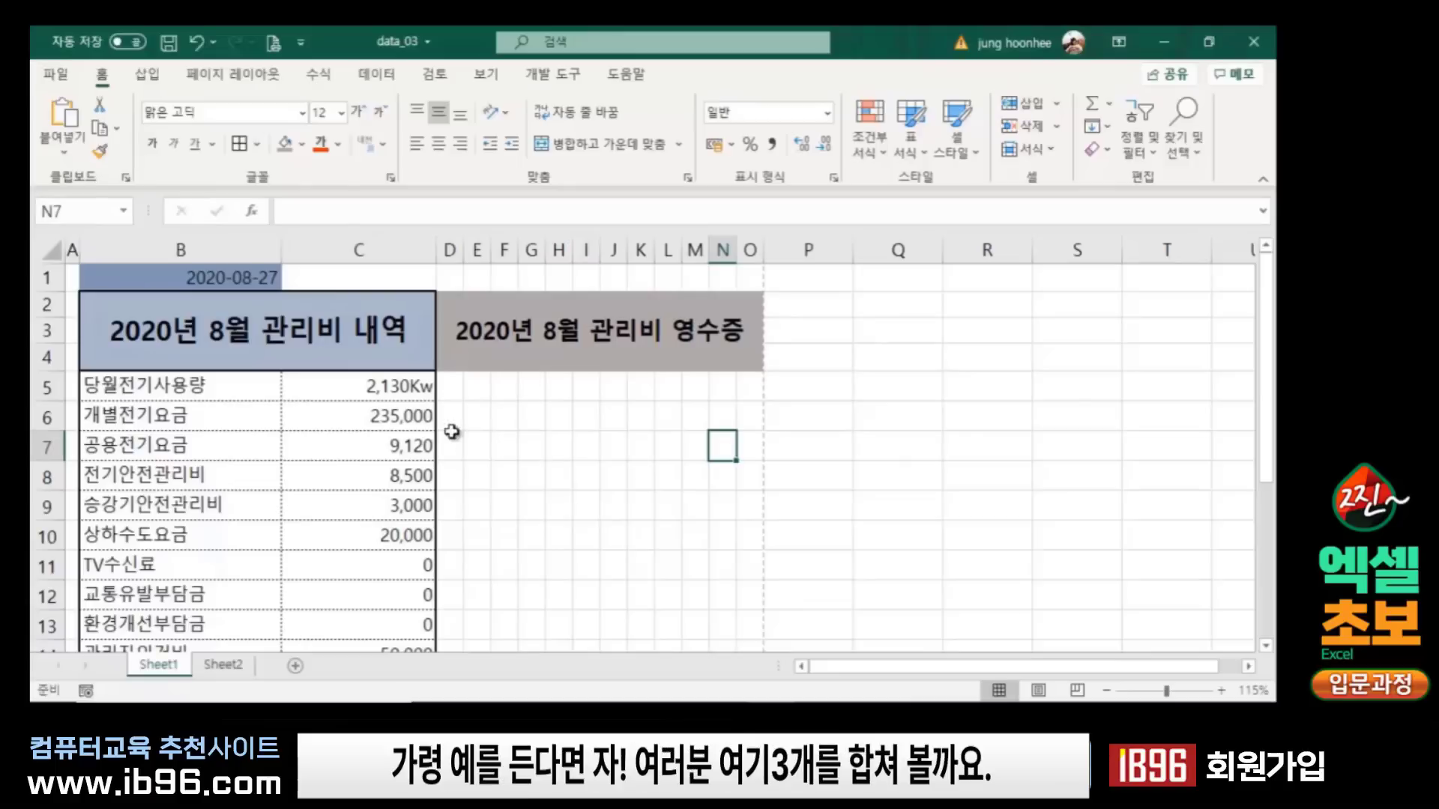
Step: Merge D5:O7 into one centred cell and enter the clinic name 신박한 한의원
left_click_drag(448, 387, 727, 447)
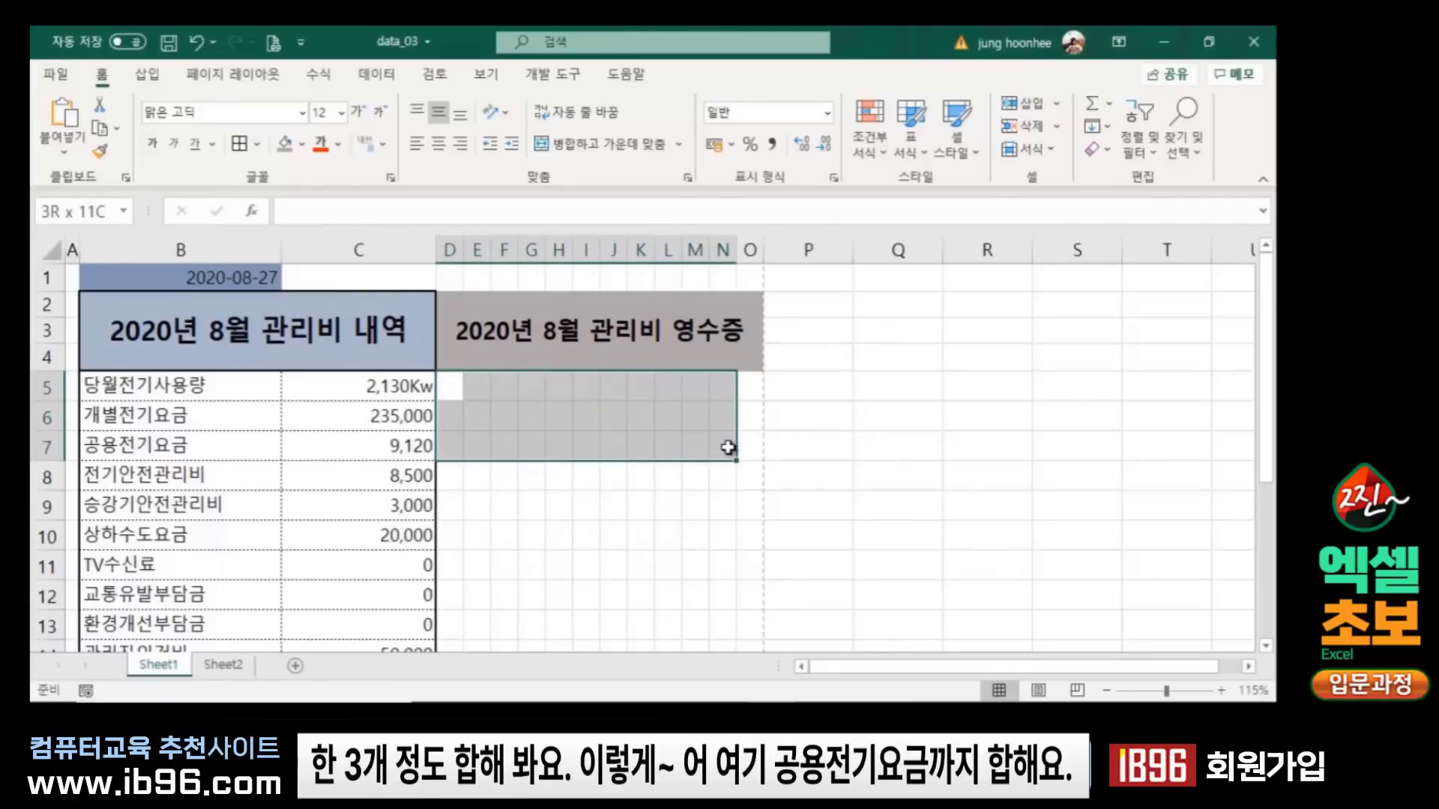
left_click_drag(727, 447, 748, 445)
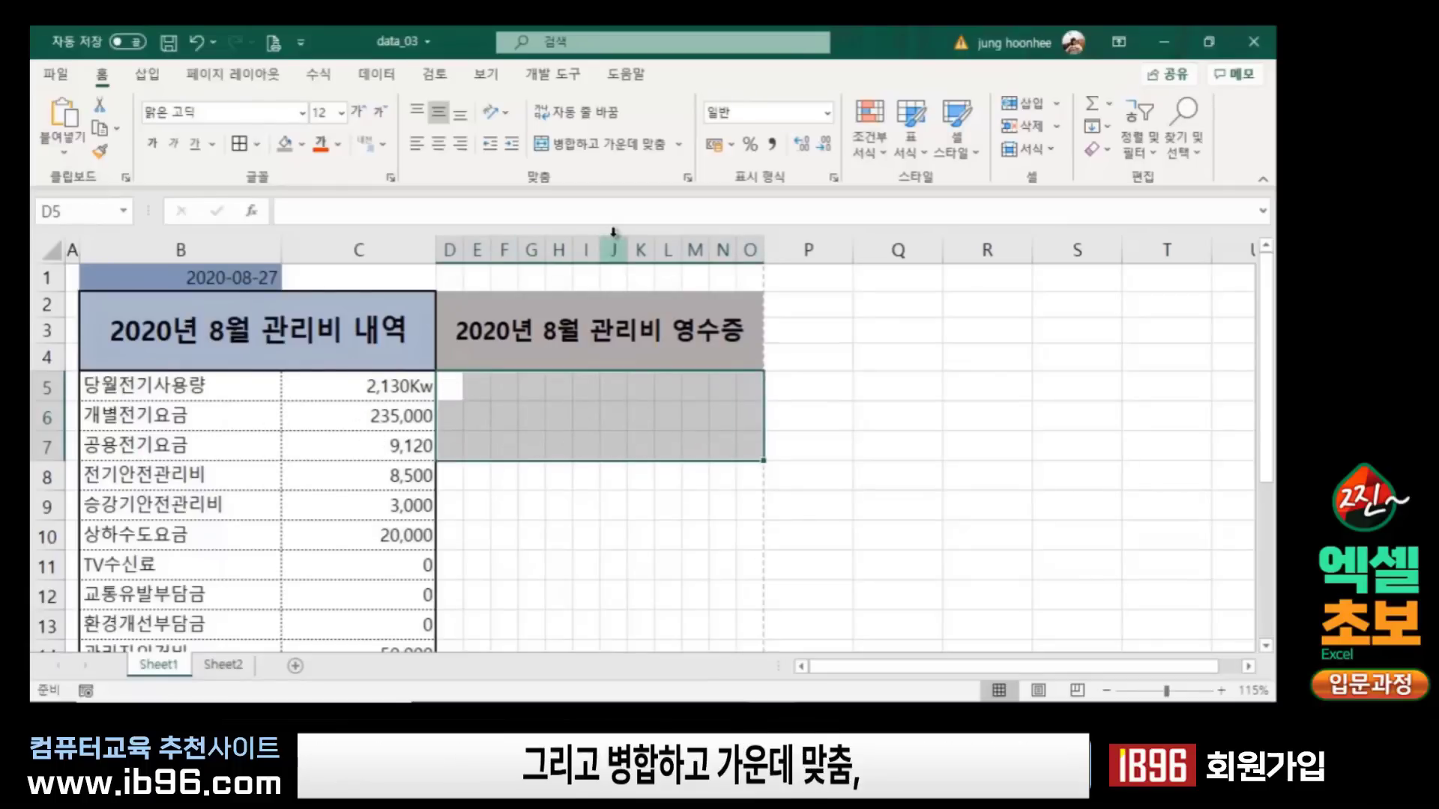
left_click(622, 144)
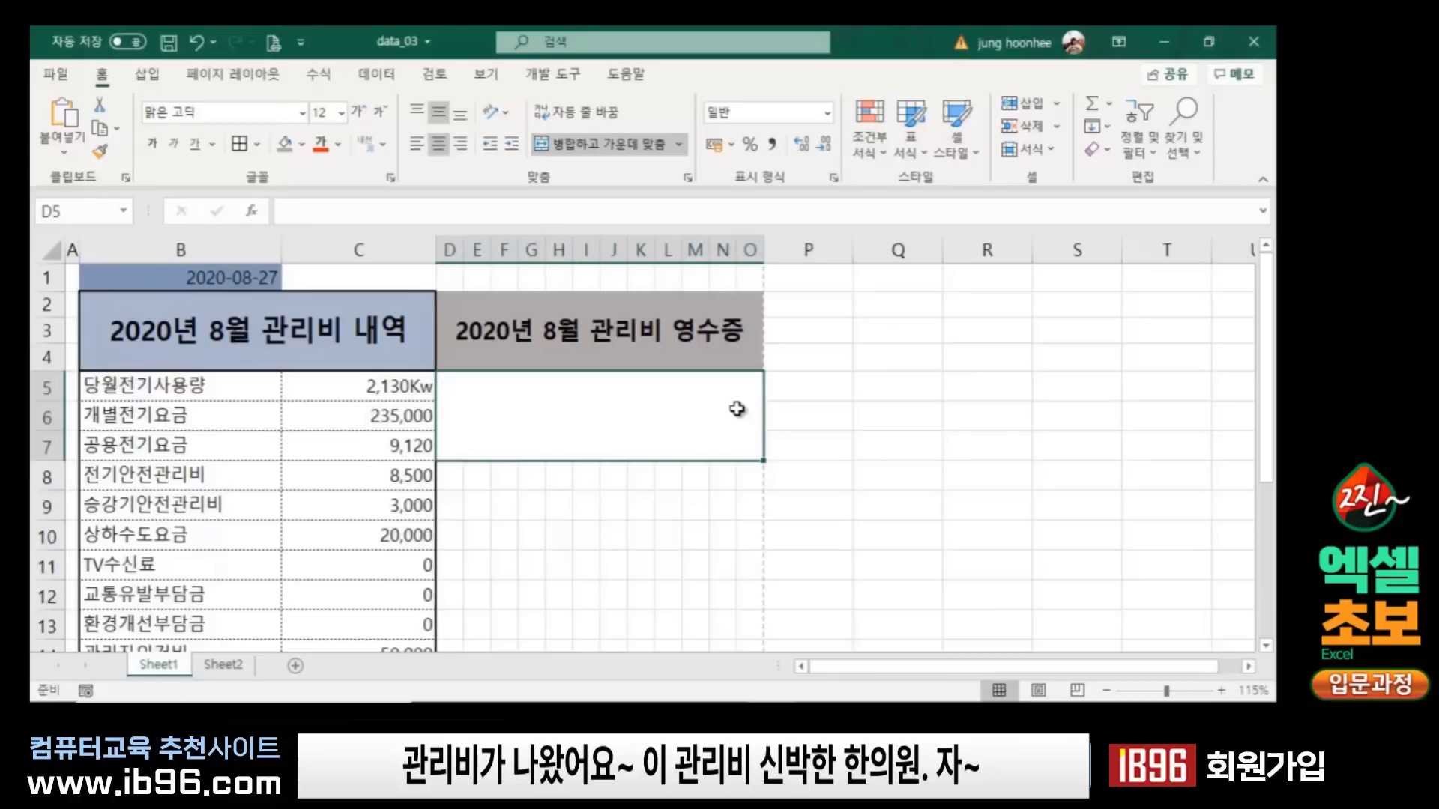
type("신박한 한")
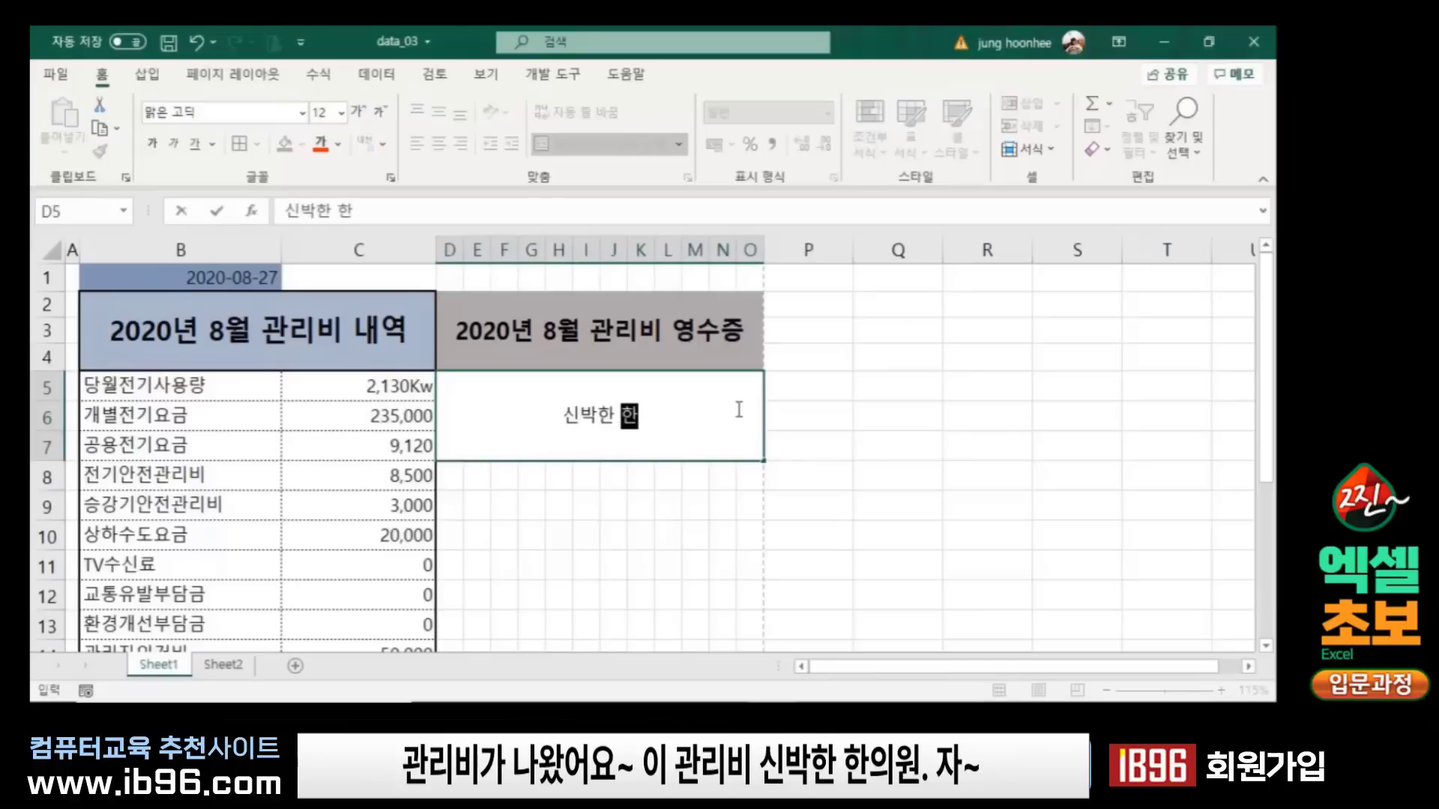
type("의원")
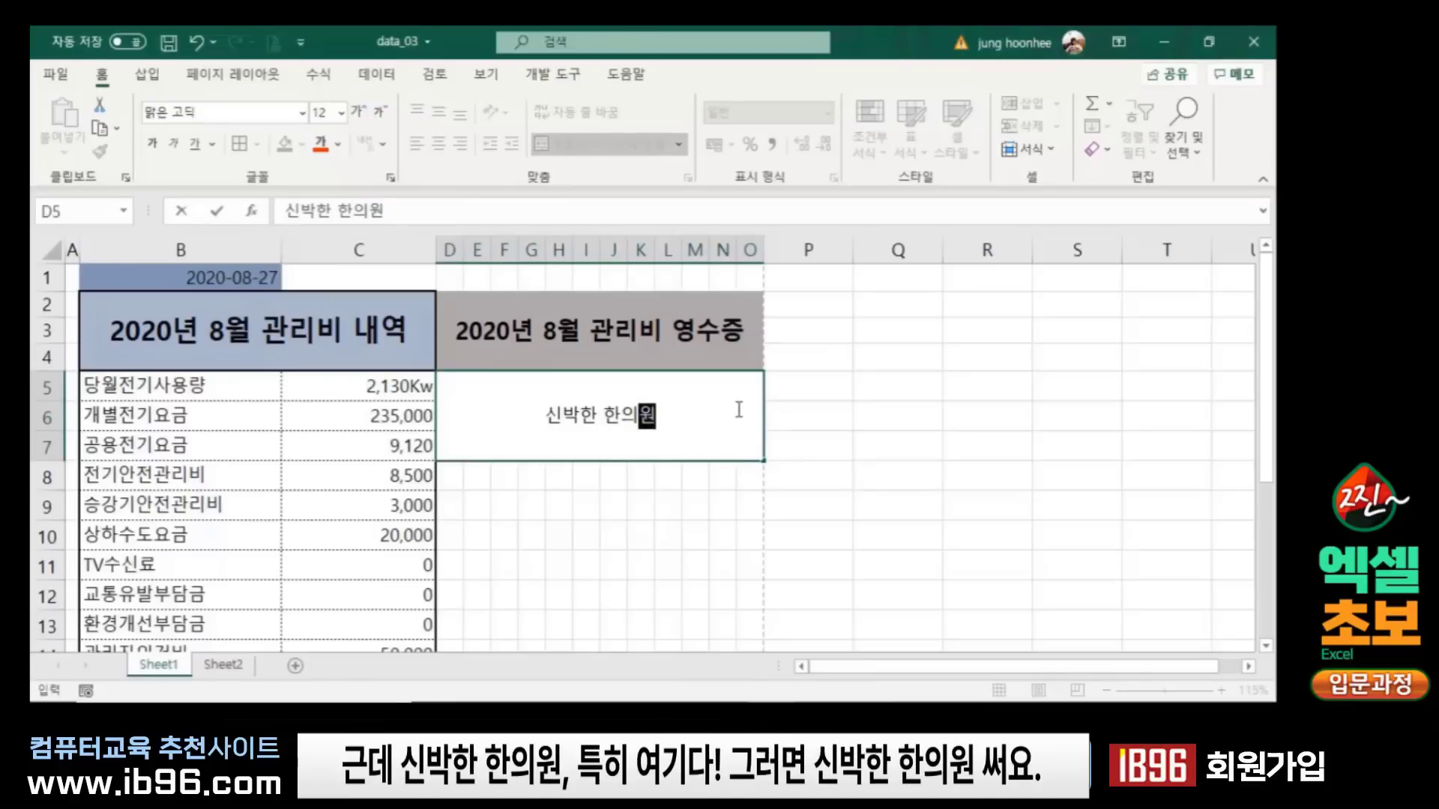
Step: Make the receipt name 신박한 한의원 in D5 bold and raise its font size to 18
left_click(636, 534)
left_click(596, 412)
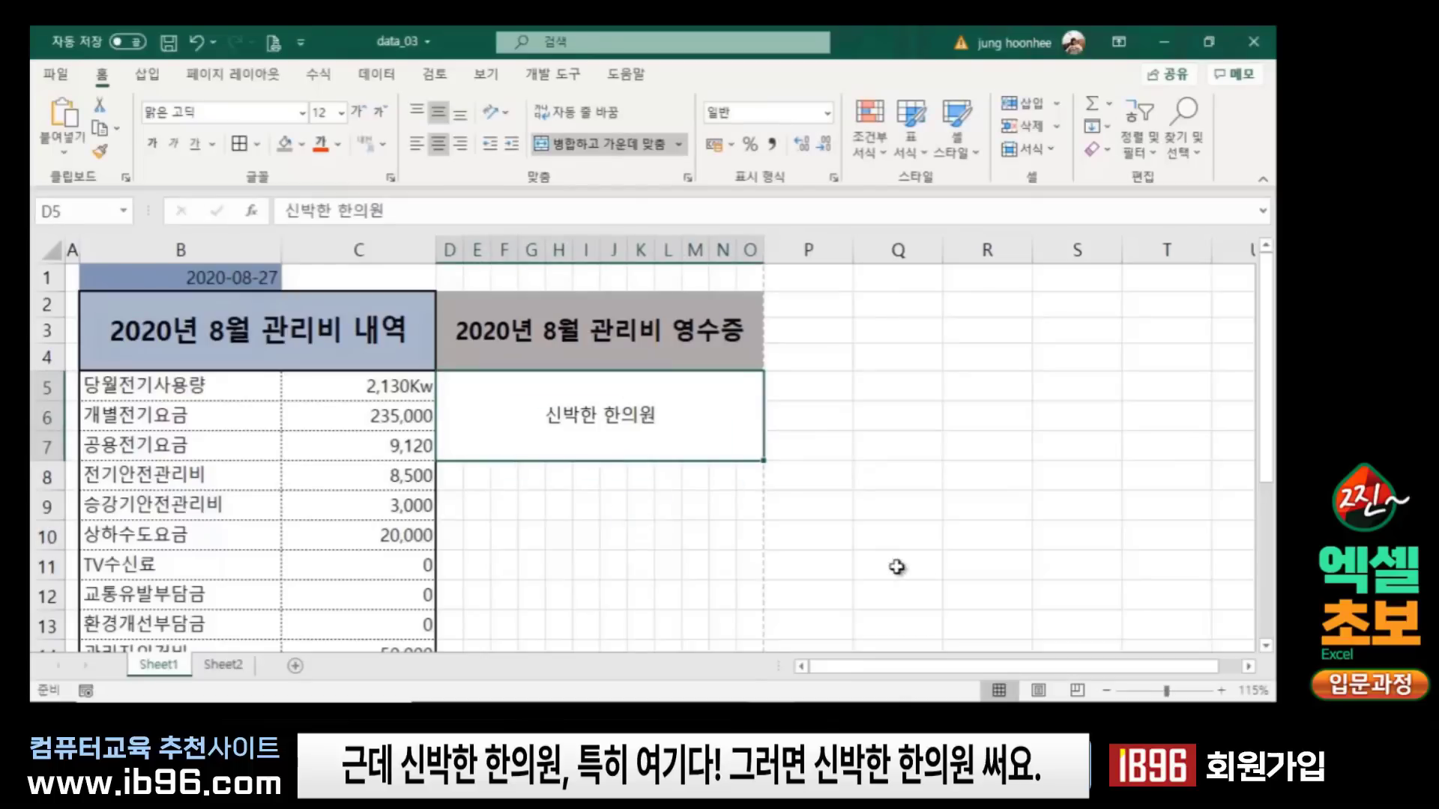
left_click(152, 143)
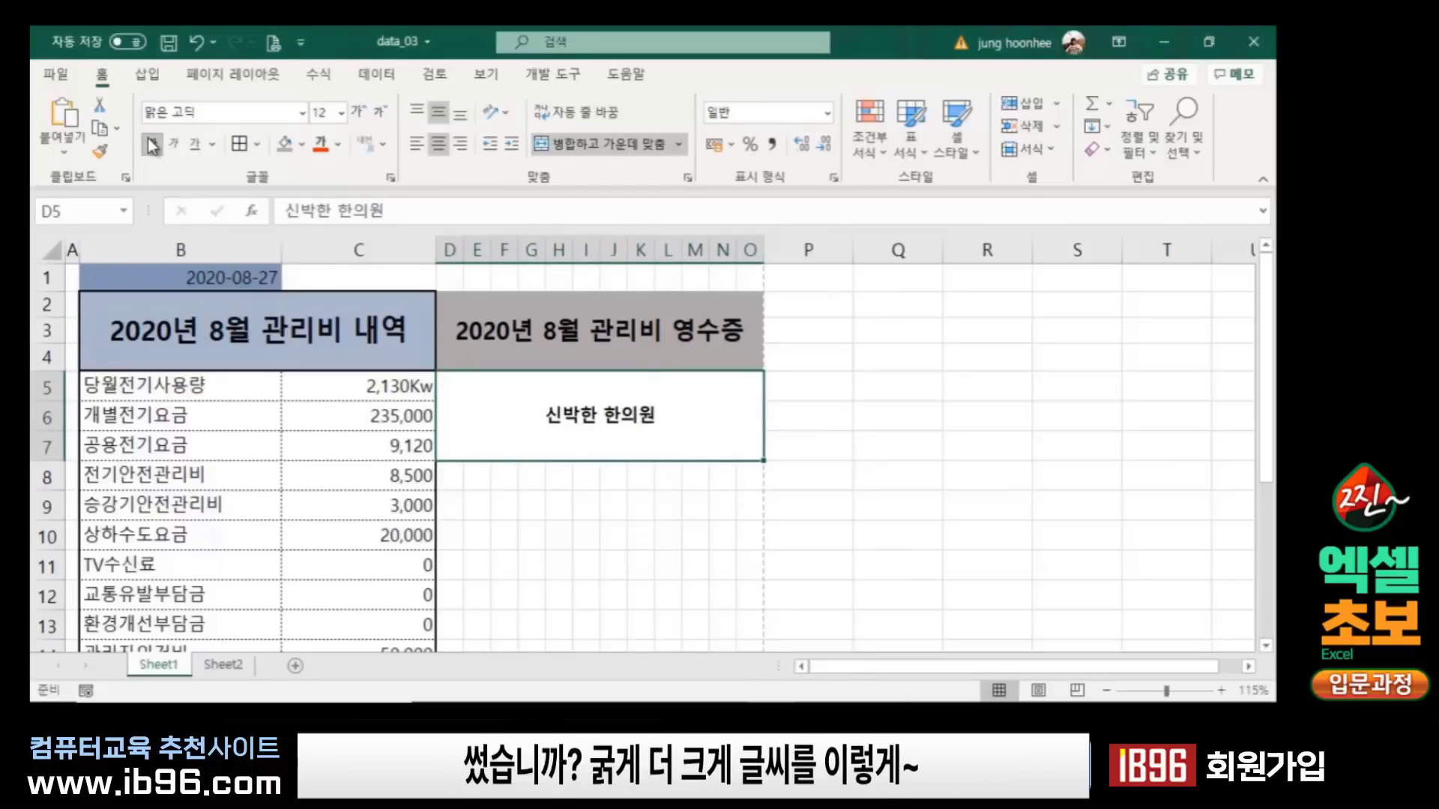
left_click(359, 113)
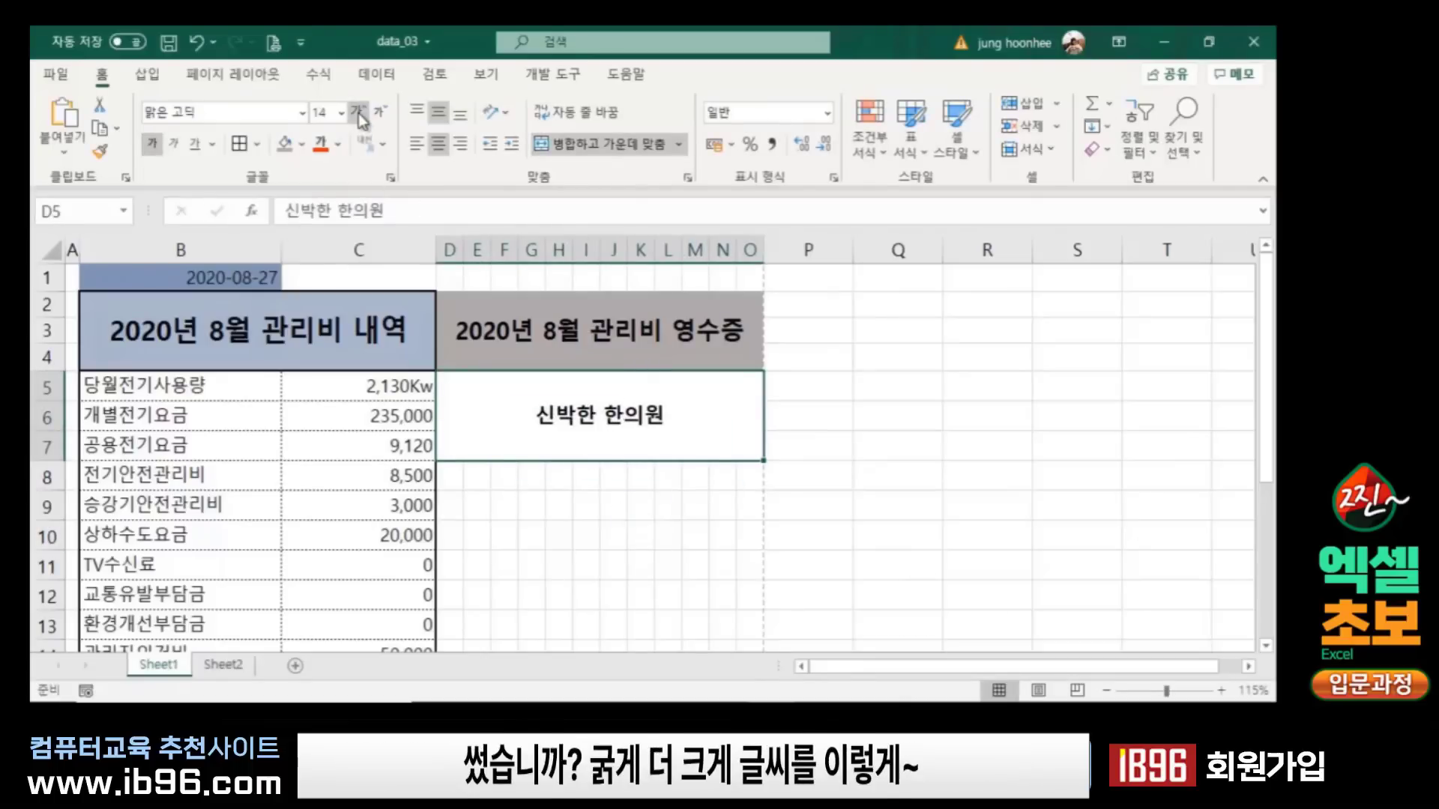
left_click(359, 113)
left_click(359, 112)
left_click(641, 535)
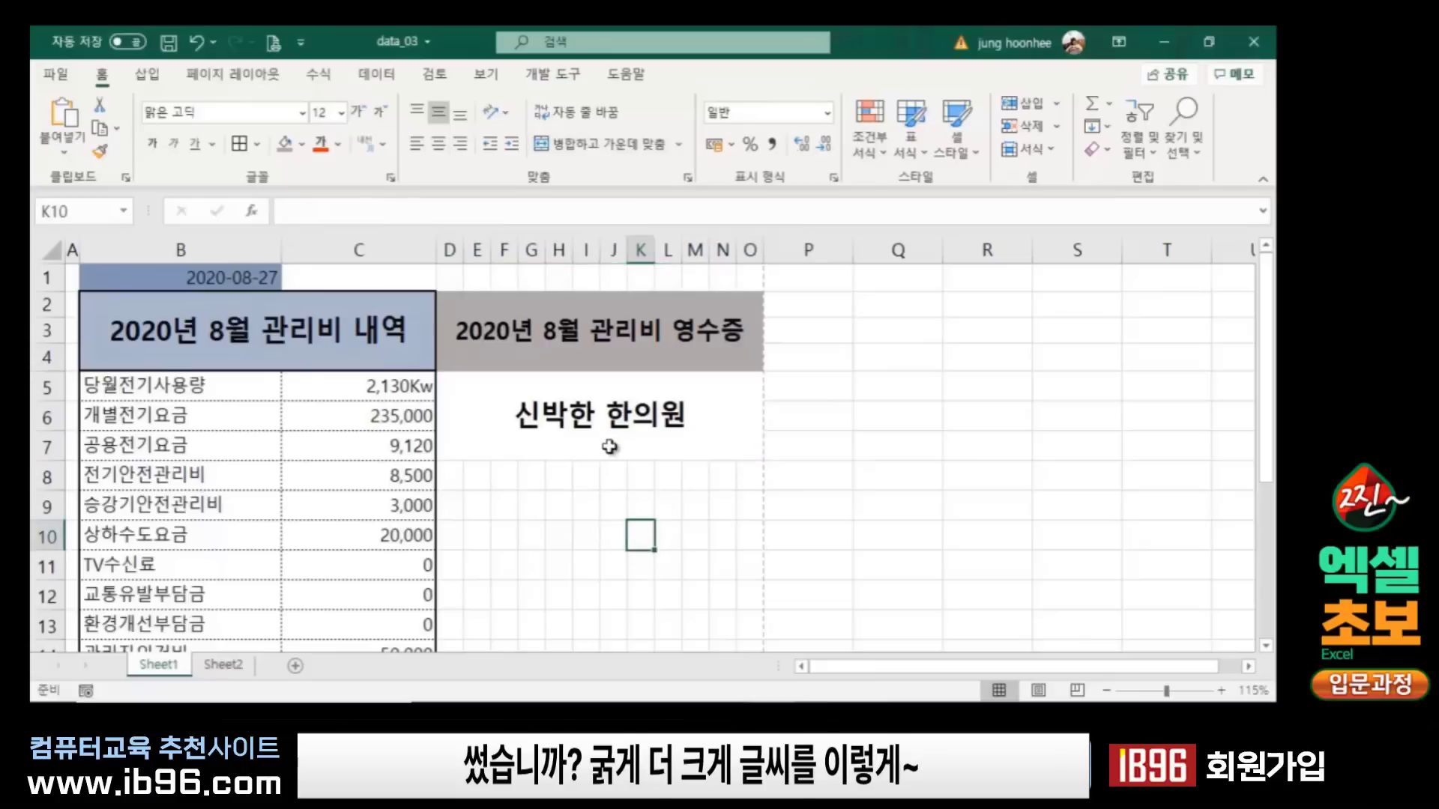
Step: Review the enlarged receipt name and select cell E8 below it
left_click(697, 567)
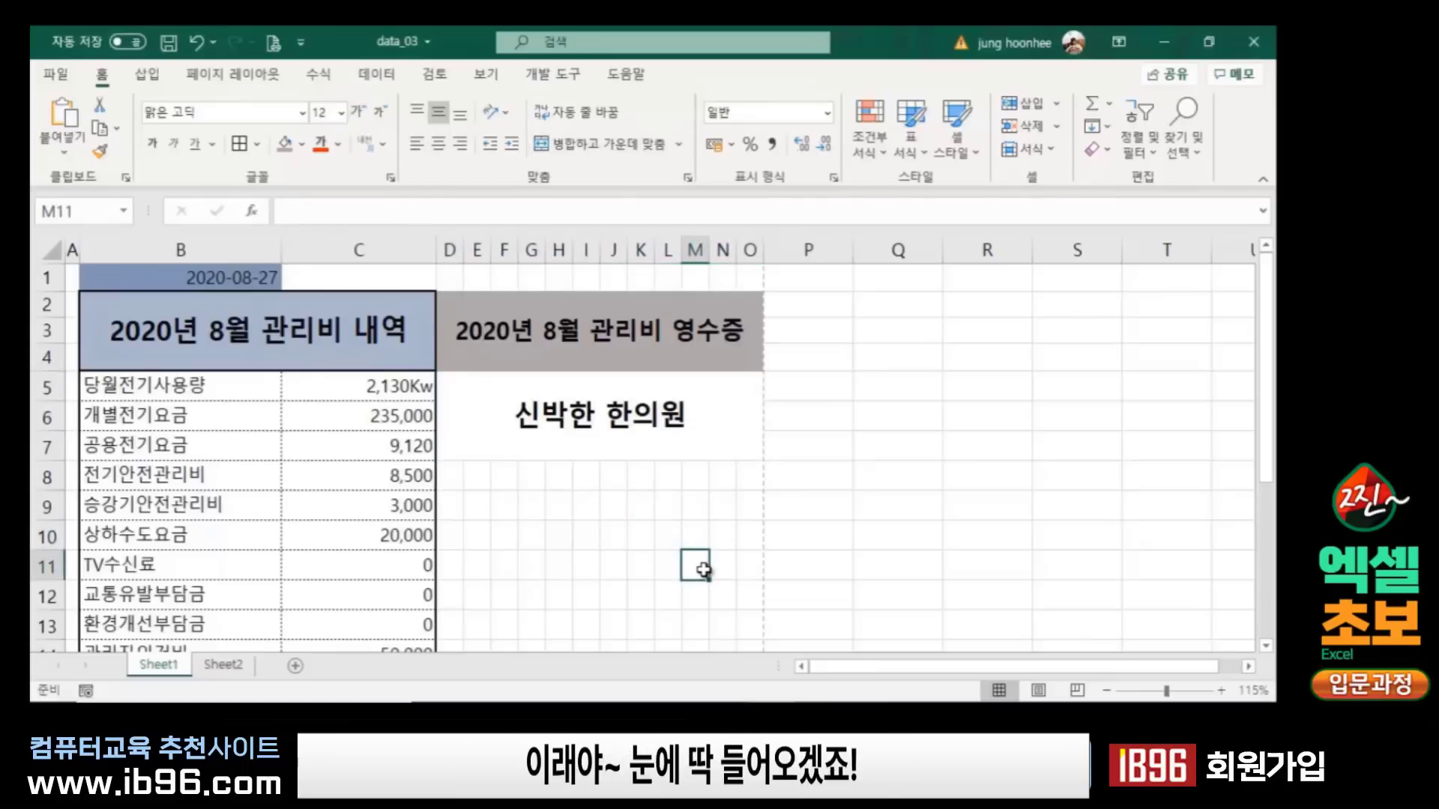
left_click(718, 422)
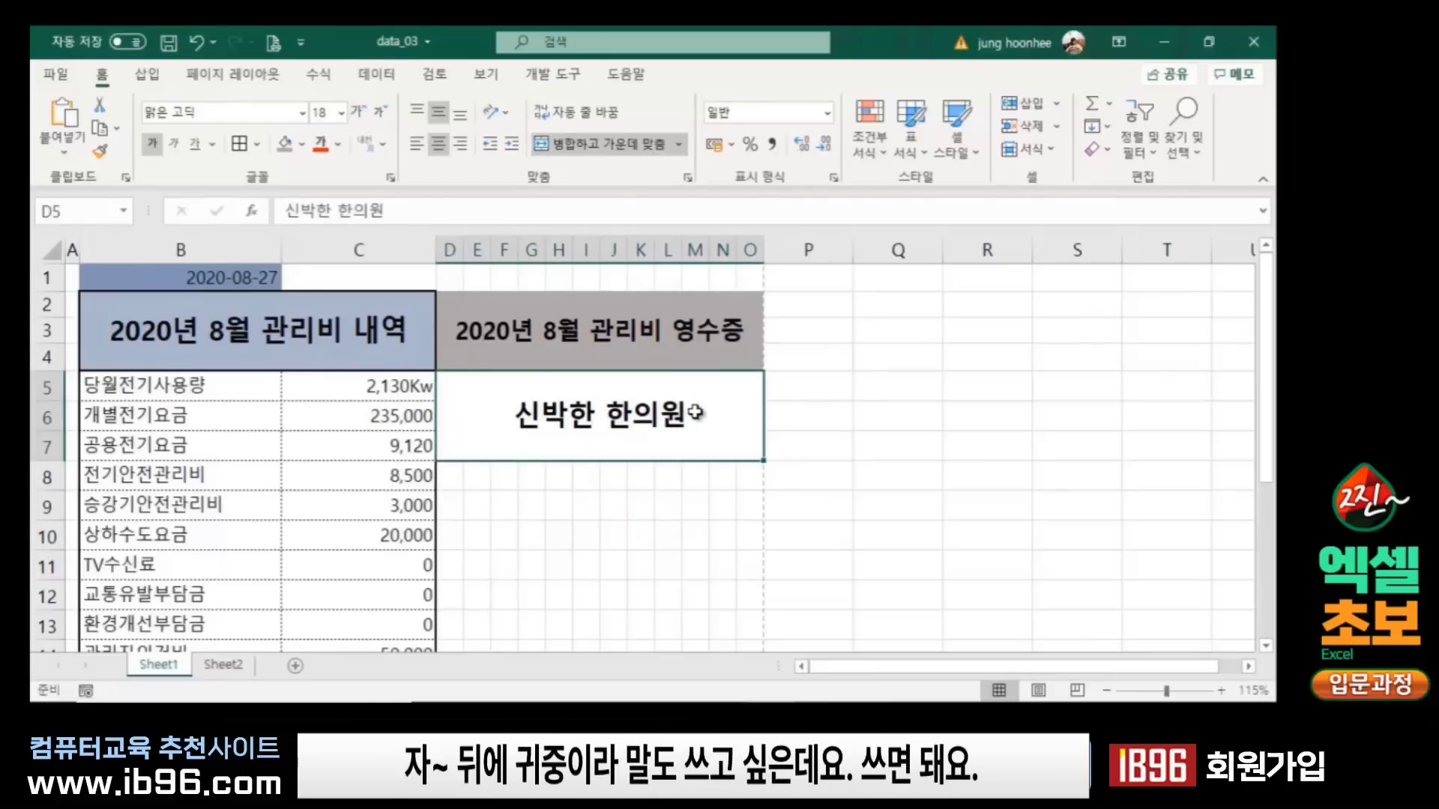
left_click(614, 535)
left_click(738, 452)
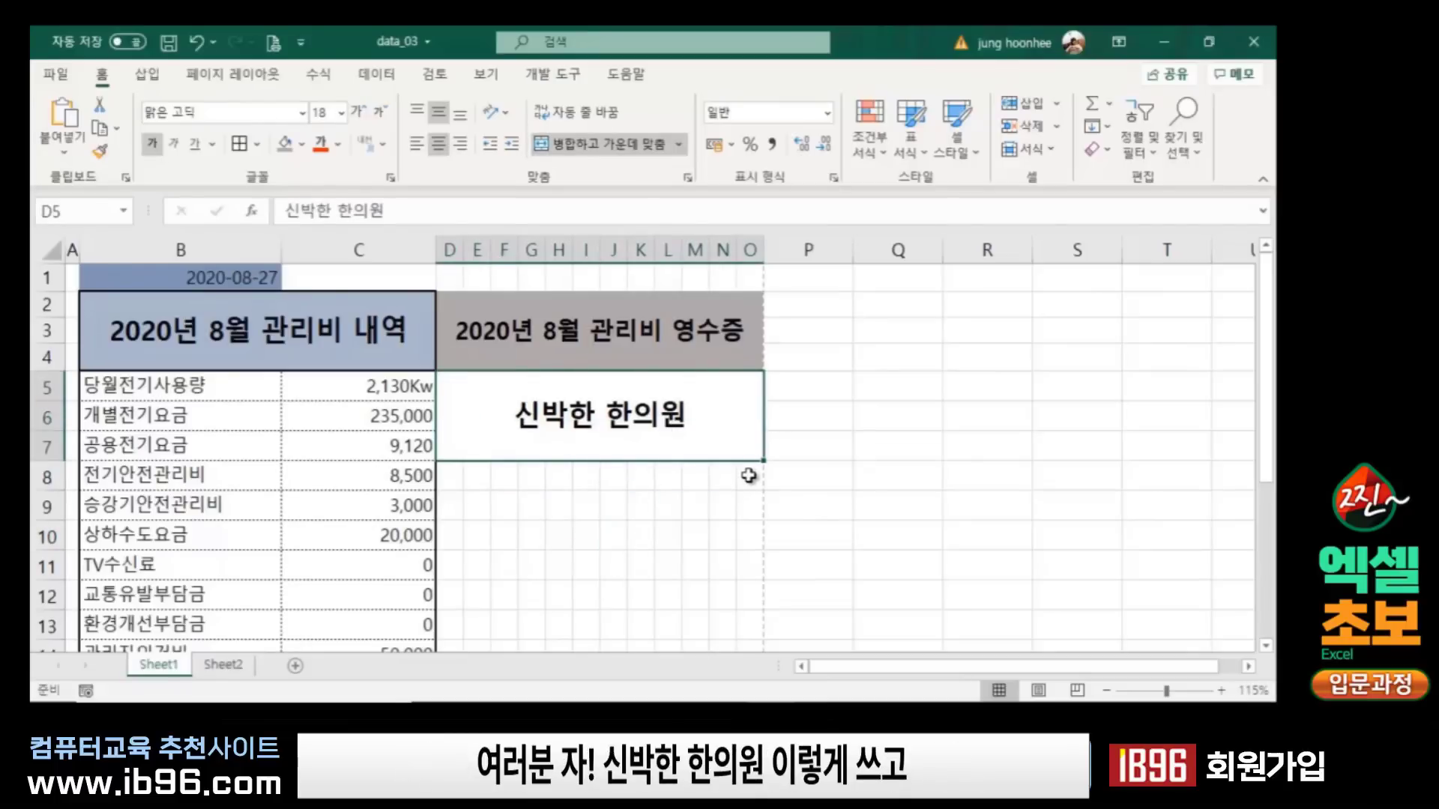
left_click(561, 534)
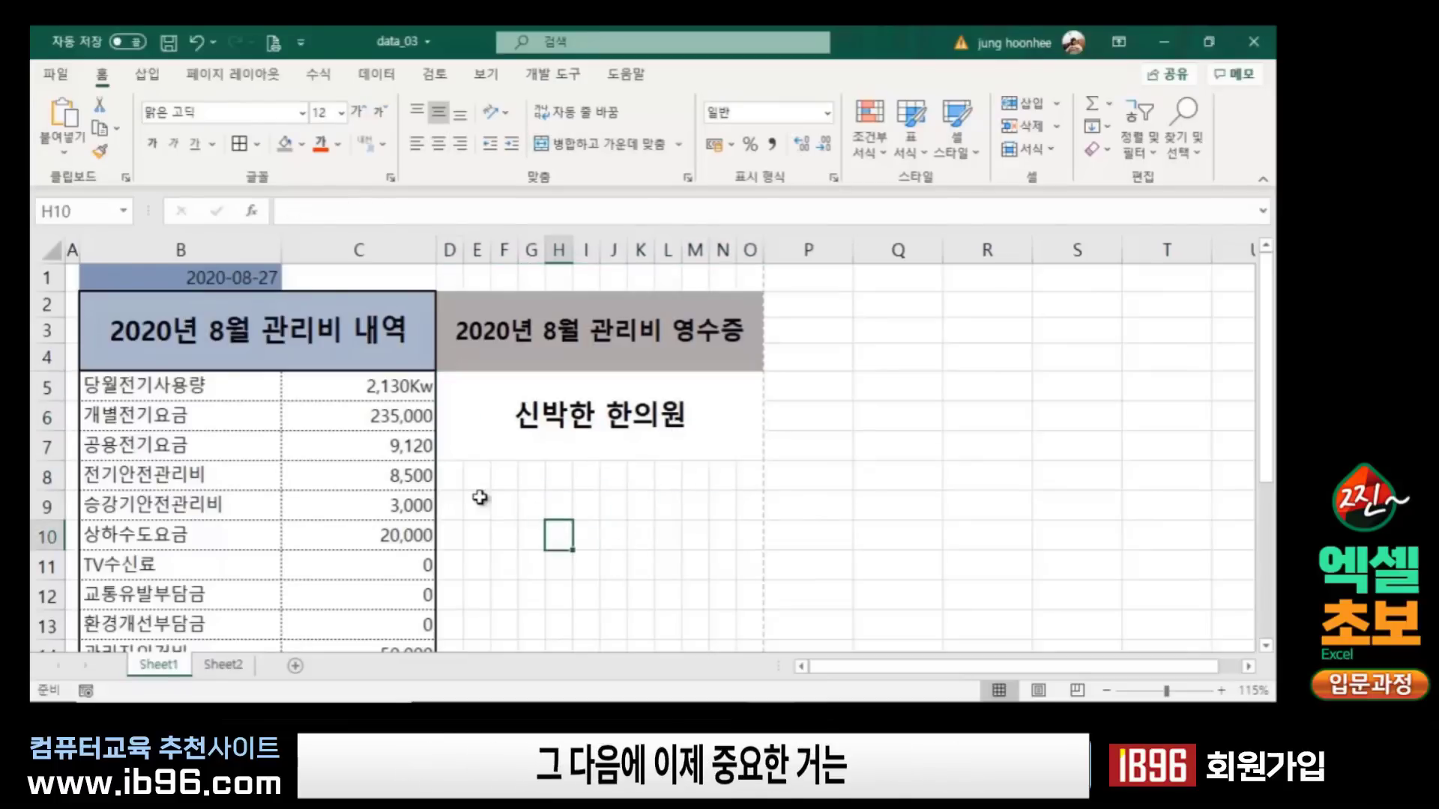
left_click(473, 478)
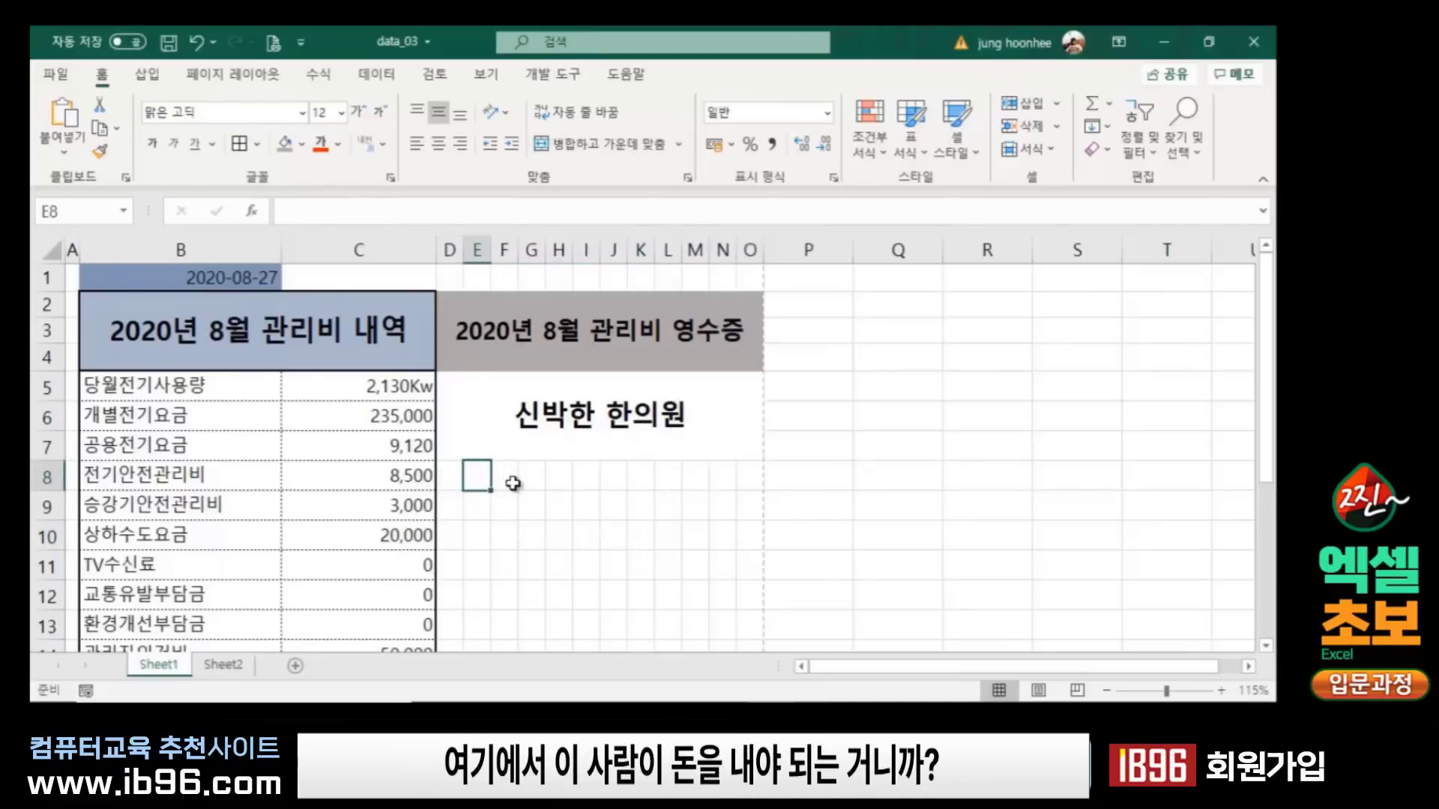
left_click(599, 439)
left_click(553, 536)
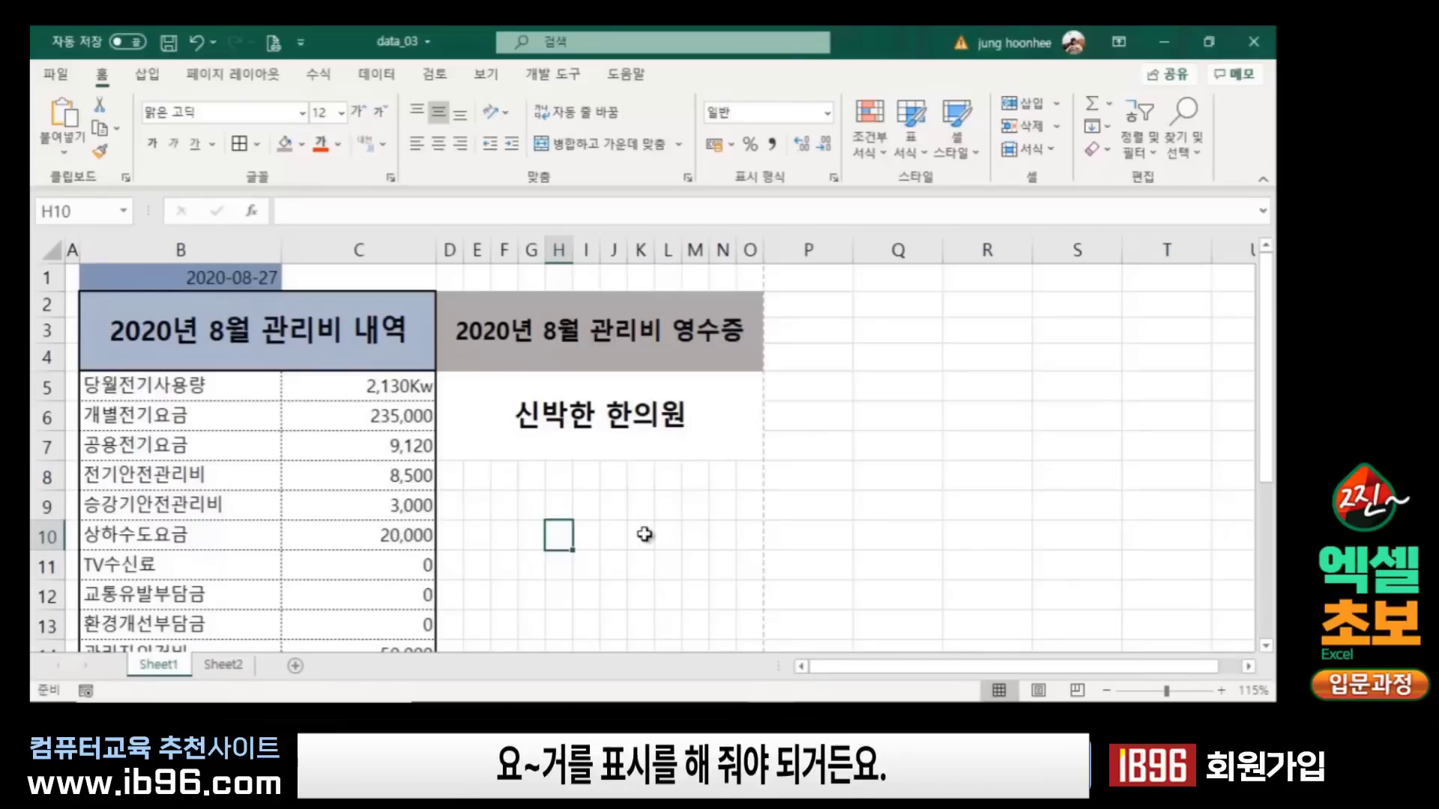
left_click(479, 481)
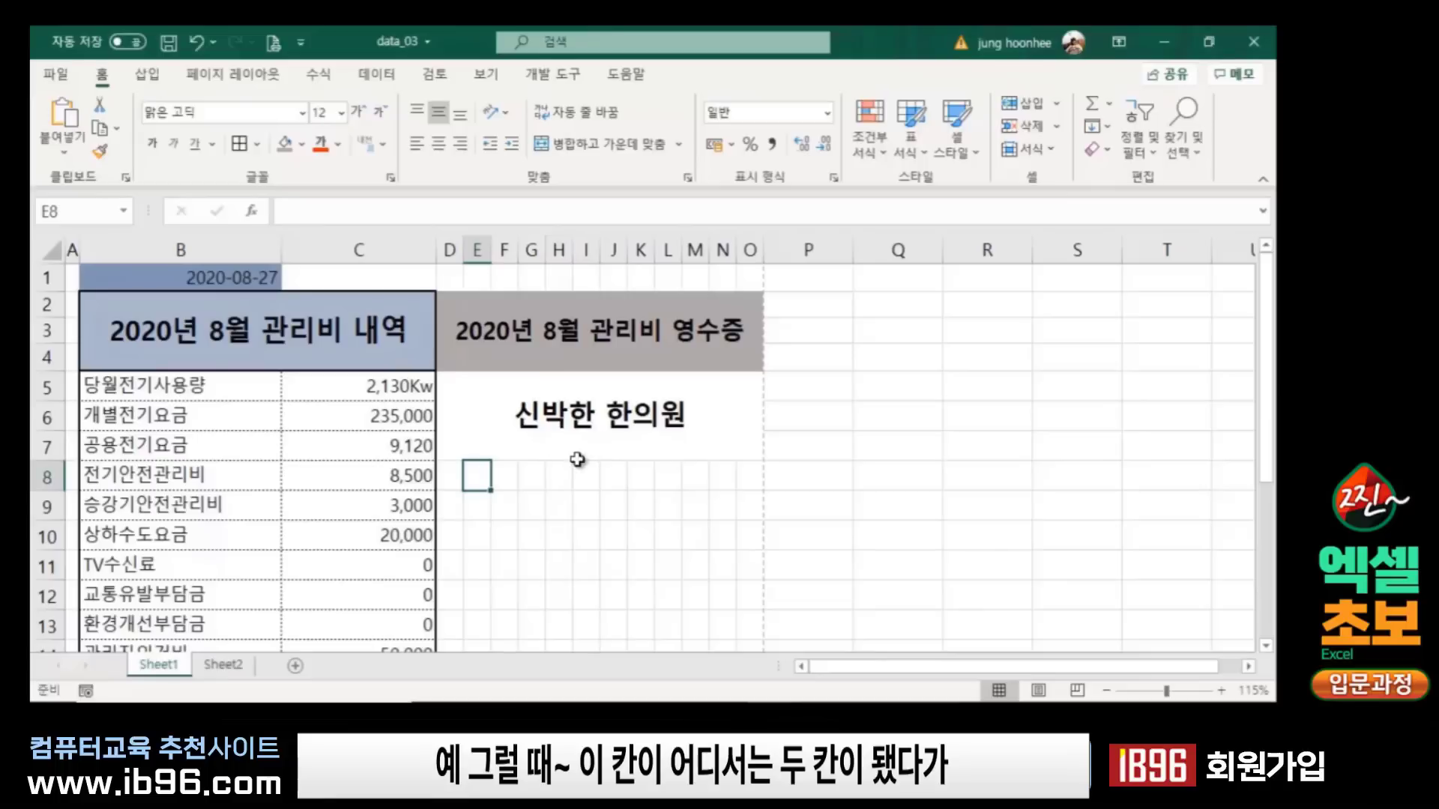
Step: Merge D8:G8 into one centred cell below the receipt name
left_click_drag(472, 475, 566, 475)
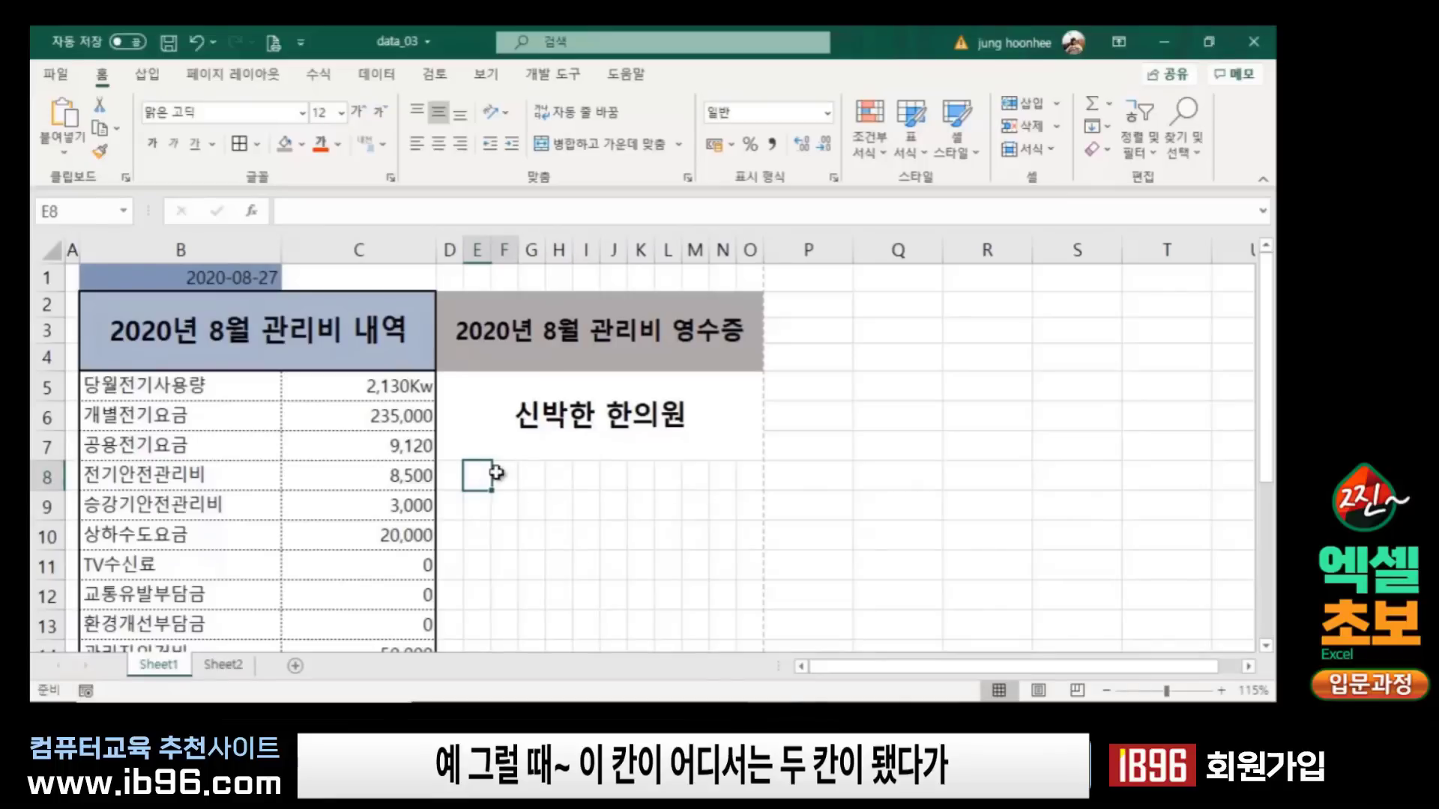
left_click(698, 478)
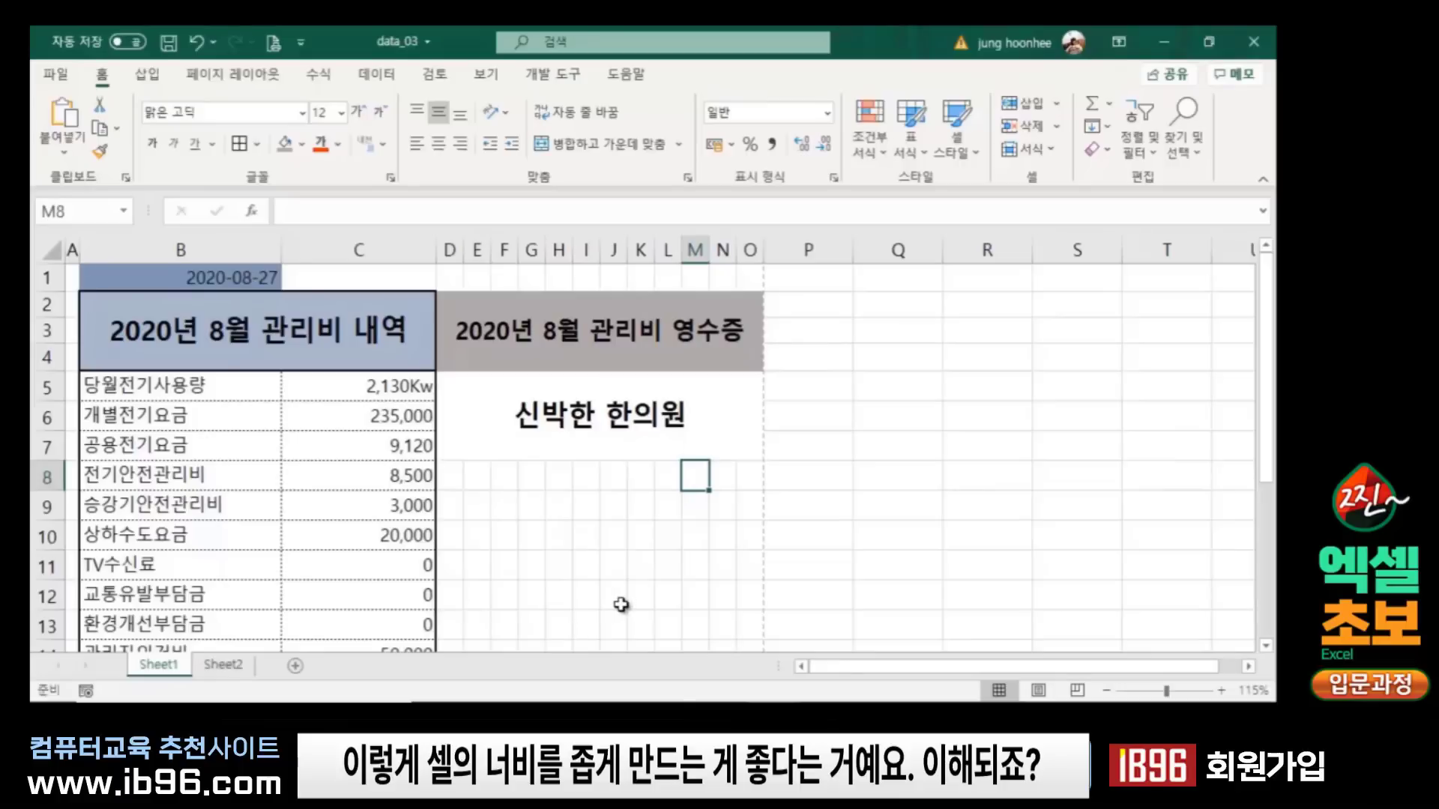
left_click(455, 472)
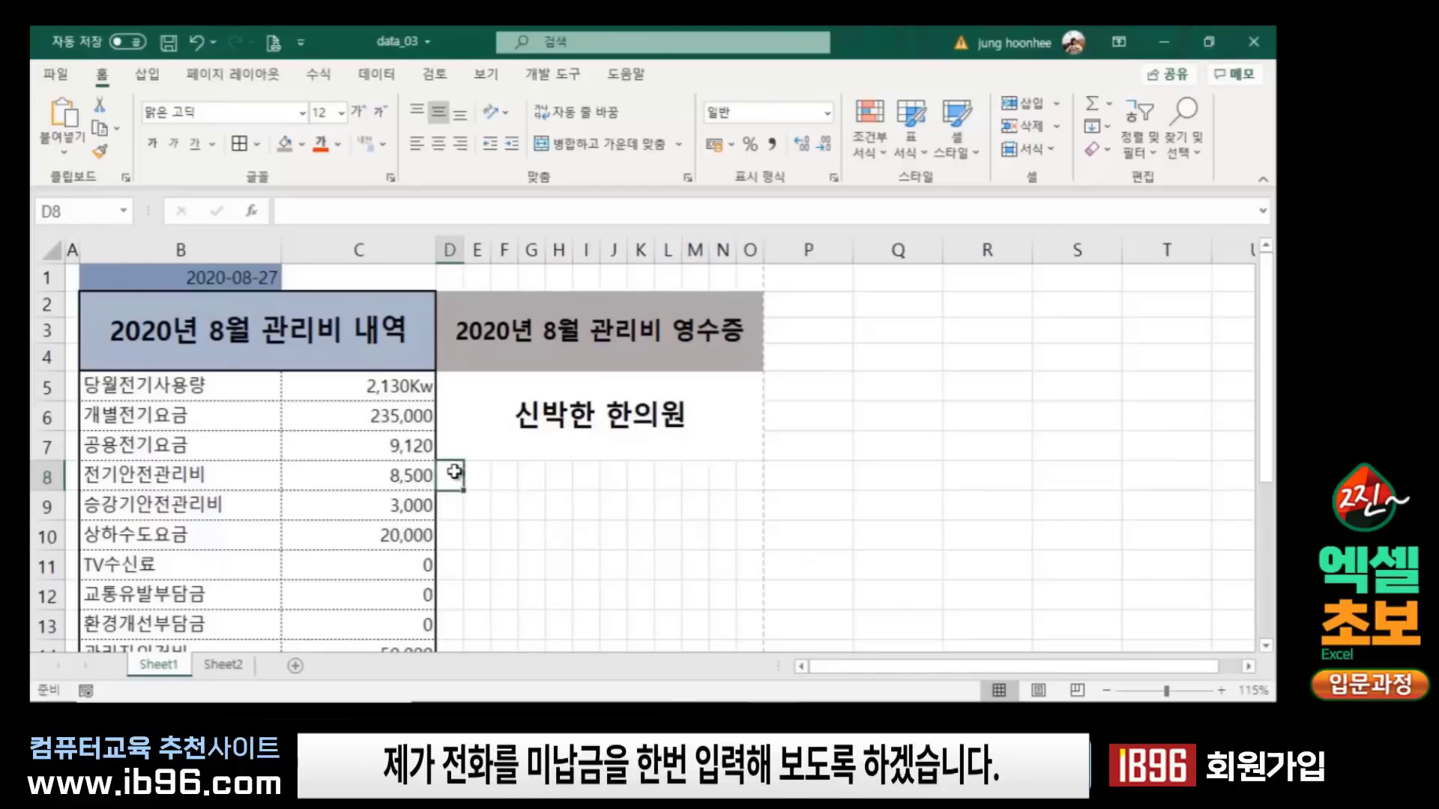
left_click_drag(455, 471, 526, 468)
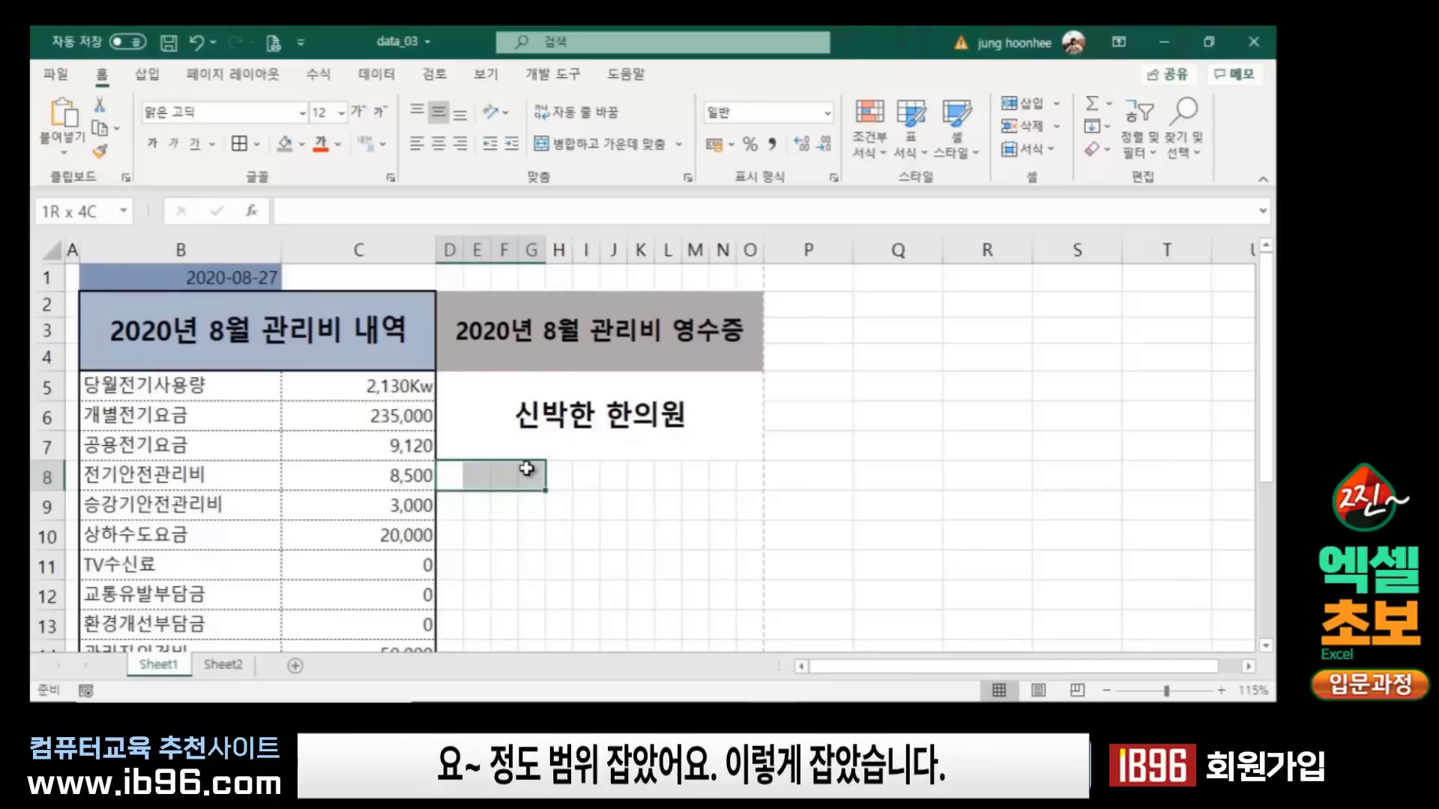
left_click_drag(527, 468, 527, 469)
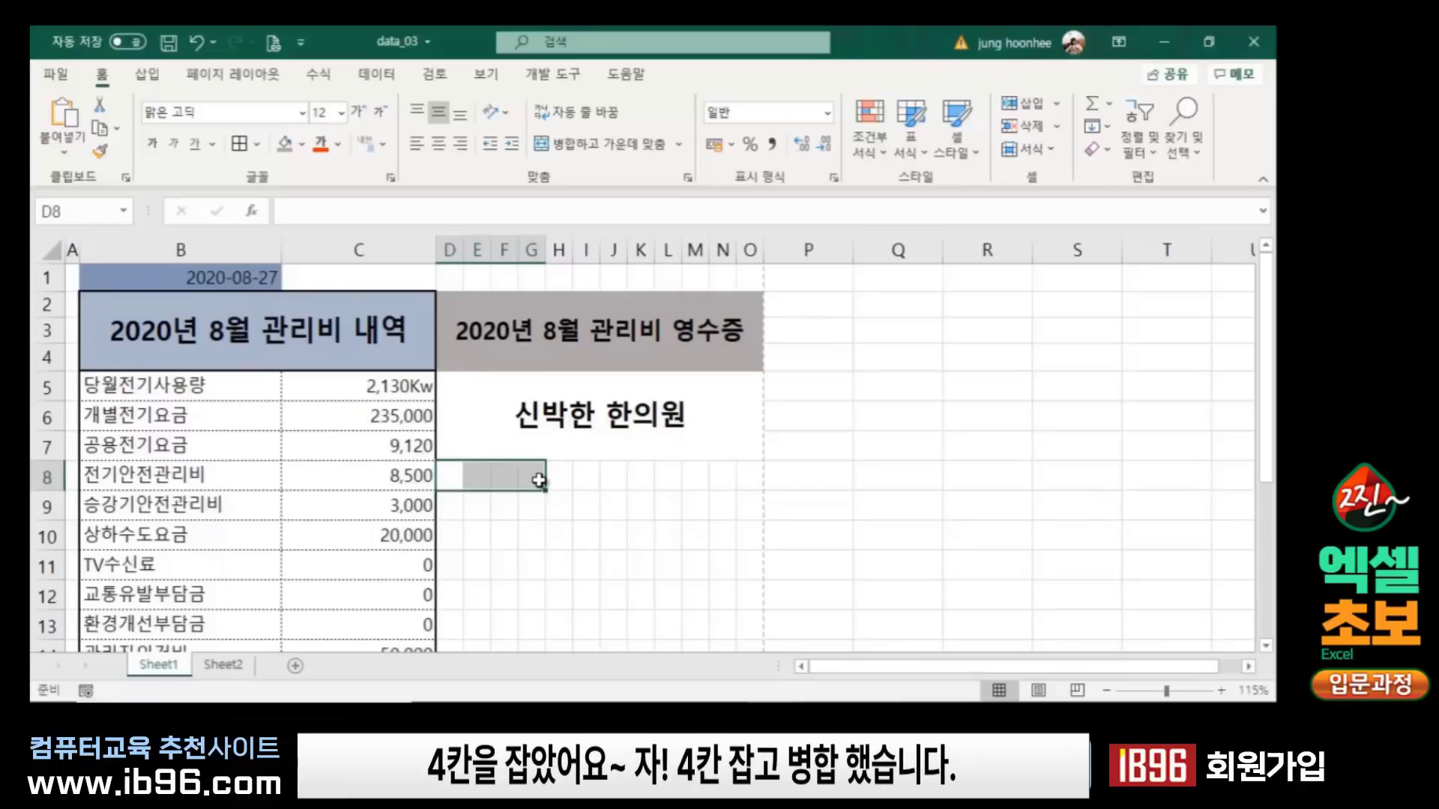
left_click(624, 148)
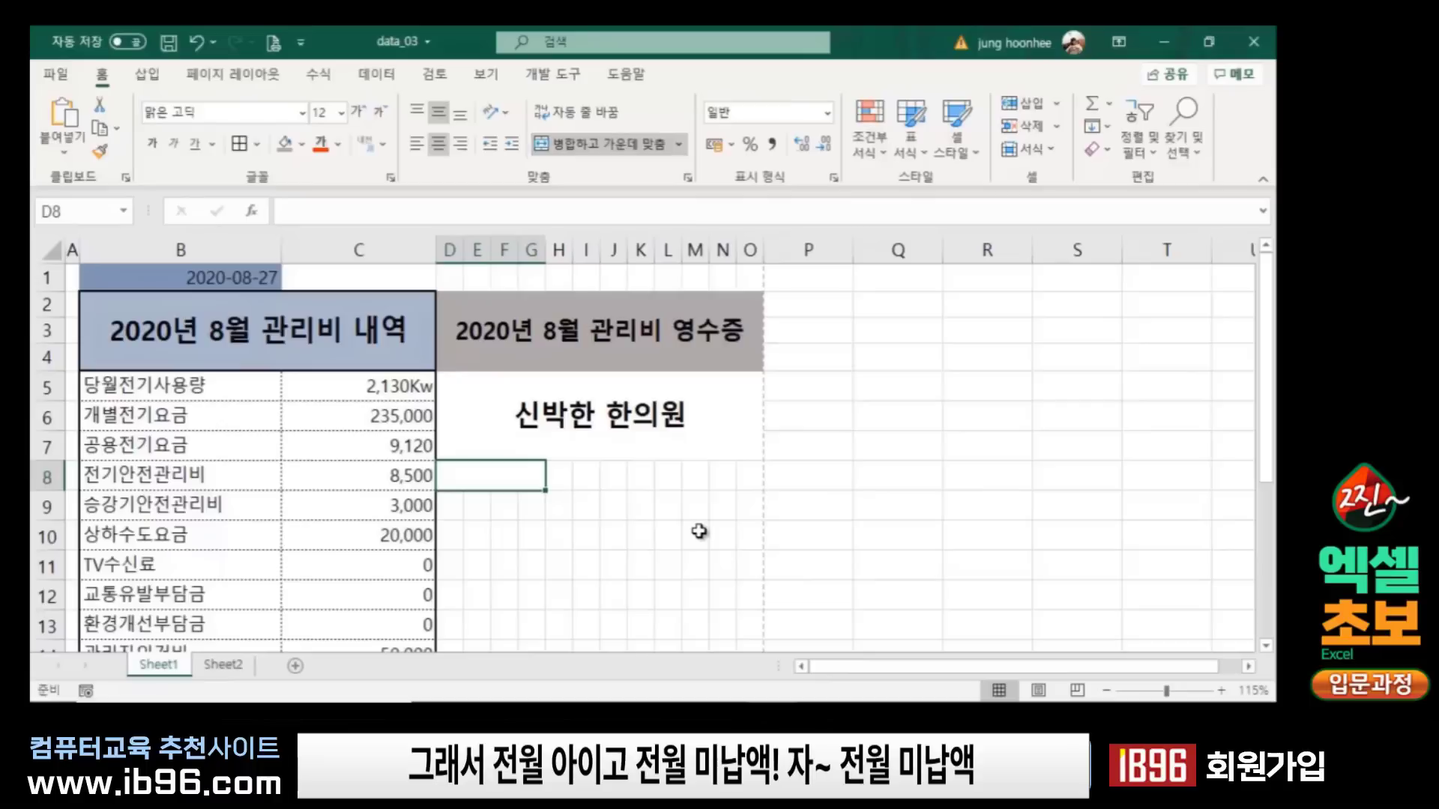
Step: Enter the label 전월미납액 in the merged D8 cell
type("봄")
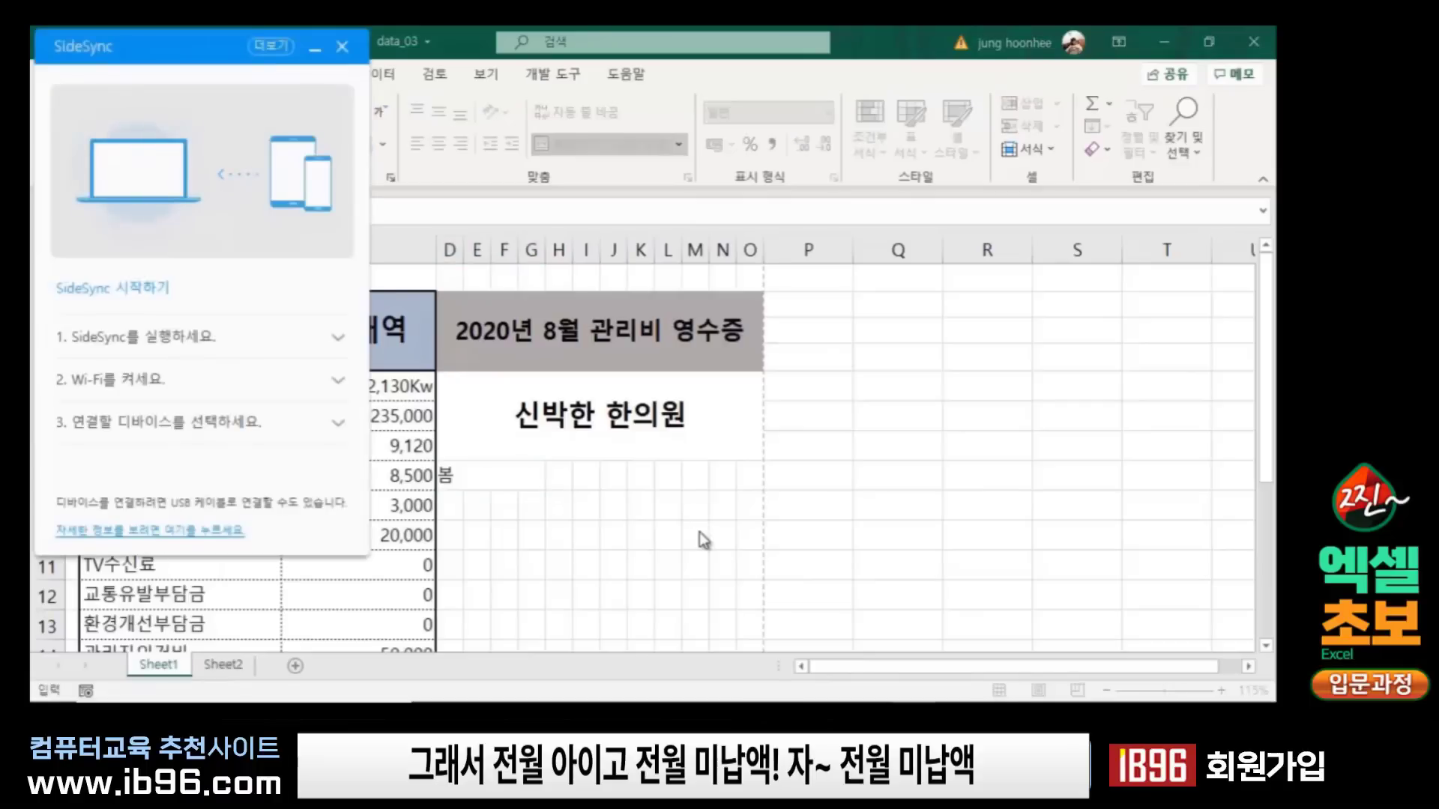
left_click(342, 46)
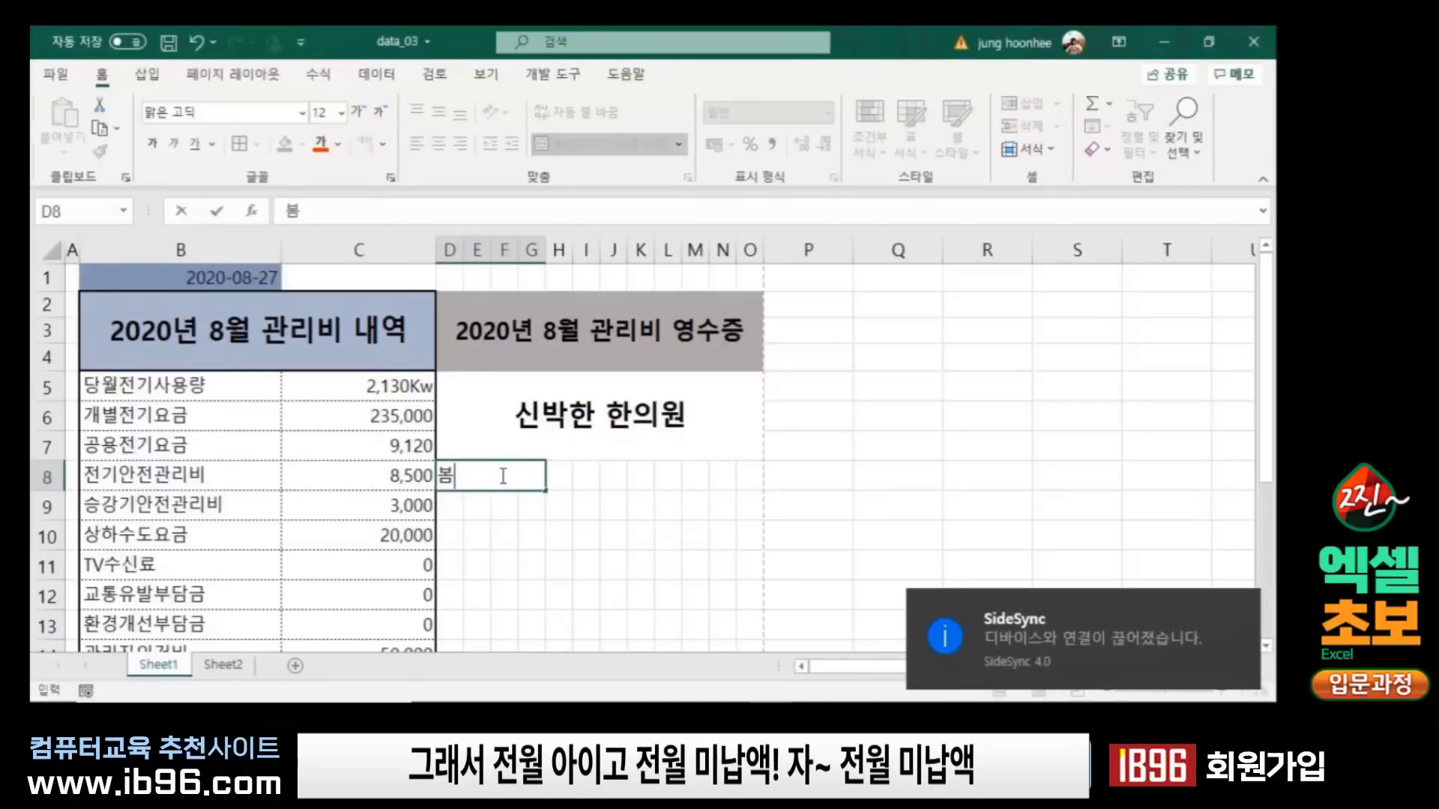
key("BackSpace")
type("전월민")
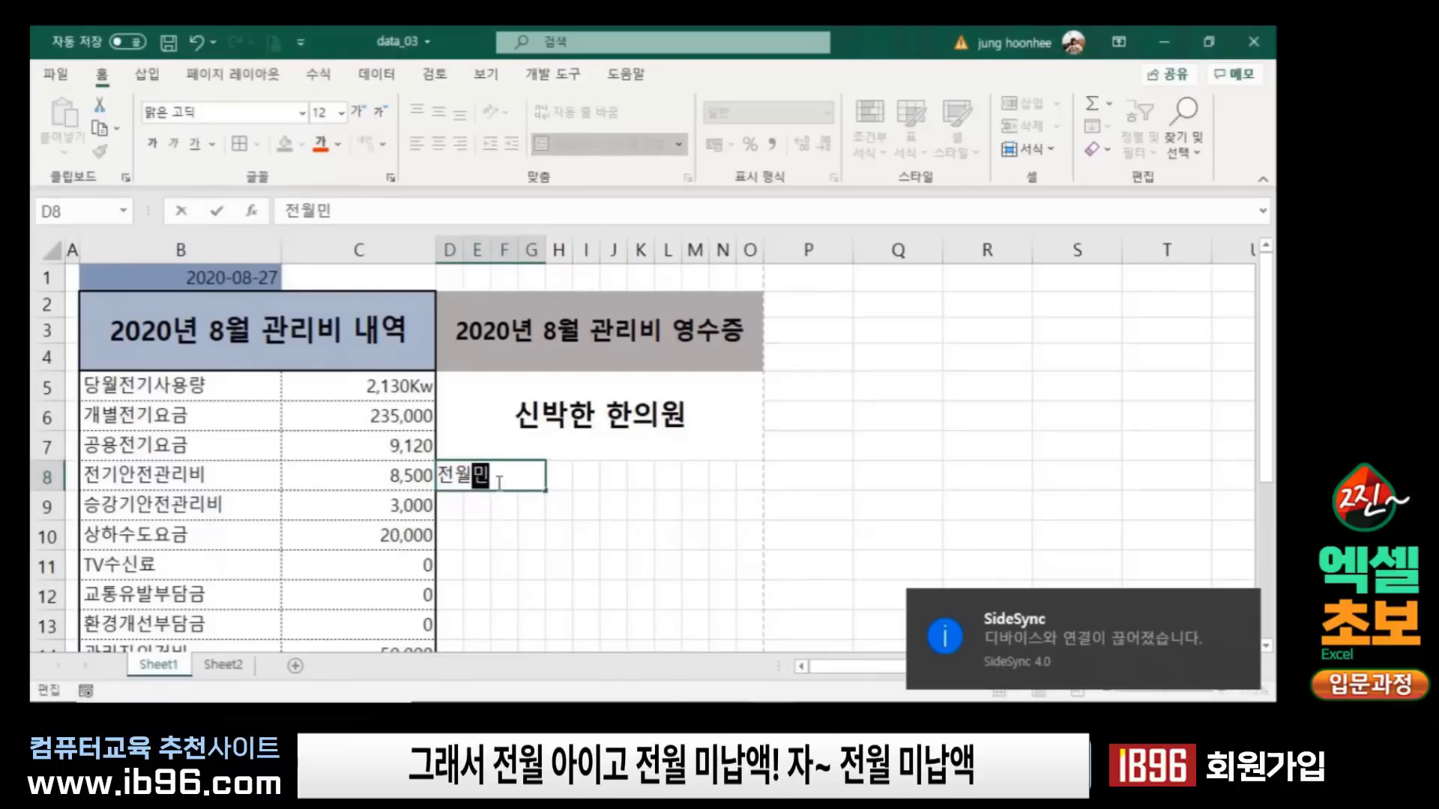
type("납액")
key("Return")
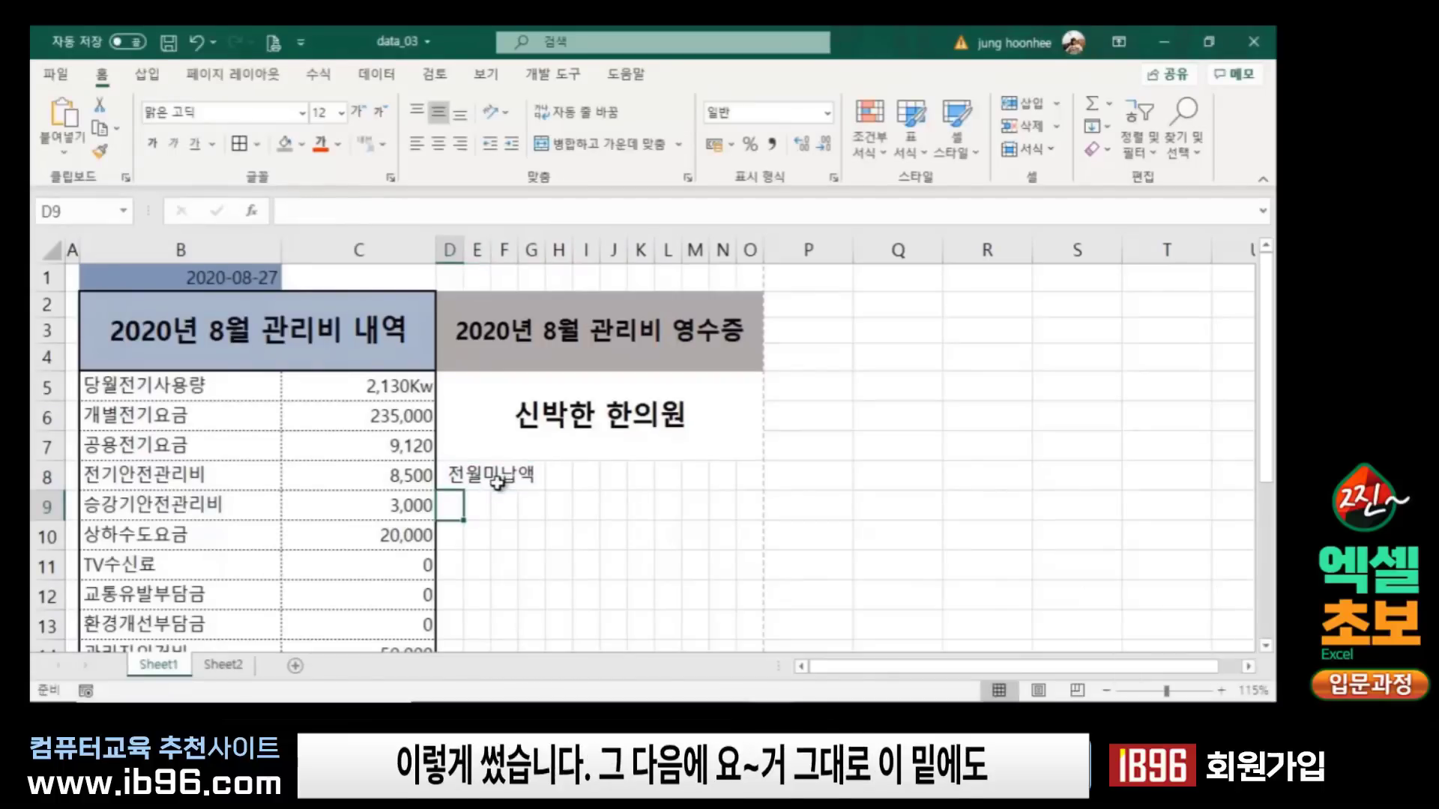
left_click_drag(484, 476, 529, 484)
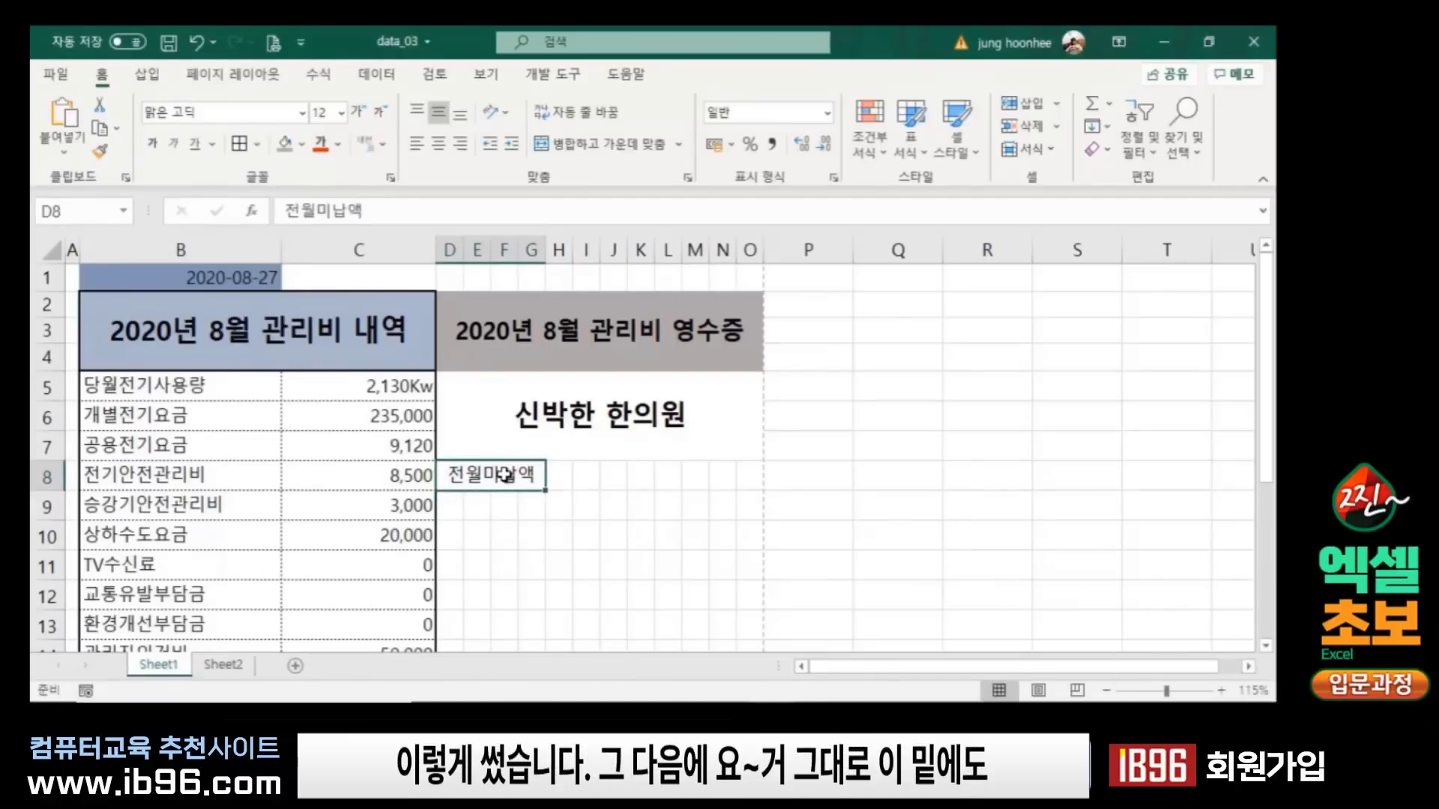
left_click_drag(449, 506, 533, 510)
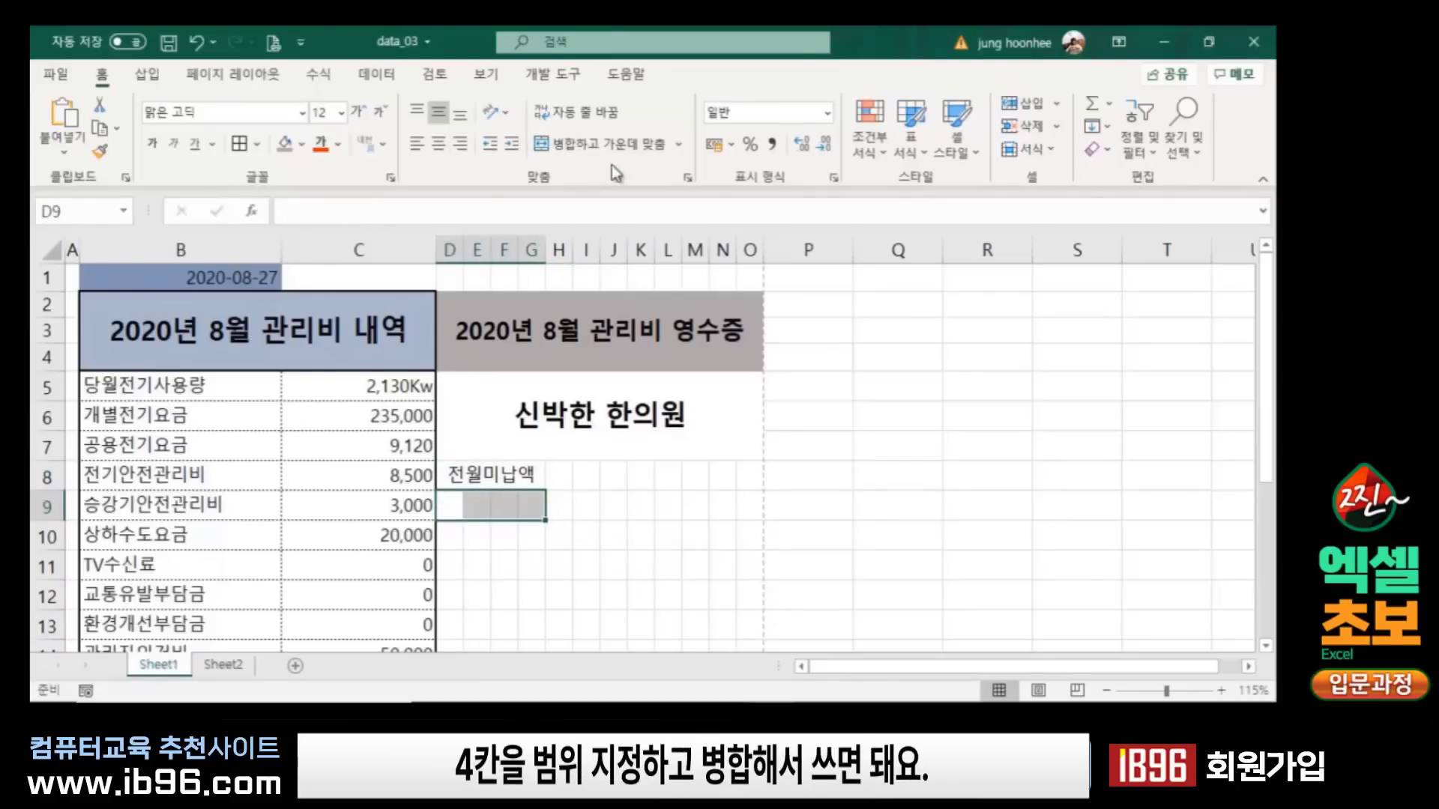
Step: Merge D9:G9 and enter the label 금월요금액
left_click(604, 144)
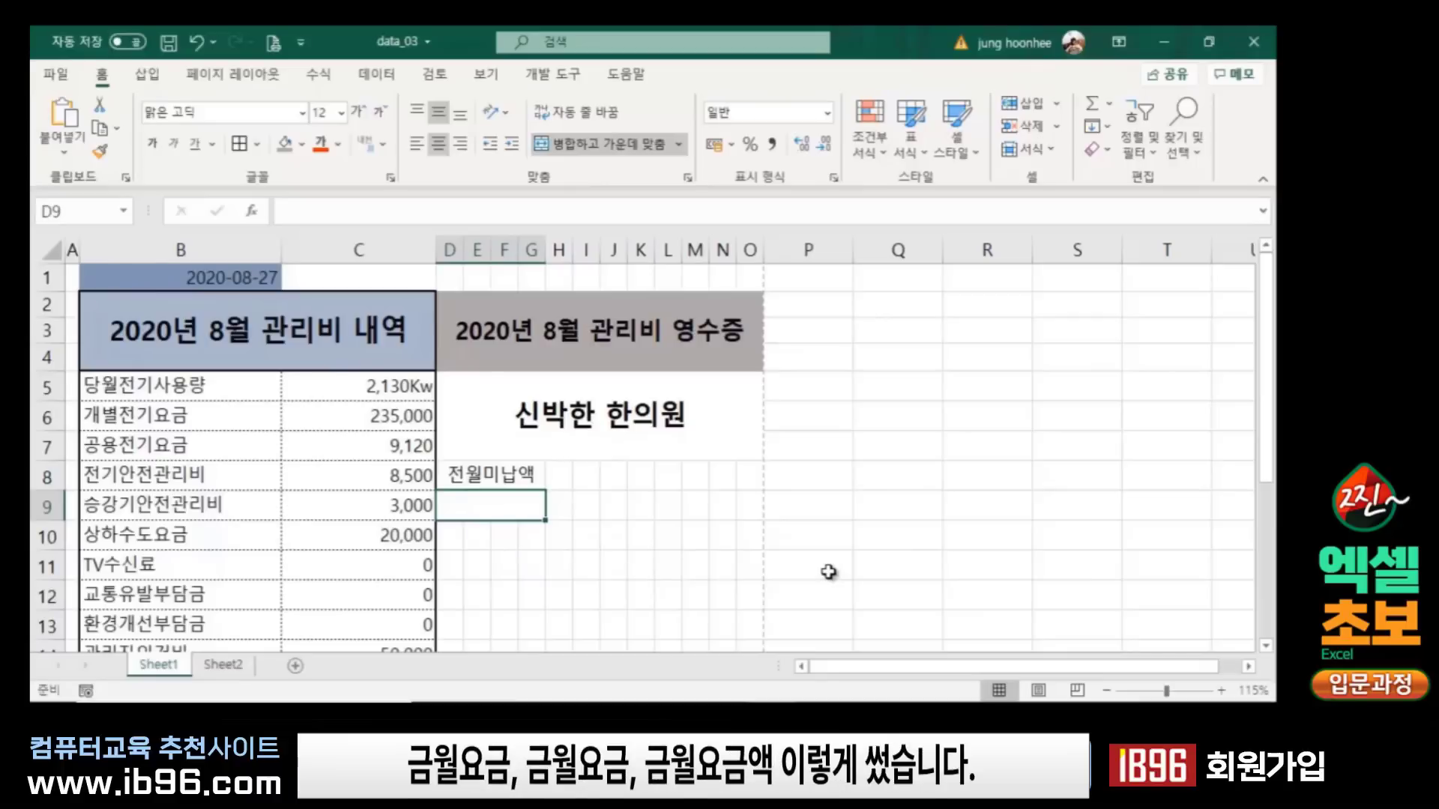
type("금월")
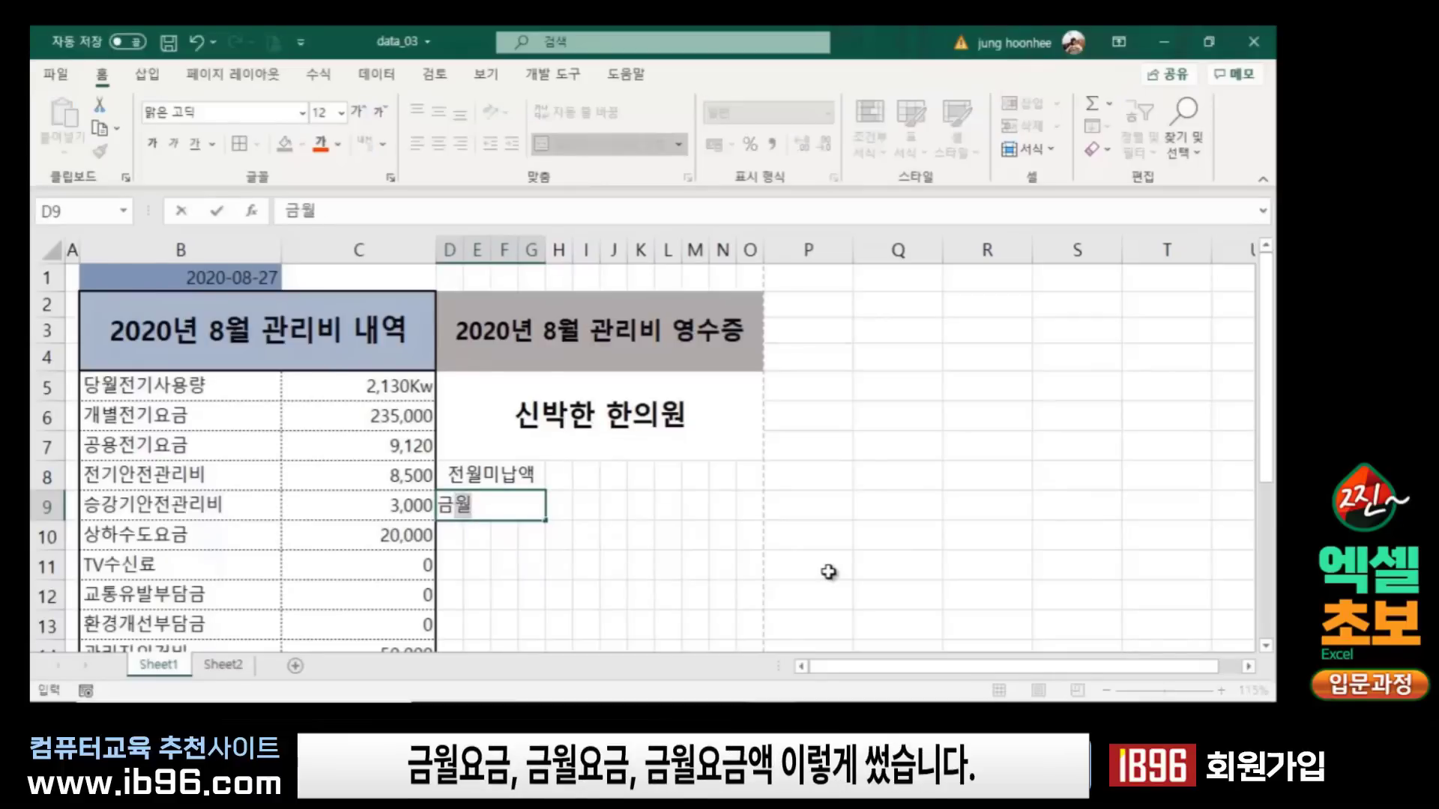
type("요금")
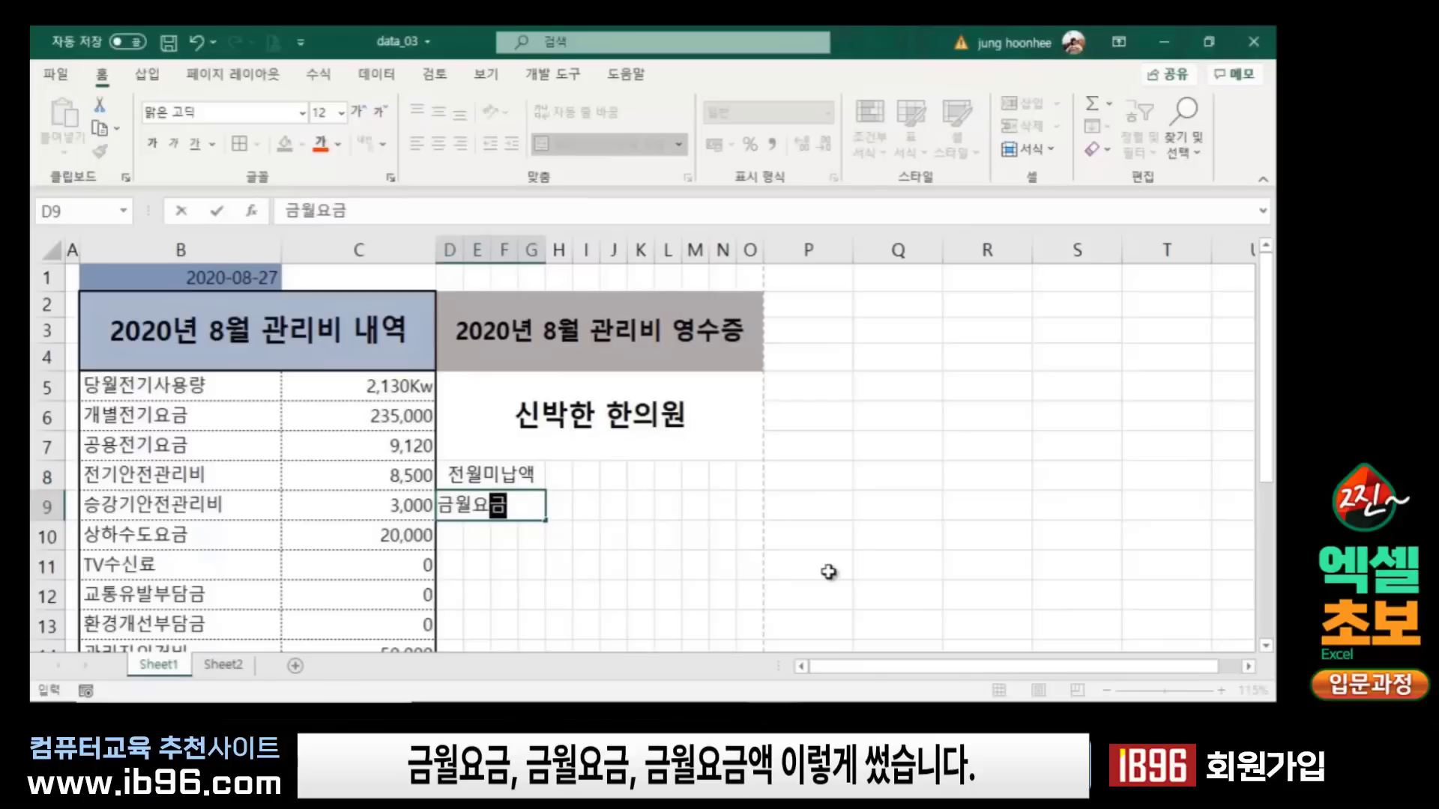
type("액")
key("Return")
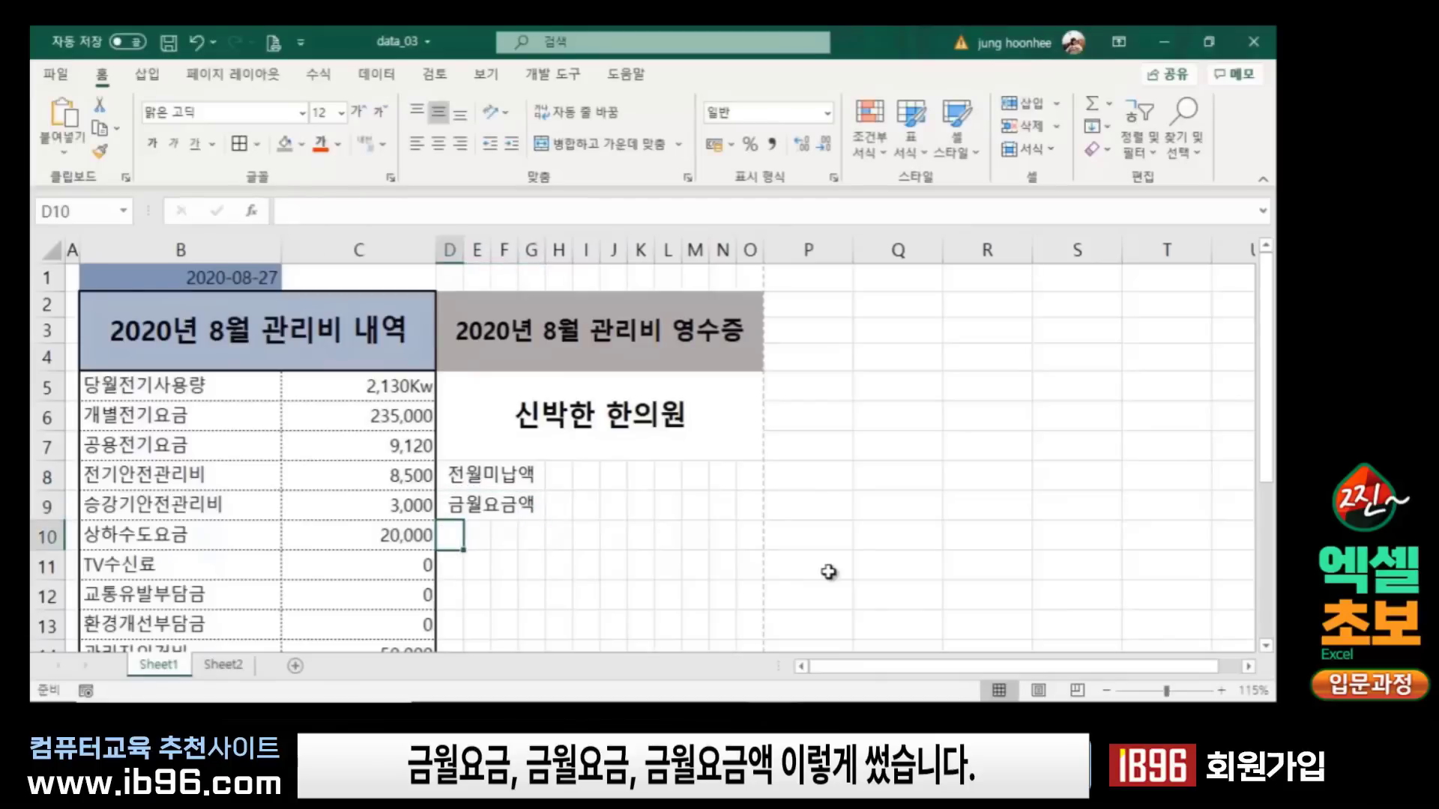
left_click(637, 566)
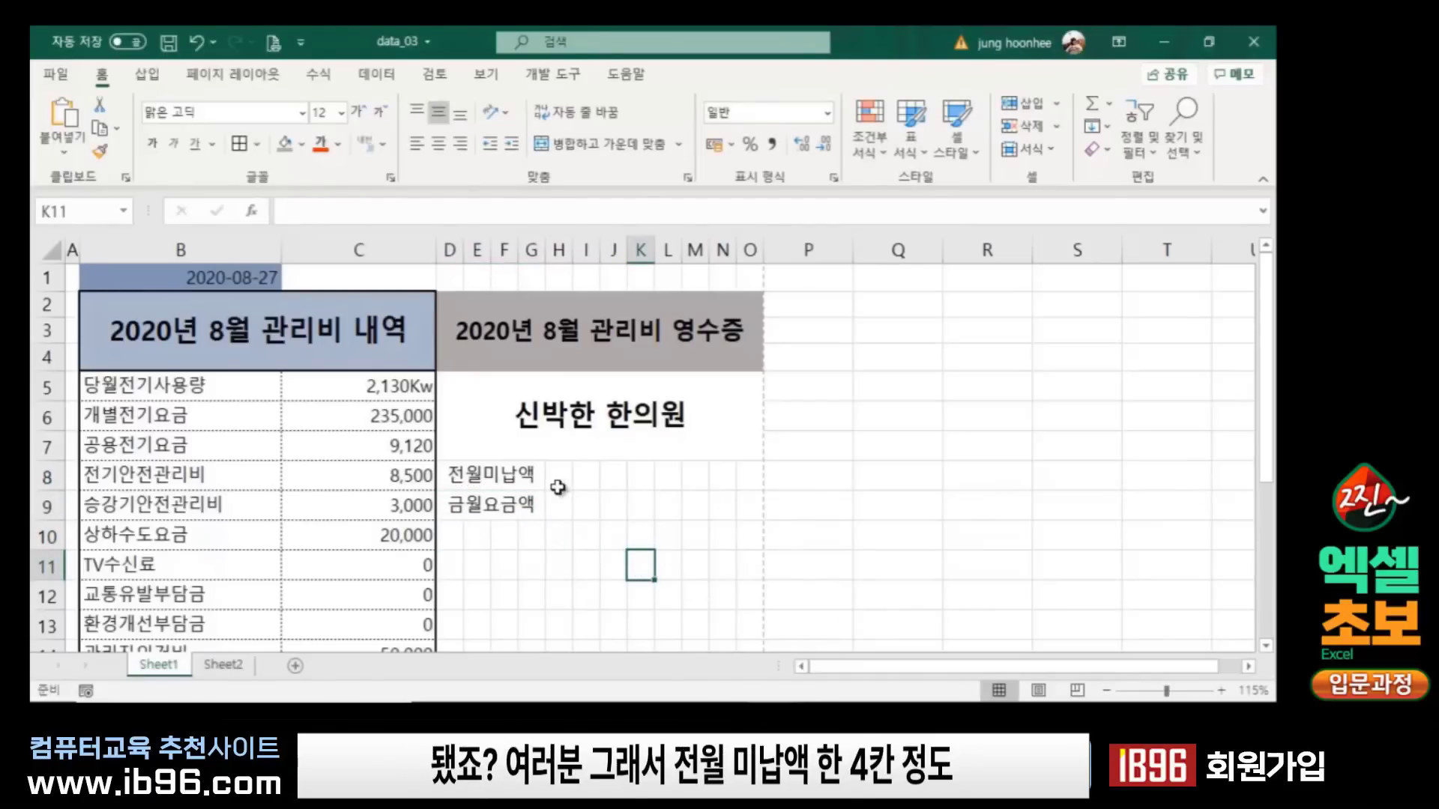
Step: Merge H8:K8 and H9:K9 into two separate amount cells
left_click_drag(560, 474, 634, 478)
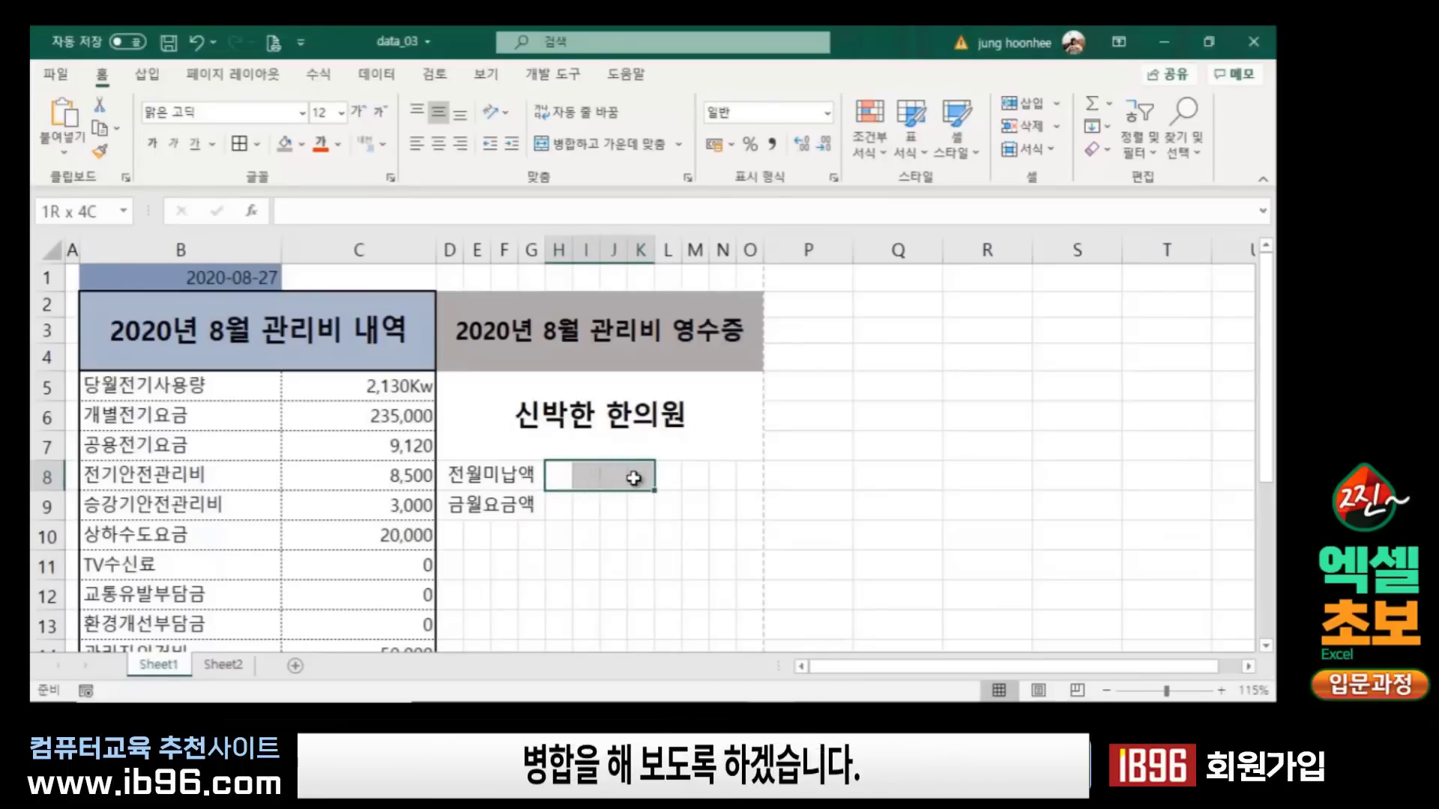
left_click(602, 145)
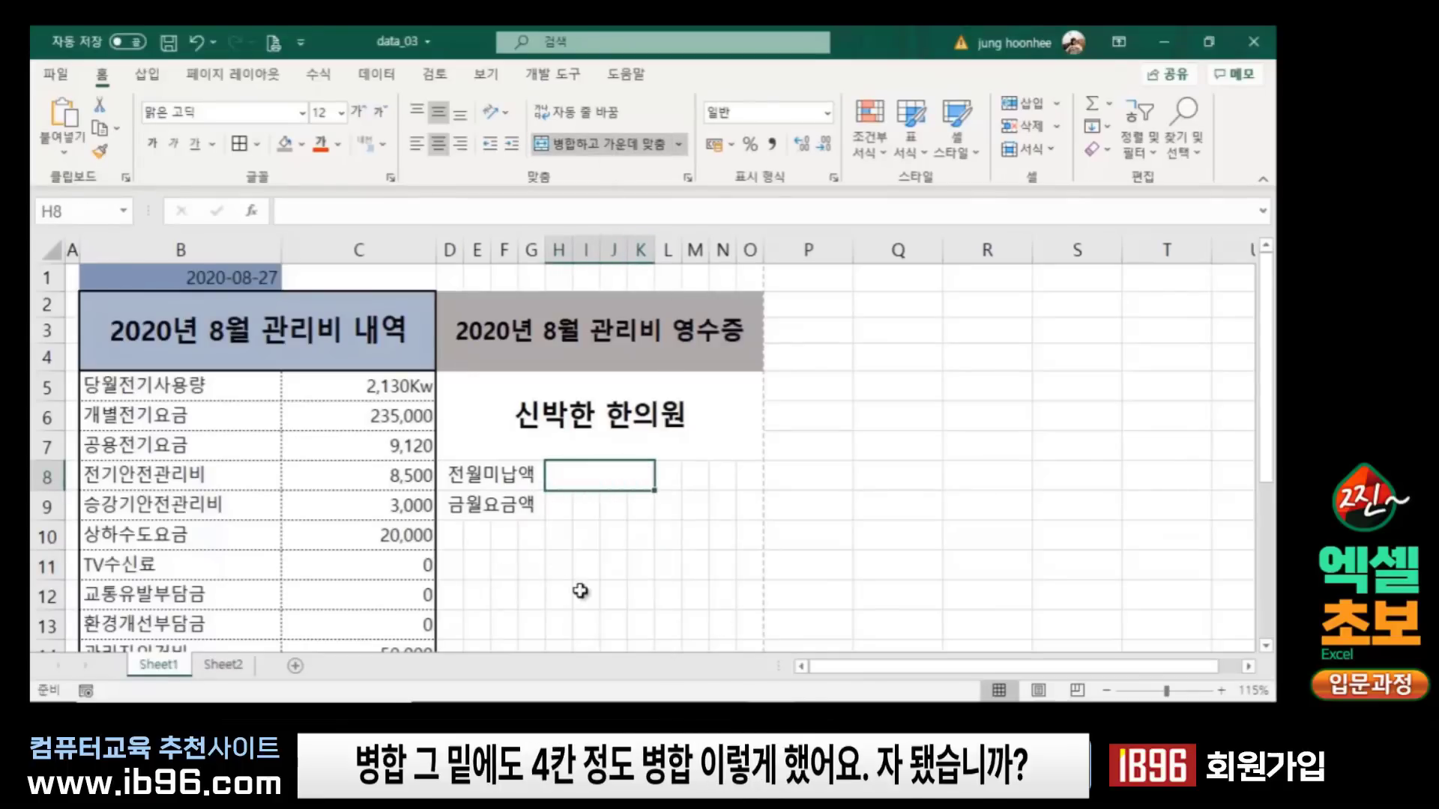
left_click_drag(559, 504, 644, 506)
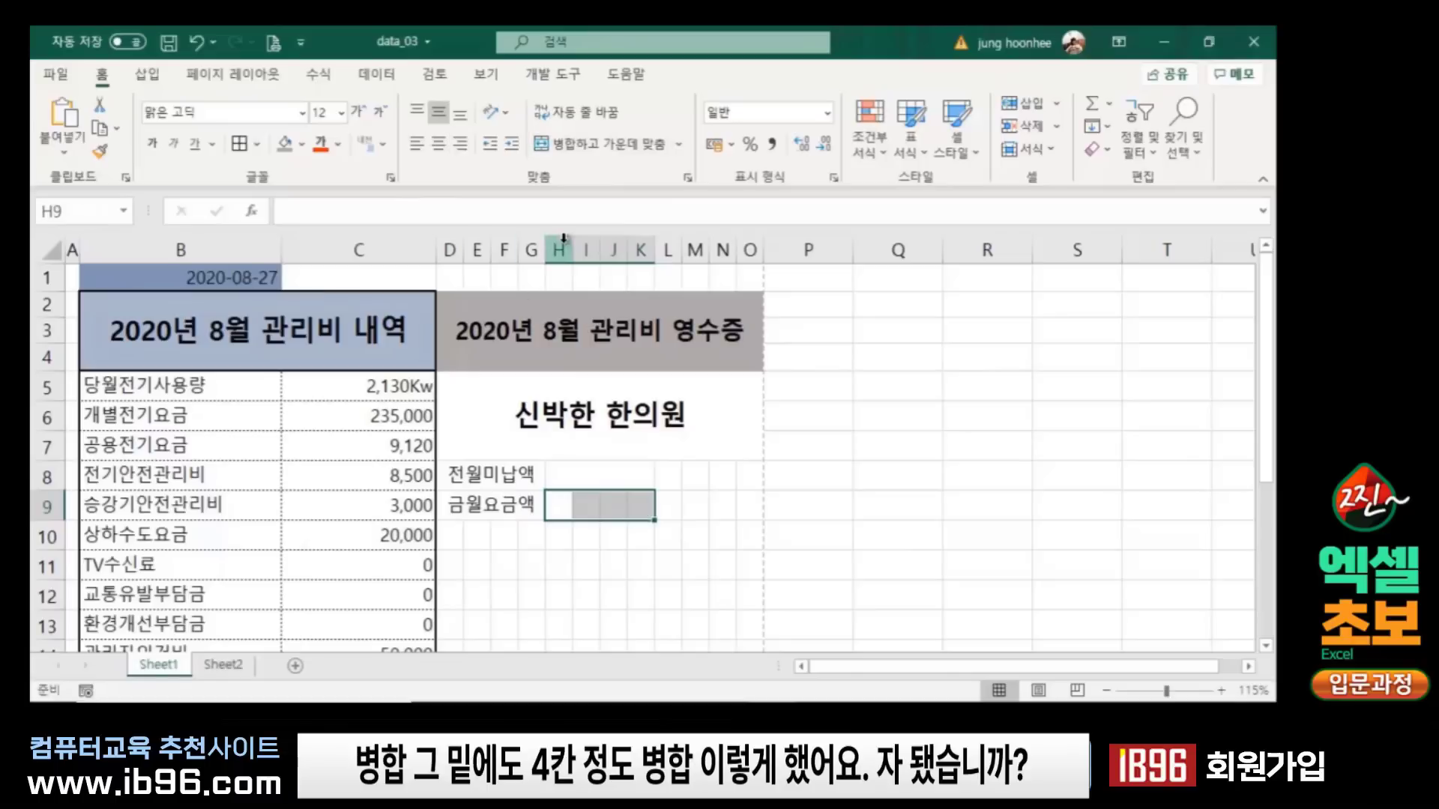
left_click(581, 144)
left_click(880, 545)
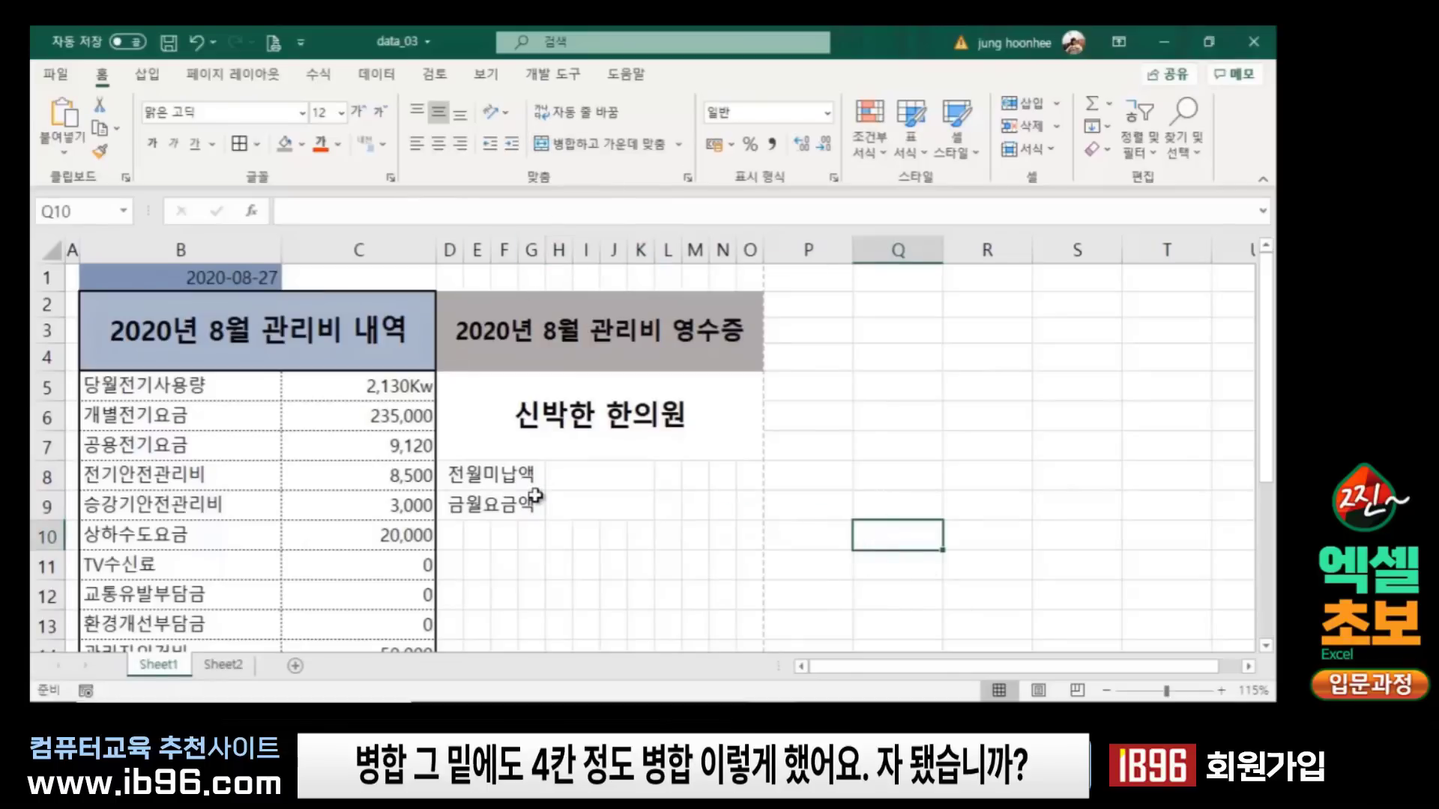
left_click(562, 476)
left_click(587, 507)
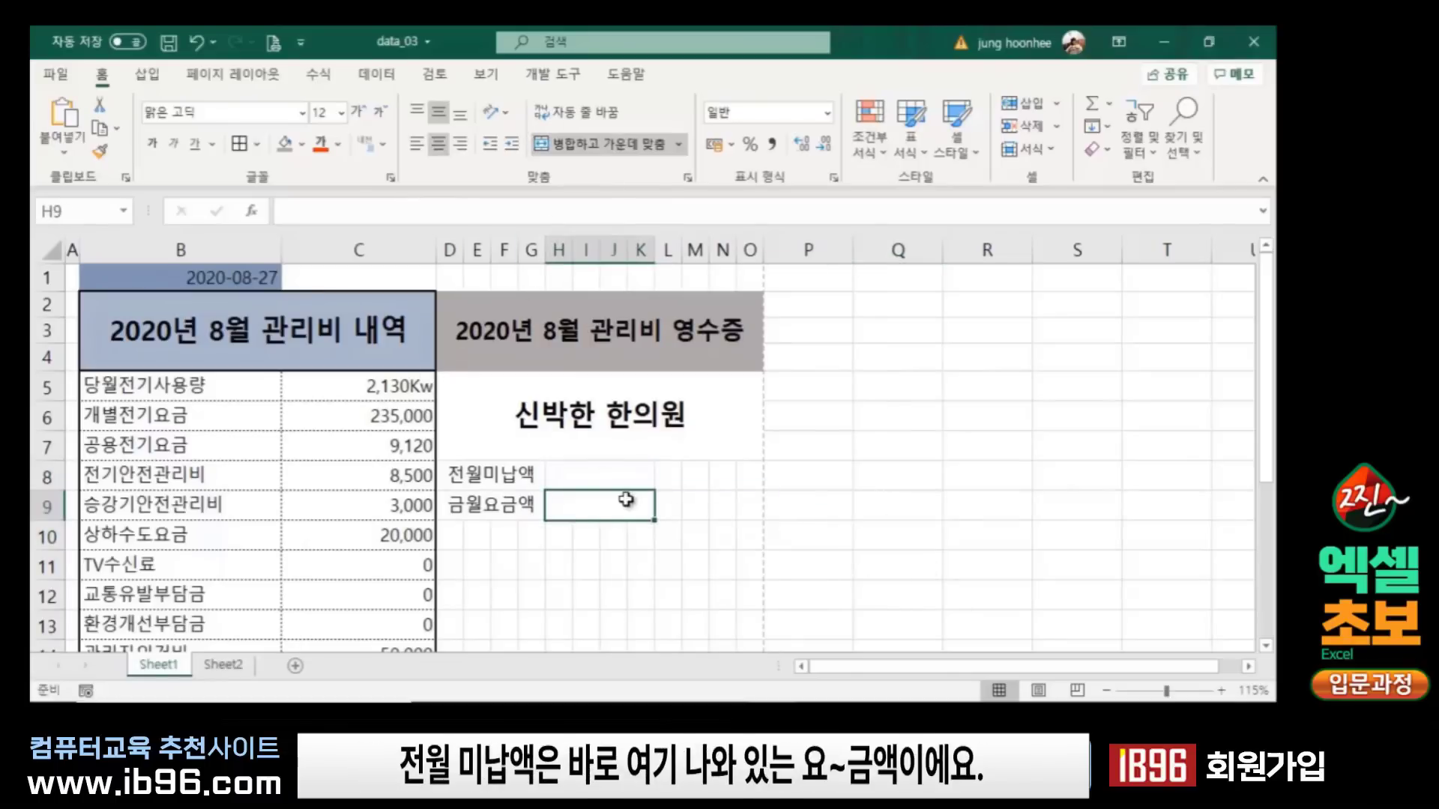
Step: Compare the receipt's 전월미납액 cell with the unpaid amount in the fee table
left_click(596, 474)
scroll(294, 567, "down", 1)
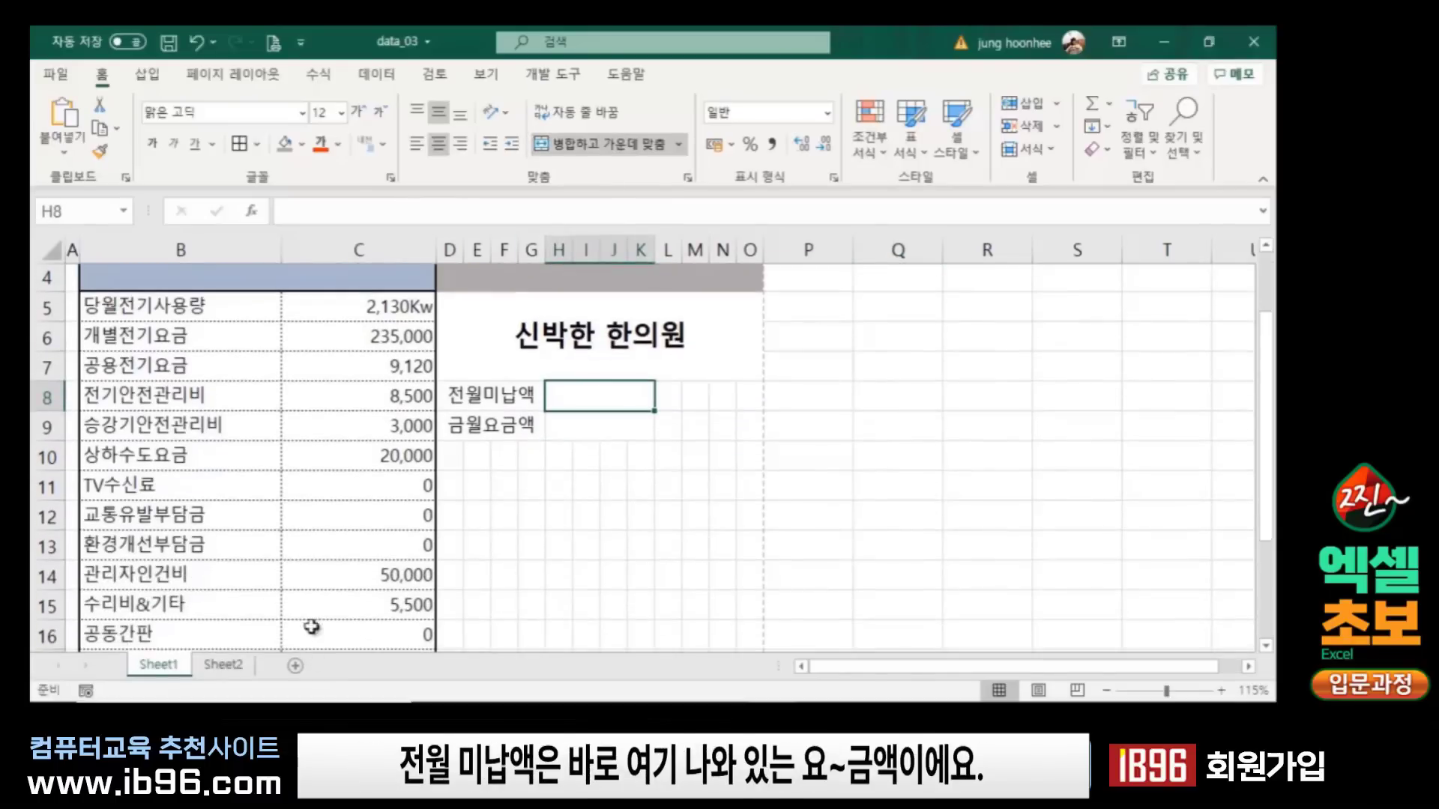
scroll(311, 627, "down", 2)
left_click(384, 488)
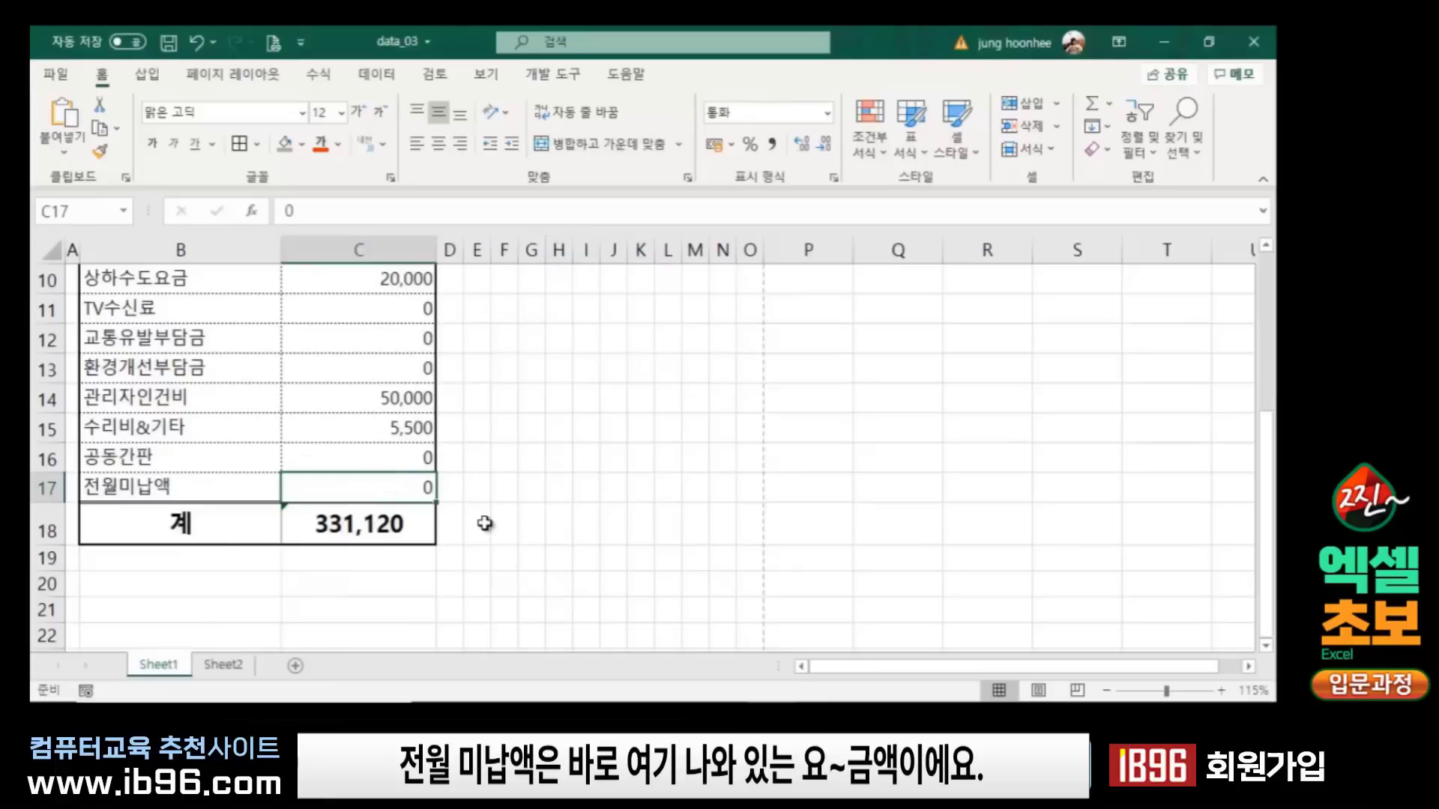
scroll(482, 520, "up", 1)
scroll(562, 479, "up", 2)
left_click(609, 480)
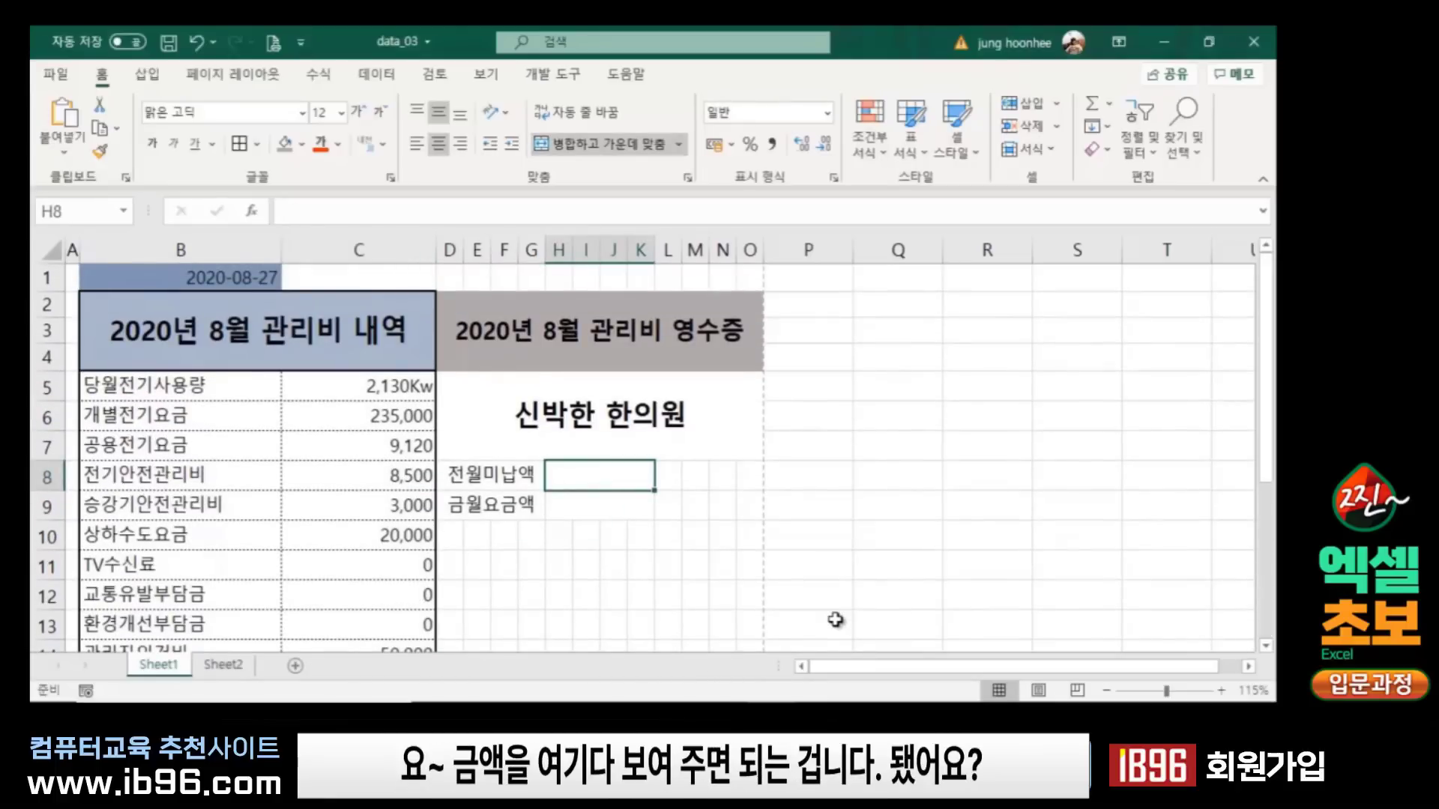
scroll(379, 498, "down", 2)
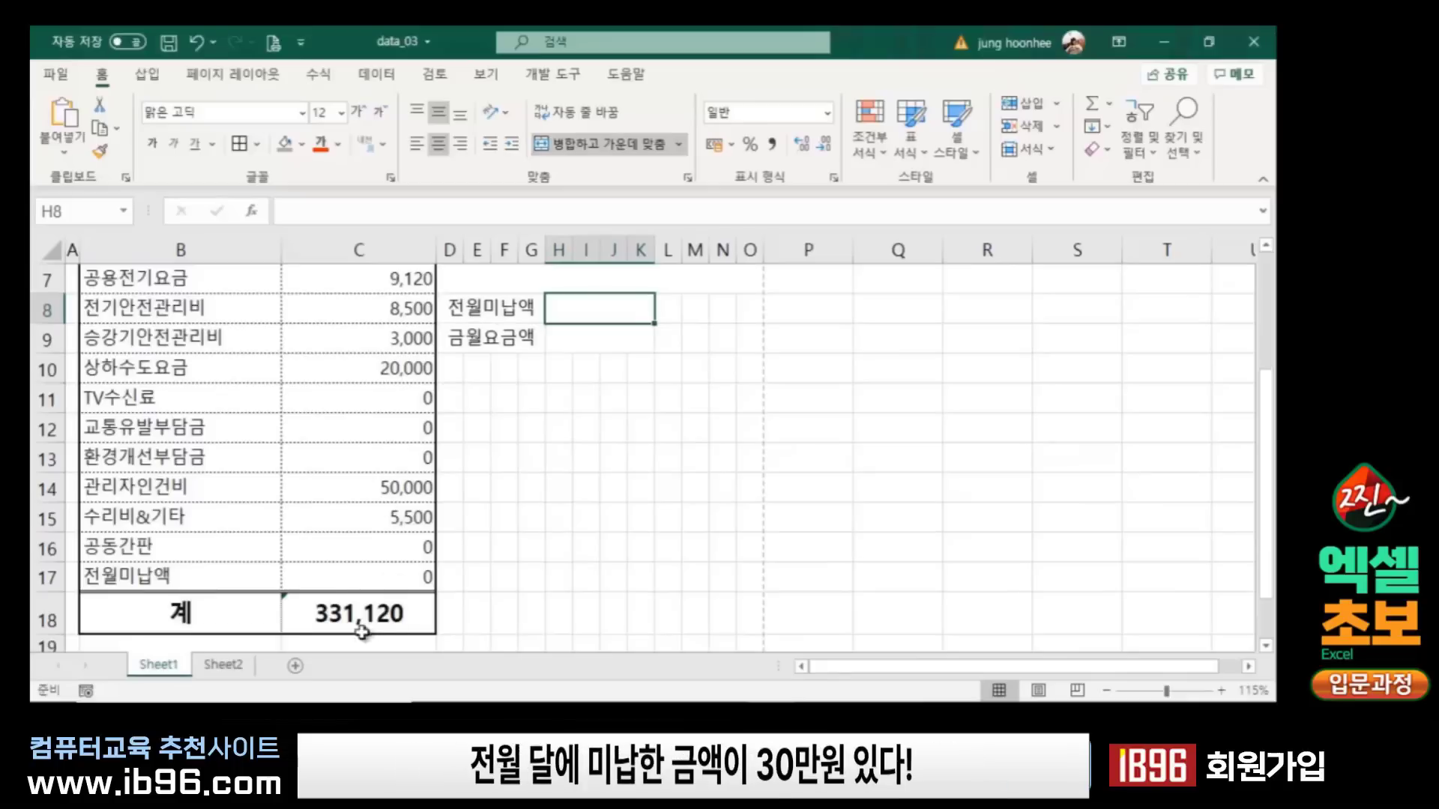
left_click(386, 580)
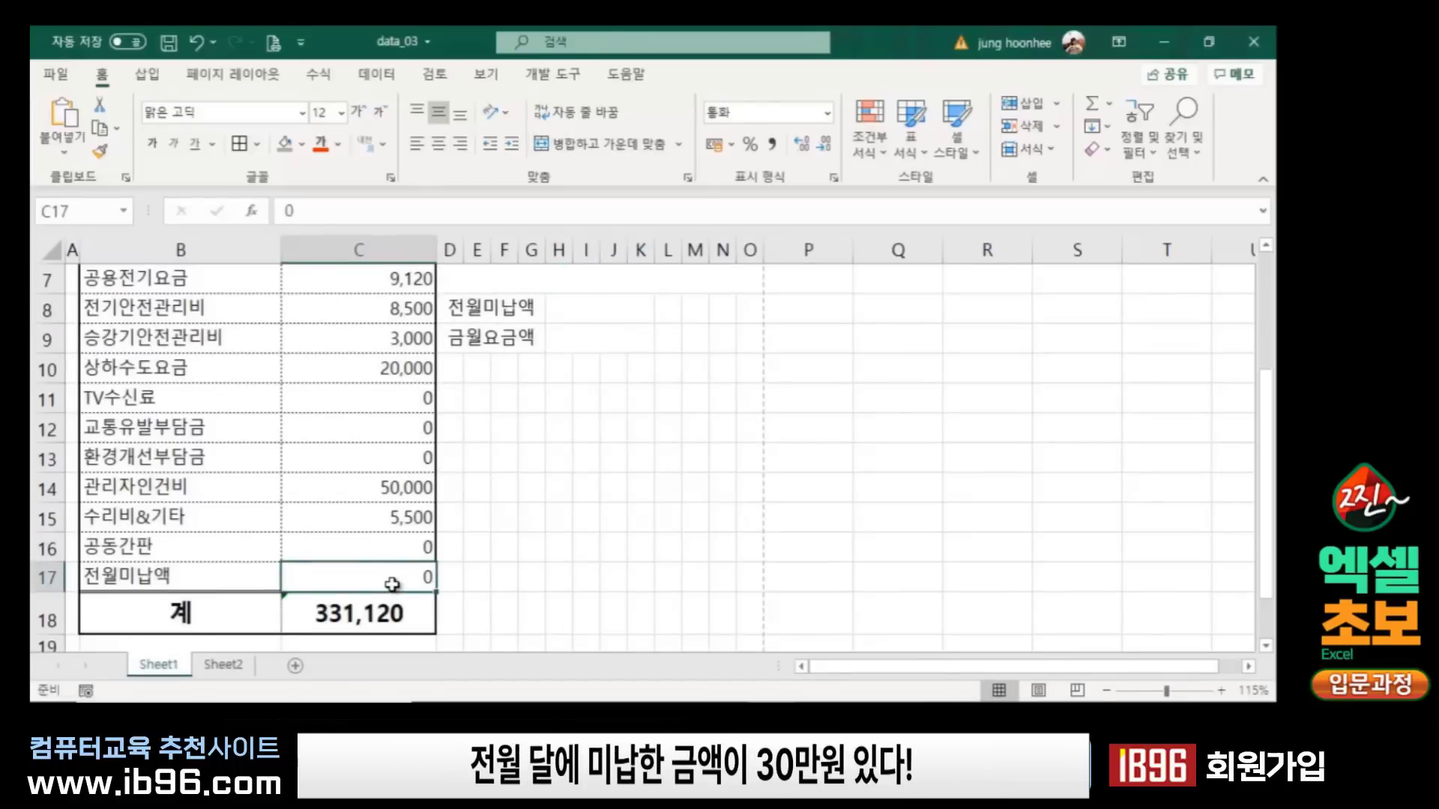
scroll(399, 585, "up", 2)
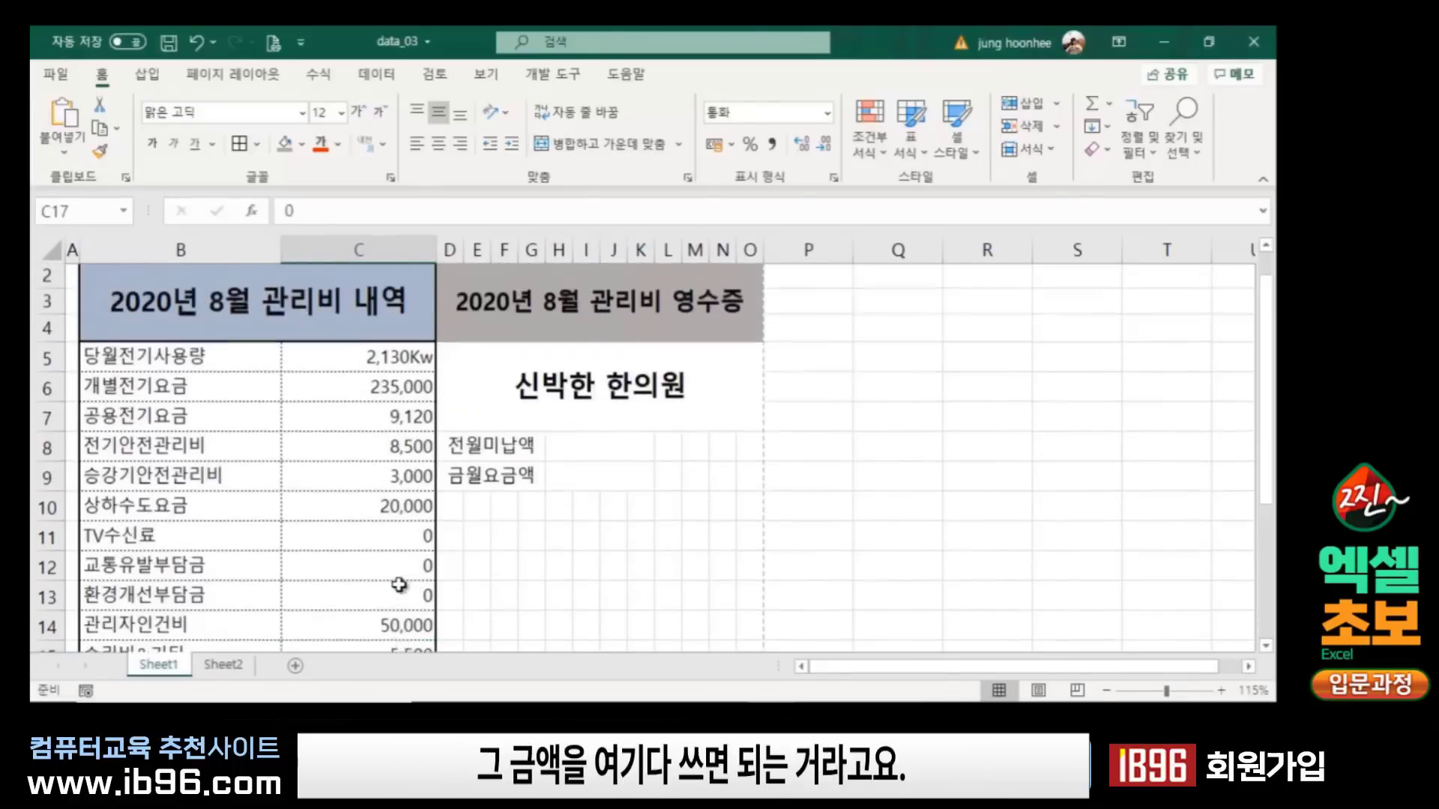
left_click(591, 477)
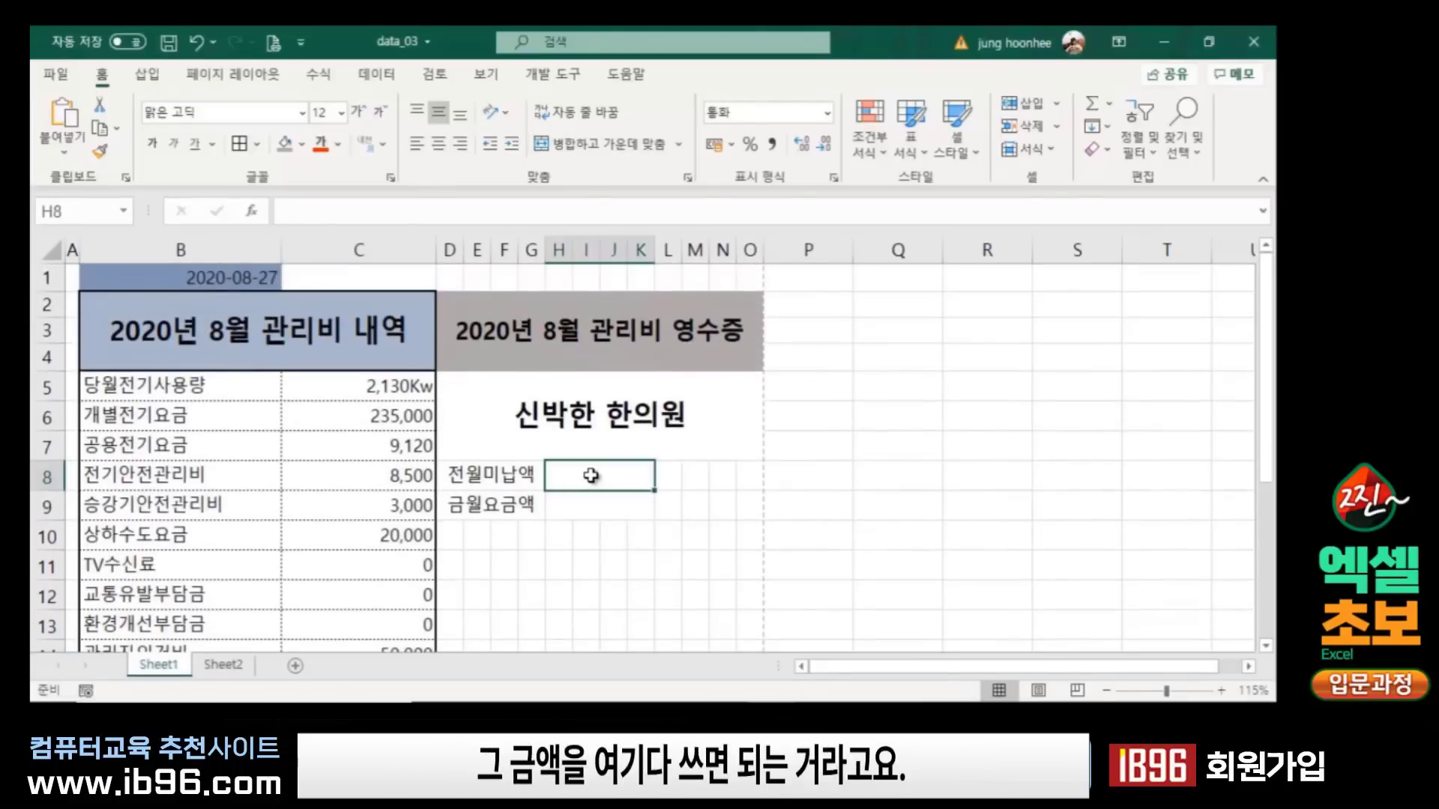
scroll(465, 552, "down", 2)
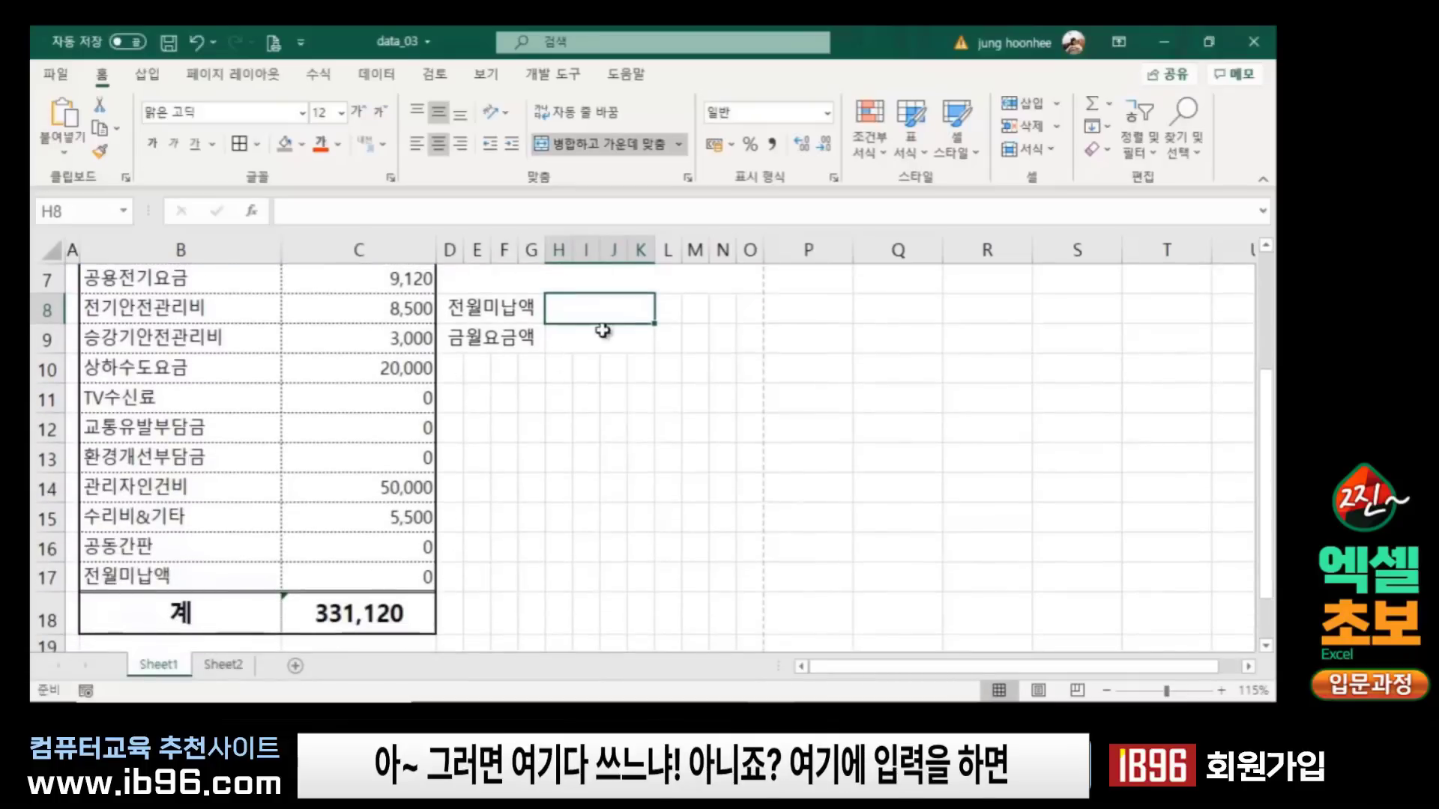
left_click(391, 574)
Step: Link the receipt's 전월미납액 amount to C17 with =C17, showing 0
left_click(609, 308)
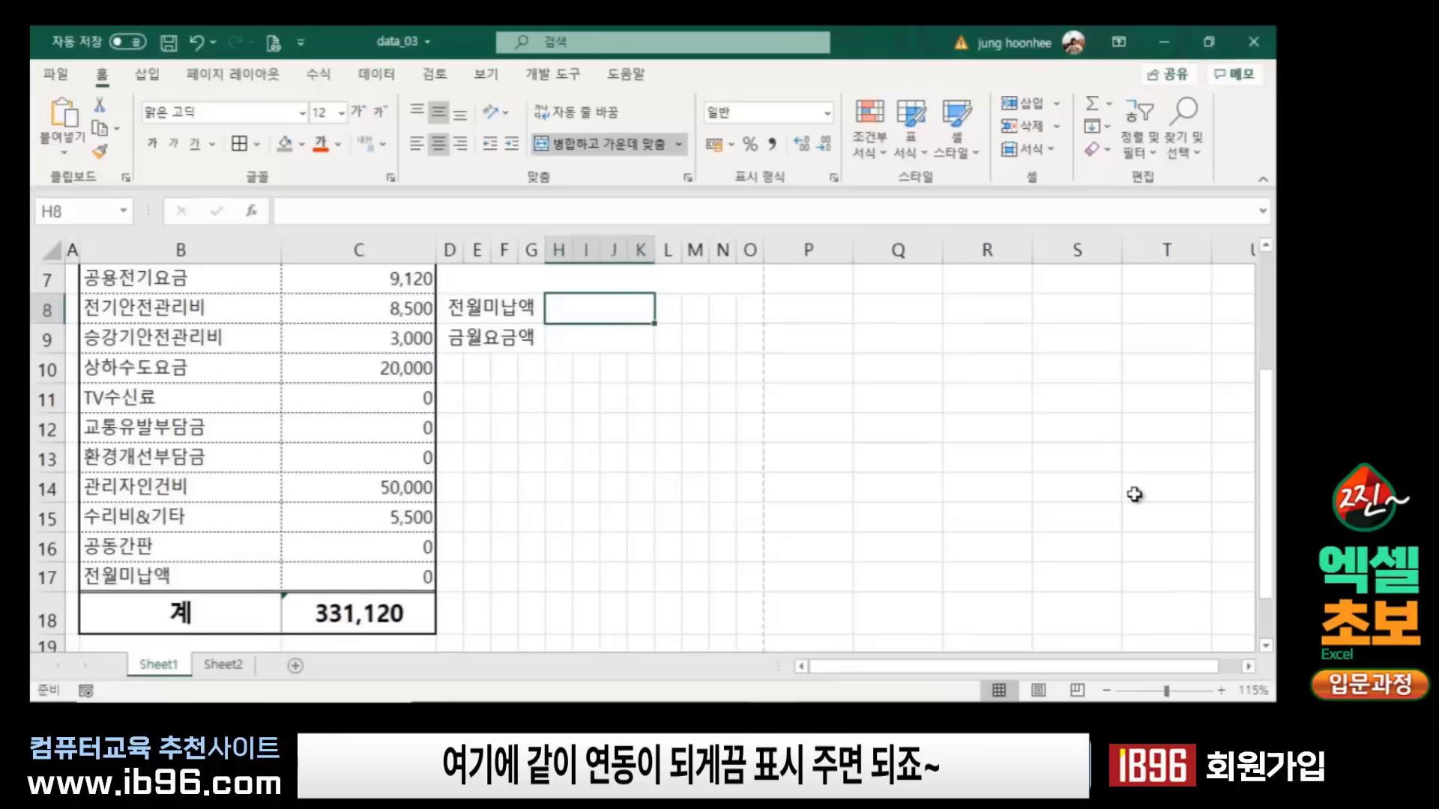
type("=")
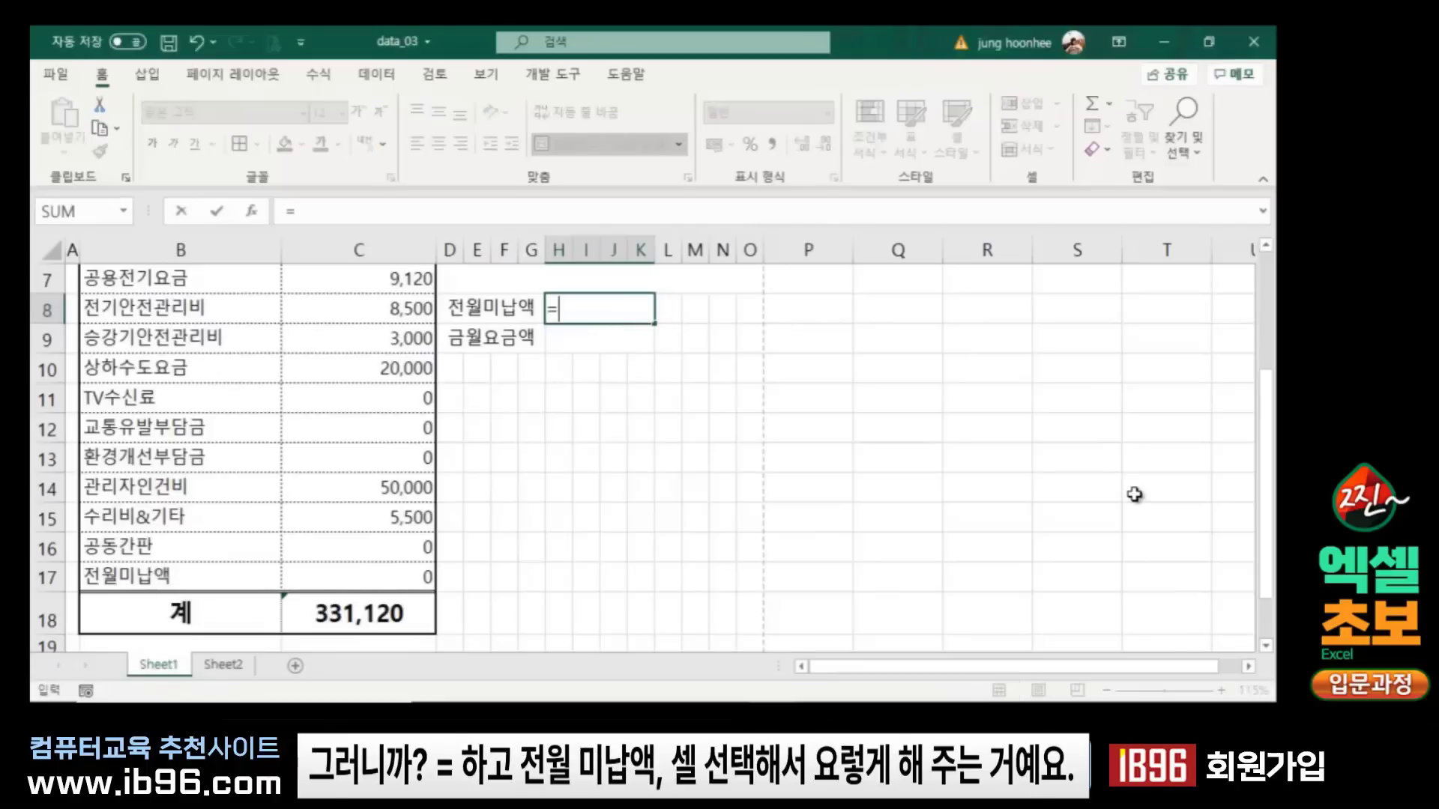
left_click(397, 574)
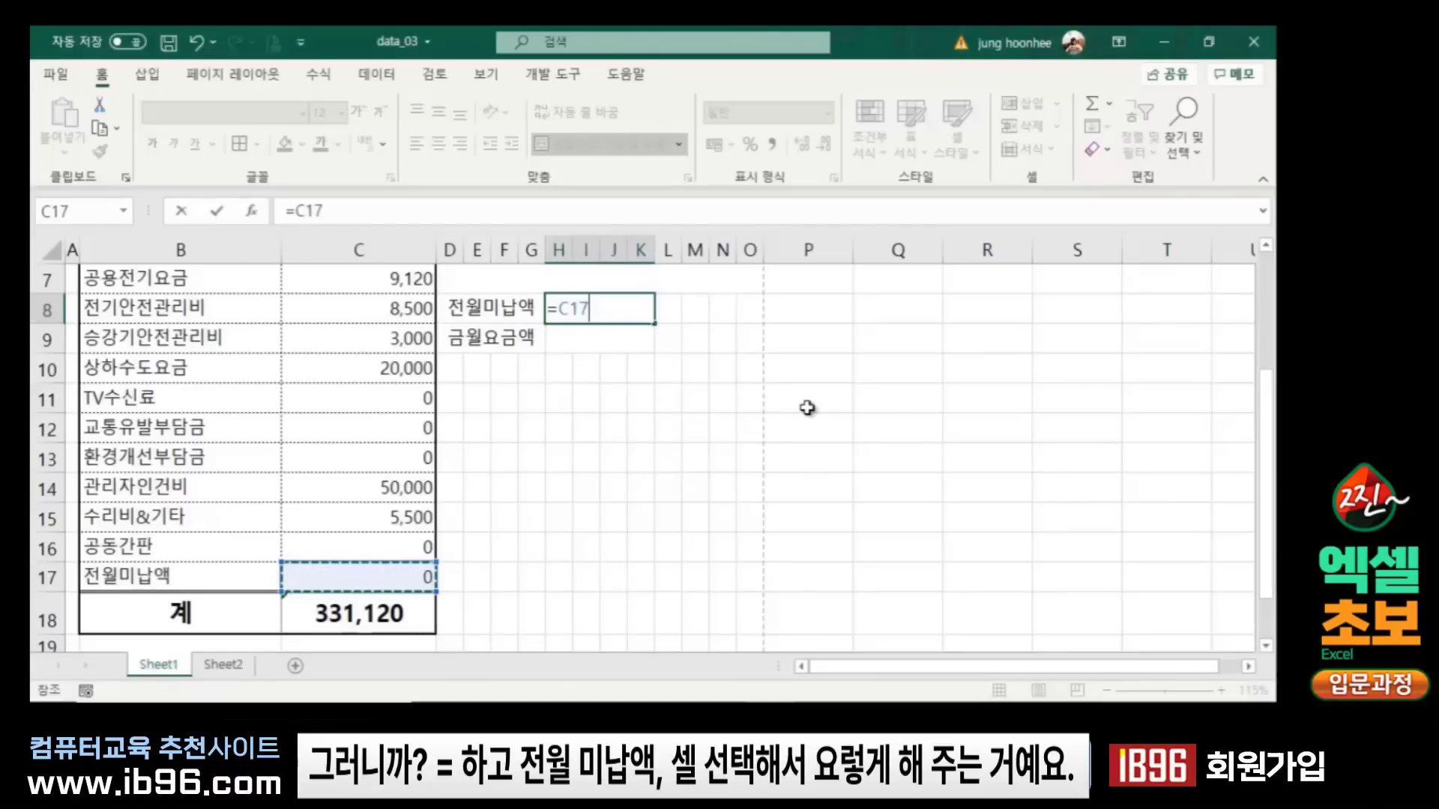
key("Return")
left_click(611, 312)
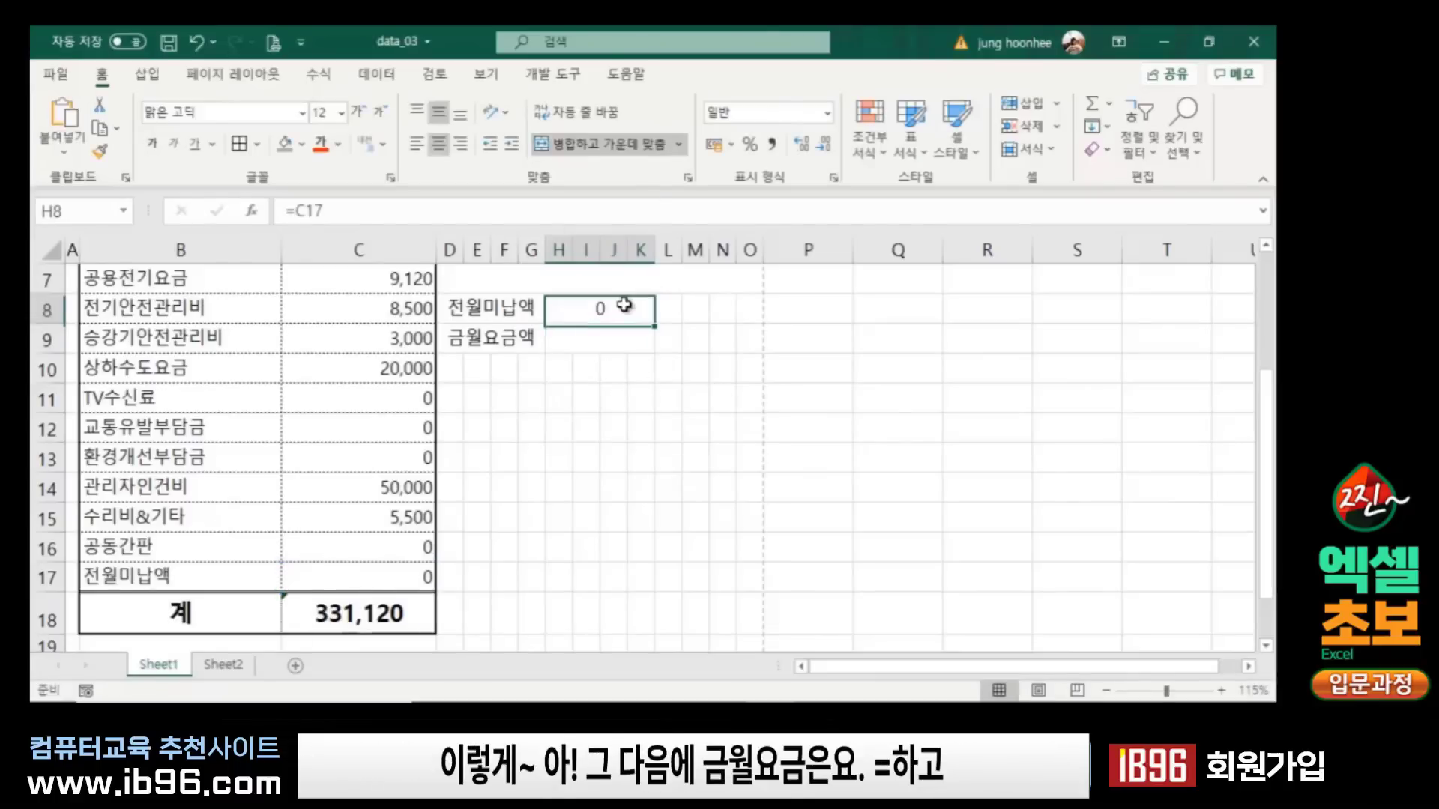
Step: Link the receipt's 금월요금액 amount to the C18 total, showing 331,120
left_click(566, 339)
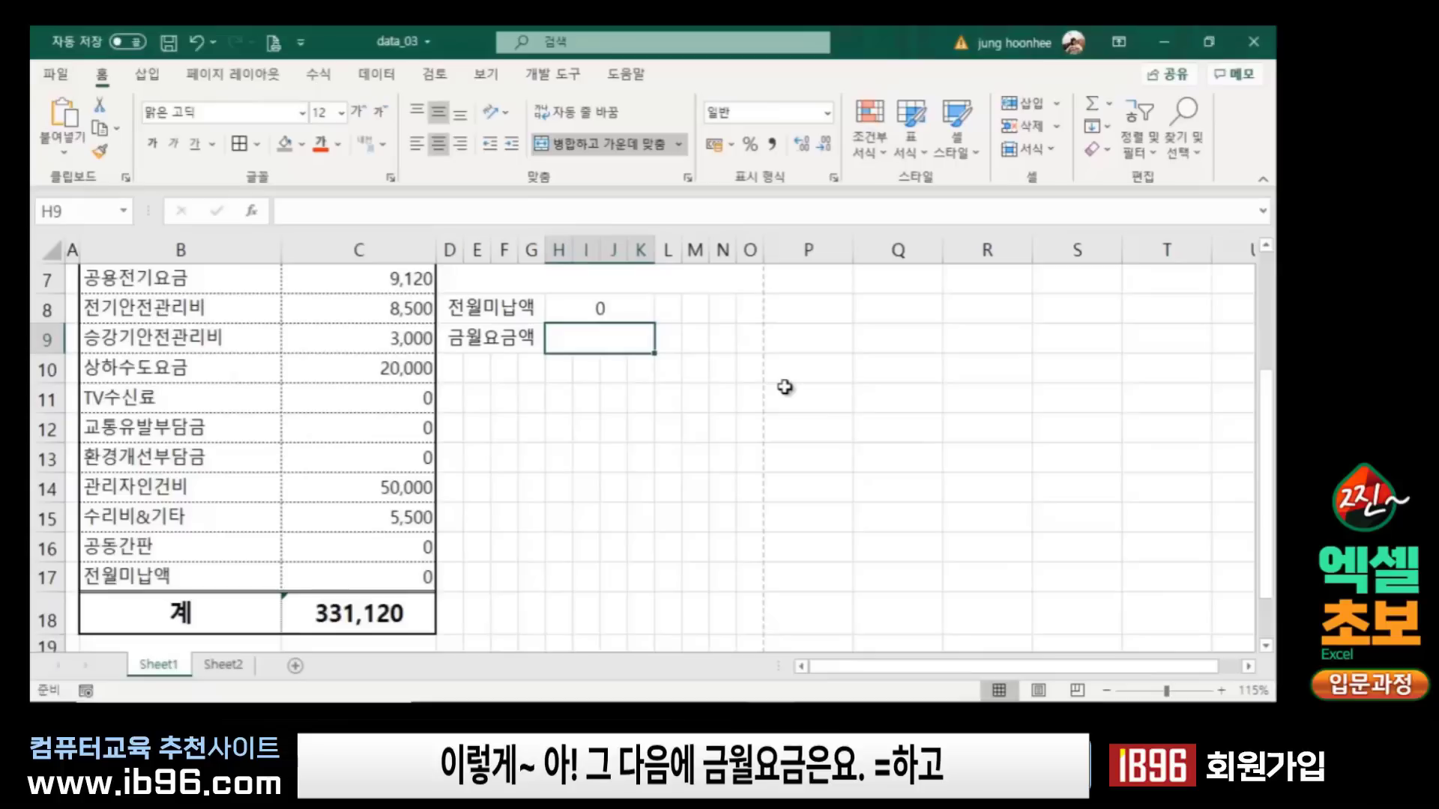
type("=")
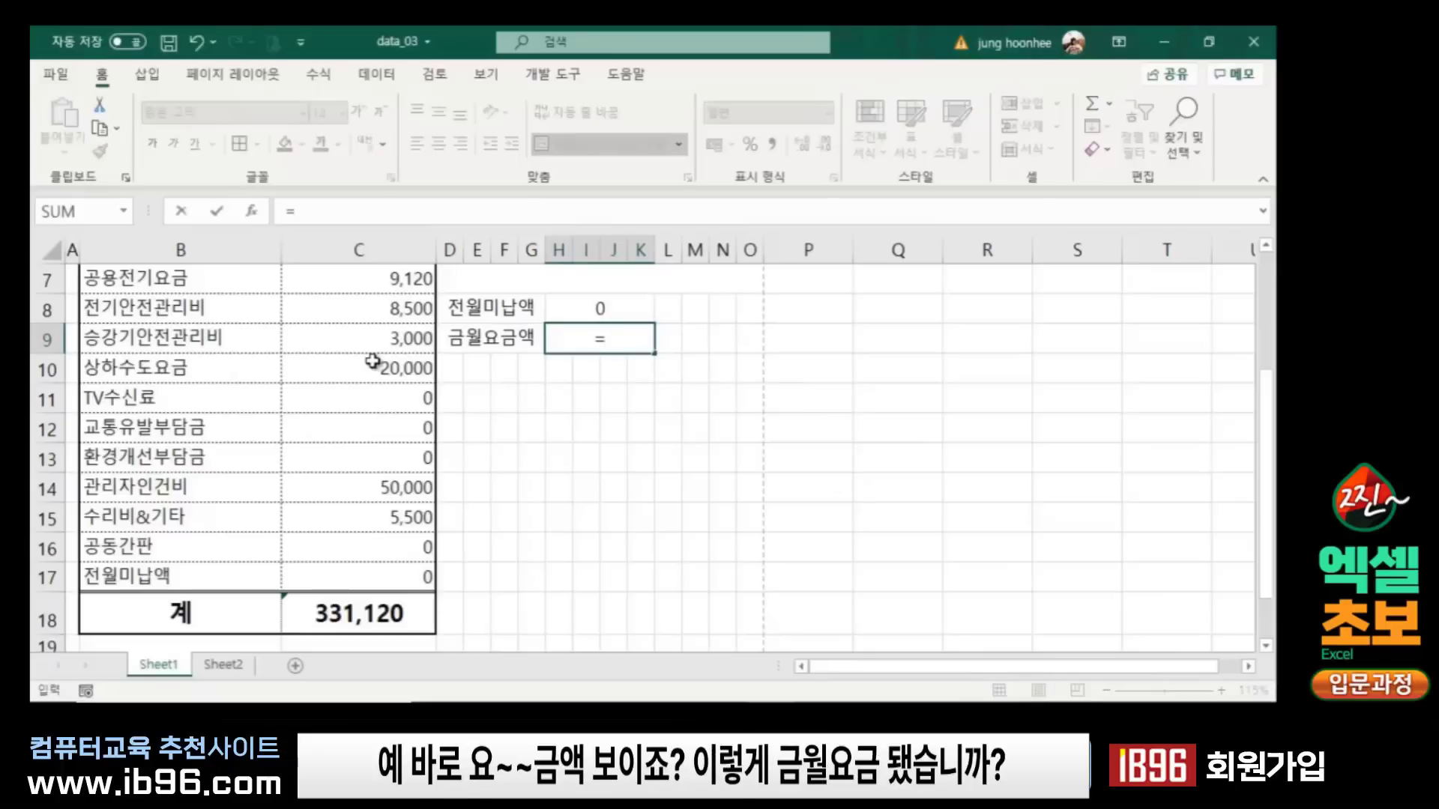
left_click(353, 615)
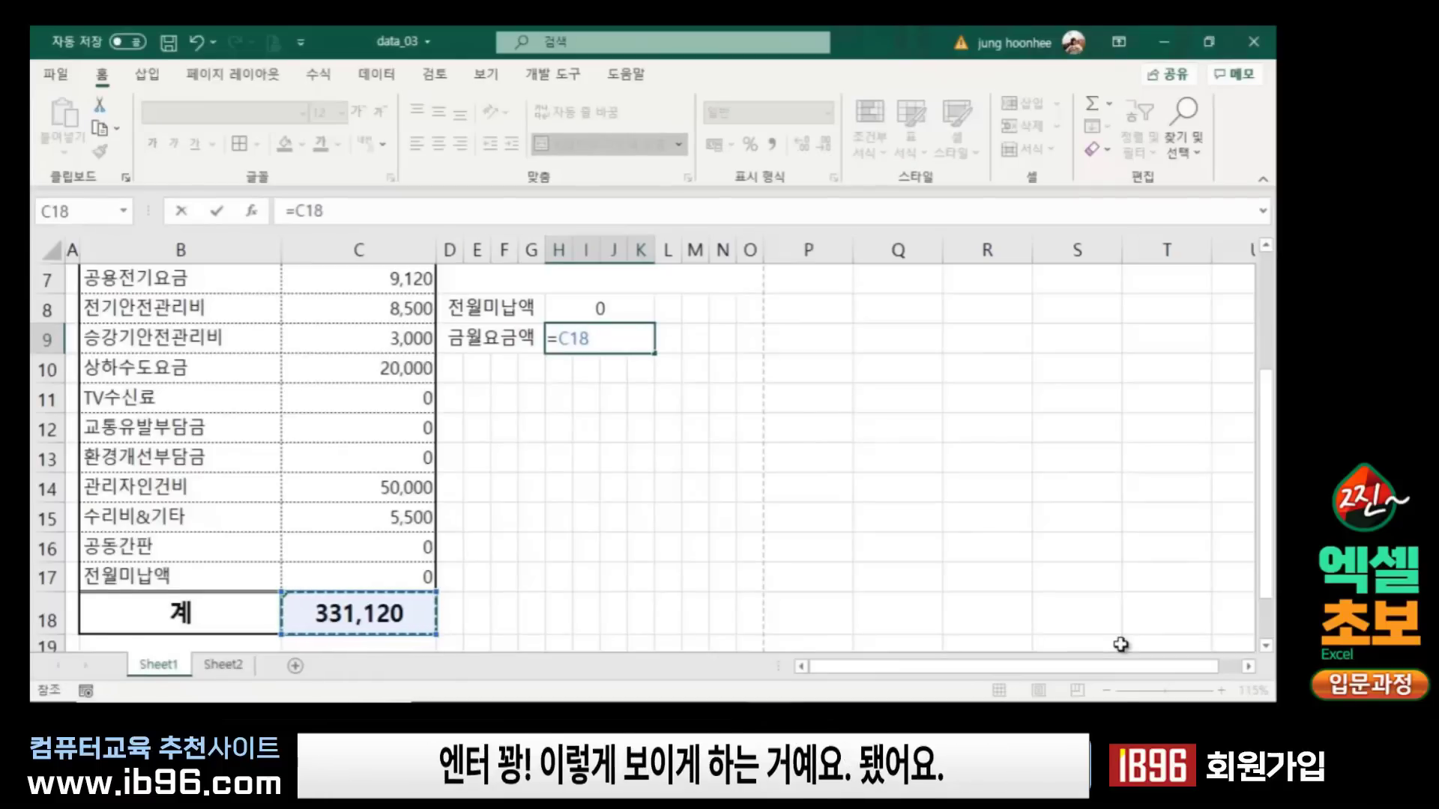
key("Return")
Step: Select the fee table's 전월미납액 cell to test the link
left_click(641, 488)
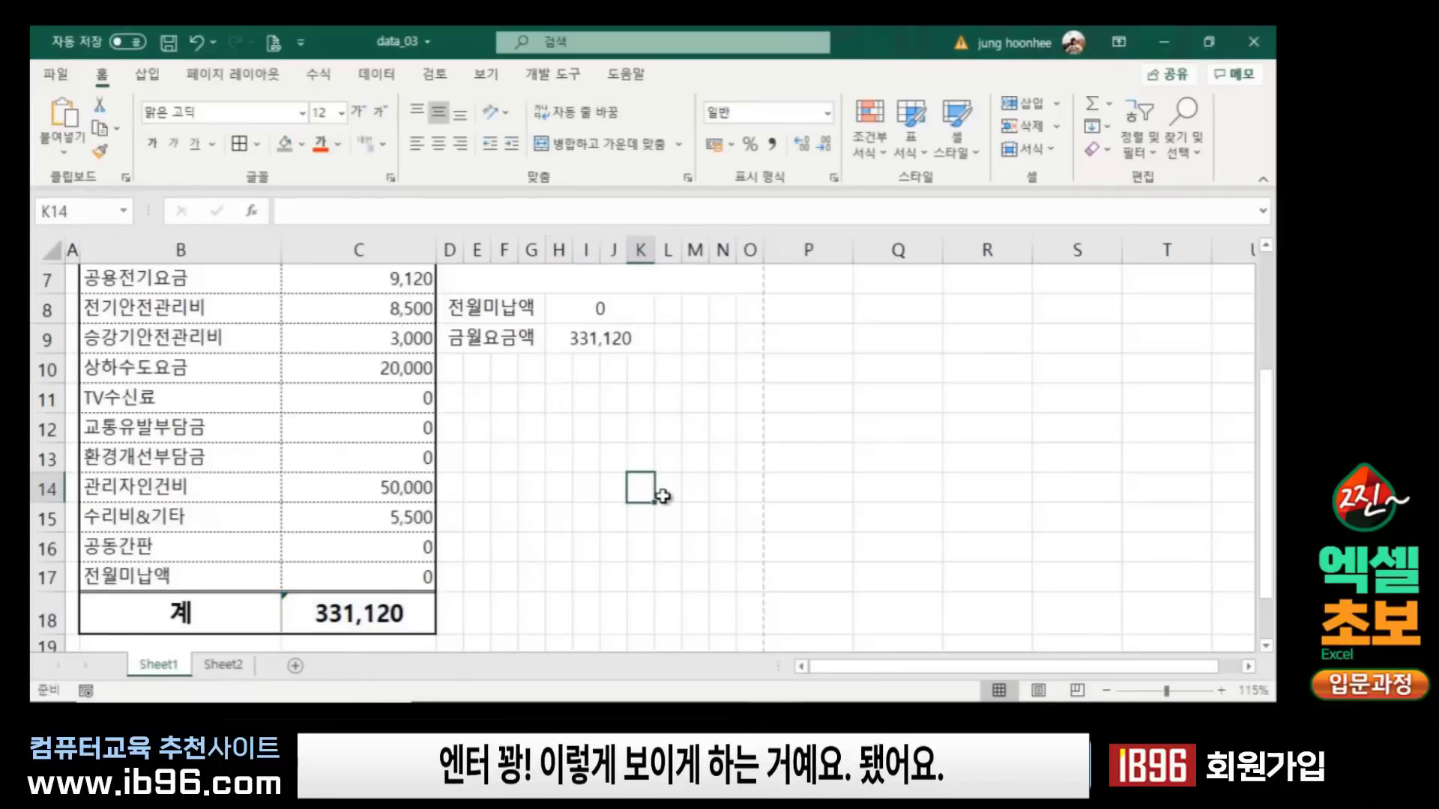
scroll(641, 498, "up", 1)
scroll(641, 497, "down", 1)
scroll(611, 535, "up", 1)
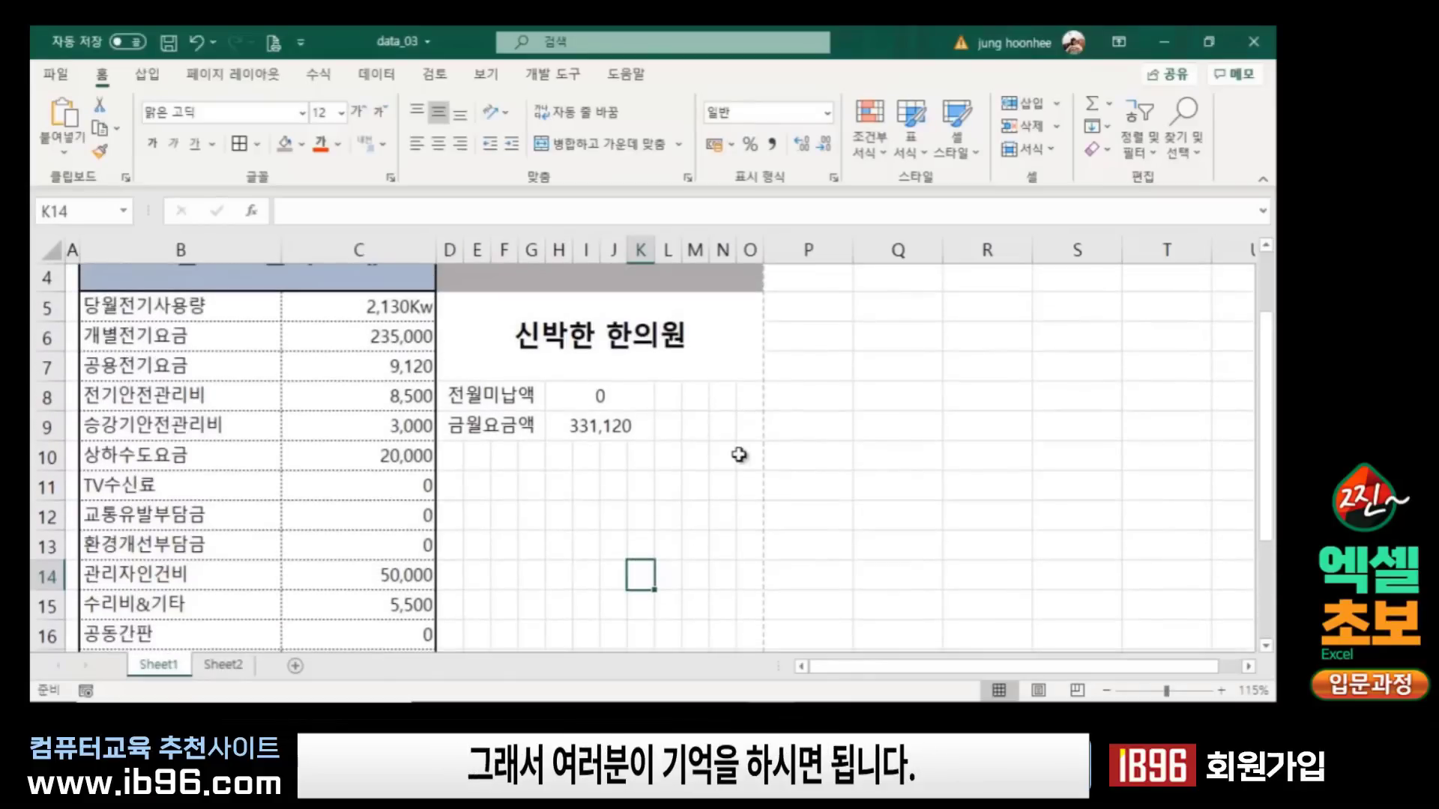
left_click(726, 457)
scroll(463, 510, "down", 1)
scroll(463, 511, "down", 1)
left_click(605, 554)
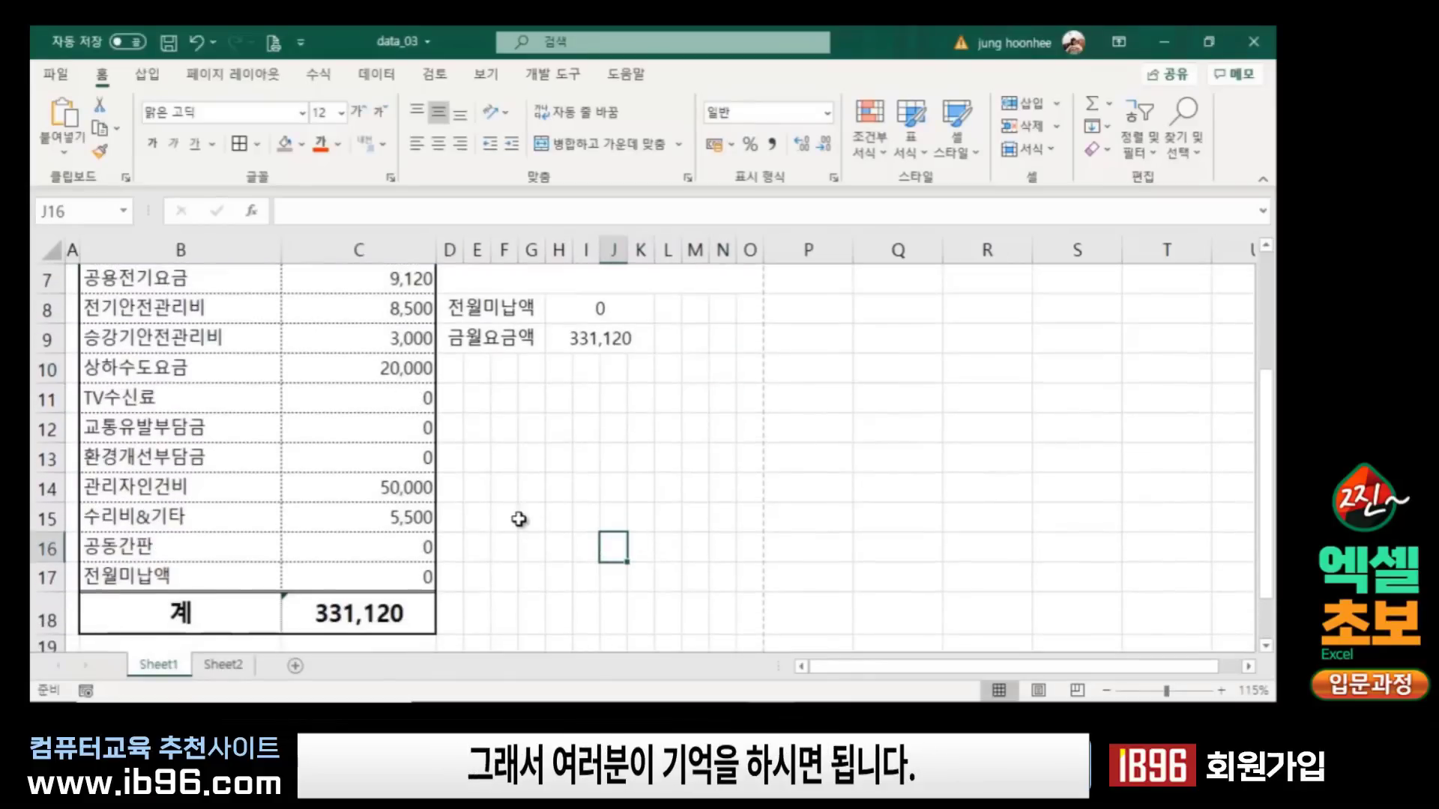
left_click(406, 576)
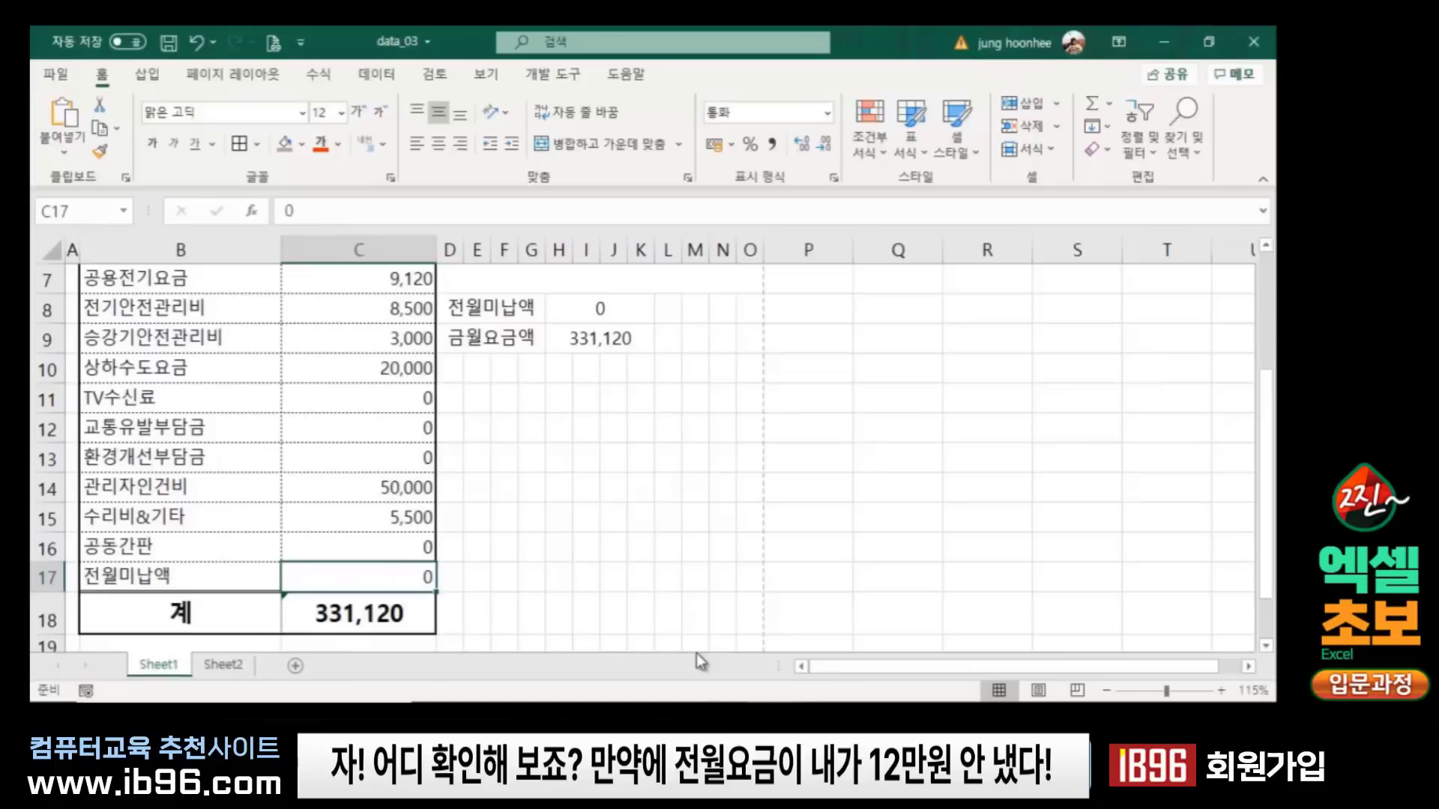
type("1200")
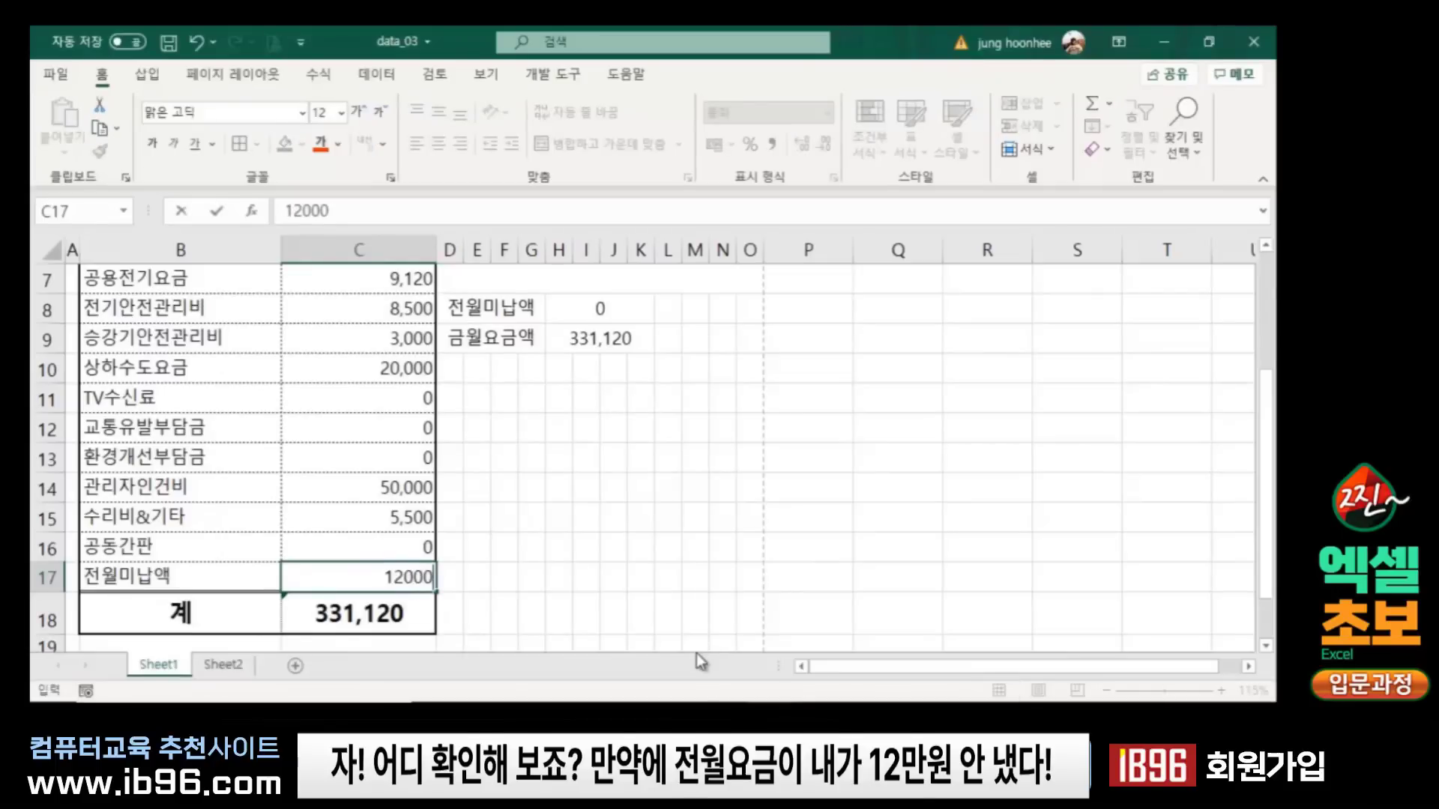
type("0")
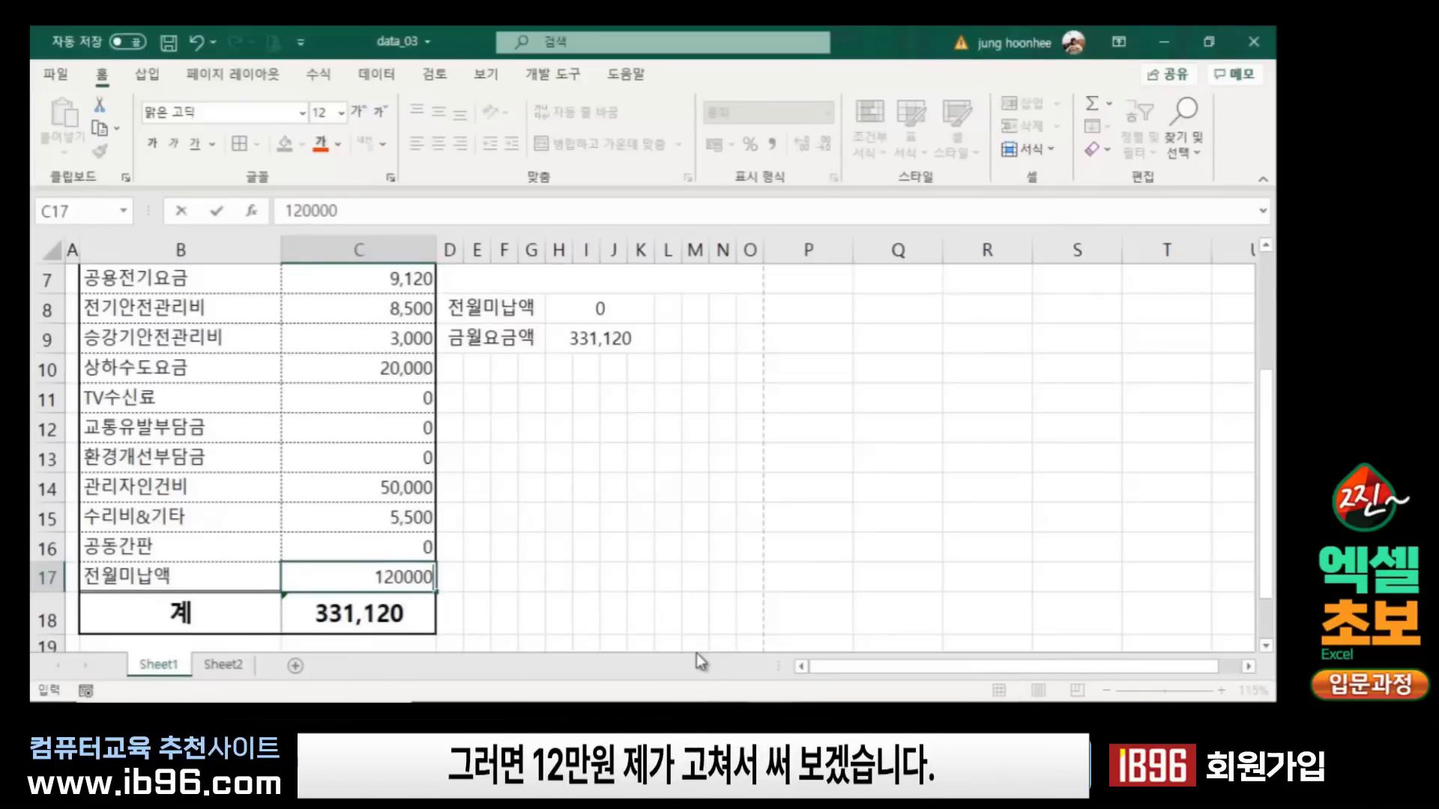
key("Return")
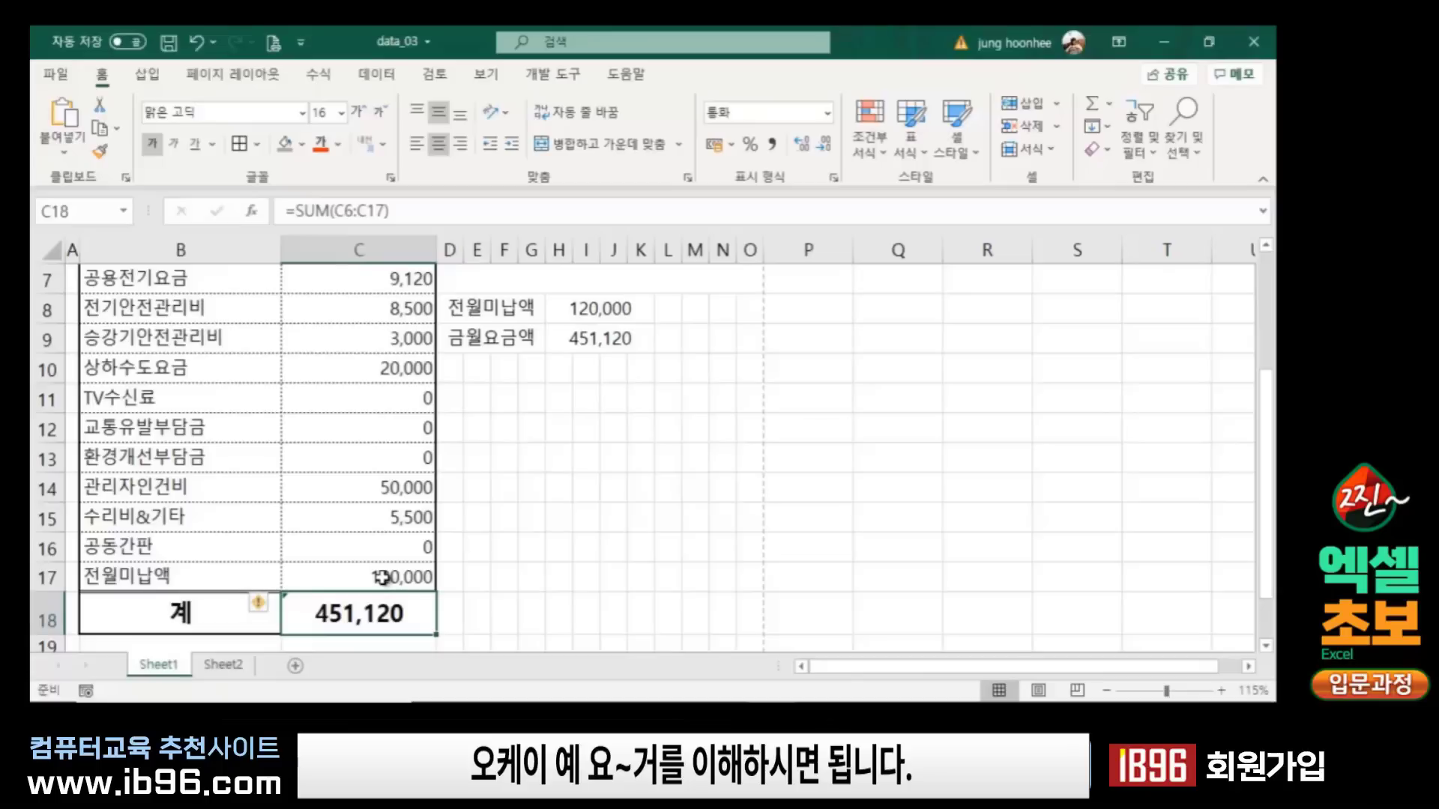
left_click(383, 577)
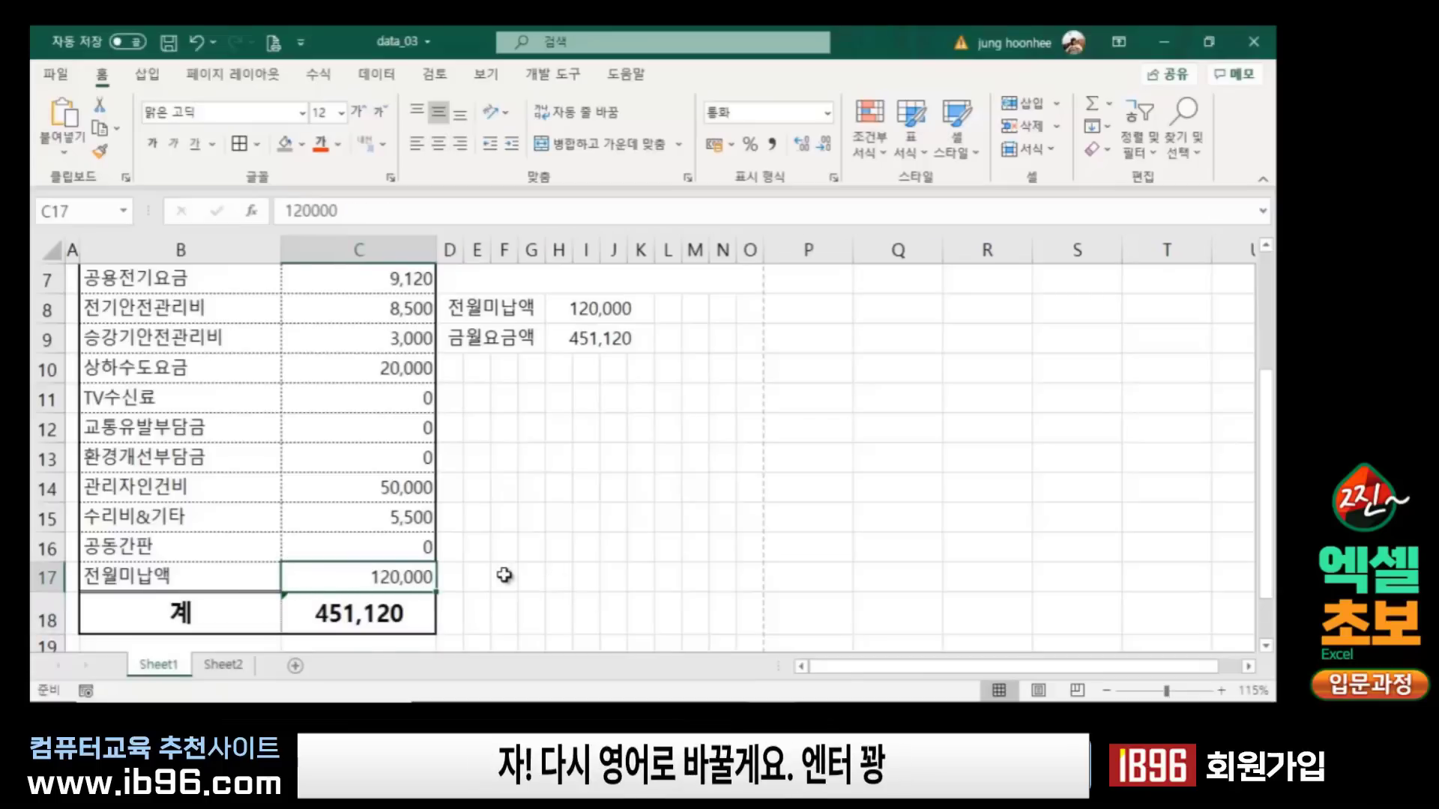
type("0")
key("Return")
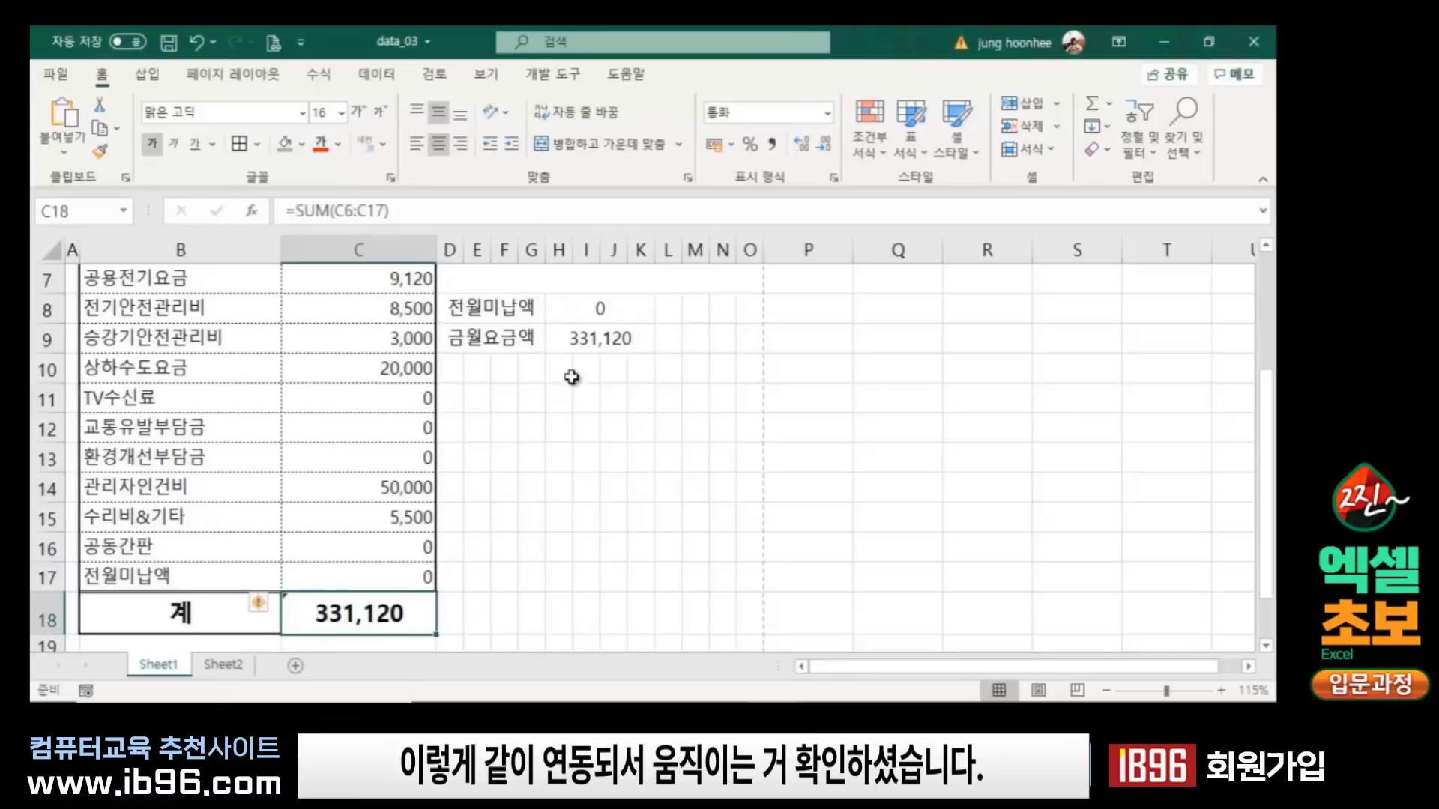
left_click(654, 397)
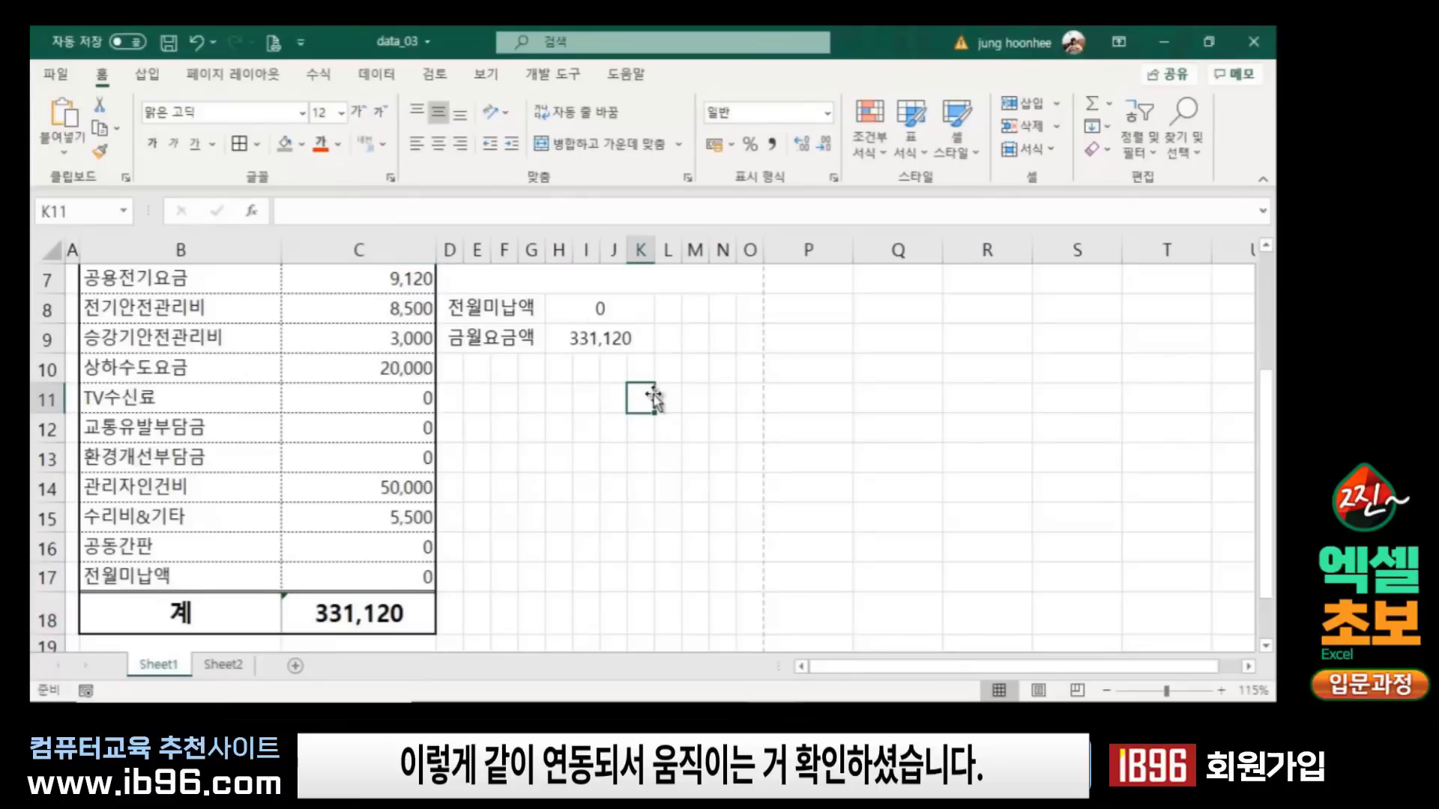
Step: Right-align and bold the receipt amounts 0 and 331,120 in H8:H9
left_click(628, 307)
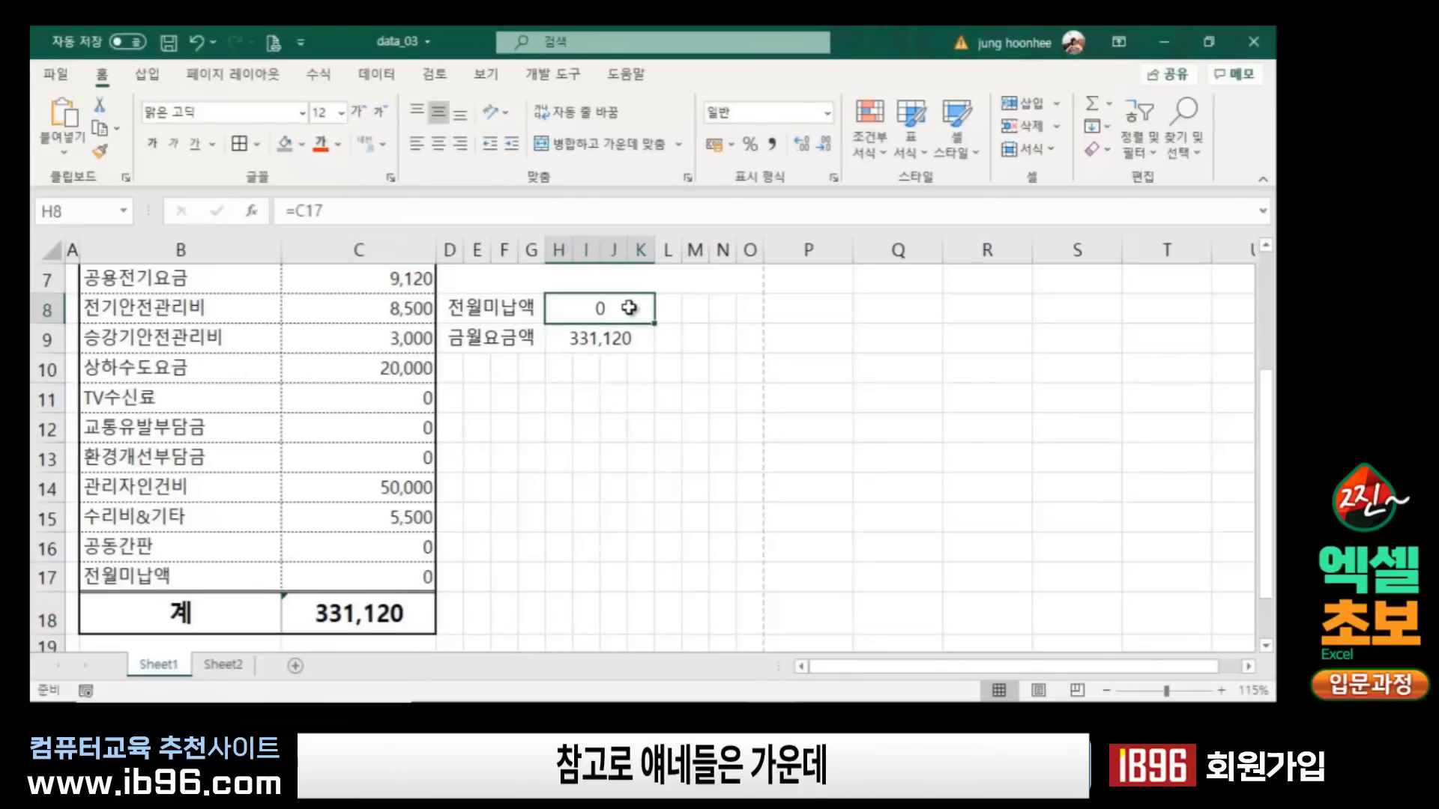
left_click_drag(628, 307, 628, 343)
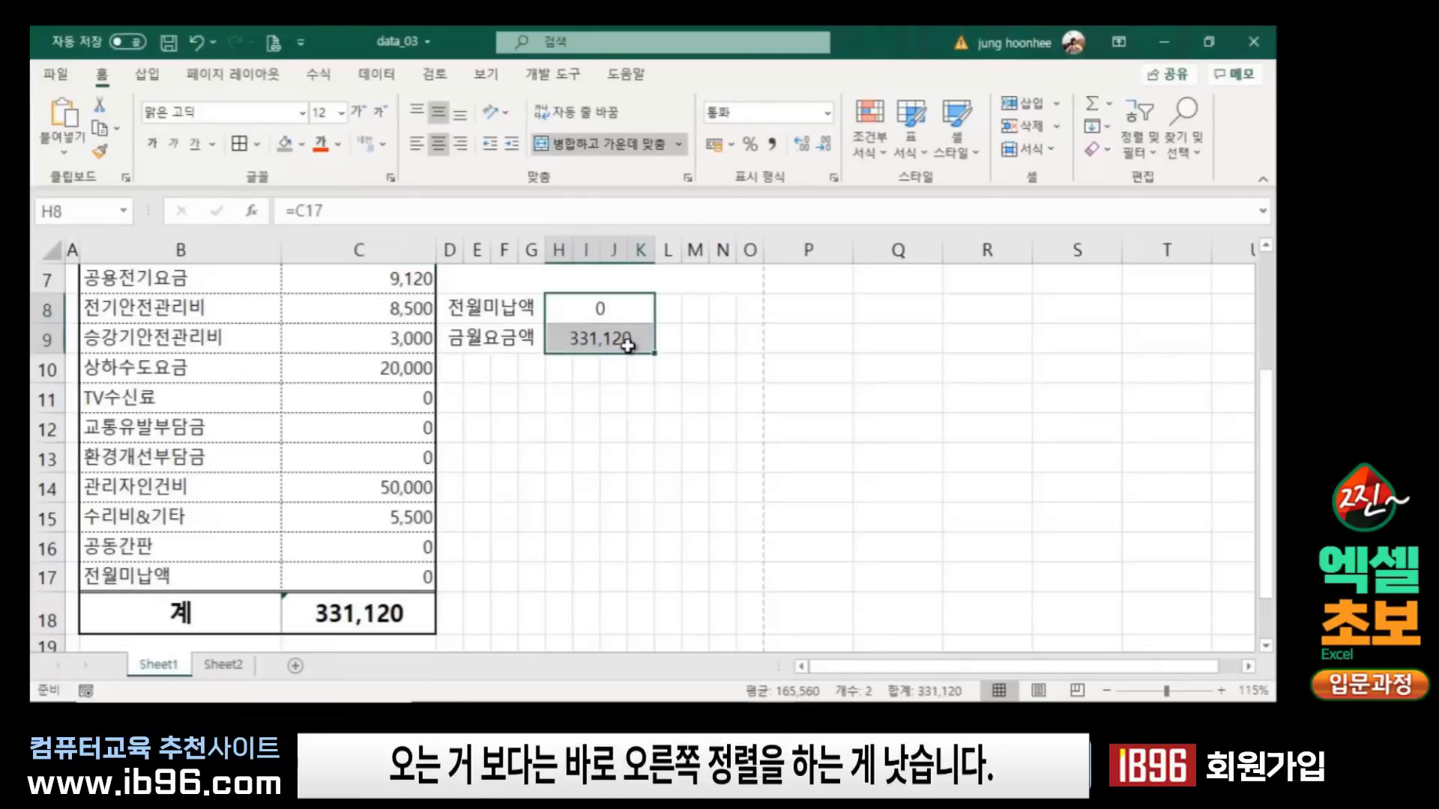
left_click(464, 148)
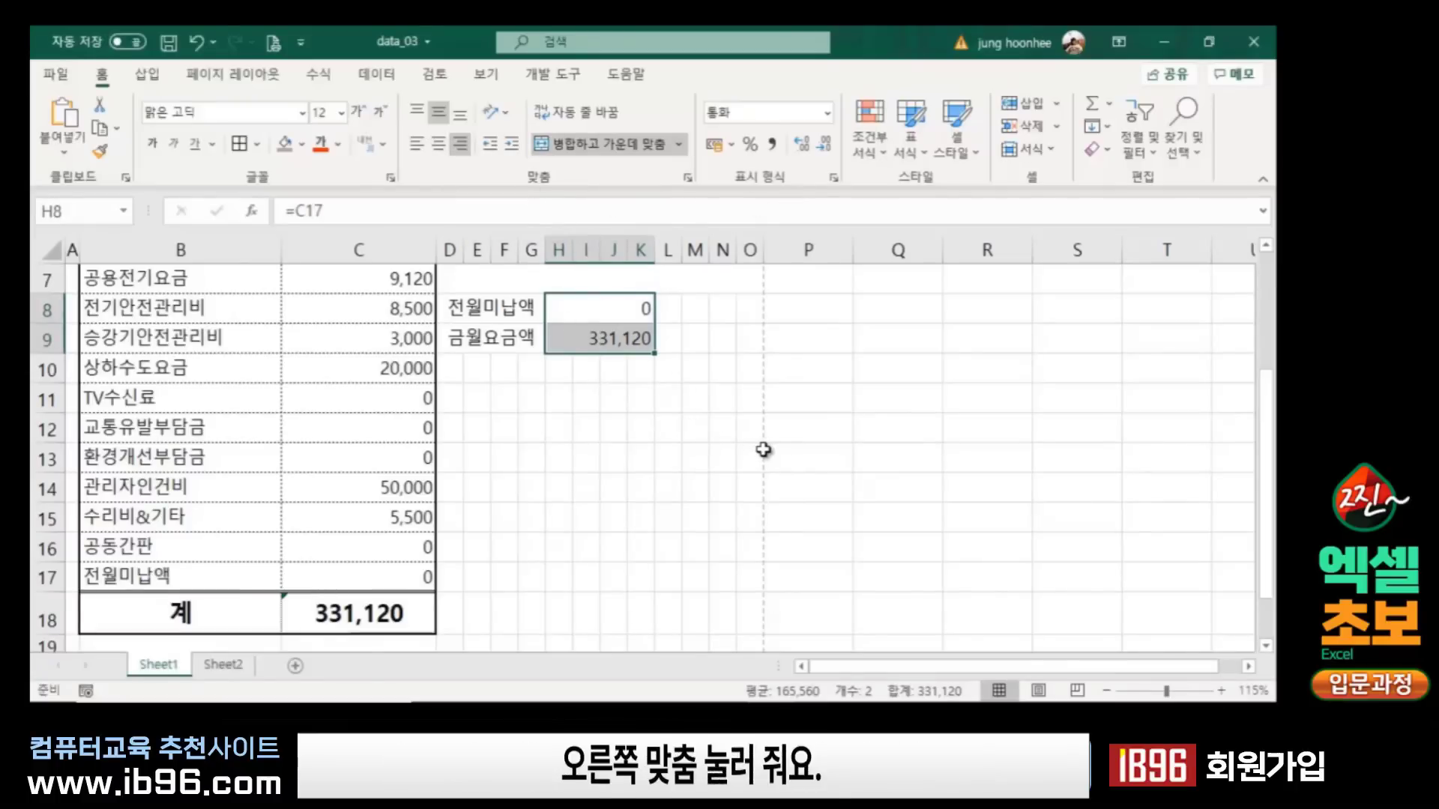
left_click(152, 143)
left_click(643, 466)
scroll(734, 463, "up", 1)
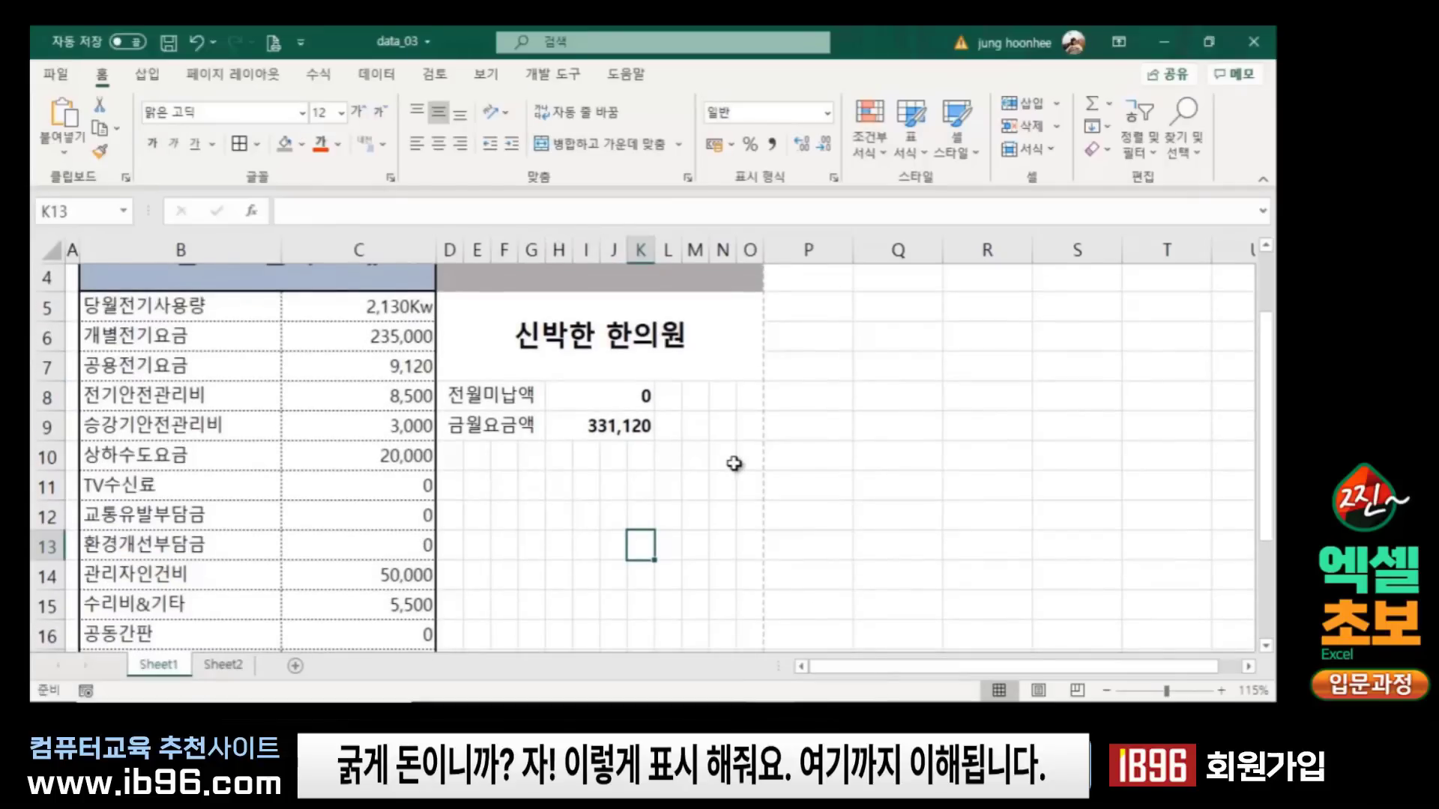
Step: Merge D10:G13 into one centred block below the 금월요금액 row
left_click(695, 480)
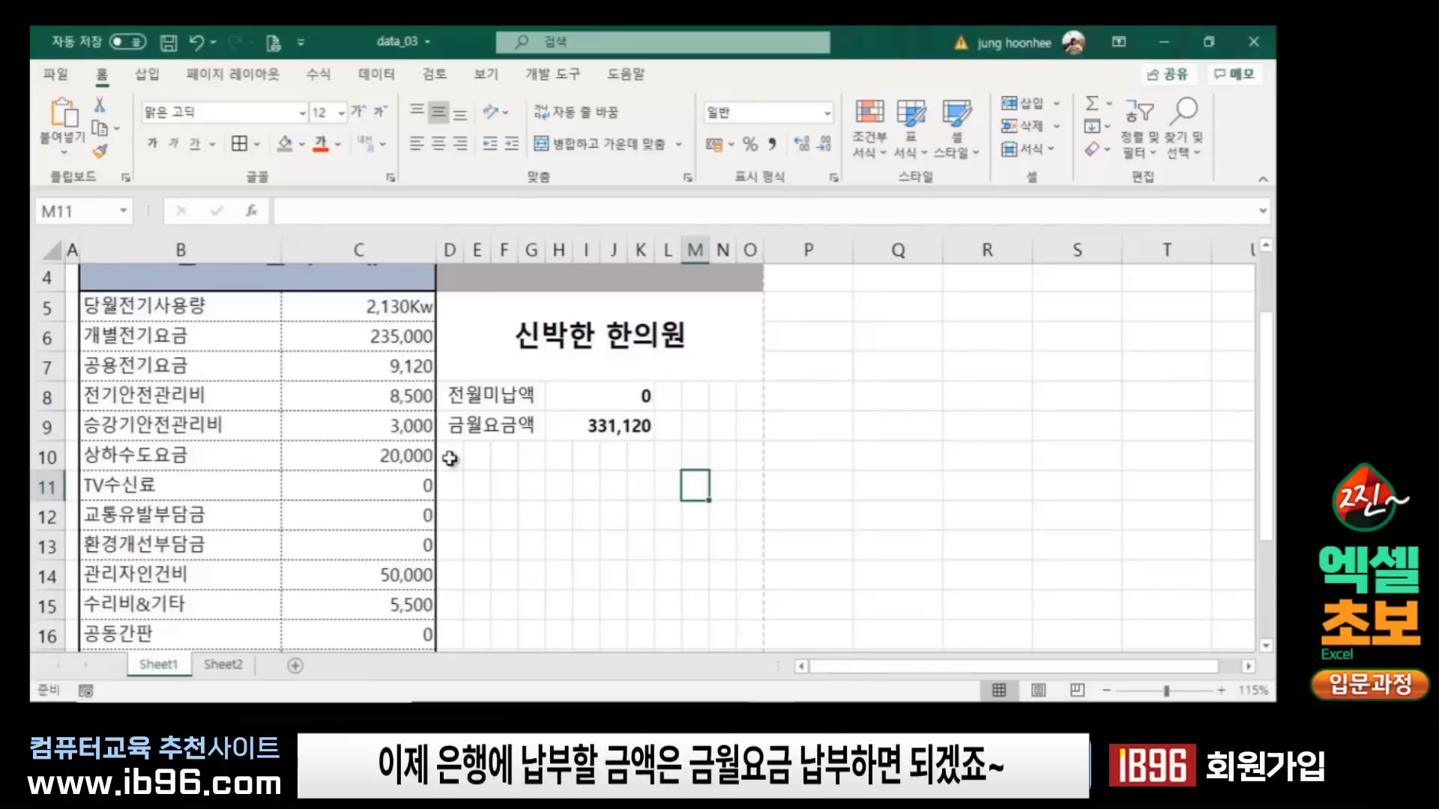
left_click(626, 431)
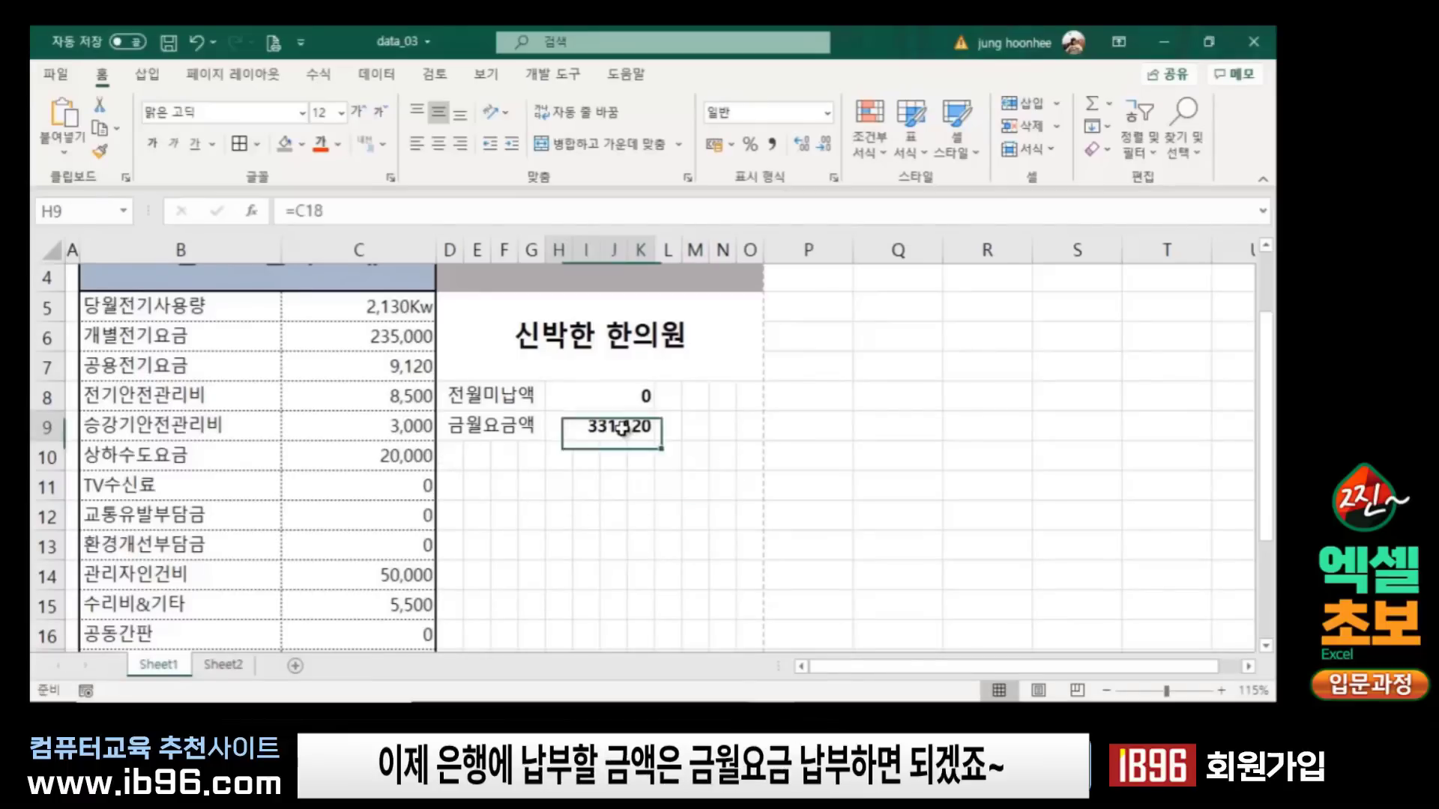
left_click(611, 568)
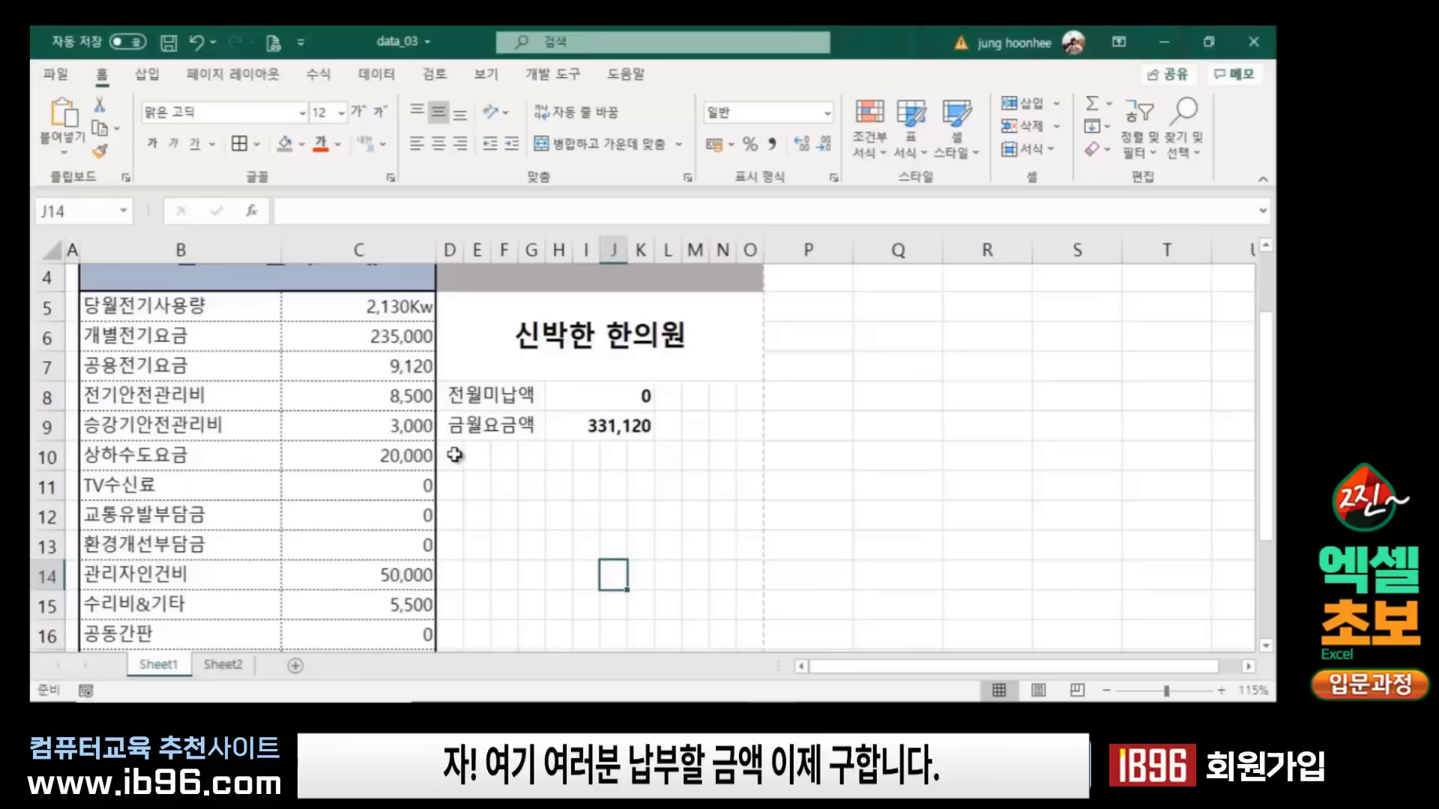
left_click_drag(455, 455, 747, 490)
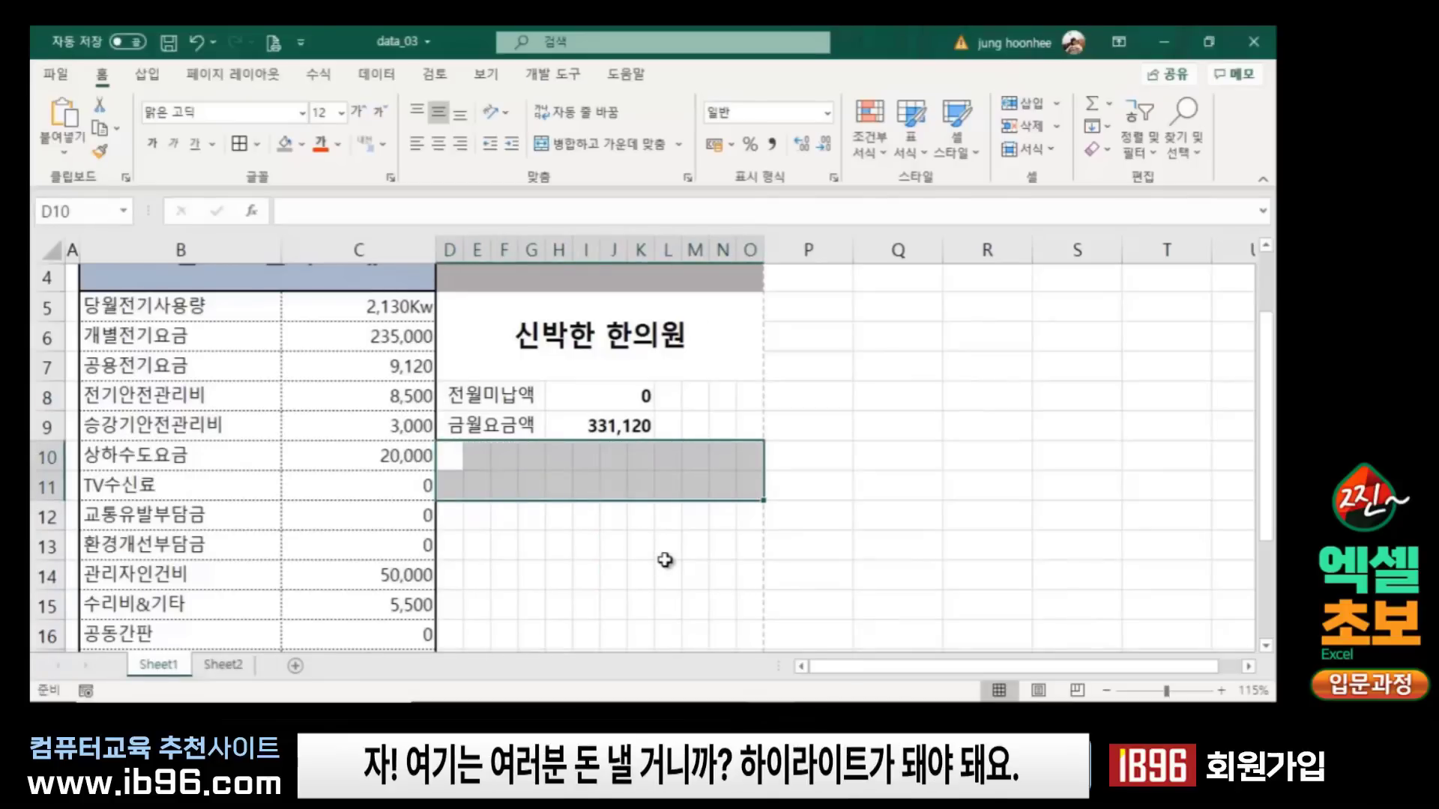
left_click(454, 458)
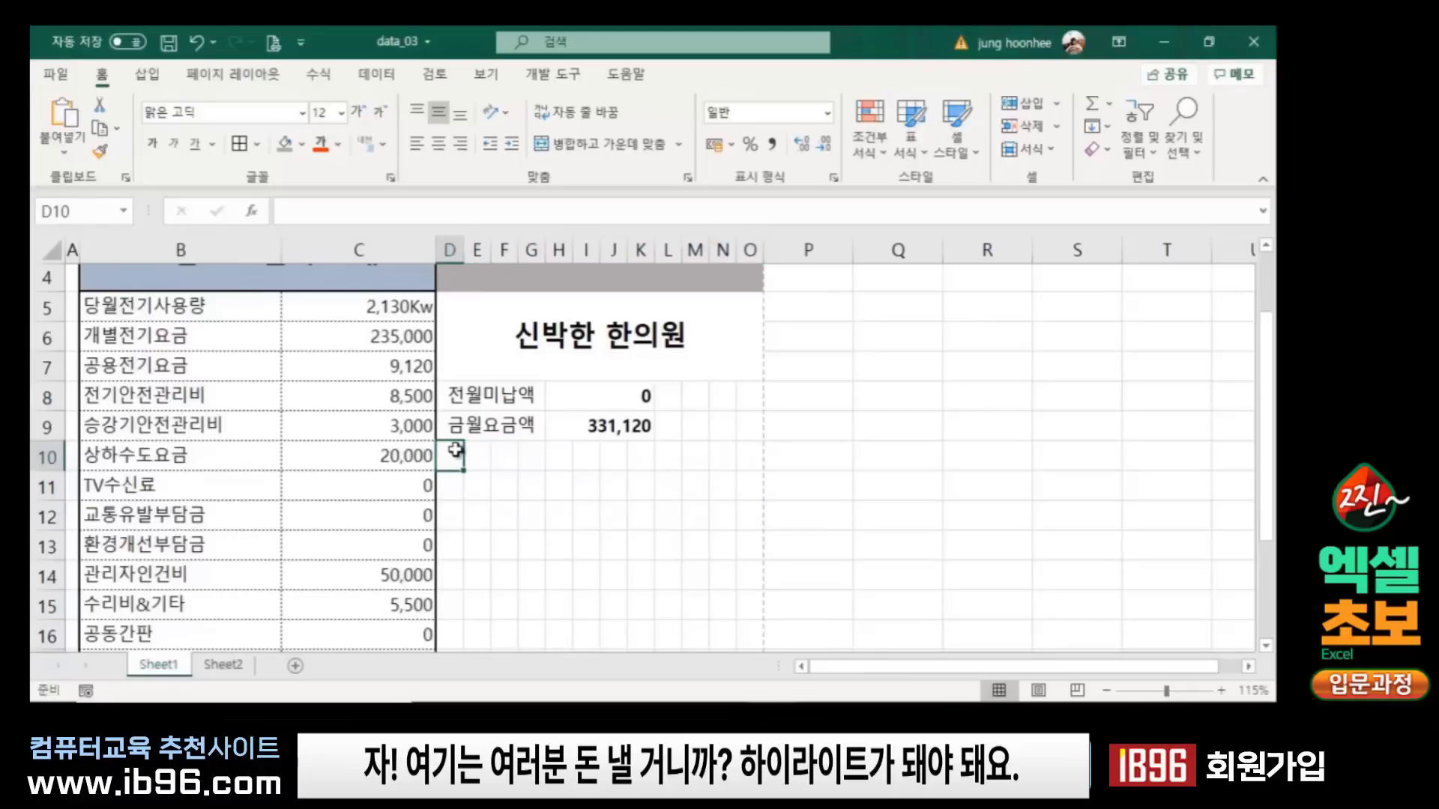
left_click_drag(455, 450, 539, 535)
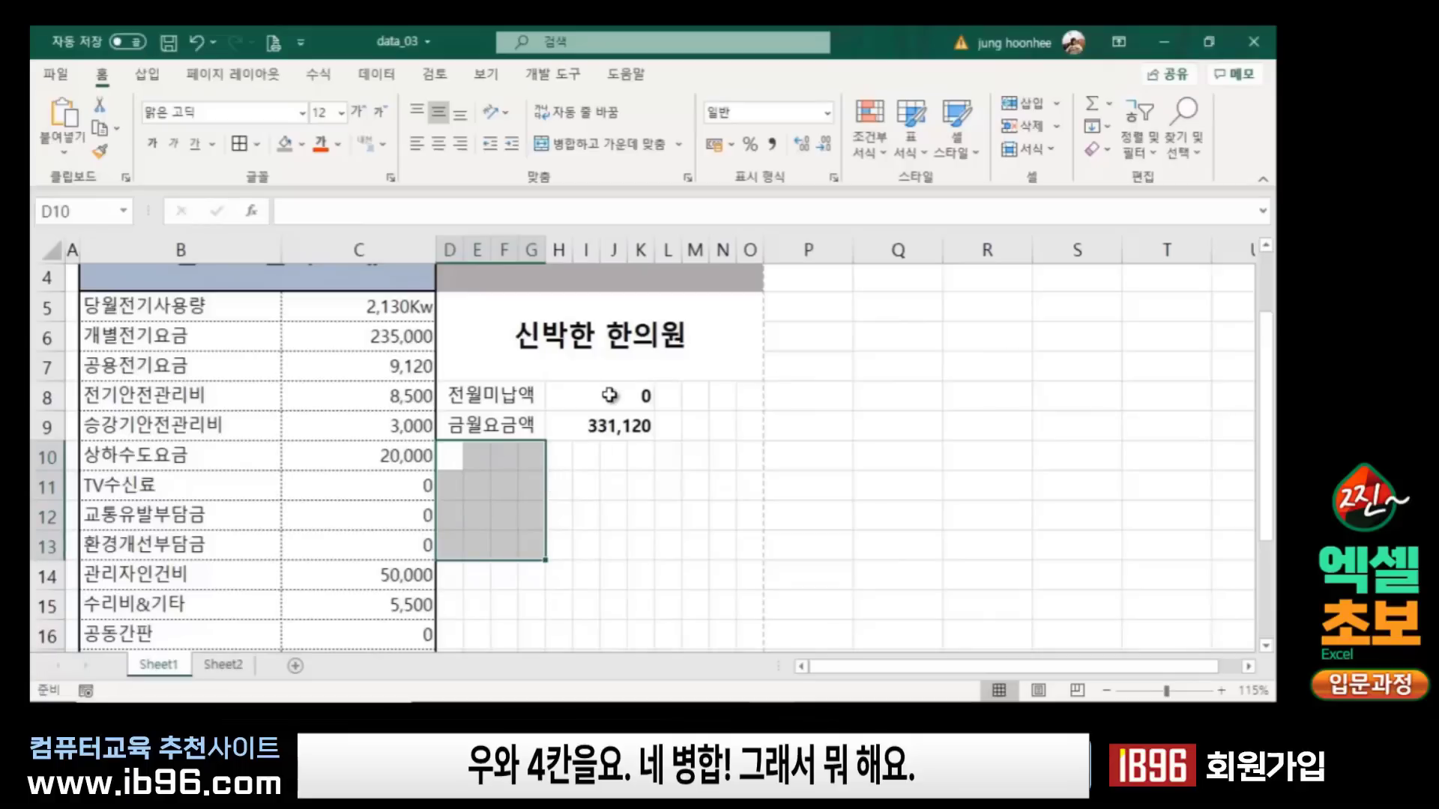
left_click(623, 145)
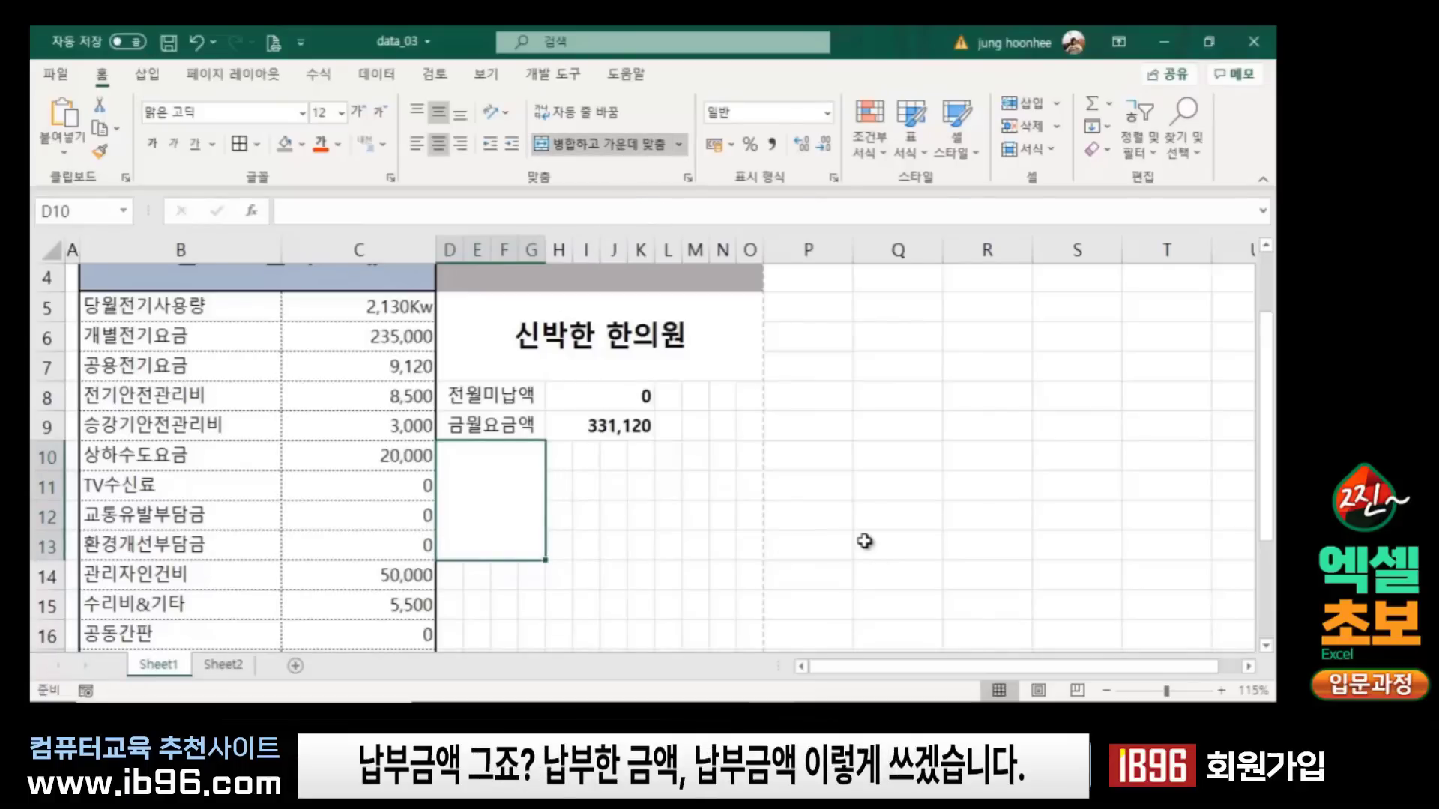
Step: Type the label 납부금액 into the merged D10 block
type("나북")
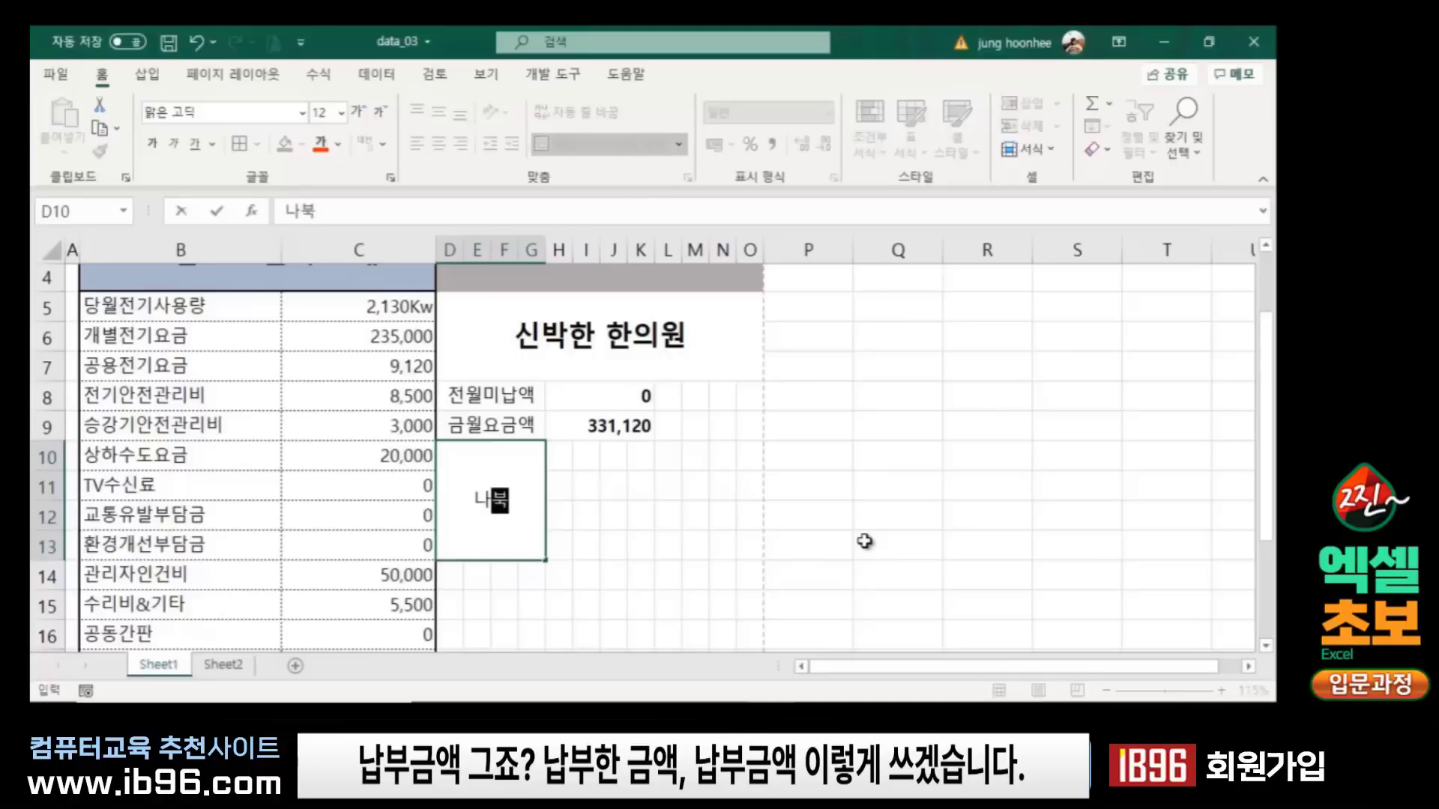
key("BackSpace")
key("BackSpace")
type("납")
type("부금")
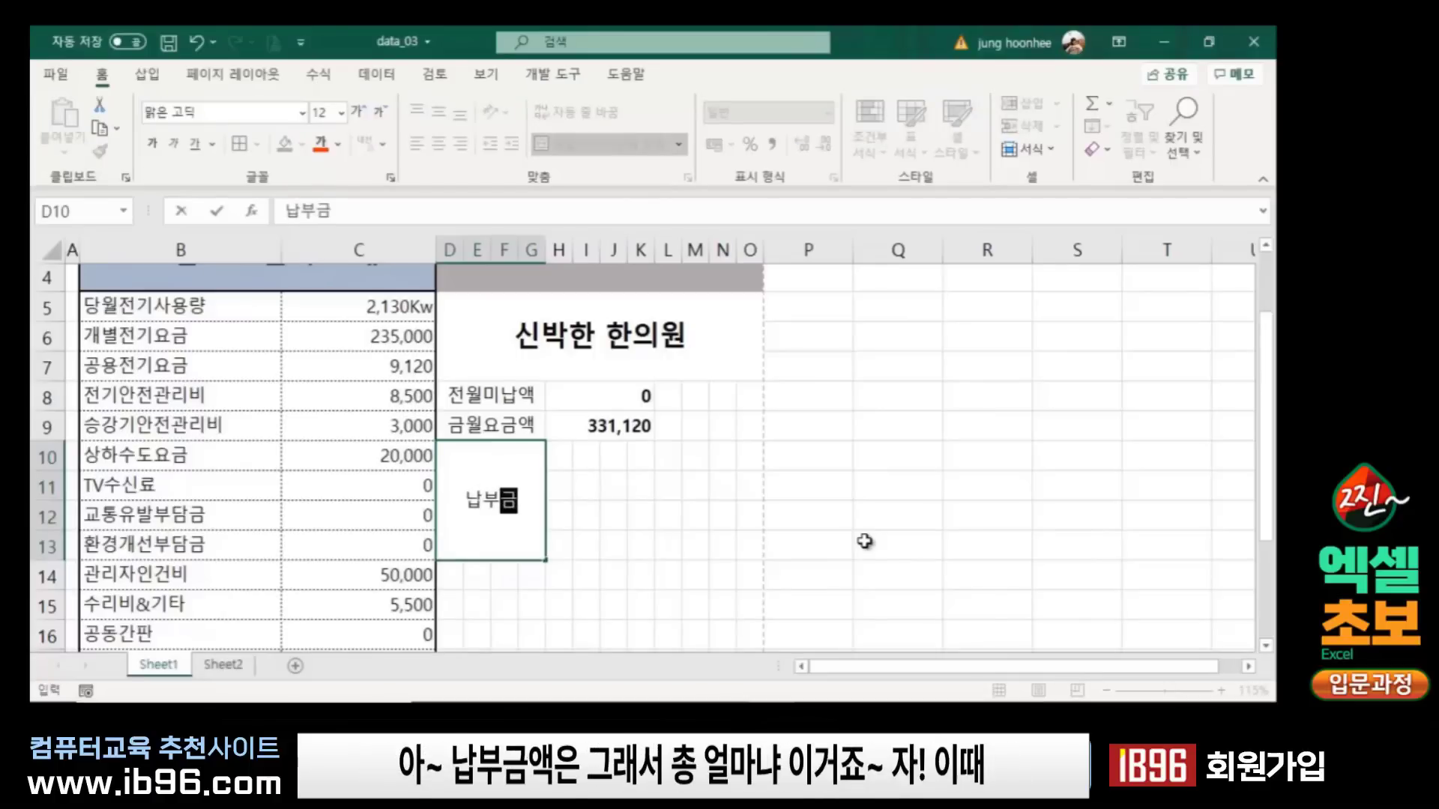
type("액")
key("Return")
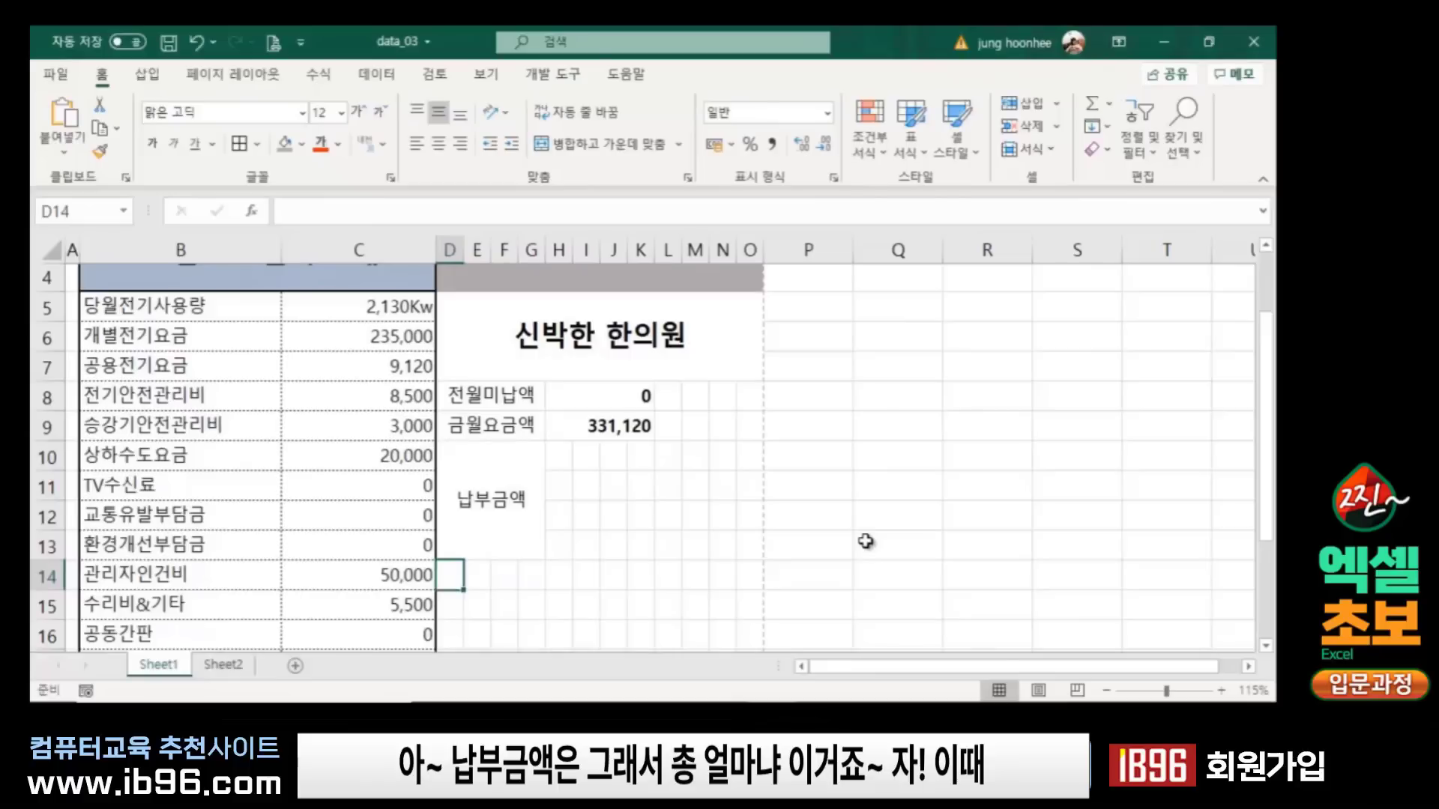
Step: Merge H10:O11 and H12:O13 each into a single cell beside 납부금액
left_click(555, 455)
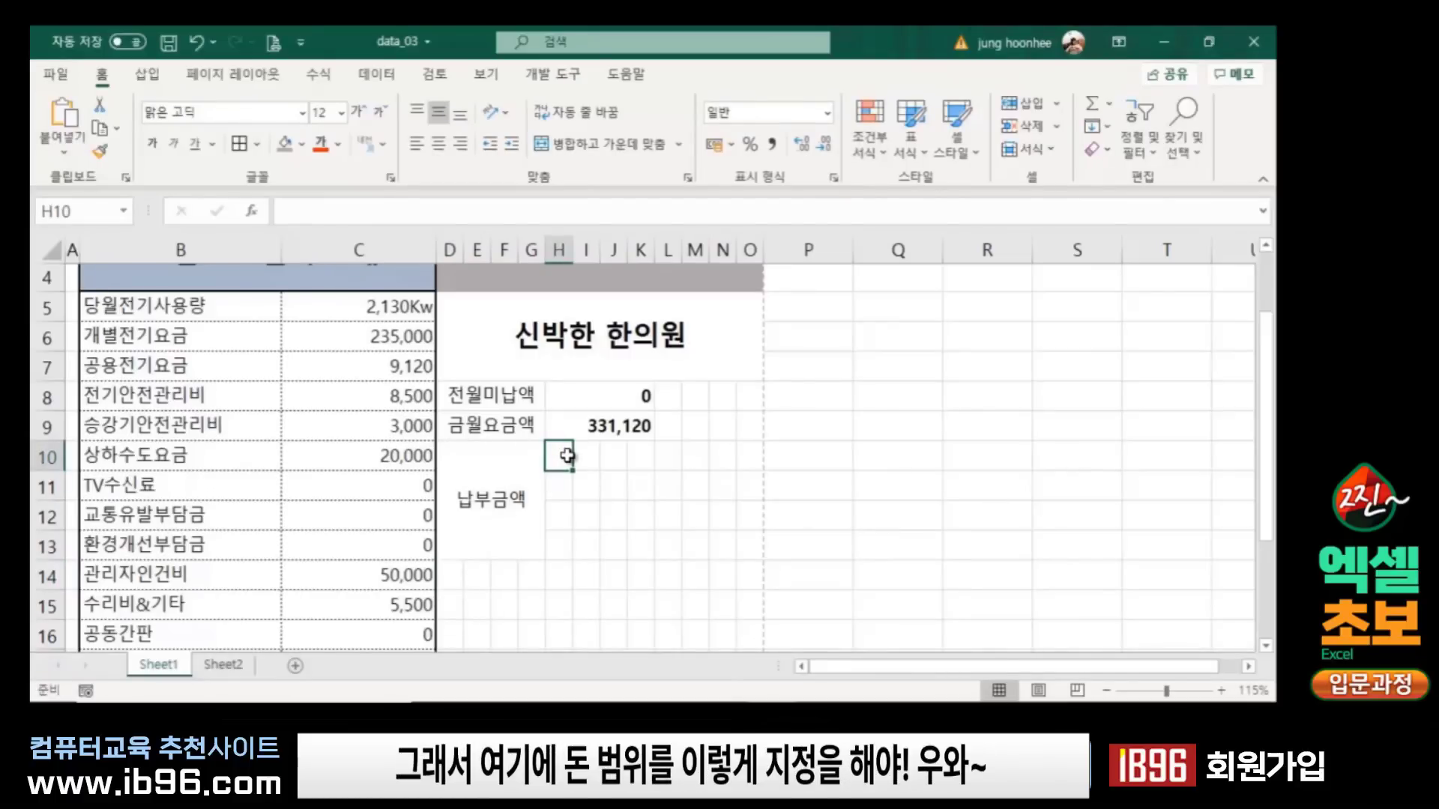
mouse_move(567, 455)
left_mouse_down()
mouse_move(740, 468)
mouse_move(740, 484)
left_mouse_up()
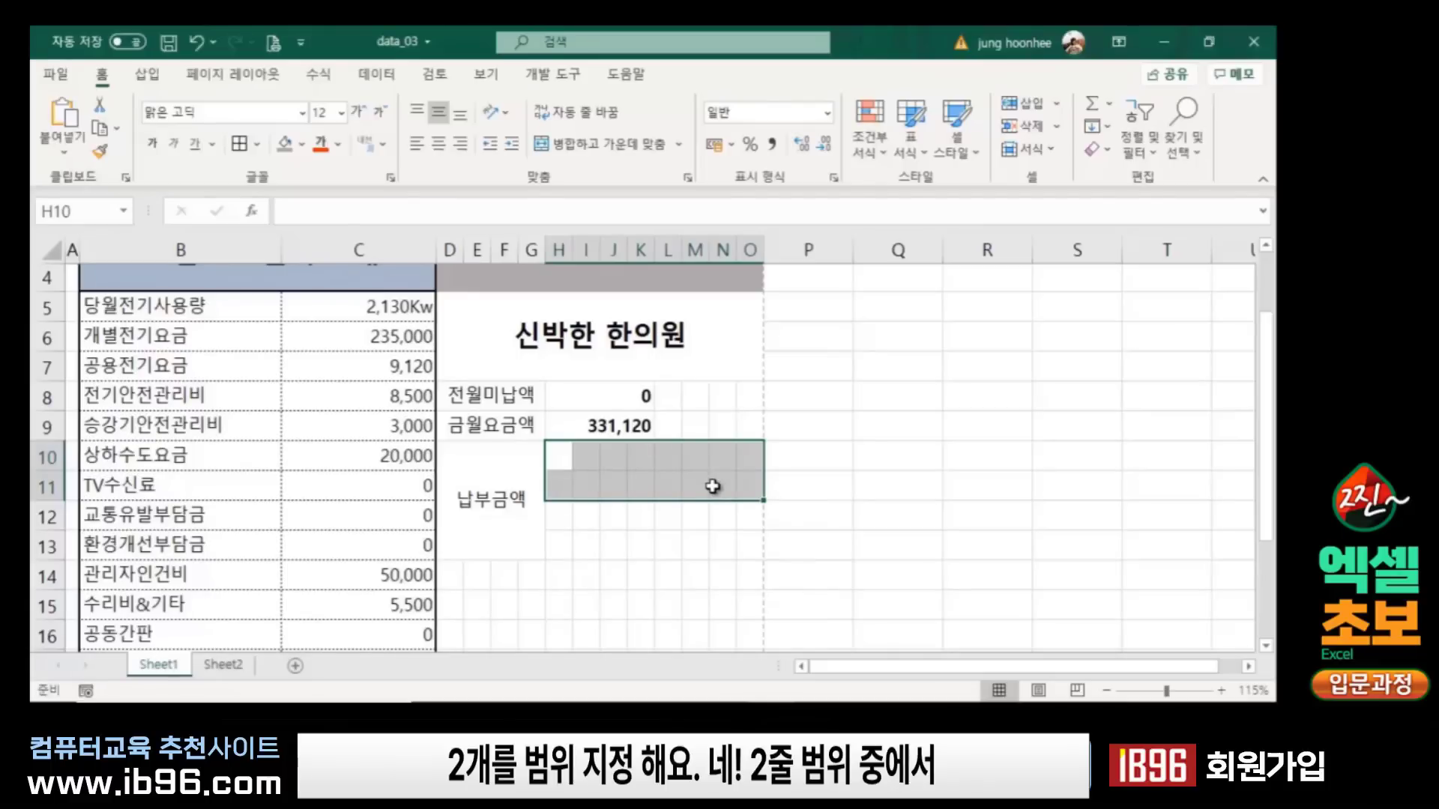
left_click(622, 141)
left_click_drag(561, 517, 748, 547)
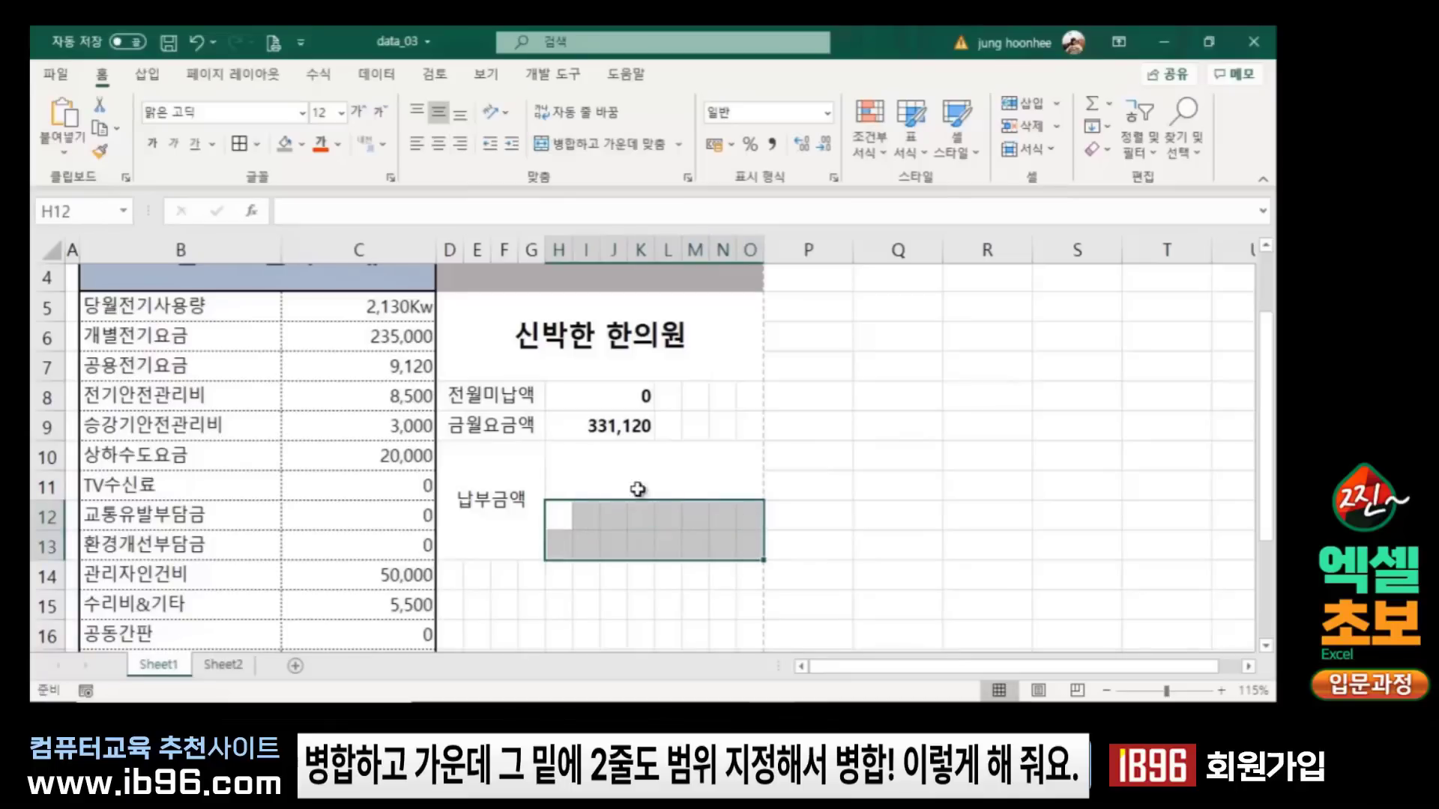
left_click(618, 144)
left_click(1001, 578)
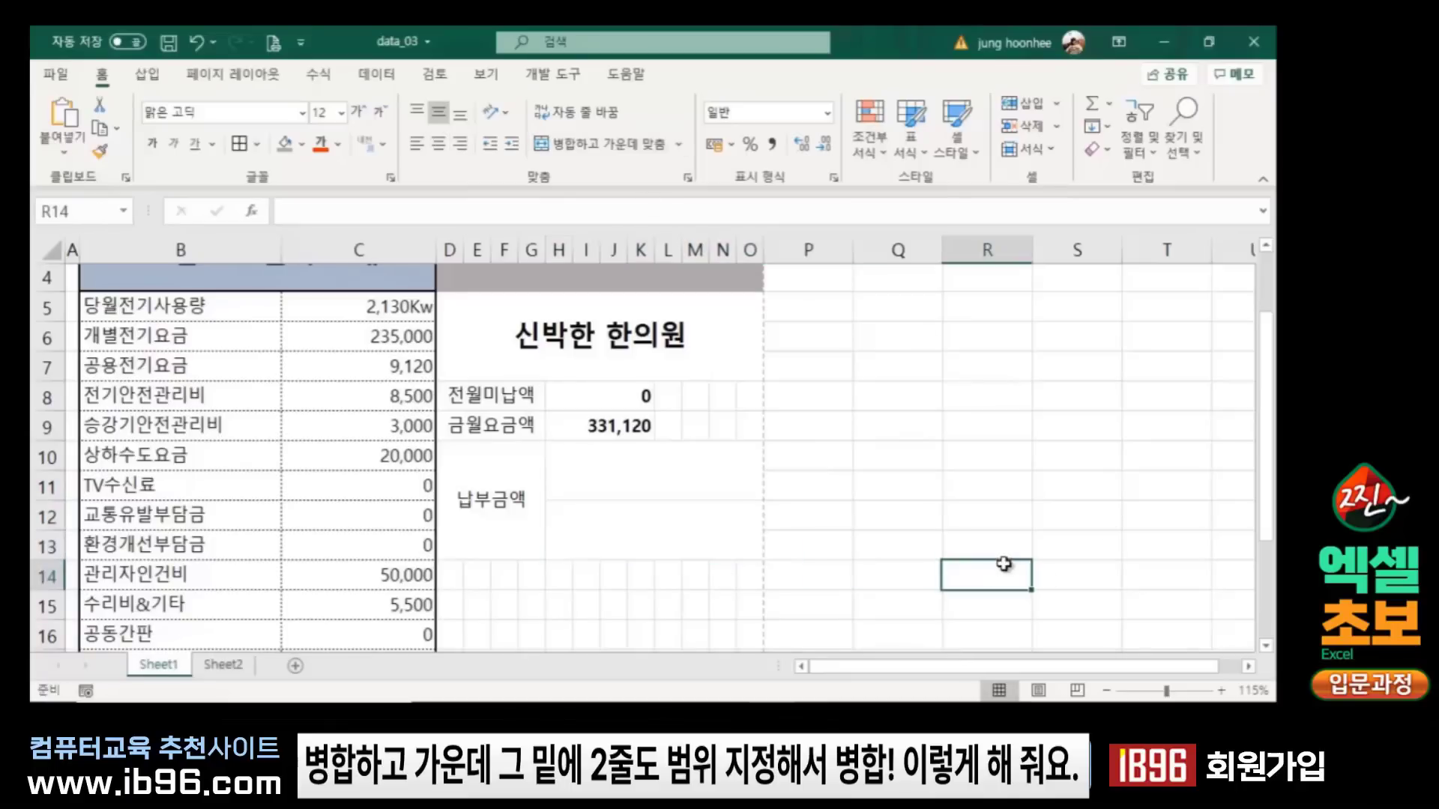
left_click(625, 480)
left_click(610, 538)
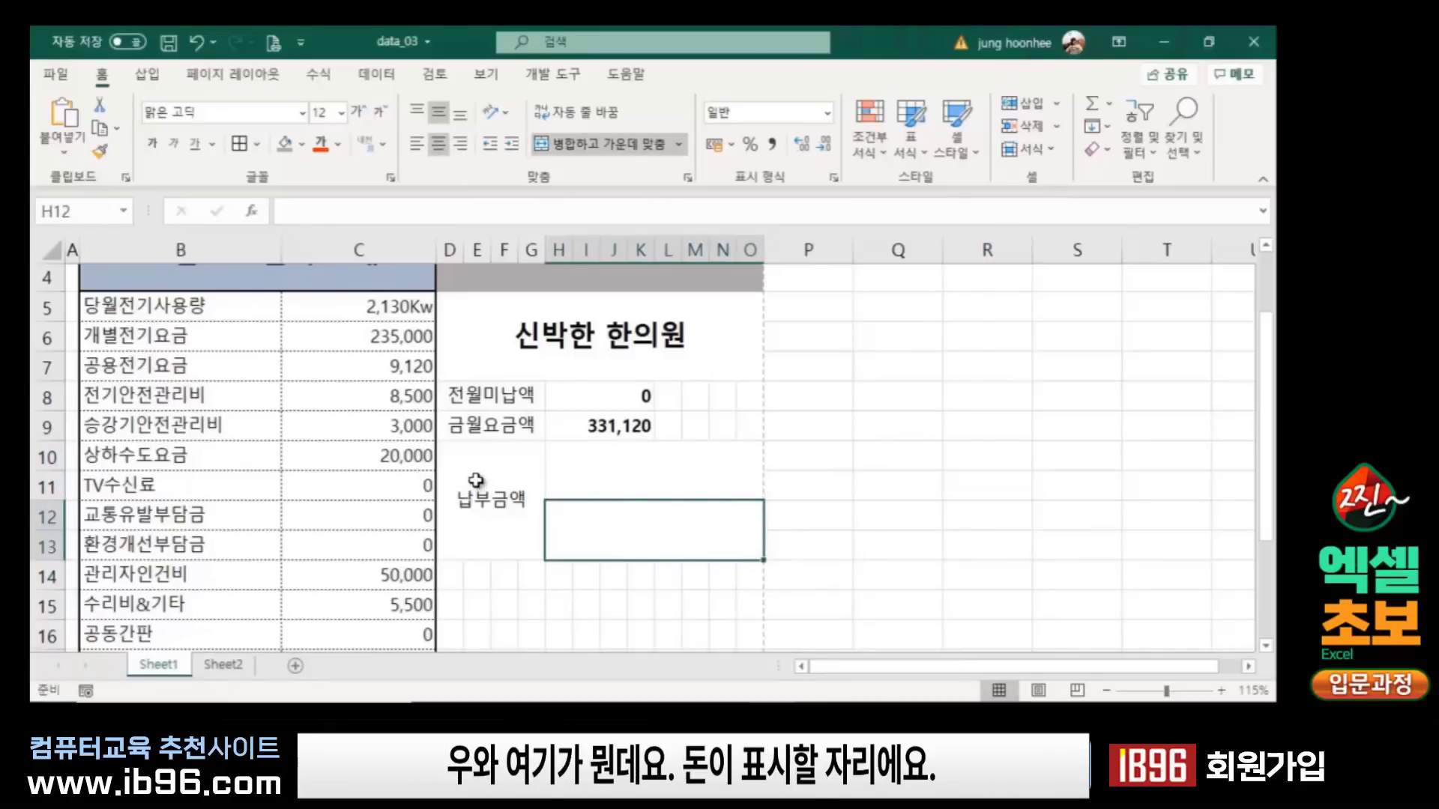
left_click_drag(472, 491, 644, 483)
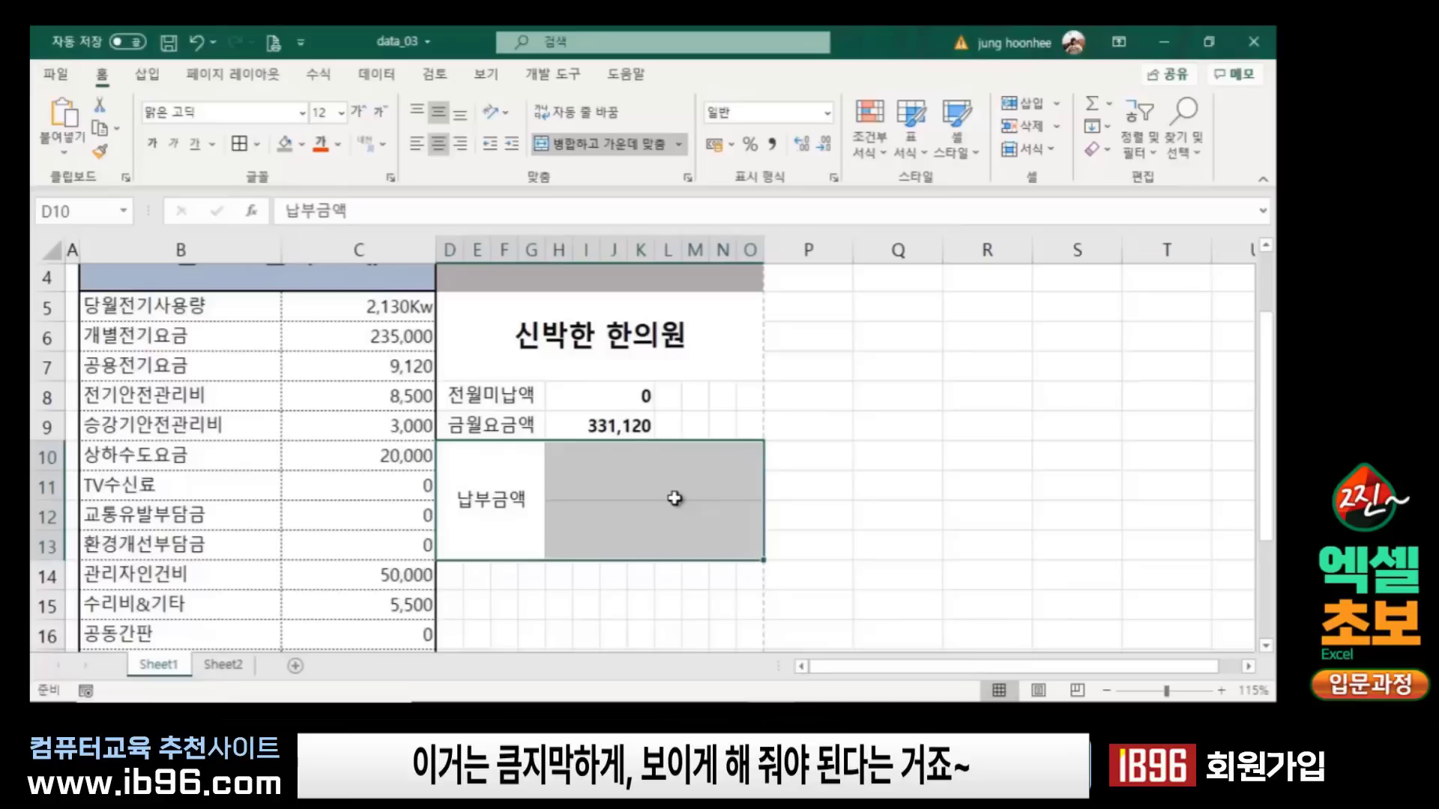
Step: Make 납부금액 bold at size 14 and apply All Borders to D10:O13
left_click(358, 113)
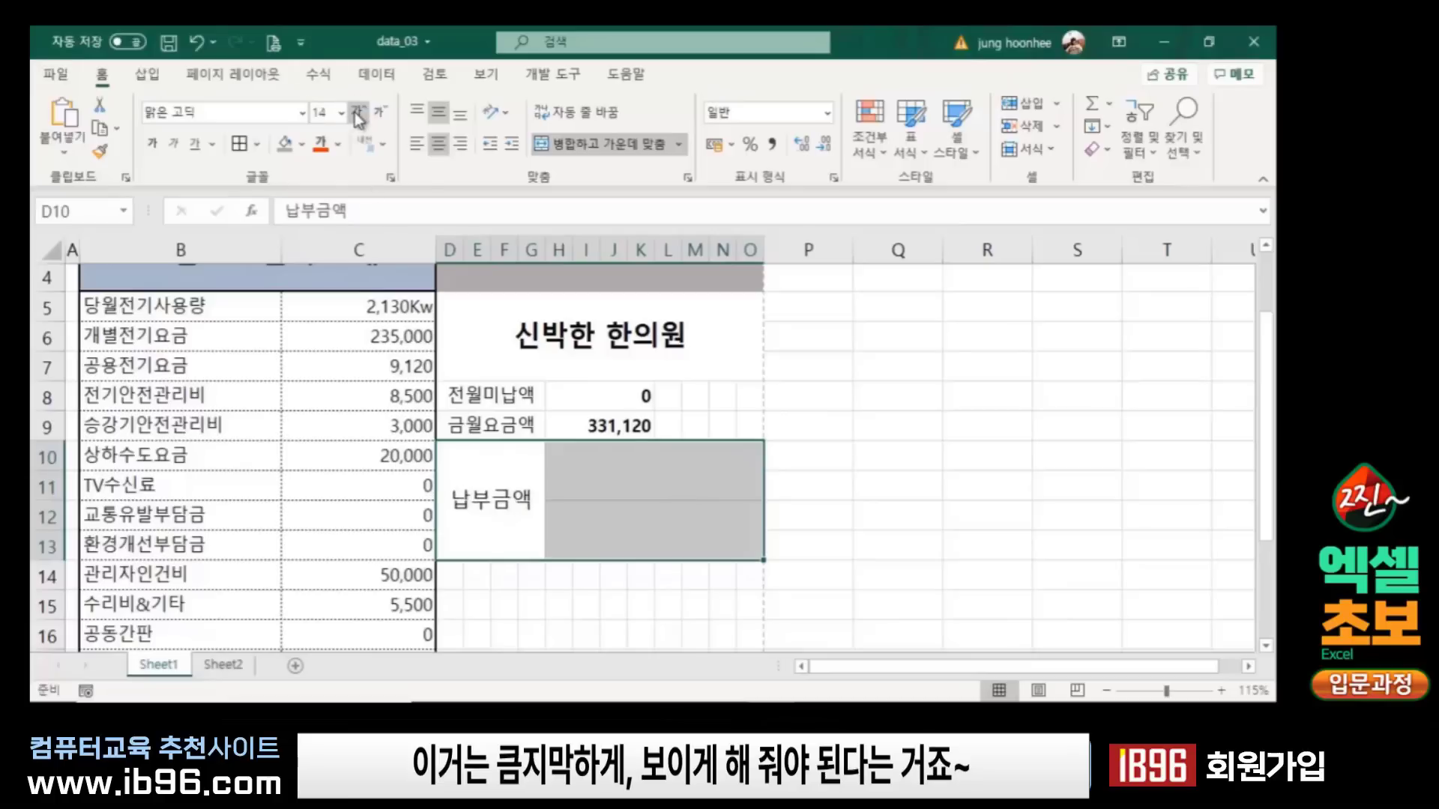
left_click(153, 147)
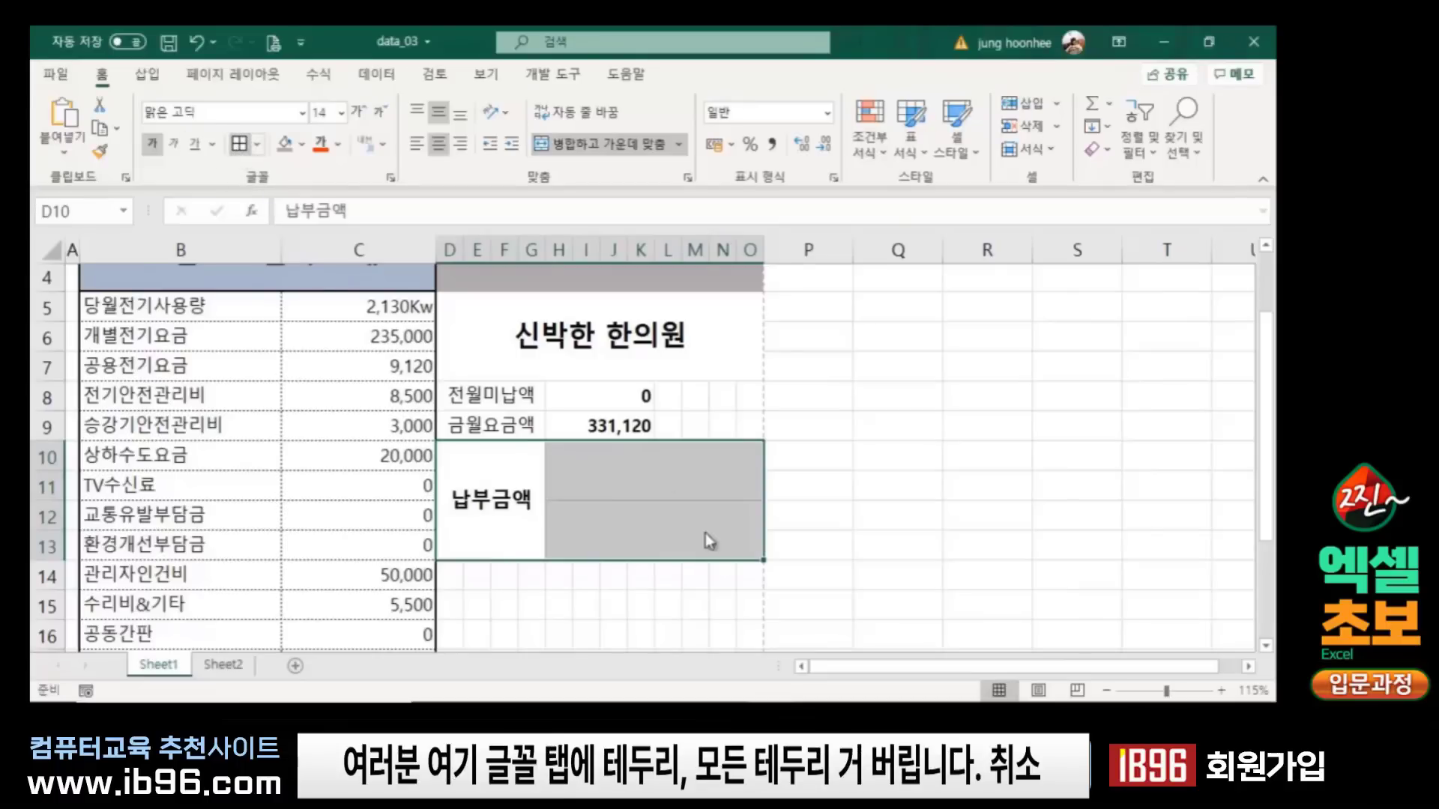
key("ctrl+1")
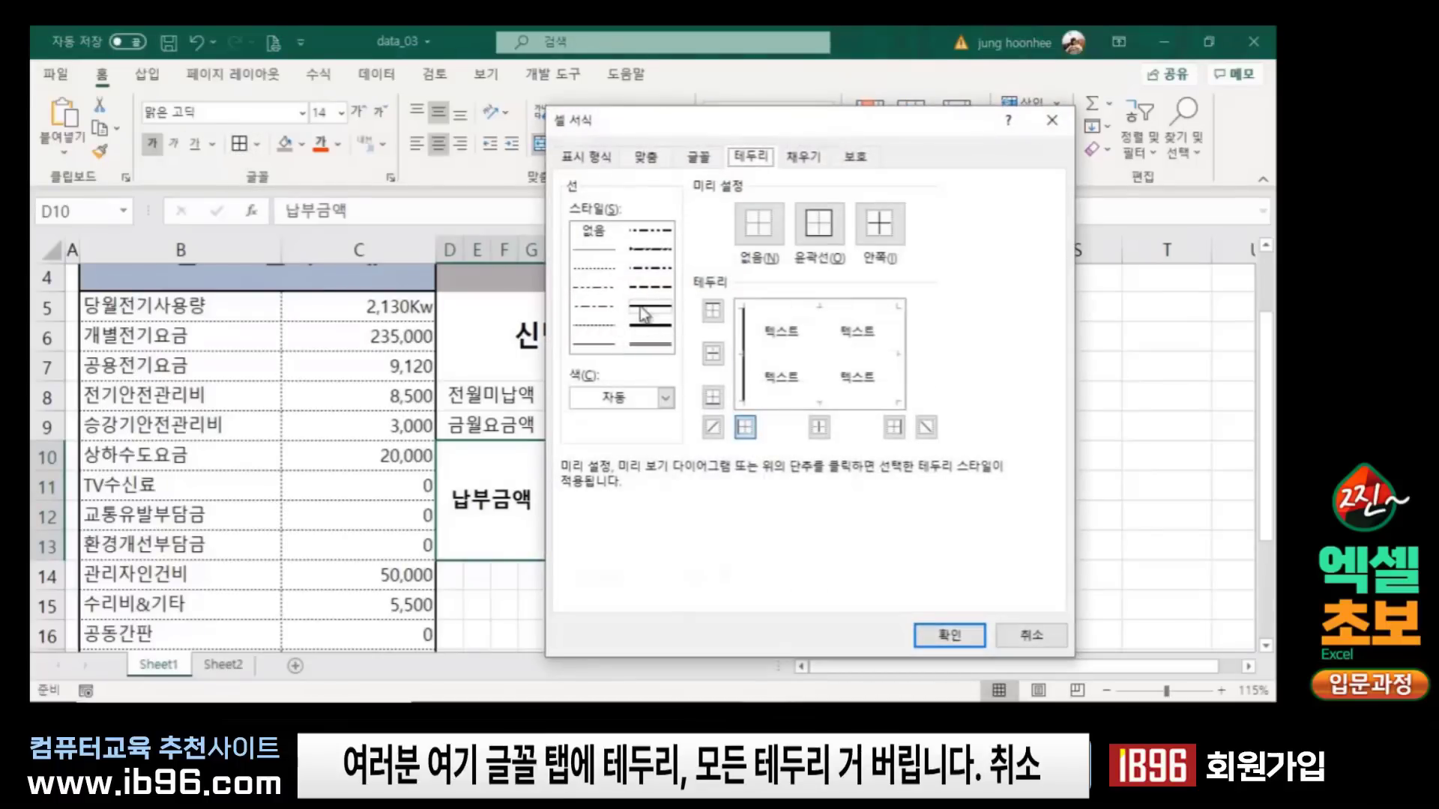
left_click(1013, 636)
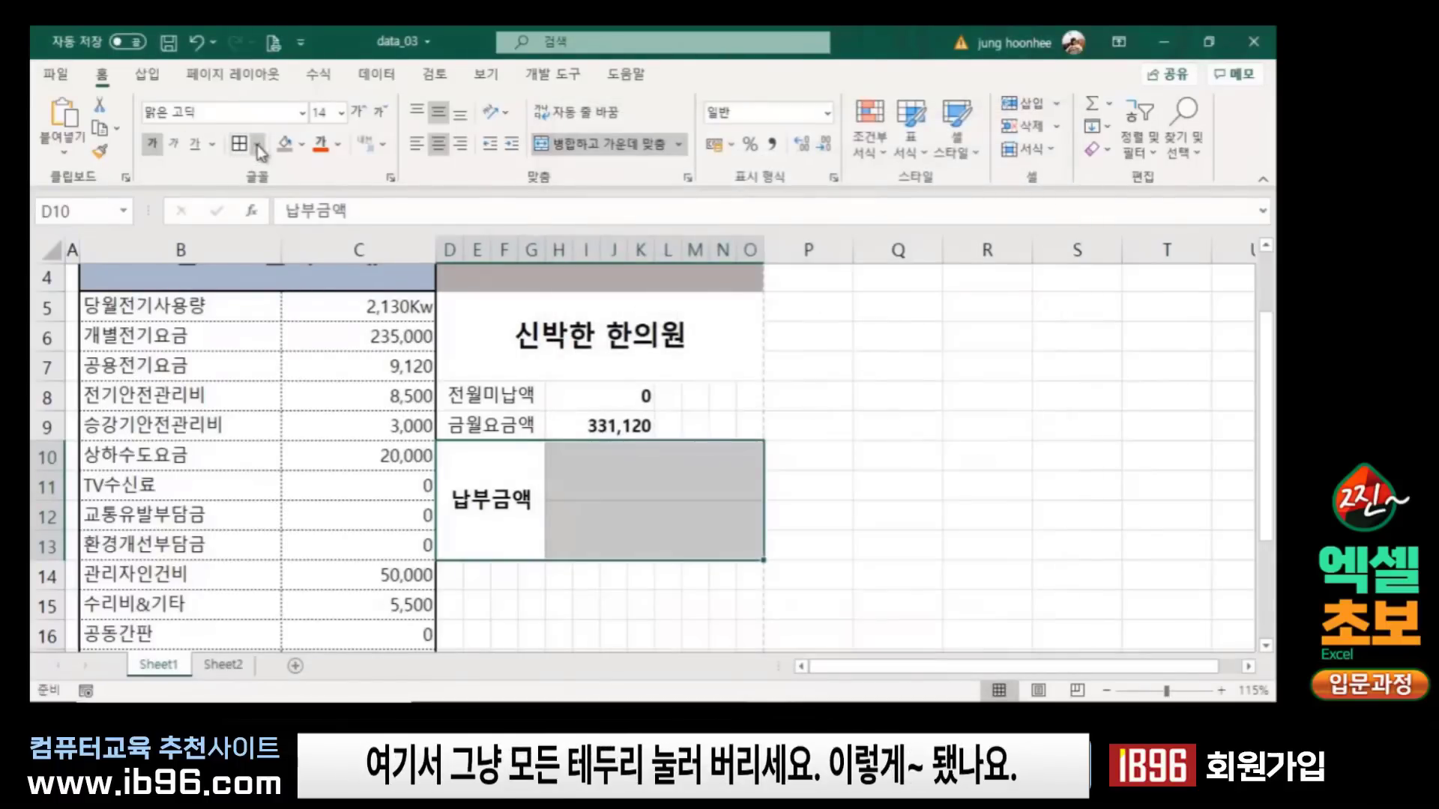
left_click(258, 146)
left_click(264, 343)
left_click(679, 646)
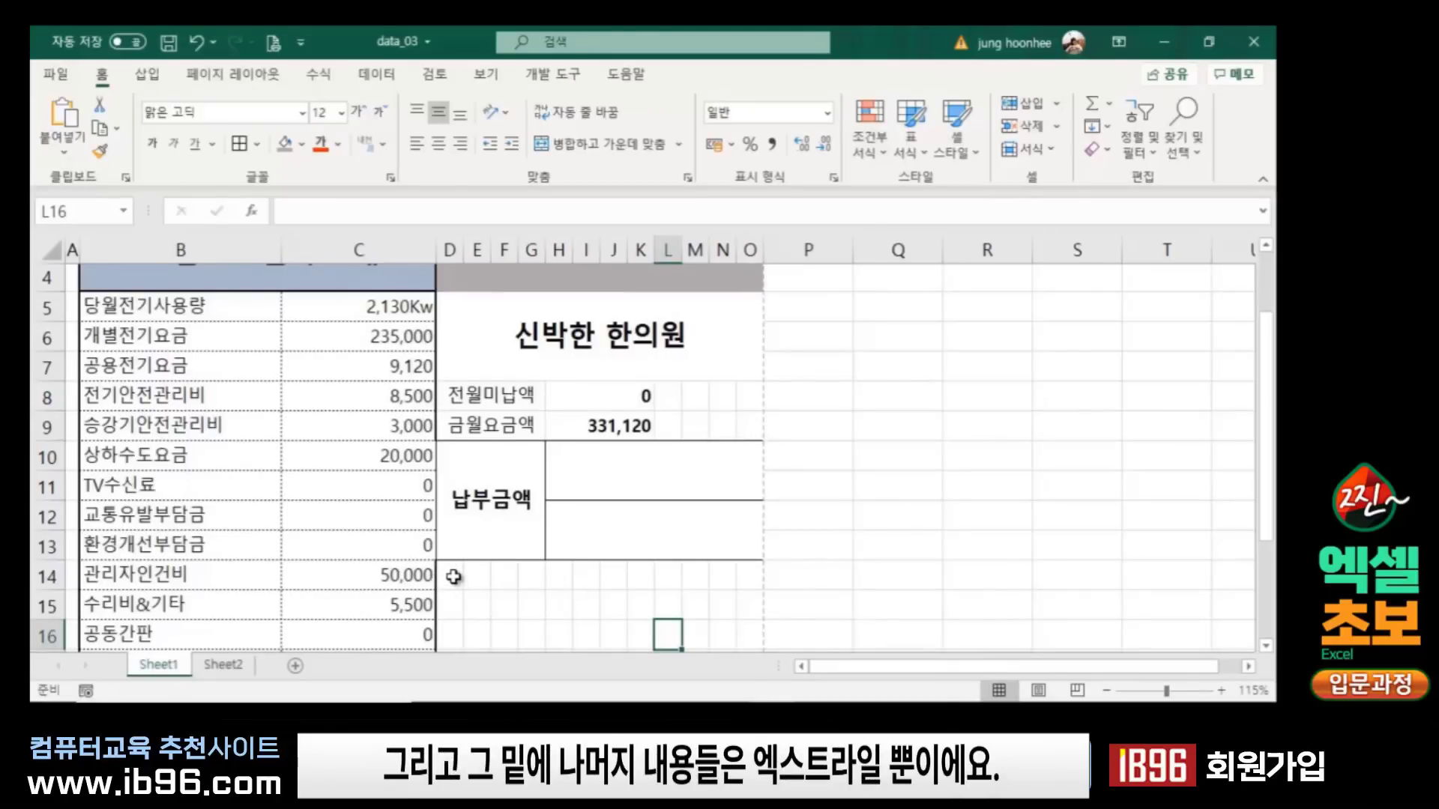
Step: Merge D14:O14 and enter the sentence 상기 금액을 정히 영수합니다
left_click_drag(455, 575, 747, 570)
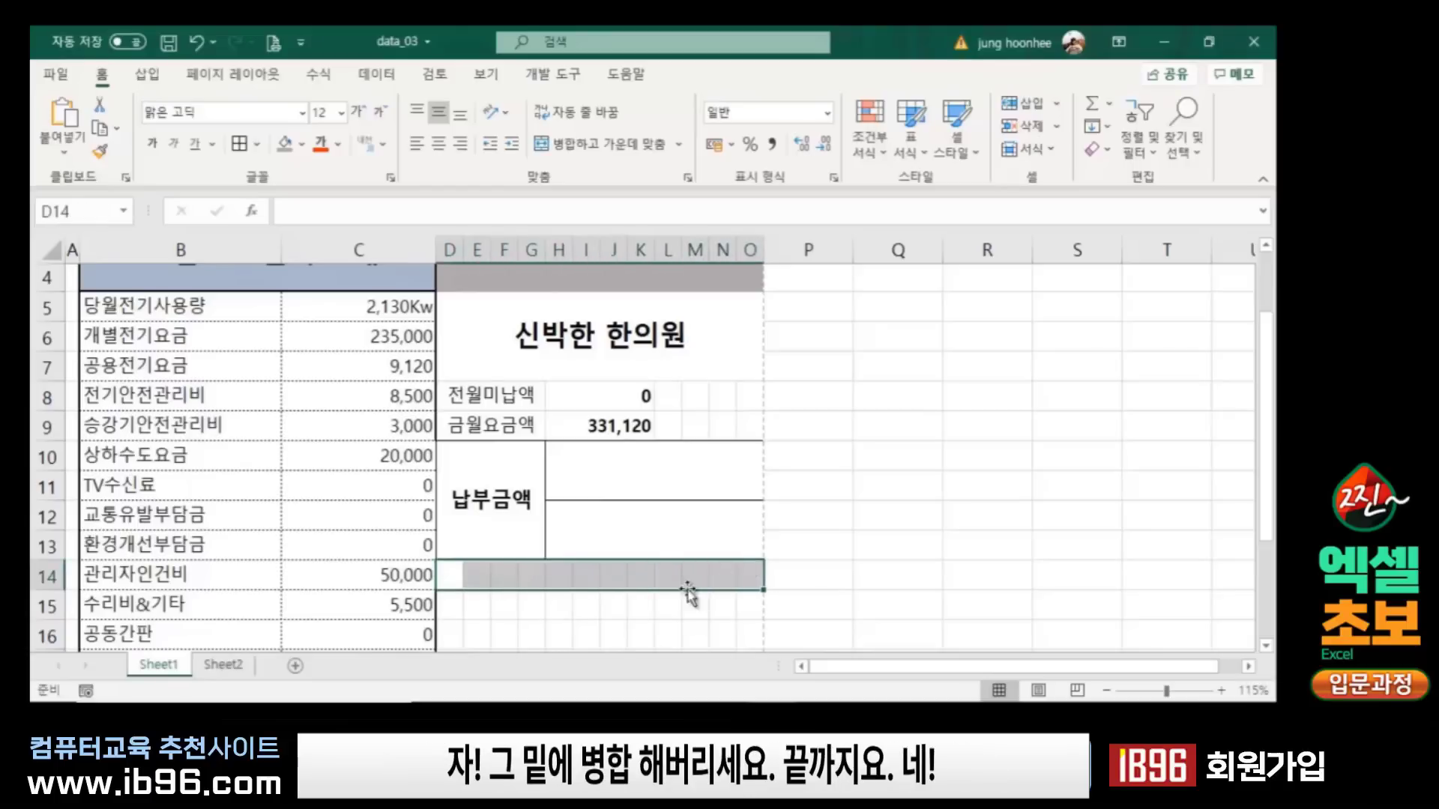
left_click(600, 143)
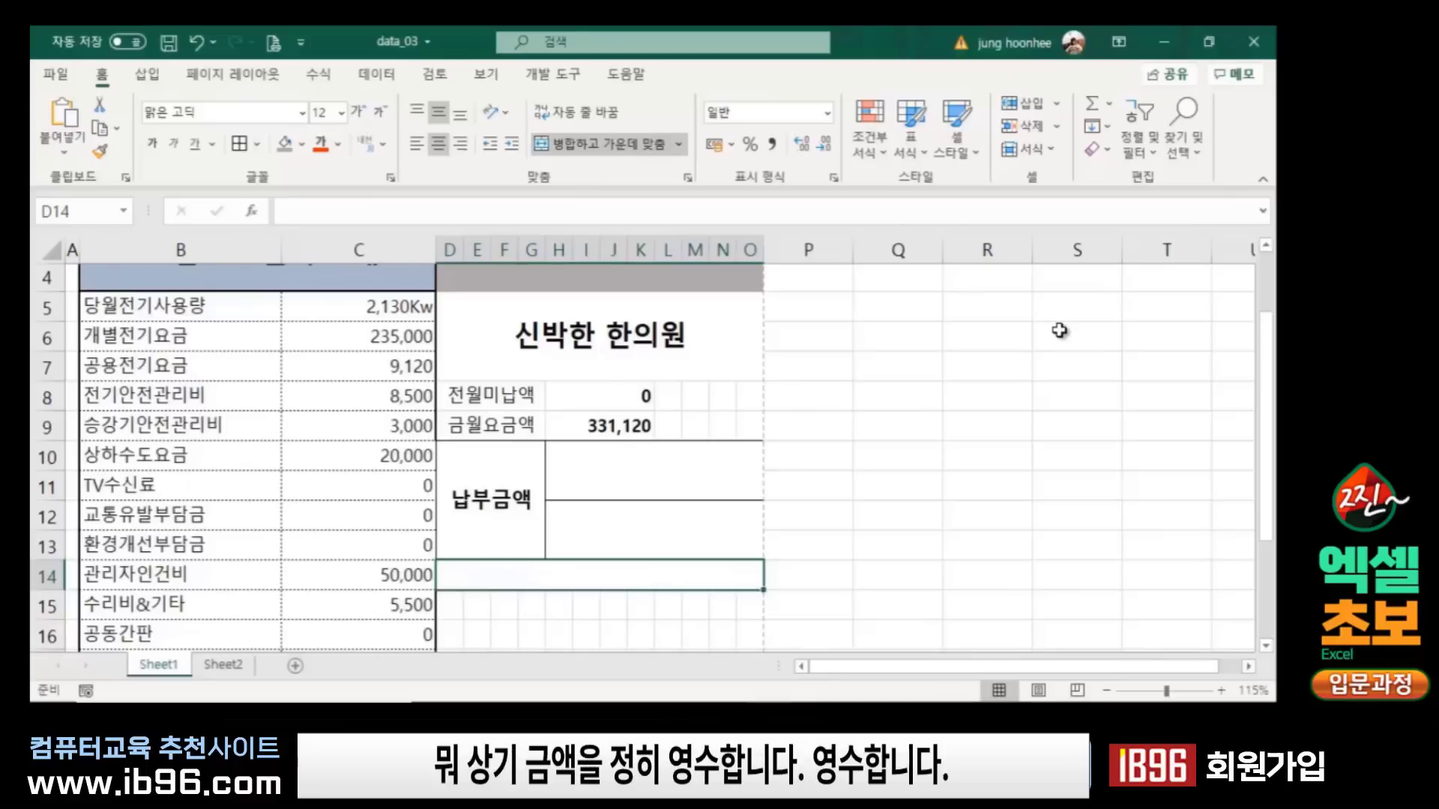
type("상기")
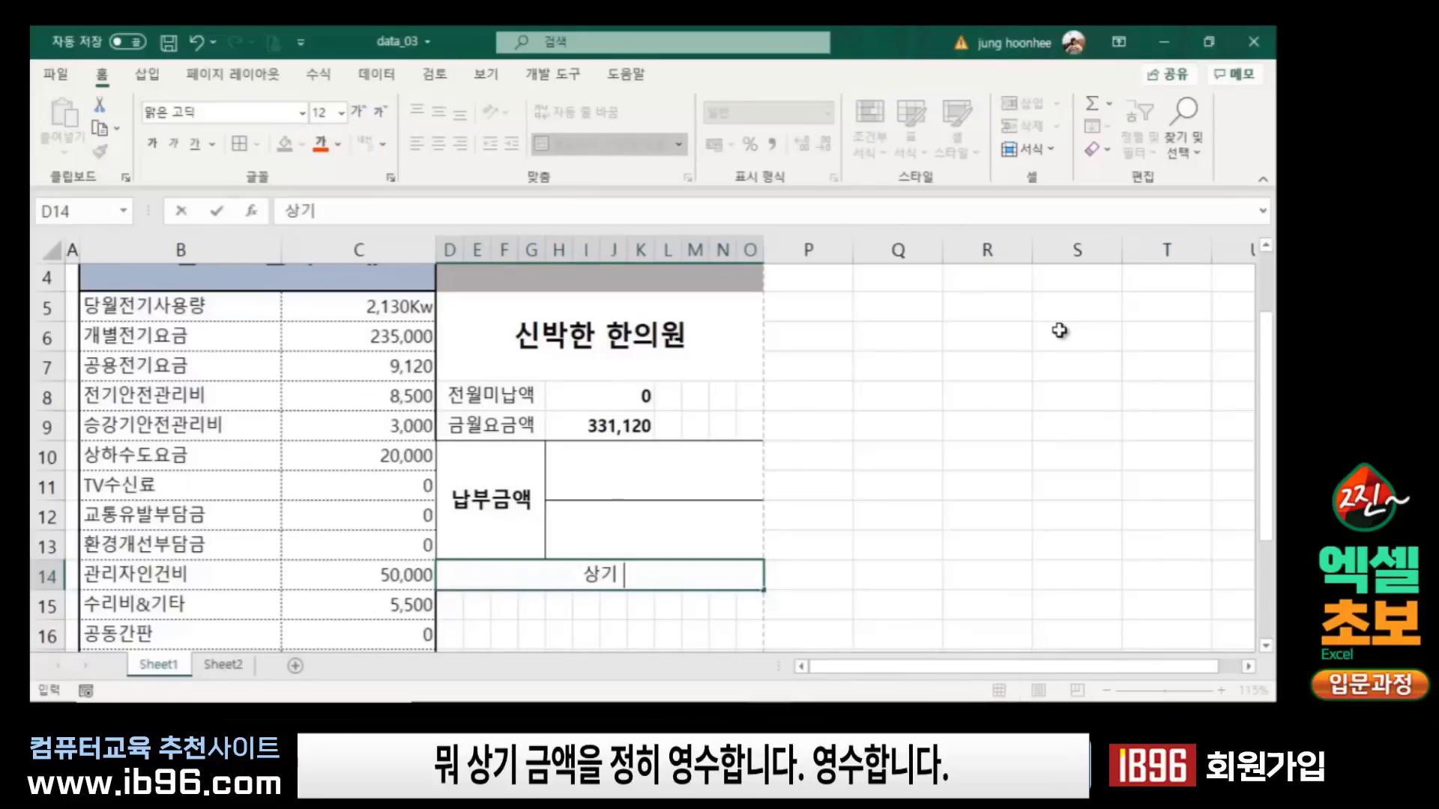
type("금액을 정")
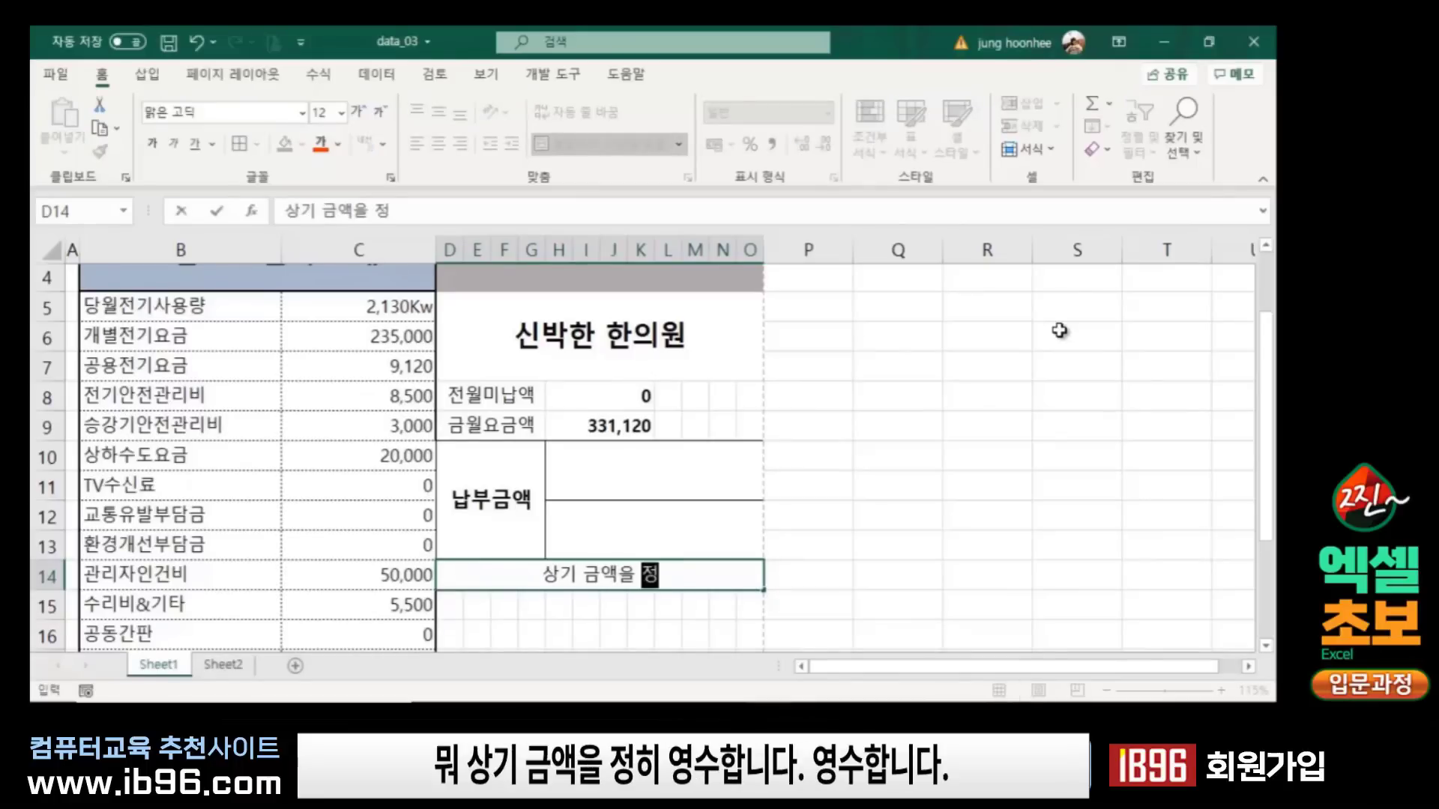
type("히")
type(" 영수")
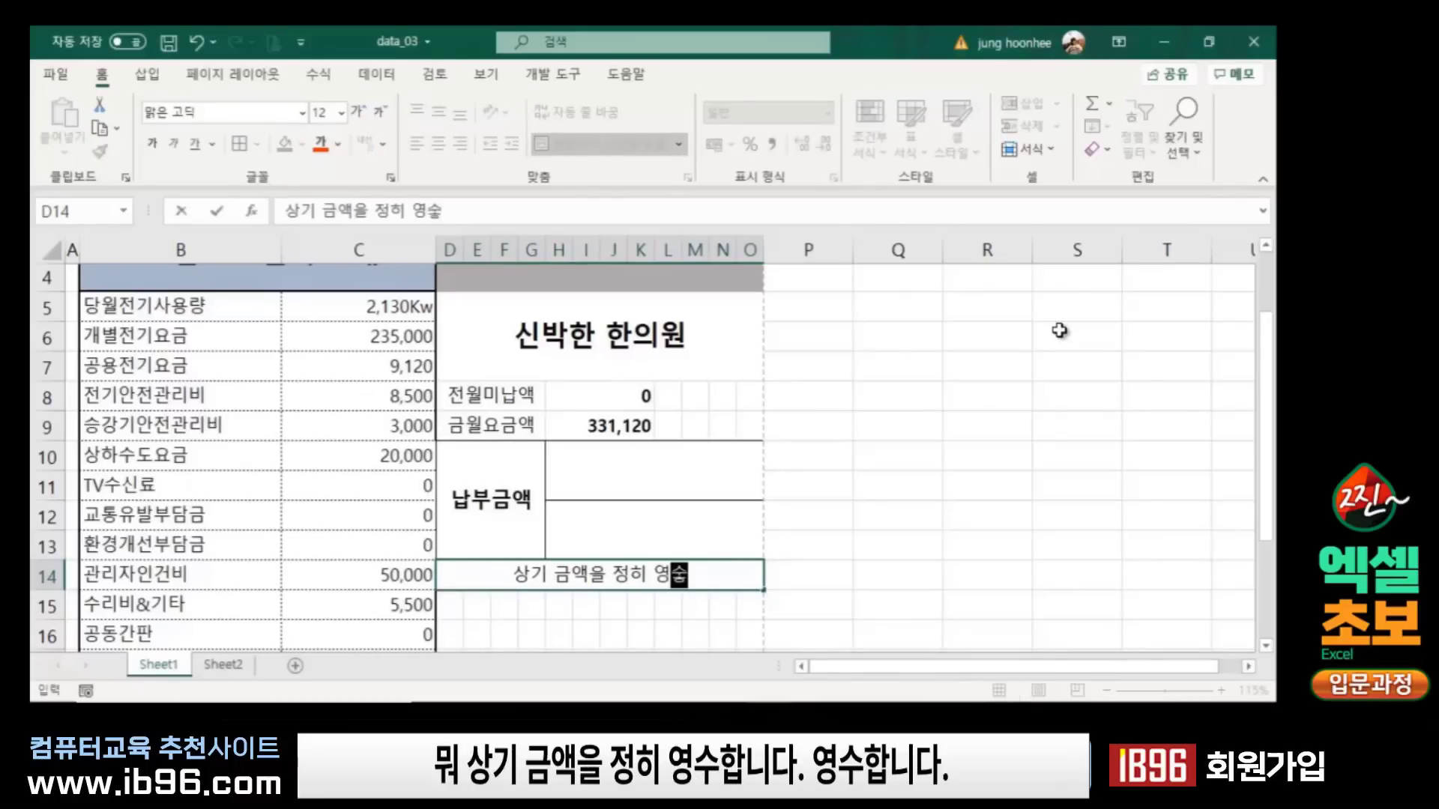
type("하")
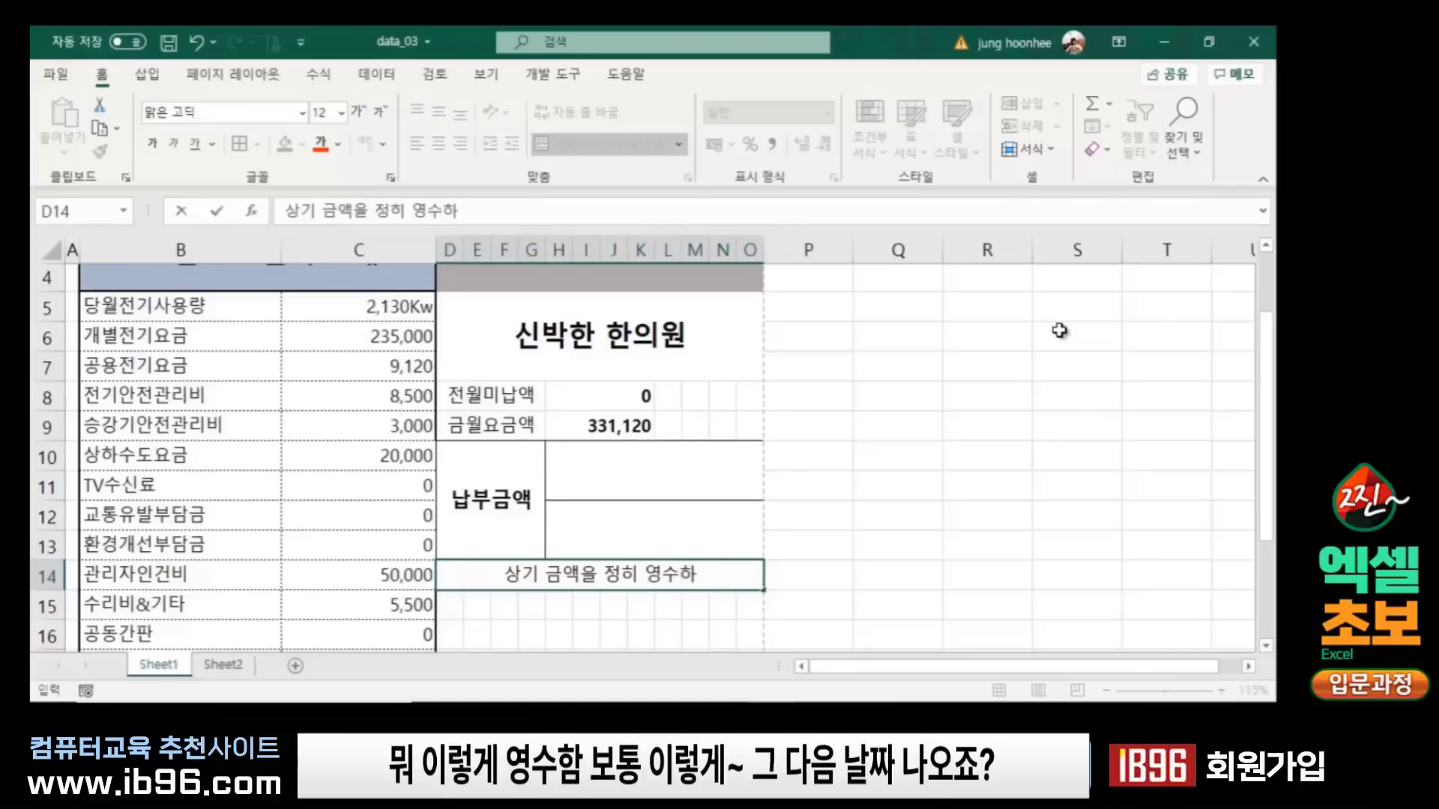
key("BackSpace")
type("합니다.")
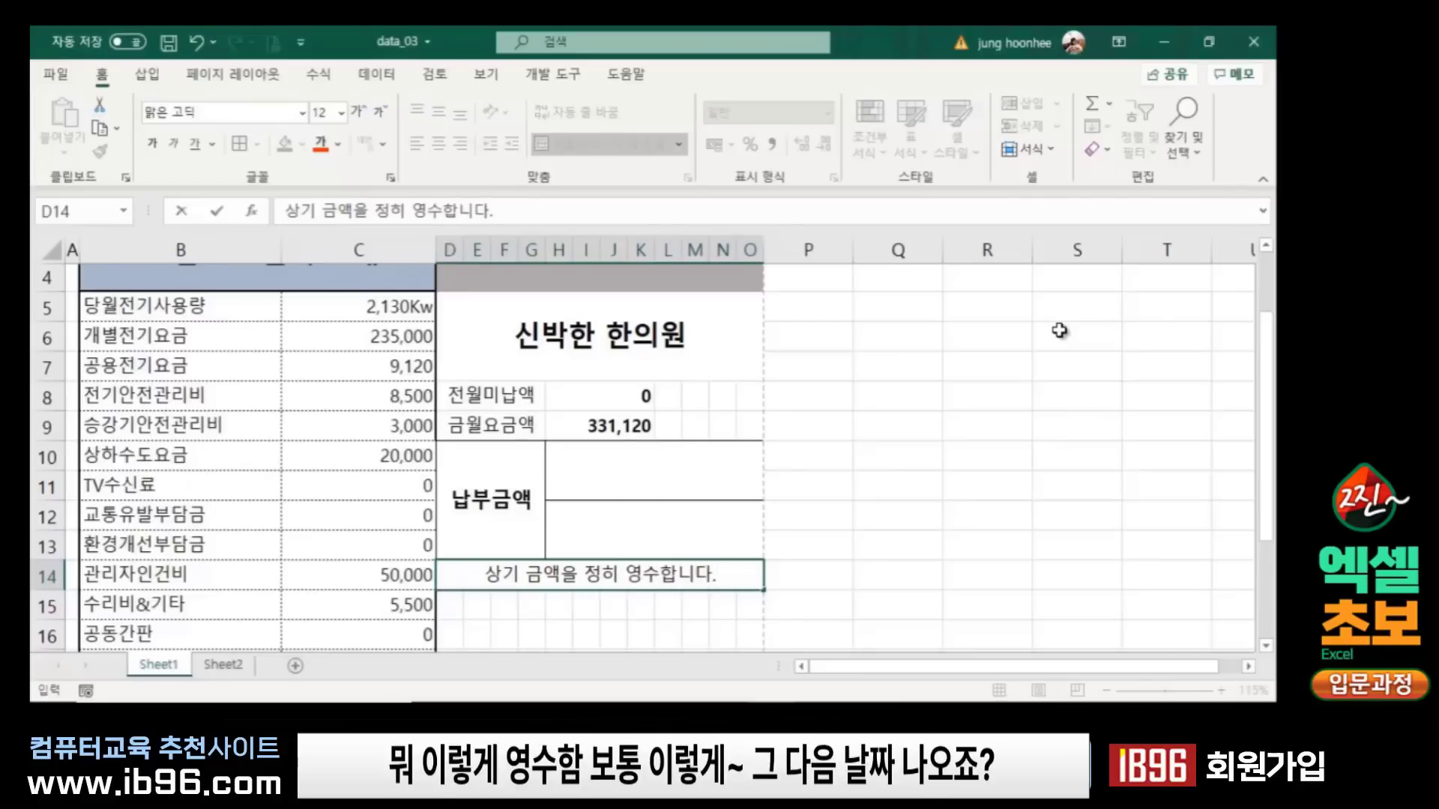
Step: Merge D15:O15 into one centred cell below the sentence
scroll(831, 511, "down", 1)
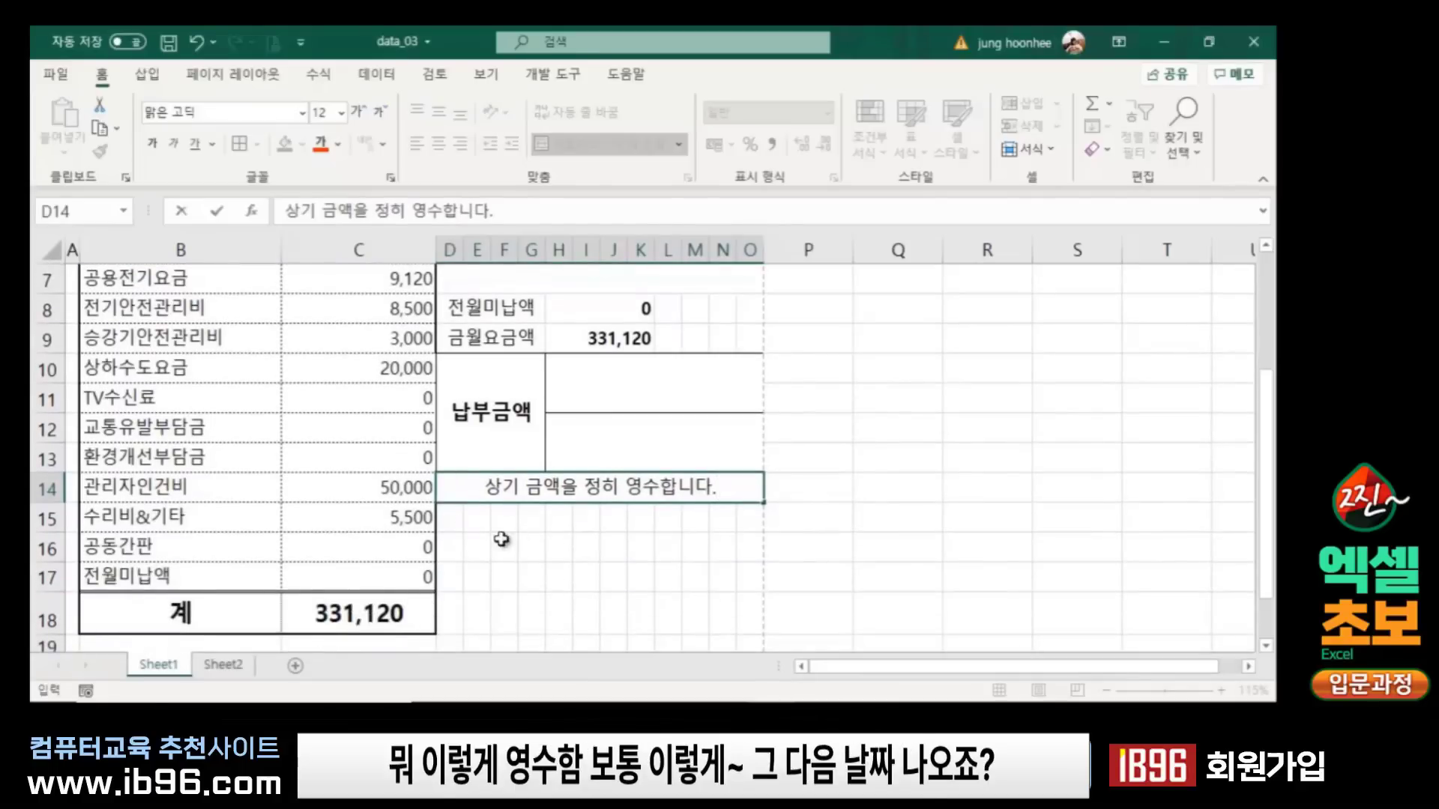
left_click_drag(454, 517, 750, 514)
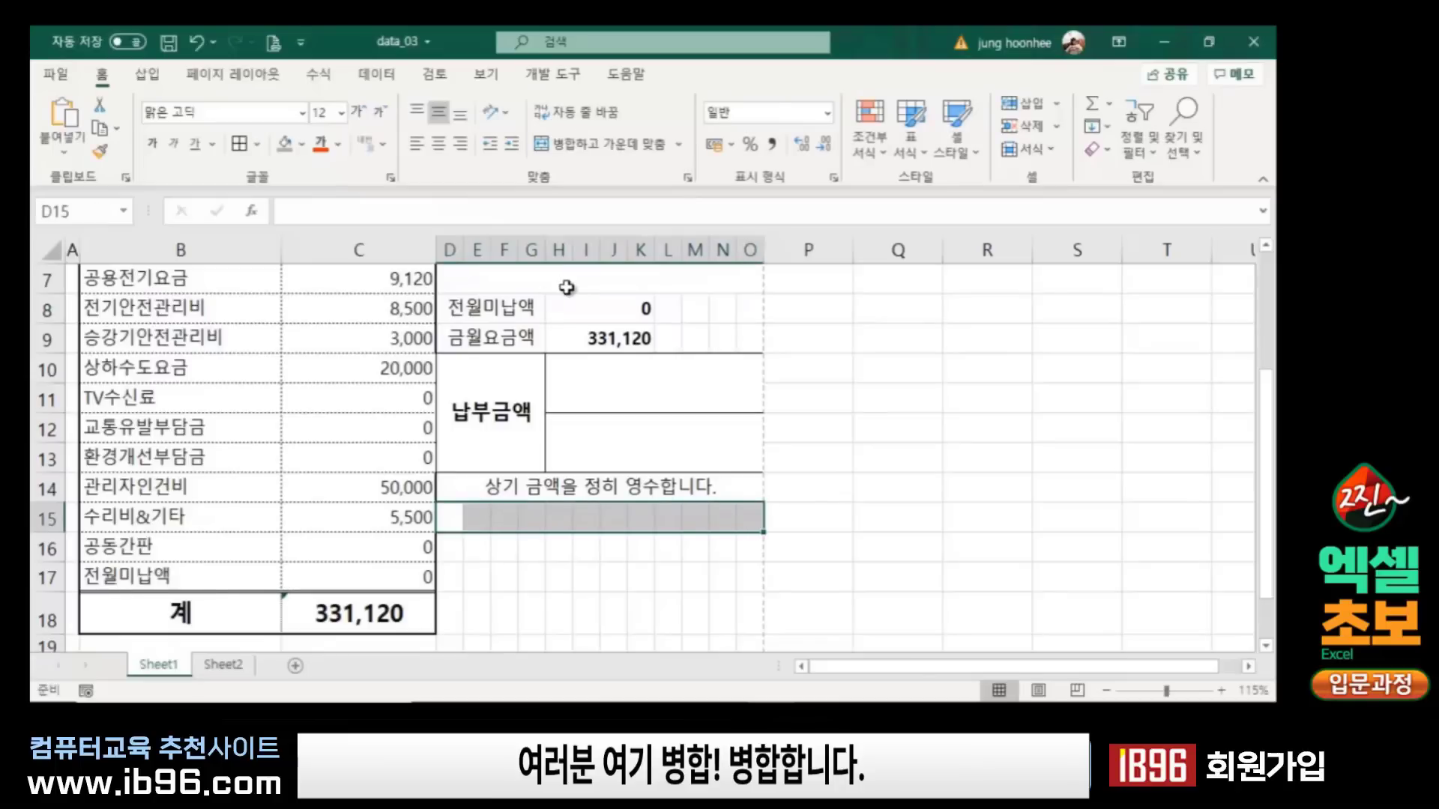
left_click(592, 144)
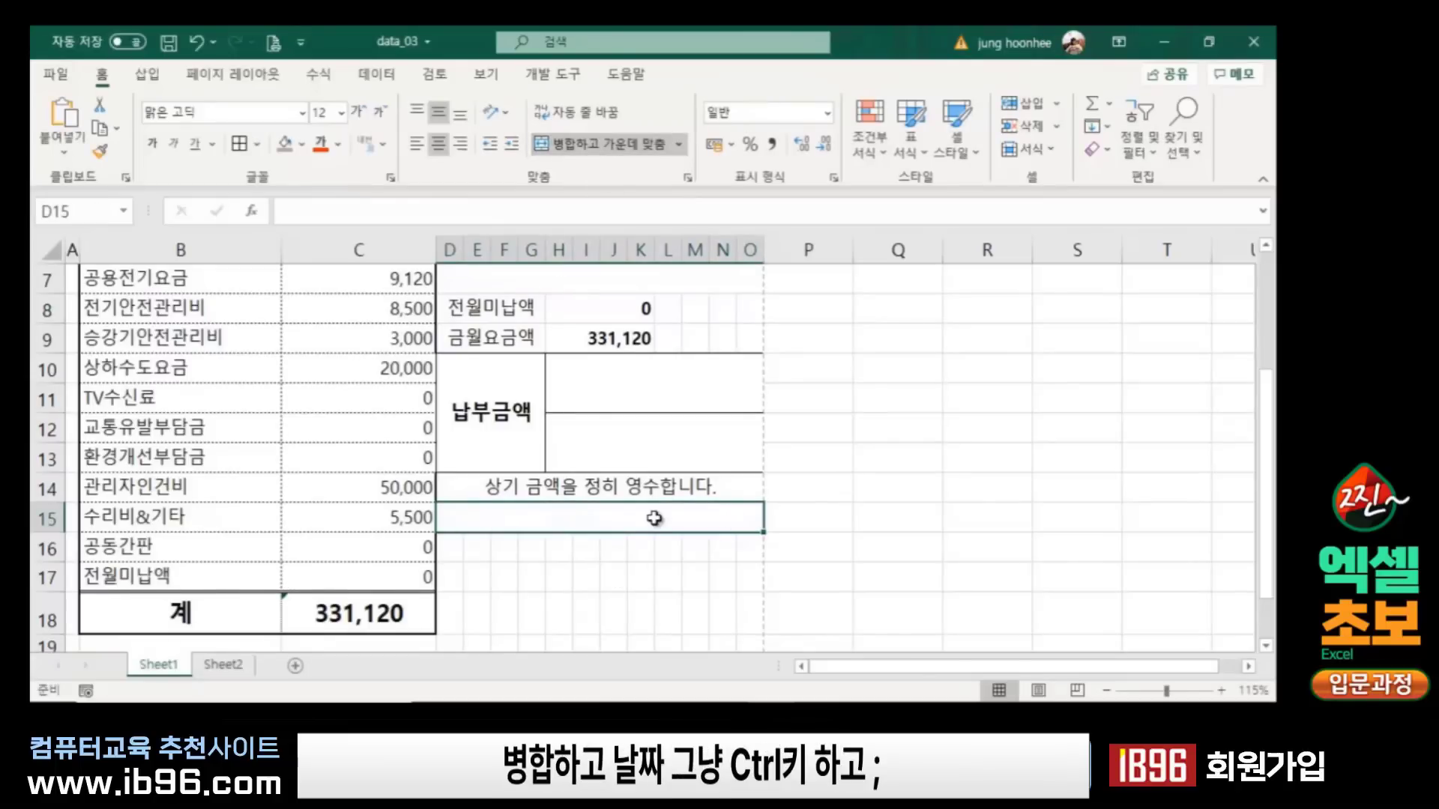
Step: Insert today's date, 2020-08-27, into merged D15 with Ctrl+;
key("ctrl+semicolon")
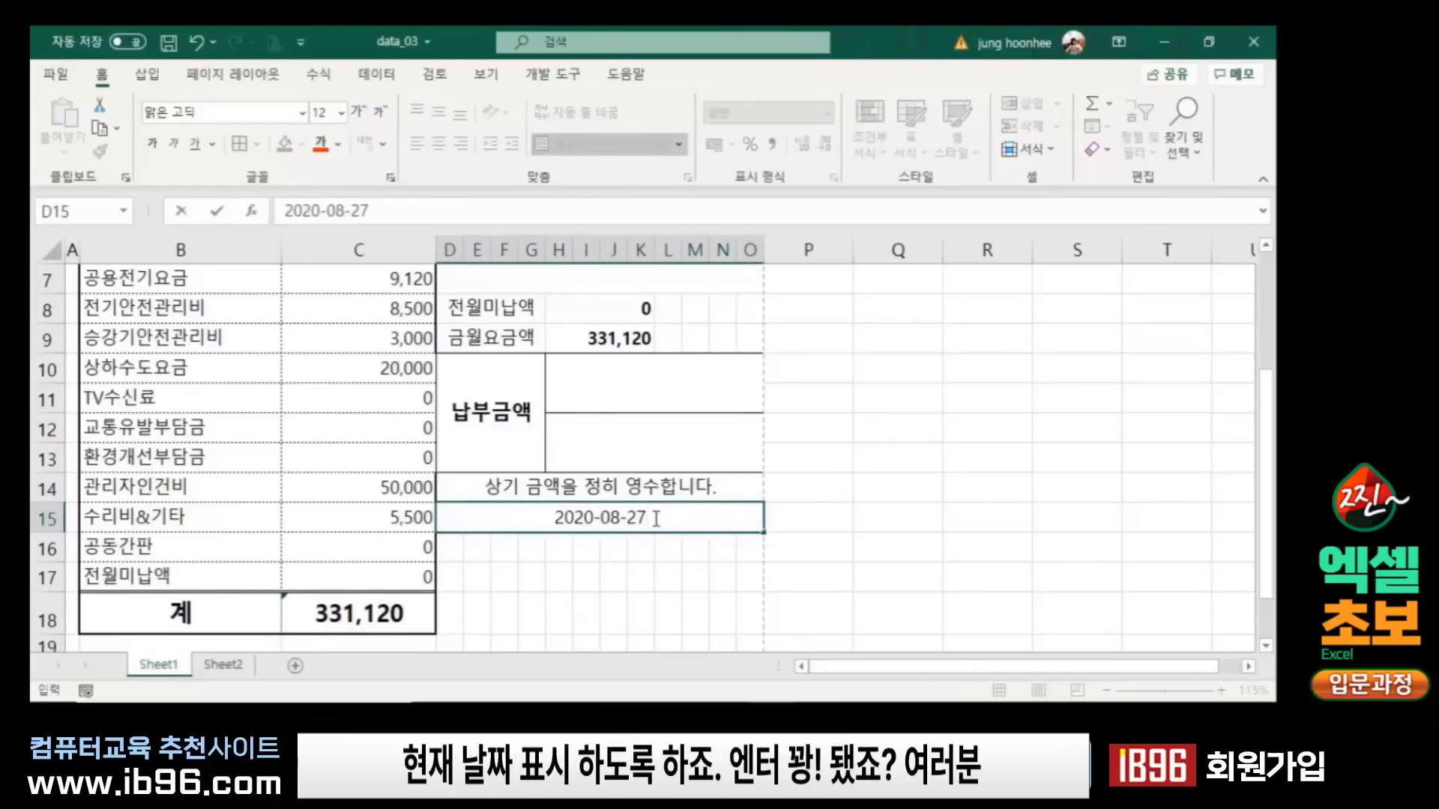
key("Return")
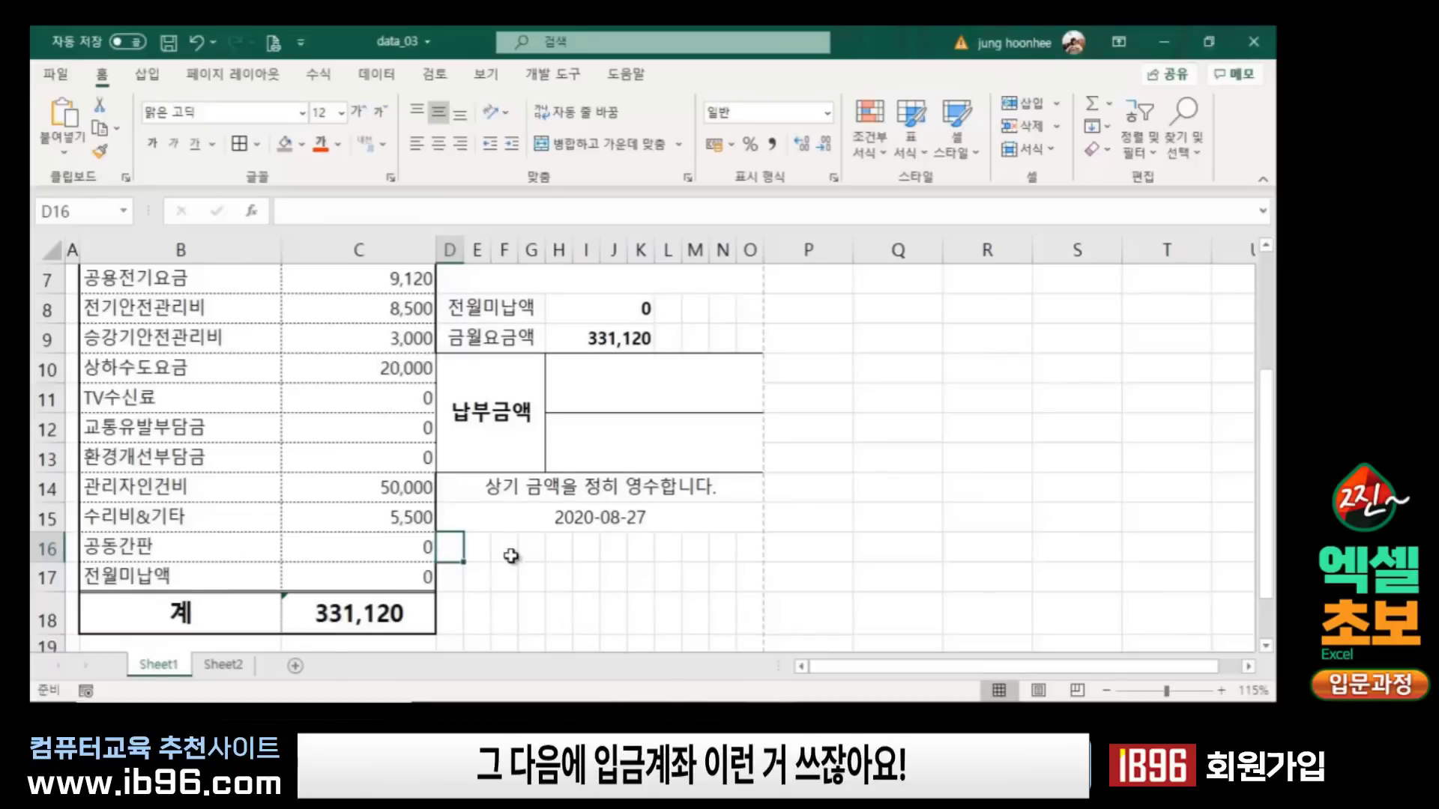
Step: Merge and centre D16:O16, then enter the 사업자 등록번호 label with a sample registration number
left_click_drag(458, 552, 747, 552)
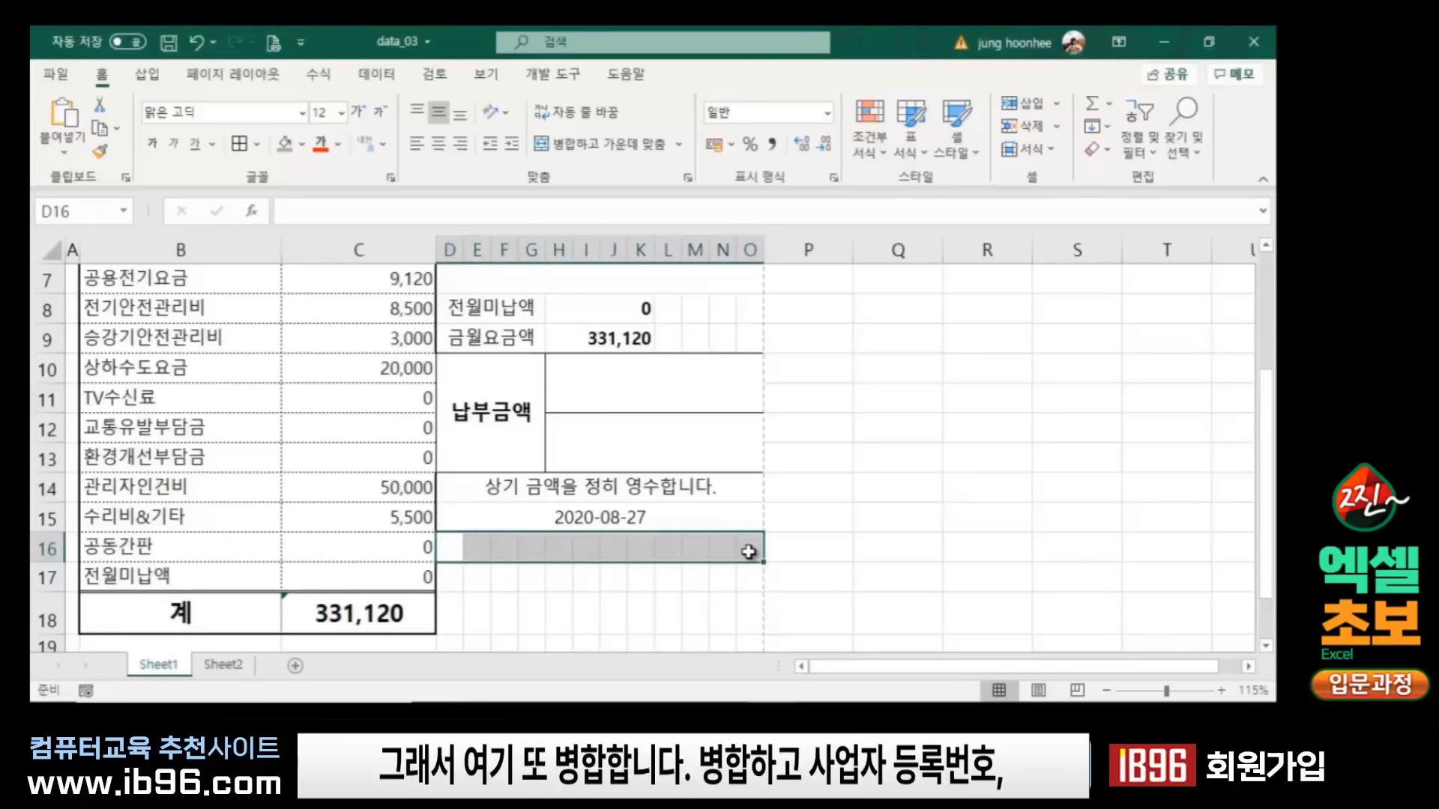
left_click(592, 142)
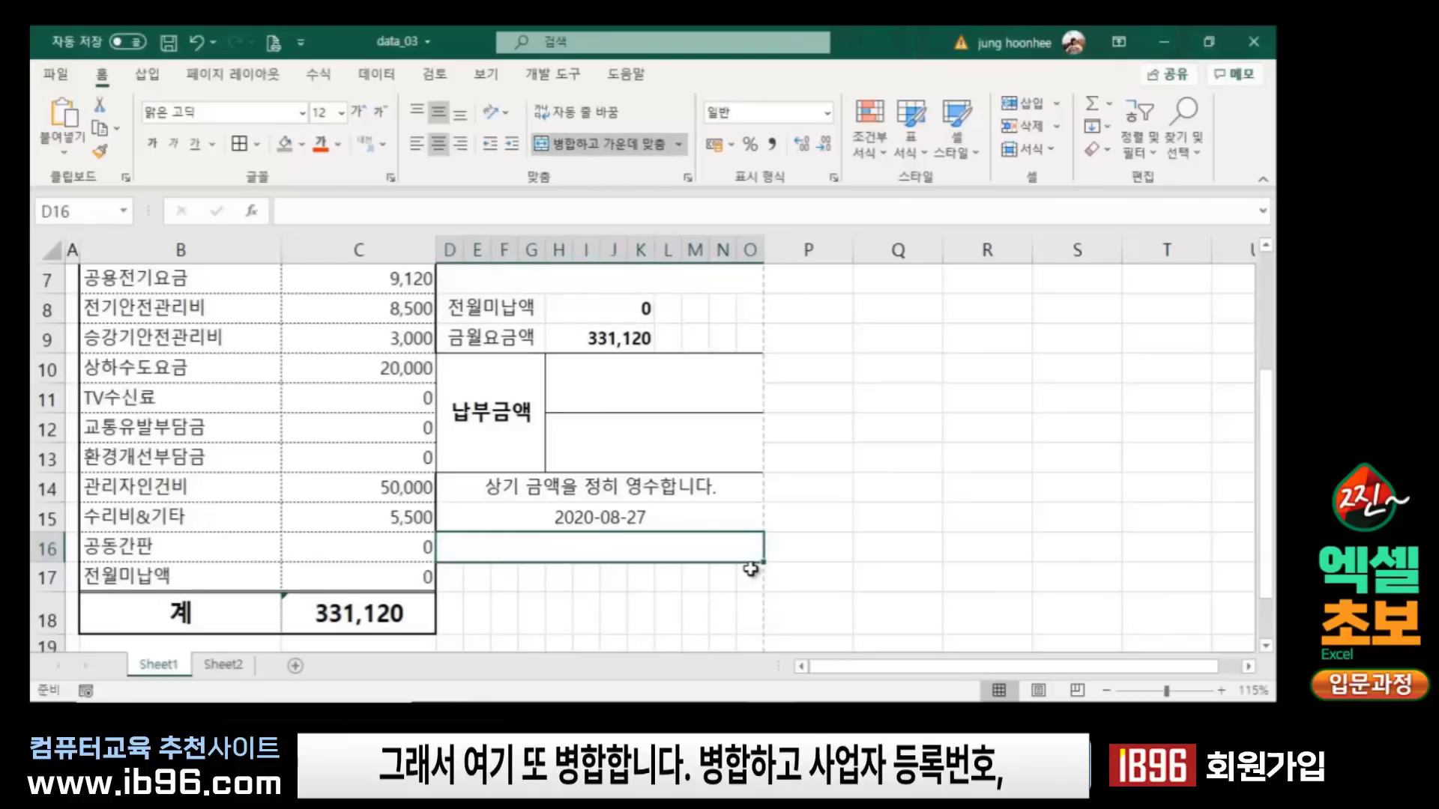
type("사어")
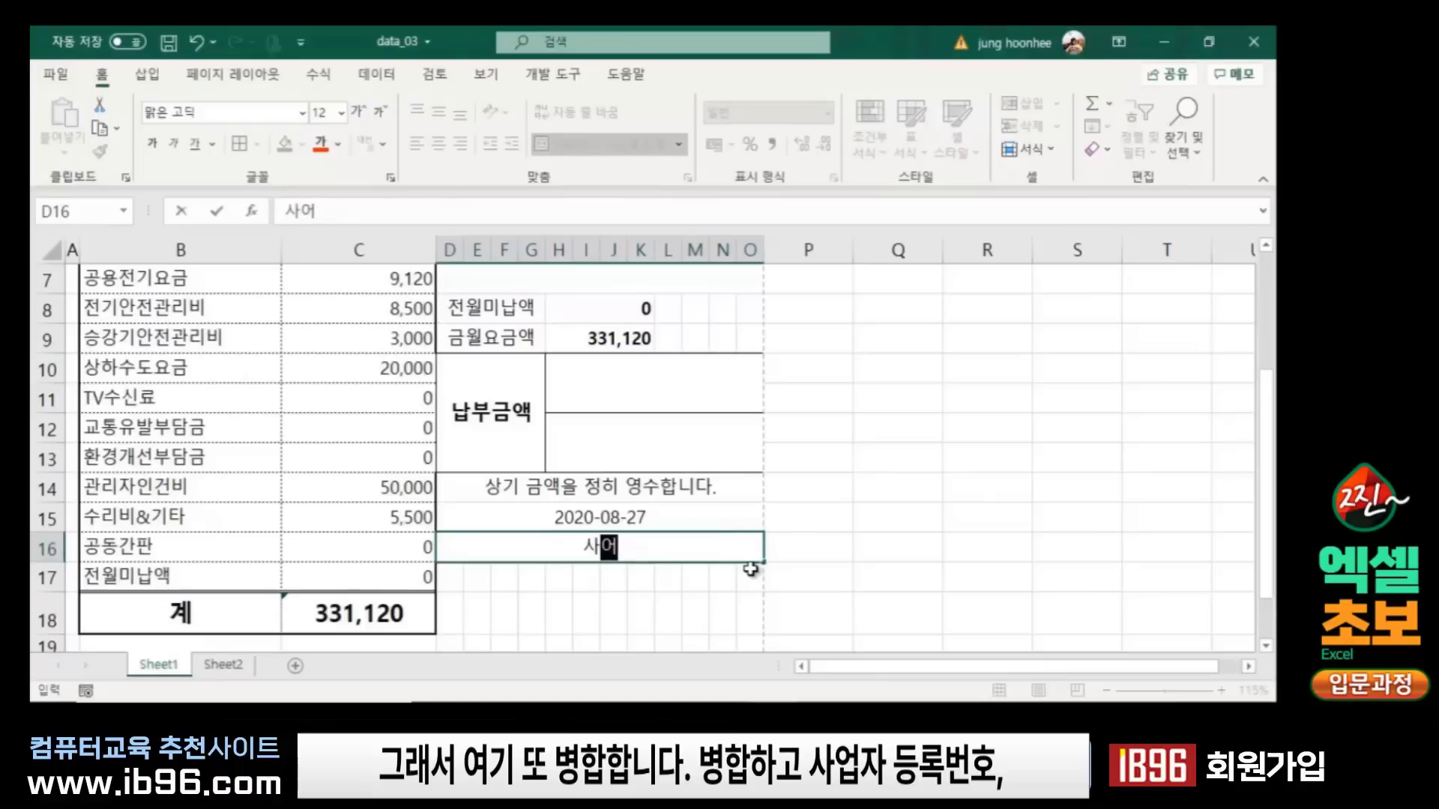
type("업자 드등로")
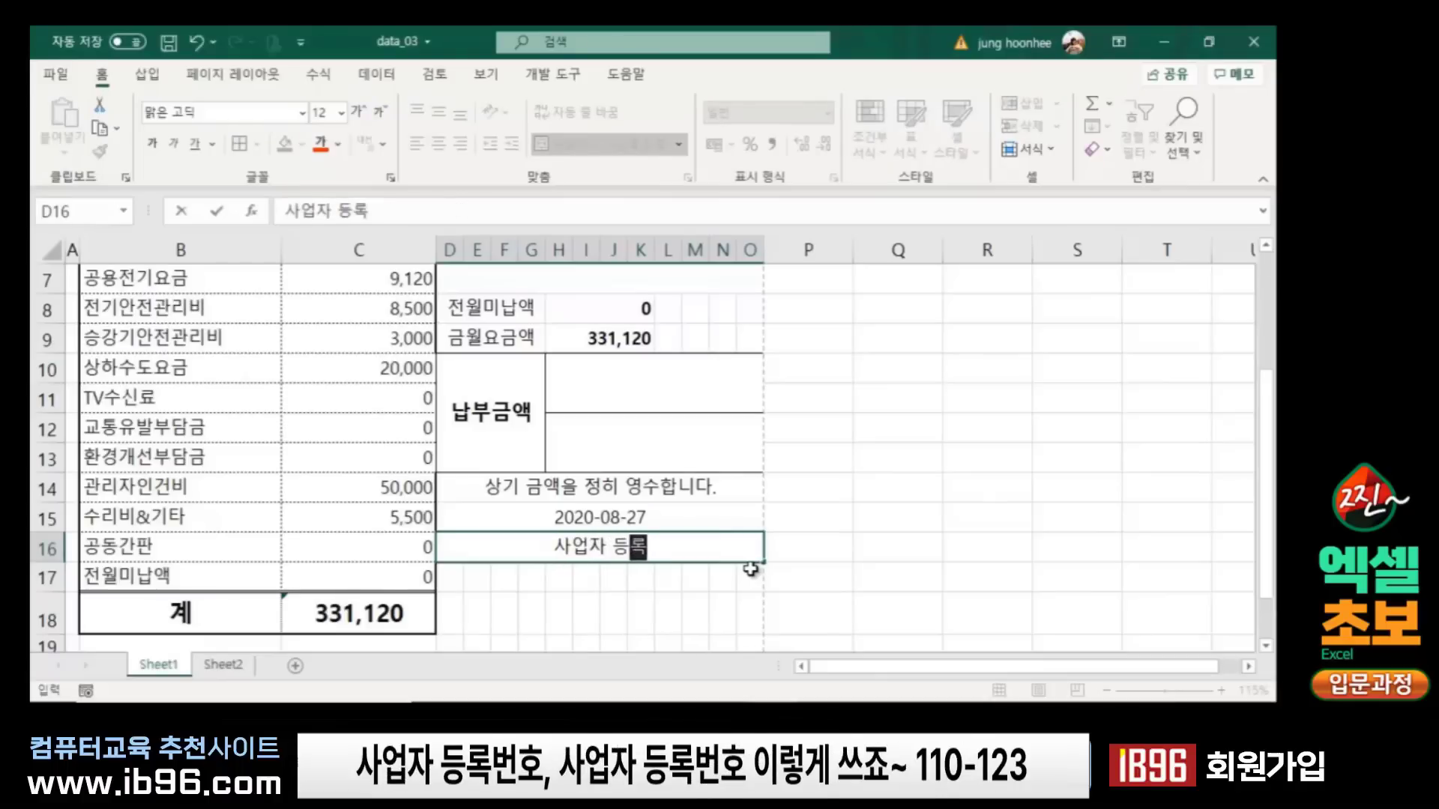
type("번호")
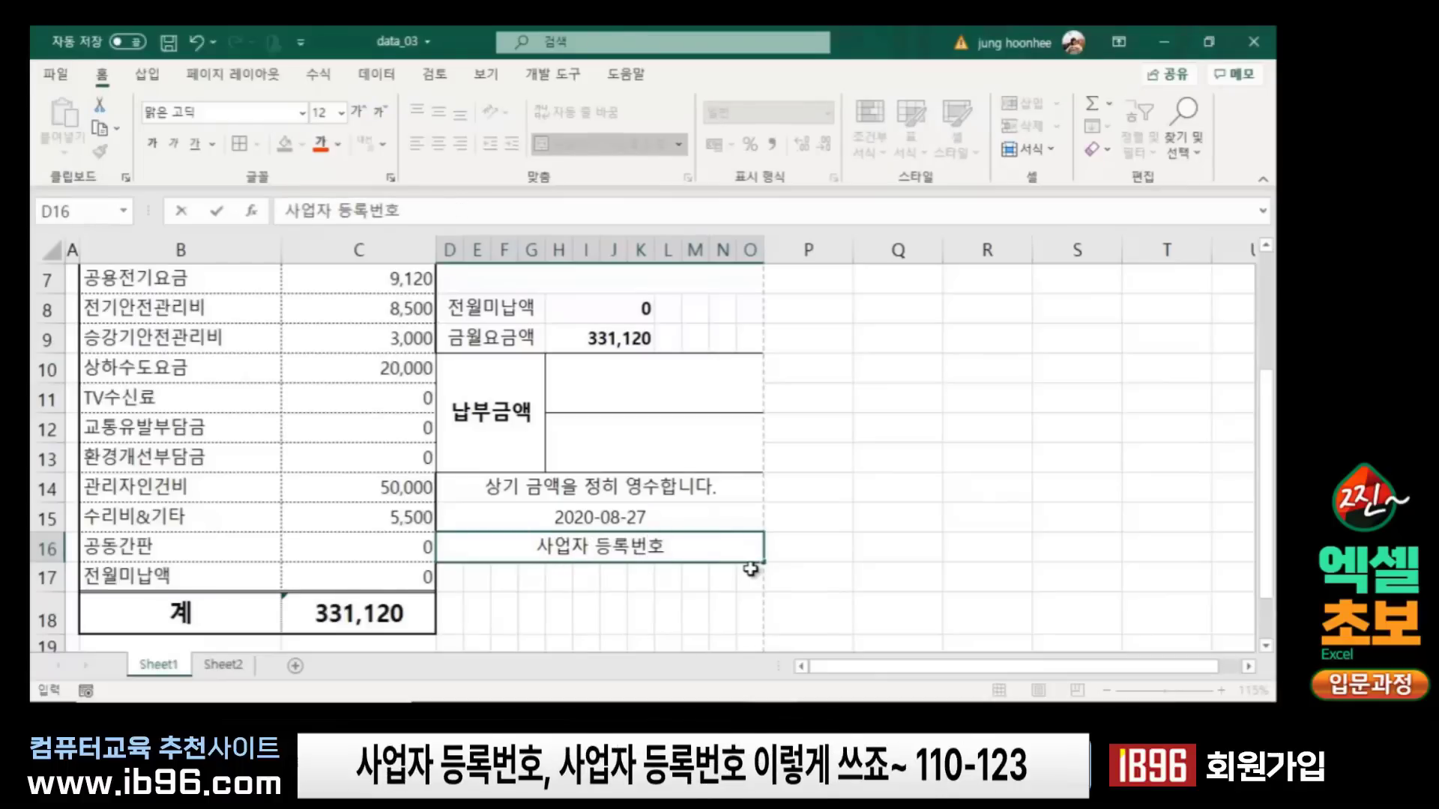
type(" 1")
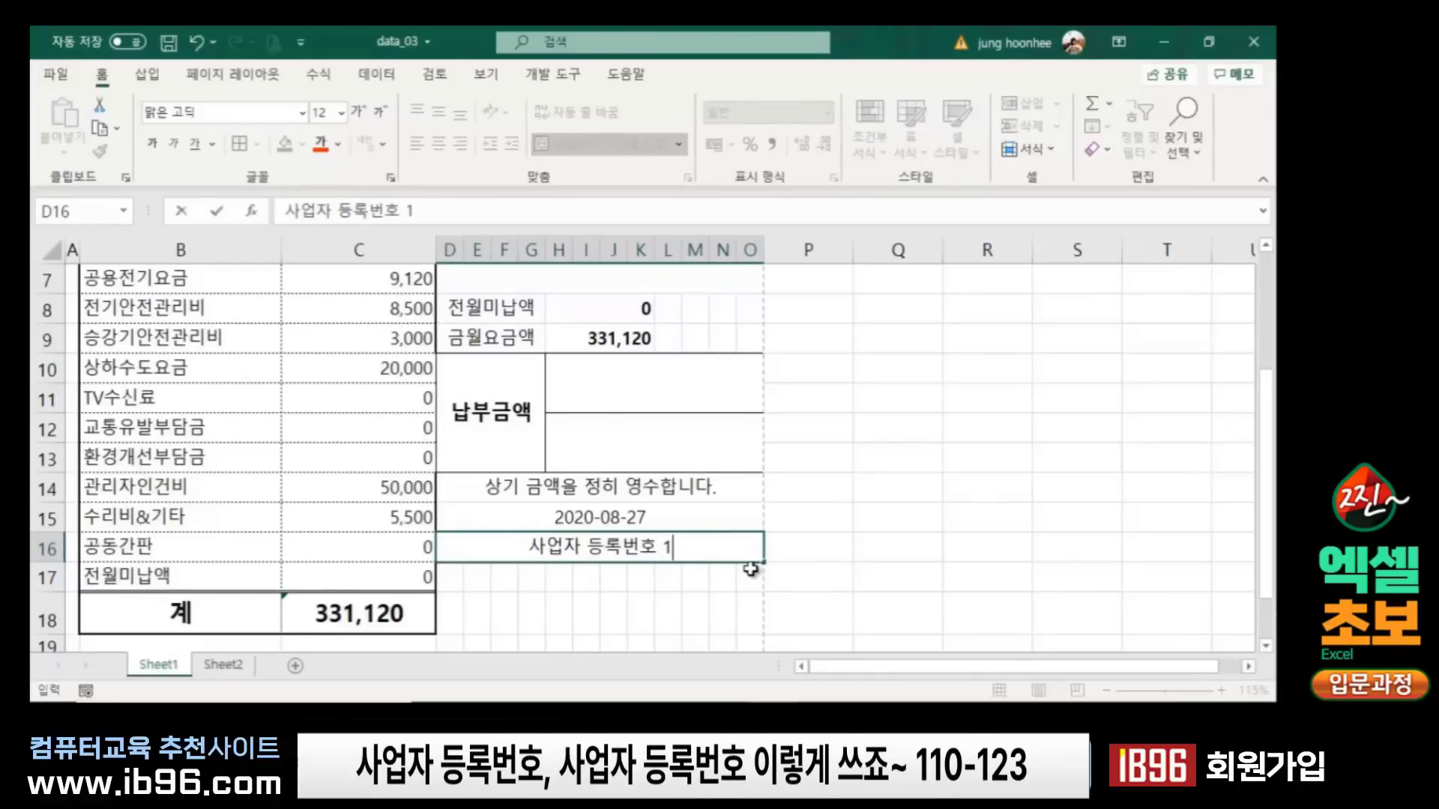
type("10-123")
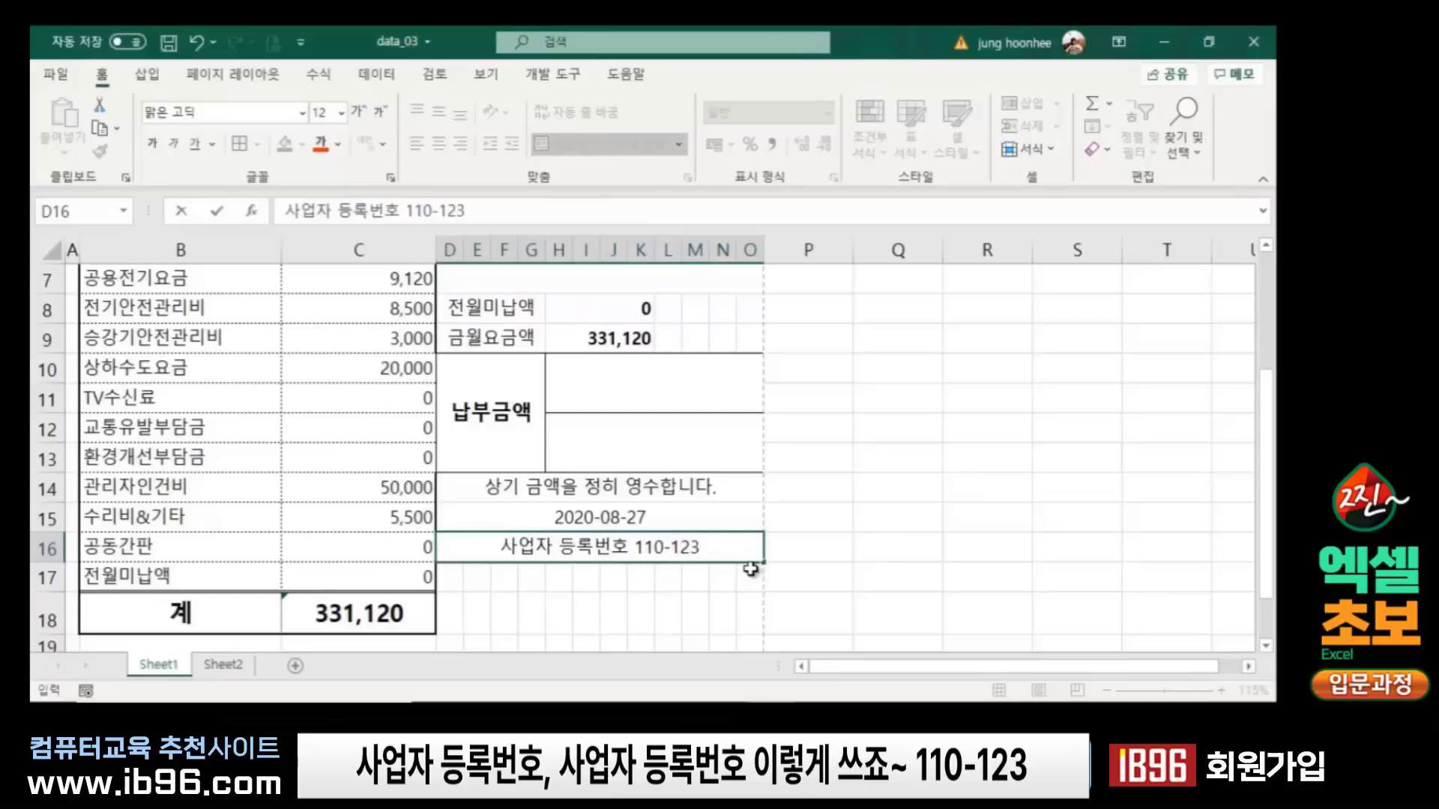
type("-")
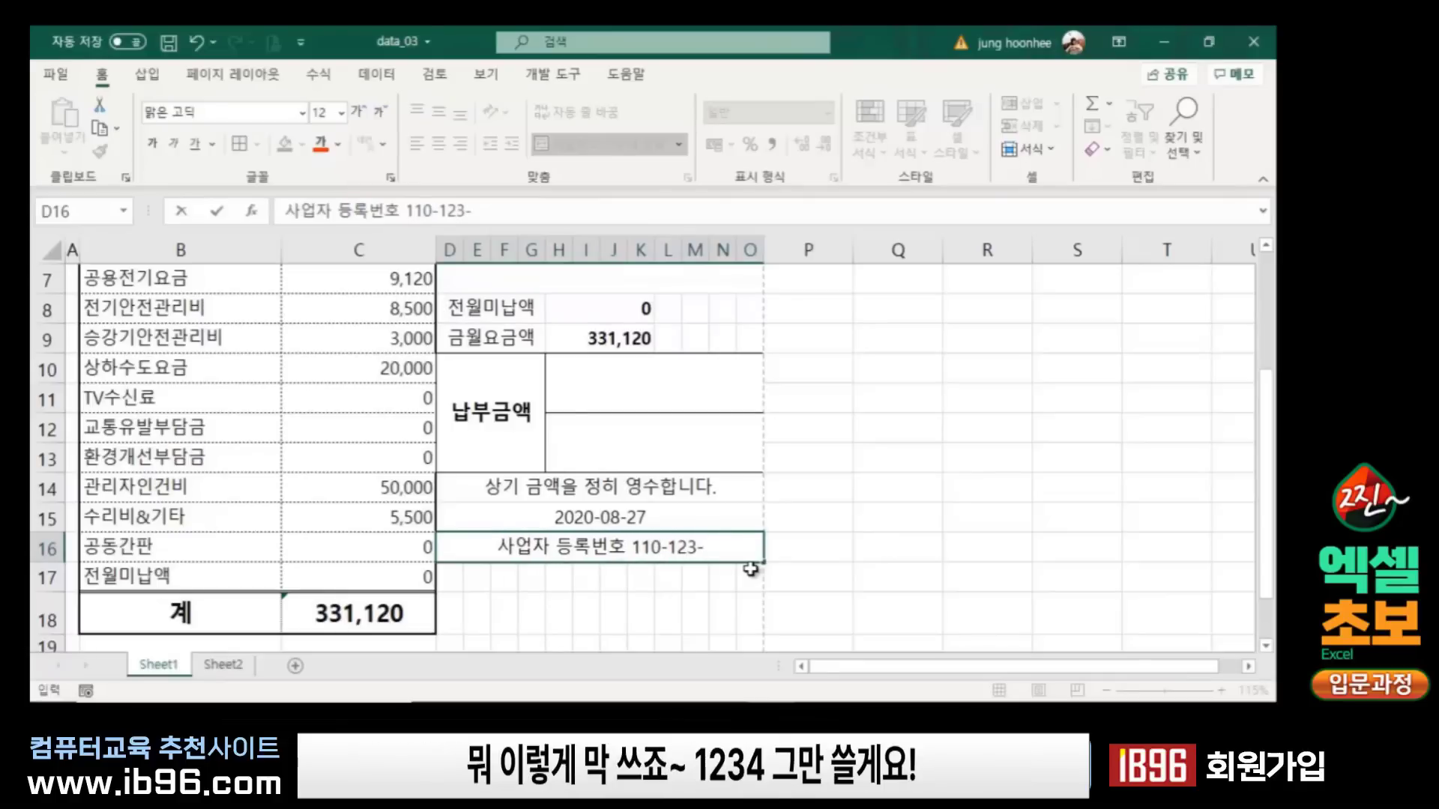
type("1234")
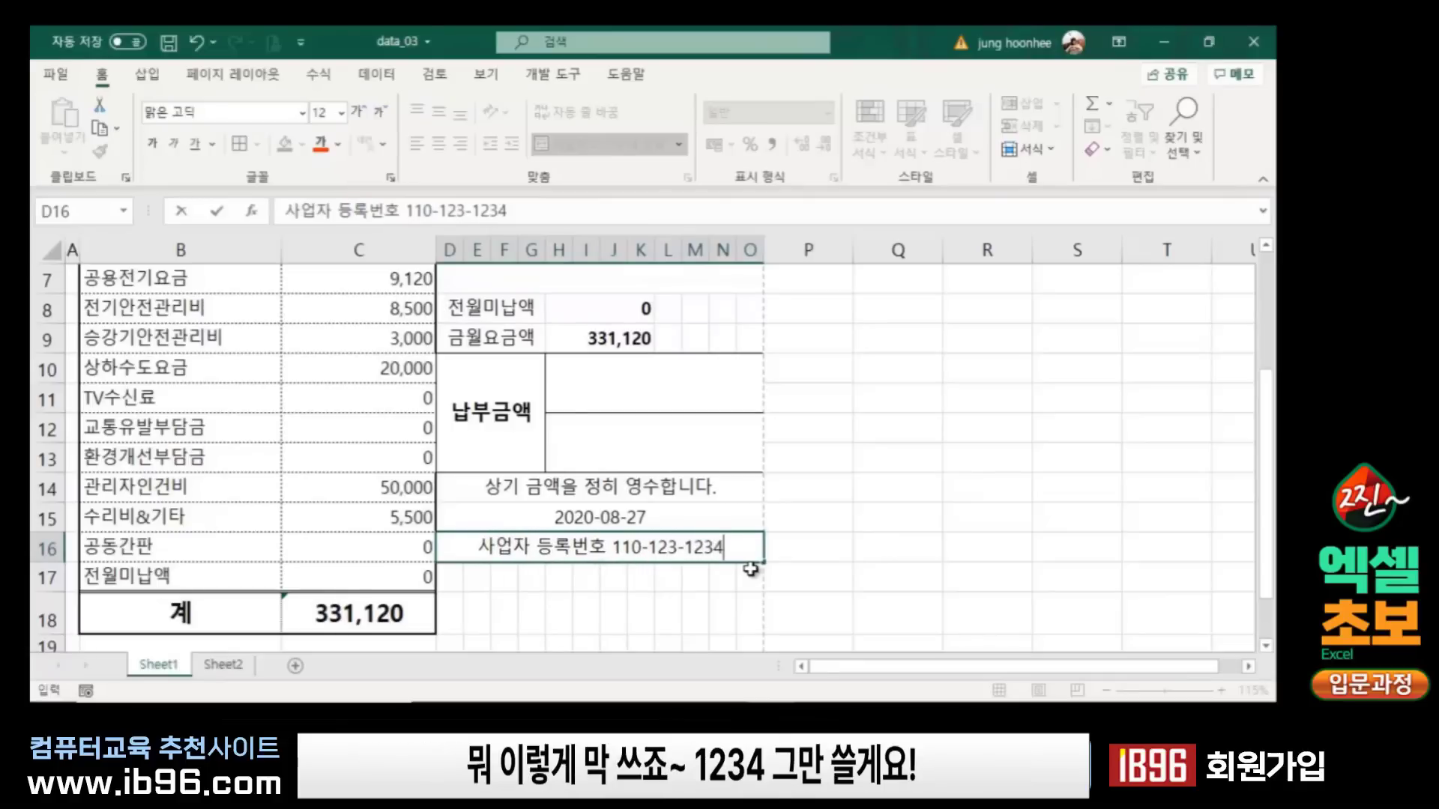
type("5")
key("Return")
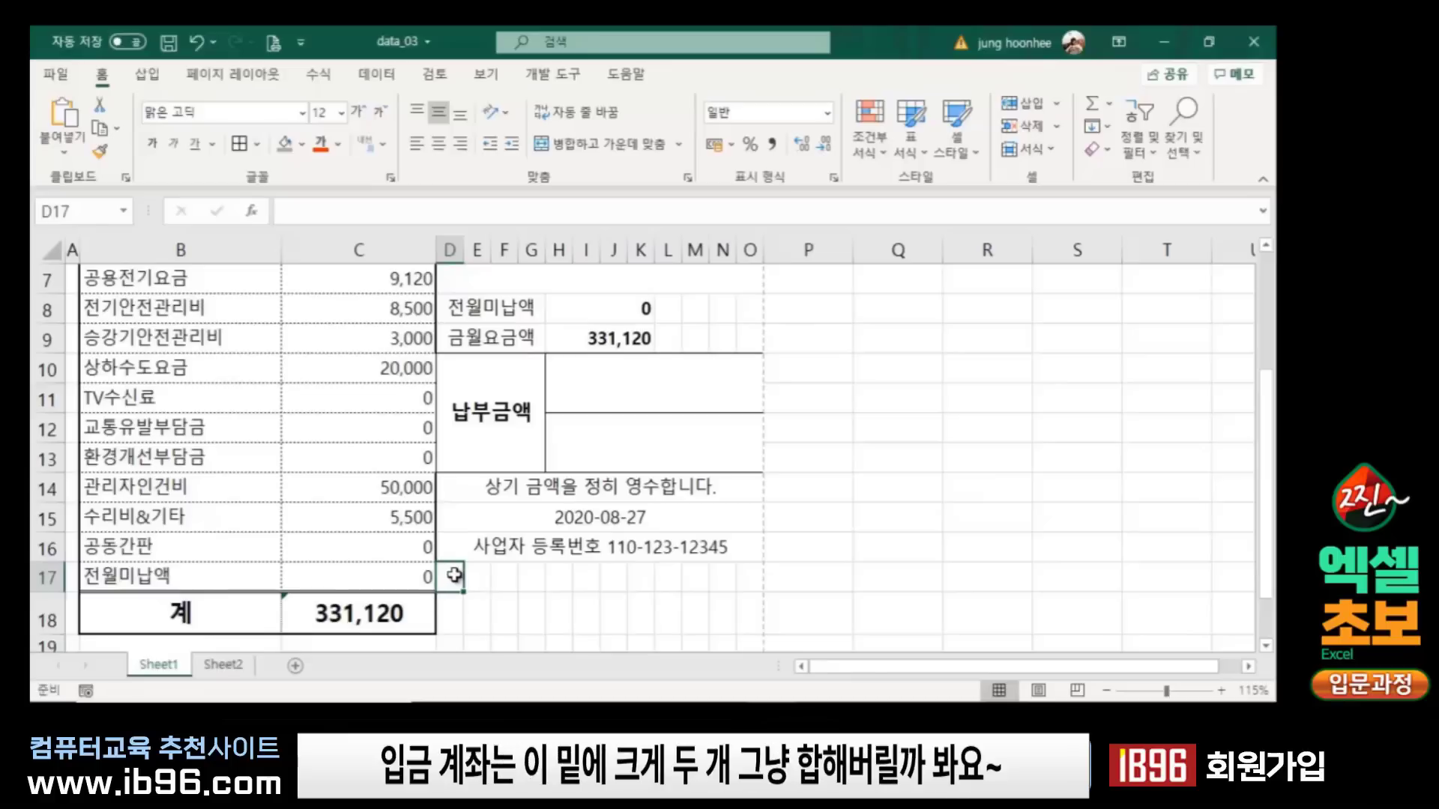
Step: Merge and centre D17:O17 and label it 관리비 입금계좌
mouse_move(454, 577)
left_mouse_down()
mouse_move(716, 575)
mouse_move(747, 607)
left_mouse_up()
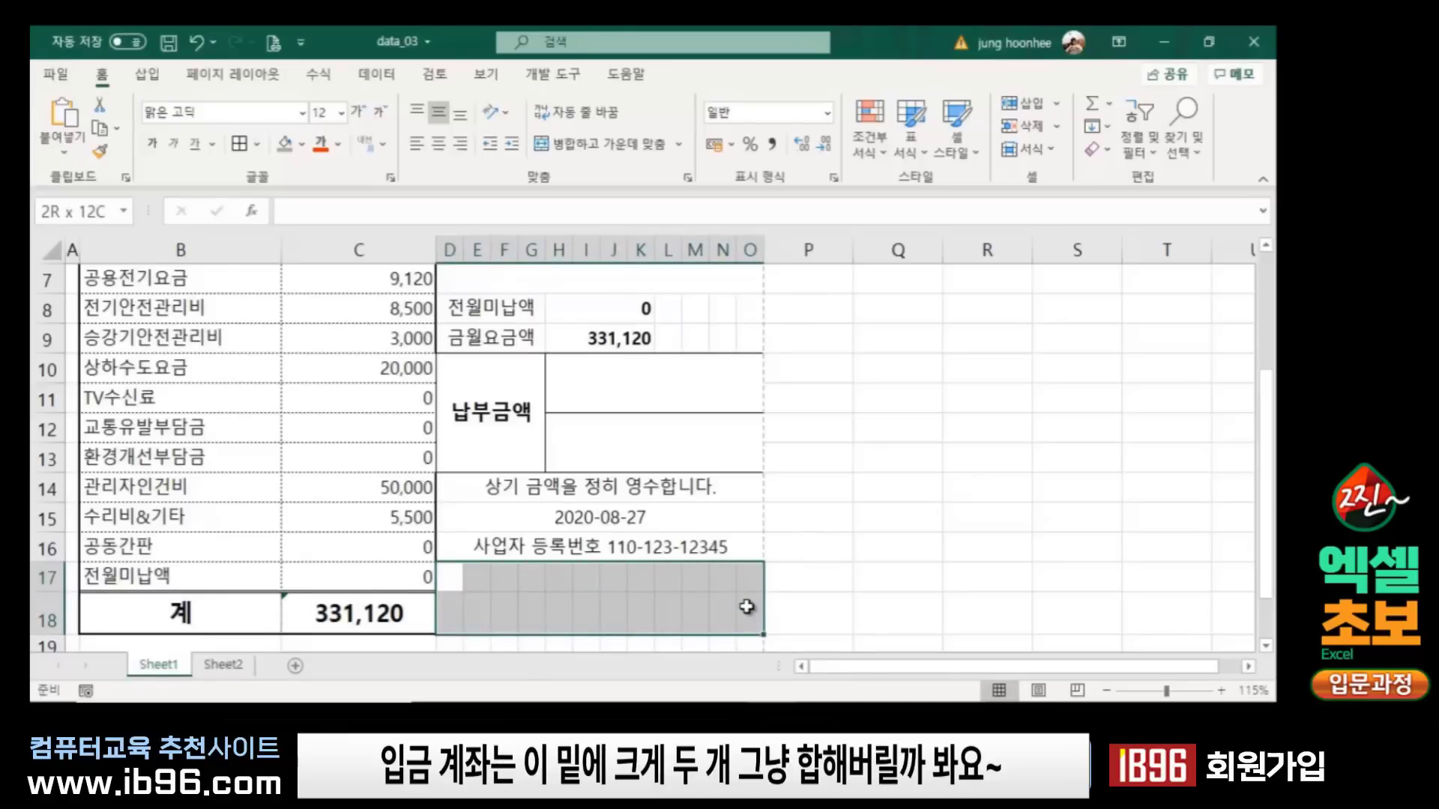
left_click_drag(747, 607, 746, 607)
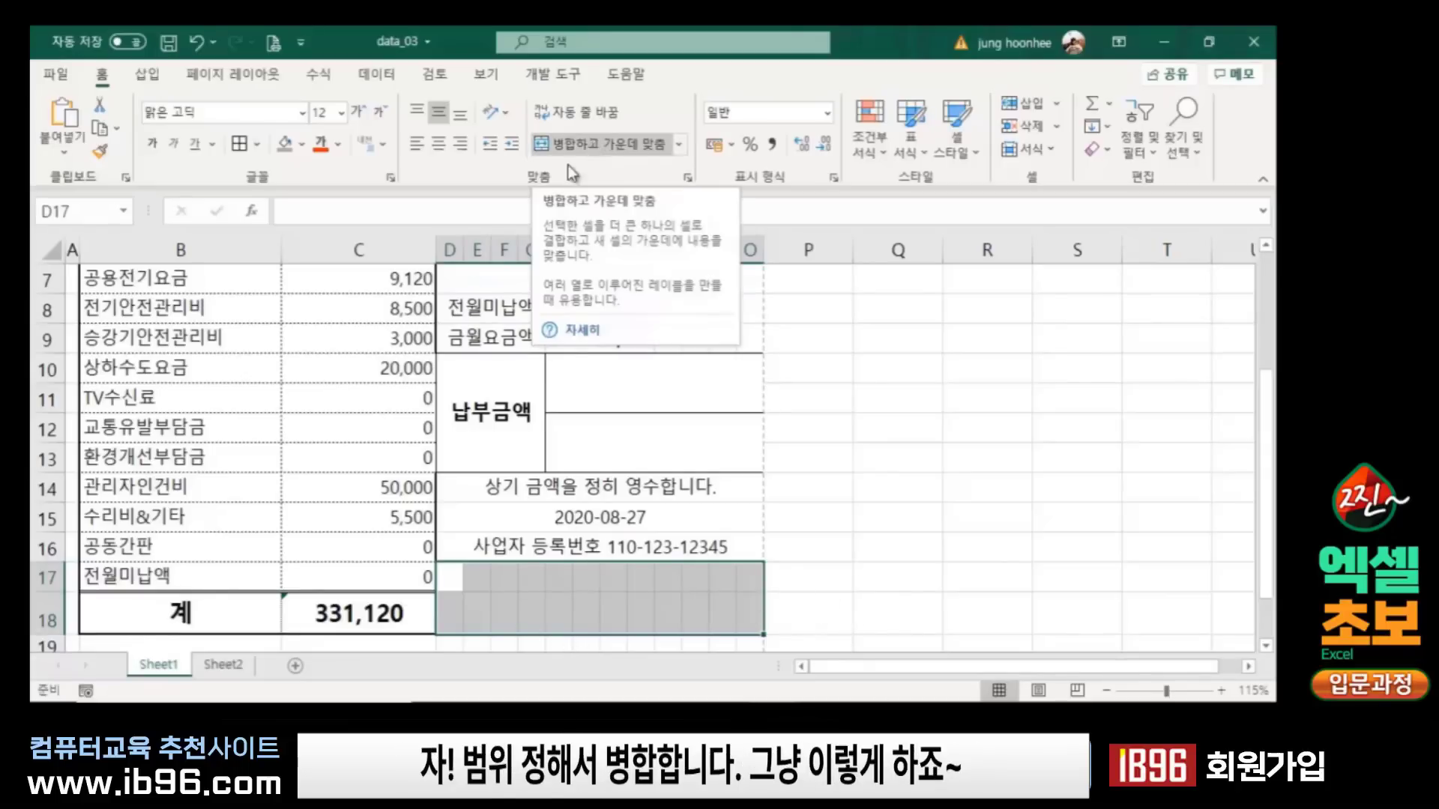
left_click_drag(452, 577, 685, 576)
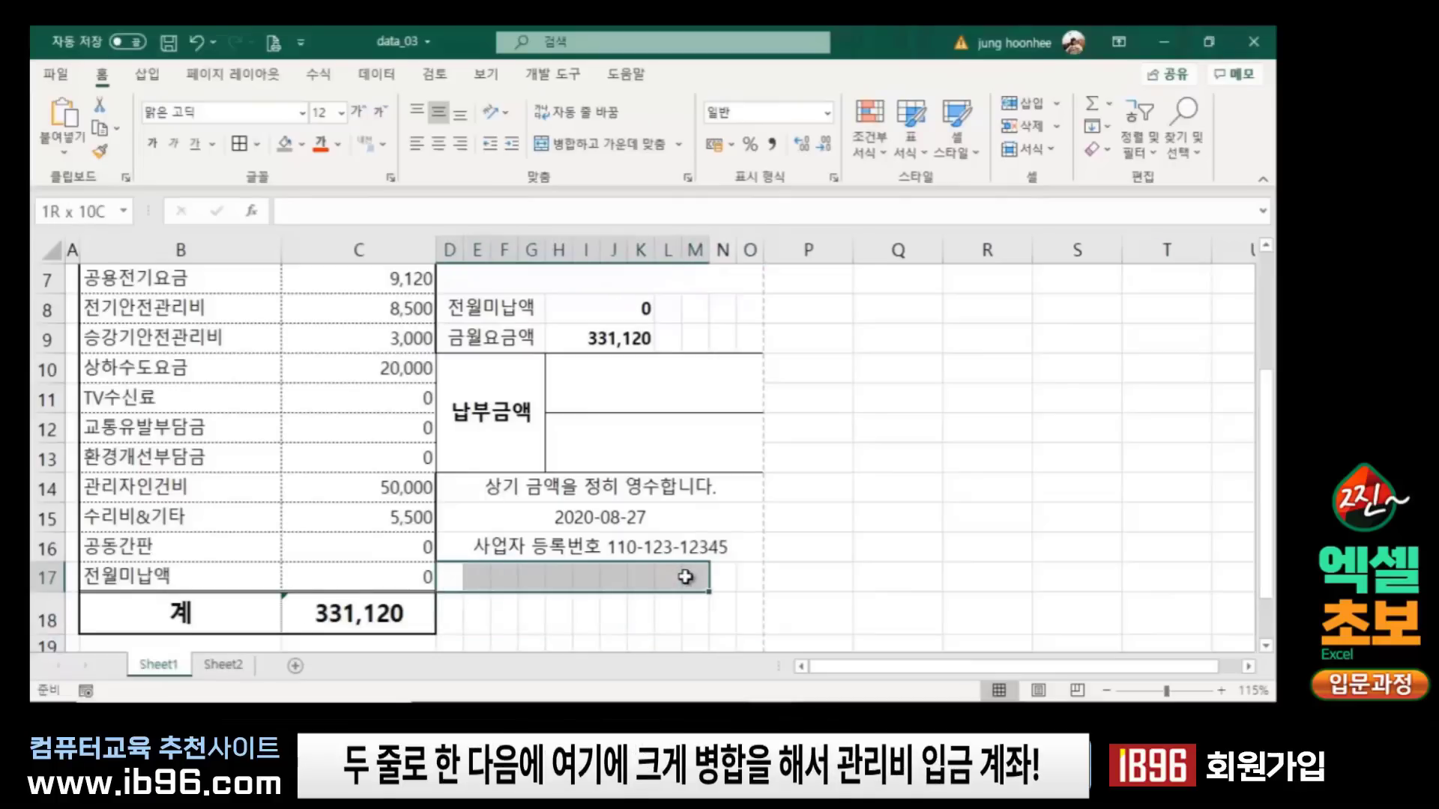
left_click_drag(684, 577, 750, 578)
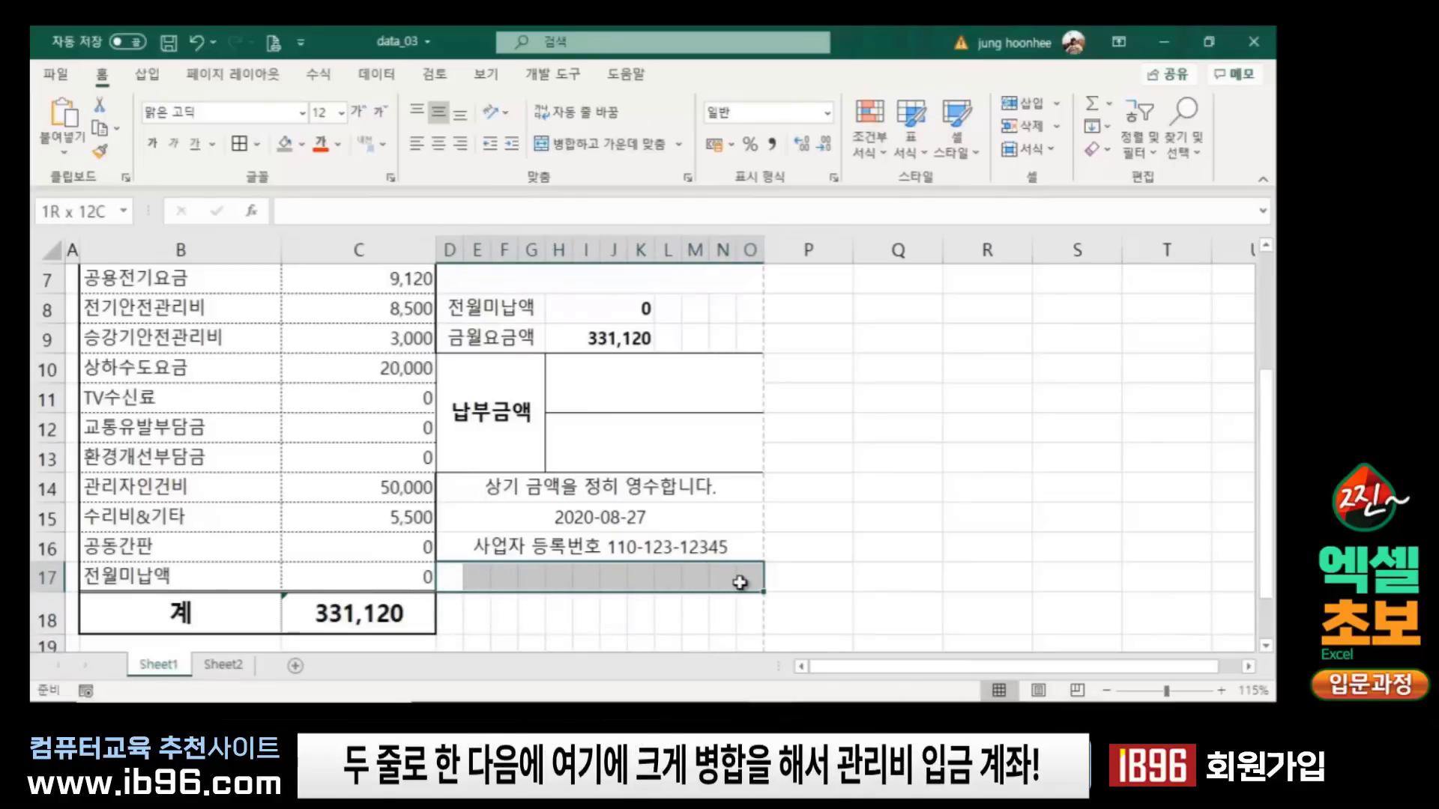
left_click(613, 141)
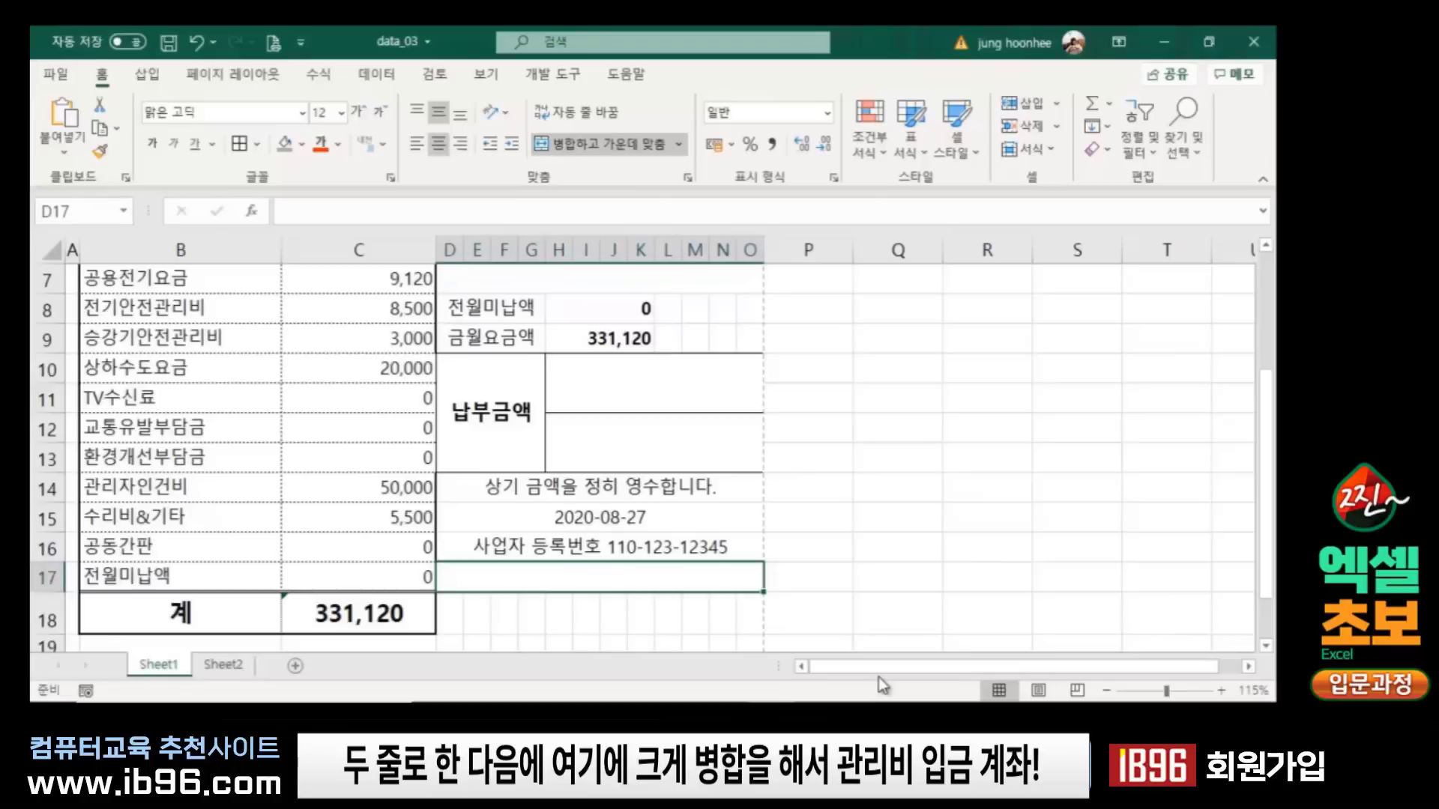
type("관리비")
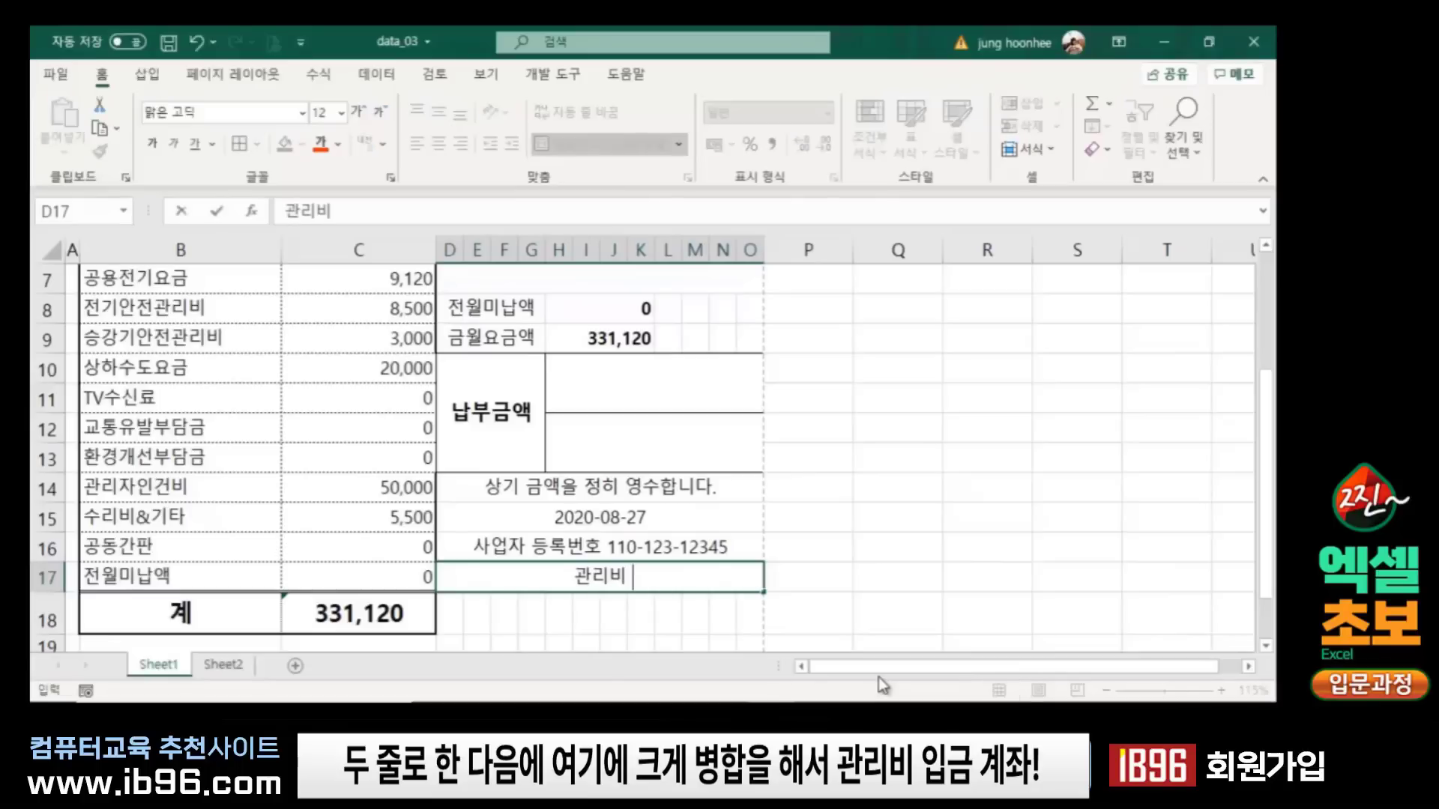
type(" 이금계")
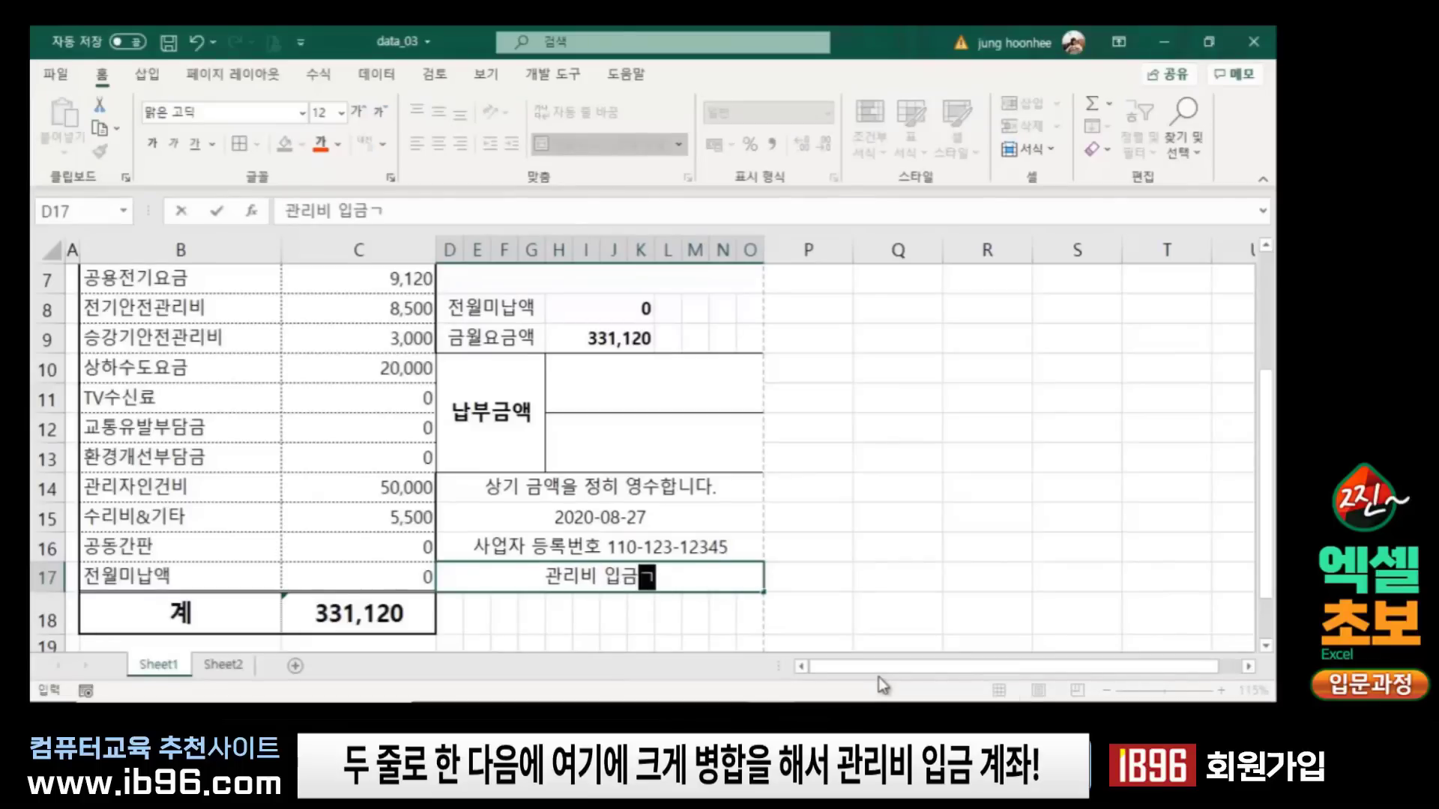
type("좌")
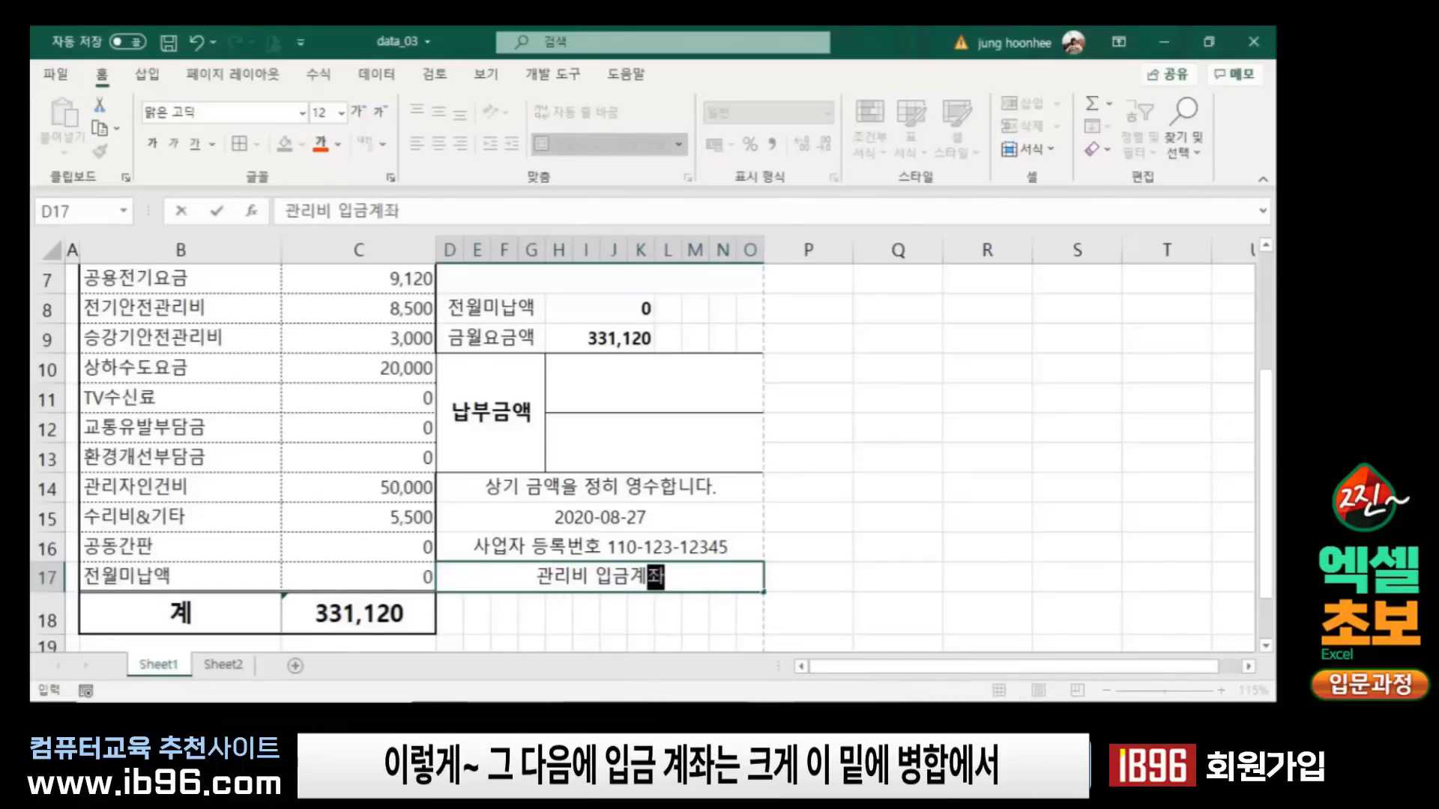
key("Return")
Step: Merge and centre D18:O18 and enter 농협 with the deposit account number
left_click_drag(498, 613, 750, 613)
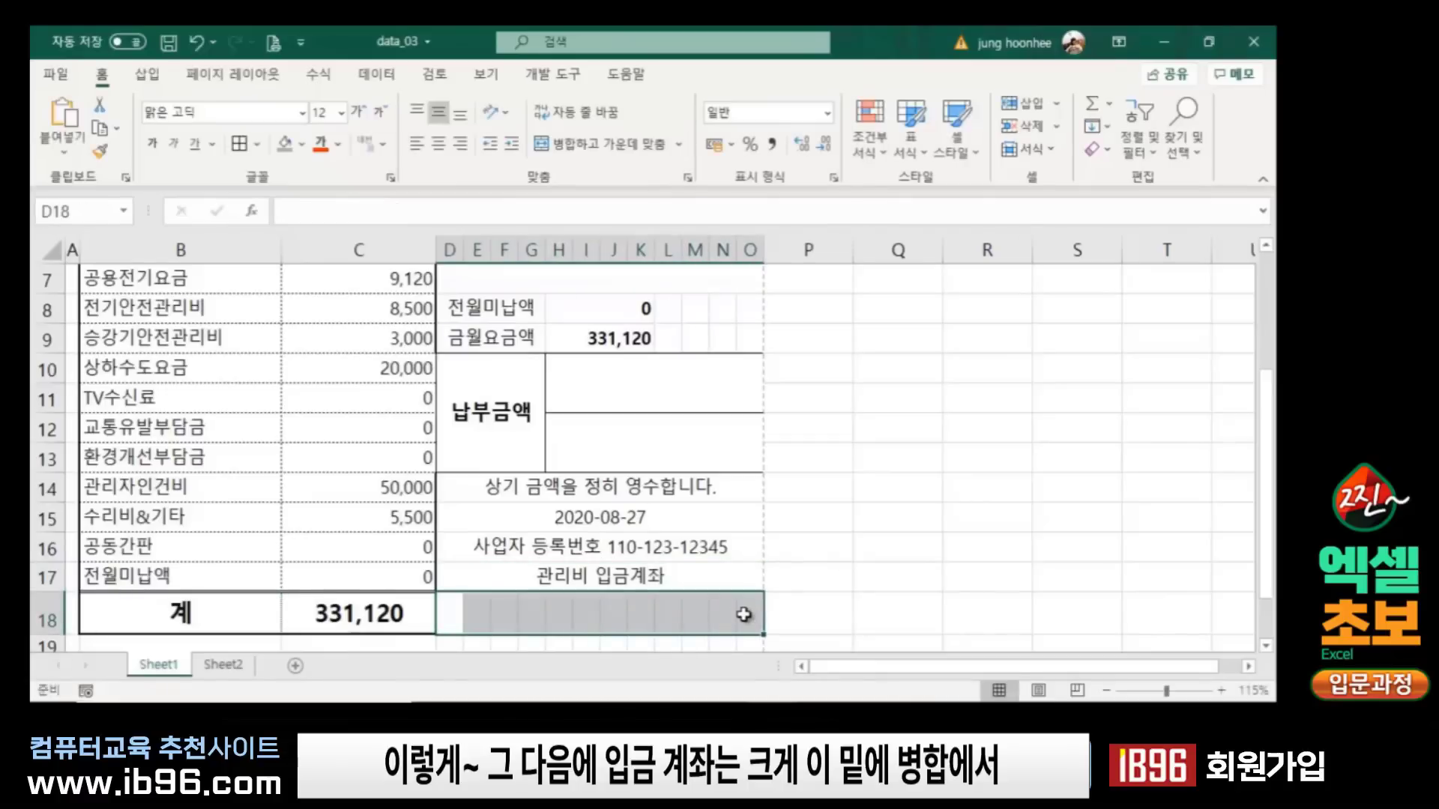
left_click(615, 142)
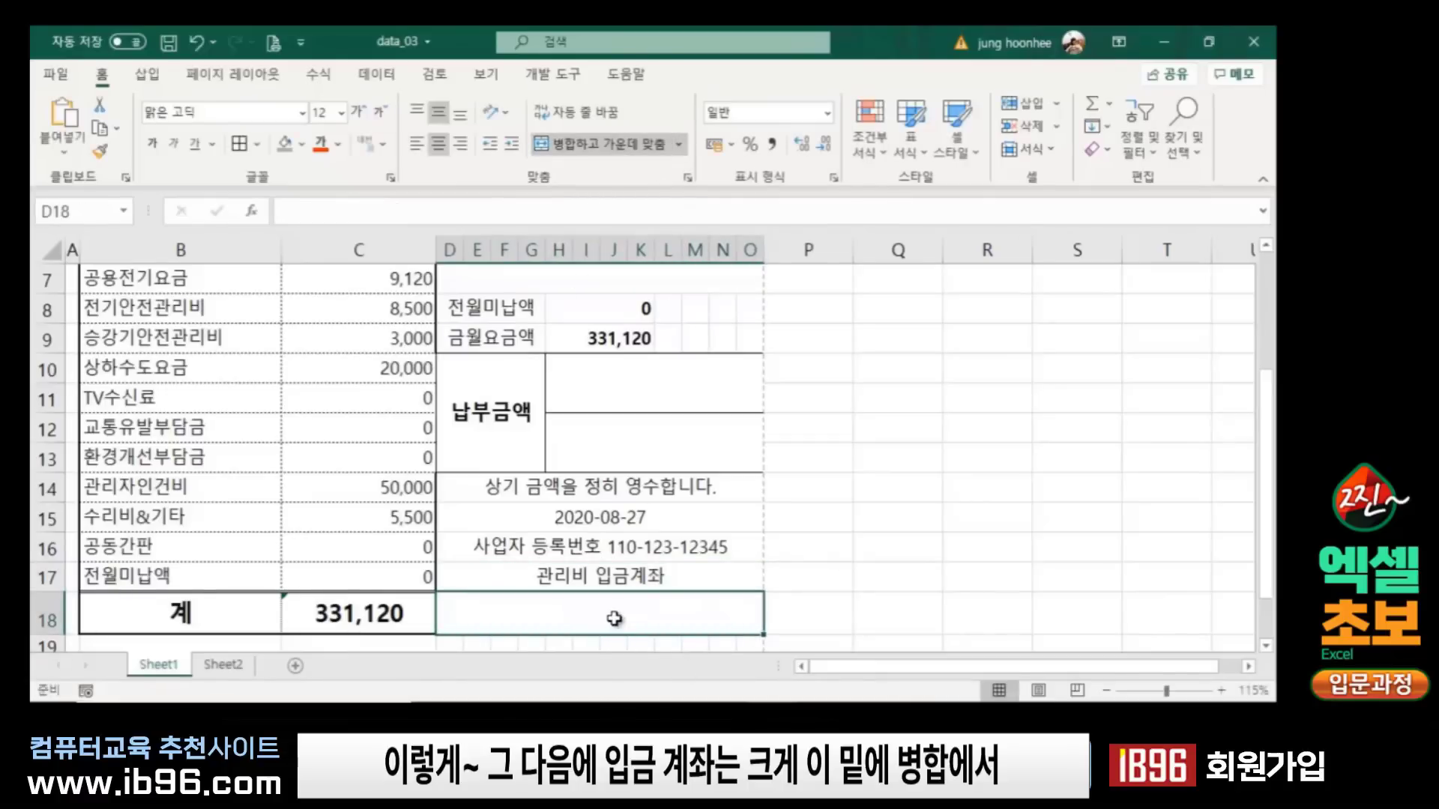
type("농협")
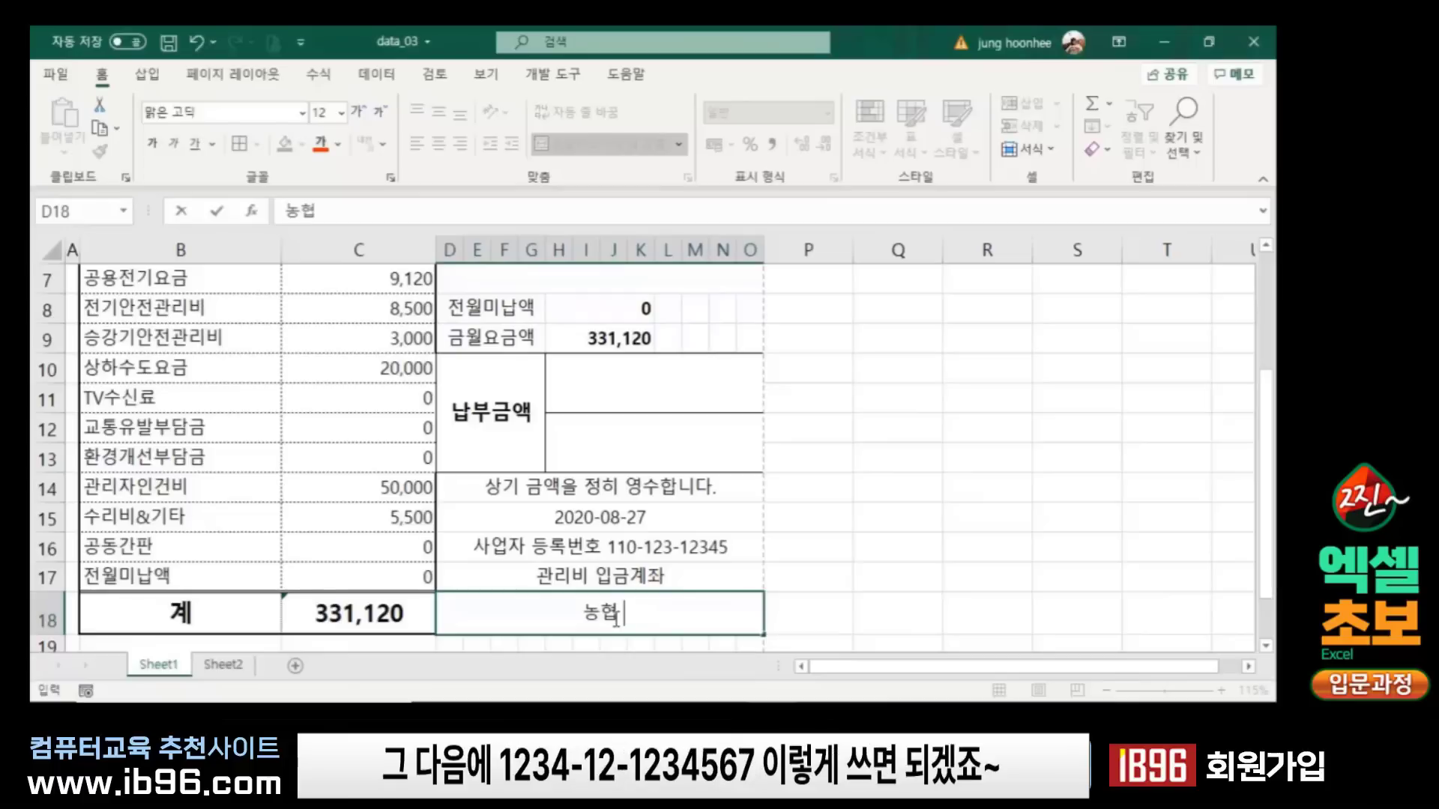
type(" 1234-")
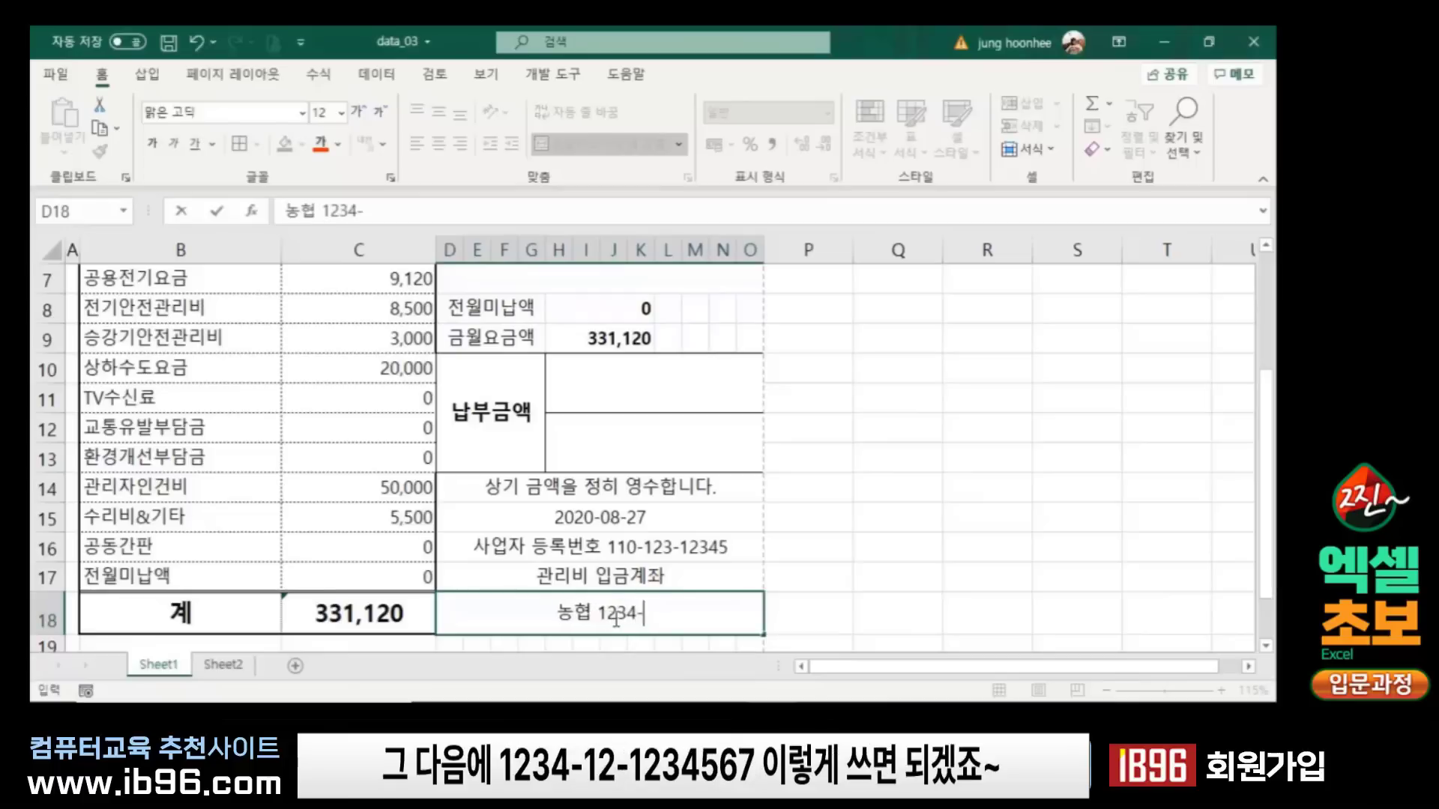
type("12-1234")
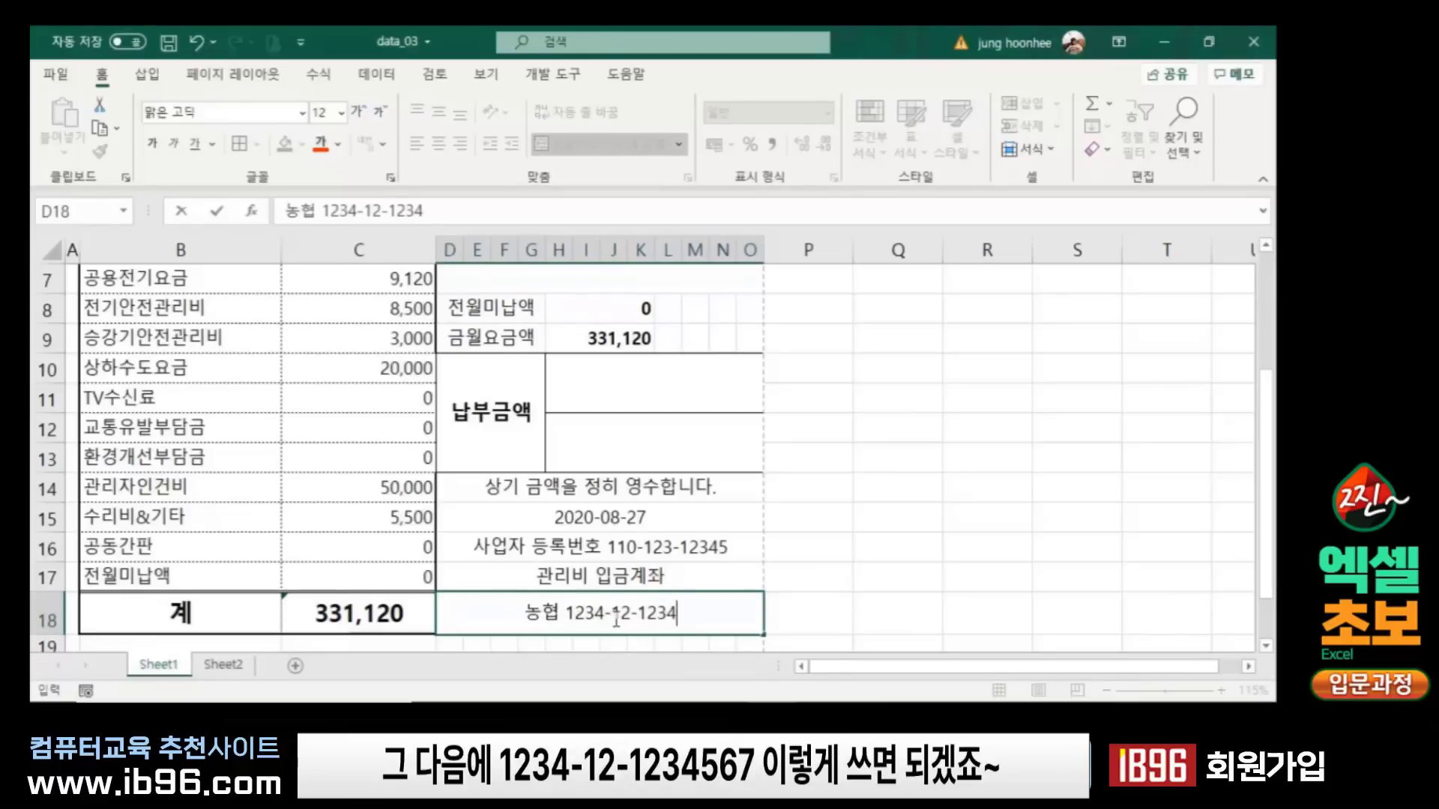
type("566")
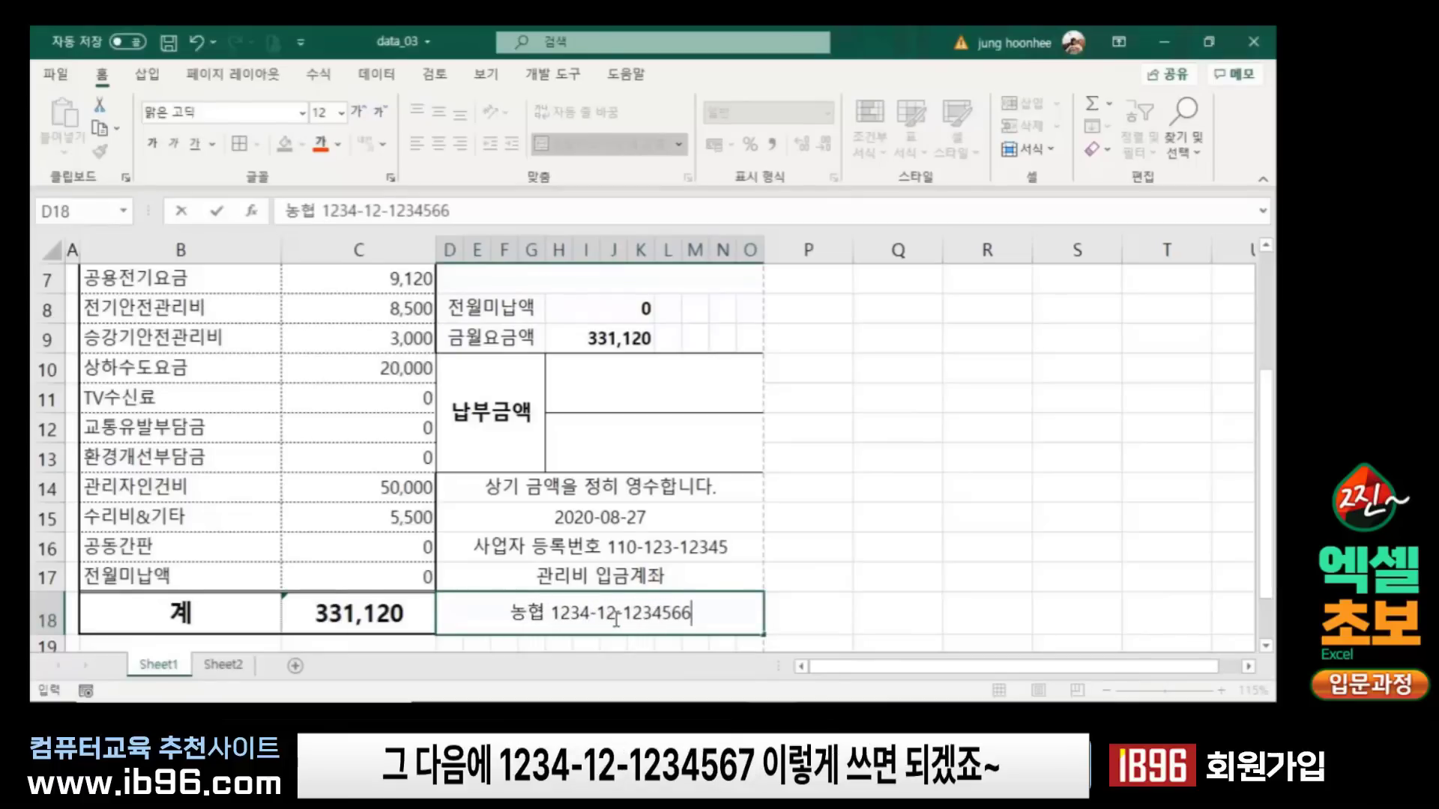
left_click(820, 603)
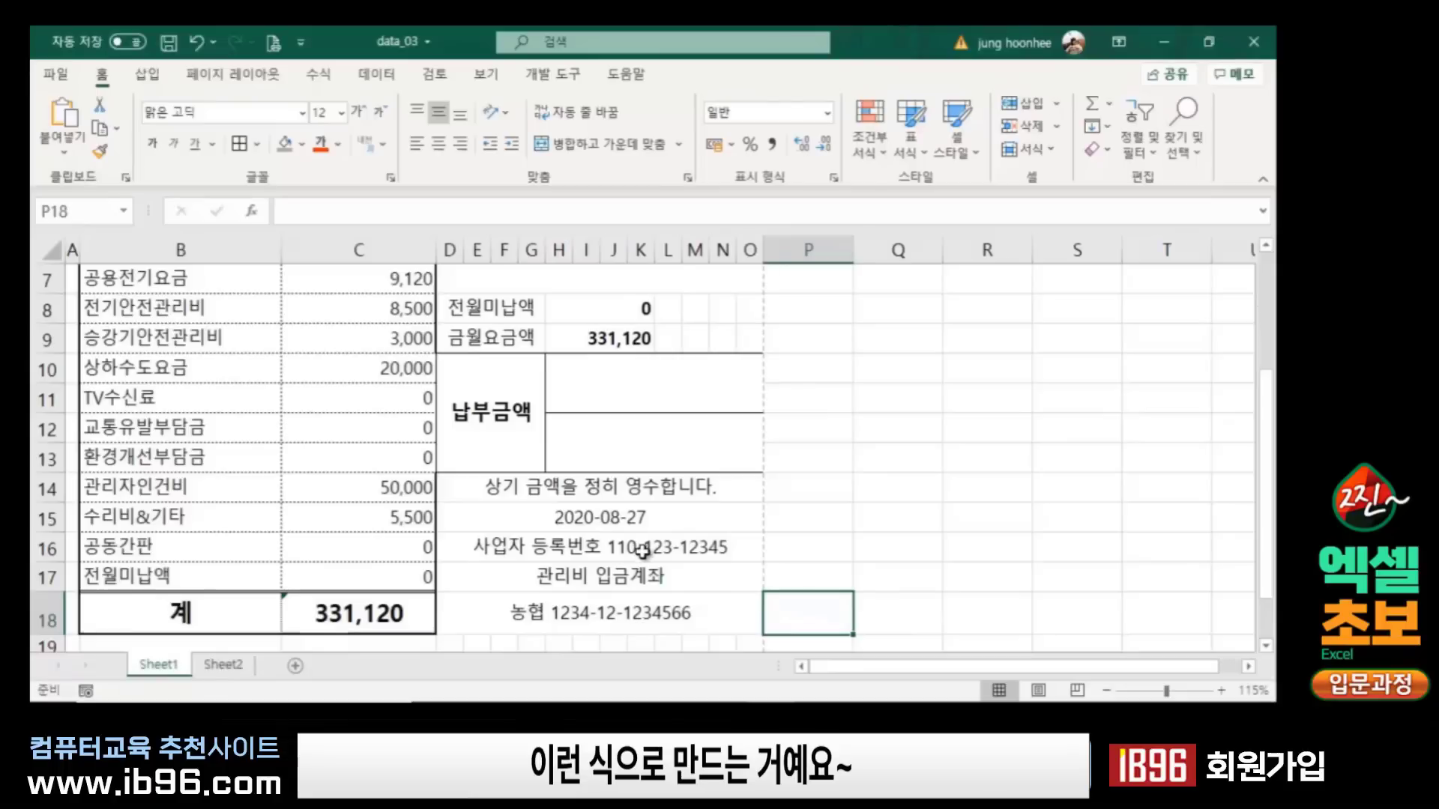
Step: Frame the receipt range D2:O18 with a thick outside border
scroll(643, 552, "up", 2)
scroll(644, 552, "down", 2)
scroll(644, 553, "up", 1)
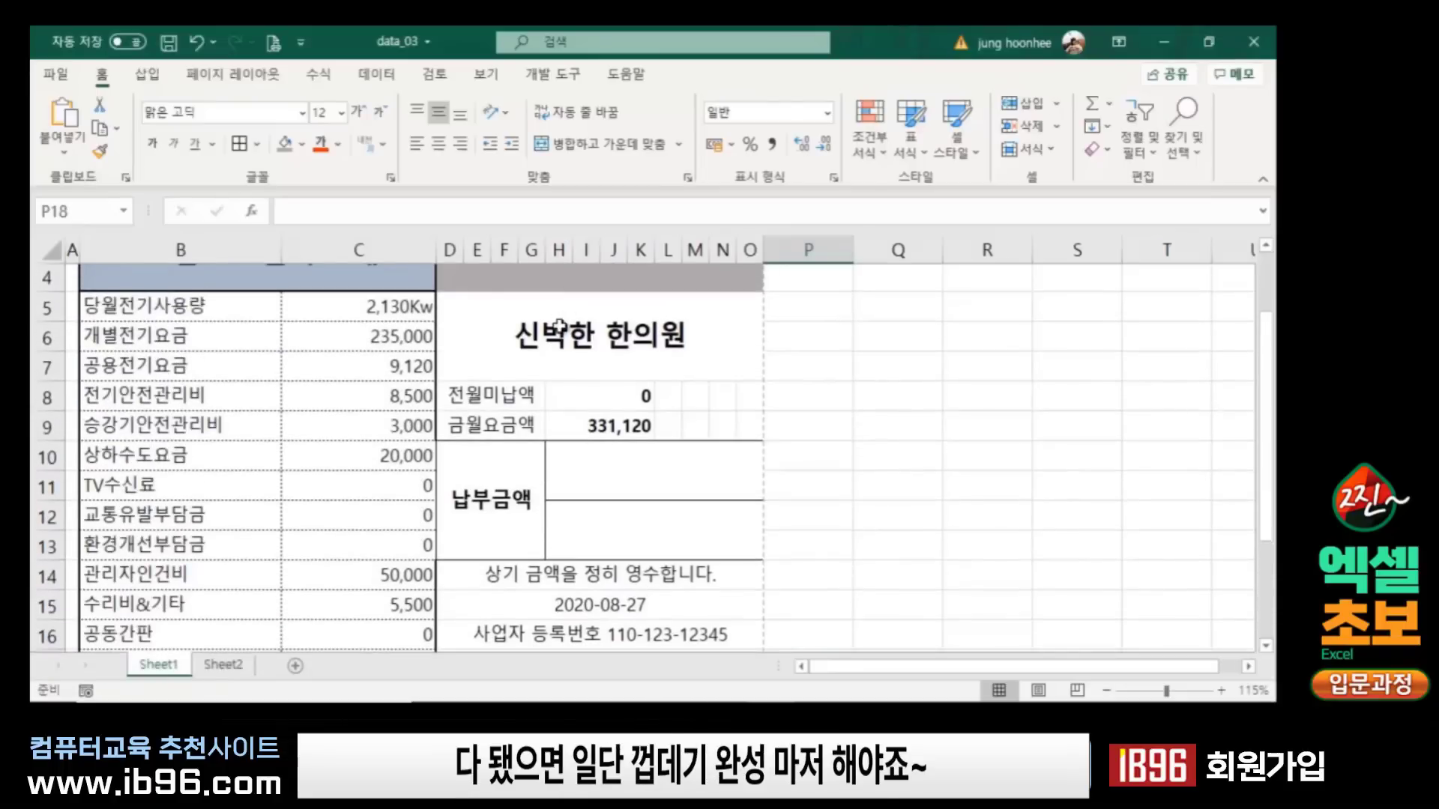
scroll(606, 307, "up", 1)
left_click_drag(581, 326, 585, 410)
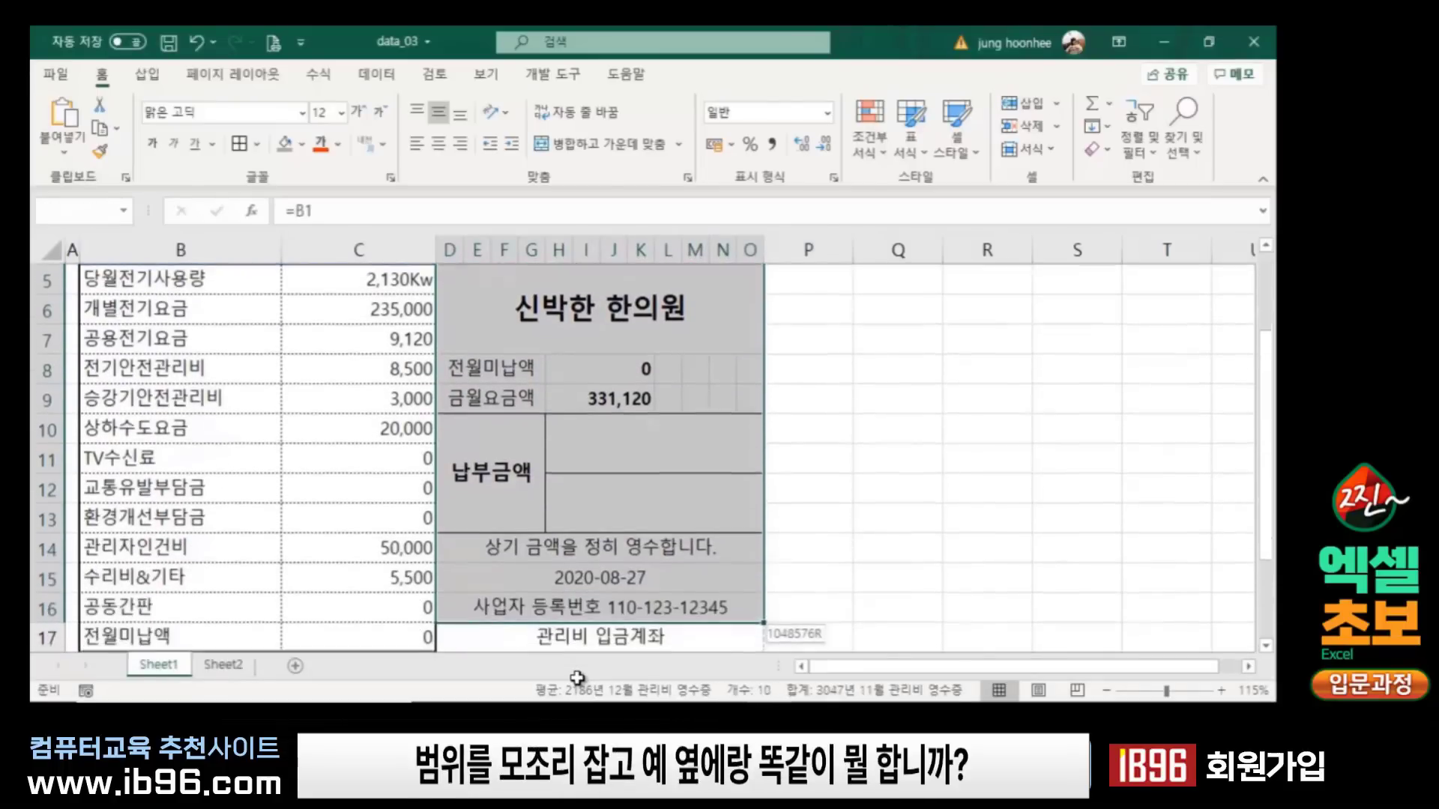
mouse_move(584, 411)
left_mouse_down()
mouse_move(574, 684)
mouse_move(574, 589)
left_mouse_up()
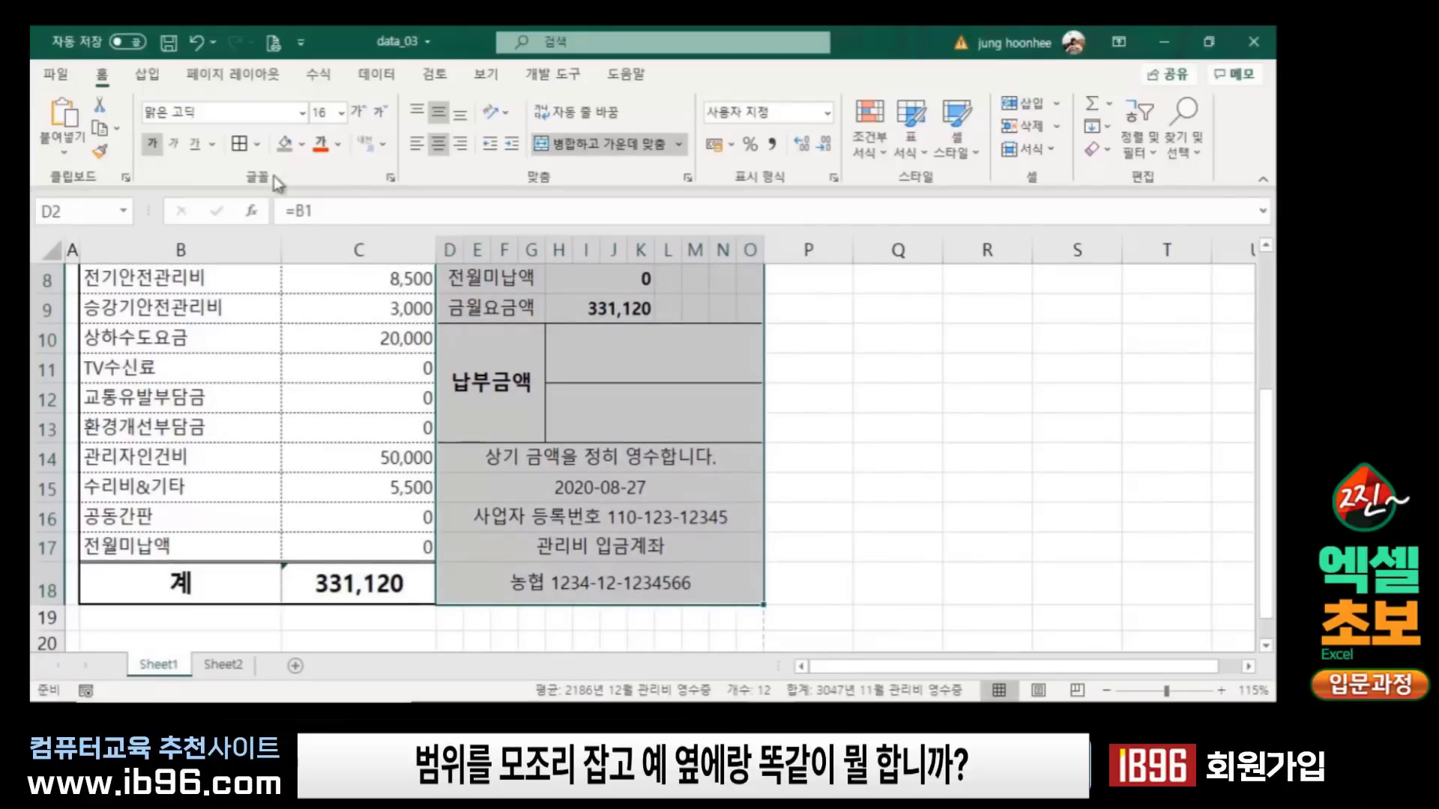
left_click(255, 143)
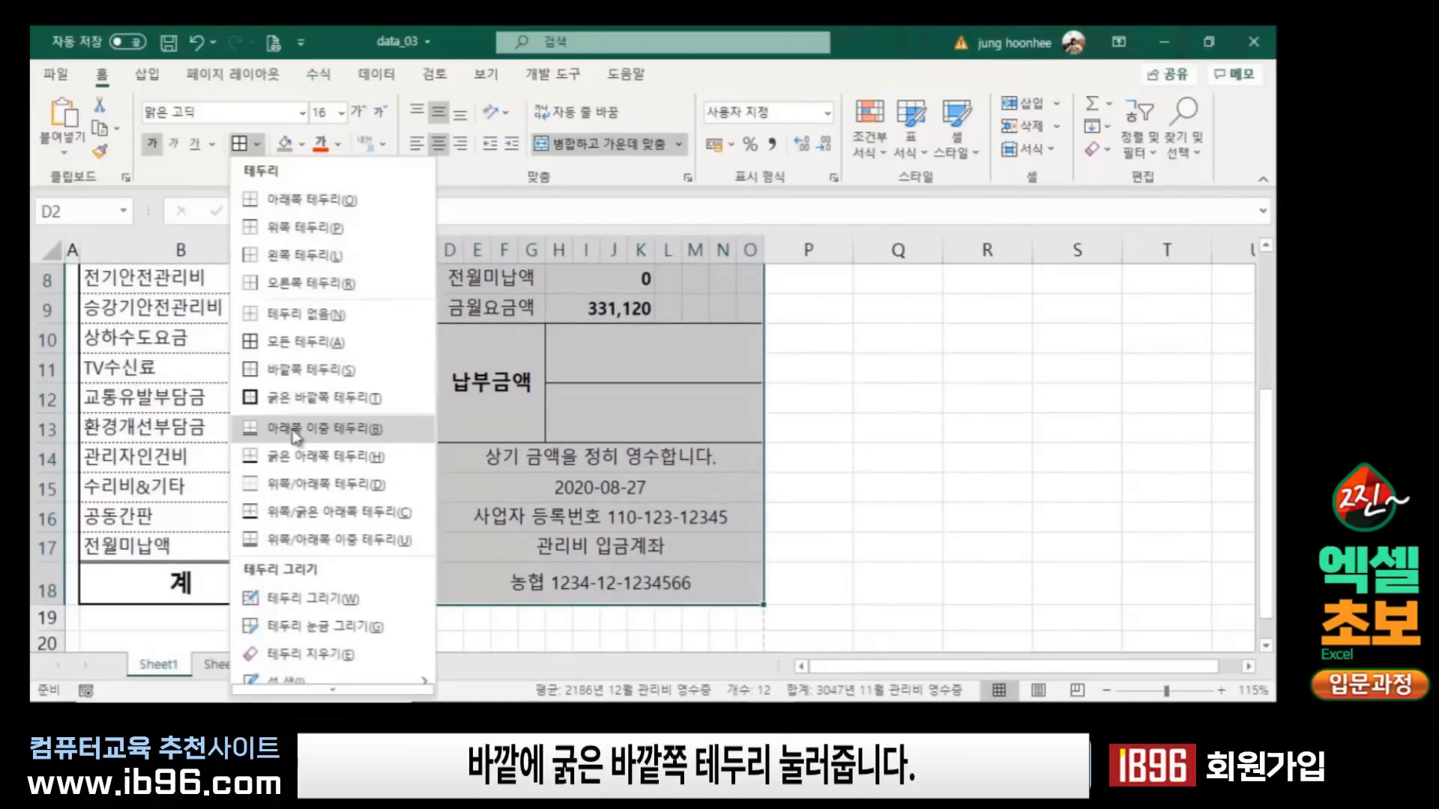
left_click(250, 398)
scroll(749, 450, "up", 3)
left_click(868, 435)
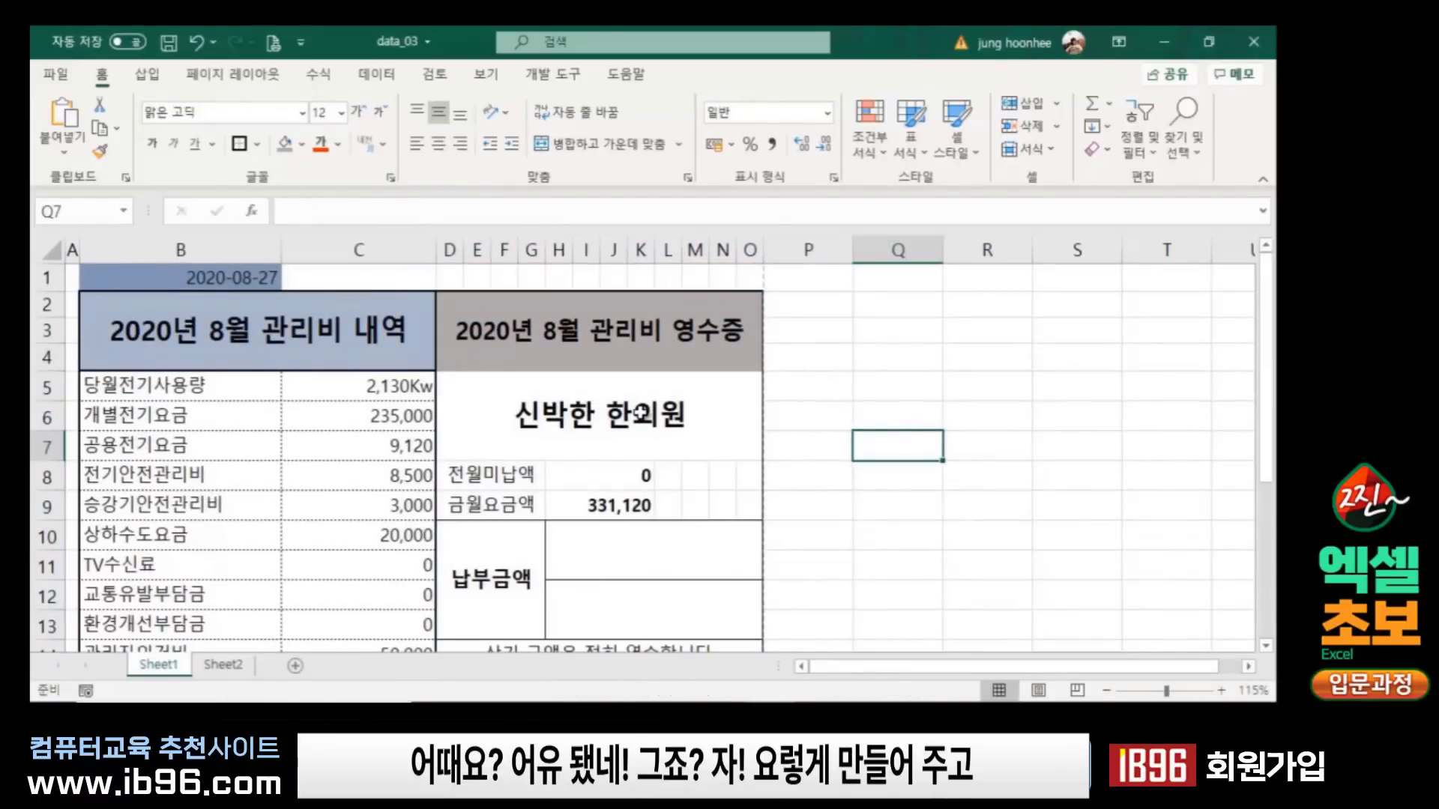
Step: Add a bottom border under the 2020년 8월 관리비 영수증 title cell
left_click(510, 413)
left_click_drag(488, 475, 510, 504)
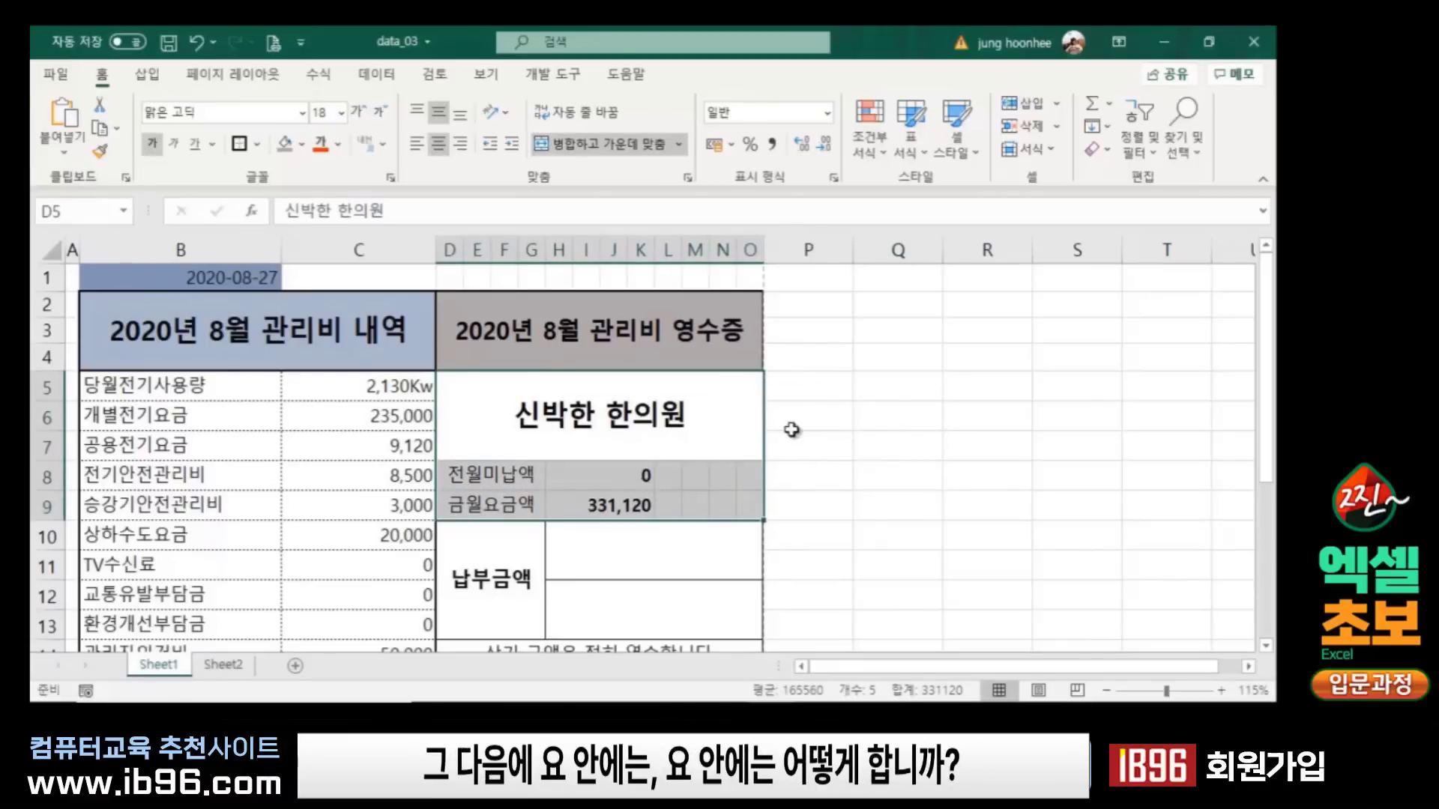
left_click(690, 448)
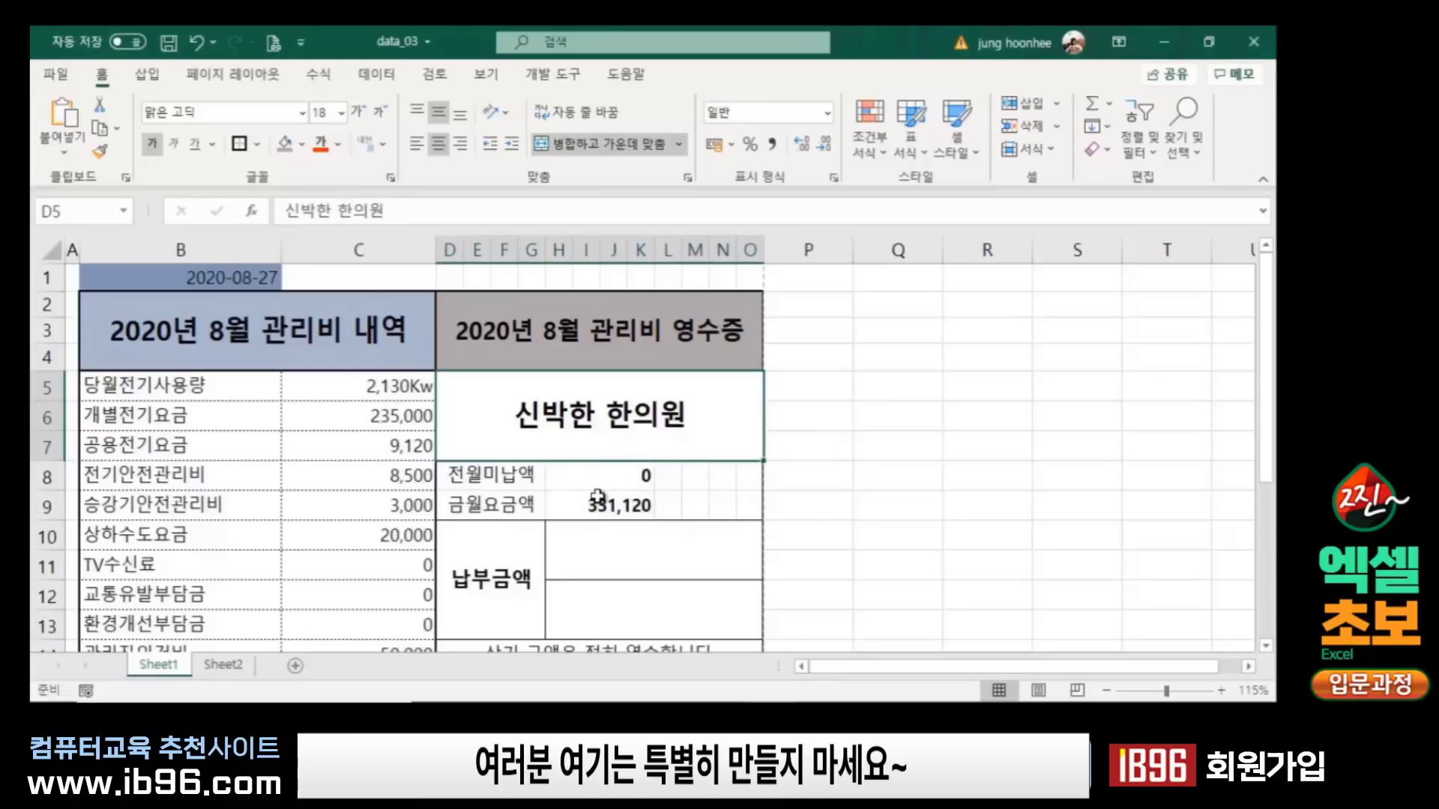
left_click(668, 505)
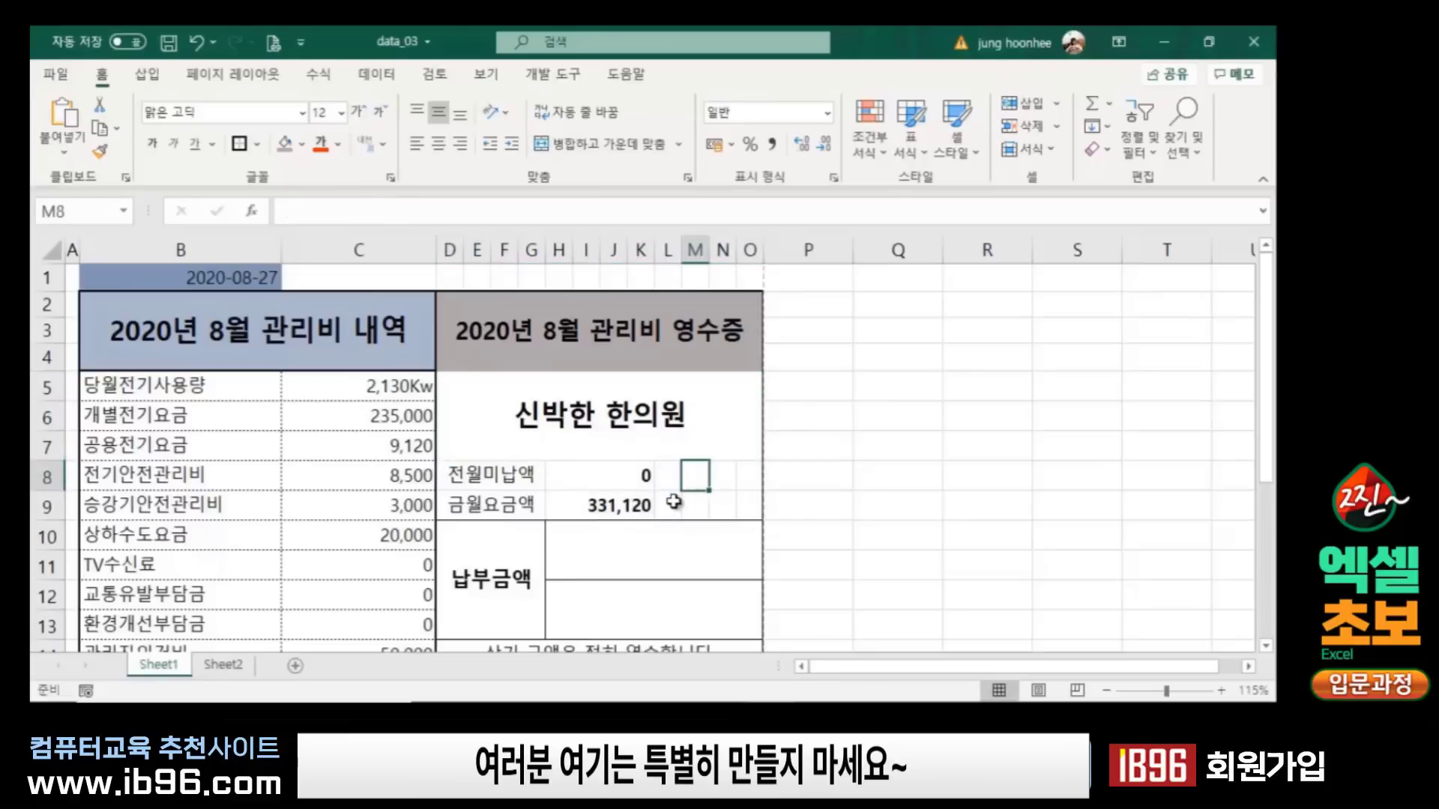
left_click(559, 401)
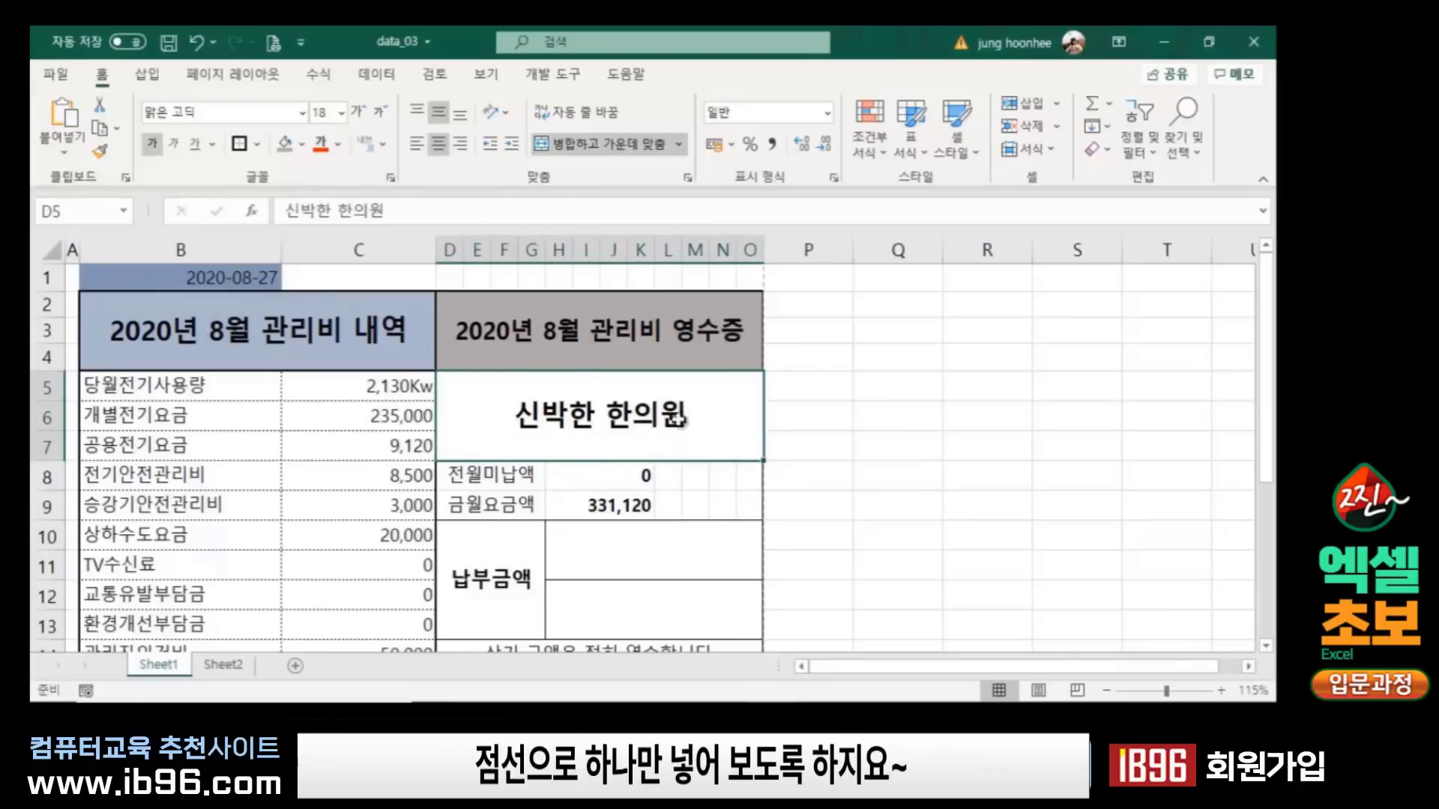
left_click(567, 349)
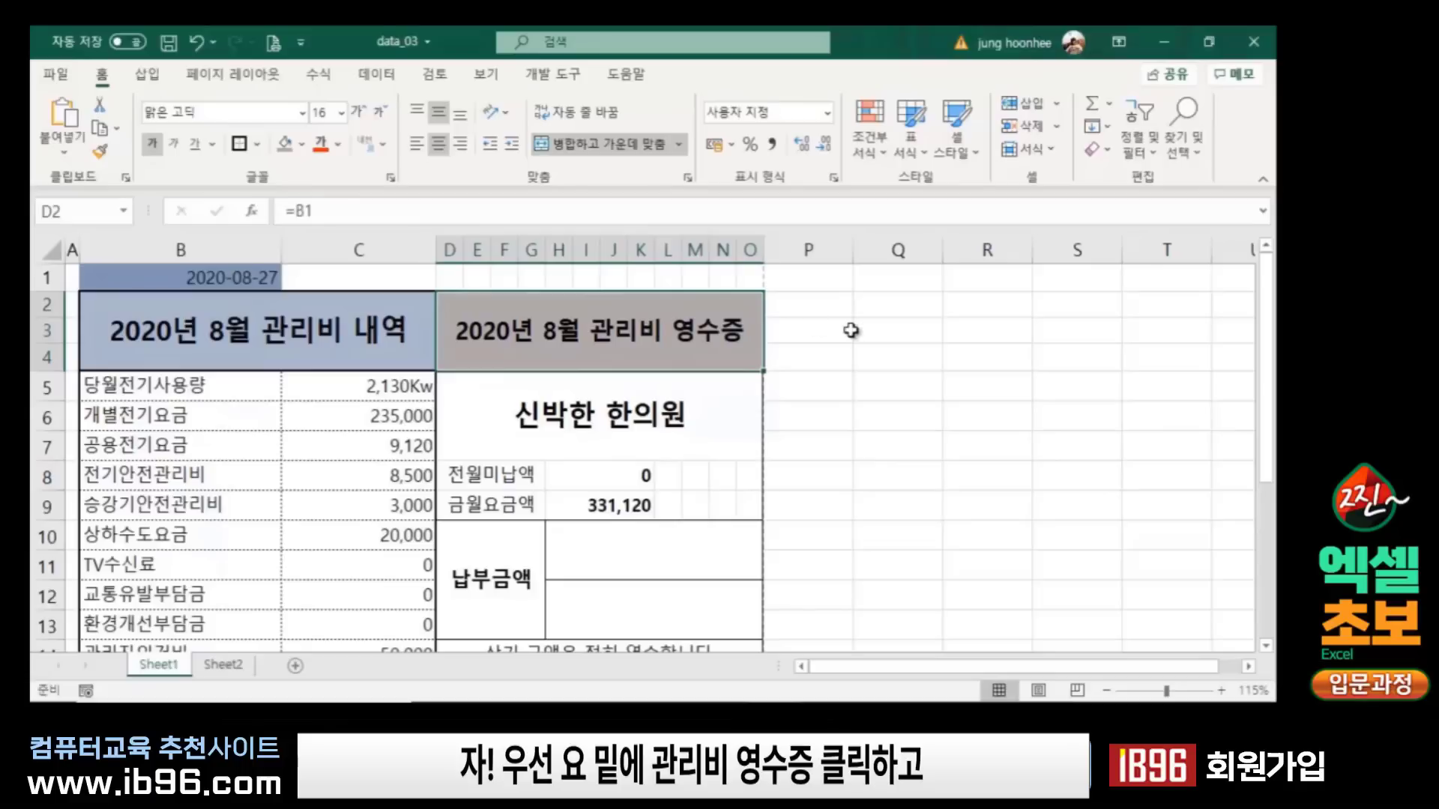
left_click(258, 142)
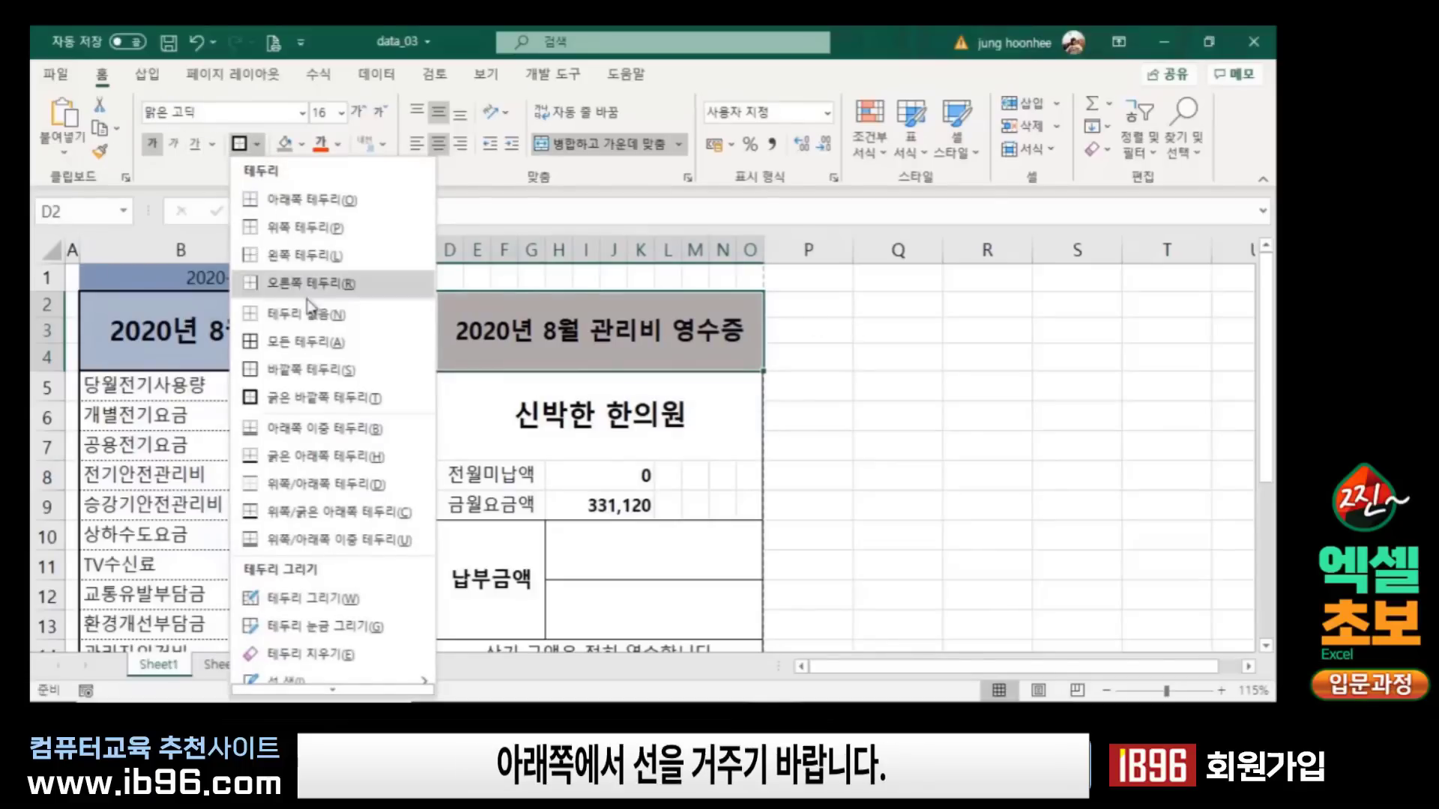
left_click(317, 457)
left_click(793, 398)
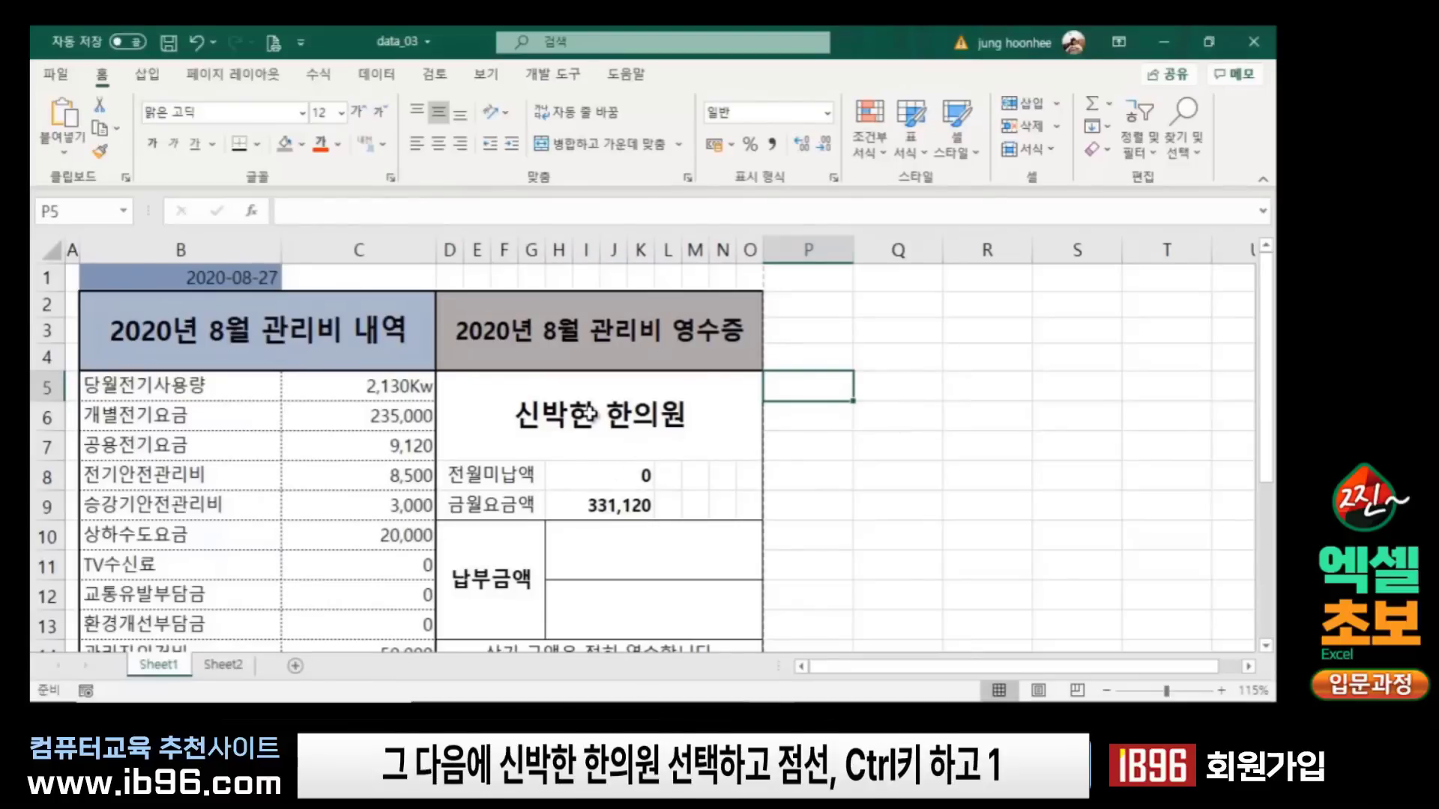
Step: Give the 신박한 한의원 block a dotted bottom border through Format Cells
left_click(639, 425)
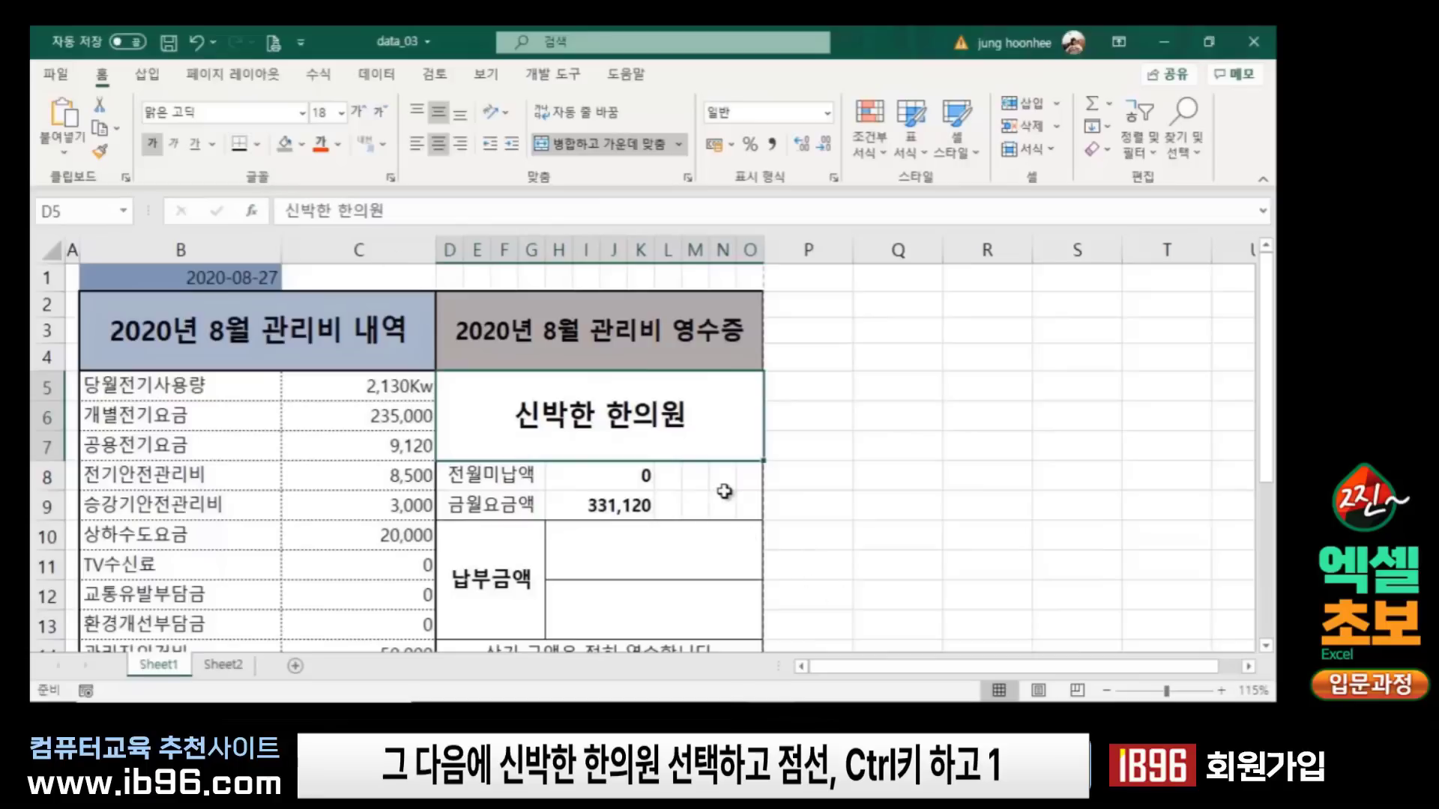
key("ctrl+1")
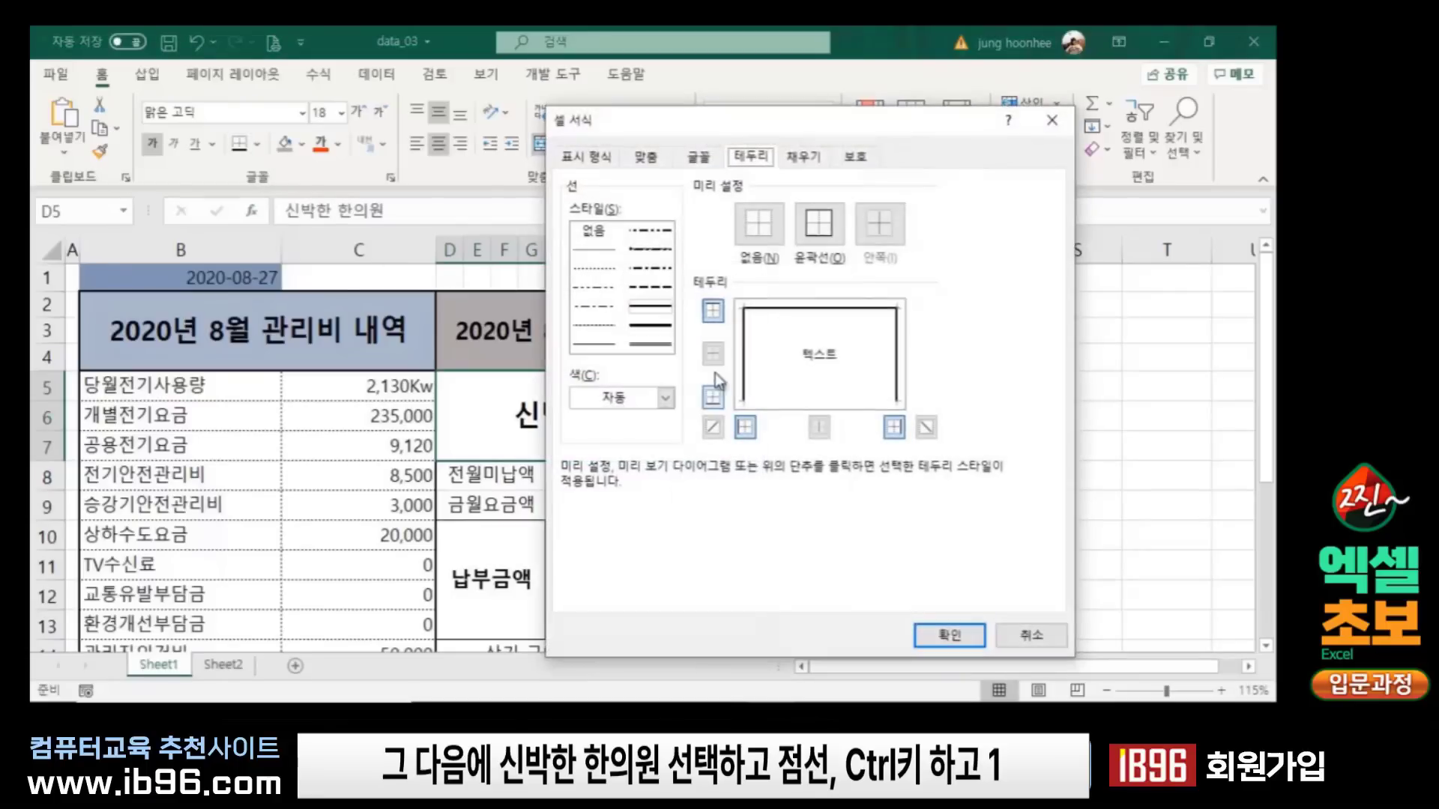
left_click(596, 268)
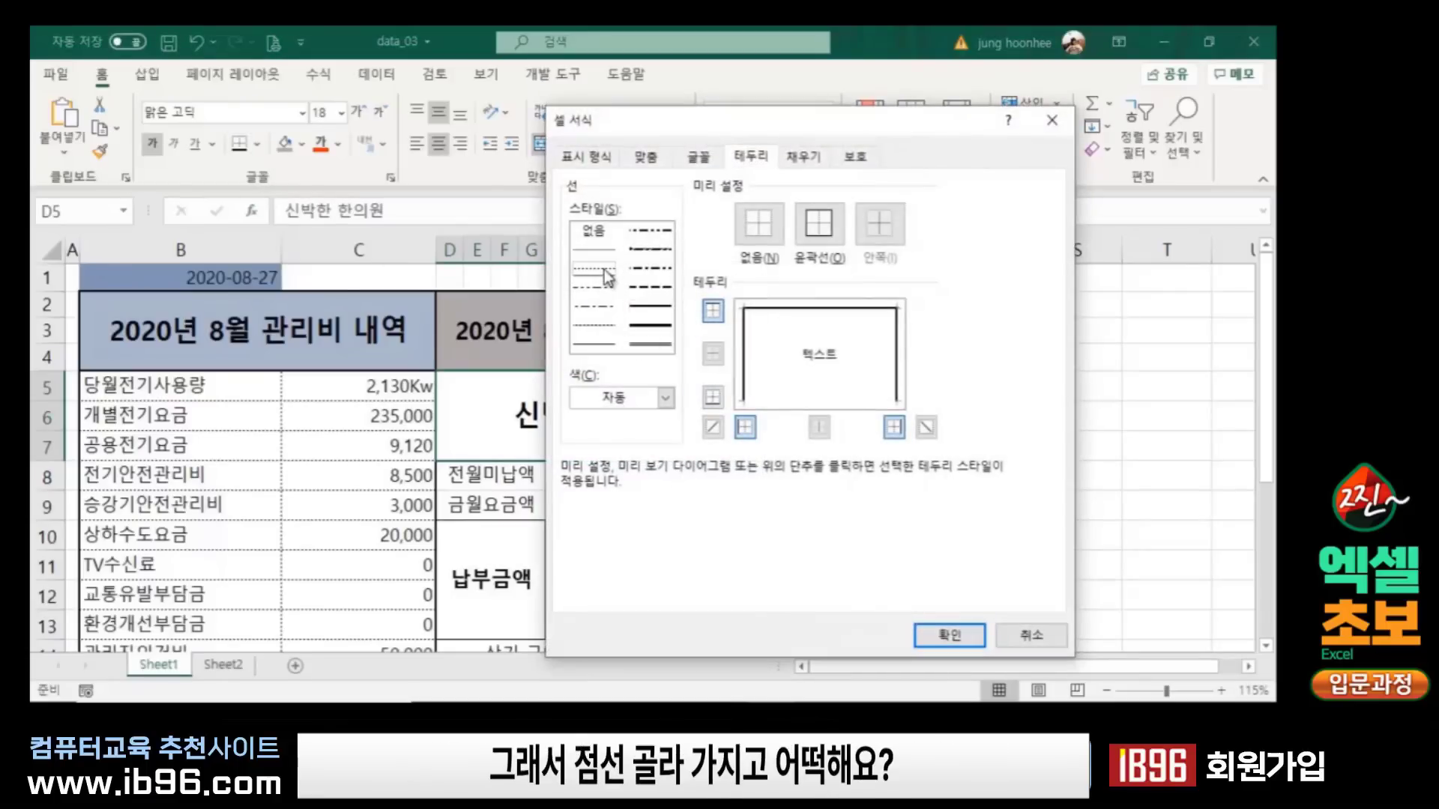
left_click(712, 397)
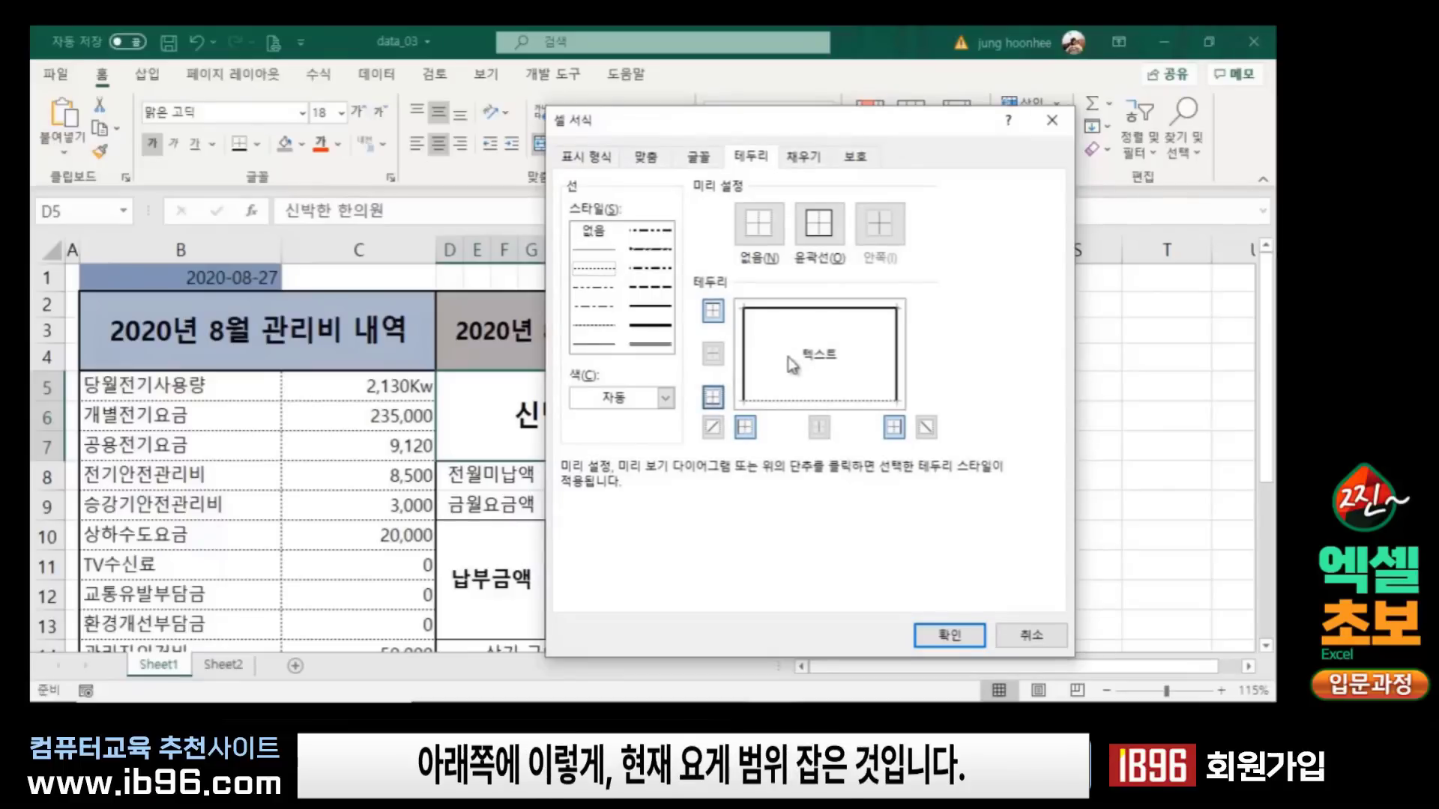
left_click(949, 635)
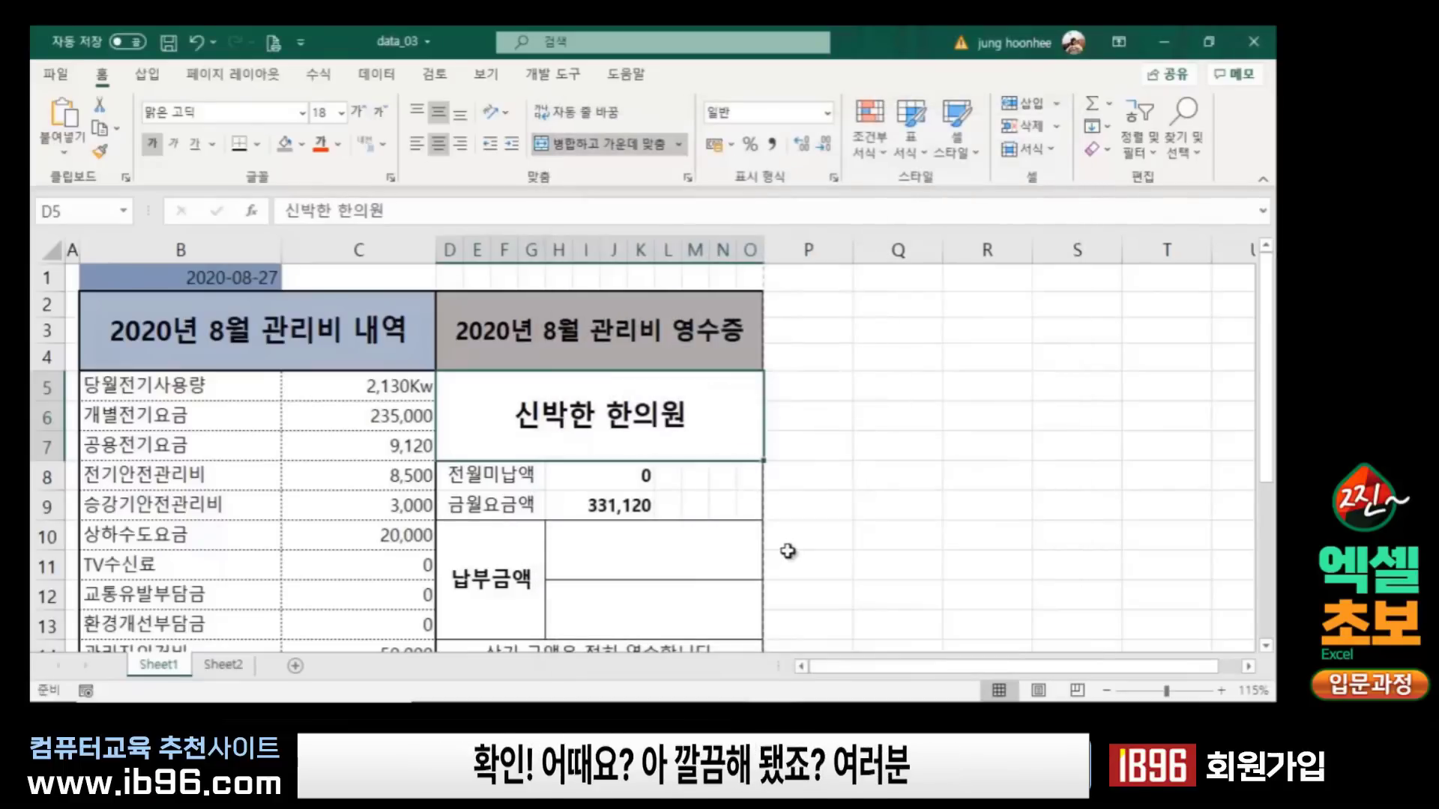
left_click(794, 546)
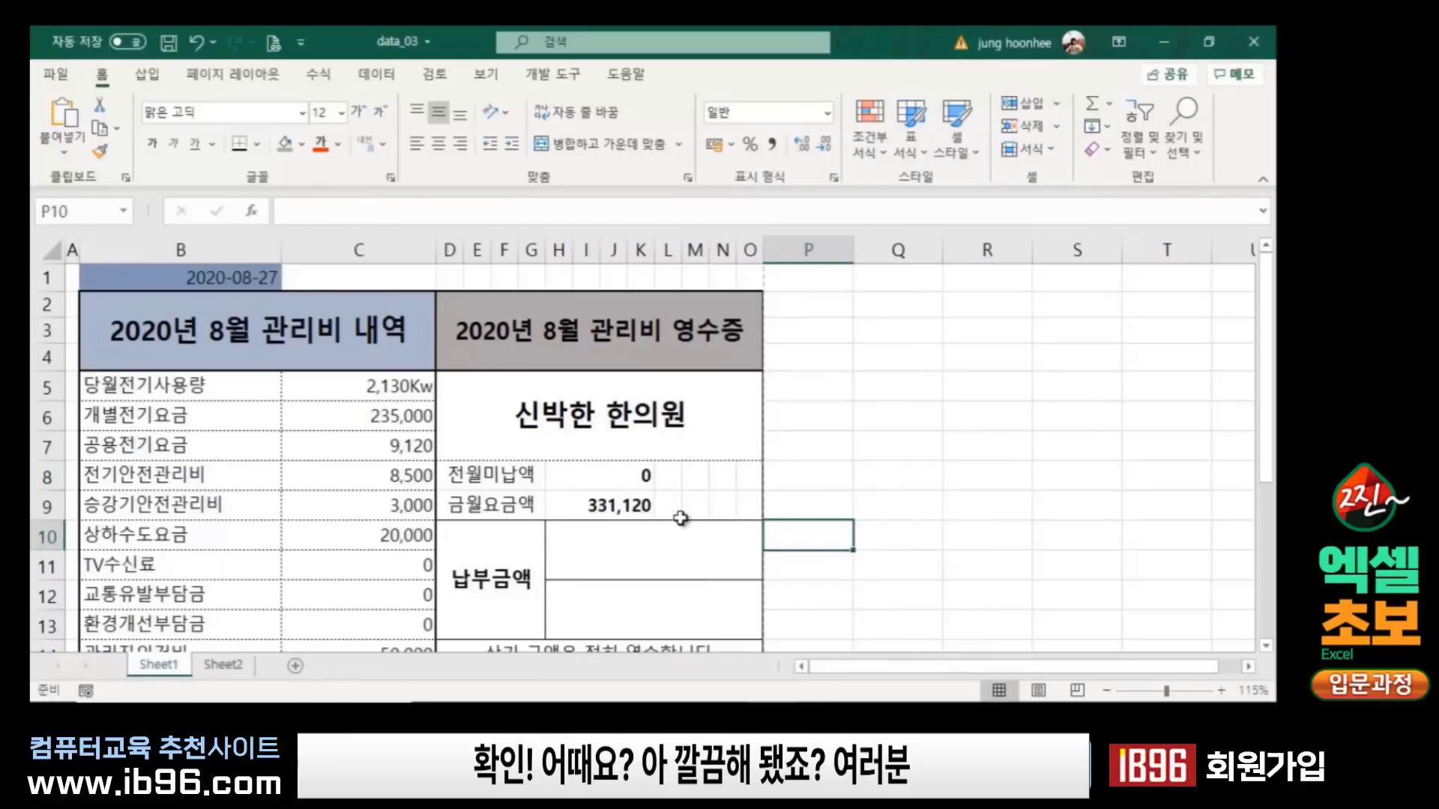
scroll(789, 506, "down", 2)
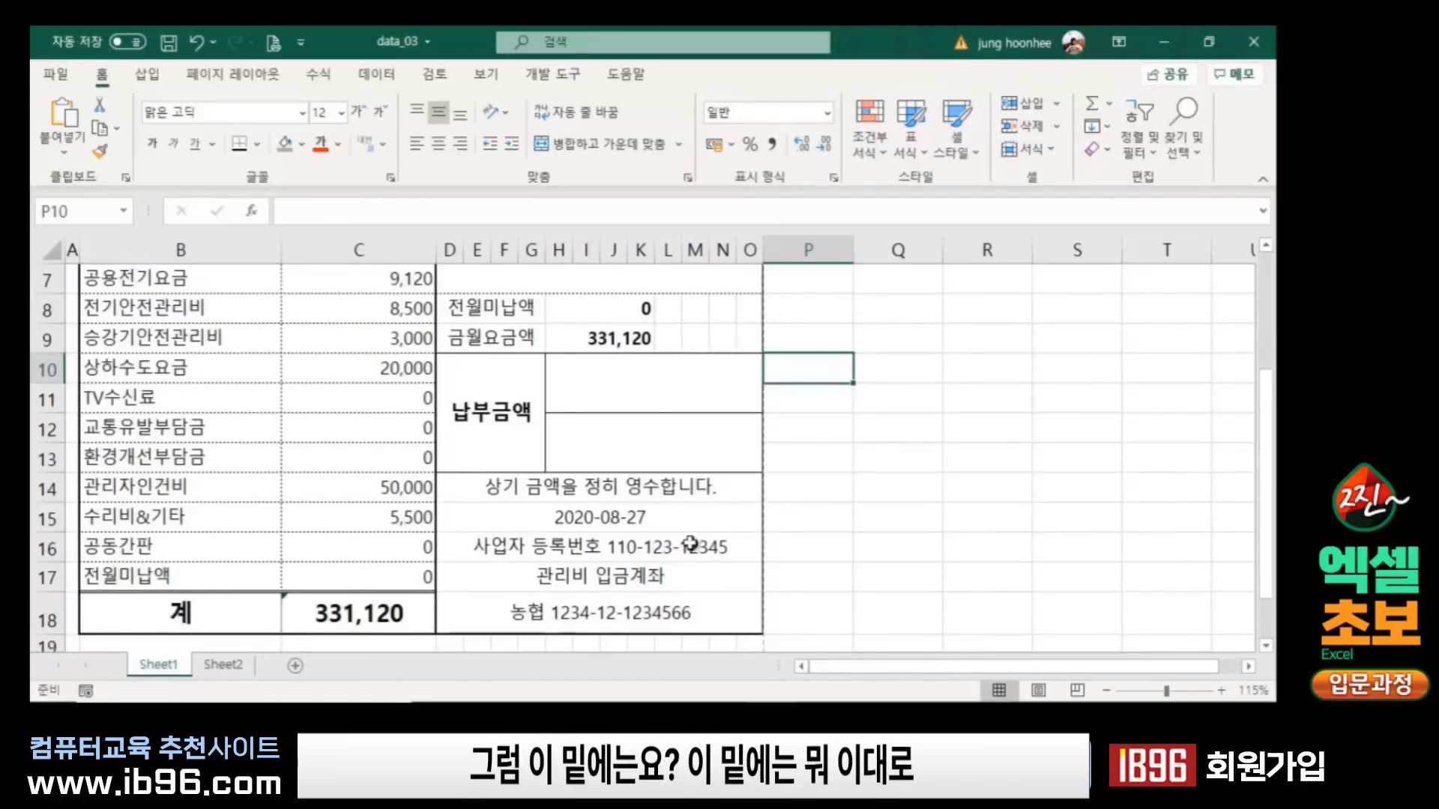
left_click_drag(575, 493, 591, 619)
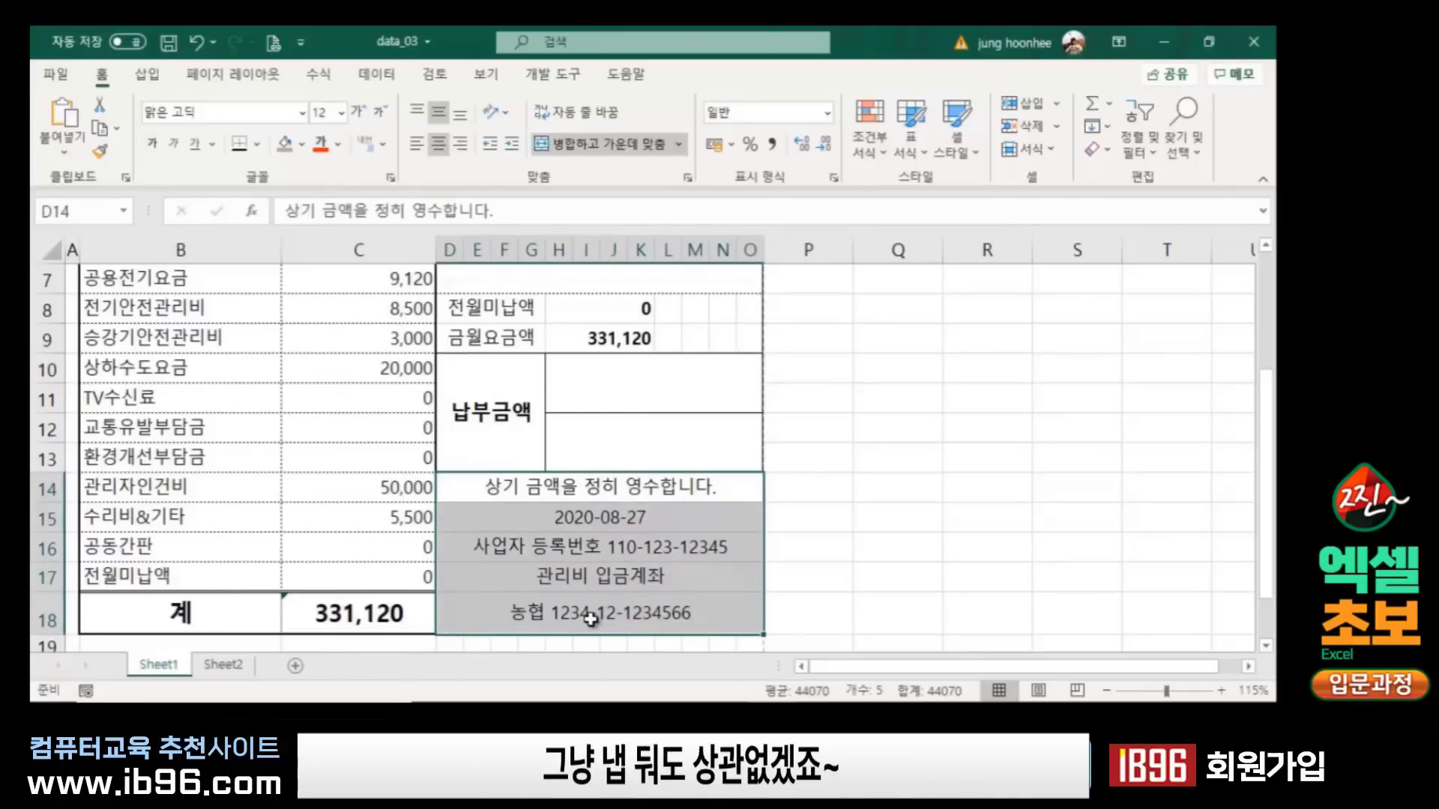
Step: Make the 농협 account line in D18 bold, not italic, and two sizes larger (14 pt)
left_click(558, 625)
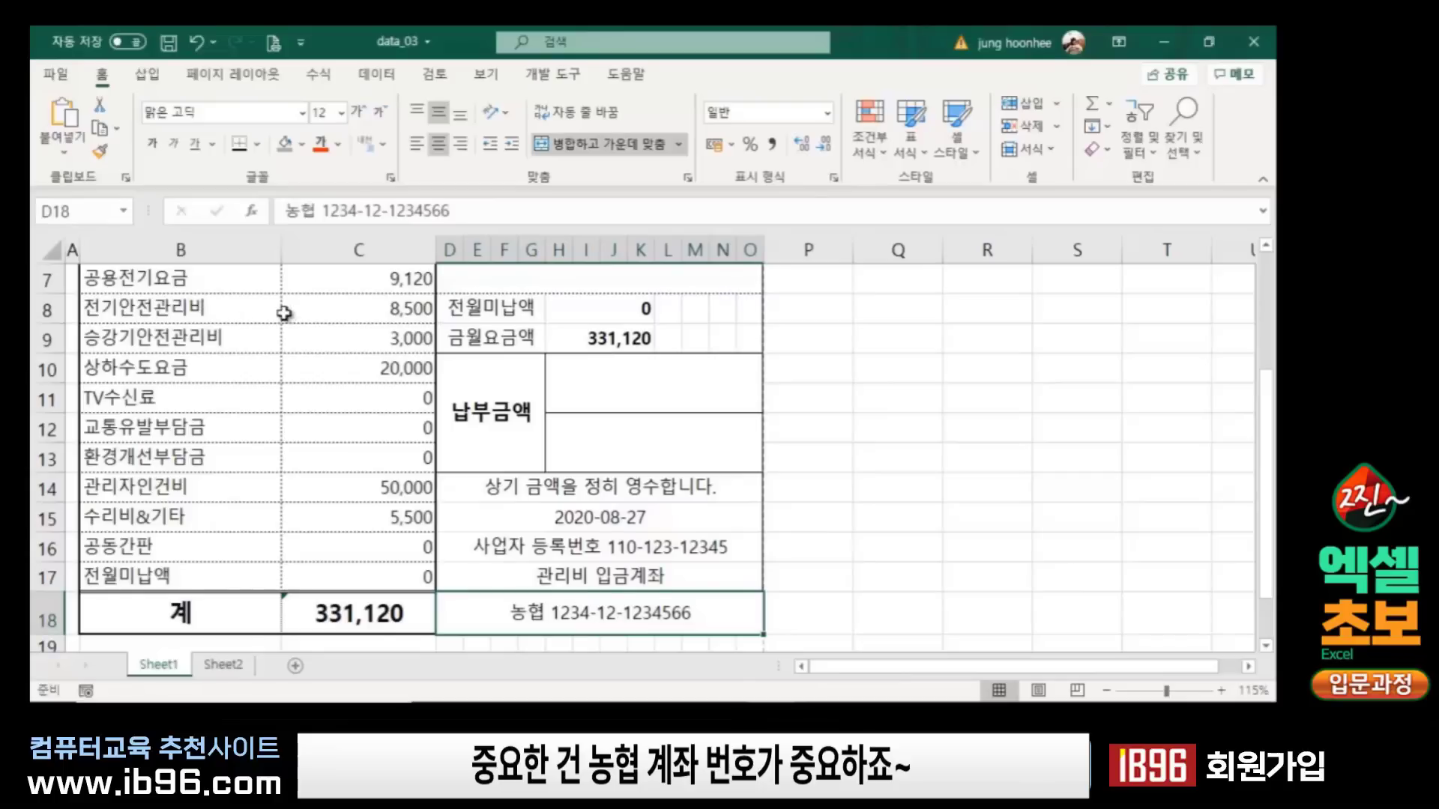
left_click(152, 143)
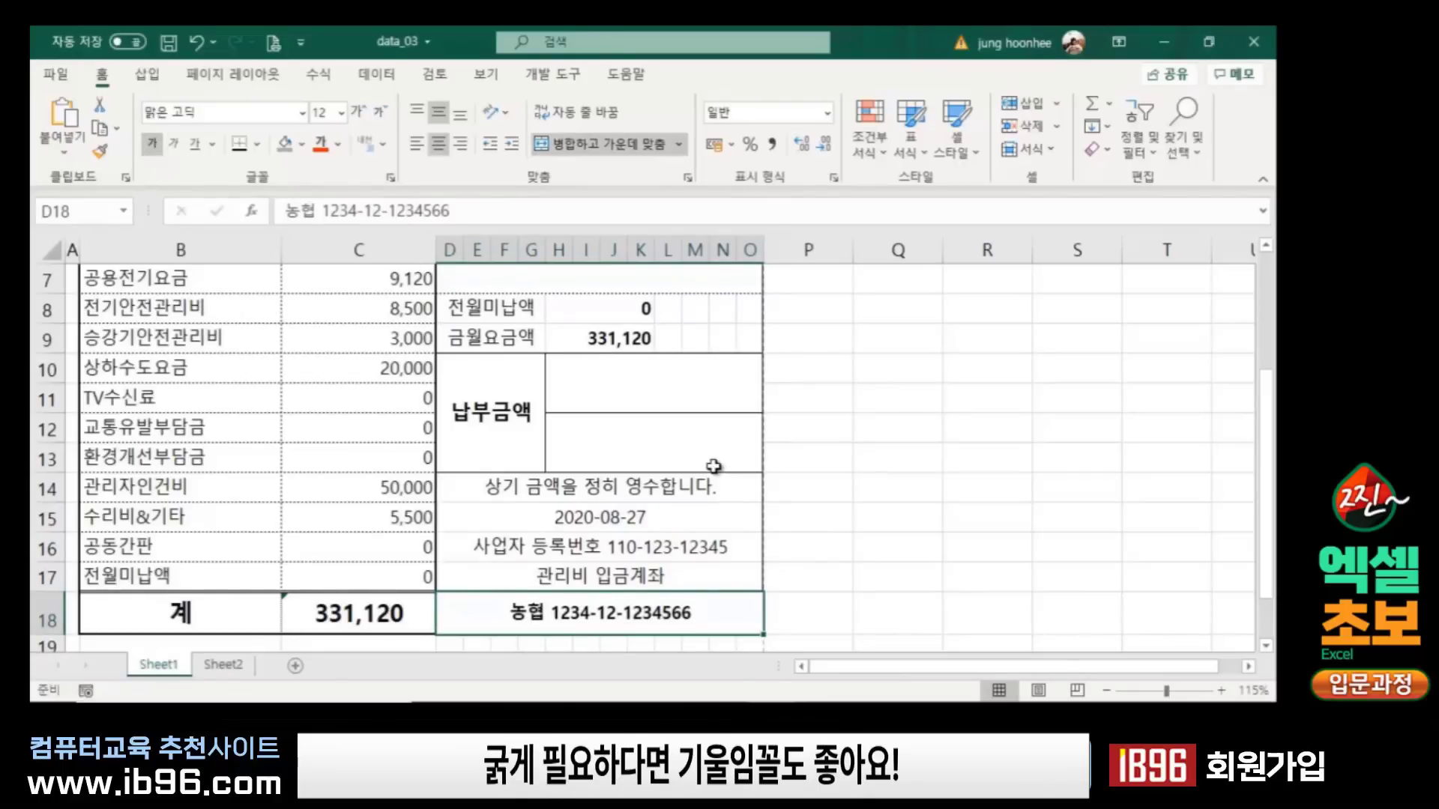
left_click(177, 144)
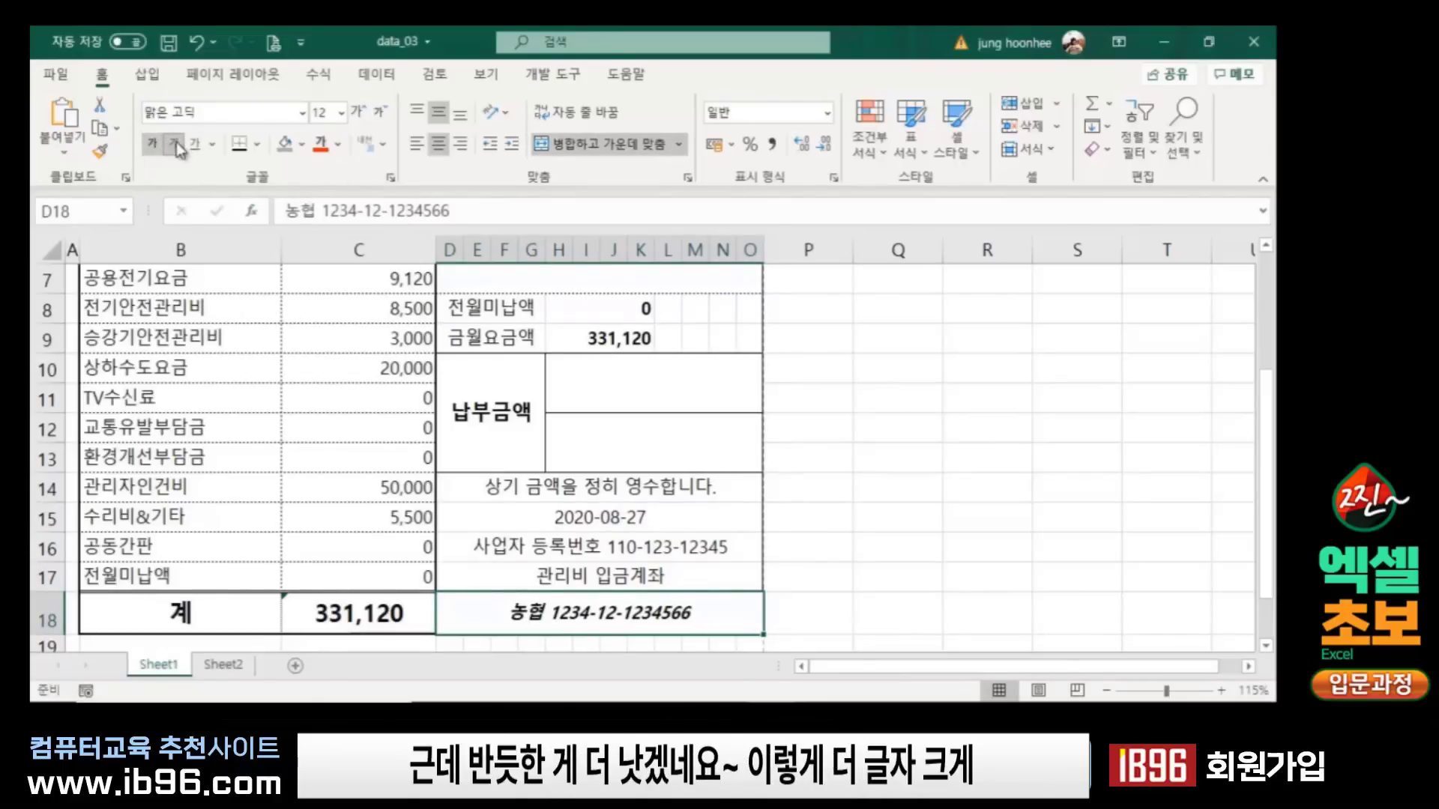
left_click(178, 142)
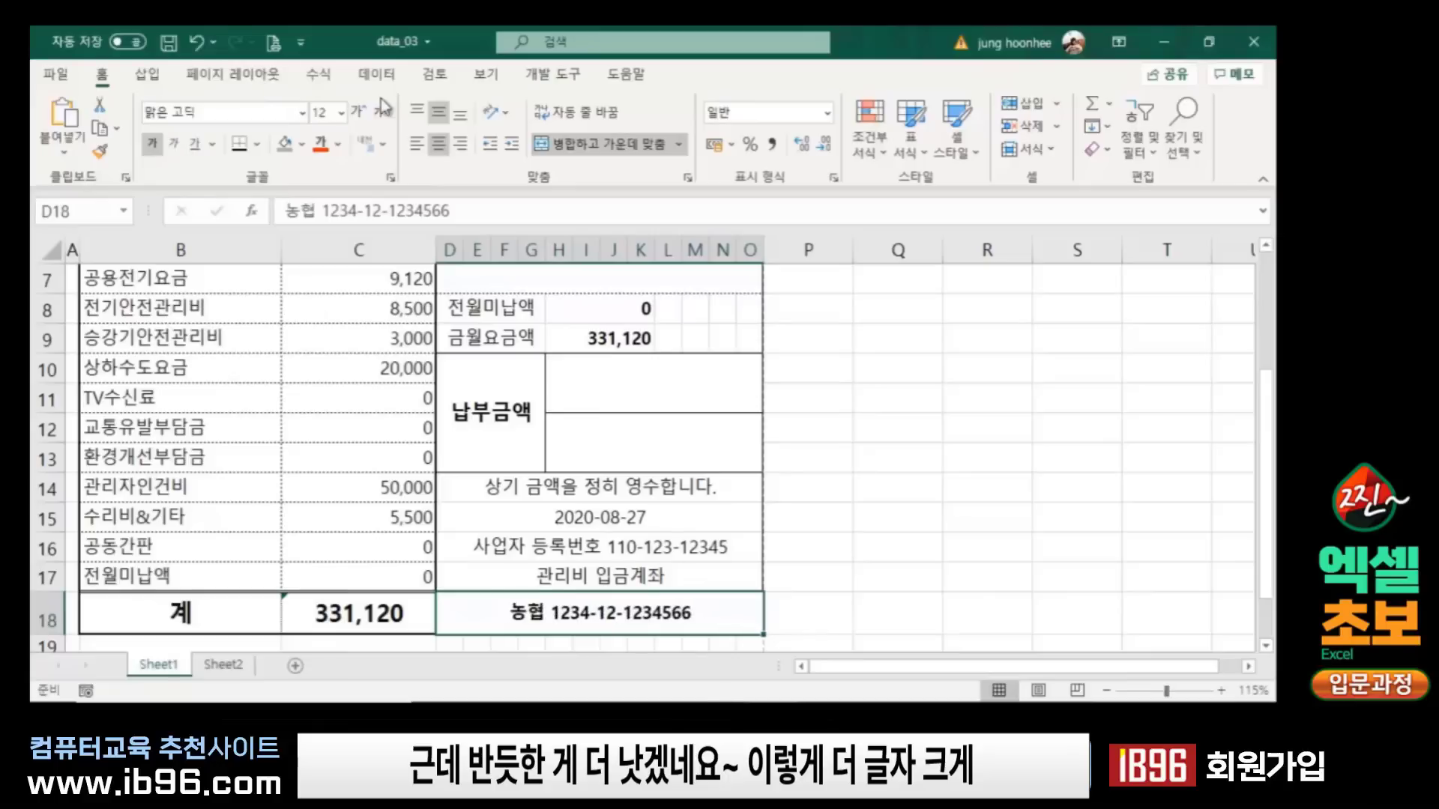
left_click(359, 112)
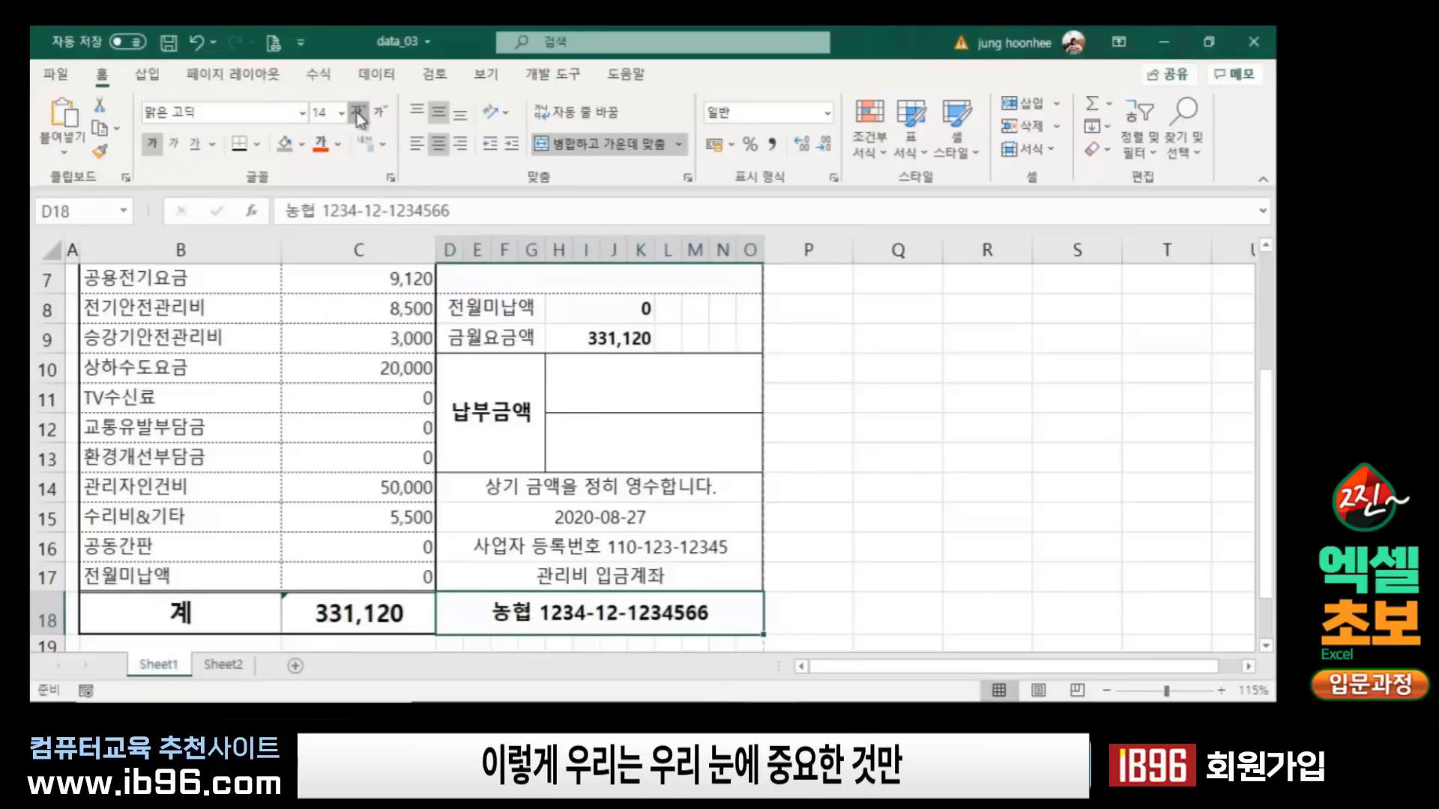
left_click(359, 114)
left_click(885, 450)
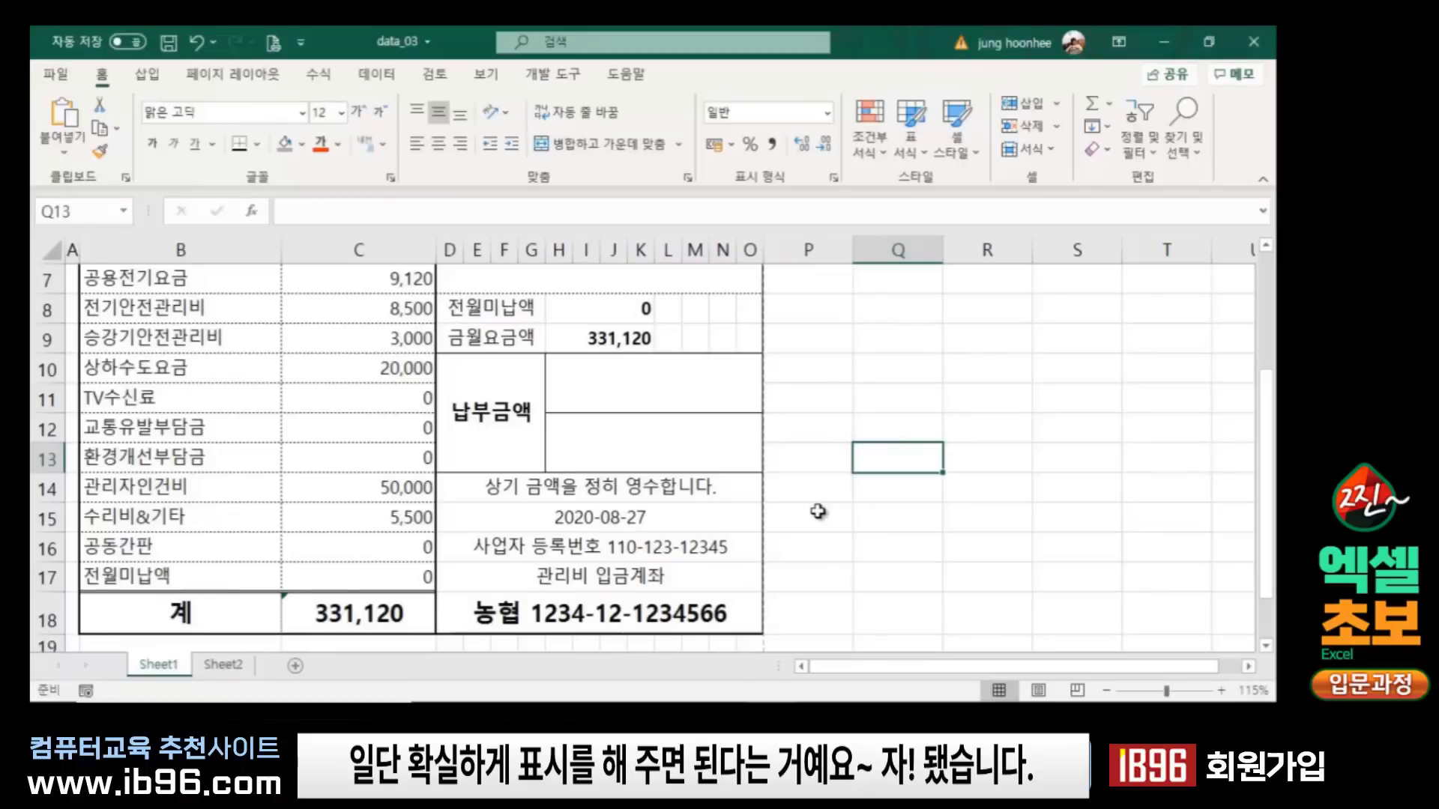
left_click(832, 544)
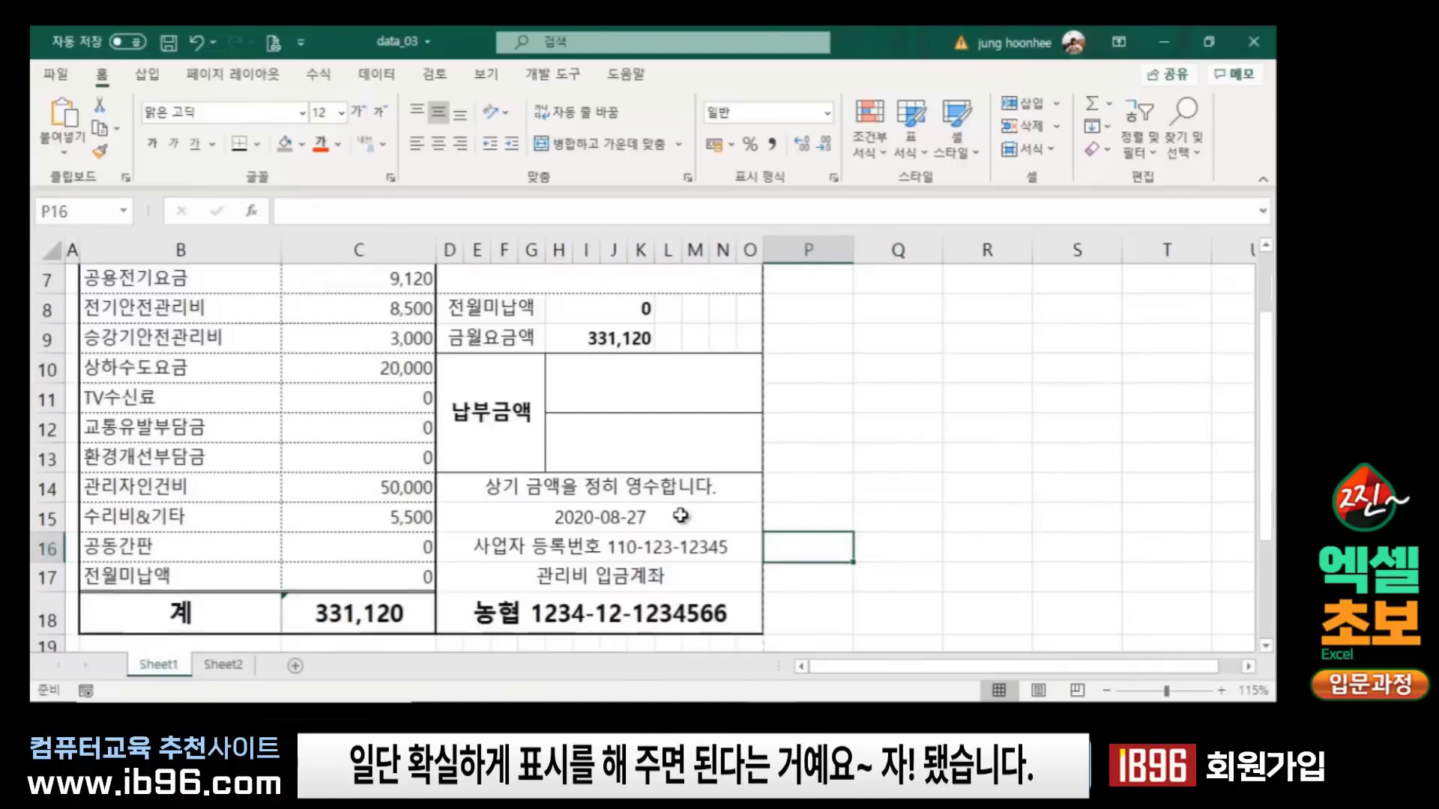
left_click(847, 487)
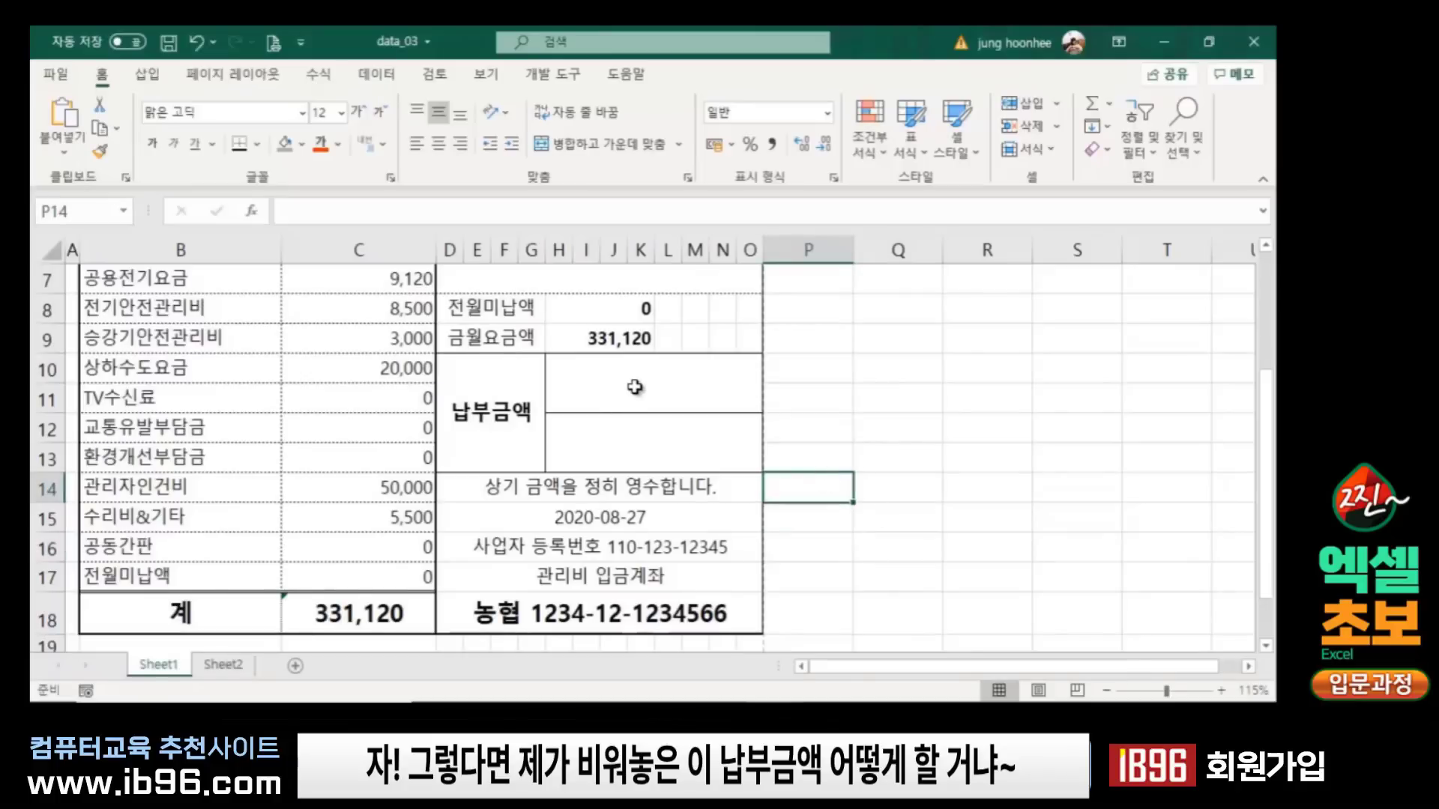
left_click(634, 390)
left_click(607, 429)
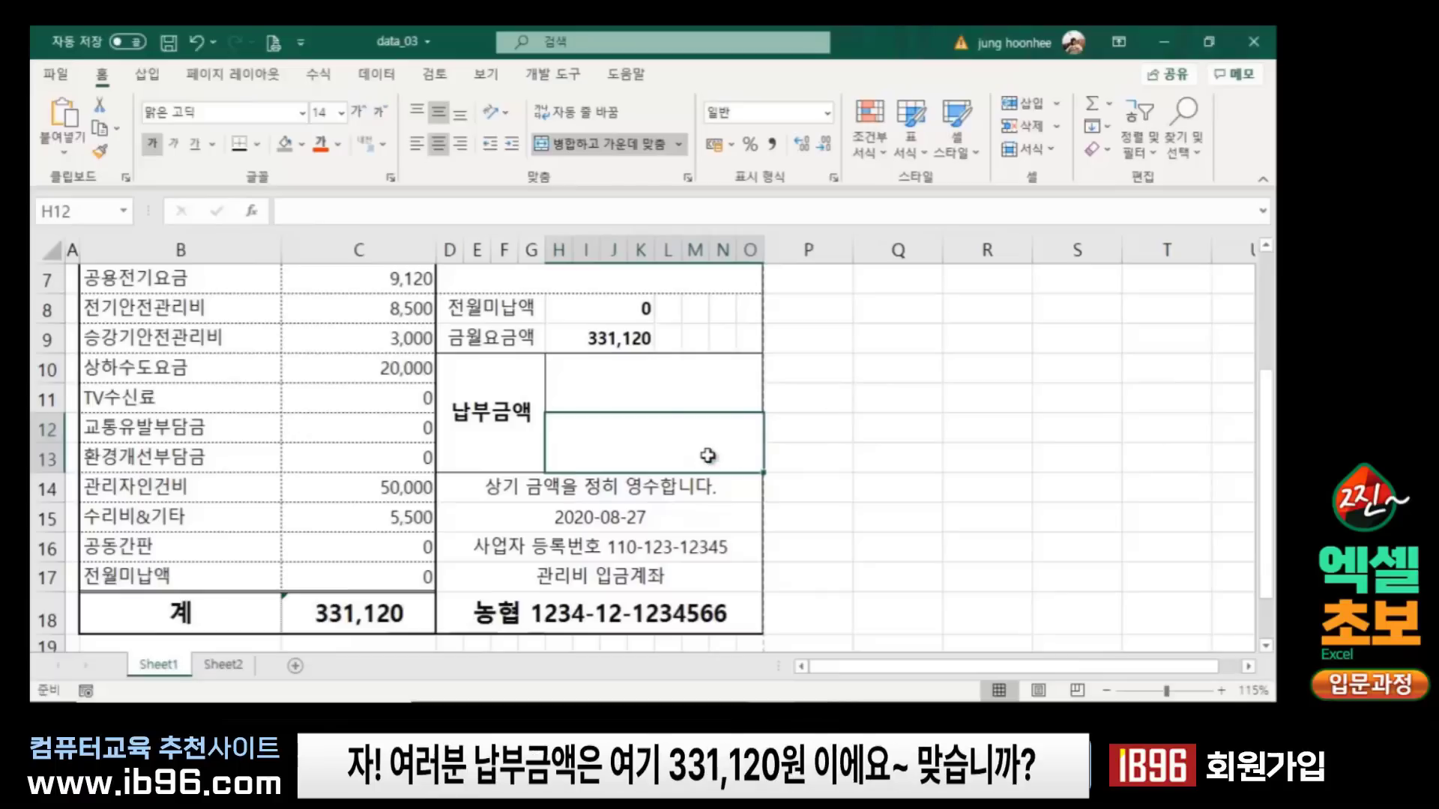
scroll(652, 420, "up", 2)
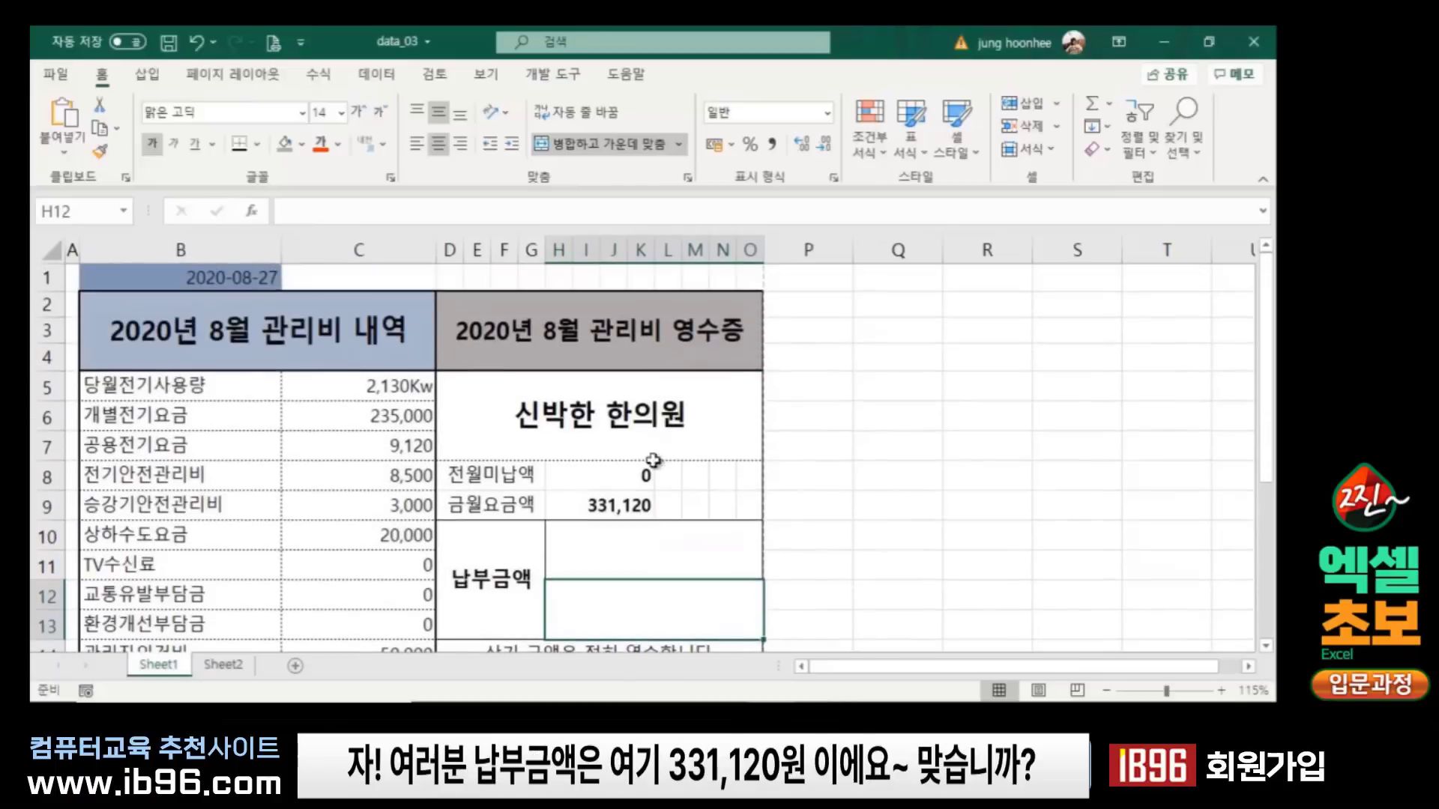
left_click(614, 507)
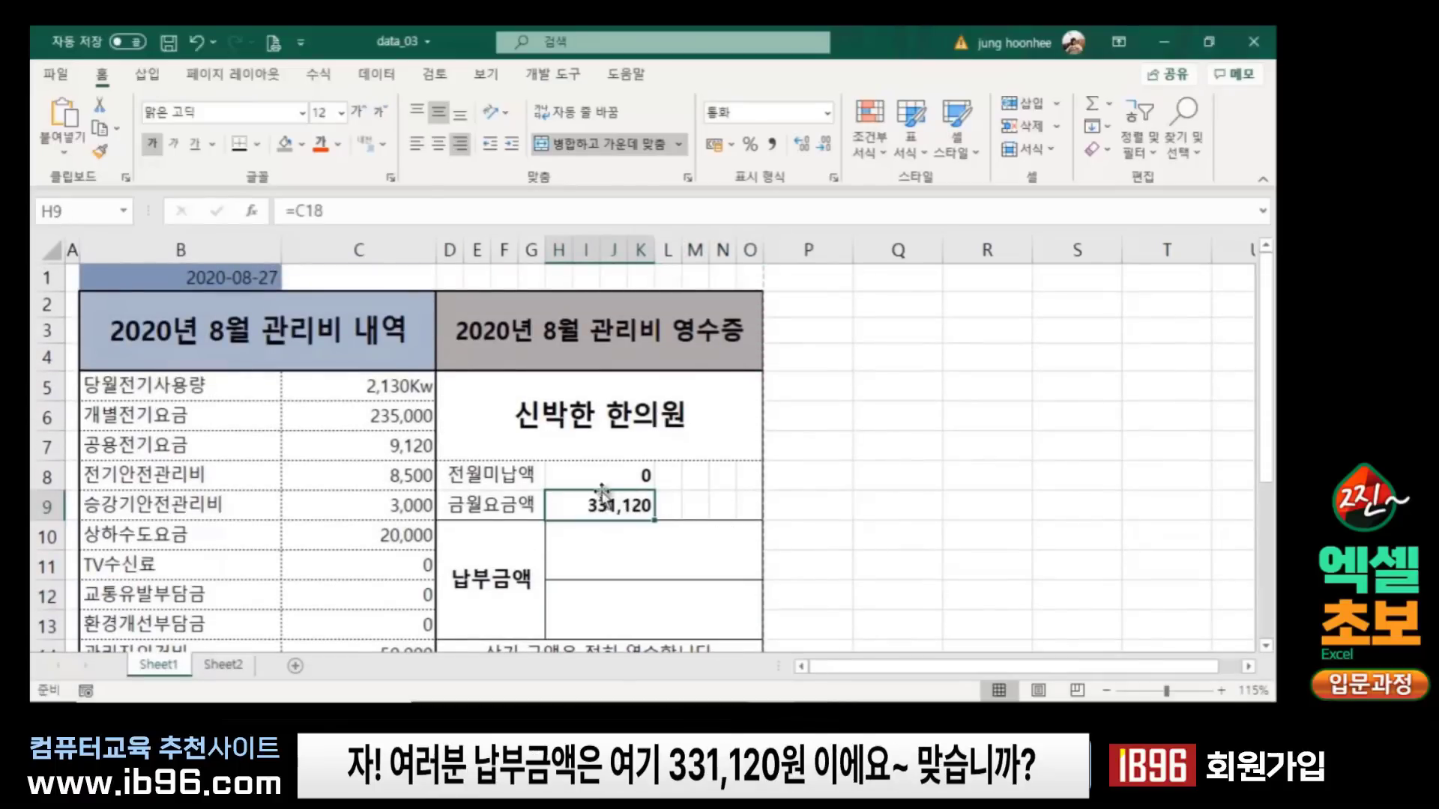
left_click(659, 562)
left_click(652, 605)
left_click(619, 548)
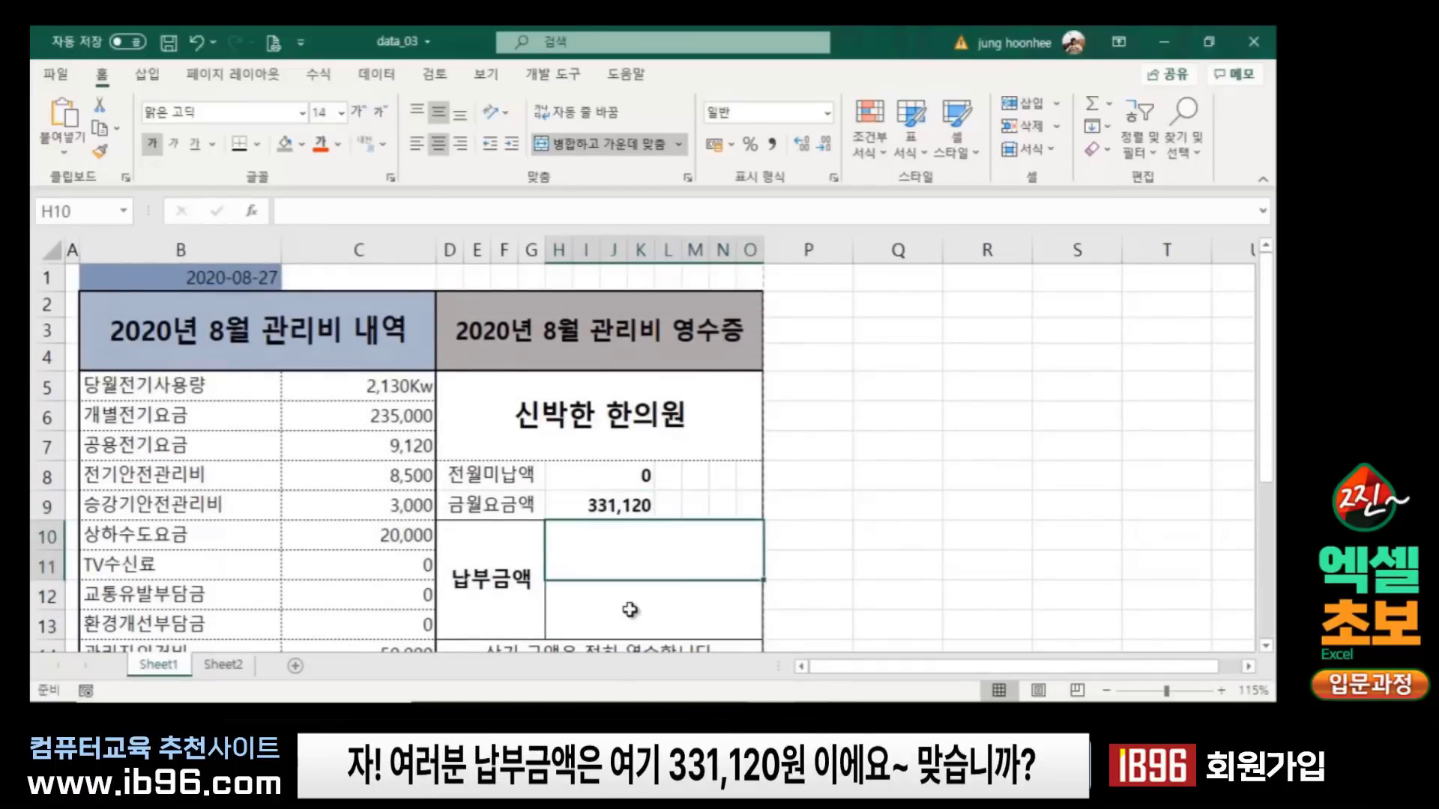
left_click(628, 603)
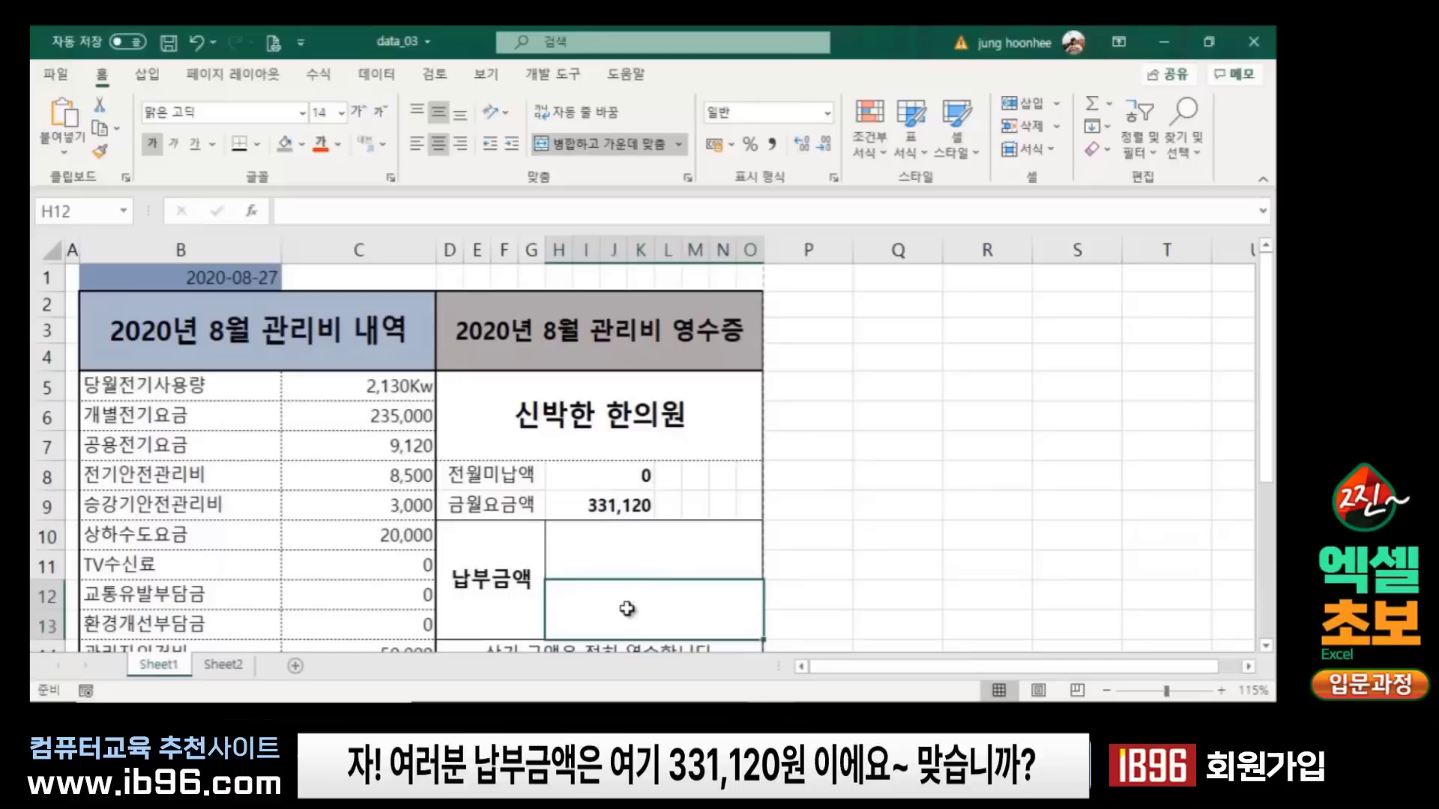
left_click(649, 570)
scroll(684, 565, "down", 1)
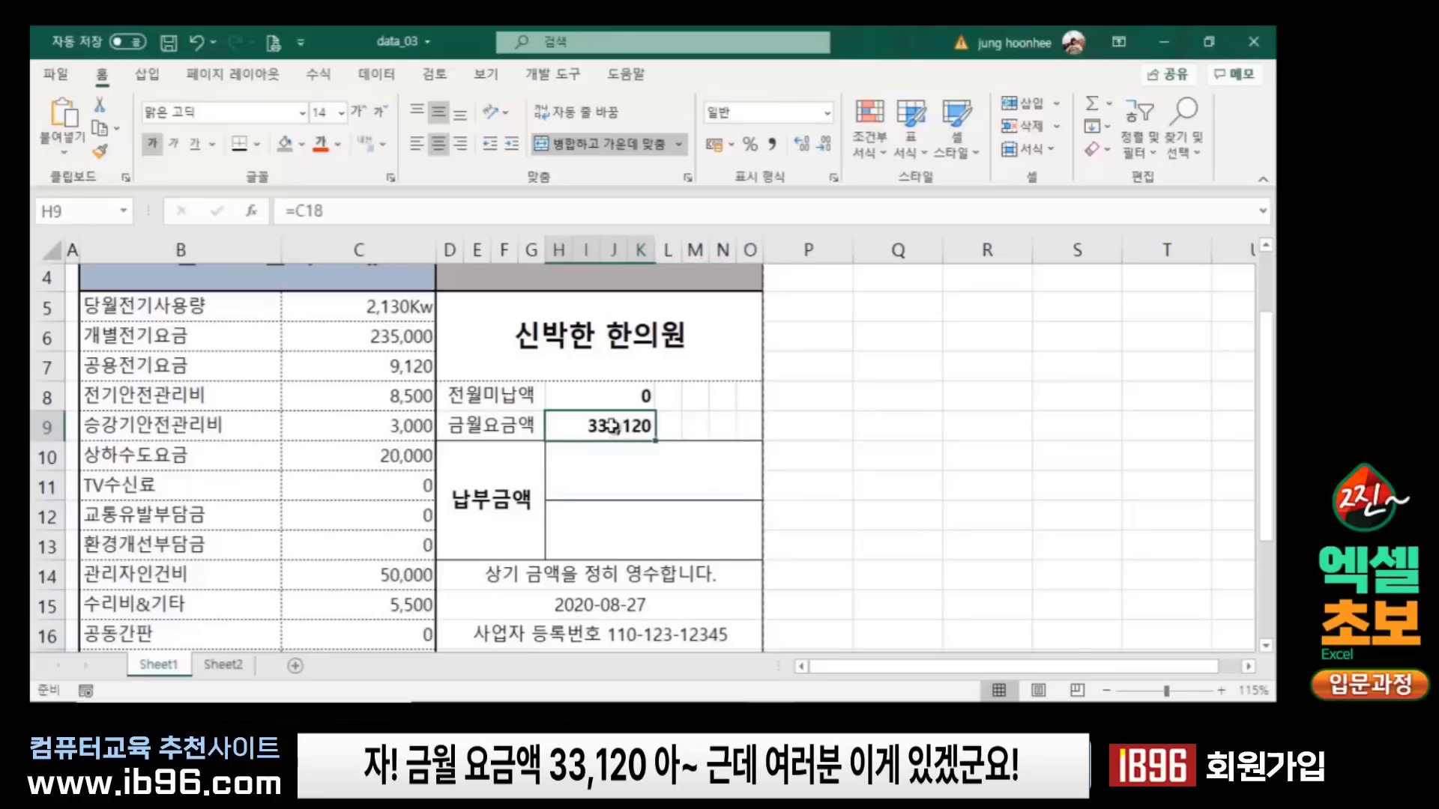
left_click(660, 510)
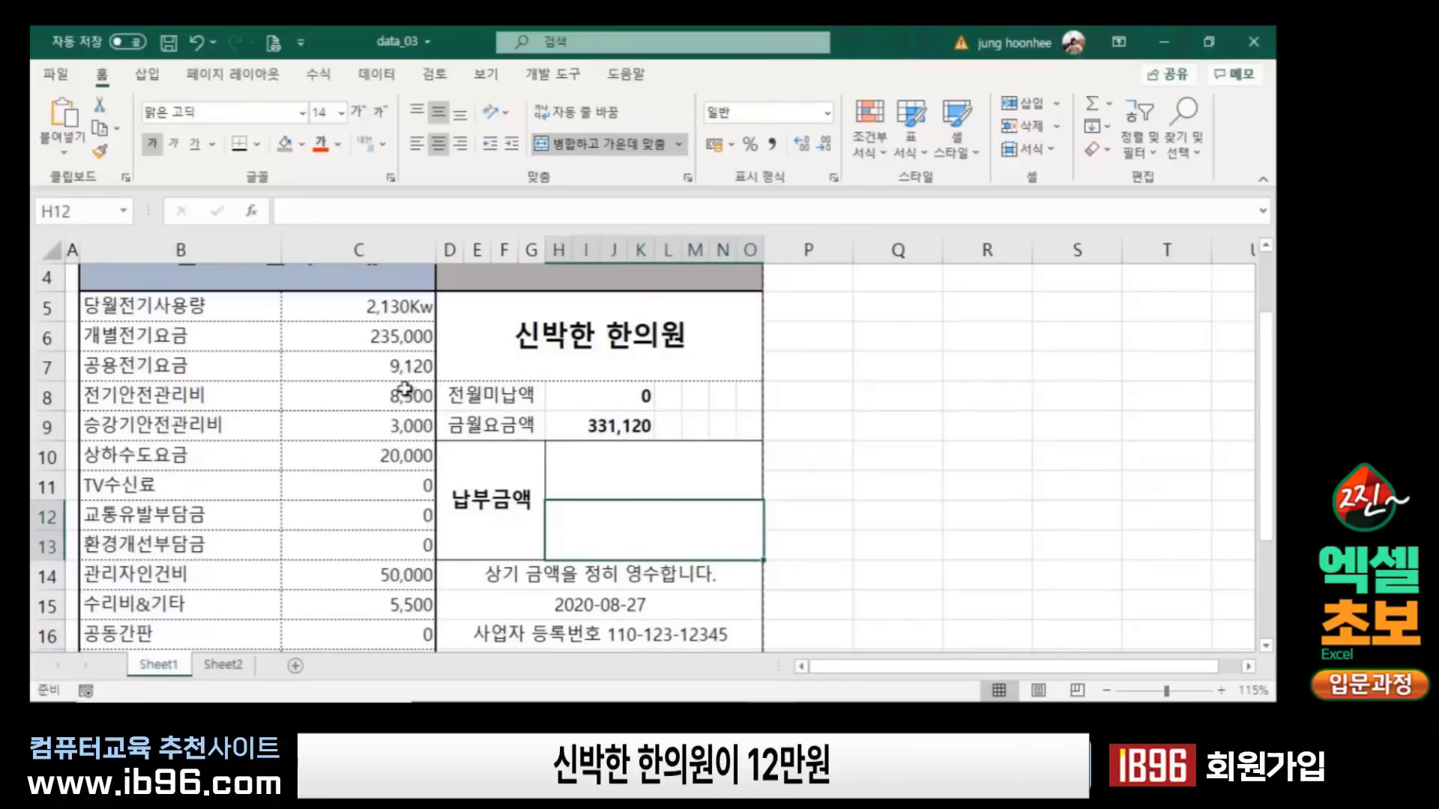
scroll(405, 388, "down", 2)
left_click(369, 487)
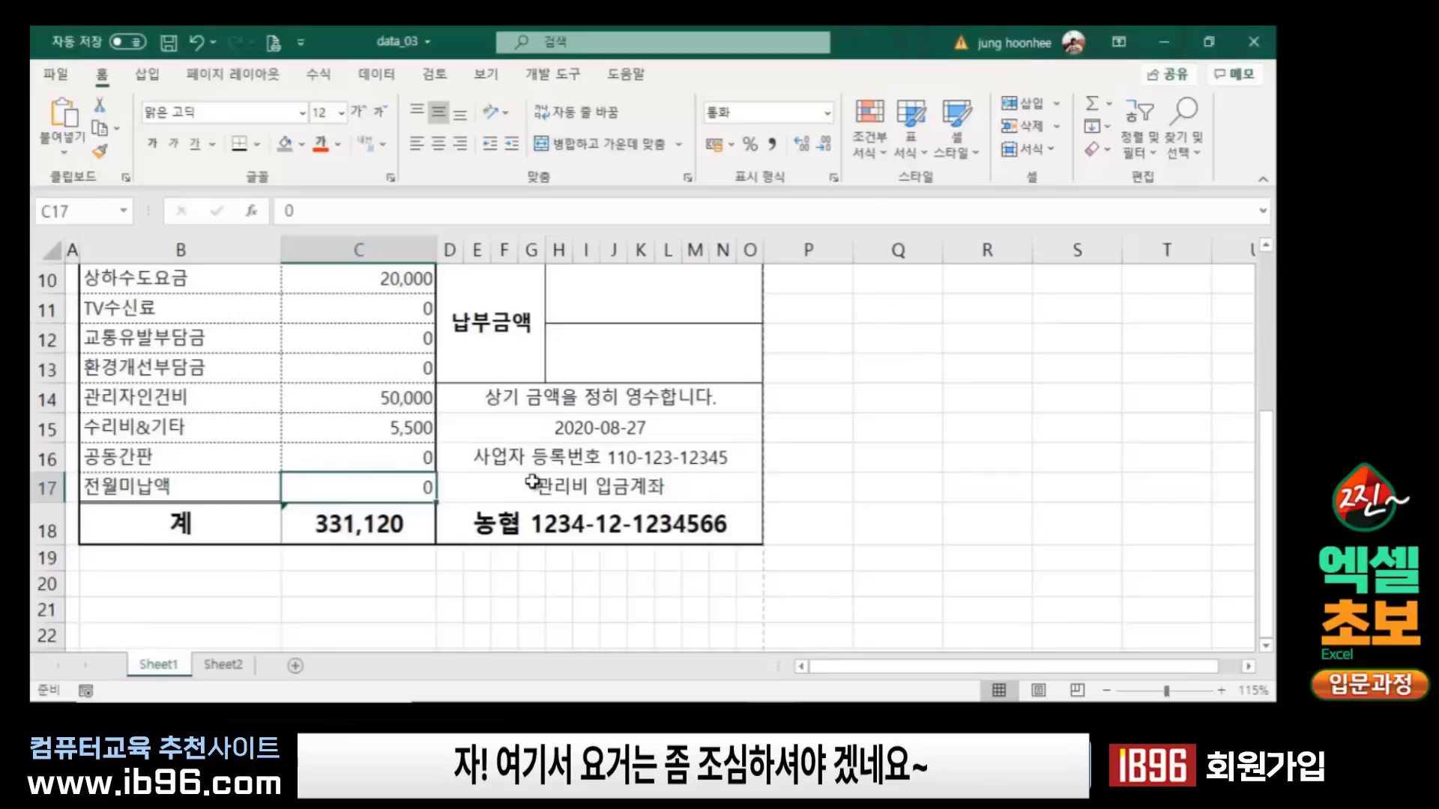
Step: Enter 120,000 as the prior unpaid amount in C17, then check the receipt's 451,120 monthly charge
type("12")
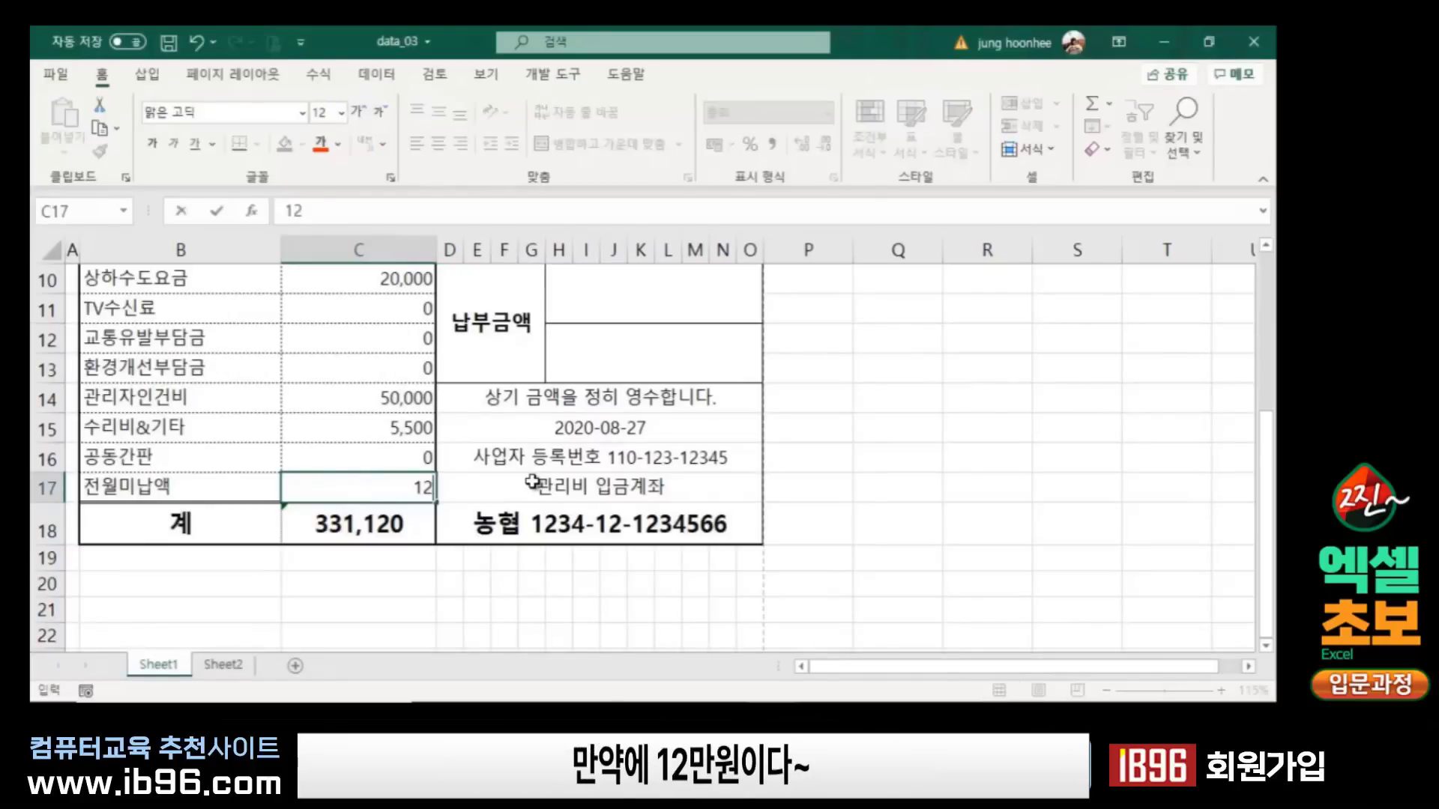
type("0000")
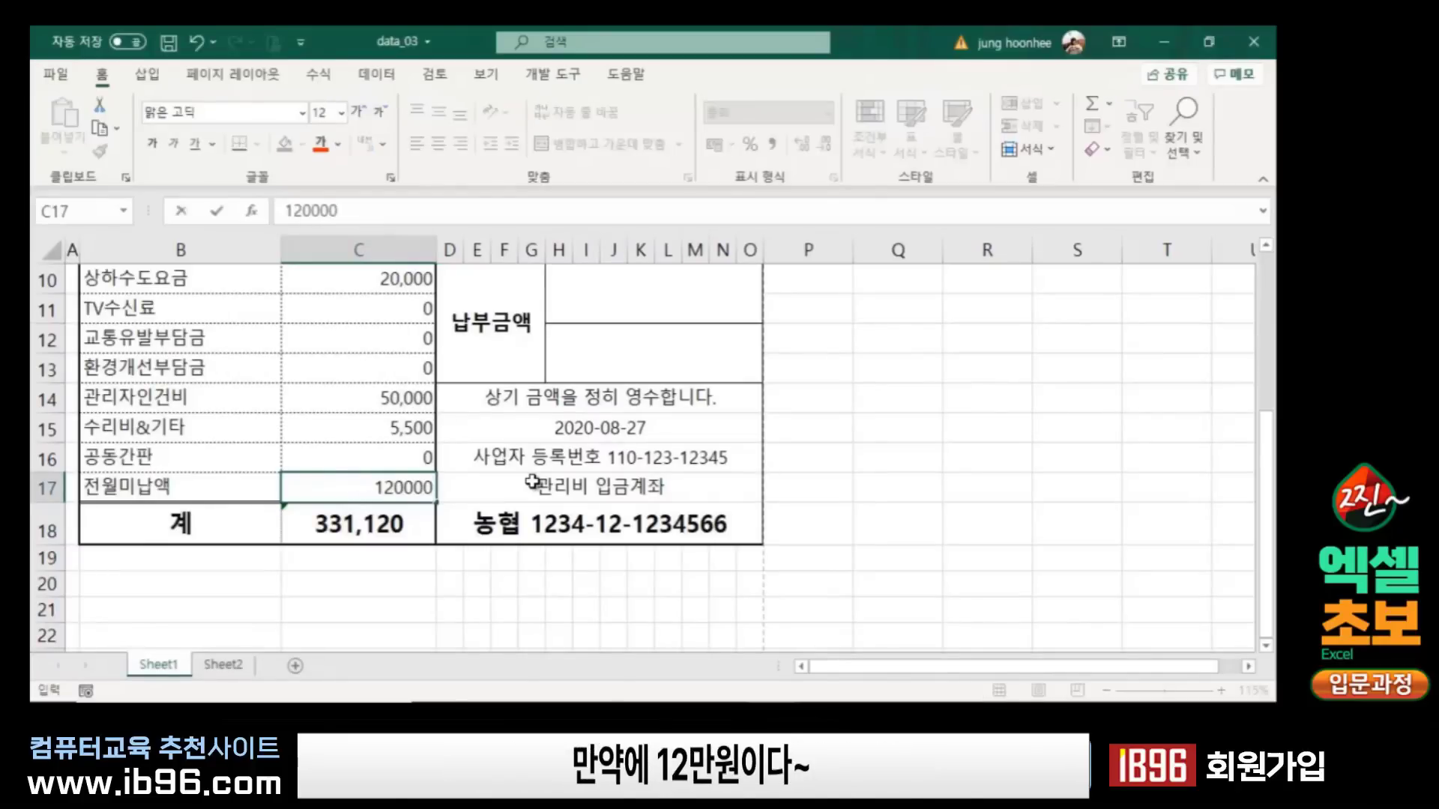
key("Return")
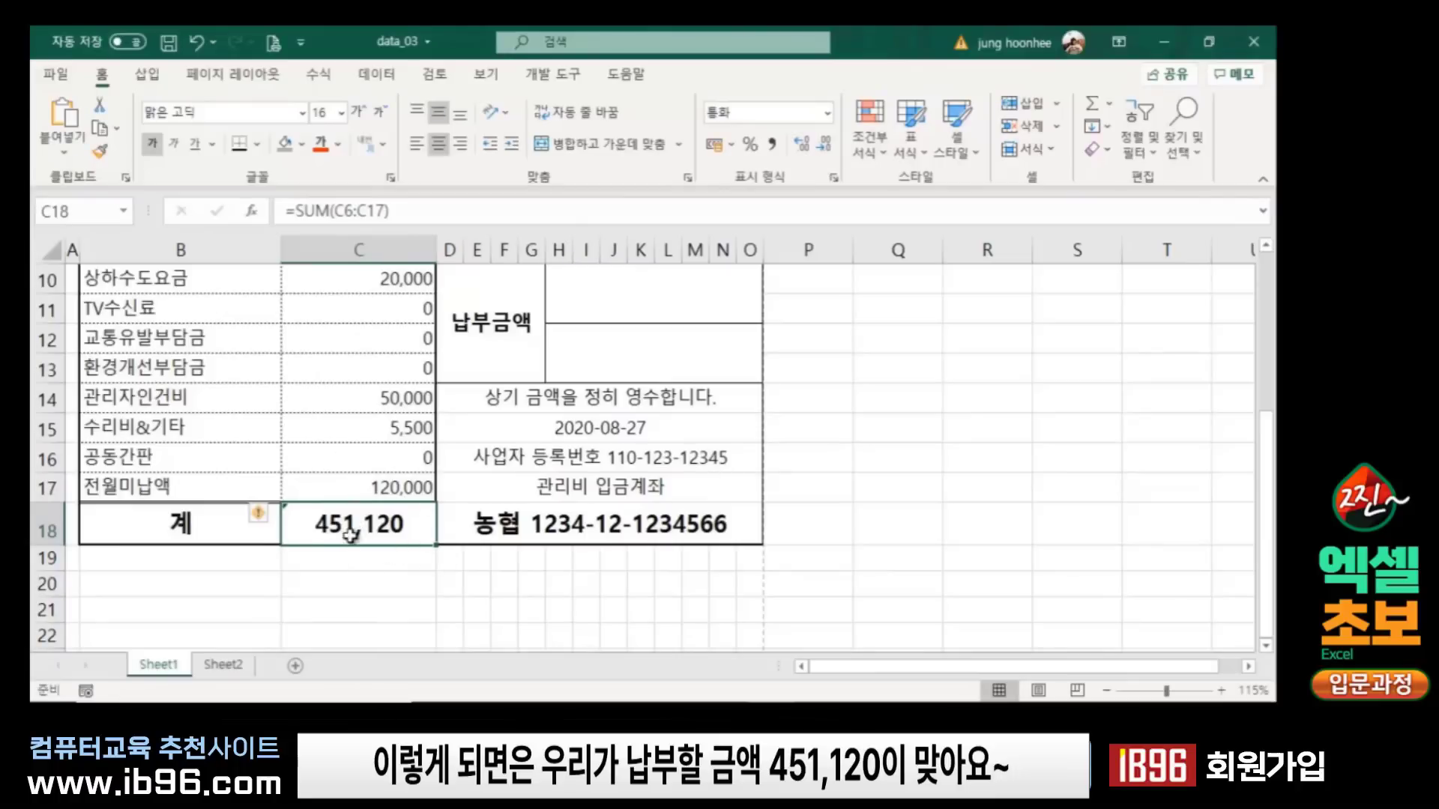
scroll(611, 375, "up", 1)
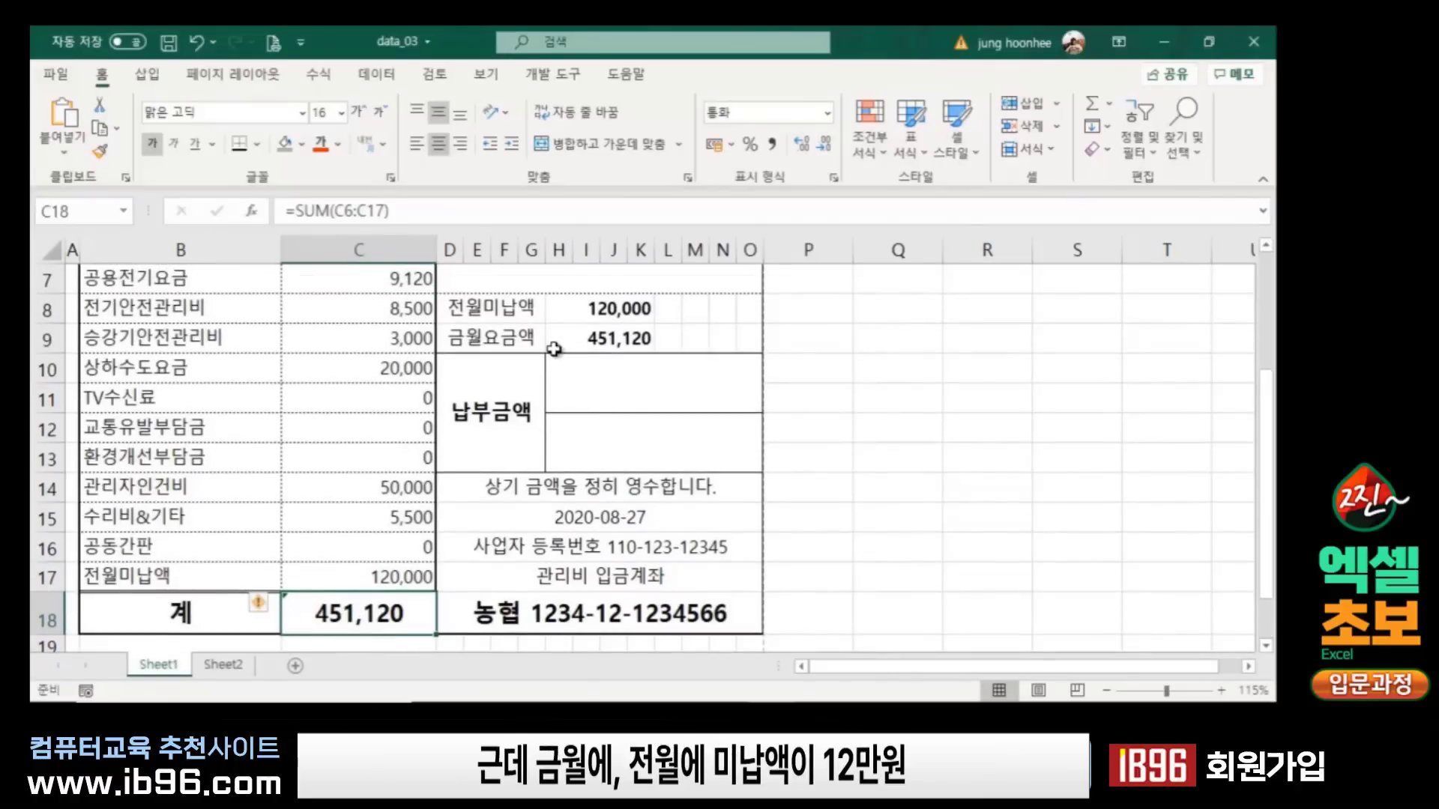
left_click(618, 310)
left_click(626, 339)
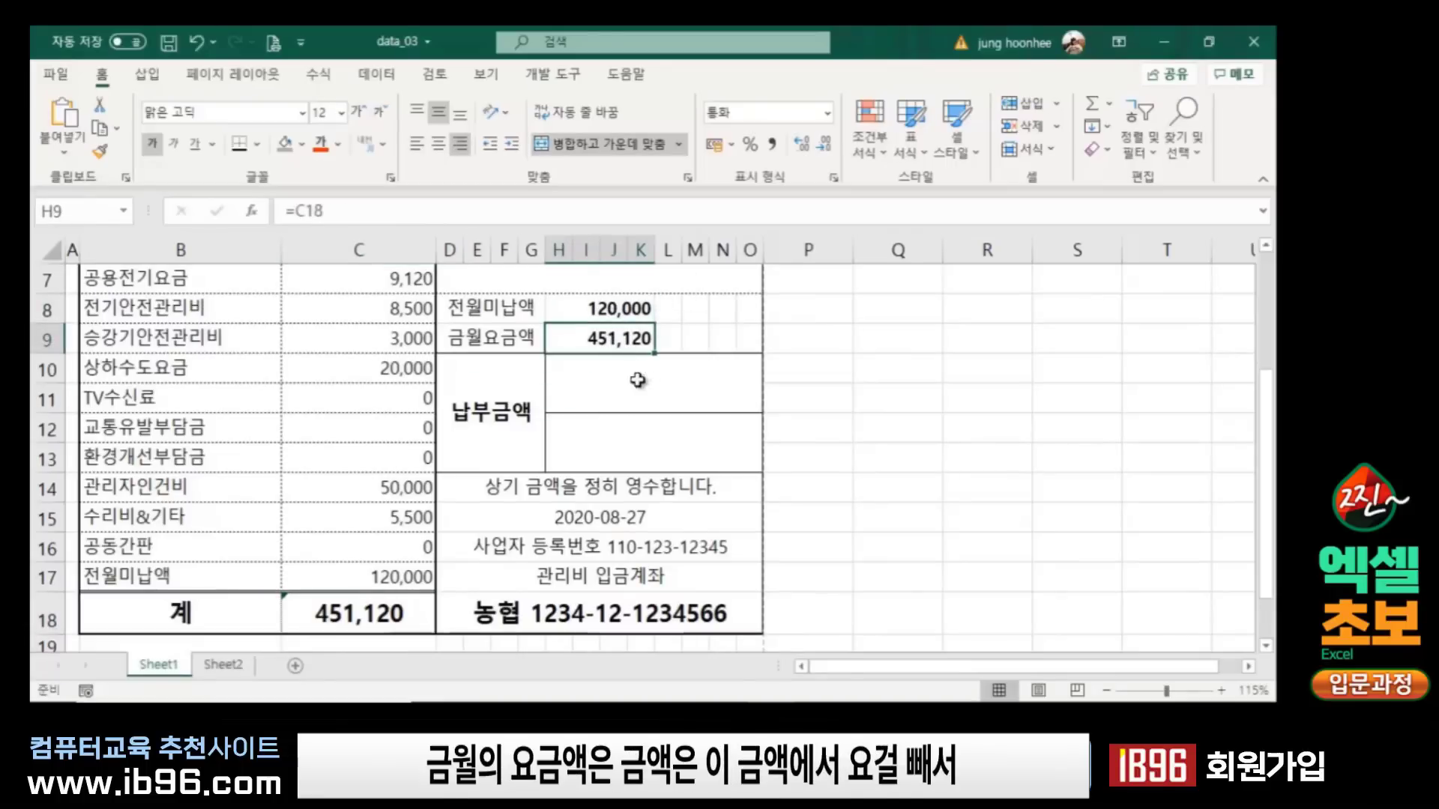
Step: Change H9's monthly charge formula to =C18-C17 so it shows 331,120
left_click(342, 618)
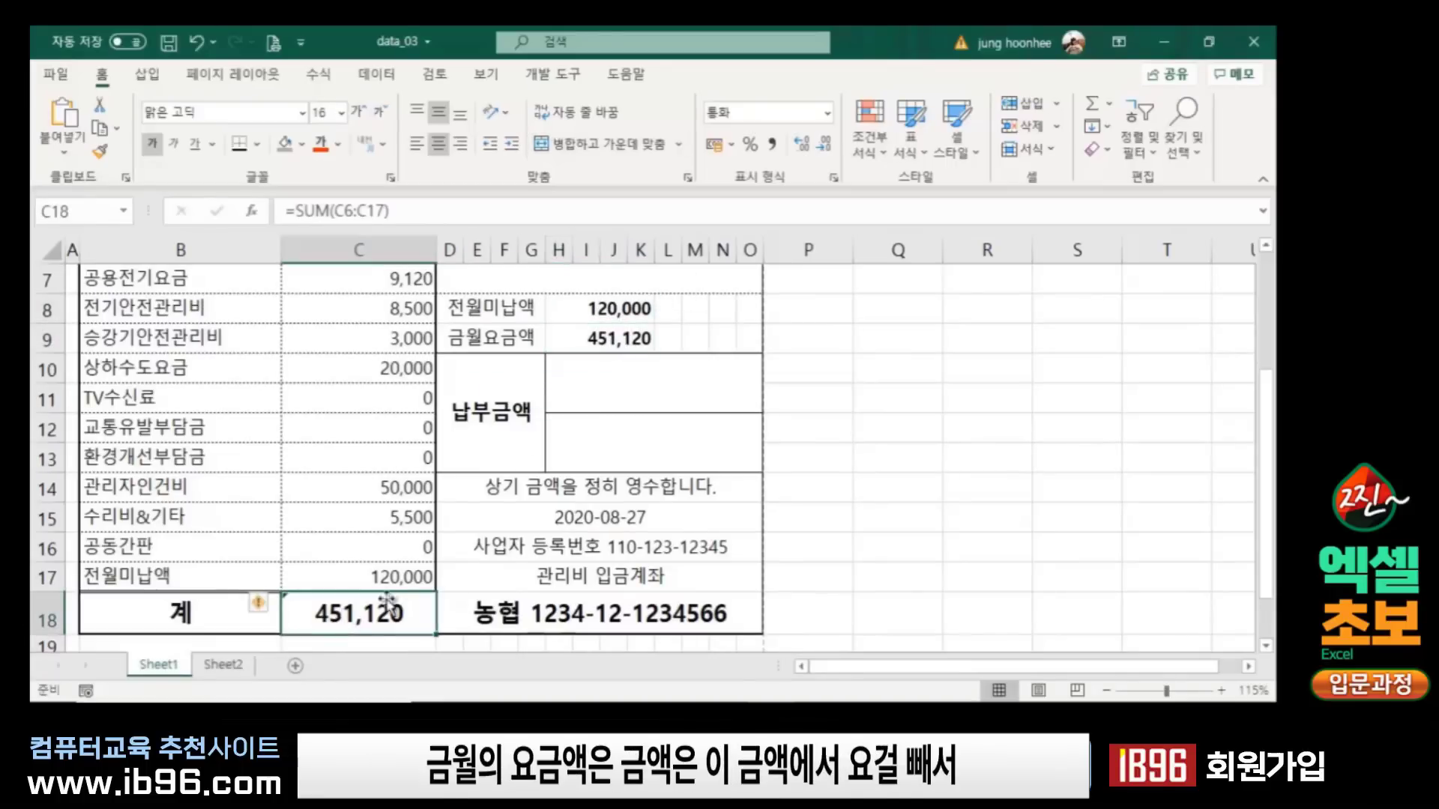
left_click(597, 341)
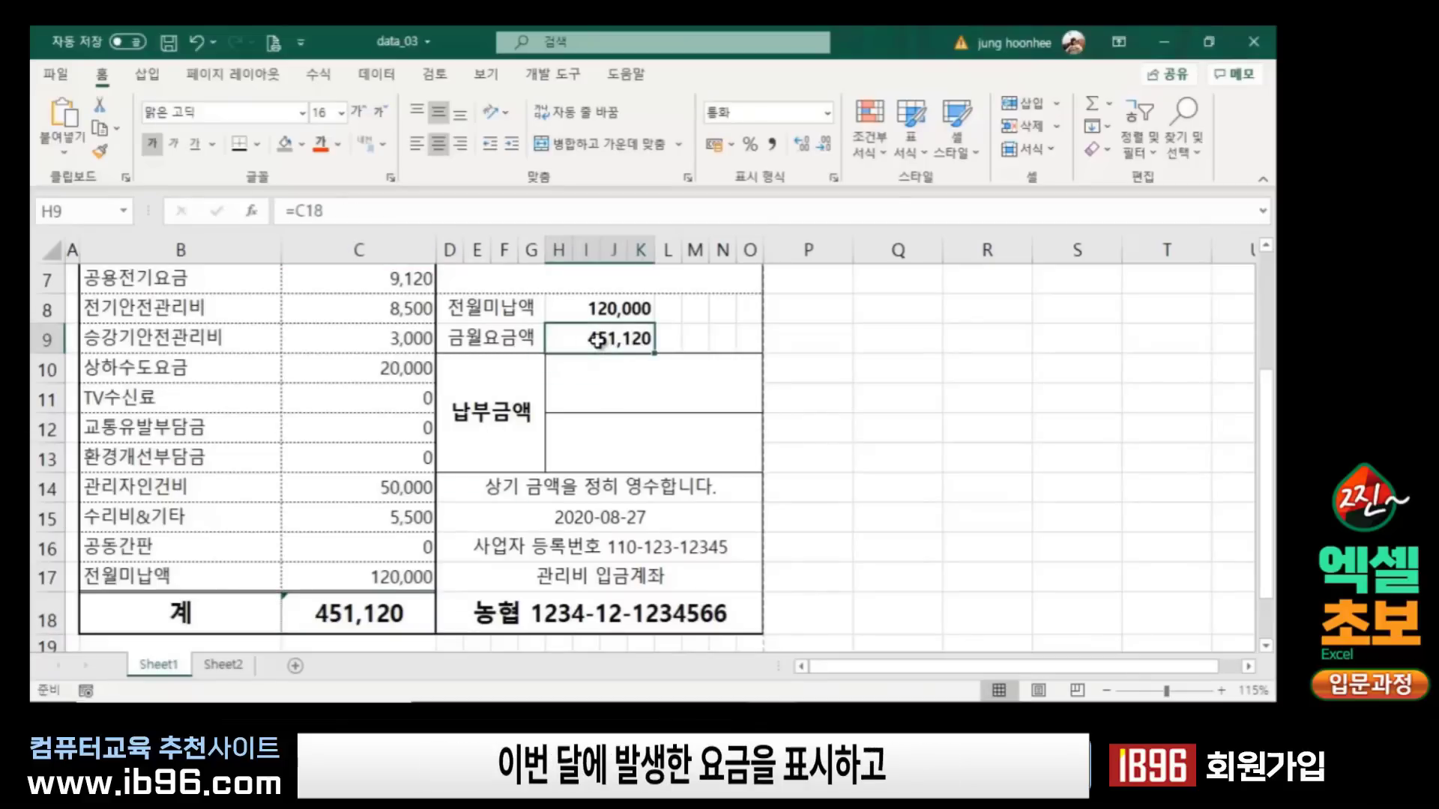
left_click(590, 311)
left_click(584, 336)
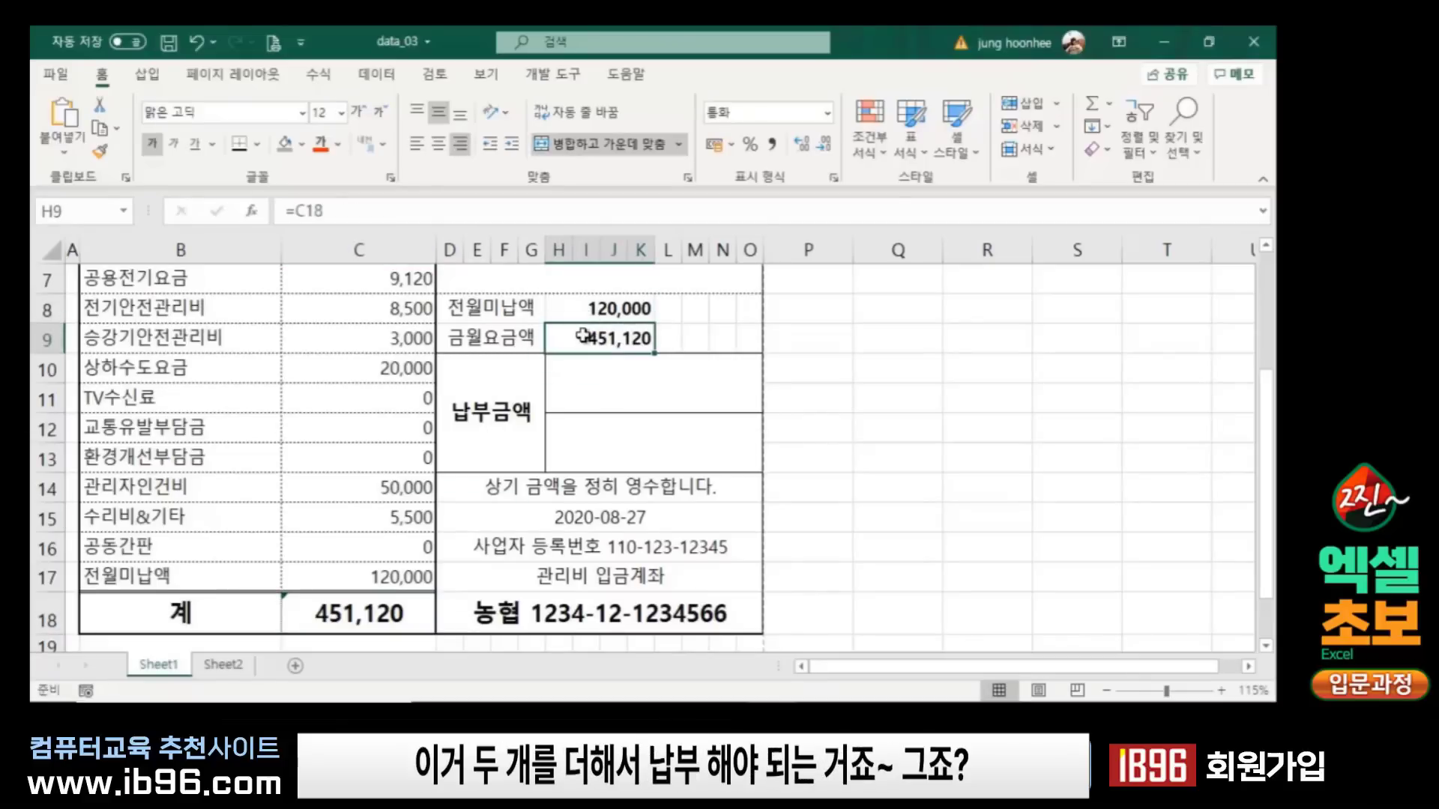
left_click(613, 401)
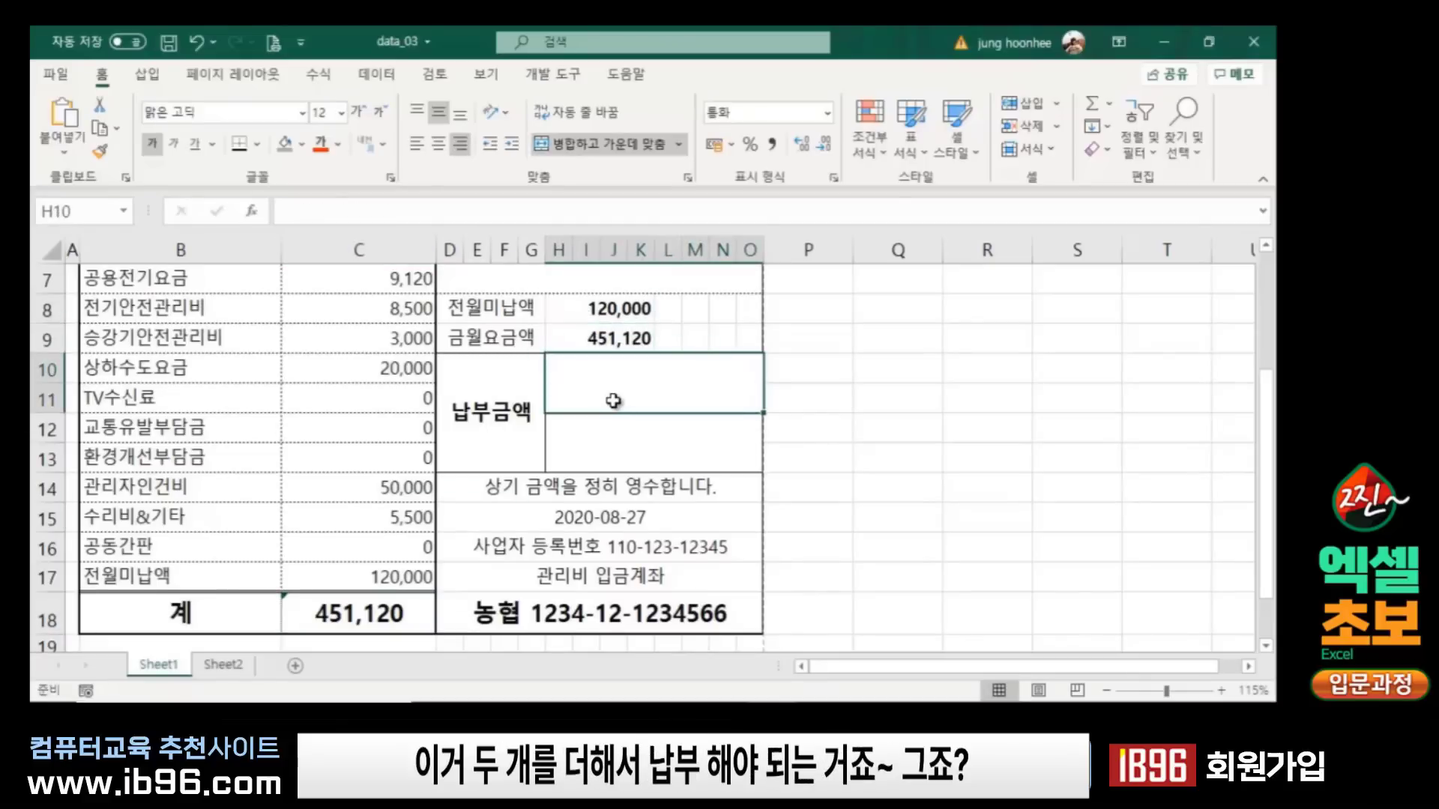
left_click(588, 336)
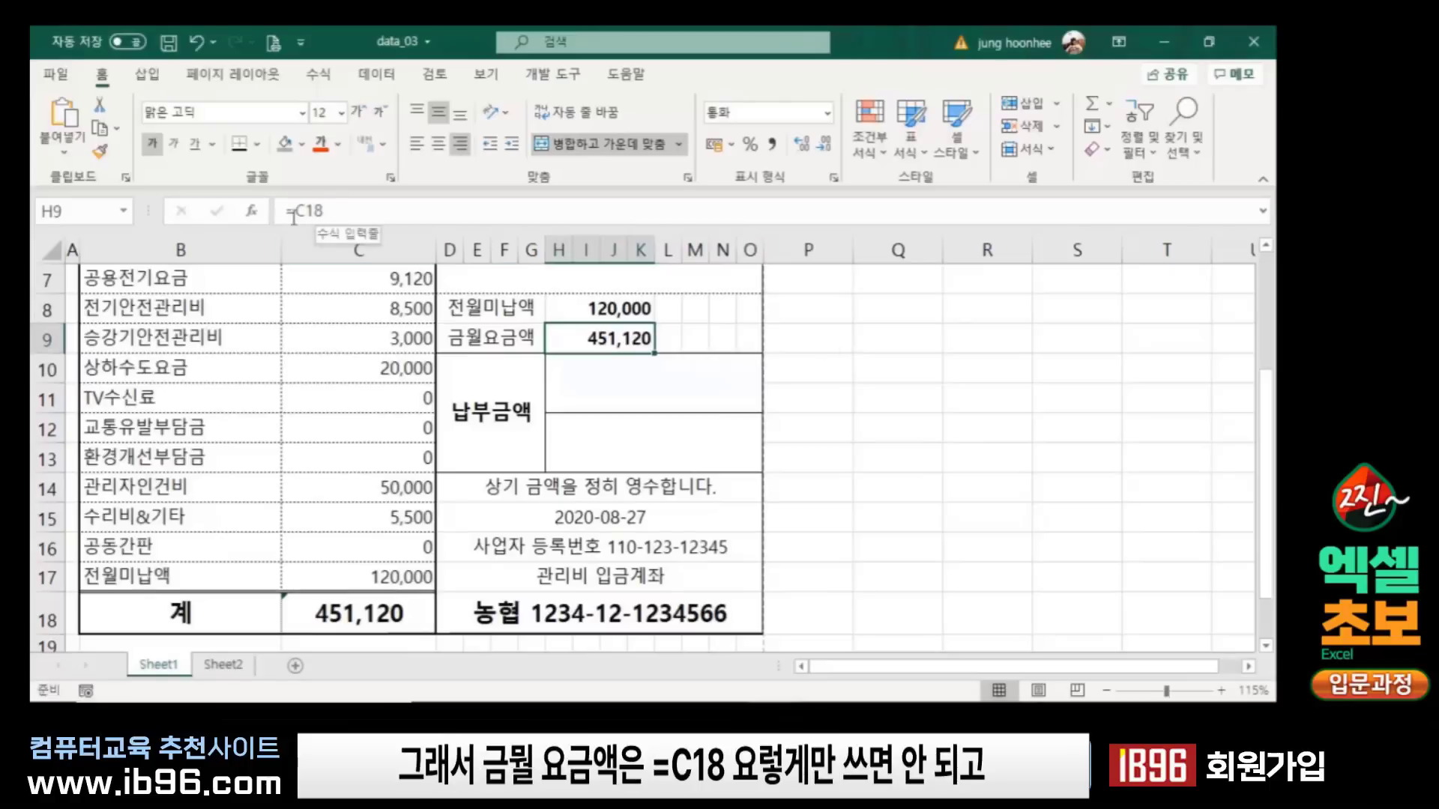
left_click(354, 210)
type("-")
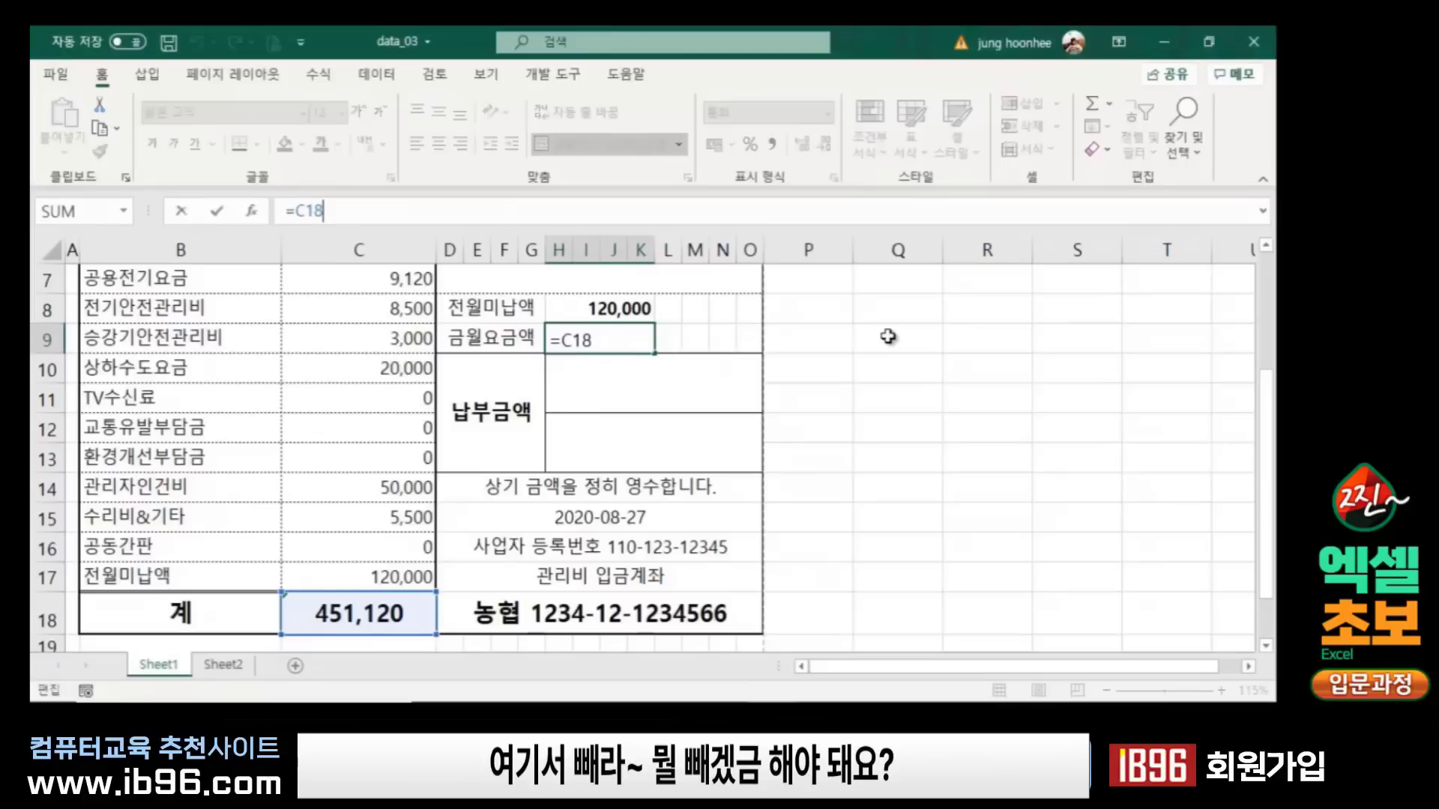
left_click(391, 578)
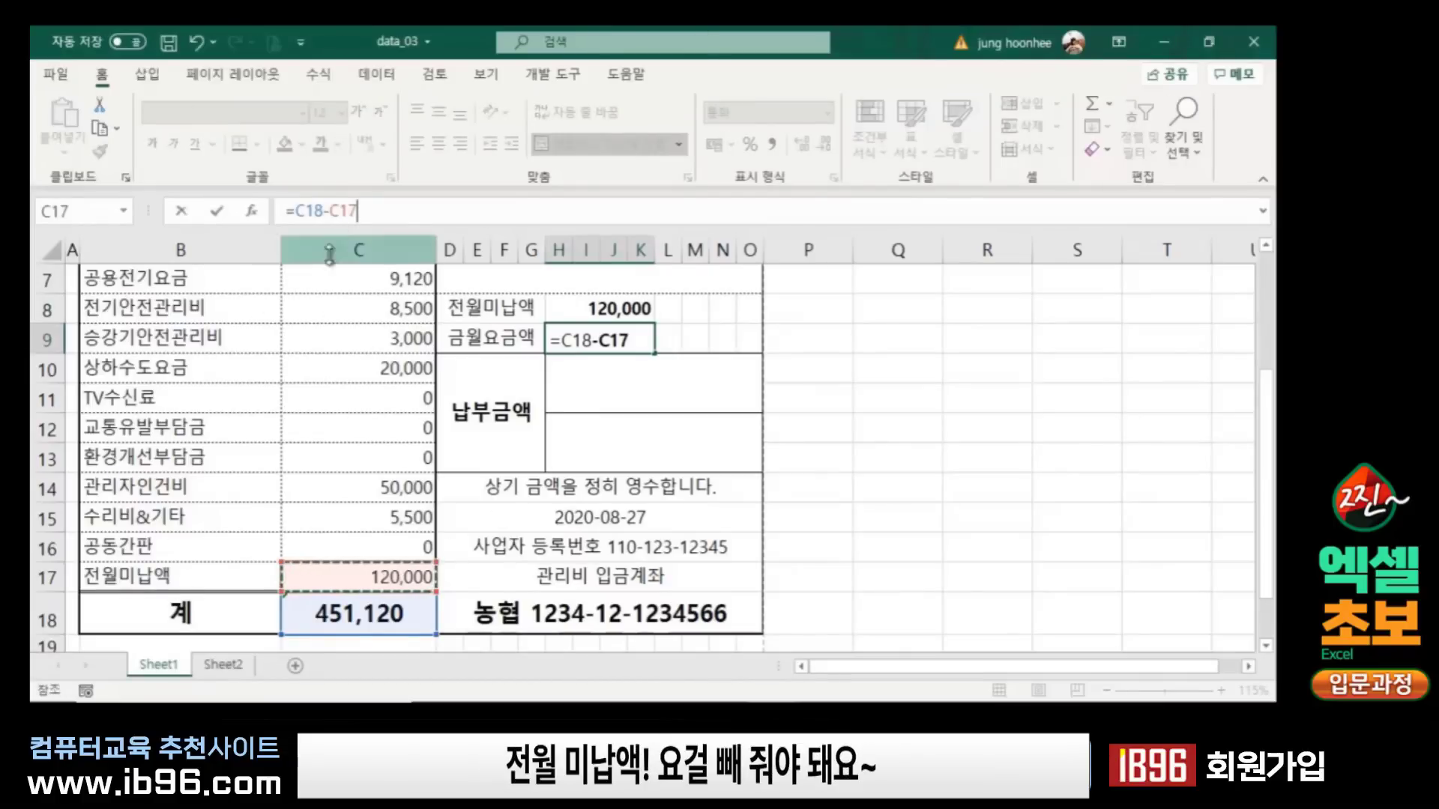
key("Return")
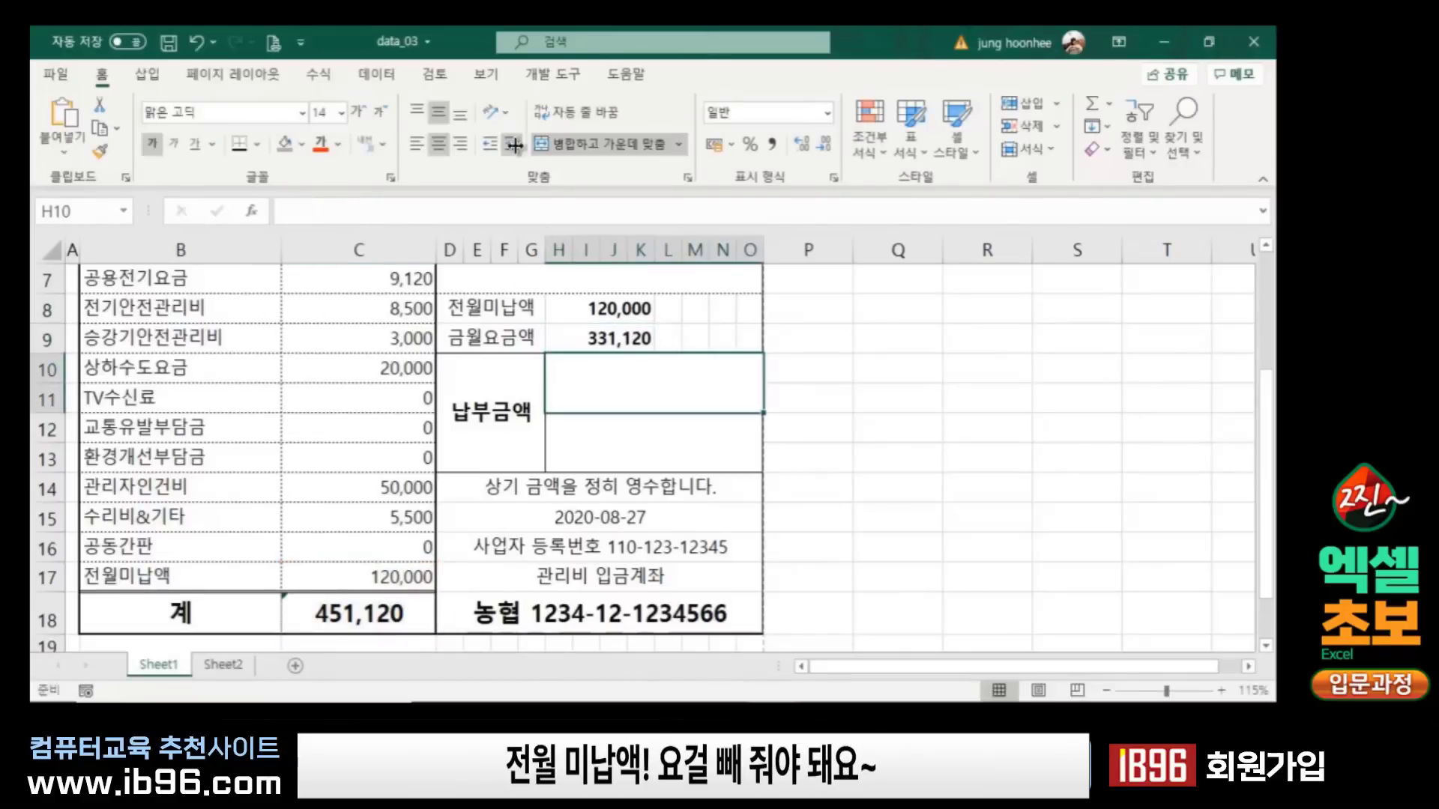
Step: Review the prior unpaid, monthly charge and payment amount cells against the C18 total
left_click(613, 344)
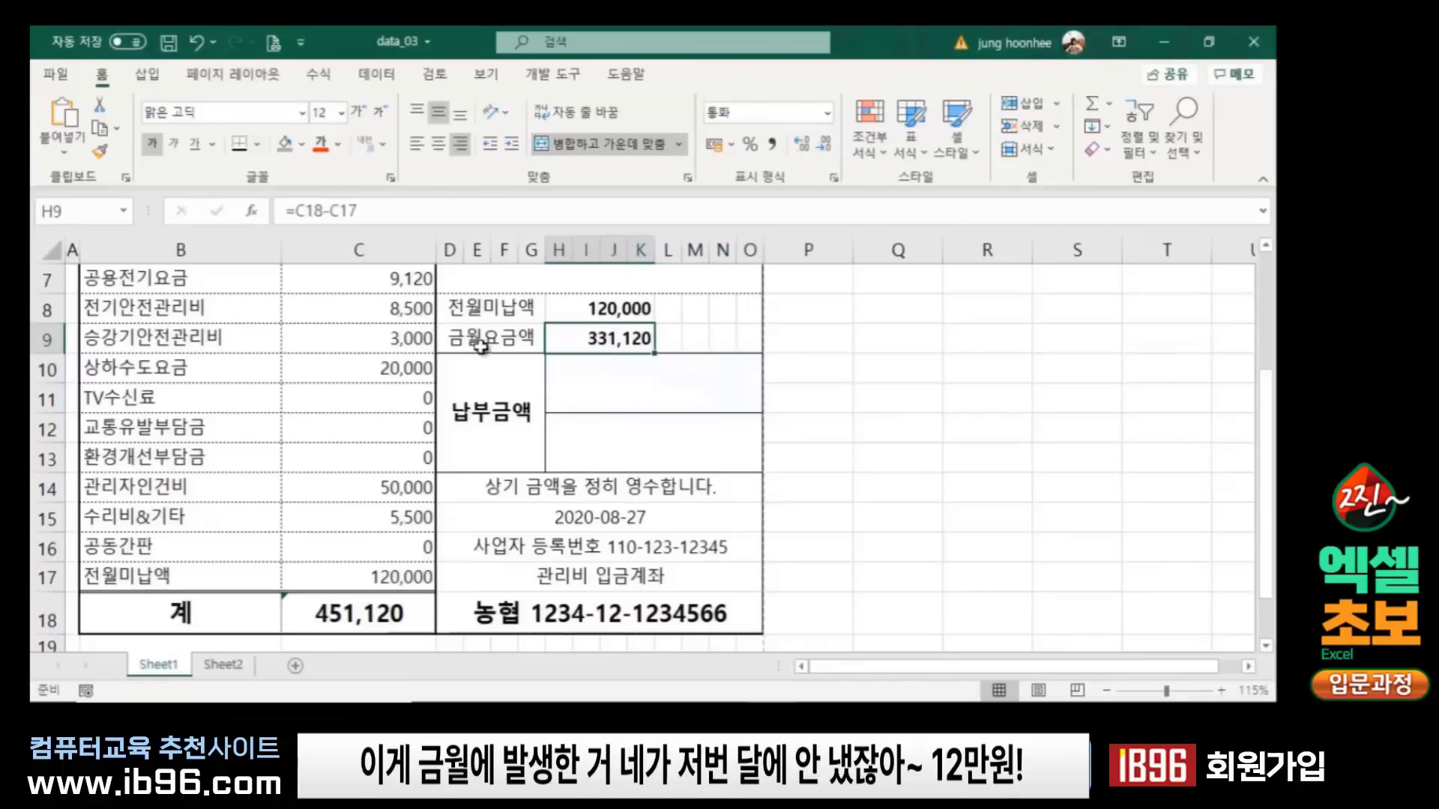
left_click(493, 309)
left_click(606, 308)
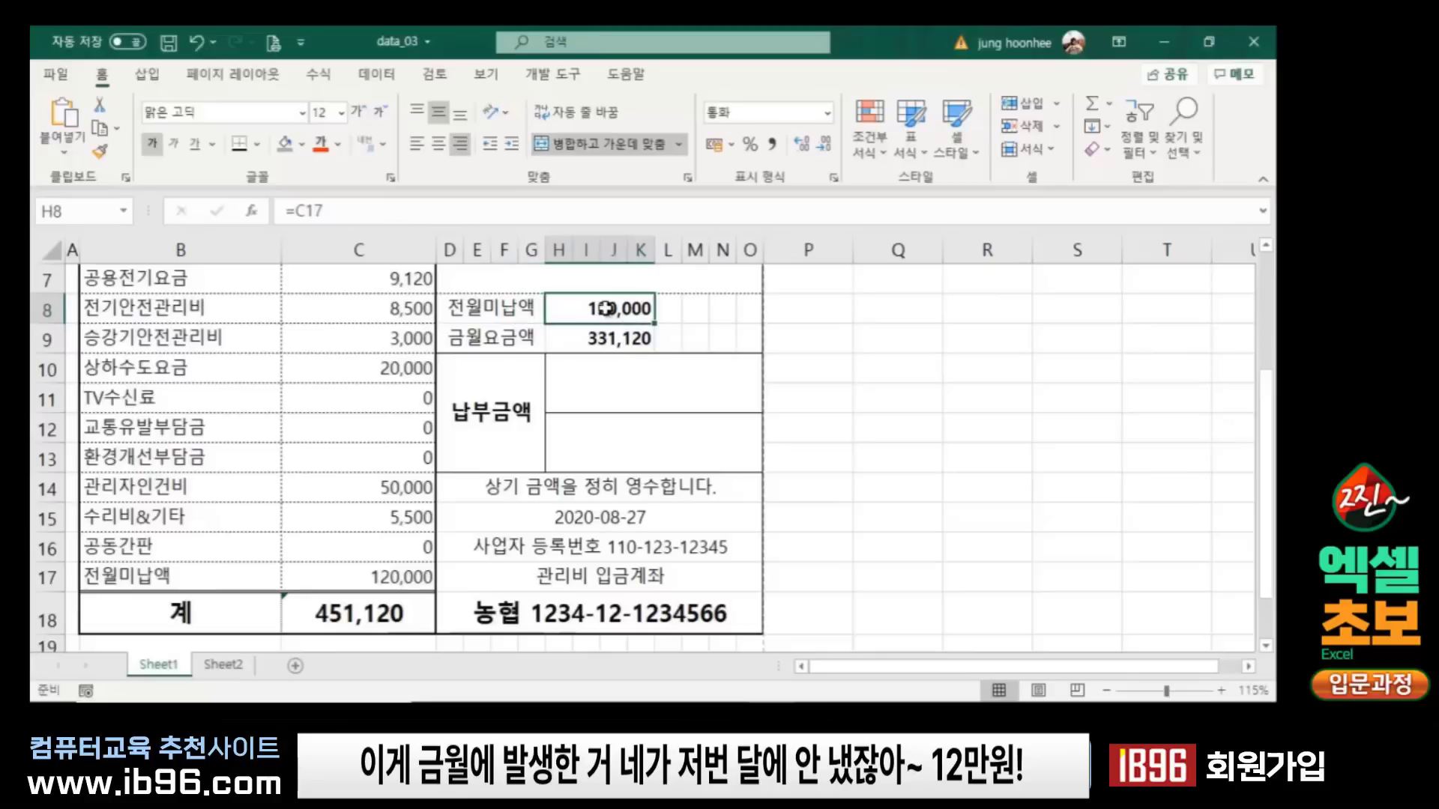
key("Down")
left_click(603, 312)
left_click(600, 335)
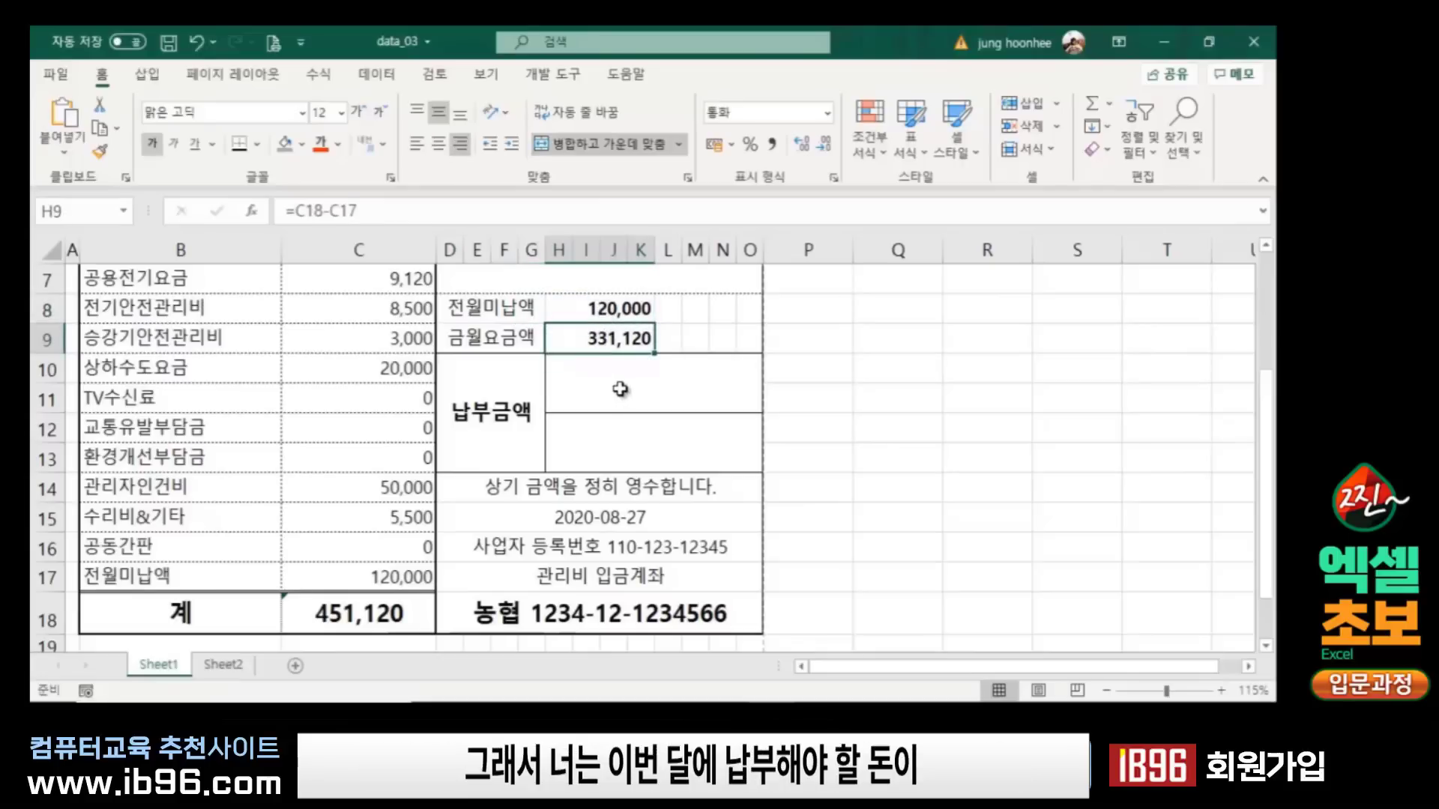
left_click(620, 392)
left_click(359, 613)
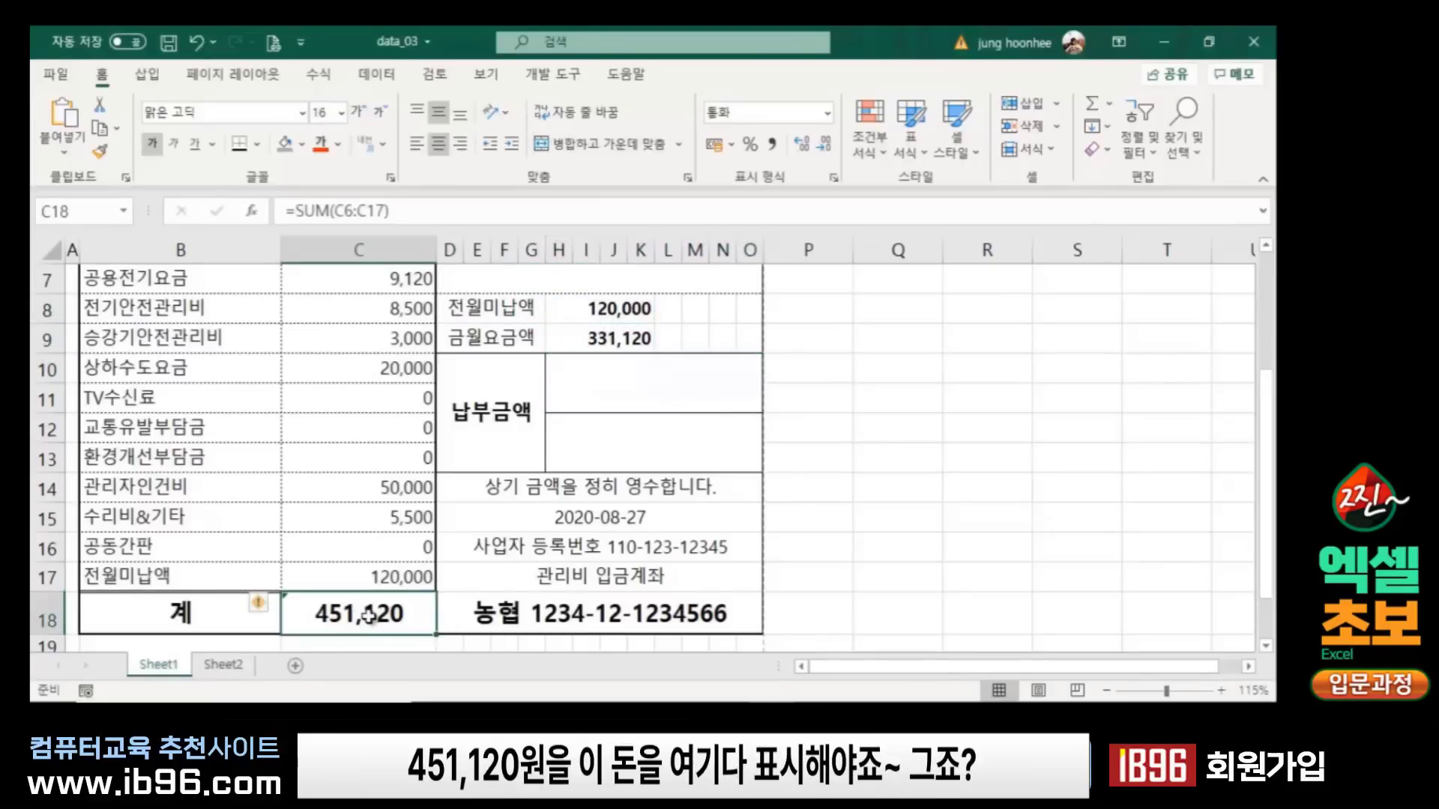
left_click(632, 384)
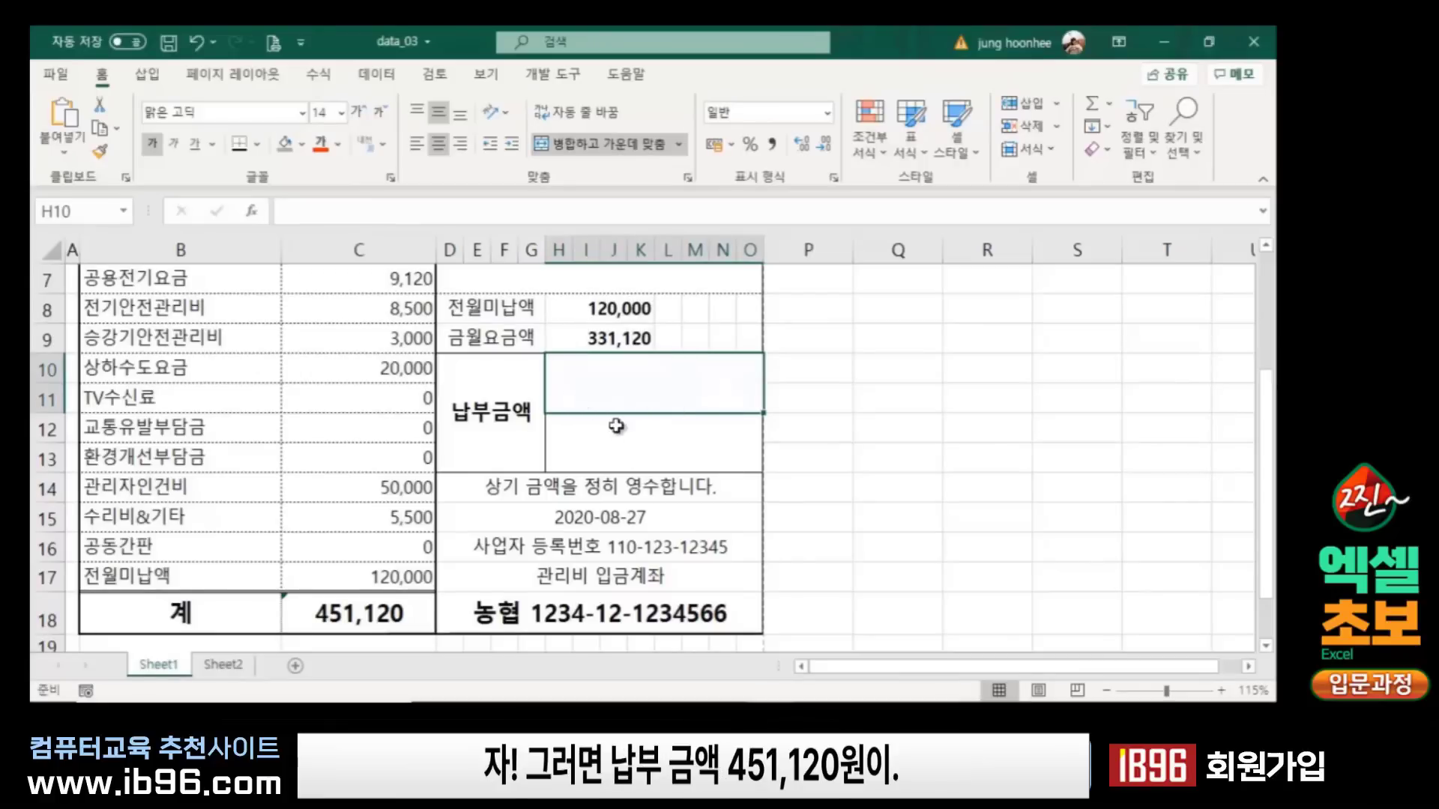
Step: Link the payment amount cell H10 to the total with =C18
left_click(337, 613)
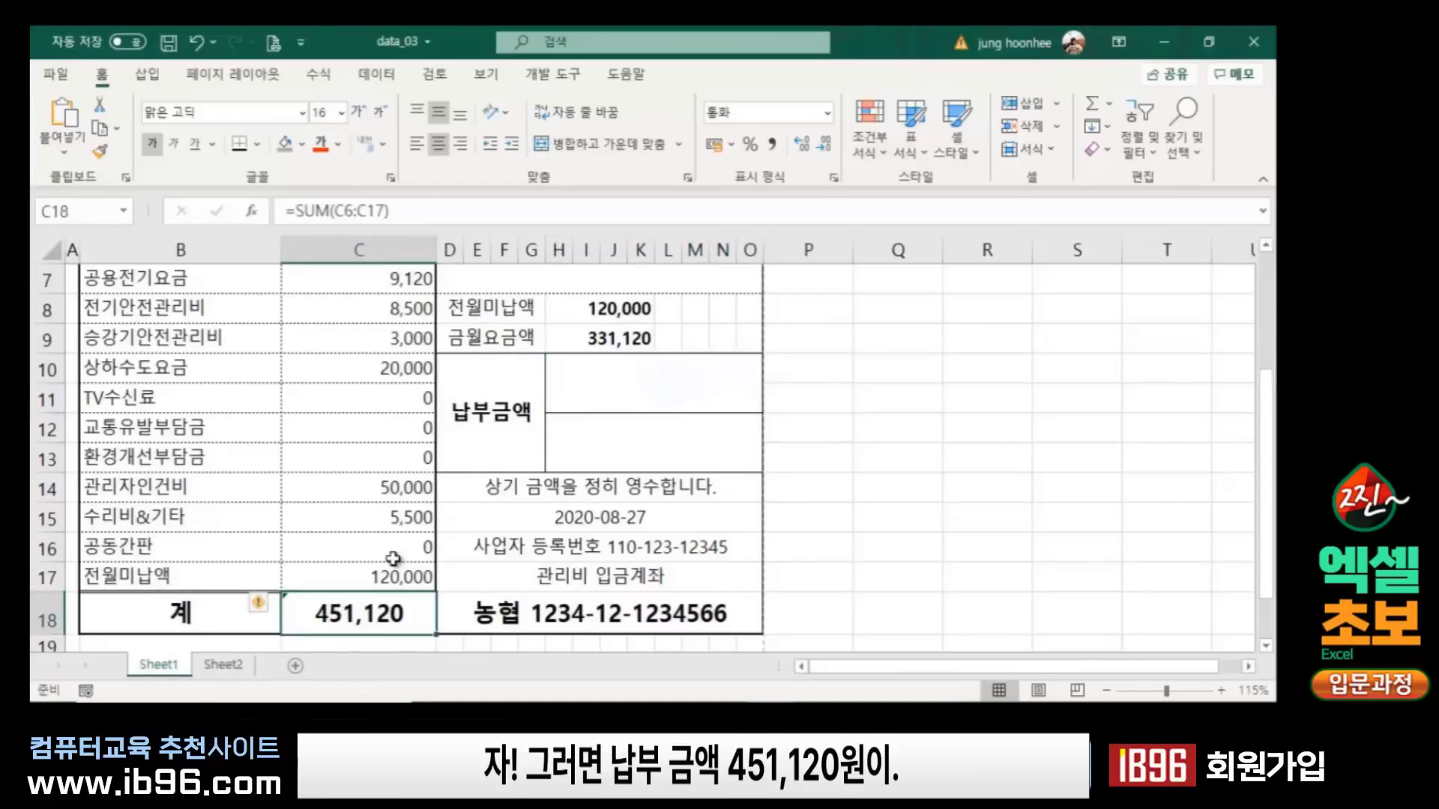
left_click(617, 381)
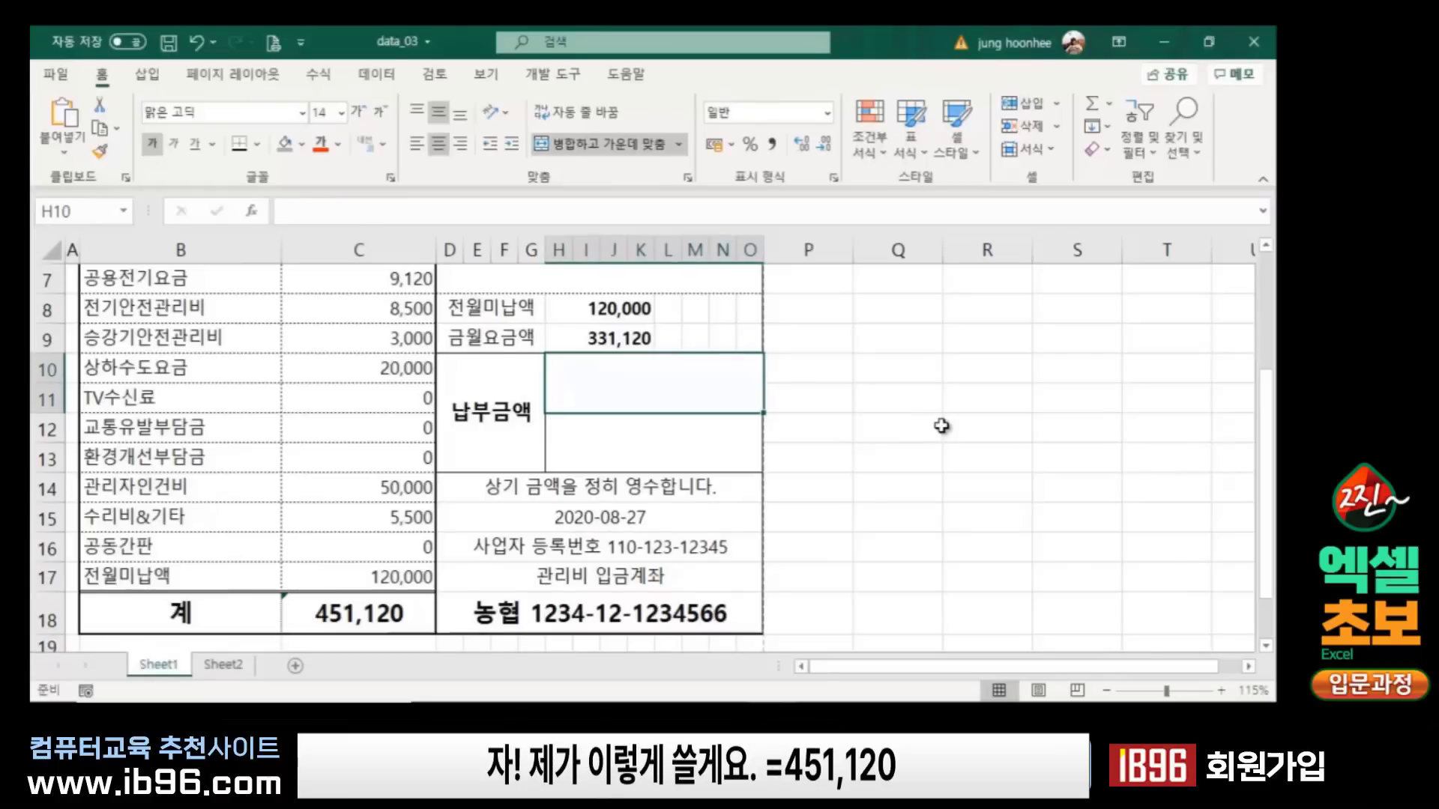
type("=")
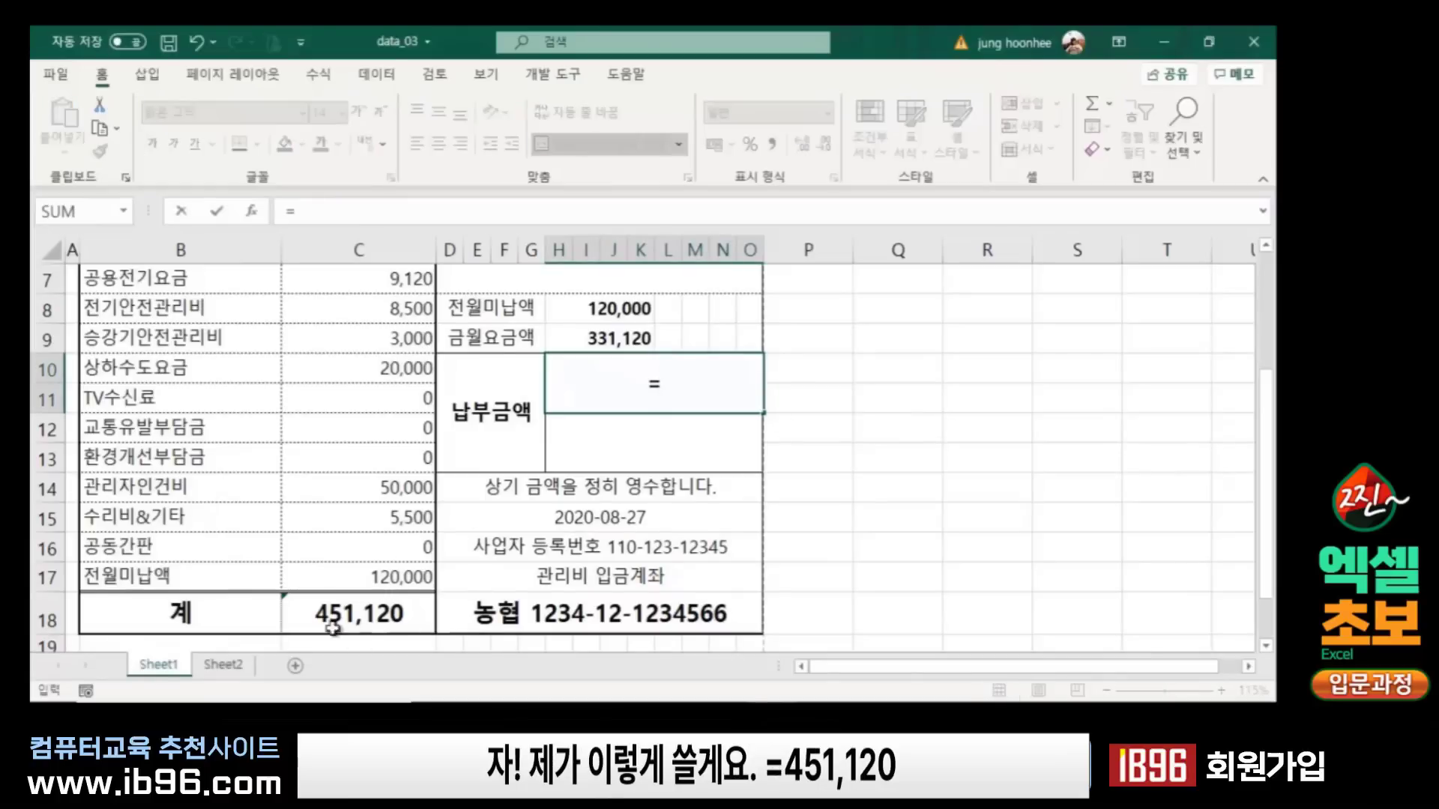
left_click(333, 613)
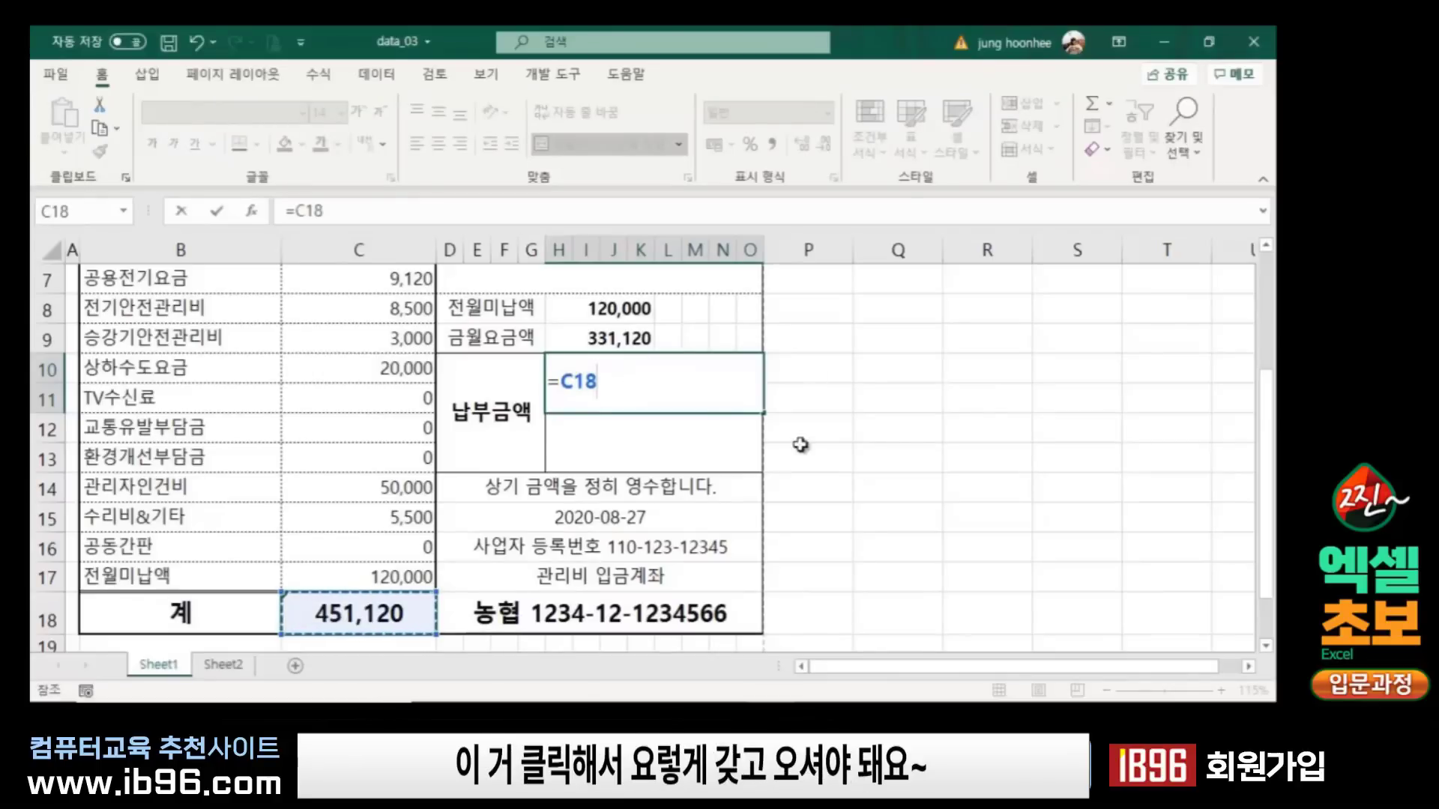
key("Return")
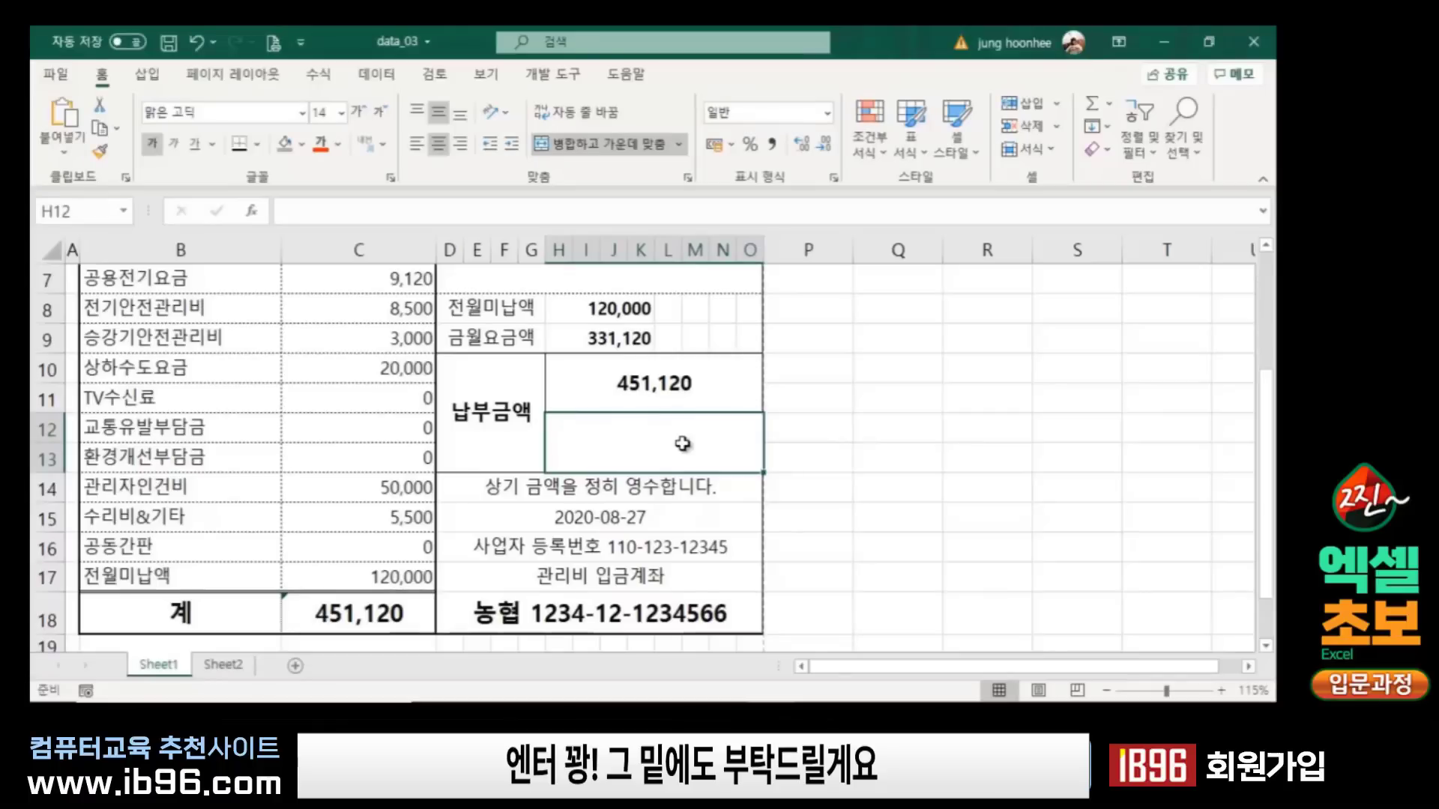
Step: Enter =C18 in the second payment cell H12 and check both show 451,120
type("=")
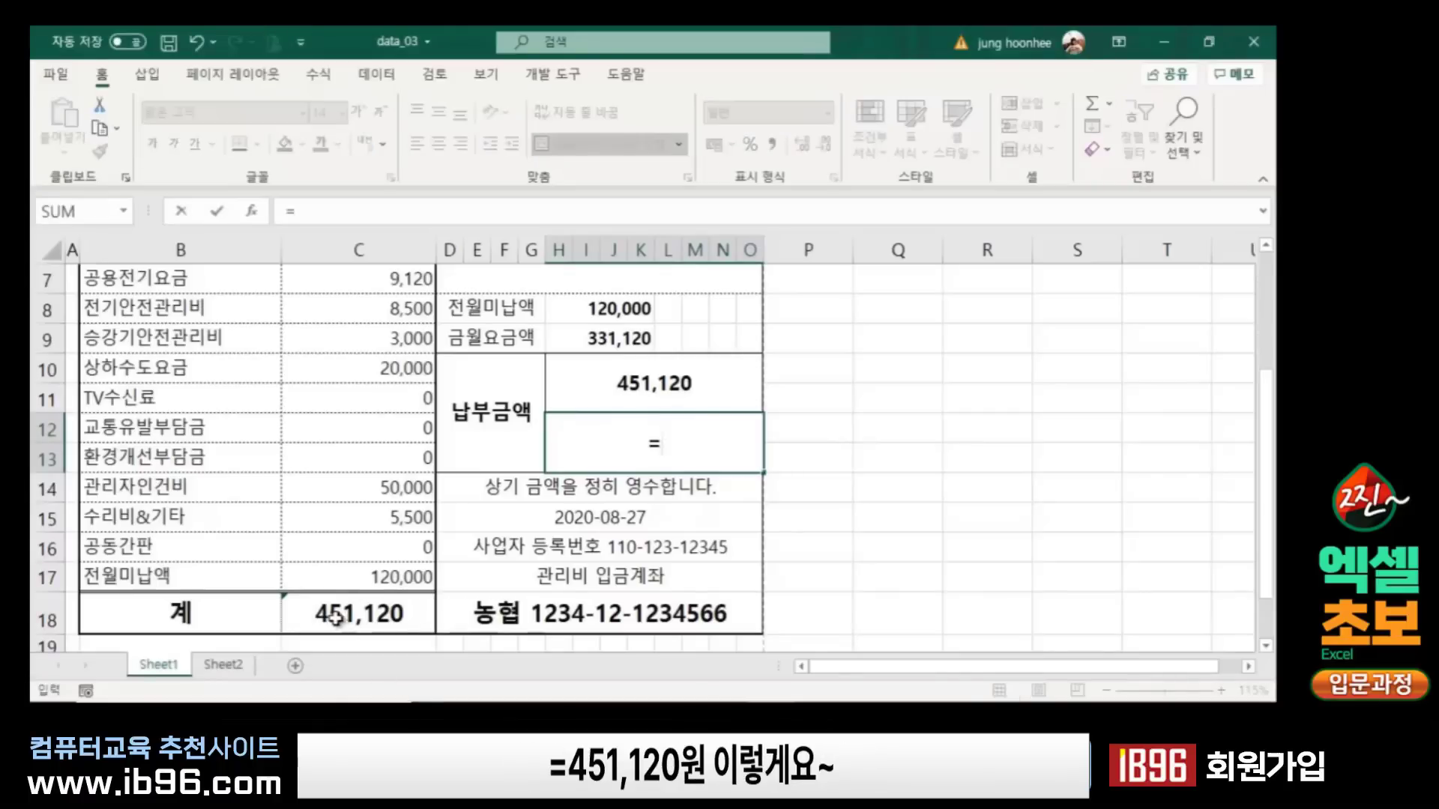
left_click(336, 613)
key("Return")
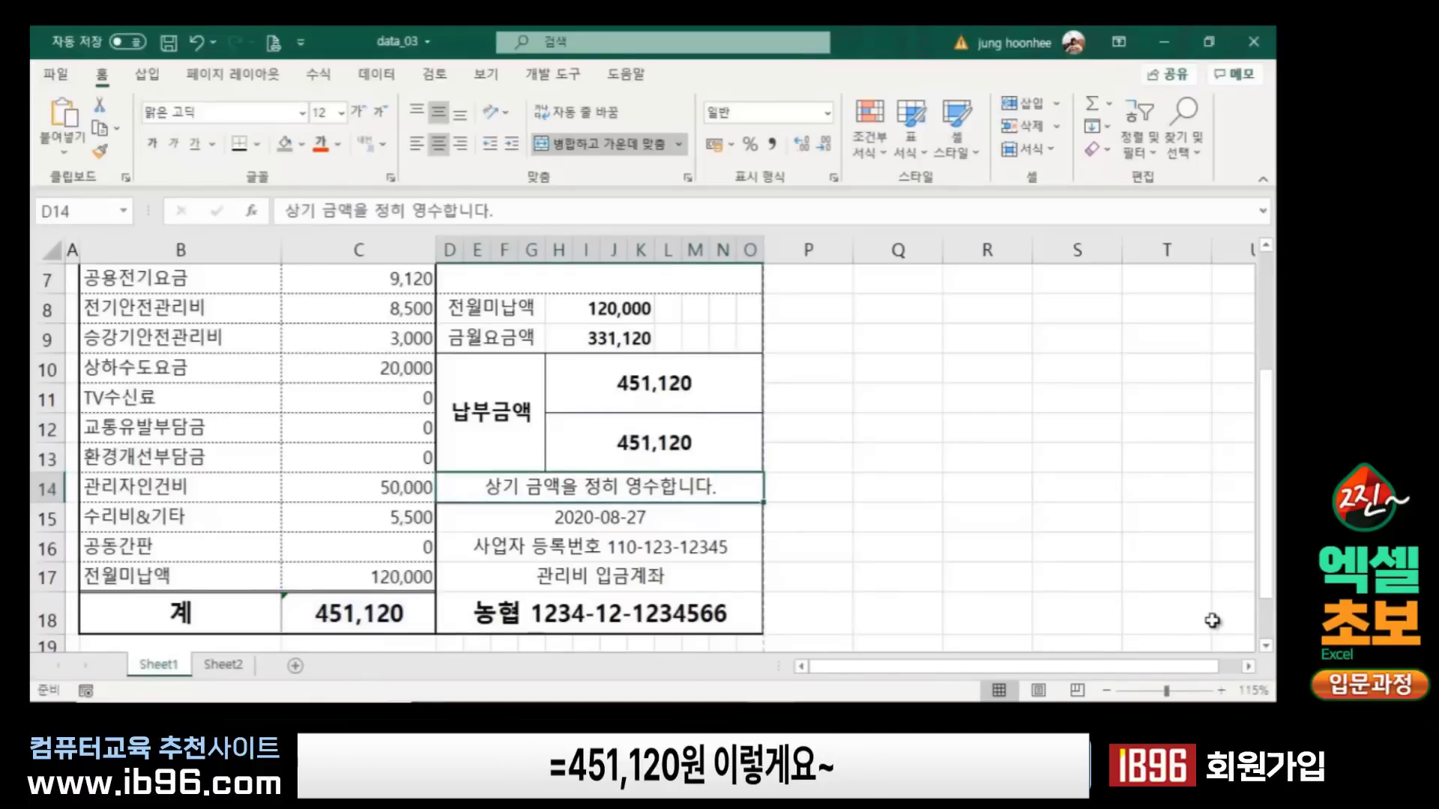
left_click(892, 517)
left_click(712, 386)
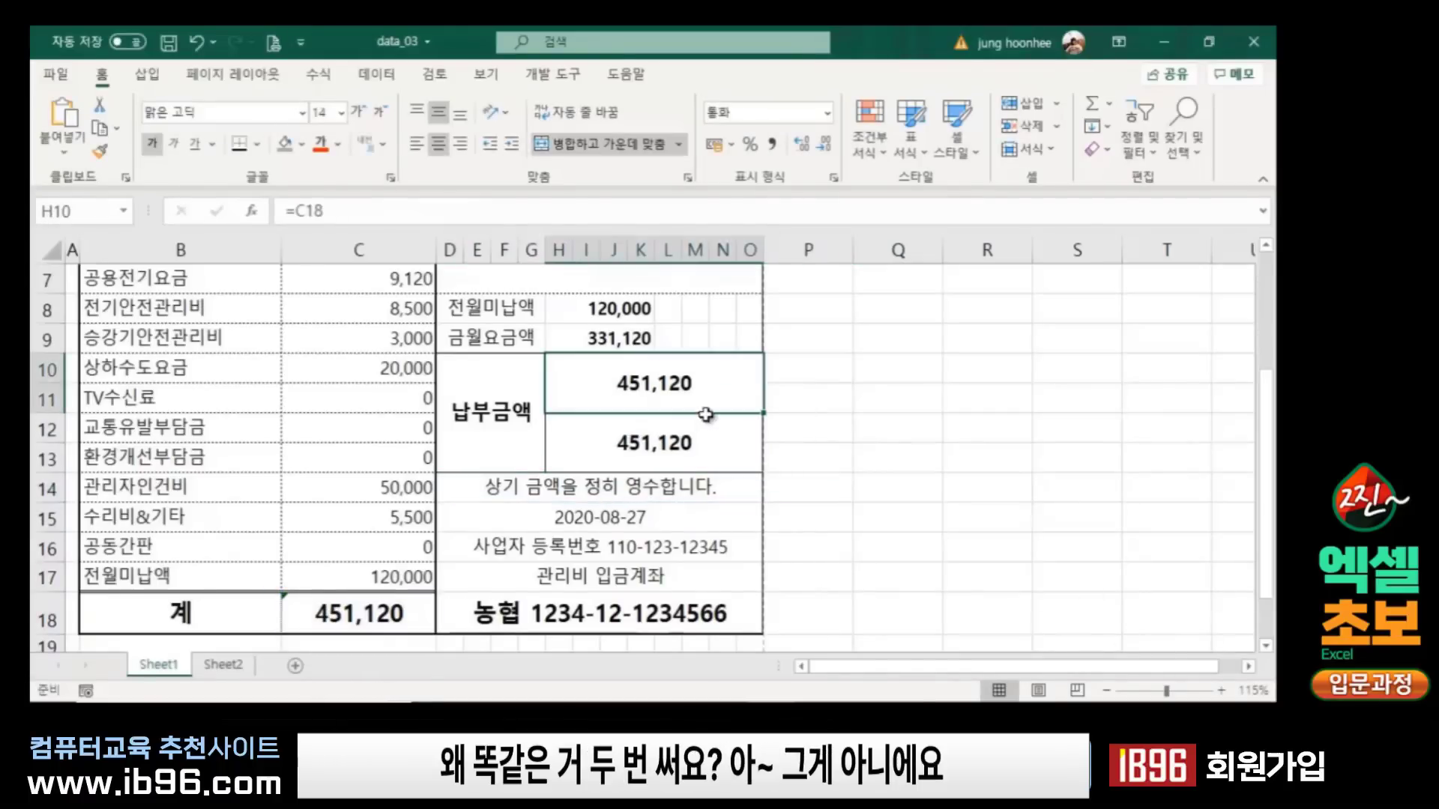
left_click(696, 439)
left_click(831, 458)
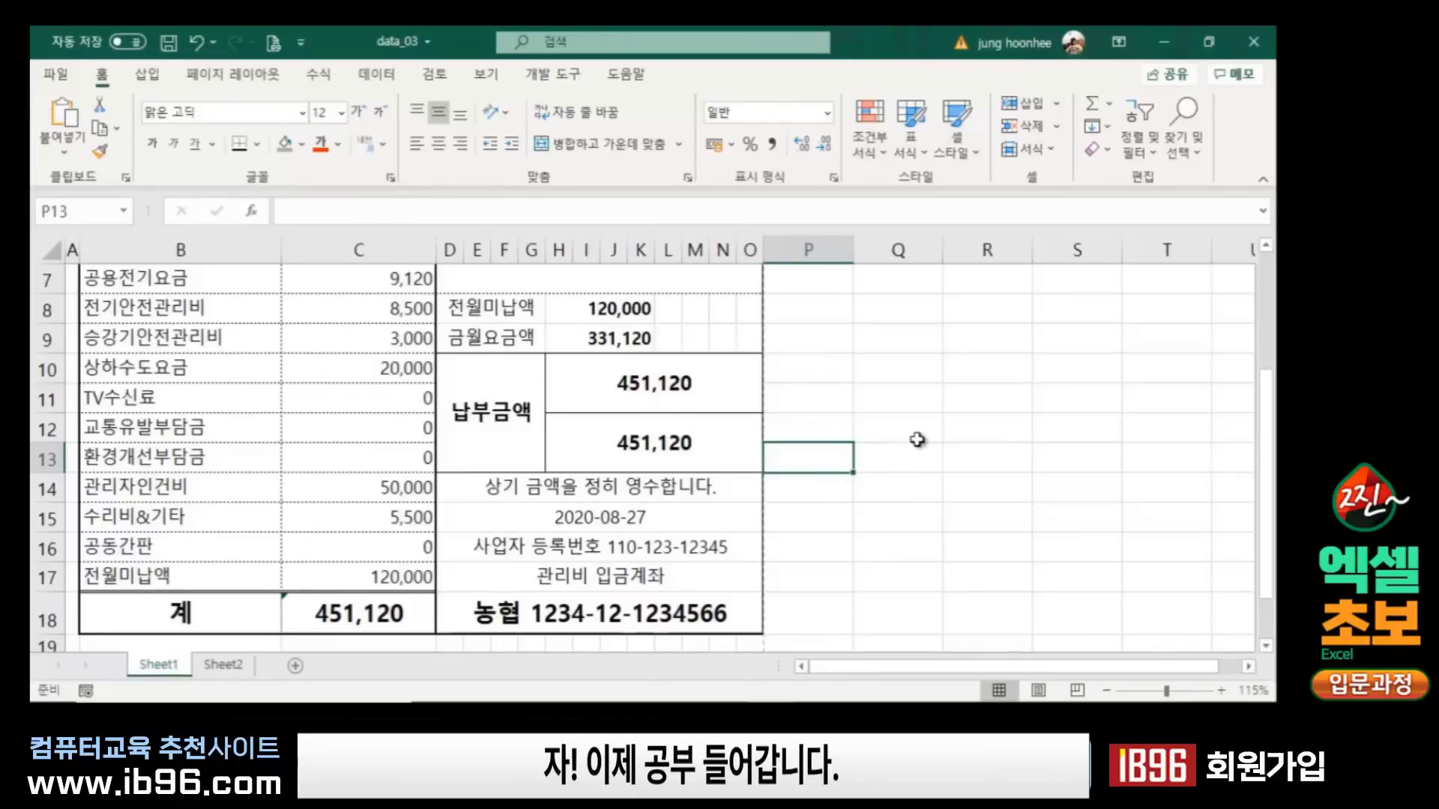
left_click(894, 433)
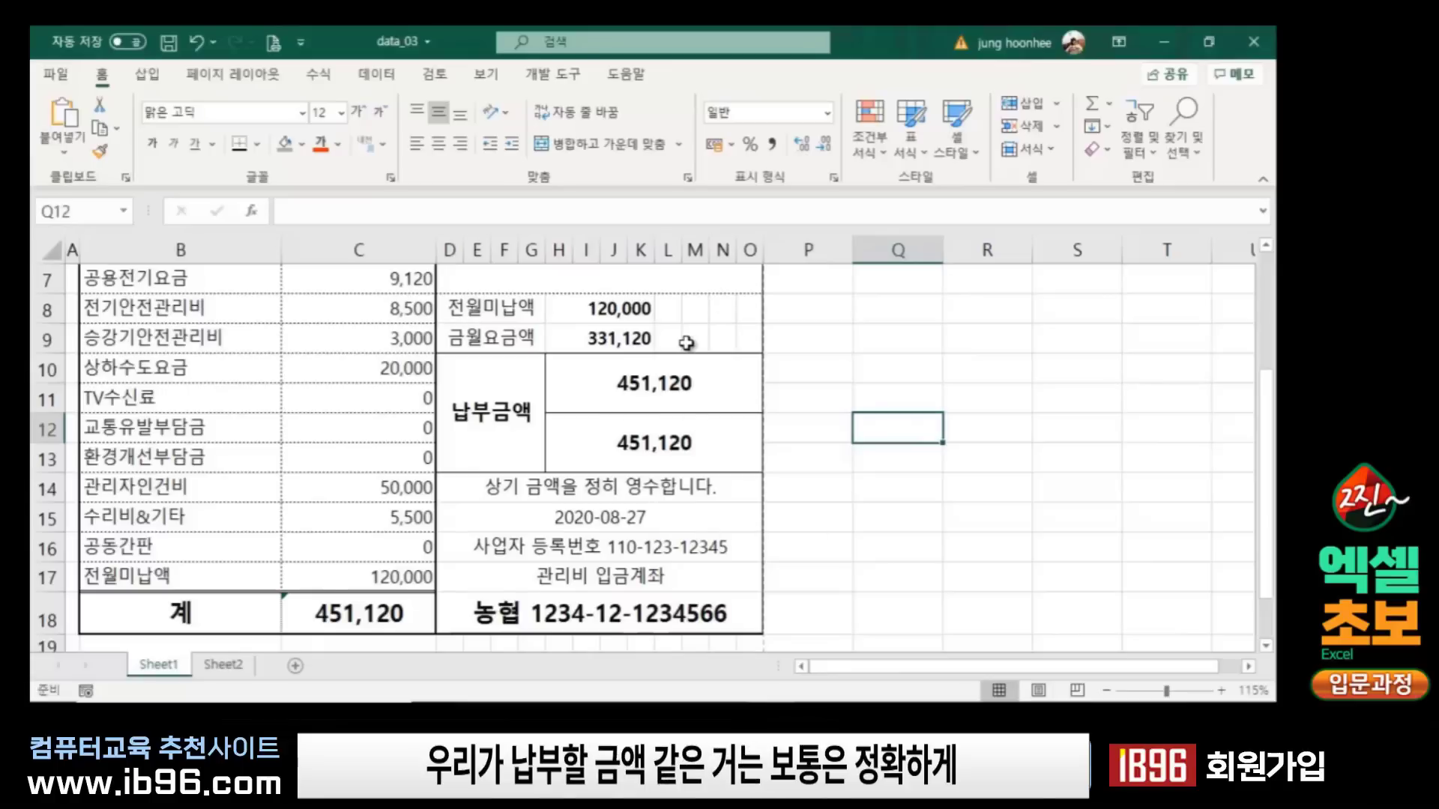
left_click(570, 311)
left_click(598, 343)
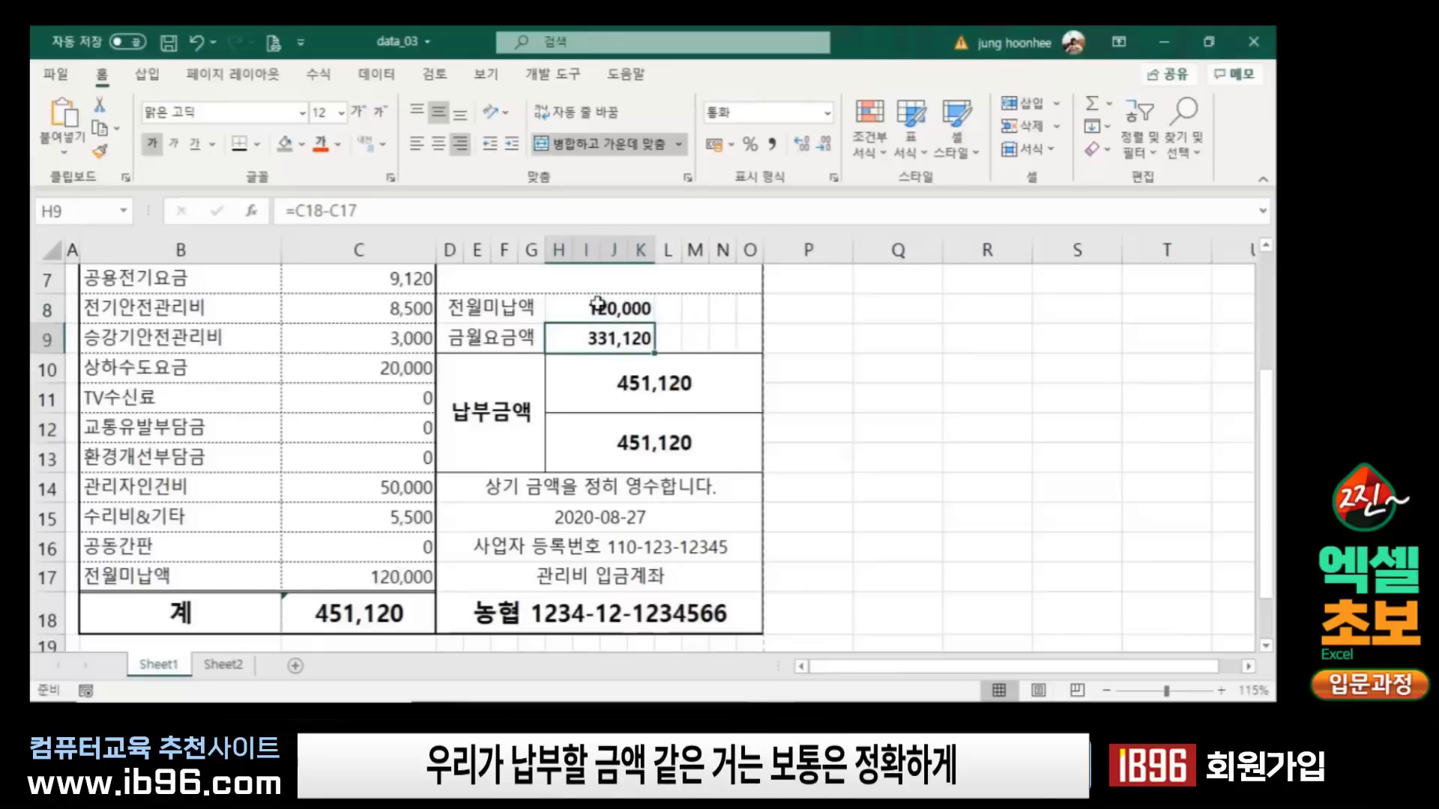
left_click(600, 307)
left_click(600, 341)
left_click(1029, 442)
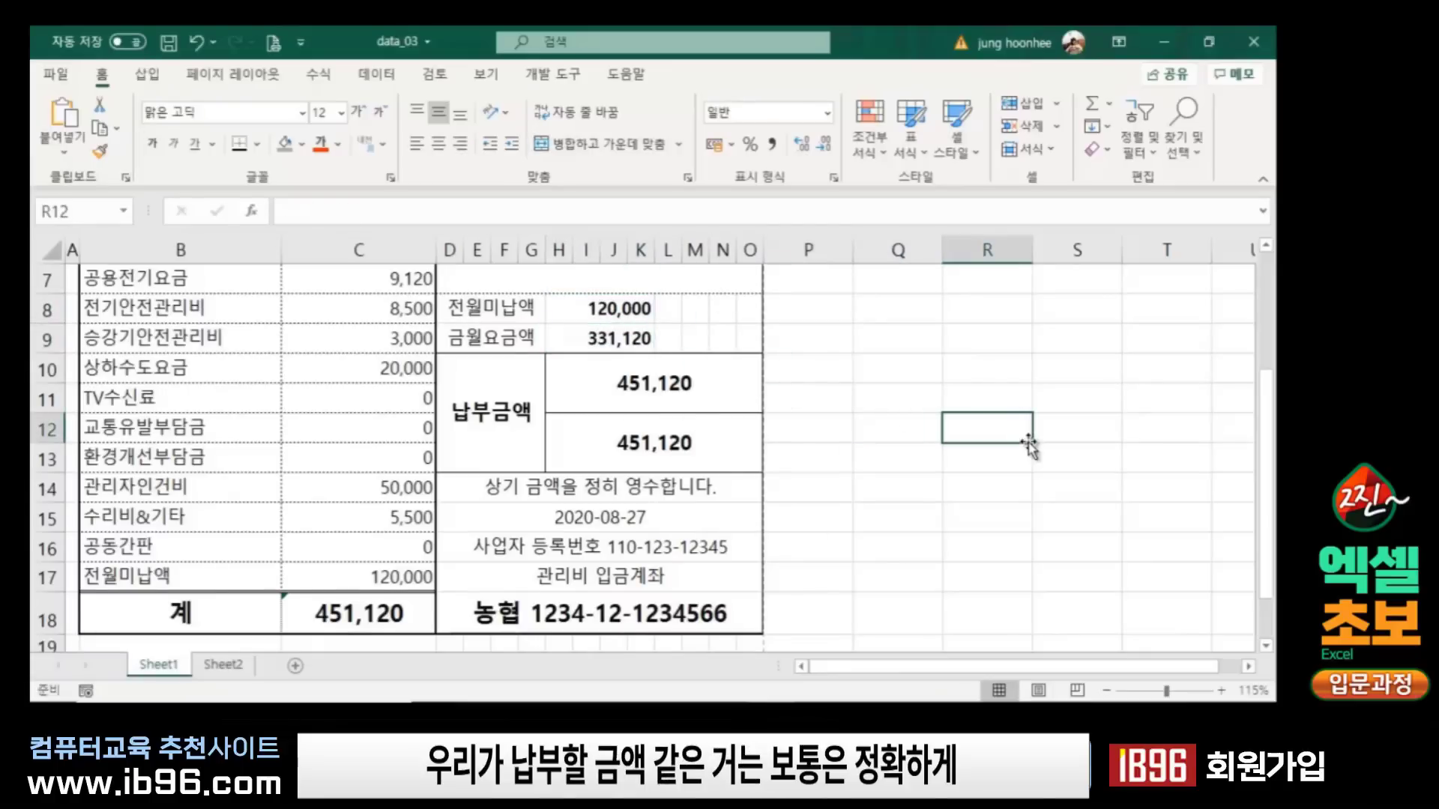
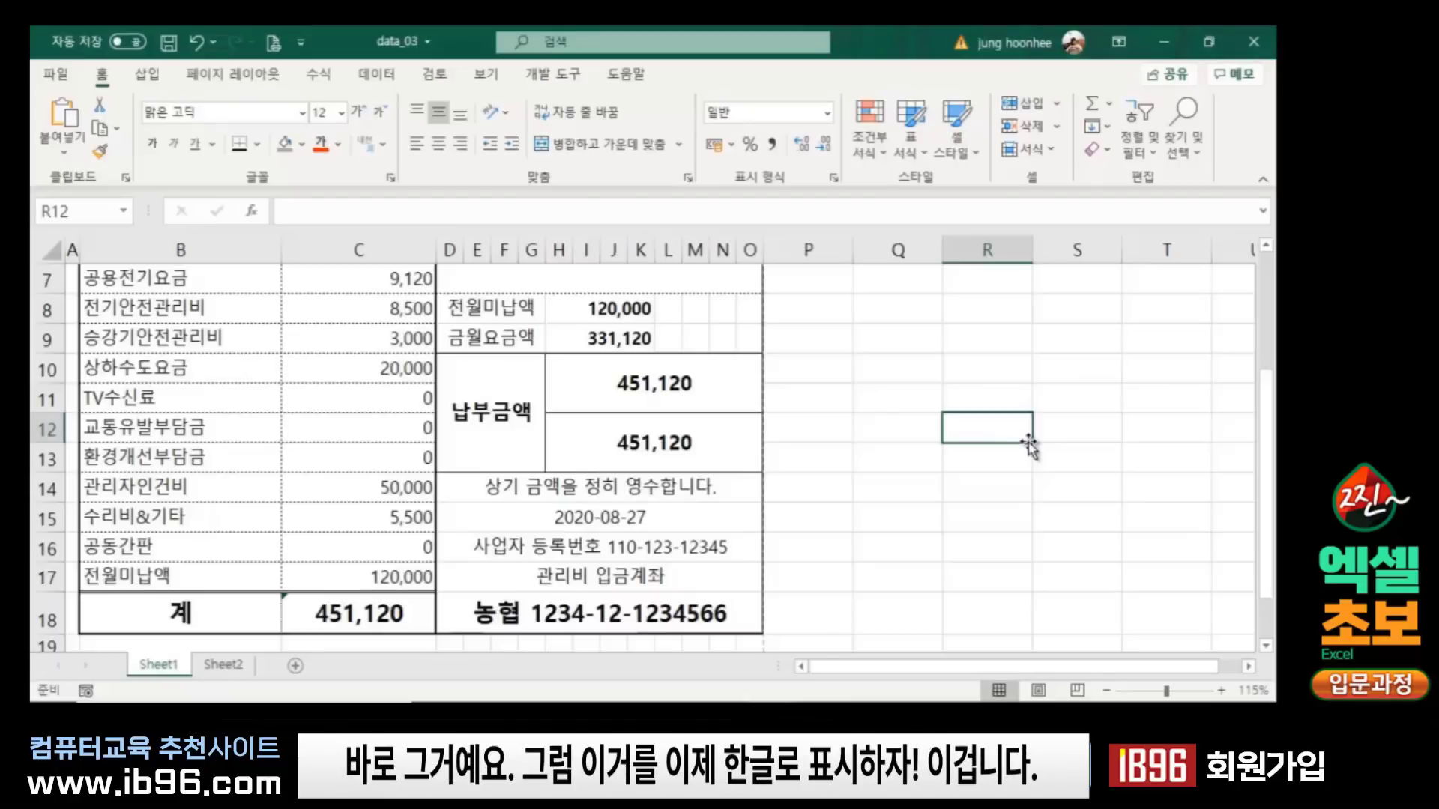
Step: Select the merged payment amount cell H10
left_click(656, 385)
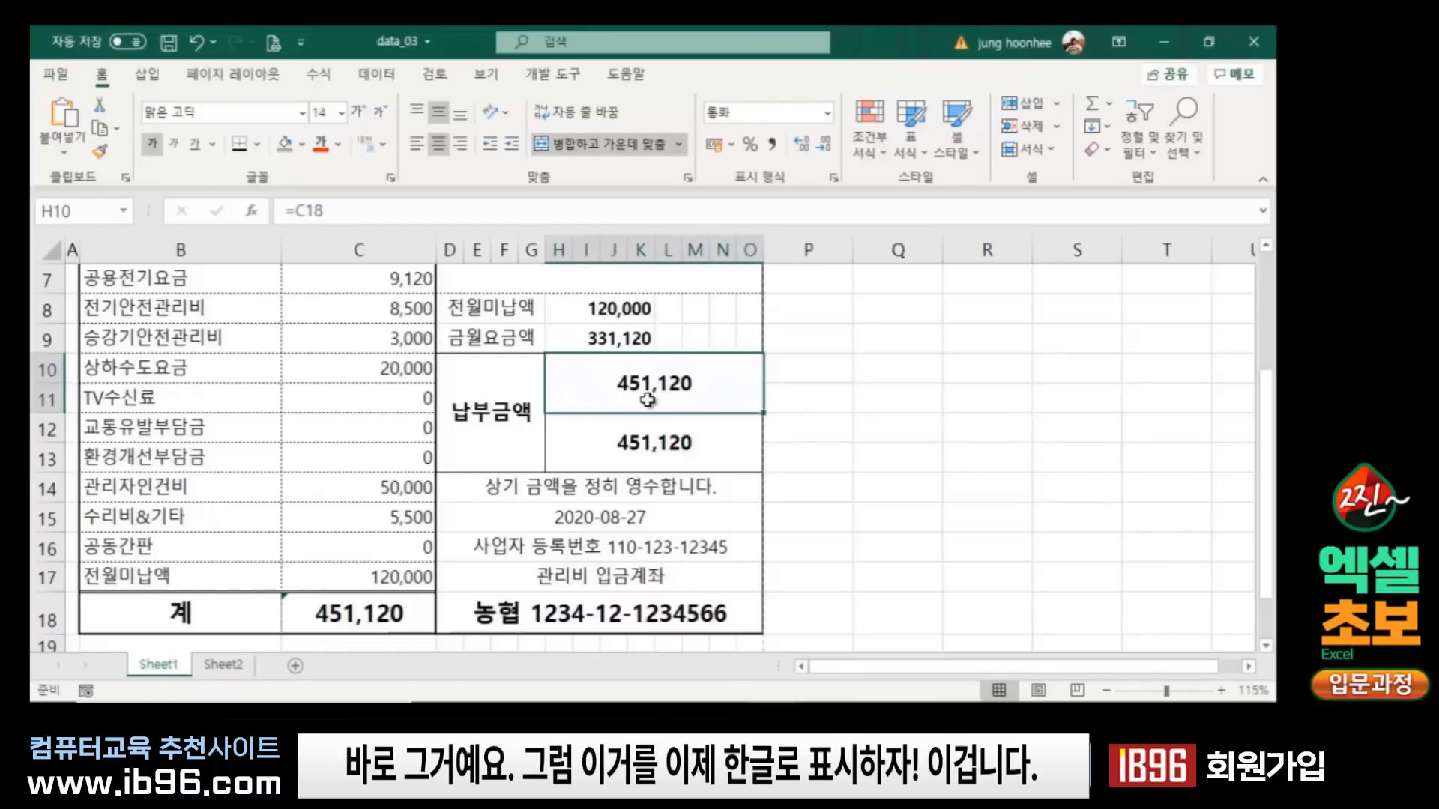
left_click(975, 397)
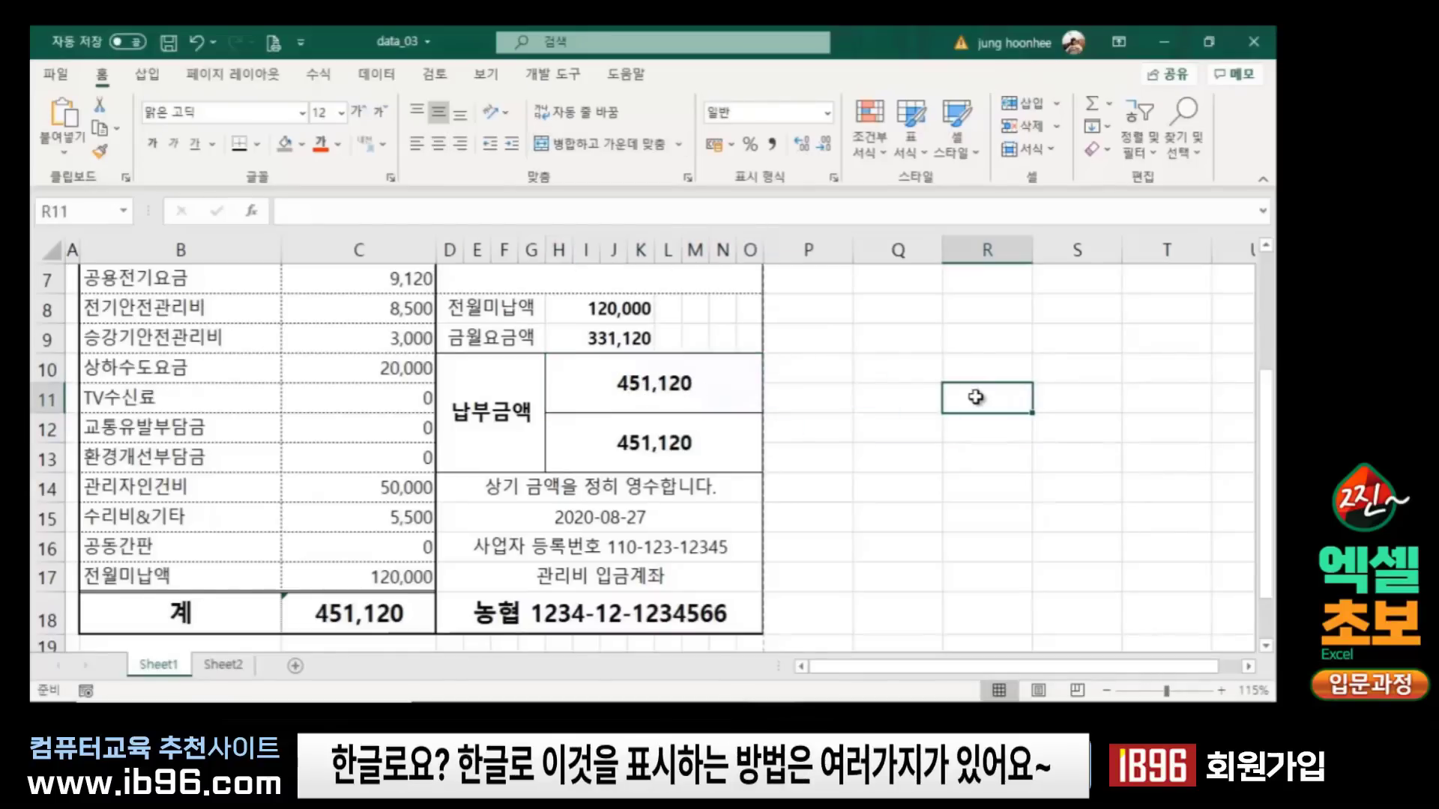
left_click(601, 382)
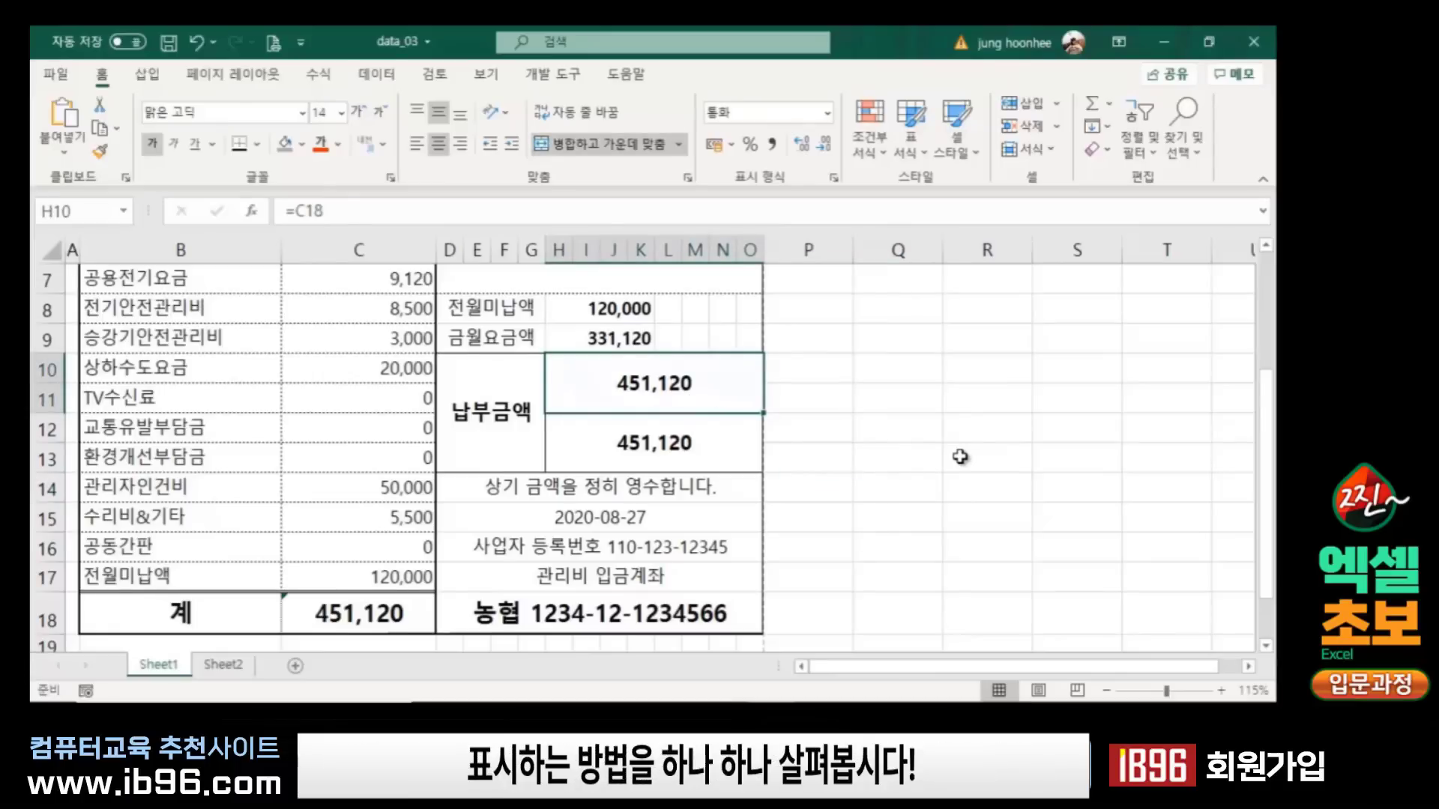
left_click(914, 459)
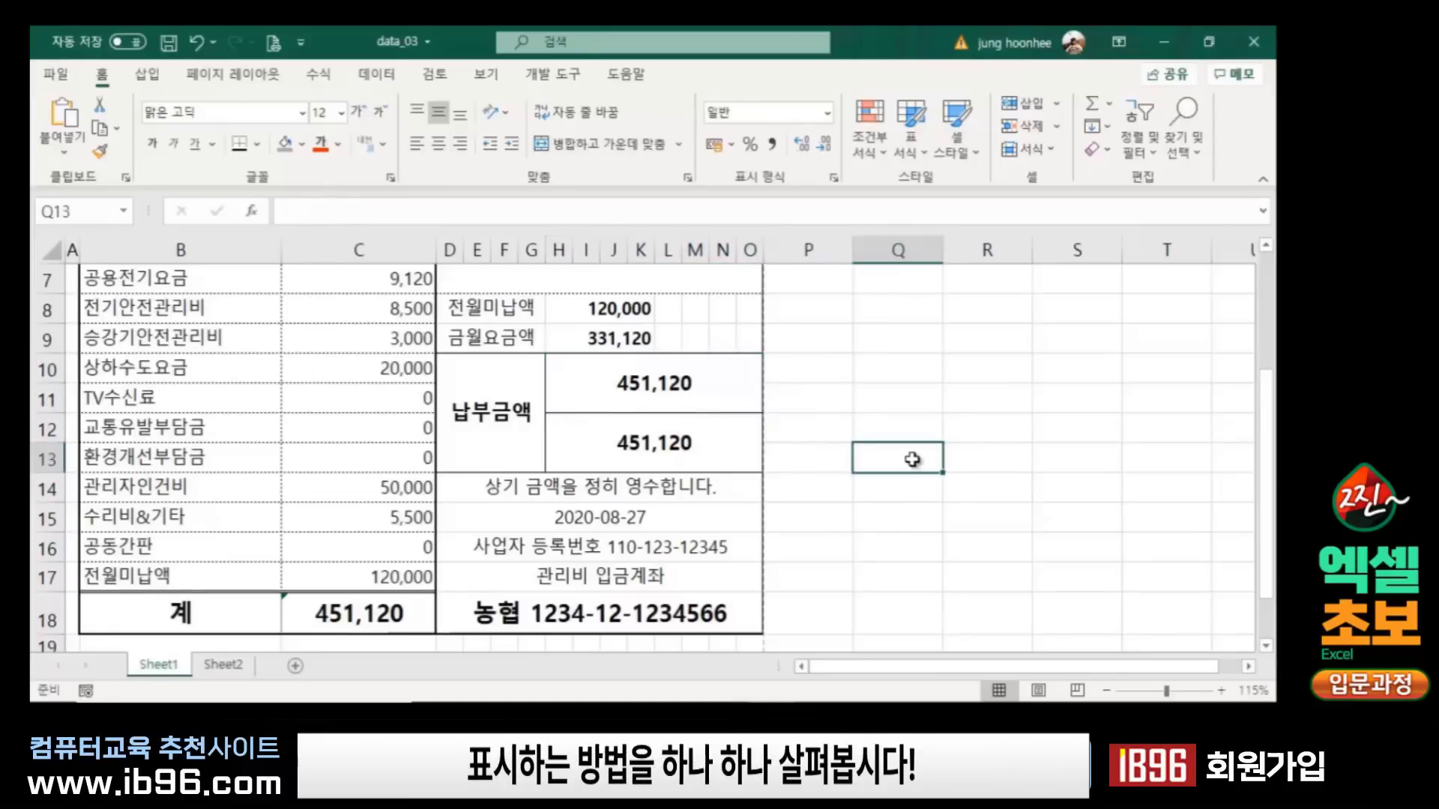
left_click(637, 382)
left_click(1028, 507)
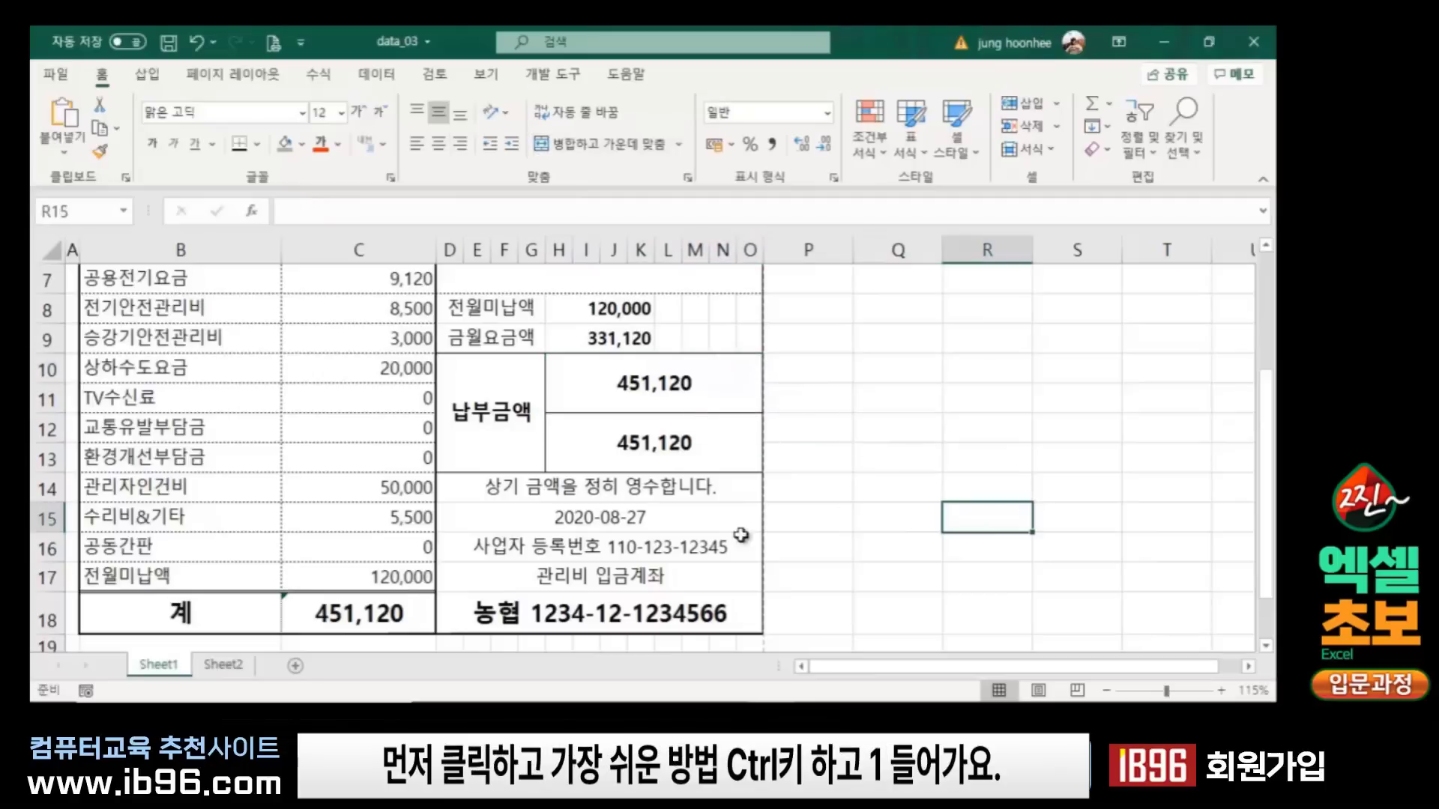
left_click(664, 383)
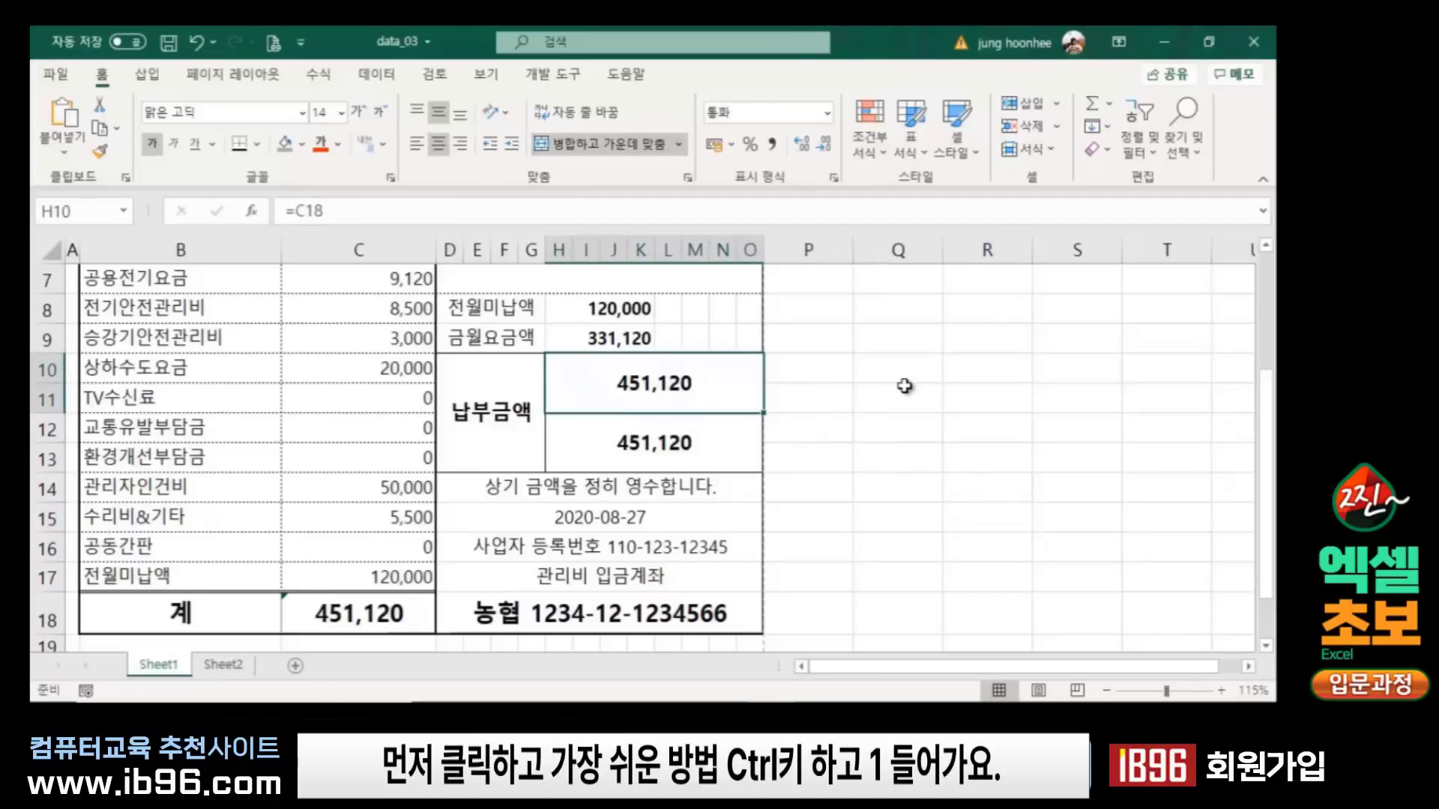
left_click(904, 386)
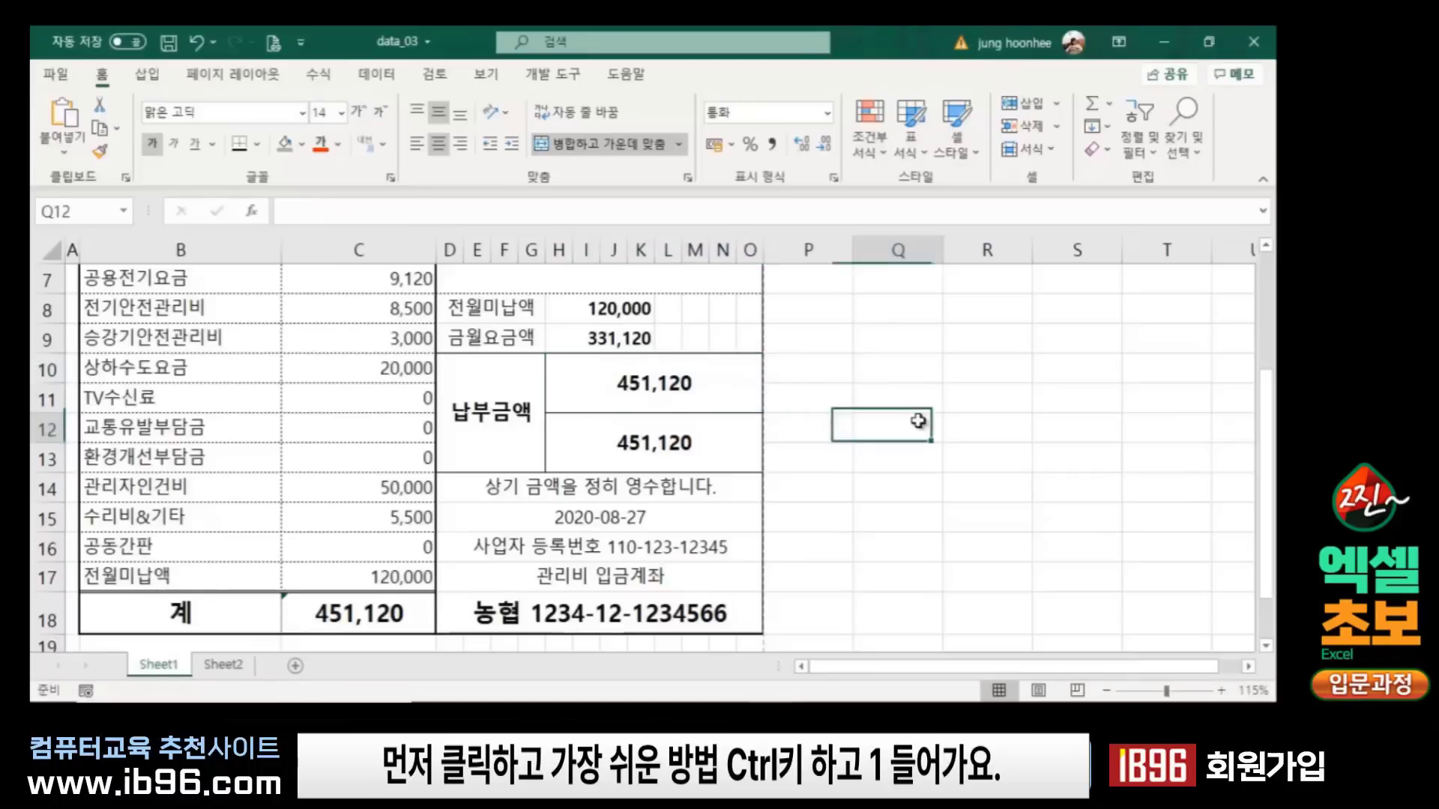
left_click(654, 383)
Step: Choose the 기타 > 숫자(한글) number format for H10, previewing 사십오만일천일백이십
key("ctrl+1")
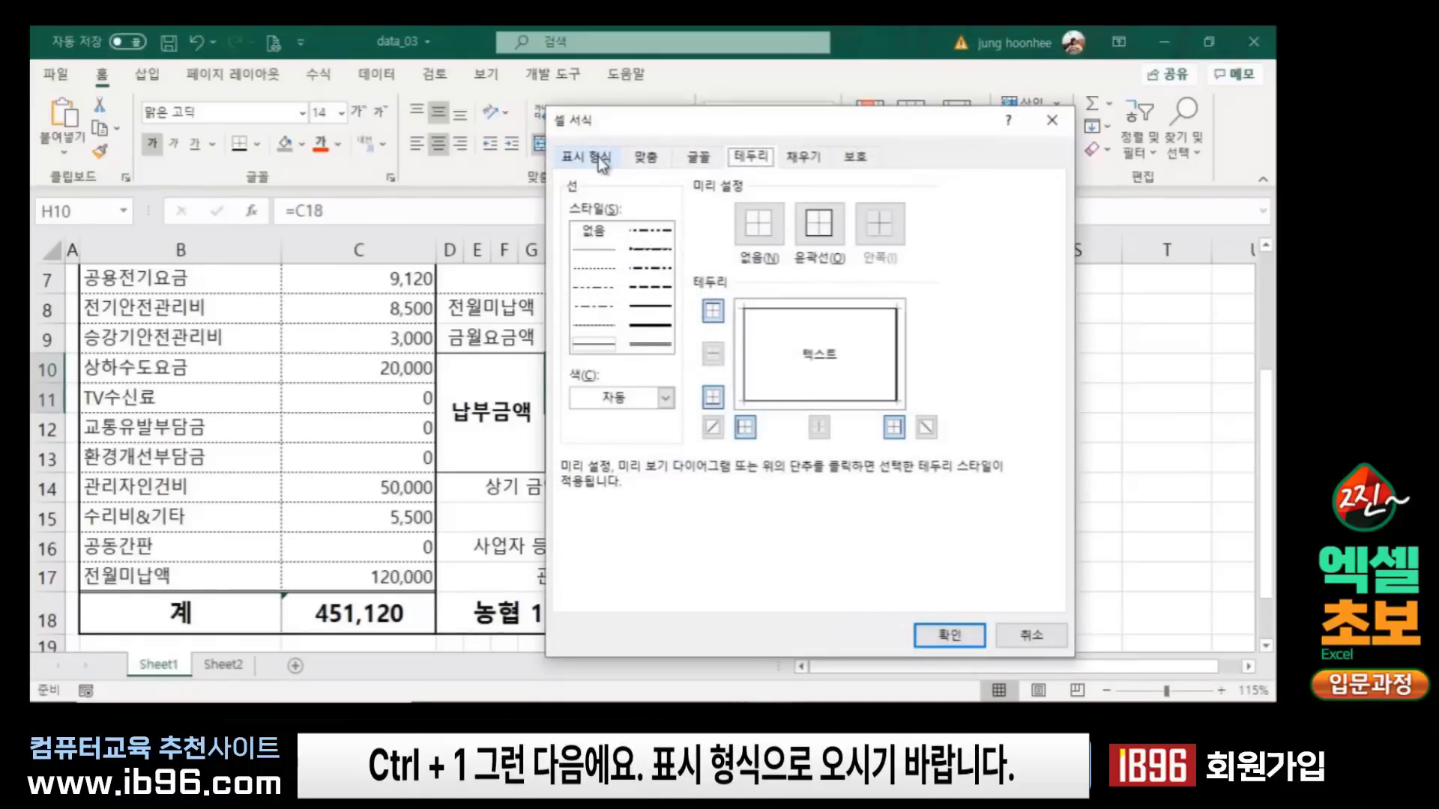
left_click(598, 158)
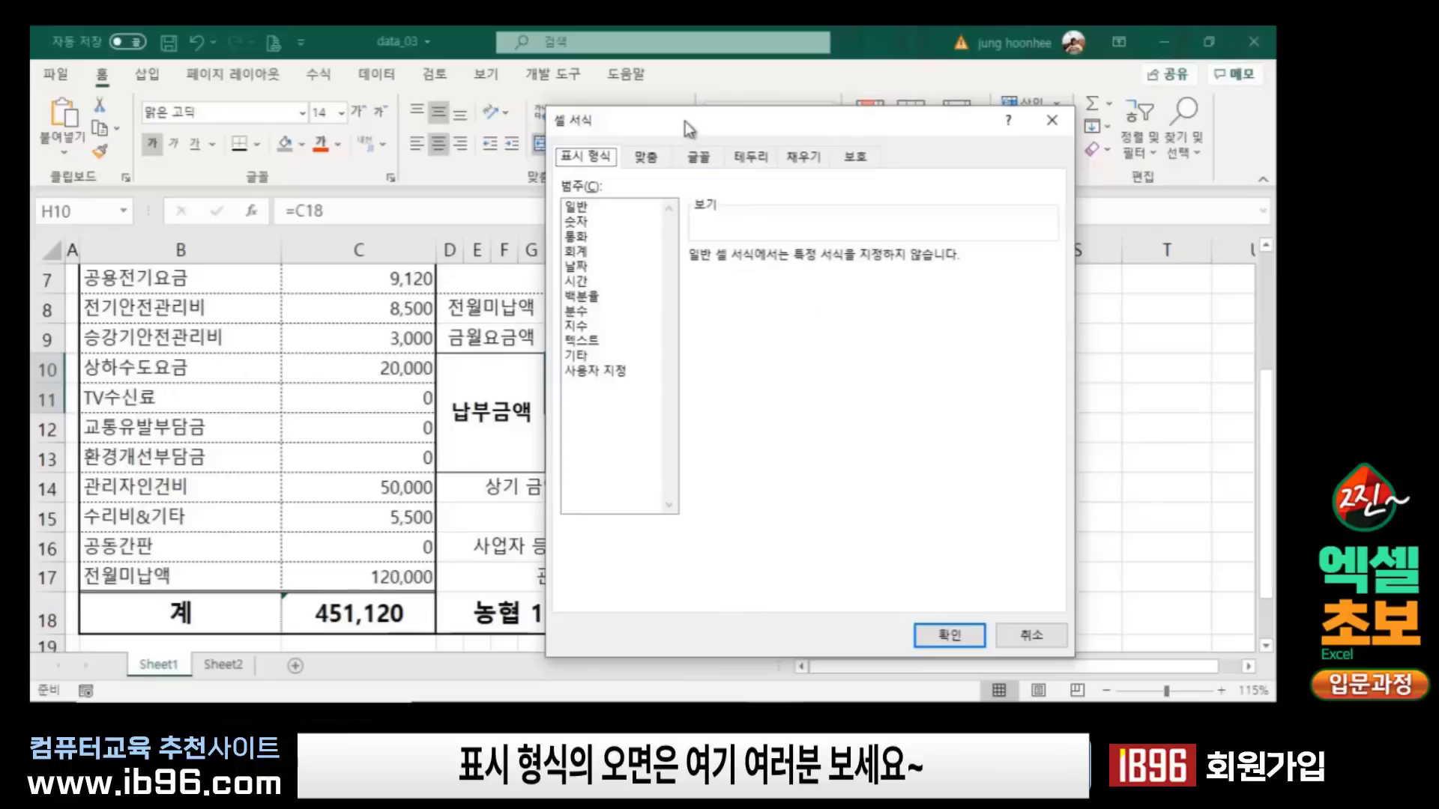
left_click_drag(685, 117, 931, 219)
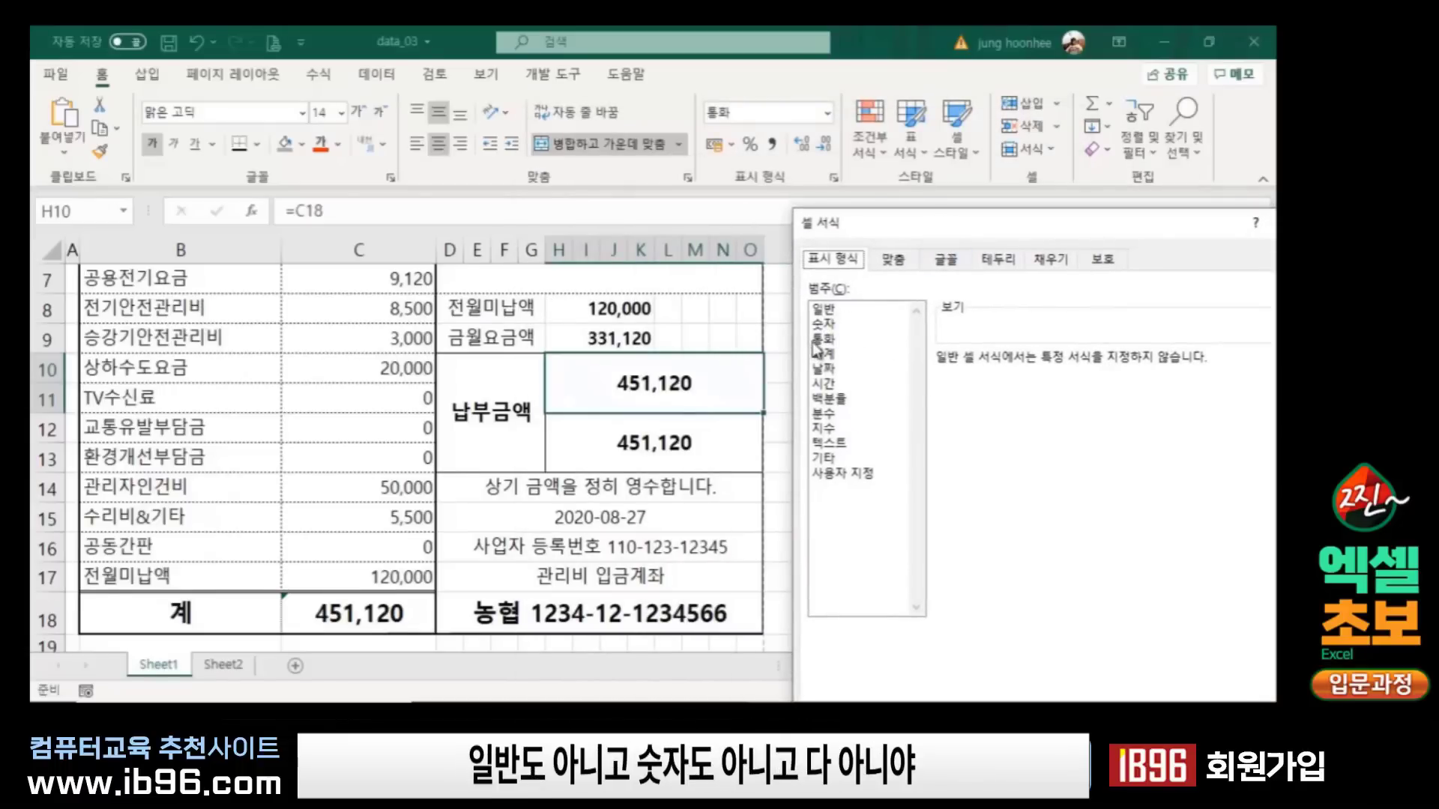
left_click(827, 461)
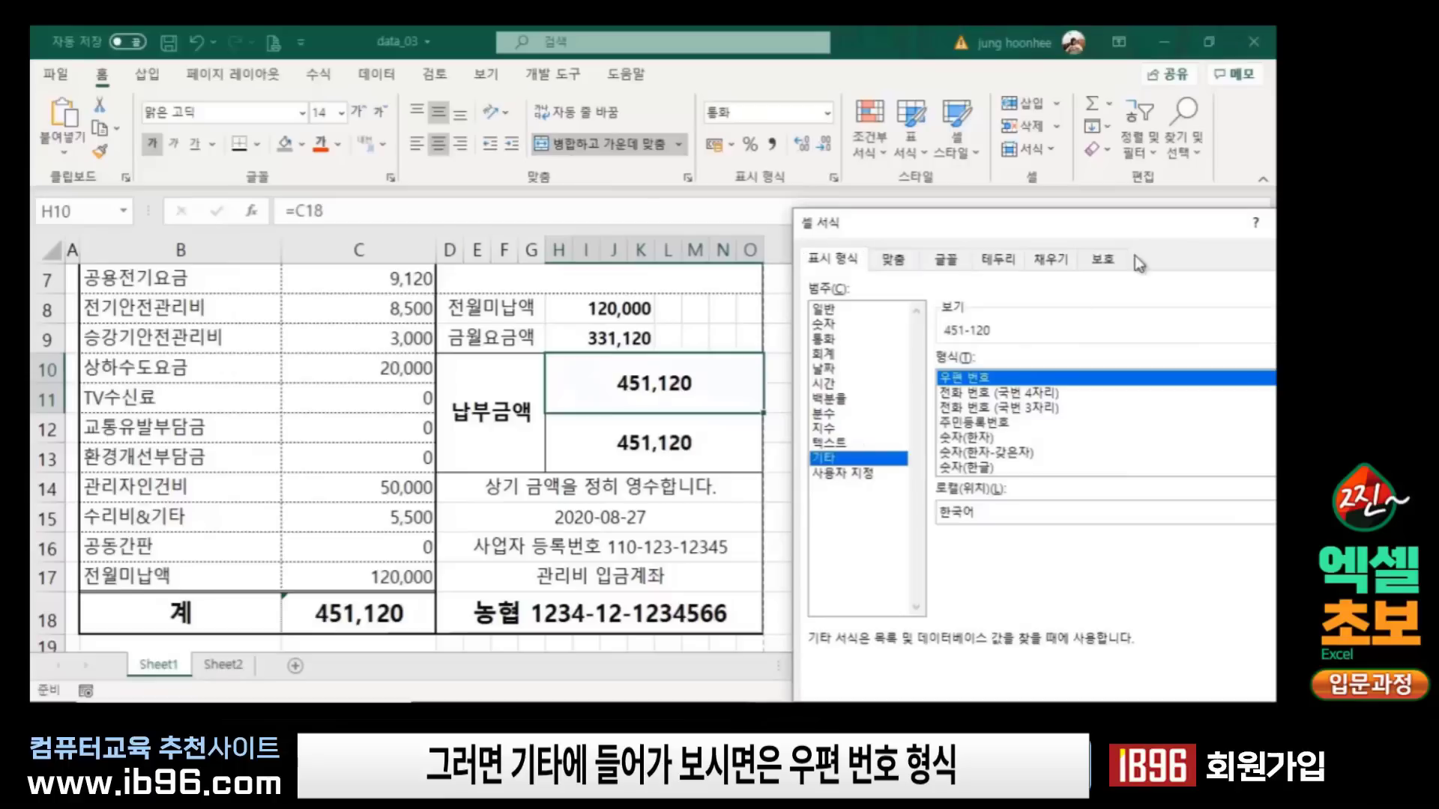
left_click_drag(1061, 227, 1001, 117)
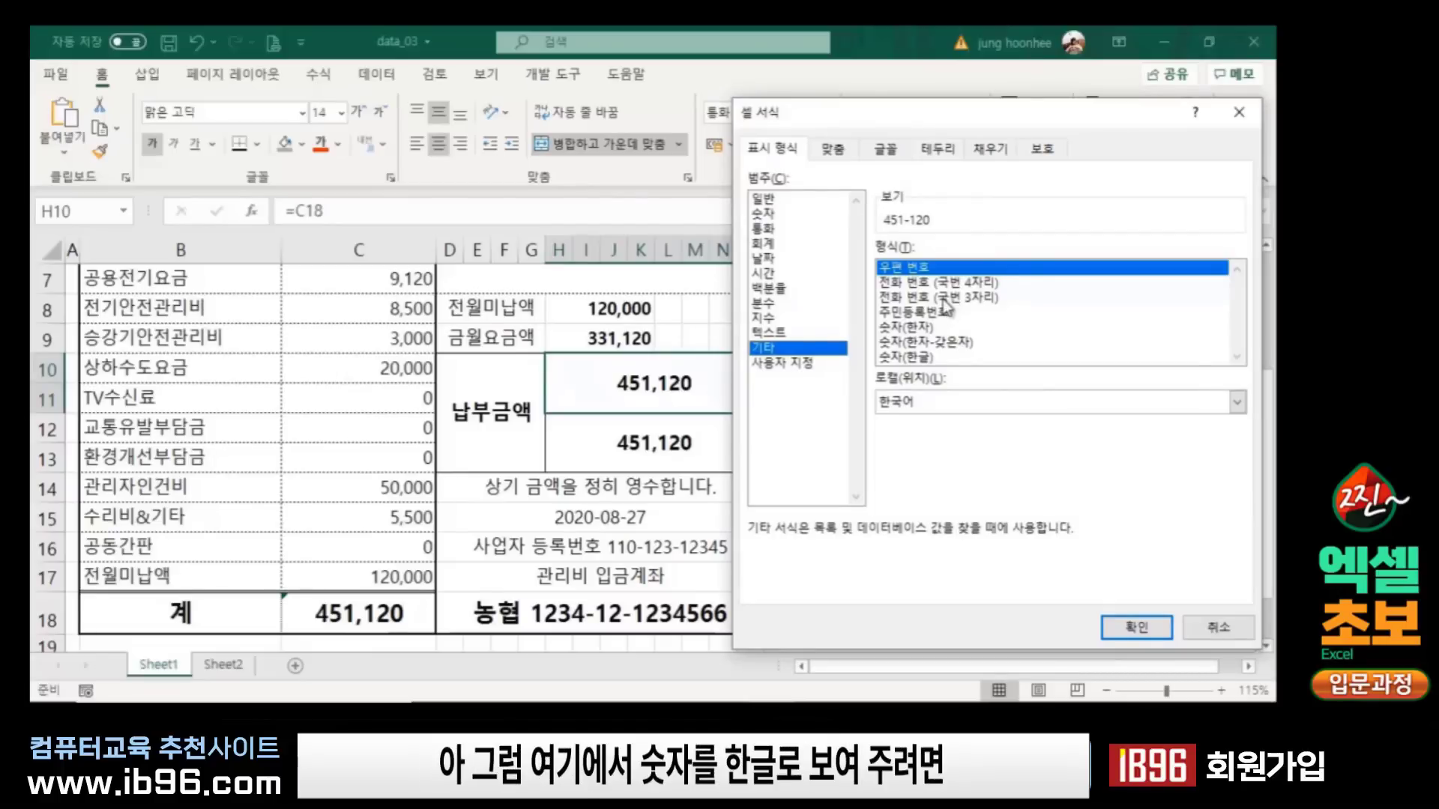
left_click(919, 358)
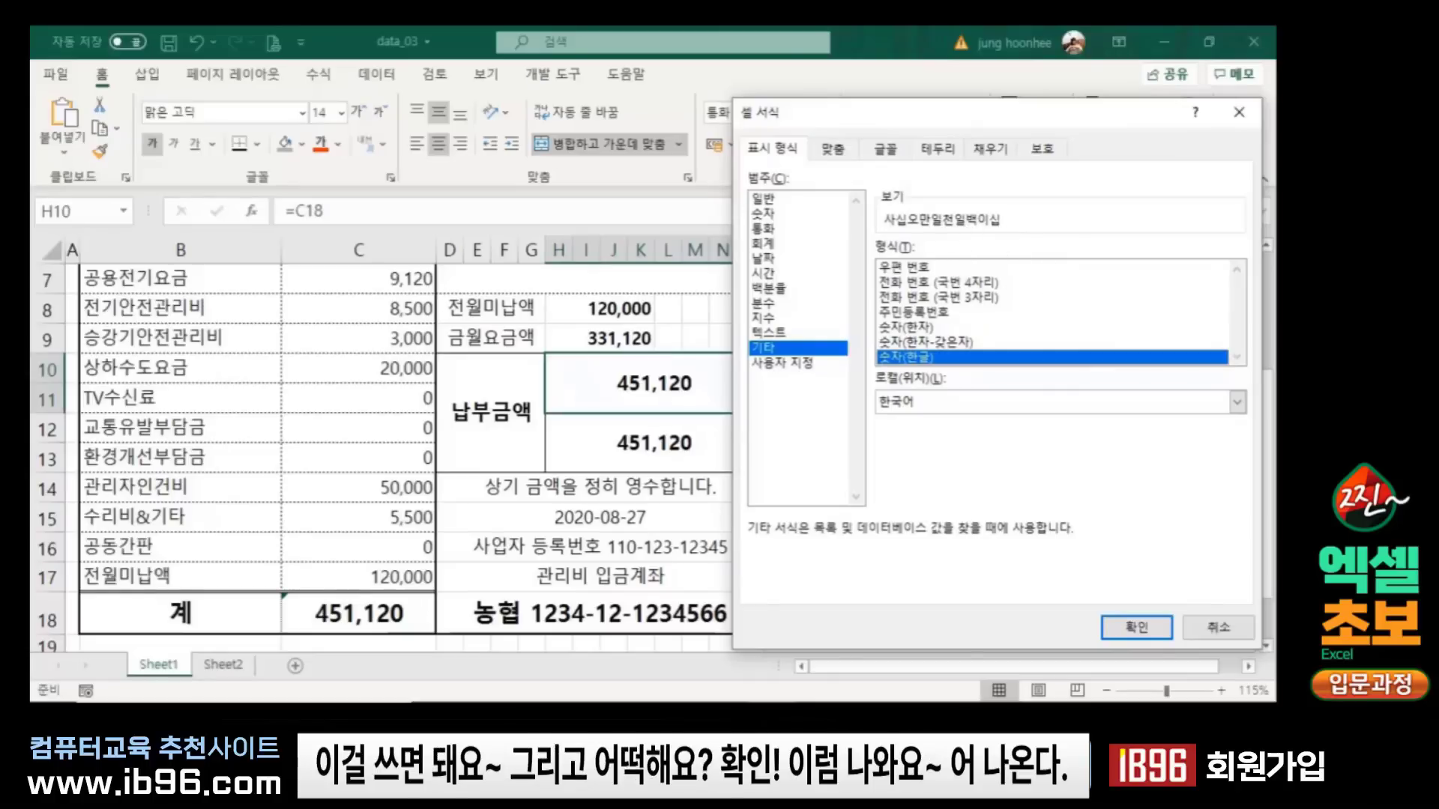
Step: Apply the Korean-numeral format and shrink H10's font size twice, down to 11
left_click(1133, 625)
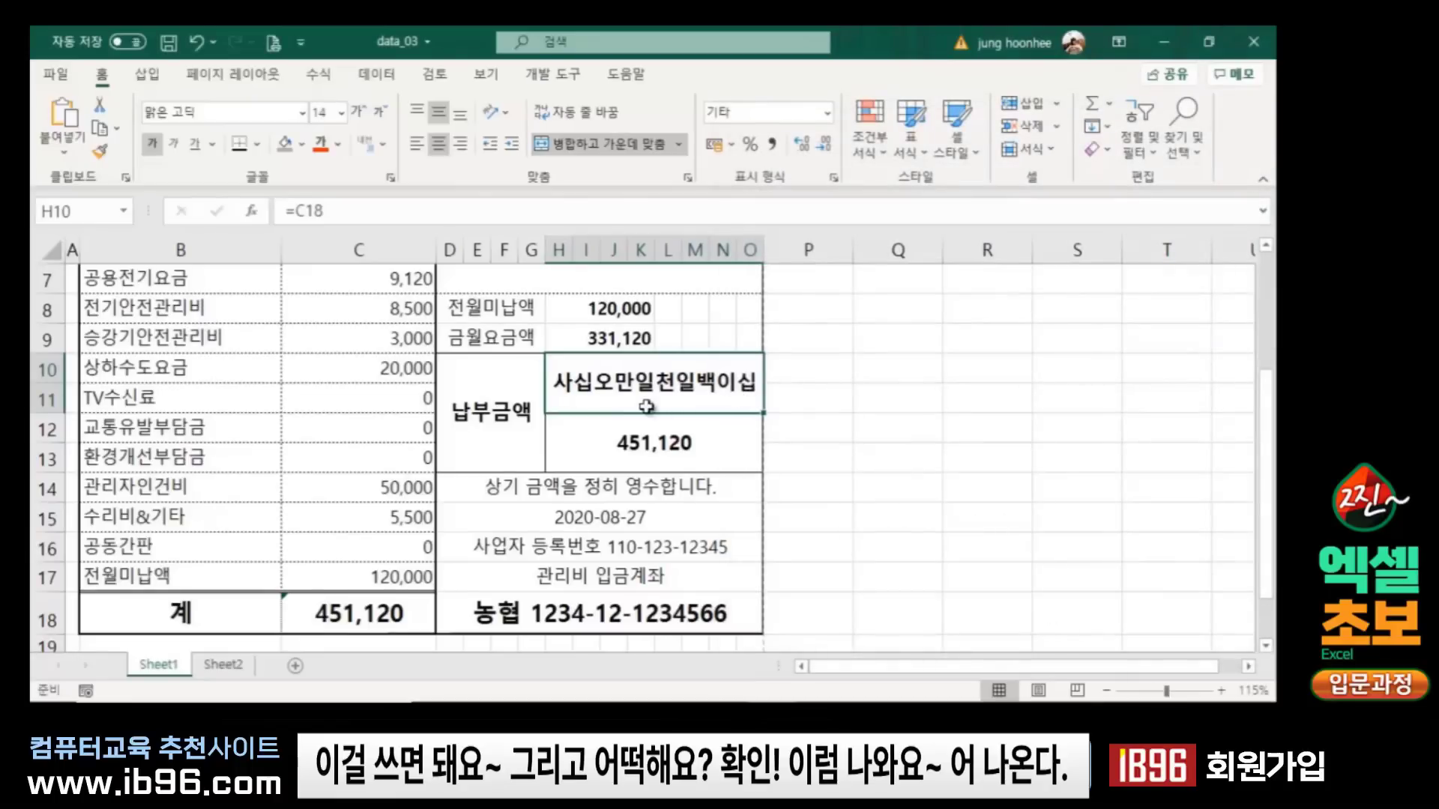
left_click(381, 112)
left_click(382, 113)
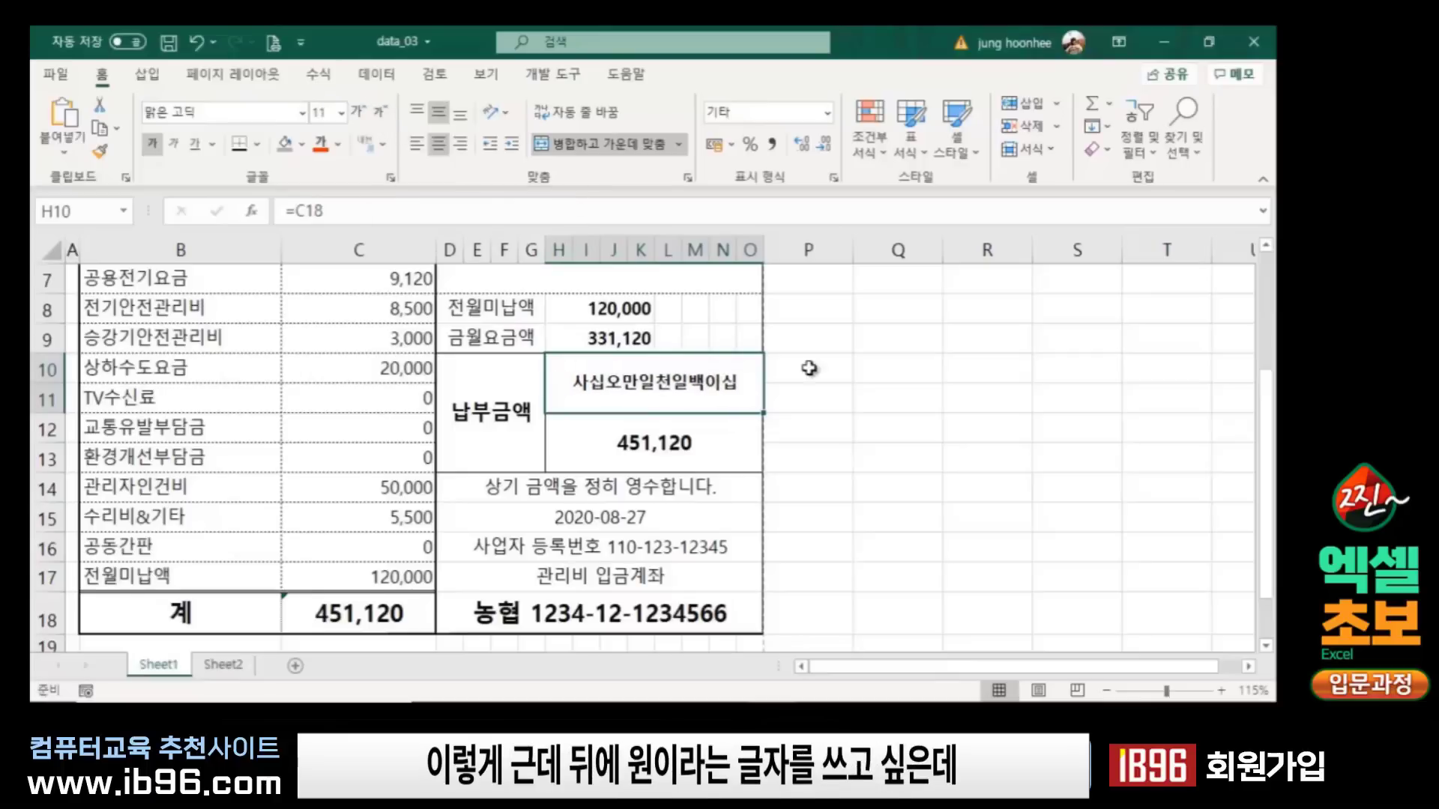
left_click(830, 431)
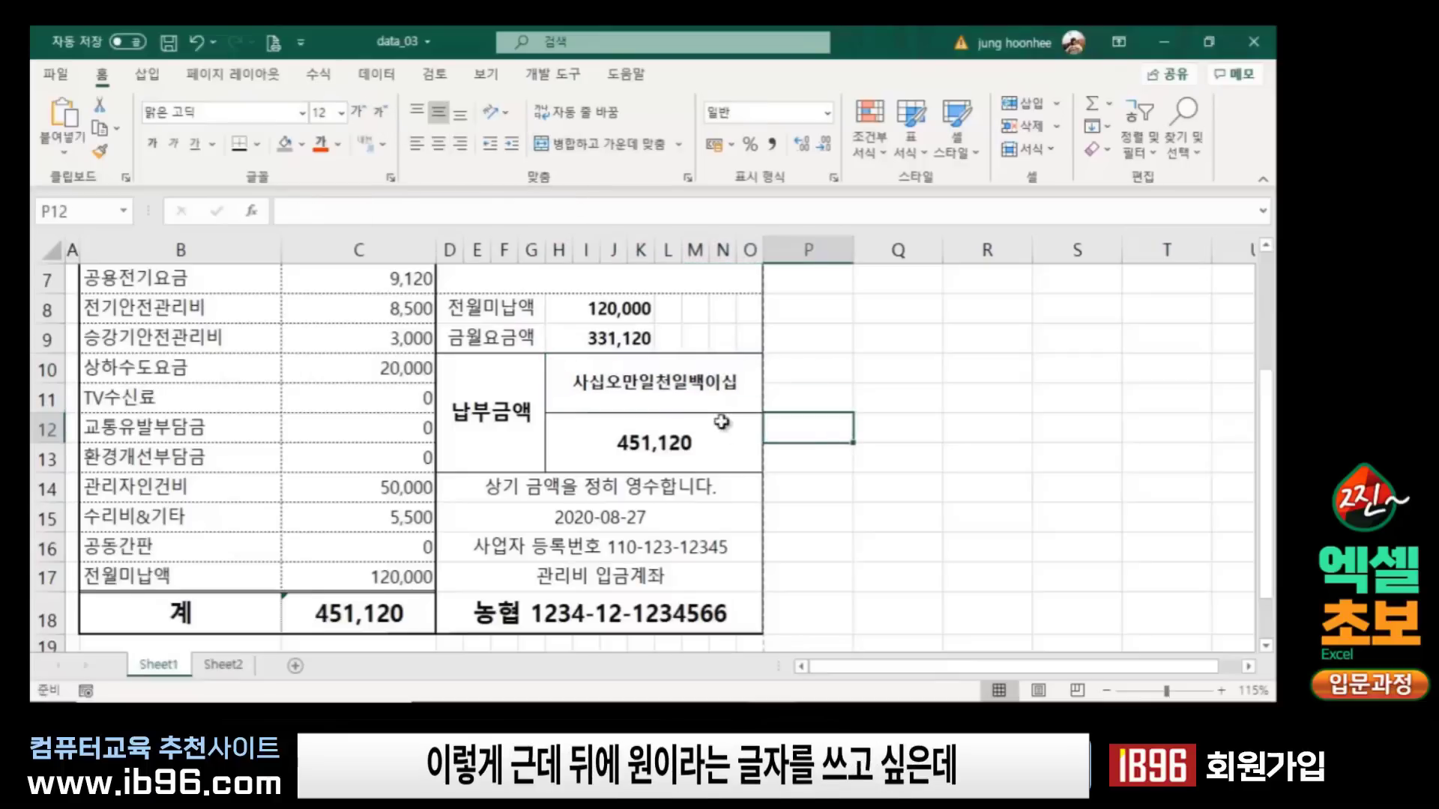
left_click(739, 382)
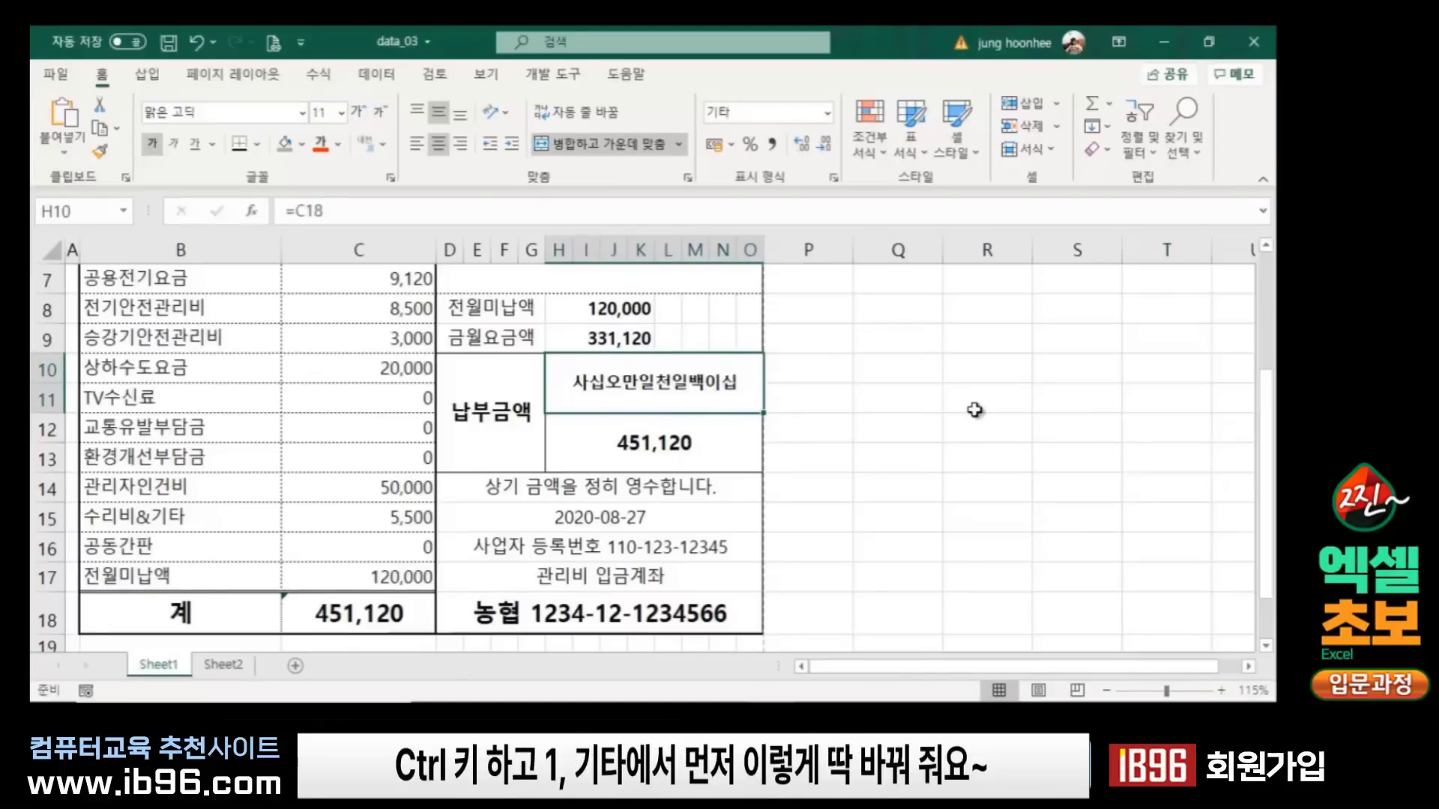
Step: Reopen H10's formatting and inspect the custom code [DBNum4][$-ko-KR]G/표준 behind it
key("ctrl+1")
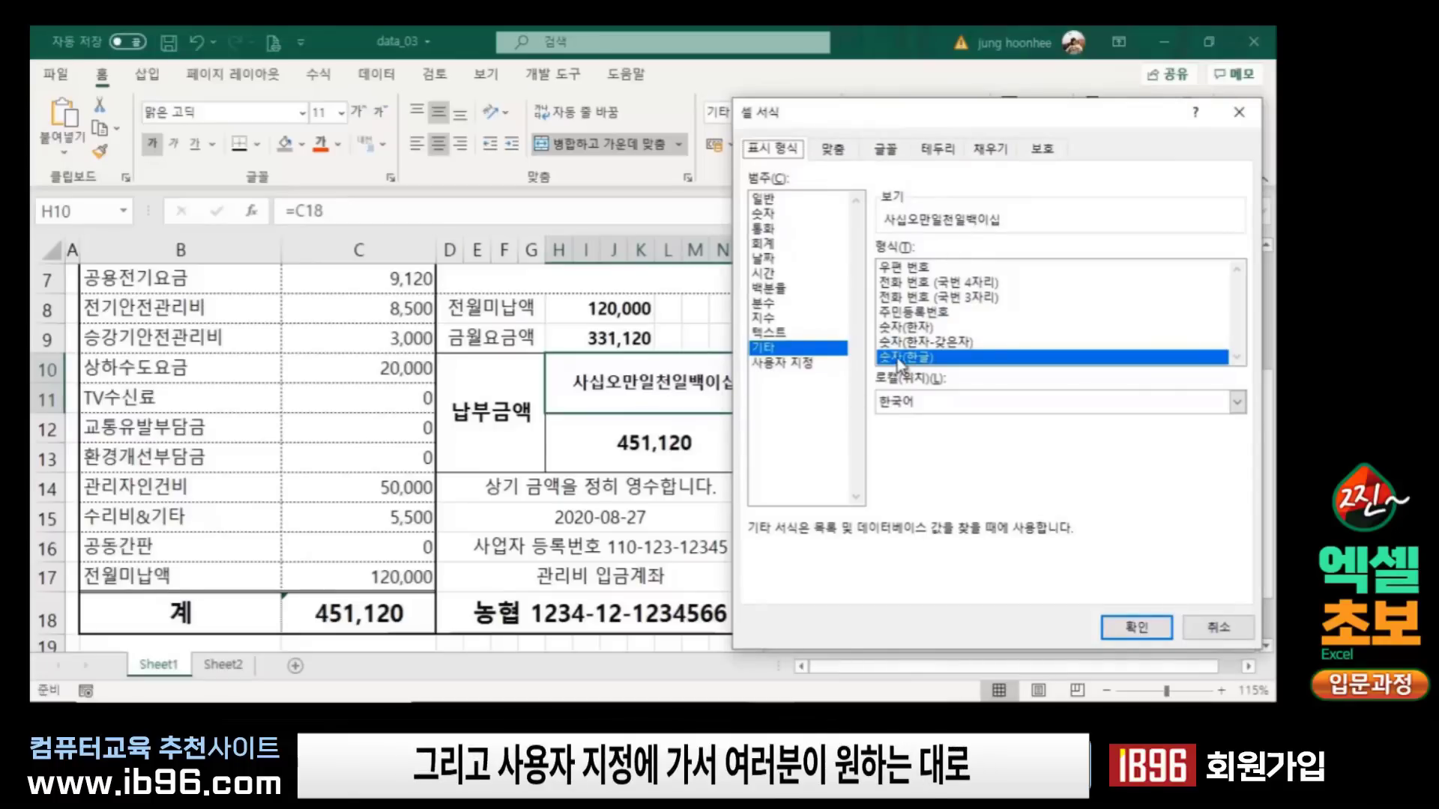
left_click(803, 367)
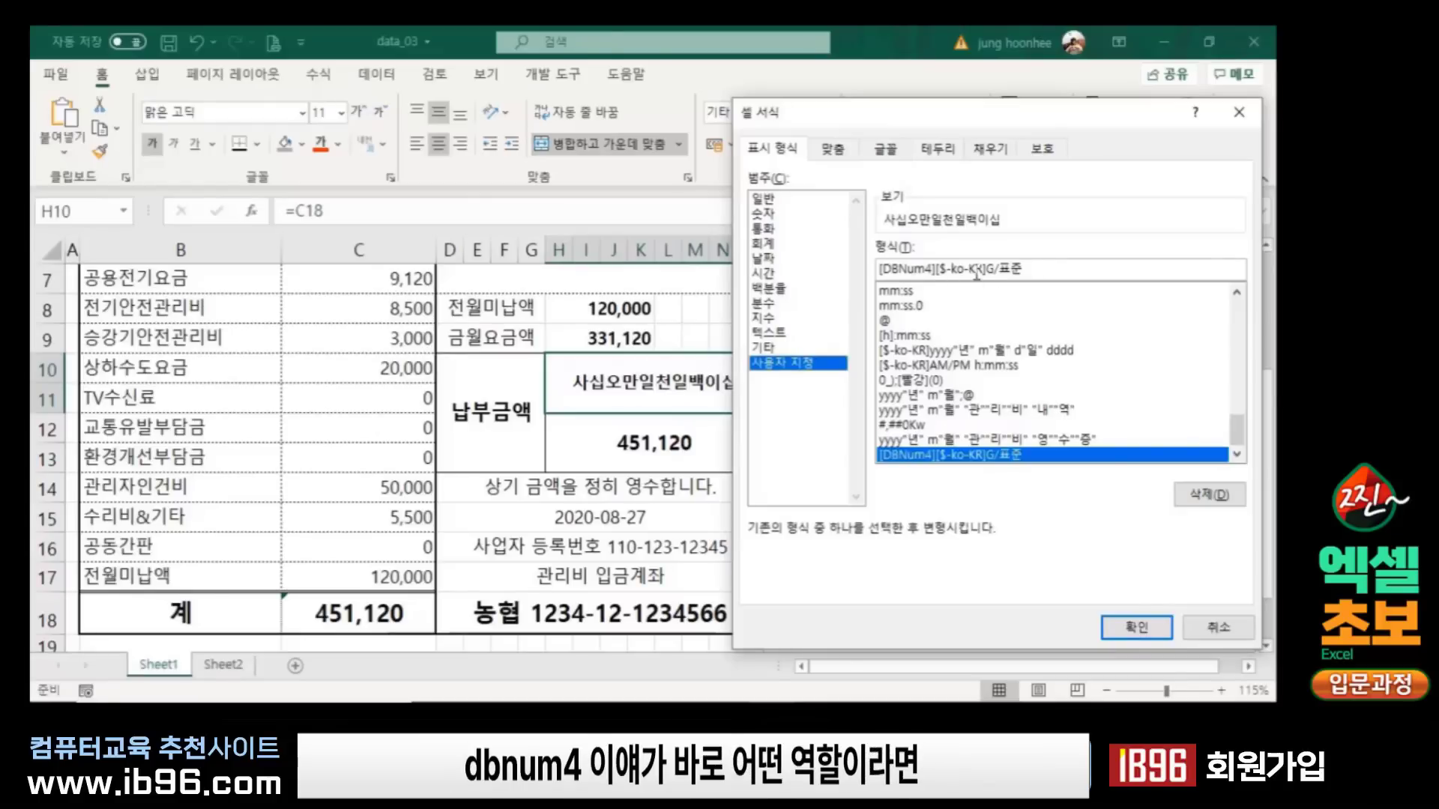
left_click_drag(936, 271, 872, 274)
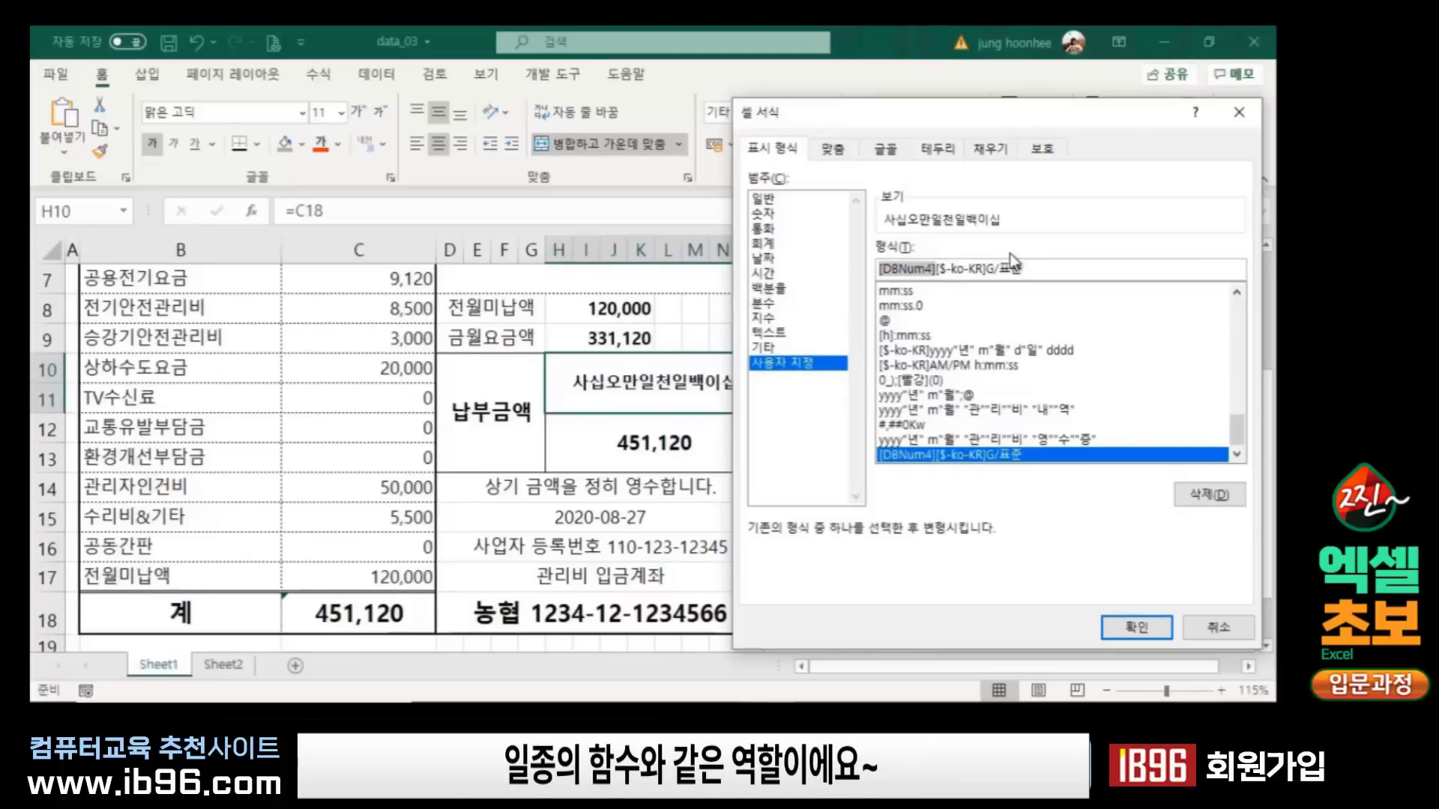
left_click(933, 270)
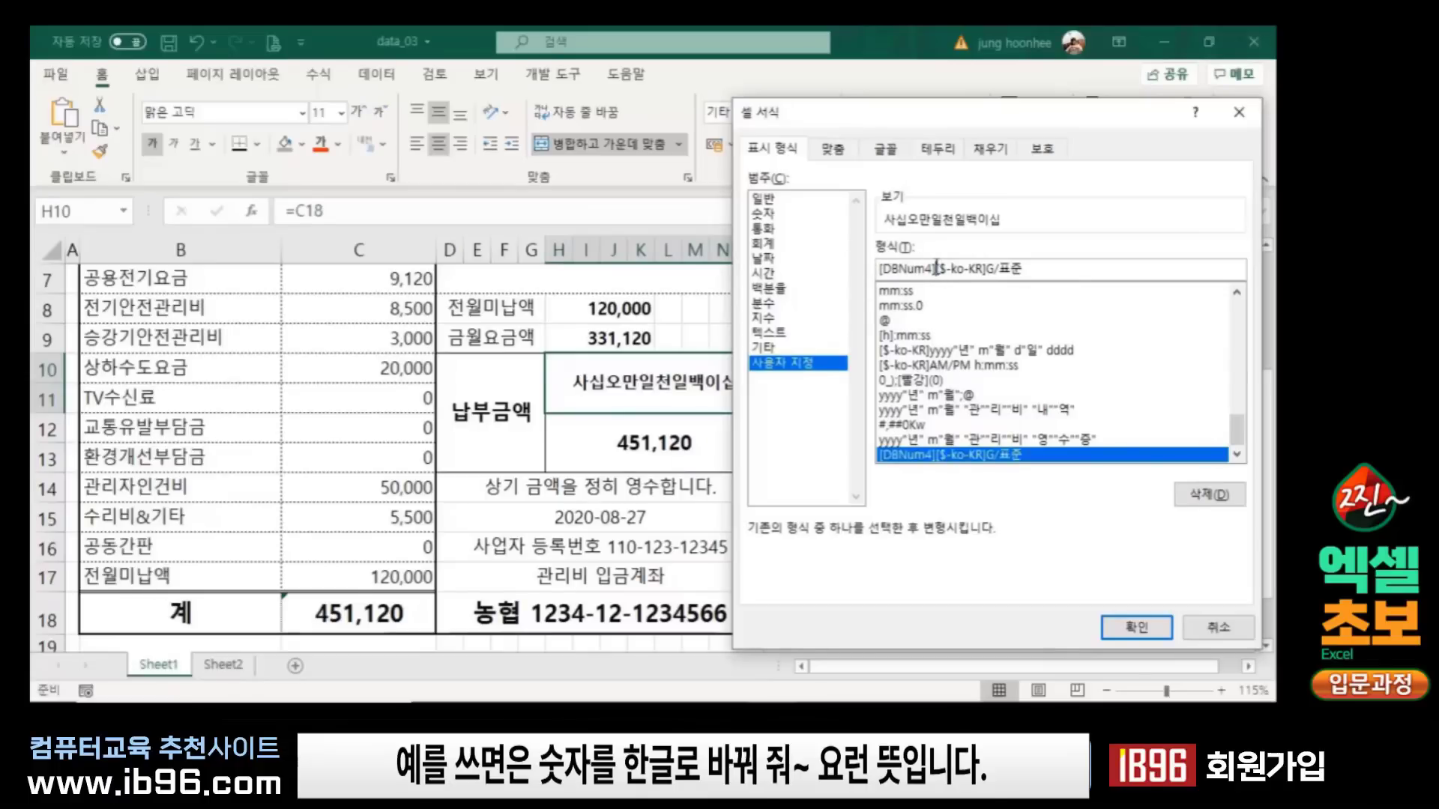
left_click(1052, 267)
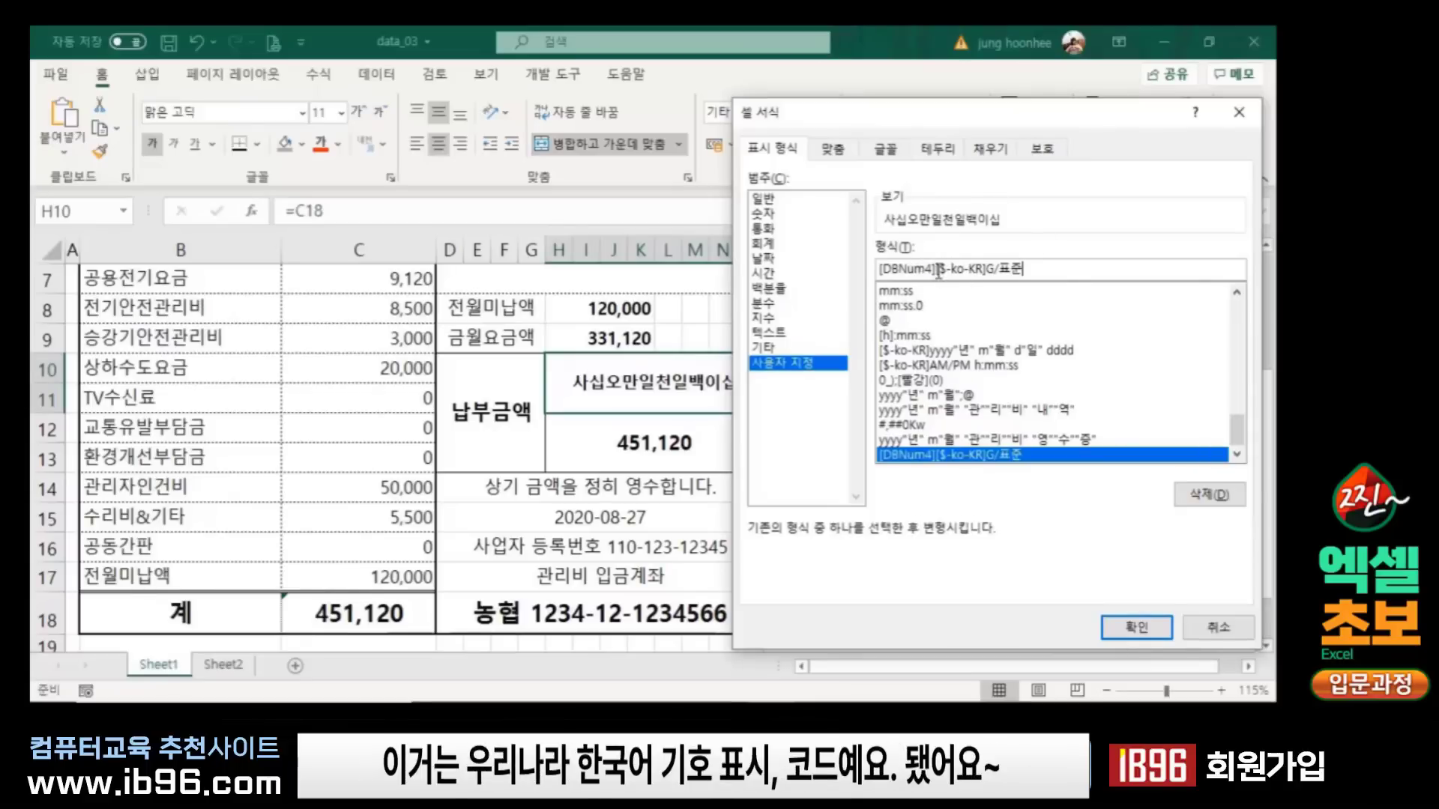
left_click_drag(936, 269, 984, 268)
left_click(1074, 268)
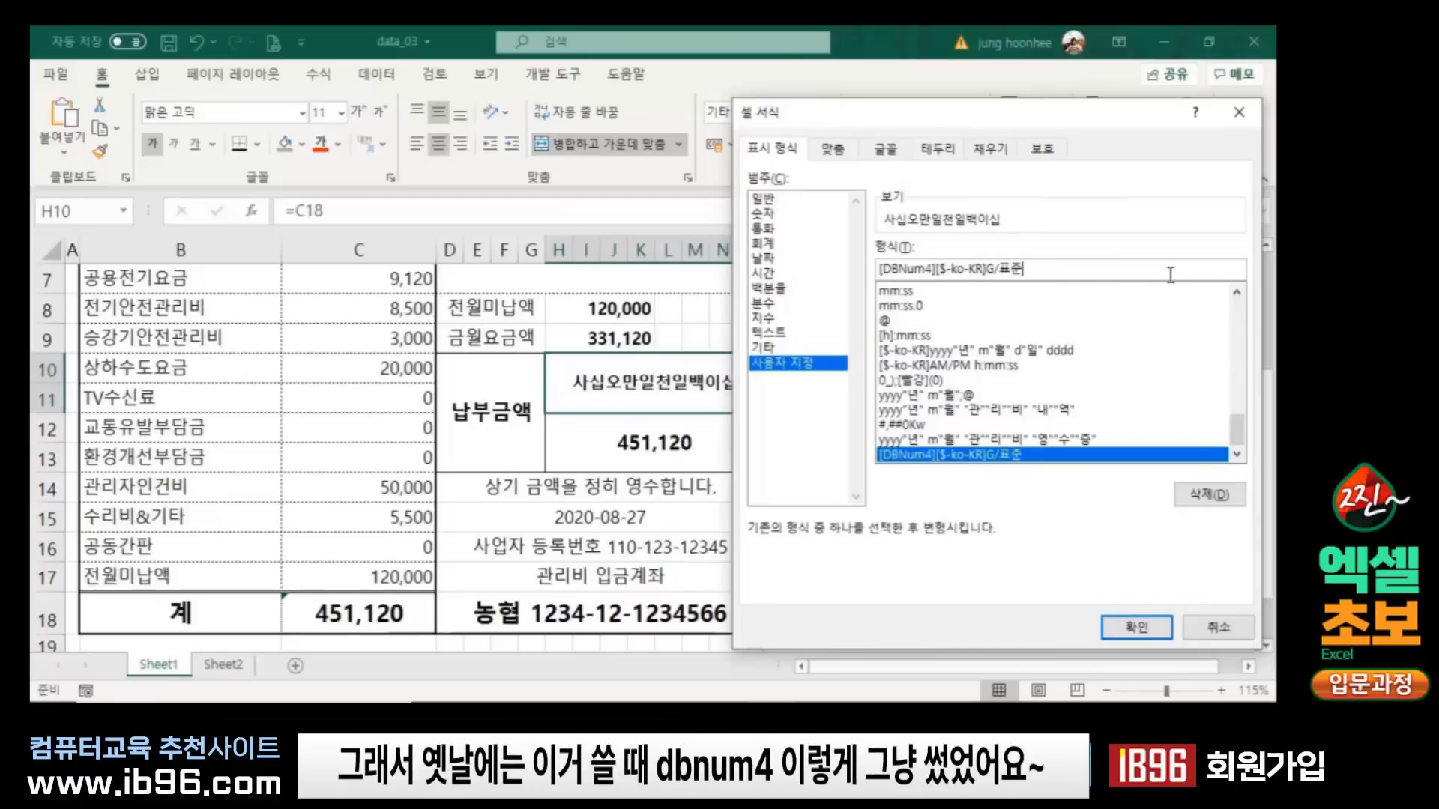
Step: Rewrite the custom format code as [DBNum4]g표준, dropping the locale part and slash
key("BackSpace")
key("BackSpace")
key("BackSpace")
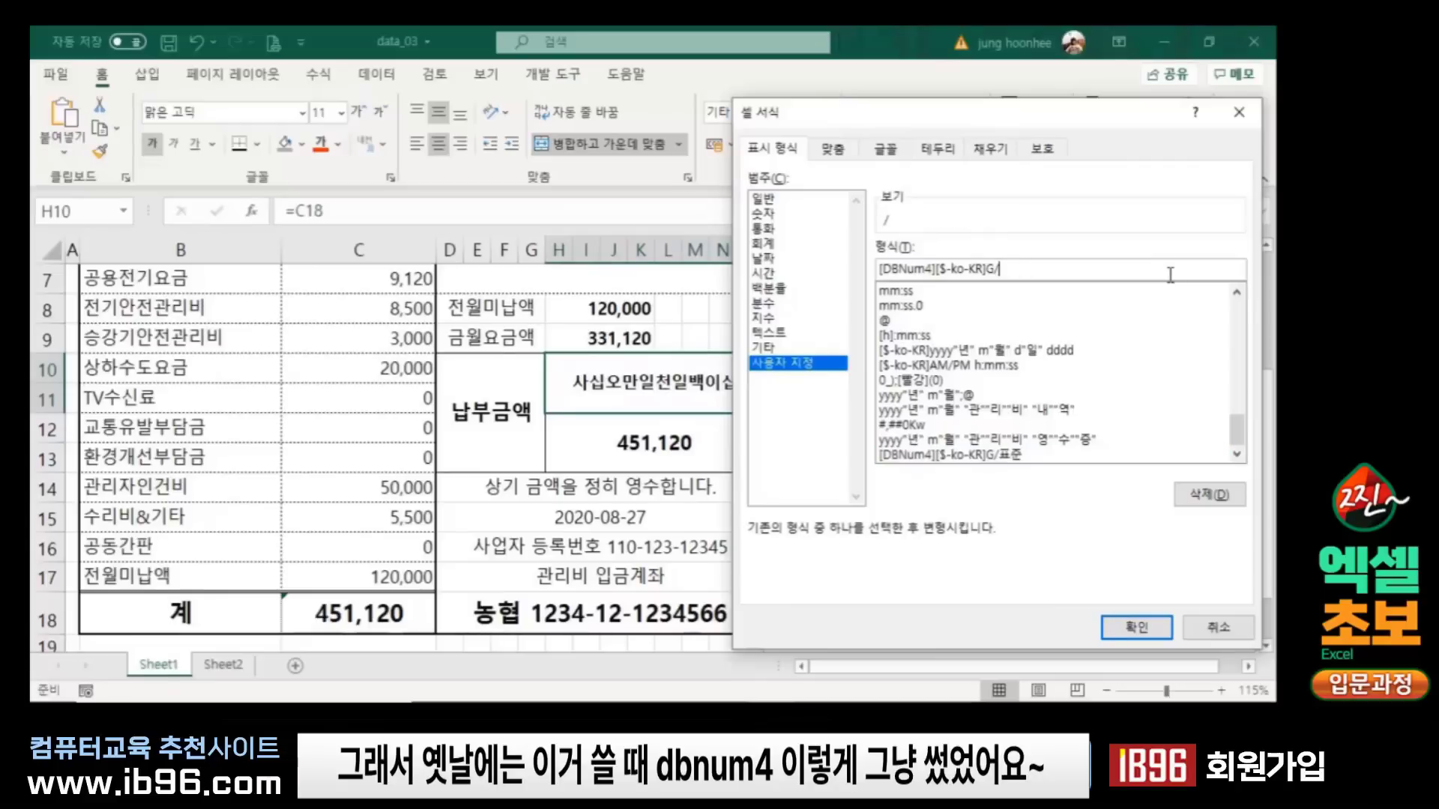
key("BackSpace")
key("BackSpace")
key("BackSpace")
key("BackSpace")
key("BackSpace")
key("BackSpace")
key("BackSpace")
key("BackSpace")
key("BackSpace")
key("BackSpace")
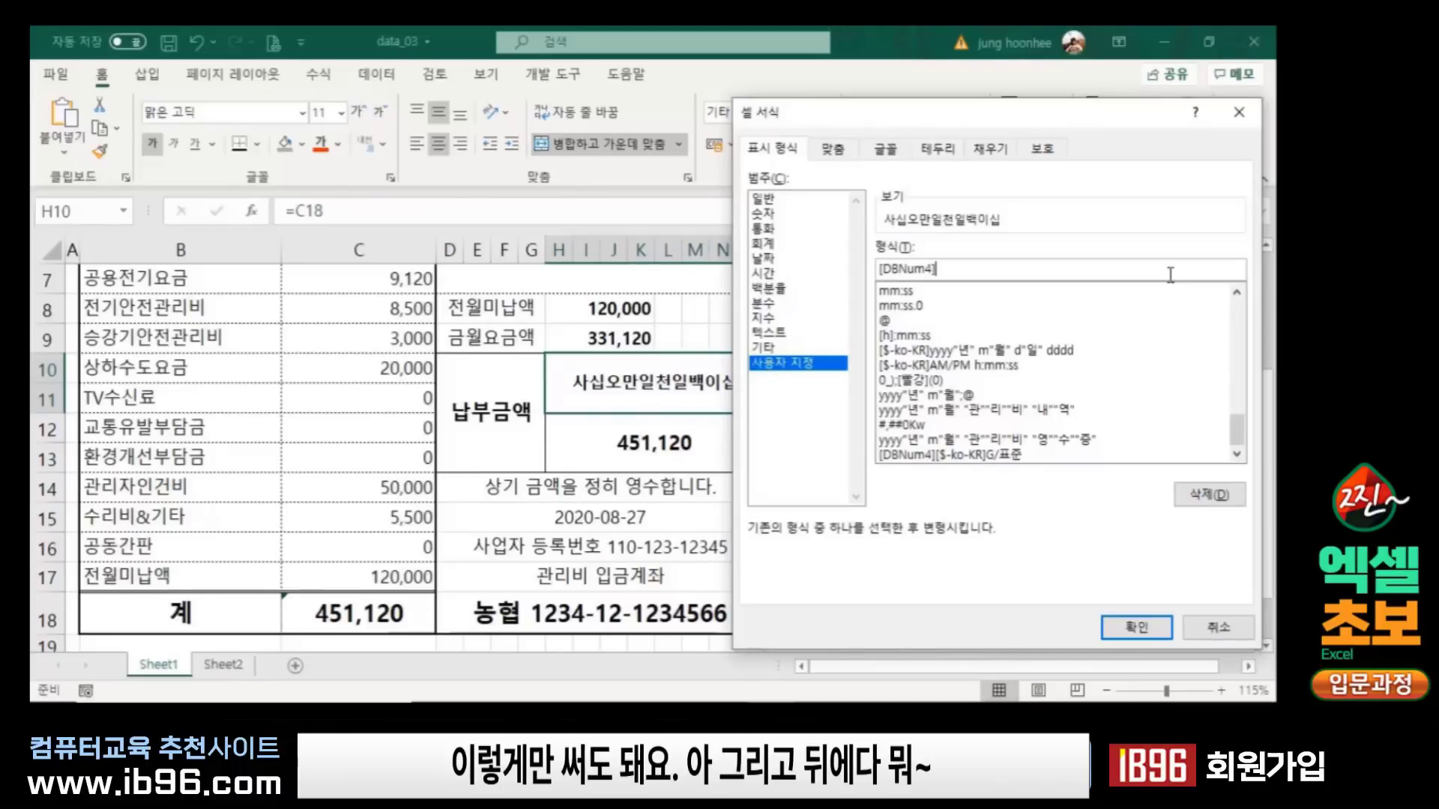
type("\"")
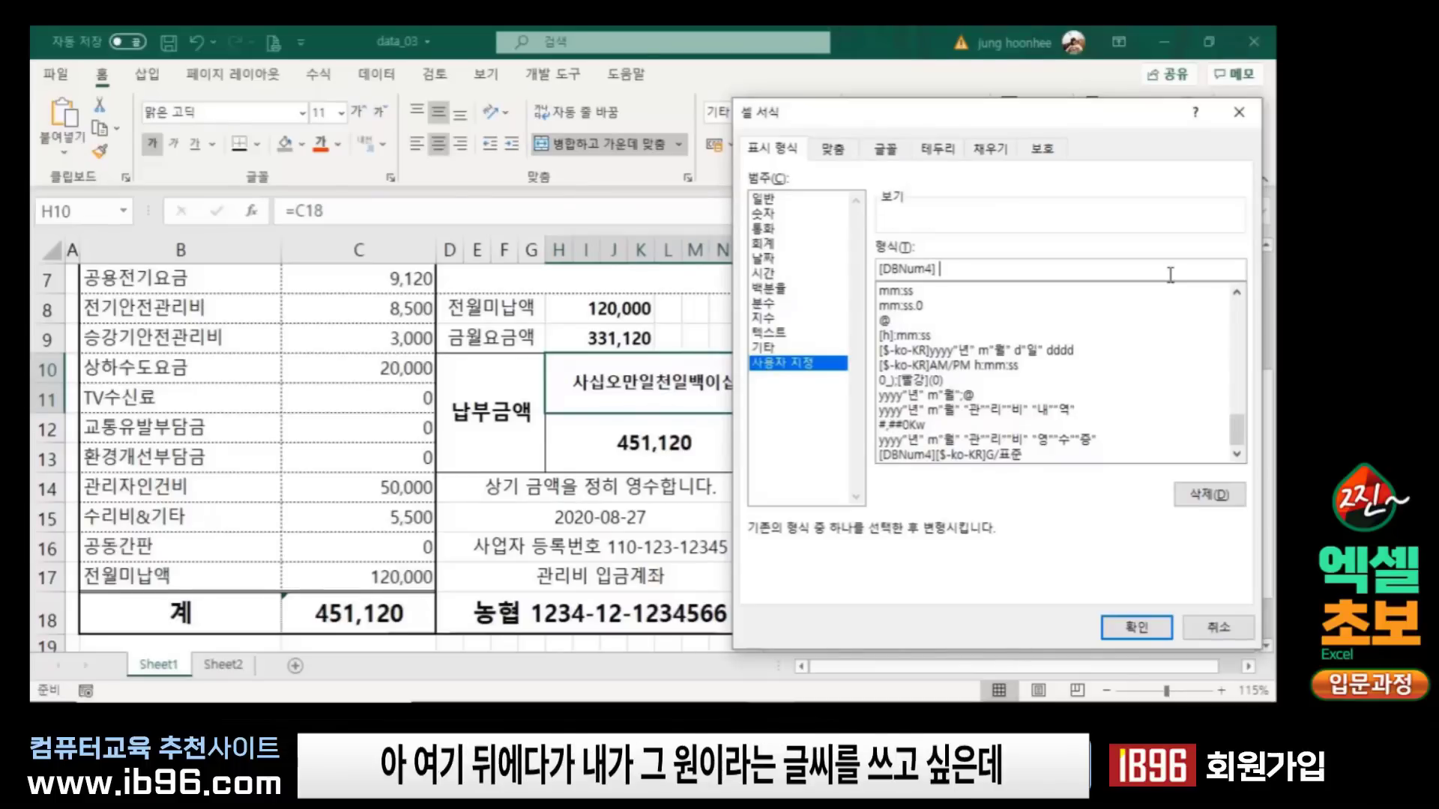
key("BackSpace")
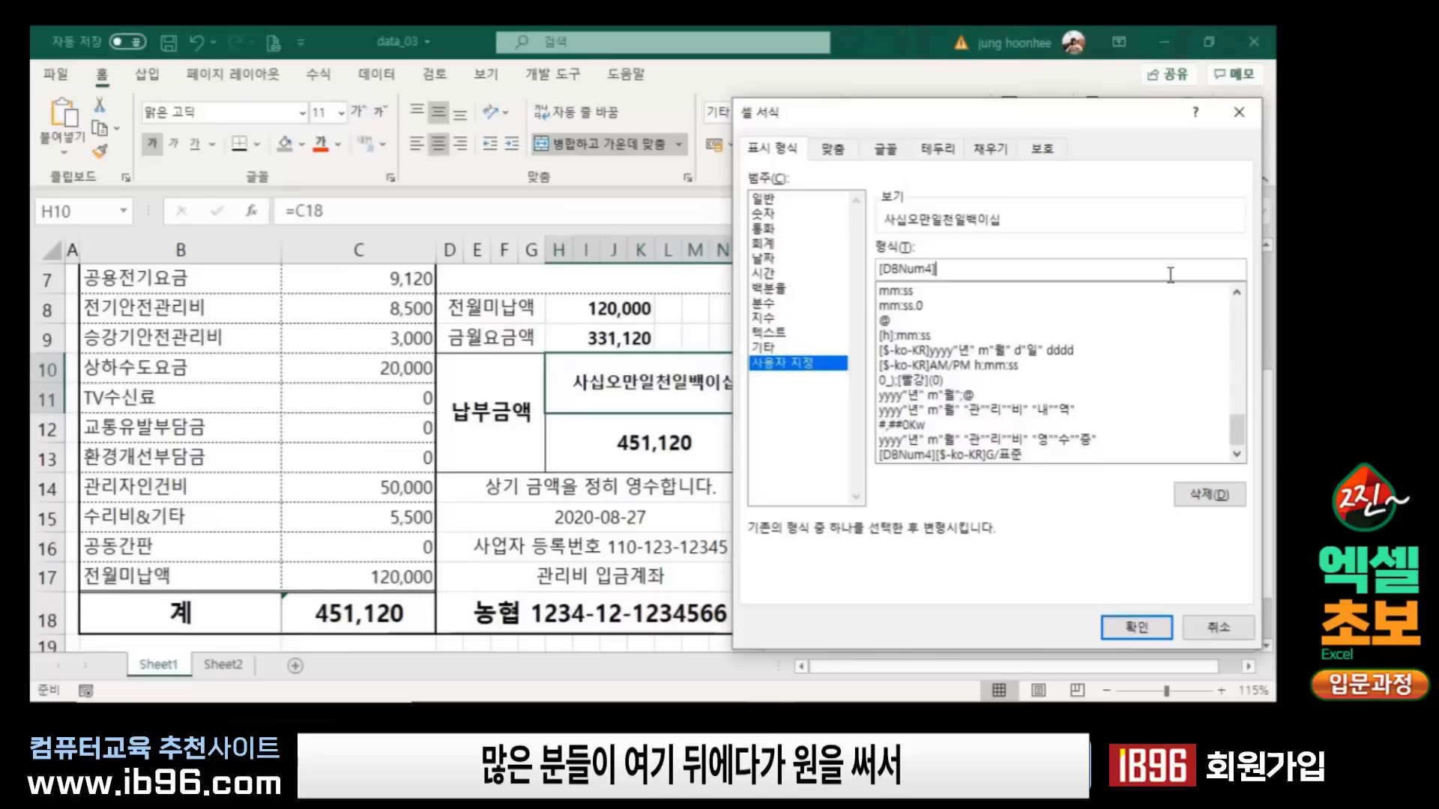
type("원")
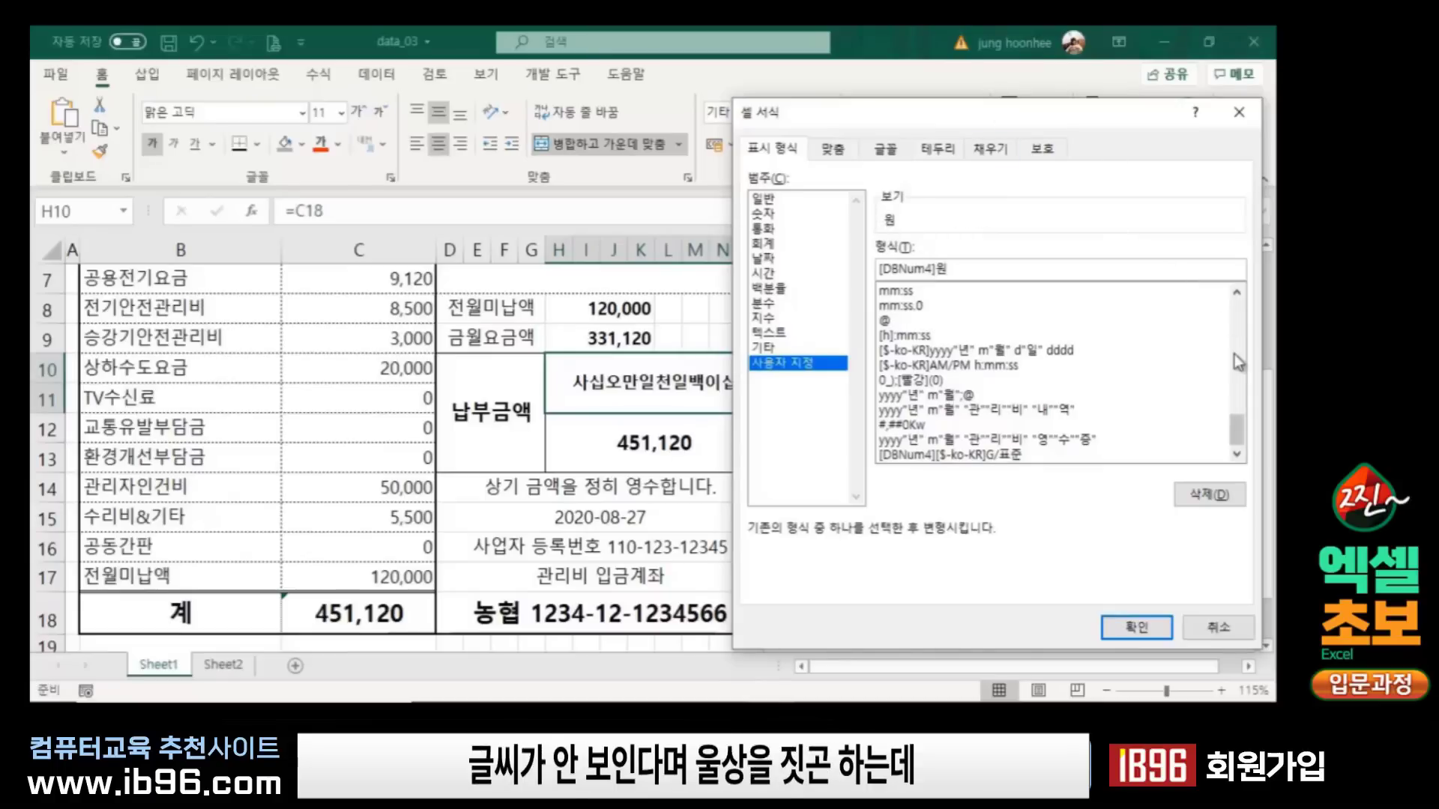
key("BackSpace")
key("BackSpace")
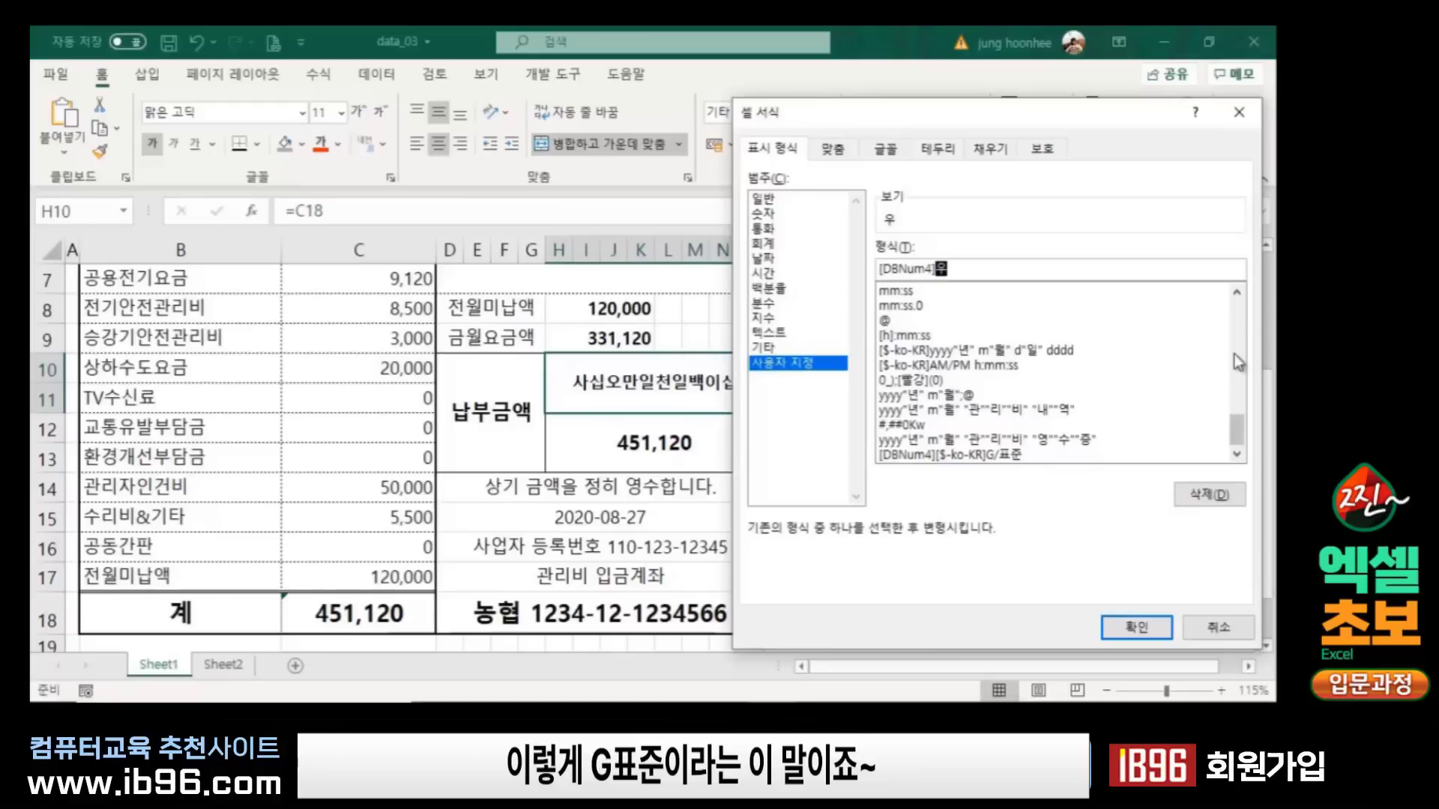
key("BackSpace")
key("BackSpace")
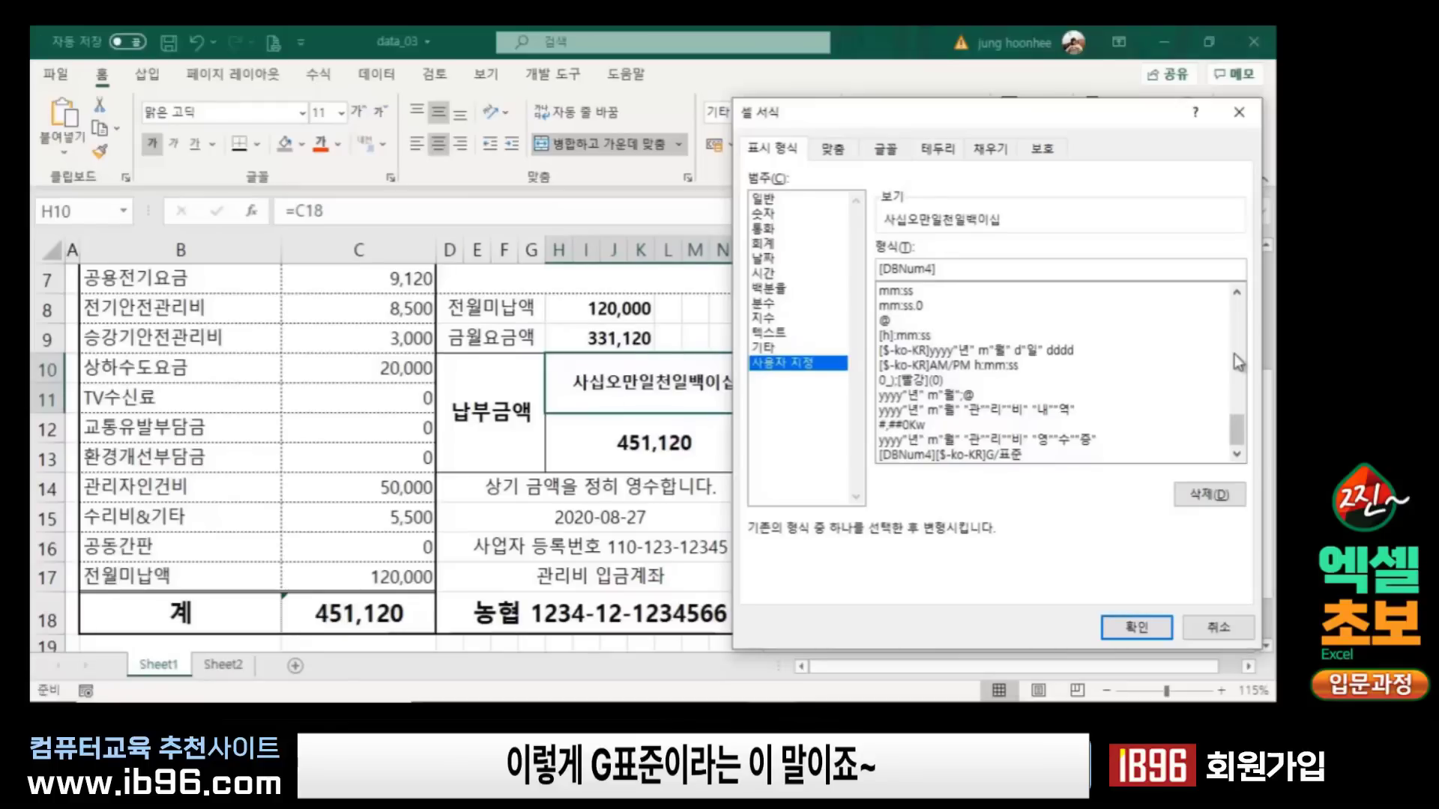
type("g")
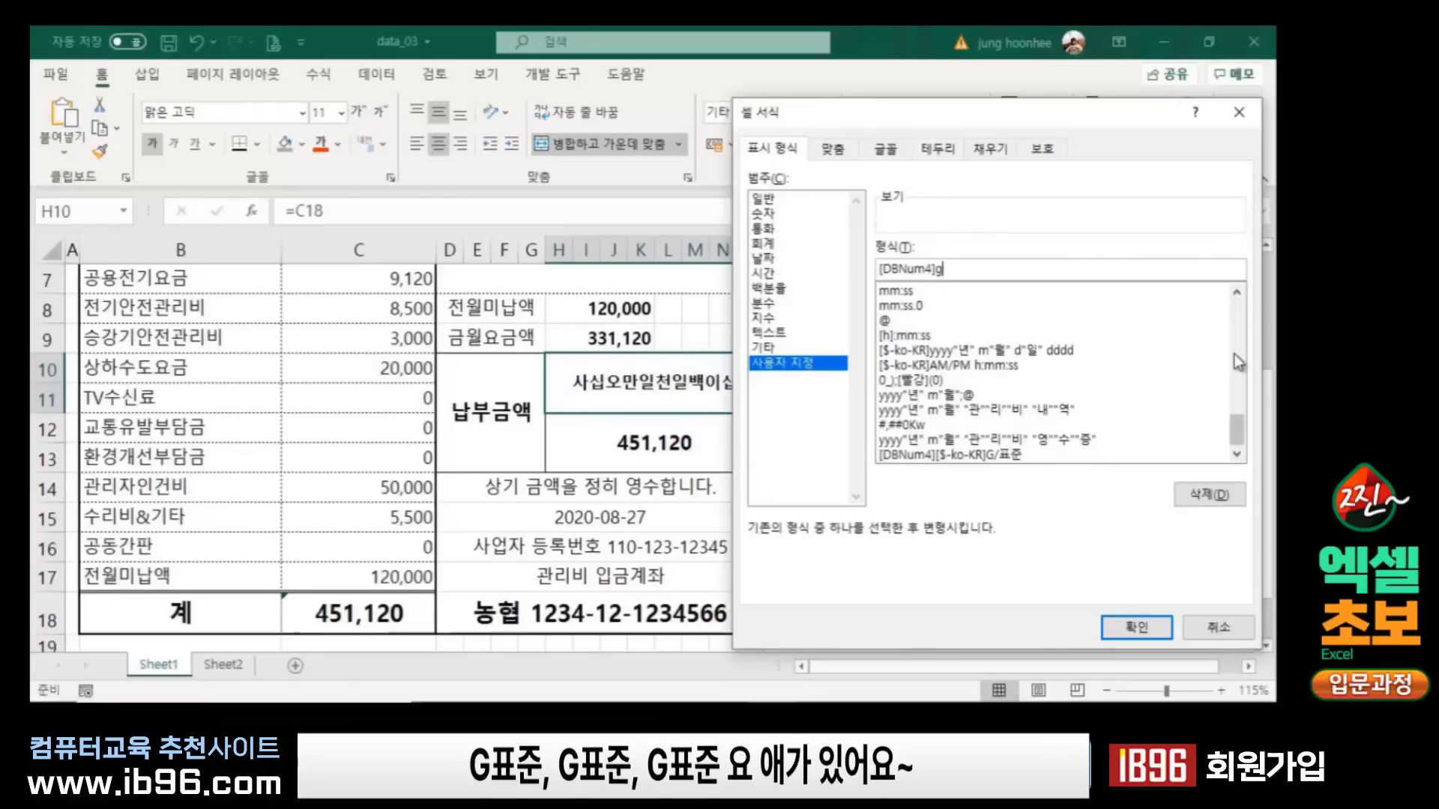
type("/표준")
key("BackSpace")
key("BackSpace")
key("BackSpace")
type("표")
type("준")
key("Left")
key("Left")
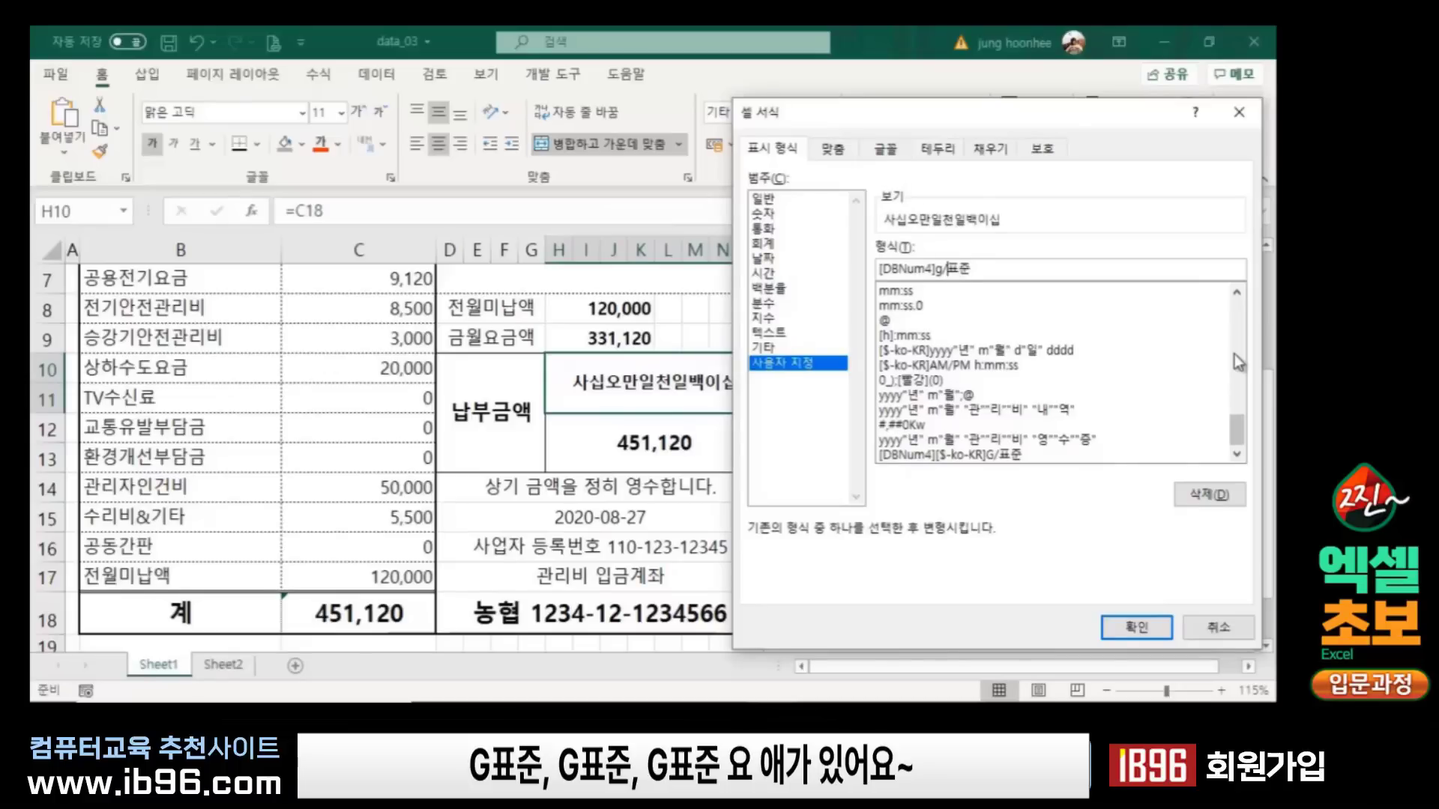
key("BackSpace")
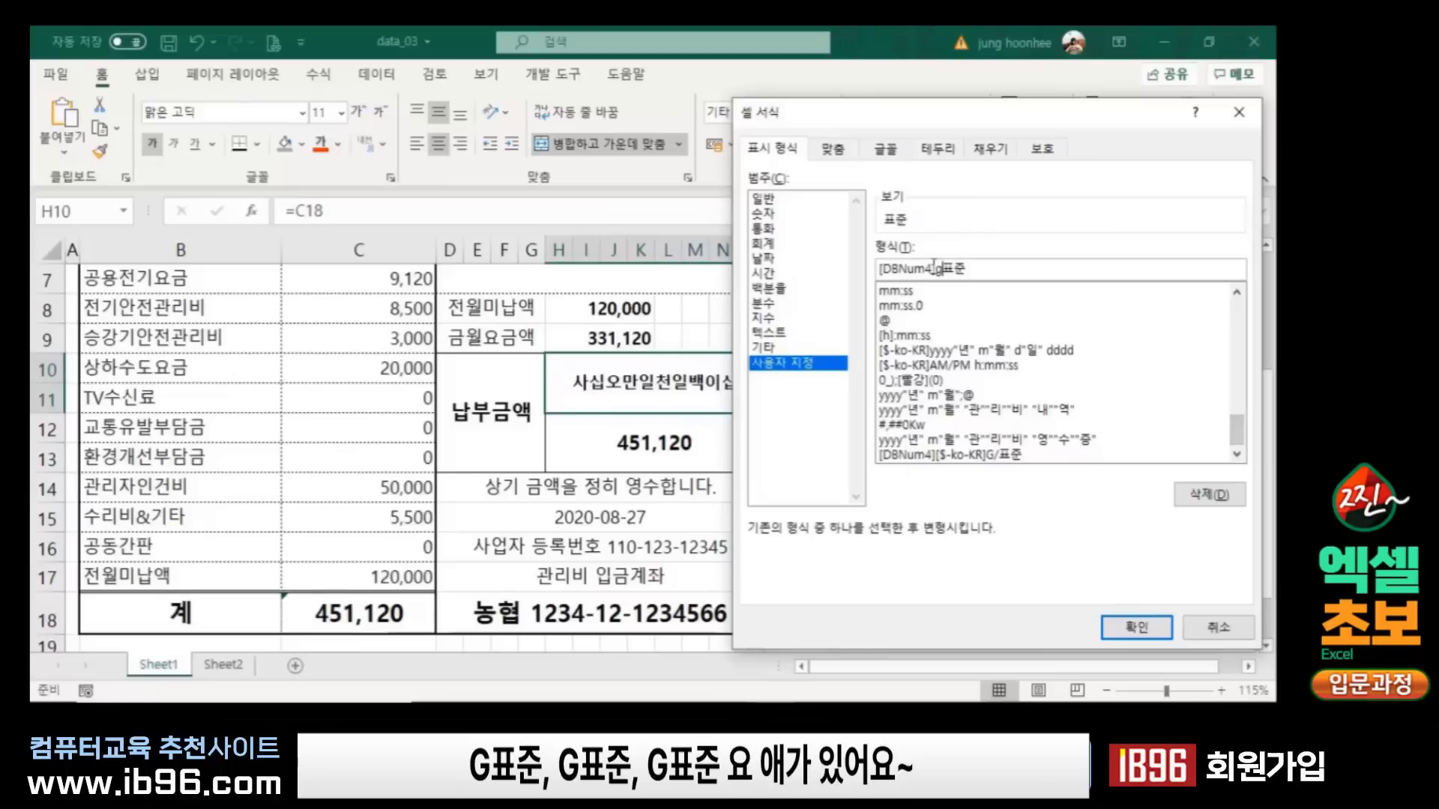
Step: Put the slash back after g and start appending 원정 to the format code
left_click(987, 271)
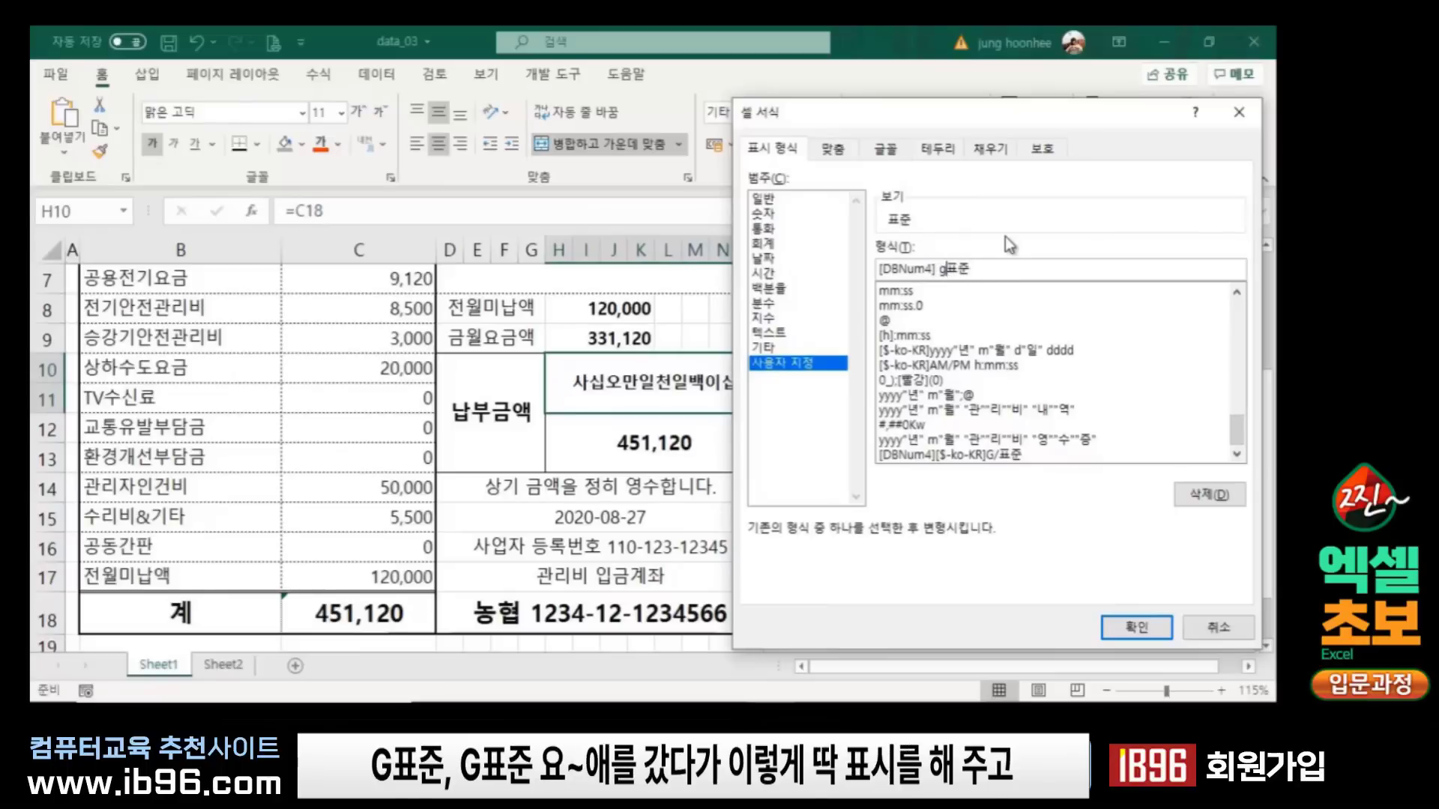
type("/")
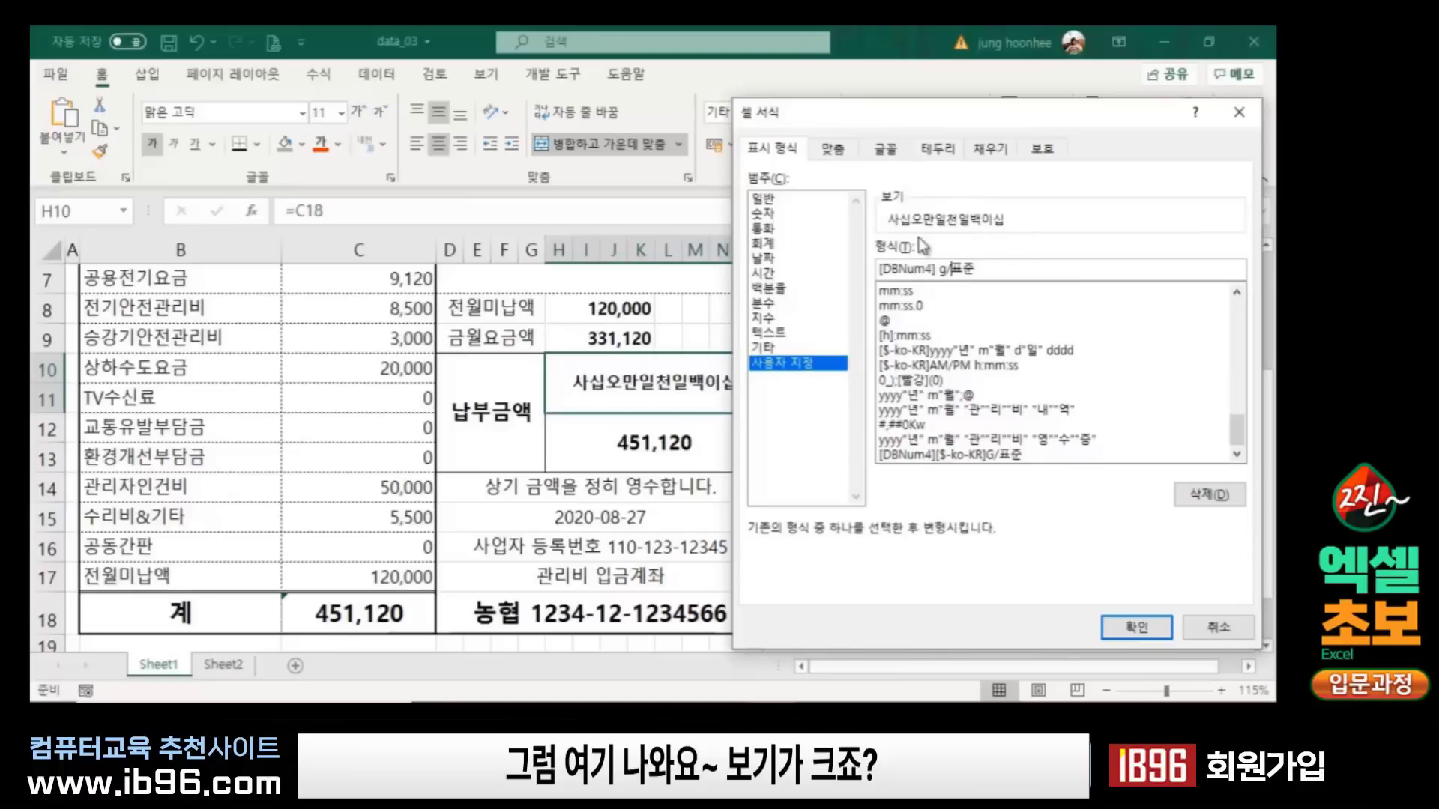
left_click(989, 270)
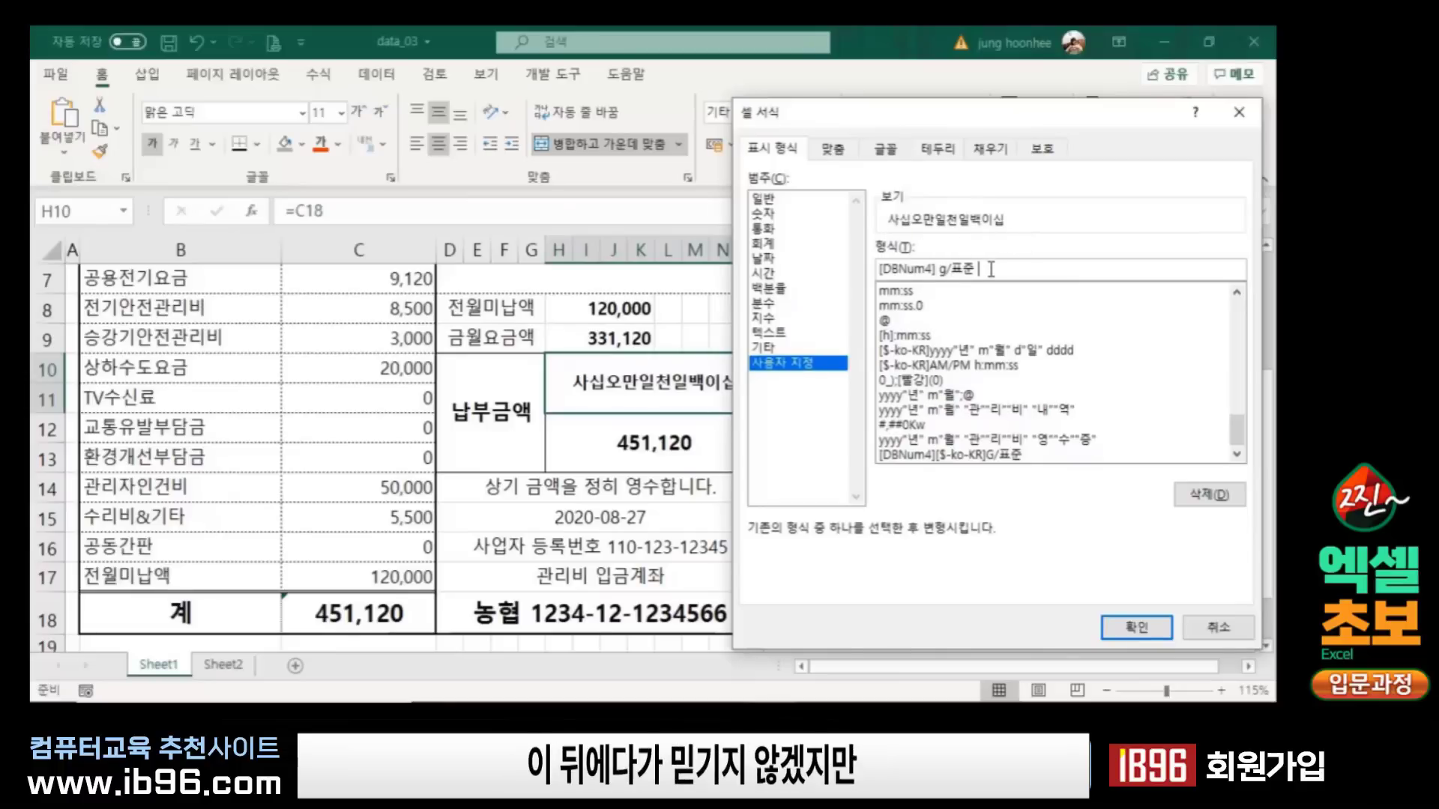
type("원")
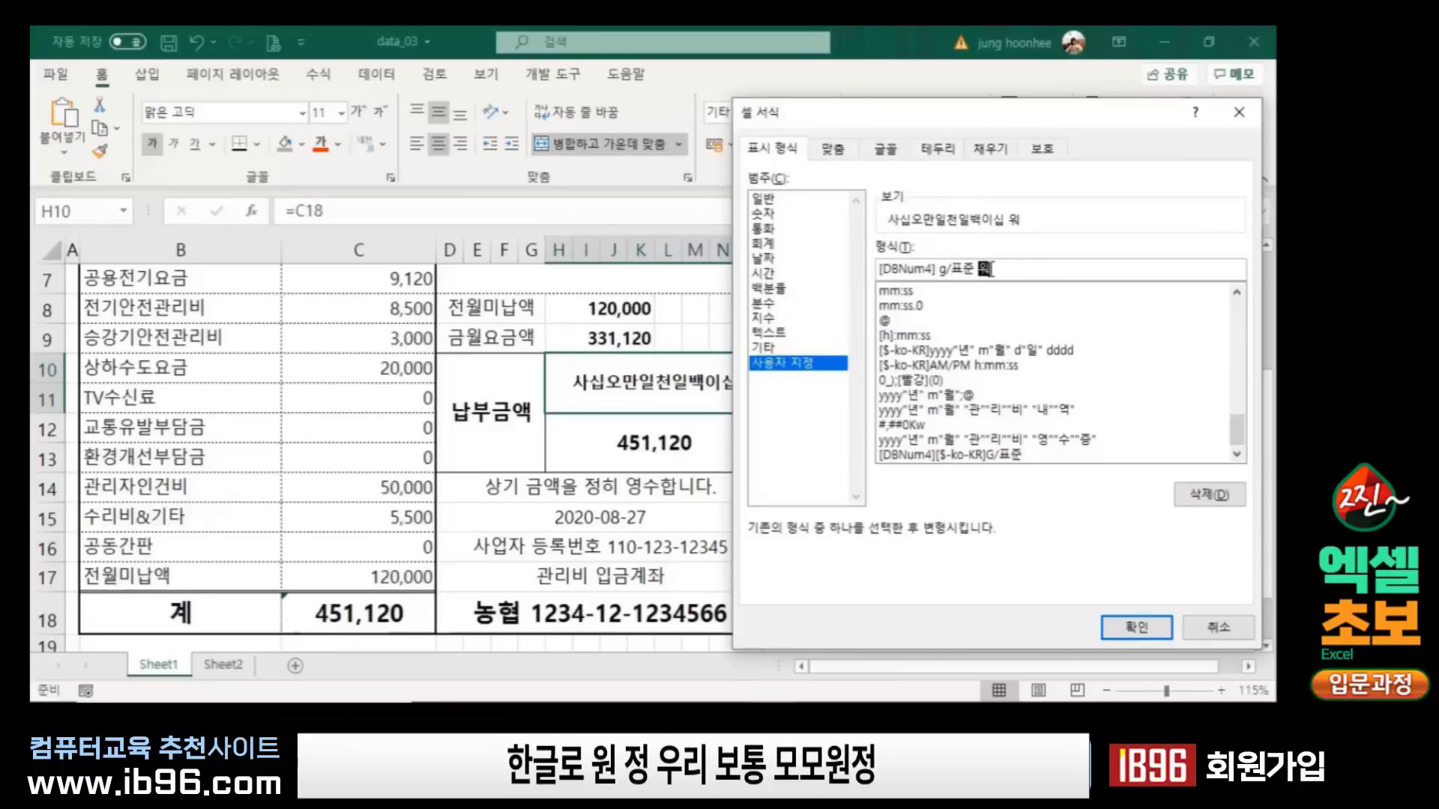
type("저")
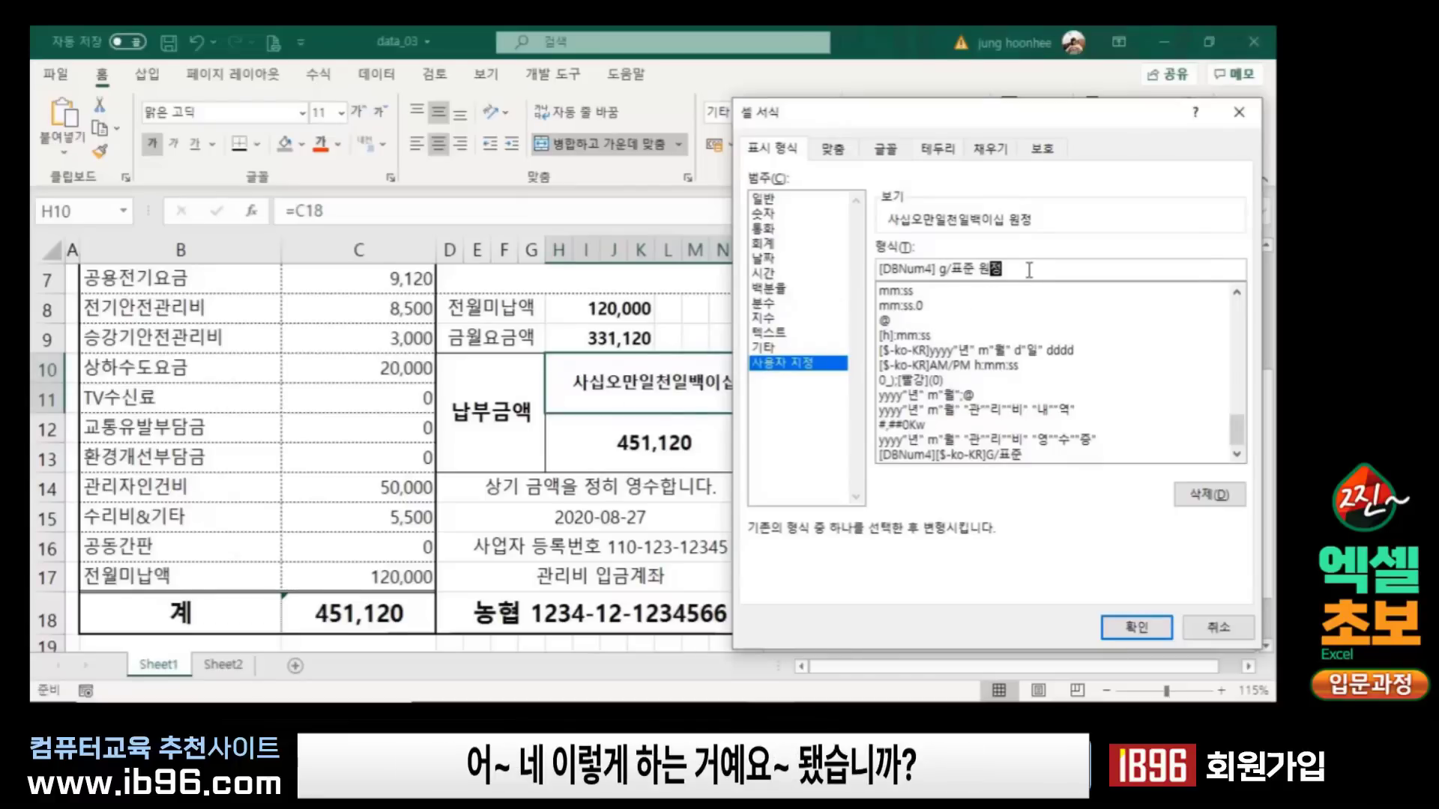
Step: Discard the edit, reopen H10's custom Korean-words format, and append 원정 to its code
left_click(1218, 627)
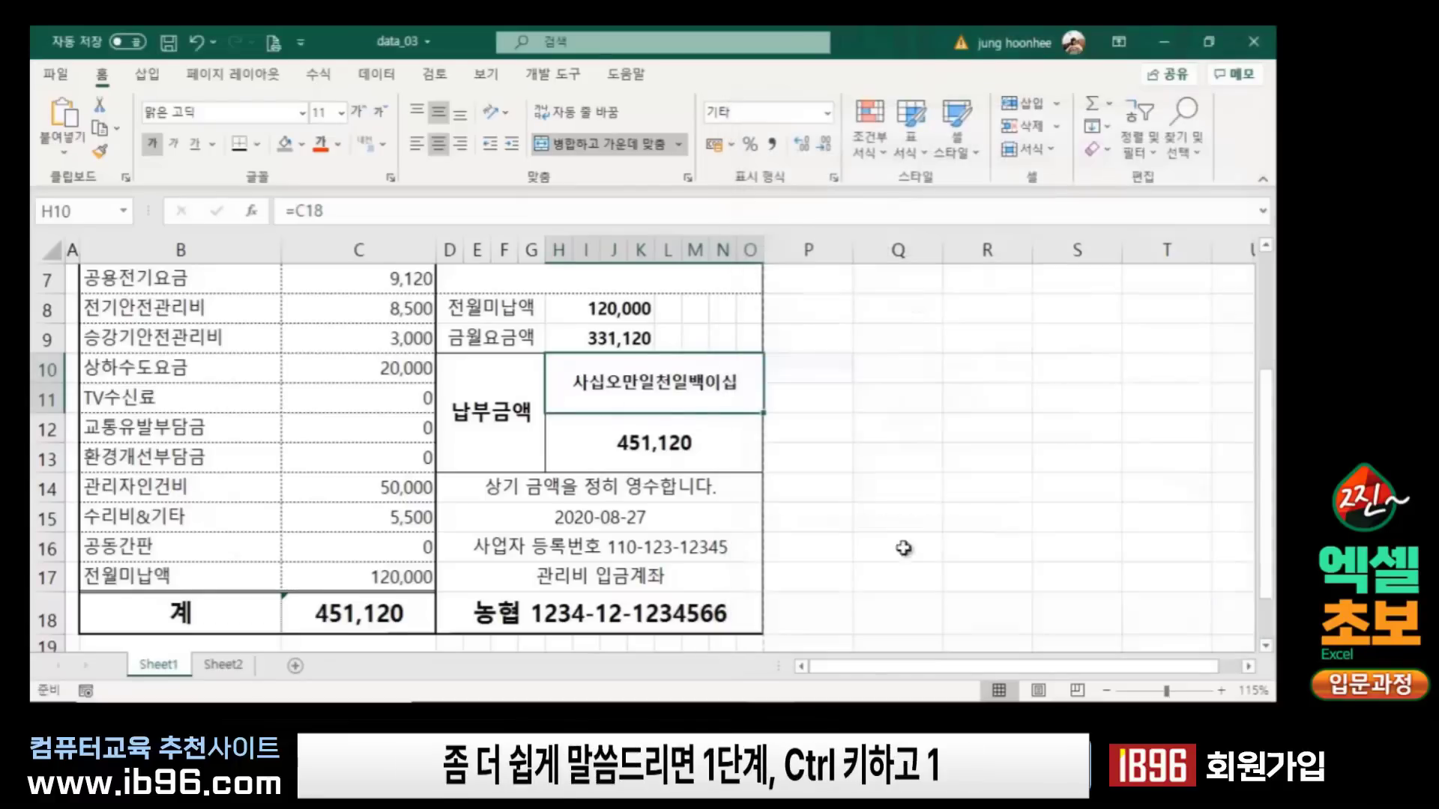
left_click(975, 456)
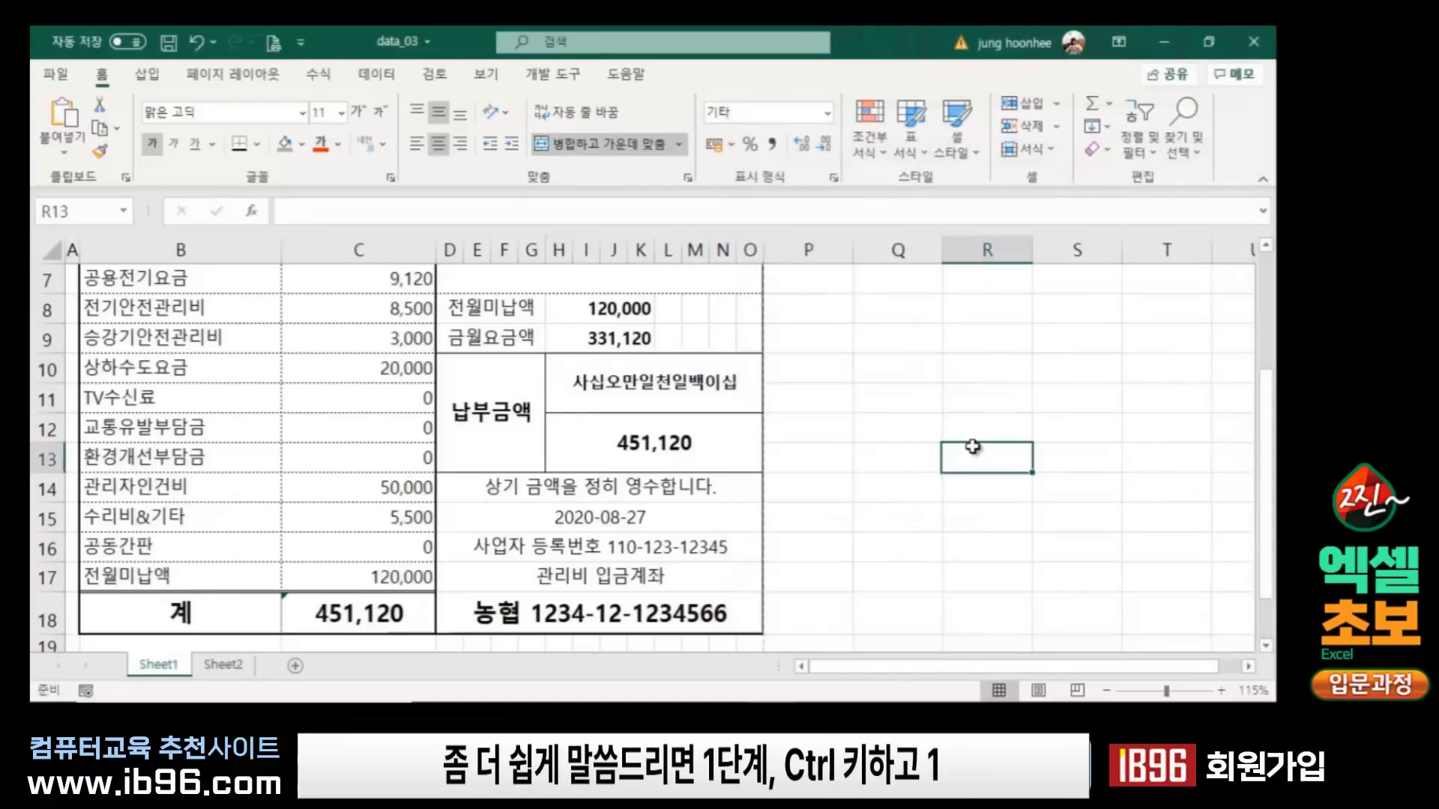
left_click(678, 390)
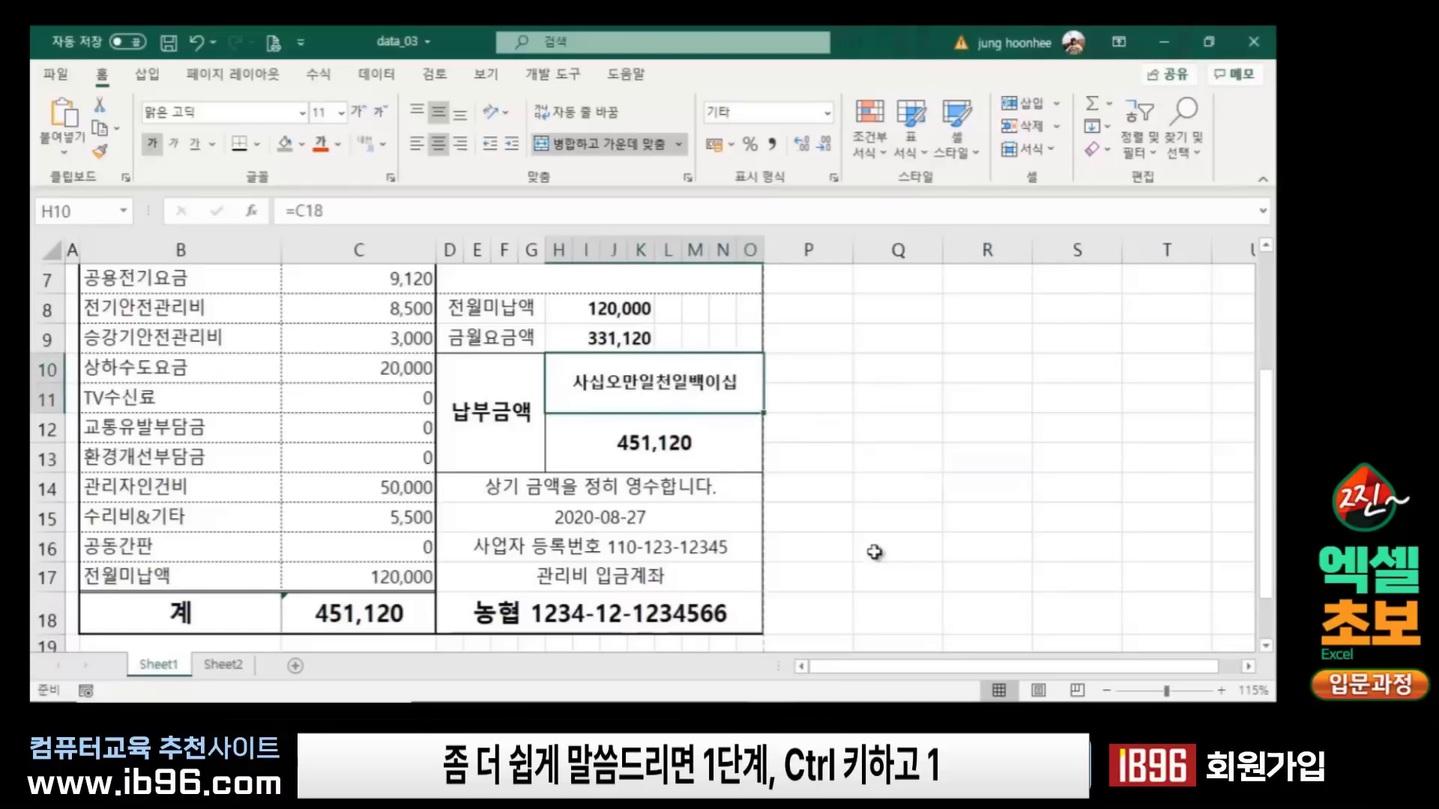
key("ctrl+1")
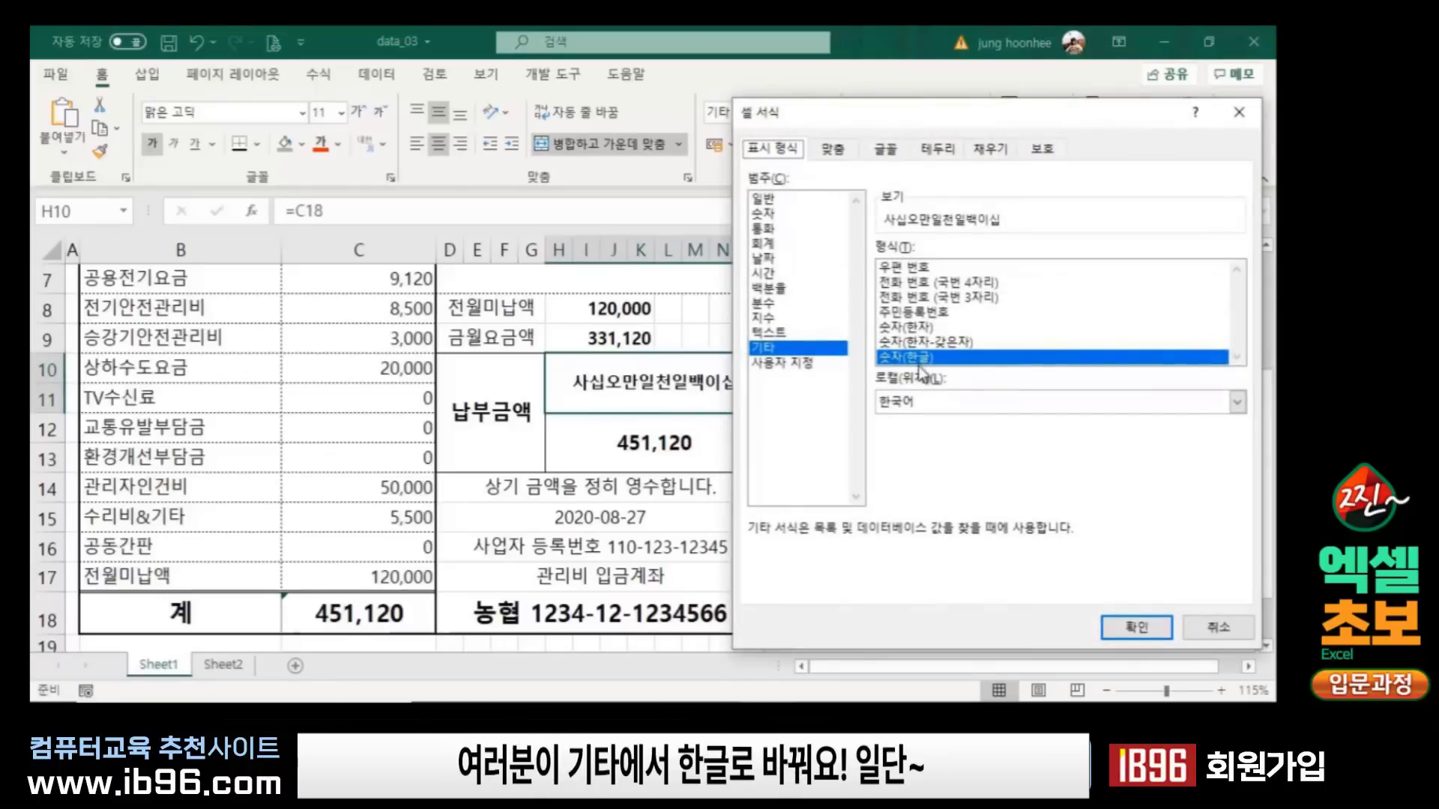
left_click(929, 357)
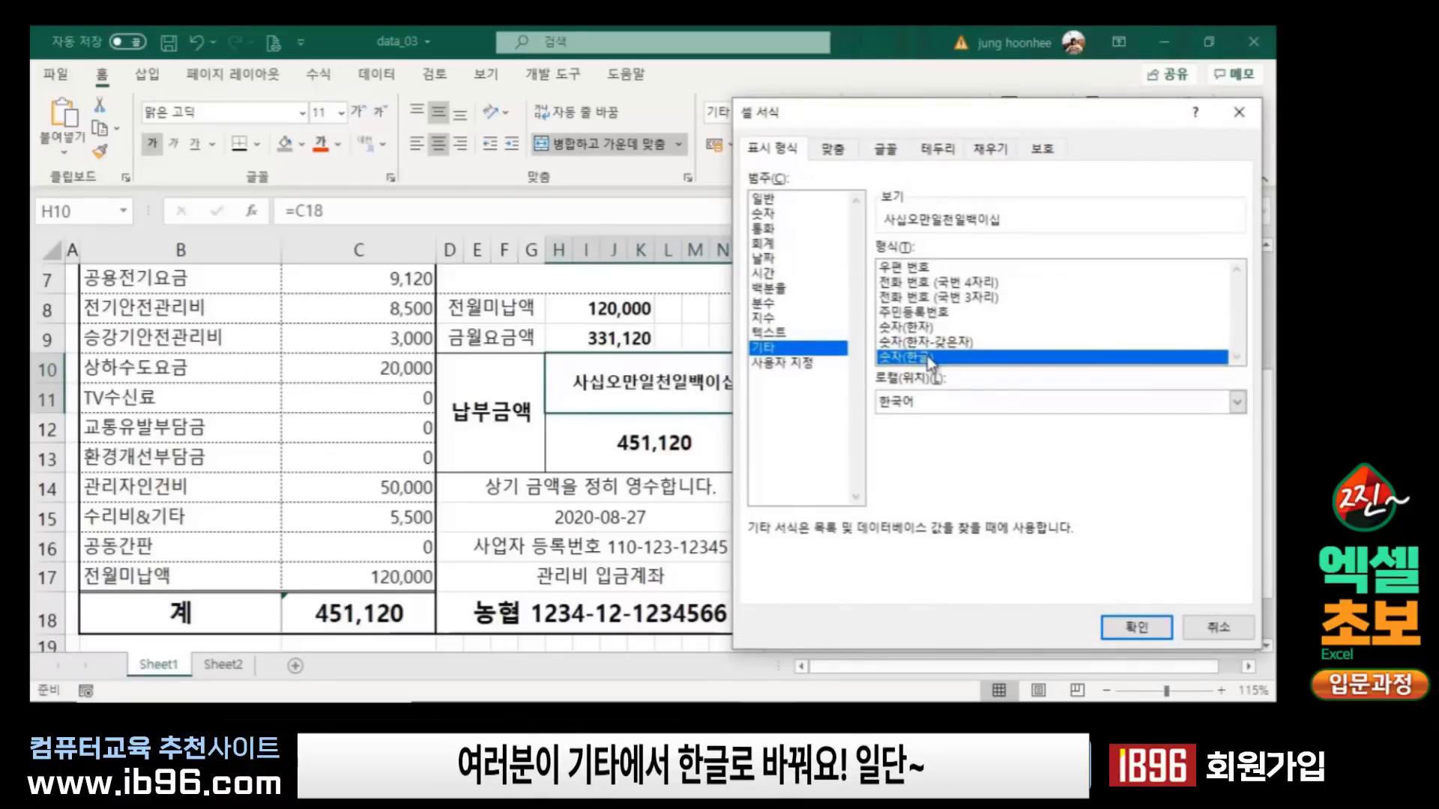
left_click(799, 366)
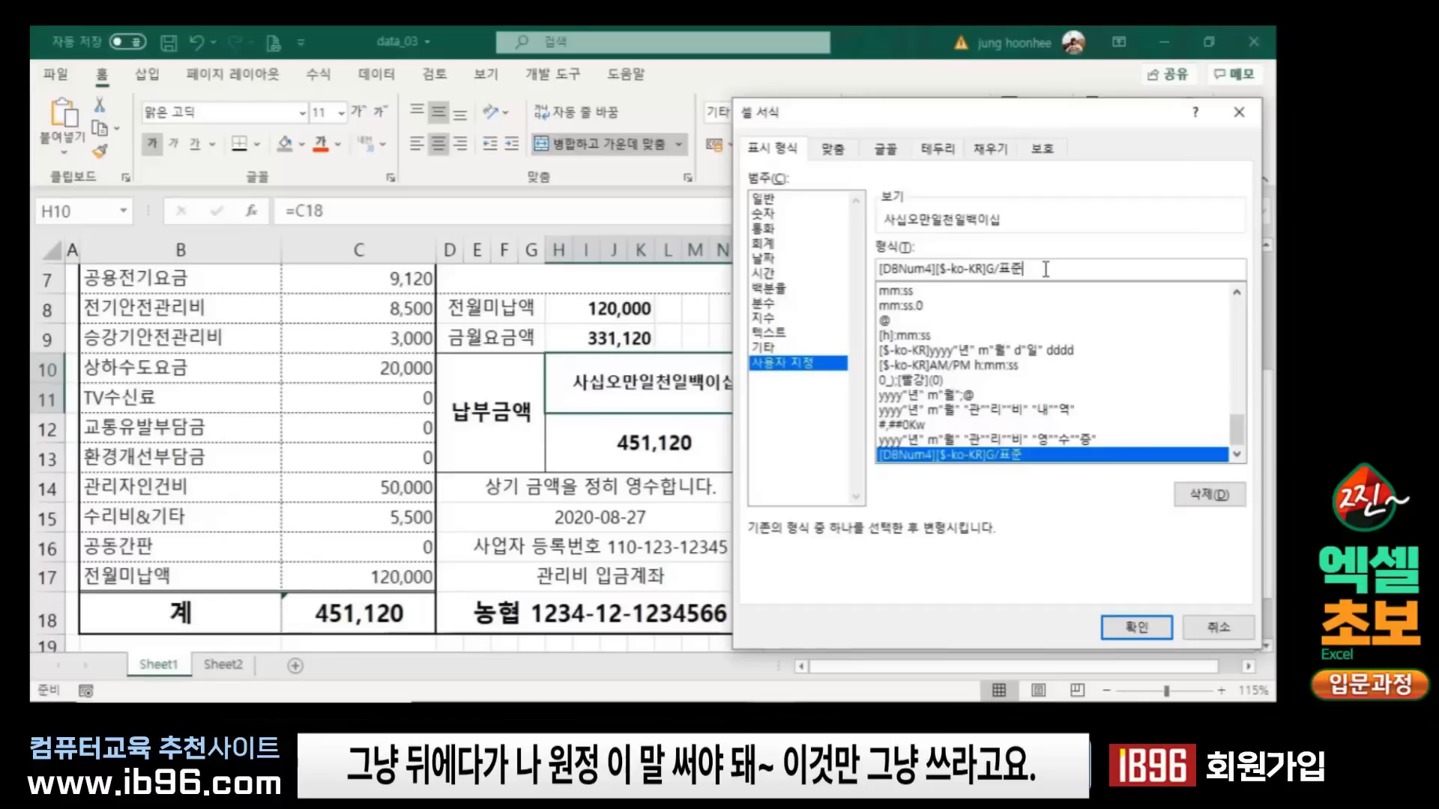
type("원정")
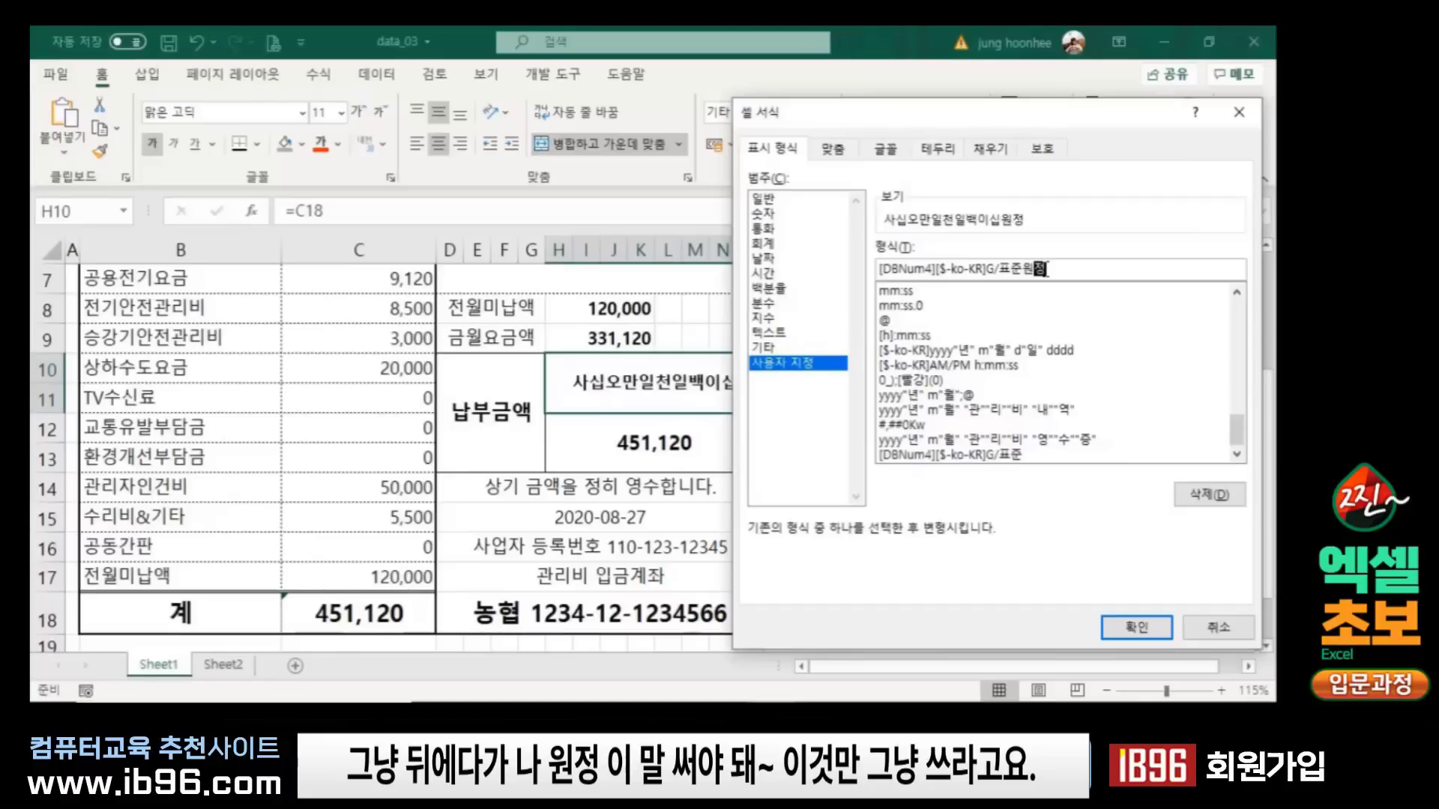
left_click(1027, 223)
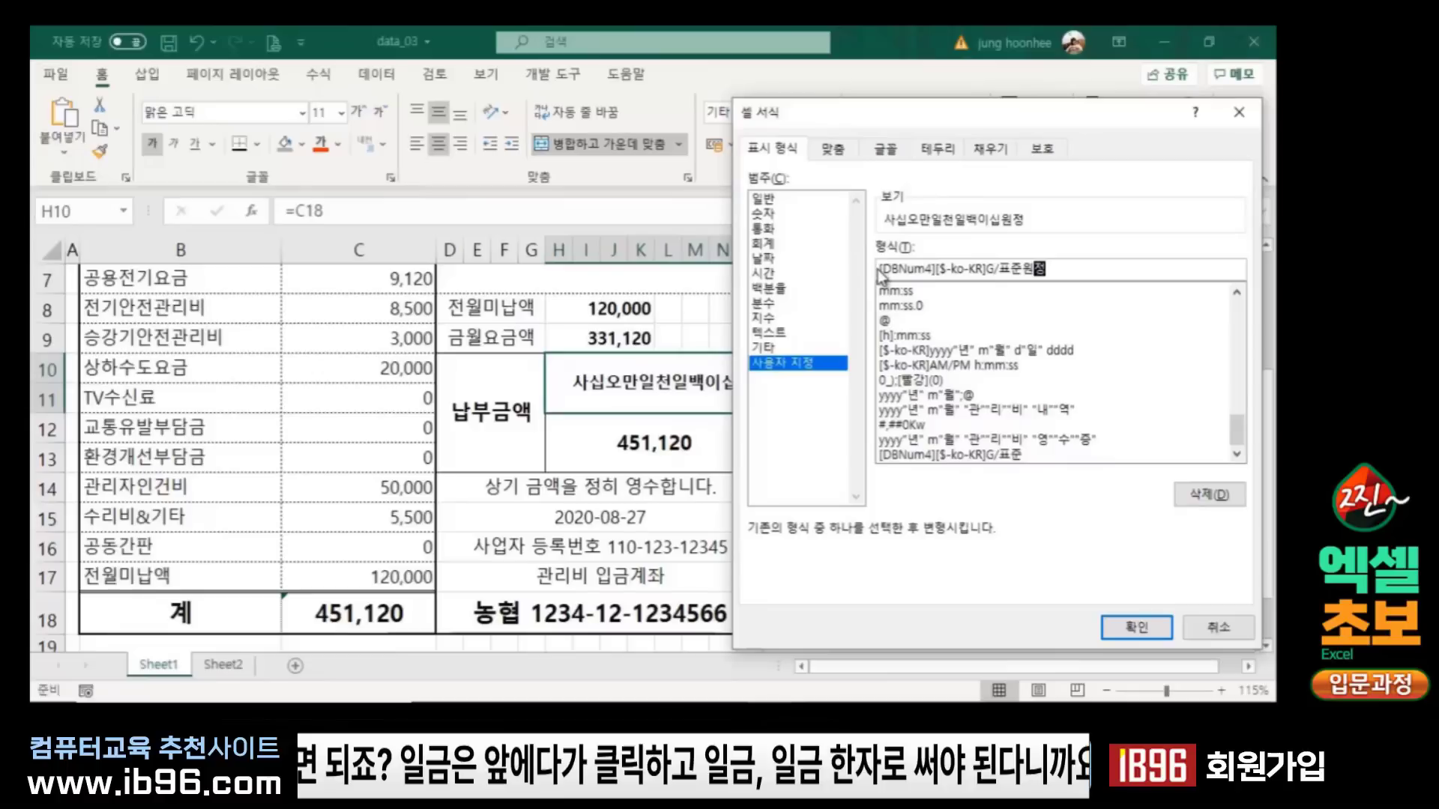
Step: Prefix the code with 一金, converting 일금 to Hanja, and apply the format to H10
left_click(878, 268)
type("이")
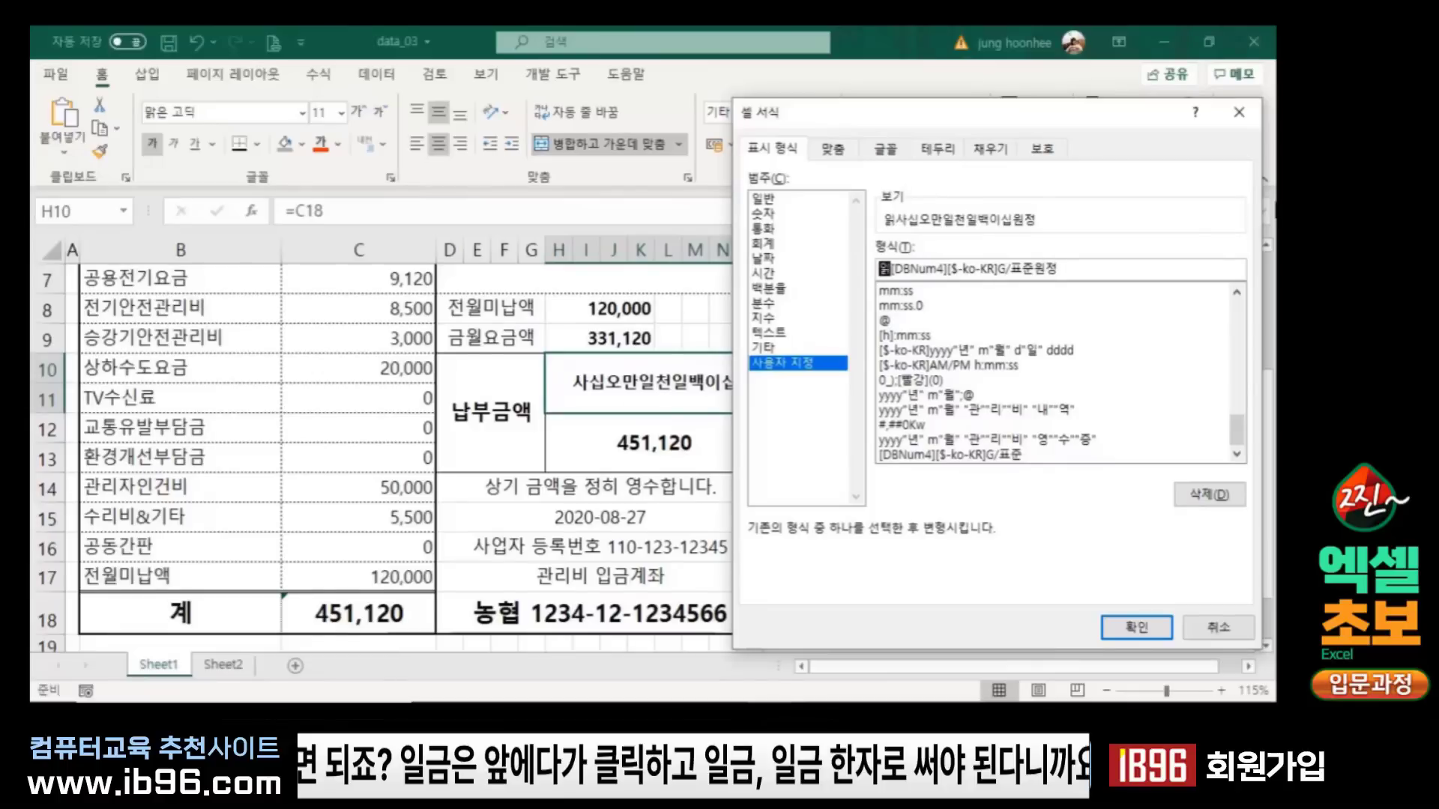
type("금")
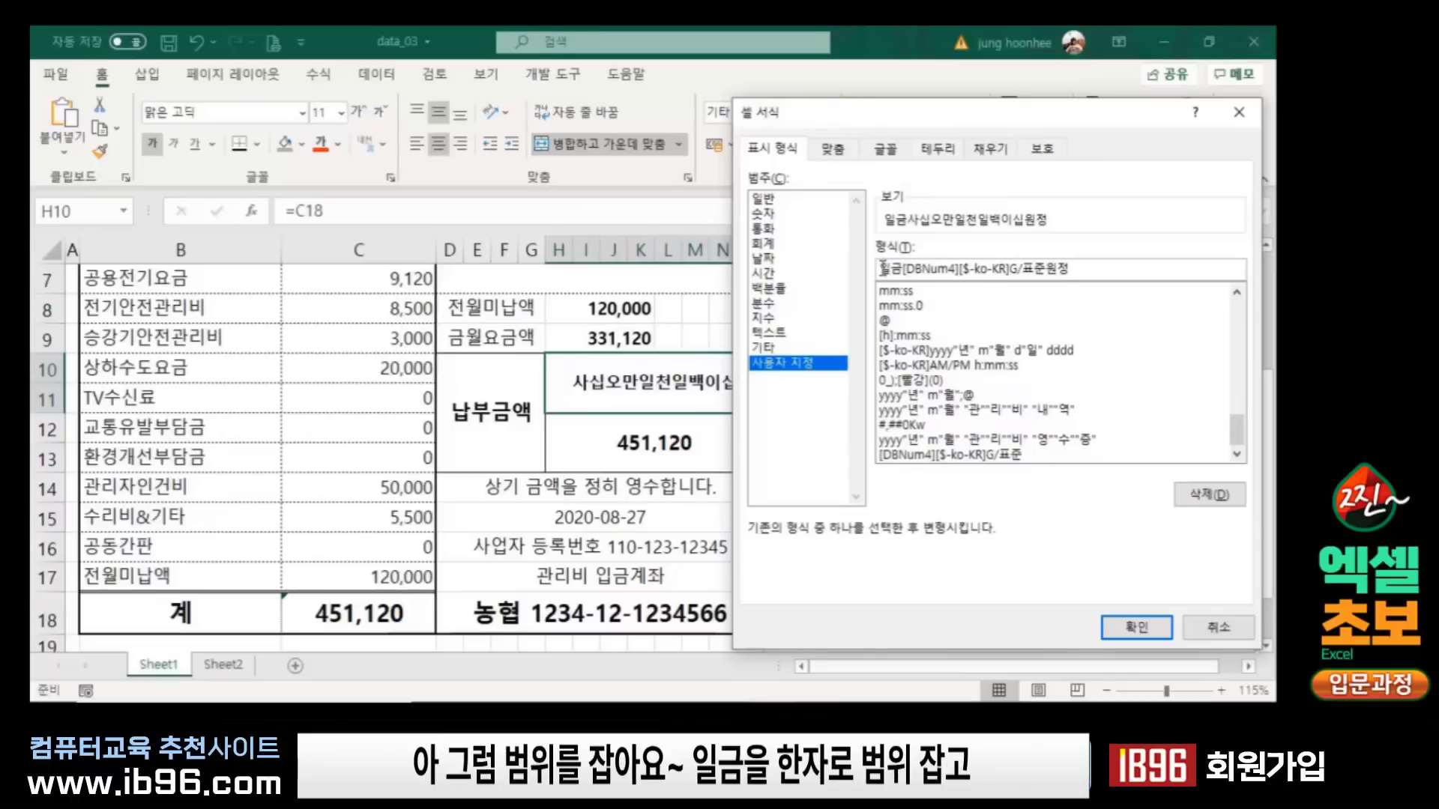
left_click_drag(881, 268, 905, 269)
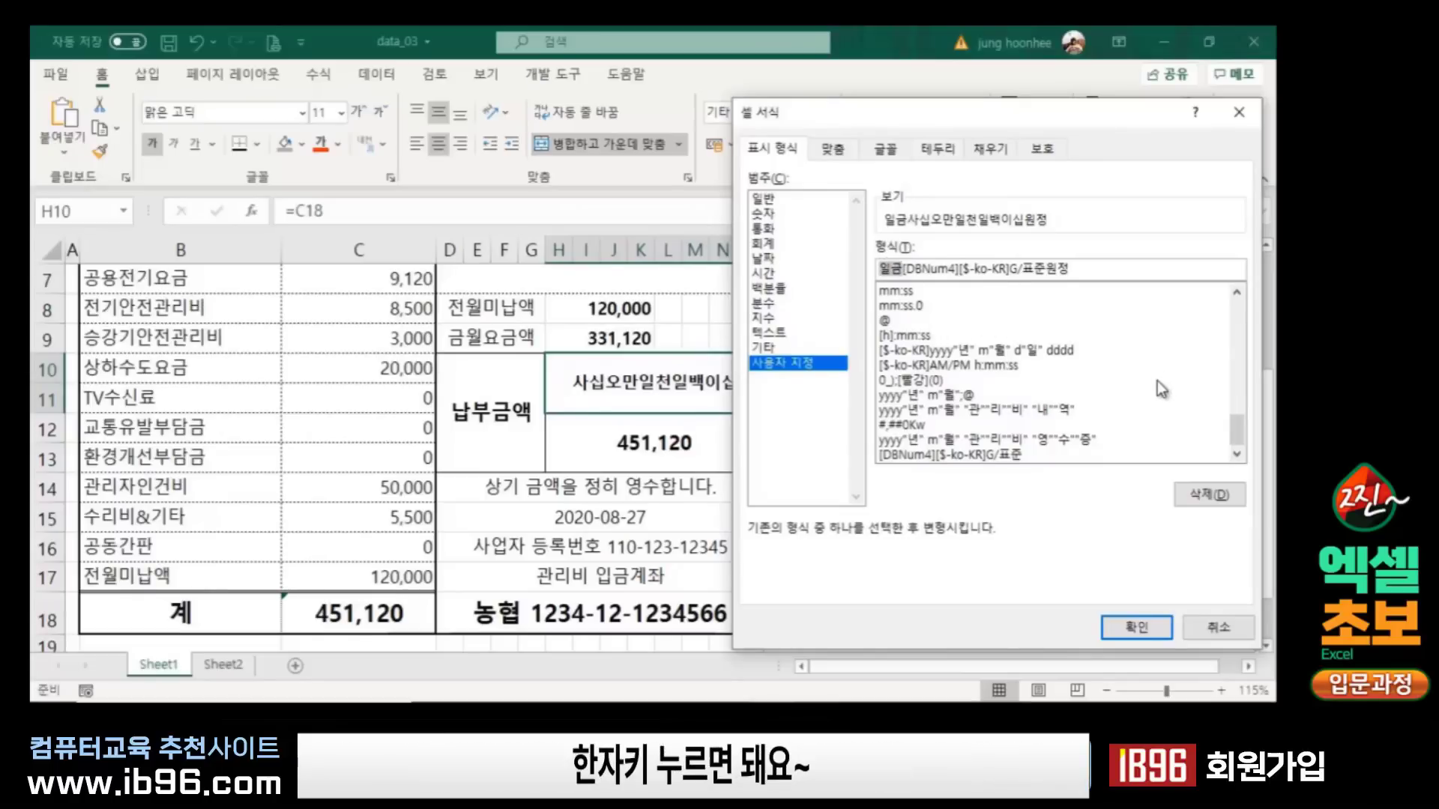
key("Hangul_Hanja")
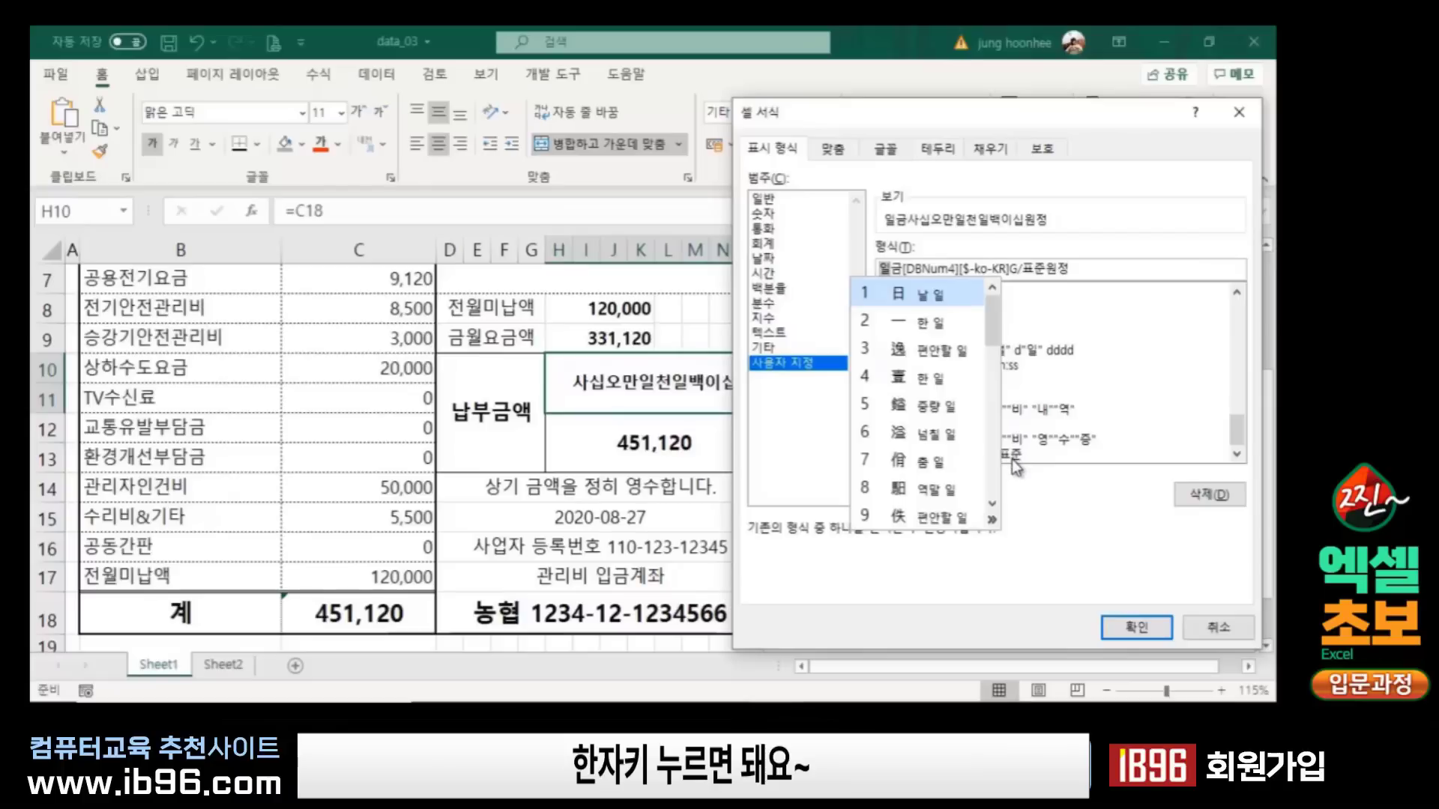
left_click(923, 326)
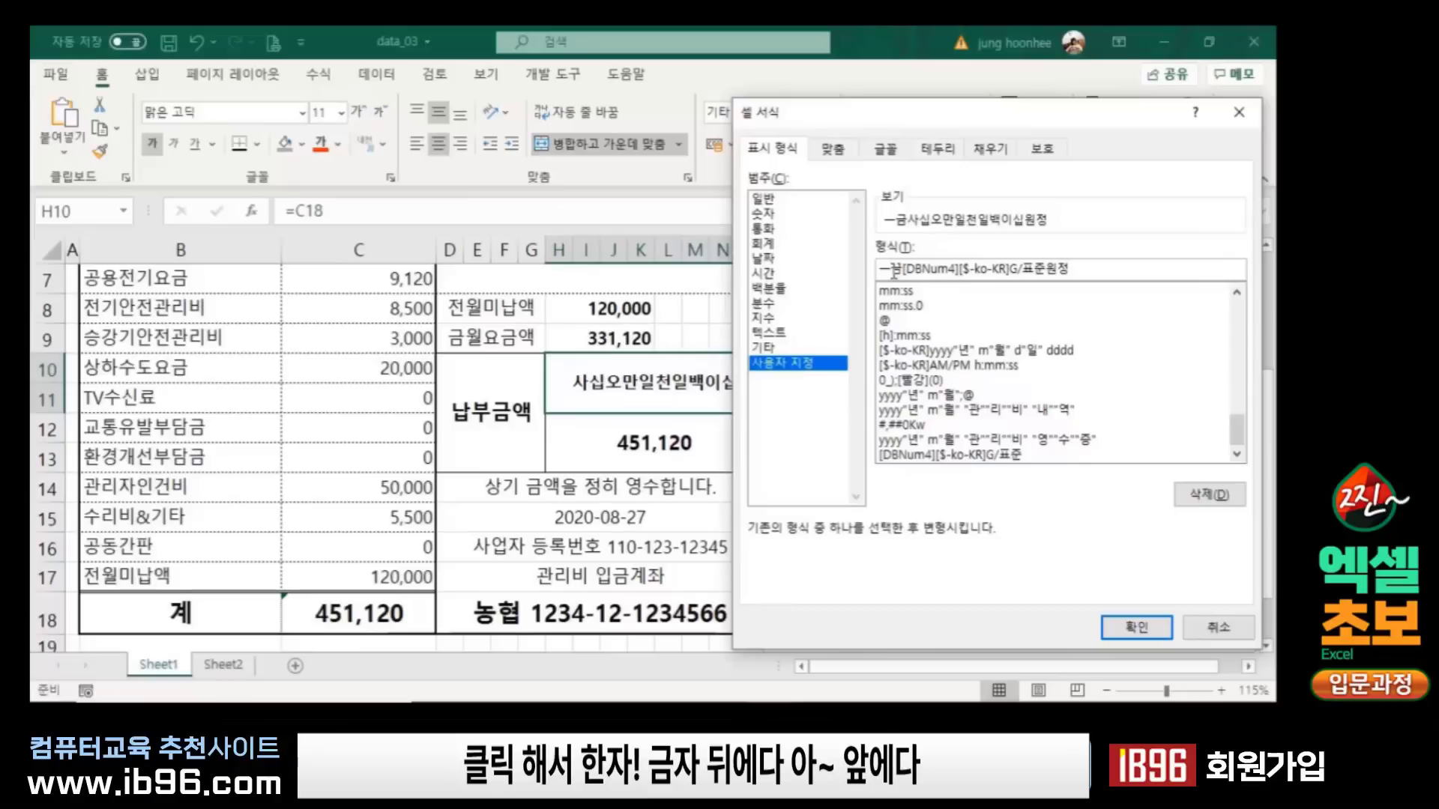
key("Hangul_Hanja")
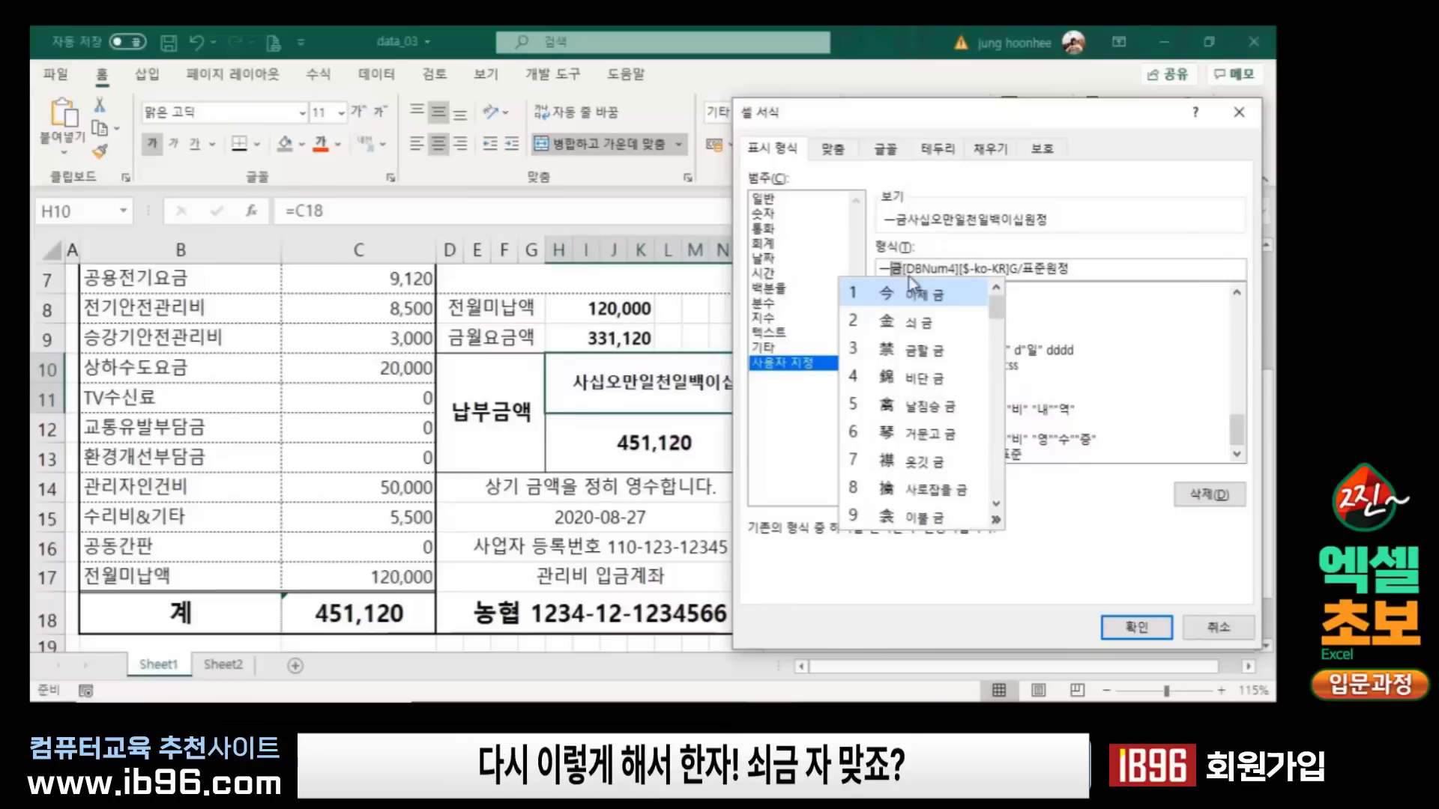
left_click(888, 324)
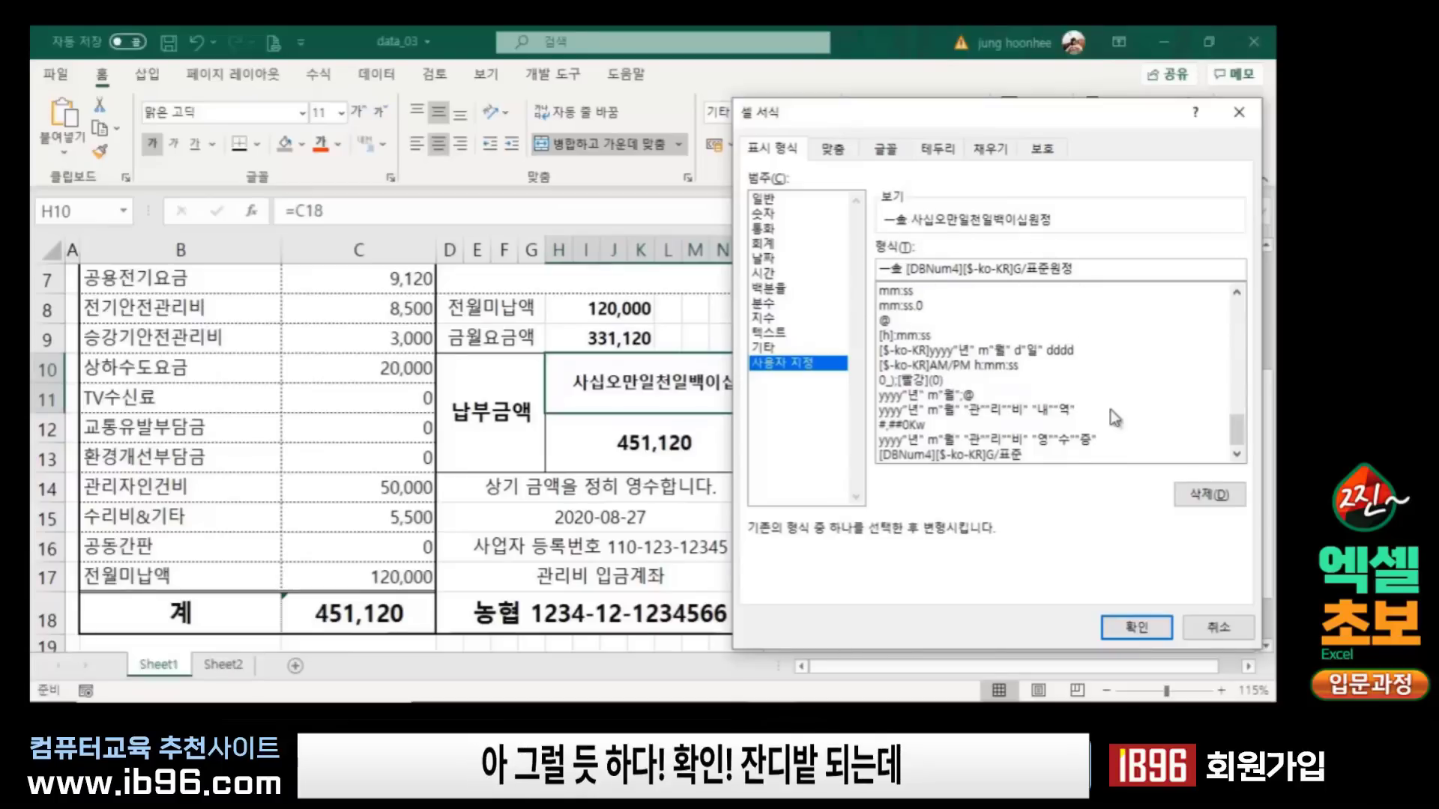
left_click(1146, 631)
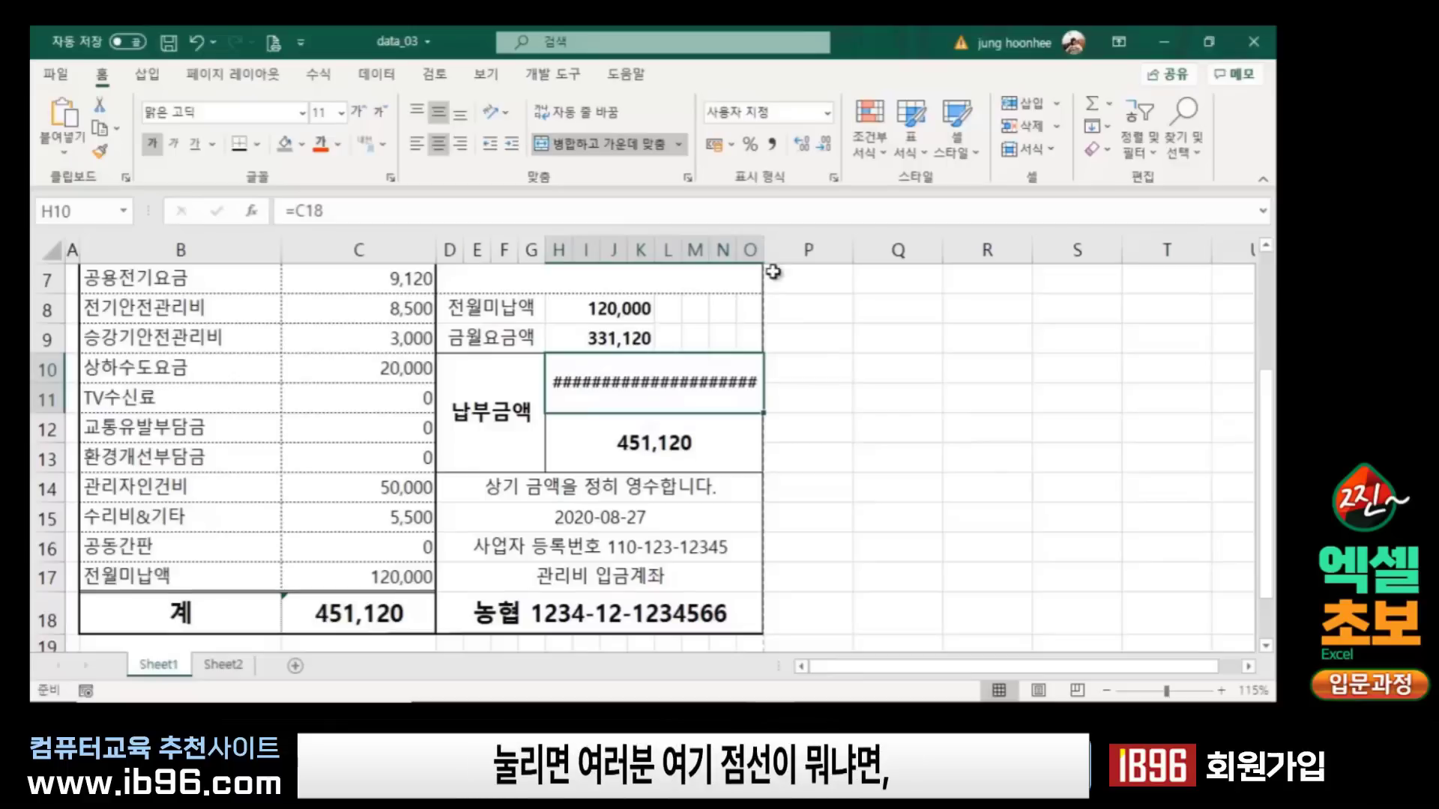
Step: Widen column O so H10 shows 一金 사십오만일천일백이십원정, then check its =C18 formula
left_click(811, 346)
scroll(809, 567, "down", 1)
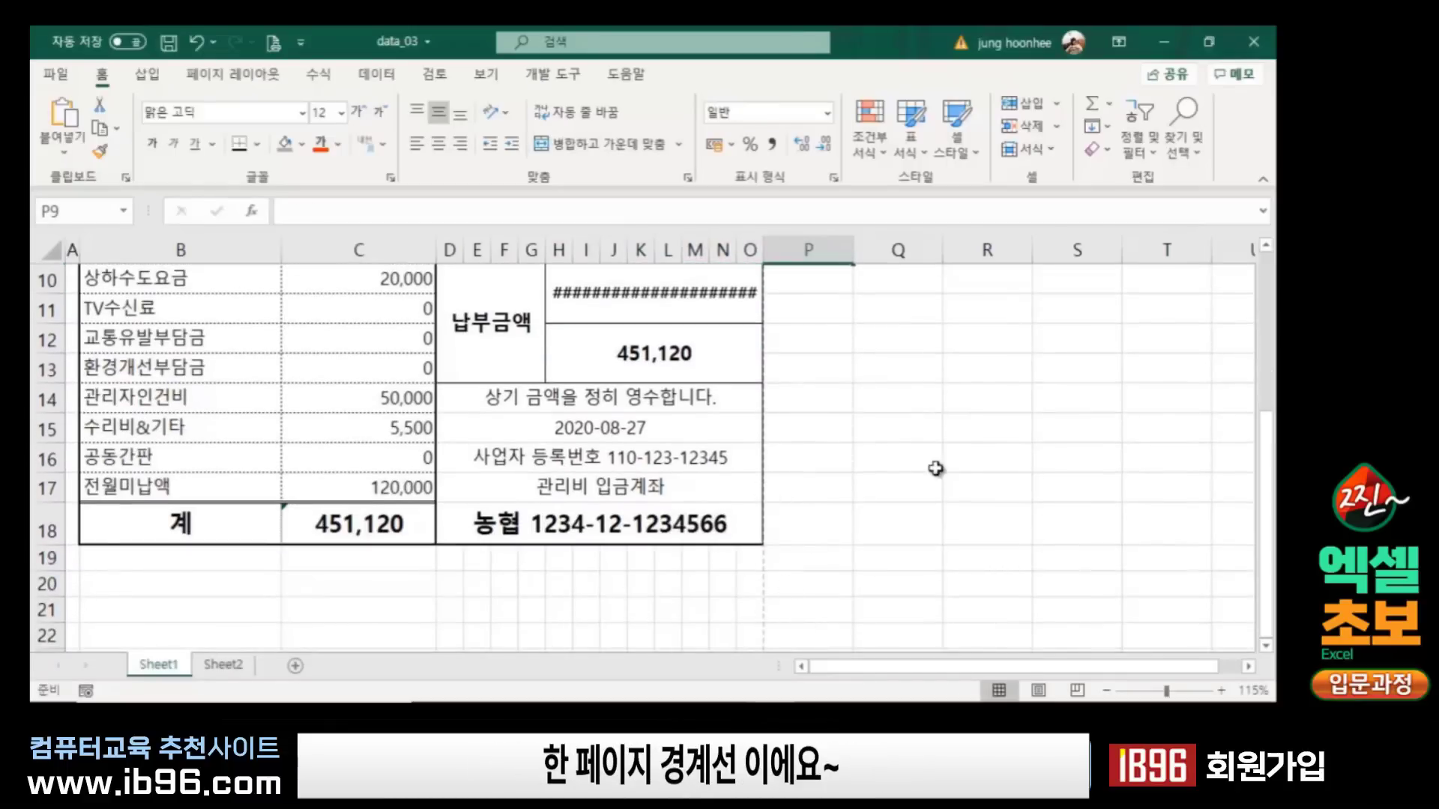
scroll(851, 482, "up", 1)
scroll(829, 443, "up", 1)
scroll(828, 443, "up", 1)
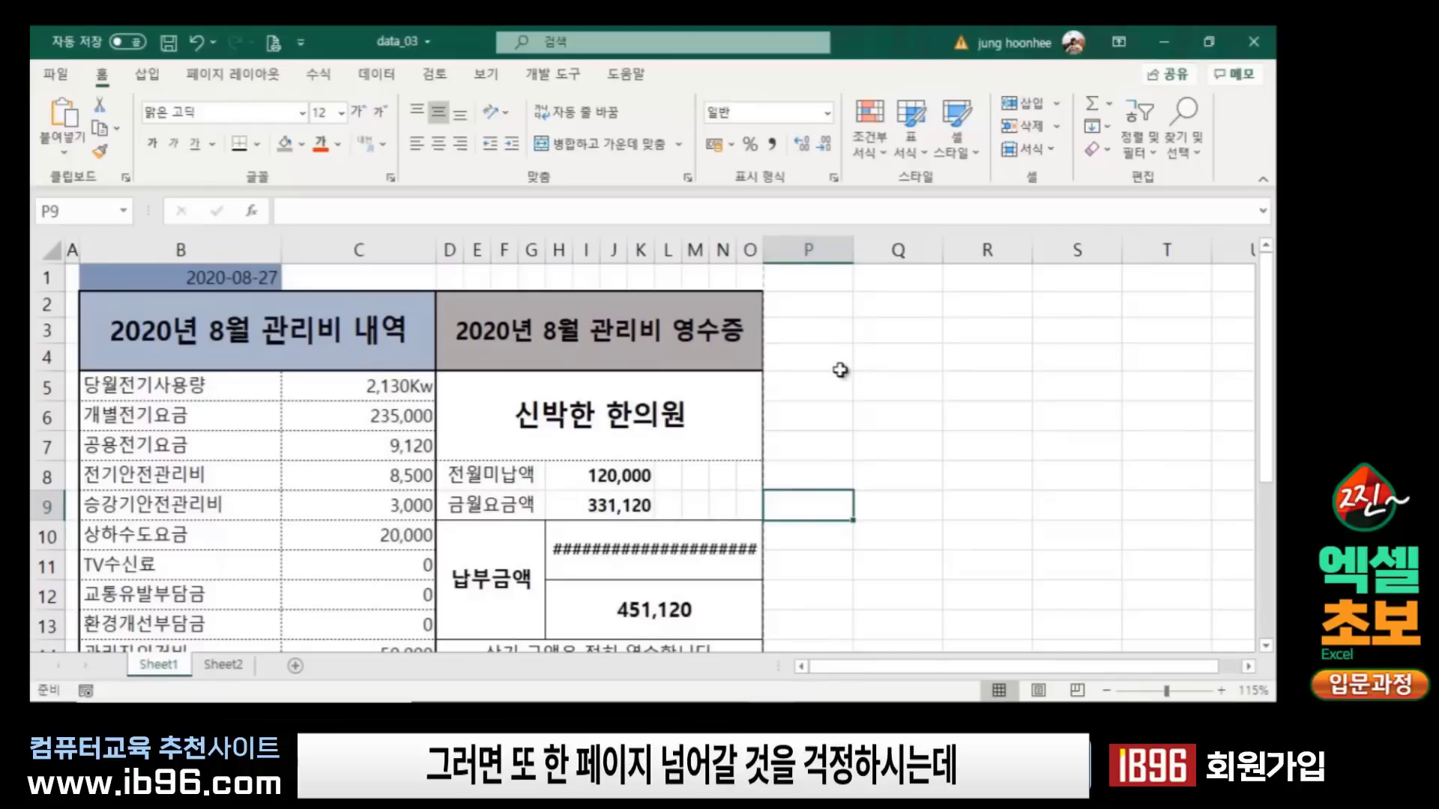
left_click_drag(767, 251, 796, 247)
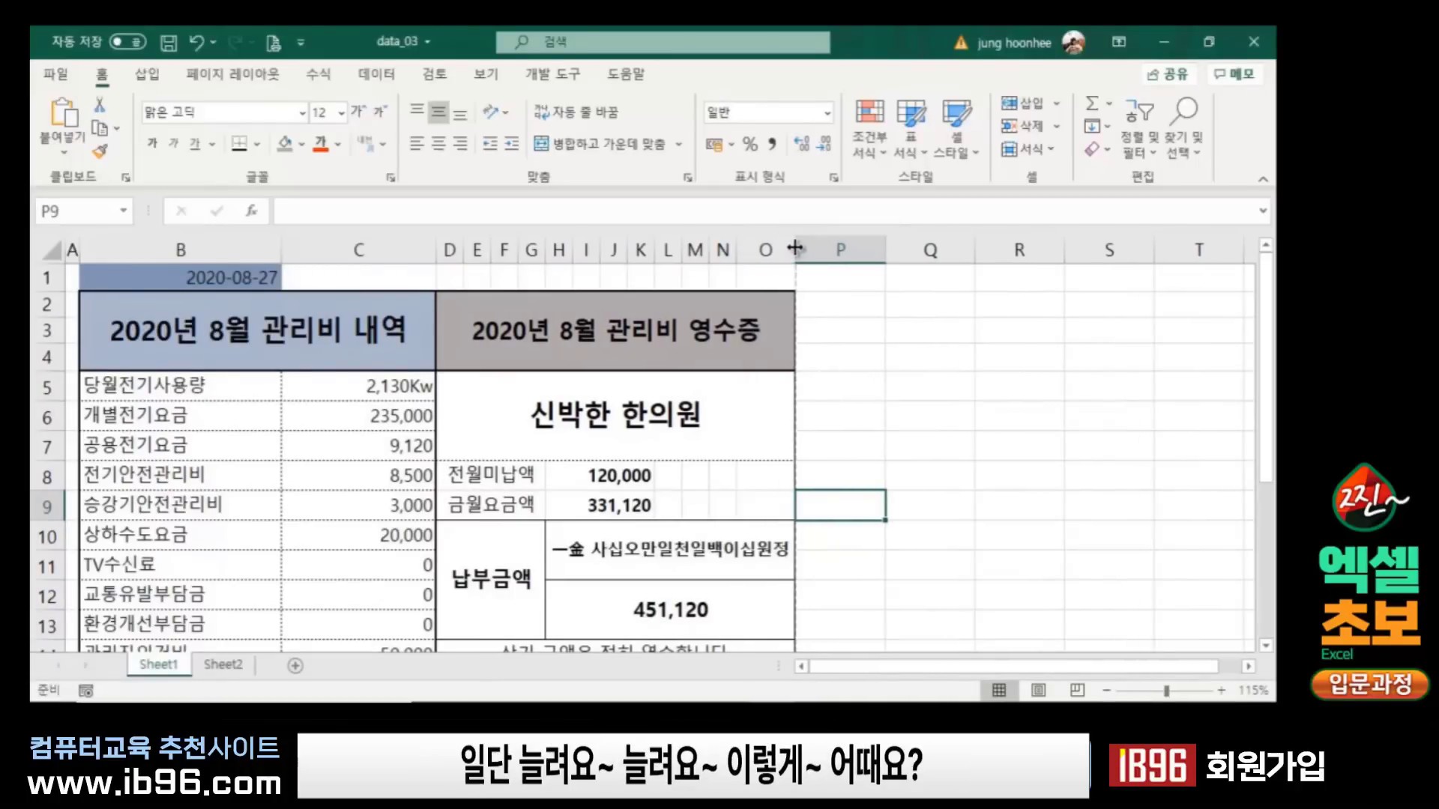
left_click(978, 592)
left_click(661, 572)
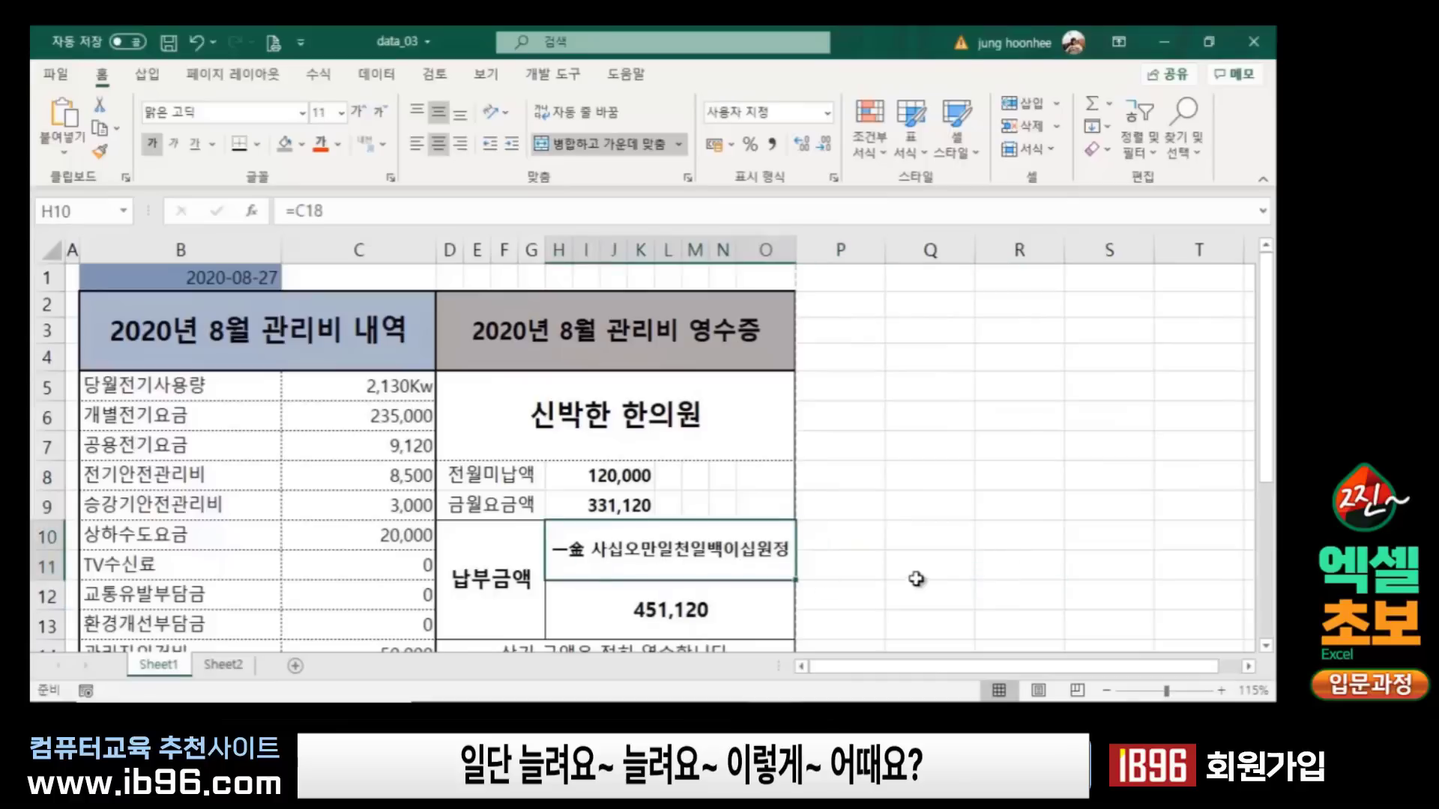
left_click(917, 573)
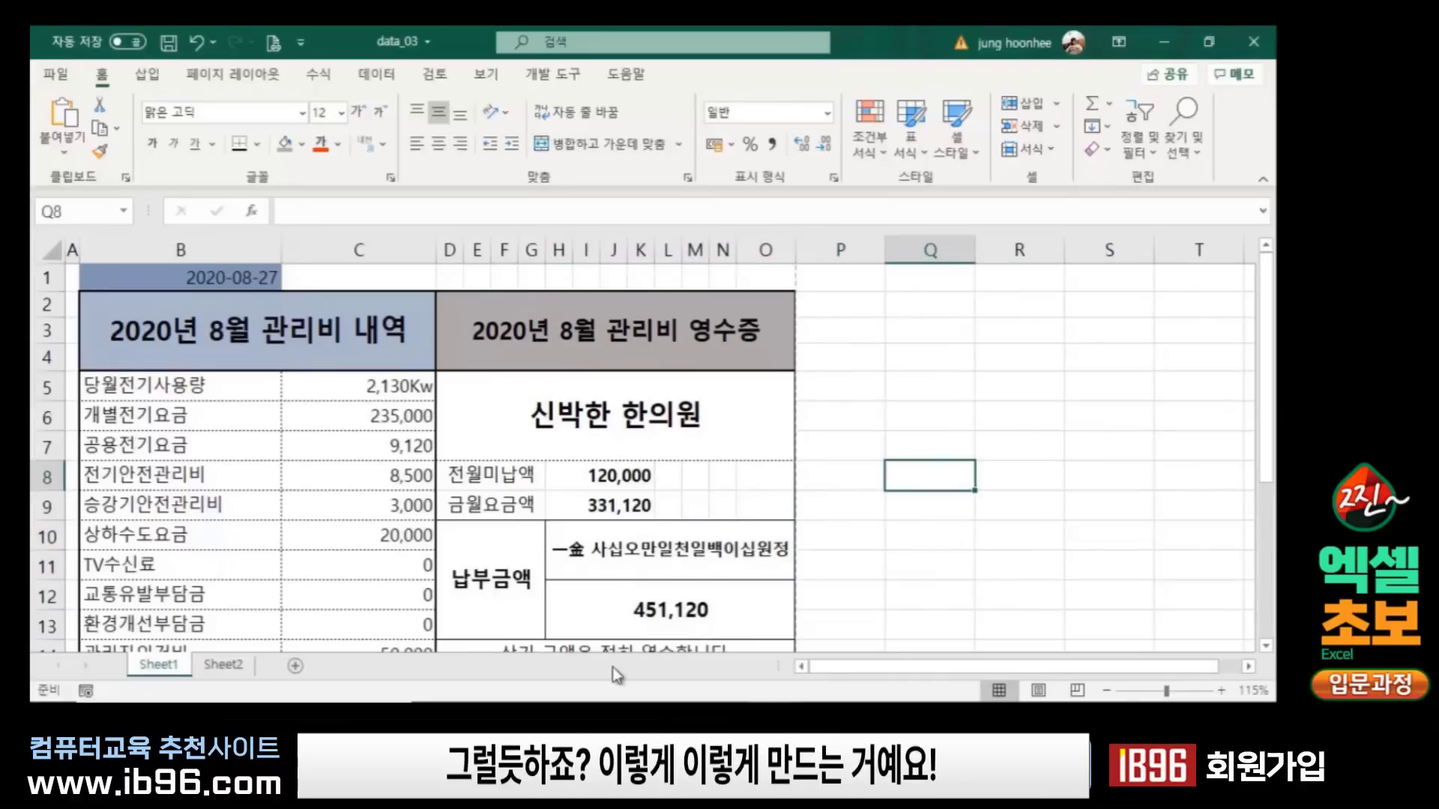
left_click(712, 573)
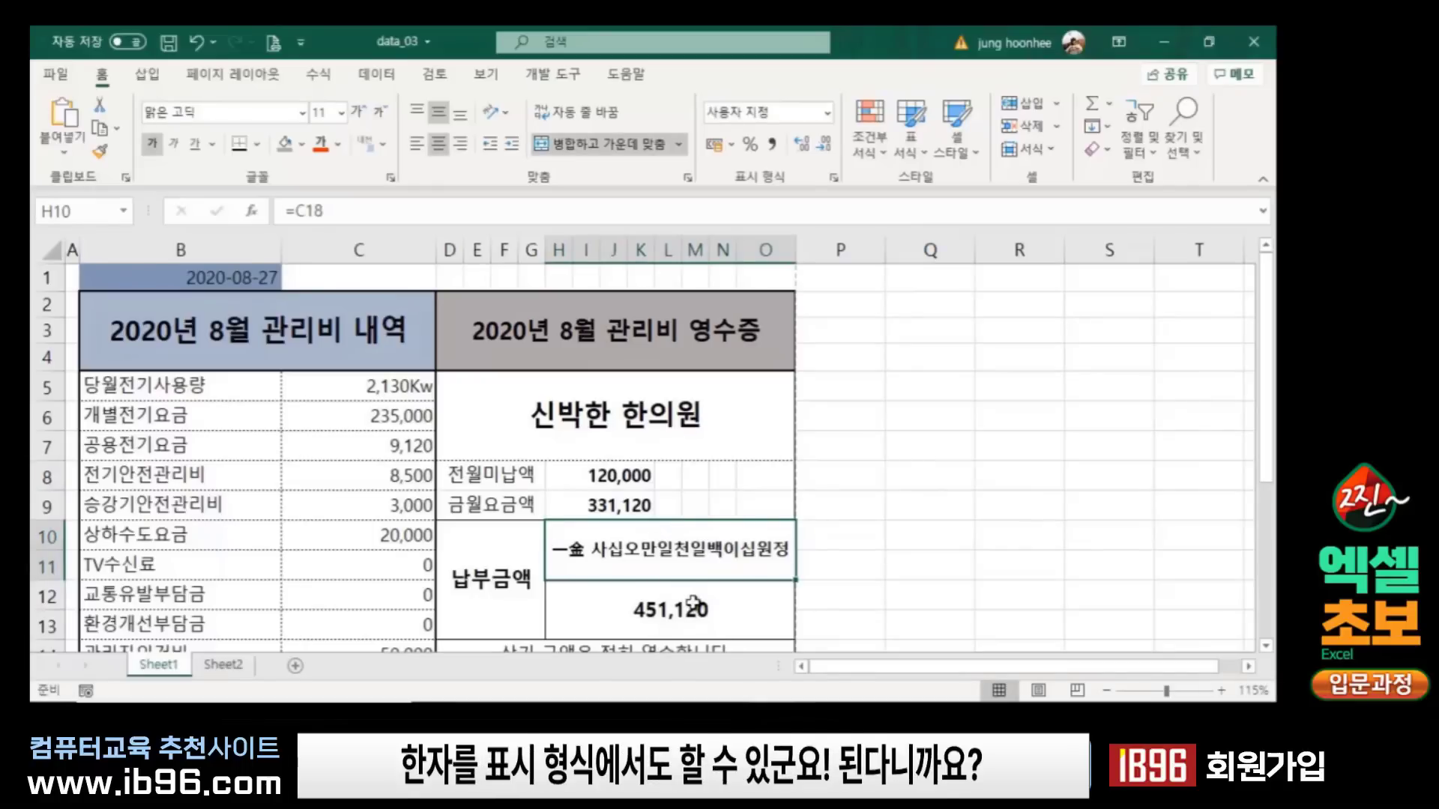
scroll(701, 569, "down", 3)
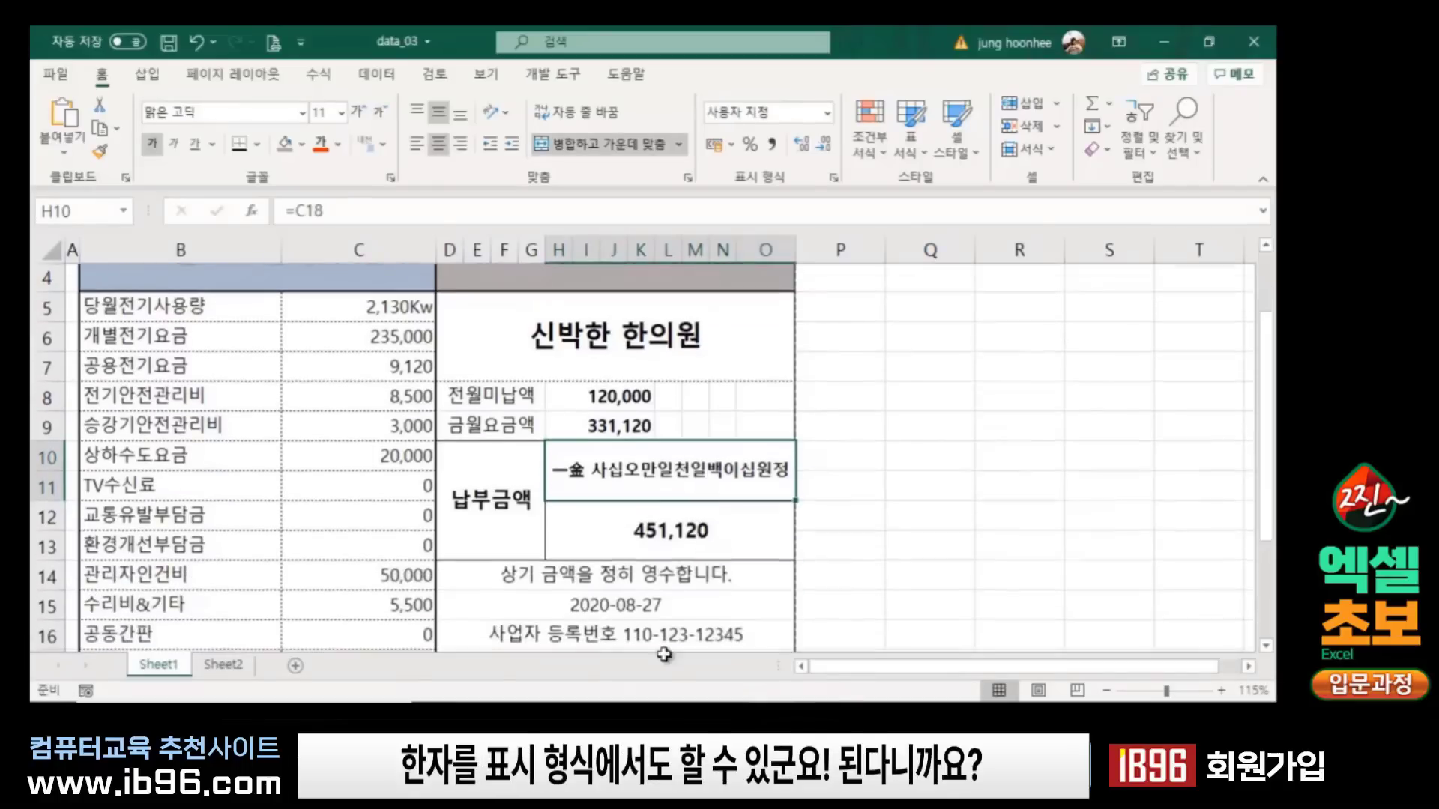
left_click(969, 397)
type("이")
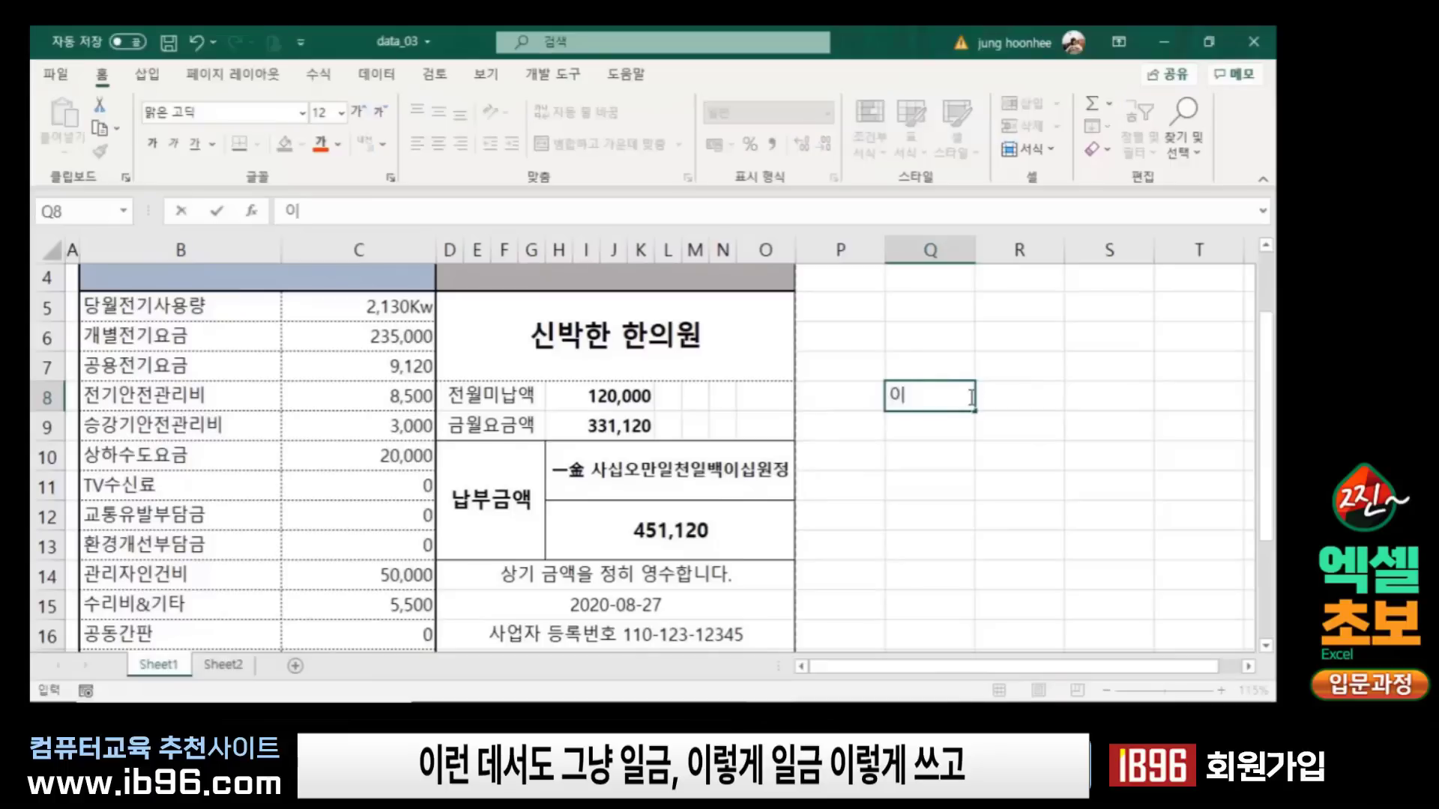
type("름")
key("BackSpace")
key("BackSpace")
type("읽")
type("금")
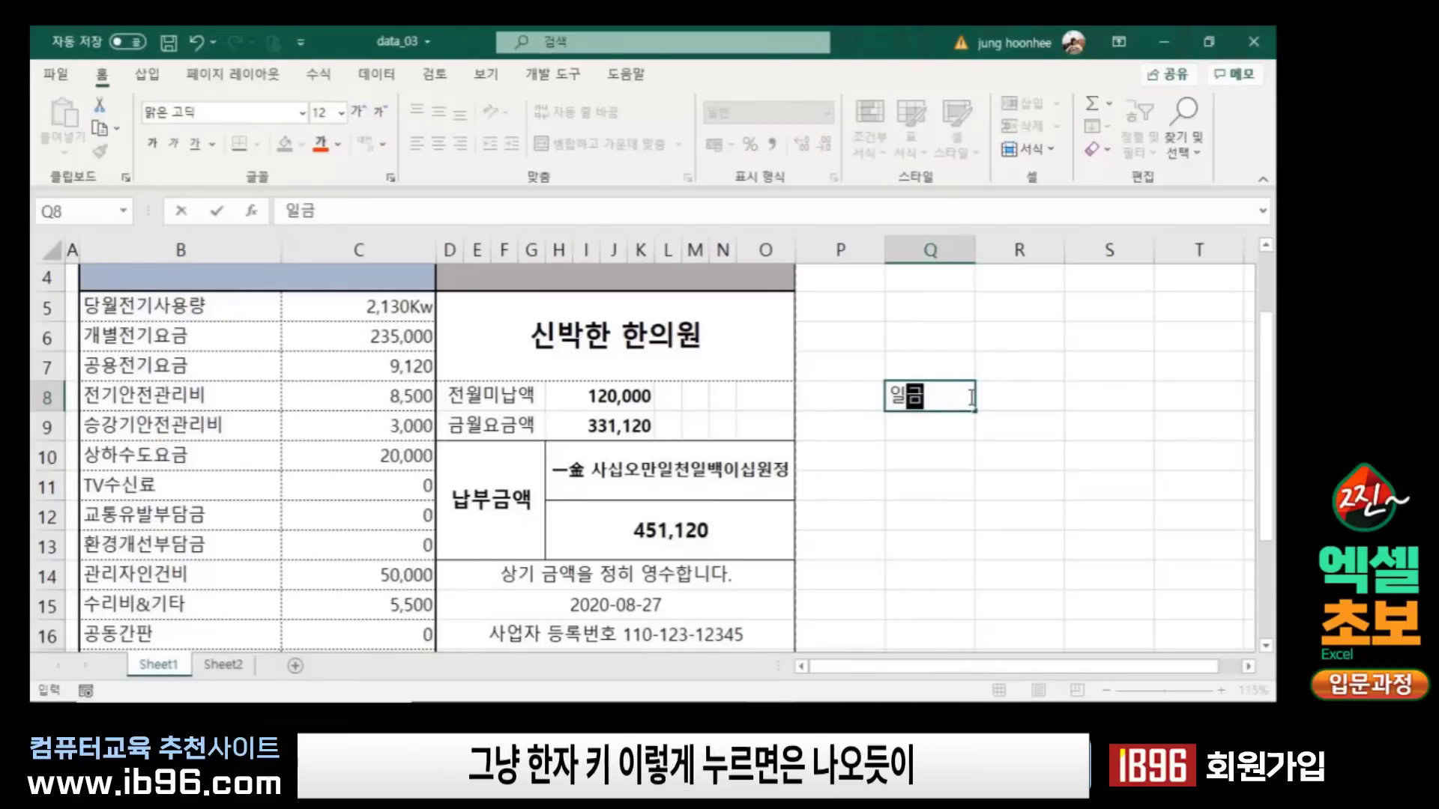
key("Hangul_Hanja")
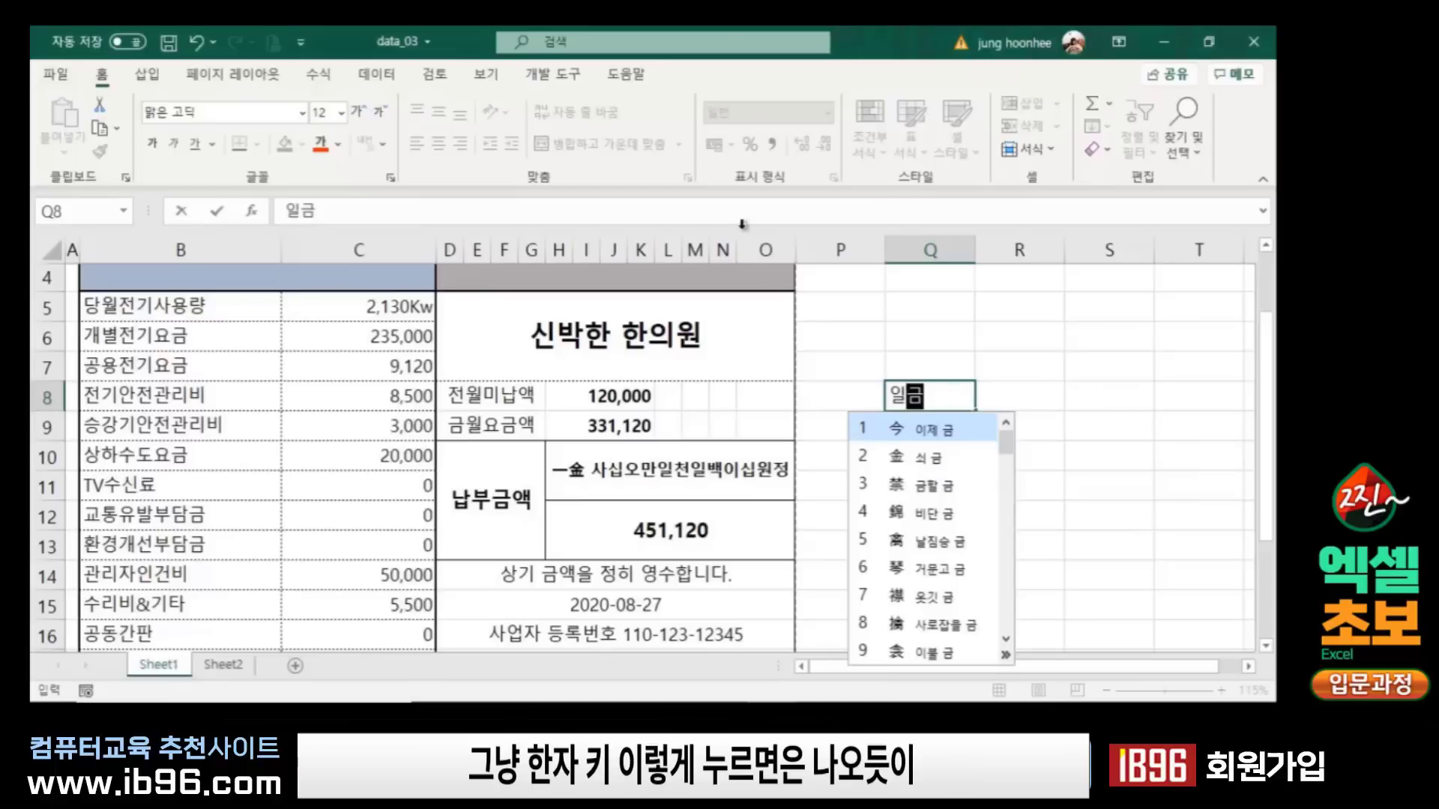
left_click(936, 398)
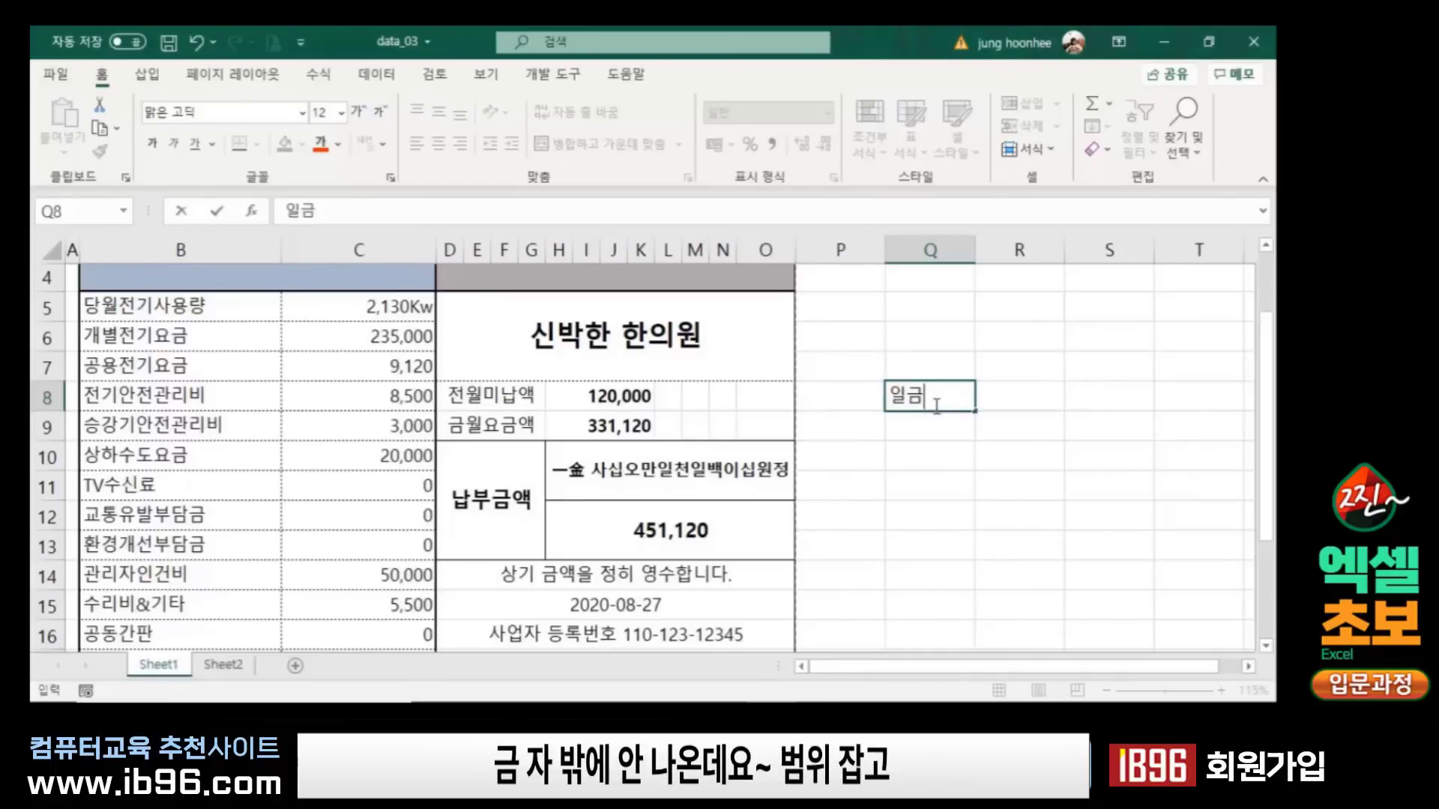
left_click_drag(936, 398, 888, 397)
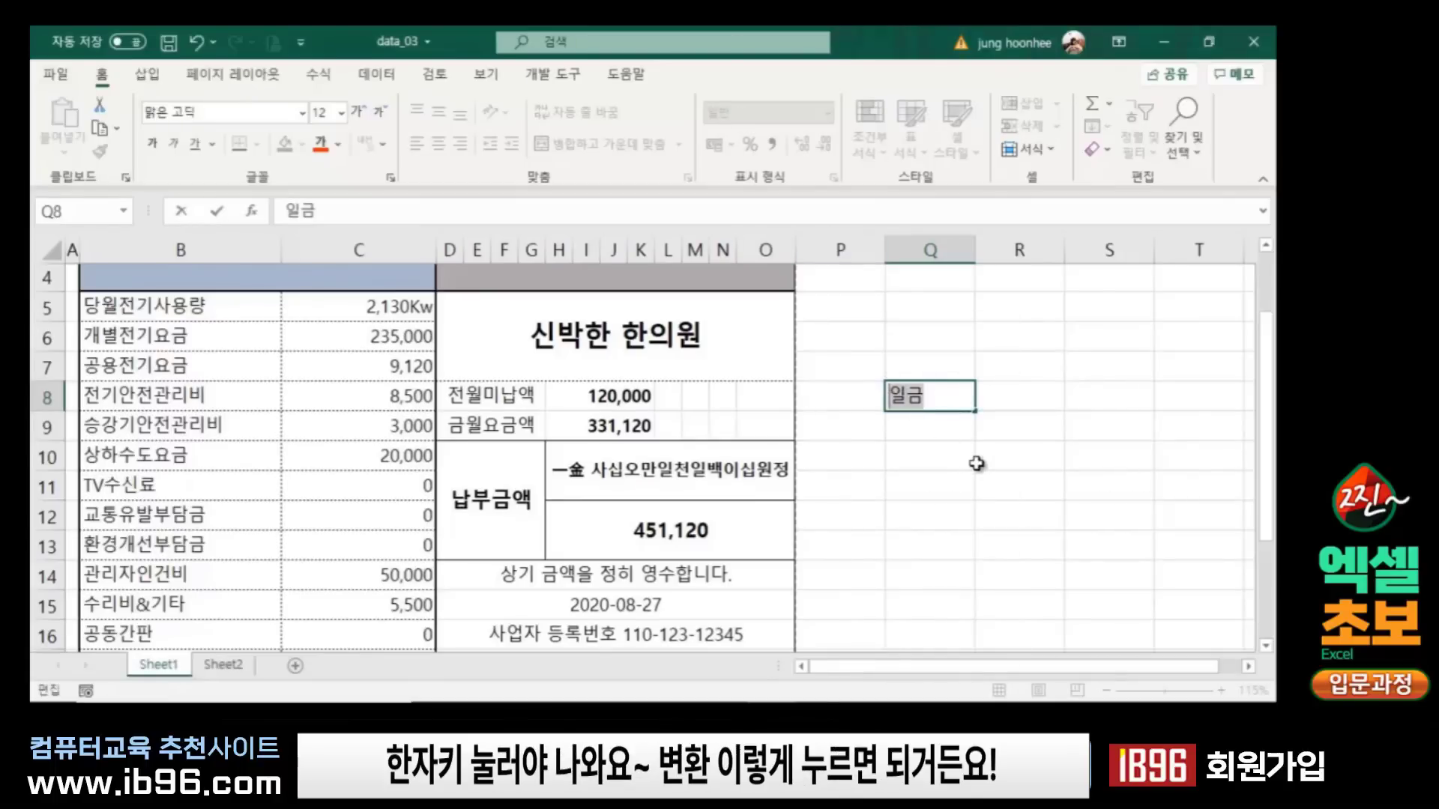
key("Hangul_Hanja")
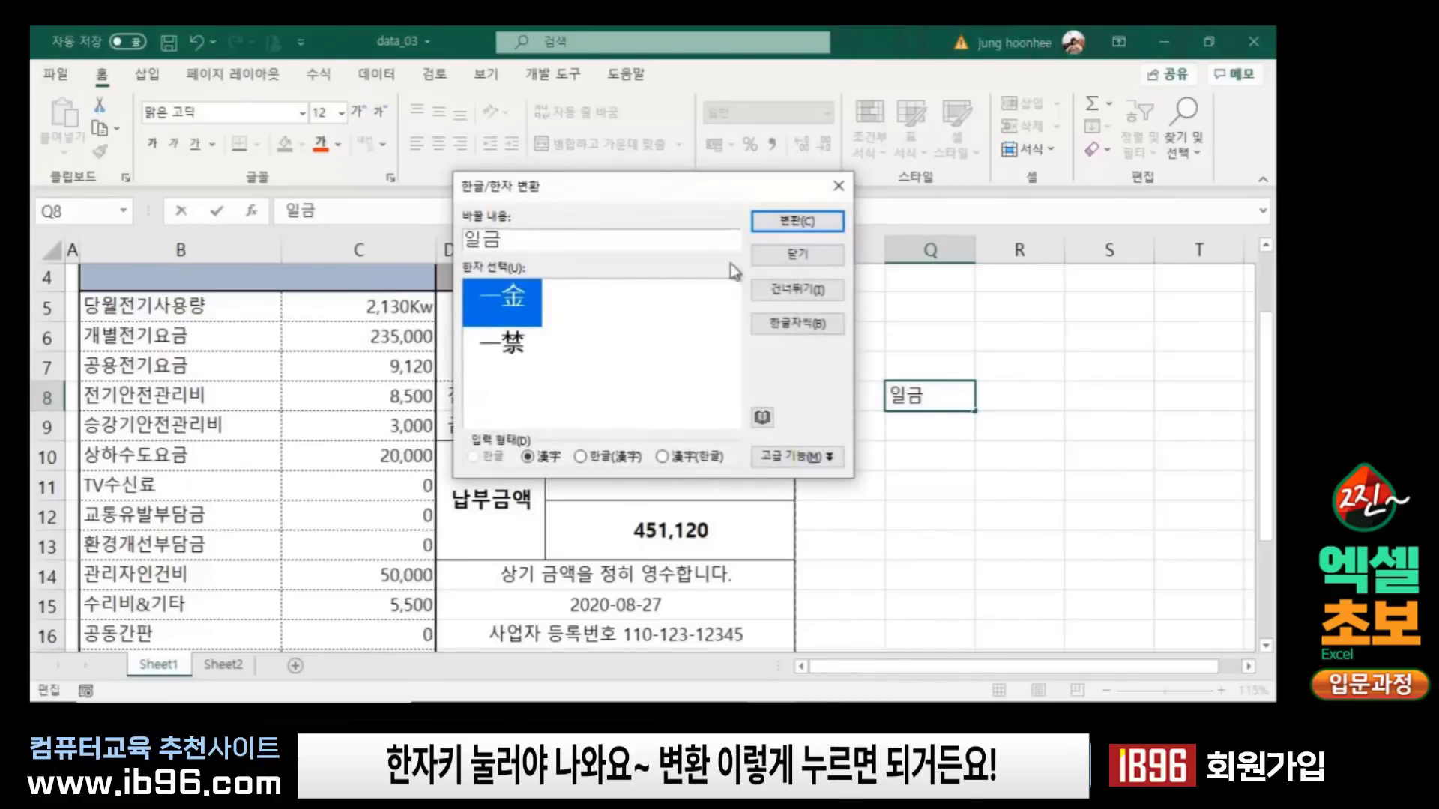
left_click(787, 222)
left_click(1001, 482)
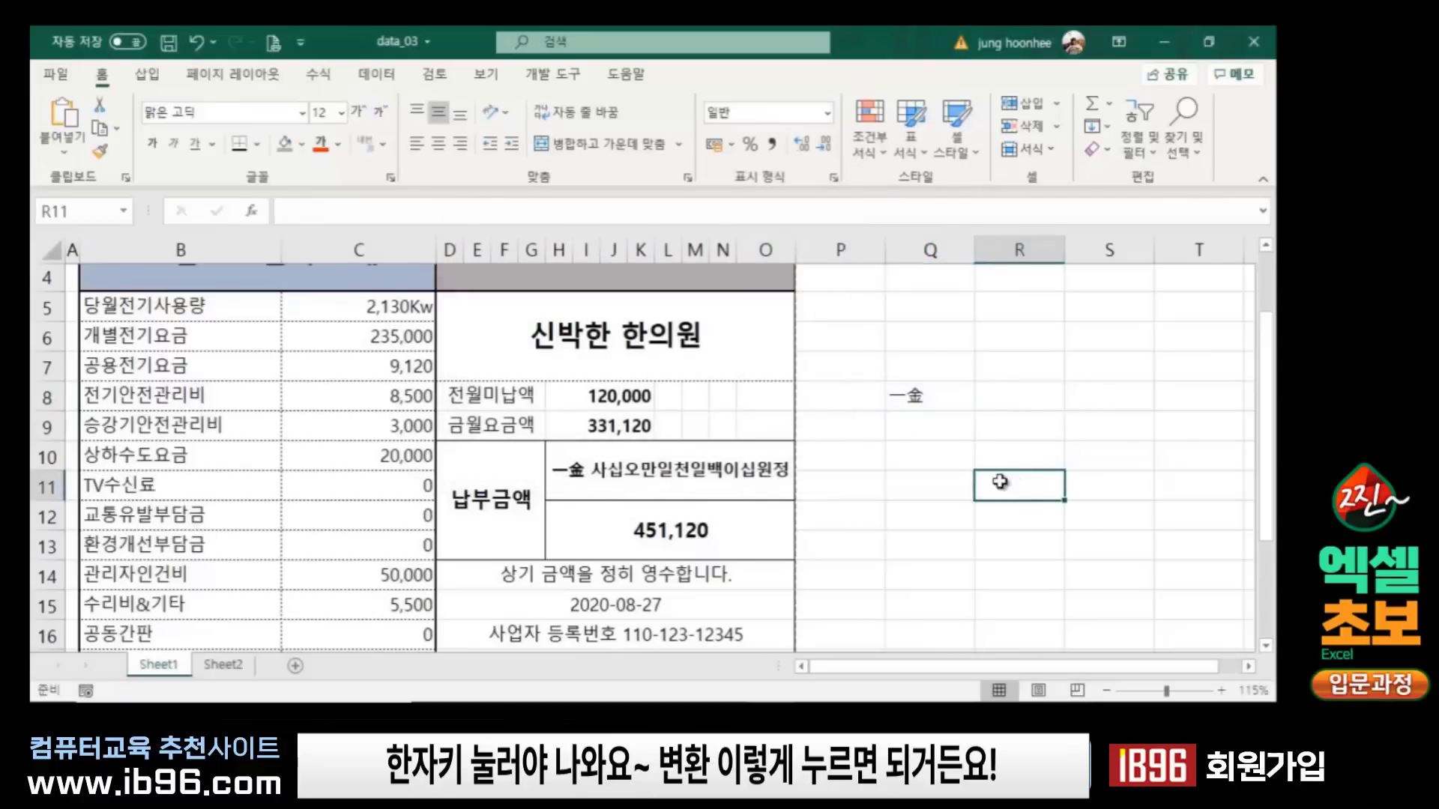
left_click(921, 397)
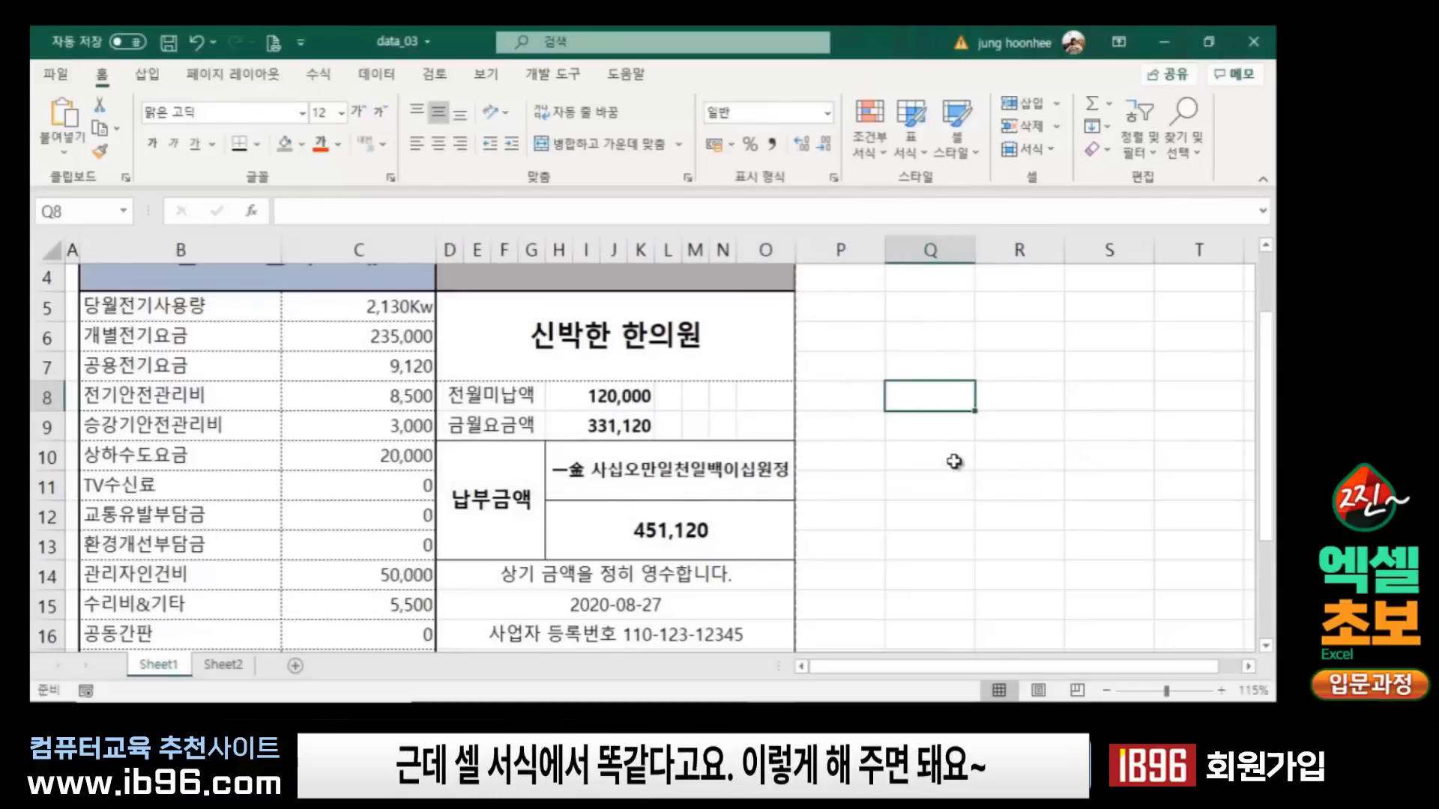
left_click(633, 476)
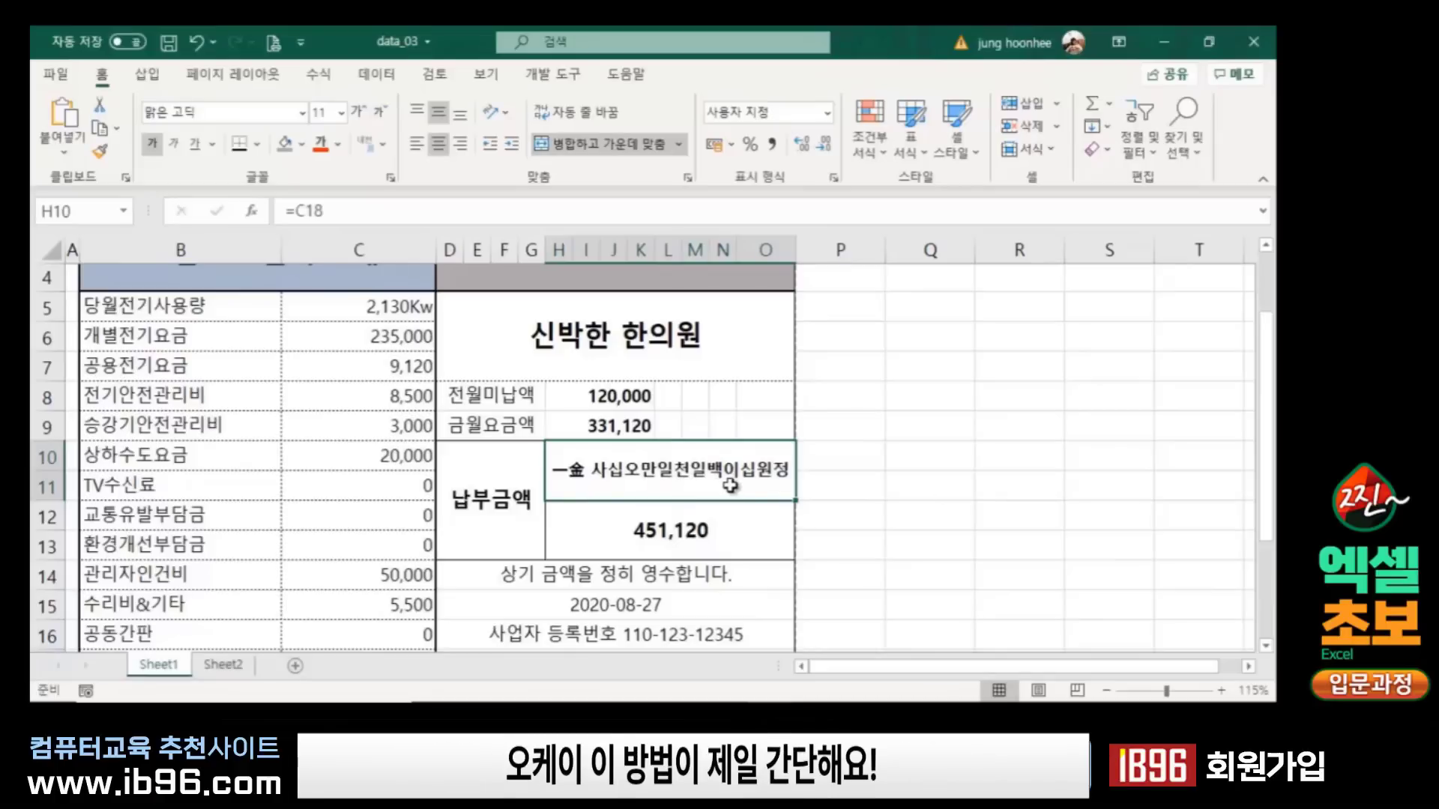
left_click(944, 479)
key("Up")
key("Up")
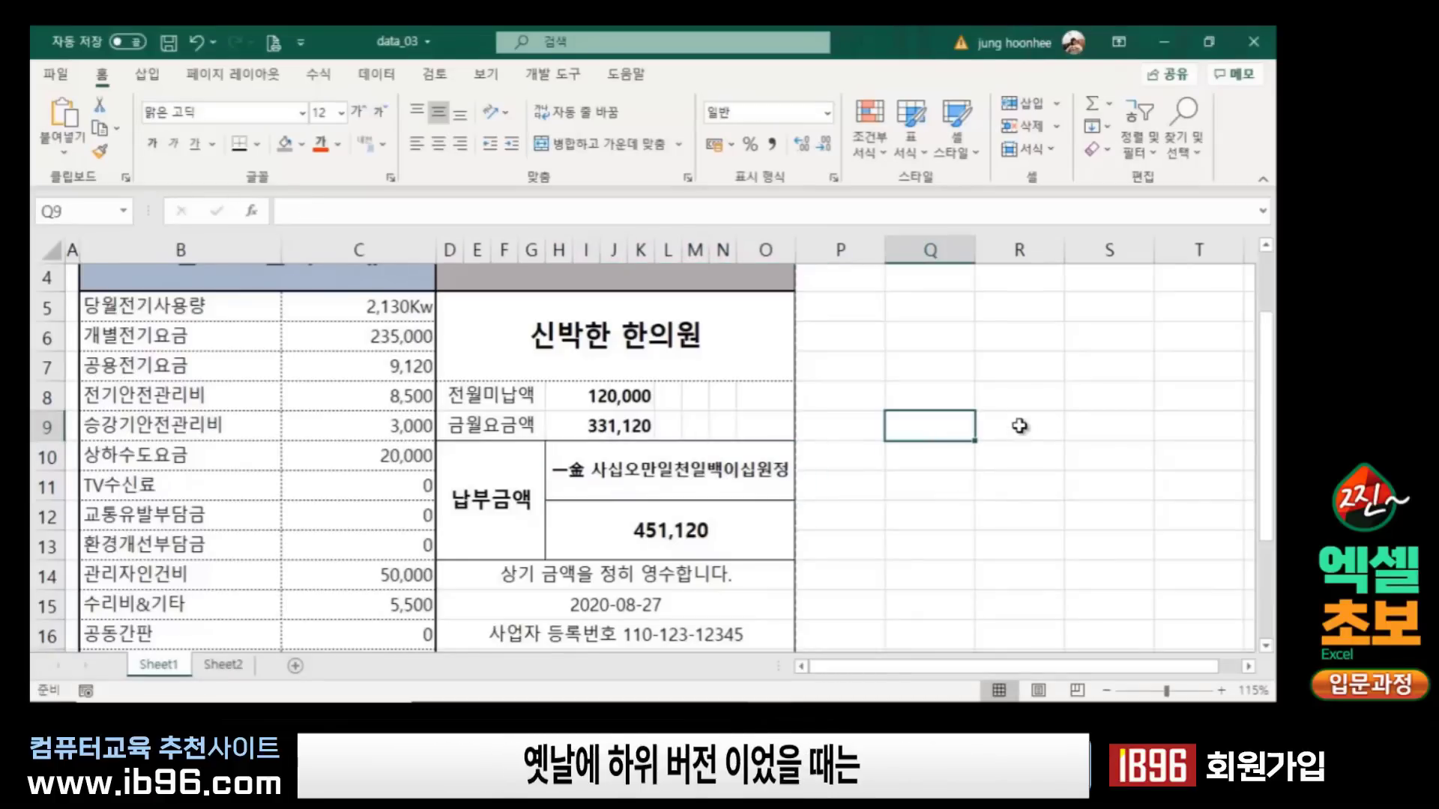
left_click(1020, 426)
Step: Enter the test value 1234500 in empty cell R9
key("Left")
left_click(1020, 433)
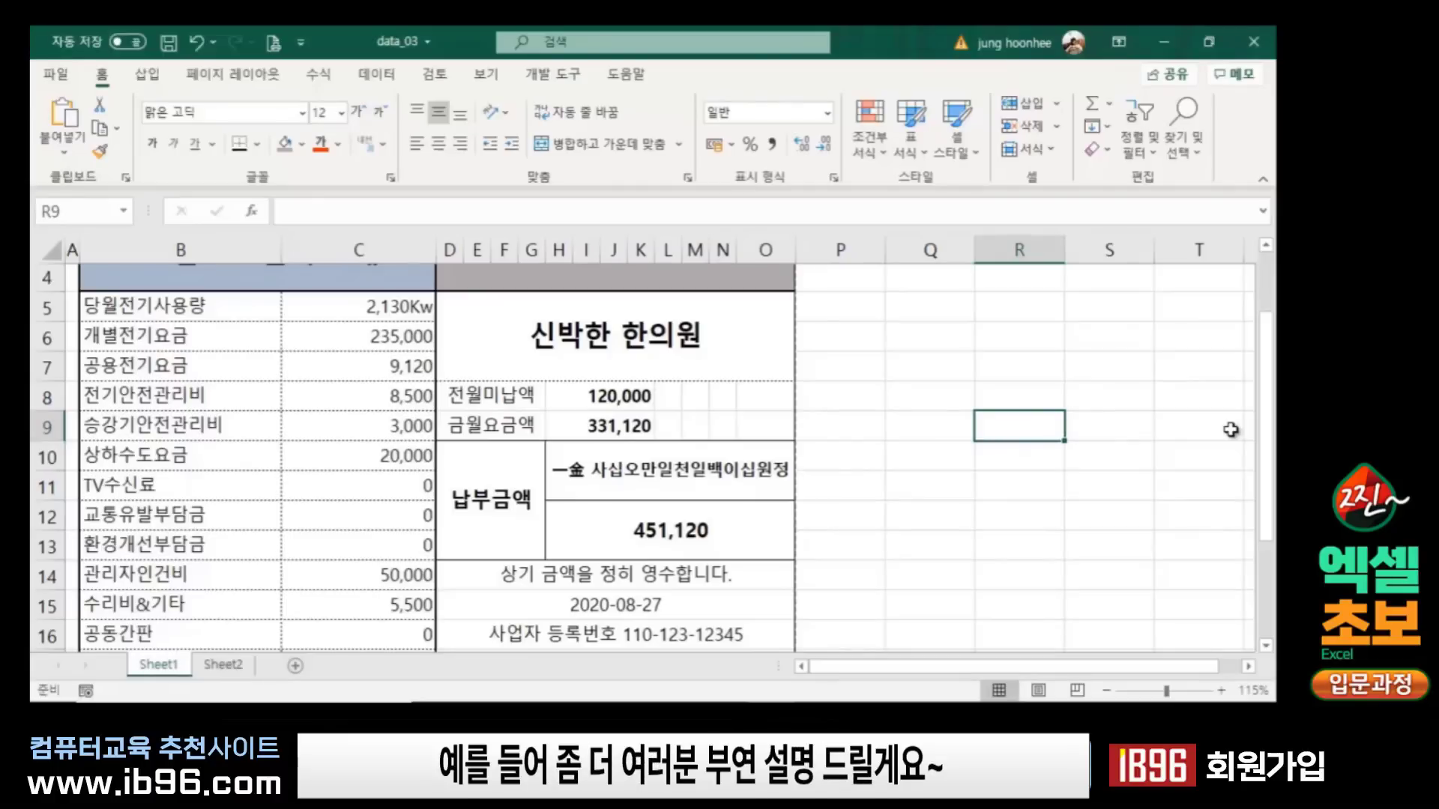
type("1234")
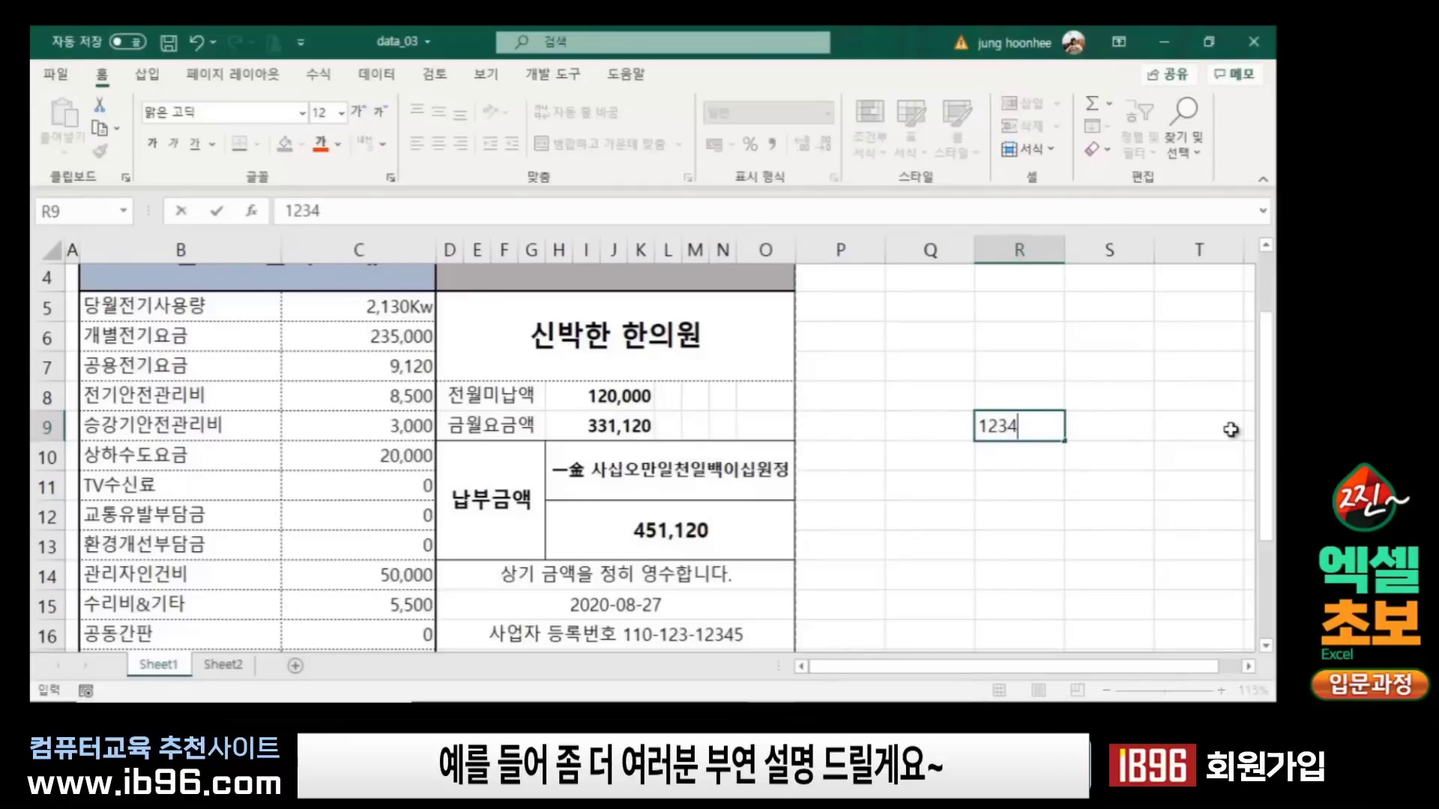
type("500")
key("Return")
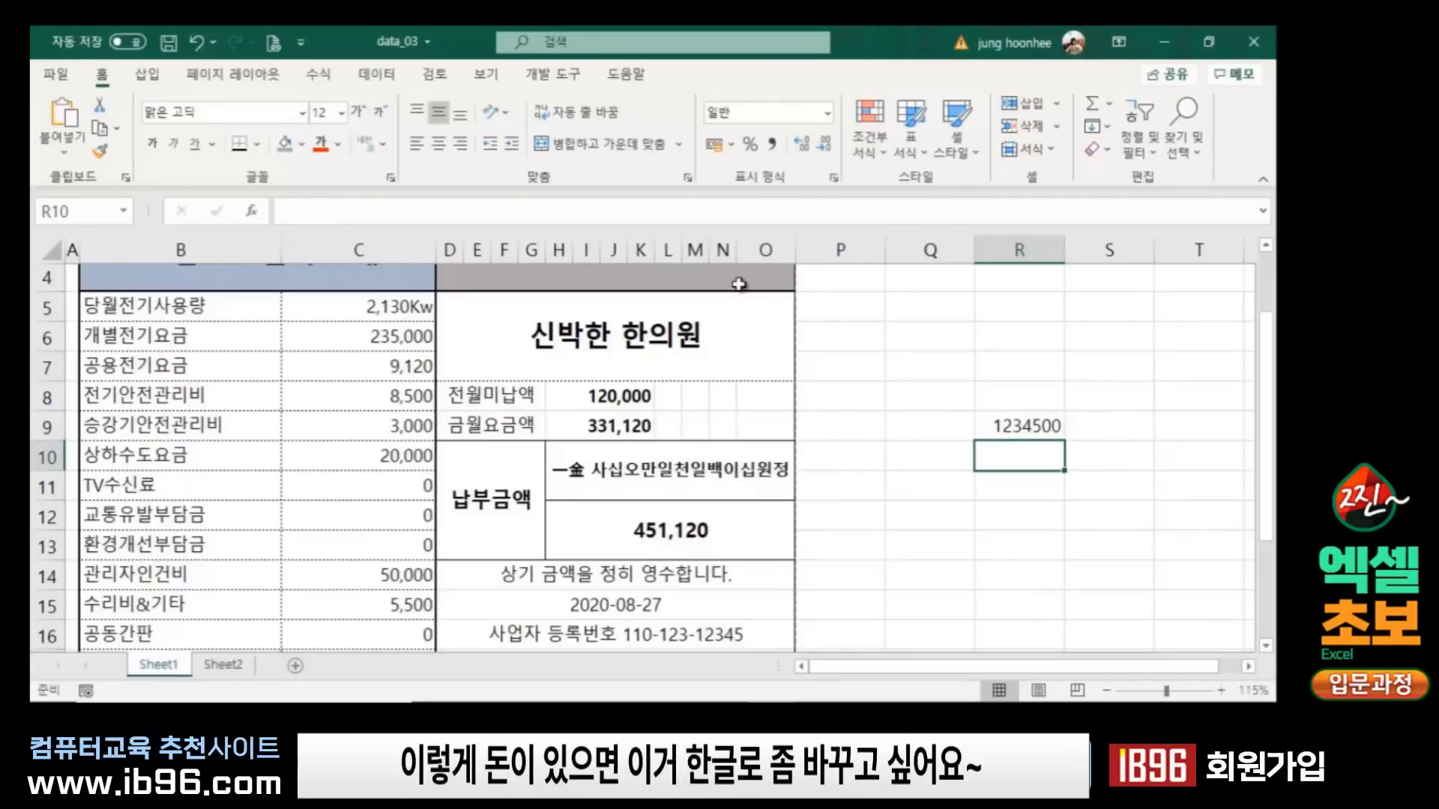
left_click(1025, 424)
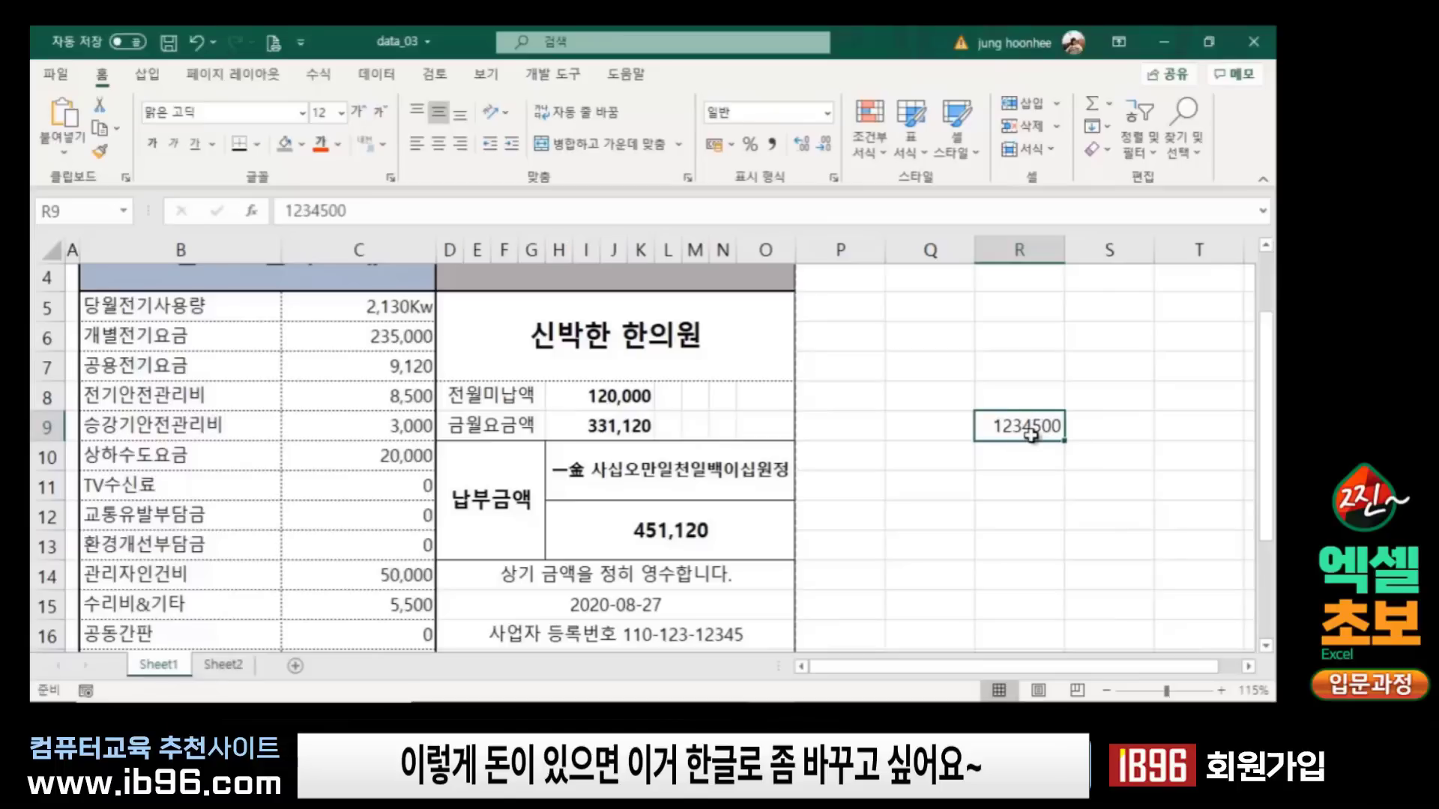
Step: Try the custom format [dbnum4] g/표준 원 on R9 and confirm the dialog
key("ctrl+1")
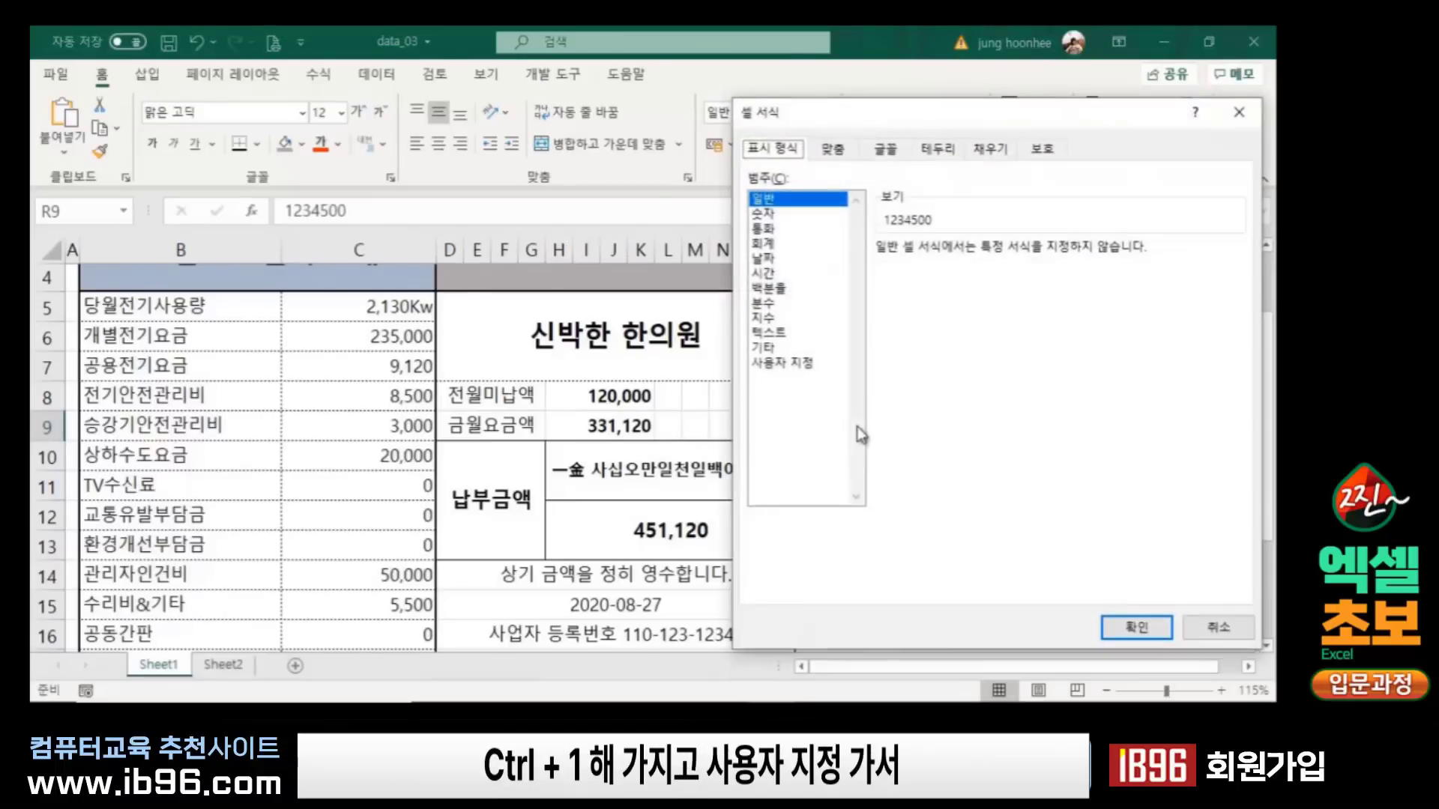
left_click(800, 363)
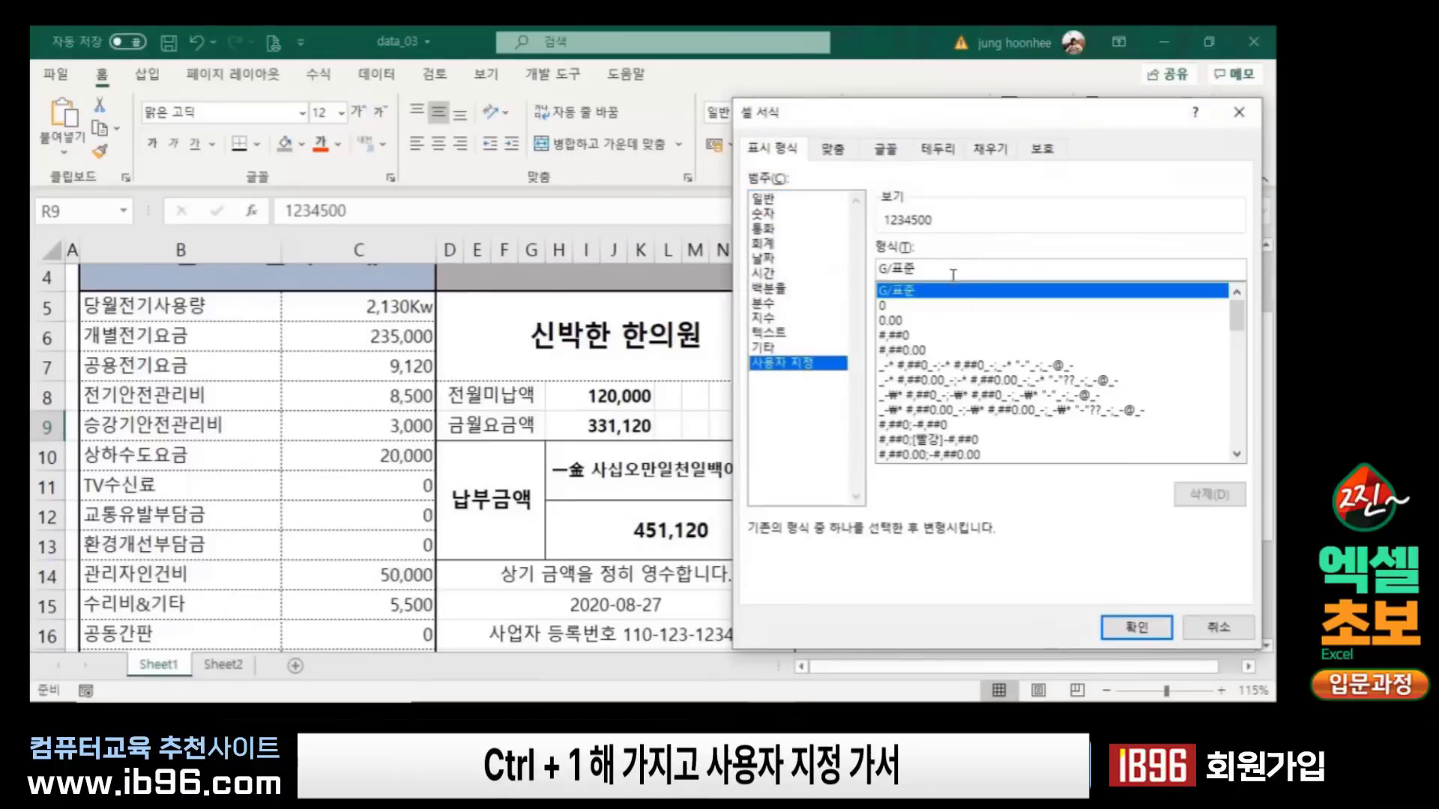
key("BackSpace")
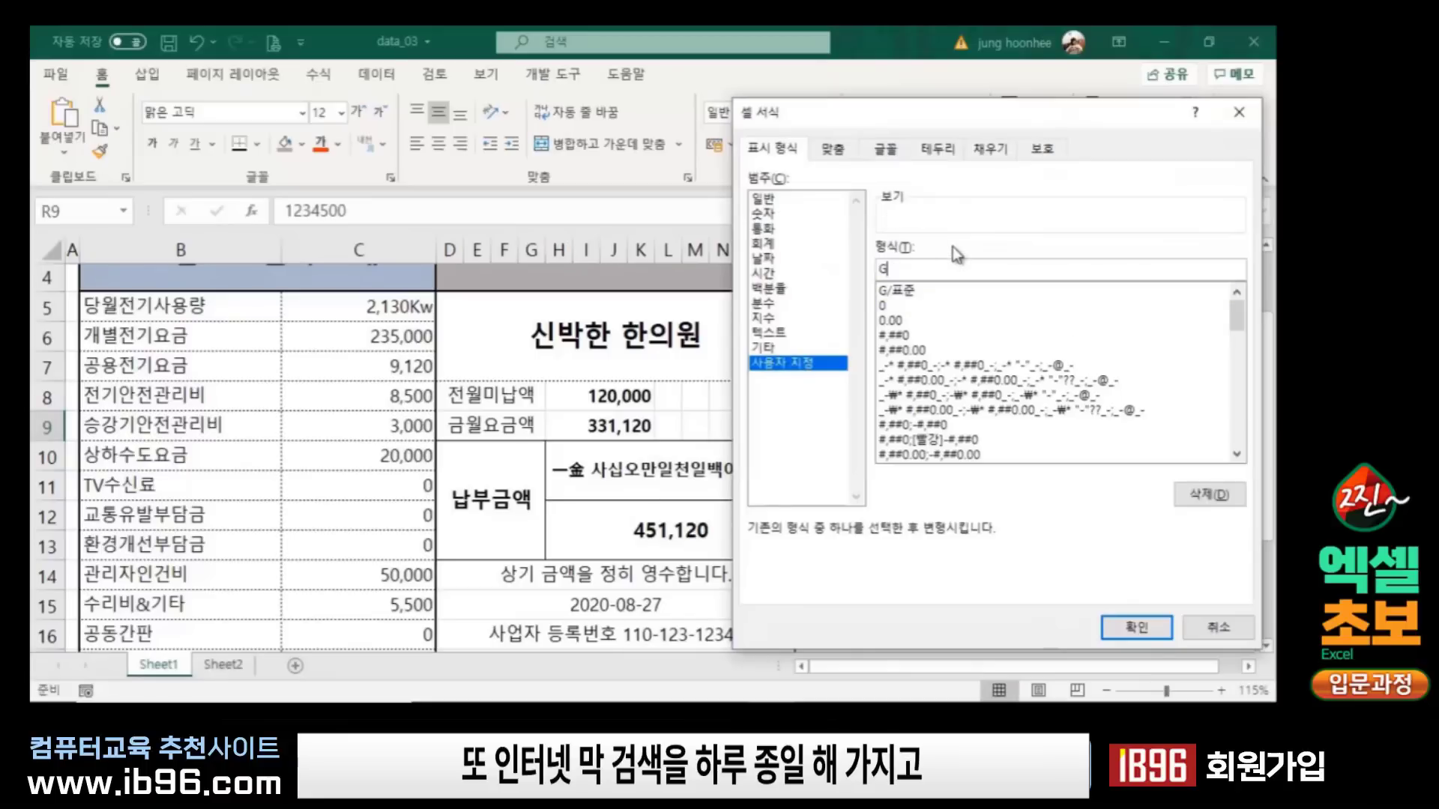
type("[")
type("db")
key("BackSpace")
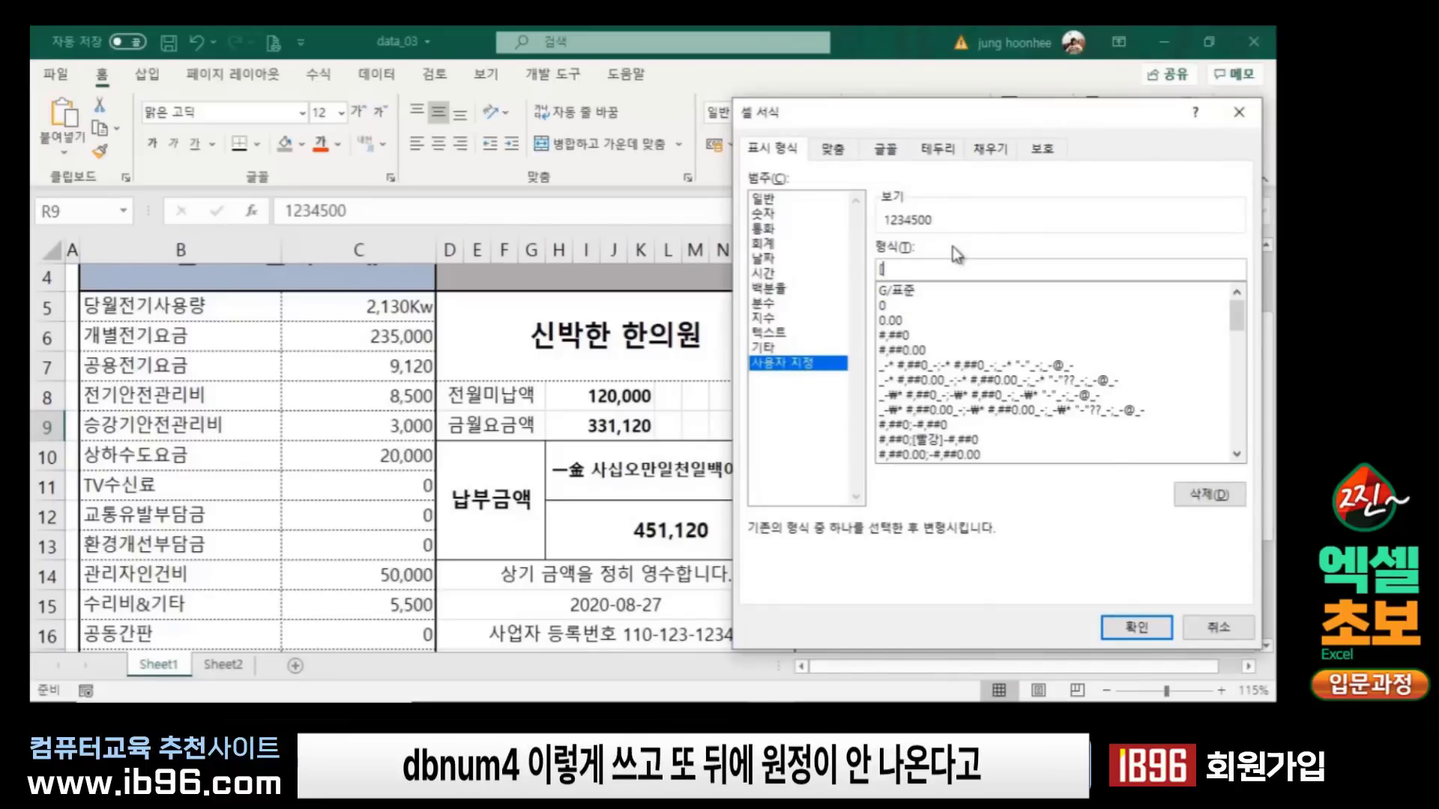
key("BackSpace")
type("[dbnum4")
type("]")
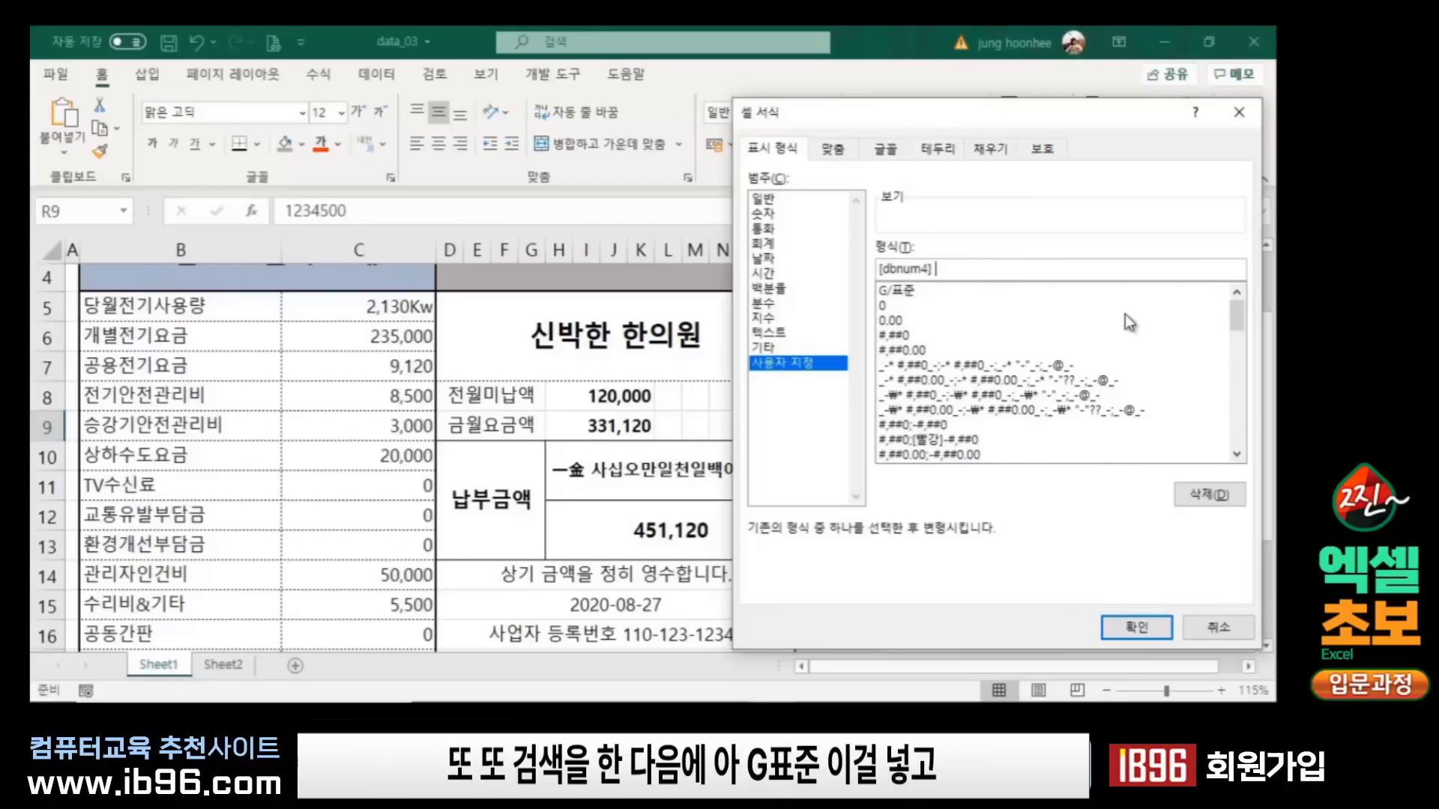
type(" g/")
type("표")
type("준 d")
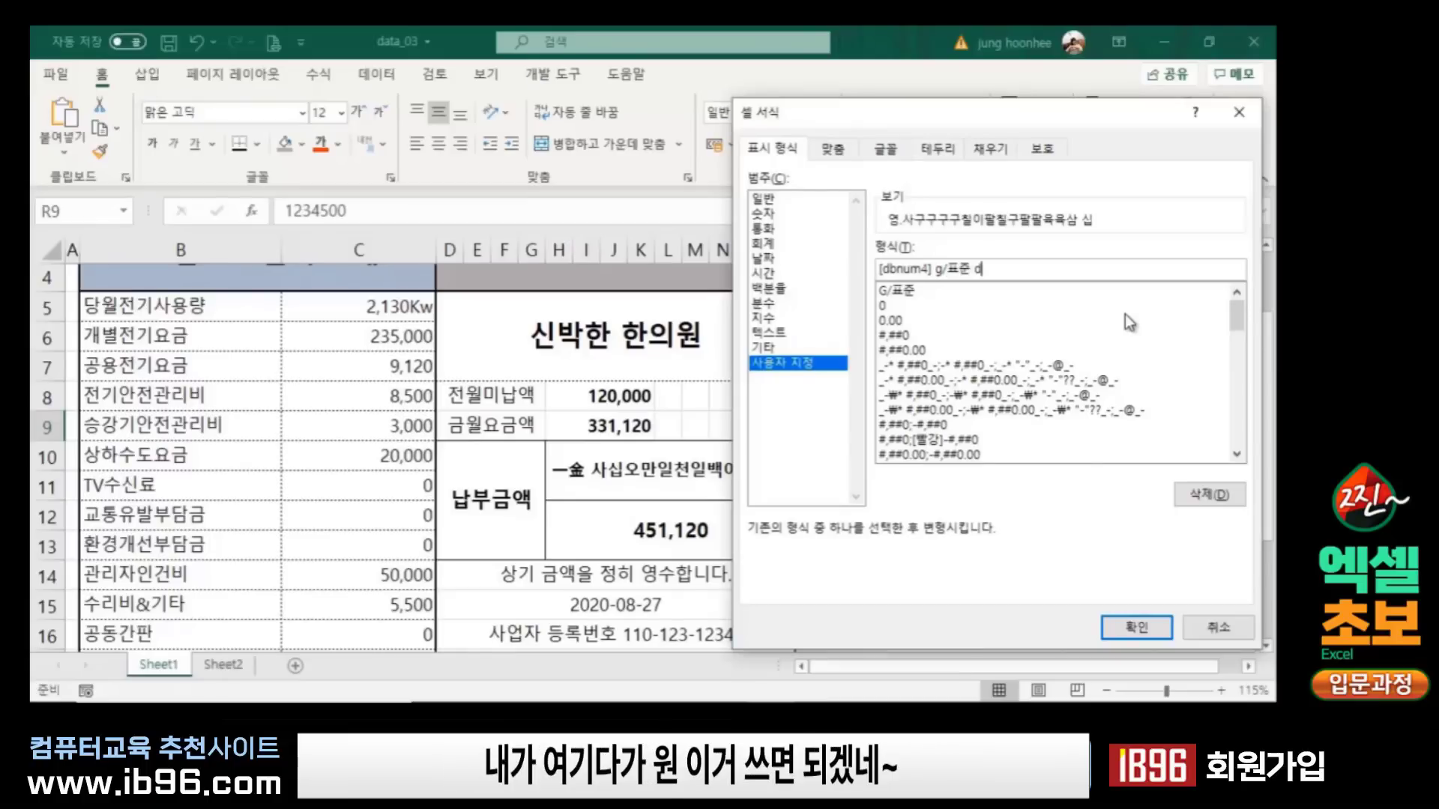
type("n")
key("BackSpace")
key("BackSpace")
type("원")
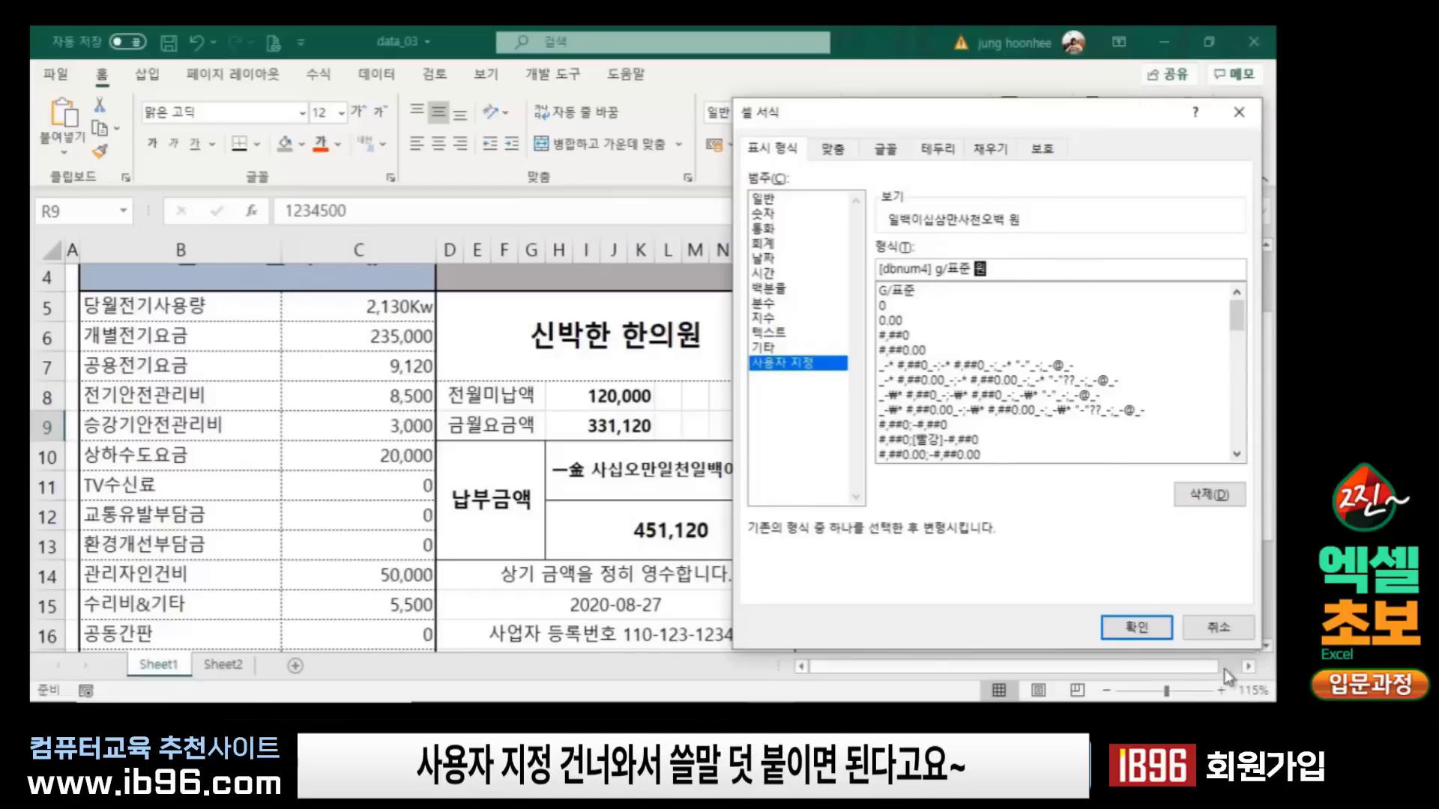
left_click(1136, 627)
left_click(1024, 528)
Step: Delete the R9 test value and select the payment total 451,120 in H12
left_click(1016, 423)
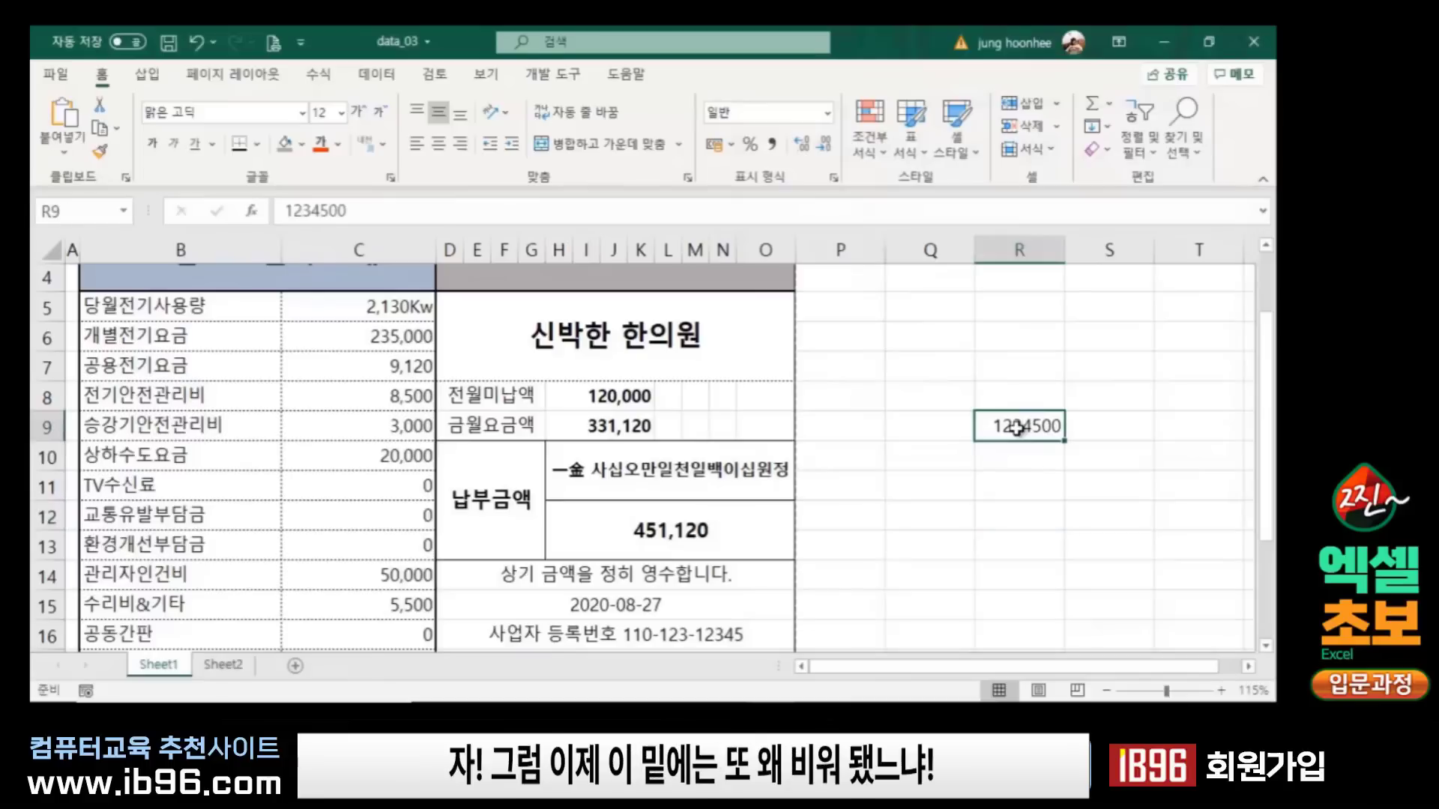
key("Delete")
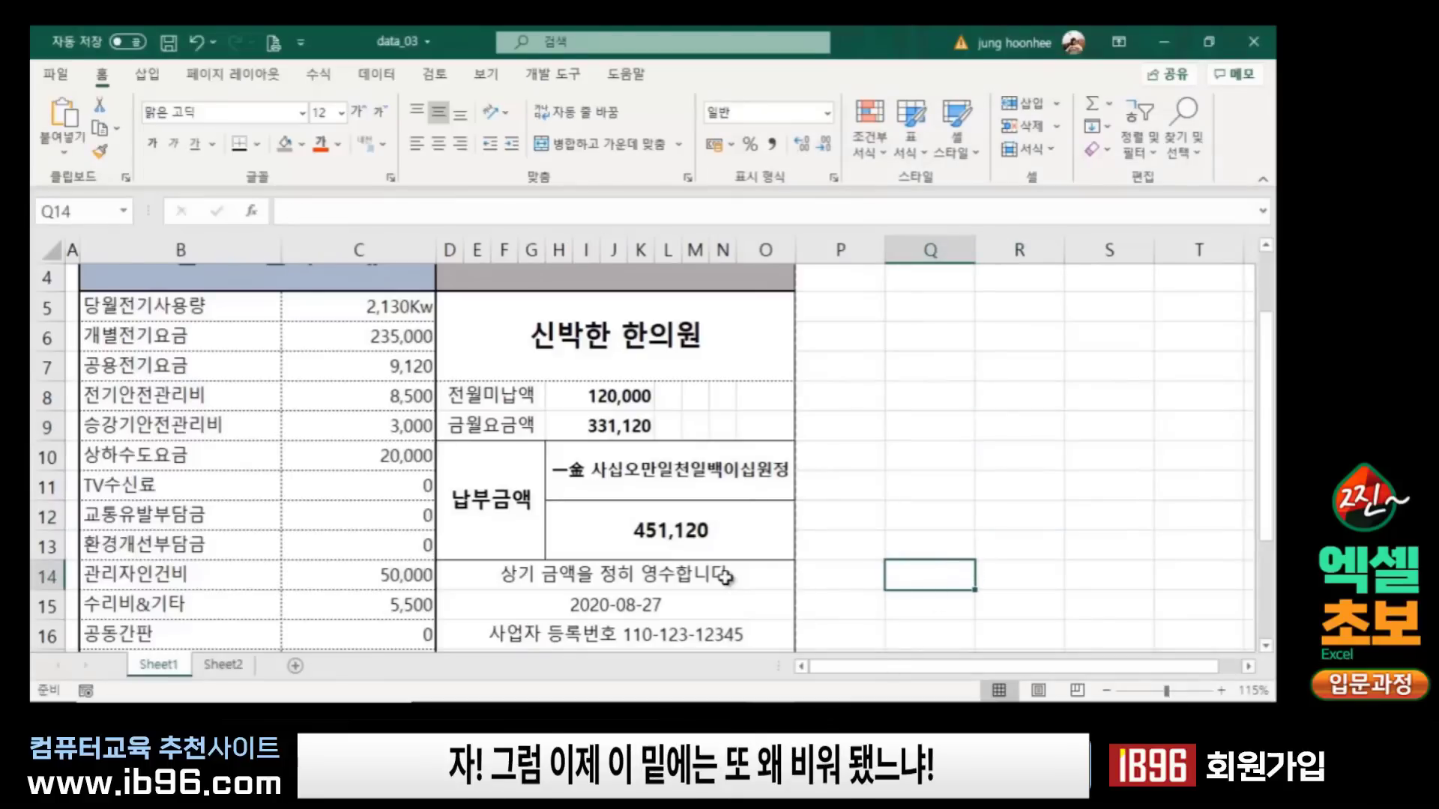
left_click(658, 529)
left_click(862, 516)
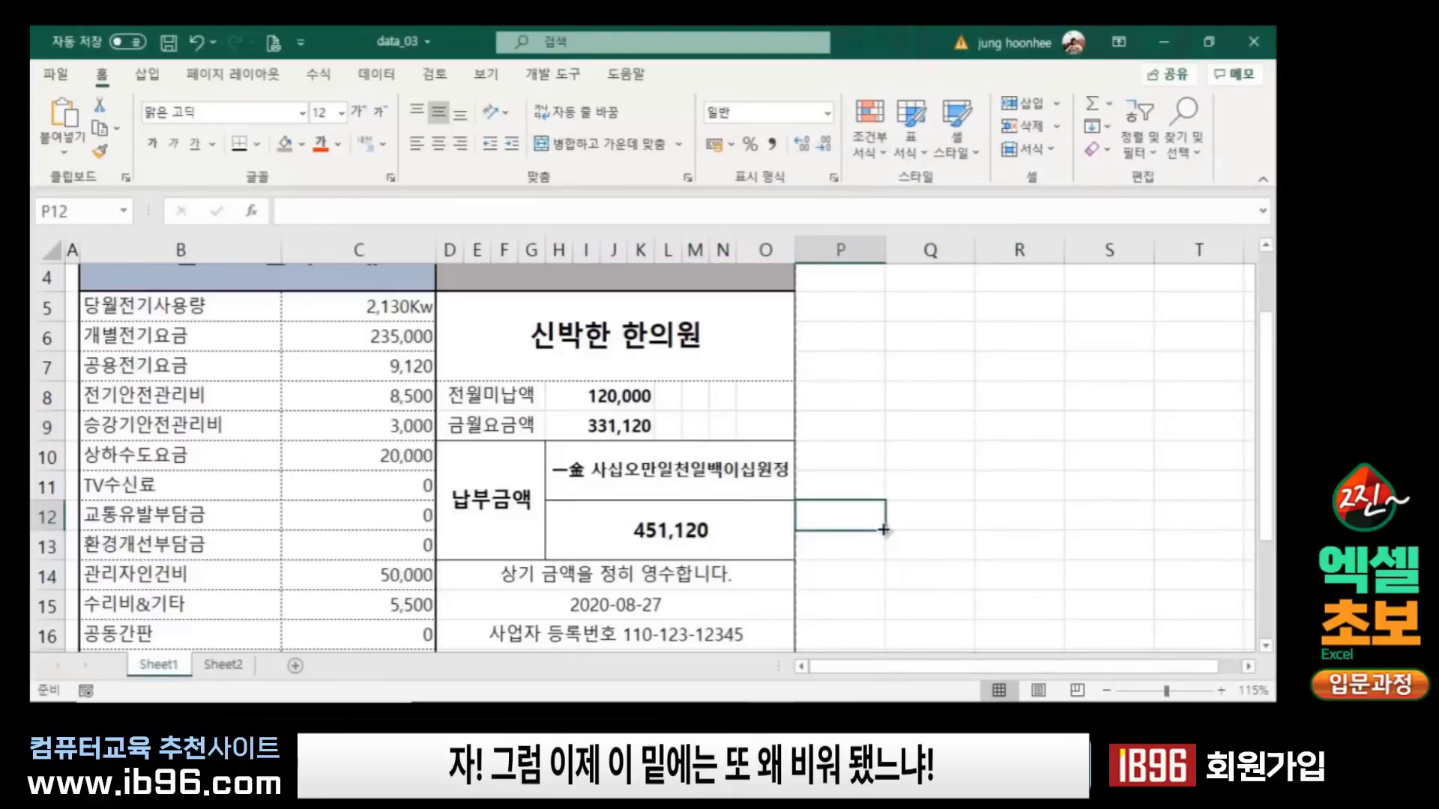
left_click(634, 517)
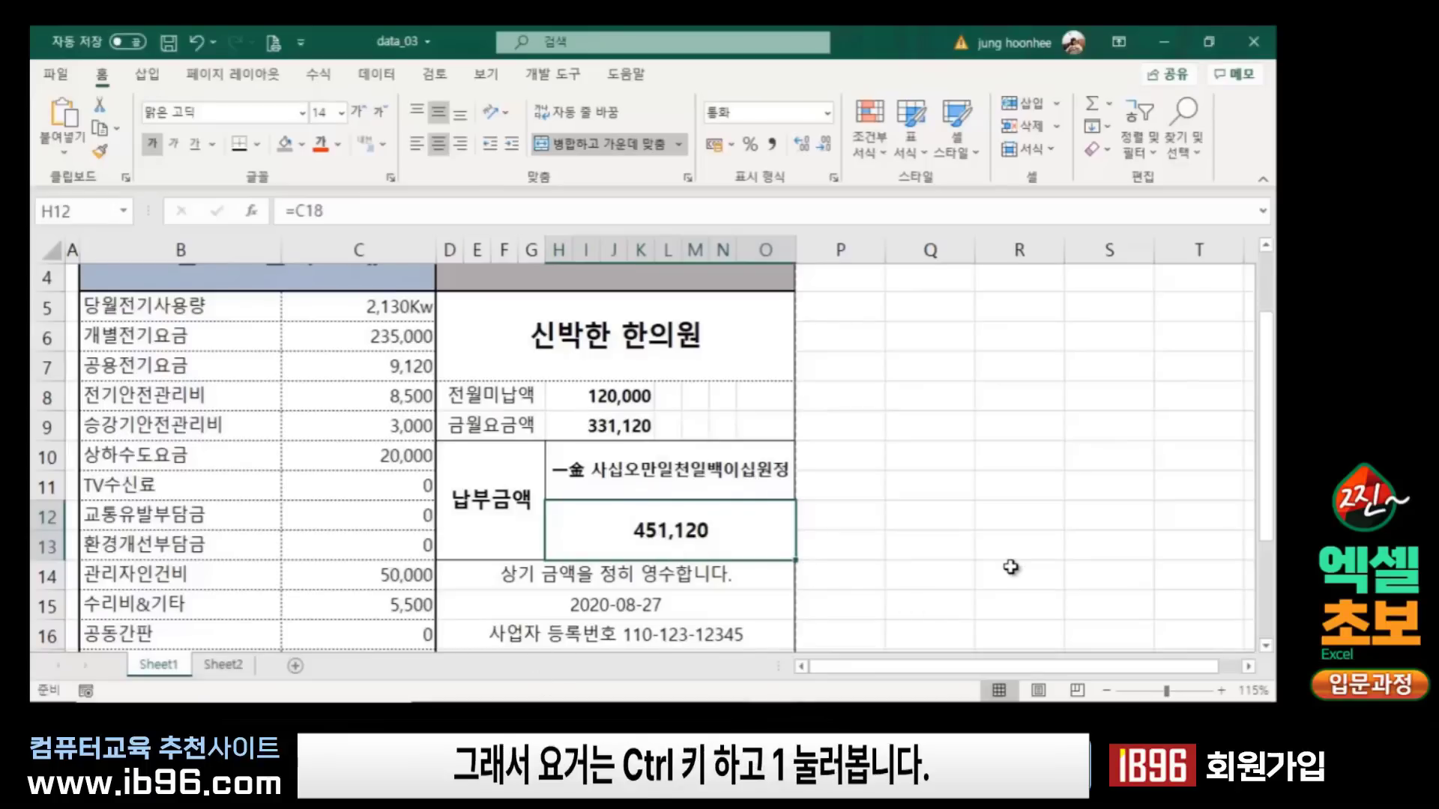
Step: Give H12 a custom currency format with spacing so it shows (₩ 451,120 )
key("ctrl+1")
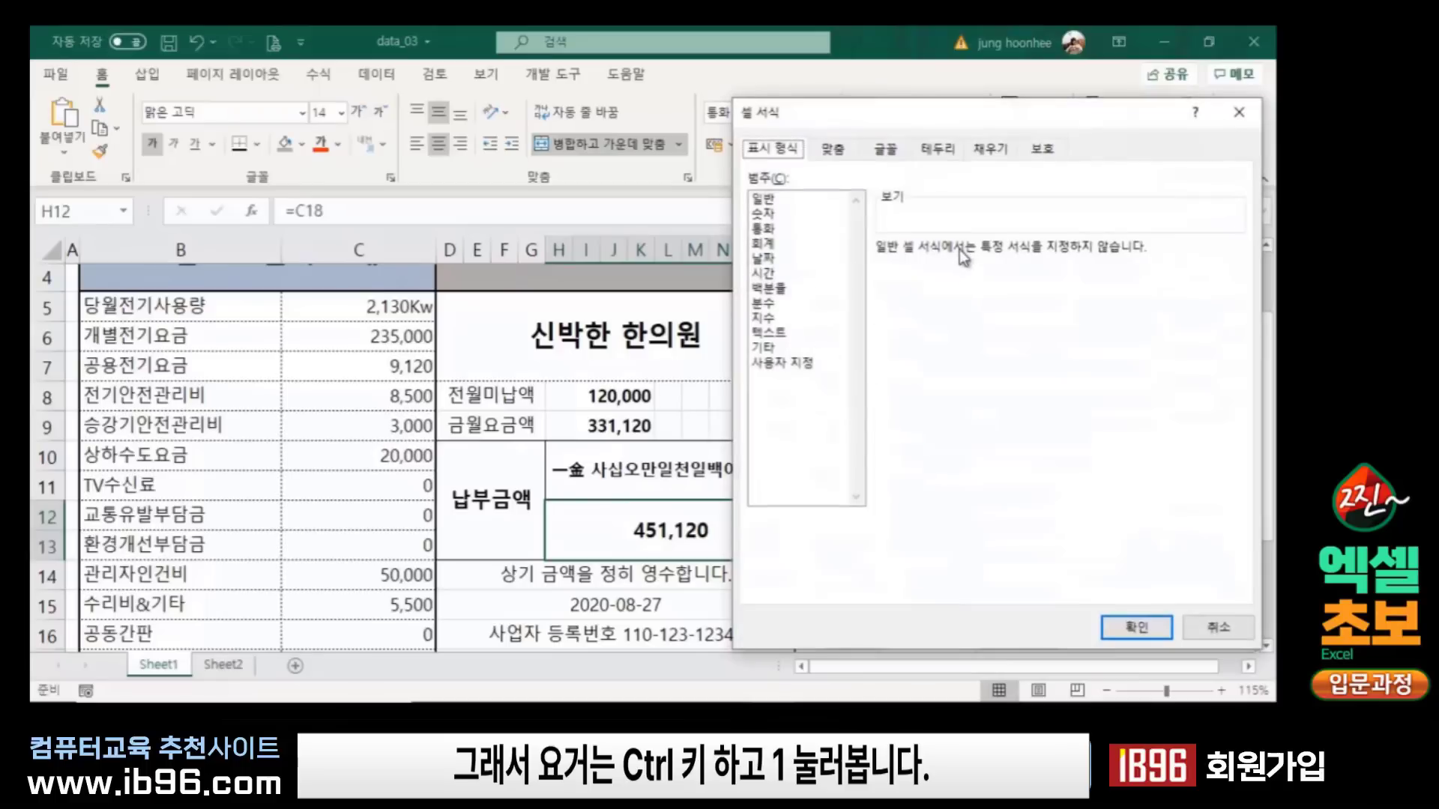
left_click_drag(878, 106, 823, 117)
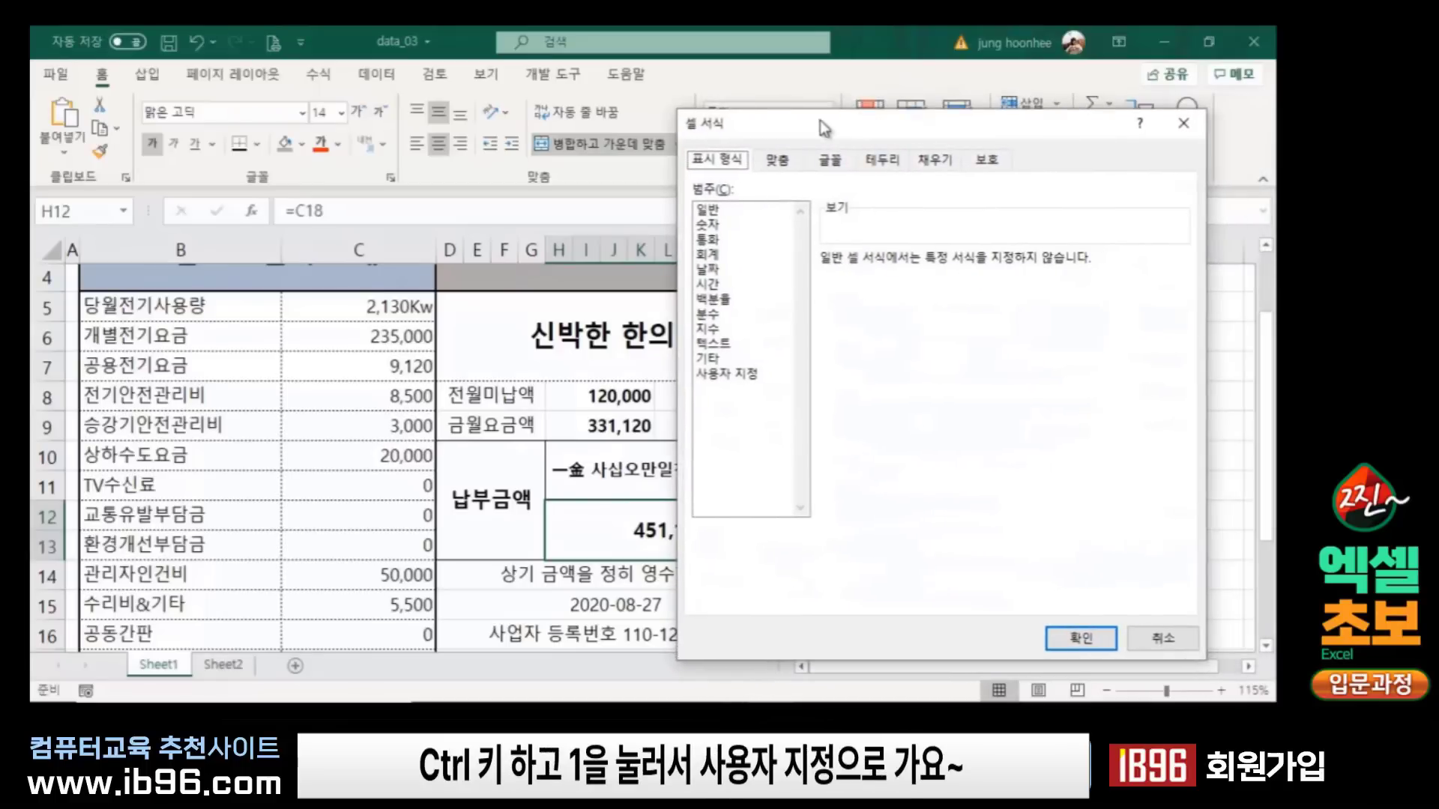
left_click(748, 374)
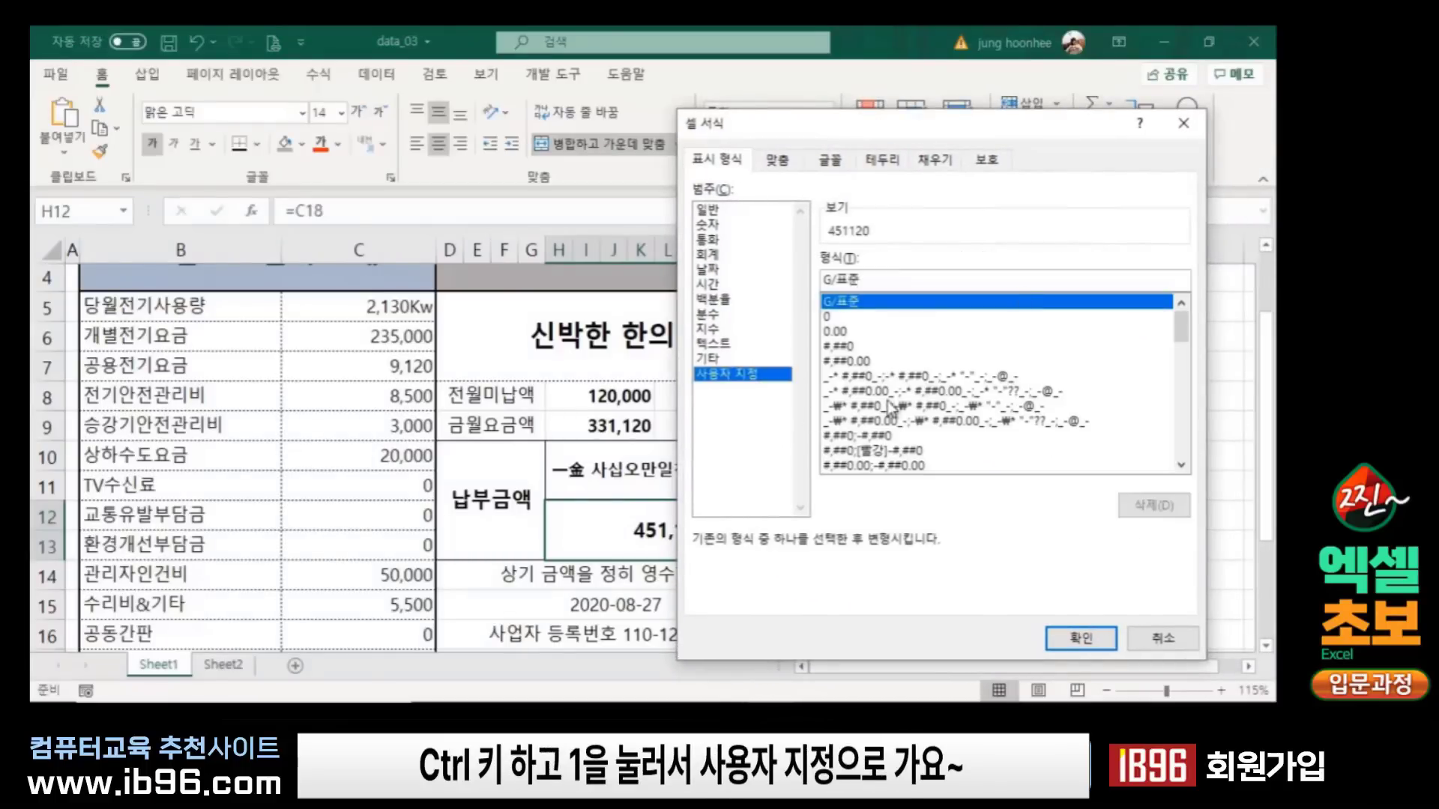
left_click(874, 279)
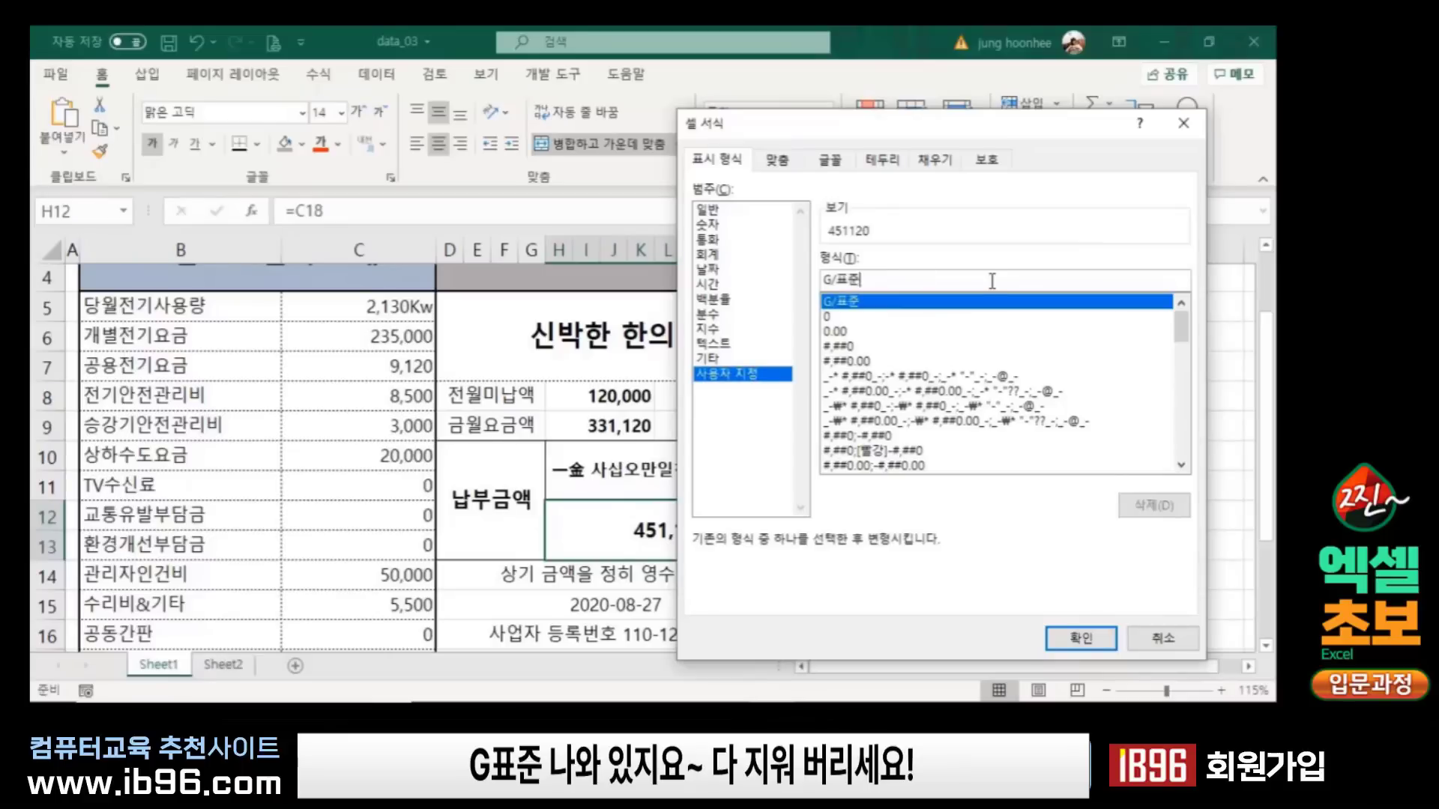
key("BackSpace")
key("BackSpace")
key("BackSpace")
key("BackSpace")
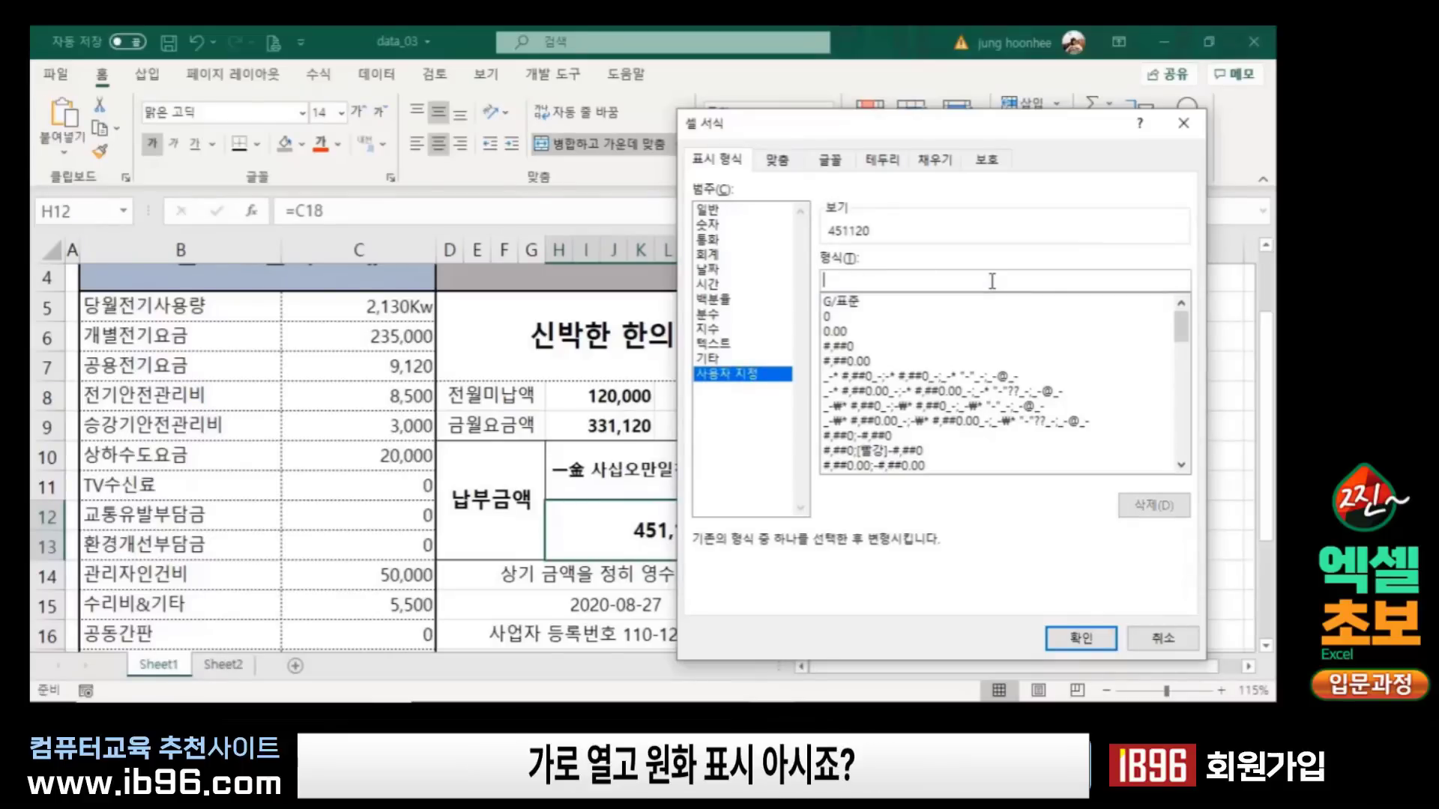
type("(")
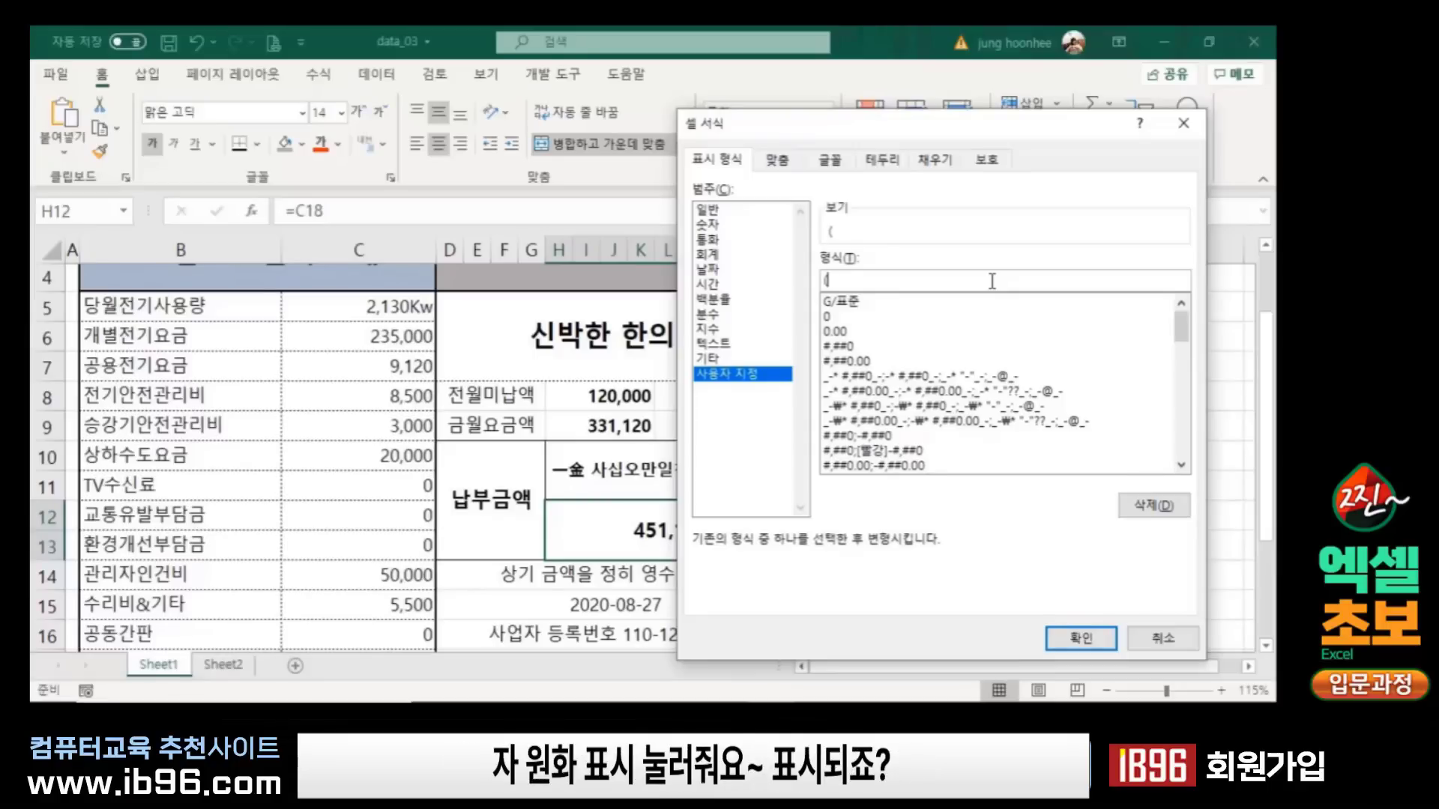
type("₩")
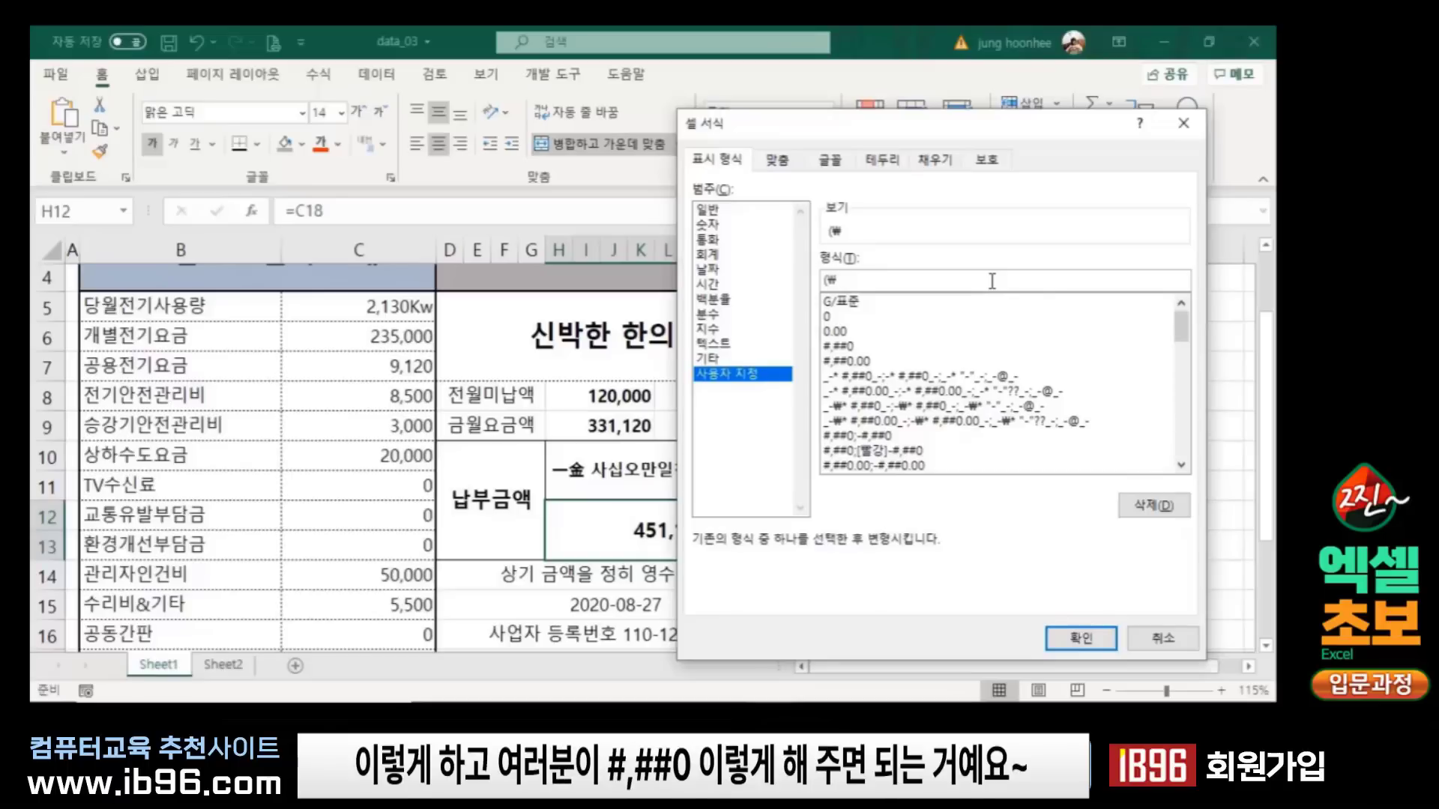
type(" #")
type(",##0")
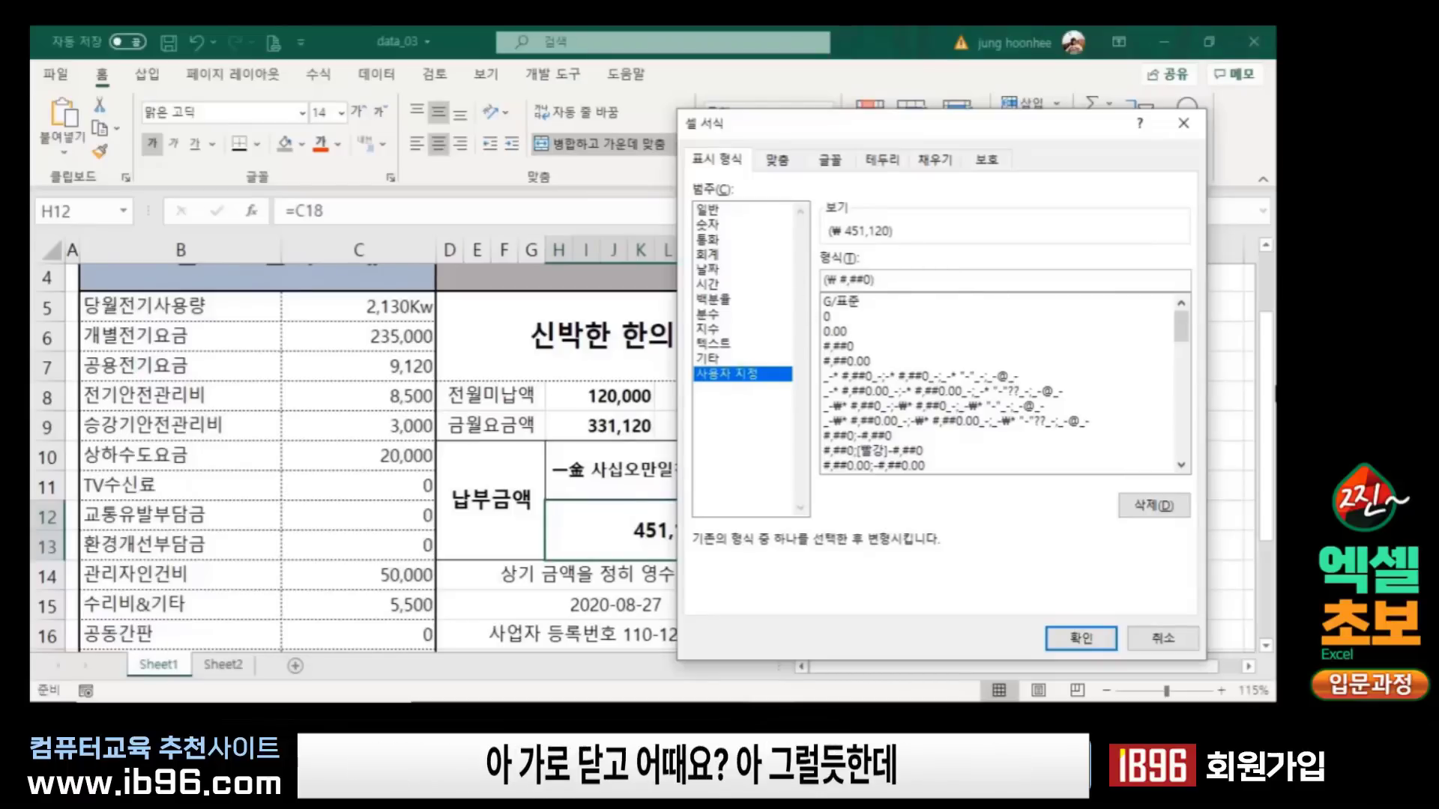
left_click(870, 280)
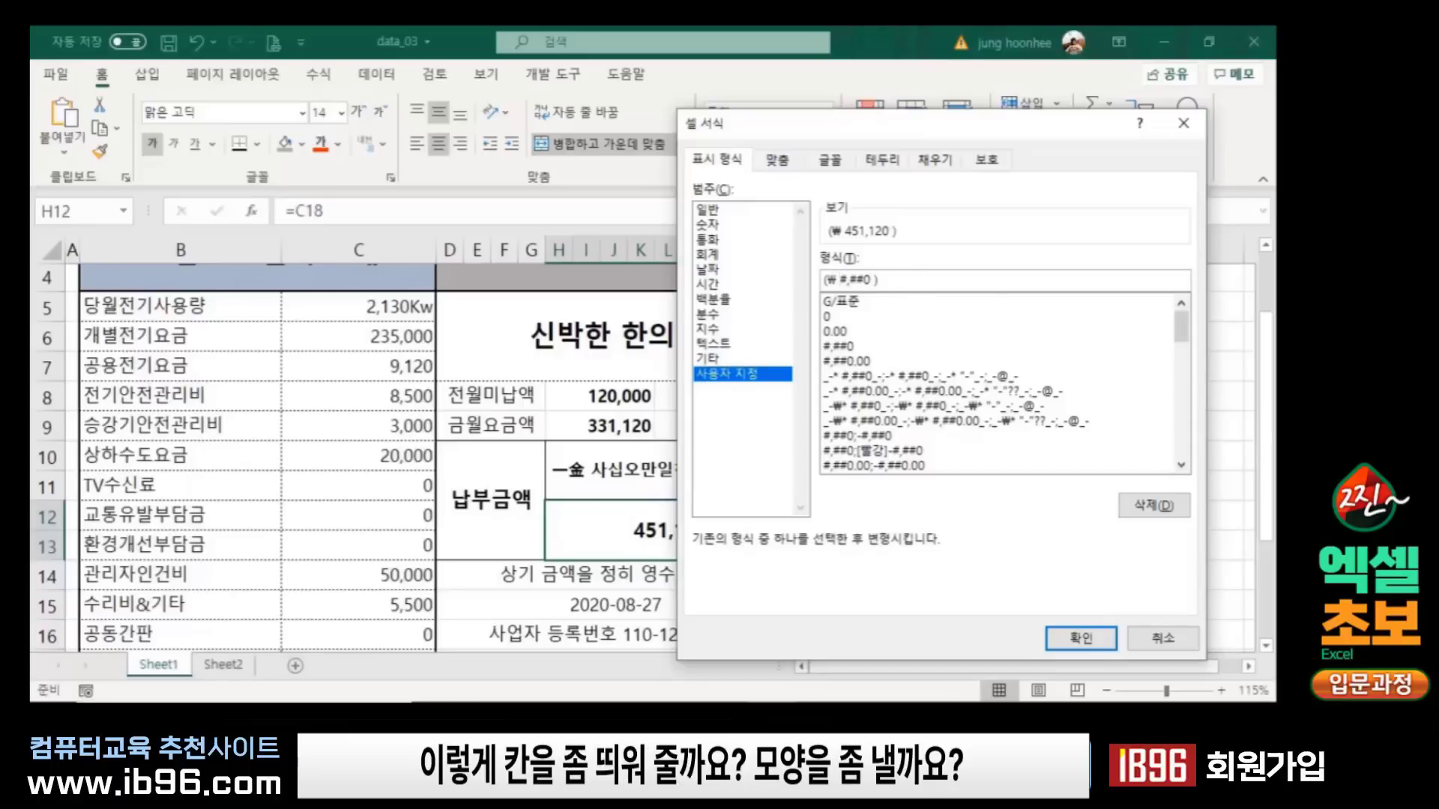
left_click(906, 280)
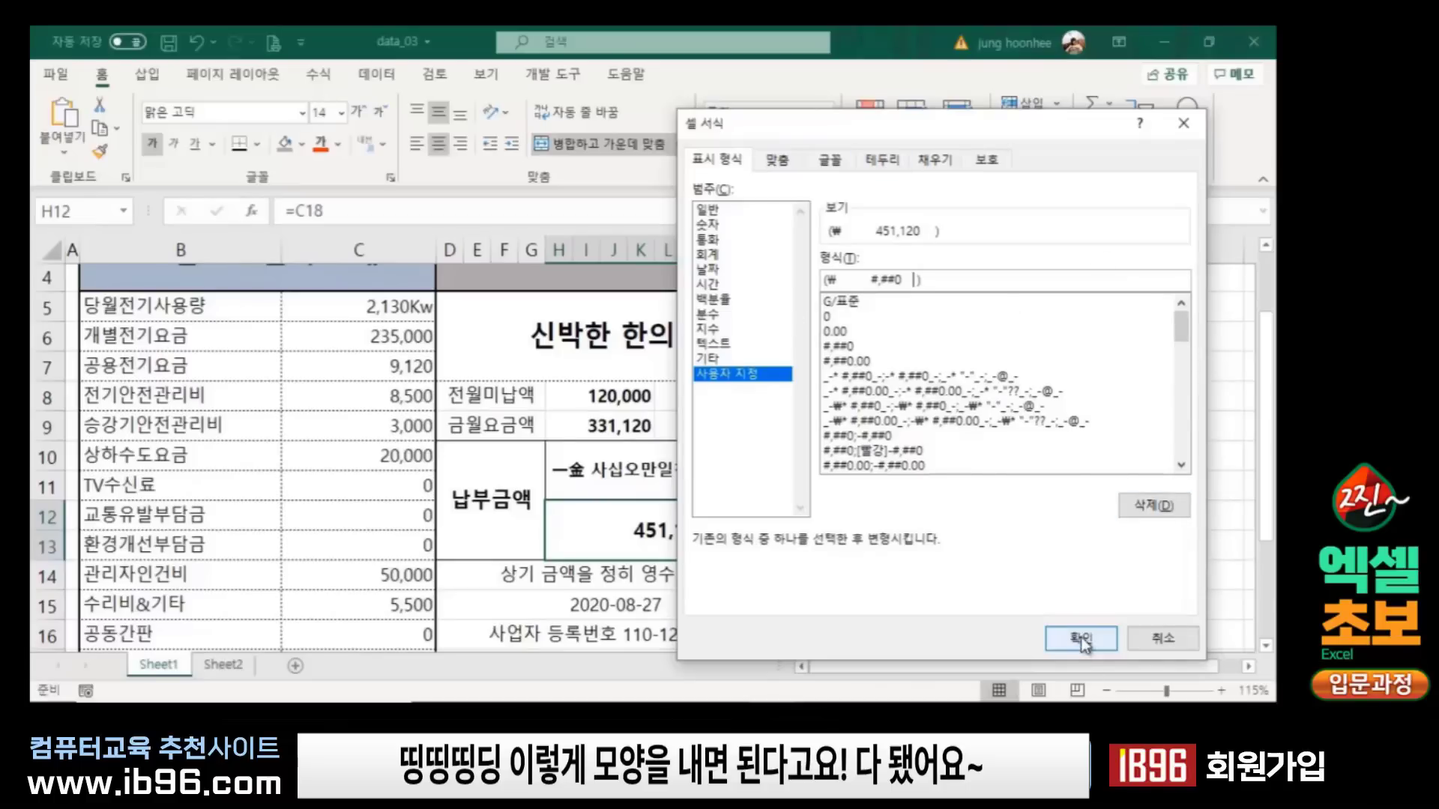
key("BackSpace")
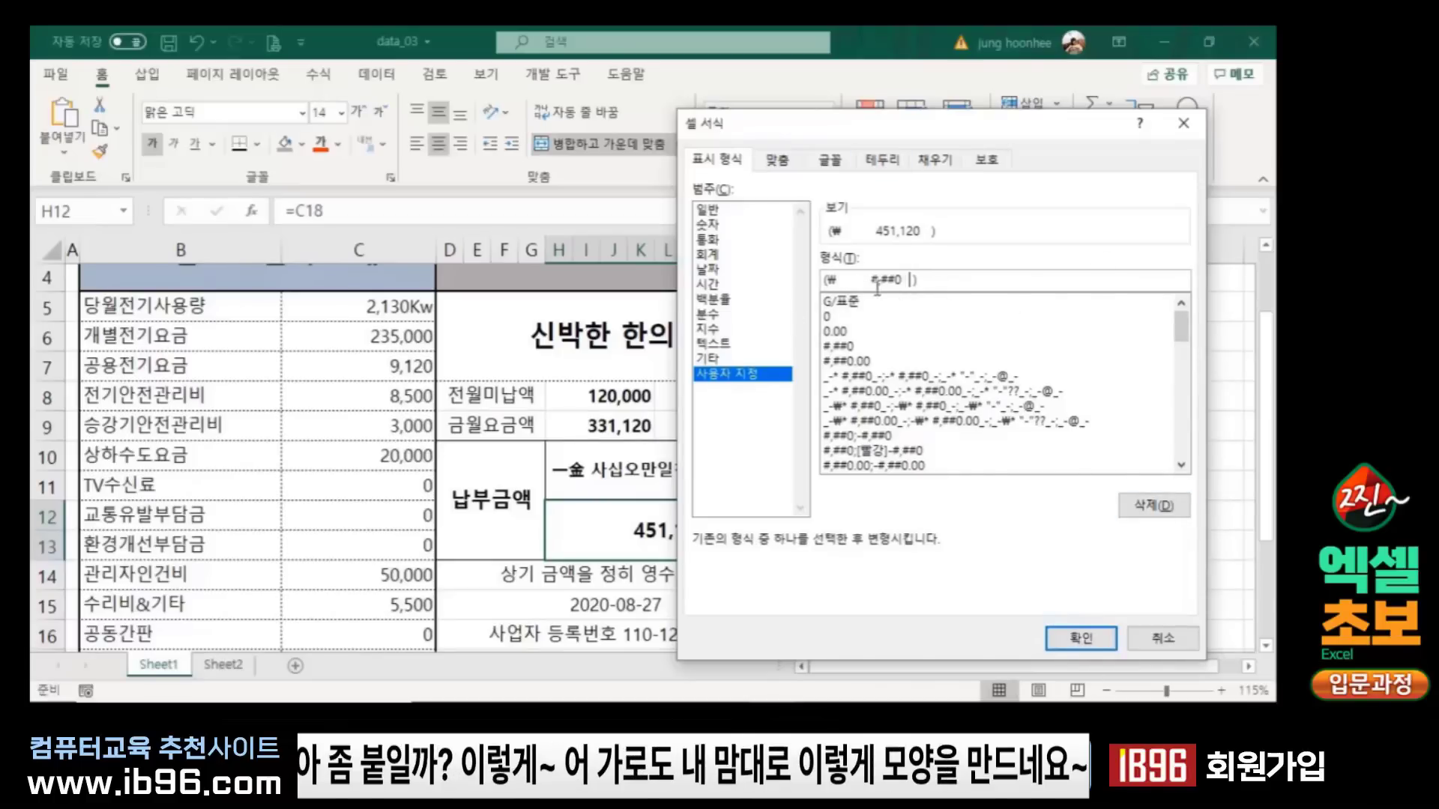
left_click(1073, 635)
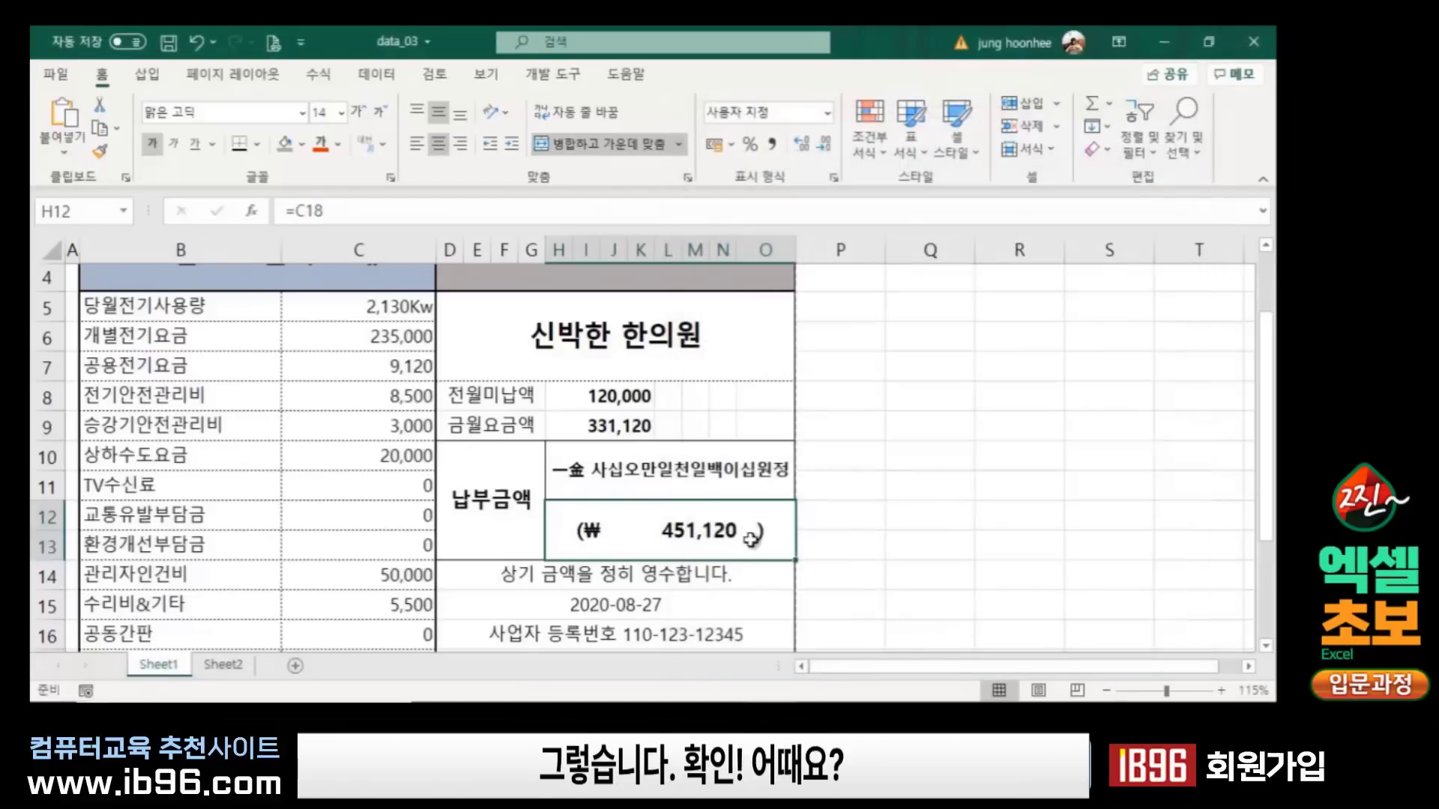
left_click(875, 524)
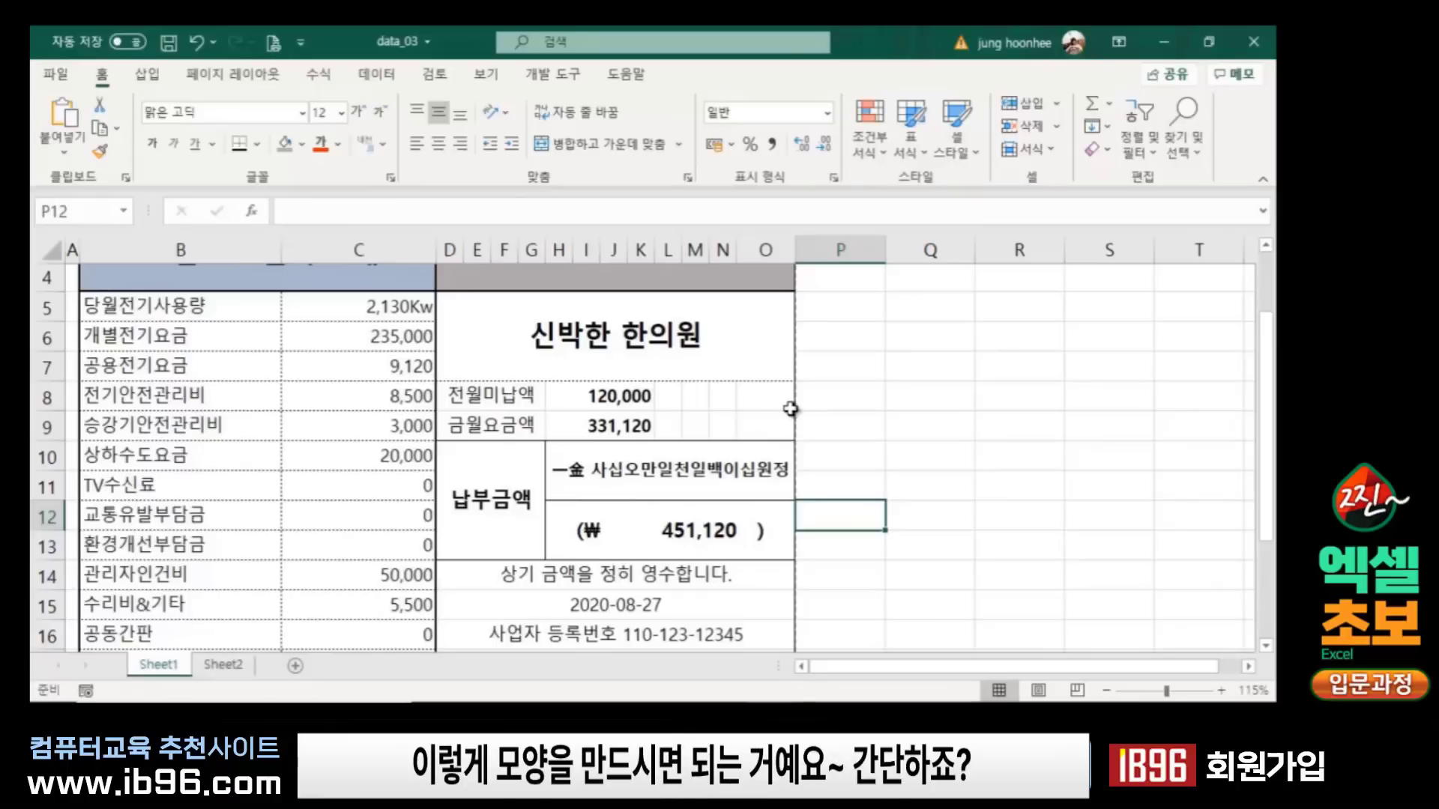
scroll(635, 510, "down", 3)
scroll(629, 544, "up", 2)
scroll(630, 544, "up", 2)
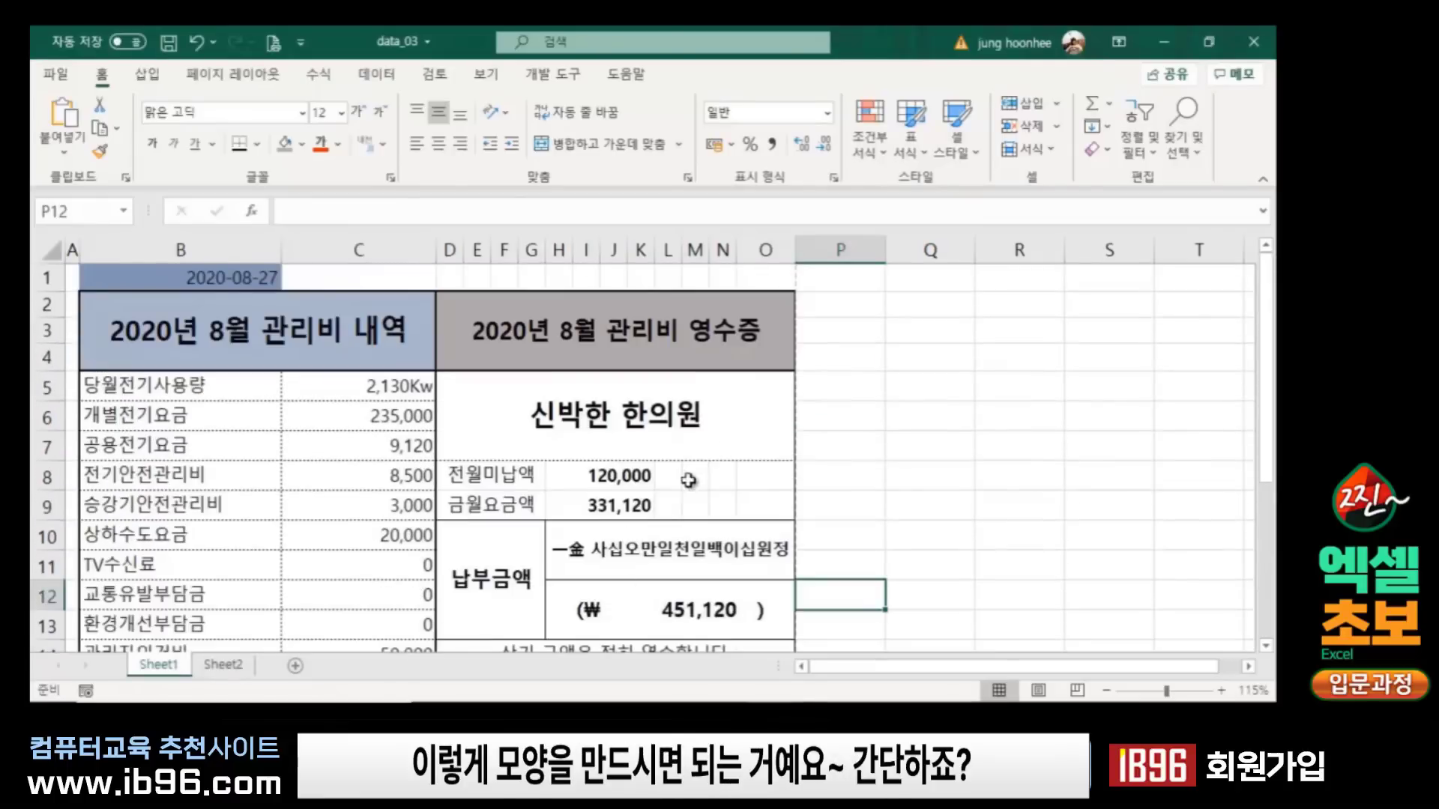
left_click(613, 475)
left_click(365, 321)
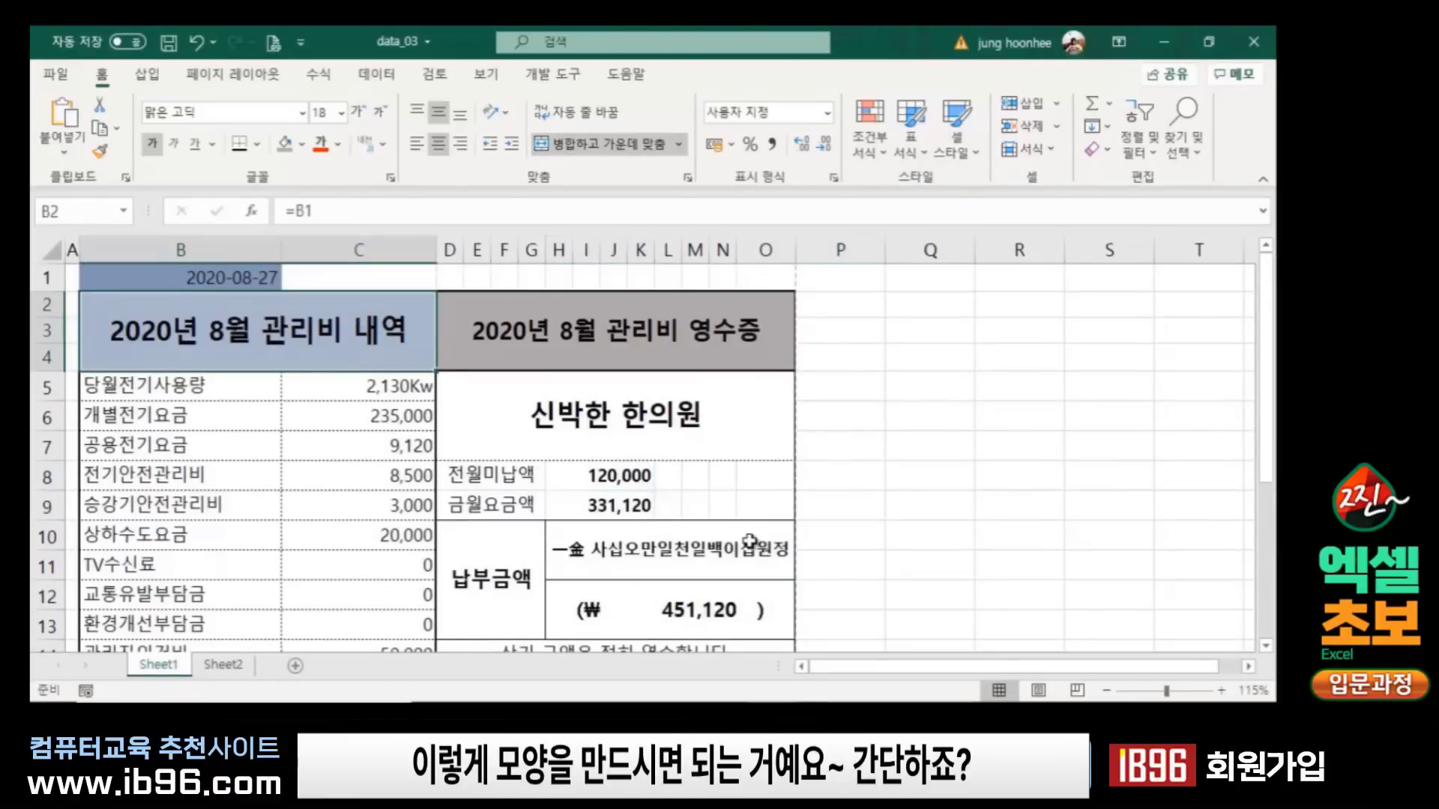
left_click(587, 330)
left_click(307, 331)
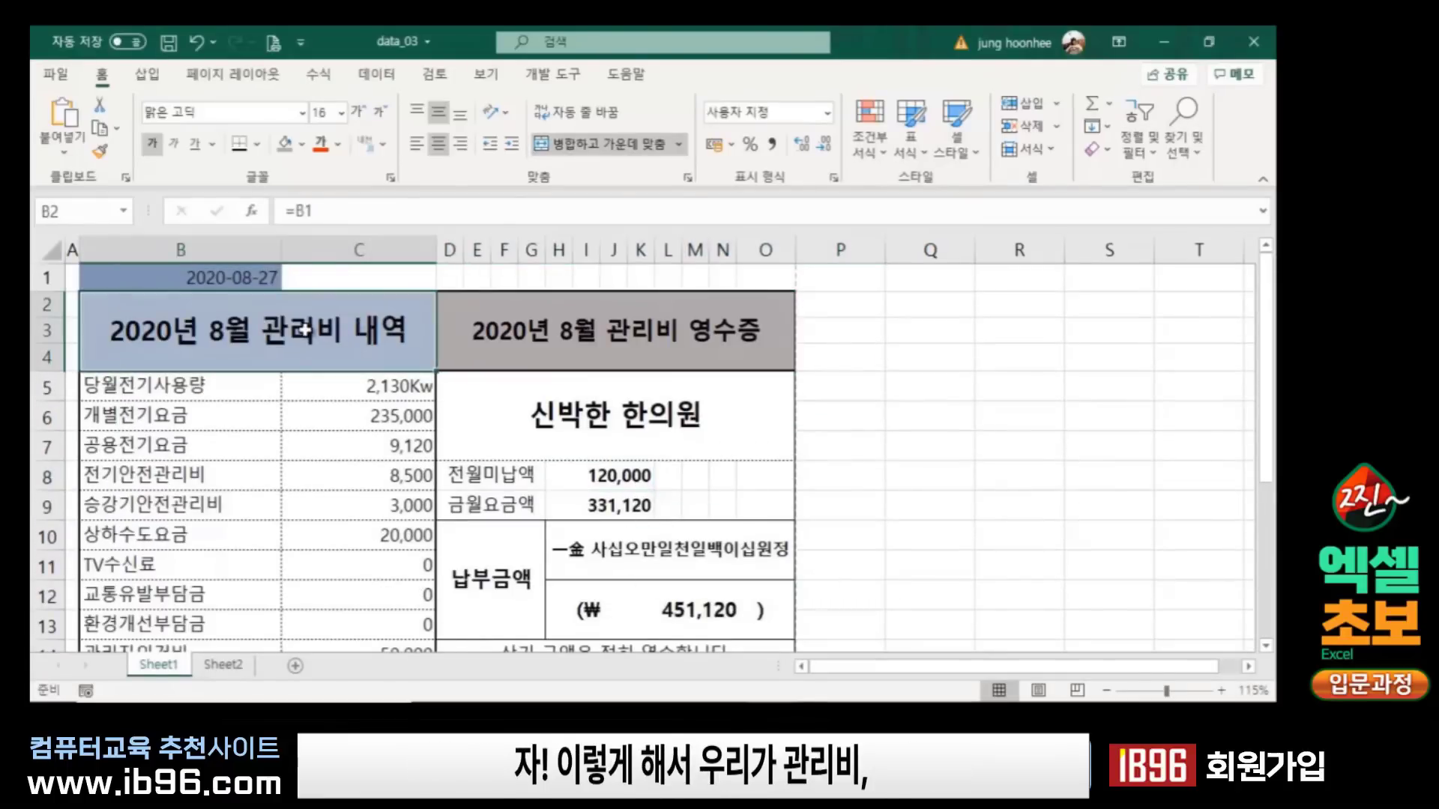
left_click(553, 329)
left_click(335, 348)
left_click(535, 333)
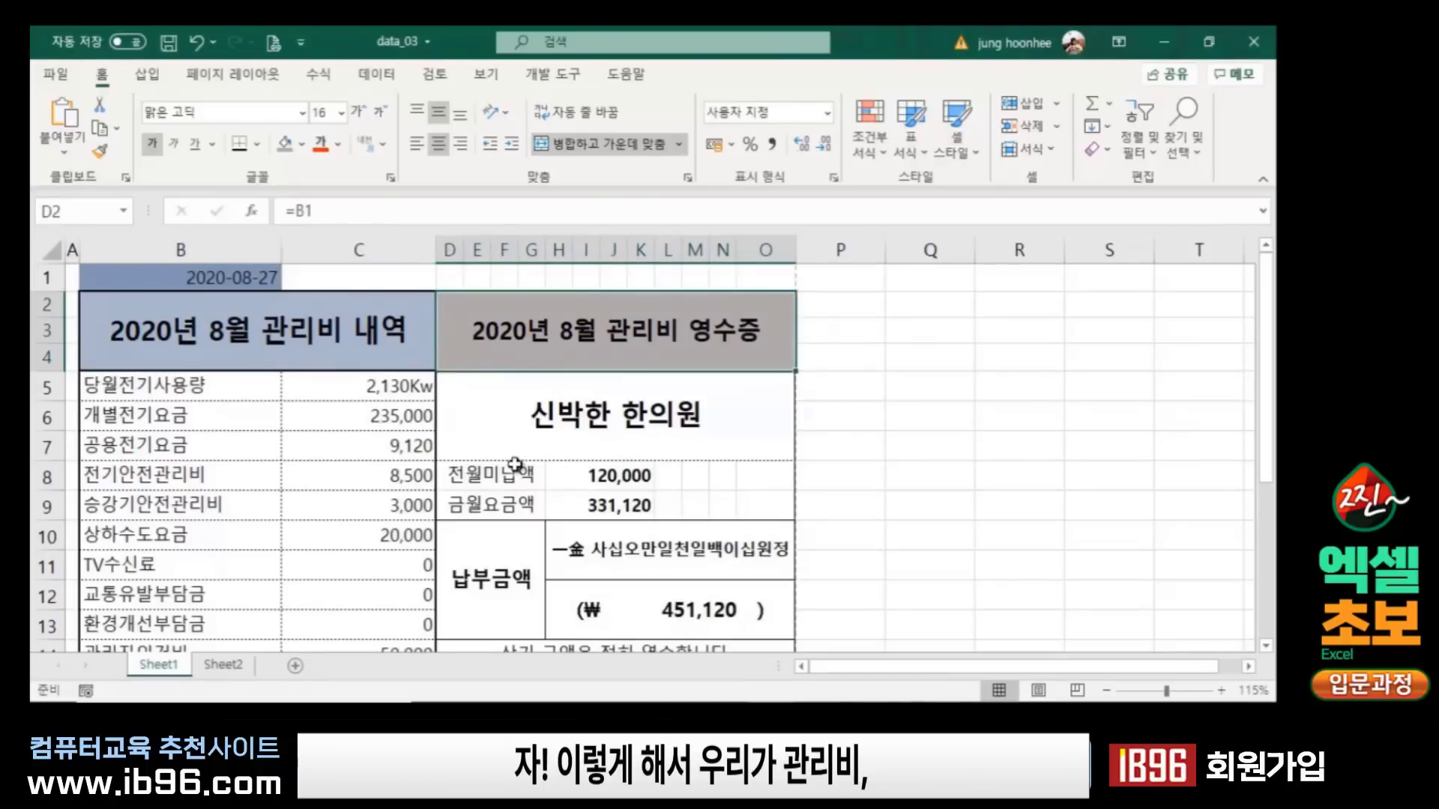
left_click(516, 454)
left_click(369, 426)
left_click(162, 394)
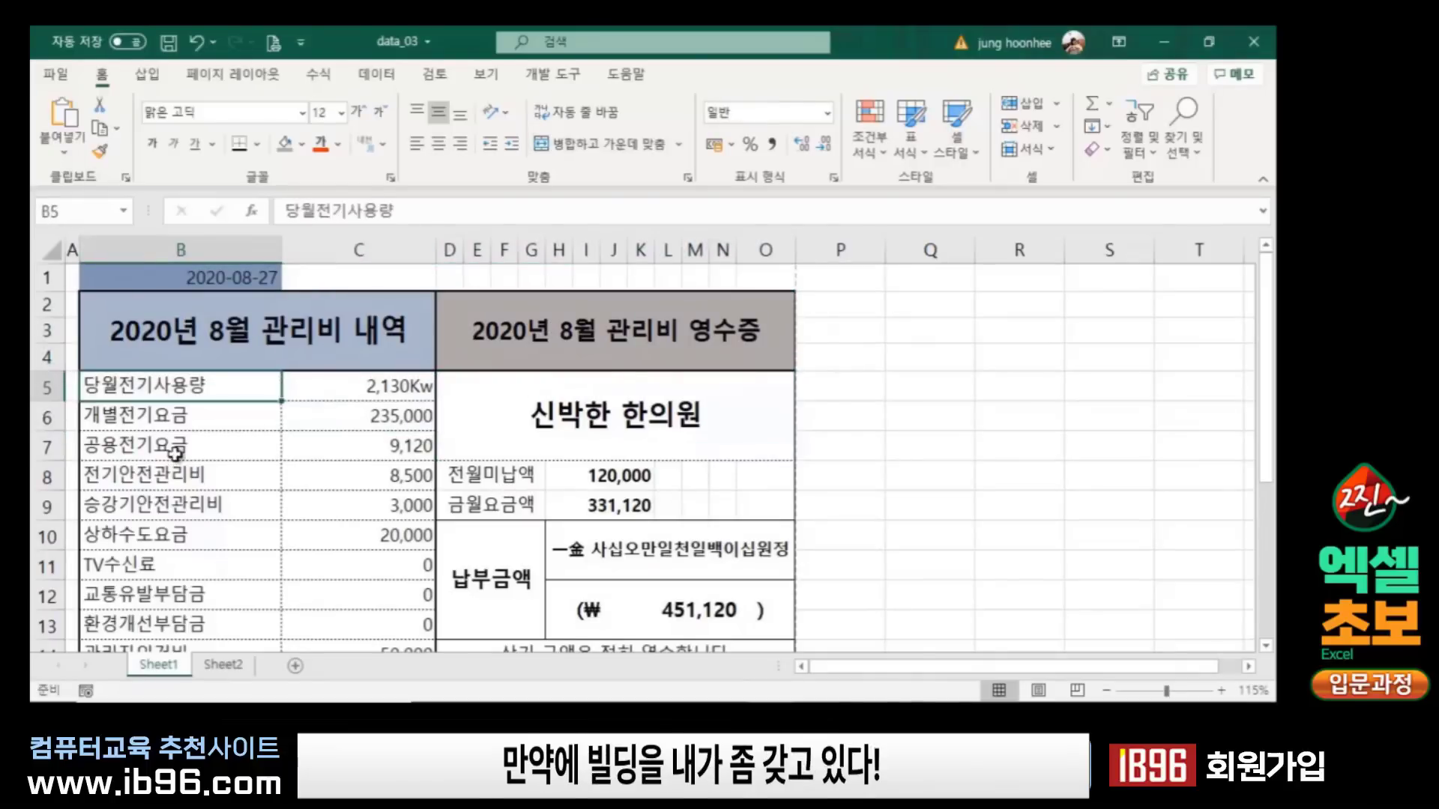
left_click(174, 454)
left_click(179, 516)
left_click(308, 491)
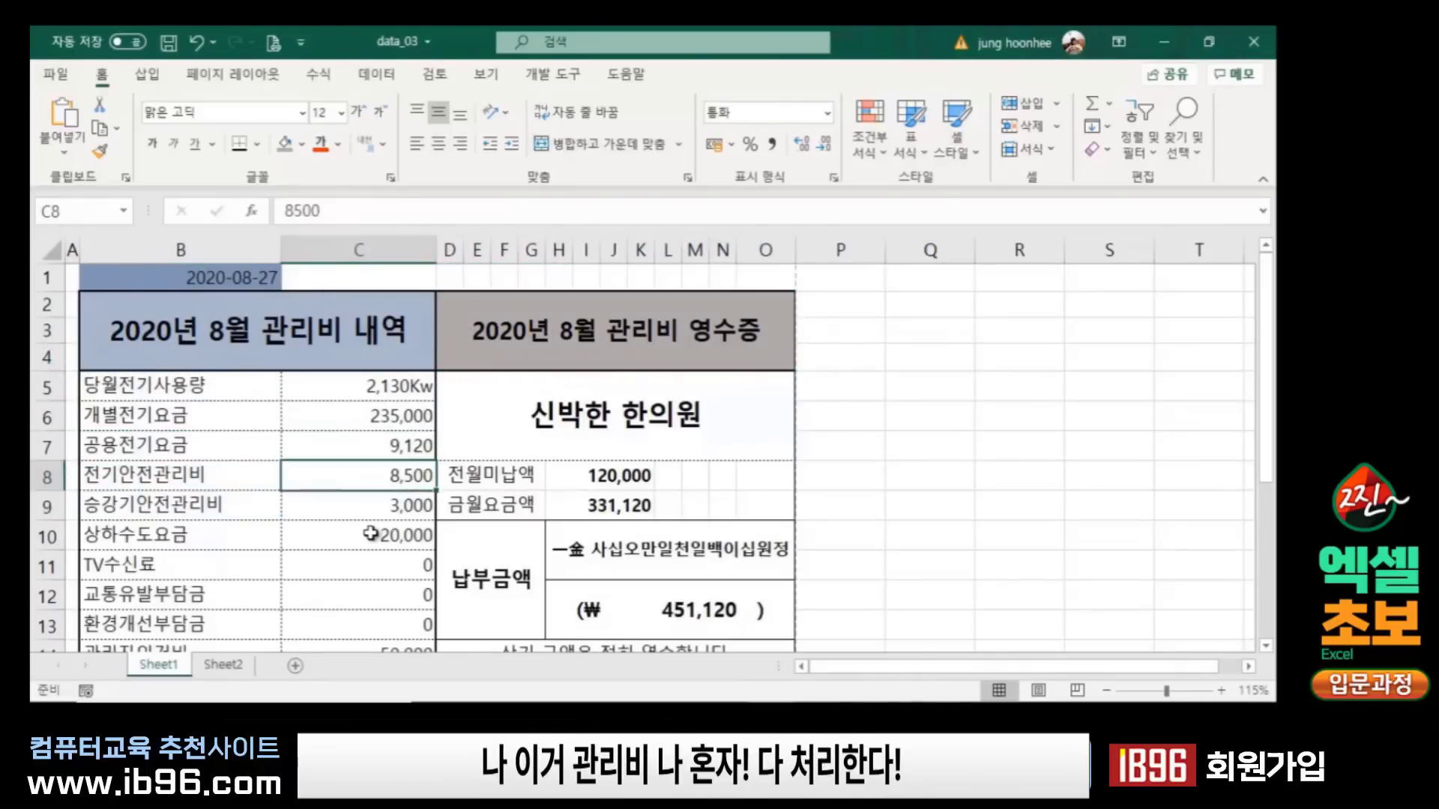
left_click(480, 475)
left_click(483, 533)
left_click(592, 551)
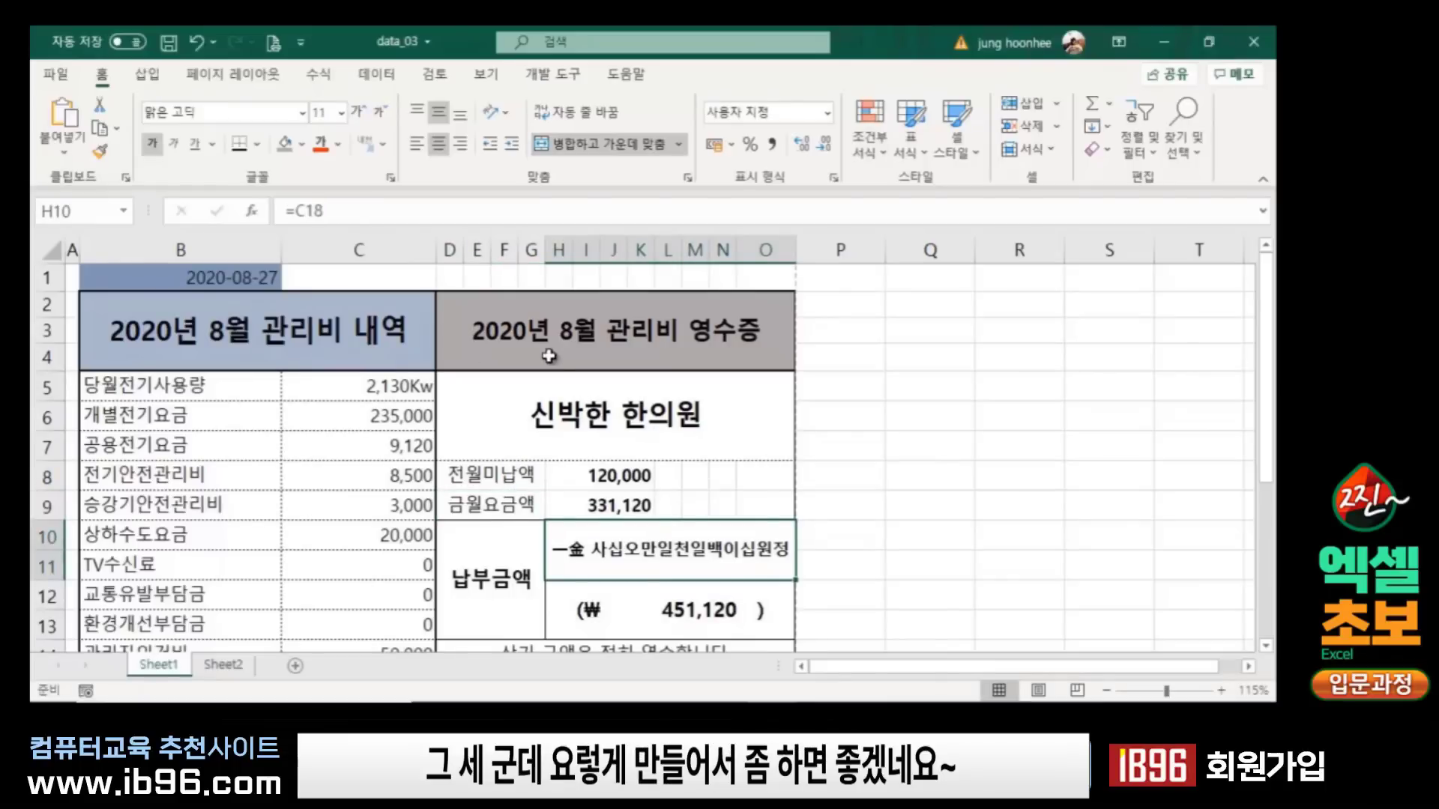
left_click(328, 416)
key("Down")
key("Down")
key("Down")
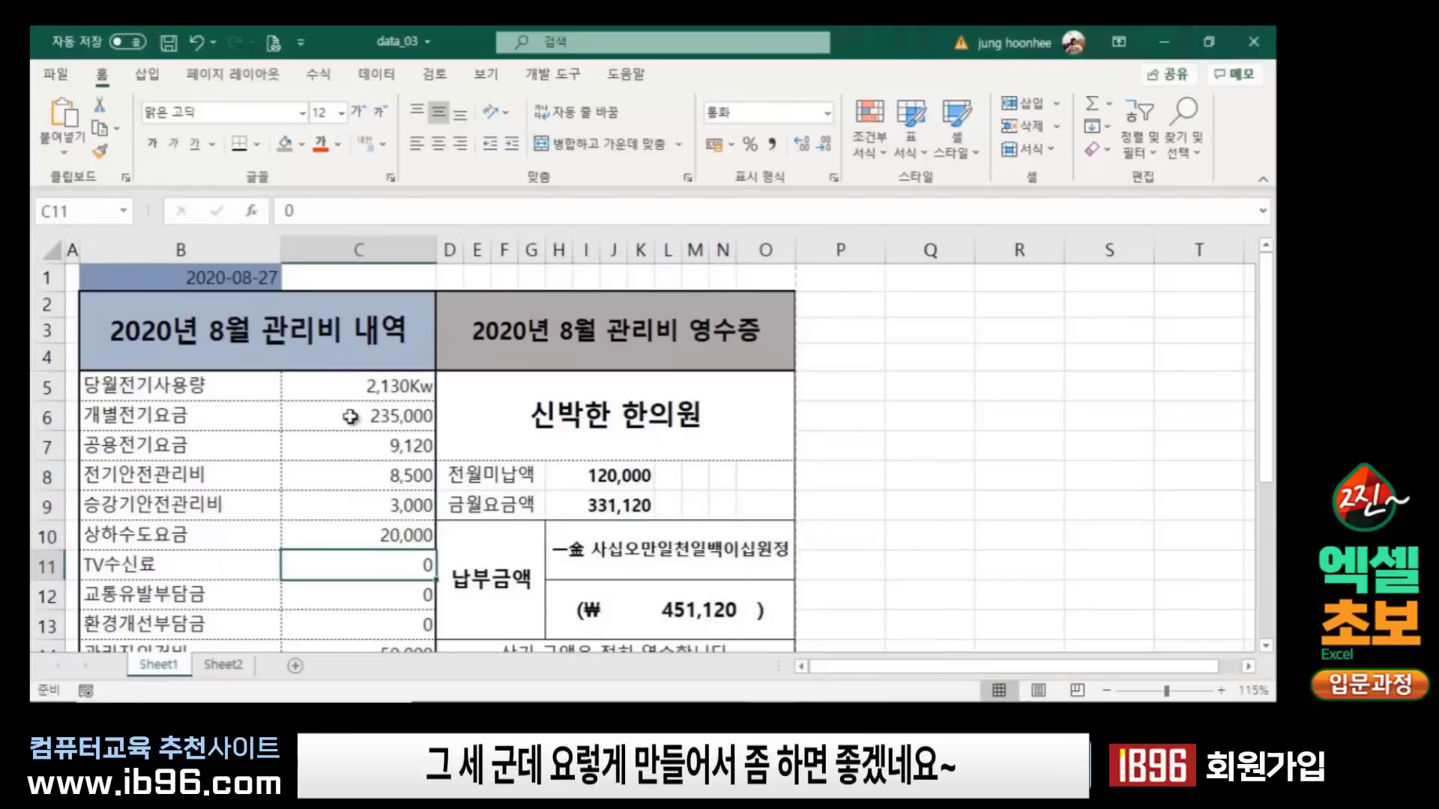
left_click(541, 358)
left_click(354, 354)
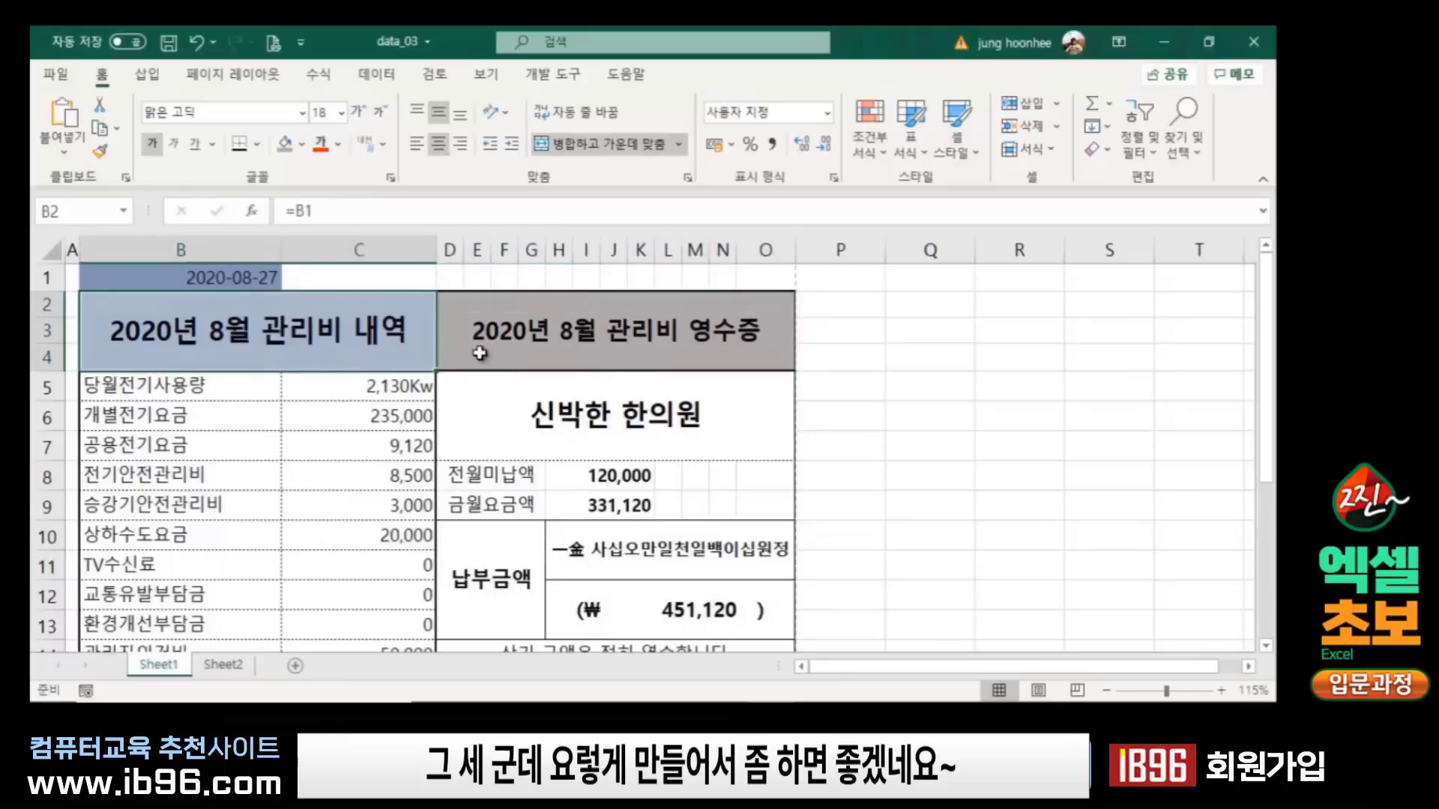
left_click(365, 500)
left_click(595, 545)
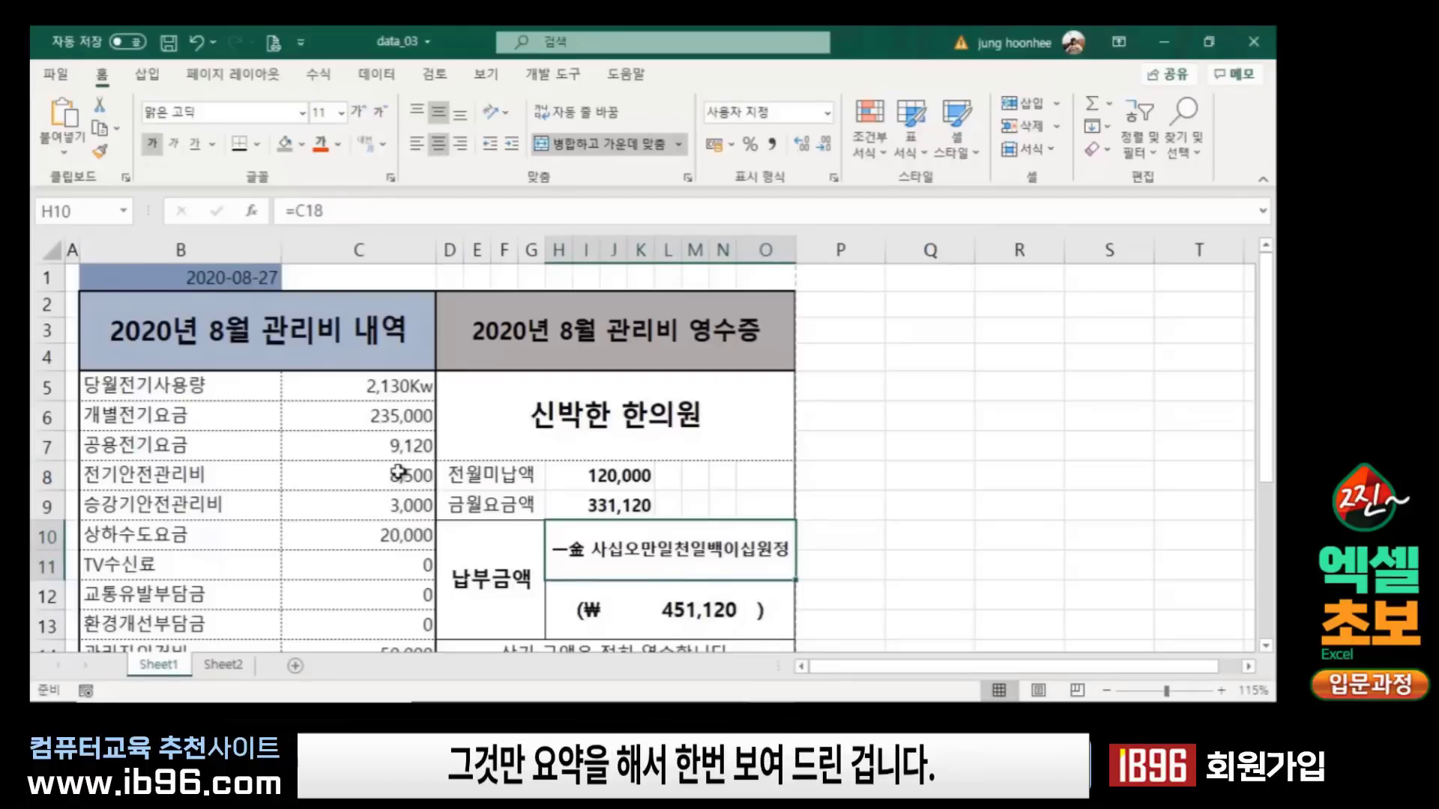
scroll(399, 472, "down", 3)
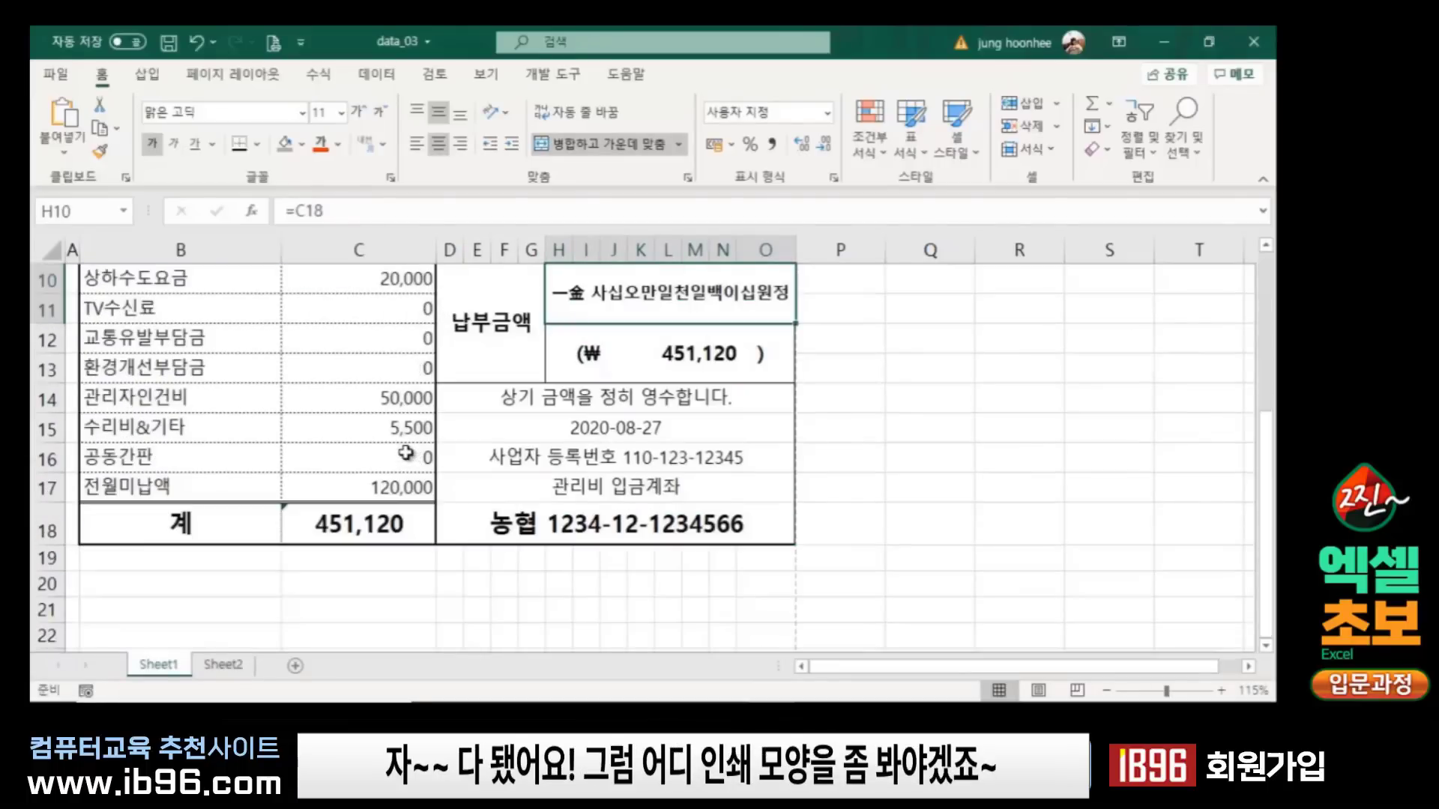
scroll(402, 461, "up", 2)
scroll(405, 452, "up", 1)
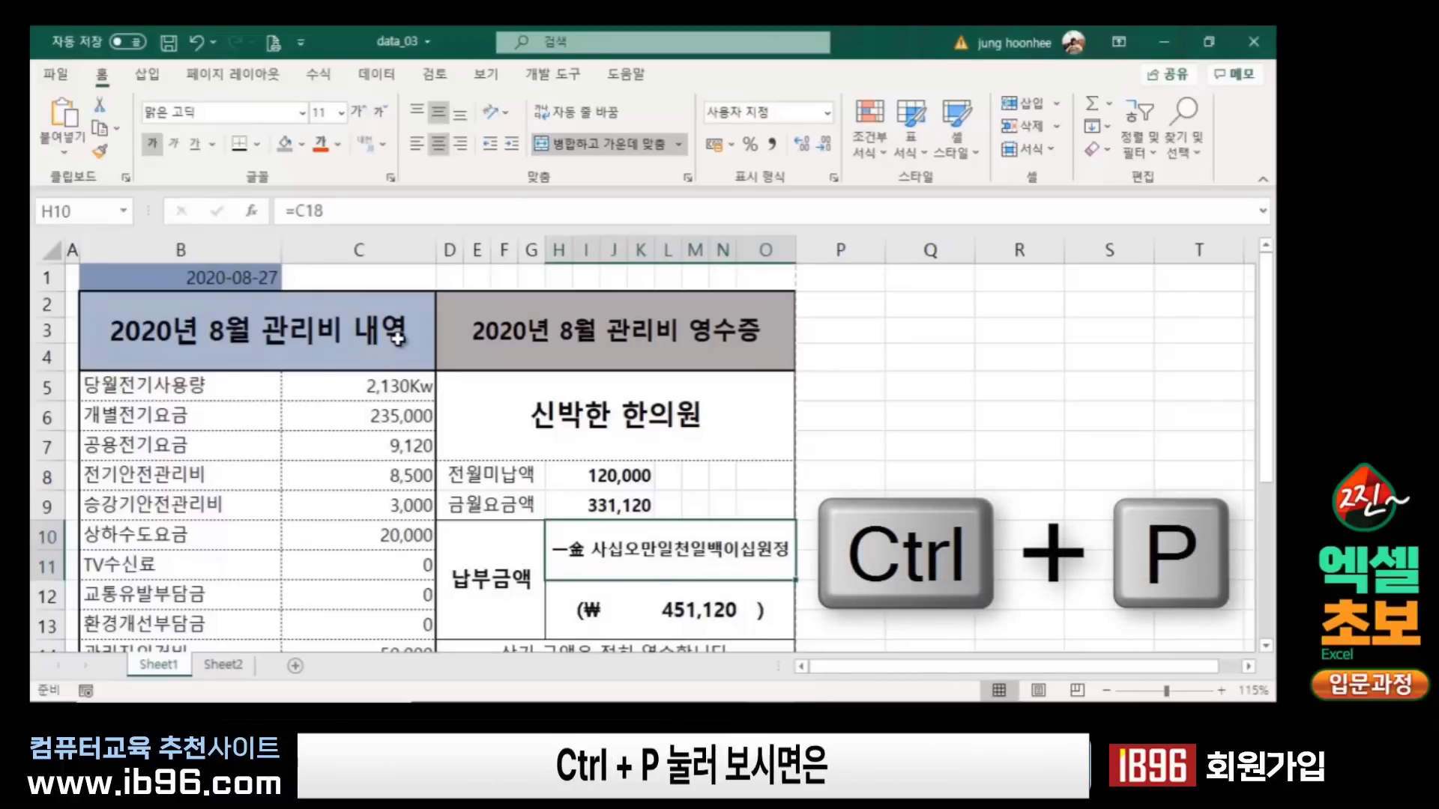
Step: Check the print preview at actual size, set Narrow (좁게) margins, and return to the sheet
key("ctrl+p")
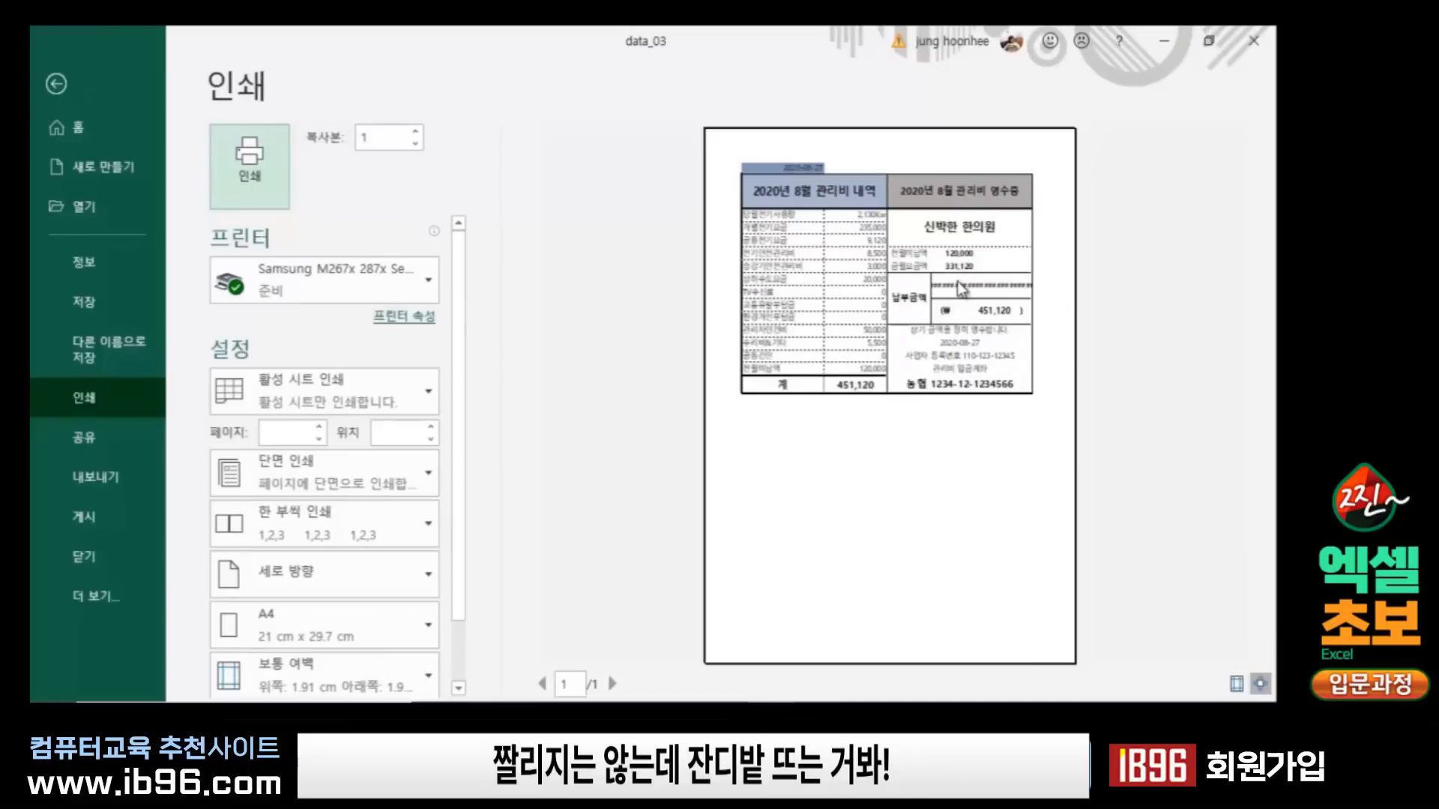
left_click(999, 347)
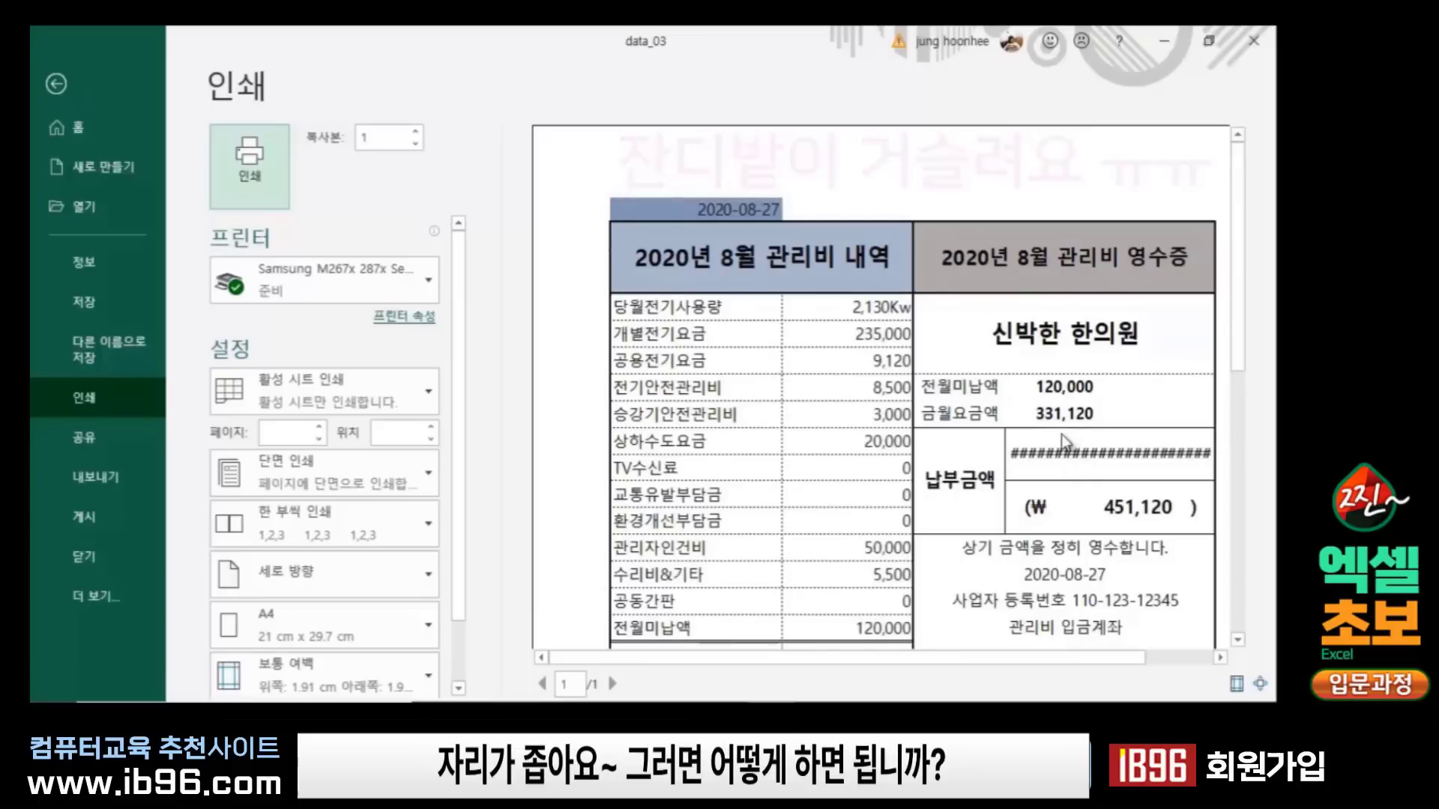
scroll(1068, 450, "down", 2)
scroll(1064, 446, "down", 2)
scroll(1064, 445, "up", 2)
scroll(1057, 449, "up", 1)
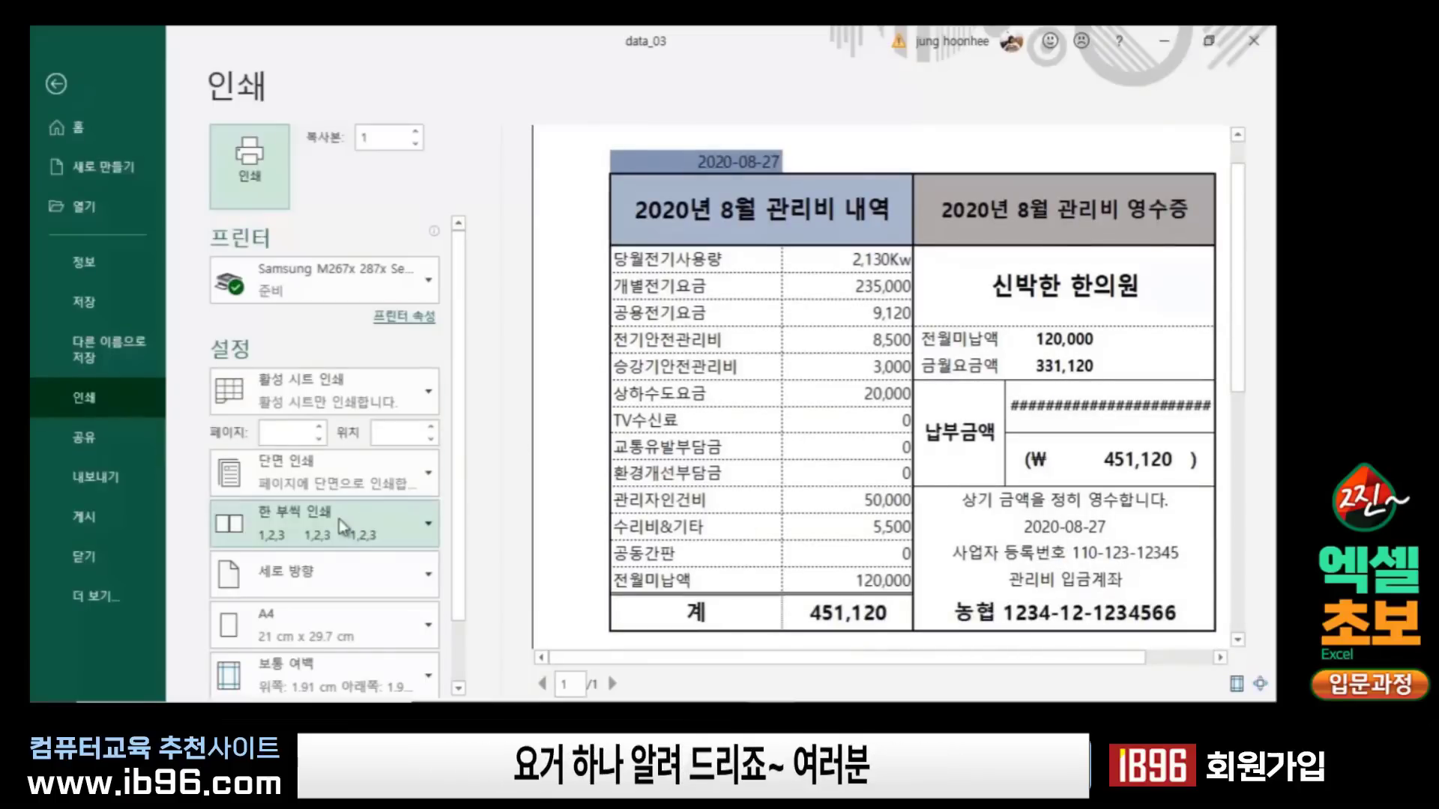
scroll(461, 433, "down", 2)
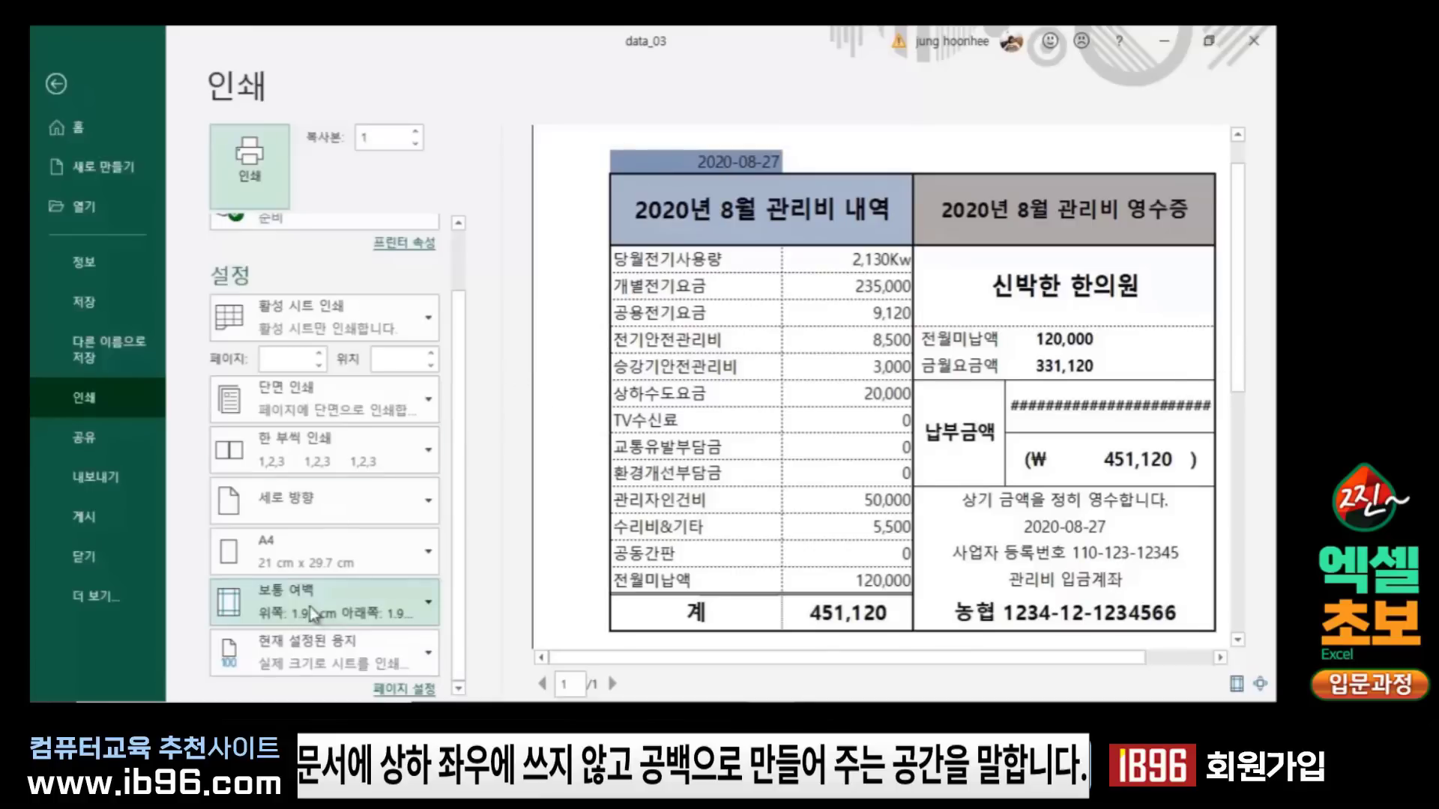
left_click(417, 598)
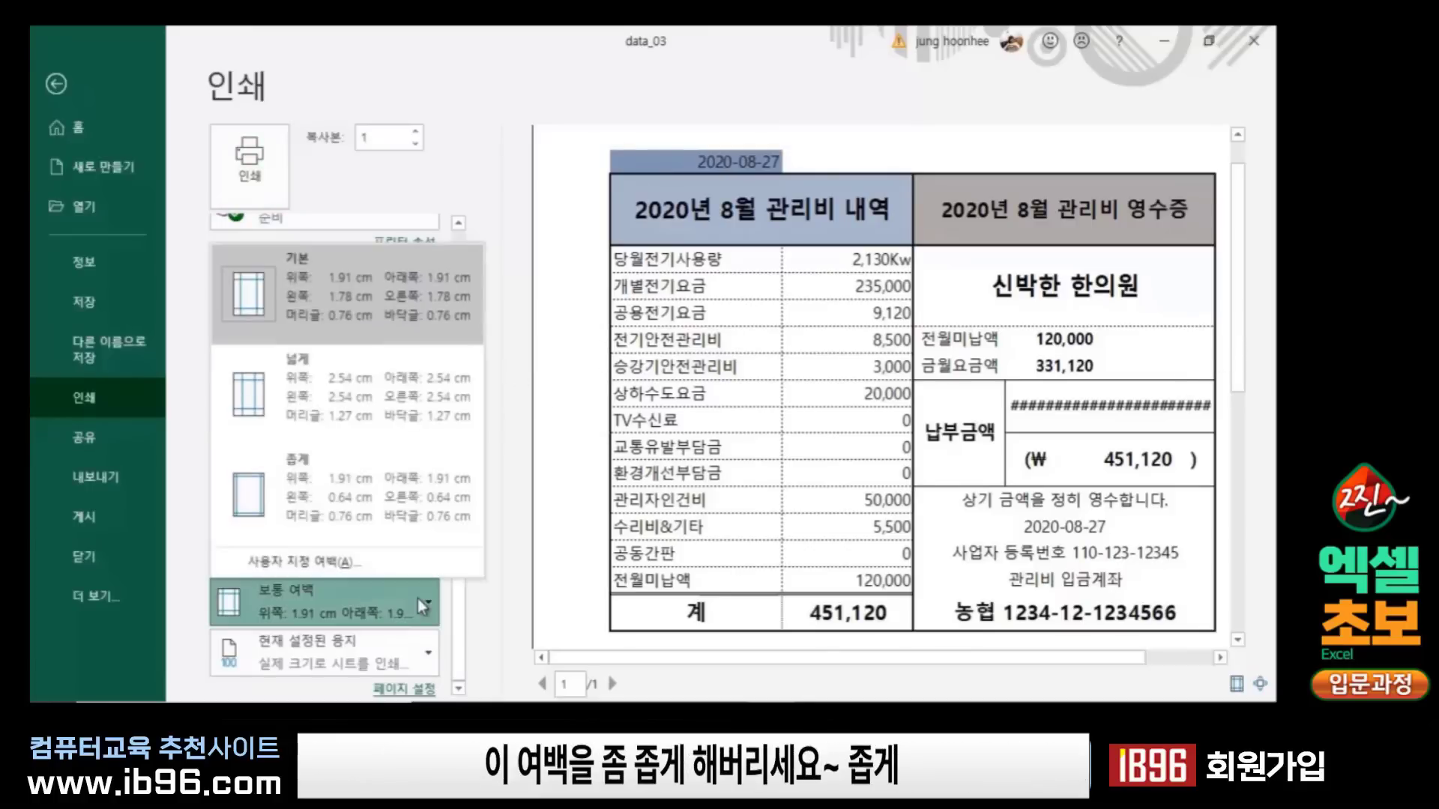
left_click(262, 506)
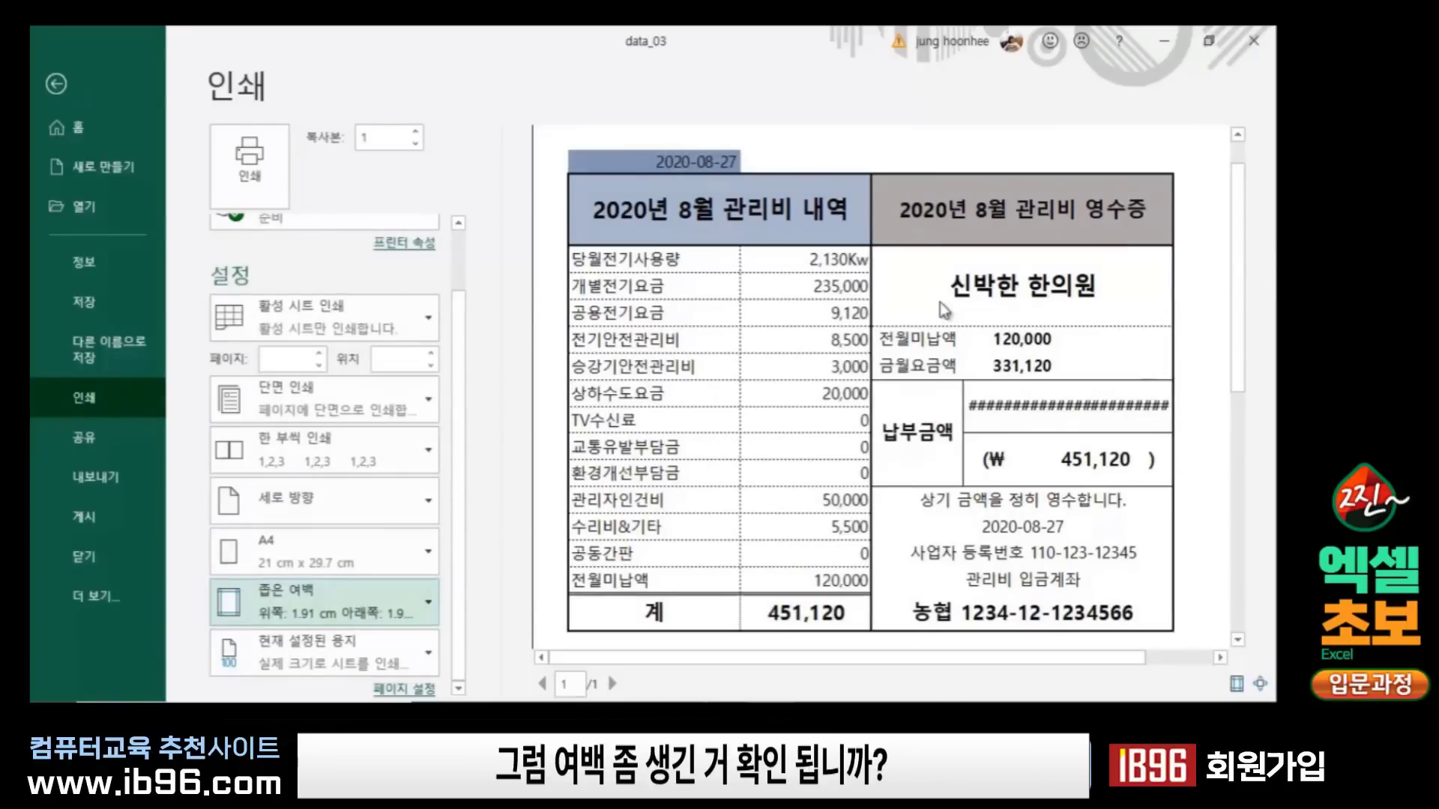
left_click(56, 84)
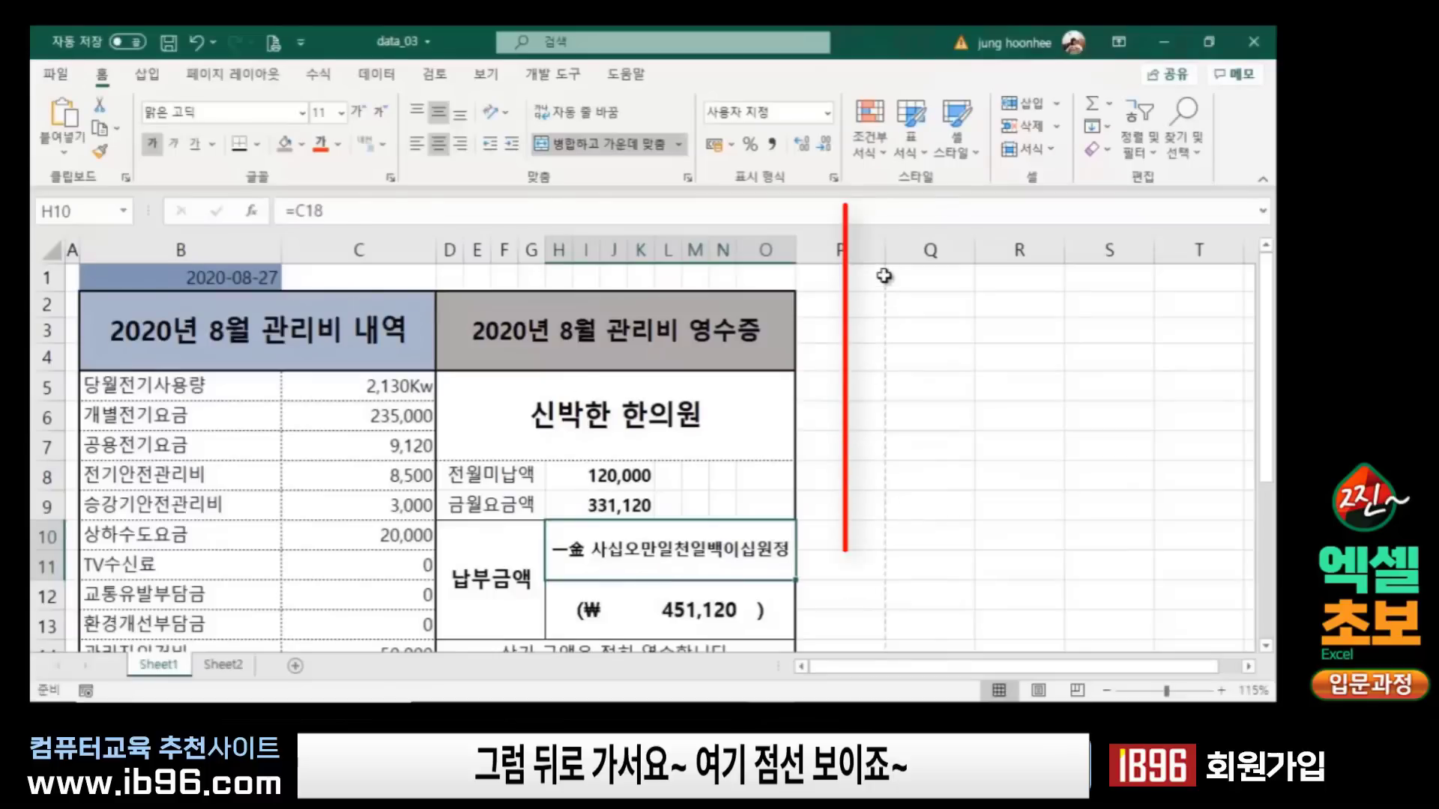
Step: Widen receipt columns D through N to 2.44 each so H10's Korean-words amount has room
scroll(890, 427, "down", 1)
scroll(891, 427, "down", 1)
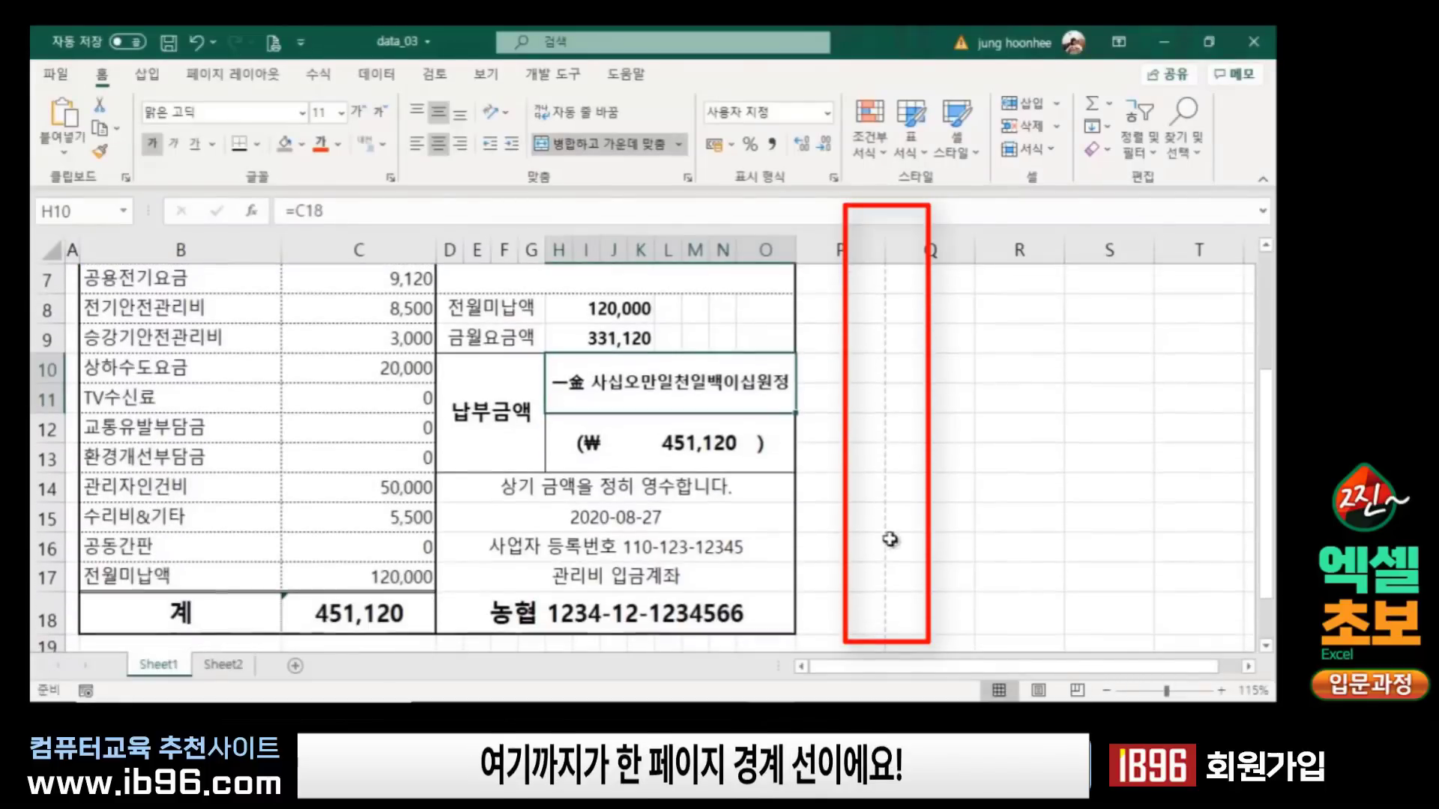
scroll(885, 558, "down", 1)
scroll(885, 558, "up", 2)
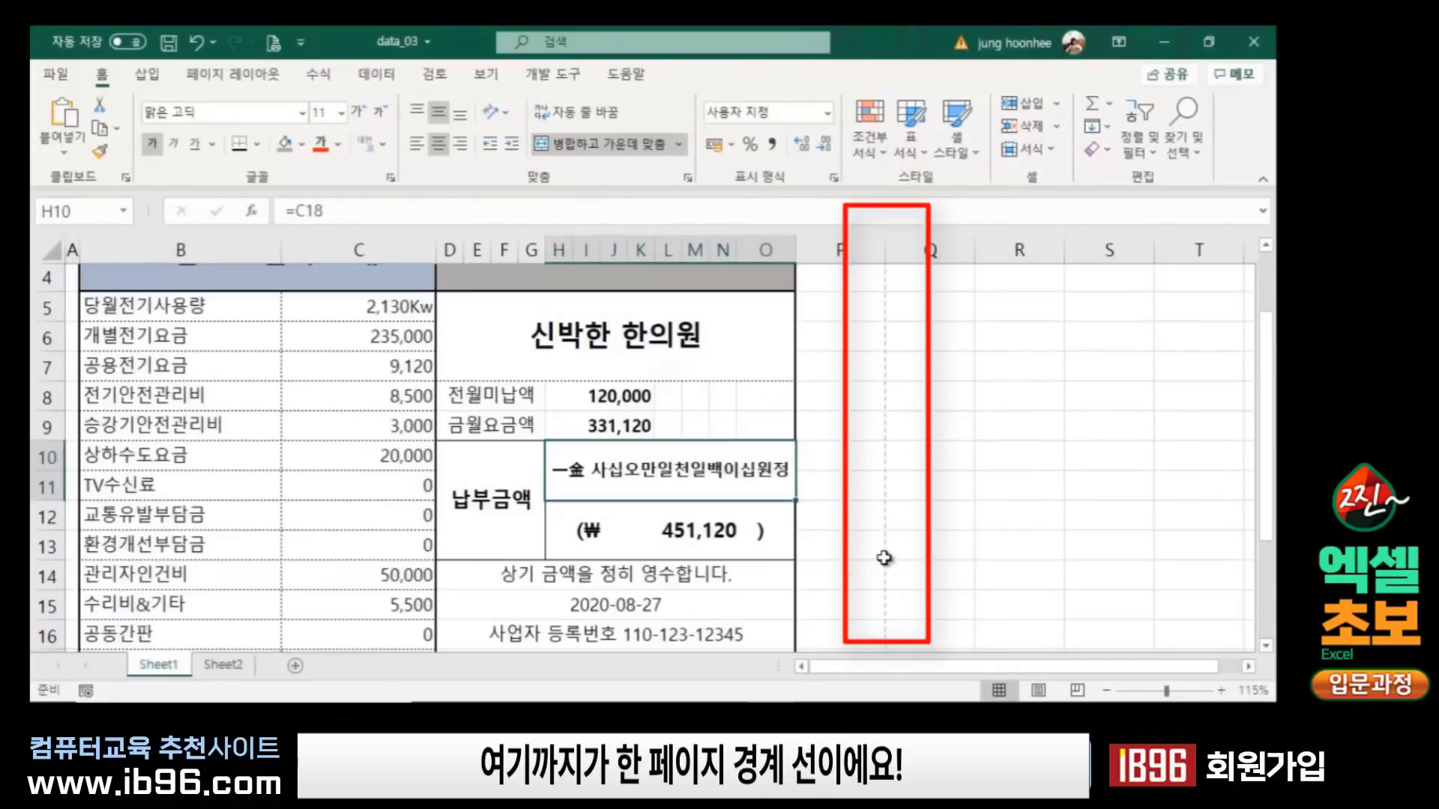
left_click(852, 510)
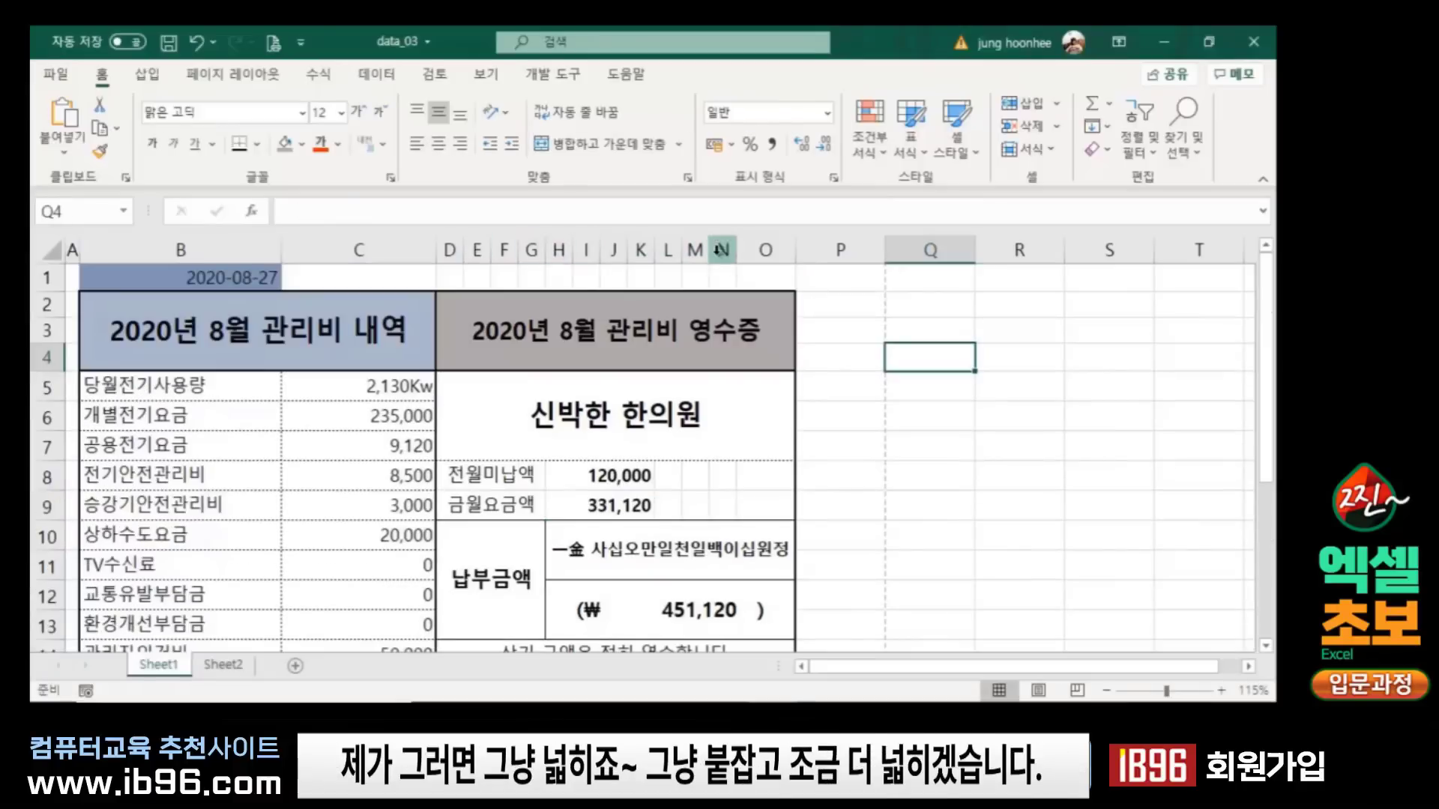
left_click_drag(450, 249, 743, 247)
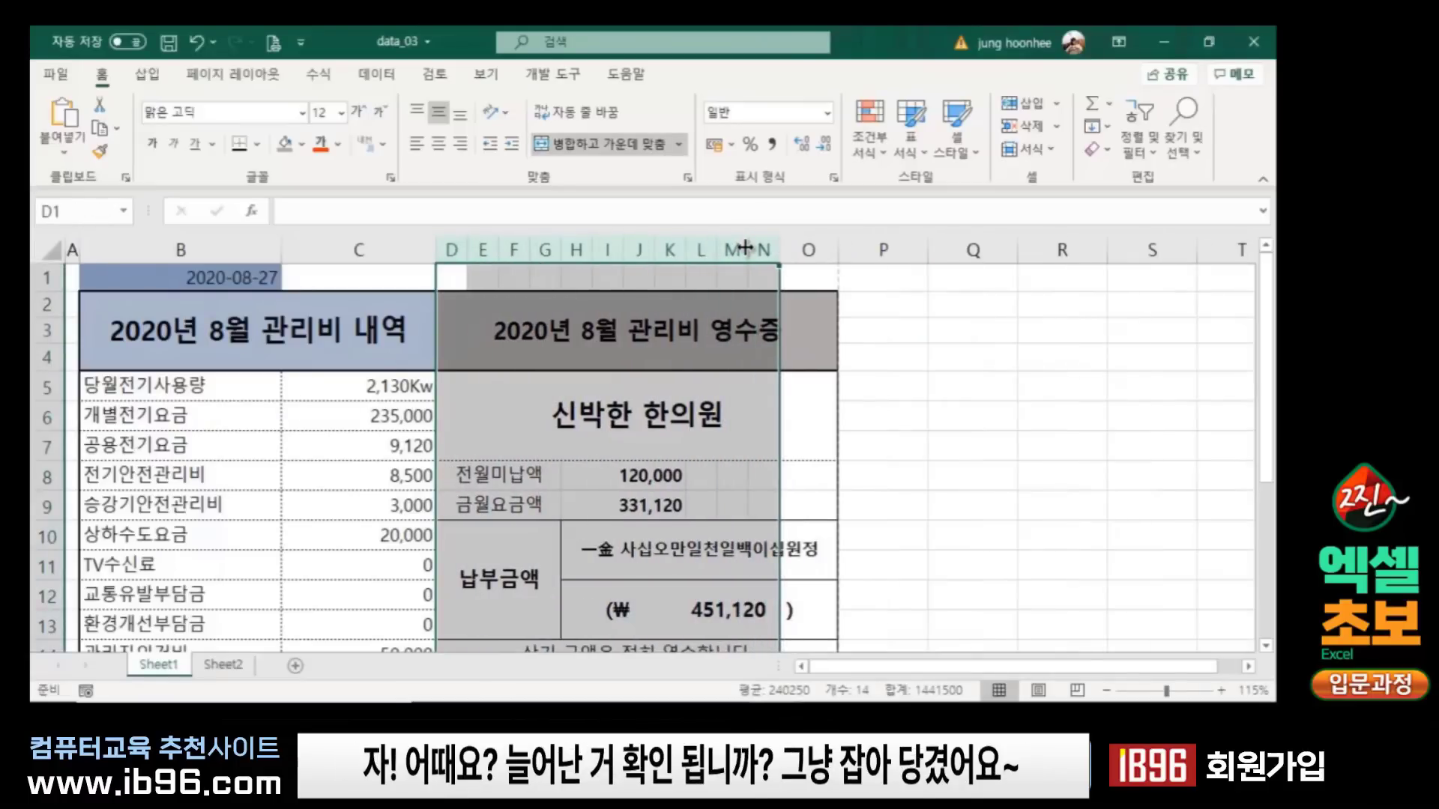
left_click(841, 325)
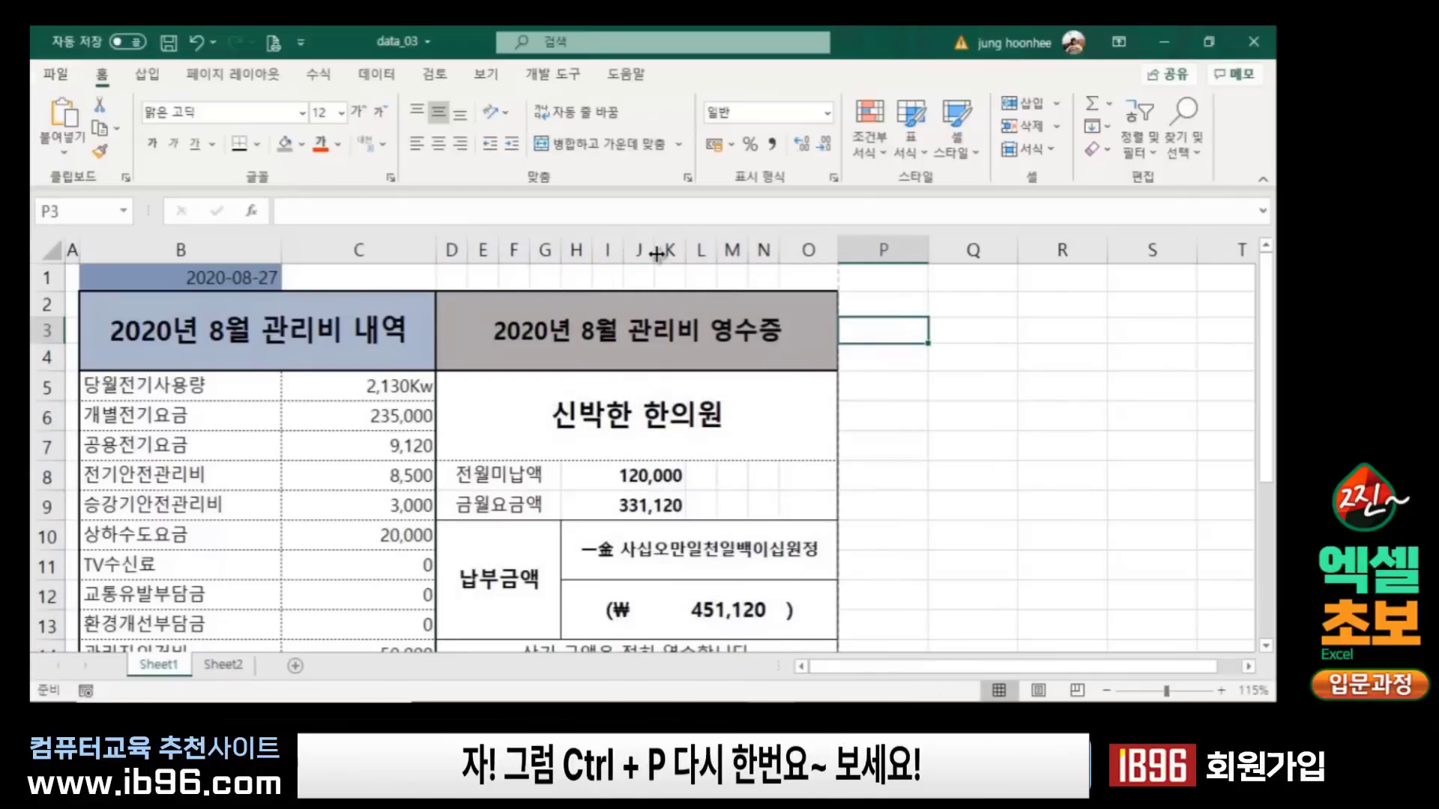
Step: Preview the printout to confirm the widened receipt fits one page with H10 shown in full
key("ctrl+p")
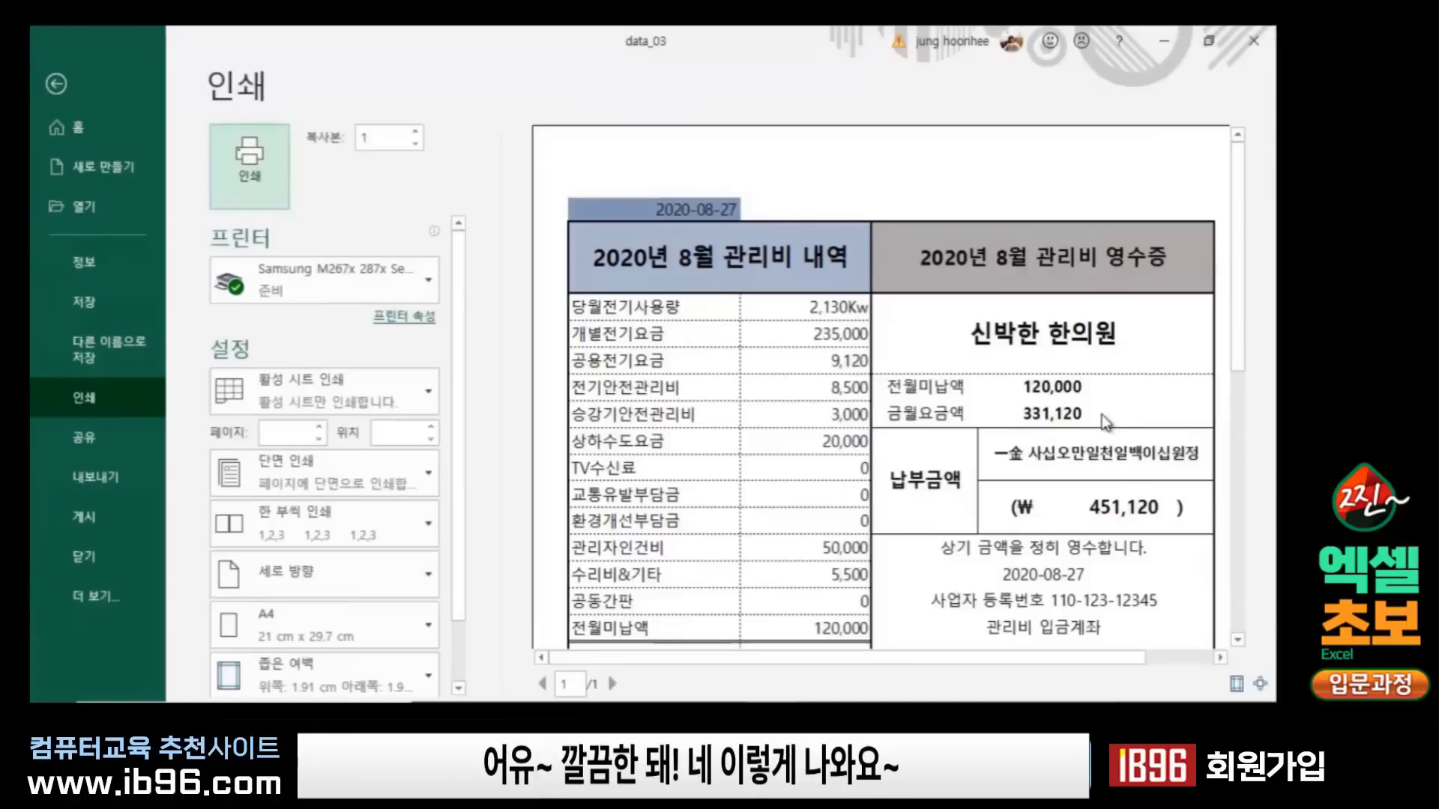
scroll(1099, 417, "down", 2)
scroll(1094, 433, "down", 1)
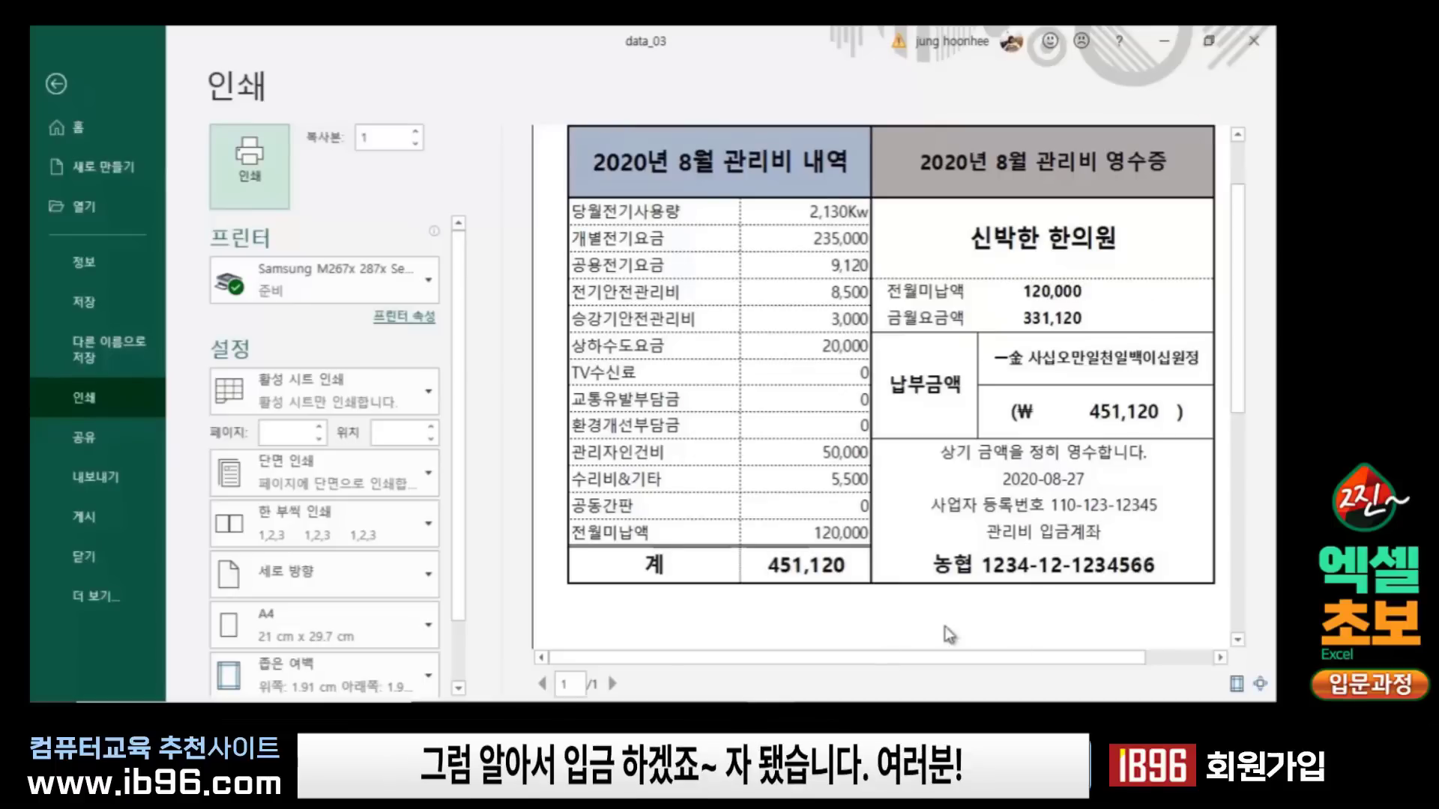
scroll(1047, 527, "up", 2)
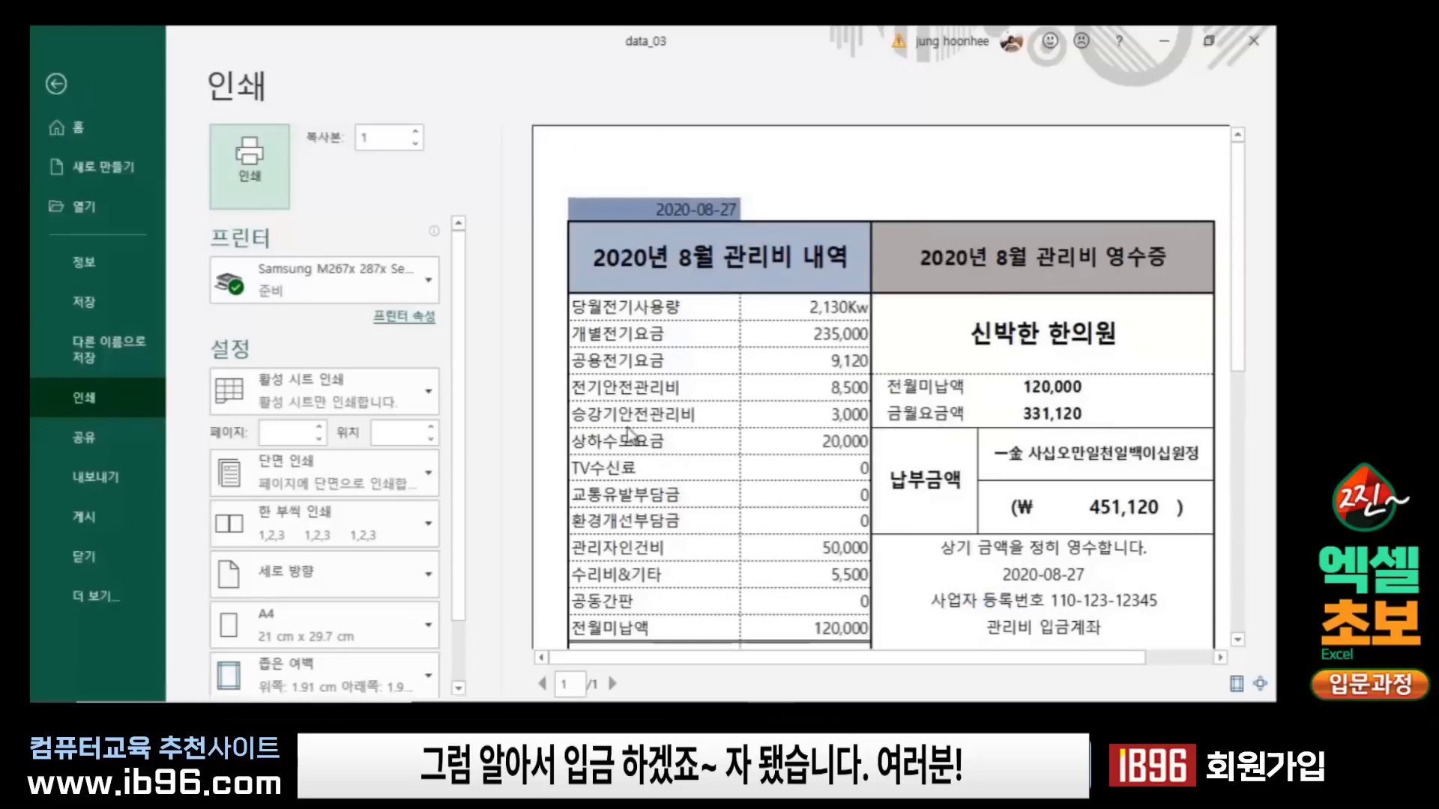
scroll(862, 330, "down", 2)
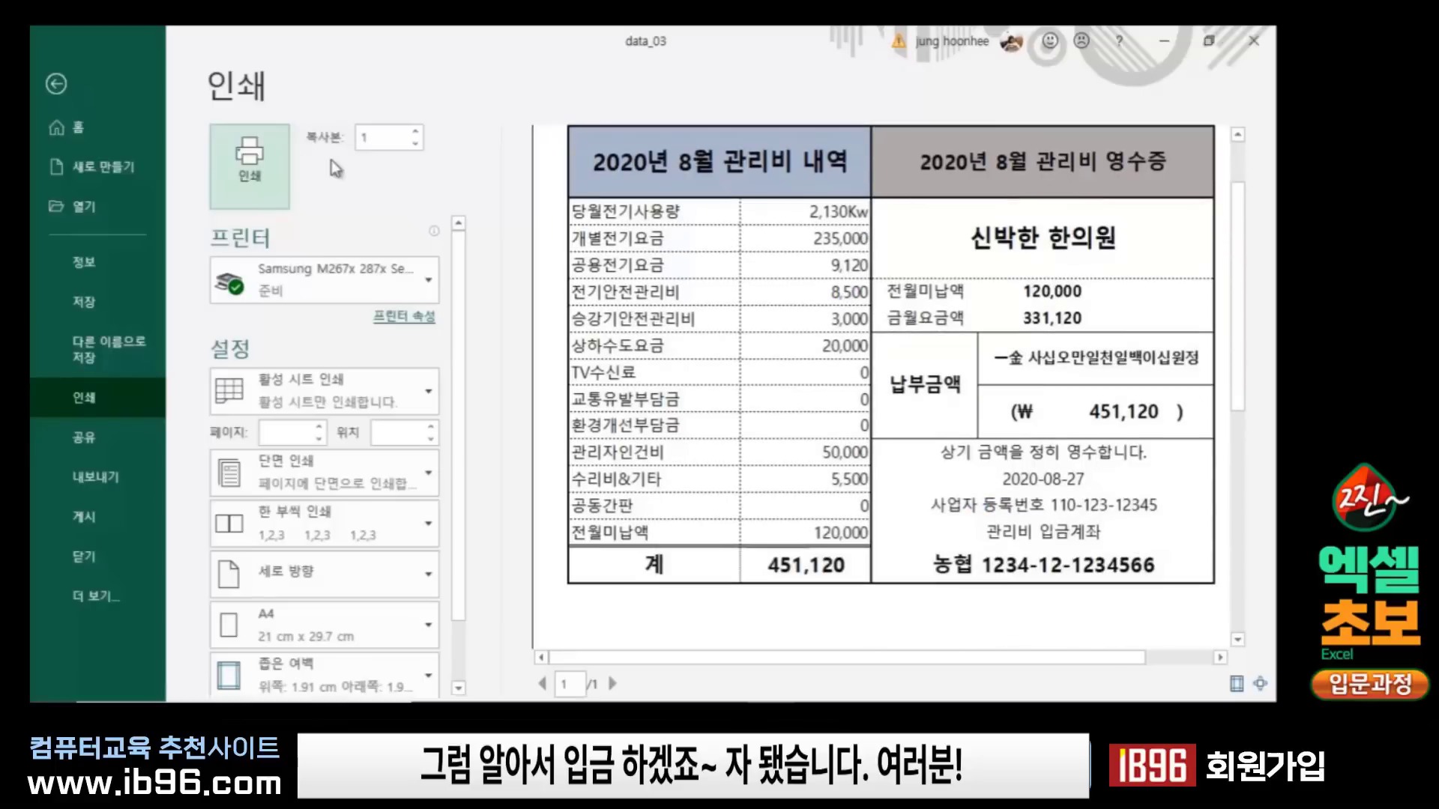
left_click(46, 86)
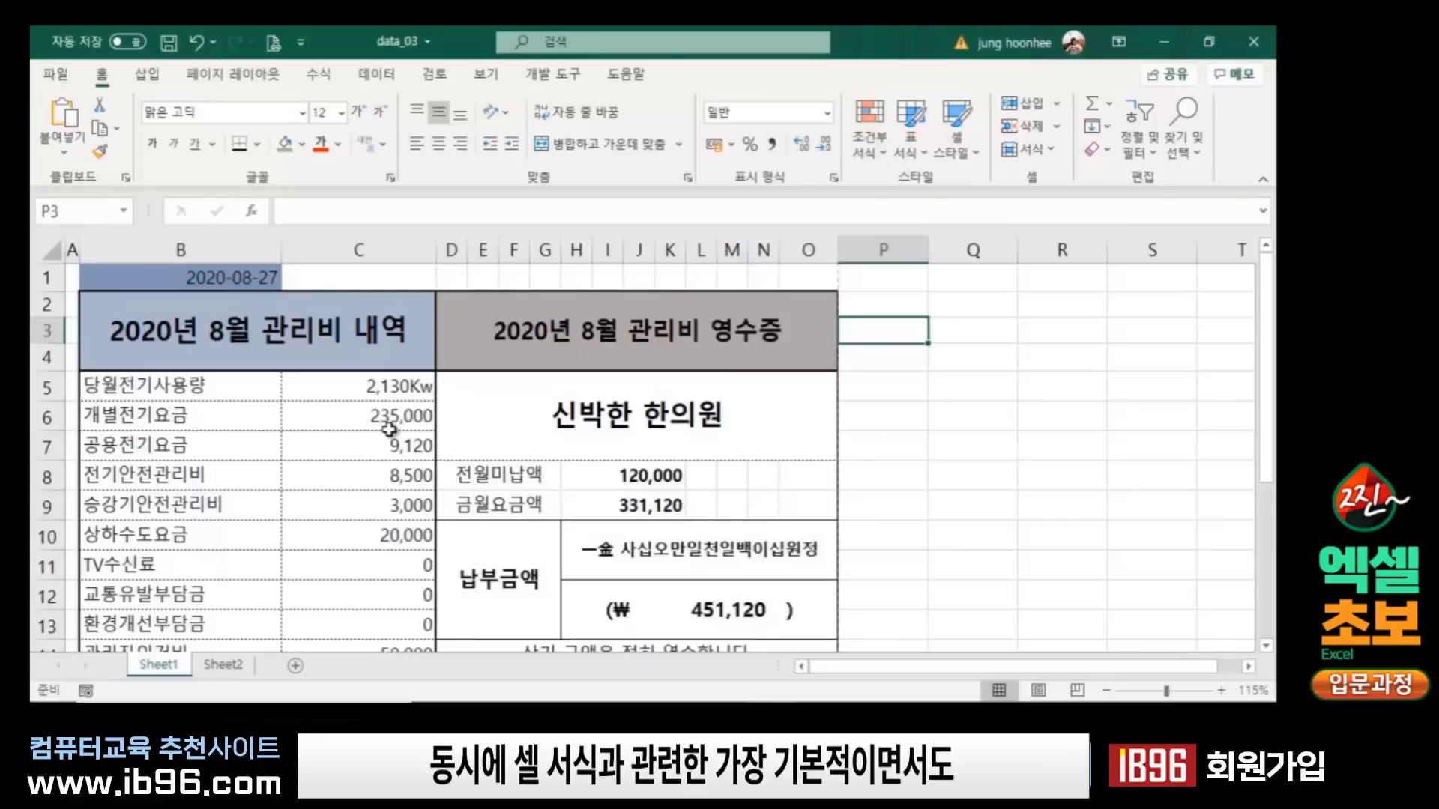
Step: Review the column C amounts, the 120,000 unpaid cell and H10's Korean-words amount
scroll(408, 407, "down", 3)
scroll(562, 547, "up", 1)
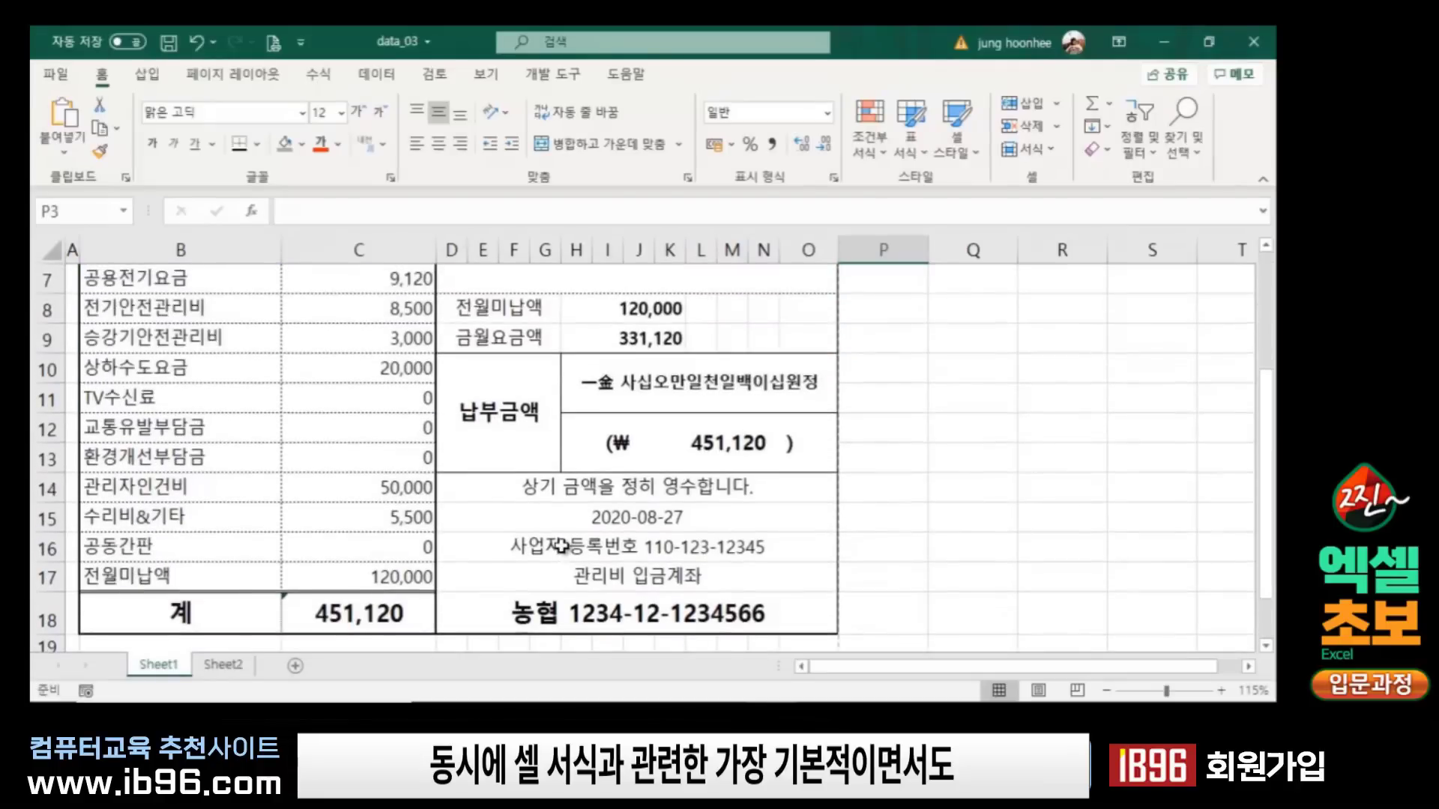
scroll(562, 546, "up", 2)
left_click(375, 392)
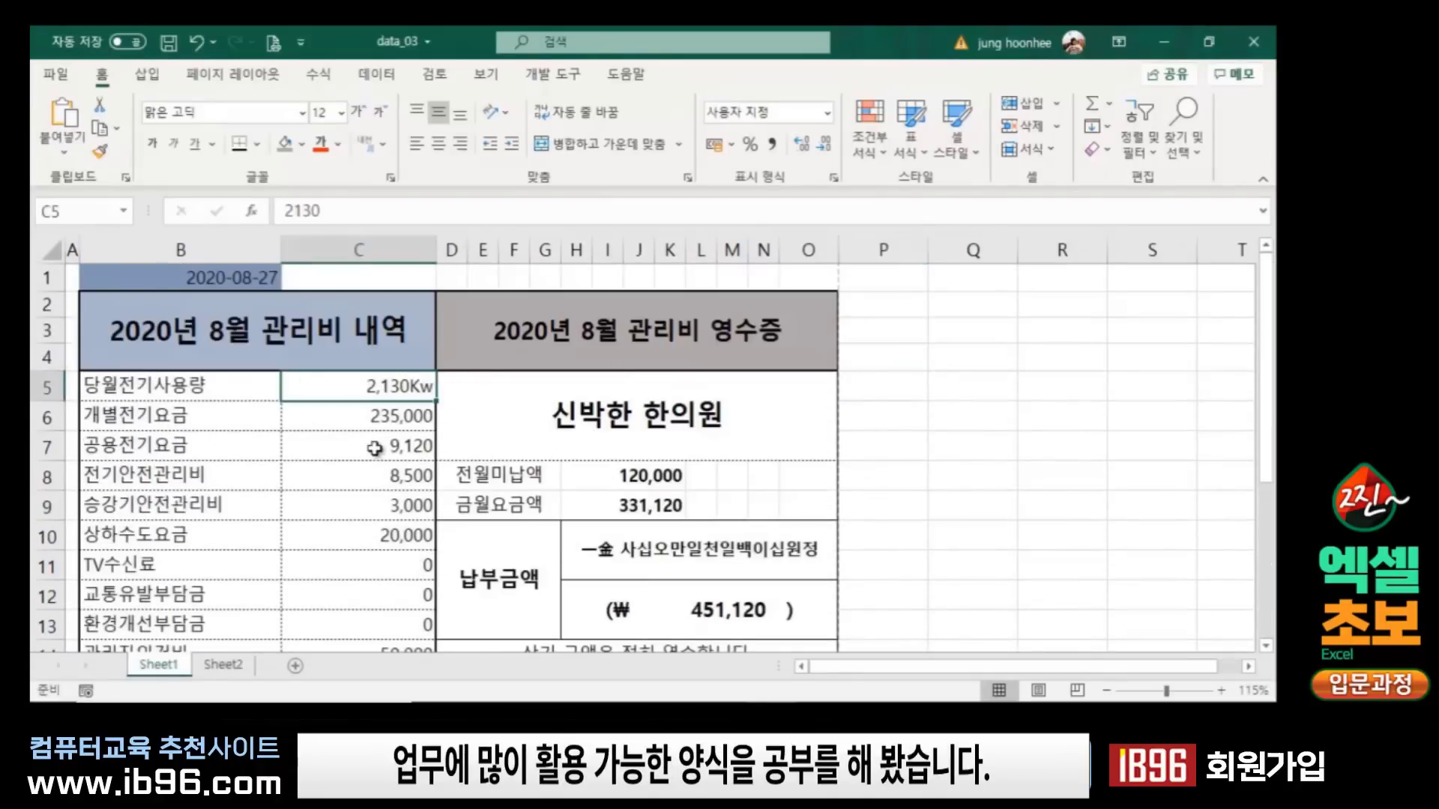
left_click(374, 525)
left_click(573, 480)
left_click(584, 553)
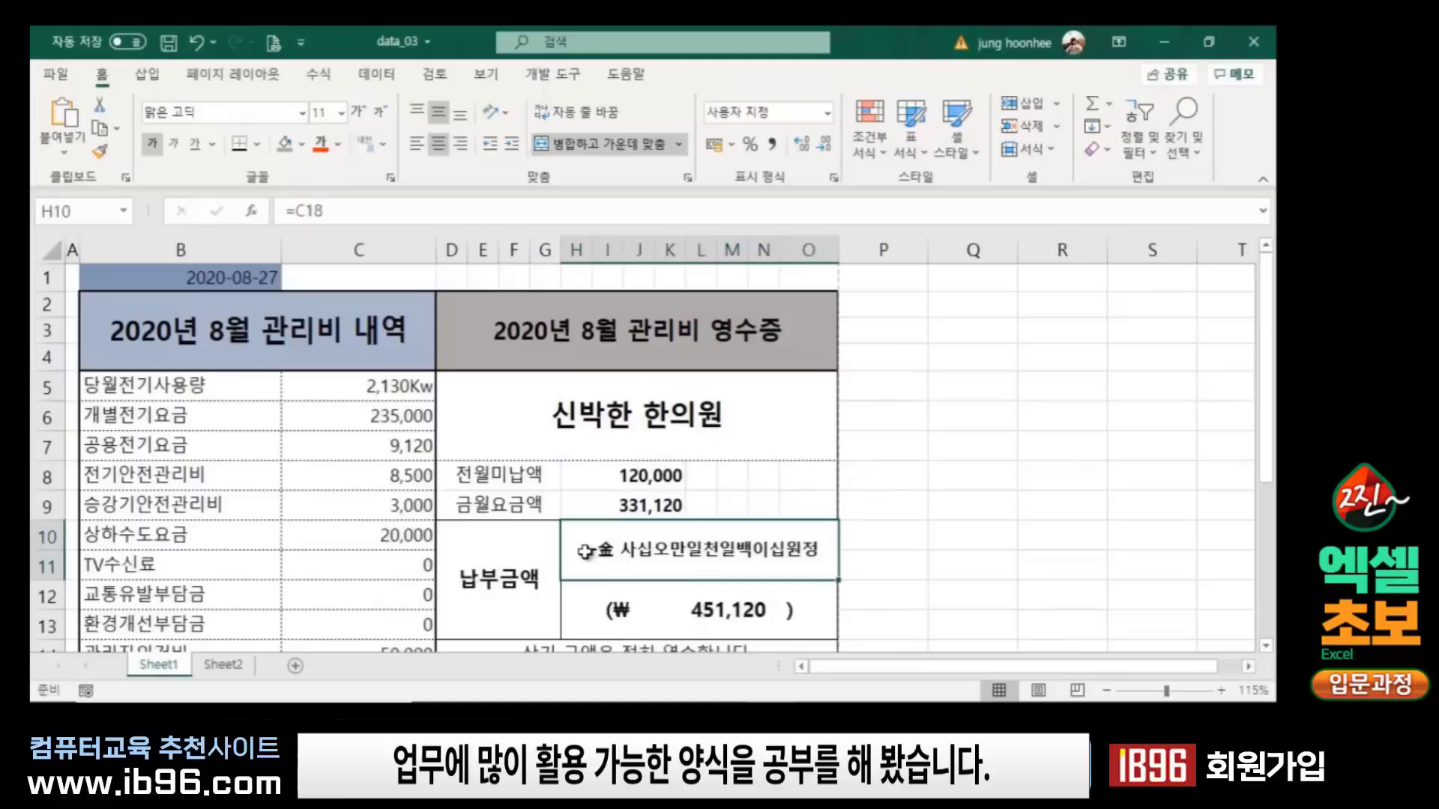
left_click(989, 525)
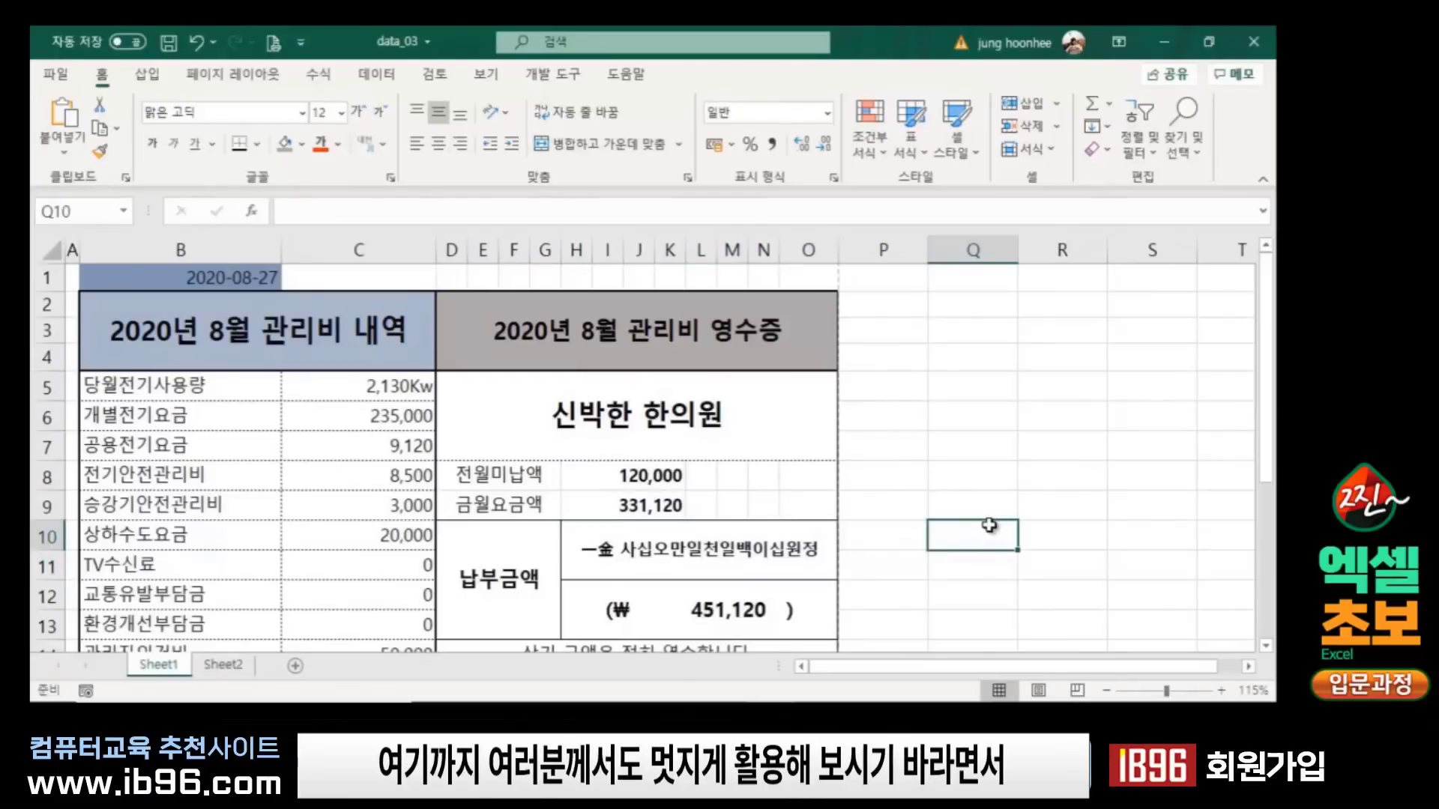